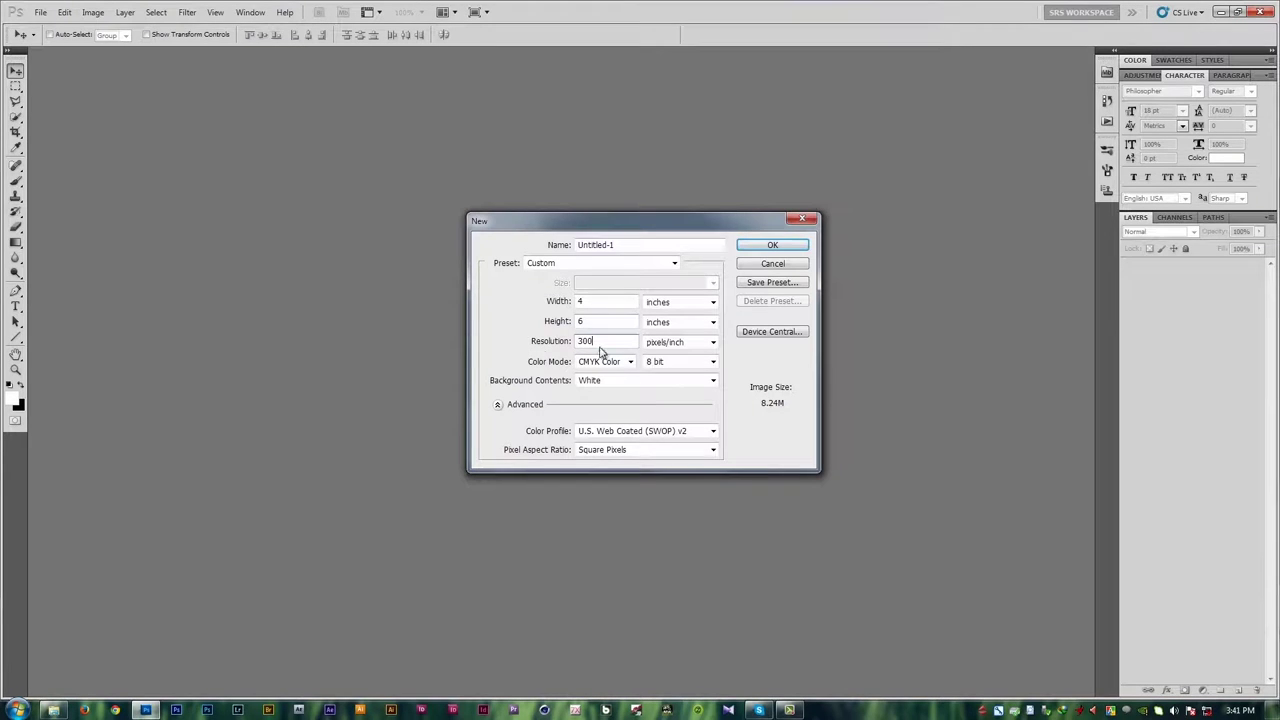
- Confirm 300 pixels/inch and create the blank 4 × 6 inch CMYK document
left_click(548, 366)
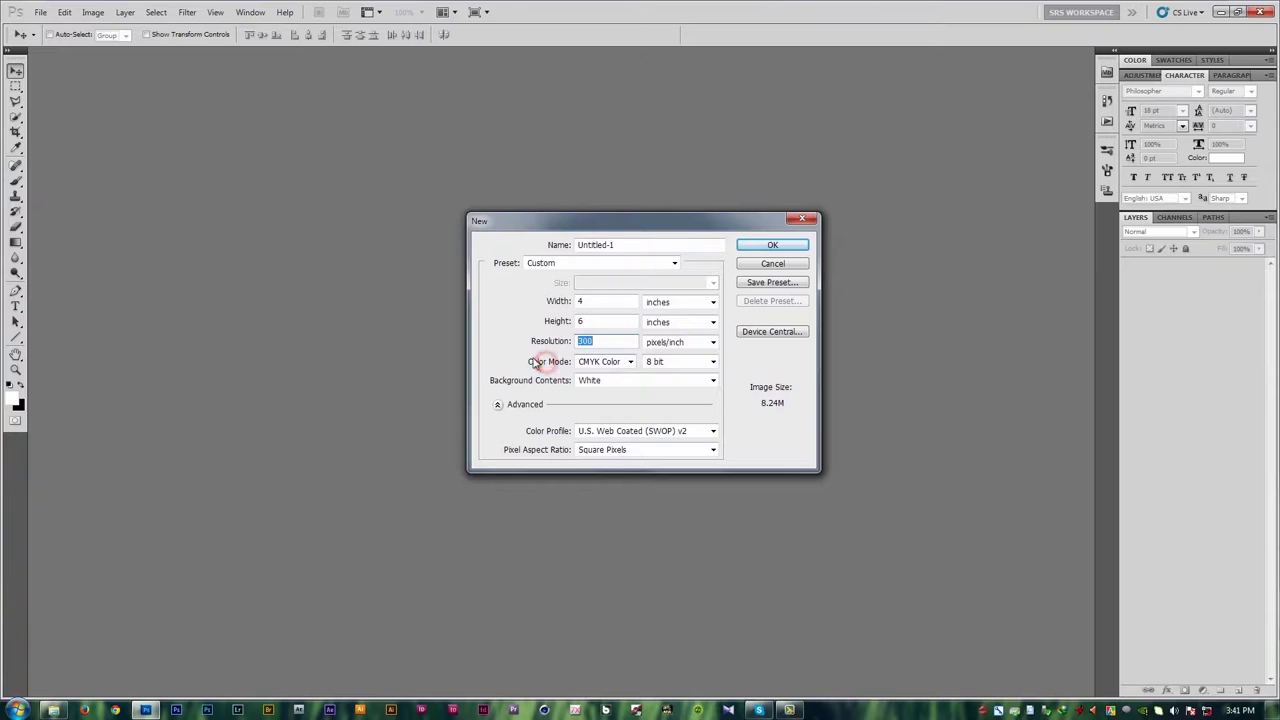
left_click(756, 244)
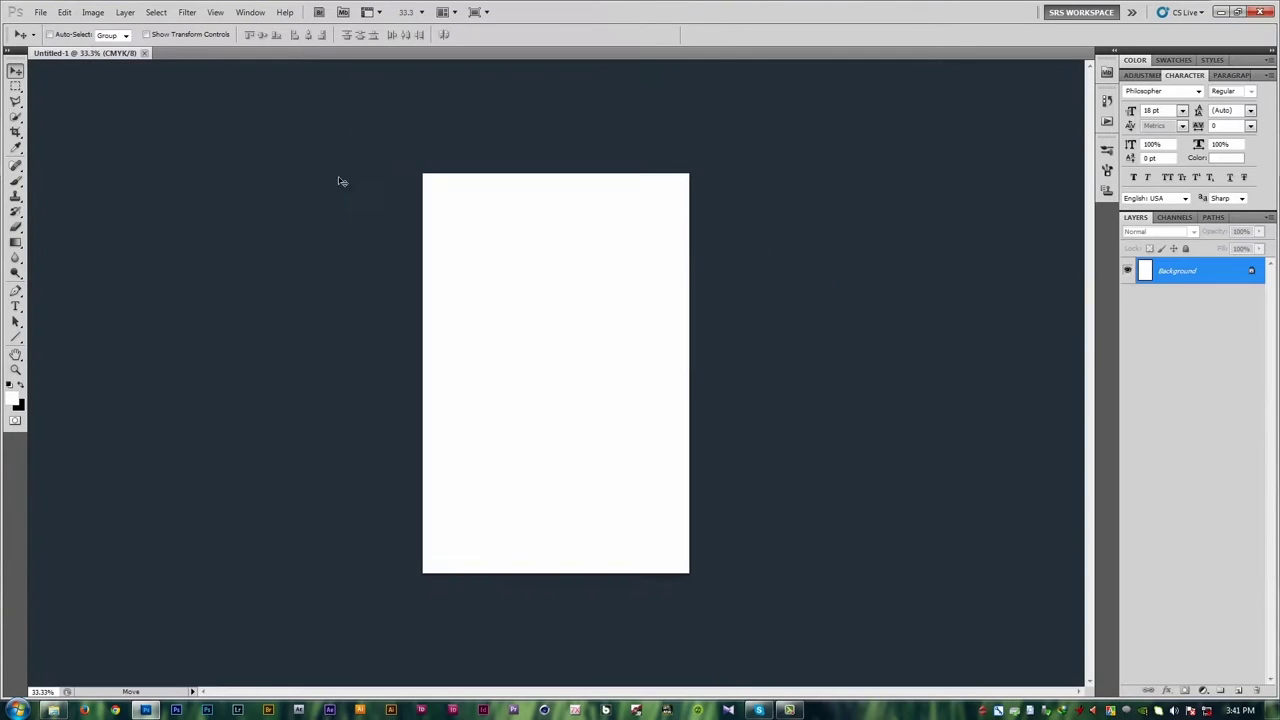
- Extend the canvas by 0.25 inch relative width and height with a black extension color
left_click(92, 12)
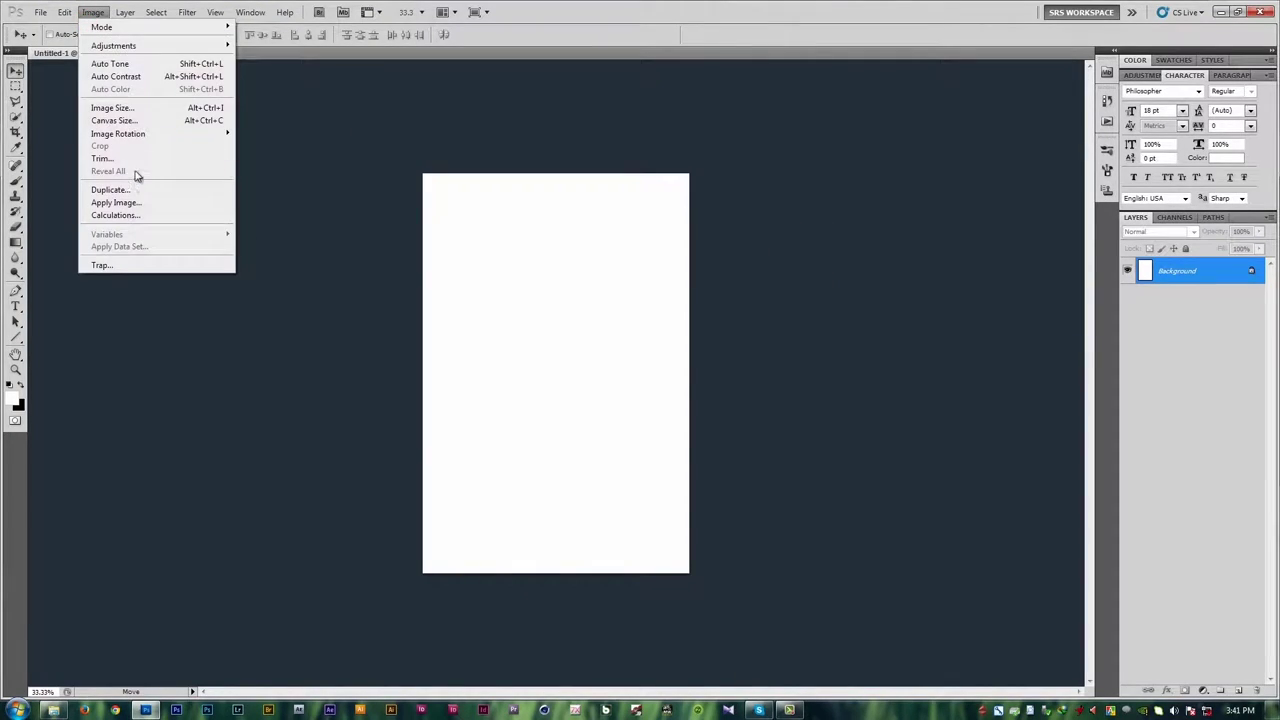
left_click(197, 122)
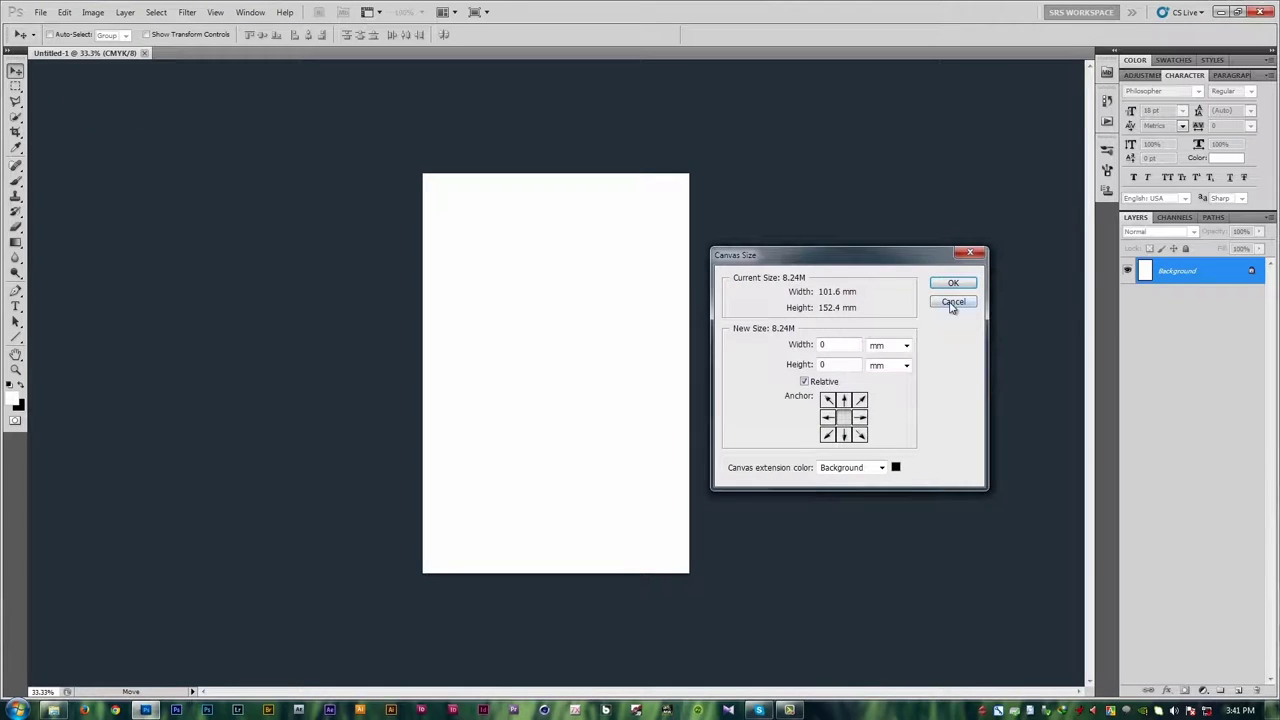
left_click(880, 350)
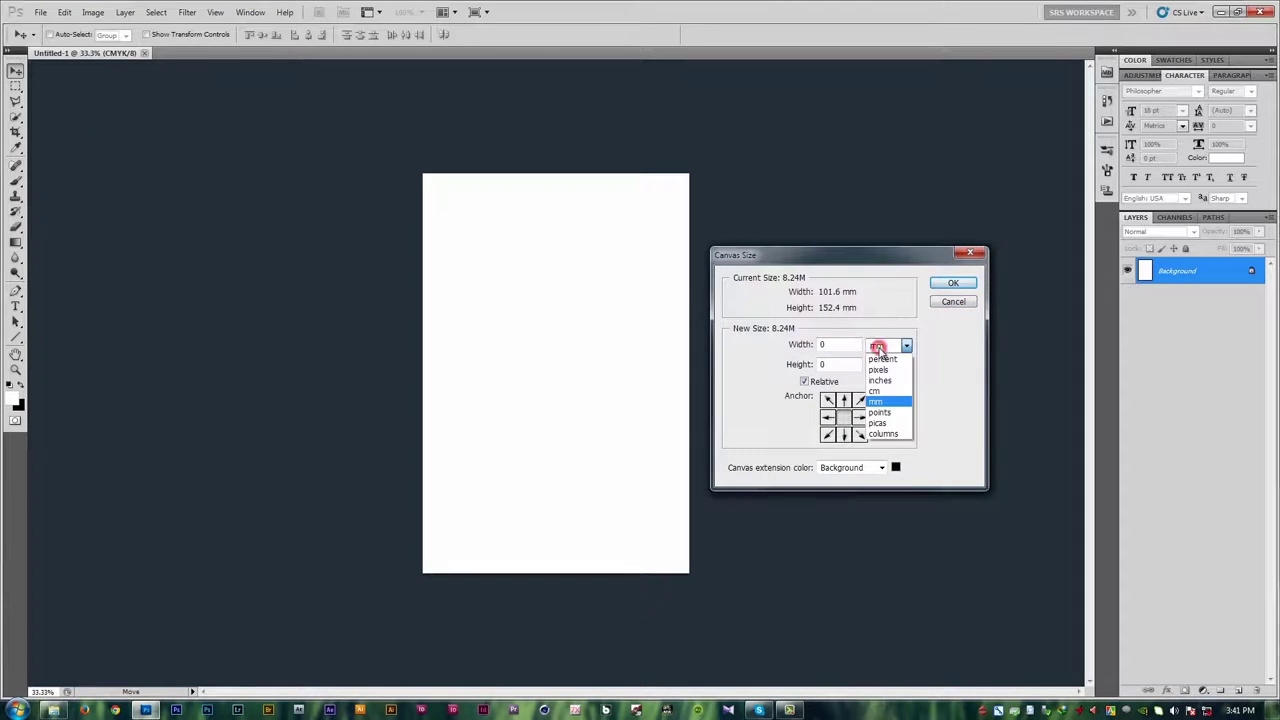
left_click(880, 381)
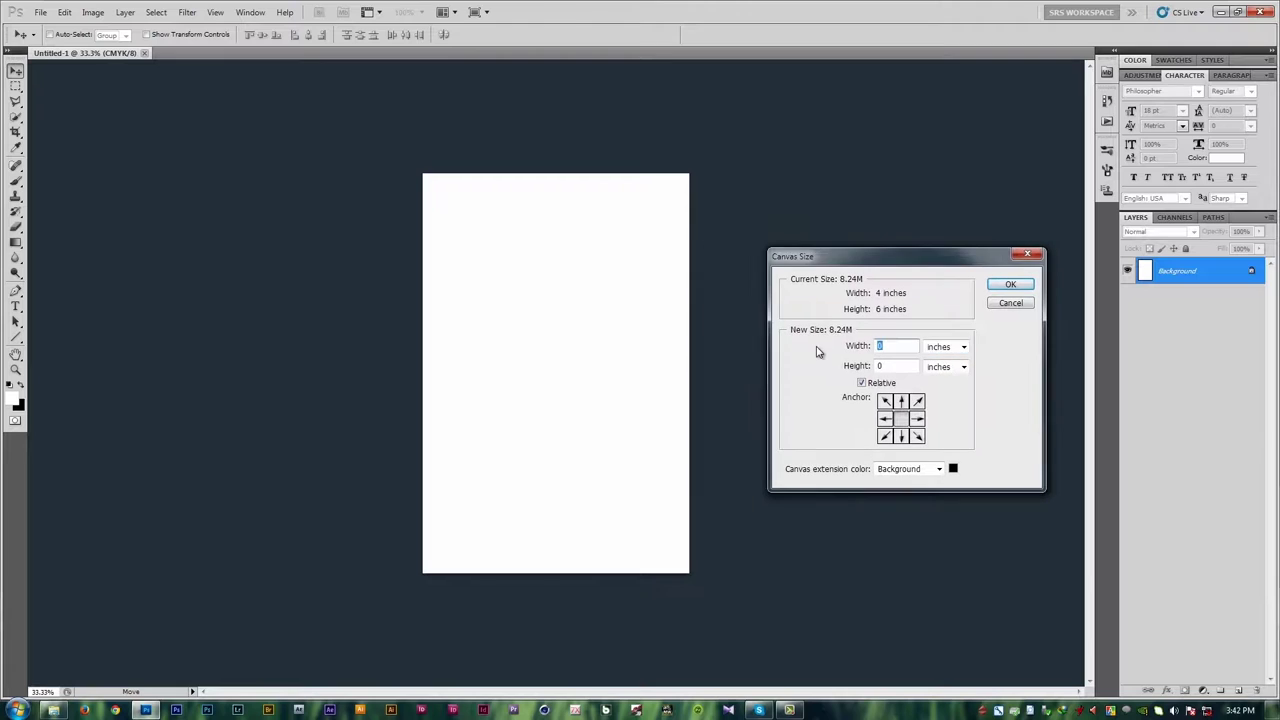
left_click(898, 346)
type(".25")
double_click(894, 366)
type(".25")
double_click(898, 346)
left_click(1012, 286)
key("ctrl+plus")
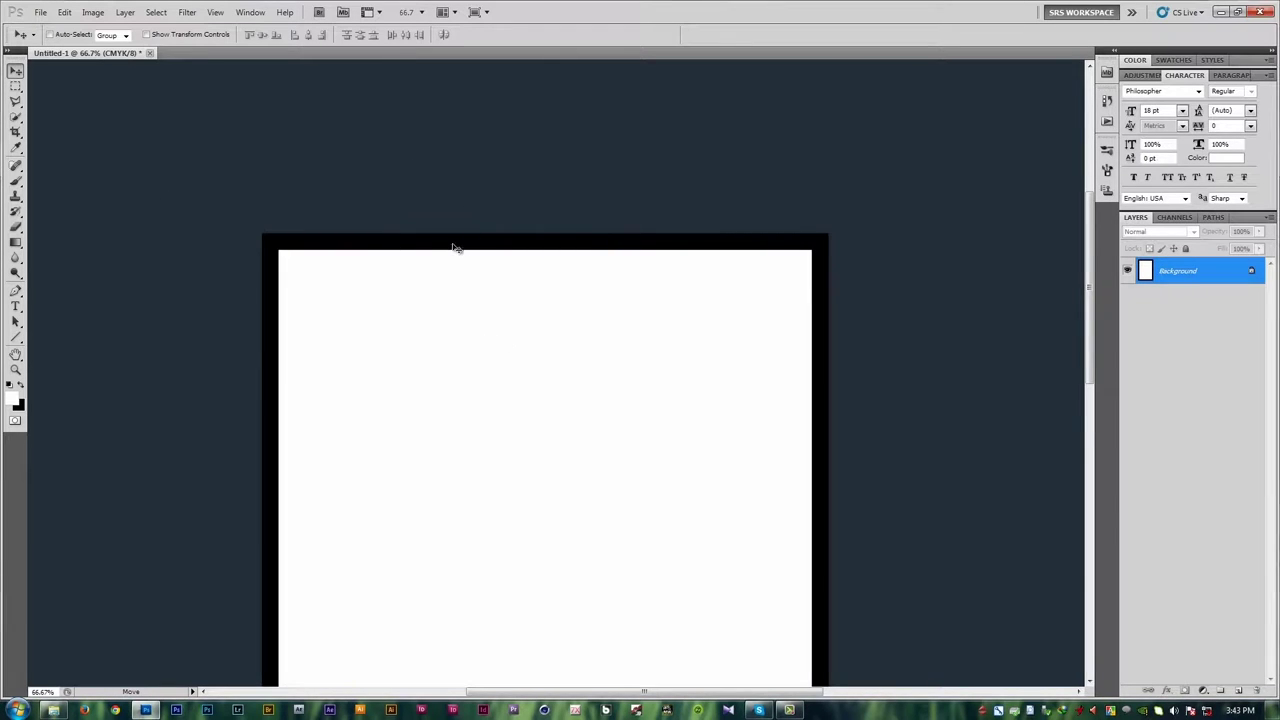
- Show the rulers in inches and pull a first vertical guide onto the page
key("ctrl+r")
left_click_drag(355, 243, 215, 258)
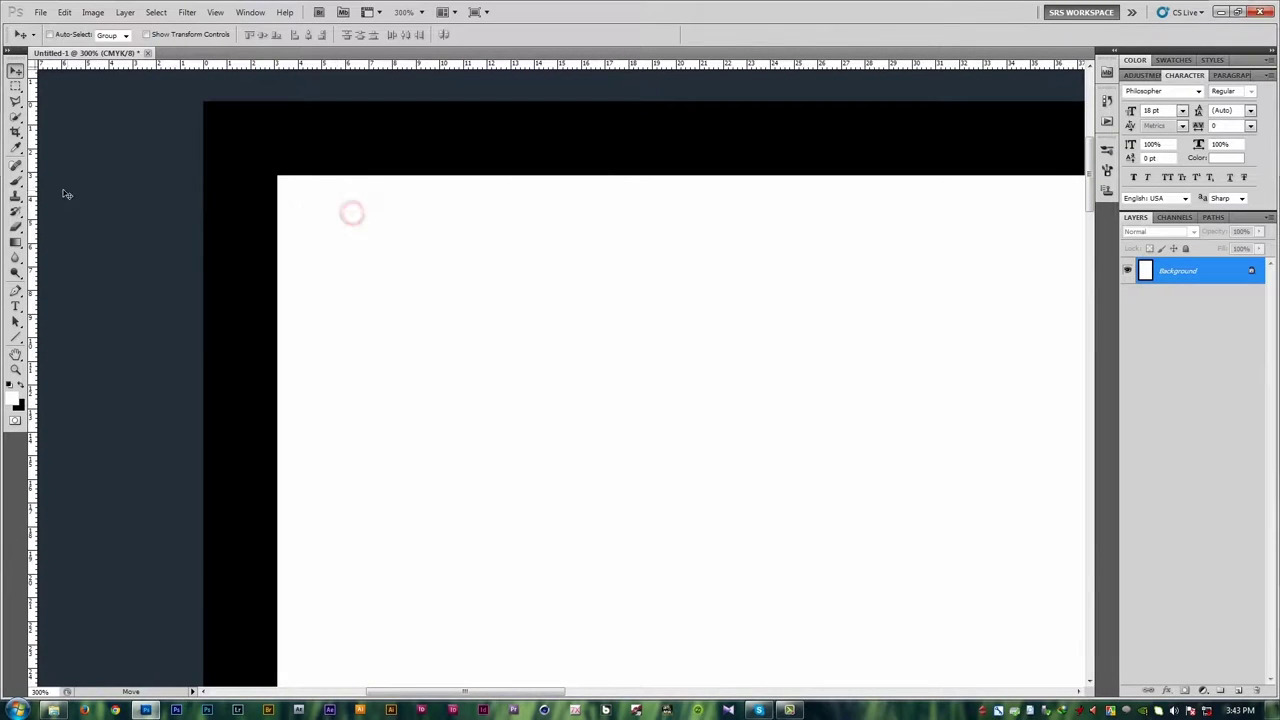
left_click_drag(37, 196, 278, 184)
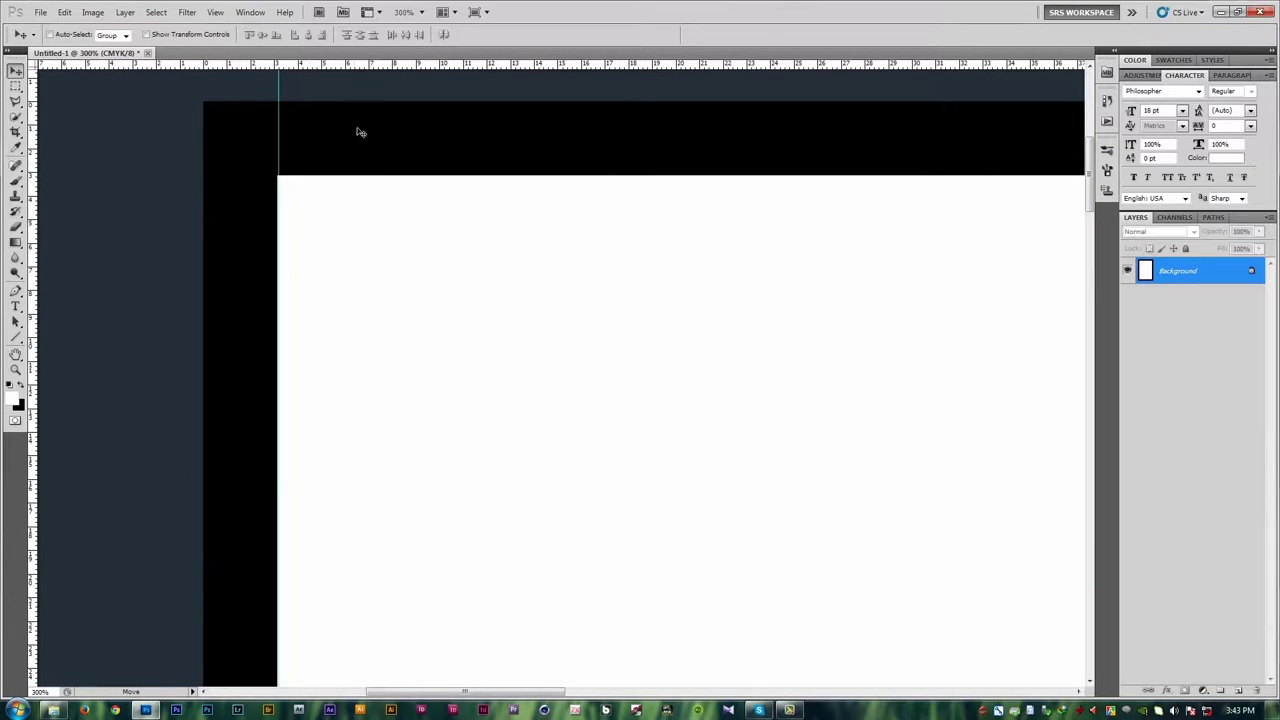
right_click(345, 66)
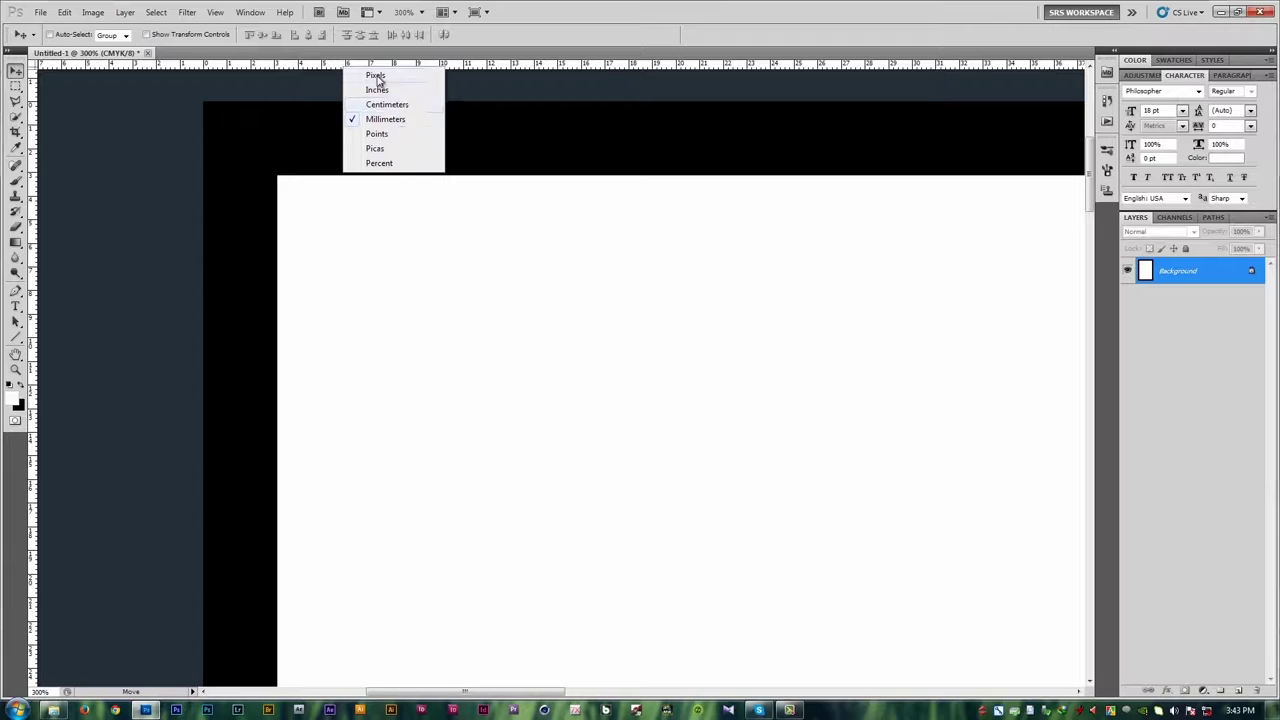
left_click(377, 89)
- Place vertical guides at the page's left edge and just inside it, plus a top horizontal guide
left_click_drag(348, 194, 169, 200)
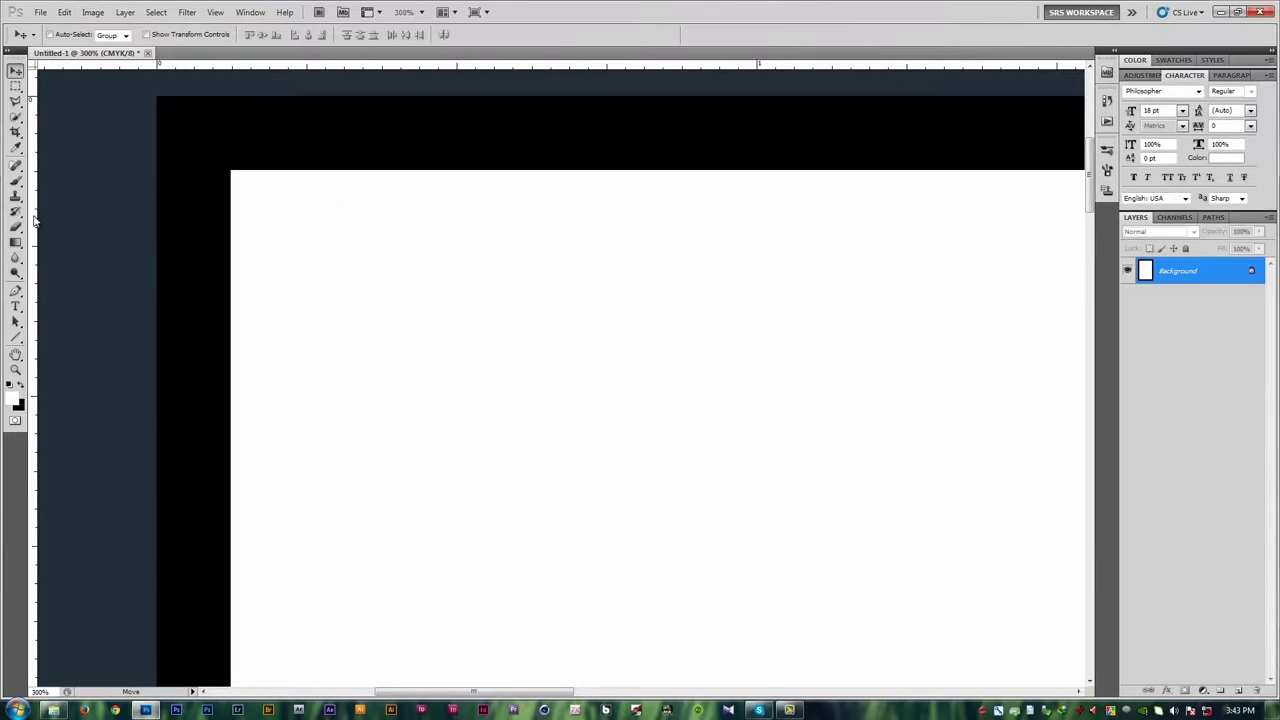
left_click_drag(33, 215, 234, 215)
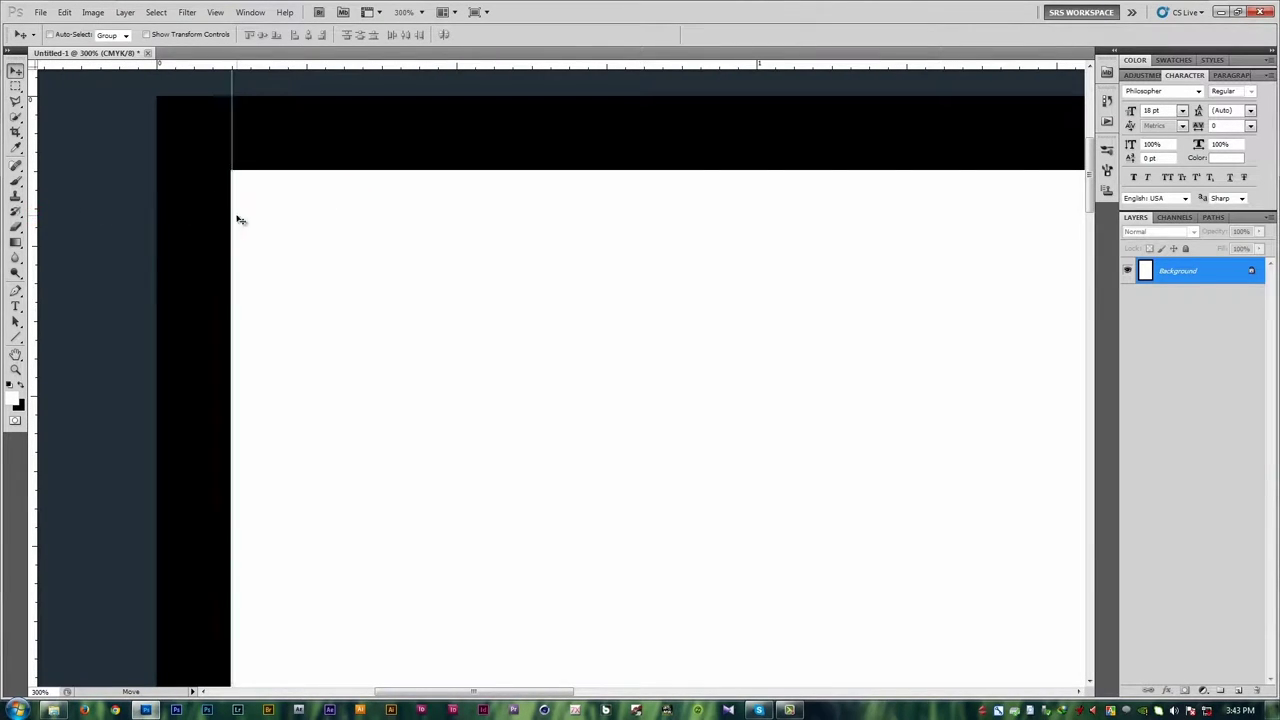
left_click_drag(37, 188, 306, 182)
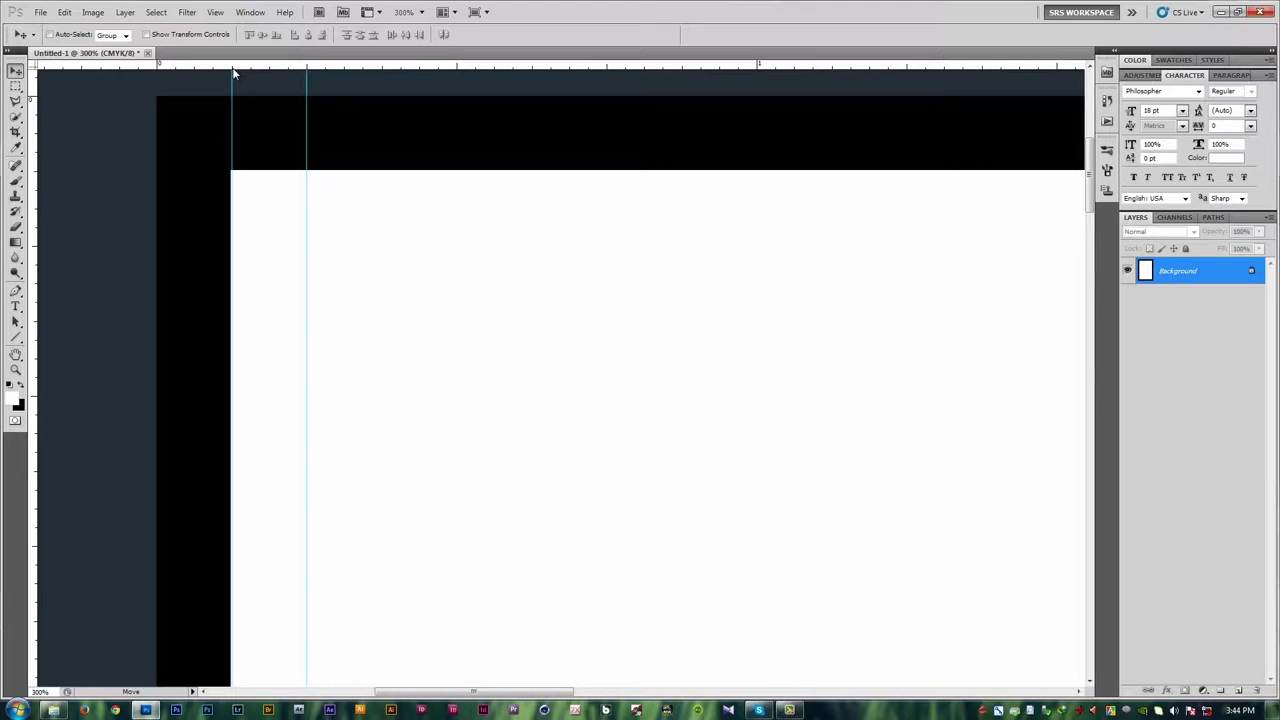
left_click_drag(383, 58, 382, 172)
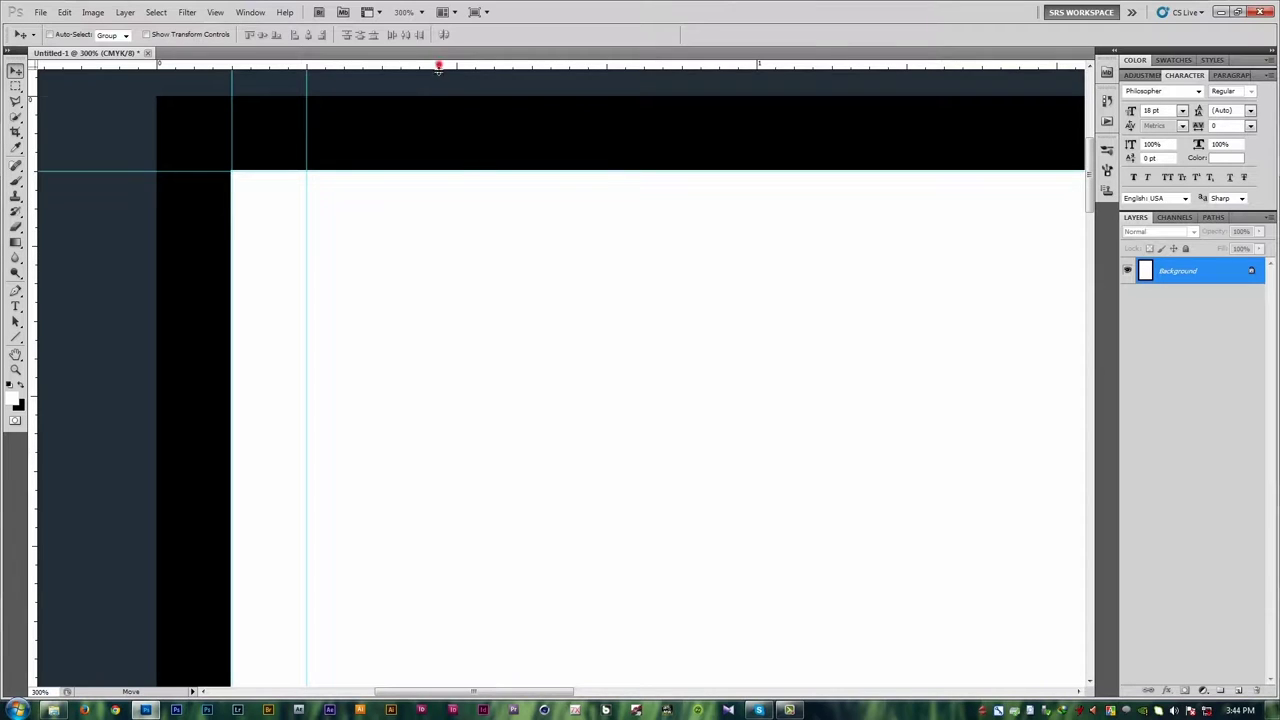
- Add horizontal and vertical guides along the bottom and right trim and margin edges
left_click_drag(438, 66, 405, 245)
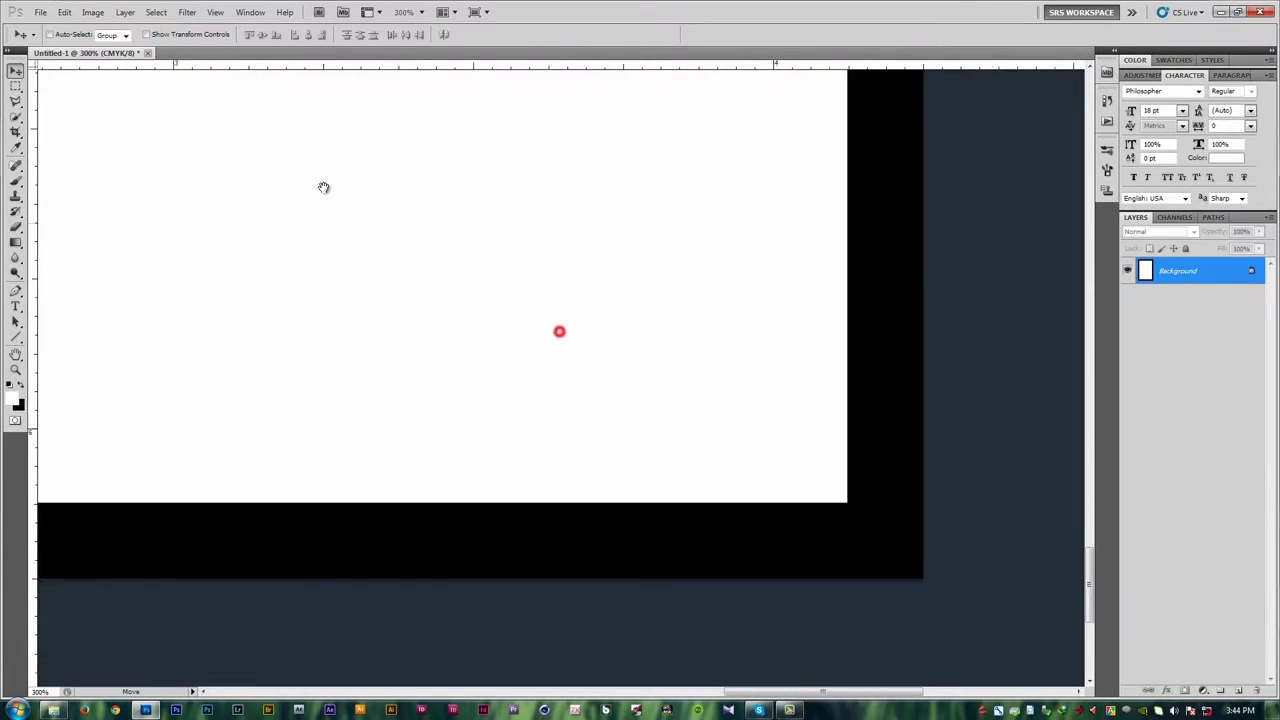
left_click_drag(560, 331, 443, 271)
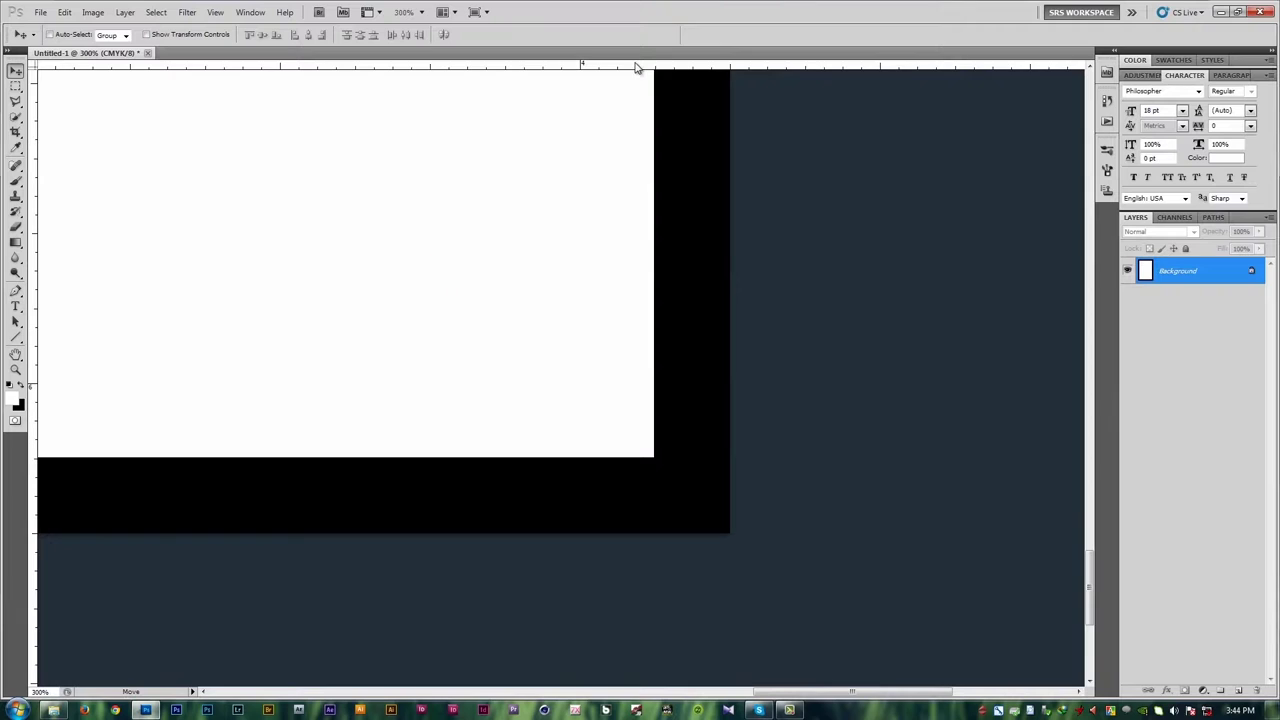
left_click_drag(635, 62, 606, 458)
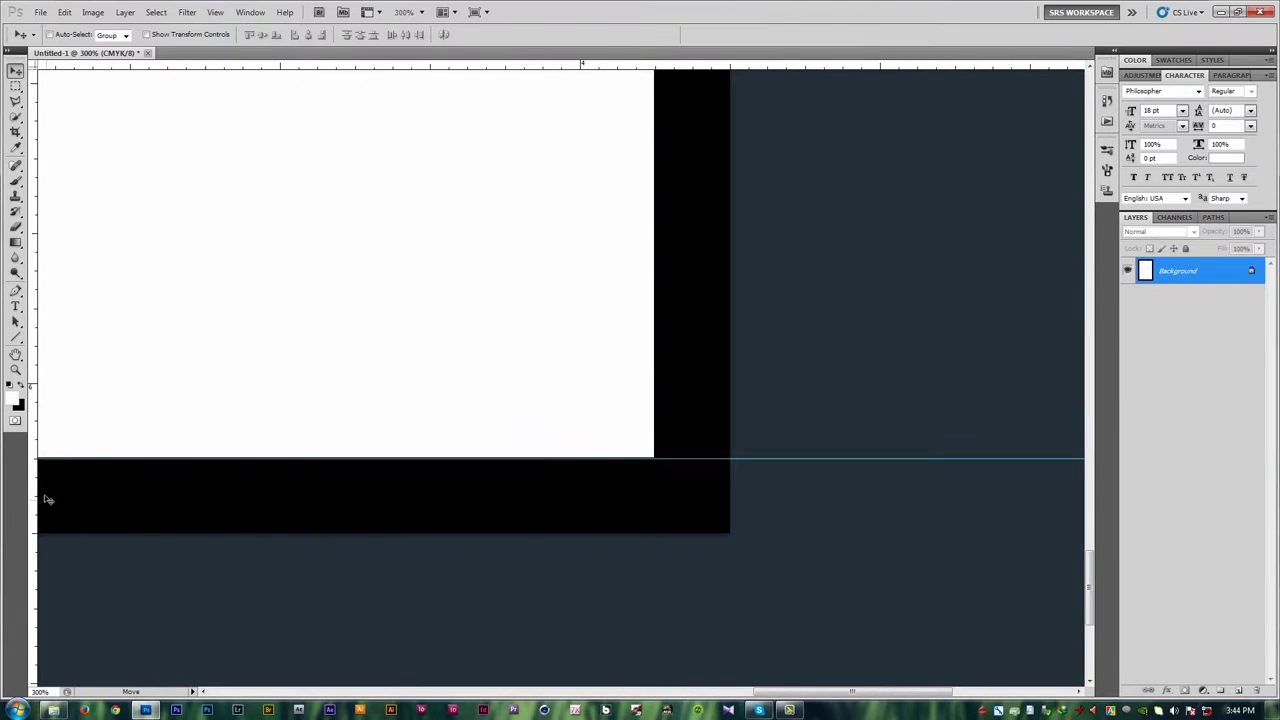
left_click_drag(32, 478, 655, 421)
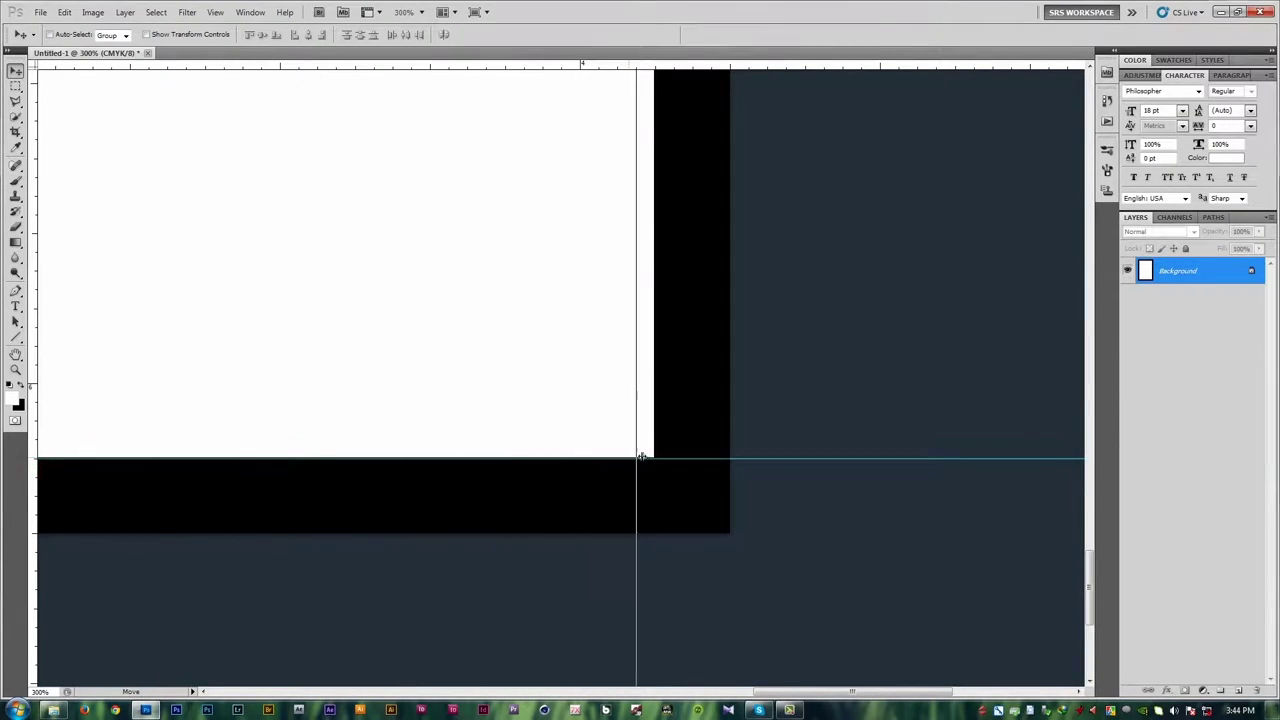
left_click_drag(578, 66, 543, 383)
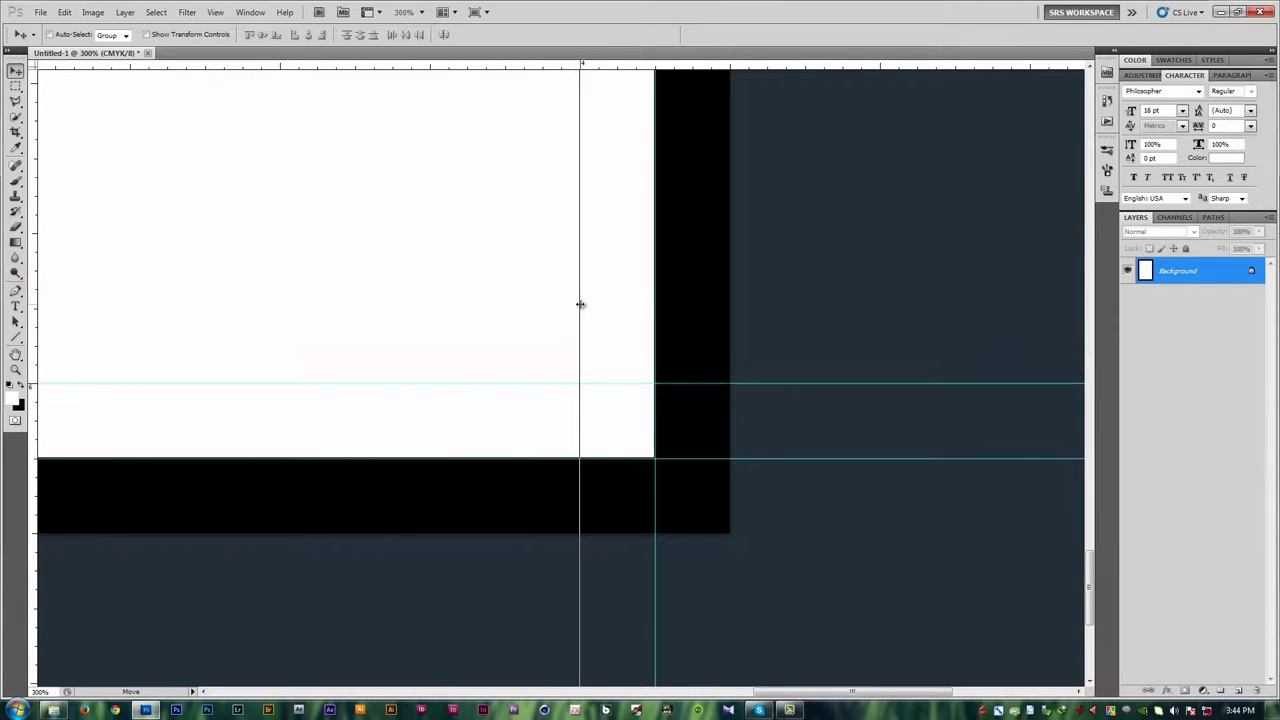
left_click_drag(33, 283, 580, 304)
- Zoom out to the whole page, hide the rulers, and turn the black border white
key("ctrl+minus")
key("ctrl+minus")
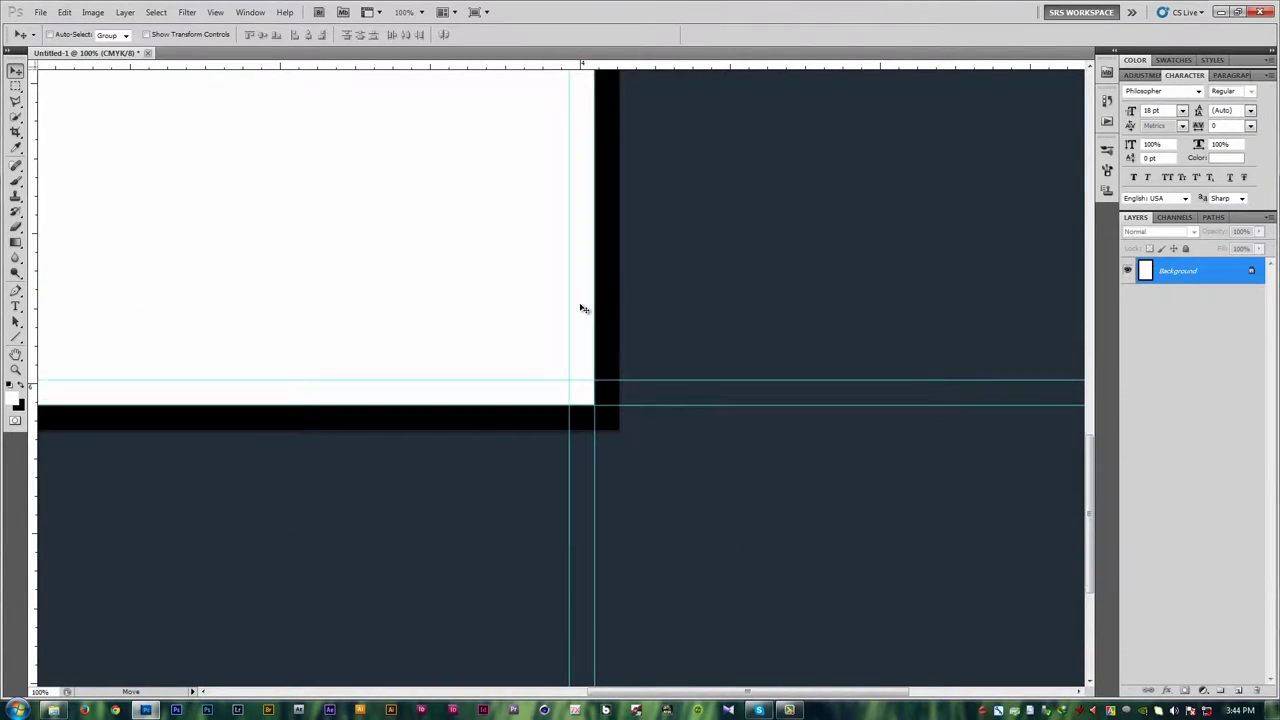
key("ctrl+minus")
key("ctrl+minus")
key("ctrl+minus")
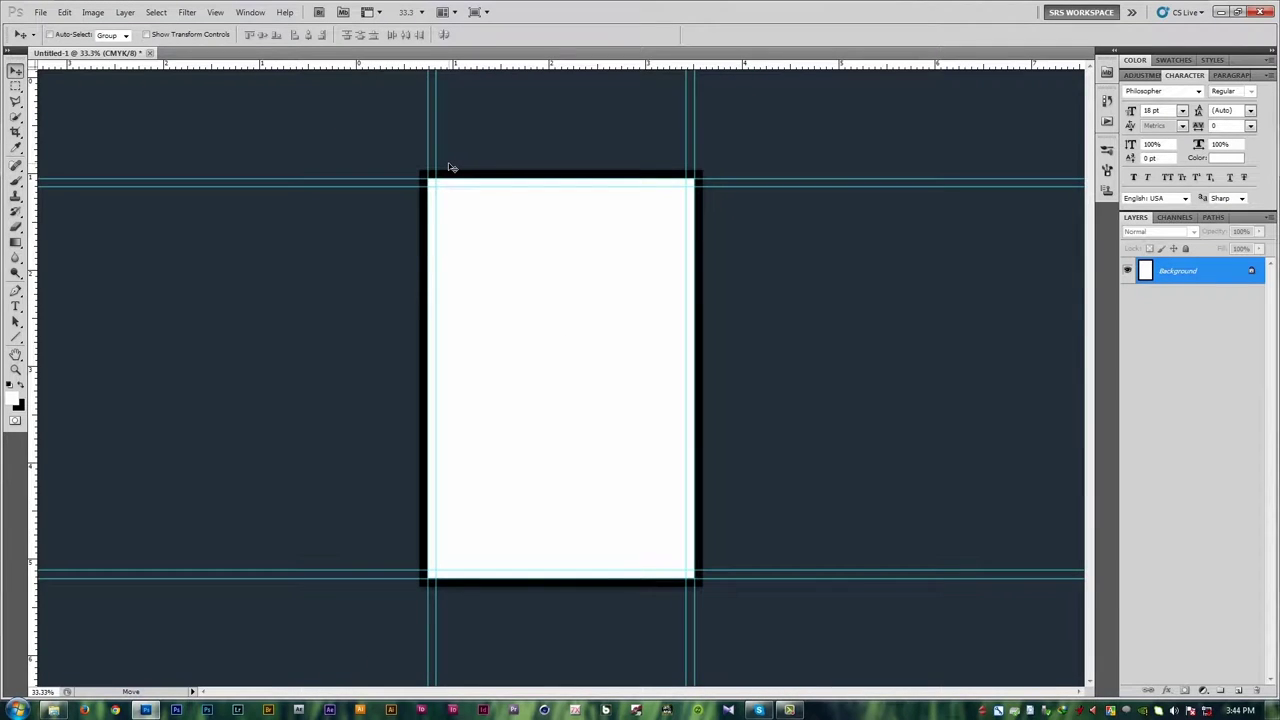
key("ctrl+r")
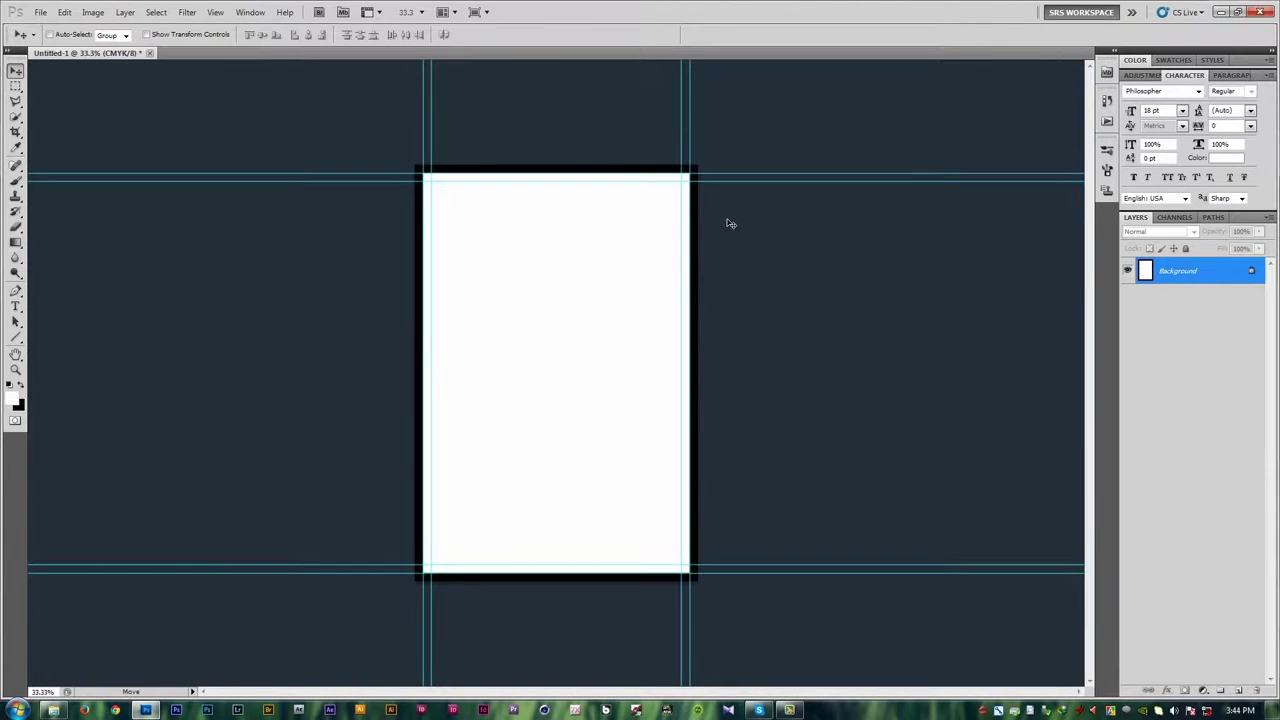
key("alt+BackSpace")
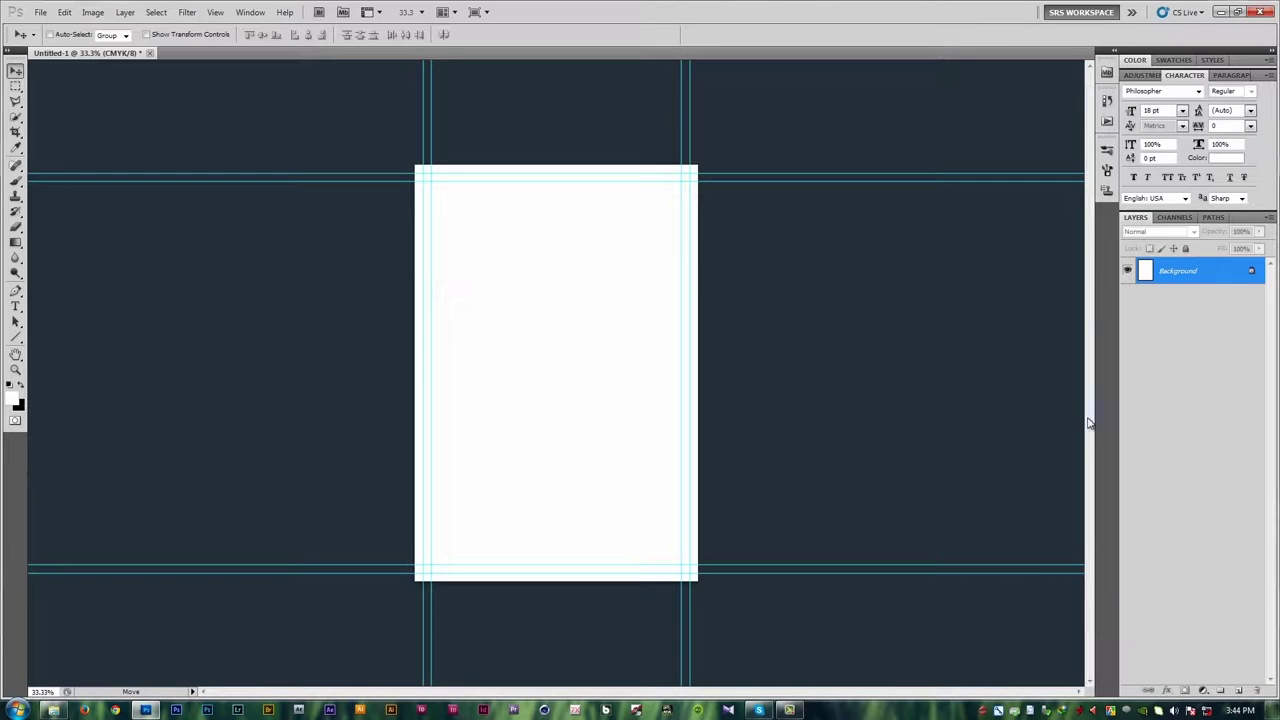
- Fill a new layer black and delete the area inside the trim guides, leaving a frame
left_click(555, 348)
left_click(555, 348, "alt")
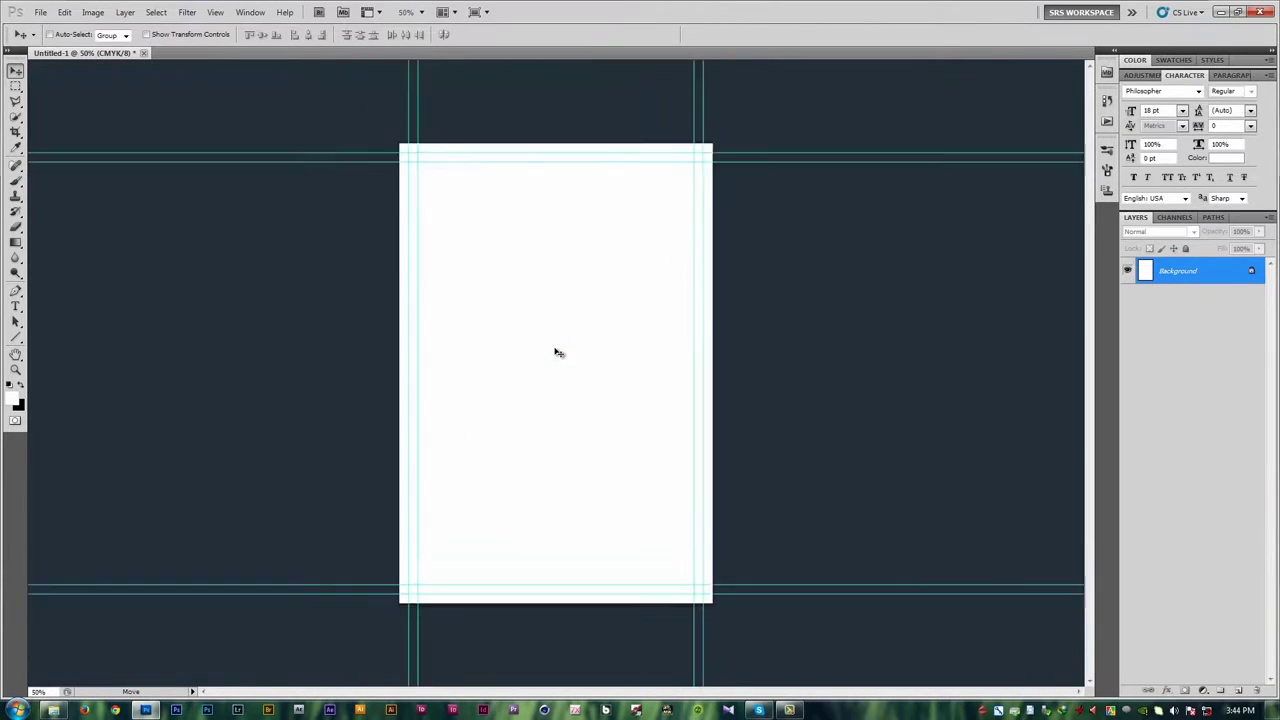
left_click(1238, 691)
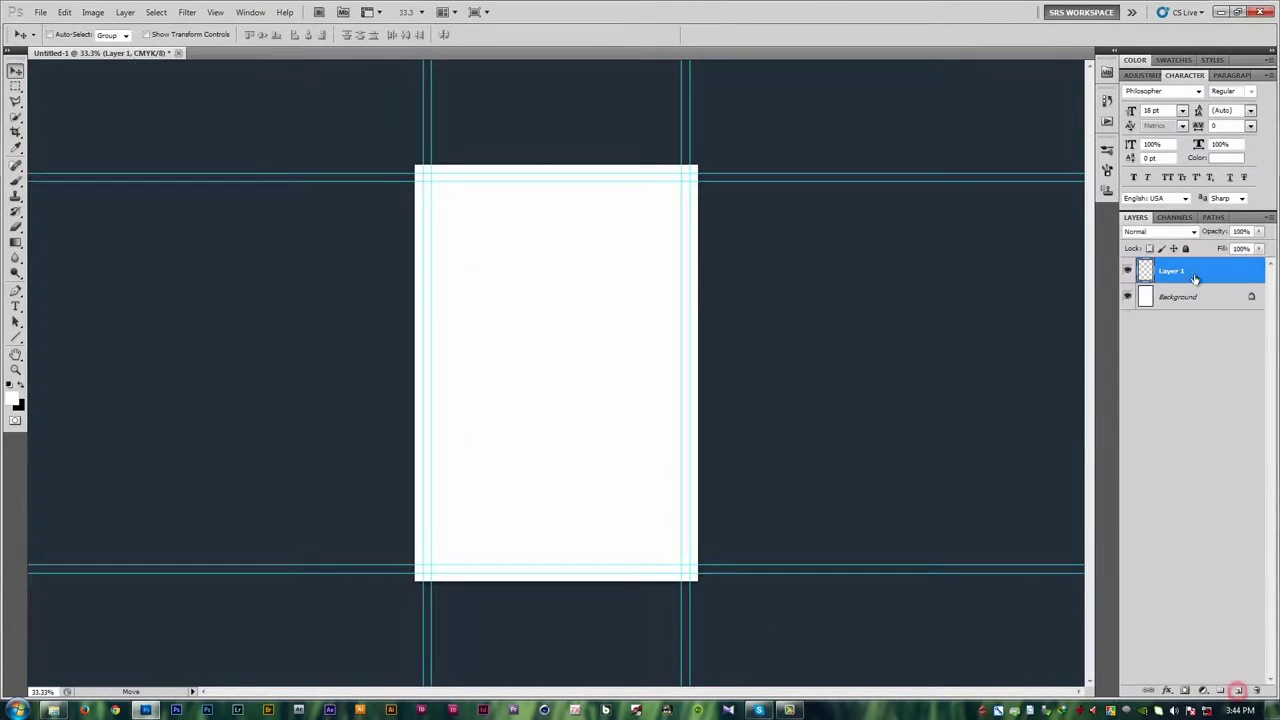
left_click(16, 86)
key("ctrl+a")
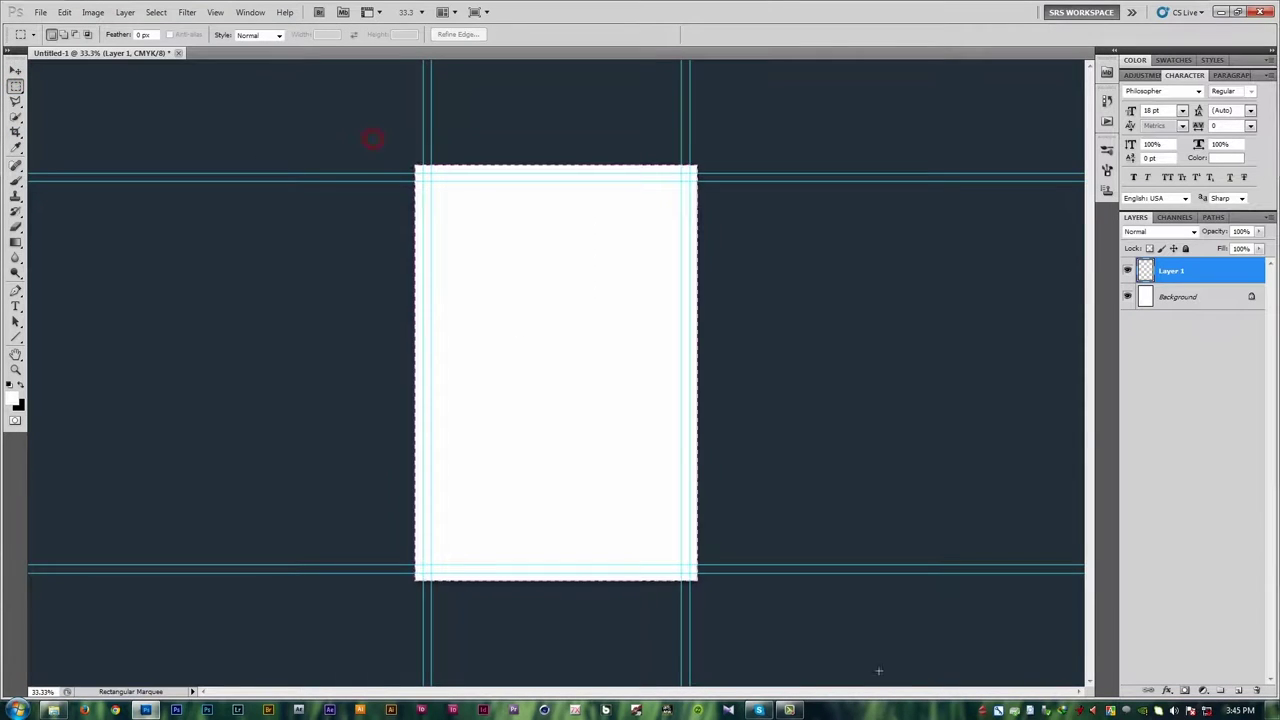
left_click(659, 405)
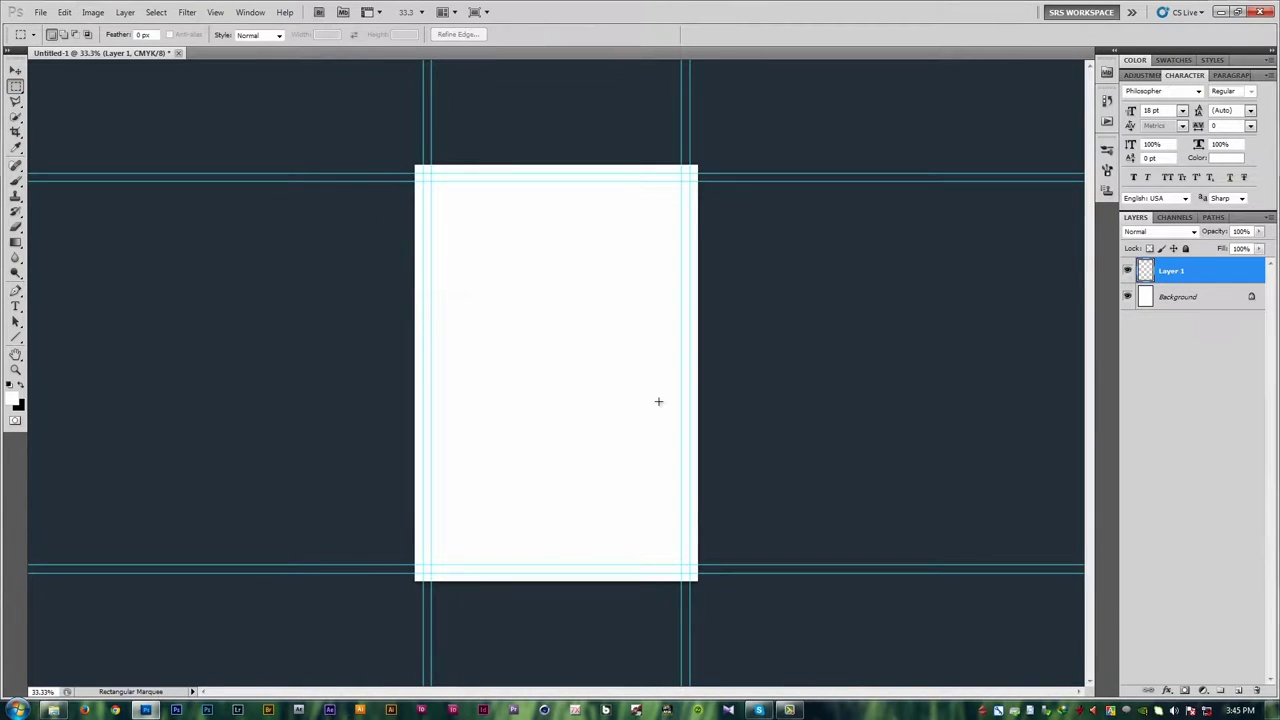
key("alt+BackSpace")
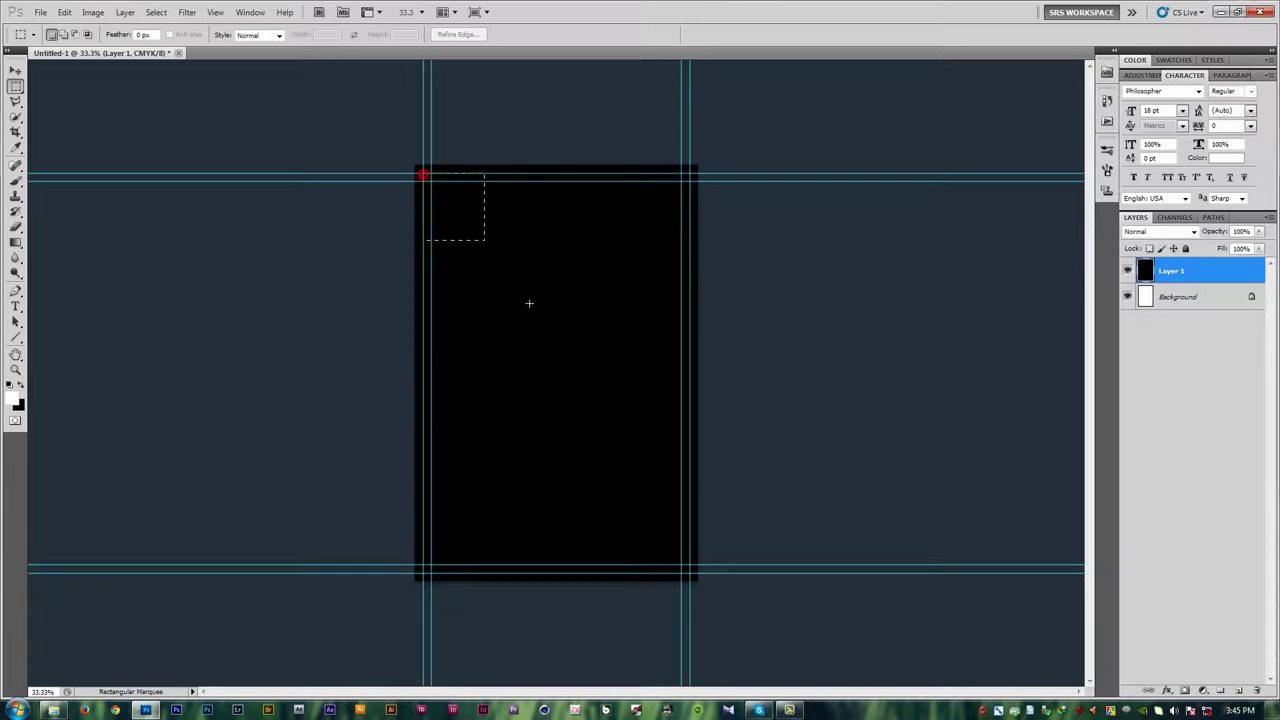
left_click_drag(529, 303, 676, 552)
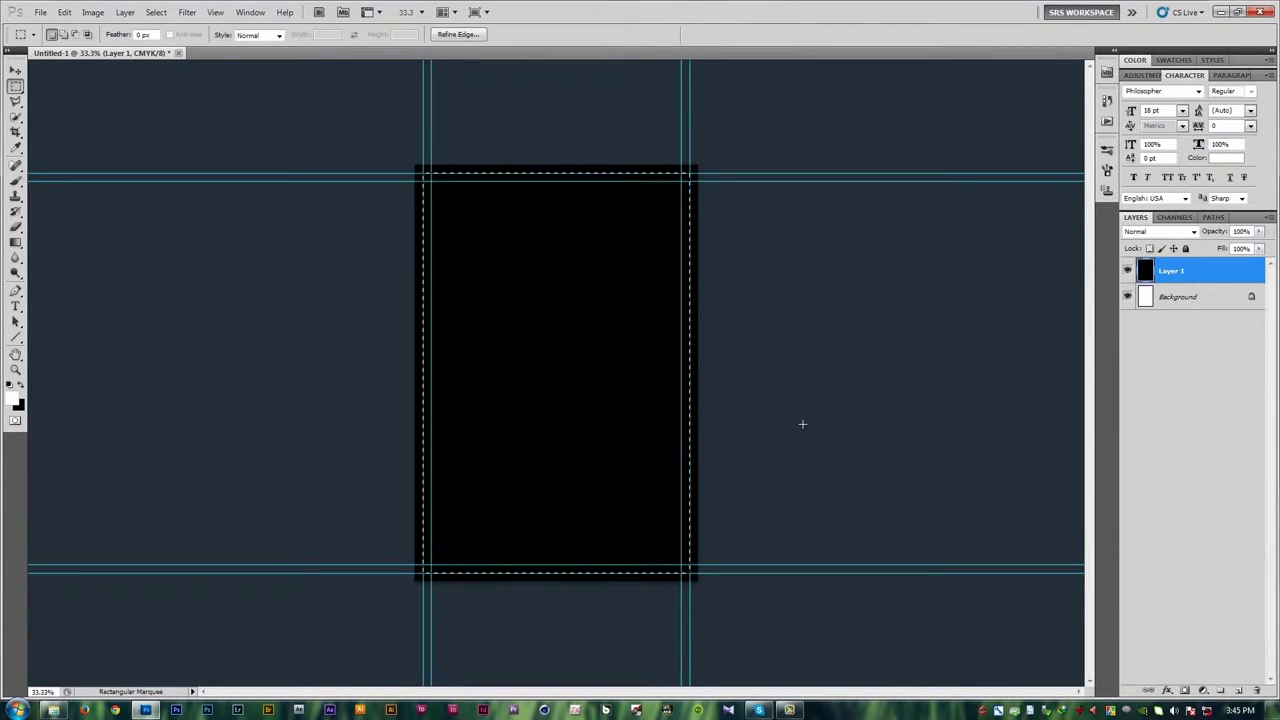
key("Delete")
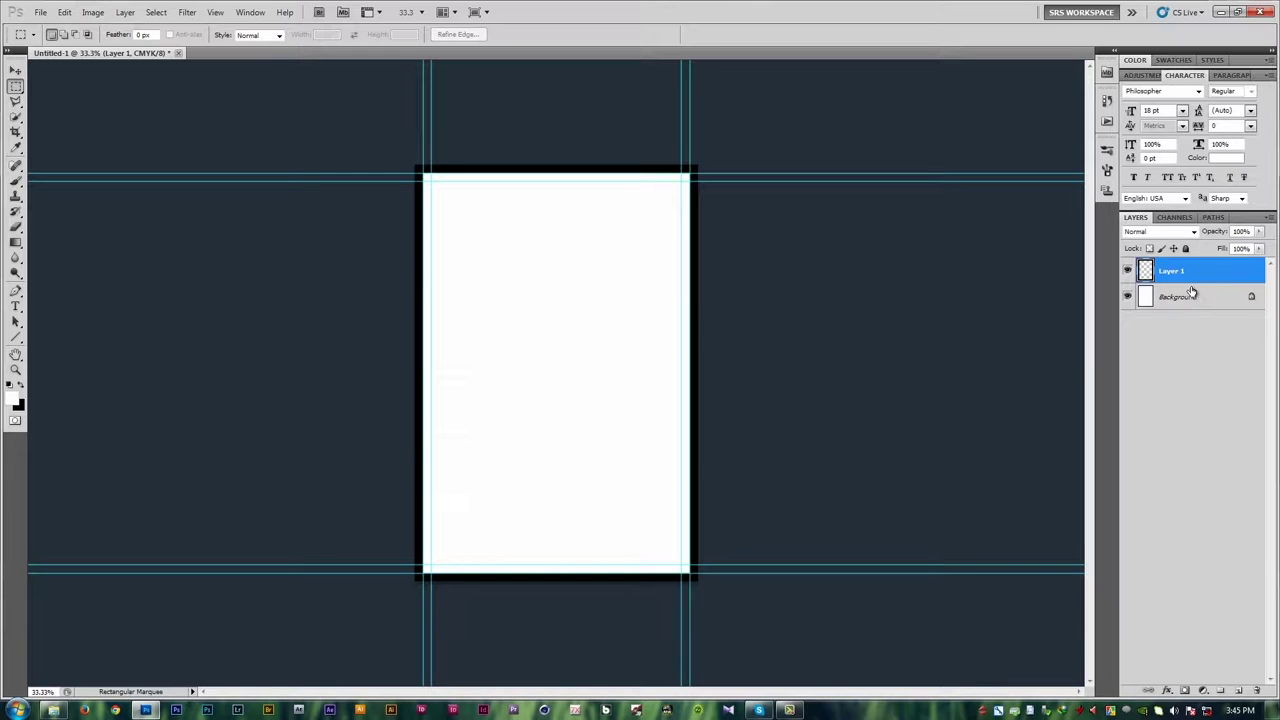
- Raise the frame layer's Hue/Saturation lightness to +100 so the border turns white
key("ctrl+u")
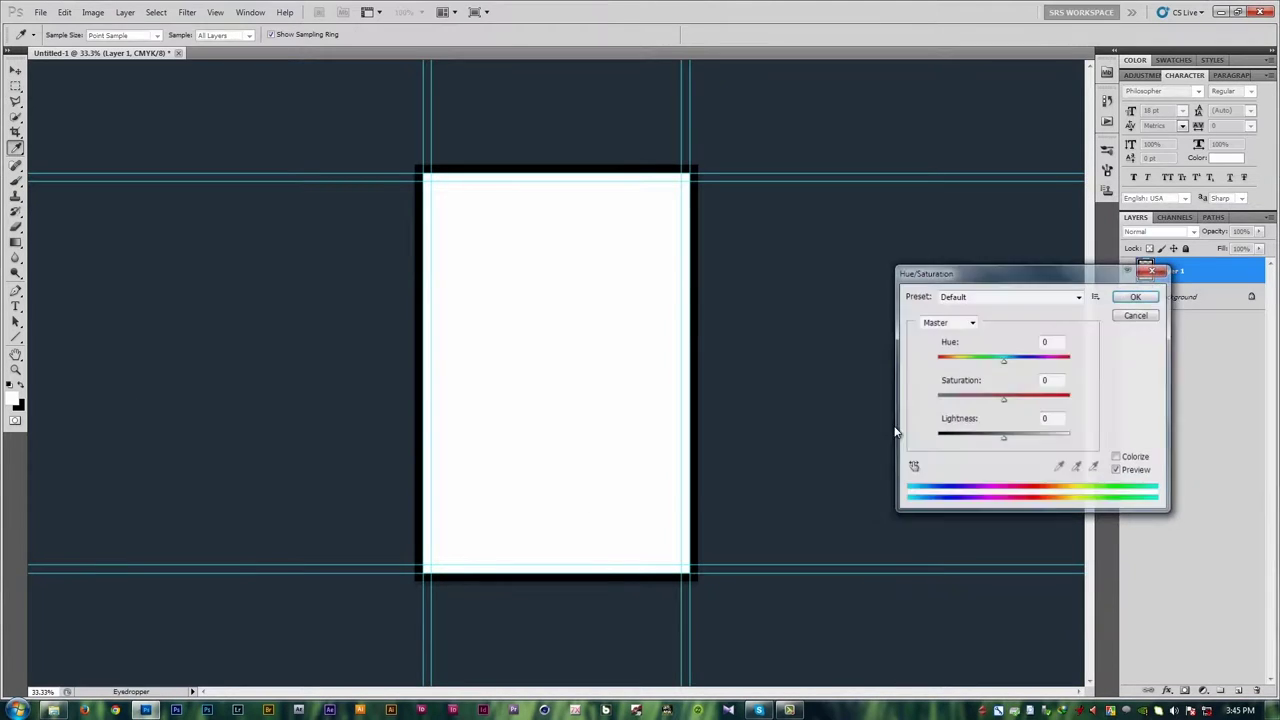
left_click_drag(1003, 437, 1070, 437)
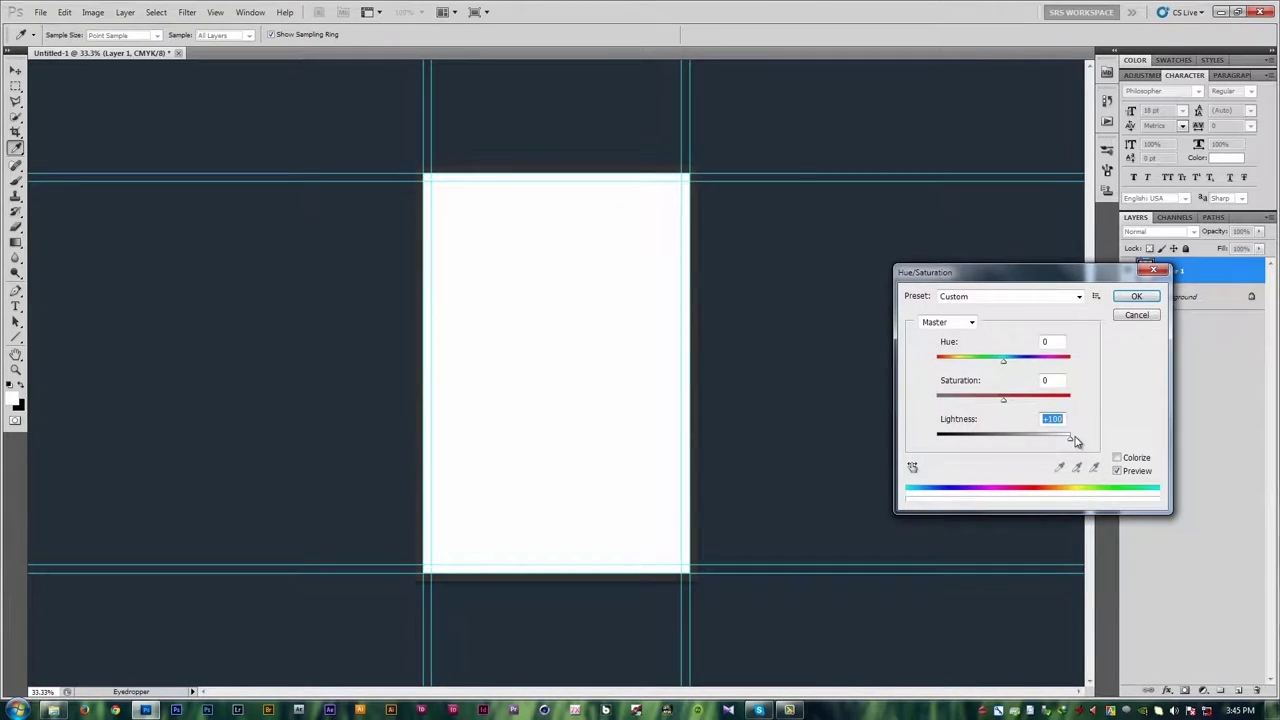
key("Return")
key("ctrl+u")
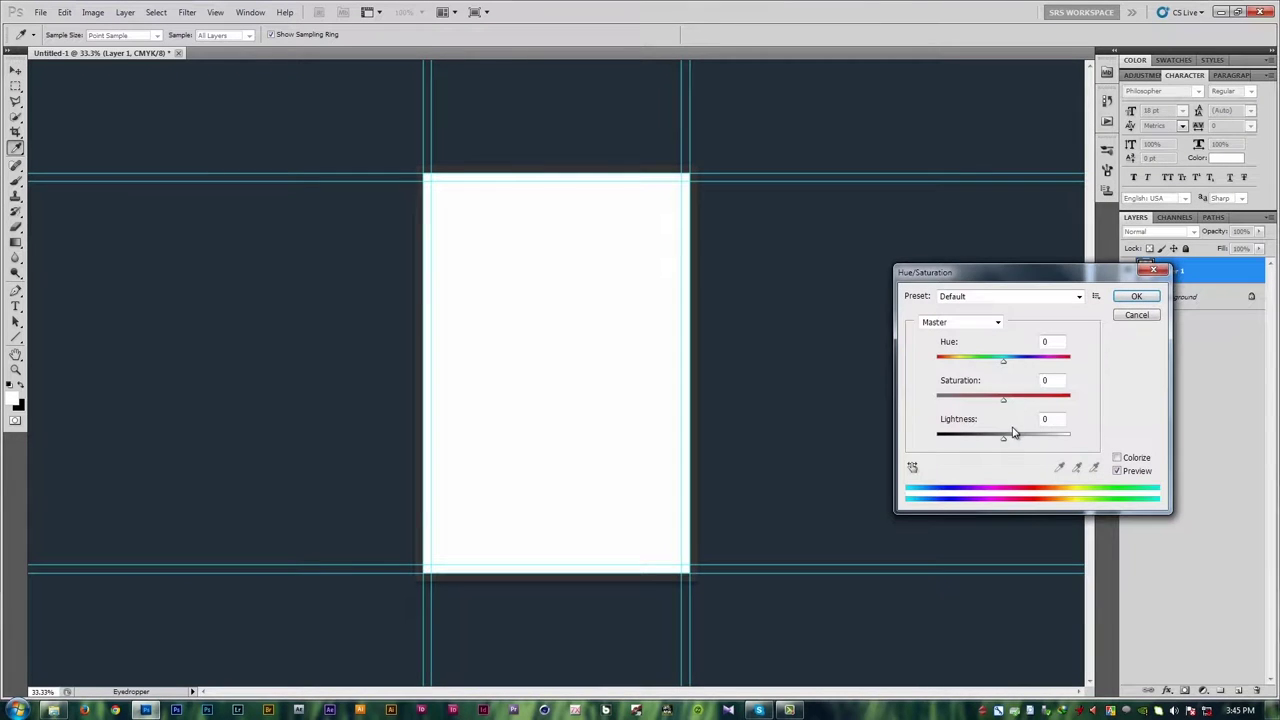
mouse_move(1013, 432)
left_mouse_down()
mouse_move(1123, 437)
mouse_move(917, 443)
mouse_move(1095, 445)
left_mouse_up()
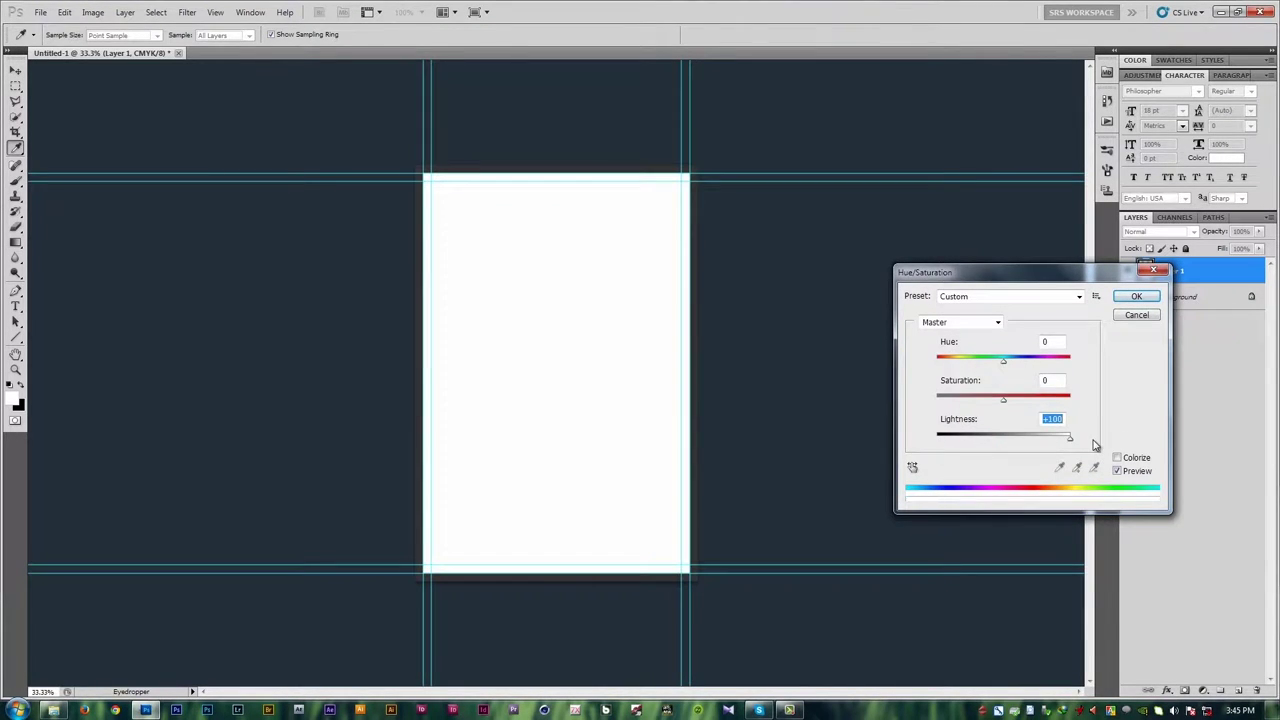
key("Return")
key("m")
left_click(526, 171)
left_click(586, 120)
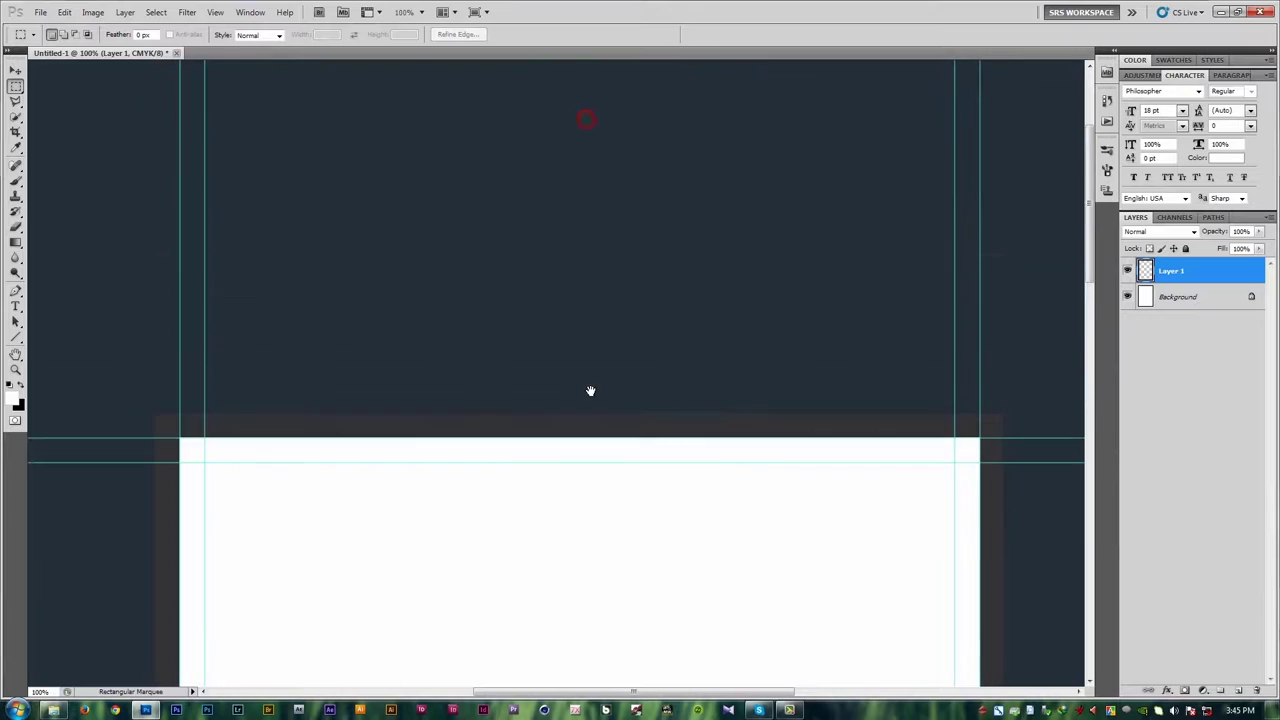
- Type a 'Bleed Area' text label just above the page's top edge
left_click_drag(590, 390, 580, 300)
left_click(16, 306)
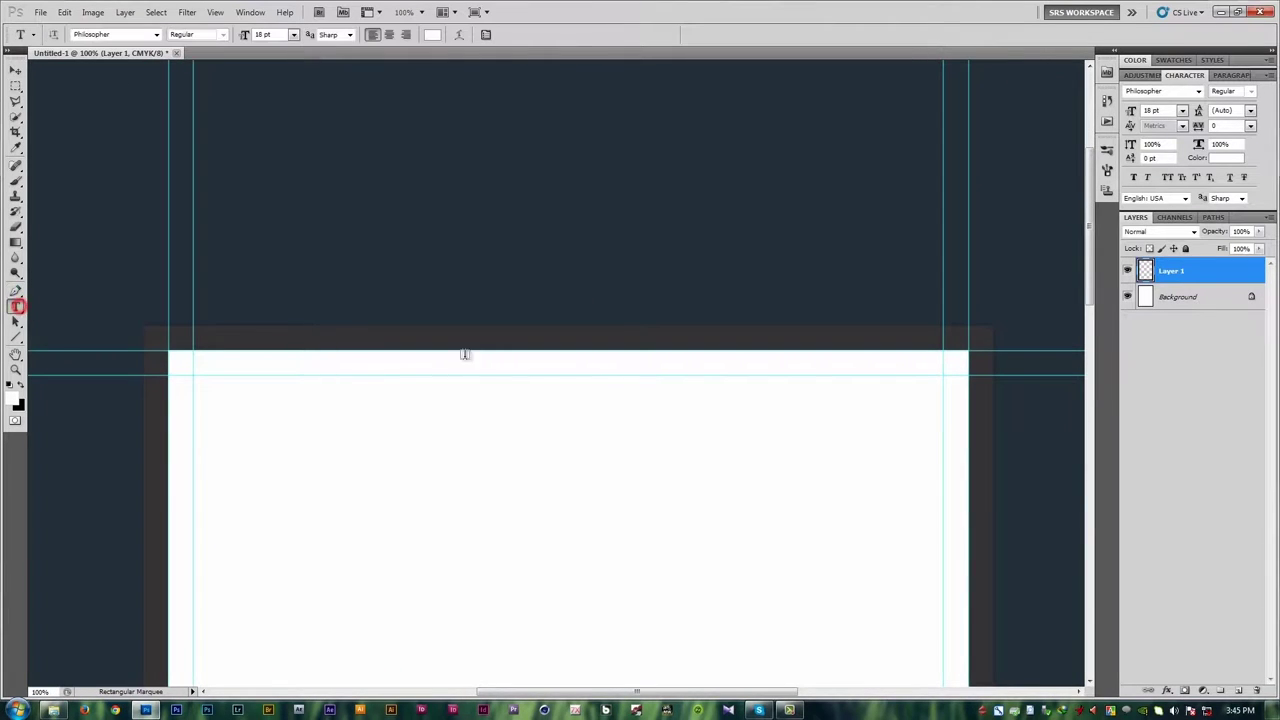
left_click(519, 342)
type("Bl")
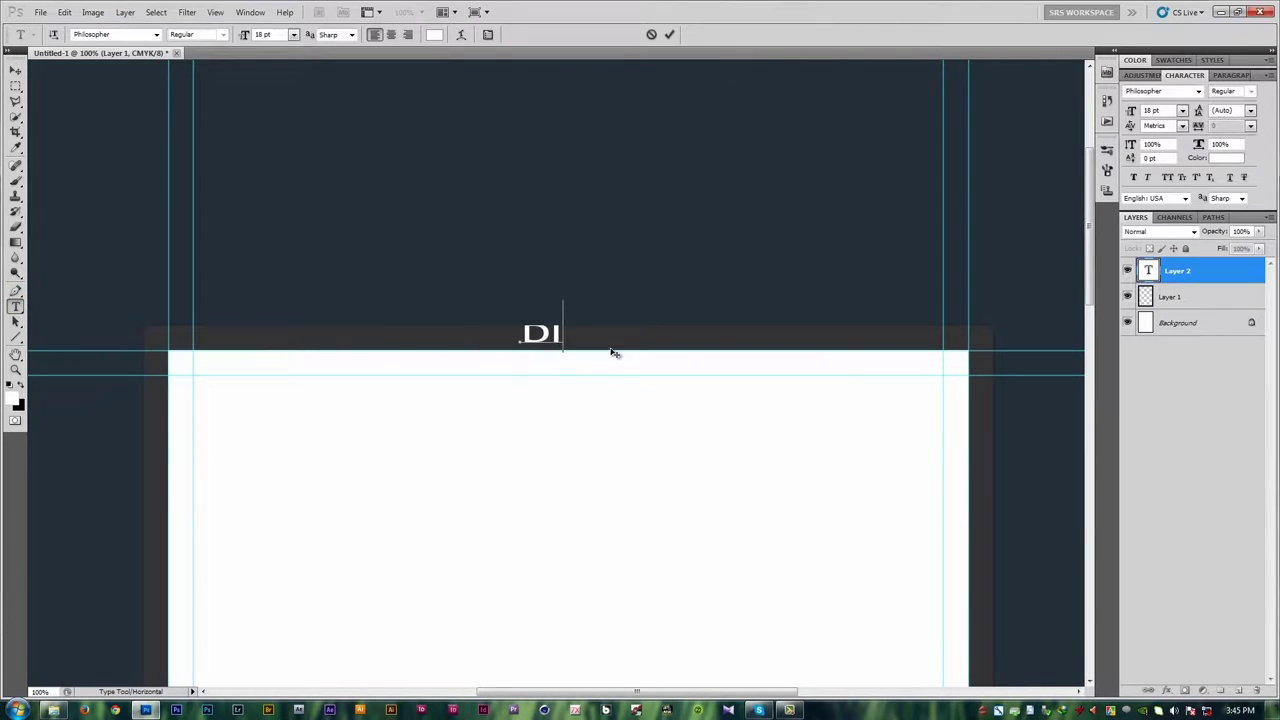
type("eed Area")
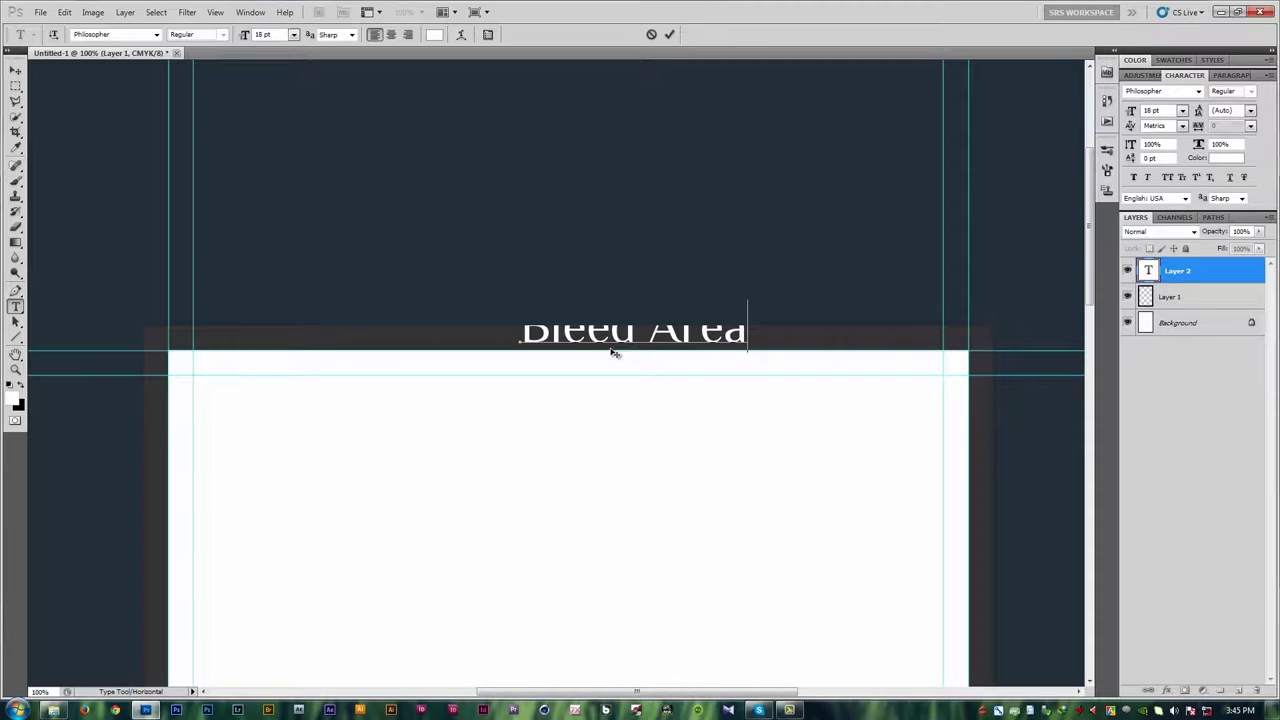
key("ctrl+Return")
- Set the label to 8 pt and nudge it into the top border
left_click(294, 35)
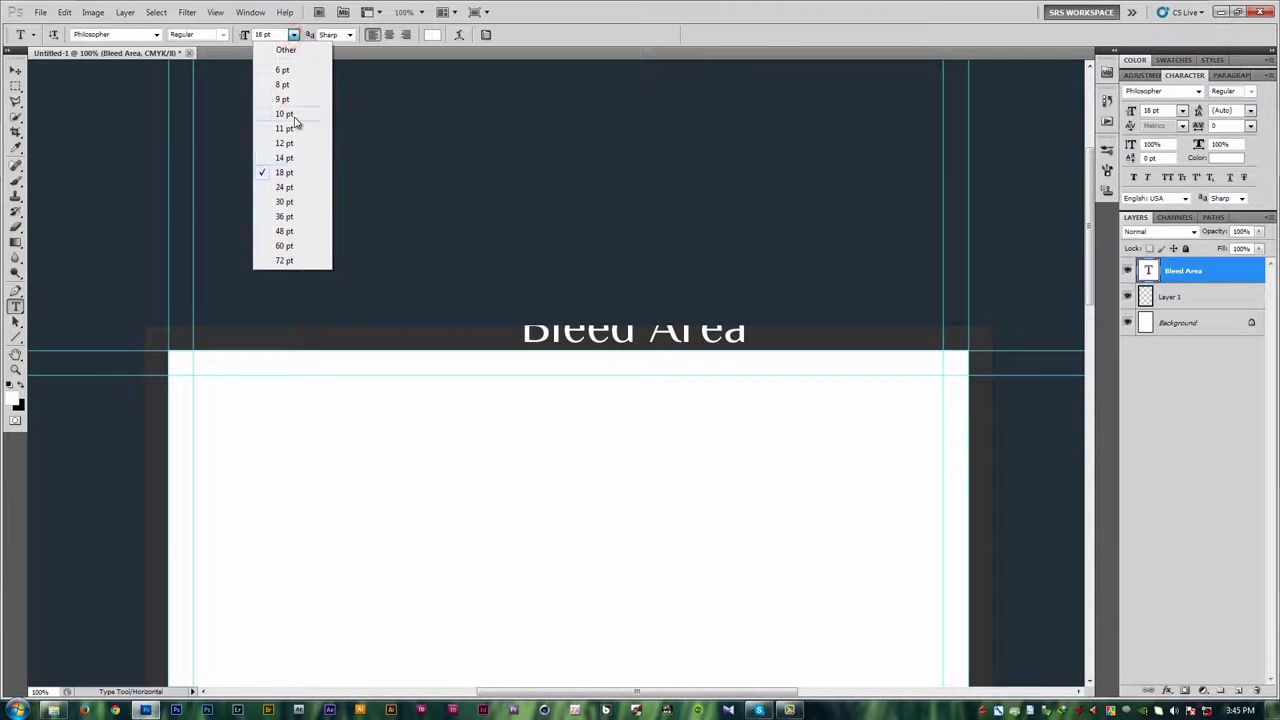
left_click(294, 120)
left_click(294, 35)
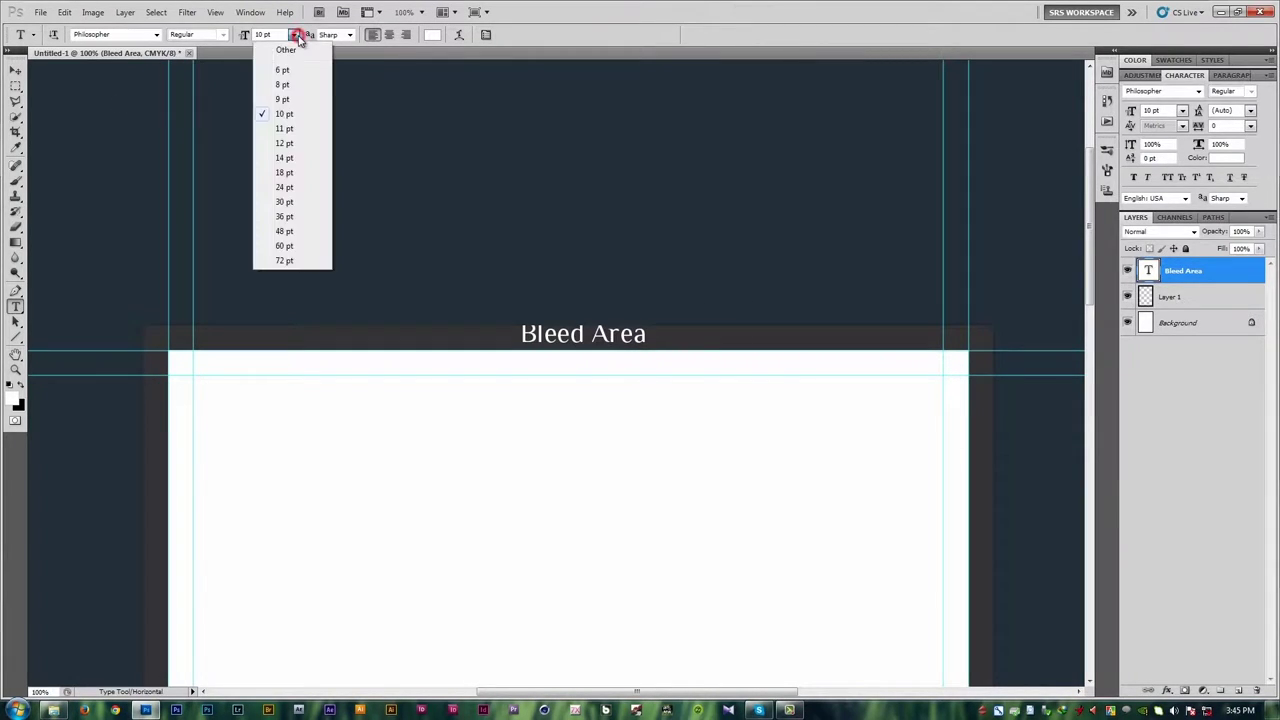
left_click(288, 88)
left_click(15, 72)
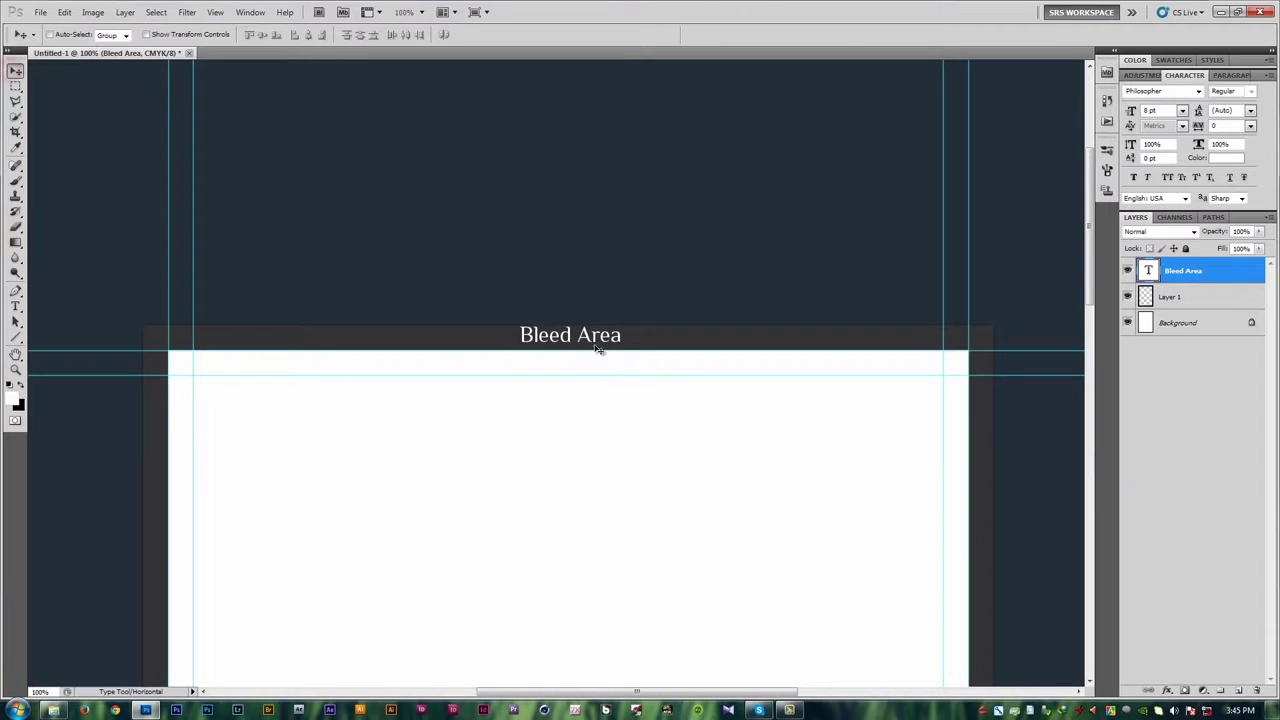
left_click_drag(600, 346, 593, 357)
key("Down")
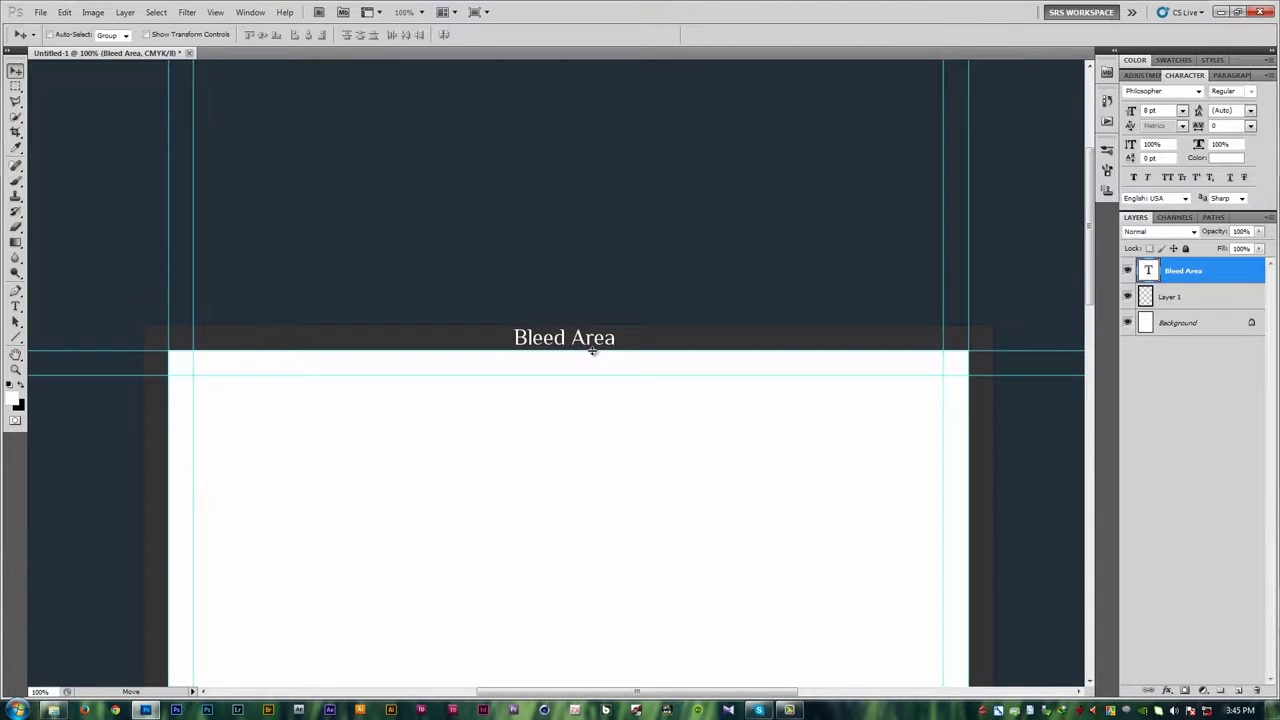
- Centre the Bleed Area label horizontally on the canvas and fade it to 40% opacity
key("ctrl+a")
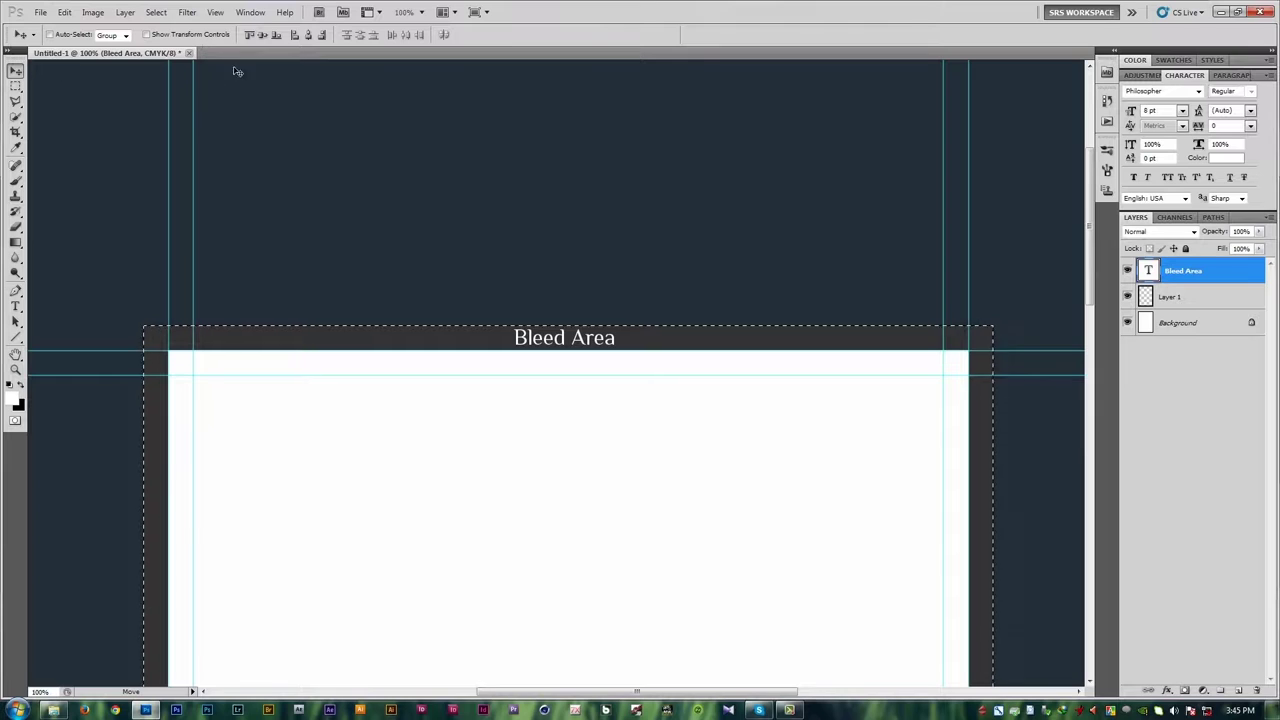
left_click(308, 35)
key("ctrl+d")
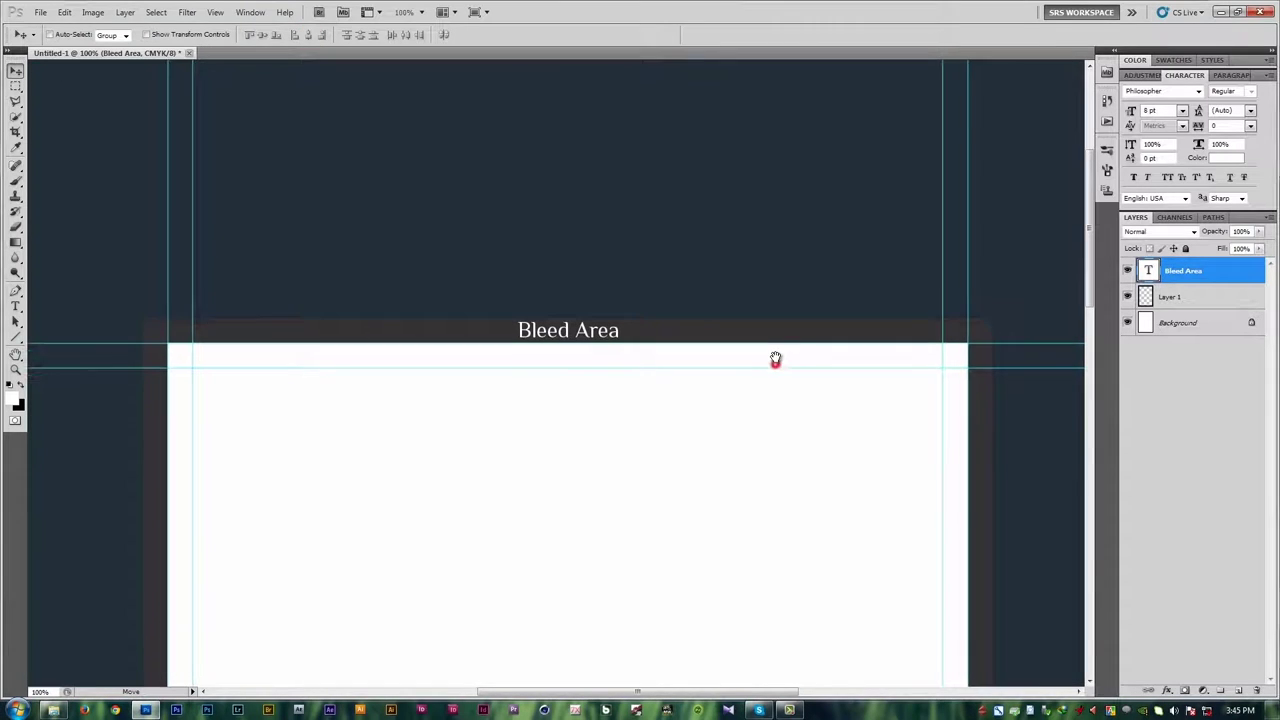
left_click_drag(1203, 234, 1175, 237)
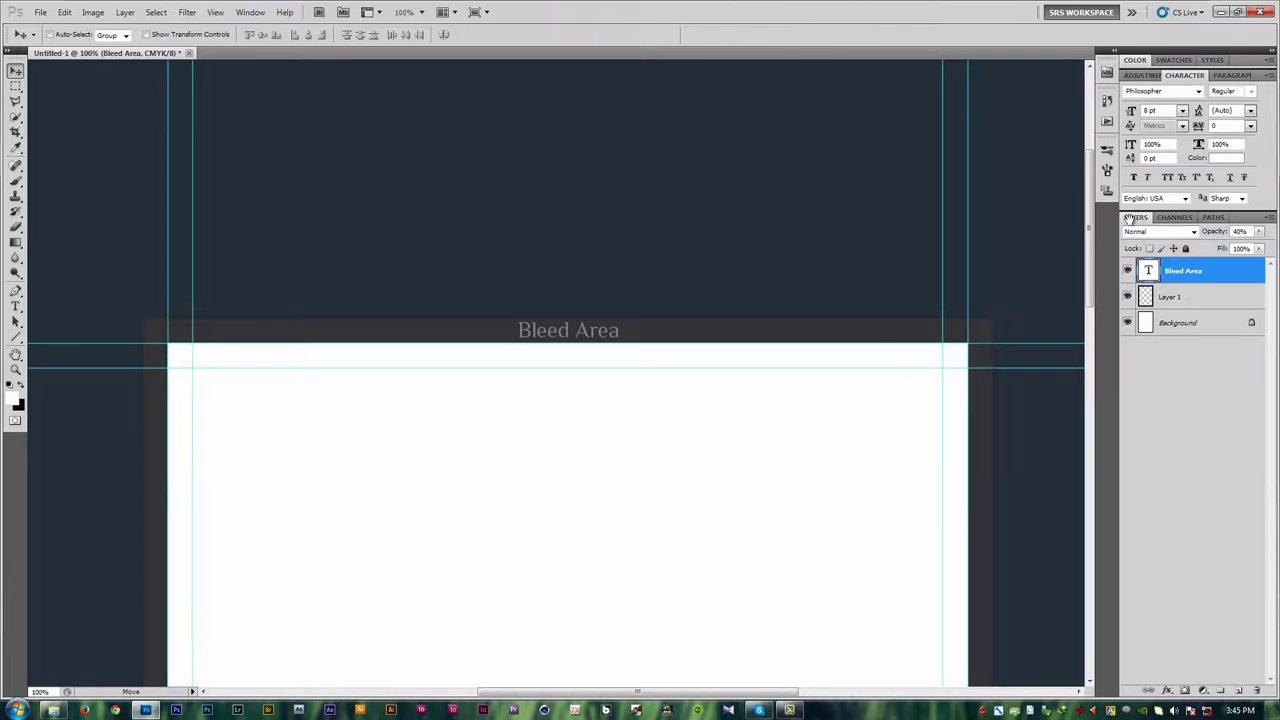
scroll(886, 406, "down", 2)
left_click(1213, 290)
- Fill a new layer black and delete the page area inside the guides, leaving a band
left_click(1238, 690)
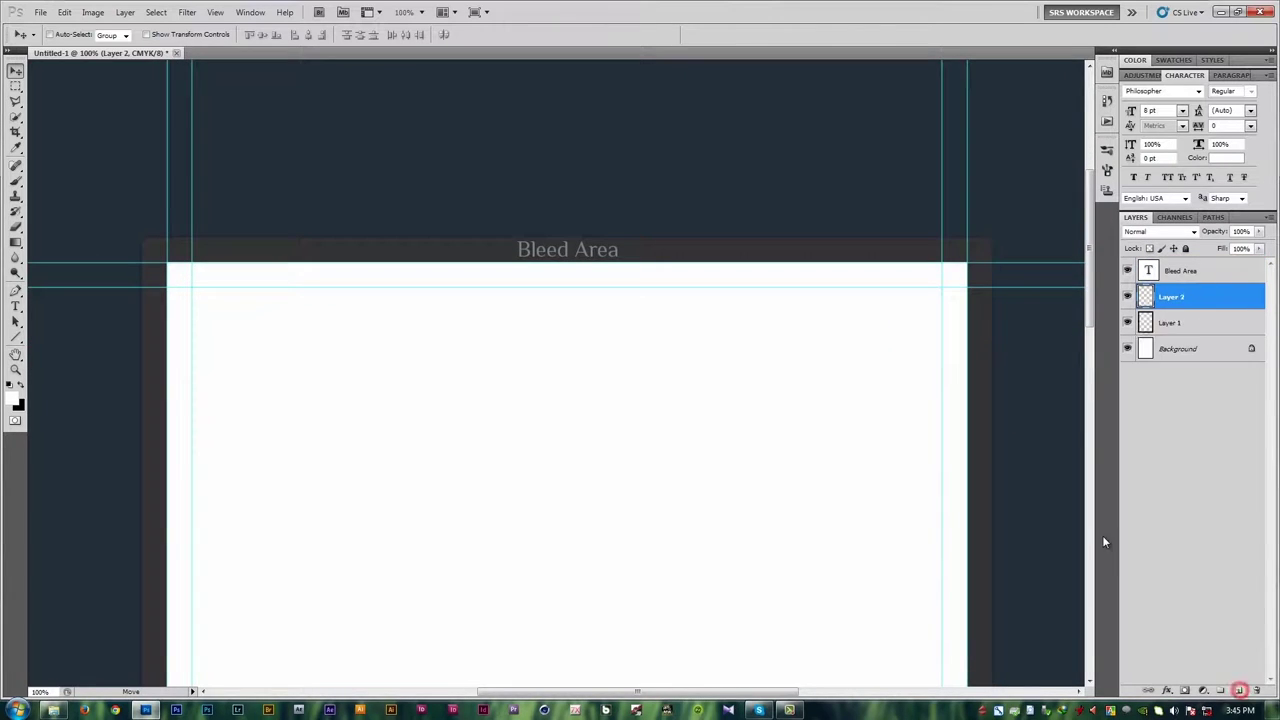
key("alt+BackSpace")
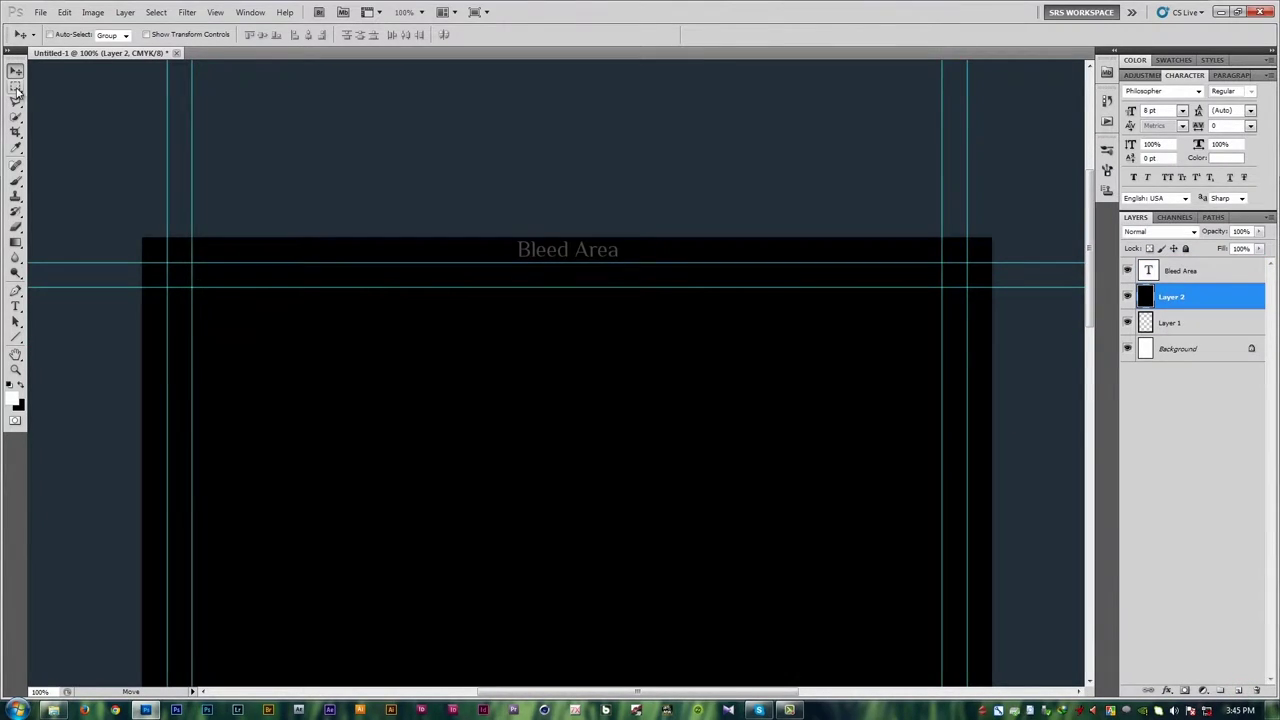
left_click(16, 87)
key("ctrl+minus")
key("ctrl+minus")
key("ctrl+minus")
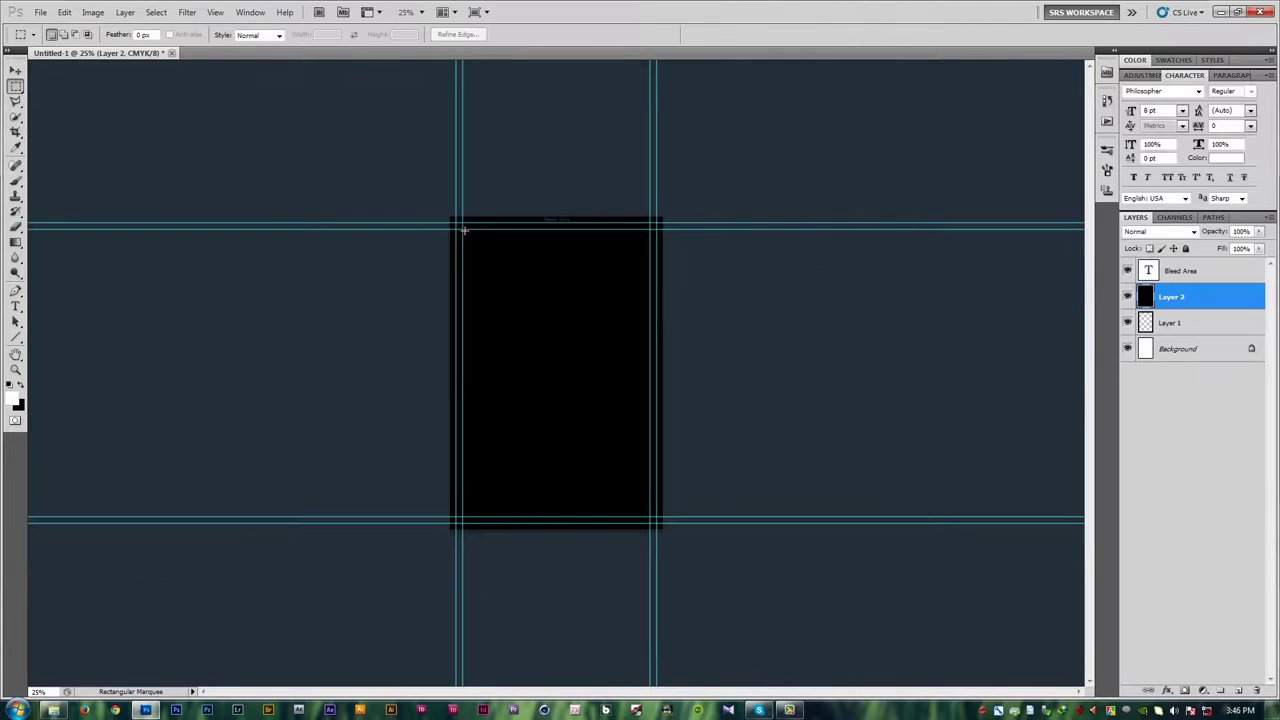
left_click_drag(617, 468, 652, 518)
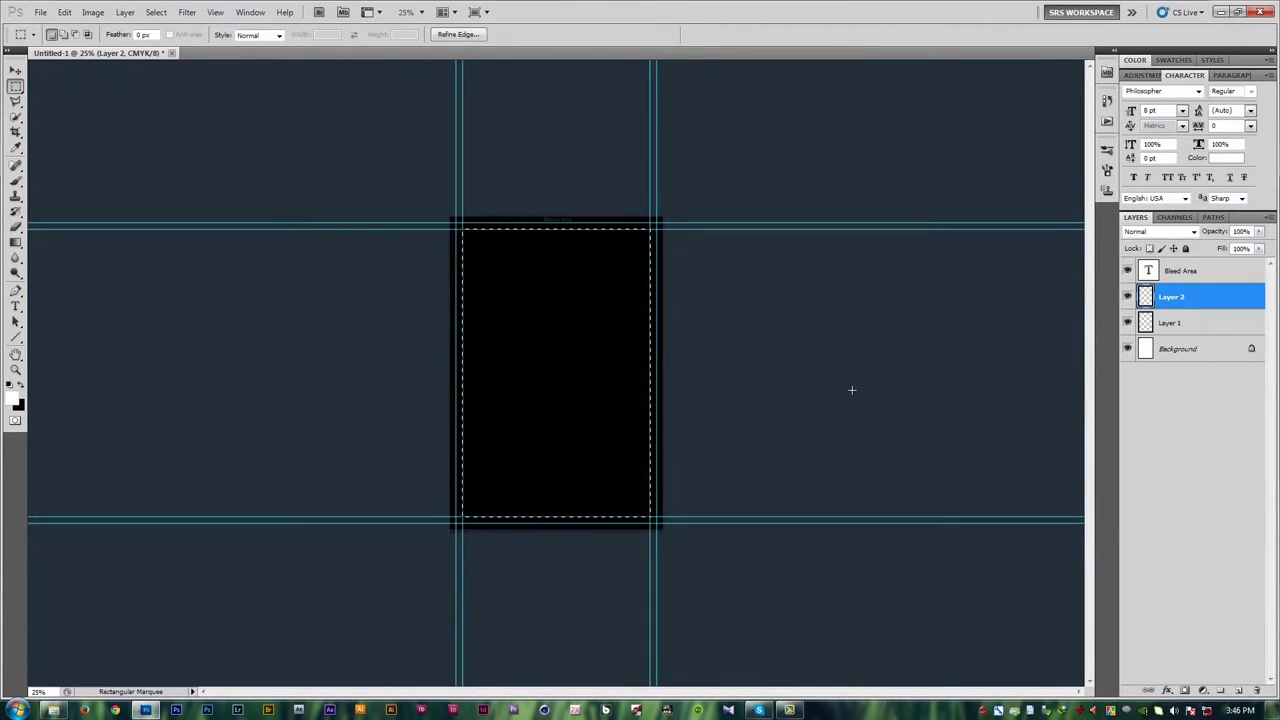
key("Delete")
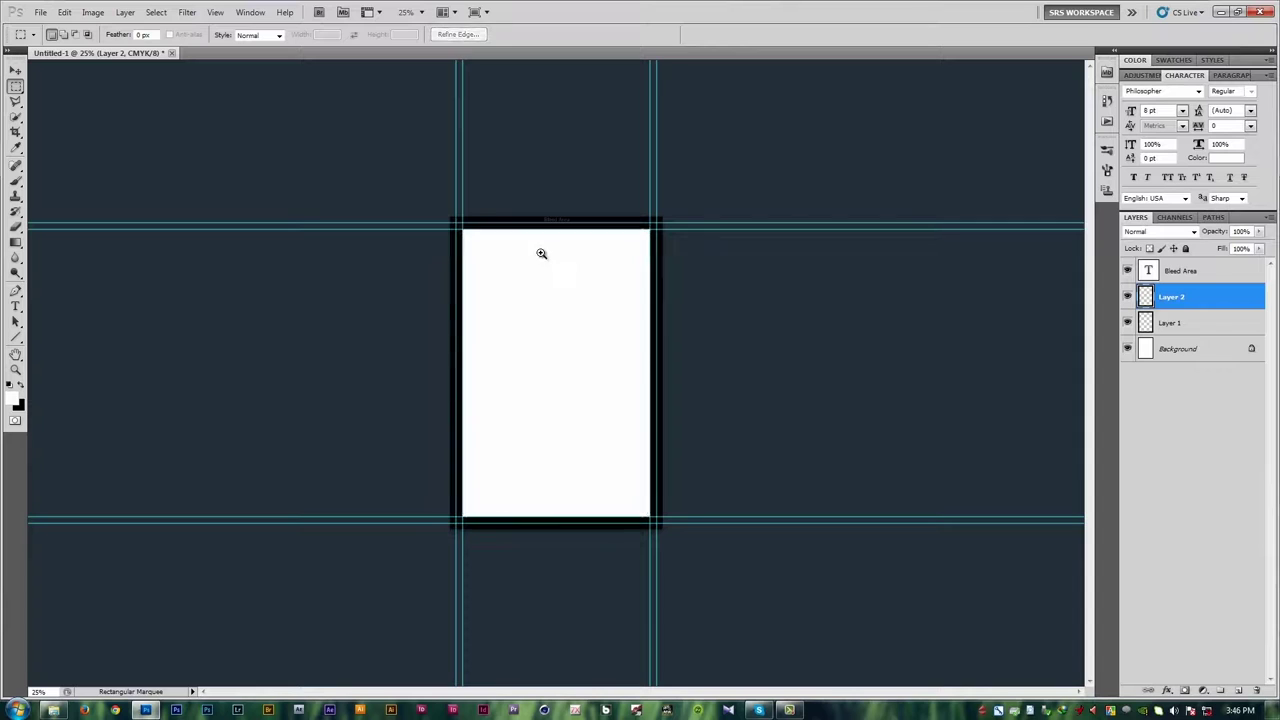
left_click(541, 250, "ctrl")
left_click_drag(541, 250, 597, 394)
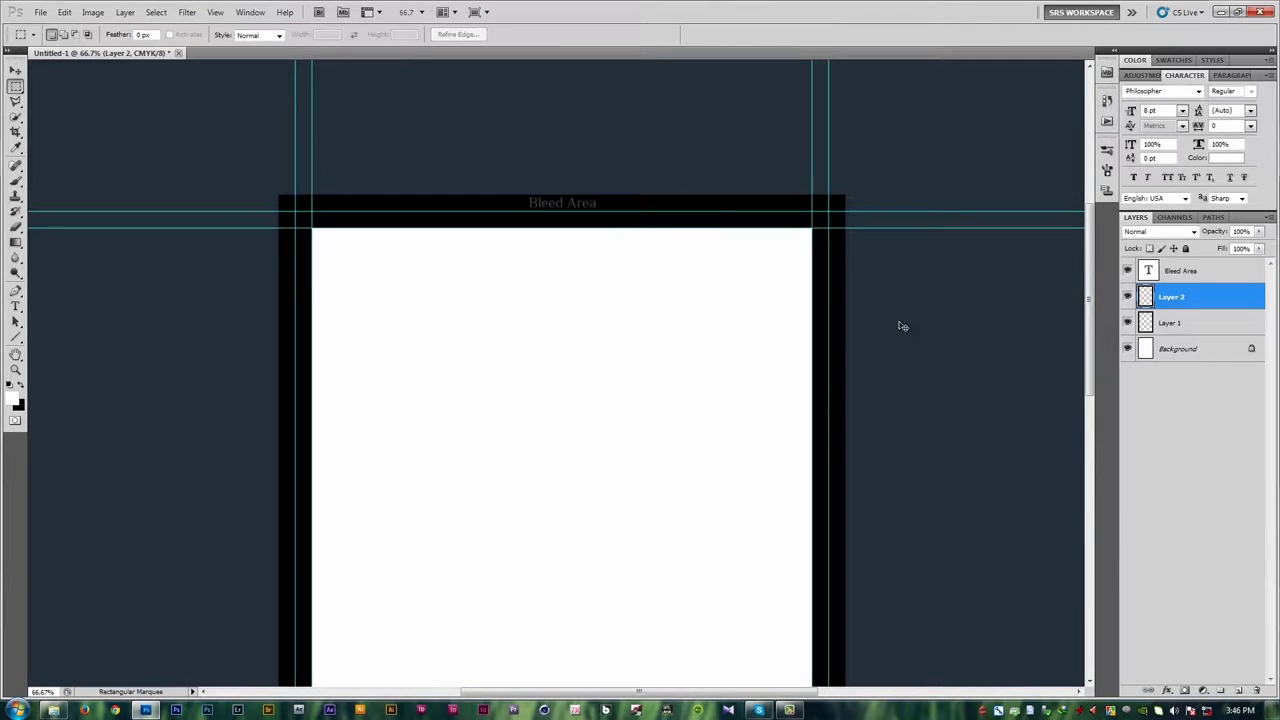
- Colorize the band grey with Hue 0, Saturation 0 and Lightness +44
key("ctrl+u")
left_click(1118, 457)
mouse_move(1003, 437)
left_mouse_down()
mouse_move(1046, 437)
mouse_move(1033, 437)
left_mouse_up()
left_click_drag(991, 399, 923, 401)
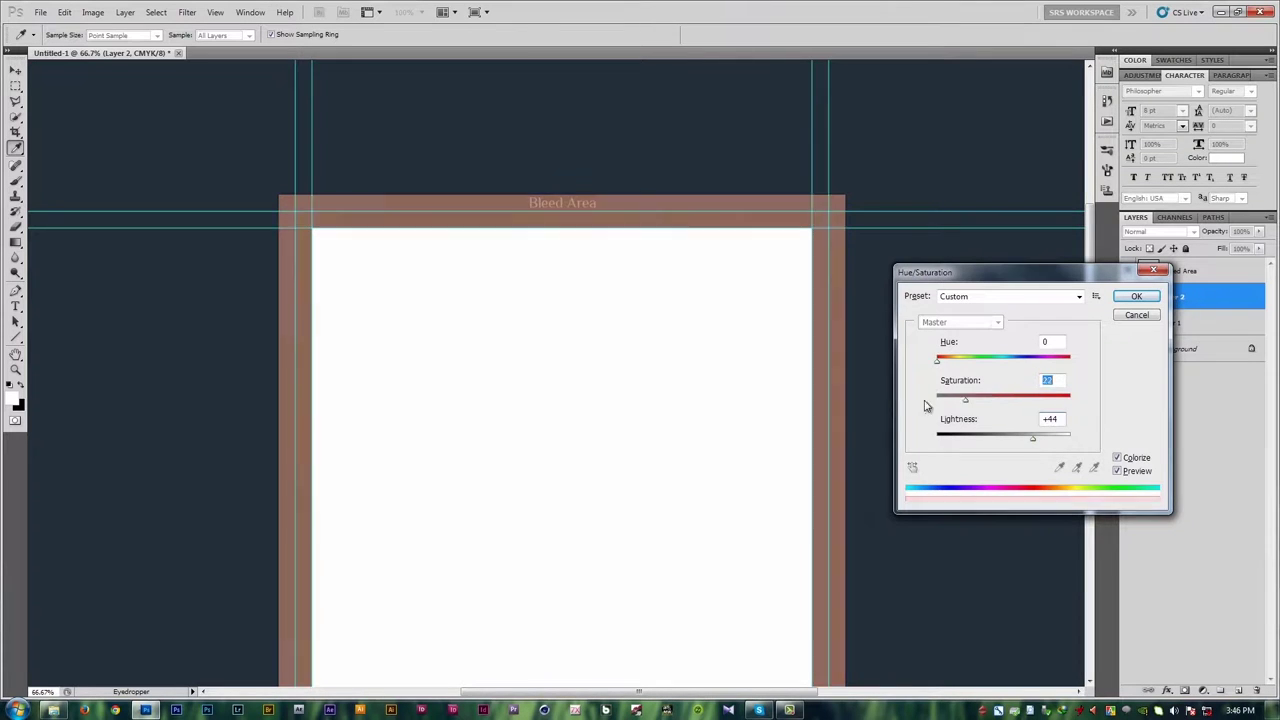
left_click(938, 361)
left_click_drag(978, 366, 937, 360)
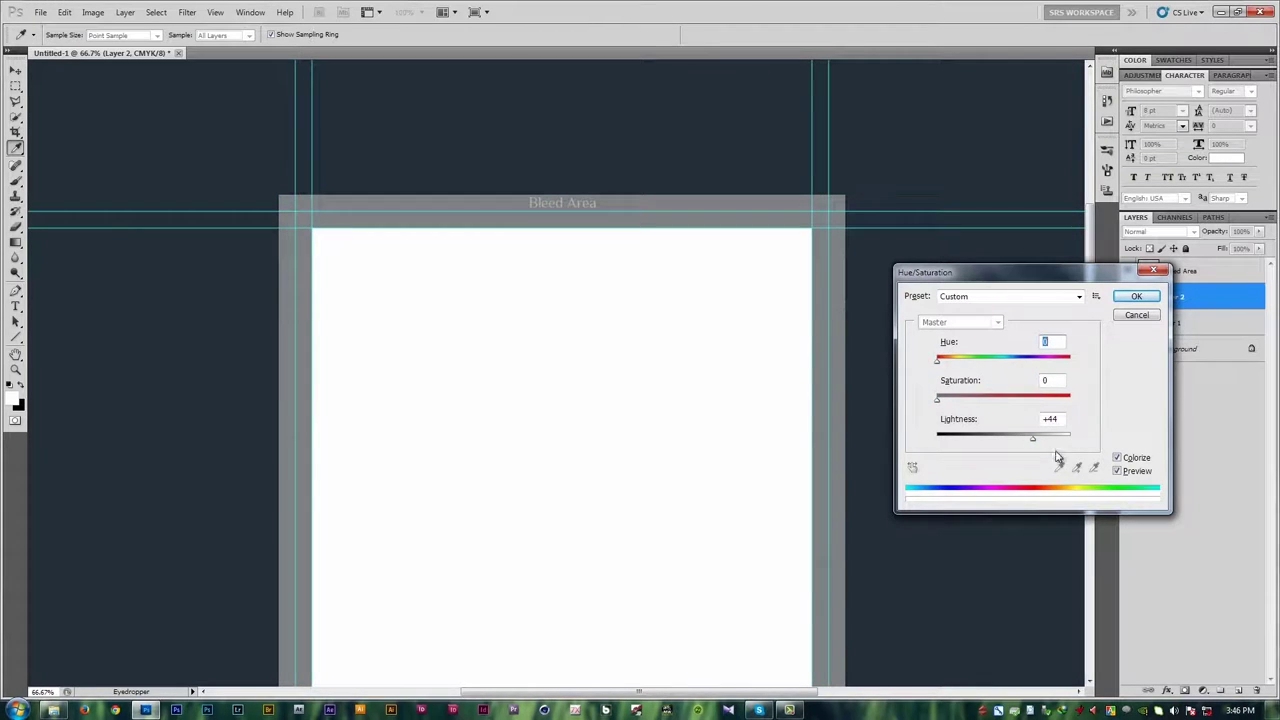
left_click(1136, 296)
- Move Layer 2 below Layer 1 and duplicate the Bleed Area label layer
key("m")
left_click_drag(1192, 296, 1190, 340)
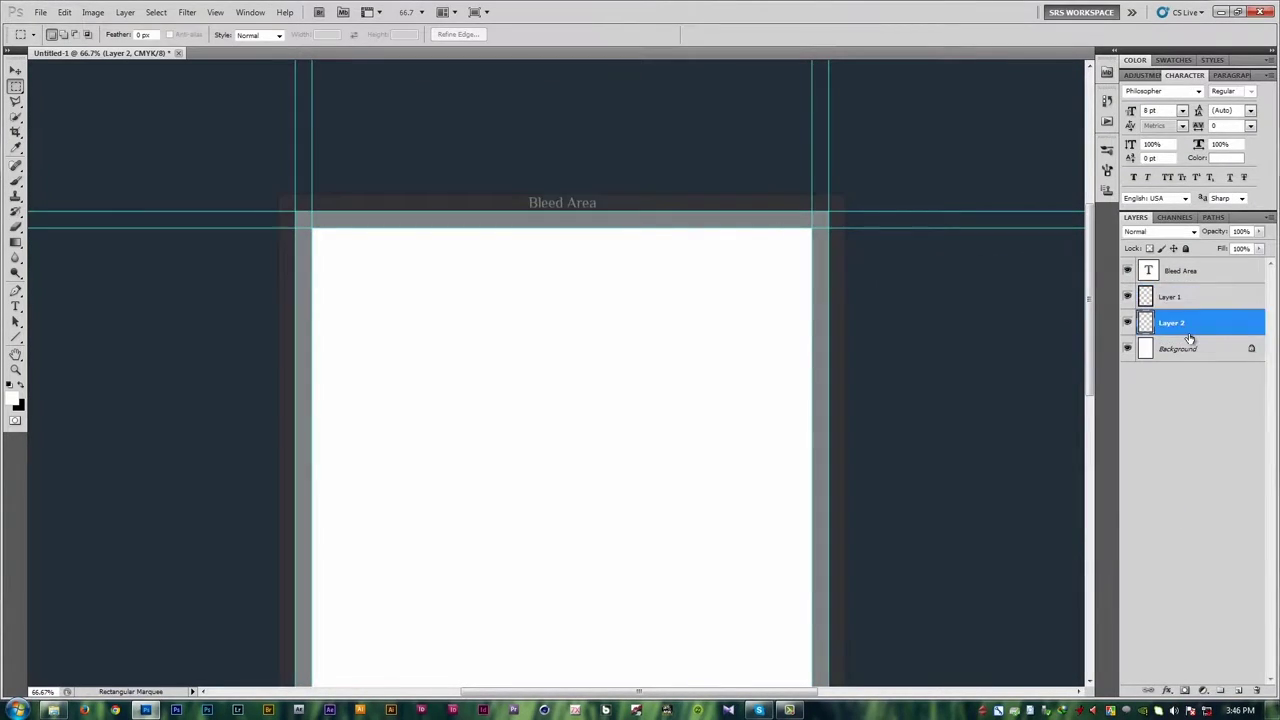
left_click_drag(1175, 278, 1199, 300)
- Move the copied label onto the safe-area line, change it to 'Safe Area', and centre it
key("v")
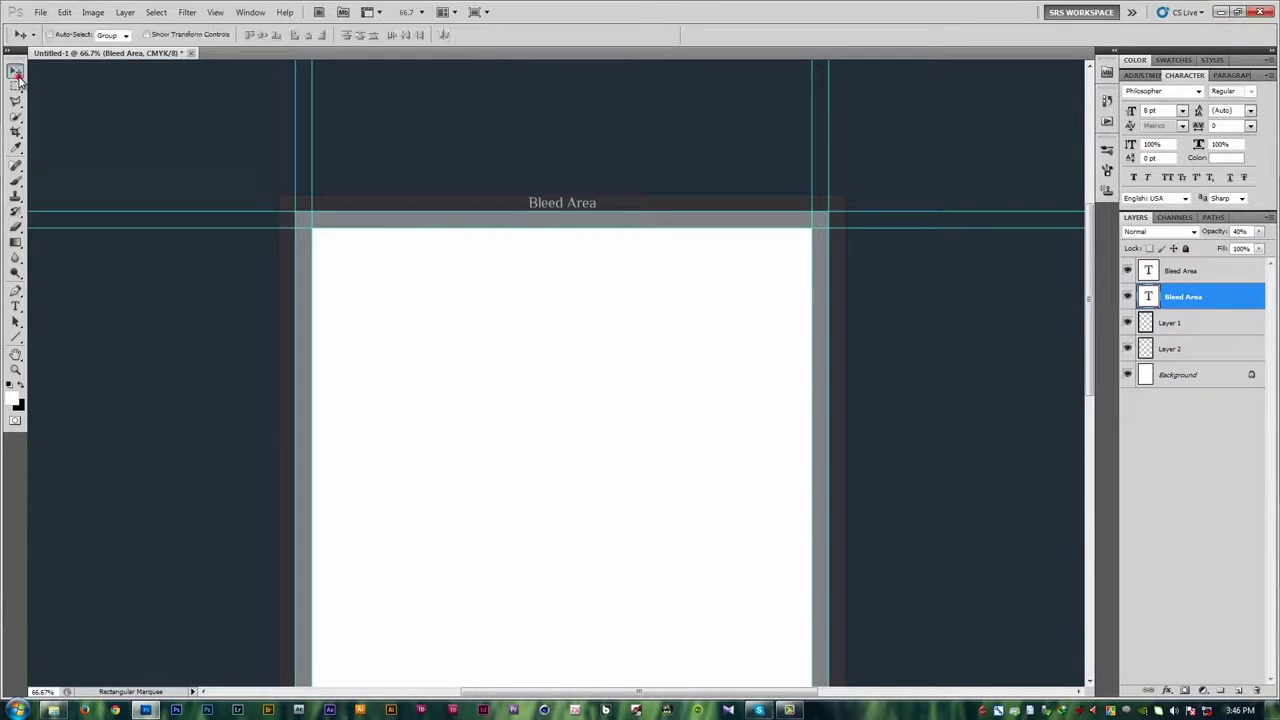
left_click_drag(563, 222, 566, 239)
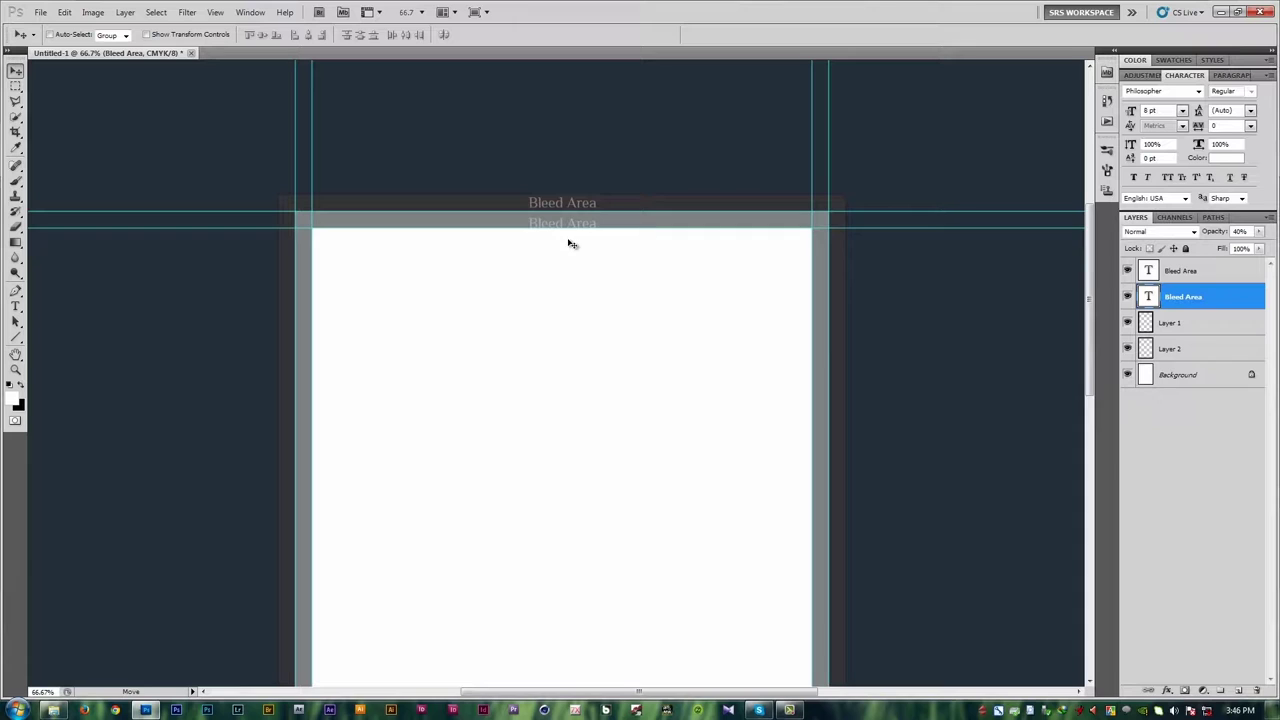
double_click(1148, 296)
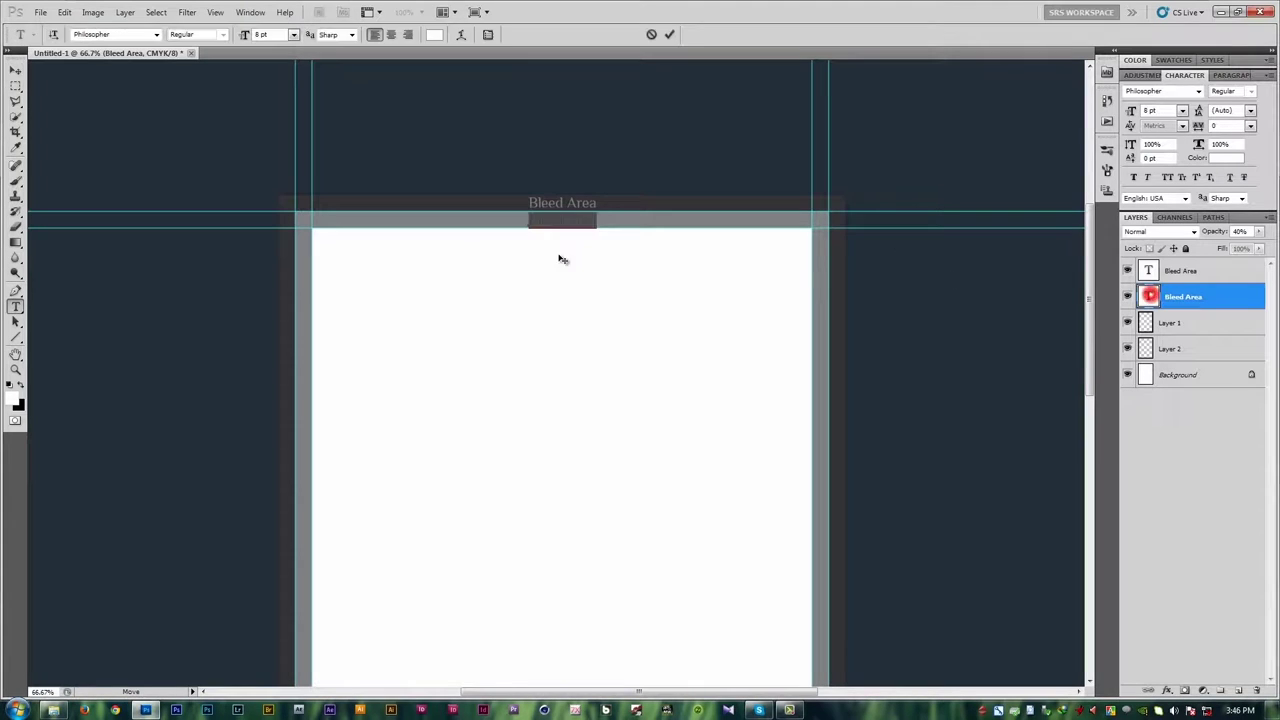
left_click_drag(566, 220, 430, 230)
type("Saf")
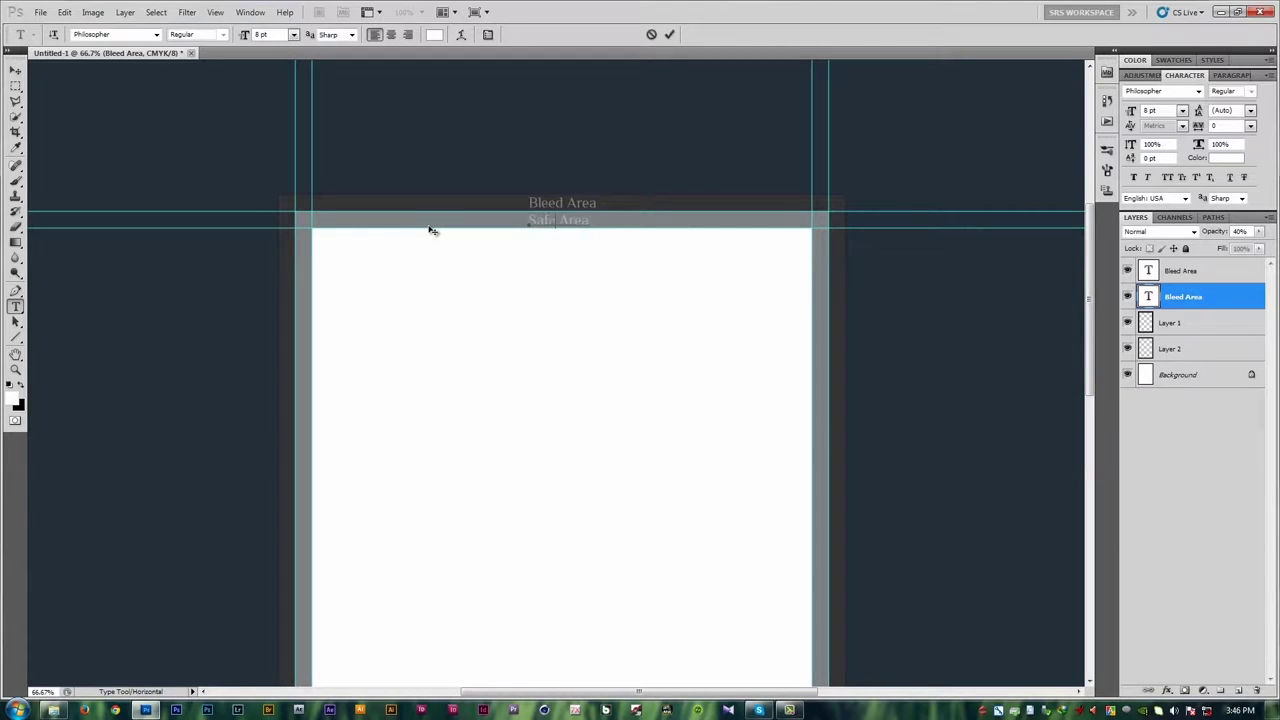
key("ctrl+Return")
key("v")
key("ctrl+a")
left_click(308, 34)
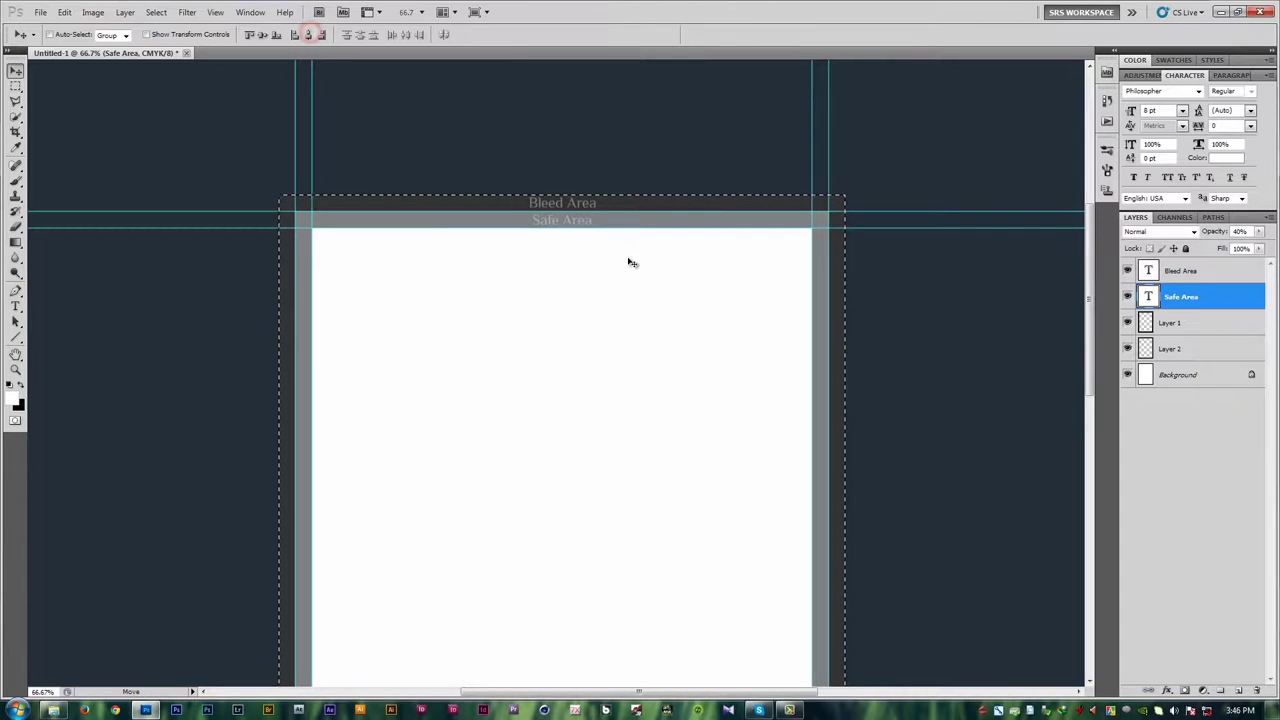
key("ctrl+d")
- Merge the Bleed Area label into Layer 1 and the Safe Area label into Layer 2
left_click(1183, 274)
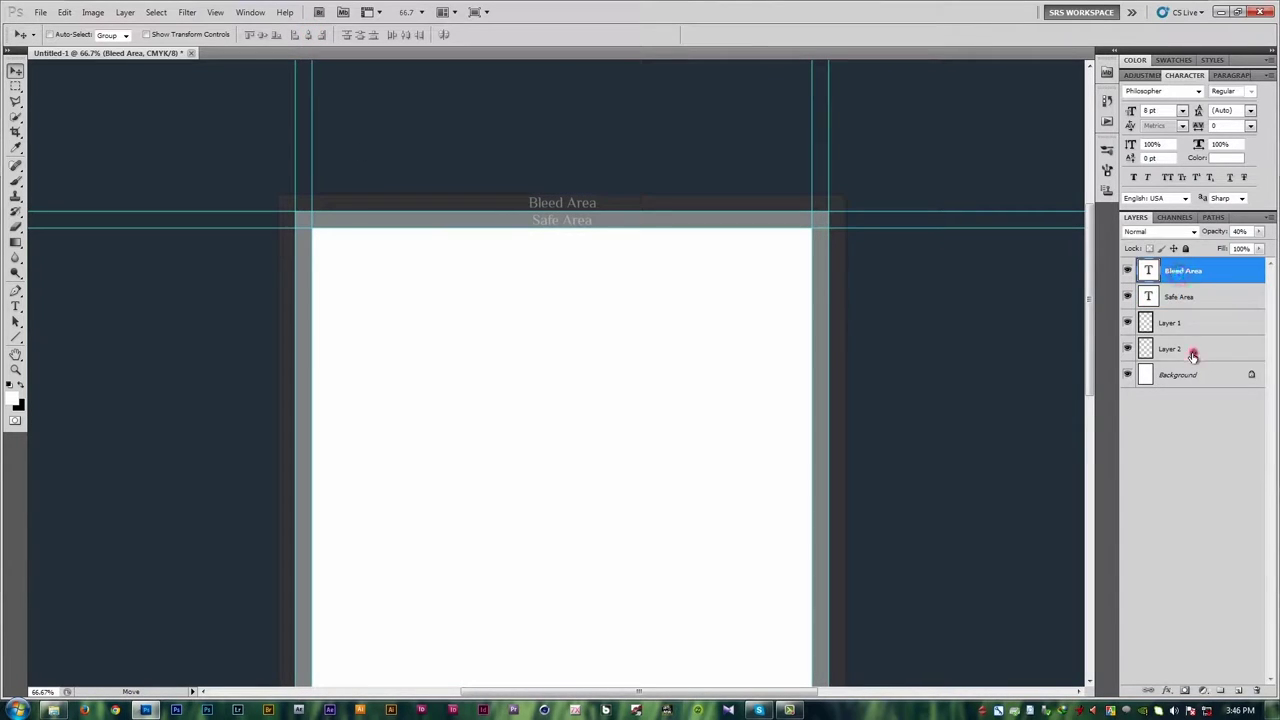
left_click(1192, 356, "shift")
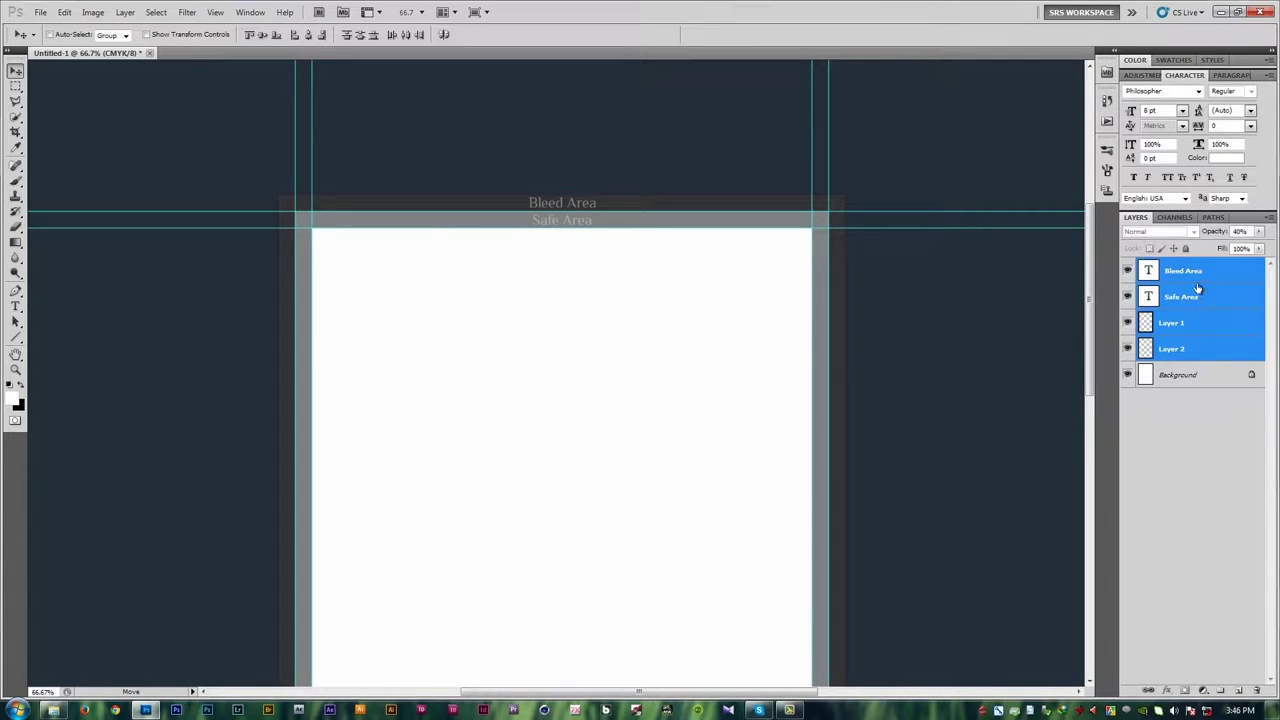
left_click(1198, 277)
left_click(1194, 324, "ctrl")
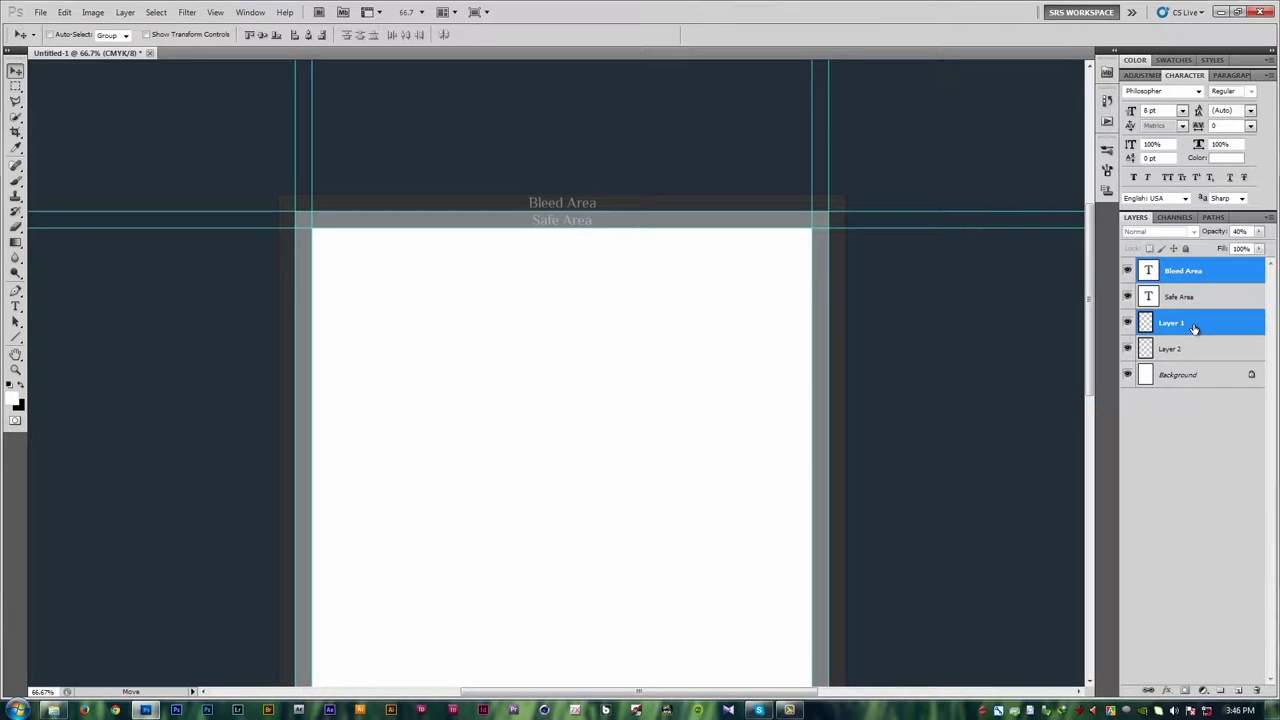
key("ctrl+e")
left_click(1196, 304)
left_click(1182, 324, "shift")
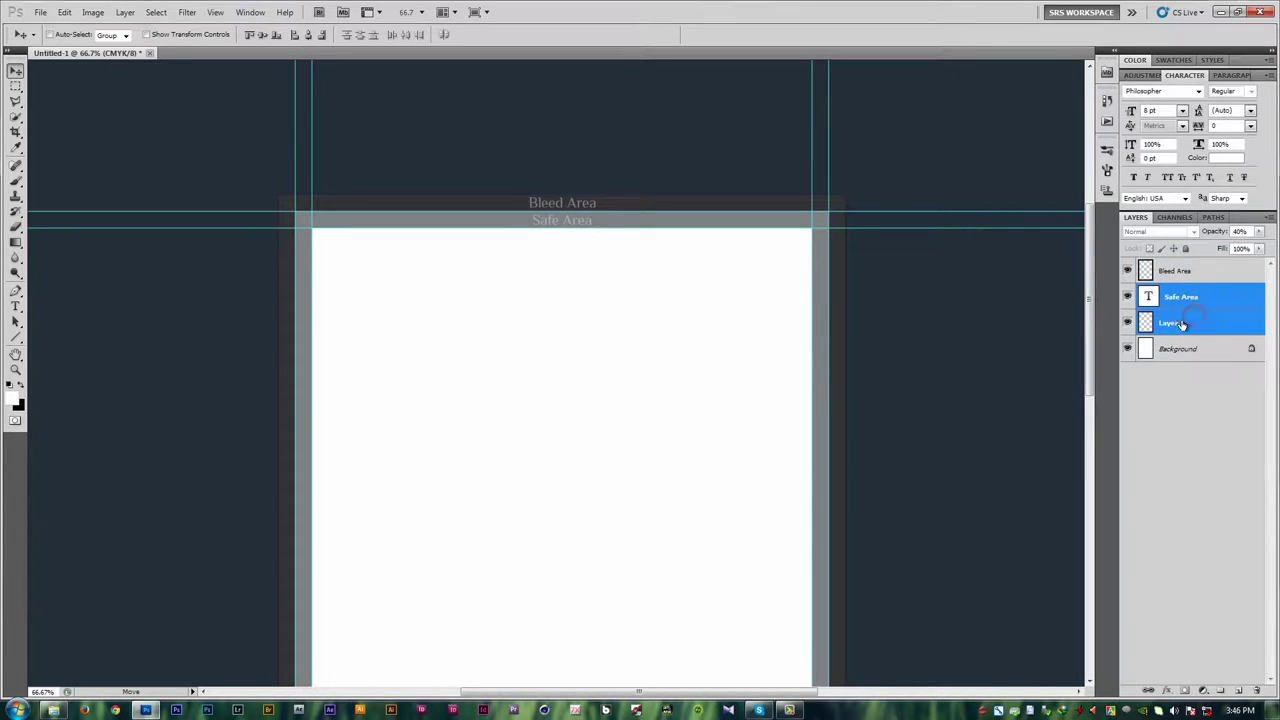
key("ctrl+e")
- Group the Bleed Area and Safe Area layers and rename the group 'Bleed'
left_click(1127, 272)
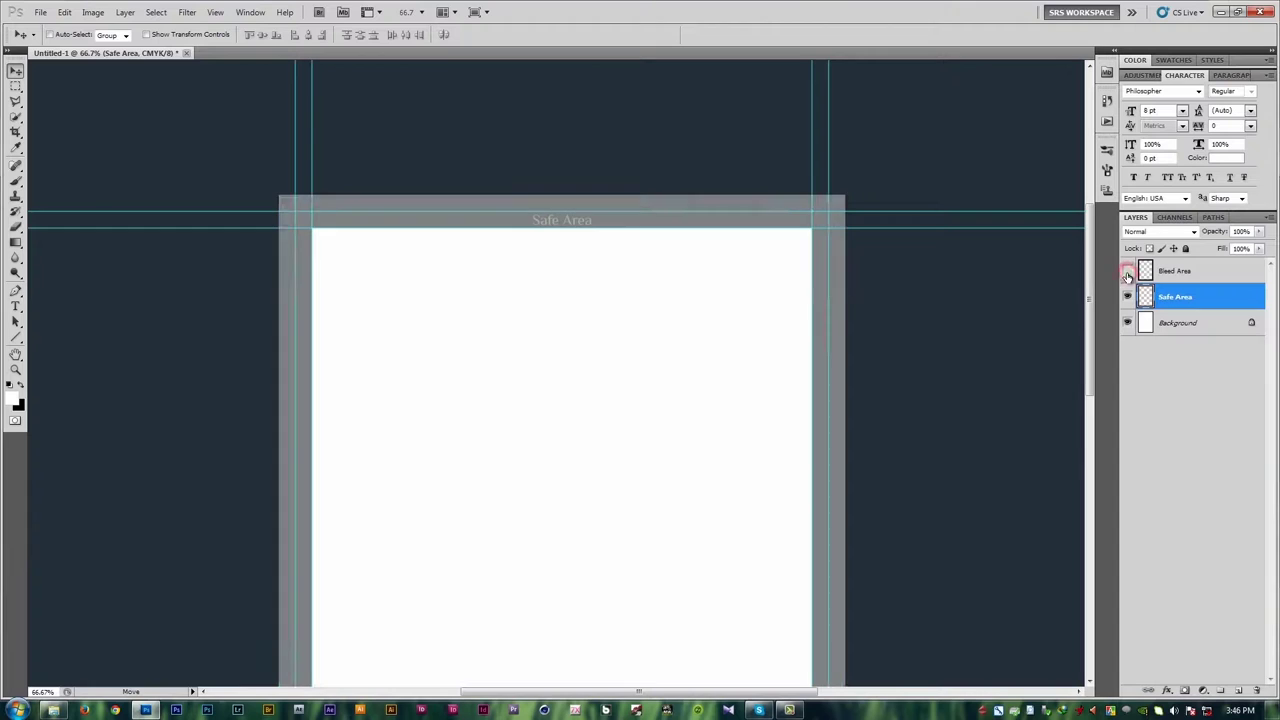
left_click(1127, 297)
left_click(1127, 297)
left_click(1127, 271)
left_click(1178, 271, "shift")
key("ctrl+g")
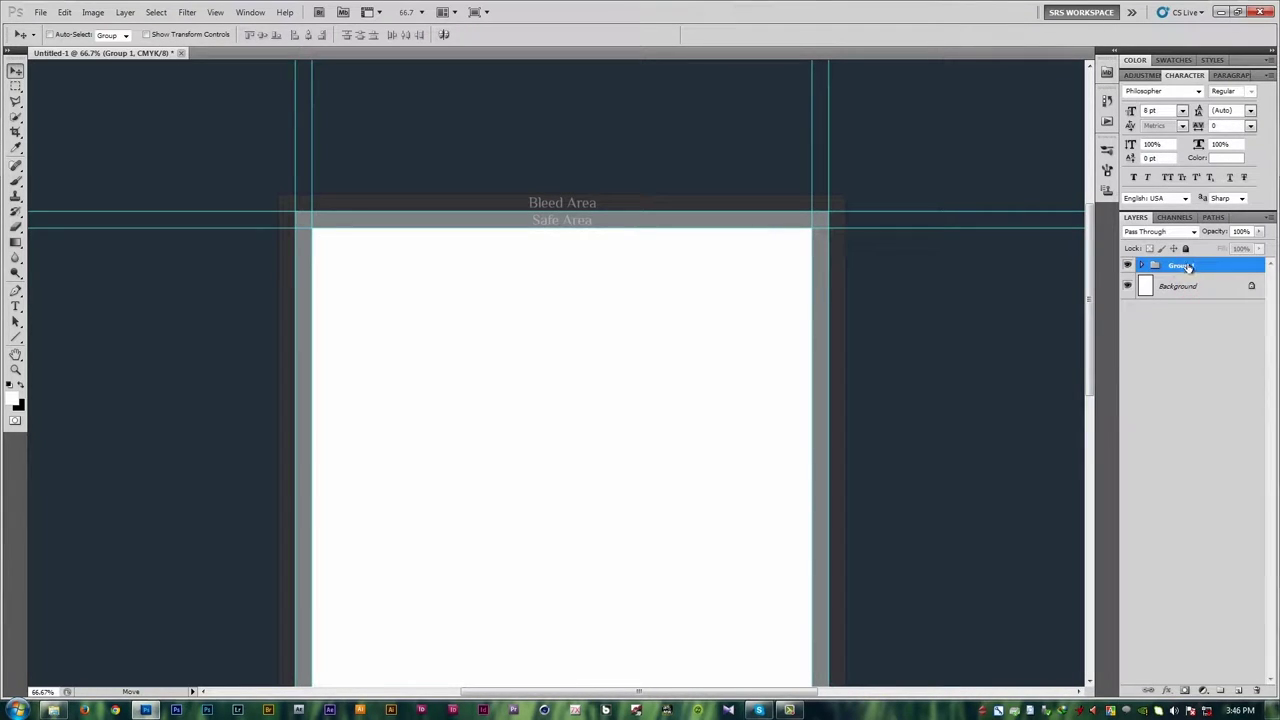
double_click(1185, 265)
type("ed")
key("Return")
- Hide the Bleed group and zoom out to the whole flyer page
right_click(1127, 268)
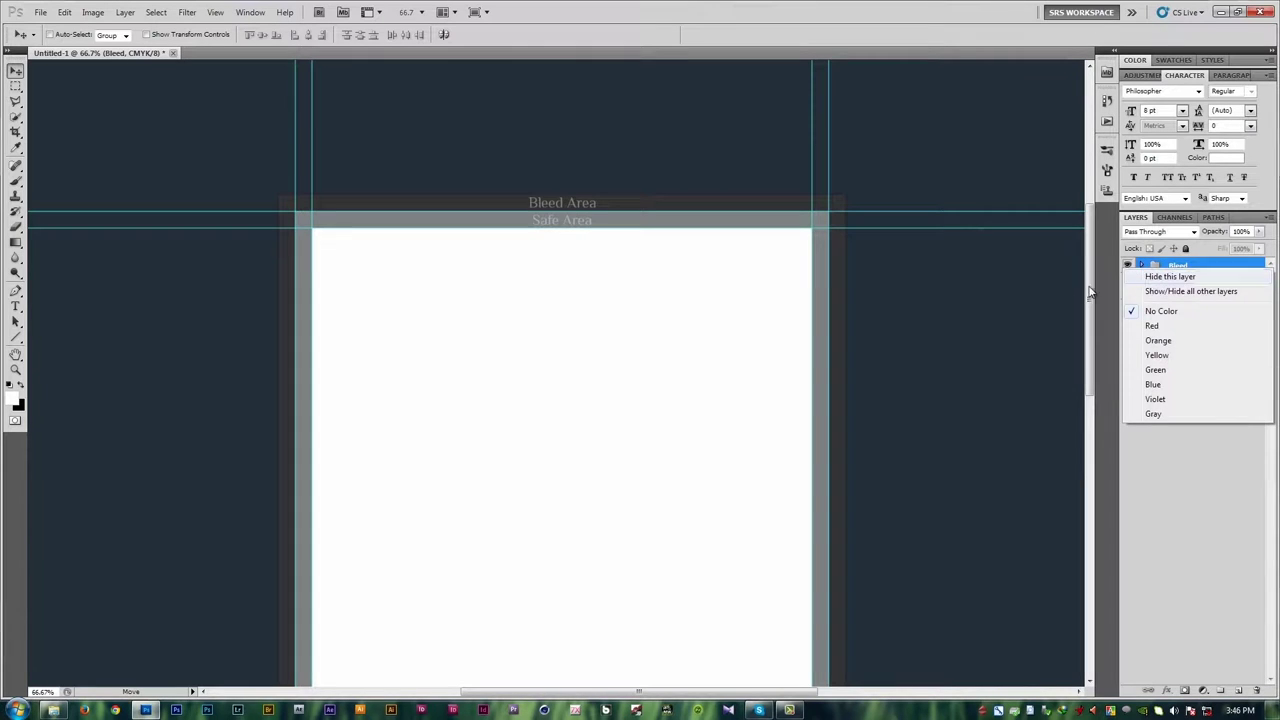
left_click(1168, 277)
left_click(1130, 266)
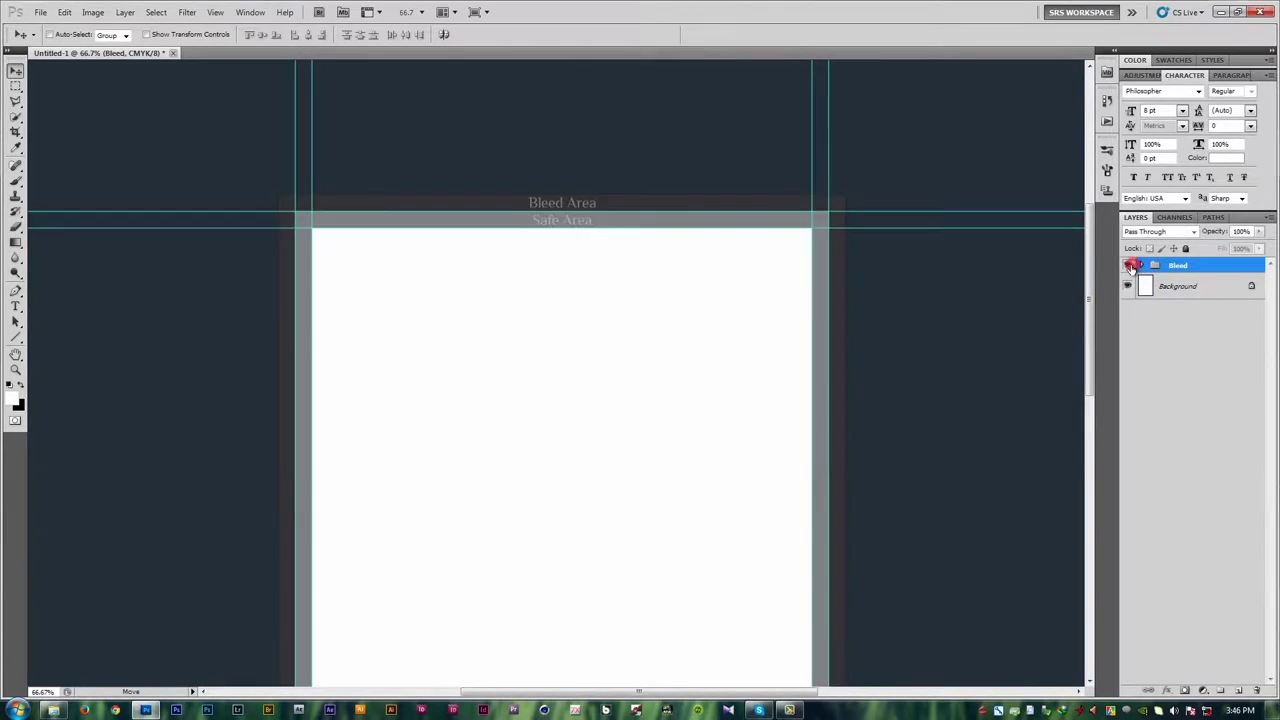
left_click(1130, 266)
key("ctrl+minus")
key("ctrl+minus")
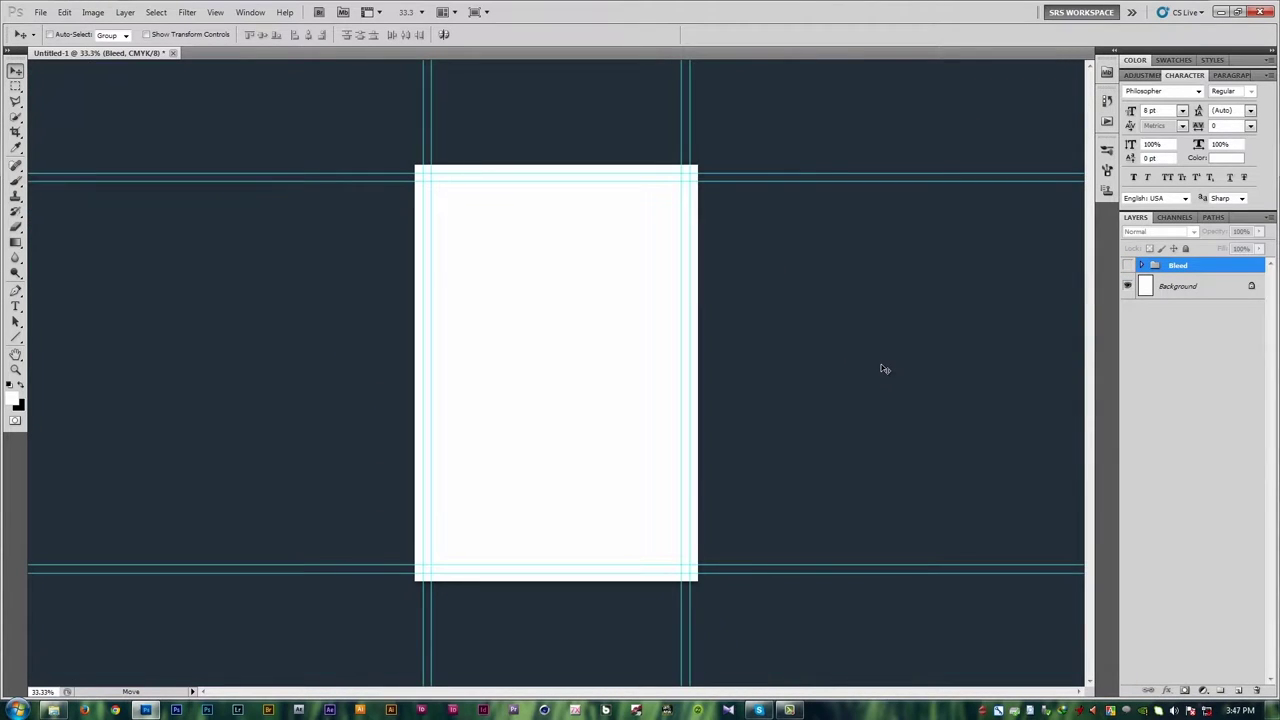
- Save the document to the Desktop as Flyer Template.psd
key("ctrl+s")
left_click(487, 195)
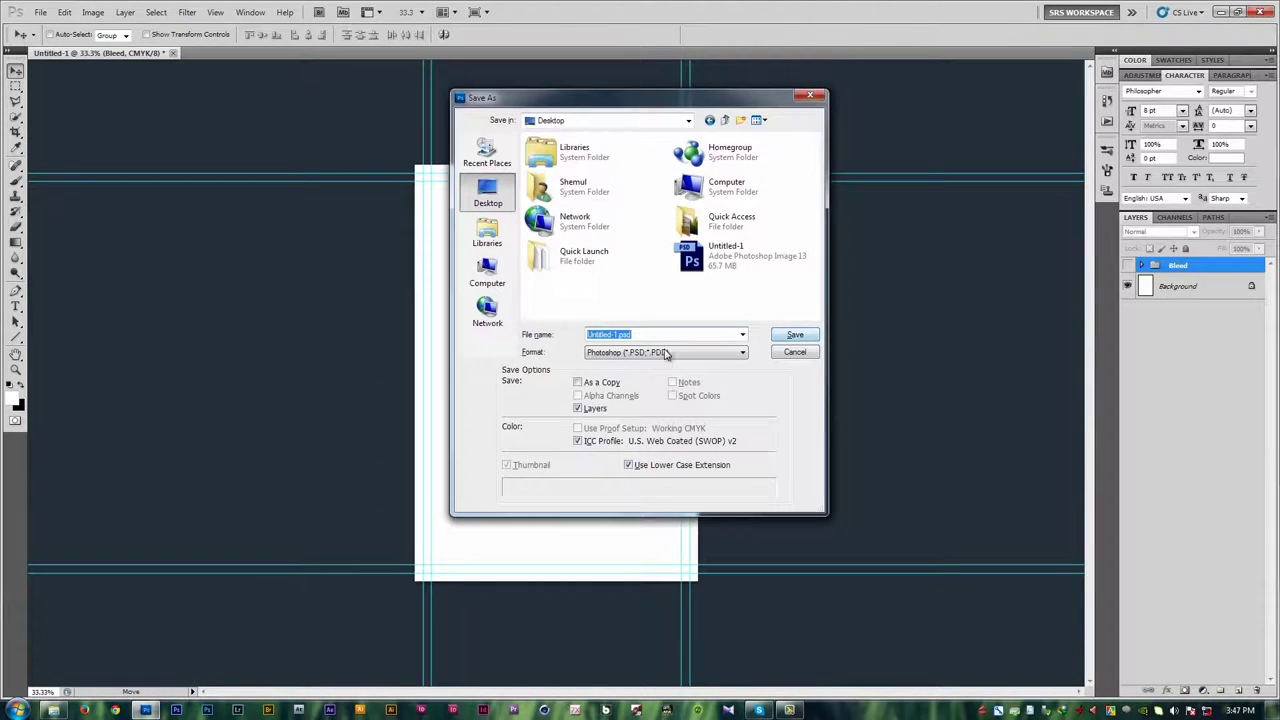
type("Flyer Template")
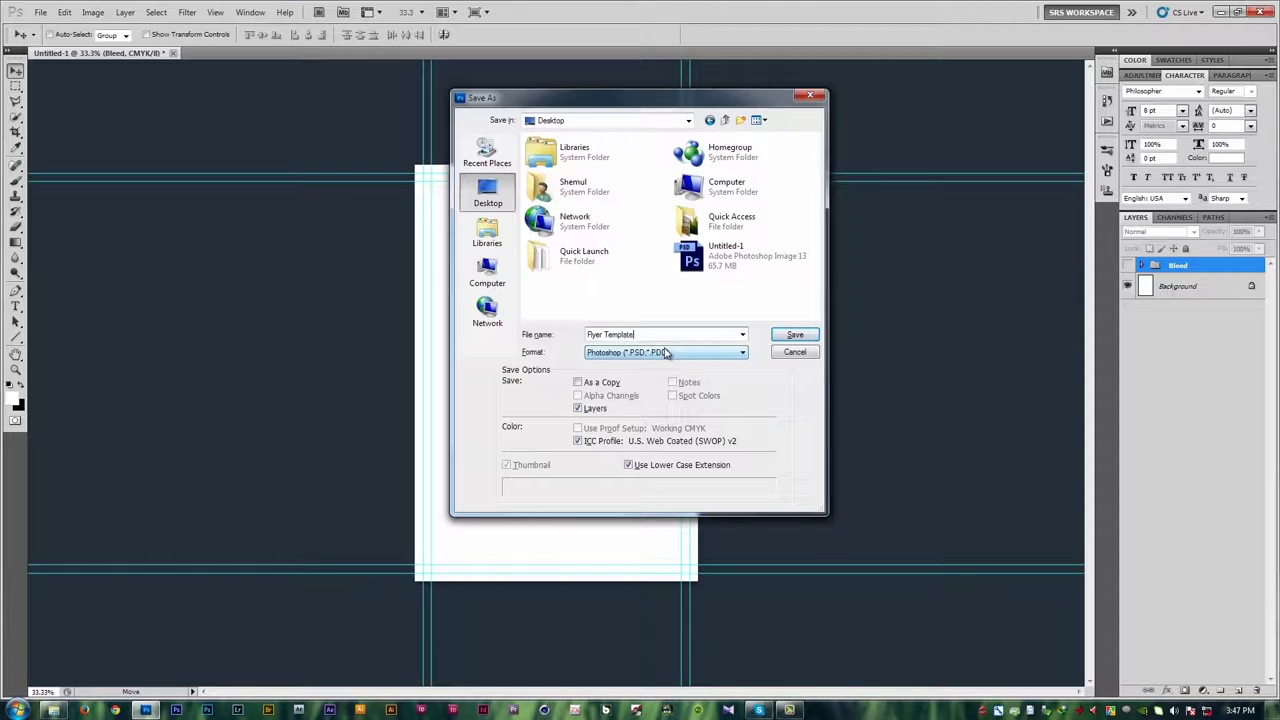
key("Return")
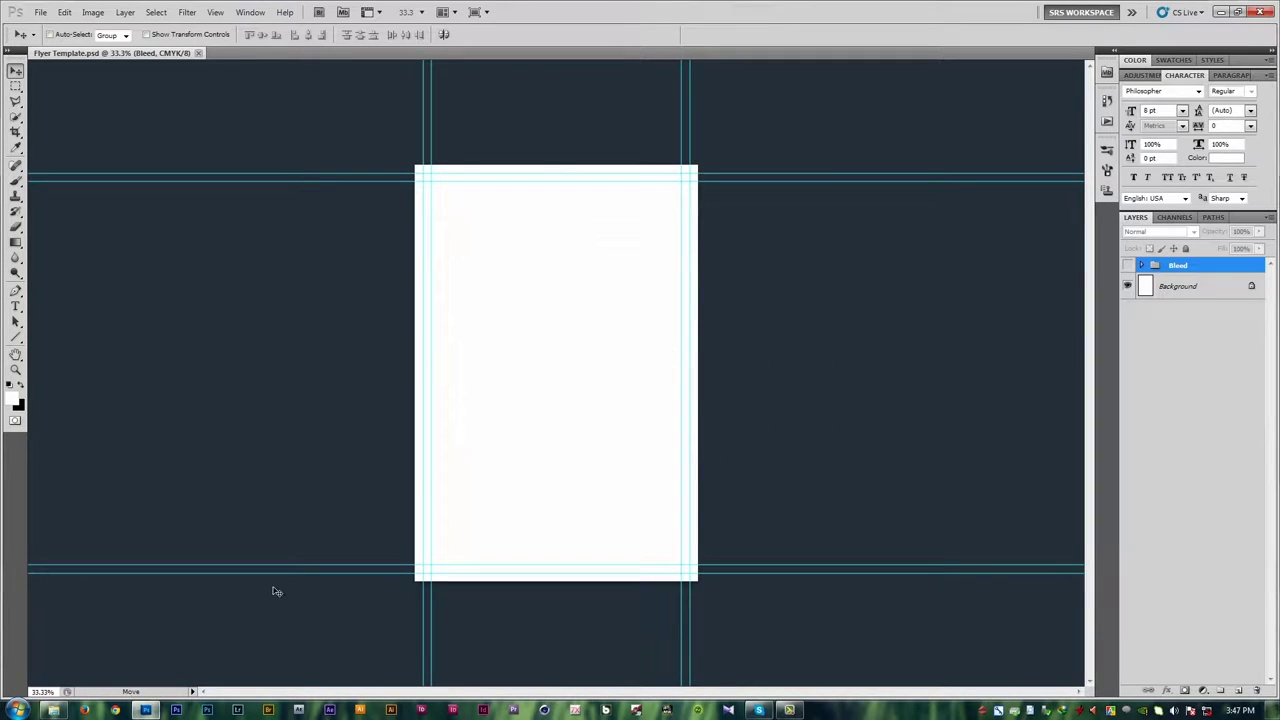
left_click(268, 710)
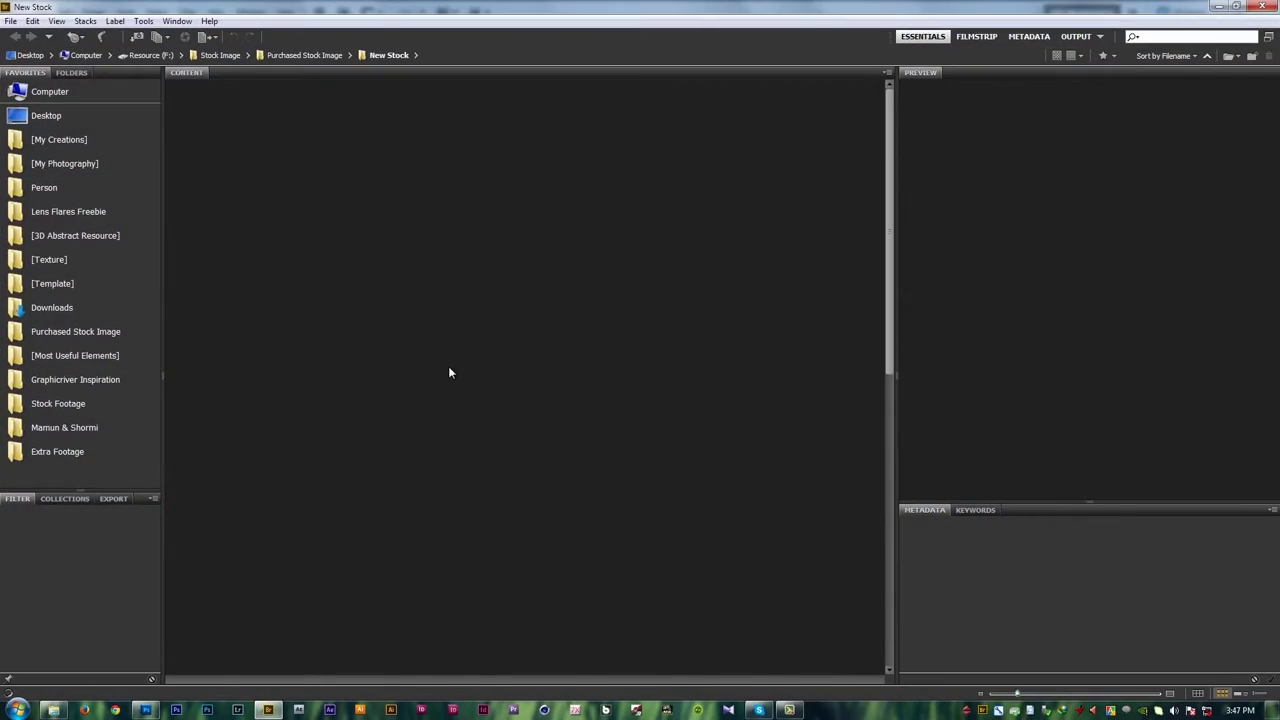
- Preview 4371940.png from Purchased Stock Image and drag it into Flyer Template.psd as a layer
left_click(310, 57)
scroll(418, 272, "down", 5)
scroll(418, 272, "up", 2)
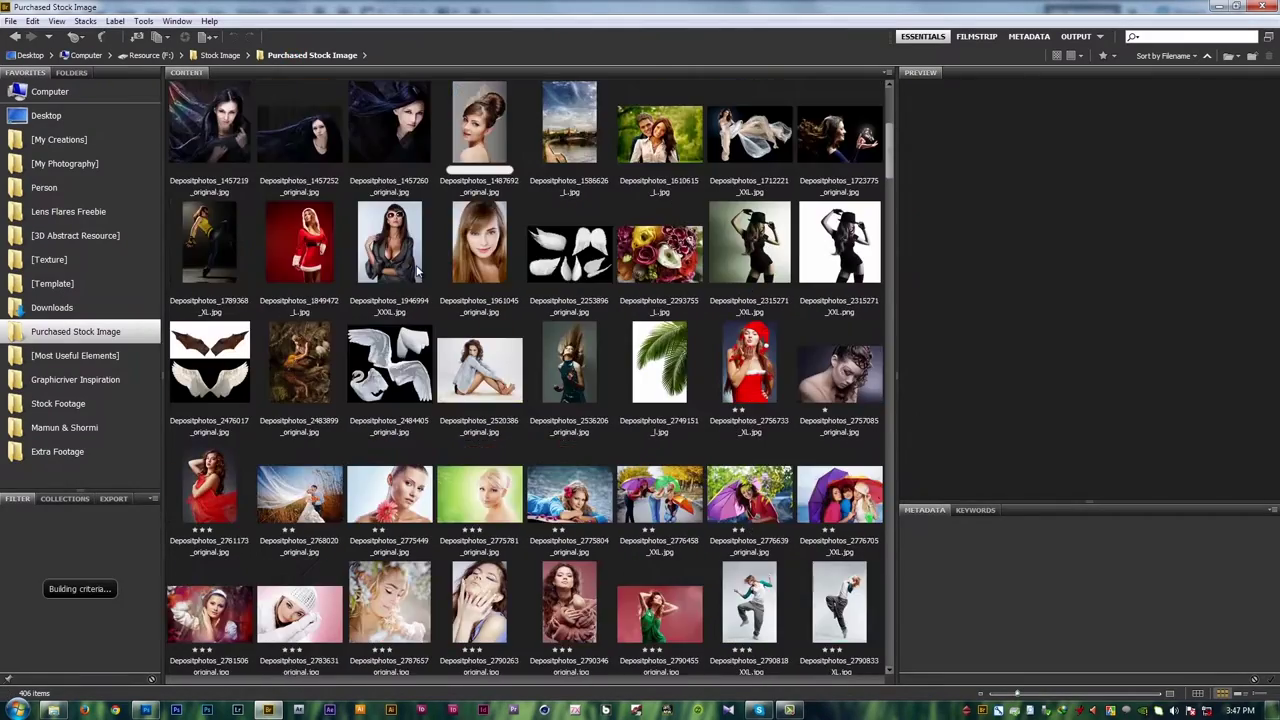
scroll(418, 272, "up", 3)
double_click(389, 130)
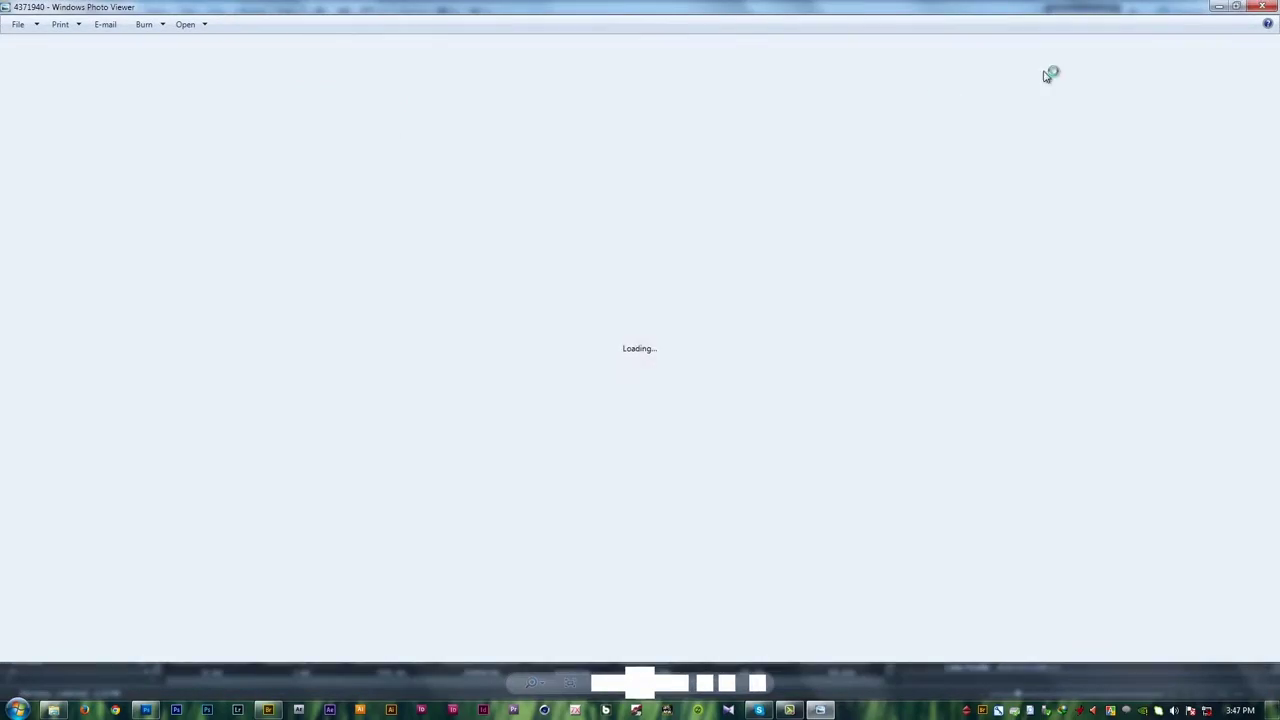
left_click(1263, 6)
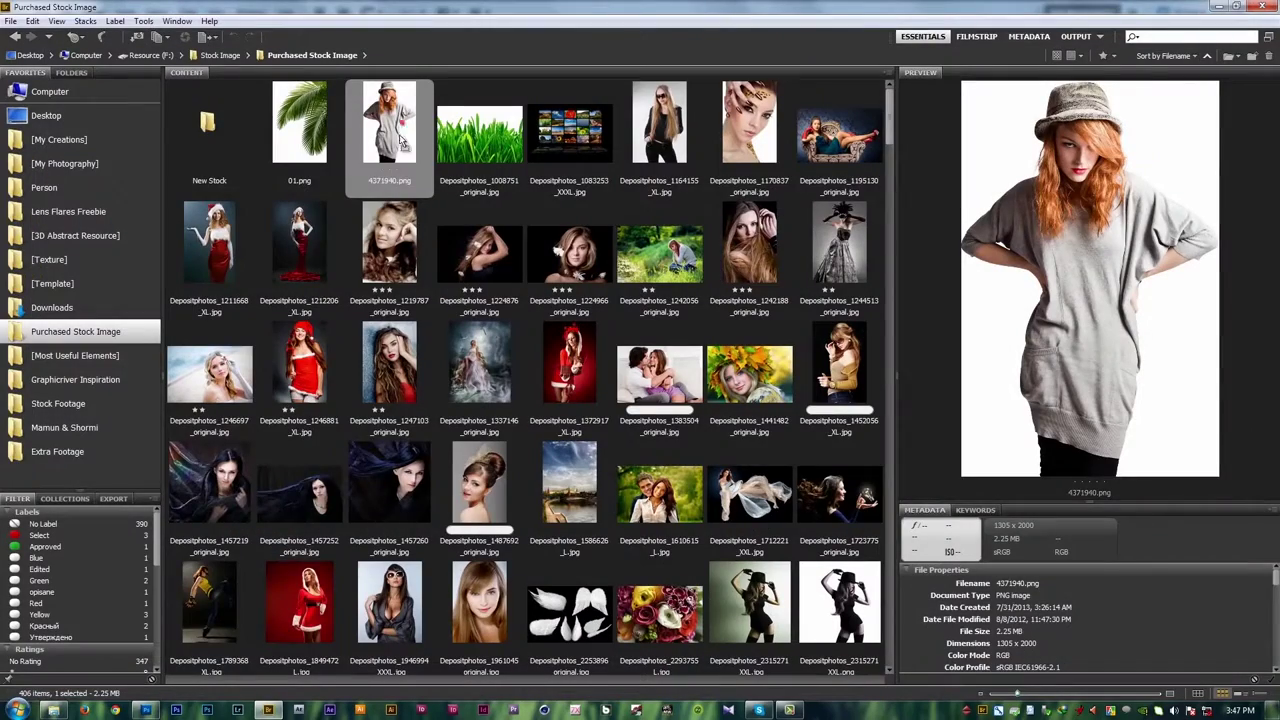
mouse_move(401, 143)
left_mouse_down()
mouse_move(676, 183)
mouse_move(795, 45)
mouse_move(770, 48)
left_mouse_up()
left_click_drag(533, 227, 622, 298)
- Place the model photo on the flyer's right side, below Bleed, inside a new group
left_click_drag(622, 390, 673, 364)
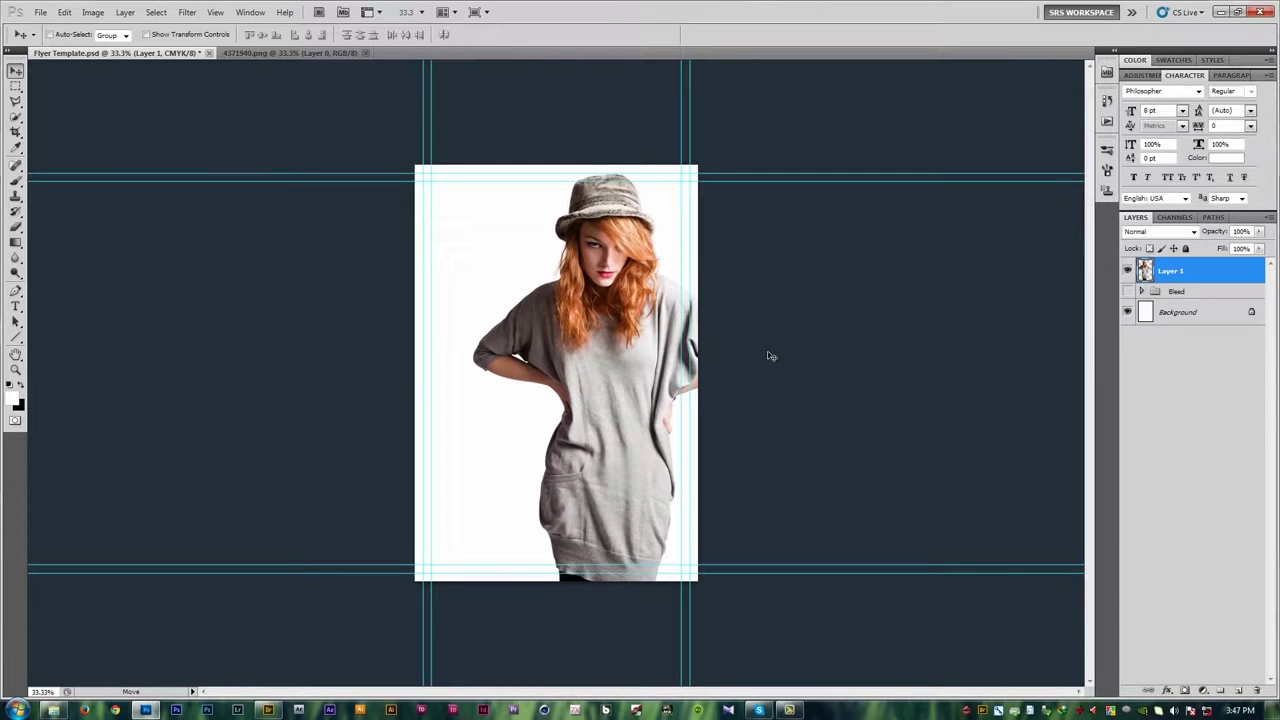
left_click_drag(1212, 270, 1210, 298)
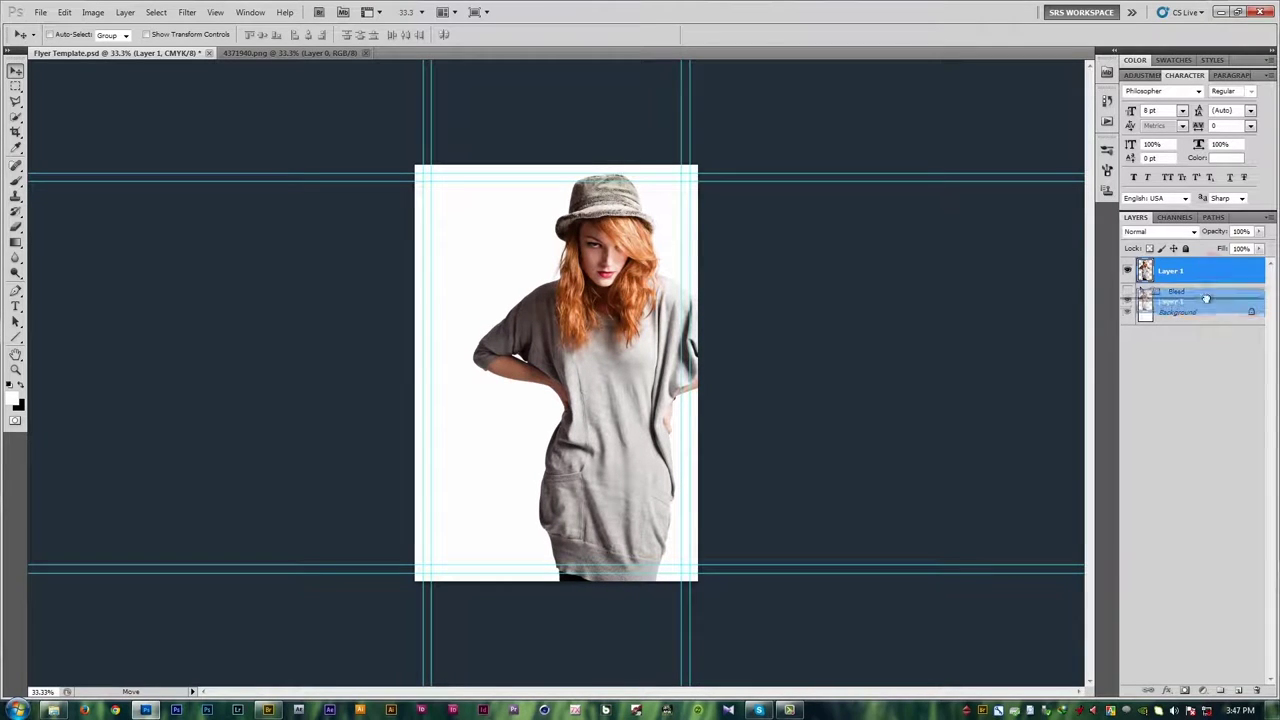
left_click(1218, 692)
left_click_drag(1180, 312, 1190, 285)
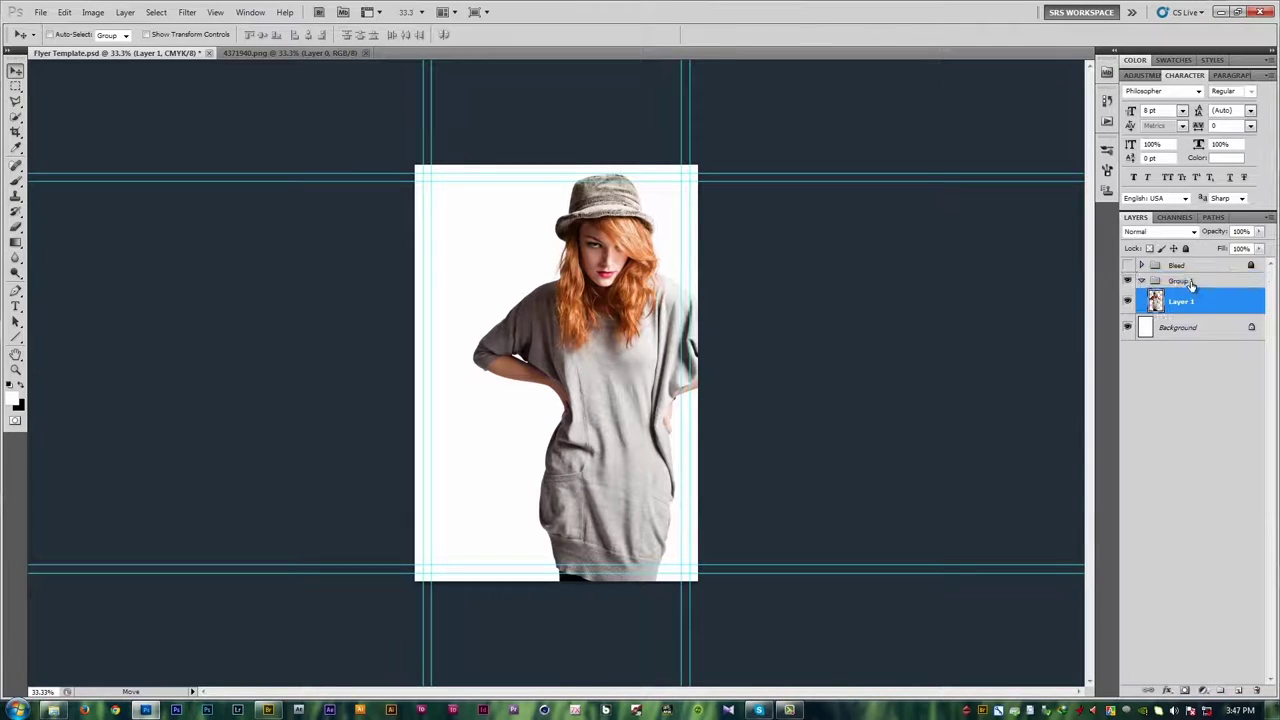
- Rename the group 'Model' and hide it, then select the Background layer
double_click(1183, 281)
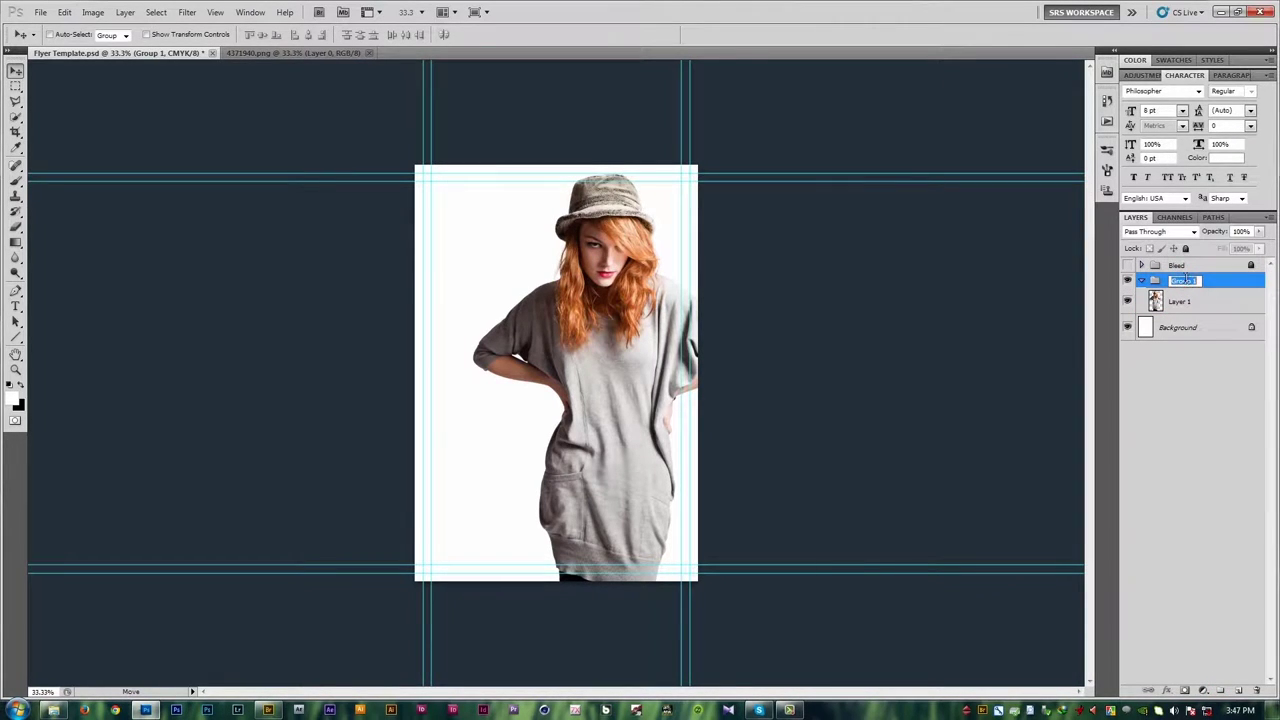
type("Model")
key("Return")
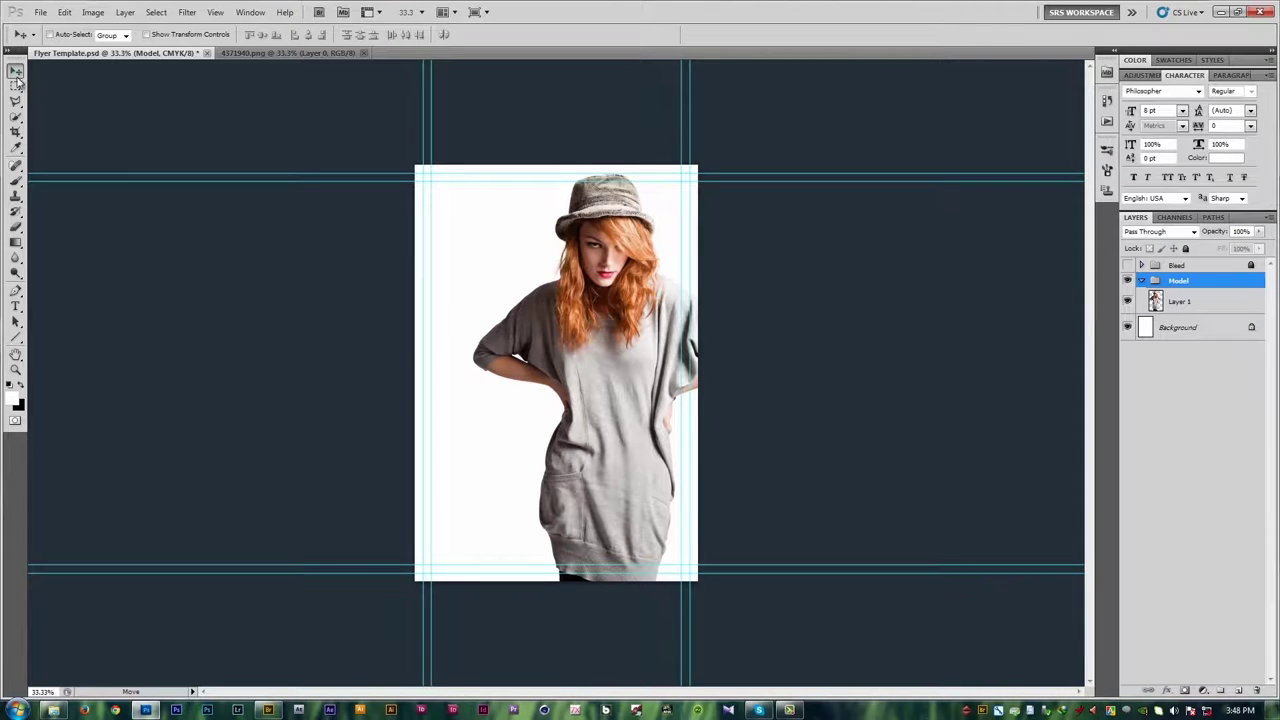
left_click(1128, 281)
left_click(1230, 327)
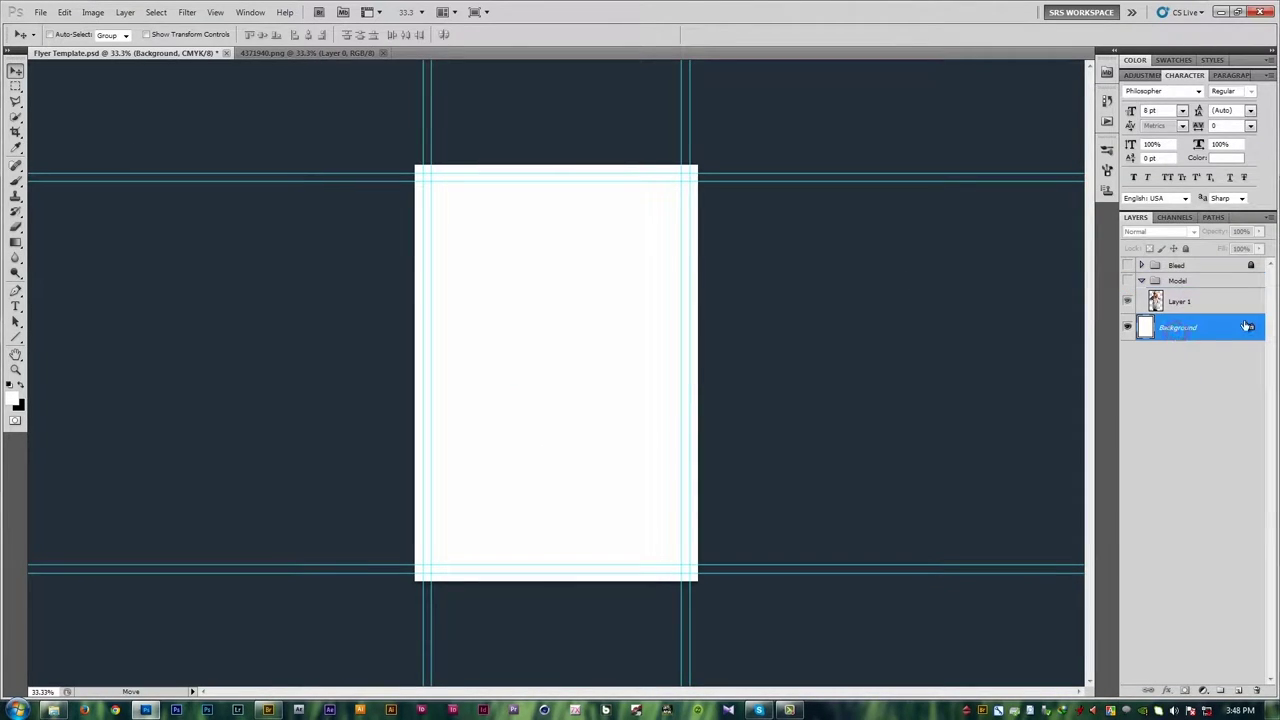
- Add a reversed black-to-white radial Gradient Fill layer with a white centre
left_click(1204, 692)
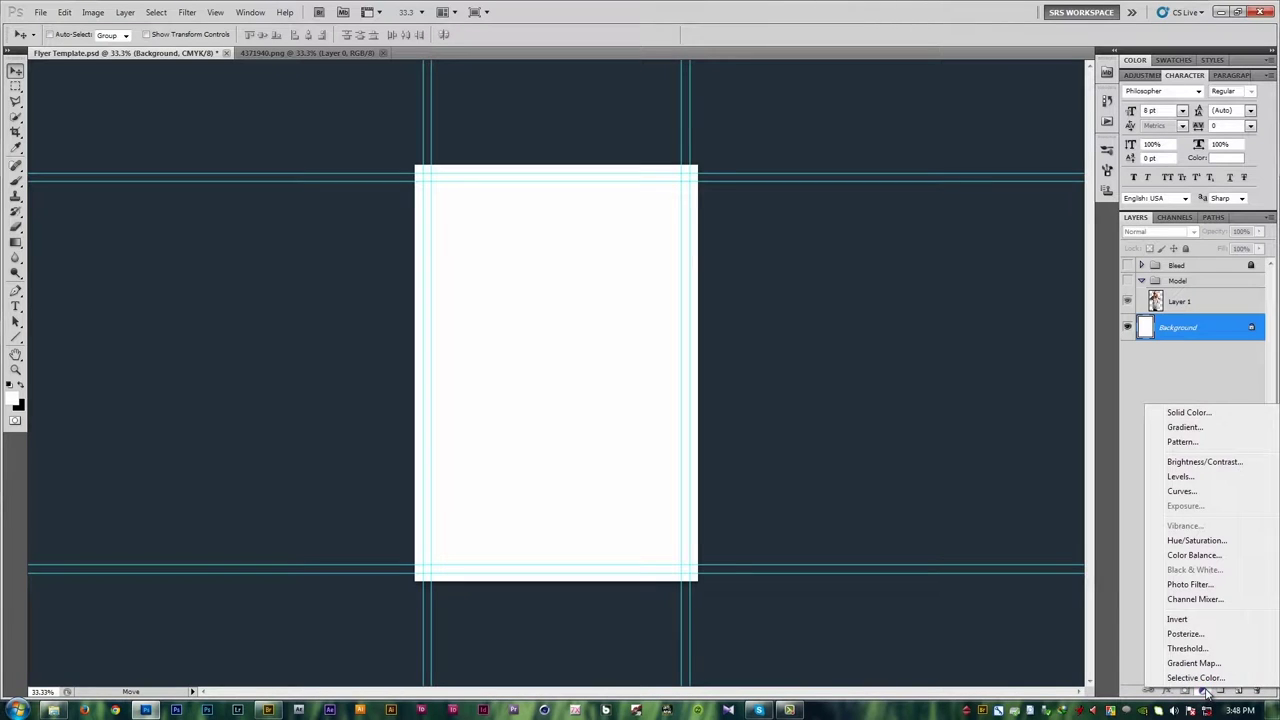
left_click(1185, 427)
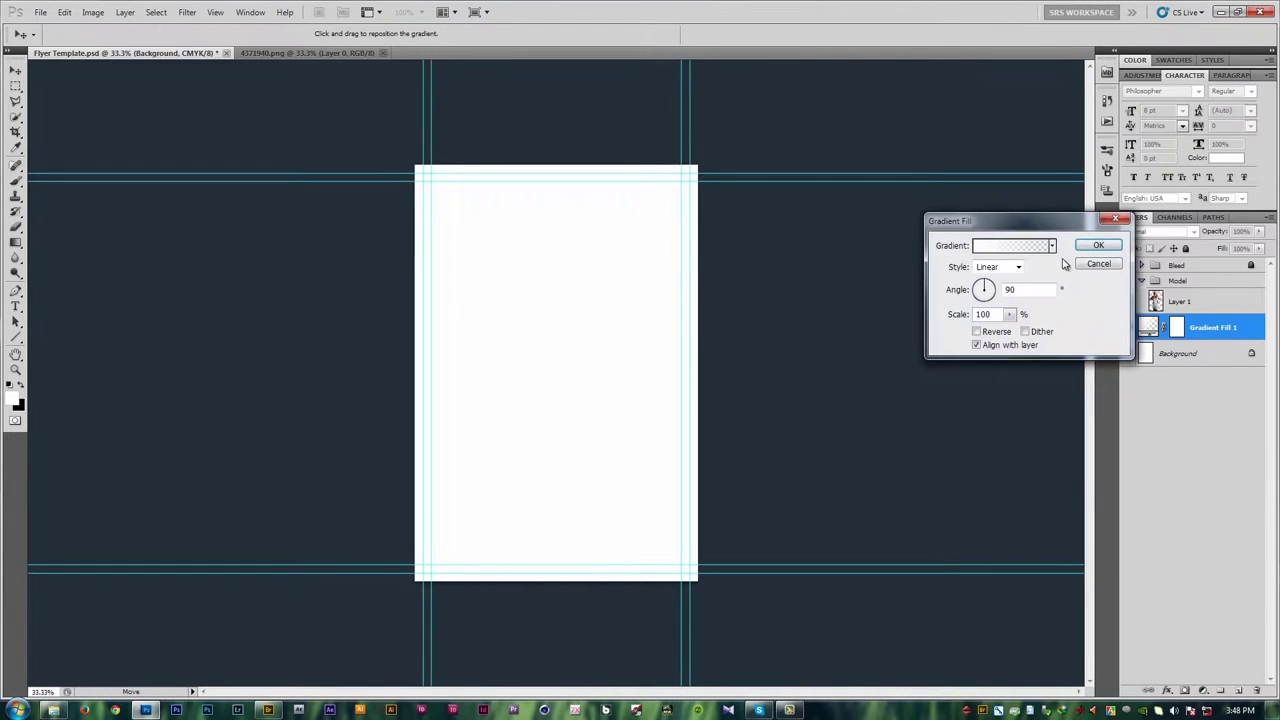
left_click(1052, 245)
left_click(993, 275)
left_click(1045, 224)
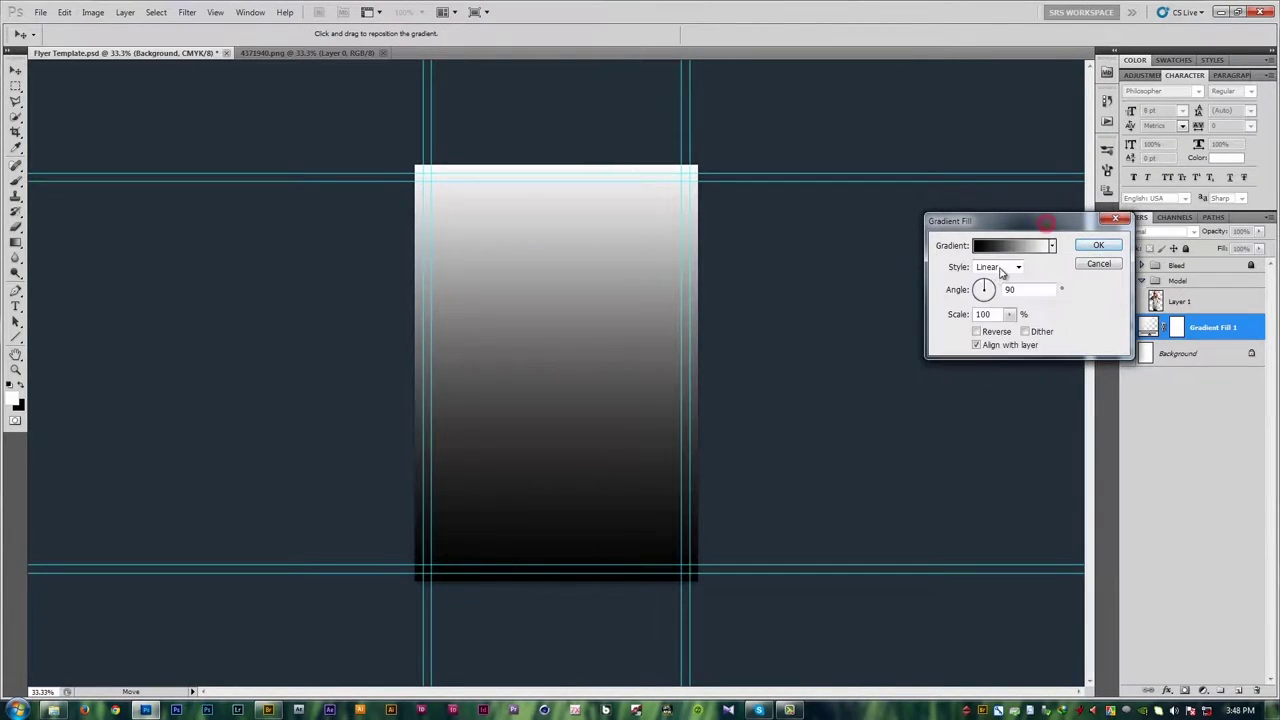
left_click(1000, 267)
left_click(987, 284)
left_click(977, 331)
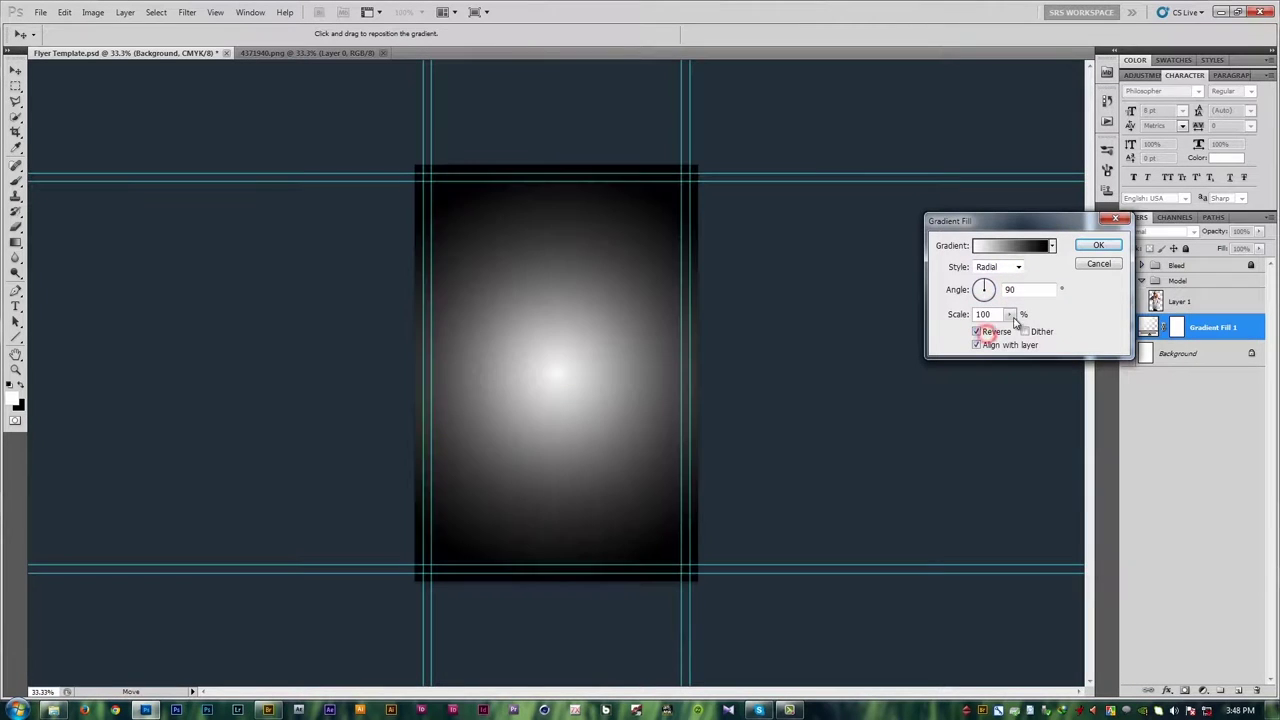
- Set gradient scale 150% and angle 70°, apply it, and fade the layer to 20% opacity
left_click(1010, 314)
left_click_drag(1008, 332, 1016, 332)
left_click(1074, 296)
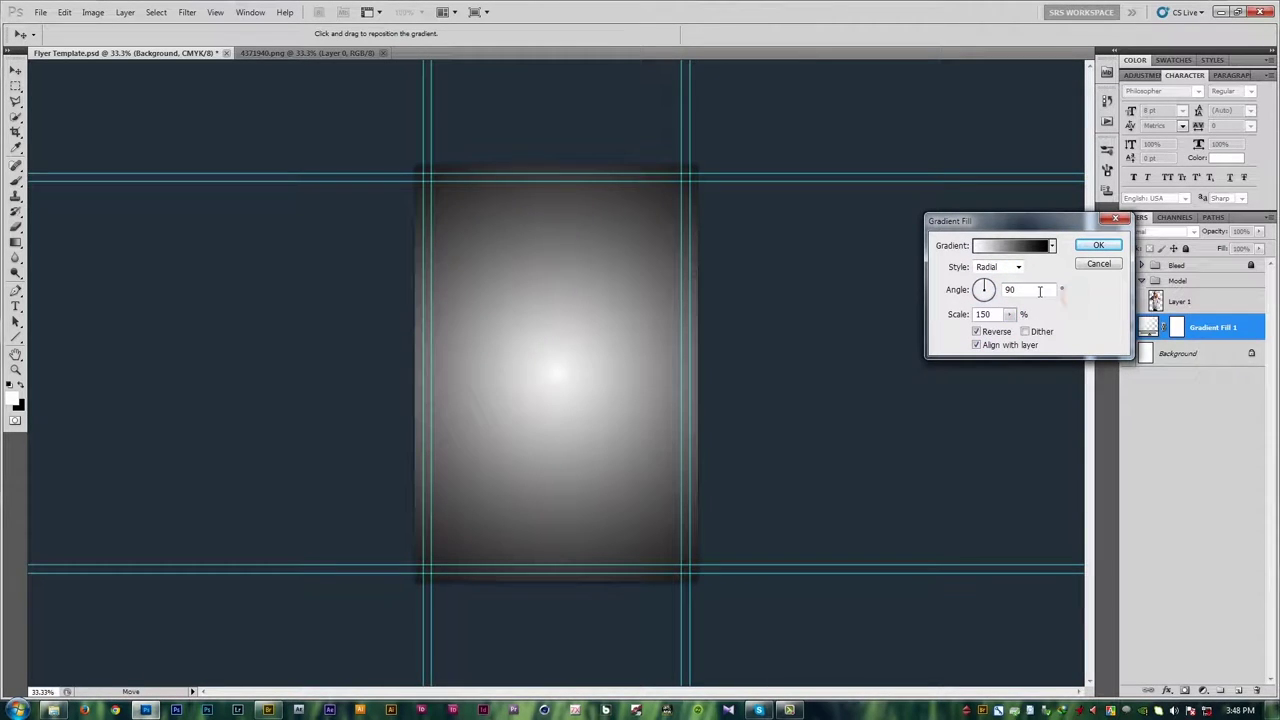
left_click(987, 289)
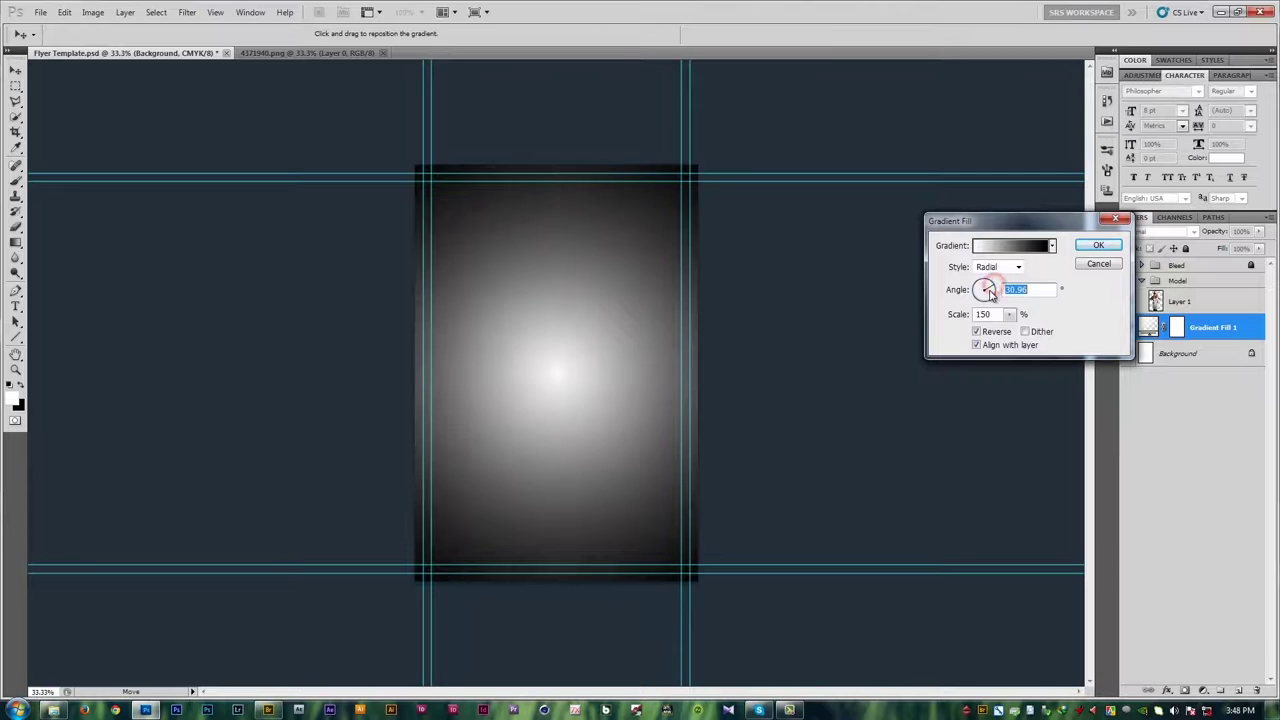
left_click(988, 289)
left_click(988, 289)
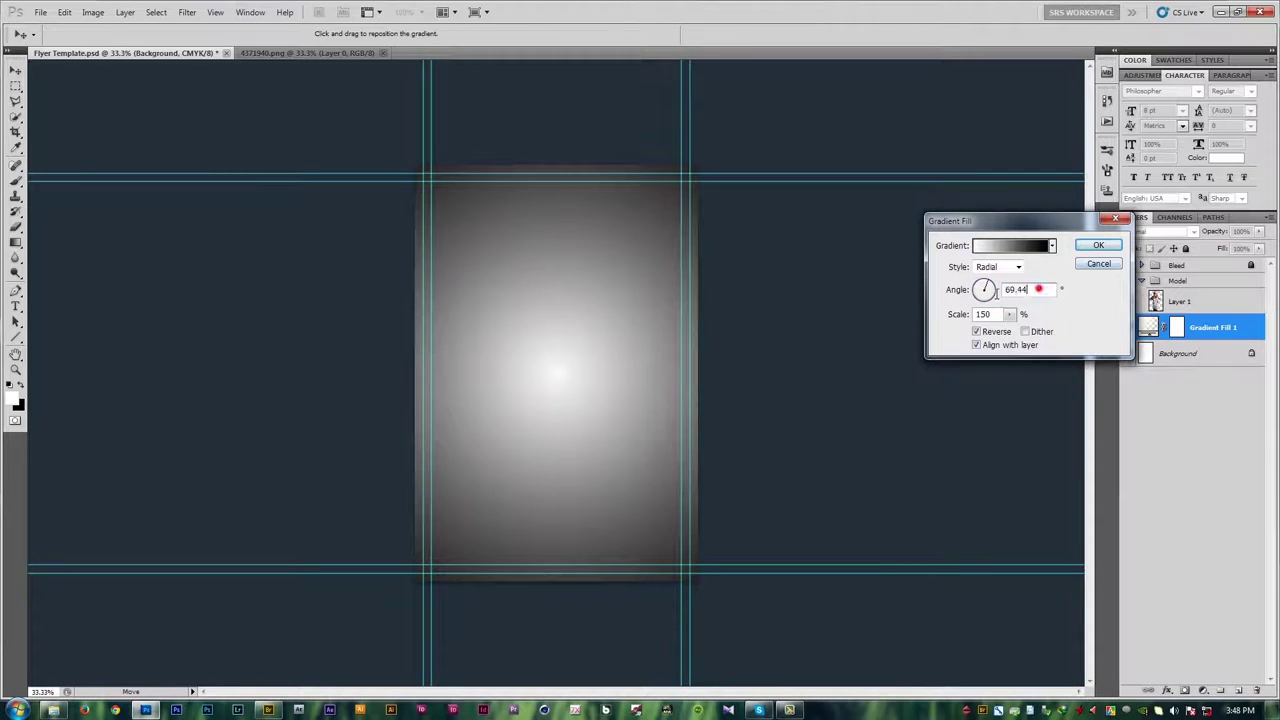
type("70")
key("Return")
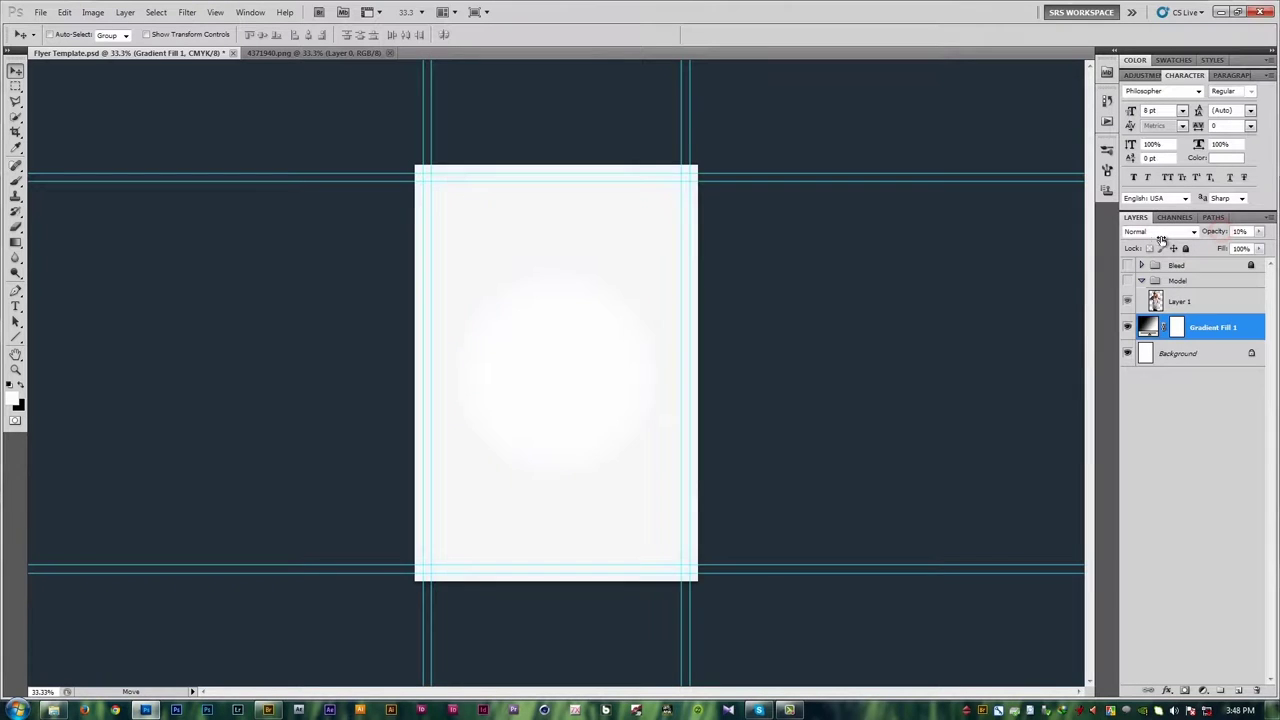
left_click_drag(1205, 240, 1166, 241)
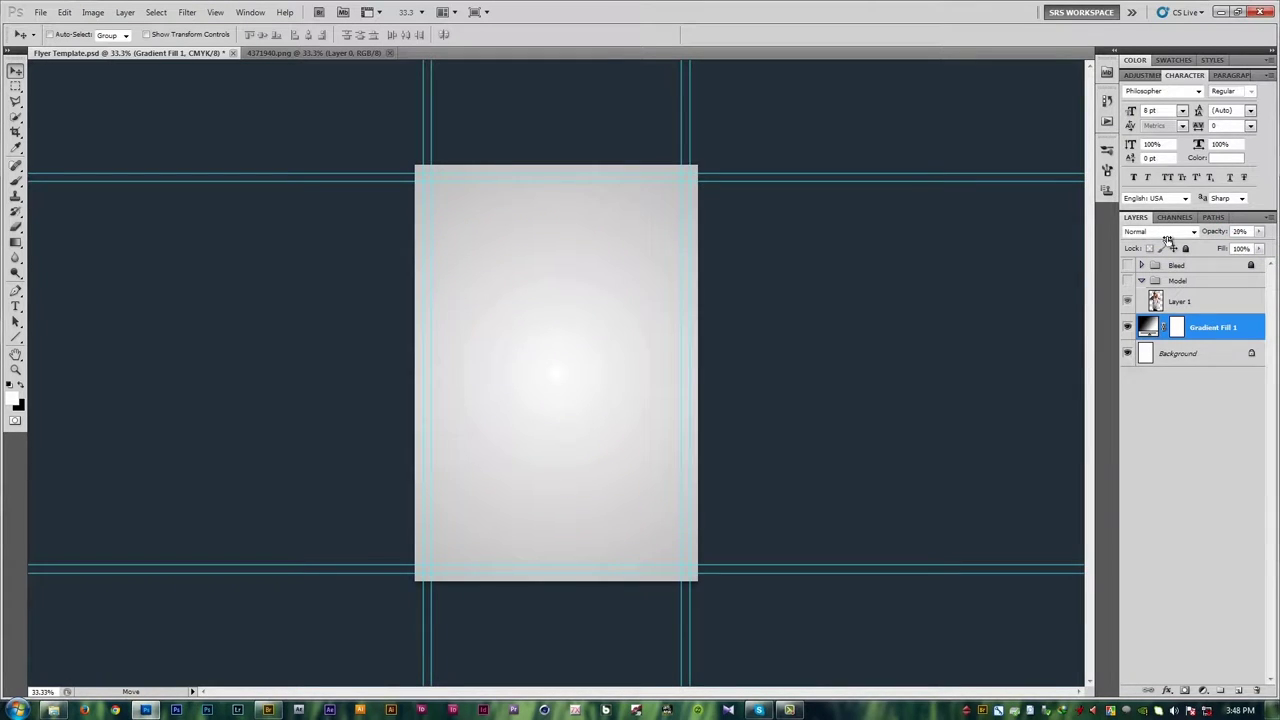
left_click(1210, 354)
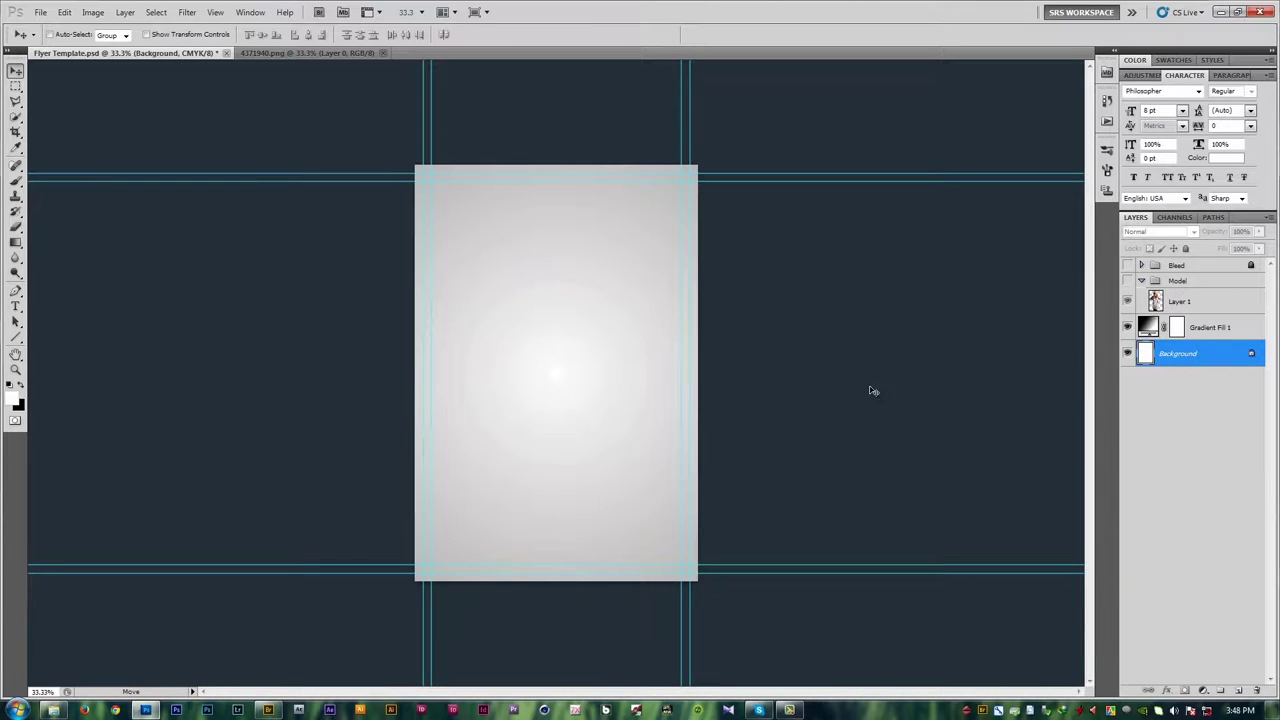
- Try darkening the Background's lightness with Hue/Saturation, then discard the change
key("ctrl+u")
mouse_move(1003, 438)
left_mouse_down()
mouse_move(917, 437)
mouse_move(970, 438)
left_mouse_up()
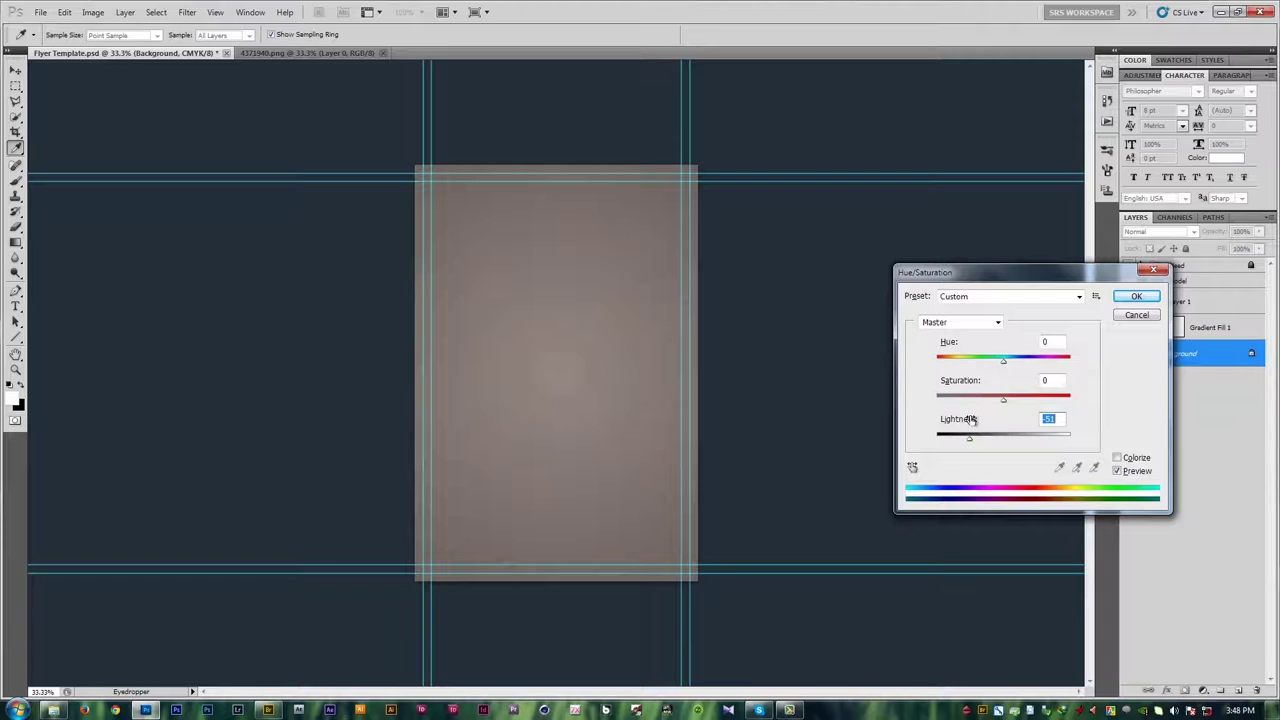
key("Escape")
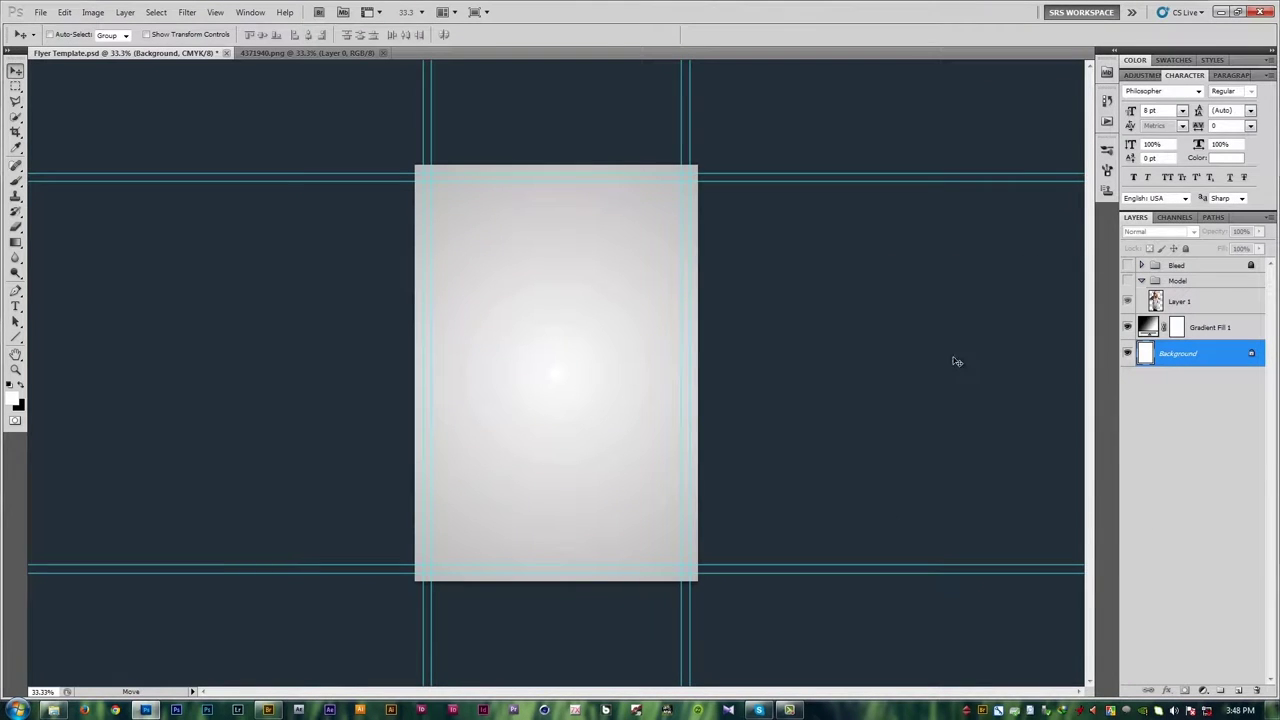
key("ctrl+u")
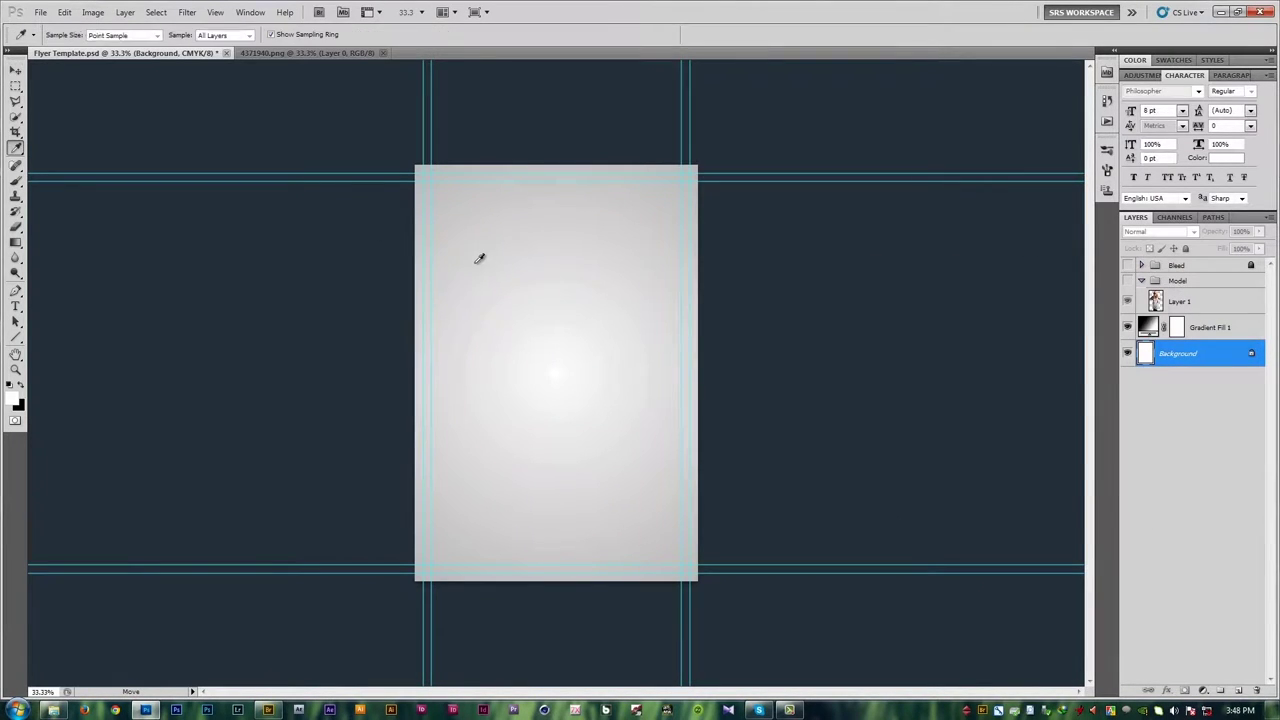
left_click_drag(1003, 438, 992, 441)
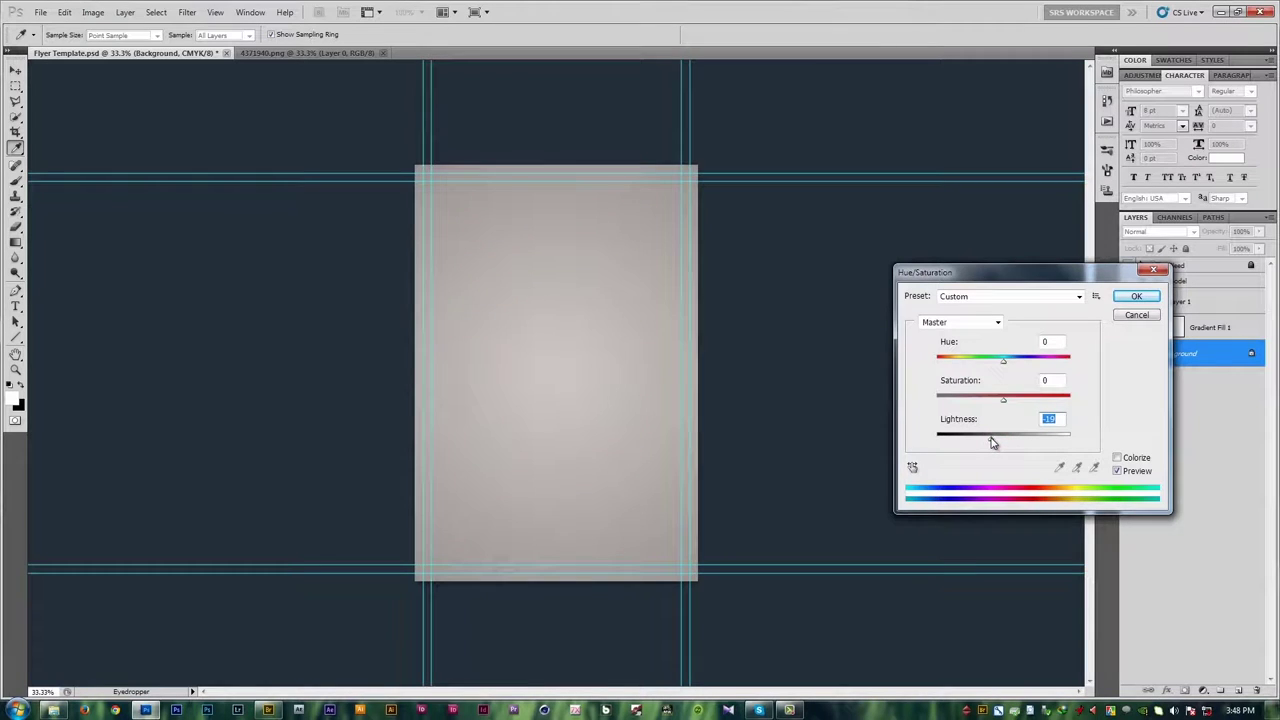
key("Return")
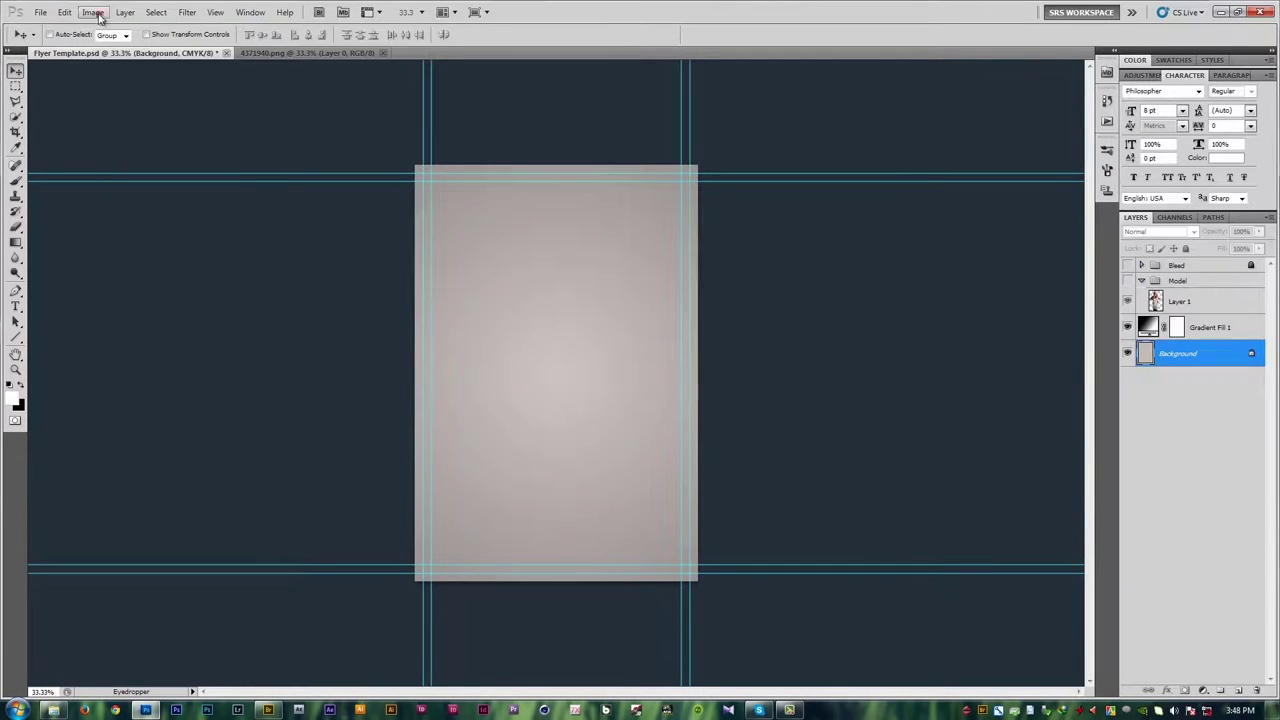
- Apply a black-to-white Gradient Map to Background with Reverse unchecked
left_click(92, 12)
mouse_move(113, 46)
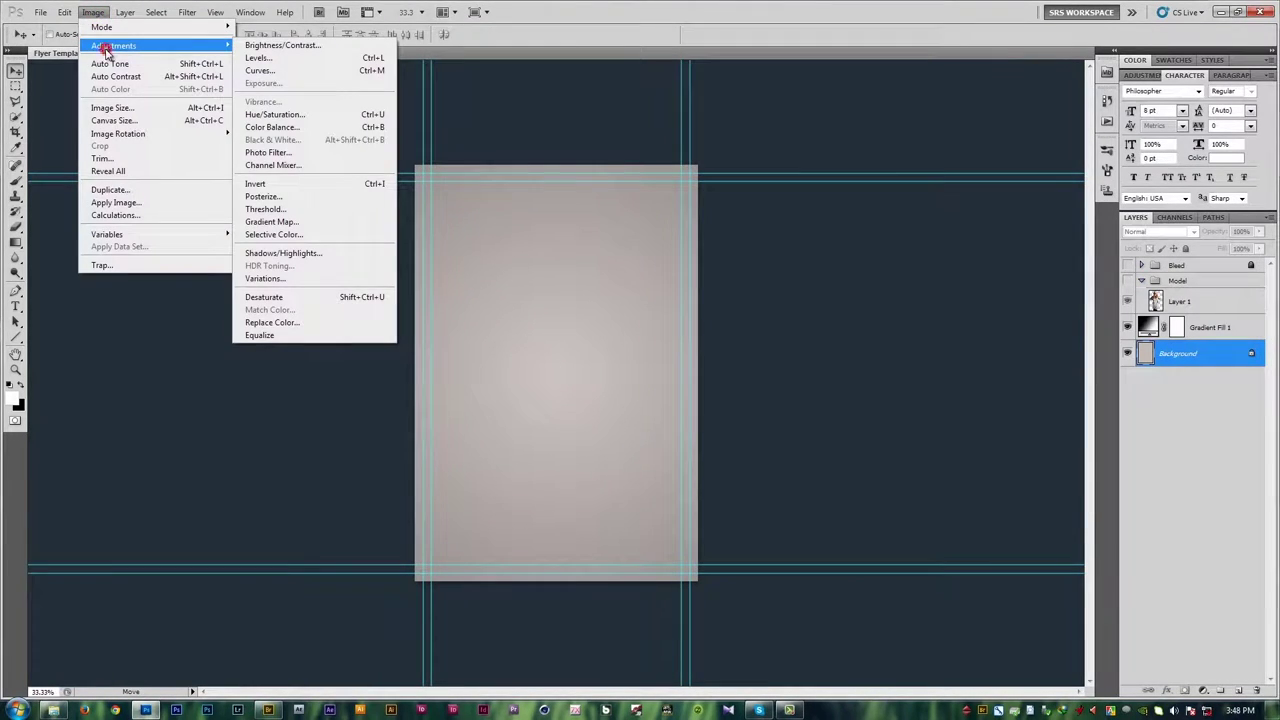
left_click(288, 223)
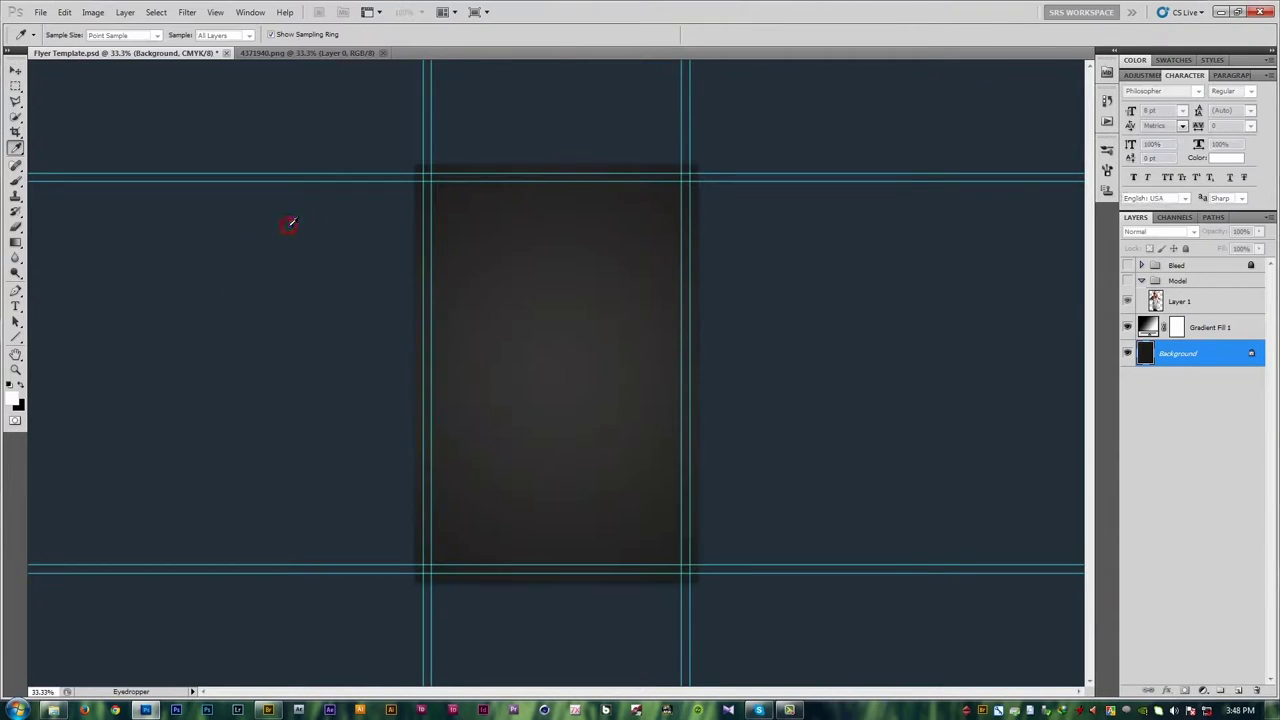
left_click(970, 258)
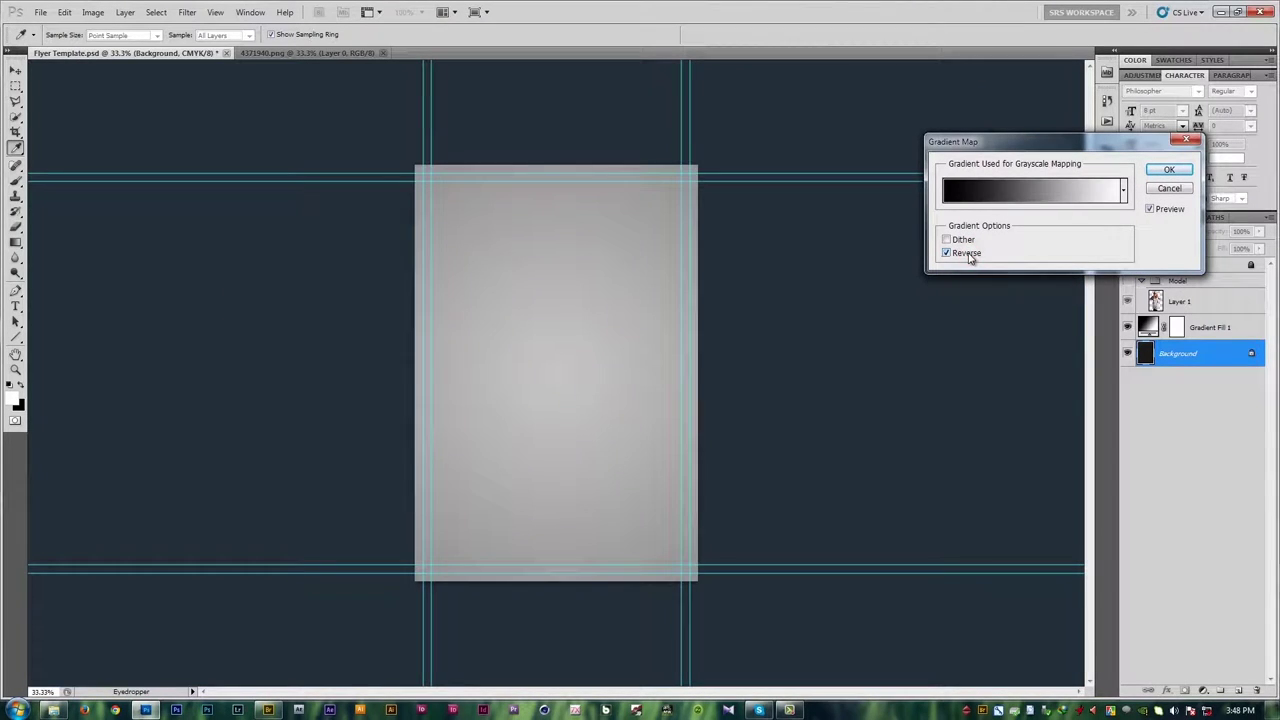
left_click(975, 254)
left_click(1123, 190)
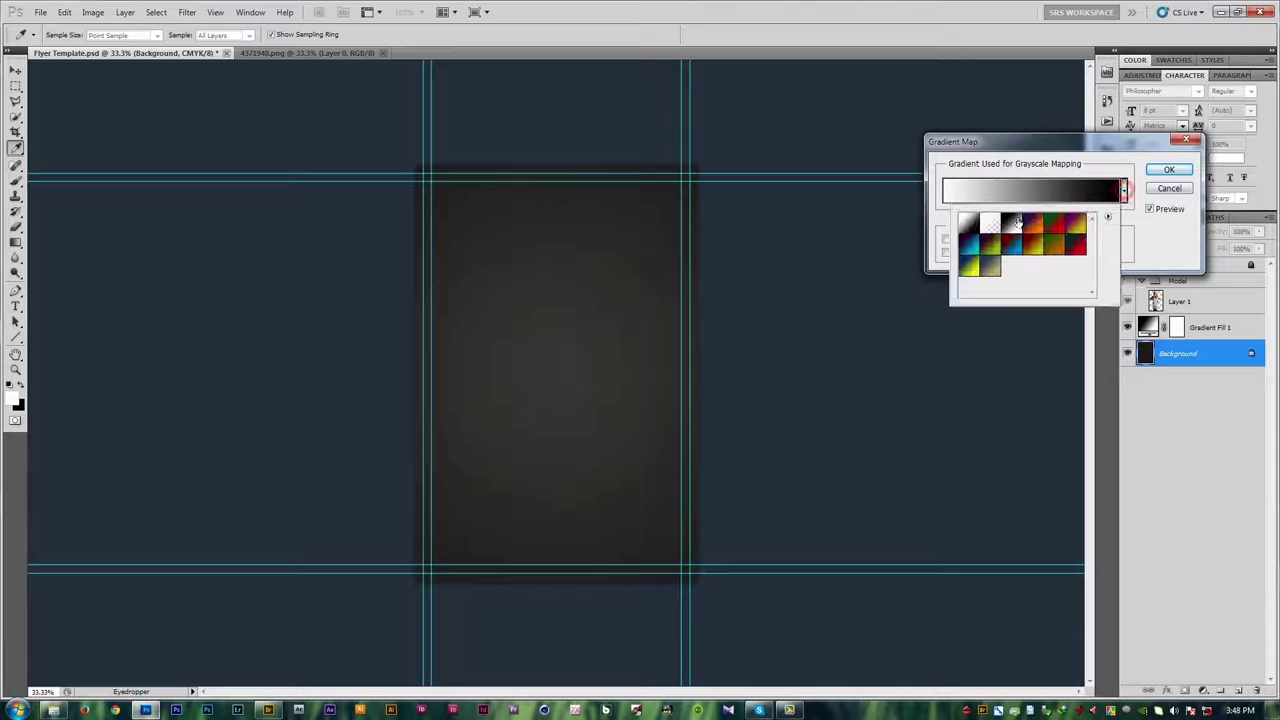
left_click(1018, 222)
left_click(1082, 158)
left_click(1123, 190)
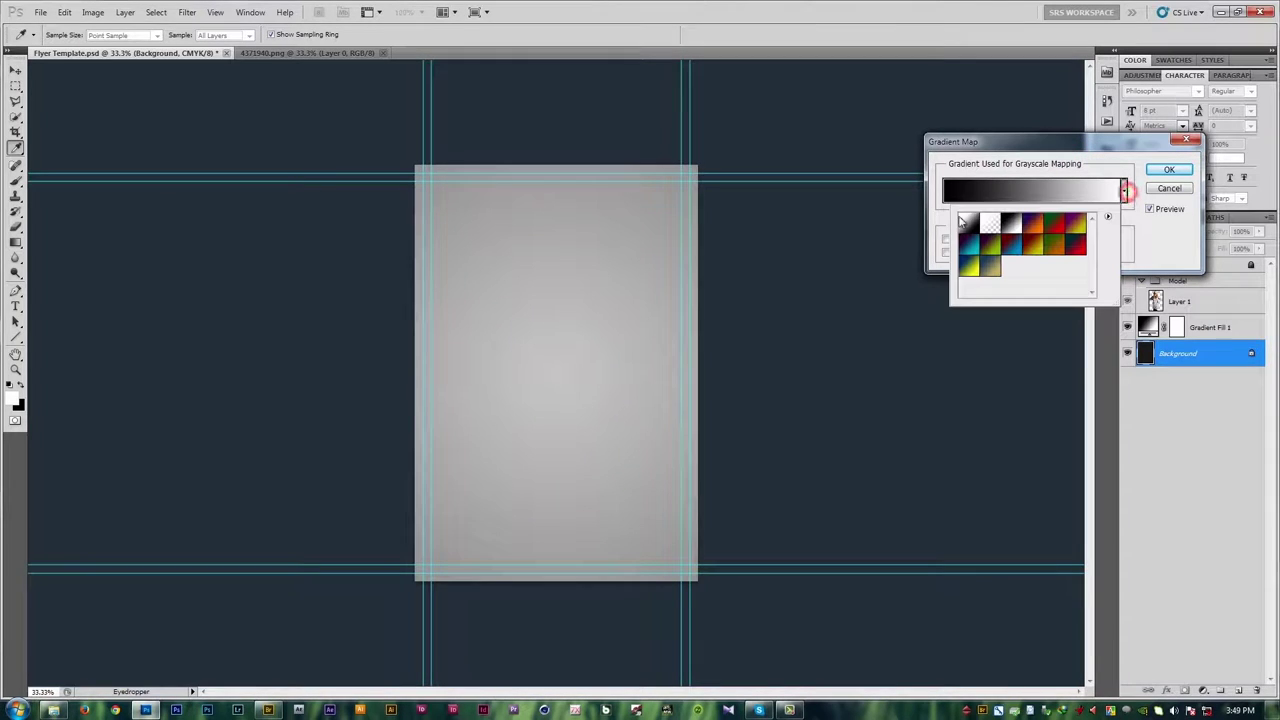
left_click(968, 222)
left_click(1014, 223)
left_click(1055, 170)
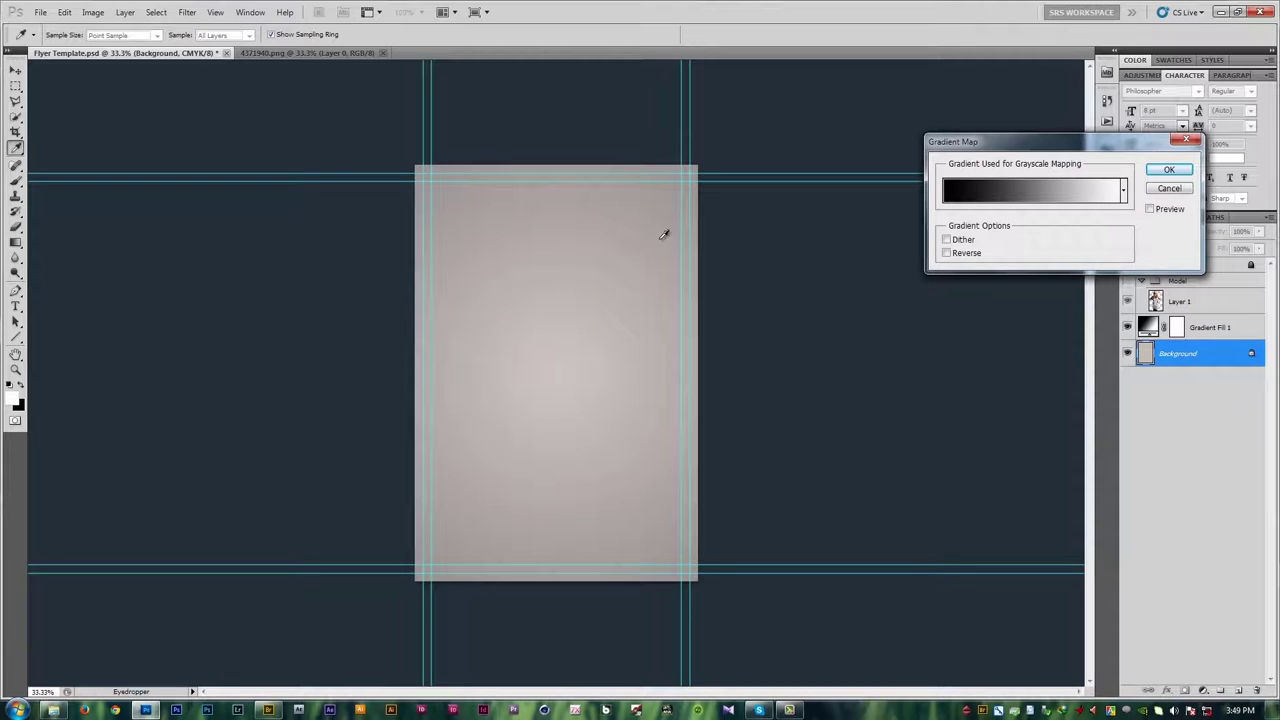
left_click(1162, 189)
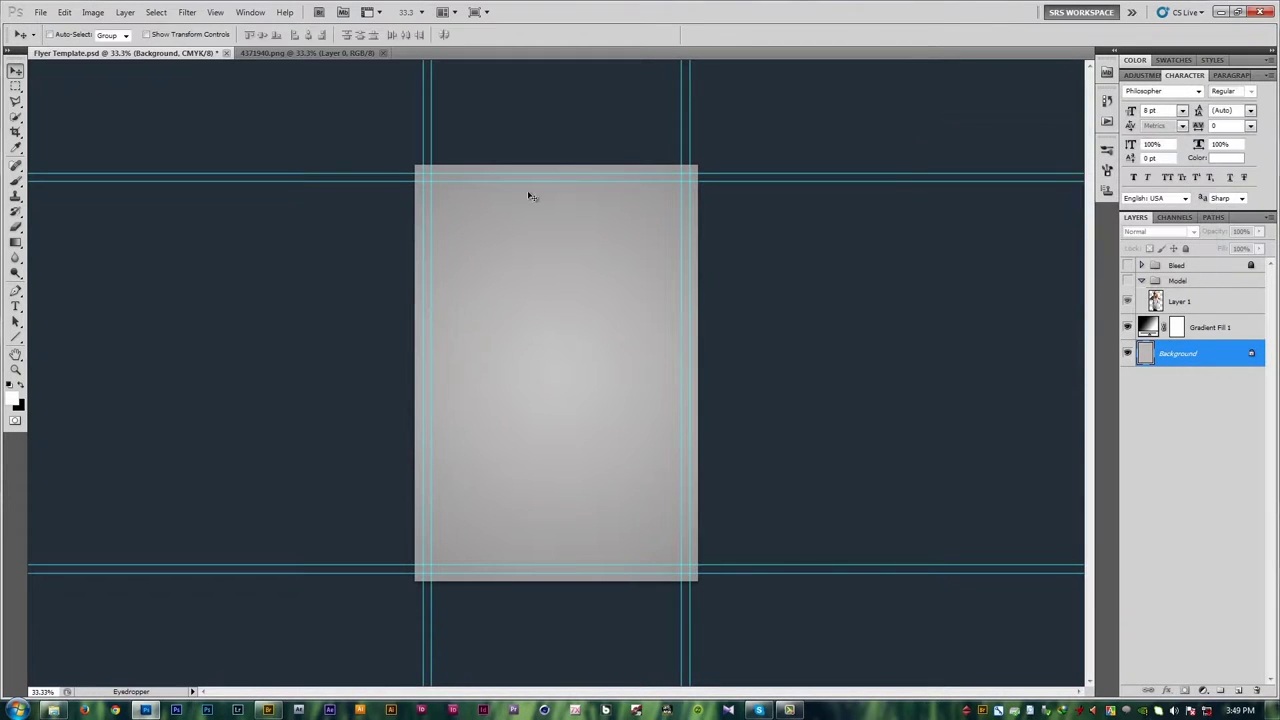
- Add a Colorize Hue/Saturation adjustment layer tinted blue at hue 187
left_click(1205, 329)
left_click(1127, 327)
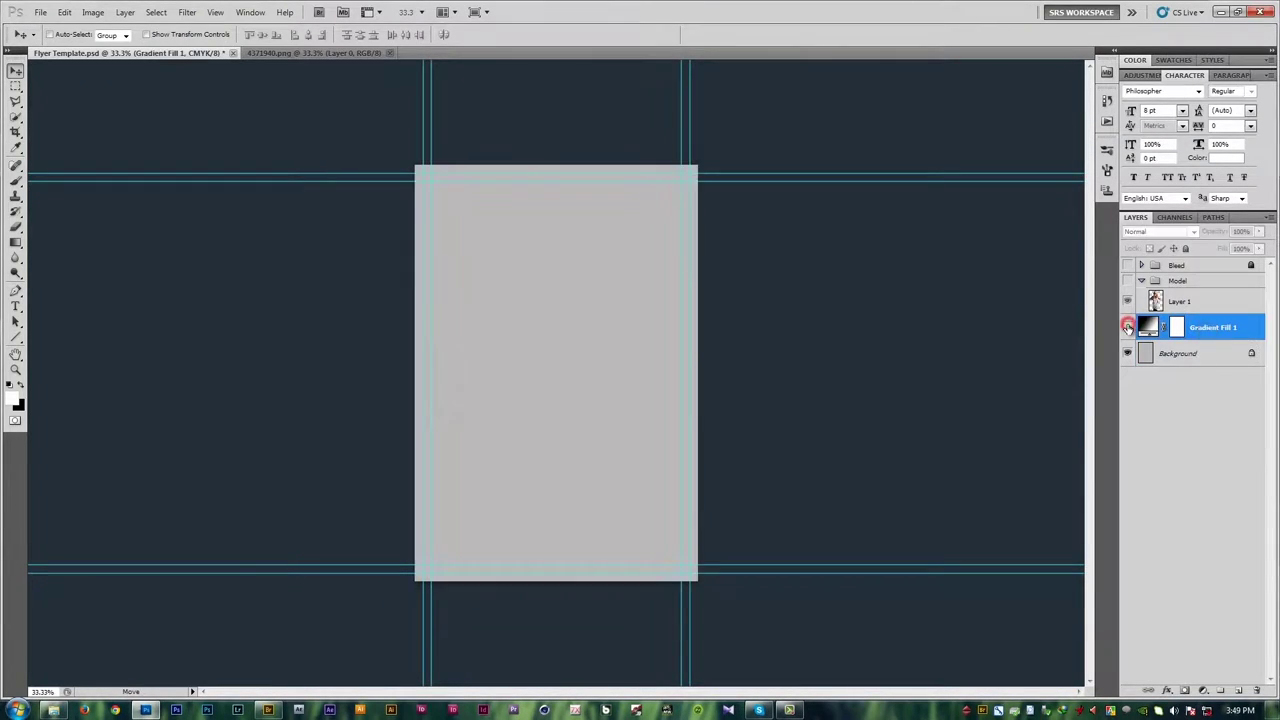
left_click(1127, 330)
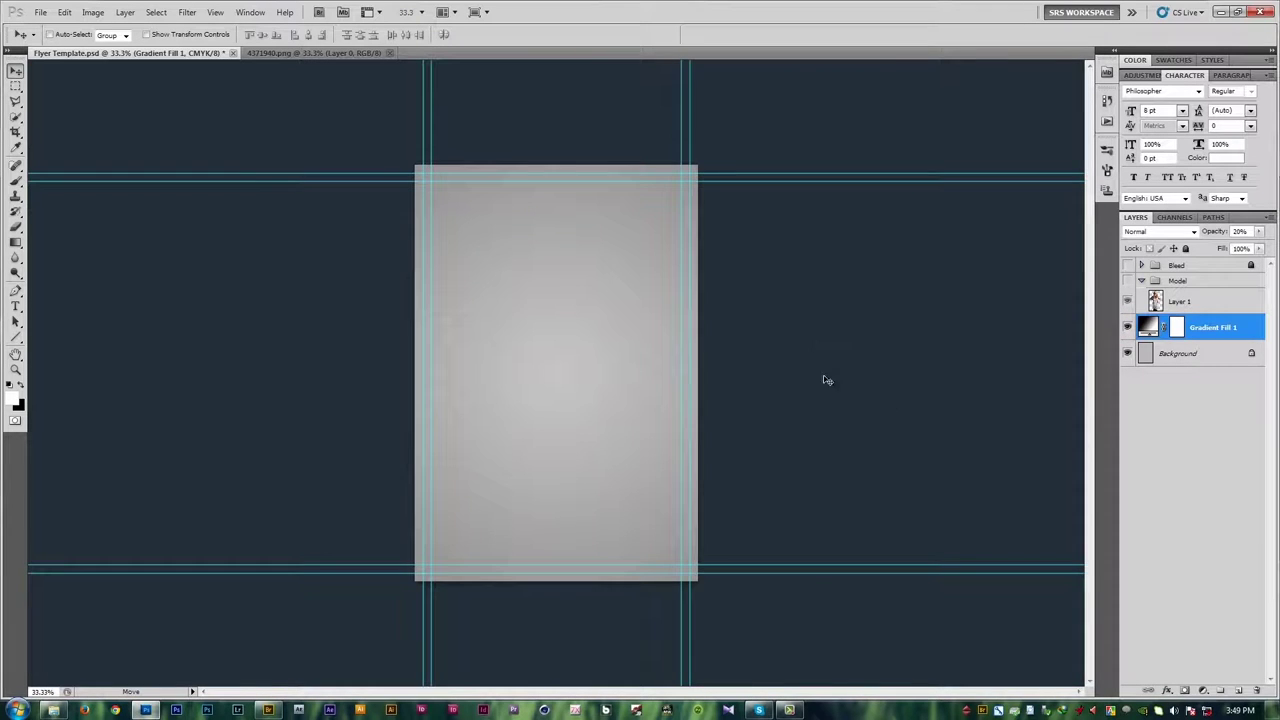
left_click(1203, 691)
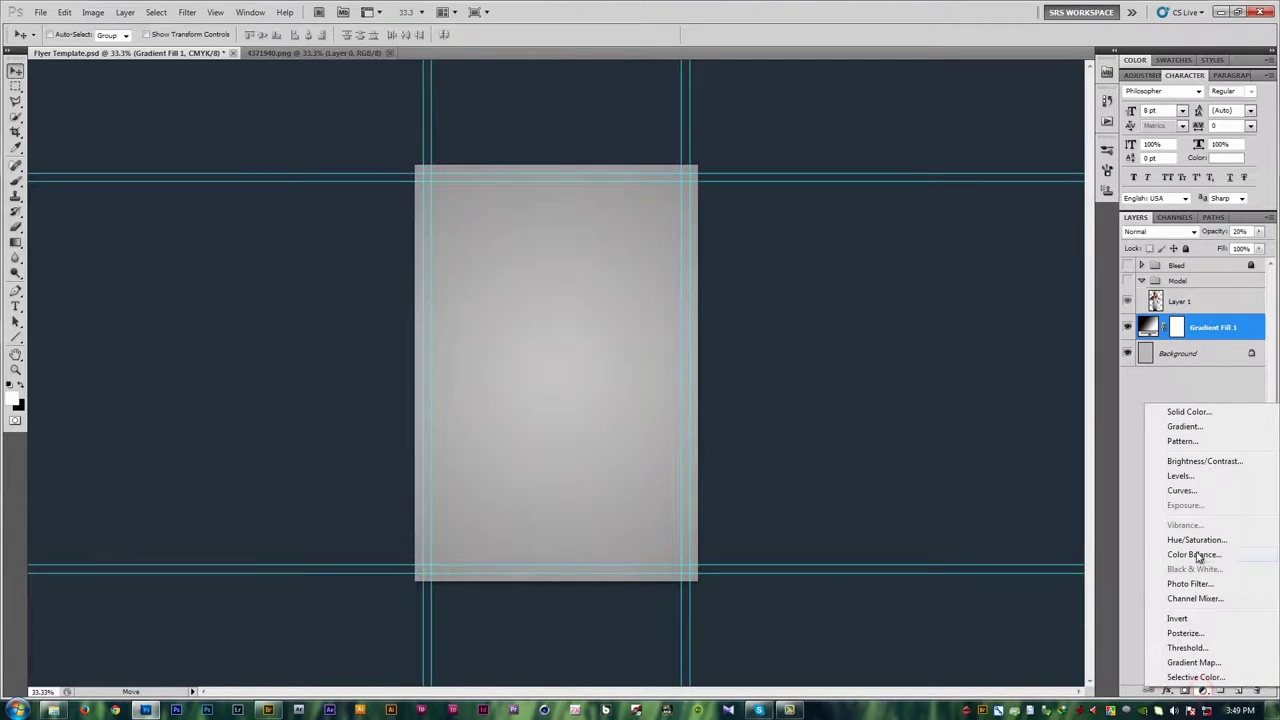
left_click(1196, 548)
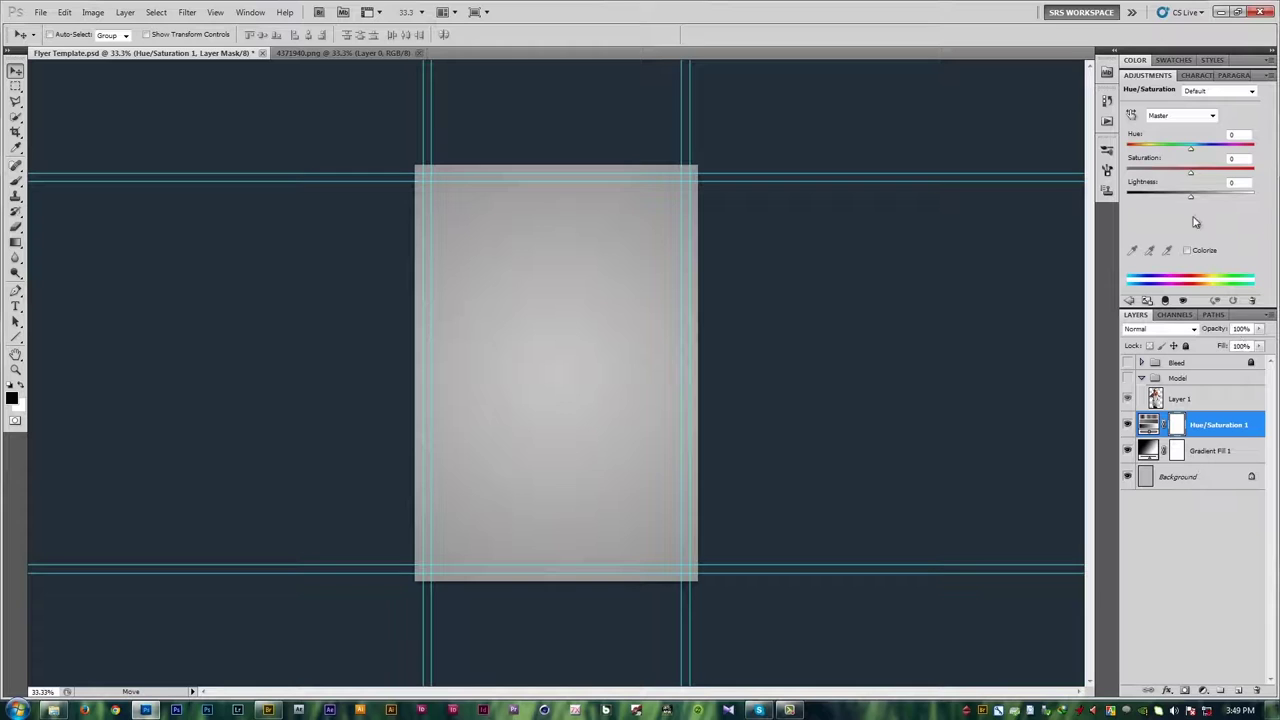
left_click(1188, 251)
mouse_move(1172, 148)
left_mouse_down()
mouse_move(1209, 150)
mouse_move(1136, 180)
mouse_move(1158, 180)
left_mouse_up()
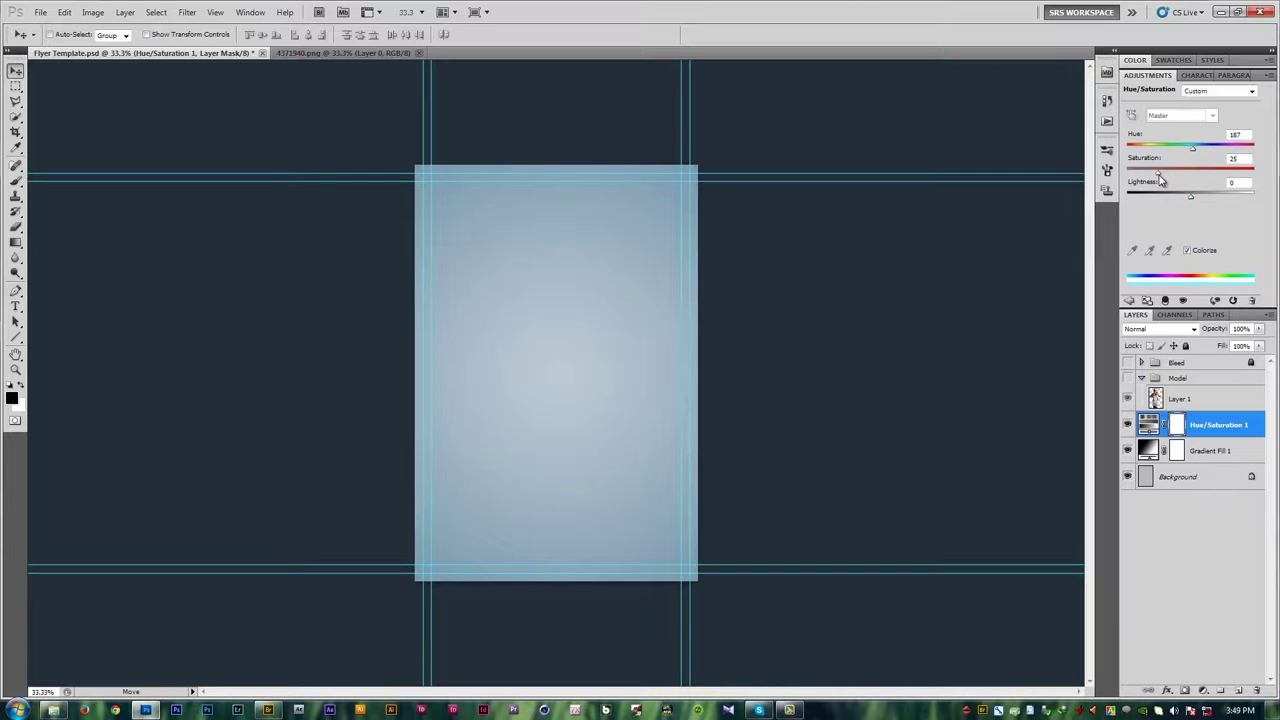
- Darken the Background layer's lightness to about -80 with Hue/Saturation
left_click(1176, 479)
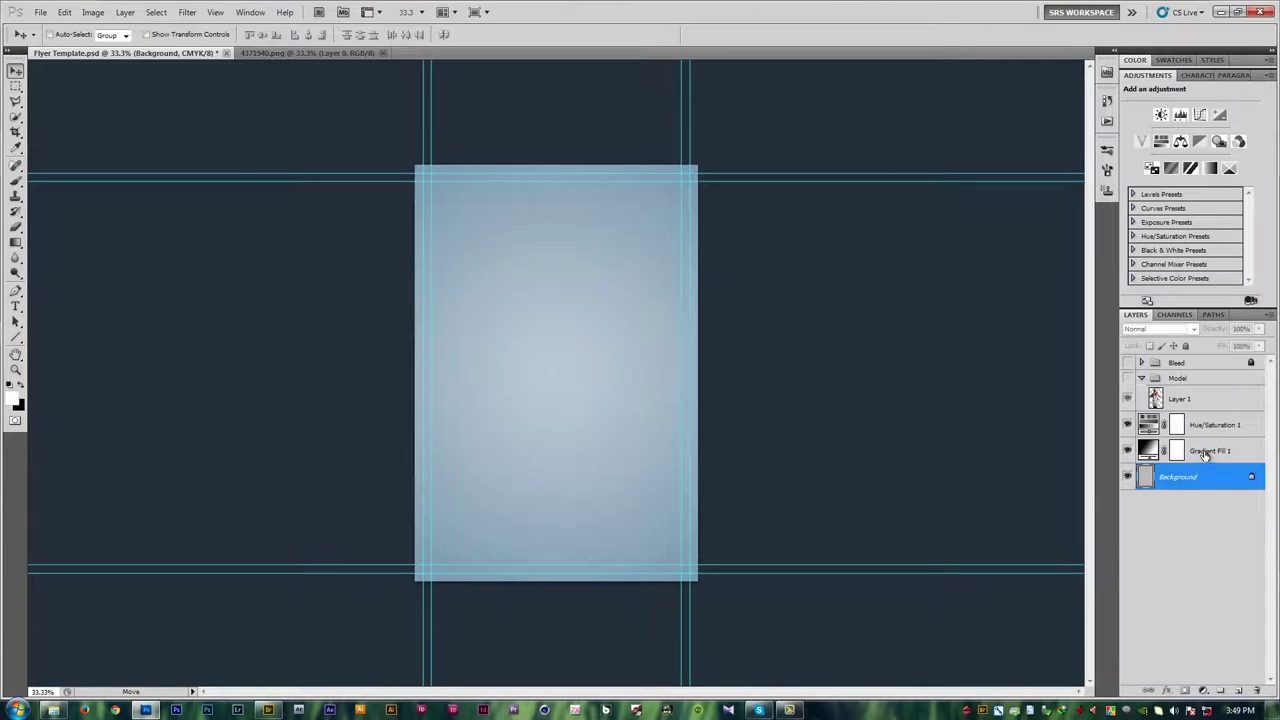
left_click(1207, 427)
left_click(1195, 476)
key("ctrl+u")
left_click_drag(1006, 443, 951, 444)
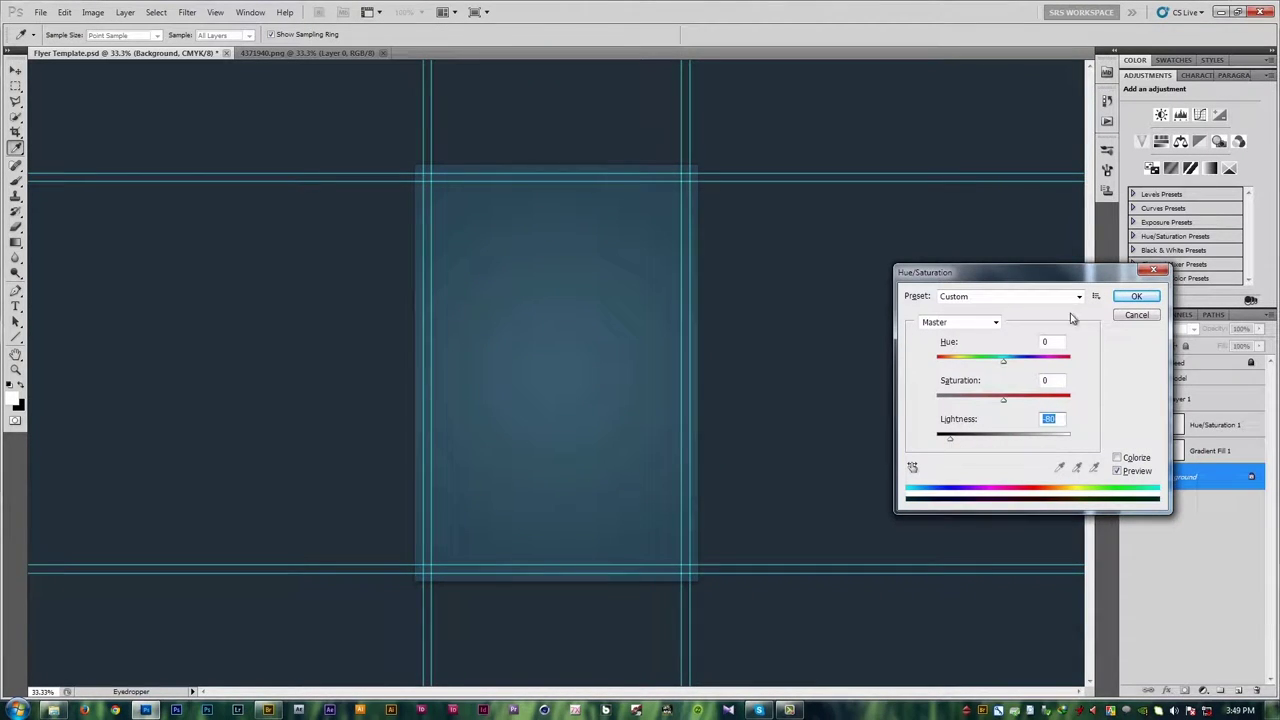
left_click(1136, 296)
- Lower the blue tint's saturation to 20 on Hue/Saturation 1
left_click(1205, 425)
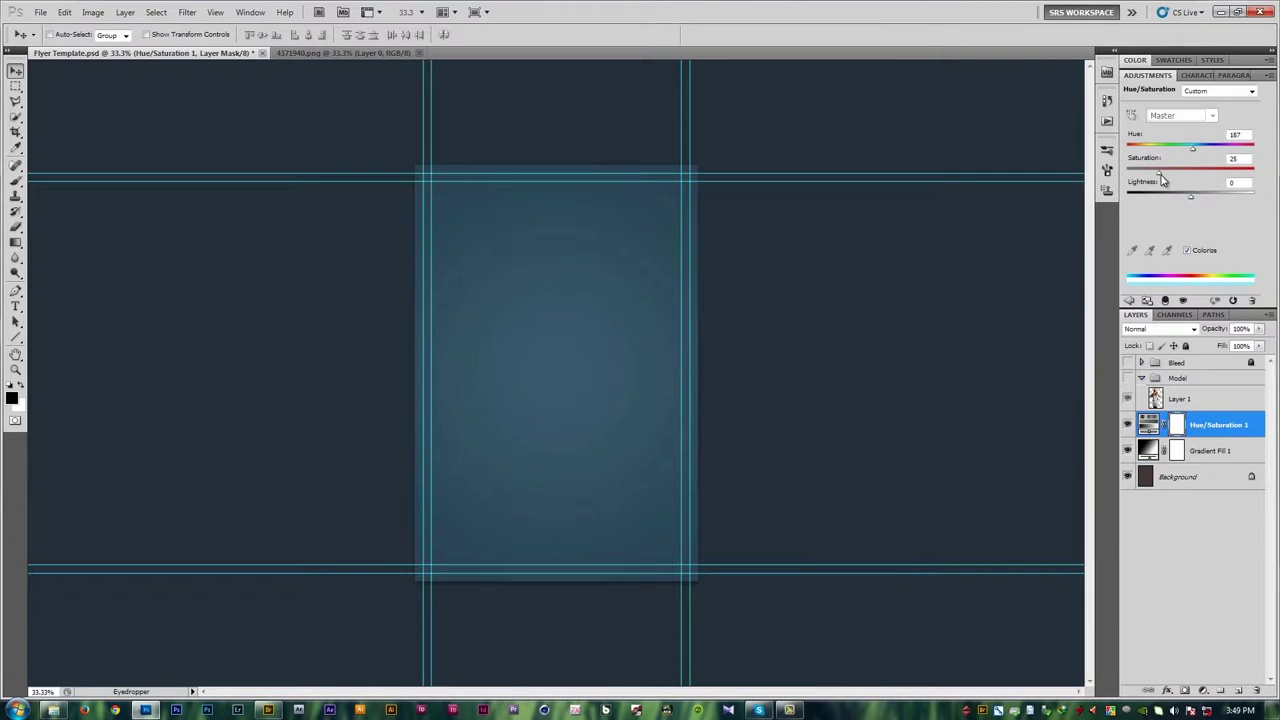
left_click_drag(1162, 178, 1152, 185)
left_click(1213, 477)
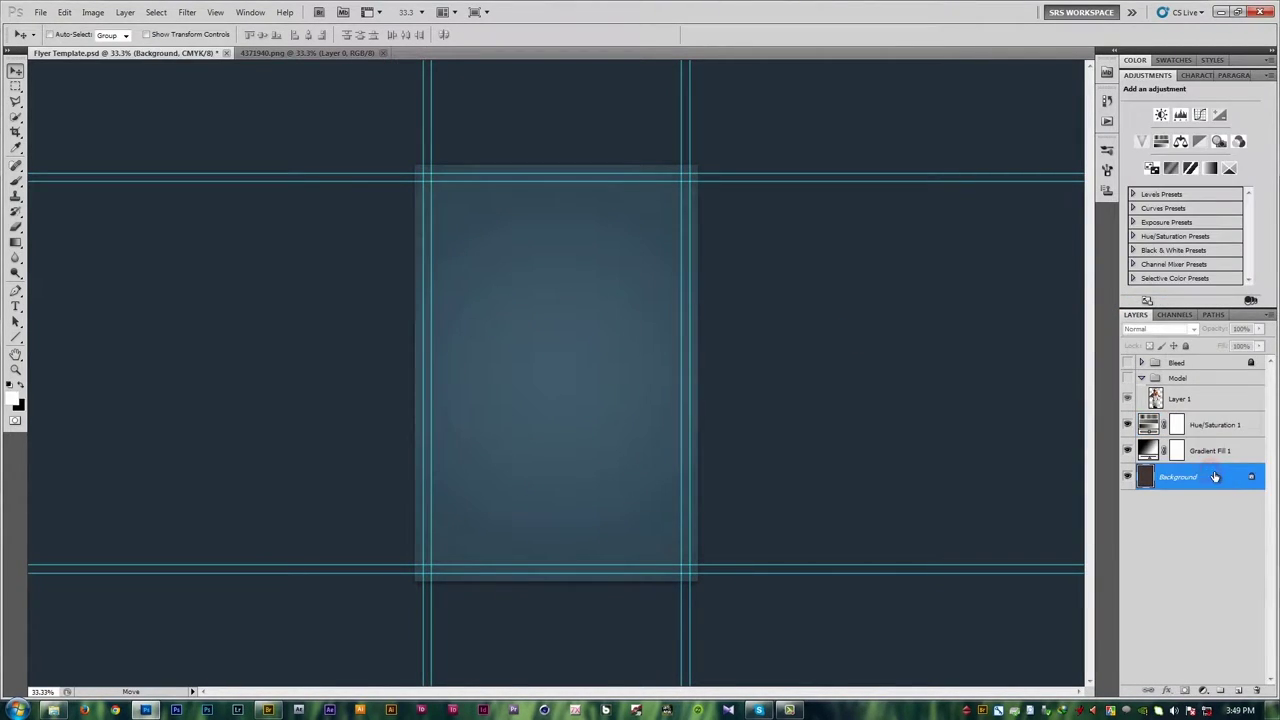
- Apply the Add Noise filter to Background and inspect it at actual size
left_click(187, 12)
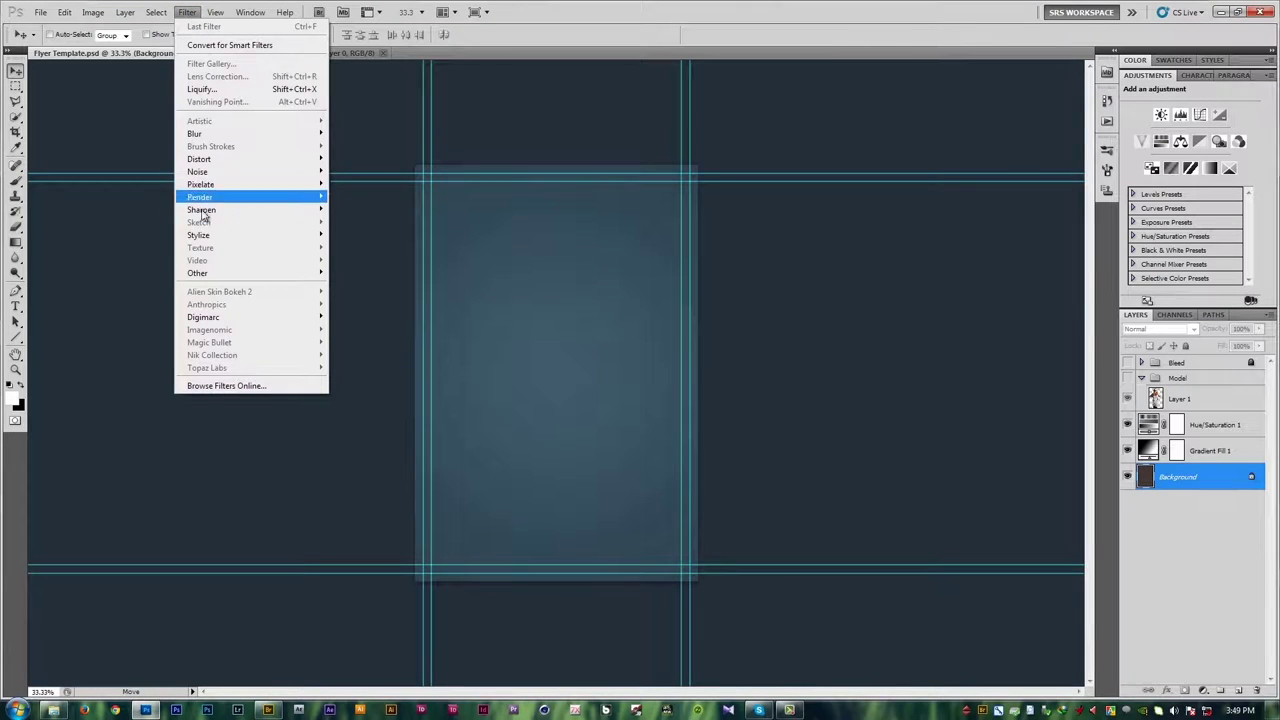
mouse_move(197, 171)
left_click(355, 170)
left_click_drag(633, 213, 878, 147)
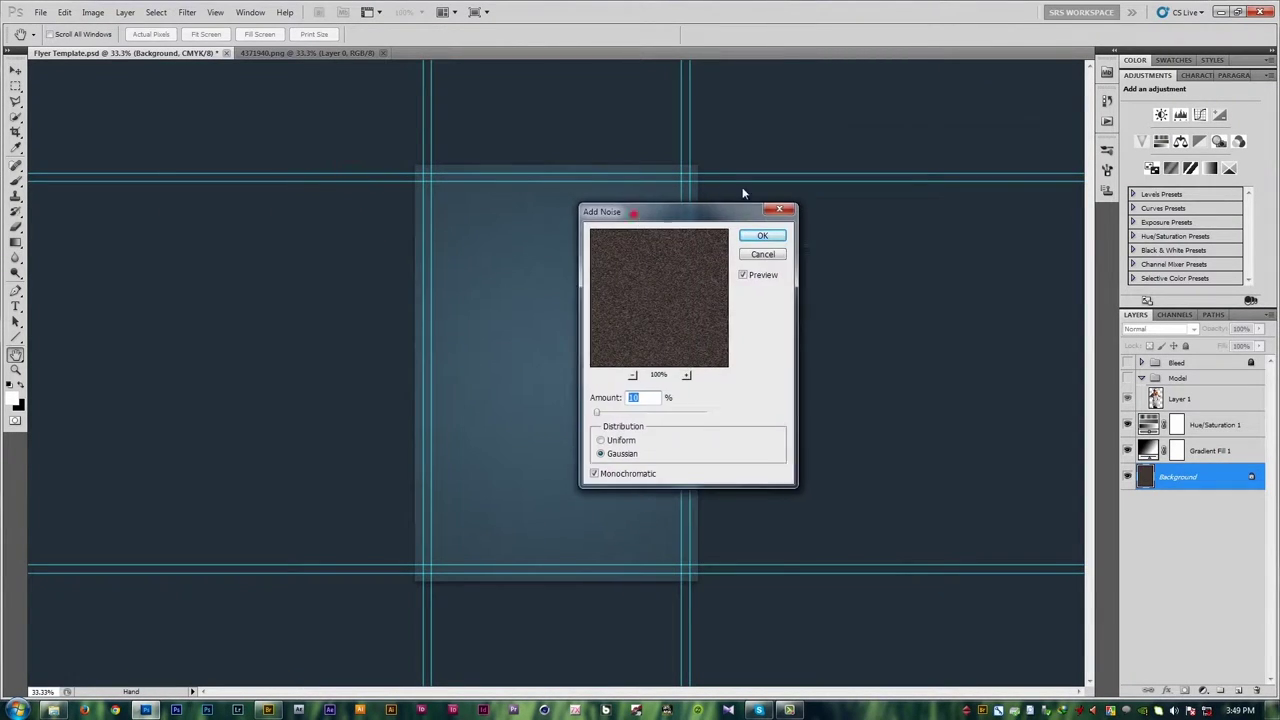
left_click(995, 164)
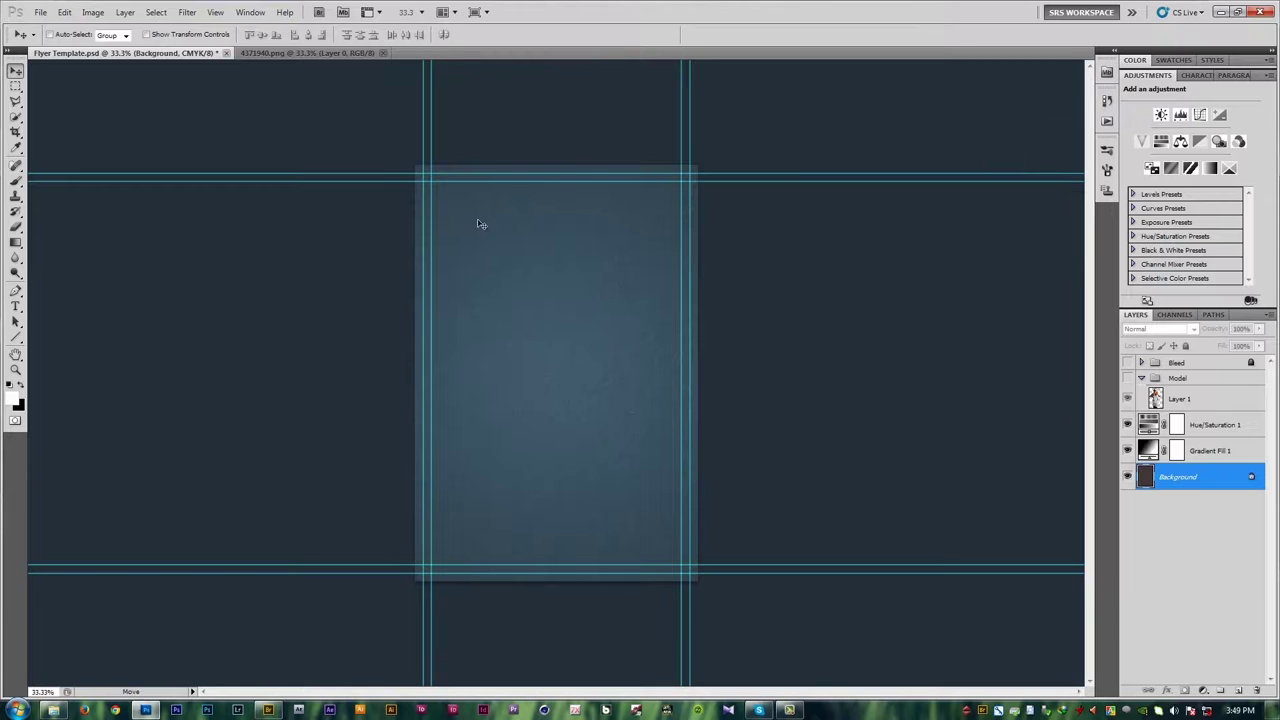
left_click(604, 349)
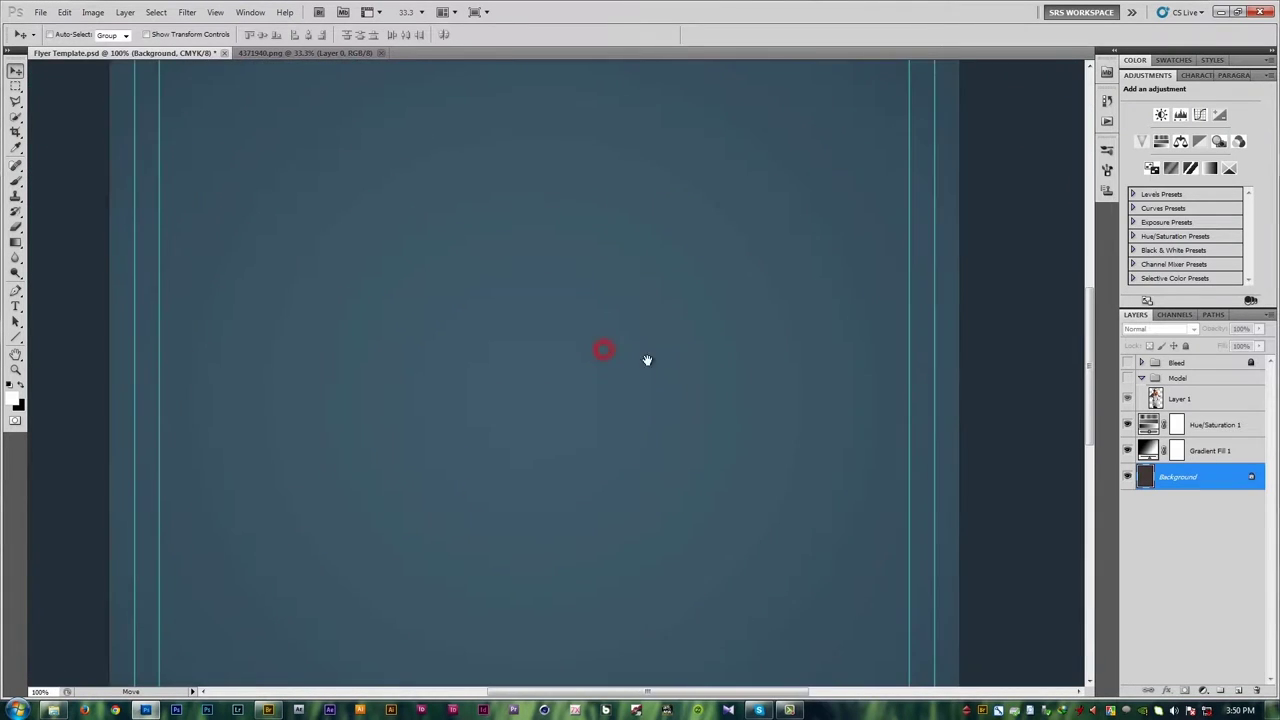
mouse_move(933, 168)
left_mouse_down()
mouse_move(900, 414)
mouse_move(734, 443)
mouse_move(749, 306)
mouse_move(702, 368)
mouse_move(697, 334)
mouse_move(680, 371)
mouse_move(680, 446)
mouse_move(703, 316)
left_mouse_up()
- Reapply Add Noise and fade it to 18% with Edit > Fade
left_click(187, 12)
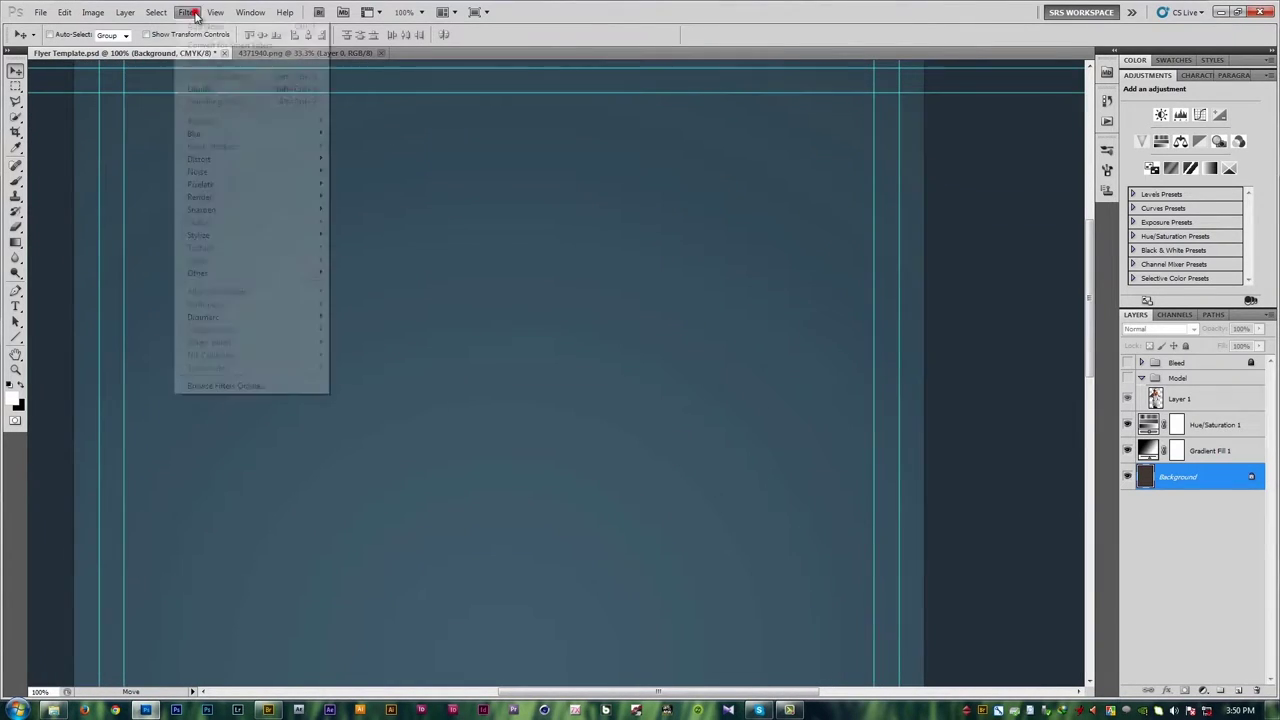
left_click(209, 27)
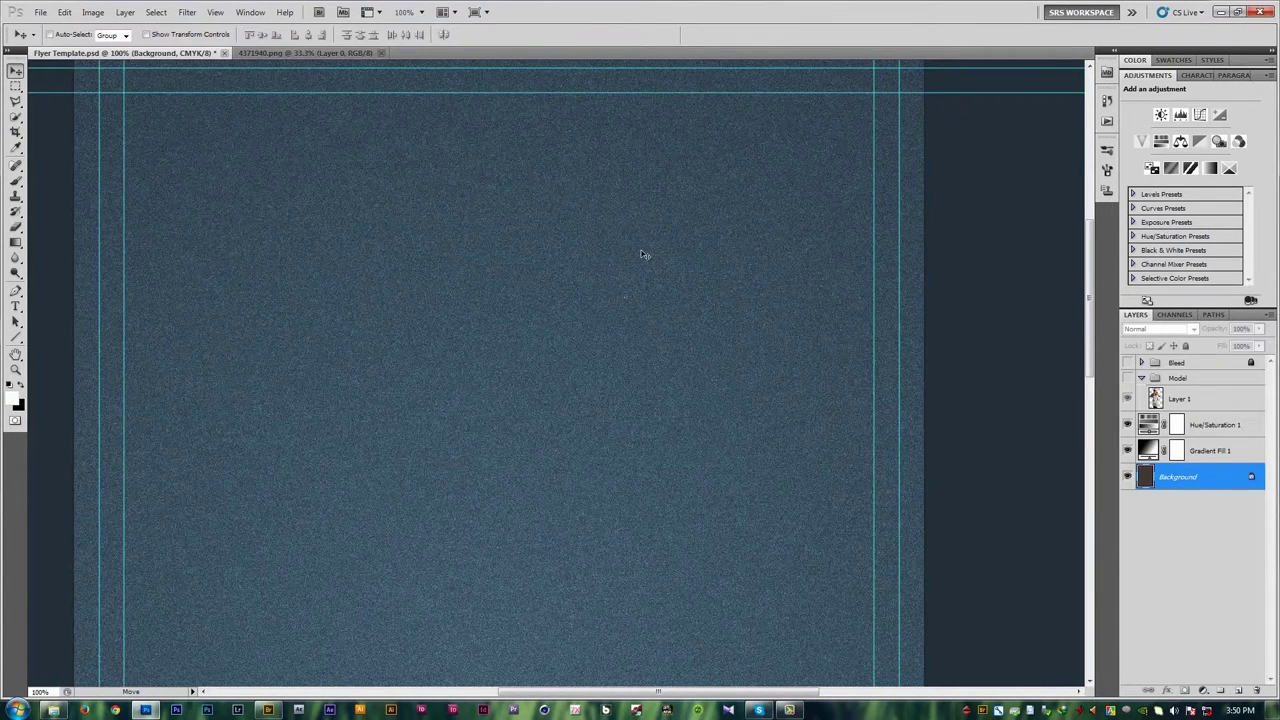
left_click(65, 12)
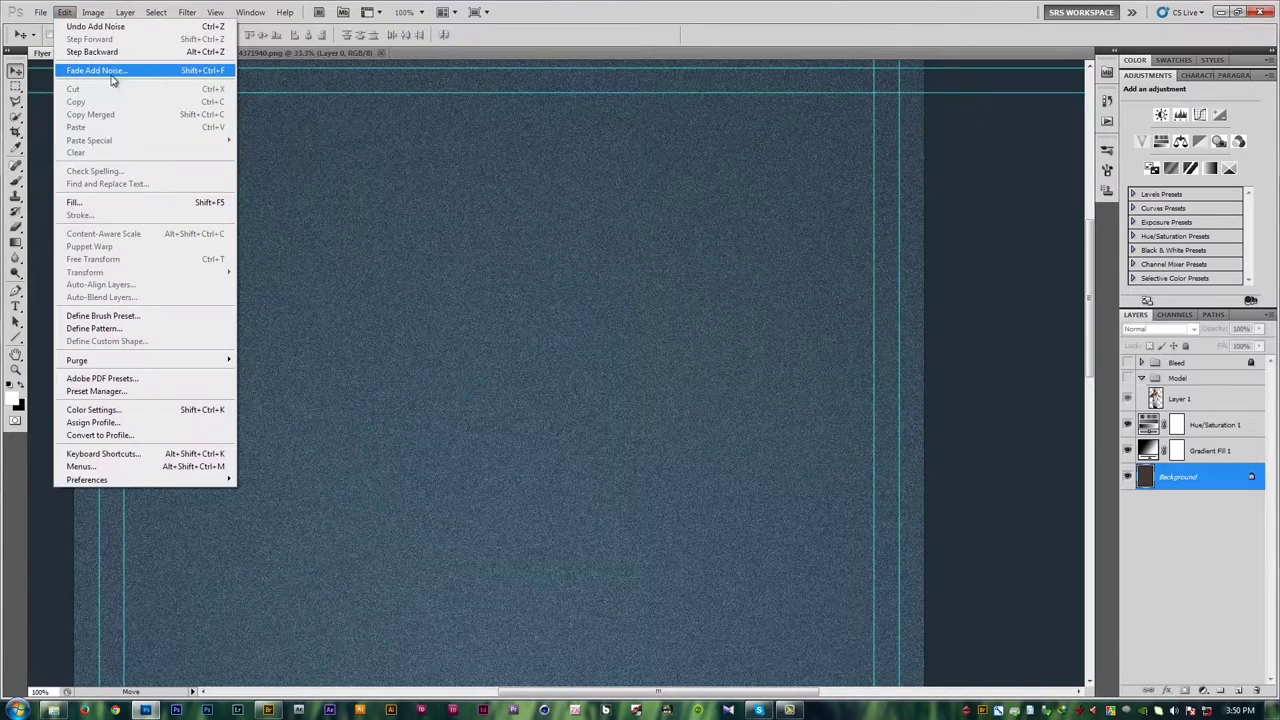
left_click(100, 70)
left_click_drag(845, 202, 788, 203)
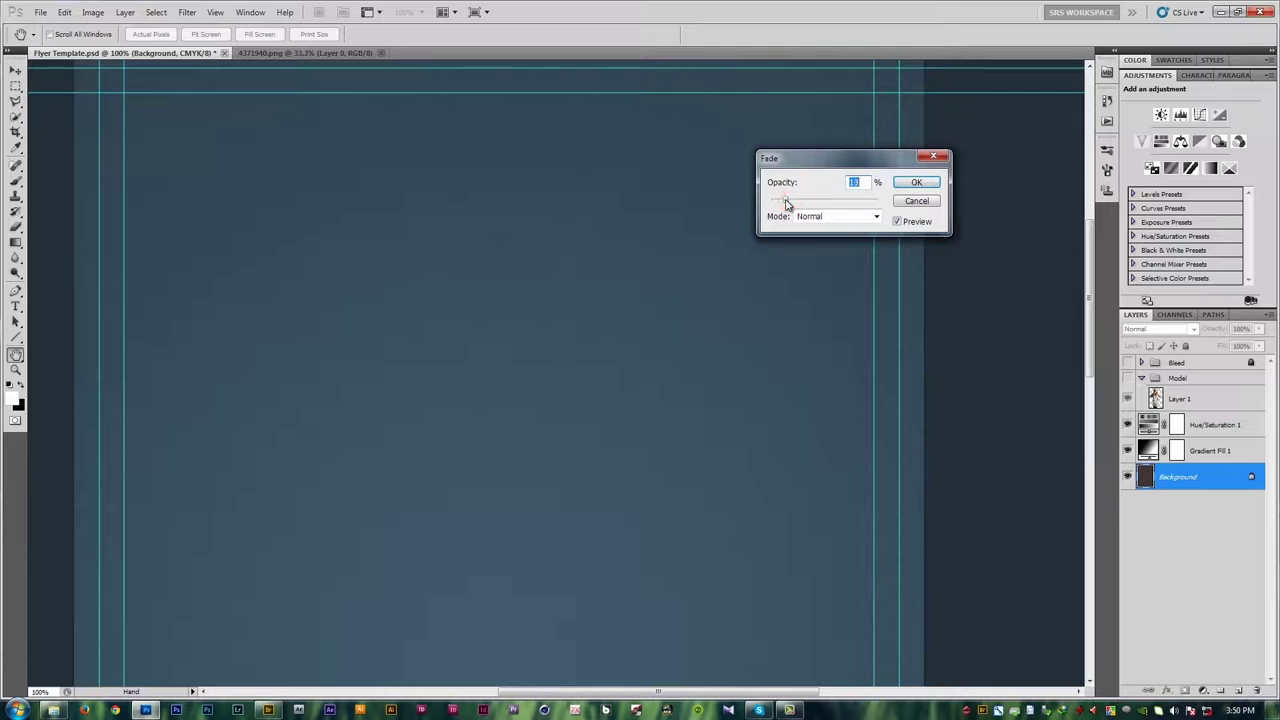
left_click(914, 184)
- Fit the whole flyer in view and start converting Background into a regular layer
key("v")
mouse_move(754, 377)
left_mouse_down()
mouse_move(754, 157)
mouse_move(831, 331)
left_mouse_up()
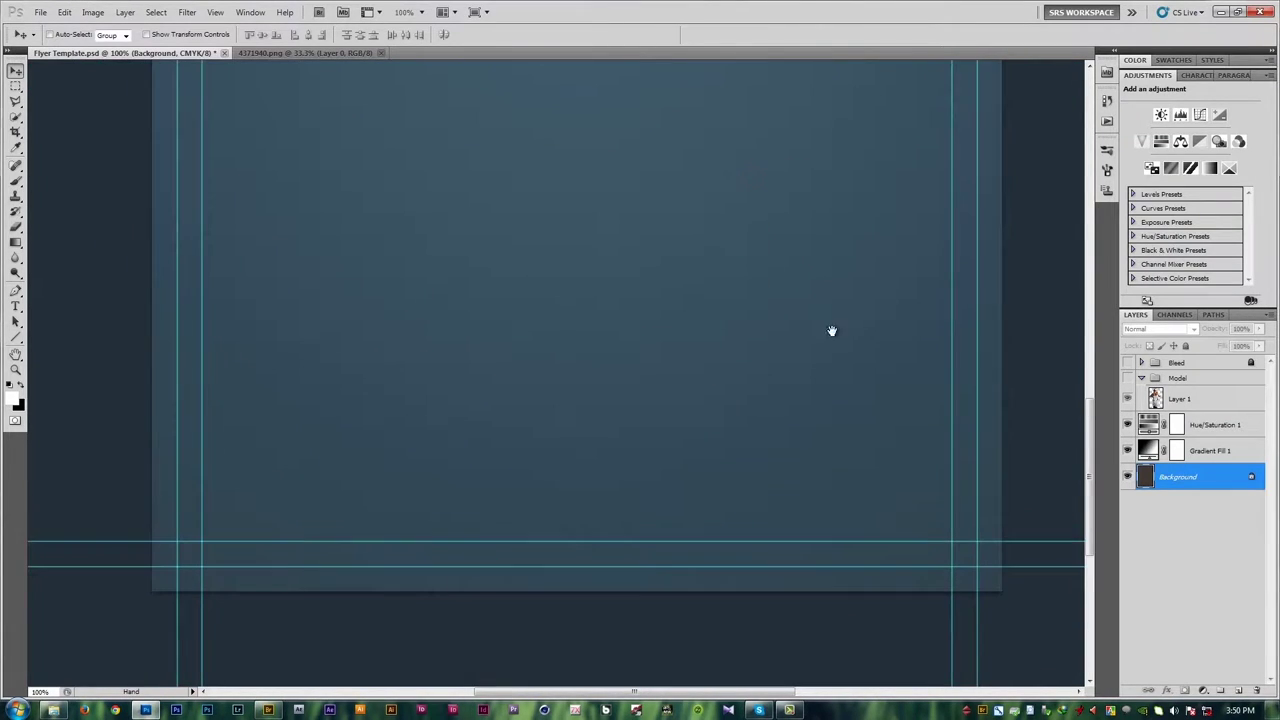
key("ctrl+minus")
key("ctrl+minus")
key("ctrl+minus")
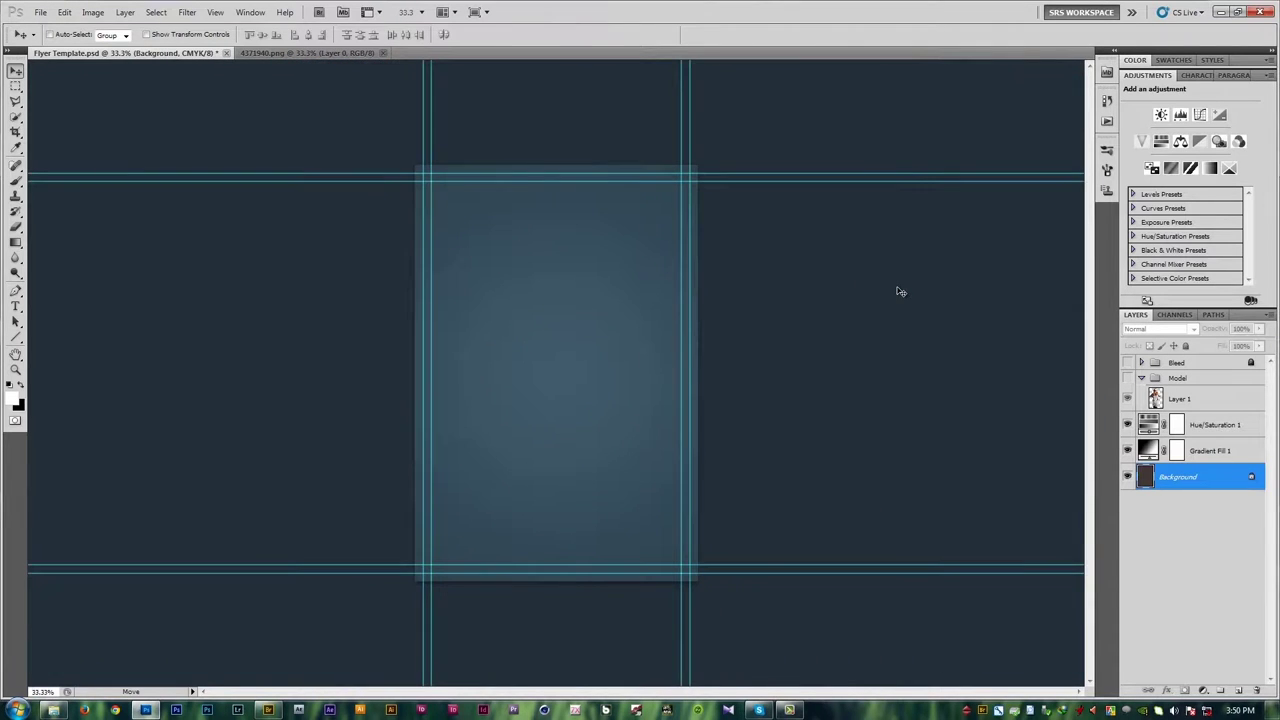
key("ctrl+plus")
key("ctrl+minus")
left_click(1221, 430)
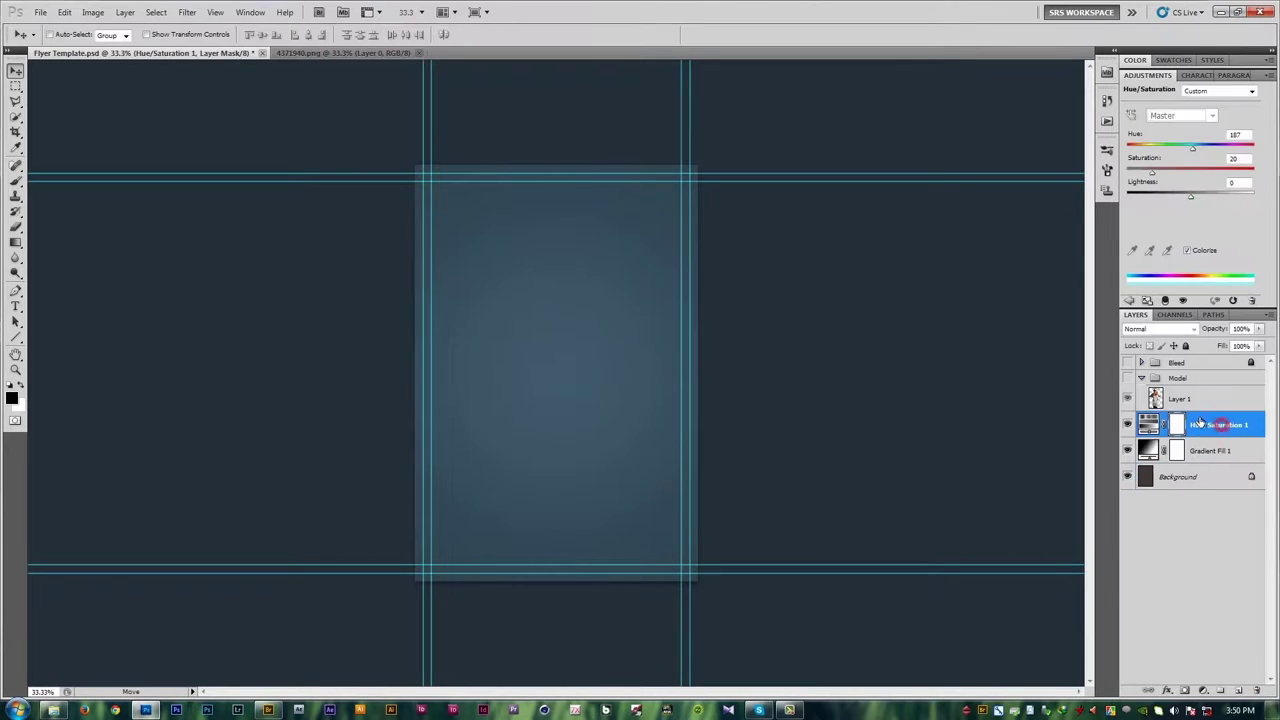
double_click(1236, 480)
- Make Background into Layer 0 and group the background layers as 'Background'
left_click(757, 228)
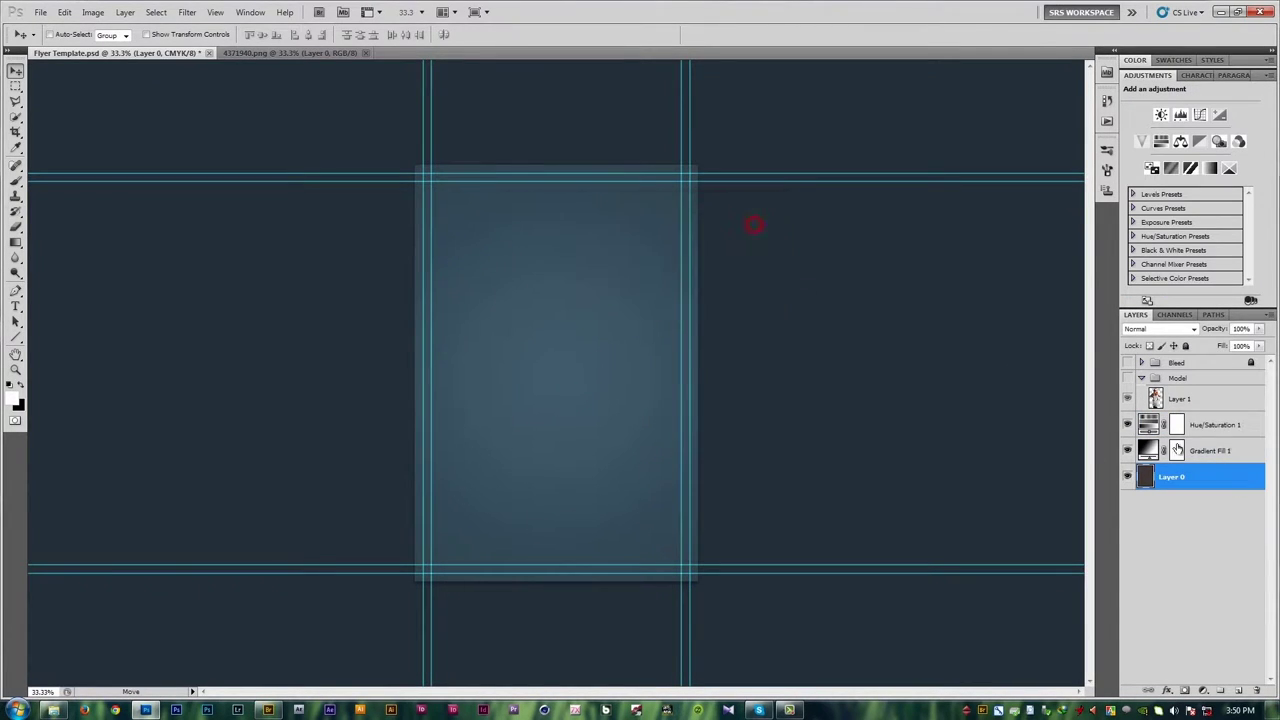
left_click(1224, 426, "shift")
key("ctrl+g")
double_click(1176, 419)
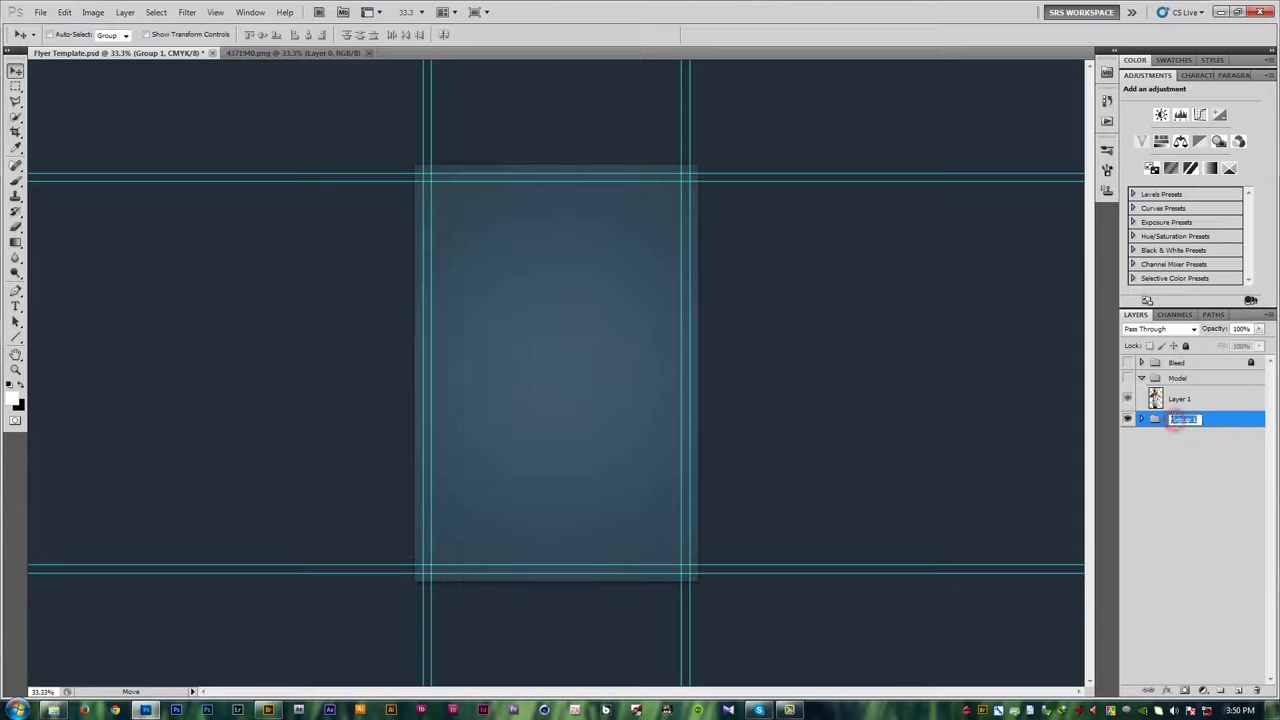
type("ground")
key("Return")
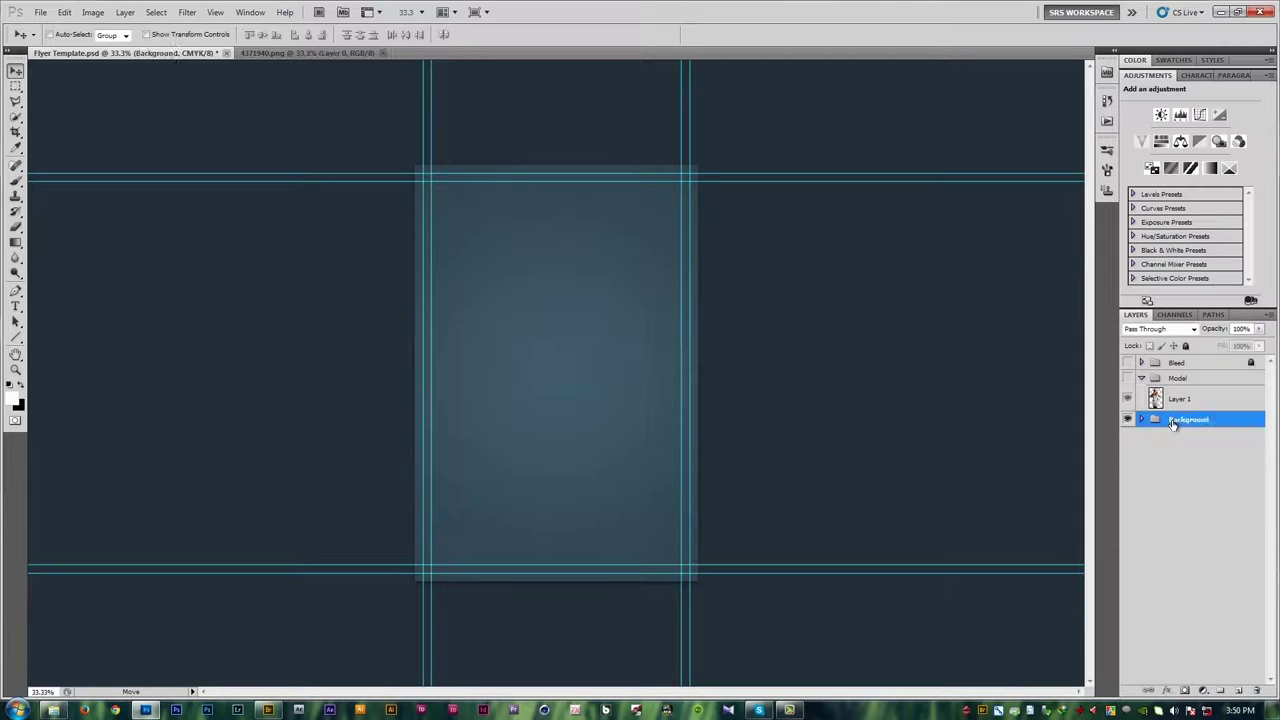
- Add a new layer and paint one large, about 1051 px, soft white brush spot
left_click(1236, 690)
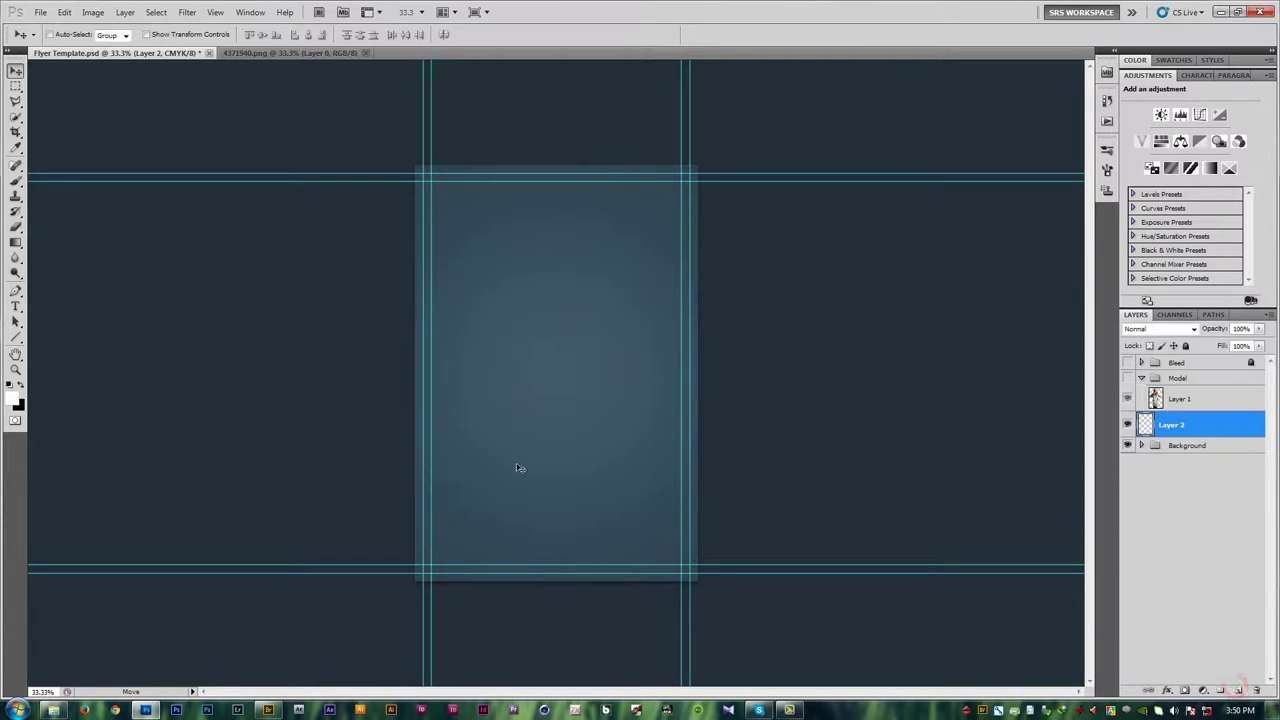
left_click(15, 181)
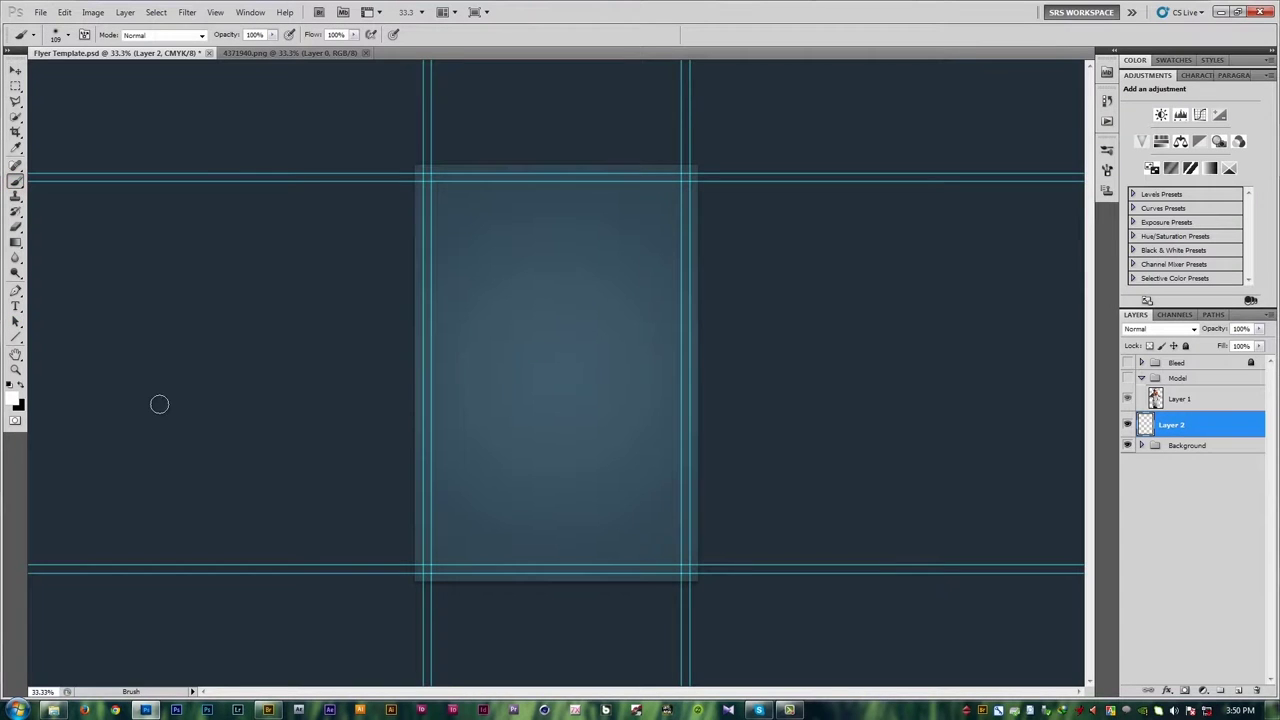
left_click(508, 331)
left_click_drag(560, 336, 601, 320)
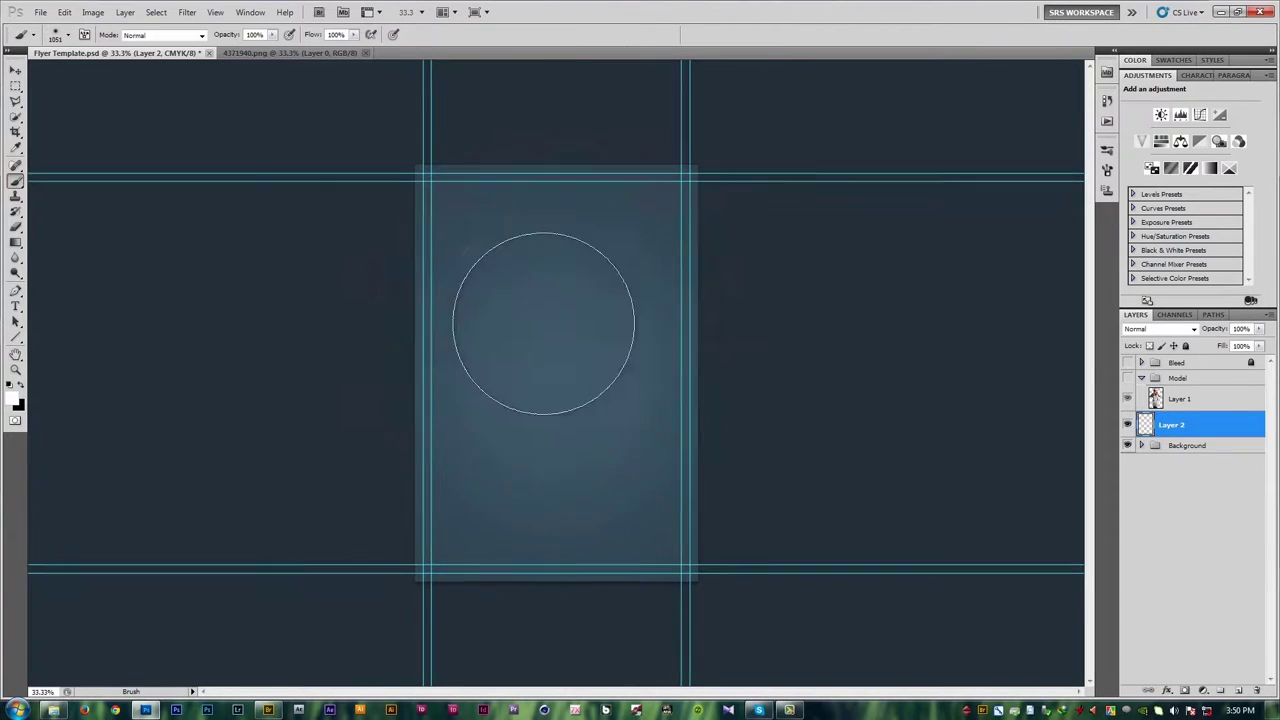
left_click(513, 309)
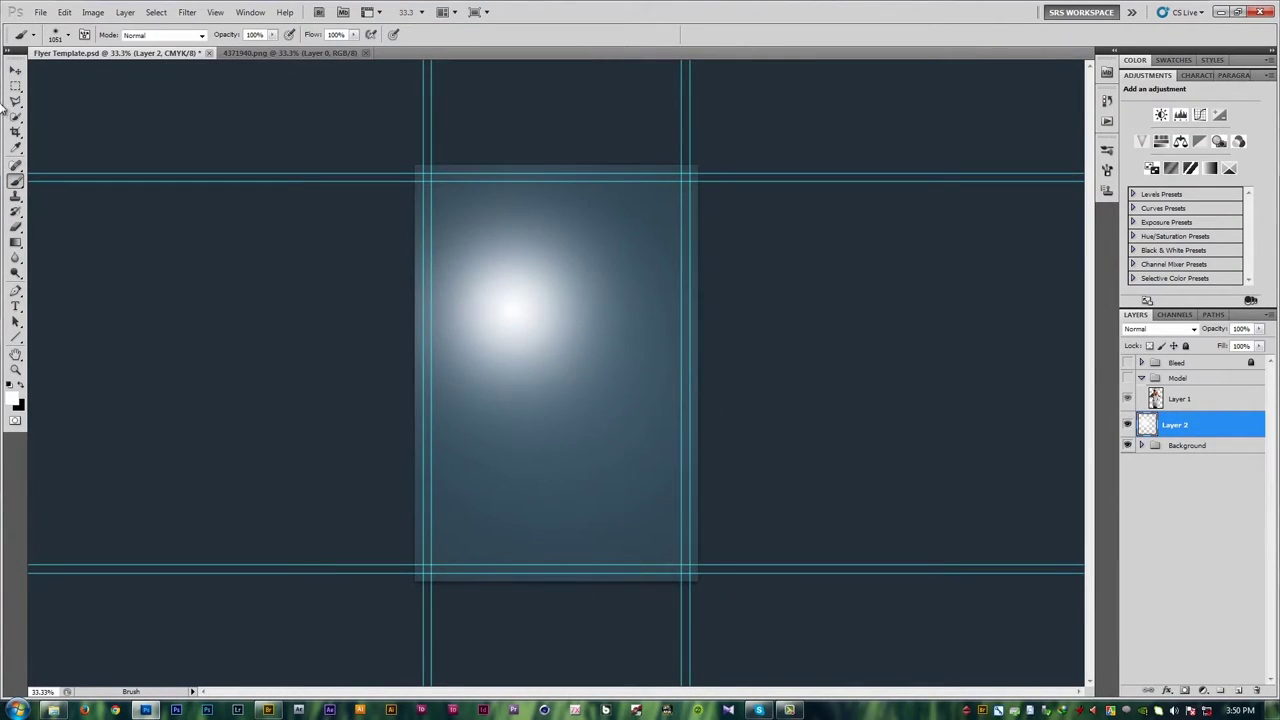
- Distort the white glow with Free Transform, pulling all four corners outward
left_click(14, 70)
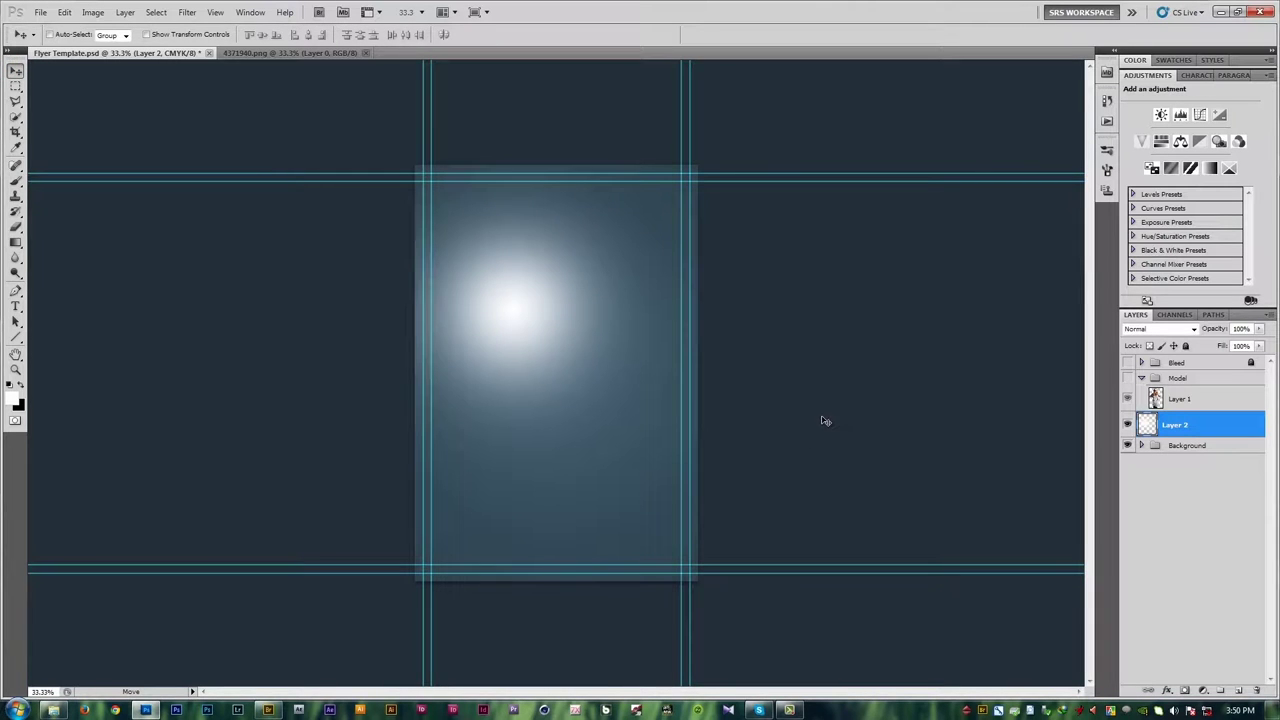
key("ctrl+t")
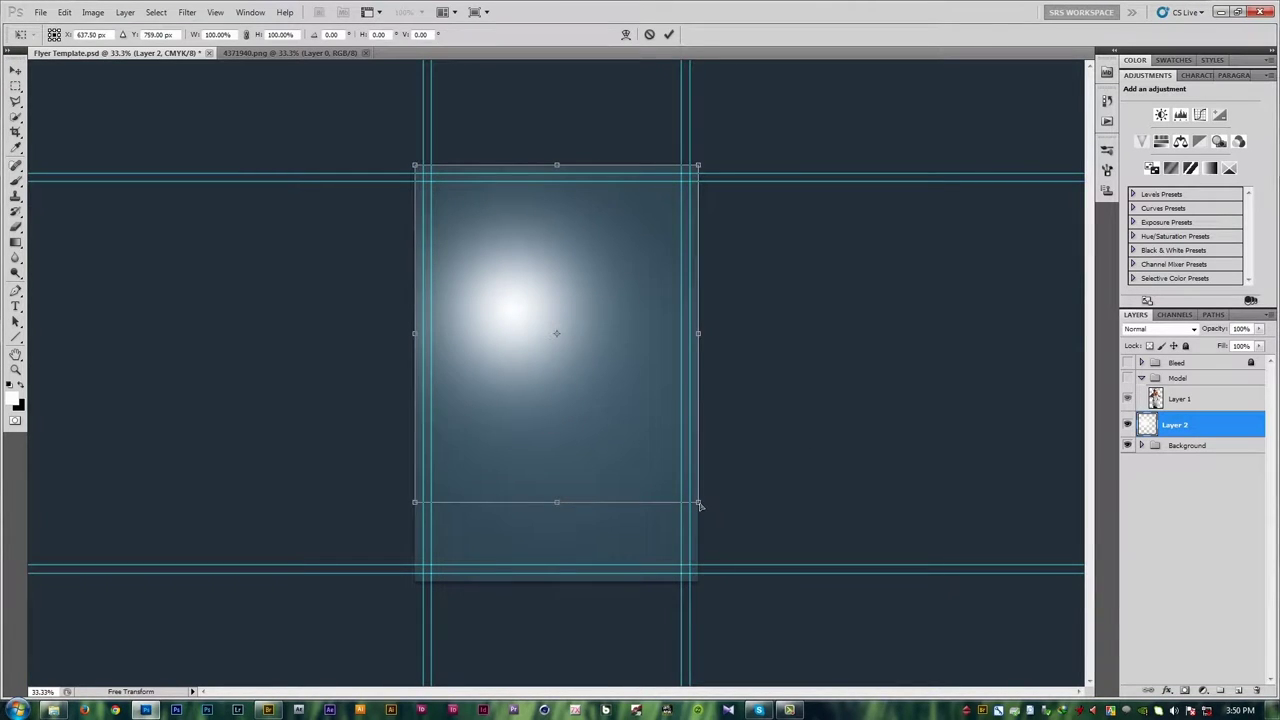
left_click_drag(699, 505, 816, 595)
left_click_drag(416, 505, 406, 535)
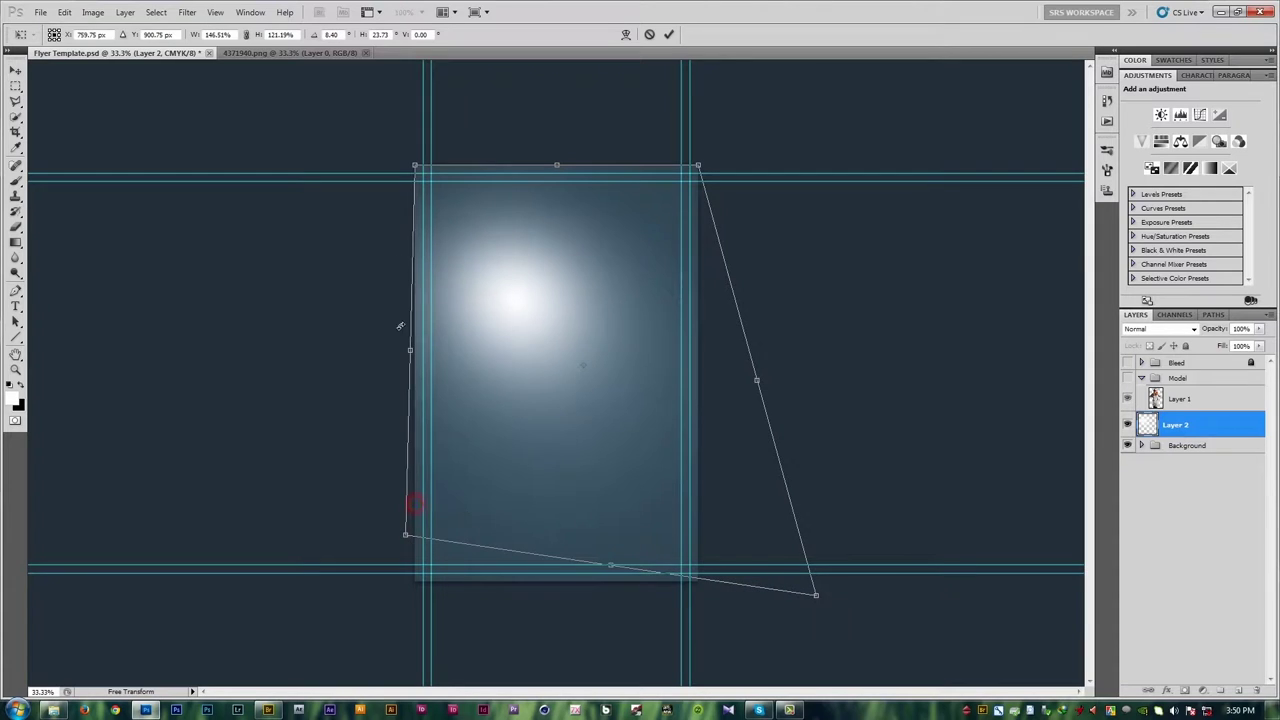
left_click_drag(417, 167, 381, 147)
left_click_drag(697, 166, 736, 146)
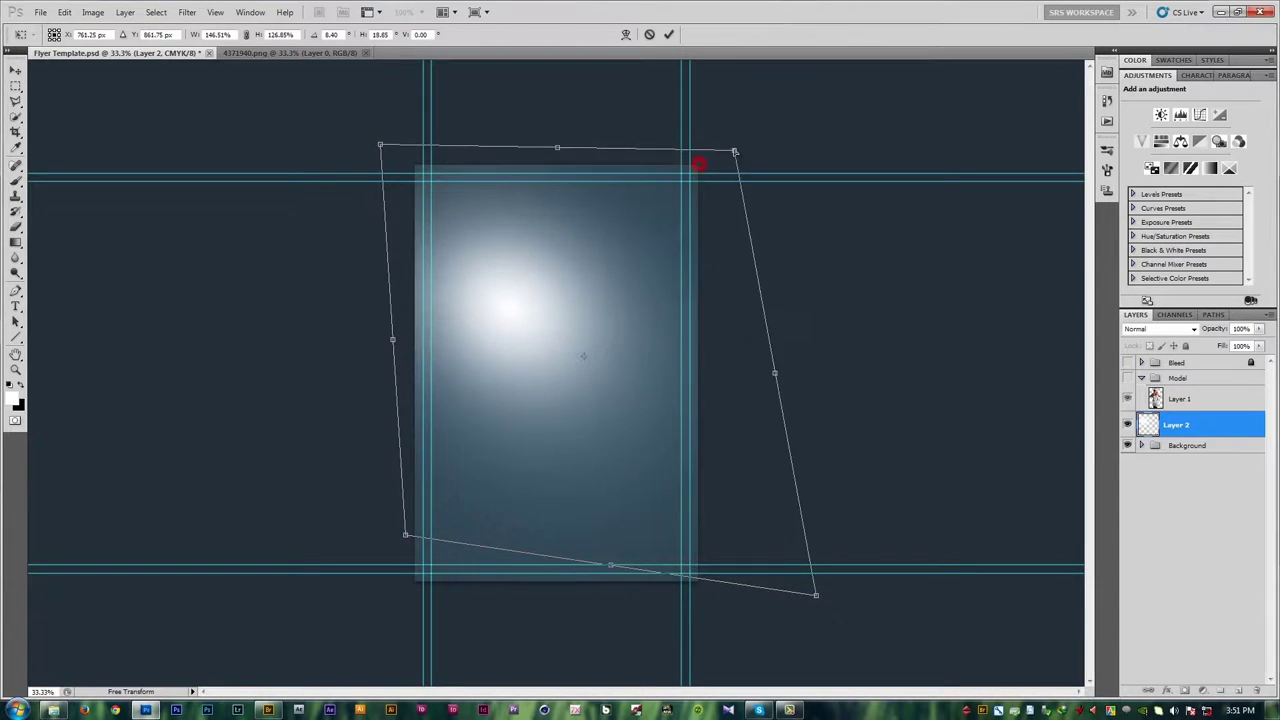
double_click(565, 292)
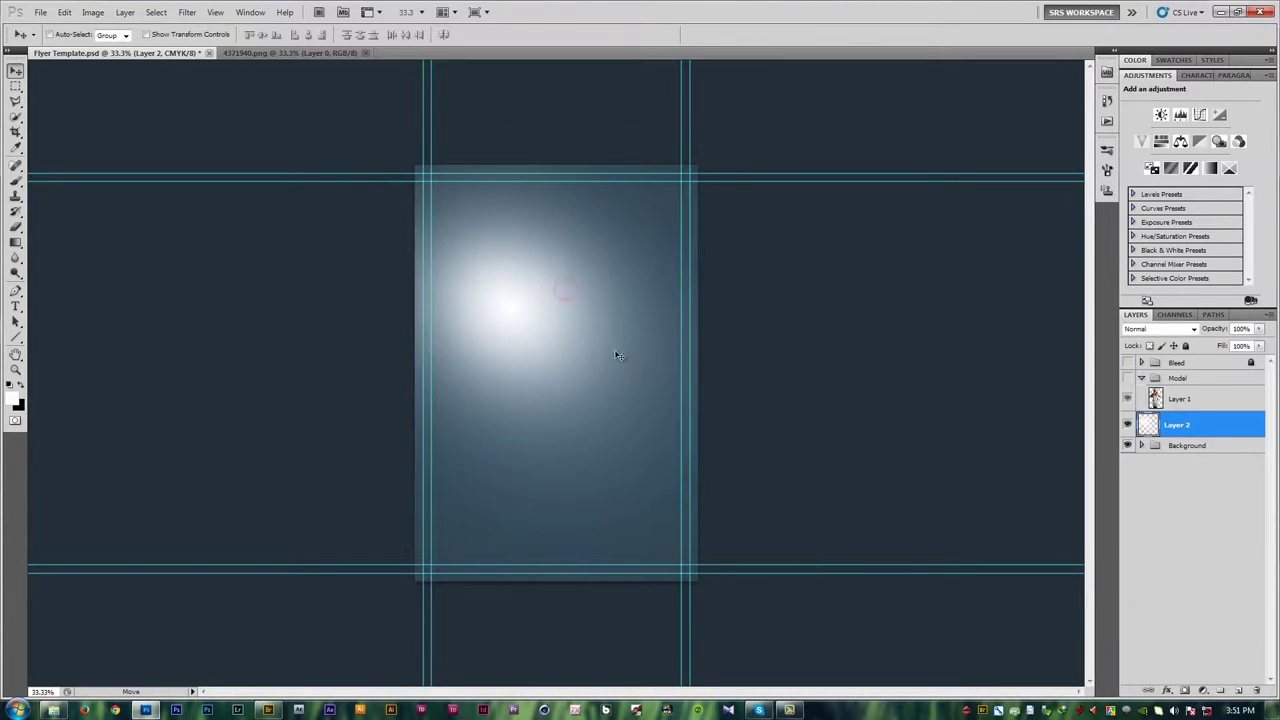
- Show the model photo, move it left, scale it down proportionally and raise it slightly
left_click(1128, 398)
left_click(1128, 378)
left_click(1195, 397)
left_click_drag(617, 358, 512, 331)
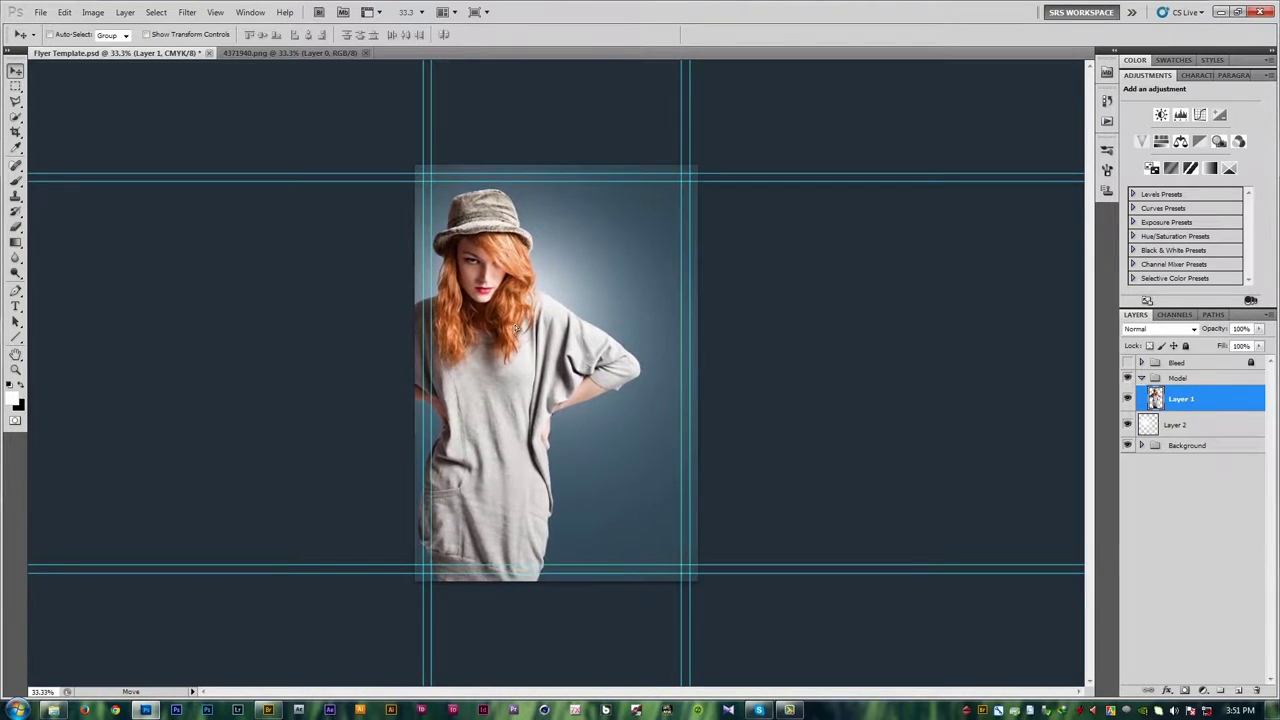
key("ctrl+t")
left_click(638, 186)
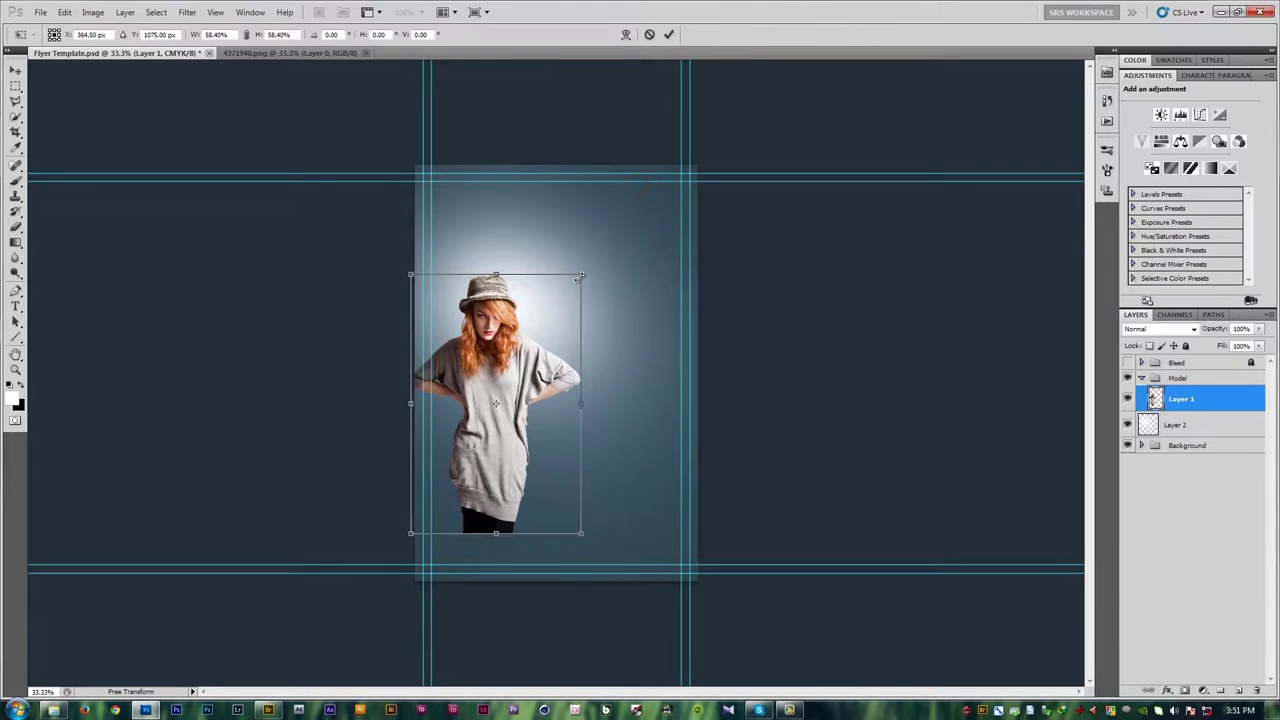
left_click_drag(611, 222, 579, 275)
left_click_drag(500, 342, 500, 292)
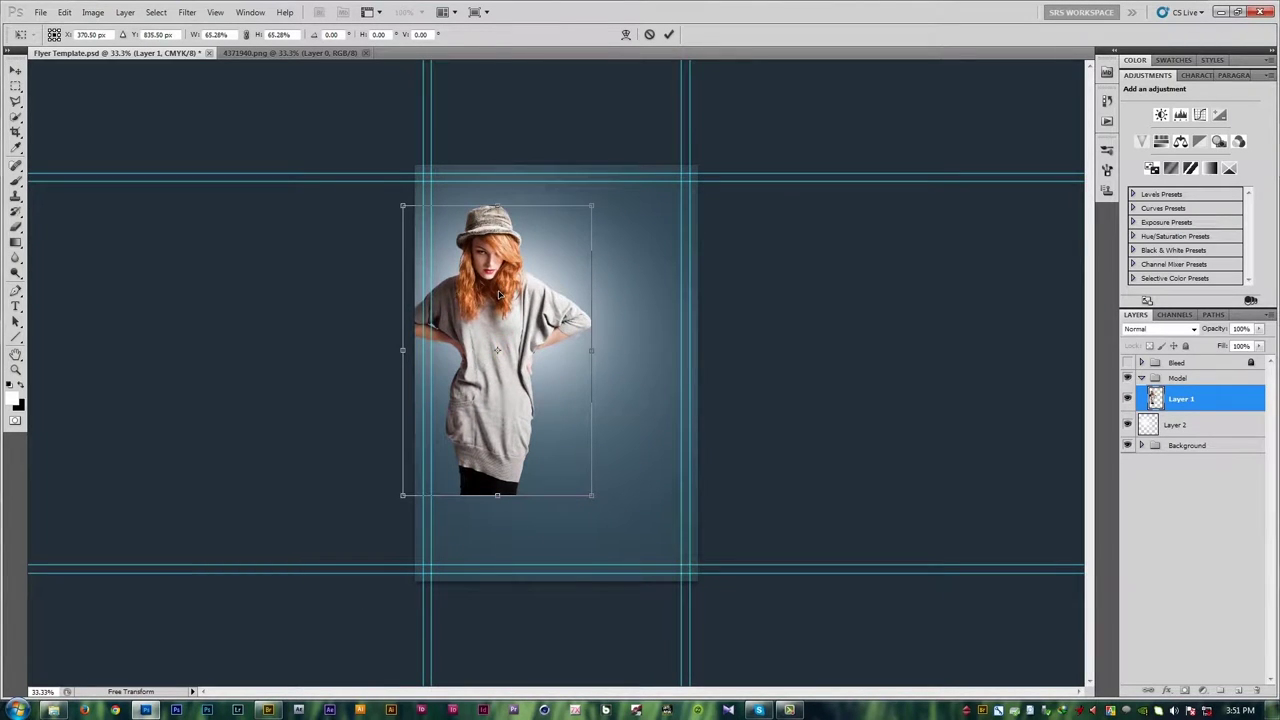
key("Return")
- Set the view to 50% zoom and collapse the Model group
left_click(504, 323)
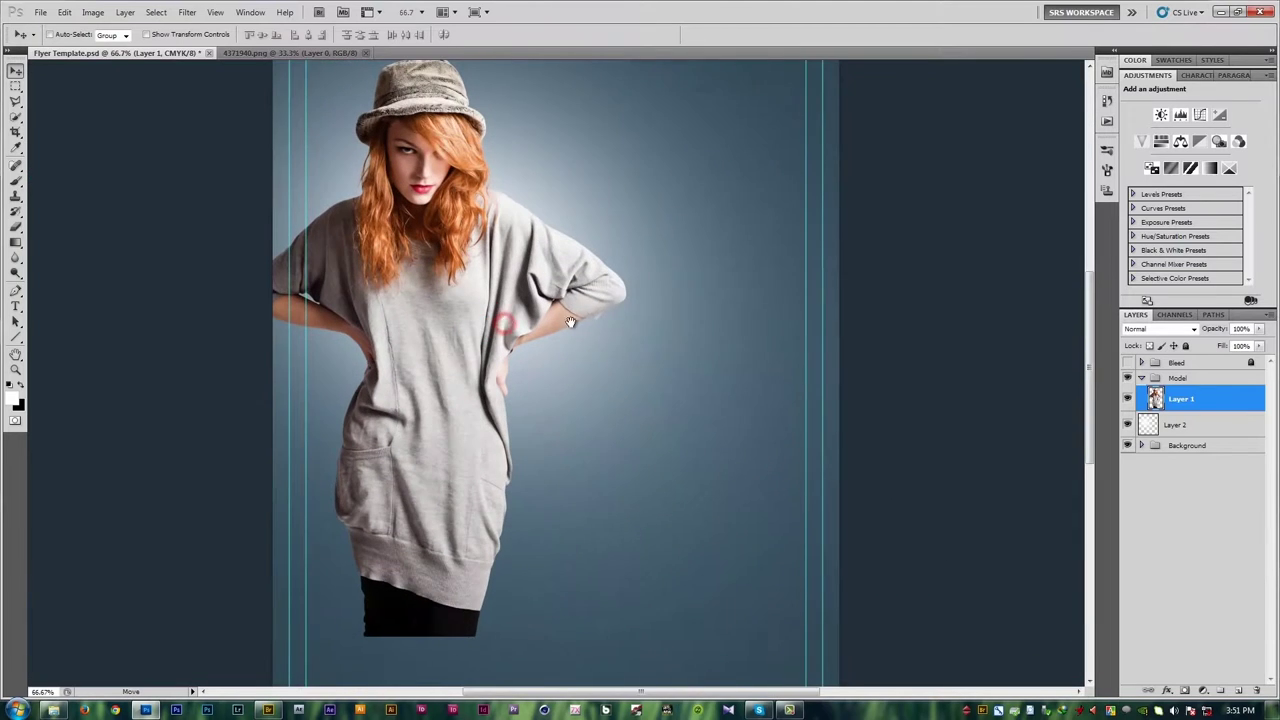
left_click_drag(571, 320, 569, 366)
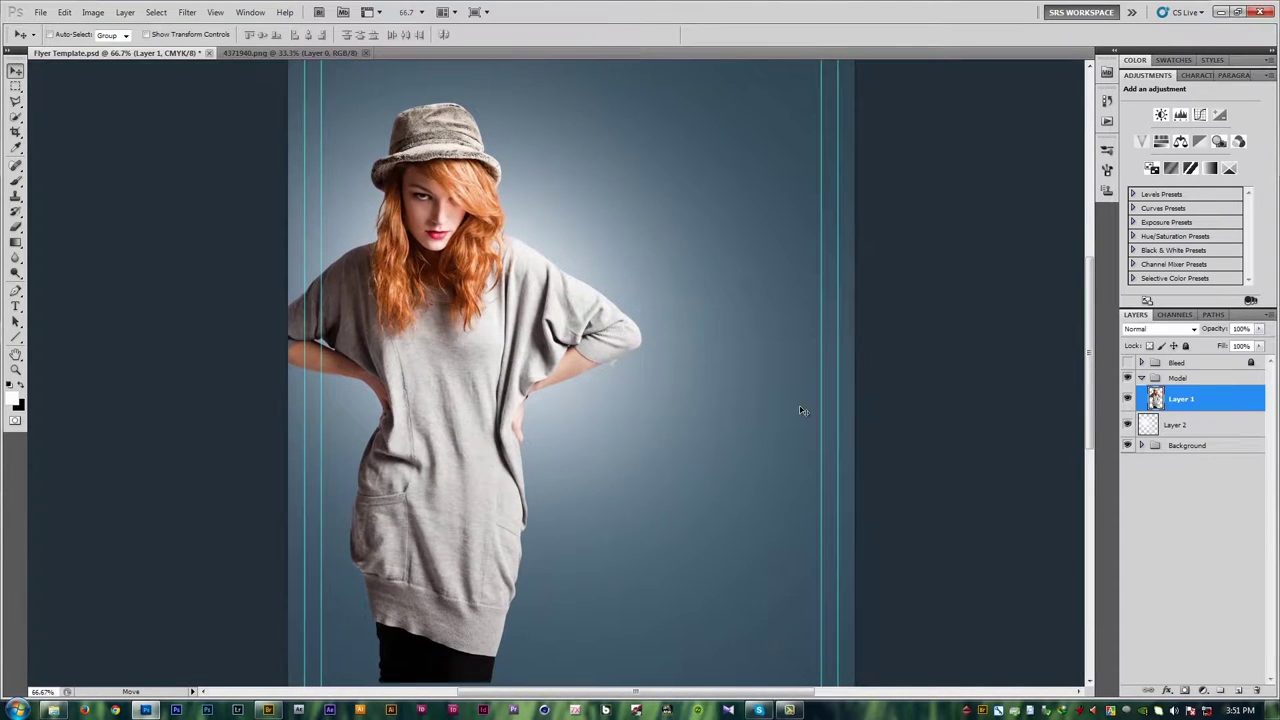
key("ctrl+minus")
key("ctrl+plus")
key("ctrl+minus")
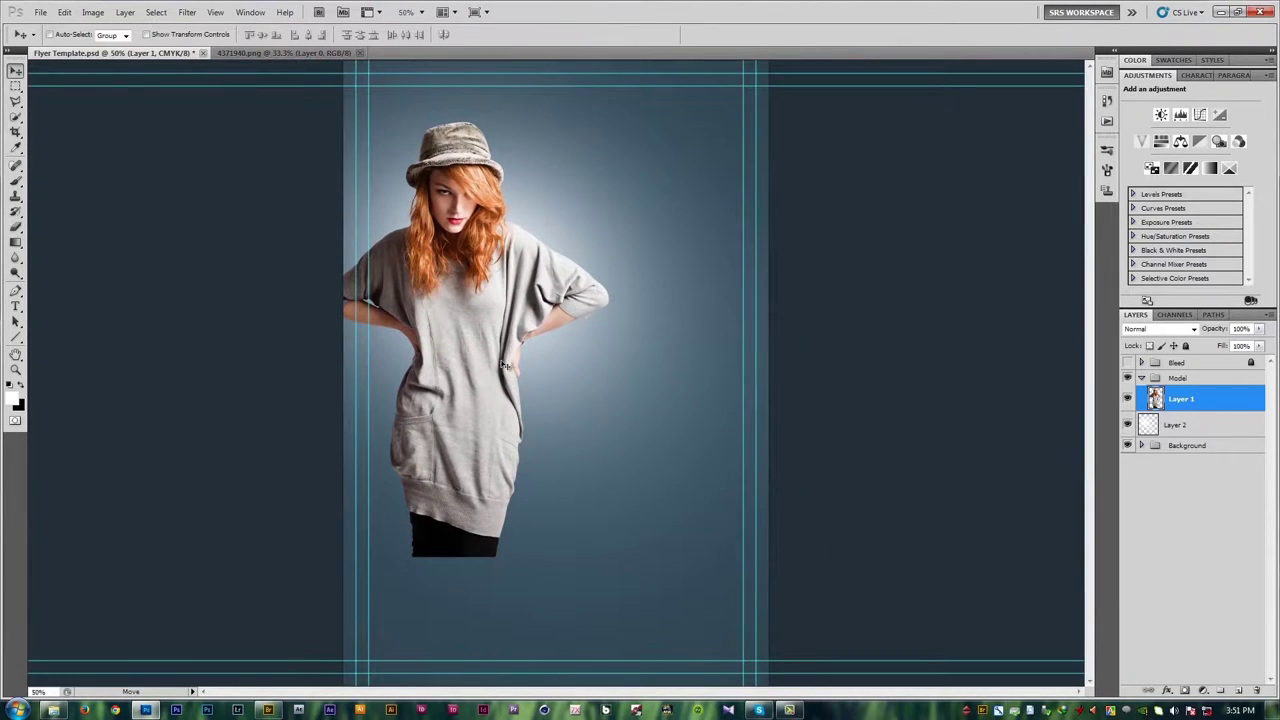
left_click(1184, 380)
left_click(1141, 379)
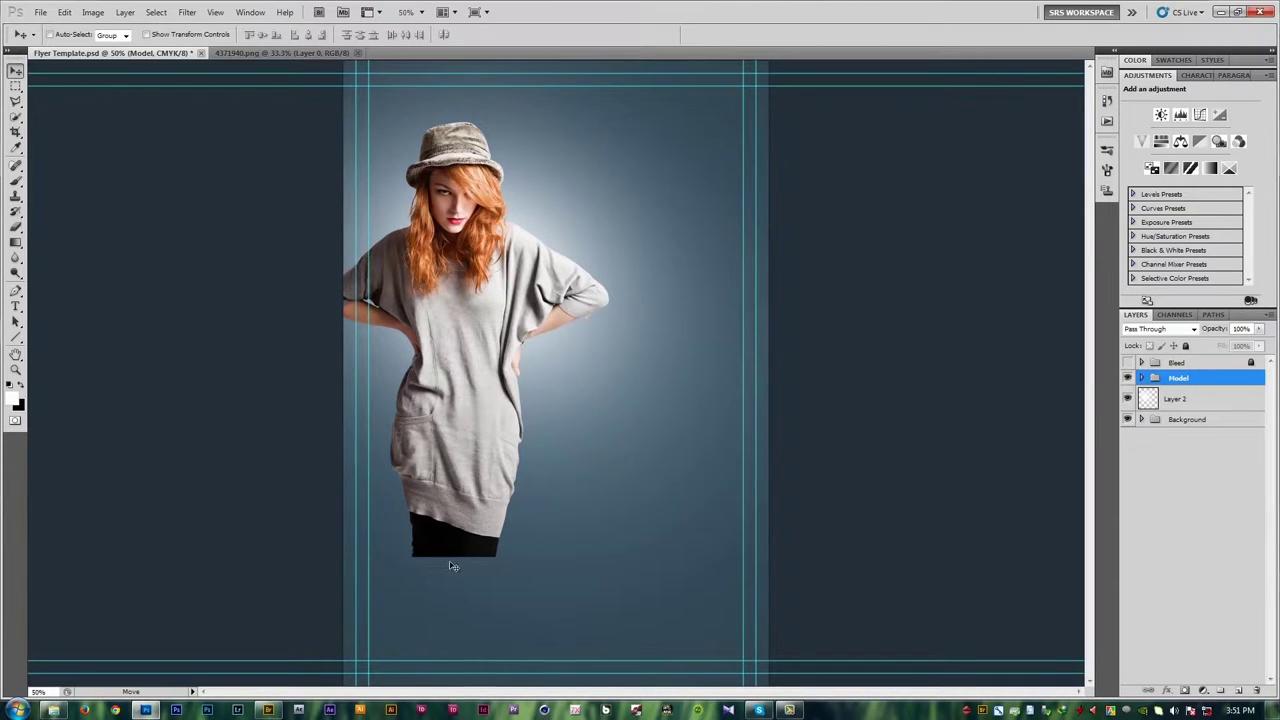
- Add a layer mask to the Model group and make it the editing target
left_click(1185, 691)
left_click(1141, 383)
left_click(1180, 384)
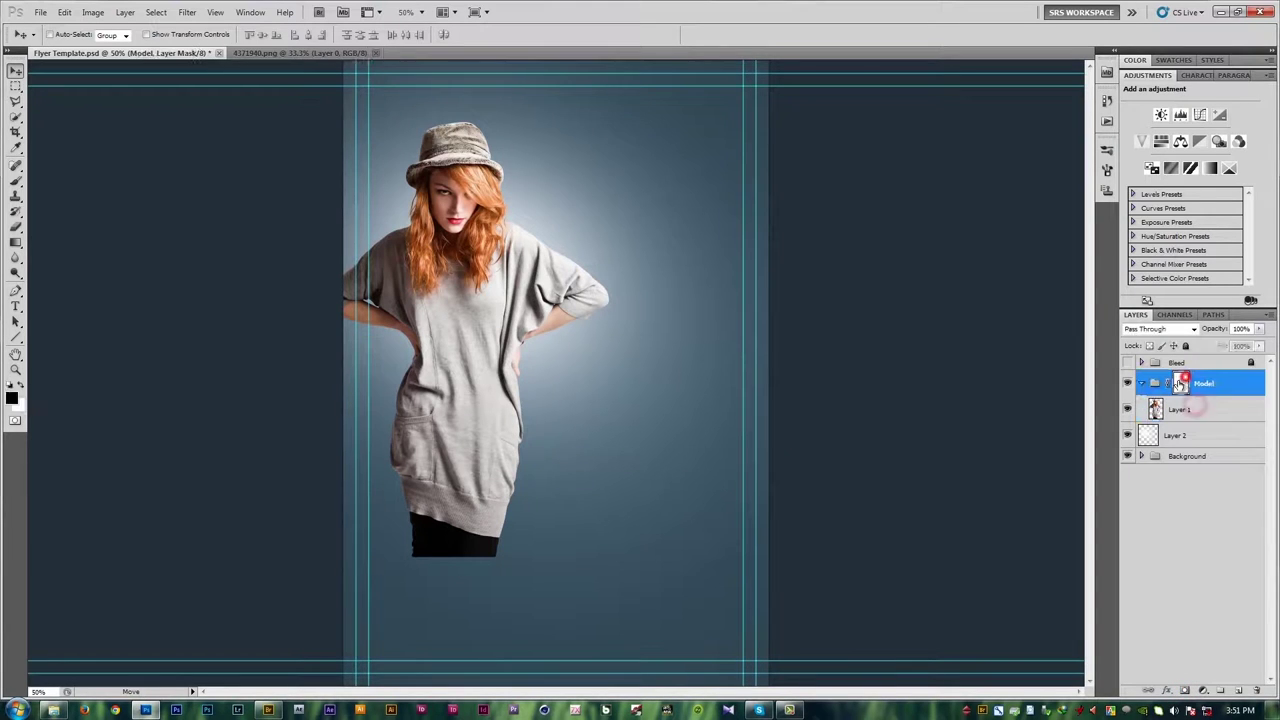
left_click(15, 101)
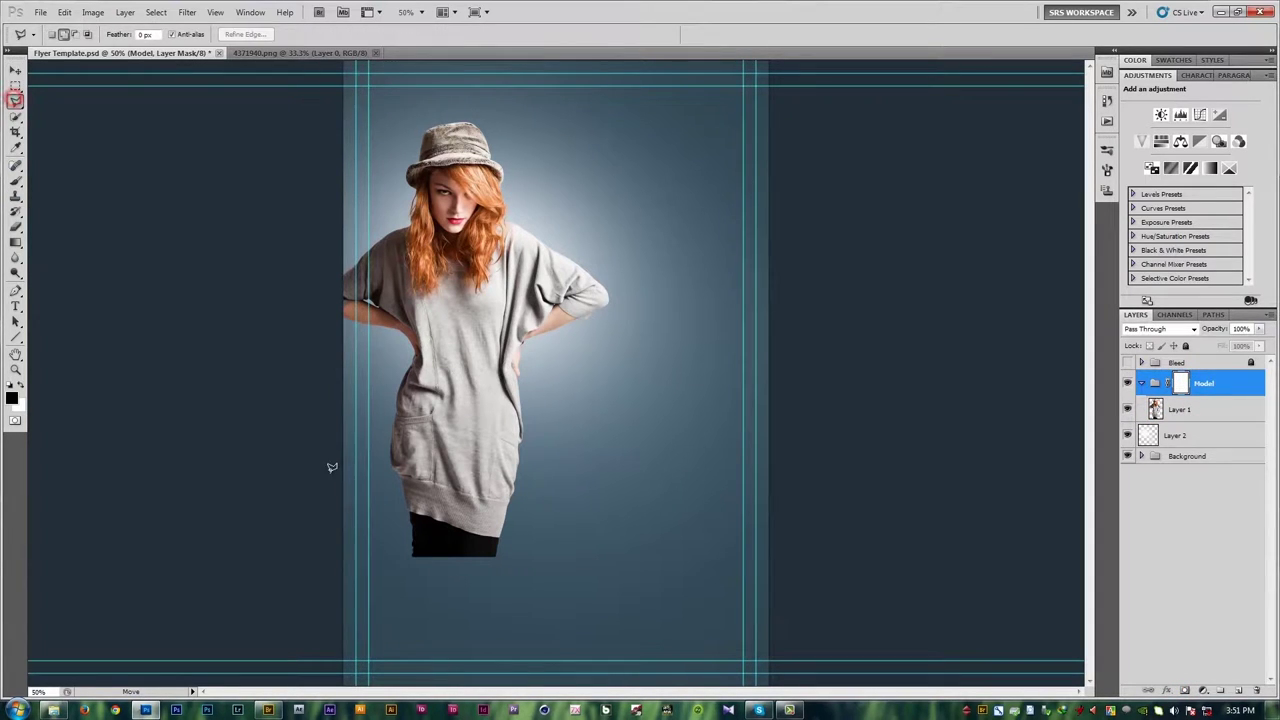
- Fill a diagonal polygonal selection below her waist with black on the mask
left_click(665, 281)
key("ctrl+minus")
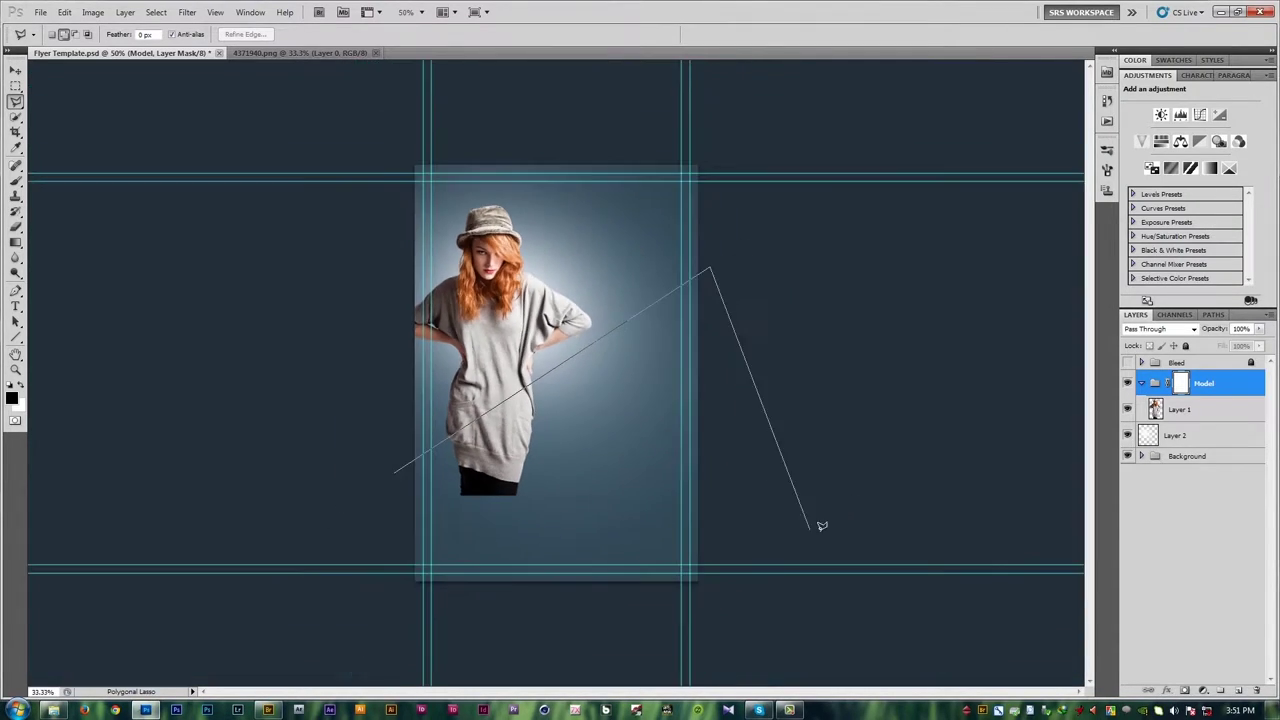
left_click(722, 605)
double_click(371, 590)
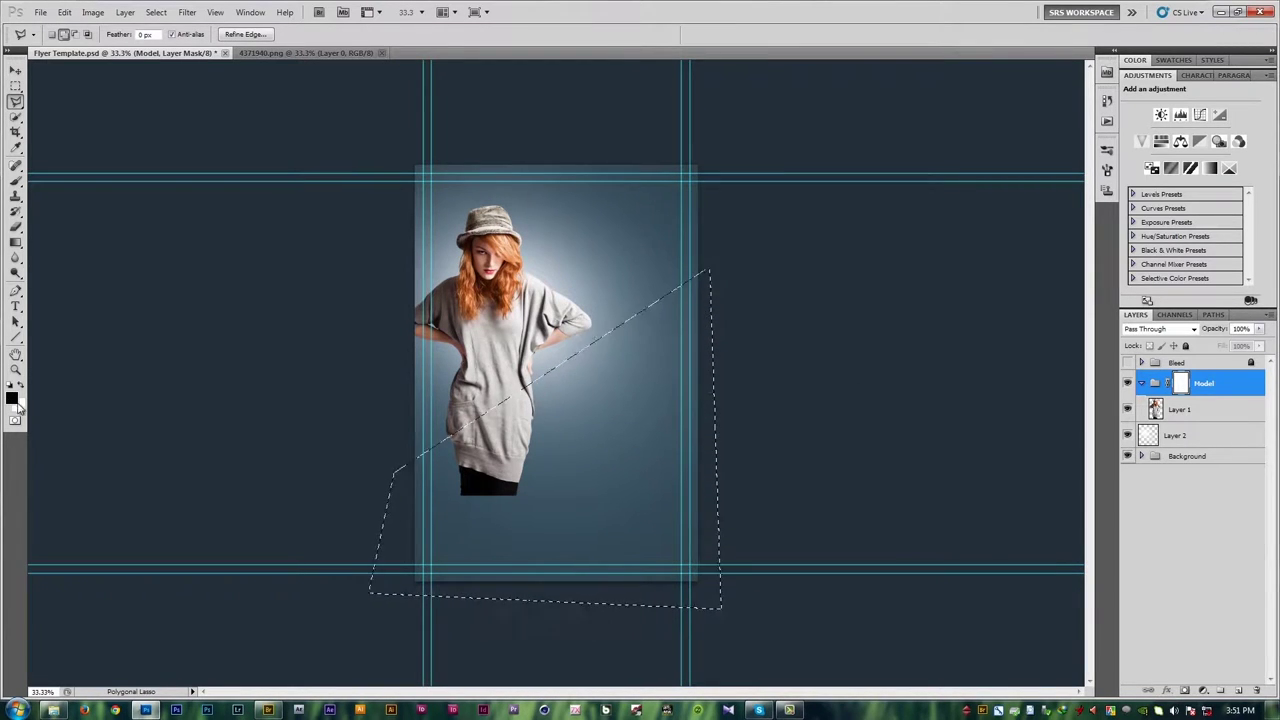
key("alt+BackSpace")
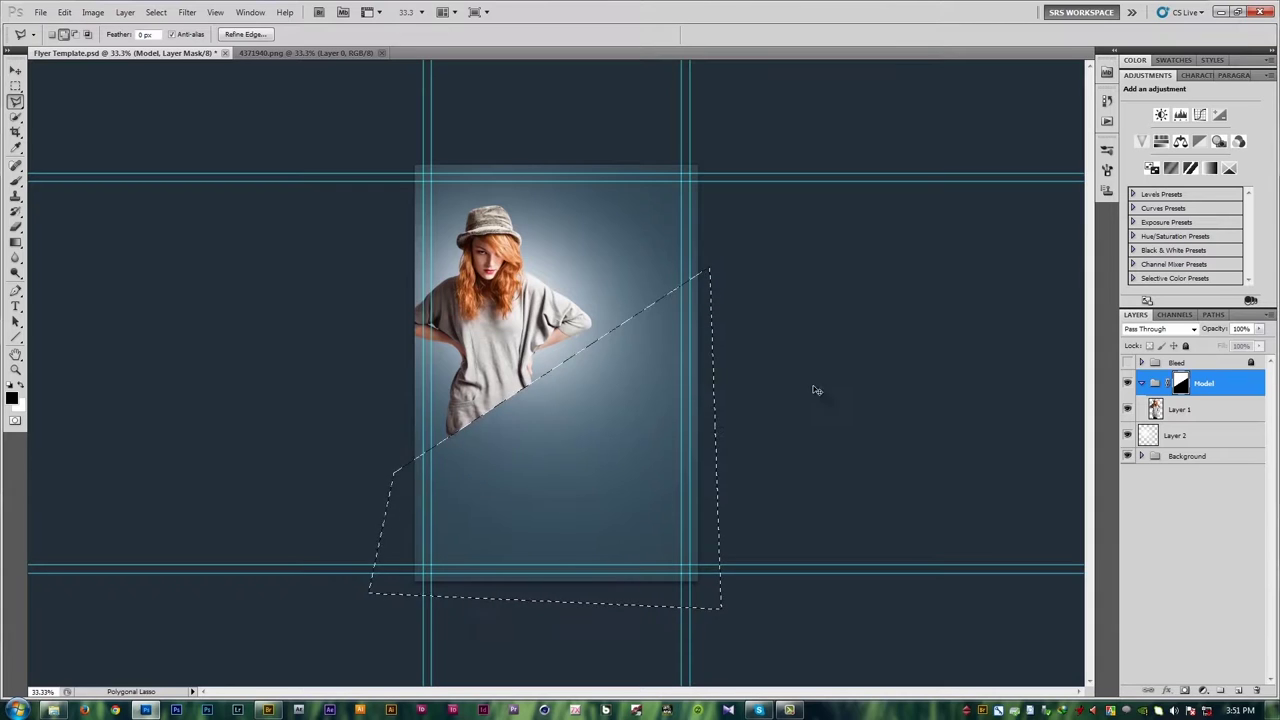
key("ctrl+d")
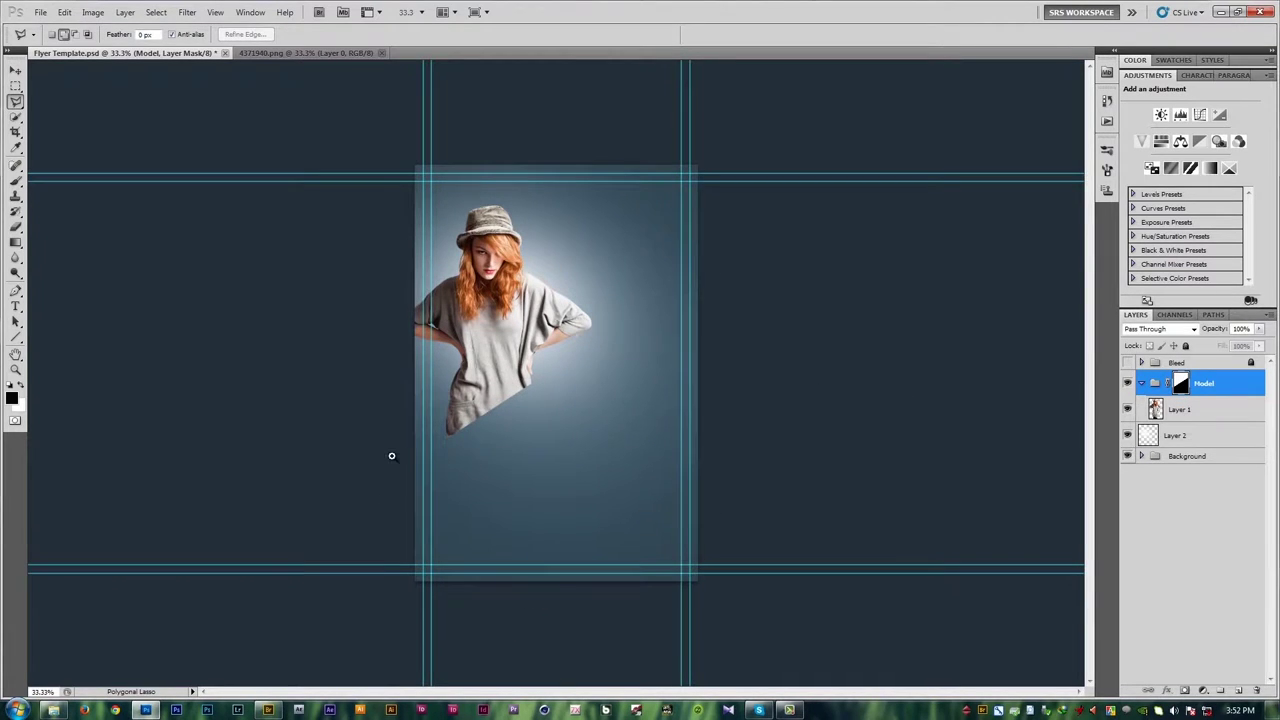
key("ctrl+plus")
- Add a new layer above the Model group and fill a tall thin strip with a white-to-transparent gradient
key("b")
left_click(1240, 691)
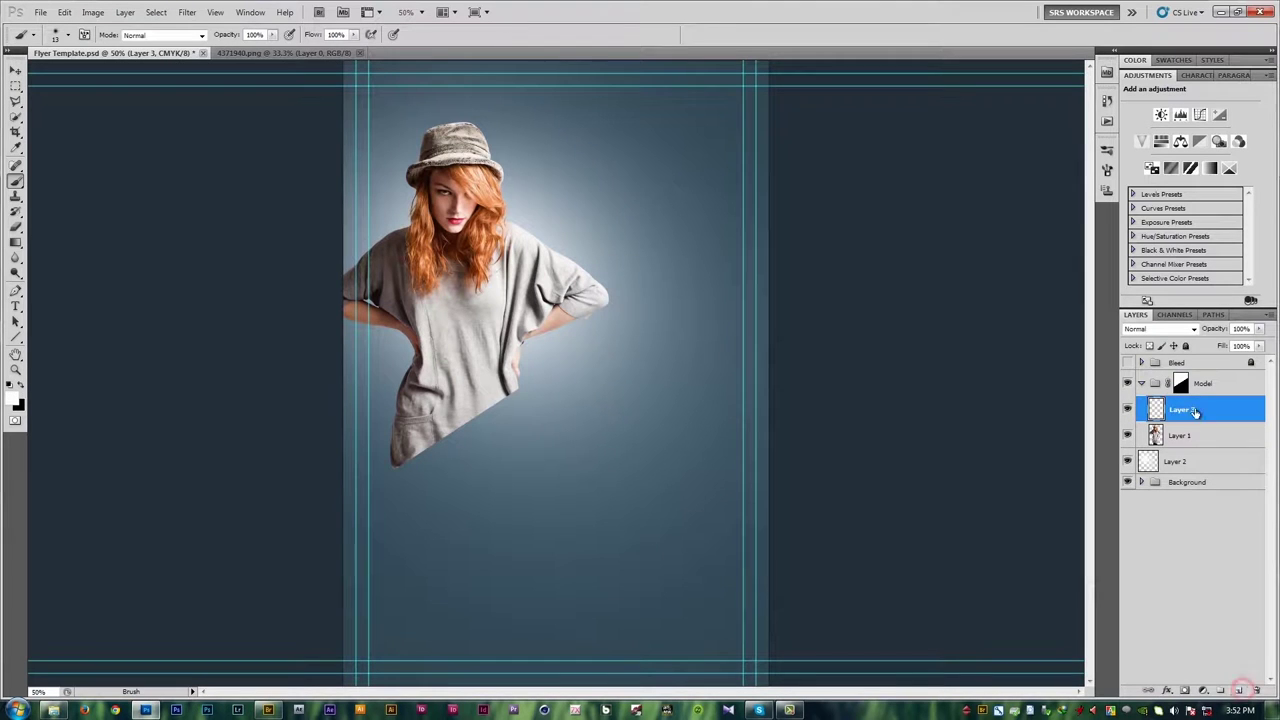
left_click_drag(1205, 410, 1163, 376)
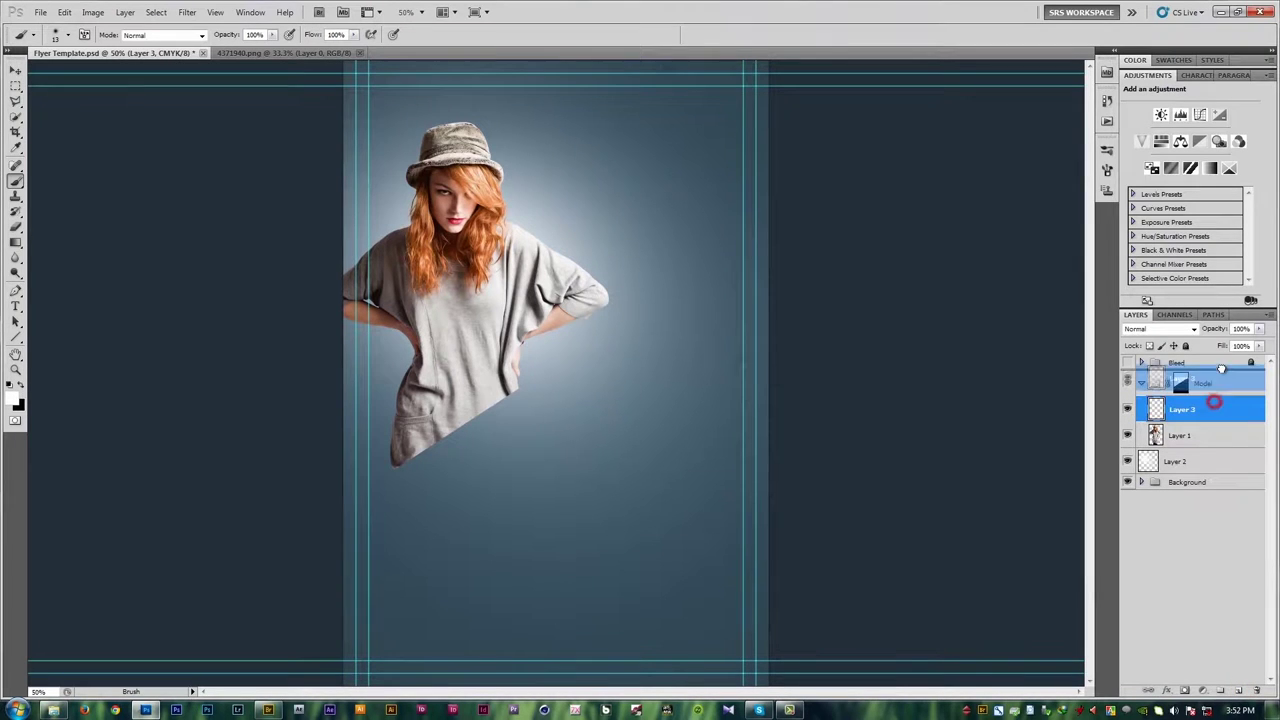
left_click(15, 86)
left_click_drag(523, 197, 530, 595)
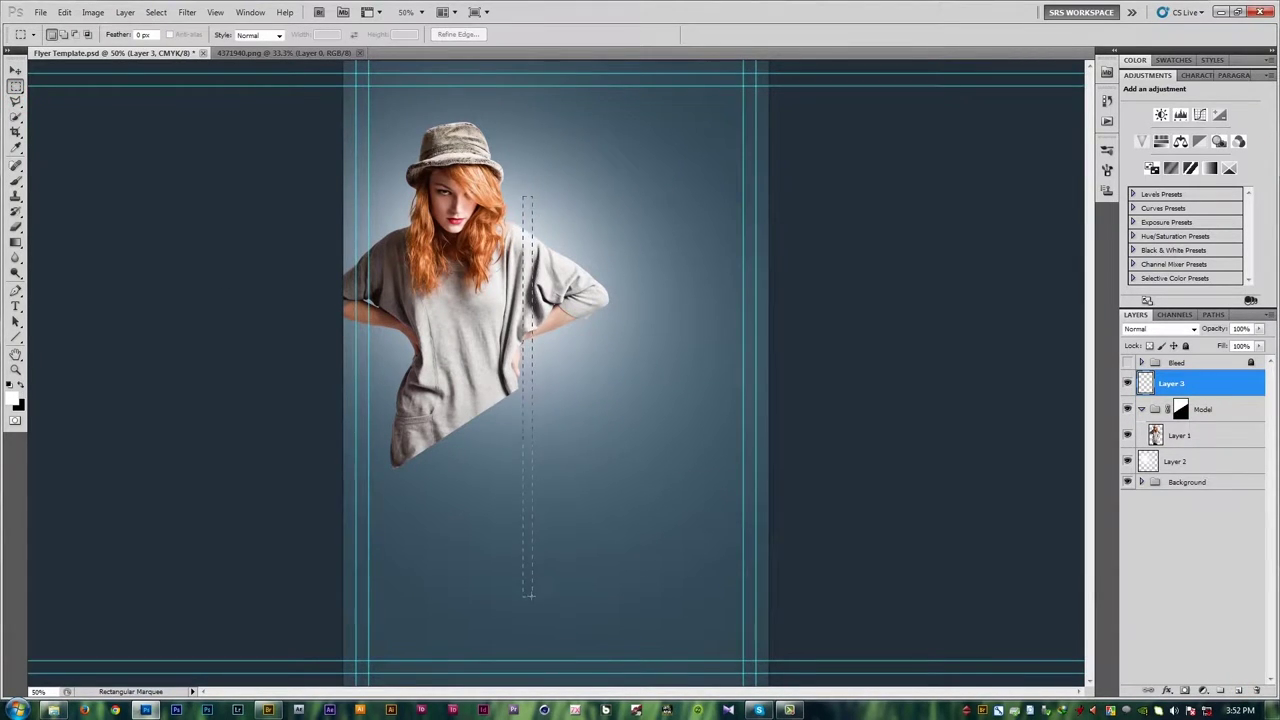
left_click(15, 241)
left_click_drag(528, 590, 528, 186)
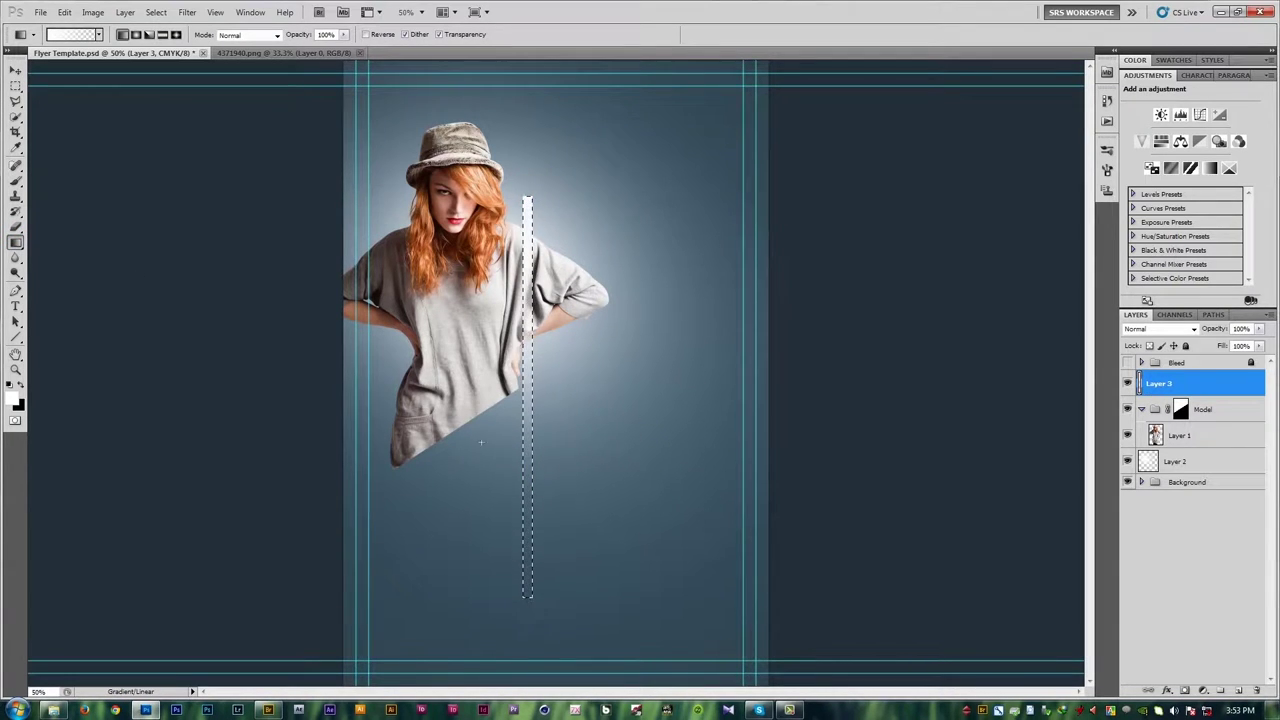
key("ctrl+d")
- Duplicate the light bar slightly to the right and shorten the copy
left_click(16, 71)
left_click_drag(538, 287, 551, 285)
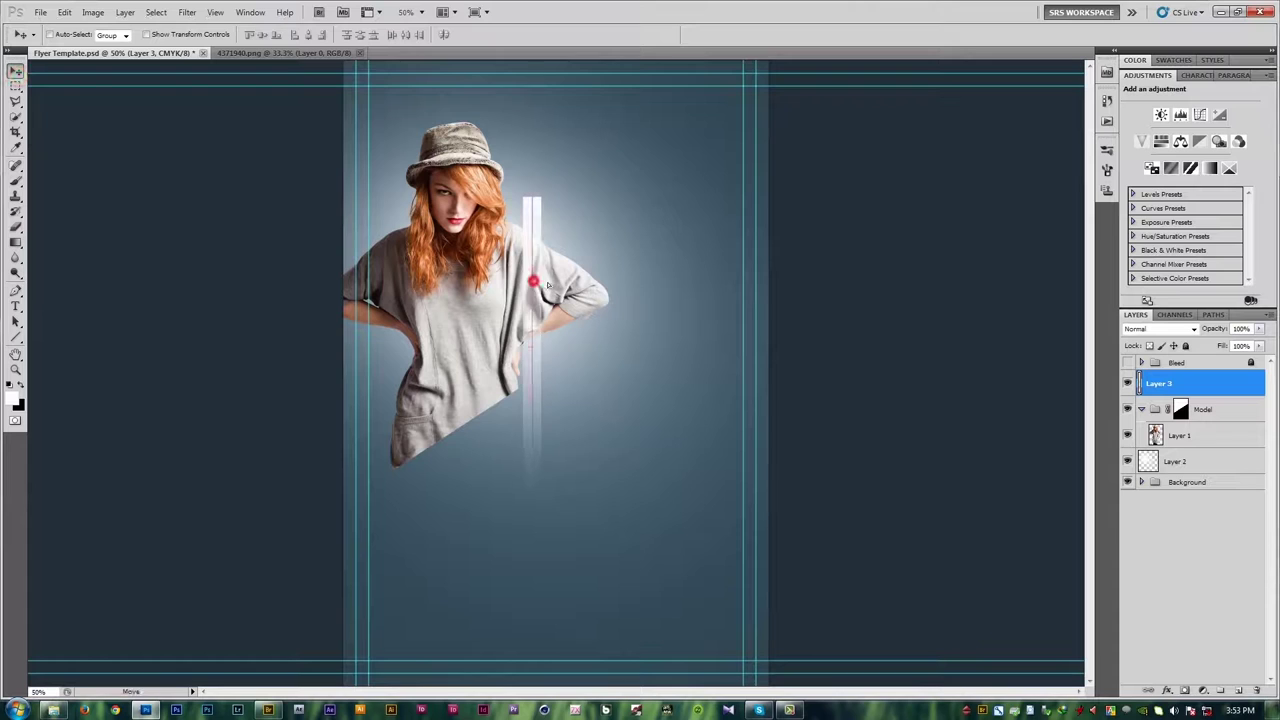
key("ctrl+t")
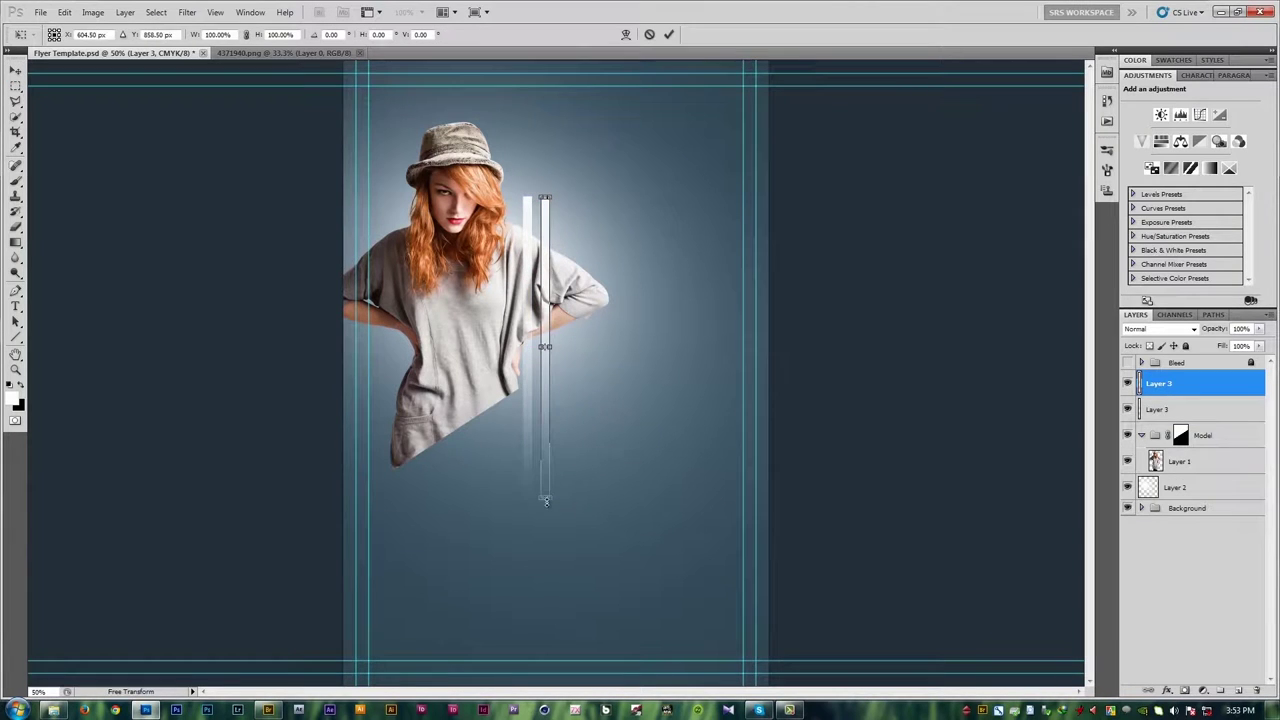
mouse_move(551, 421)
left_mouse_down()
mouse_move(545, 290)
mouse_move(576, 263)
mouse_move(575, 246)
left_mouse_up()
key("Return")
- Stretch the third bar much longer downward and move all three bars right of the model
key("ctrl+t")
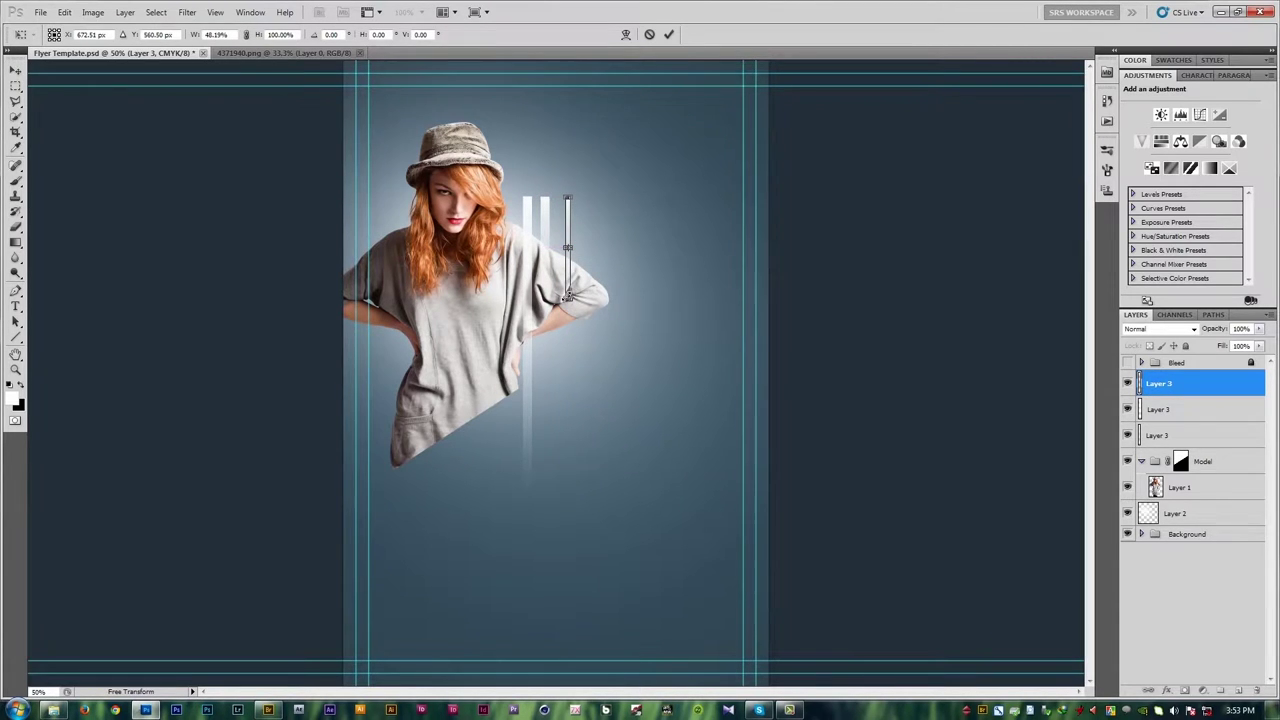
left_click_drag(567, 298, 567, 460)
key("Return")
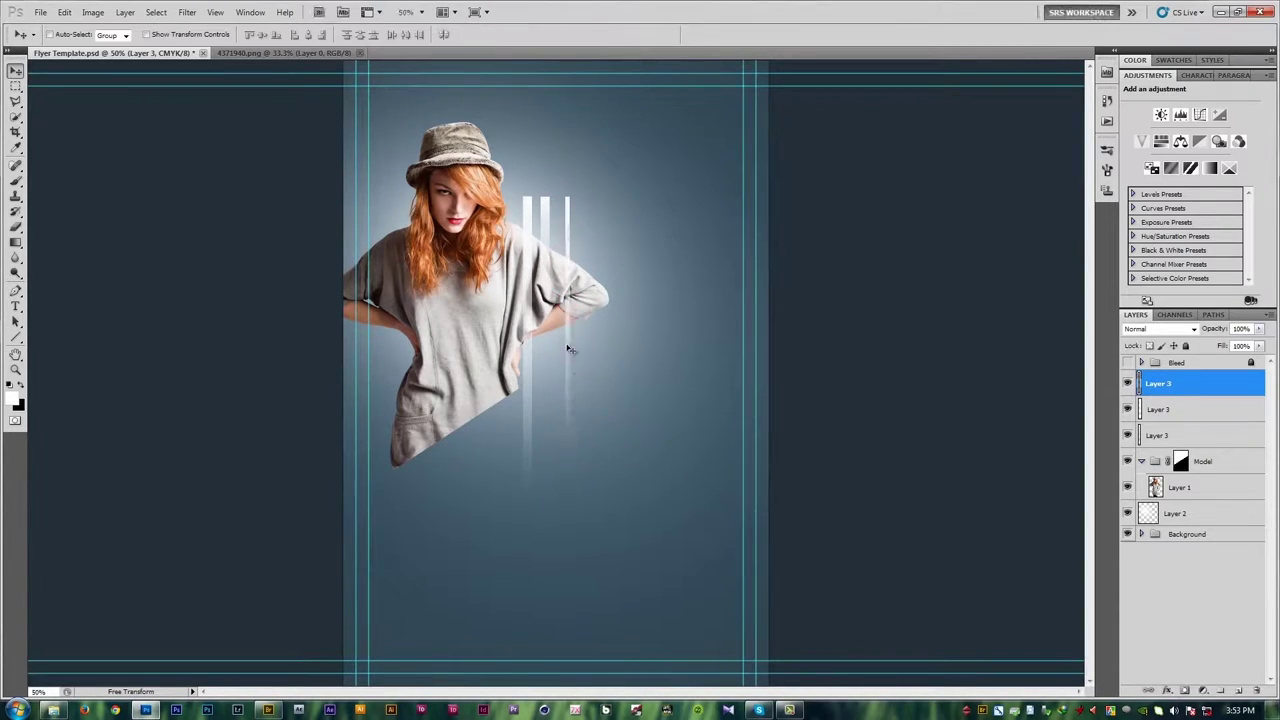
left_click(1179, 436, "shift")
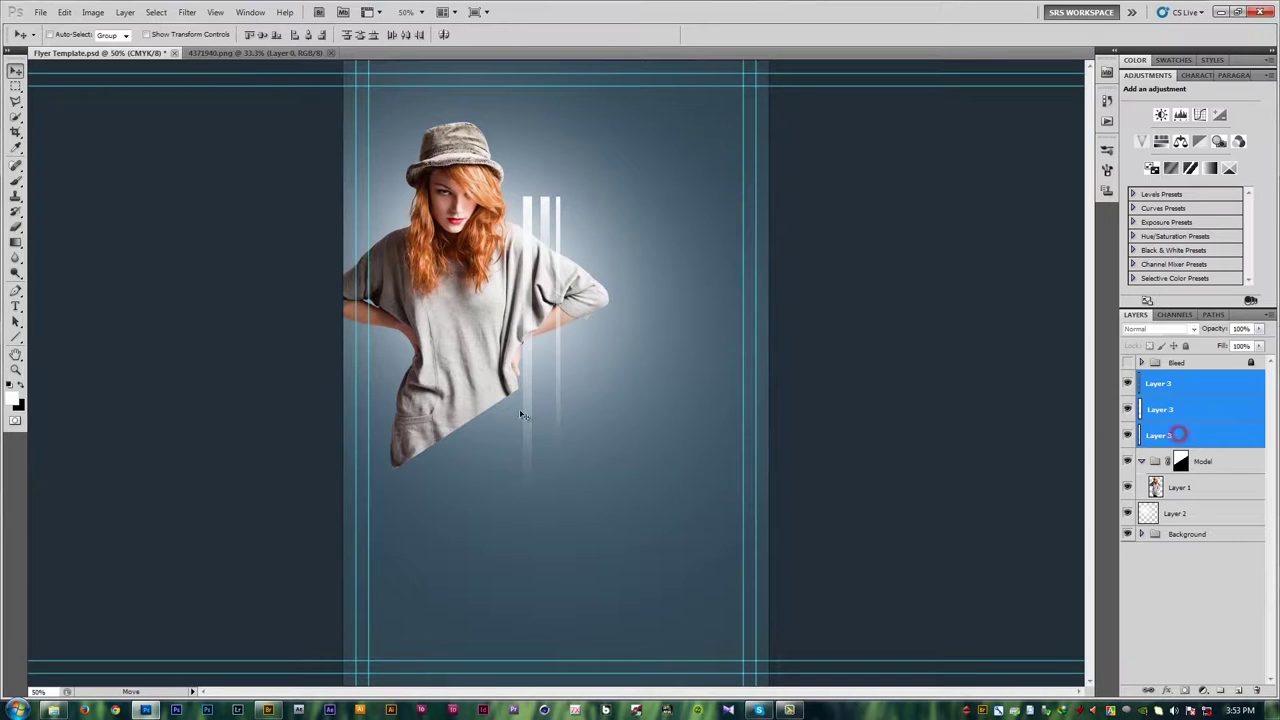
left_click_drag(520, 408, 637, 429)
left_click(1182, 385)
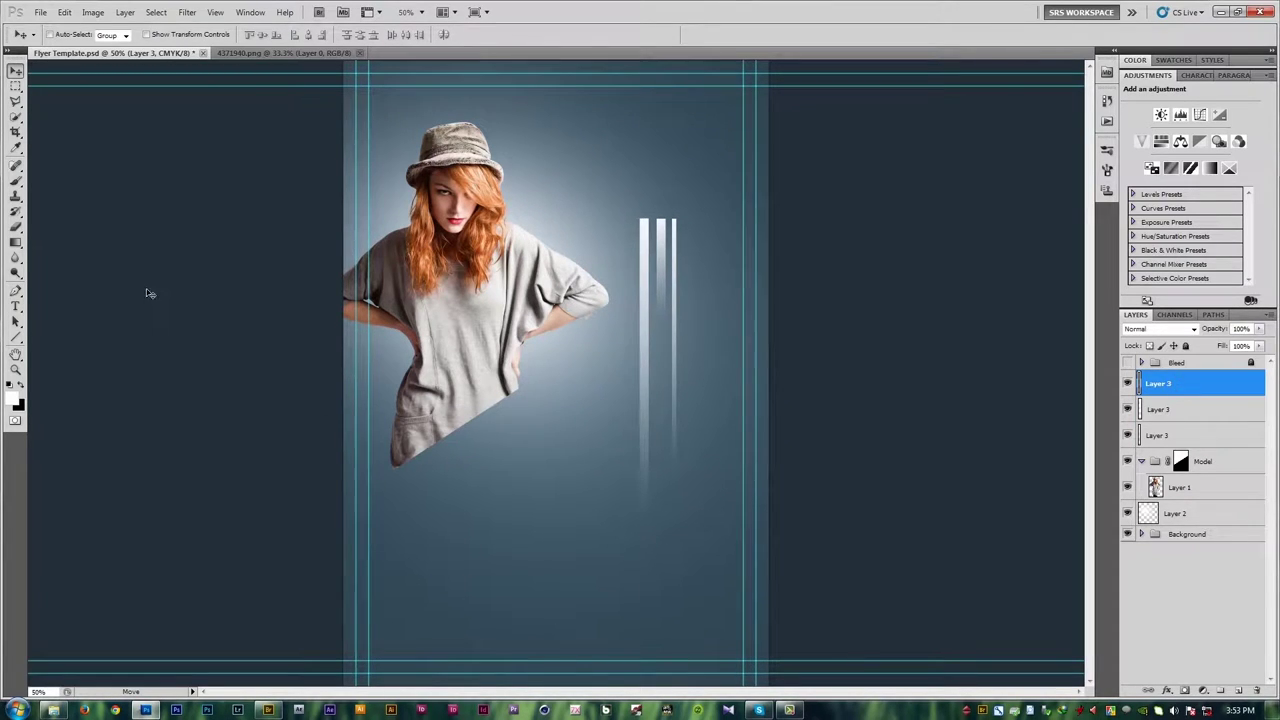
- Fill a thin sliver beside the bars with a fading white gradient
left_click(15, 103)
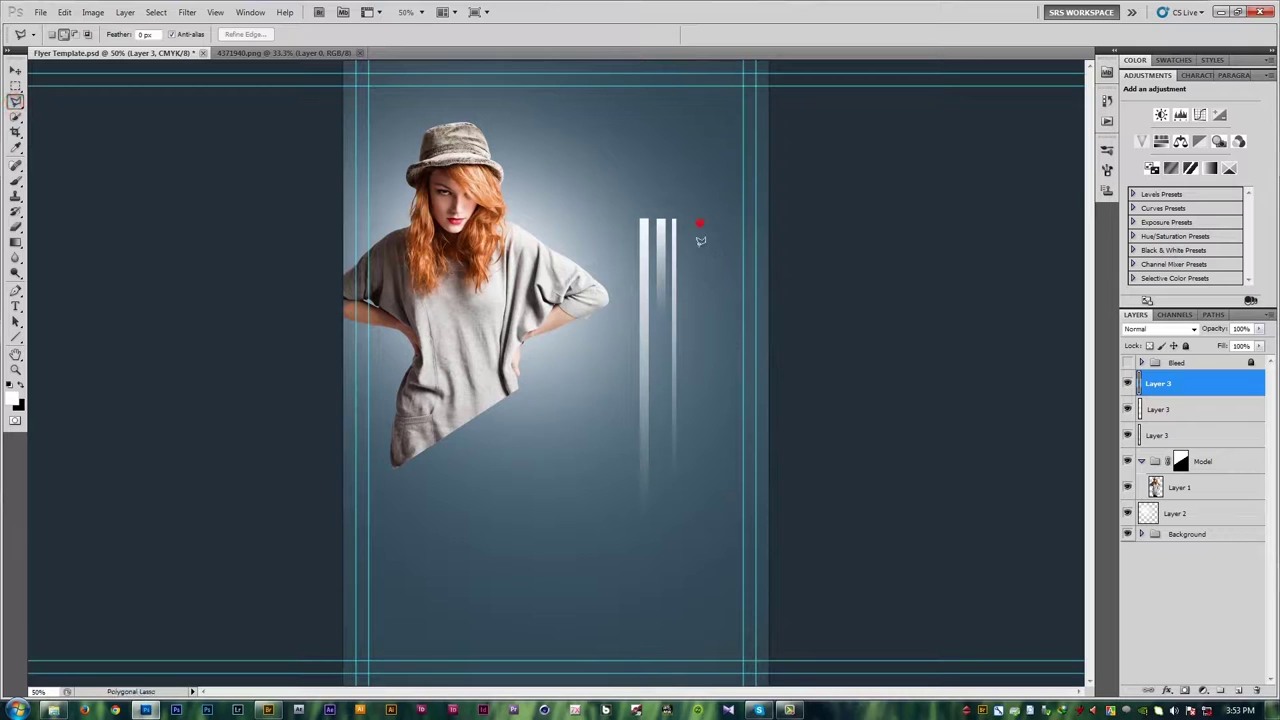
left_click(697, 222)
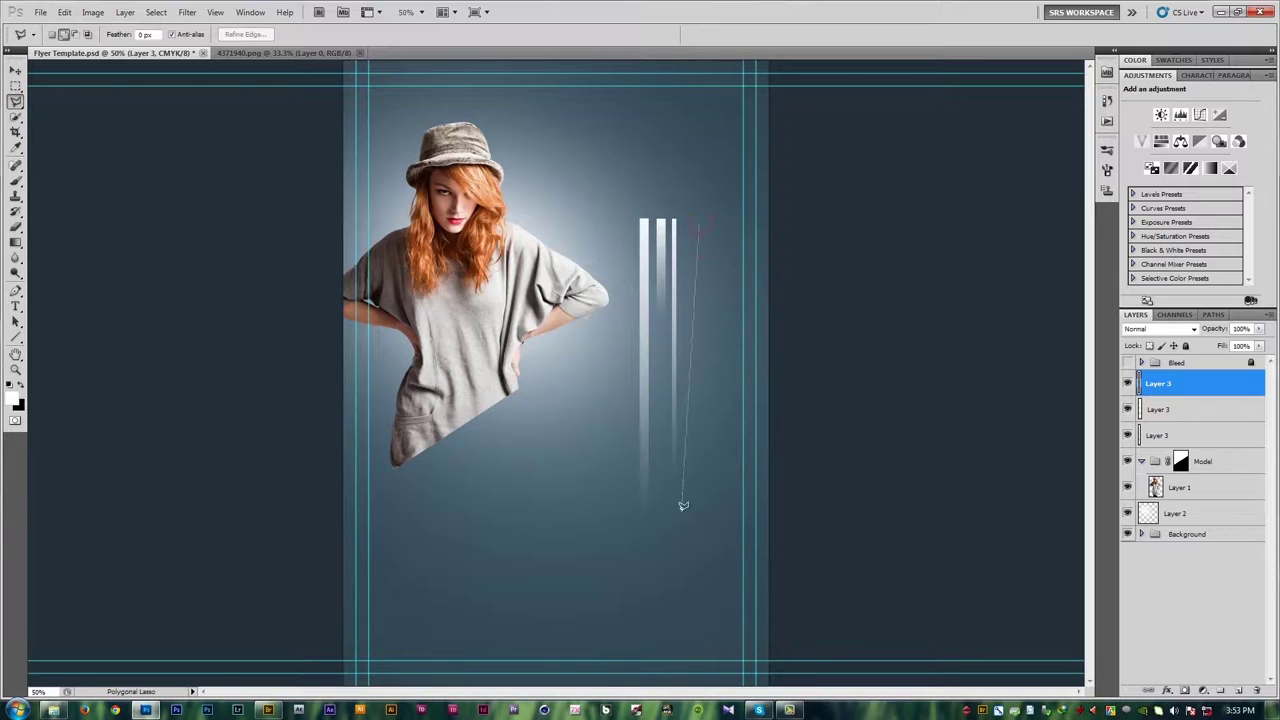
left_click(701, 220)
key("g")
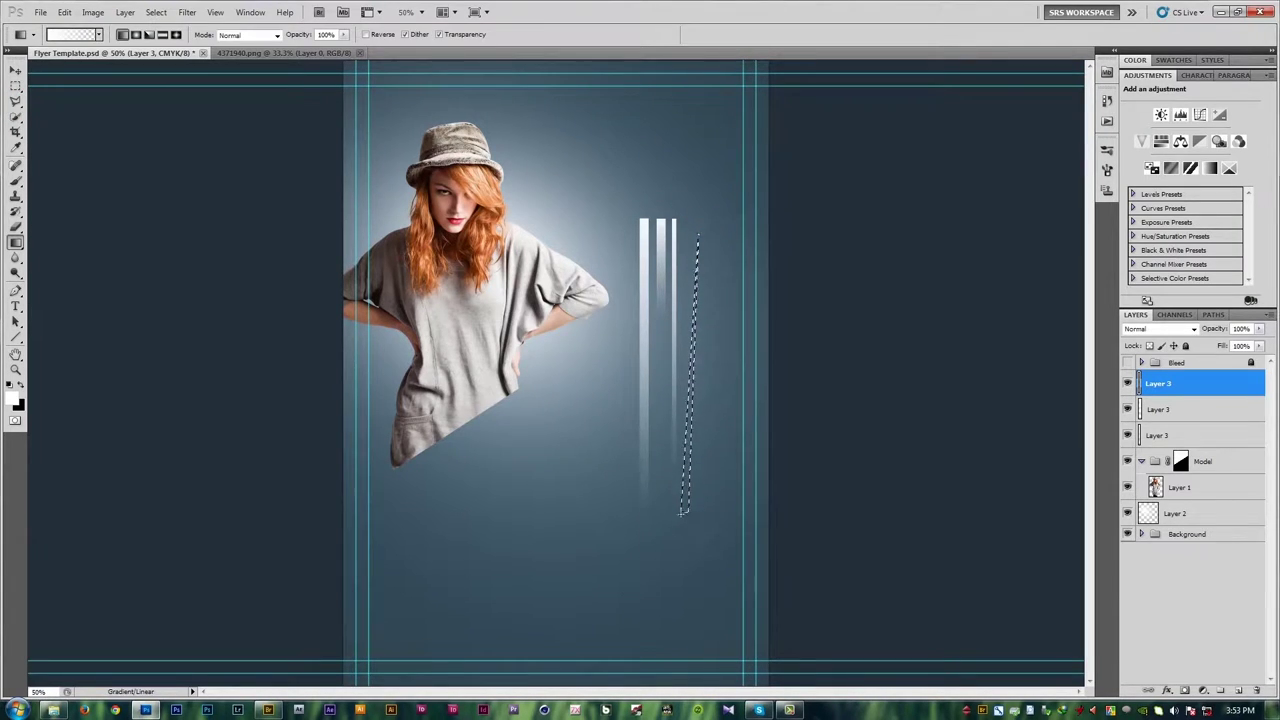
left_click_drag(683, 512, 701, 256)
key("ctrl+d")
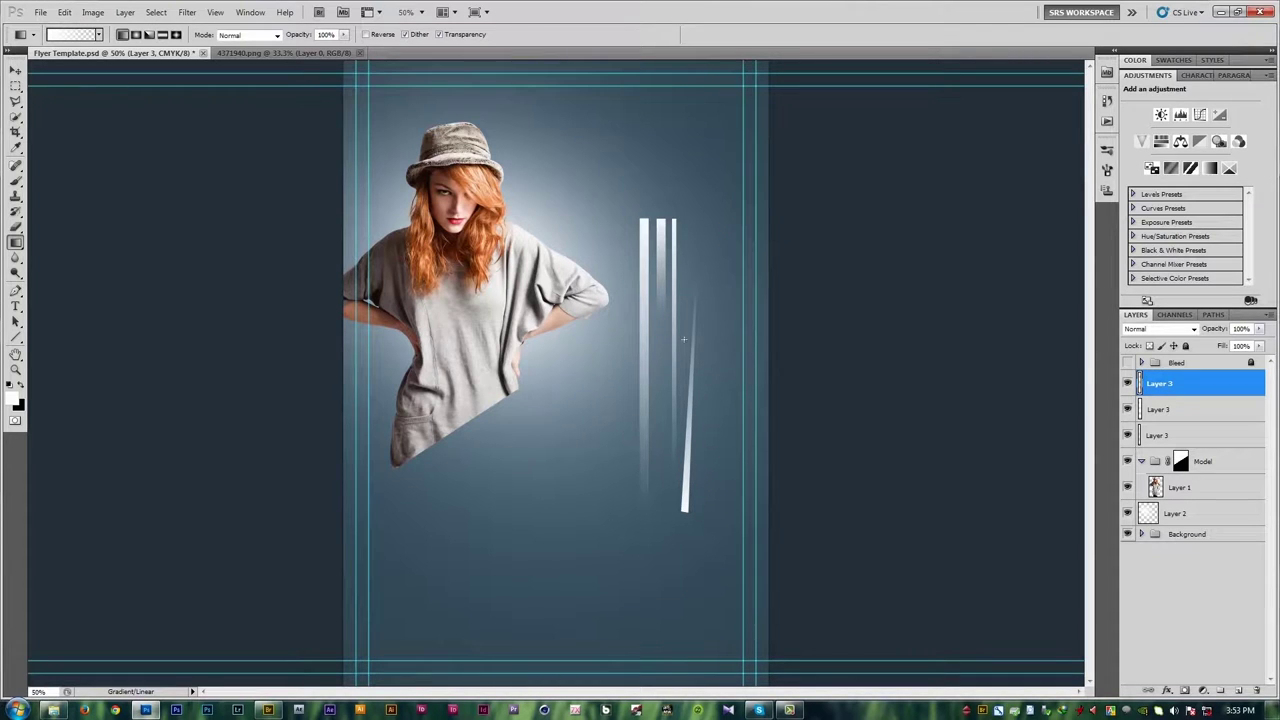
- Add a long diagonal streak below the bars with a fading white gradient
key("l")
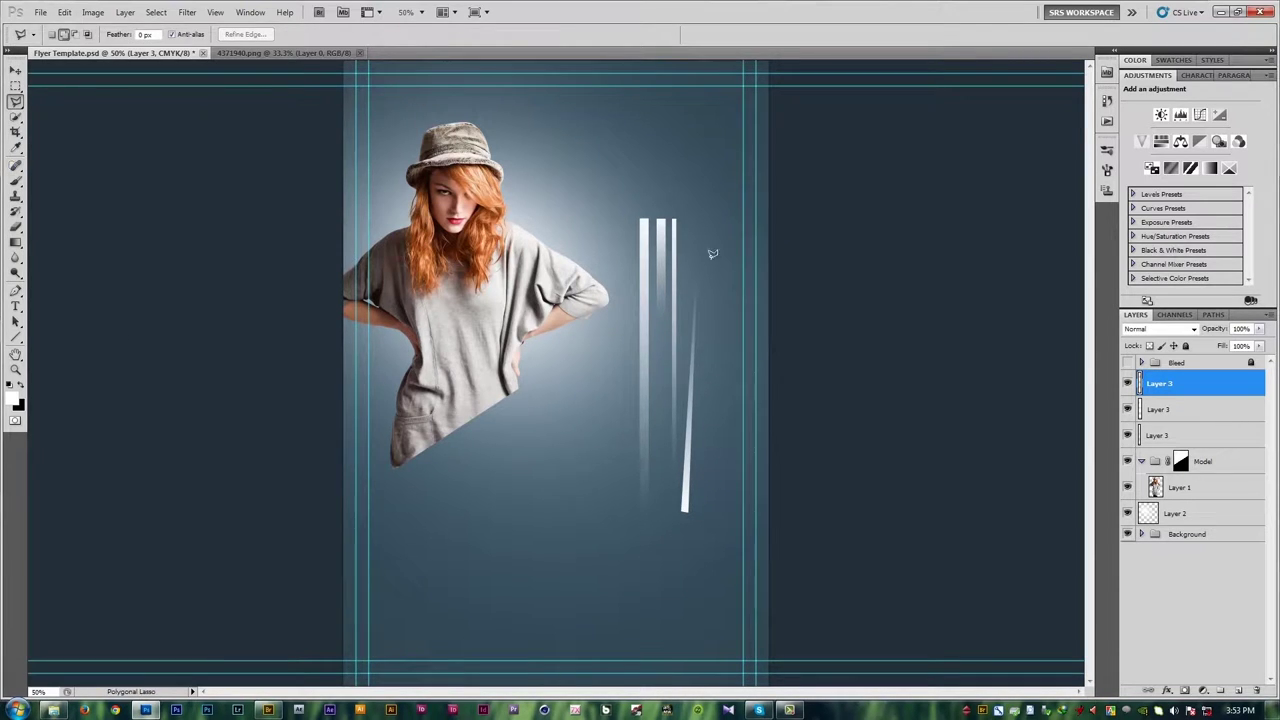
left_click(603, 348)
left_click(529, 616)
left_click(562, 609)
key("g")
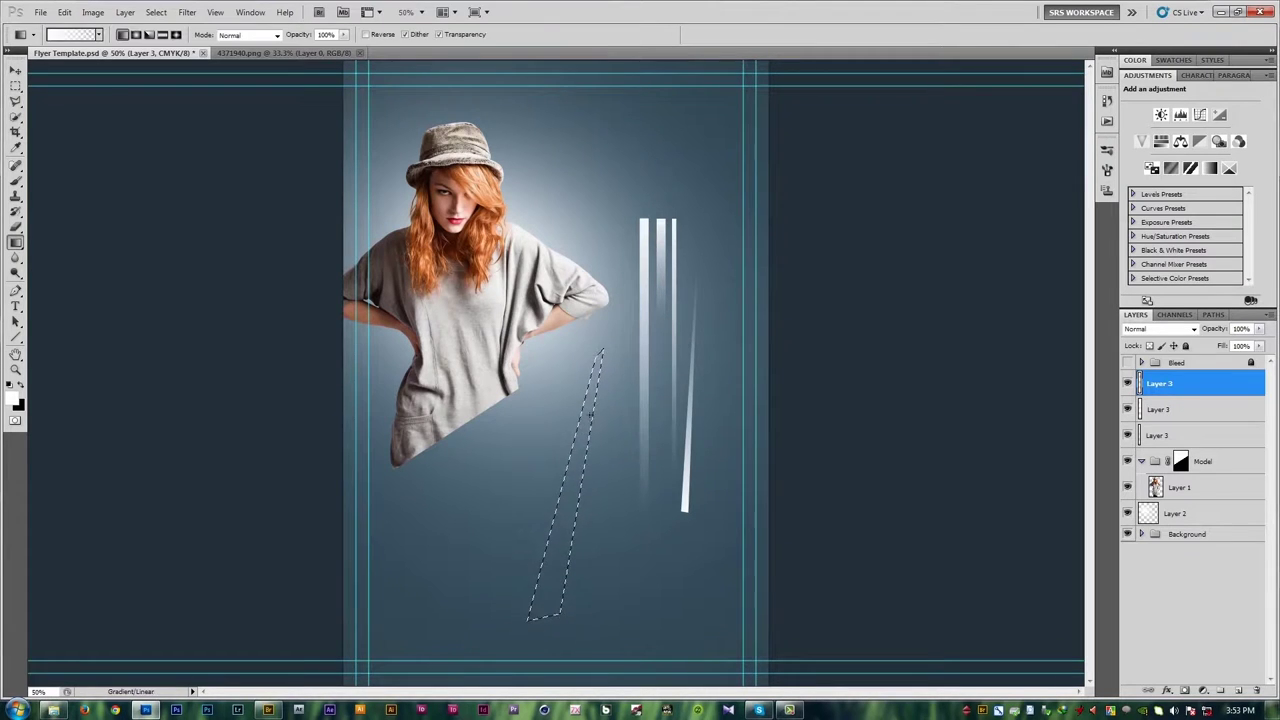
left_click_drag(595, 363, 571, 613)
key("ctrl+d")
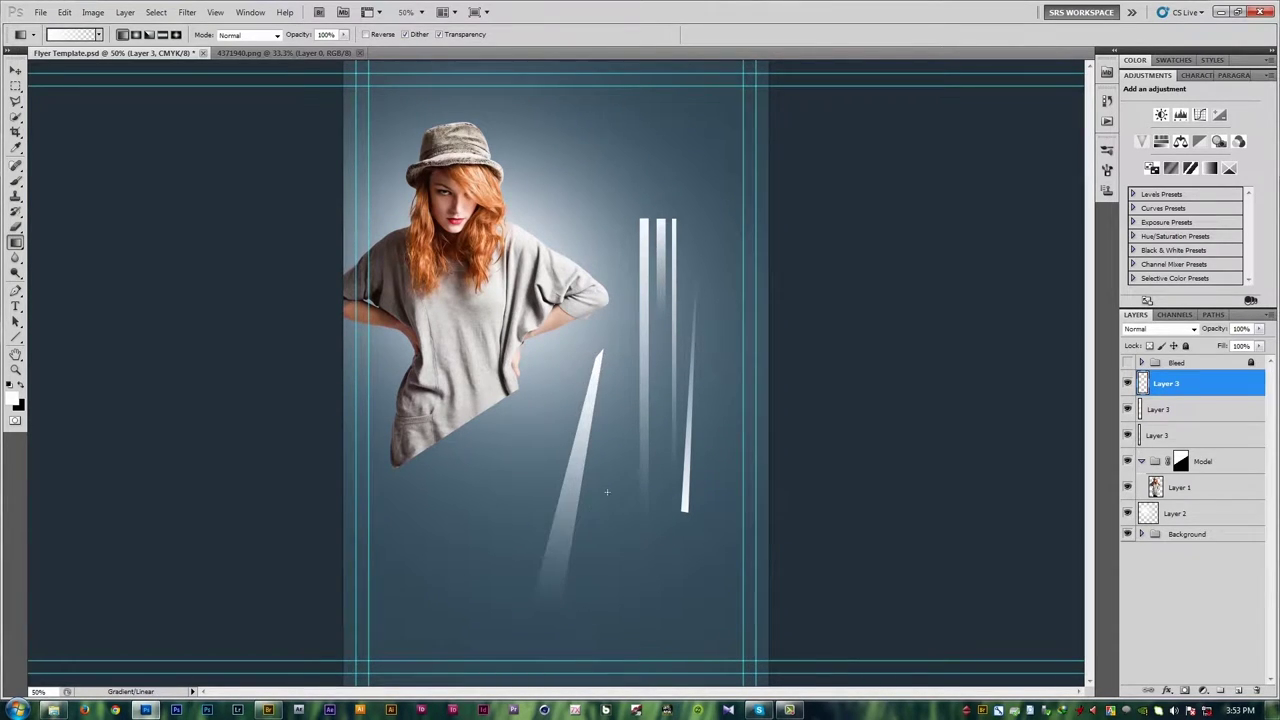
- Add a short lower streak filled with a fading white gradient
key("l")
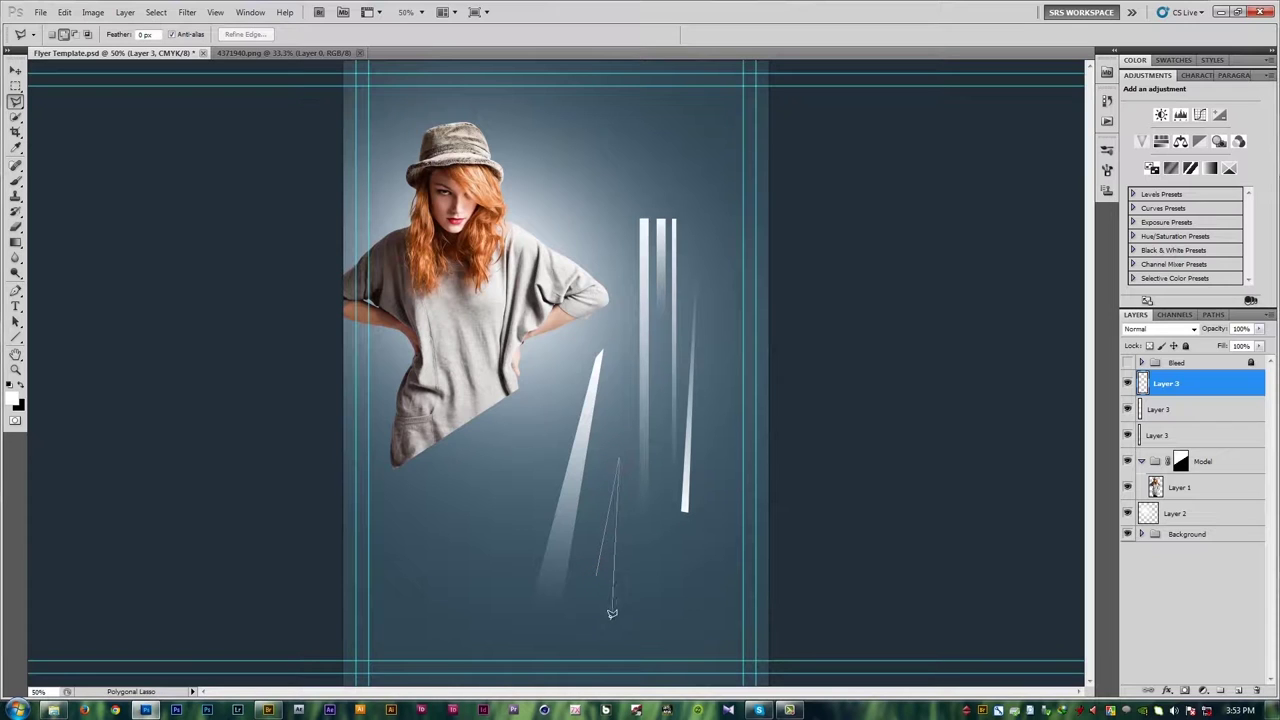
left_click(600, 572)
key("g")
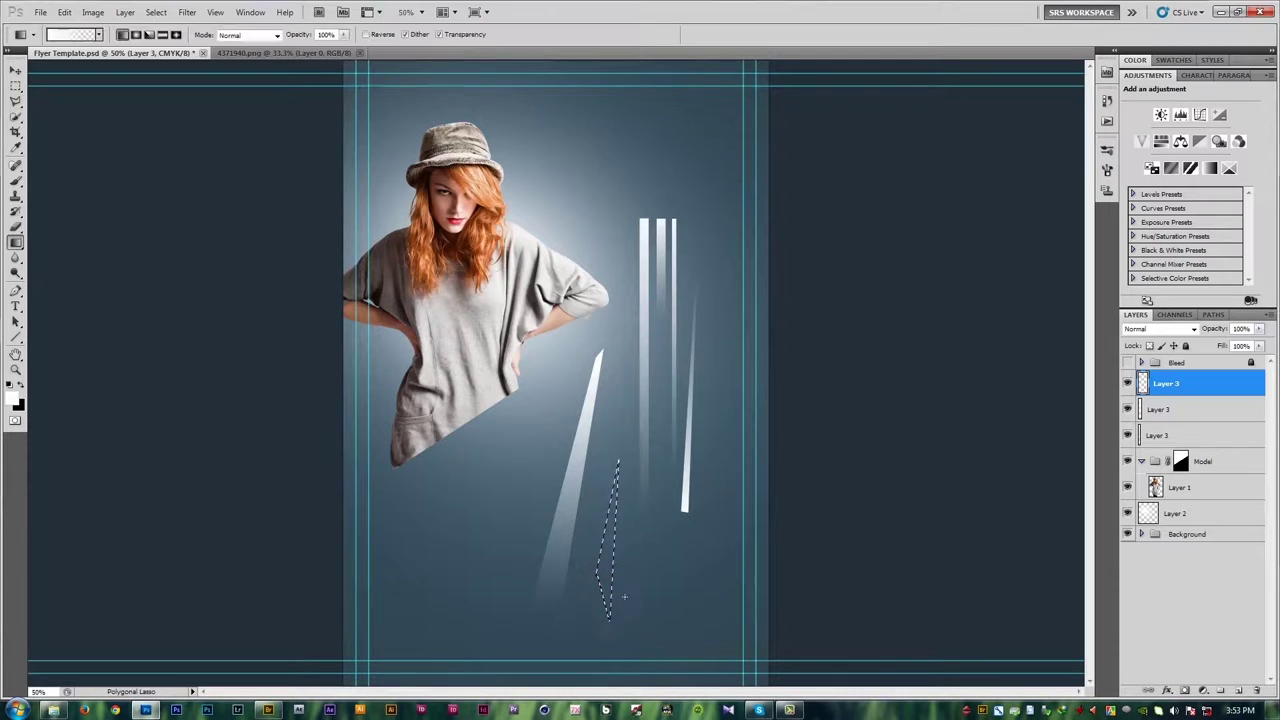
left_click_drag(612, 612, 588, 505)
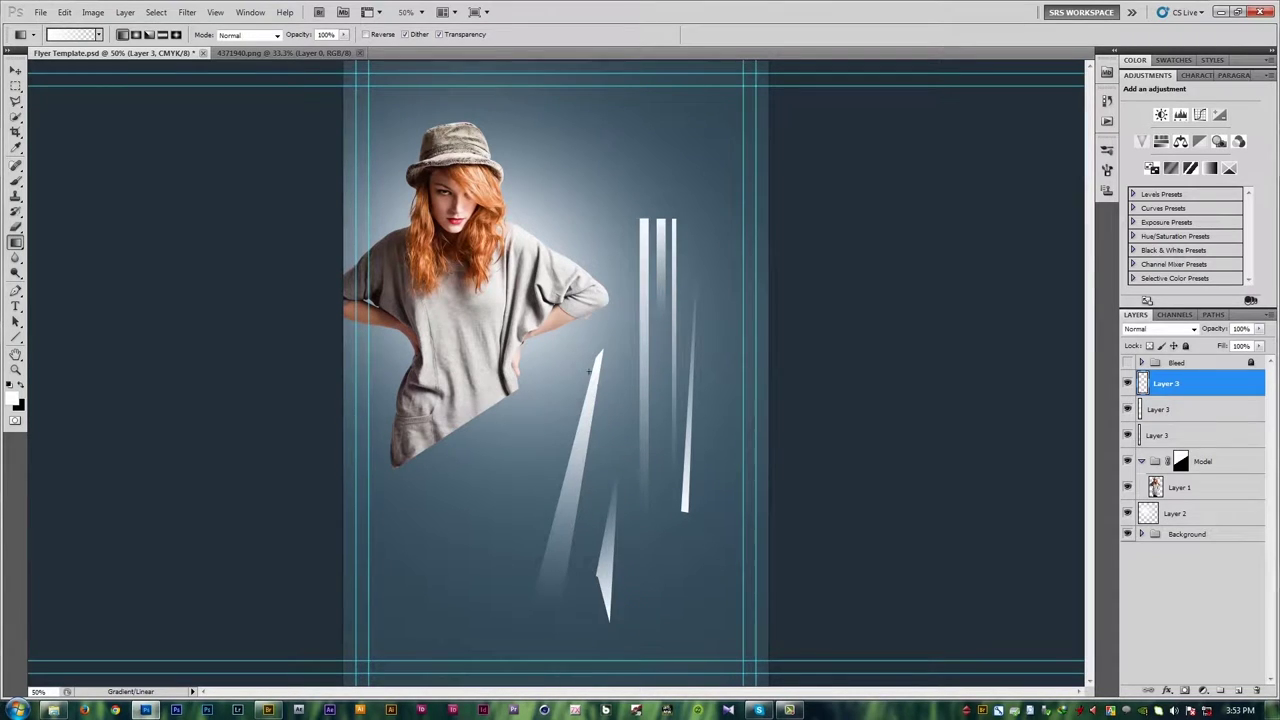
- Create a jagged top-right shard, refilling its white gradient until it fades correctly
key("l")
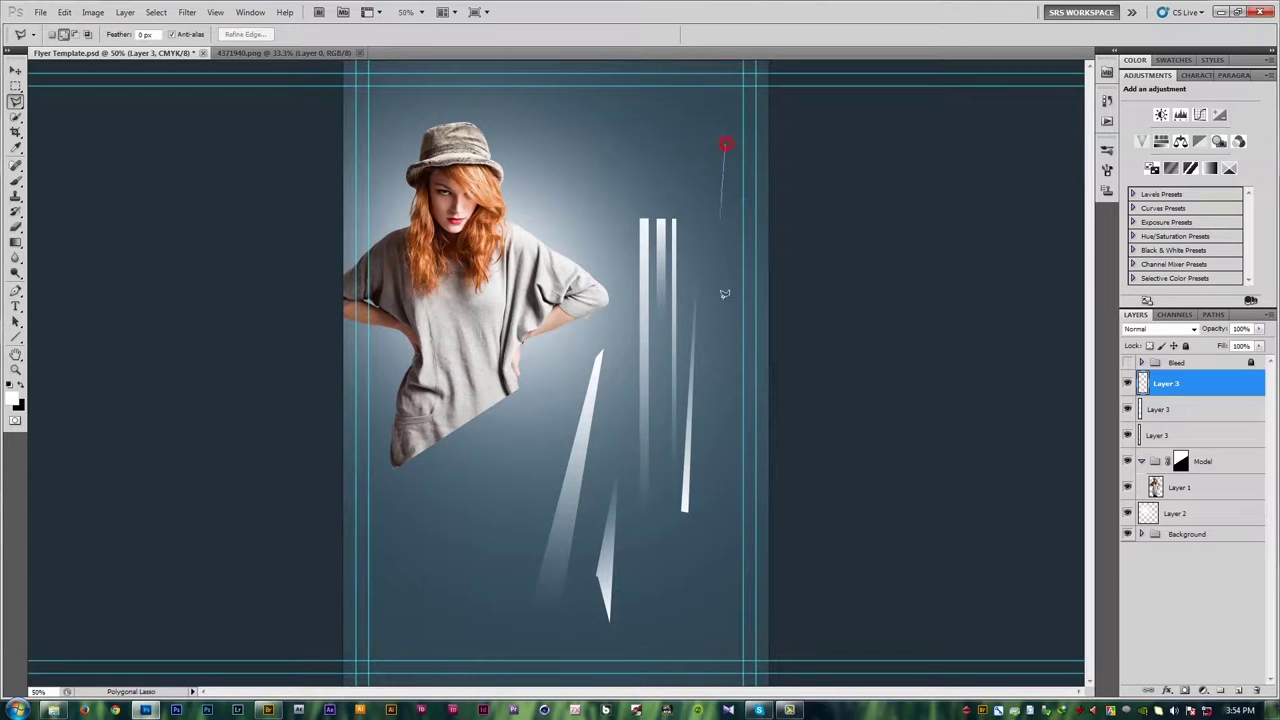
left_click(731, 357)
left_click(700, 108)
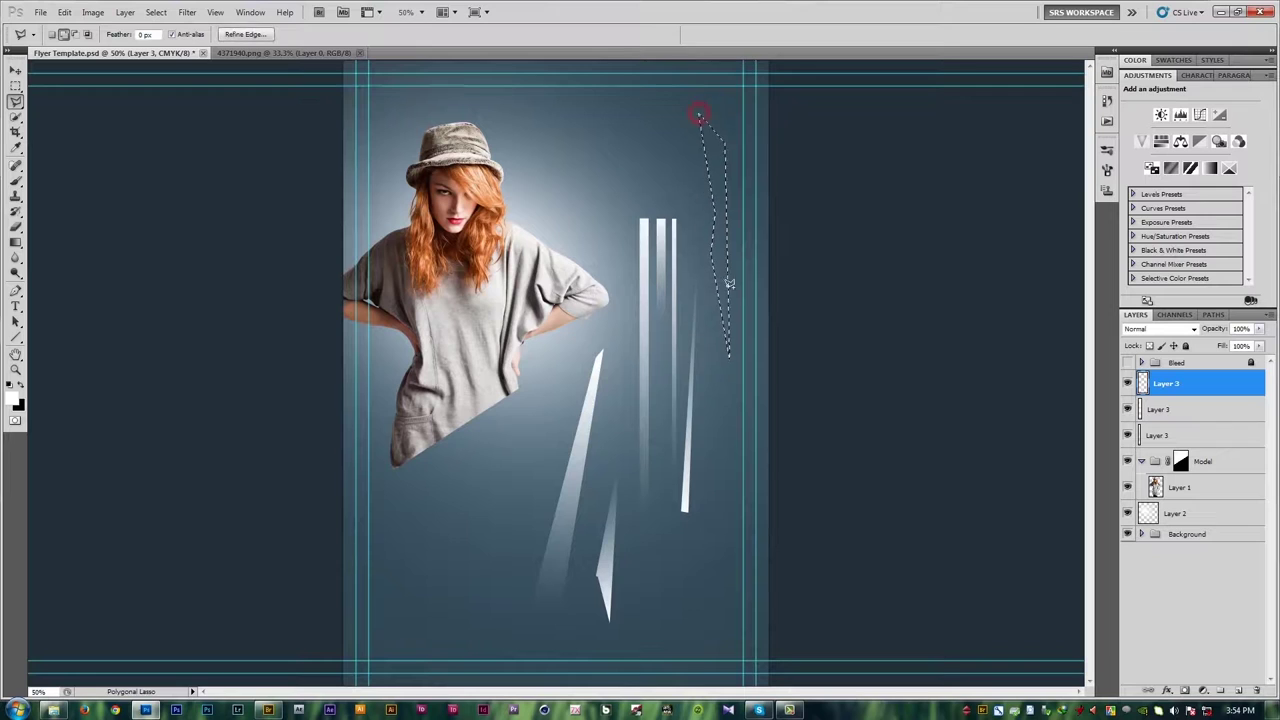
key("g")
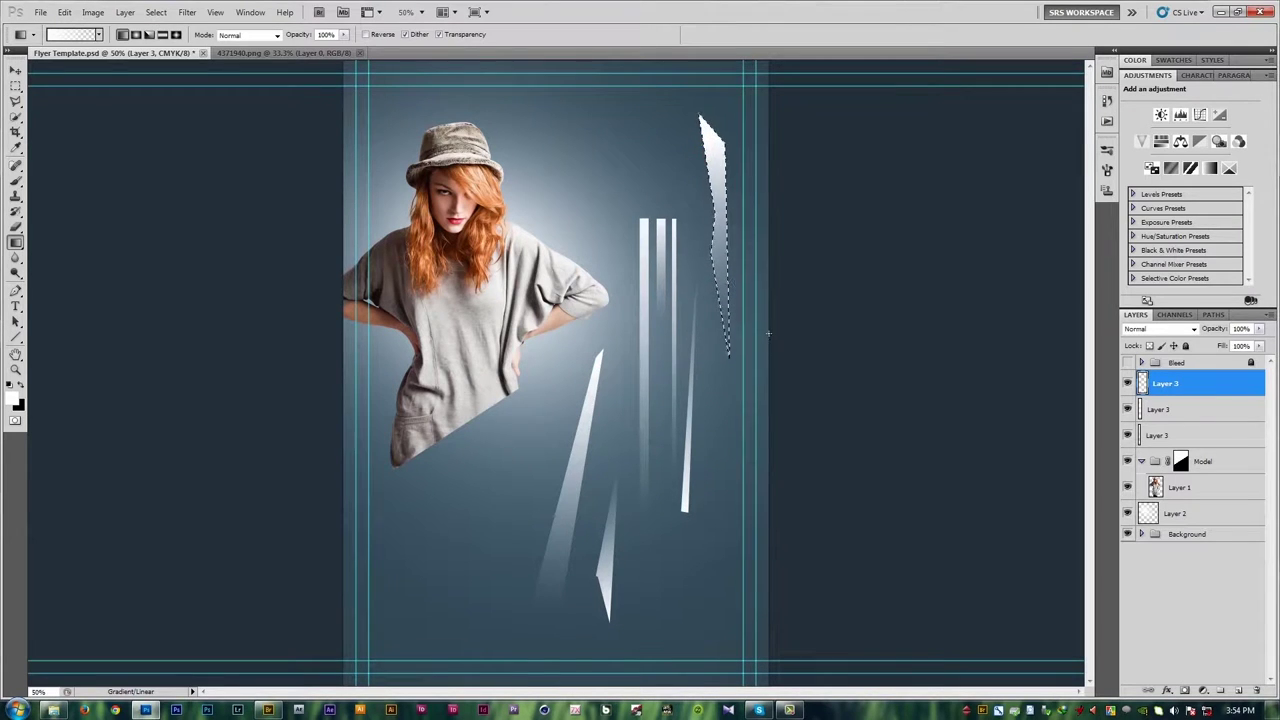
key("ctrl+z")
left_click_drag(694, 186, 752, 329)
key("ctrl+d")
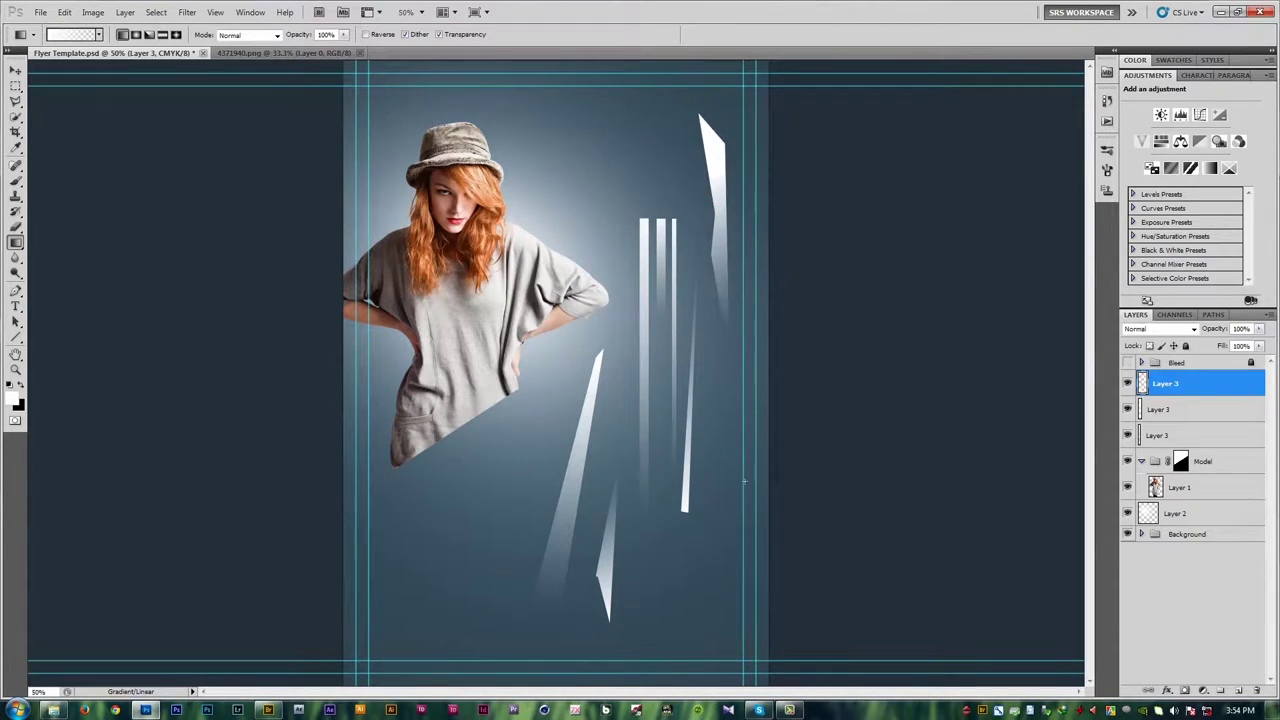
key("ctrl+shift+d")
key("Delete")
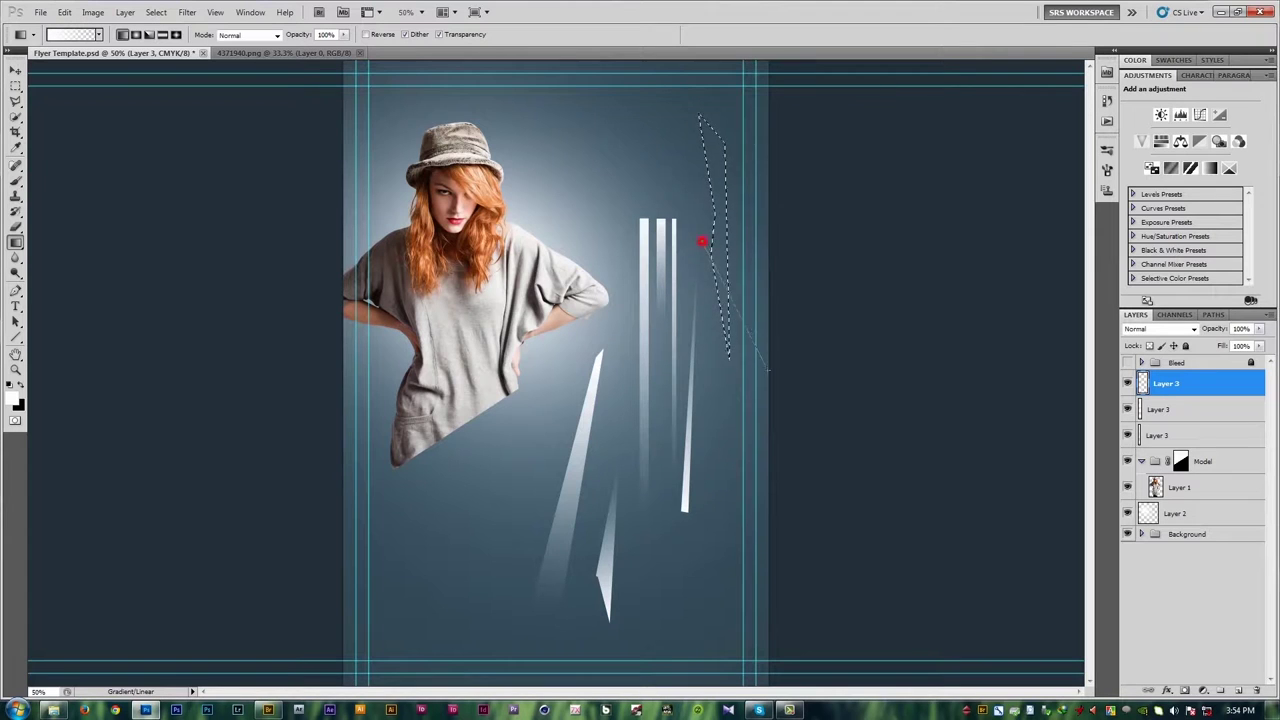
left_click_drag(700, 243, 768, 373)
key("ctrl+d")
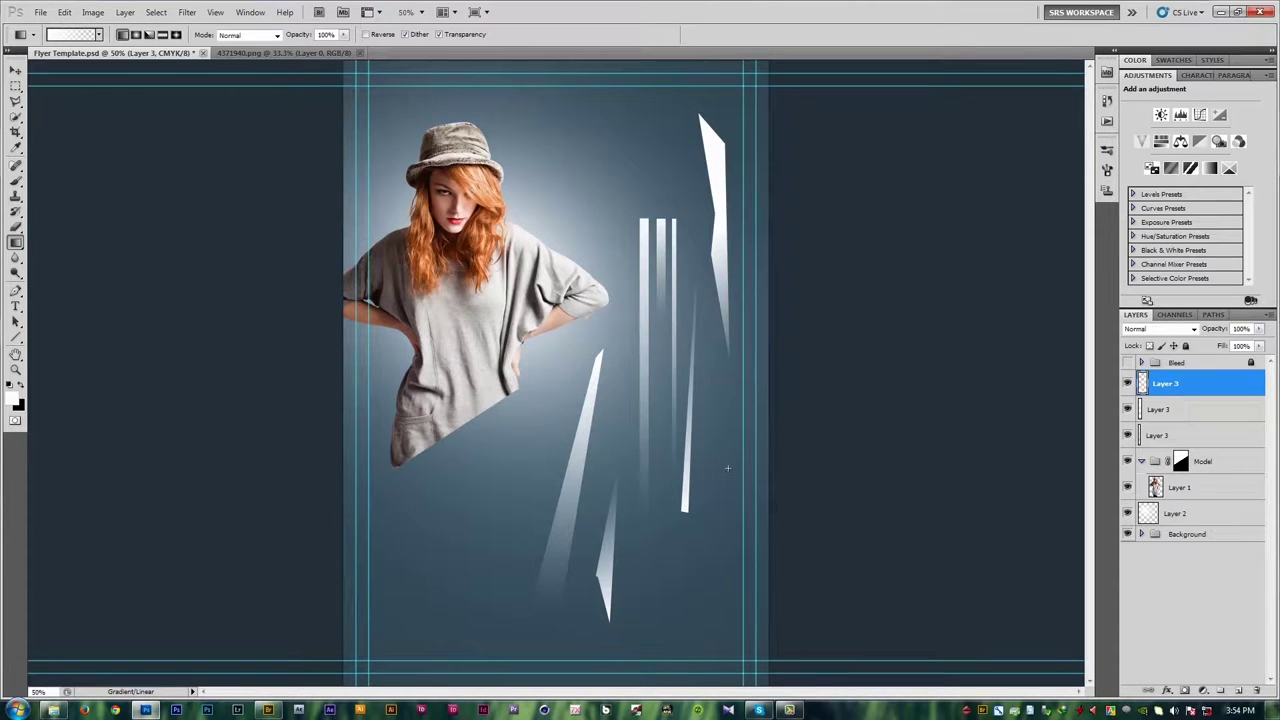
- Add a lower-right shard filled with fading white, leaving nothing selected
key("l")
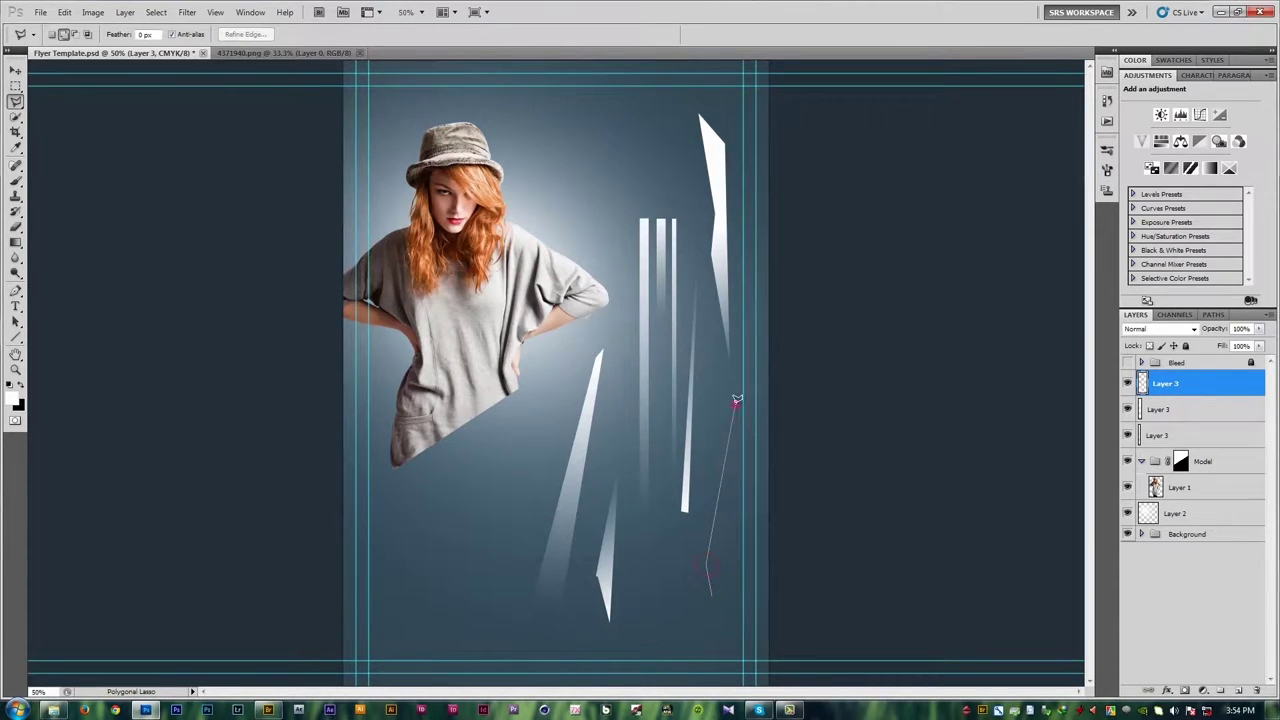
left_click(736, 401)
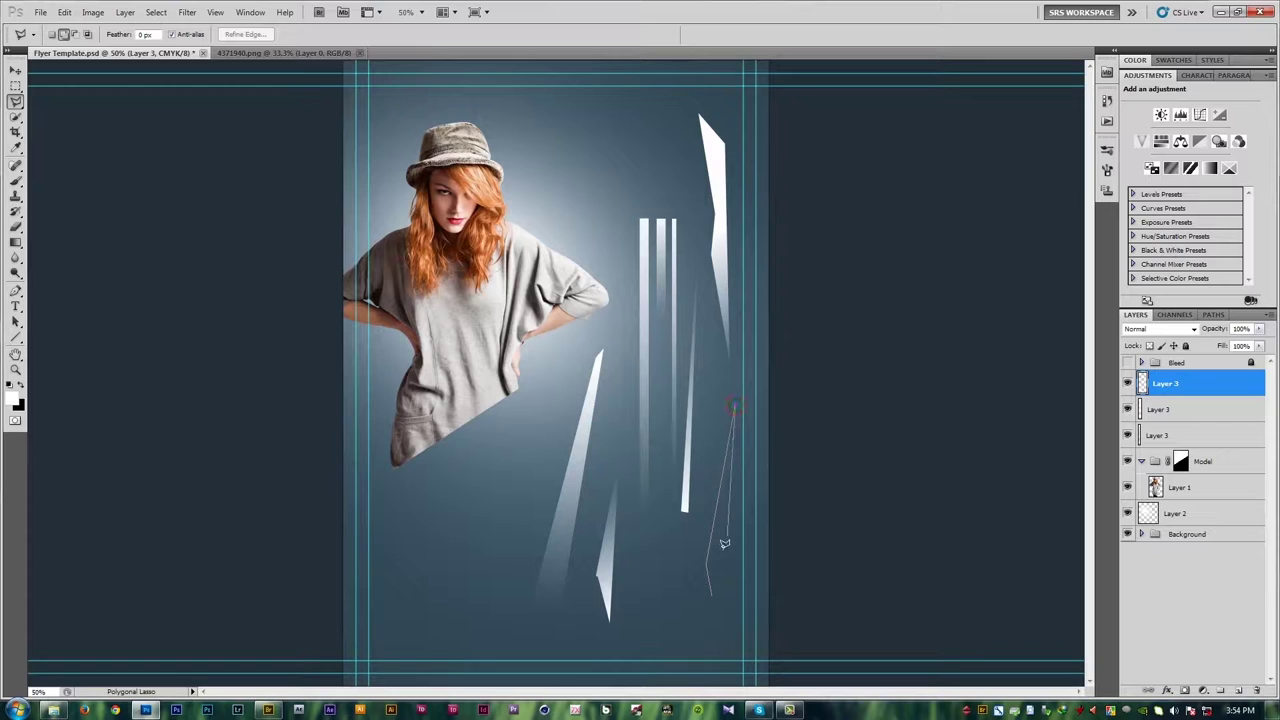
double_click(729, 493)
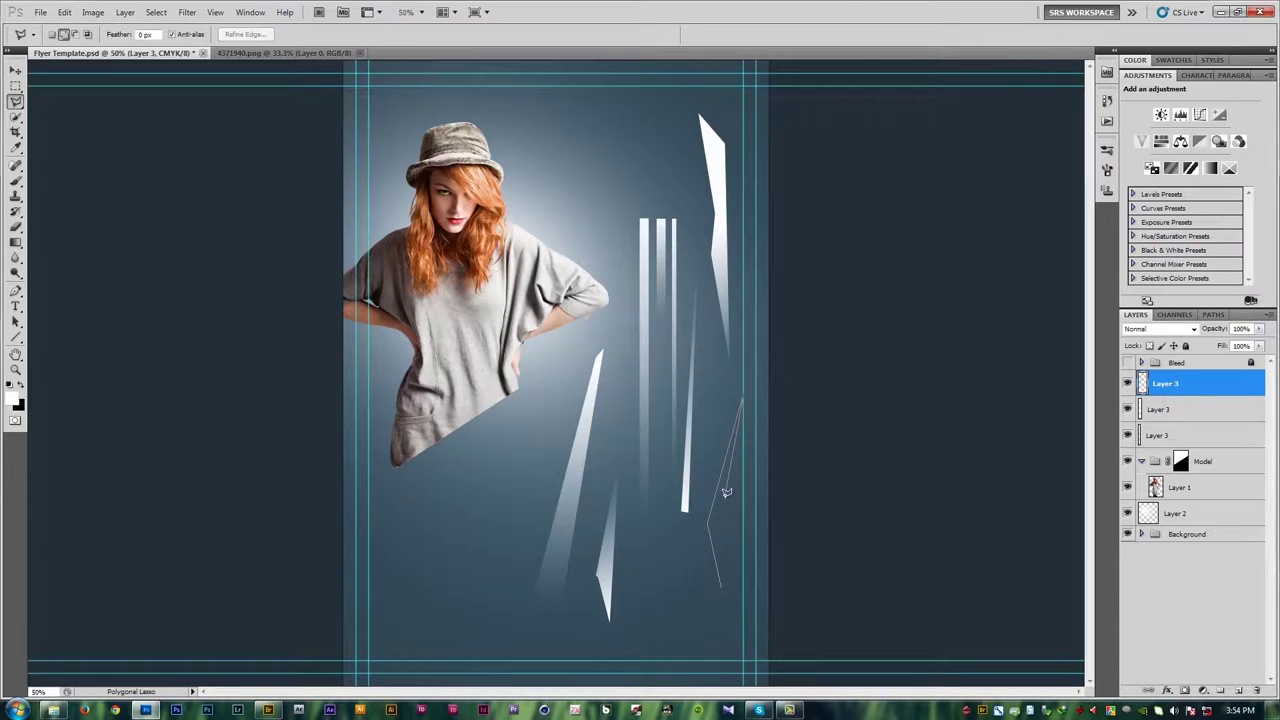
double_click(734, 606)
key("g")
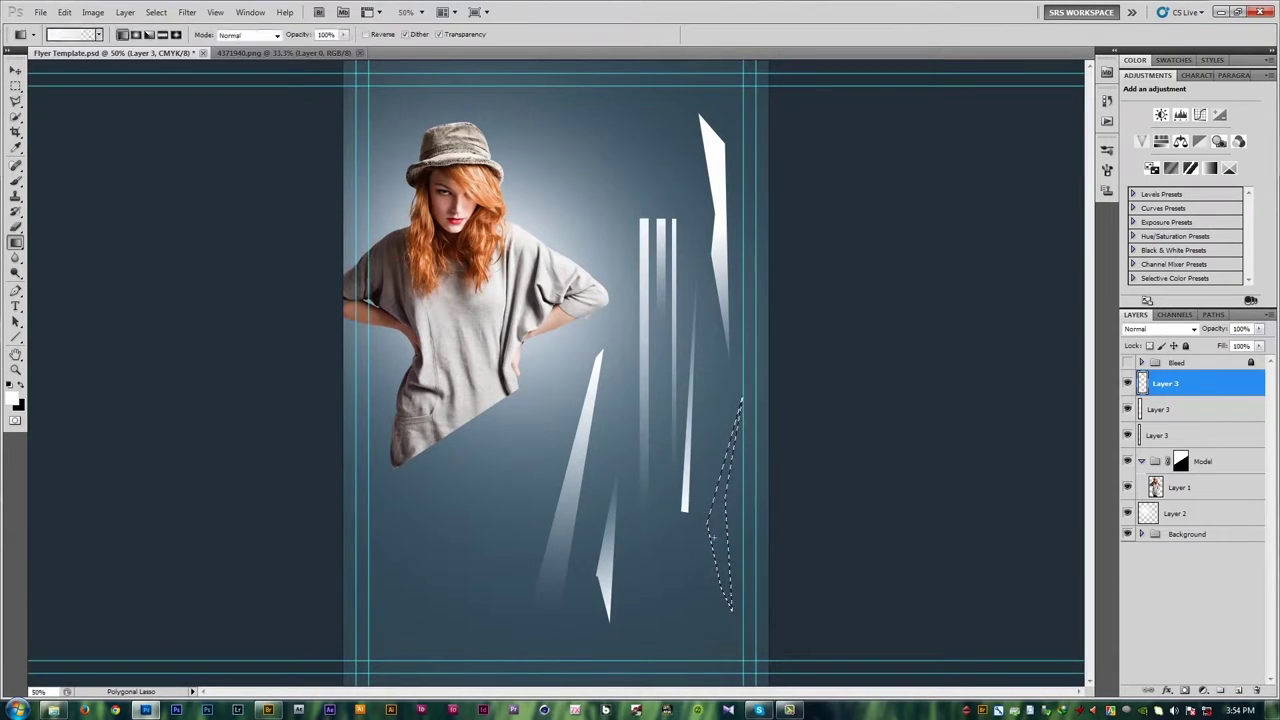
key("ctrl+z")
left_click_drag(691, 528, 776, 419)
key("ctrl+d")
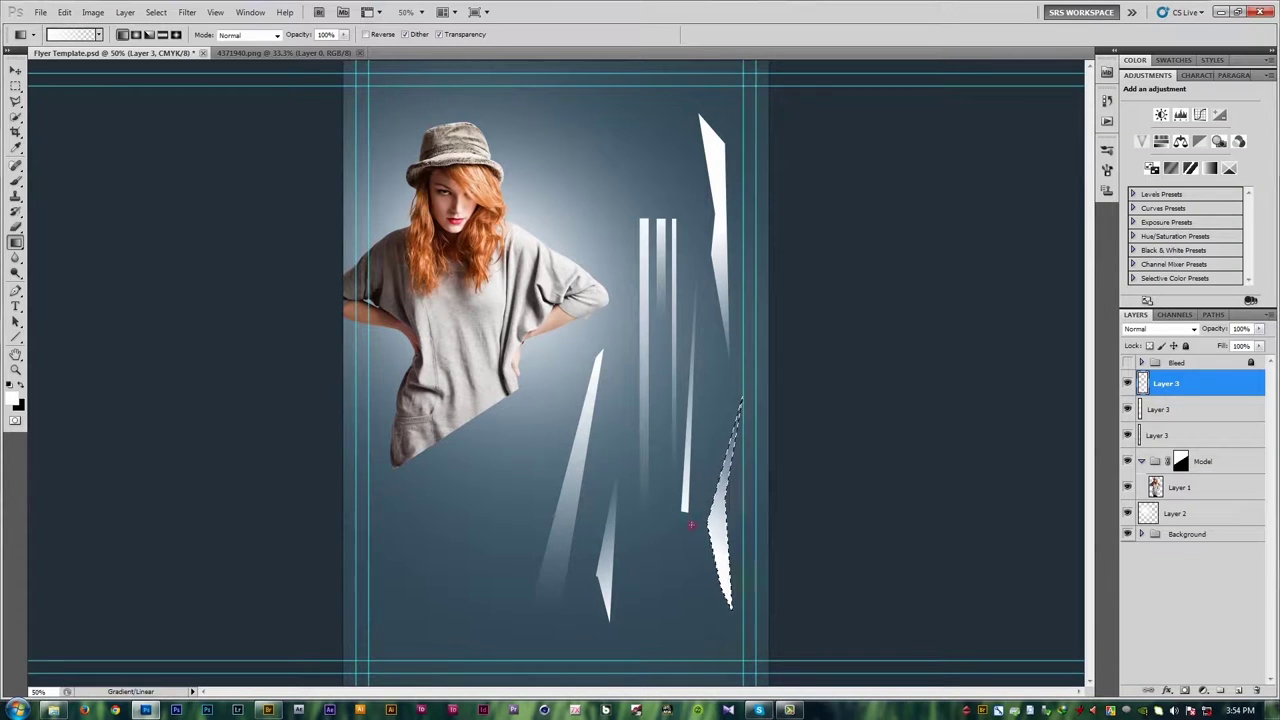
key("ctrl+d")
- Shift the light streaks slightly left and outline the lower-left shards with the Polygonal Lasso
key("v")
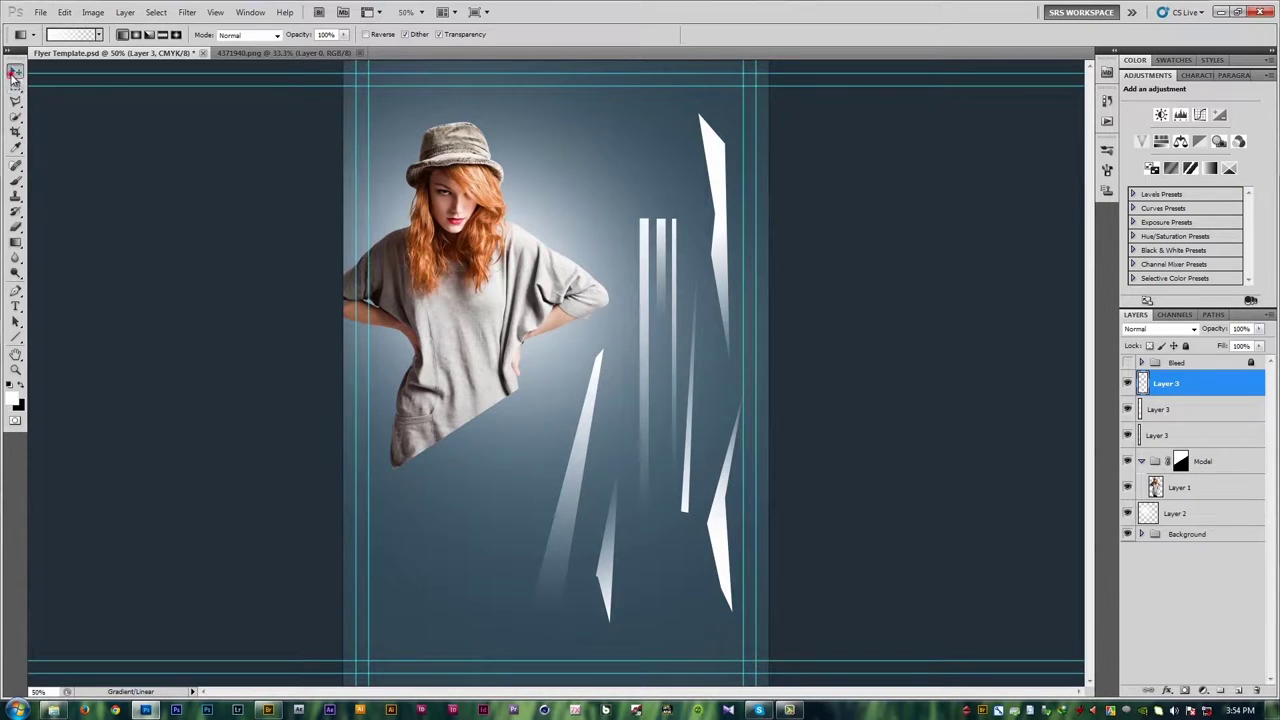
mouse_move(724, 554)
left_mouse_down()
mouse_move(614, 543)
mouse_move(700, 529)
mouse_move(680, 571)
mouse_move(686, 534)
mouse_move(680, 550)
left_mouse_up()
left_click(15, 102)
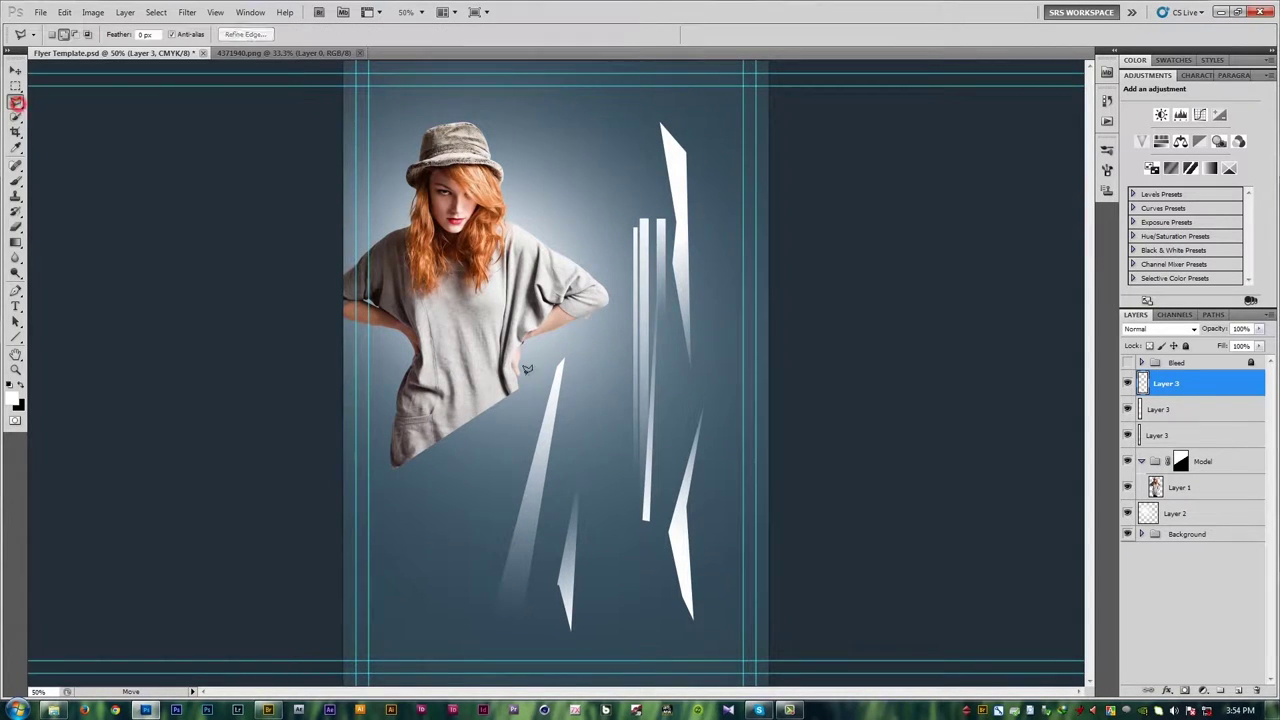
left_click(575, 378)
left_click(532, 632)
left_click(613, 551)
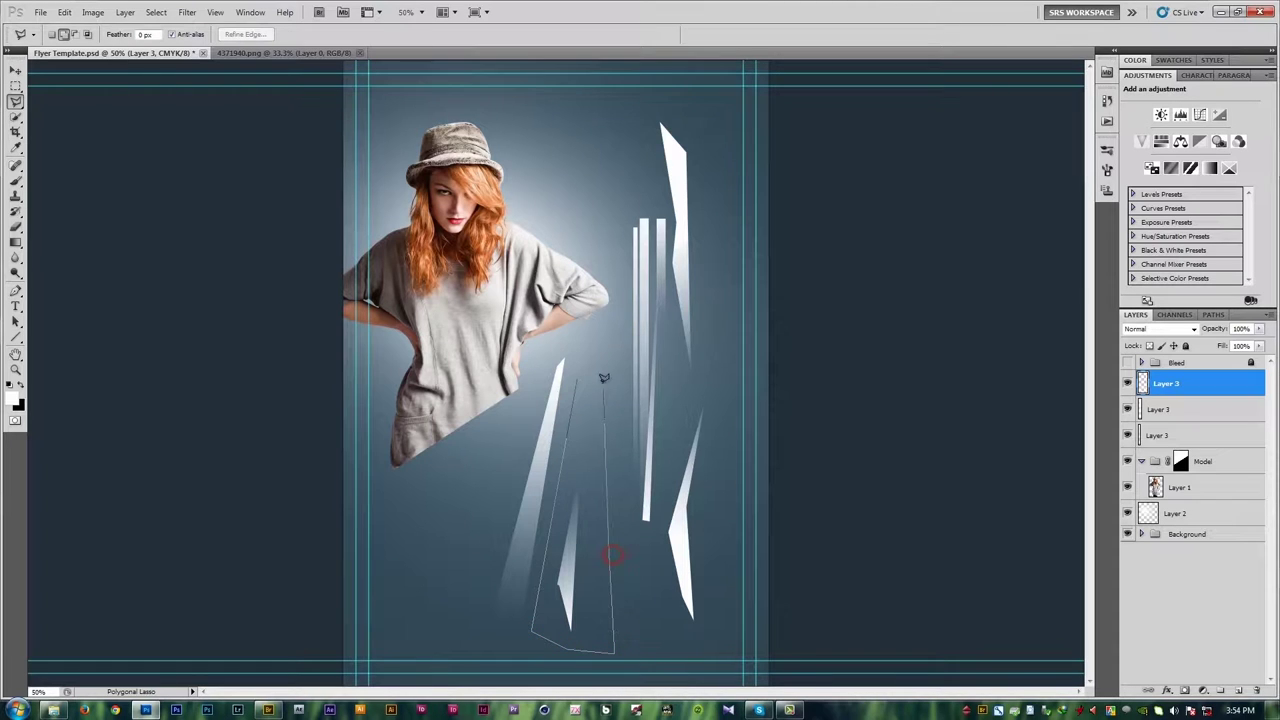
left_click(597, 380)
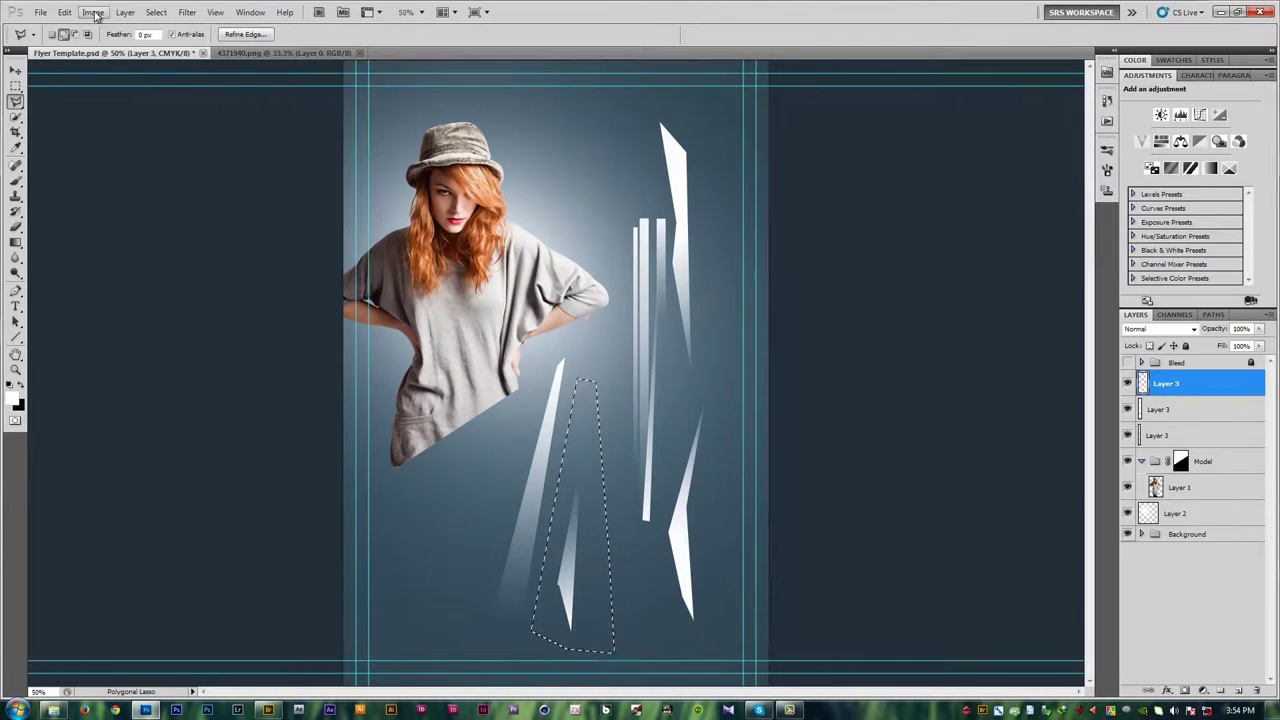
- Cut the outlined shards onto new Layer 4 via Layer > New > Layer via Cut and nudge them up-right
left_click(125, 12)
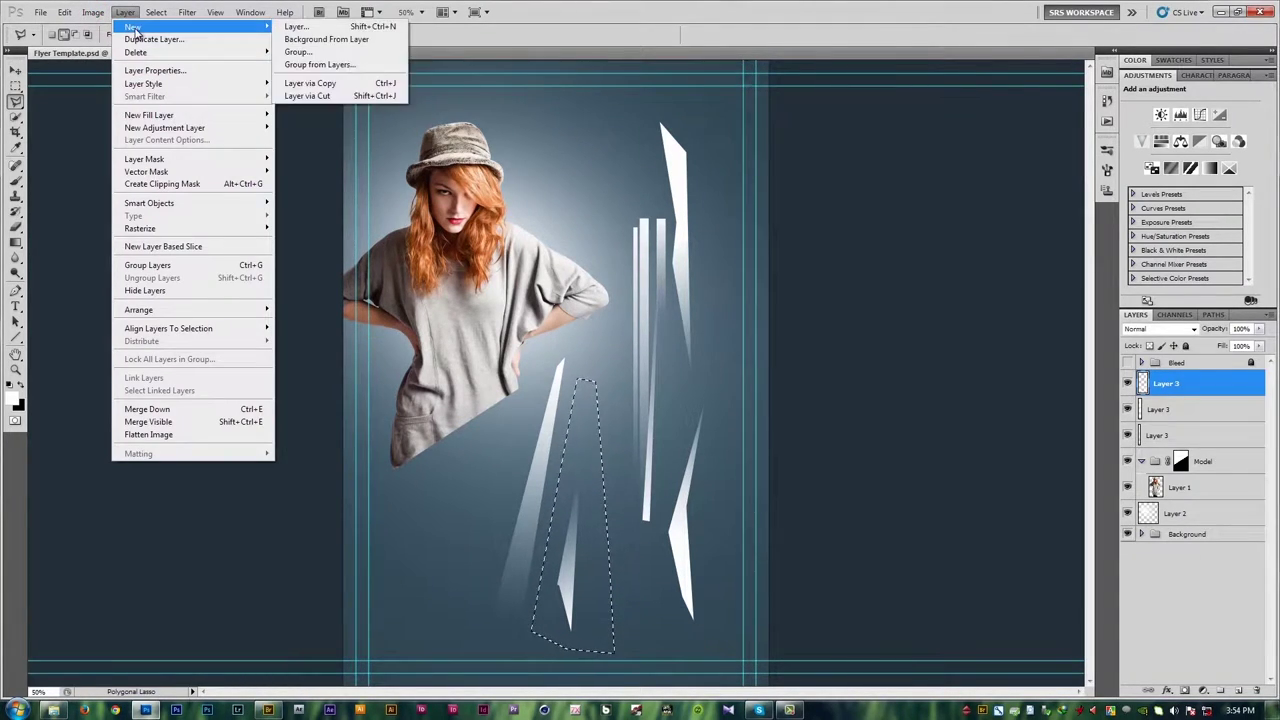
mouse_move(135, 26)
left_click(334, 97)
left_click(15, 70)
left_click_drag(585, 546, 593, 534)
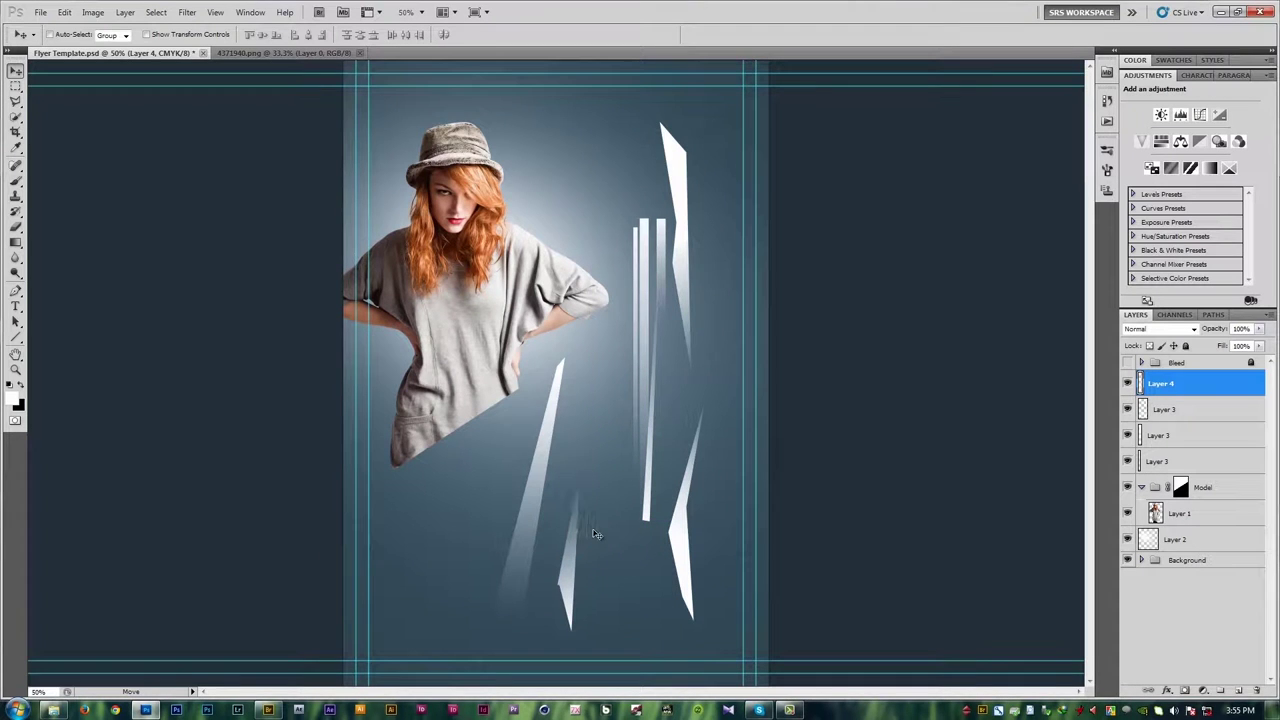
- Move Layer 3's streaks about 65 px left and copy a shard by the model to Layer 5
left_click(1168, 411)
left_click_drag(605, 435, 540, 440)
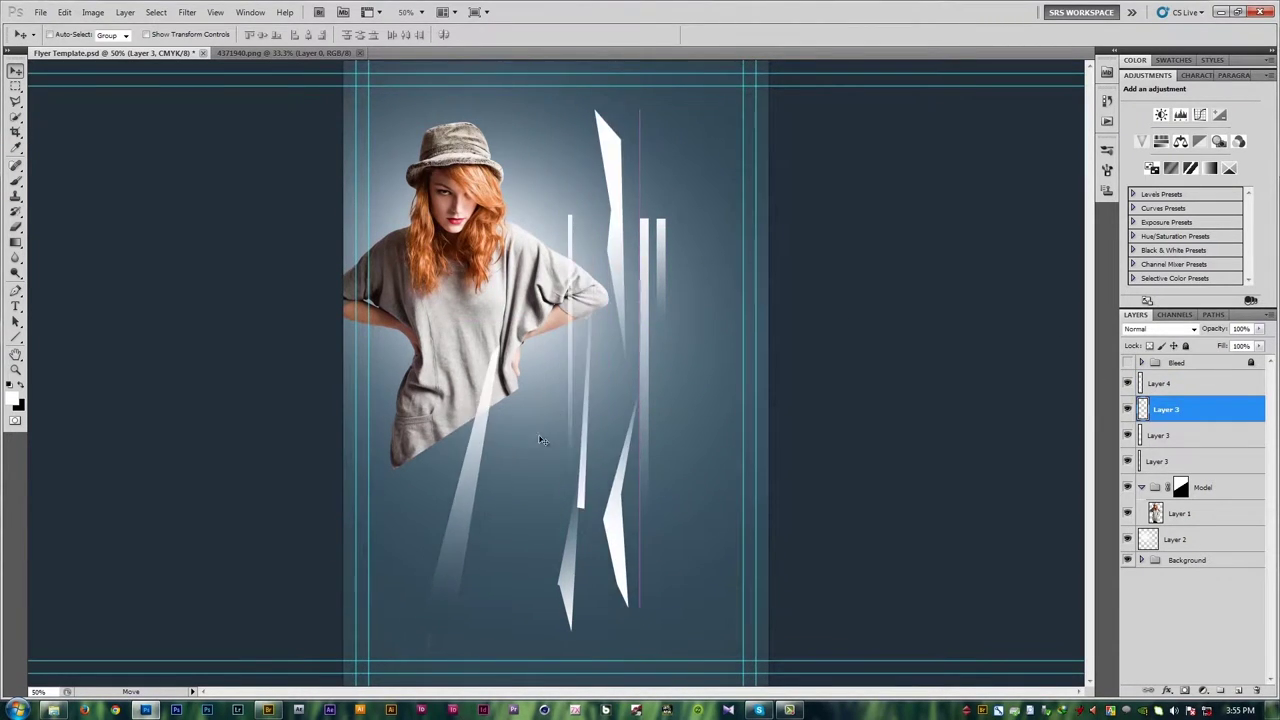
key("l")
left_click(524, 285)
left_click(513, 524)
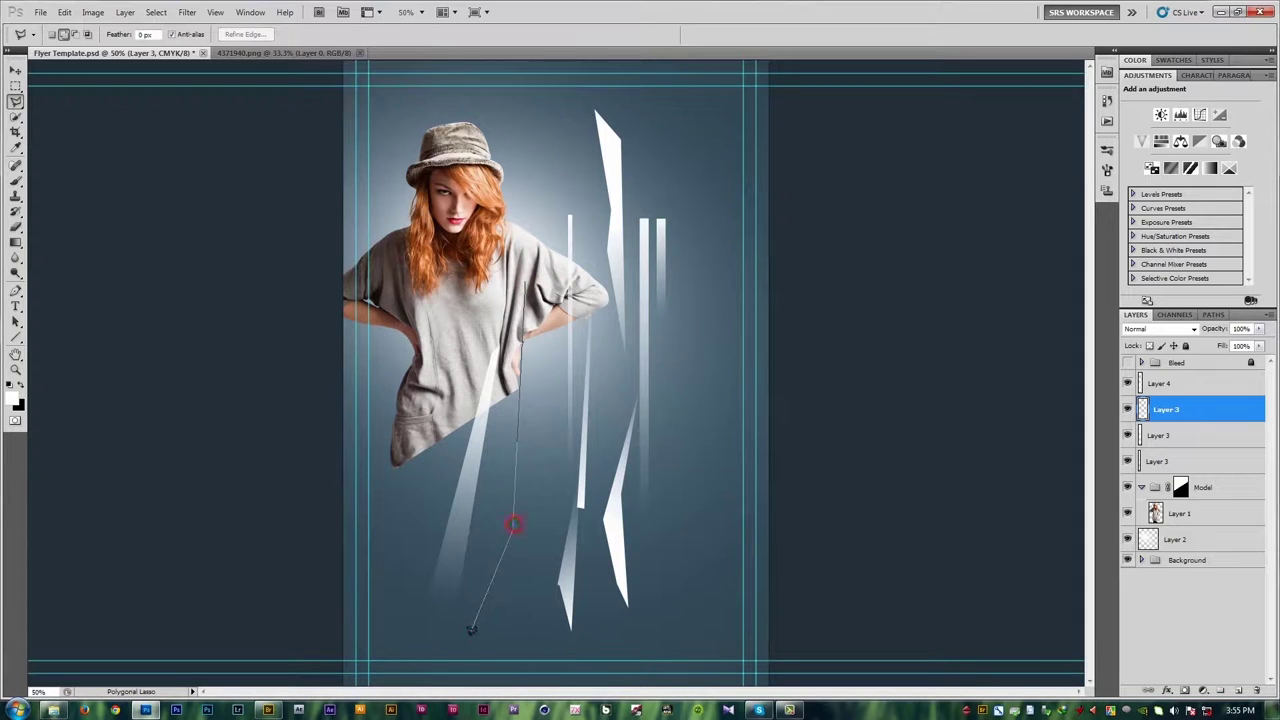
left_click(370, 660)
left_click(403, 472)
left_click(440, 290)
left_click(520, 283)
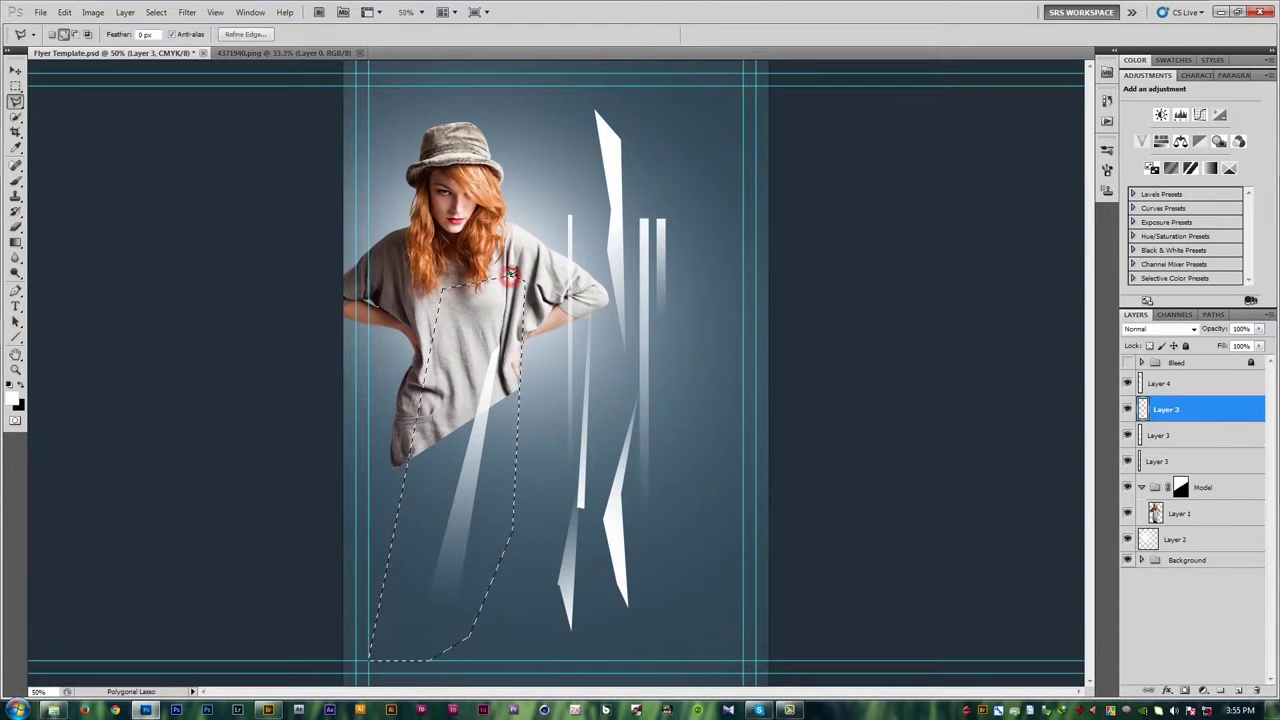
key("ctrl+j")
- Move the remaining shards up-left over the model and copy the vertical shard to Layer 6
left_click(1200, 435)
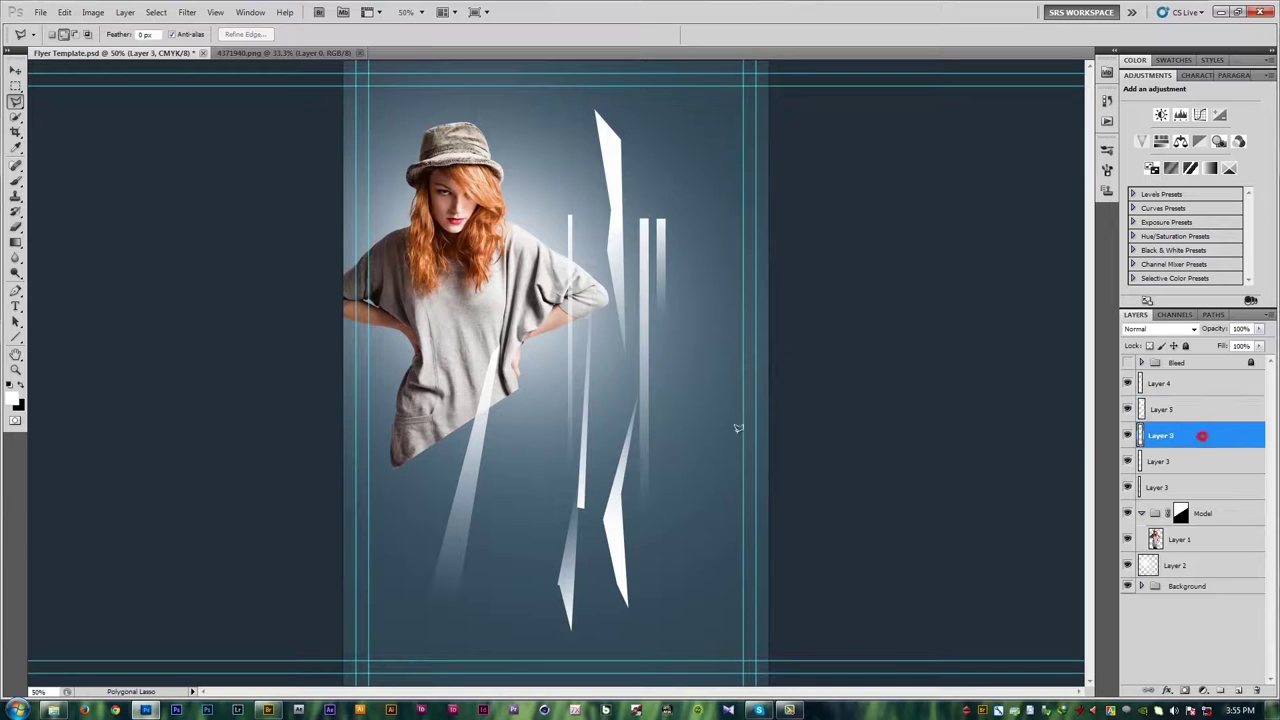
mouse_move(574, 400)
left_mouse_down()
mouse_move(396, 366)
mouse_move(589, 351)
mouse_move(566, 350)
left_mouse_up()
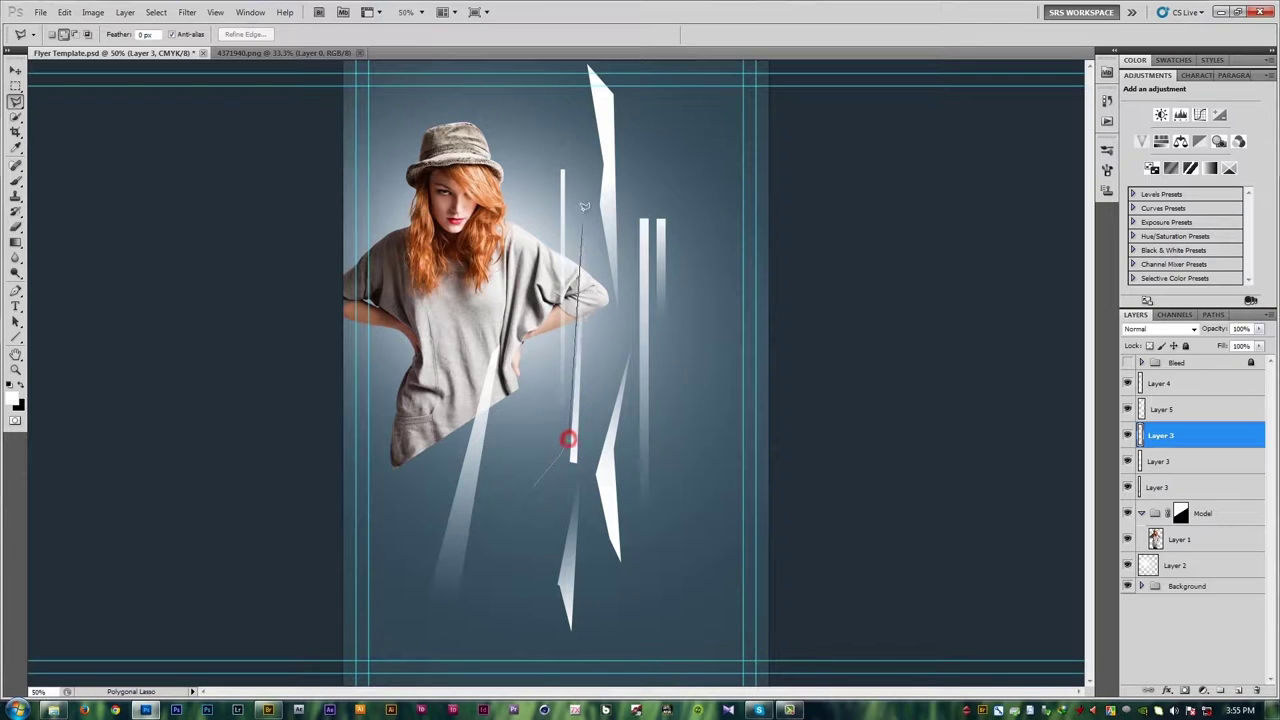
left_click(577, 153)
left_click(539, 146)
left_click(532, 246)
double_click(532, 488)
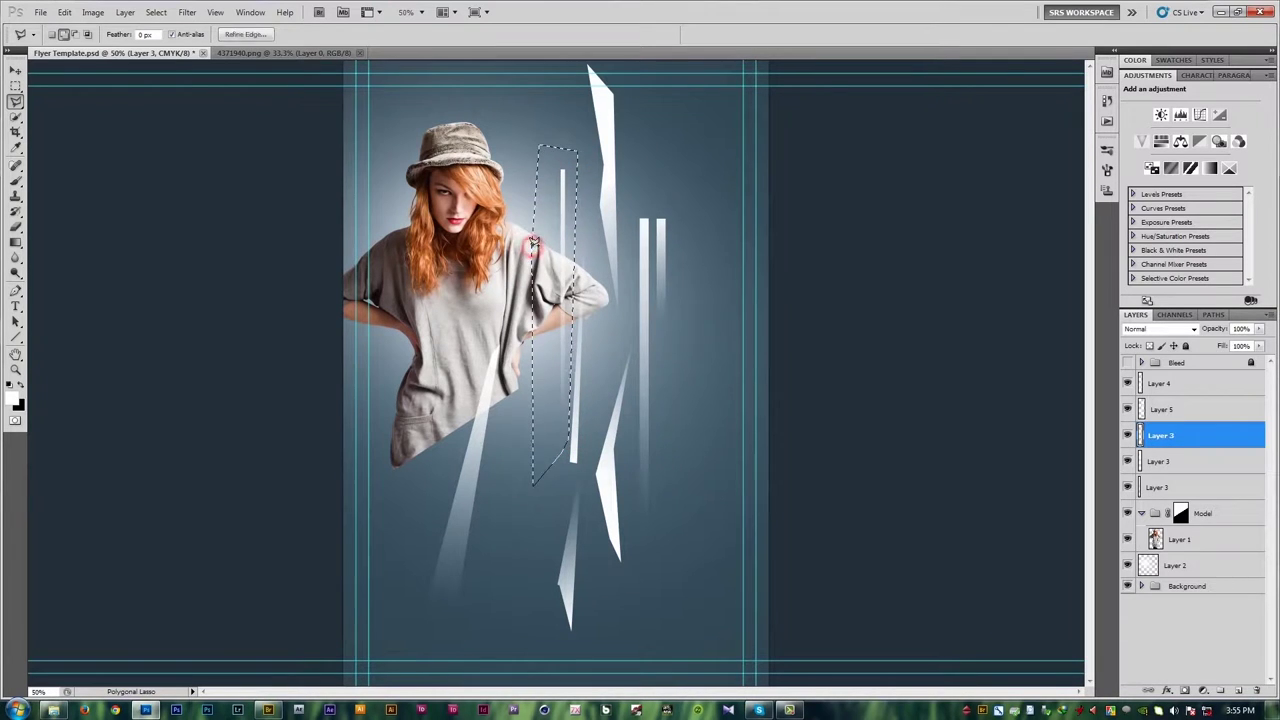
key("ctrl+j")
- Shift the large shard further right and copy the top-right shard to Layer 7
left_click(1229, 461)
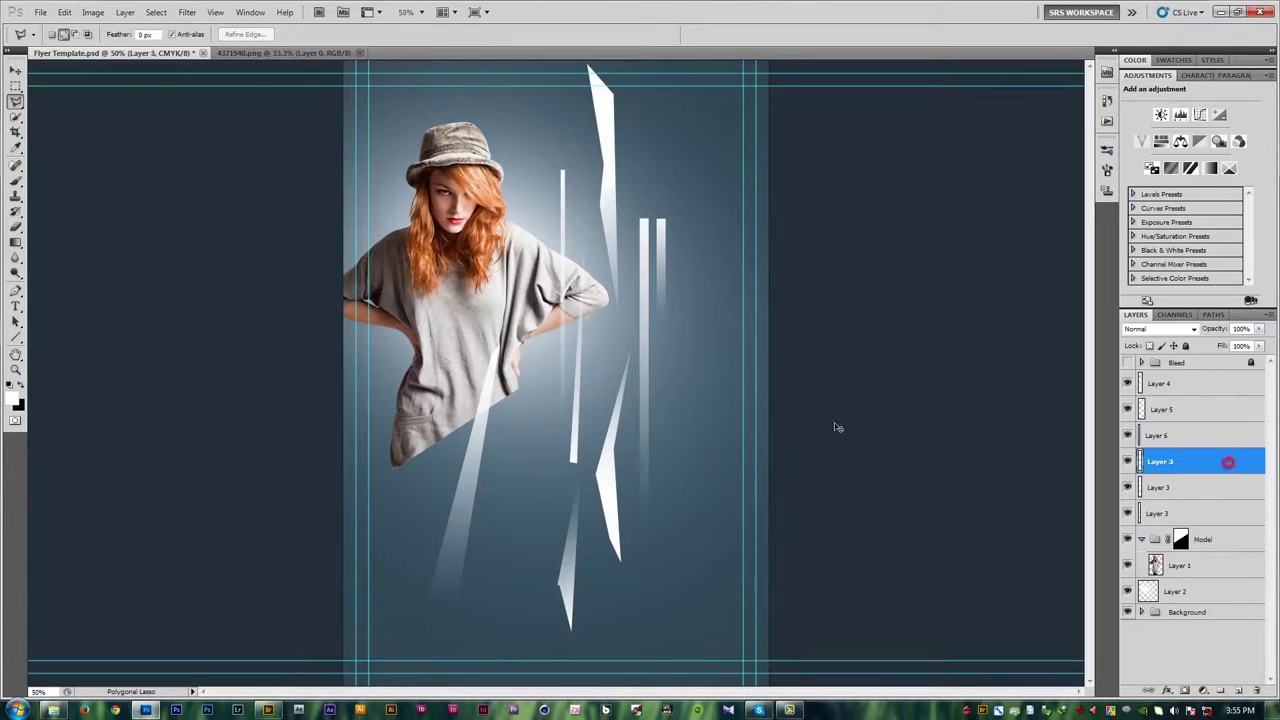
left_click_drag(640, 337, 735, 336)
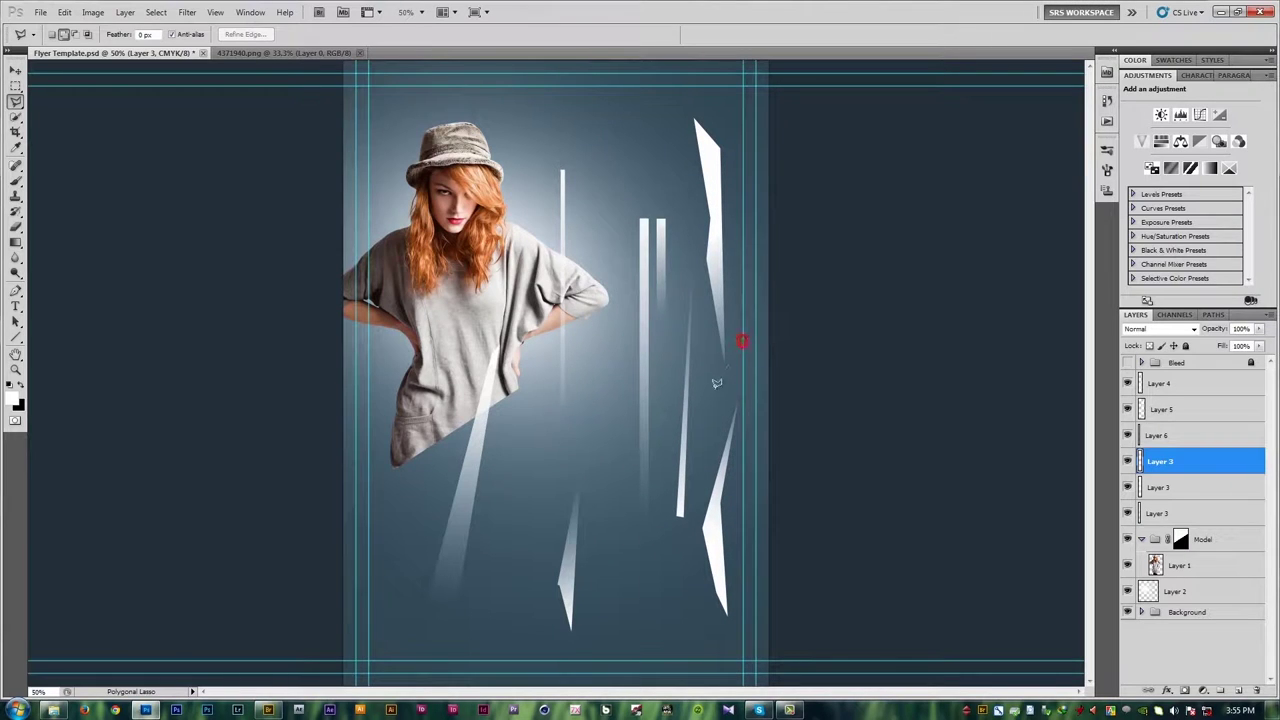
left_click(704, 299)
double_click(743, 271)
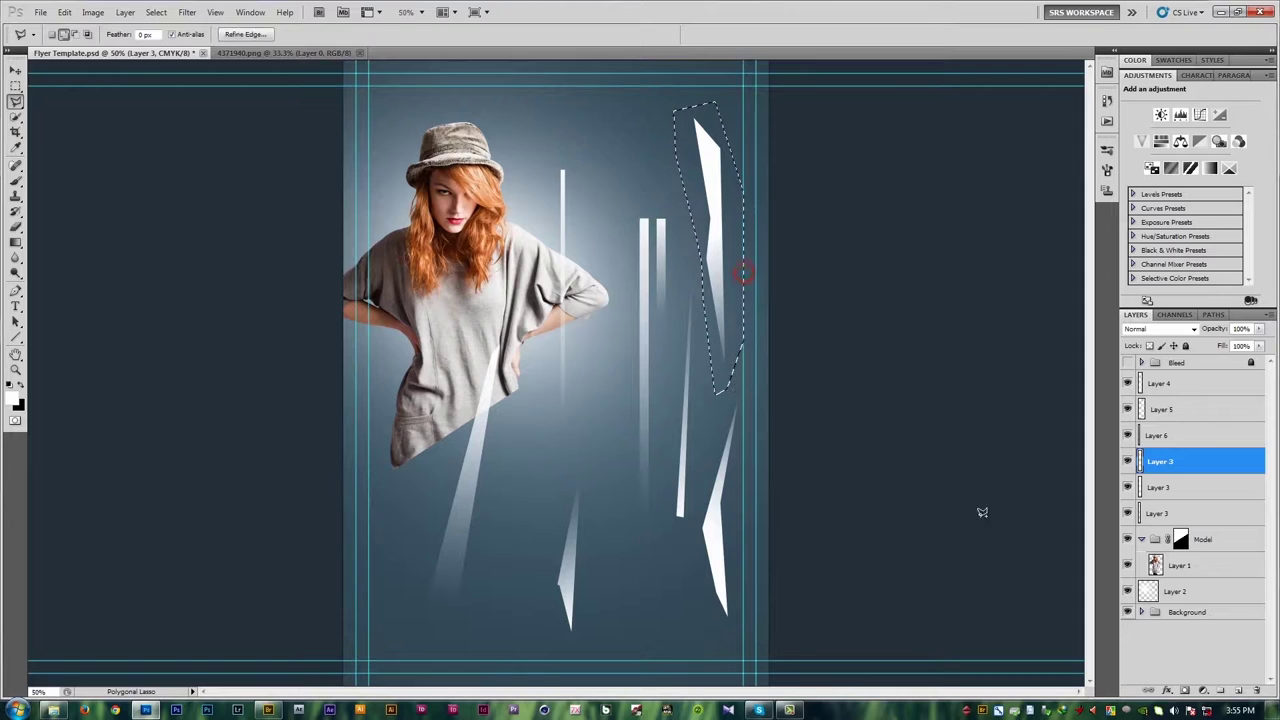
key("ctrl+j")
- Copy the lower-right shard to Layer 8, then slide Layer 3's remaining shard left toward the others
left_click(1175, 488)
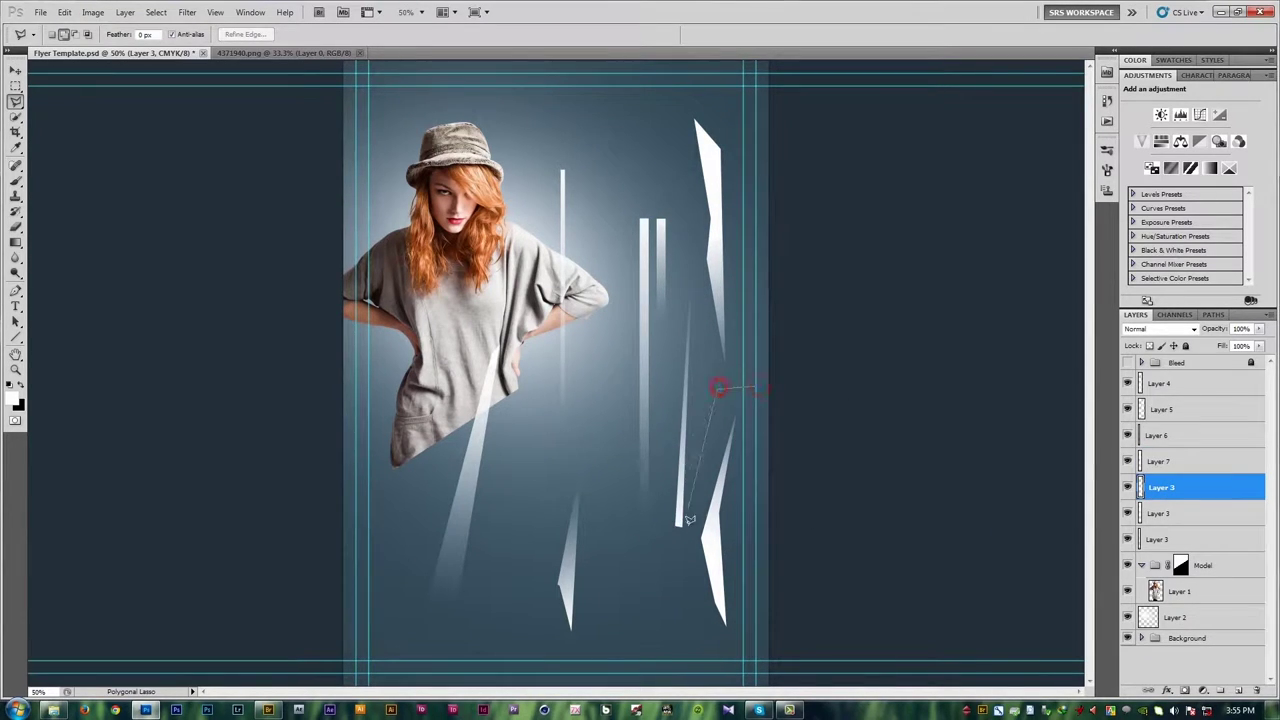
left_click(685, 577)
double_click(766, 515)
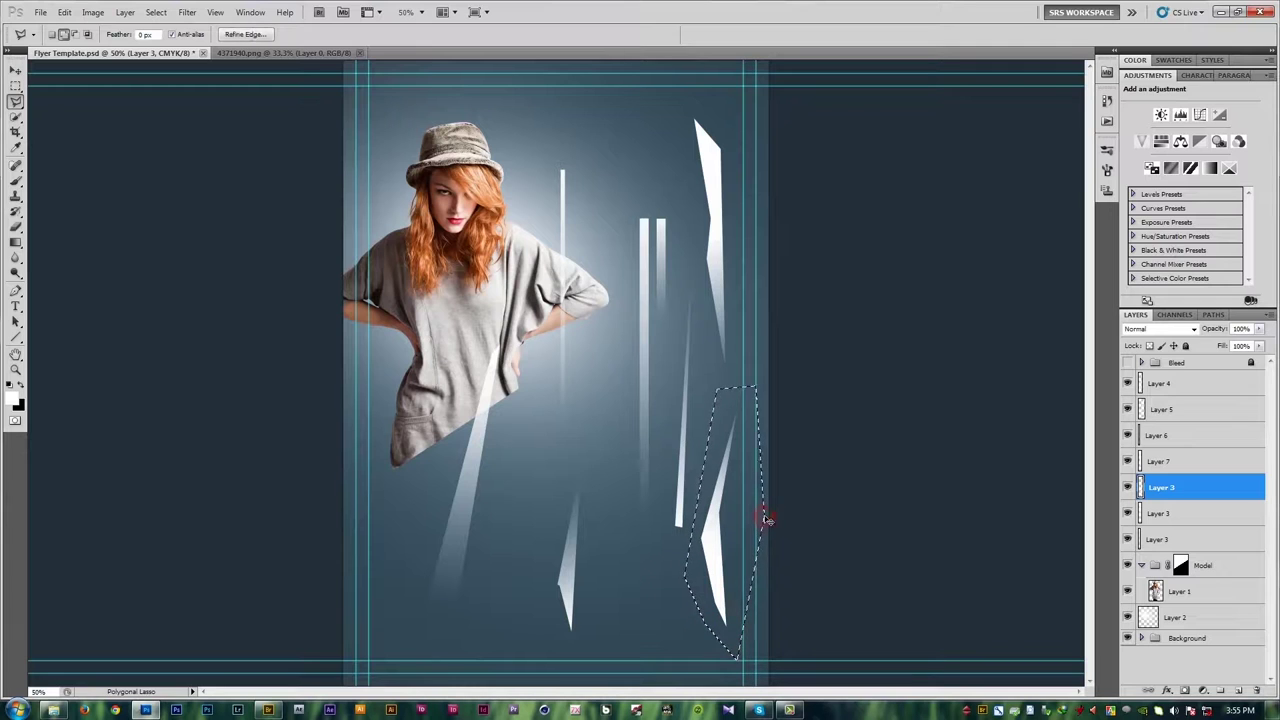
key("ctrl+j")
left_click(1160, 513)
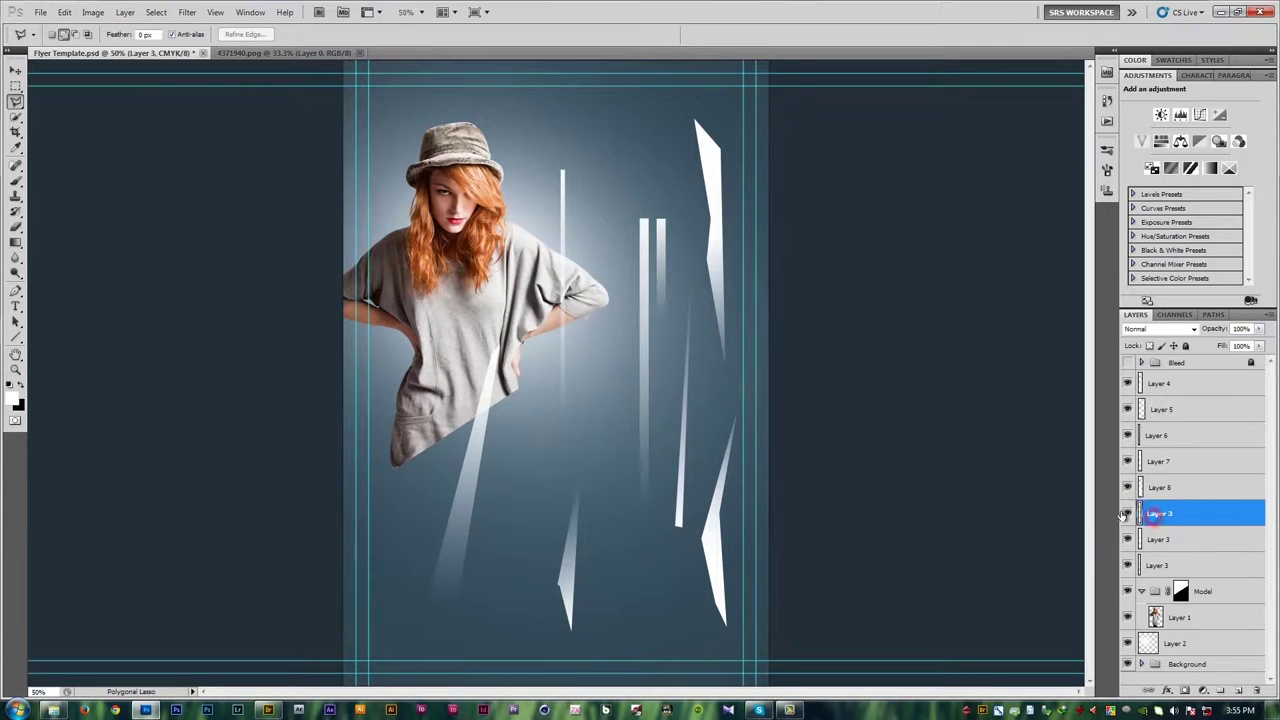
left_click(15, 70)
left_click_drag(680, 450, 604, 430)
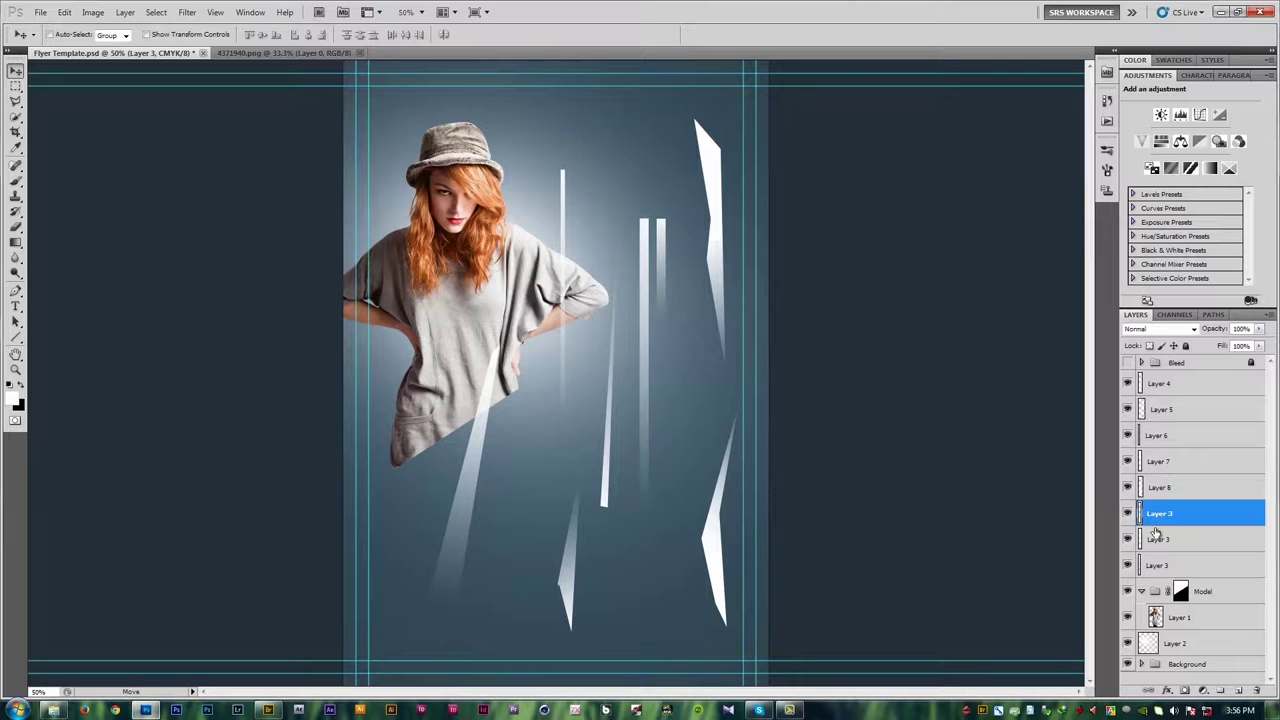
- Hide the Model group, glow and background layers, and invert the Layer 4 shard to black
left_click(1128, 591)
left_click(1128, 643)
left_click(1128, 664)
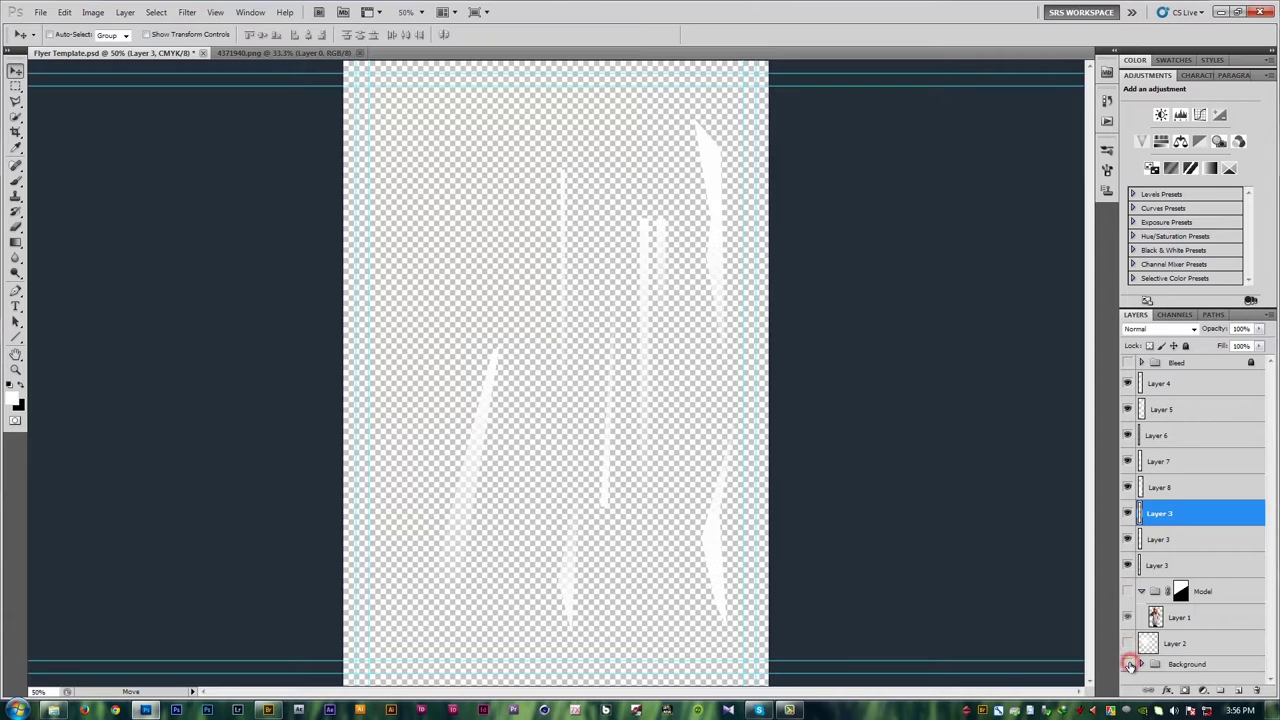
left_click(1161, 388)
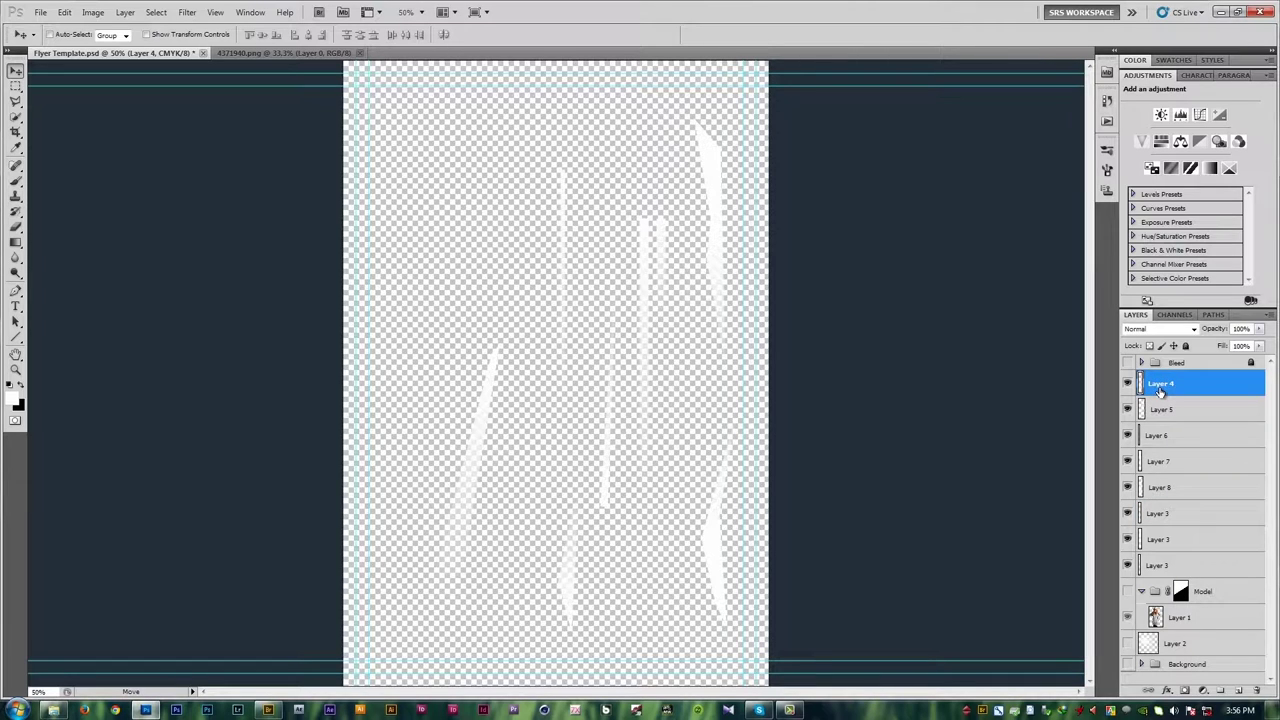
key("ctrl+i")
- Step through the remaining shard layers and review the existing brush presets
left_click(1166, 436)
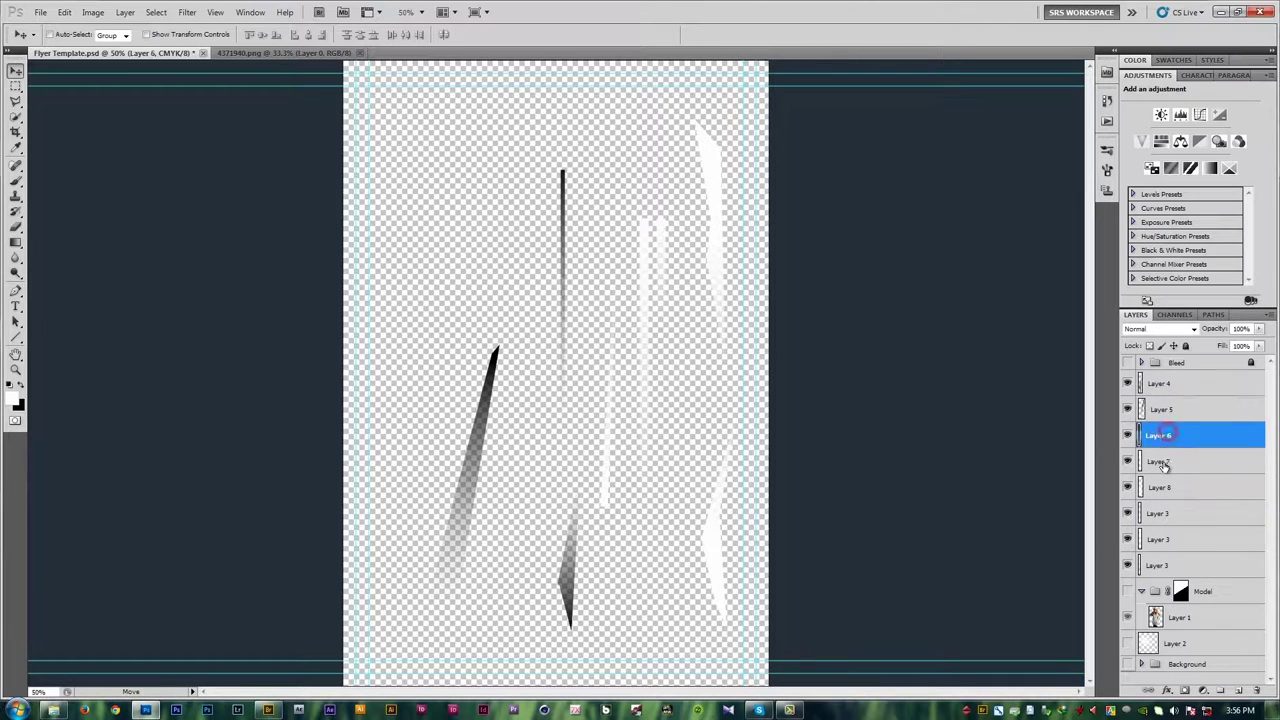
left_click(1162, 461)
left_click(1160, 487)
left_click(1158, 512)
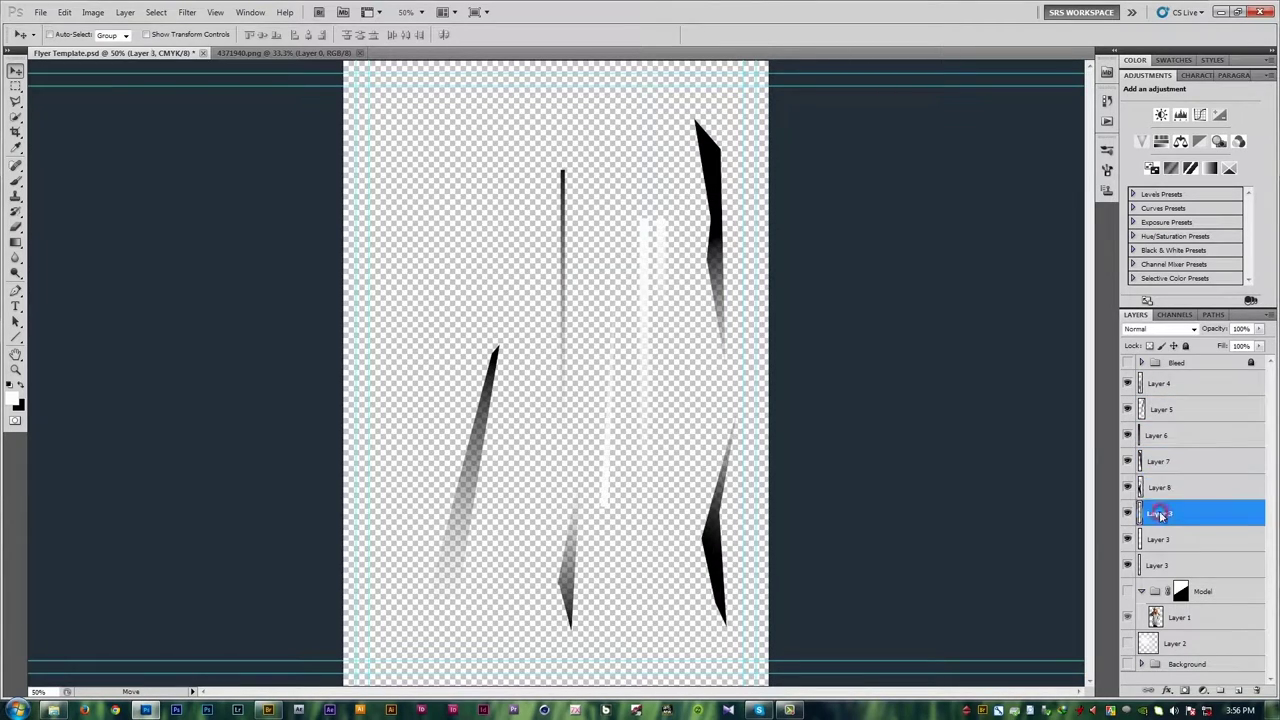
left_click(1160, 539)
left_click(1163, 566)
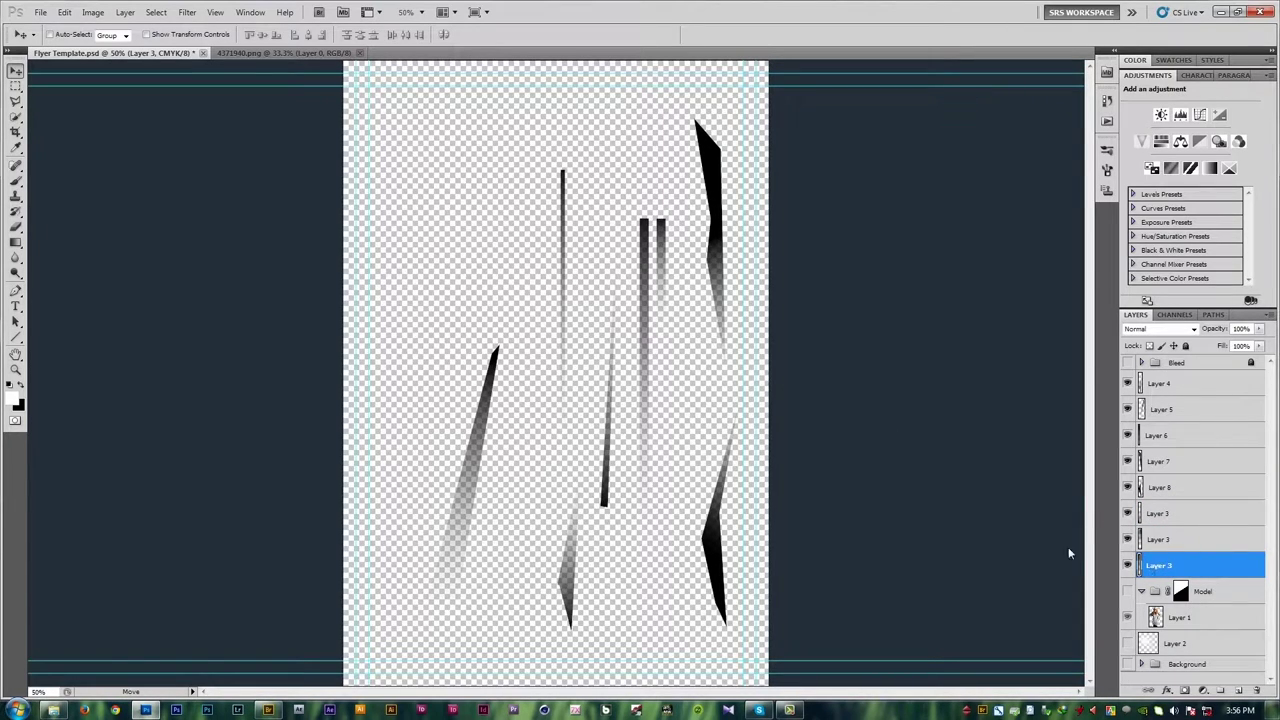
left_click(1110, 147)
left_click(1110, 147)
- Delete one Layer 3 stroke and define a brush preset from the other Layer 3 stroke
left_click(64, 12)
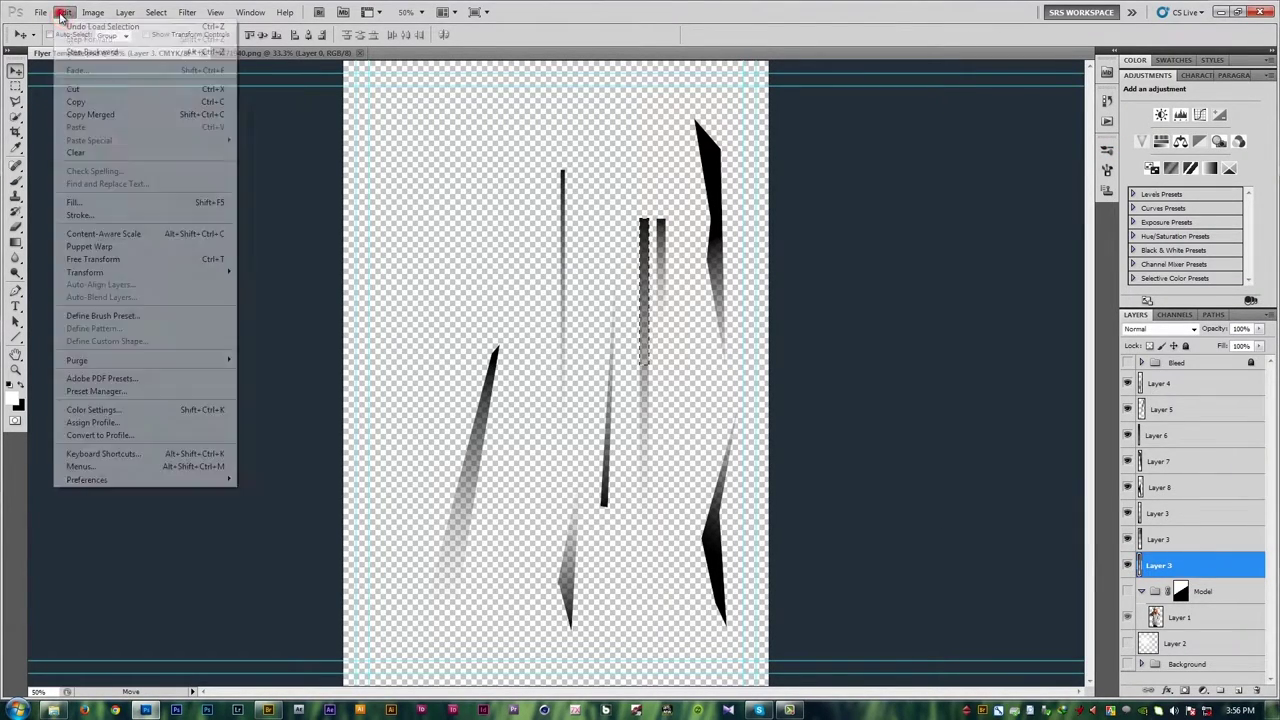
left_click(142, 340)
key("Return")
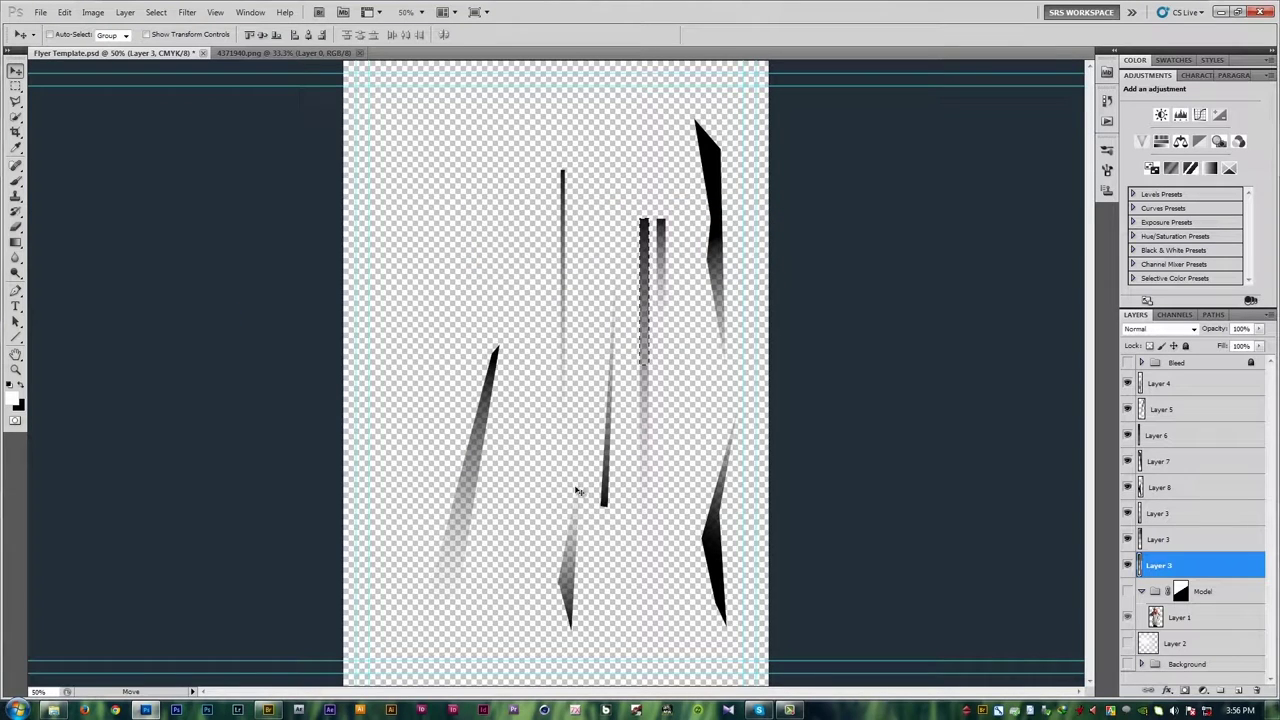
key("Delete")
double_click(1158, 539)
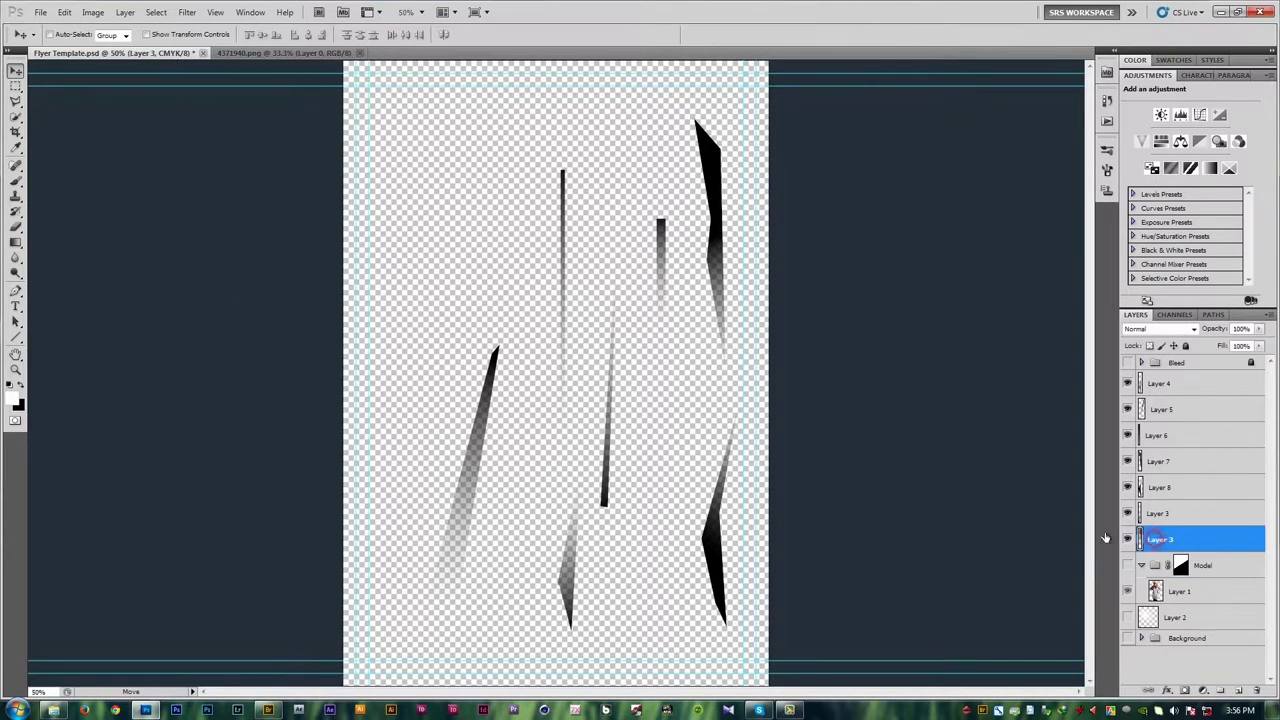
left_click(64, 12)
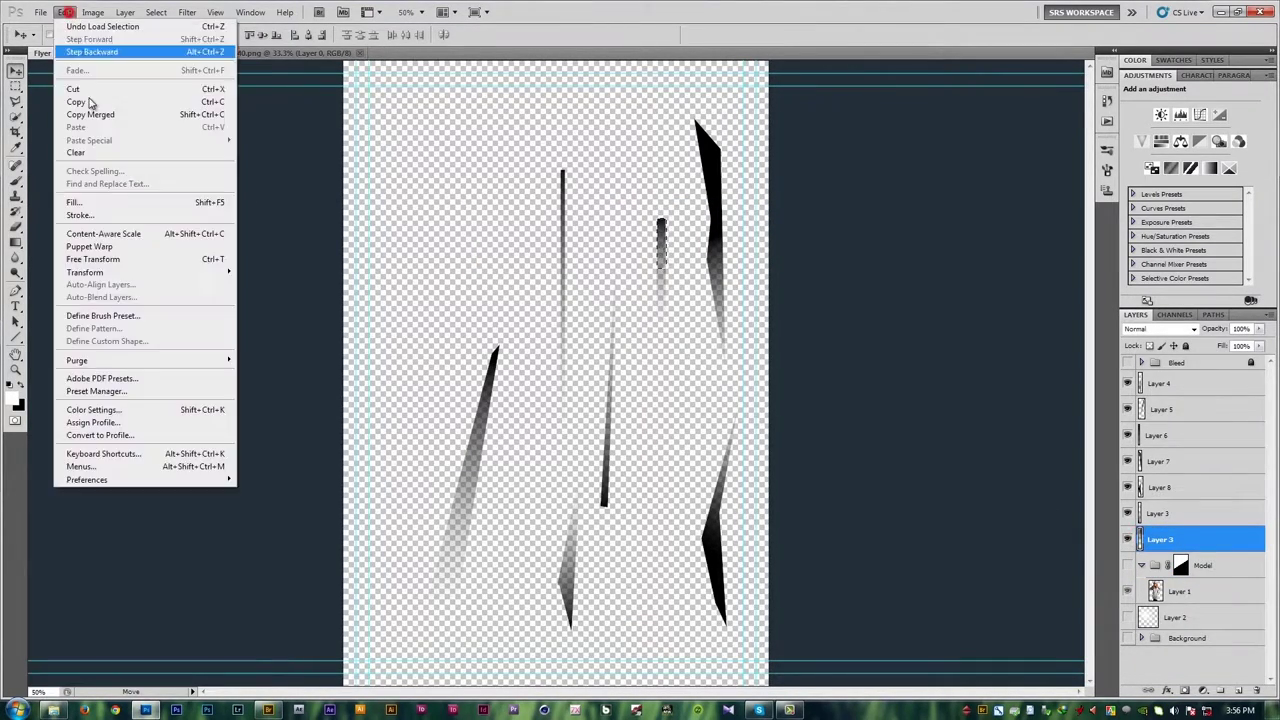
left_click(113, 315)
key("Return")
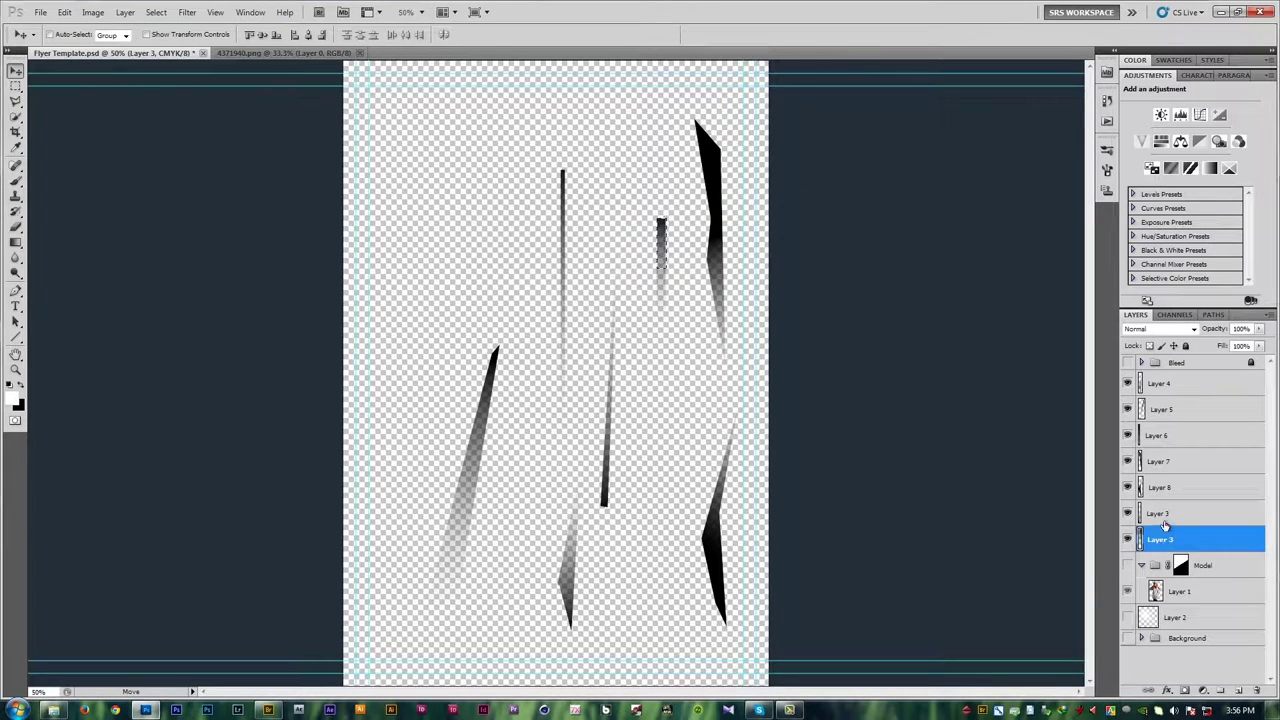
- Reorder the two Layer 3 copies and merge the duplicate down
left_click(1163, 514)
left_click_drag(1163, 539, 1160, 521)
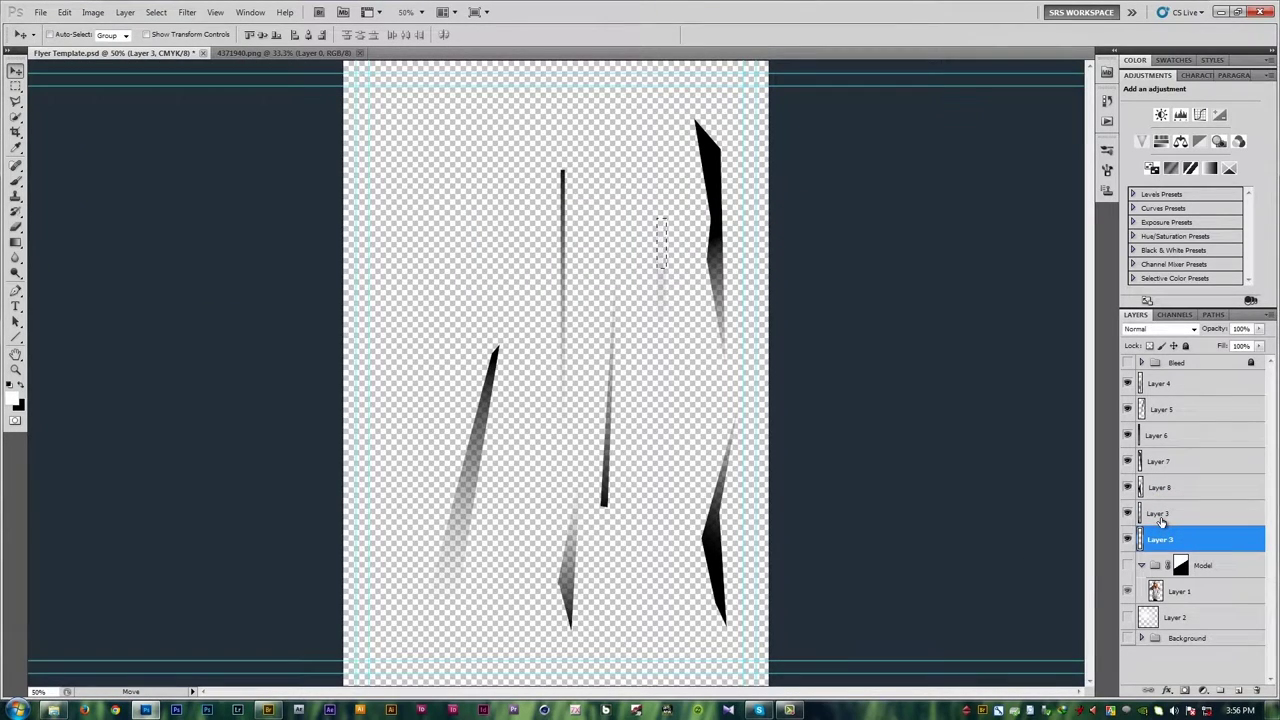
left_click(1160, 513, "shift")
key("ctrl+e")
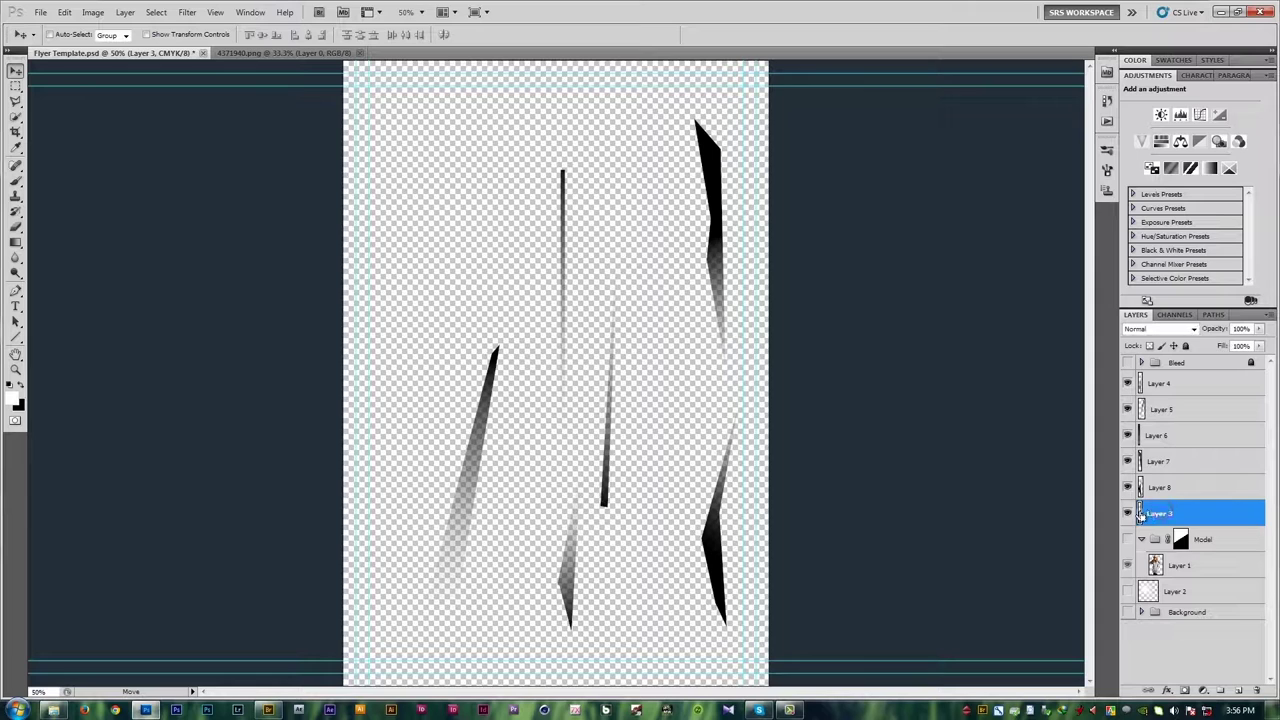
- Save the Layer 3 stroke as brush preset 'Jumbled Brush 3' and delete the layer
left_click(64, 12)
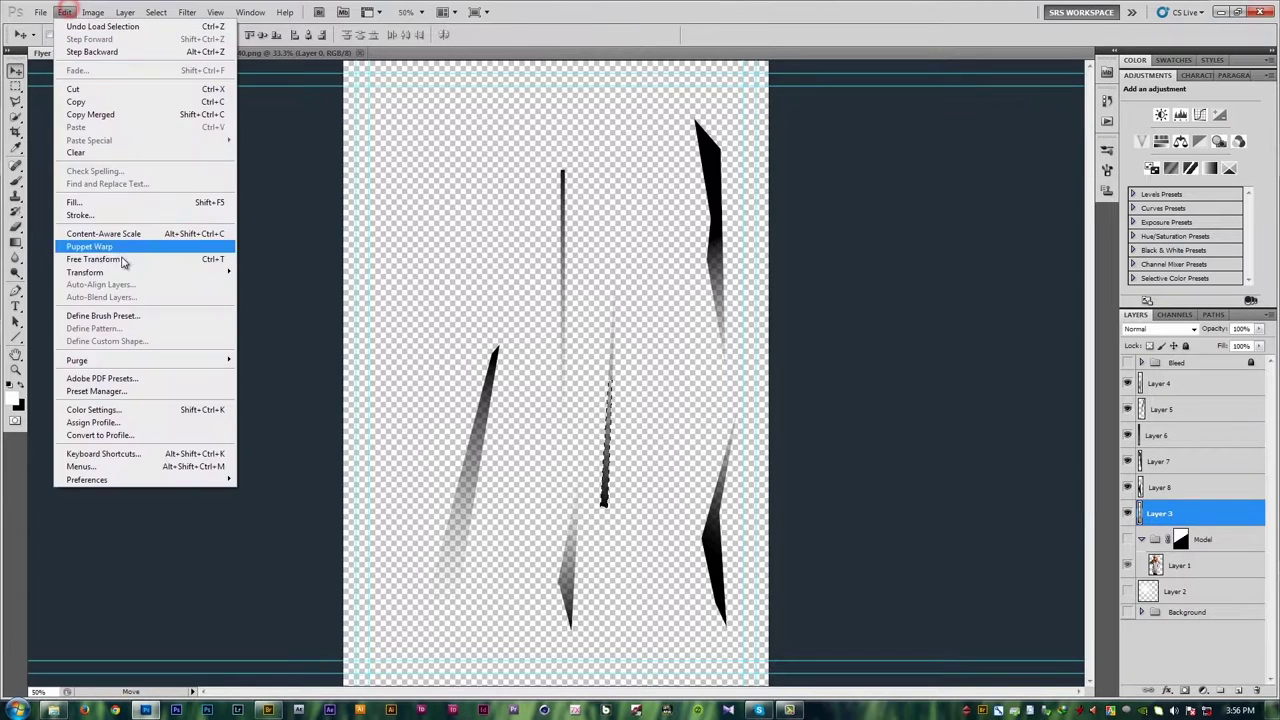
left_click(147, 316)
type("Jumbled Brush 3")
left_click(767, 241)
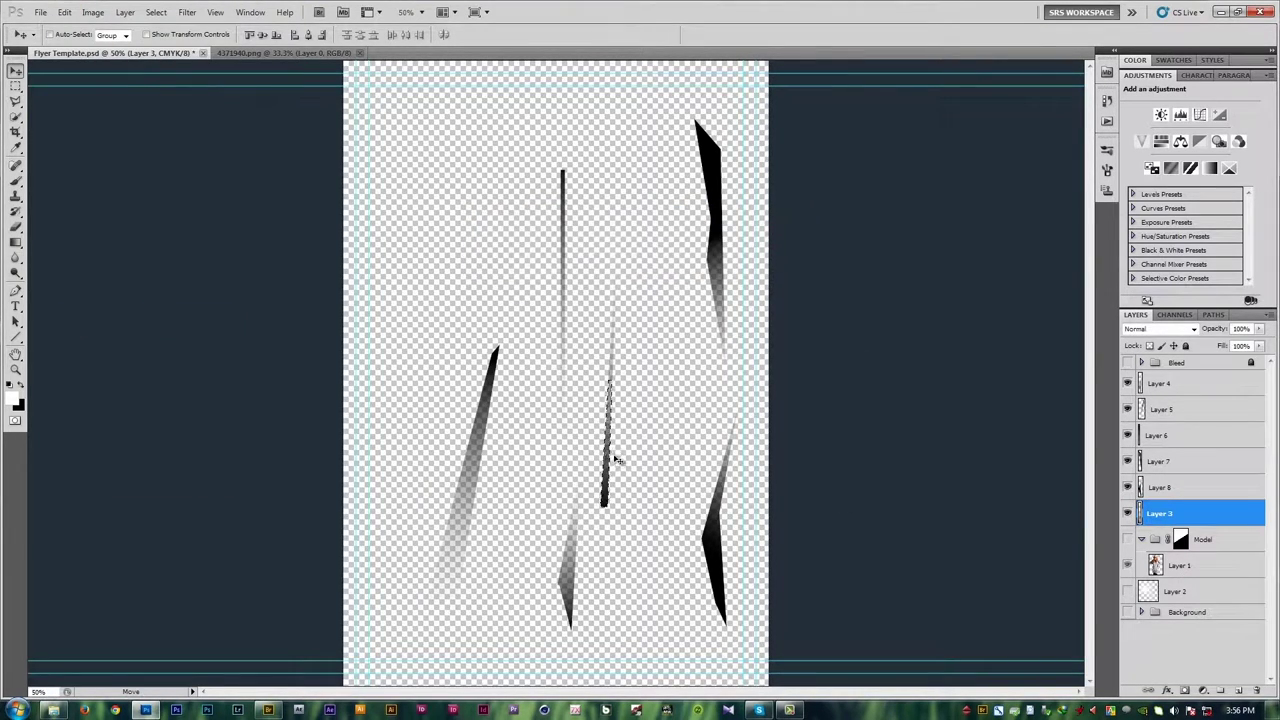
key("Delete")
- Define a brush preset from the Layer 8 stroke and delete that layer
left_click(1148, 490)
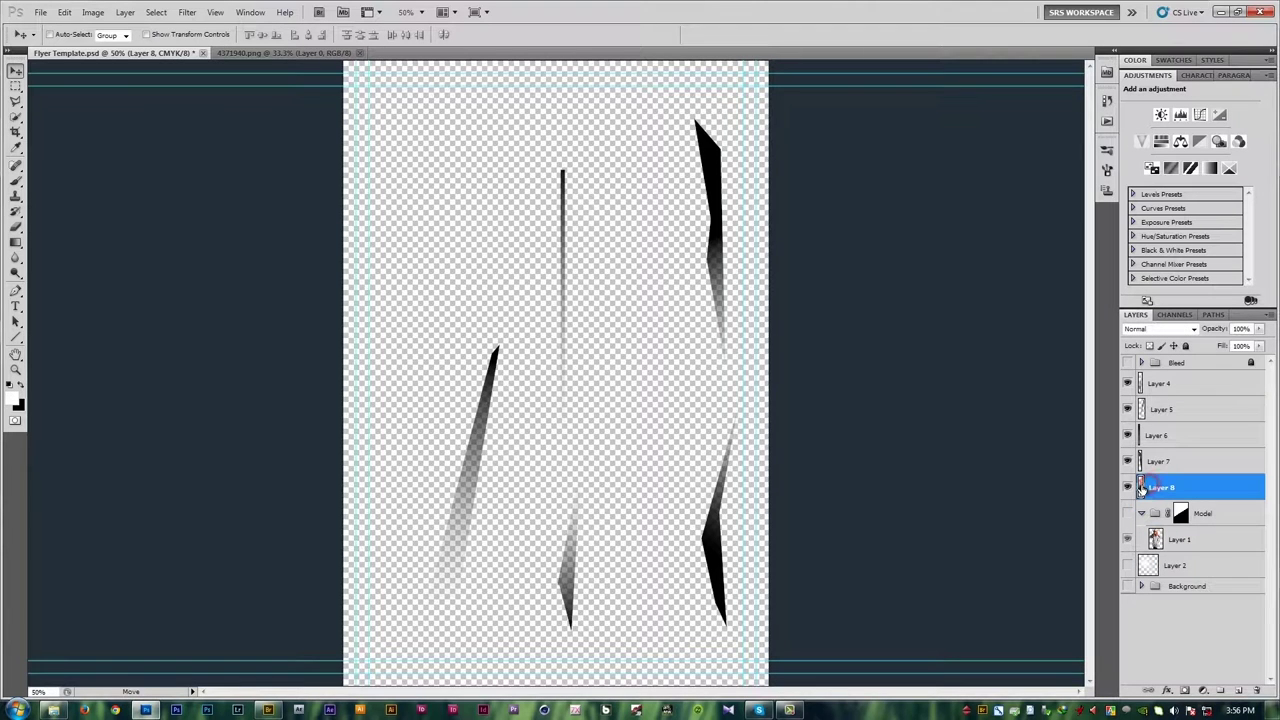
left_click(1142, 488, "ctrl")
left_click(64, 12)
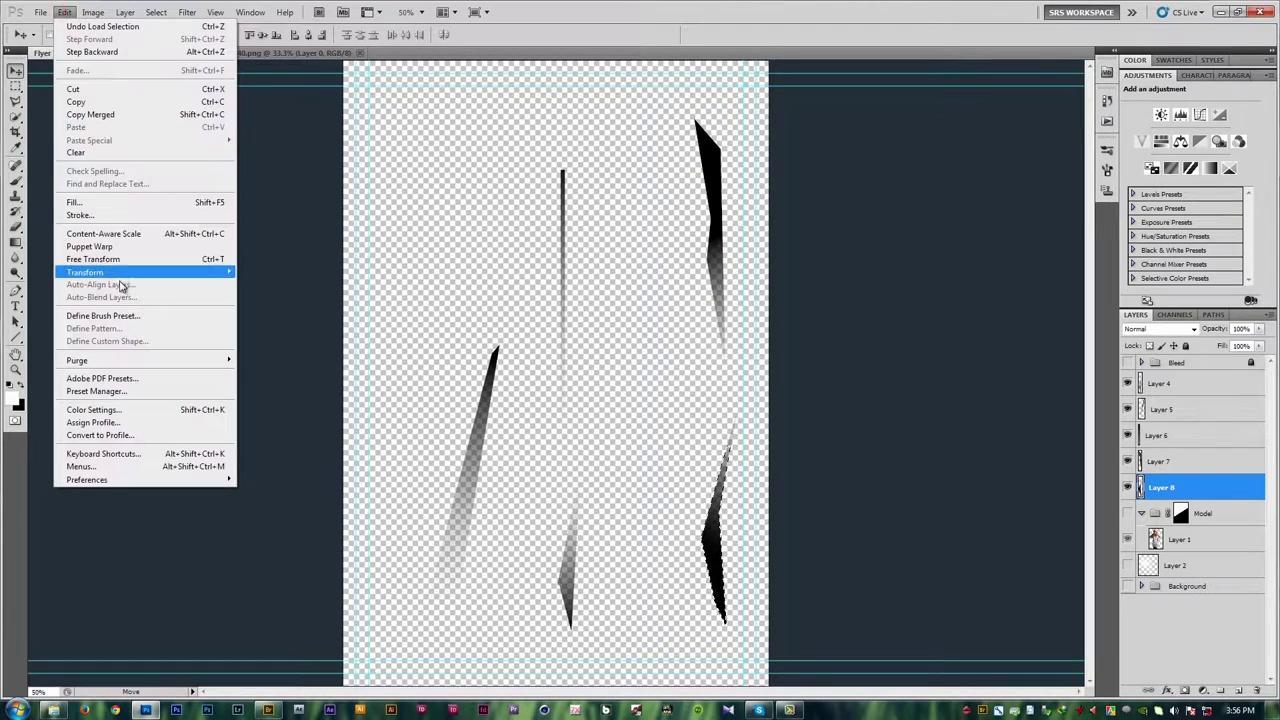
left_click(90, 316)
key("Return")
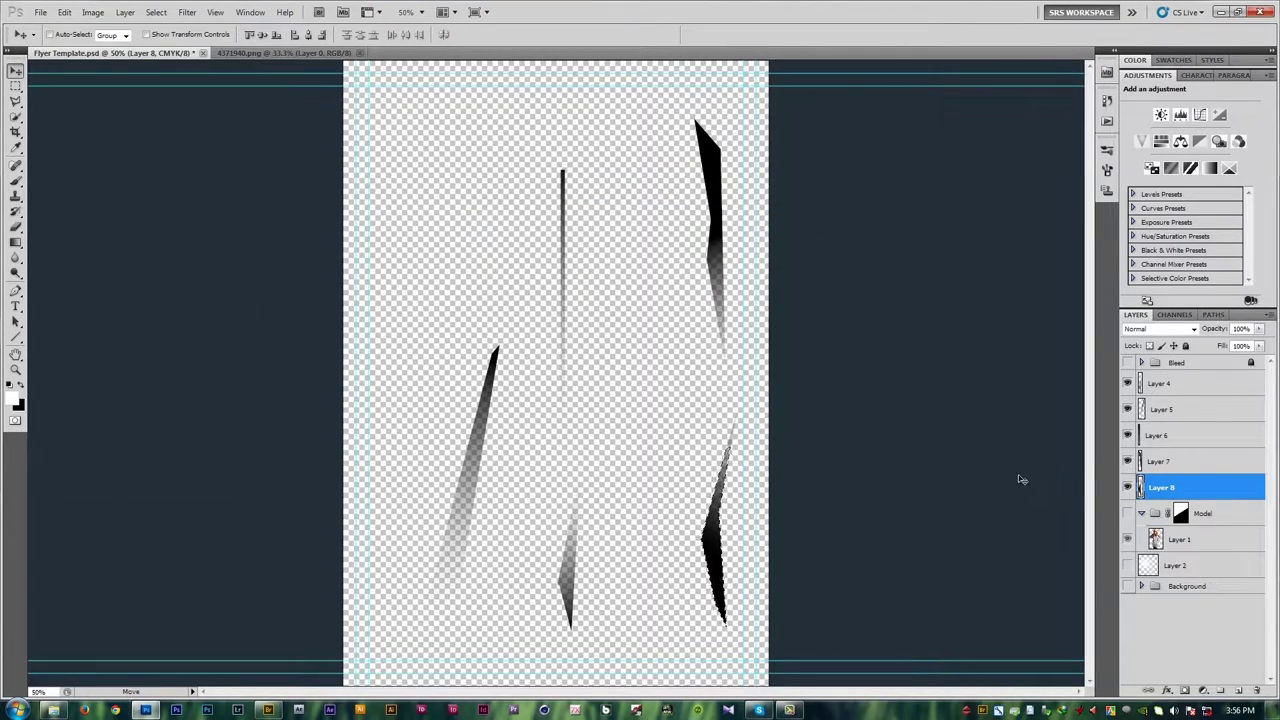
key("Delete")
- Define a brush preset from the Layer 7 stroke, deselect, and delete Layer 7
left_click(1163, 460)
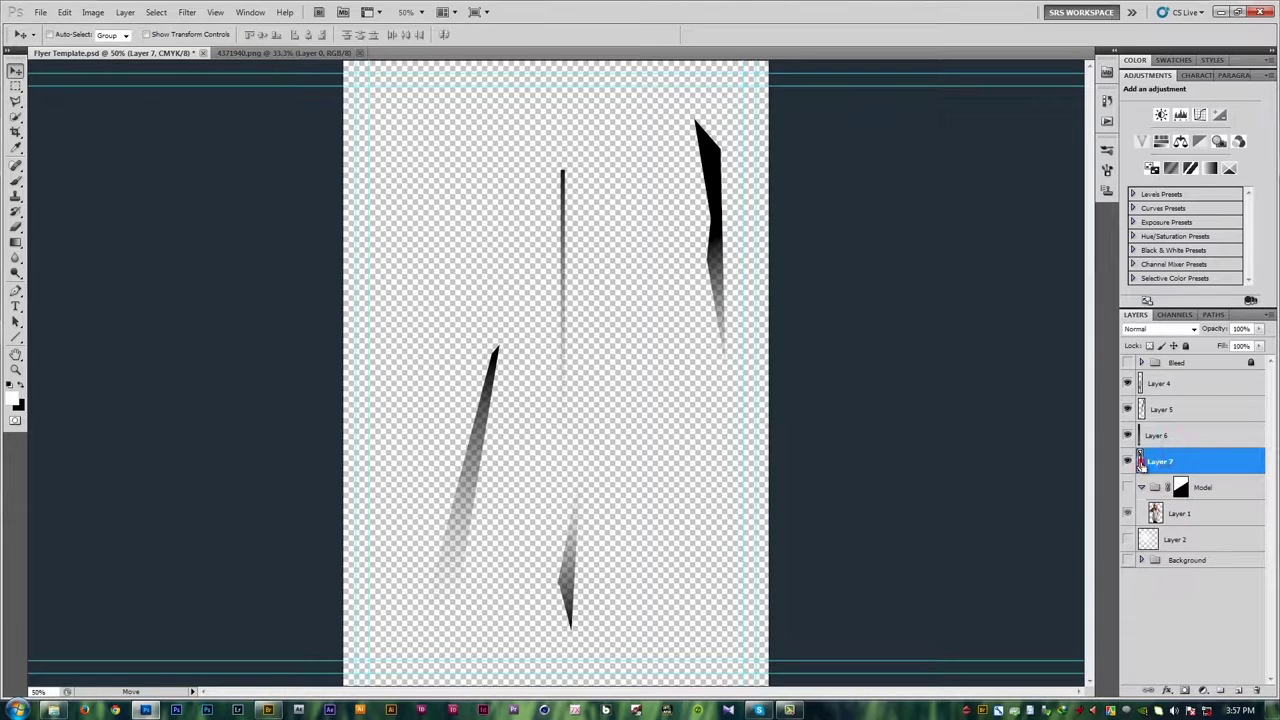
left_click(1141, 462, "ctrl")
left_click(64, 12)
left_click(110, 316)
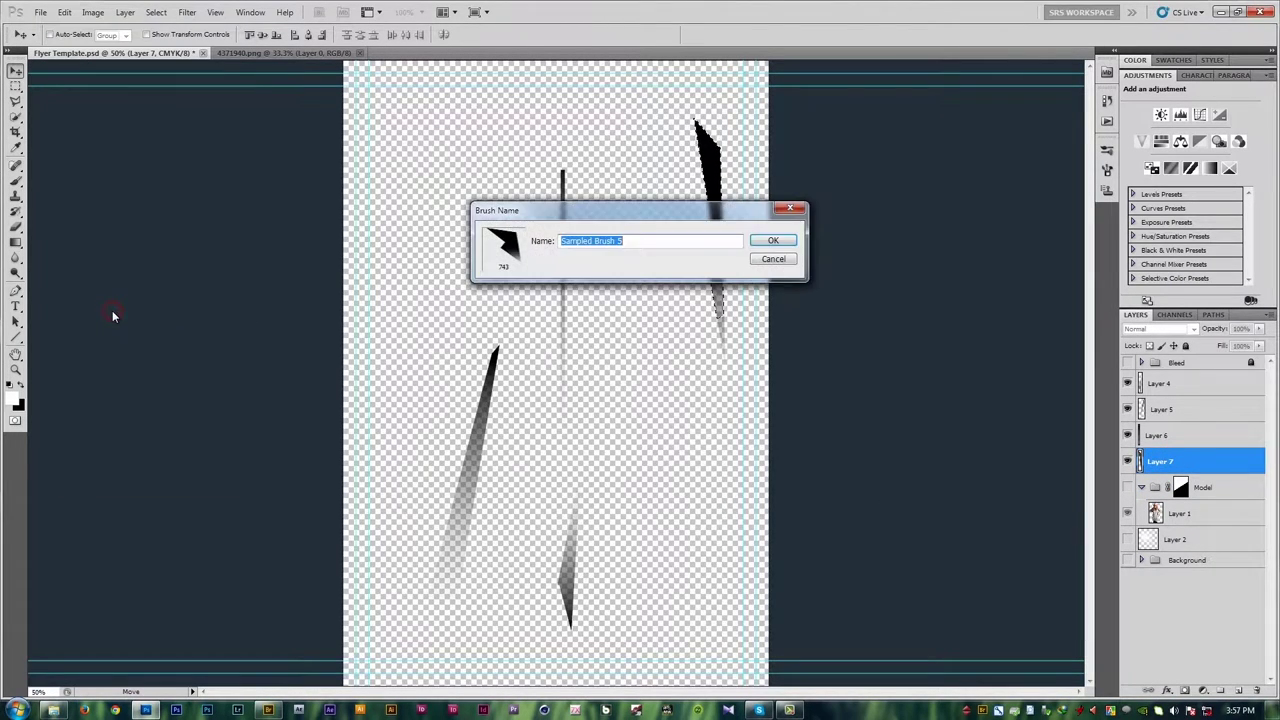
key("Return")
key("ctrl+d")
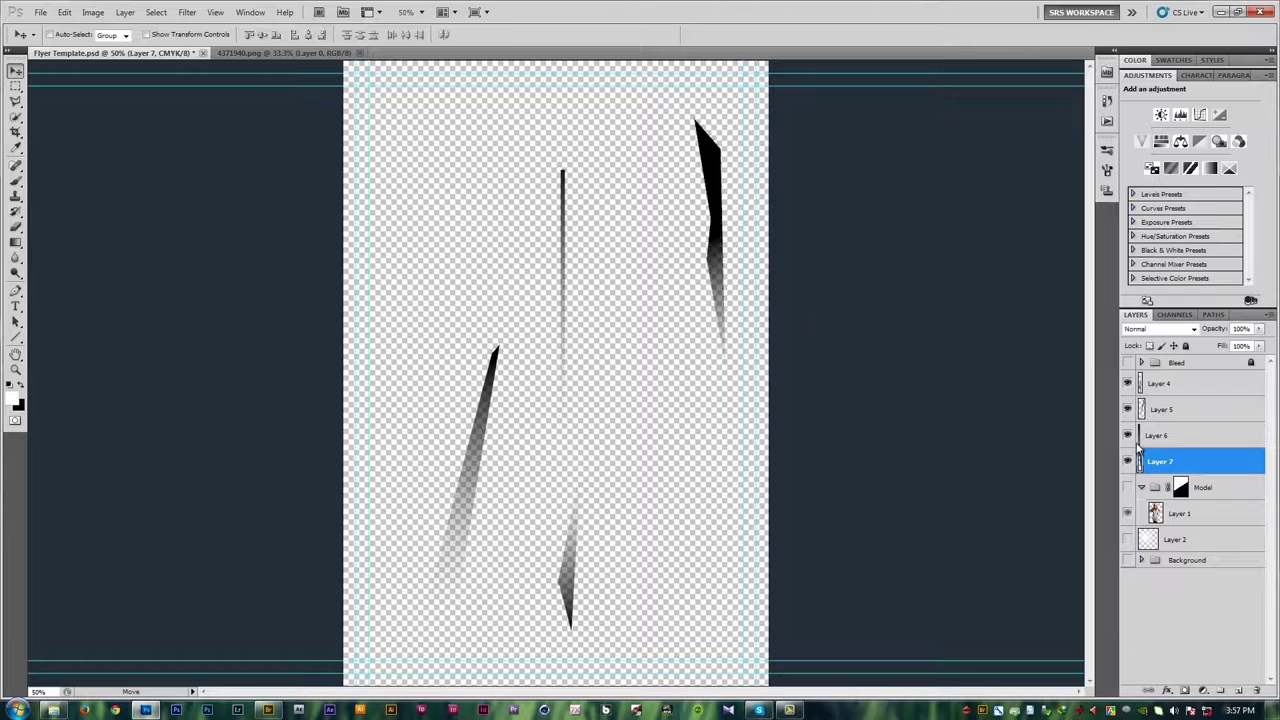
key("Delete")
- Define a brush preset from the Layer 6 stroke, deselect, and delete Layer 6
left_click(1141, 436, "ctrl")
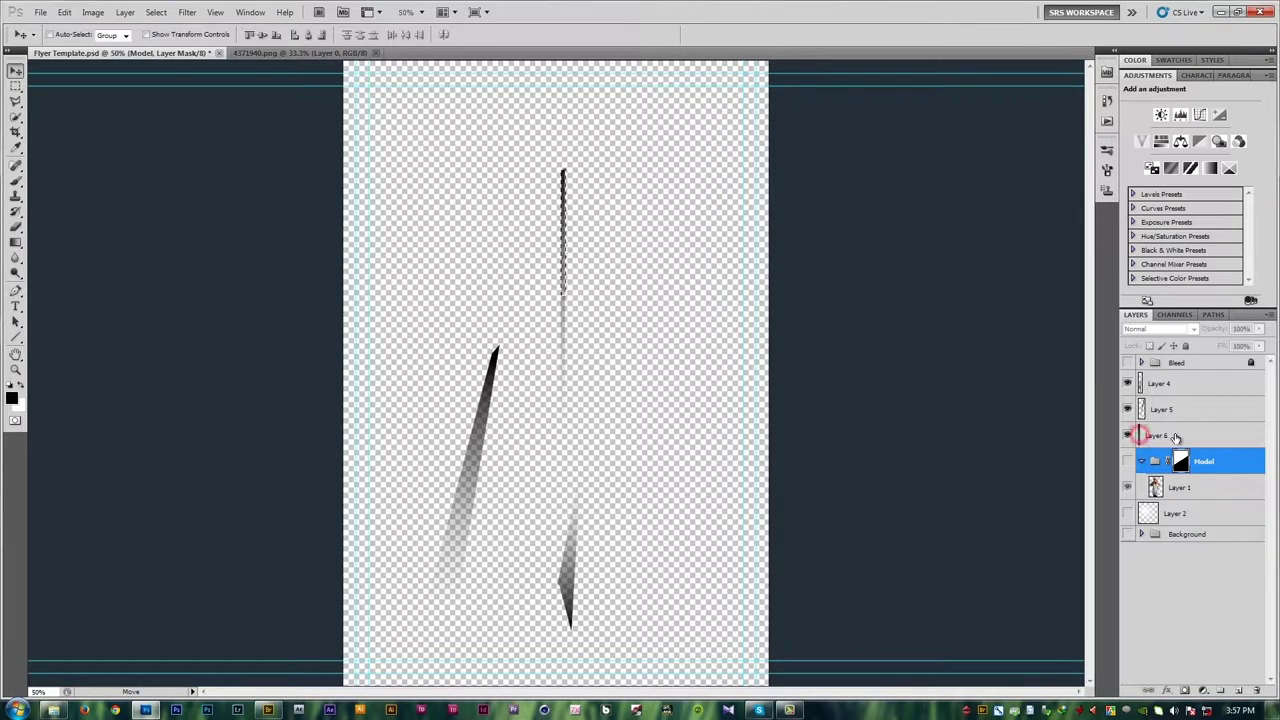
left_click(1160, 436)
left_click(64, 12)
left_click(138, 316)
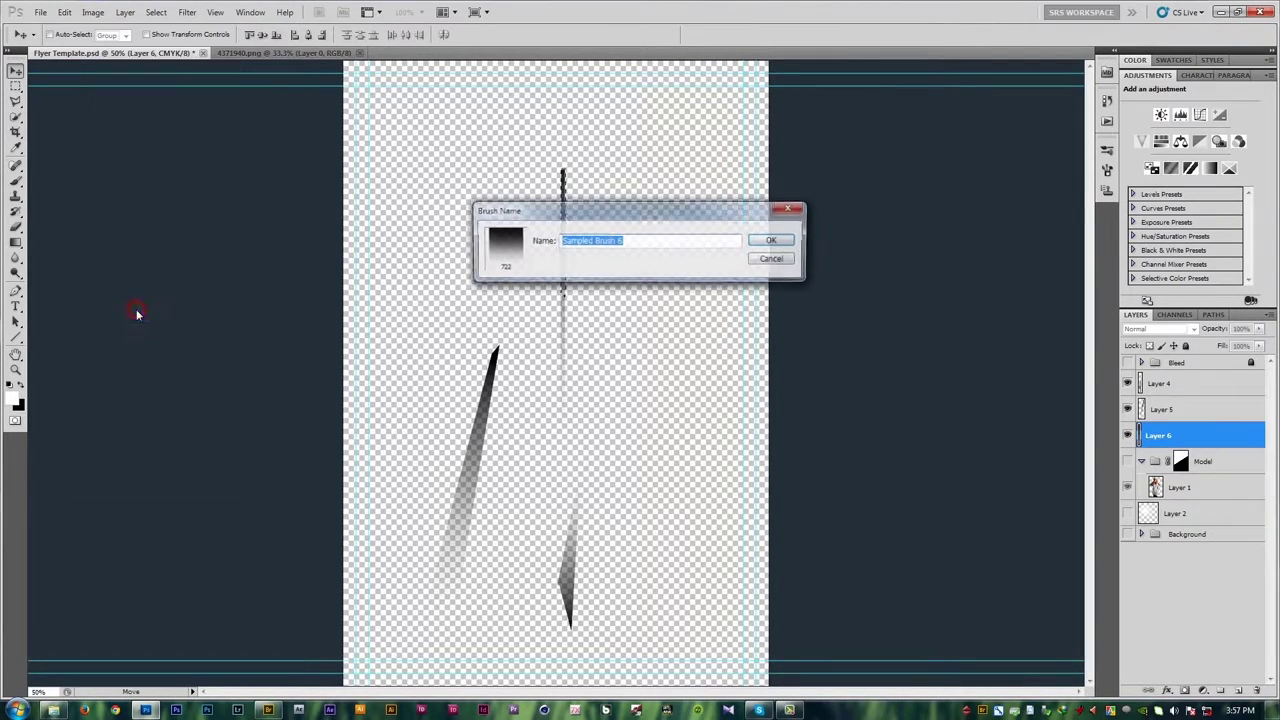
key("Return")
key("ctrl+d")
key("Delete")
- Define a brush preset from the Layer 5 stroke, deselect, and delete Layer 5
left_click(1165, 409)
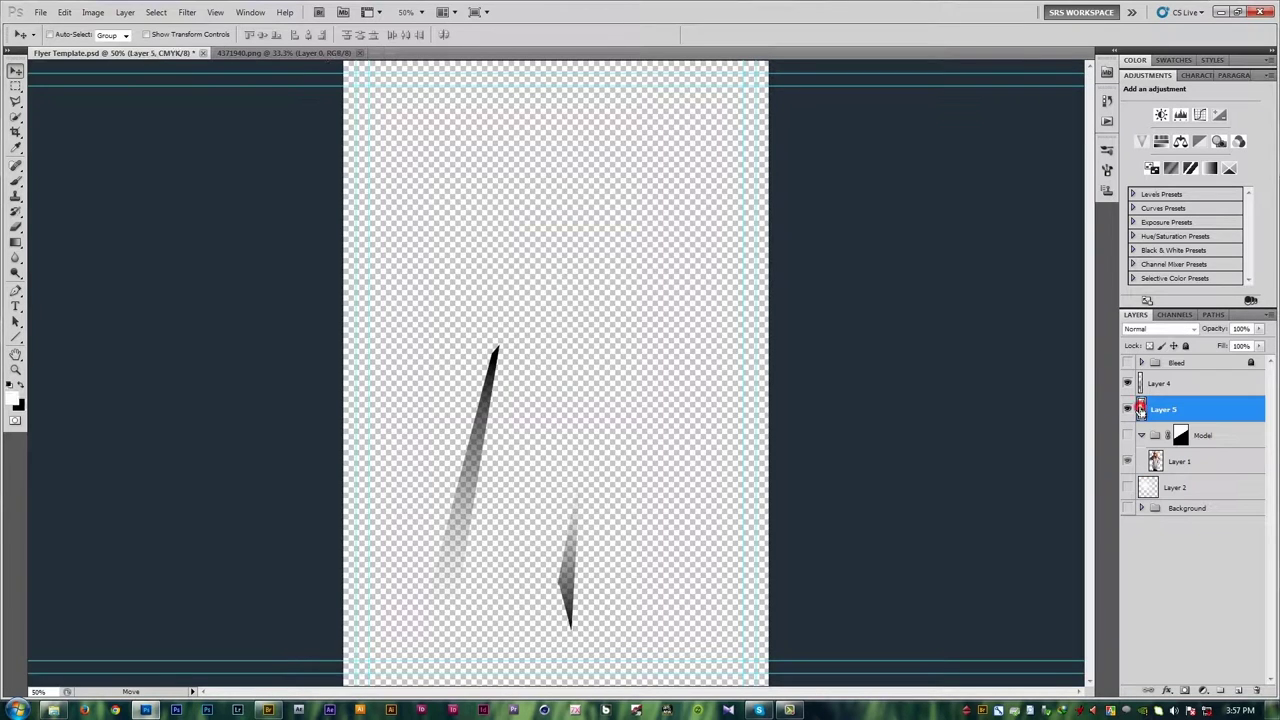
left_click(1141, 409, "ctrl")
left_click(64, 12)
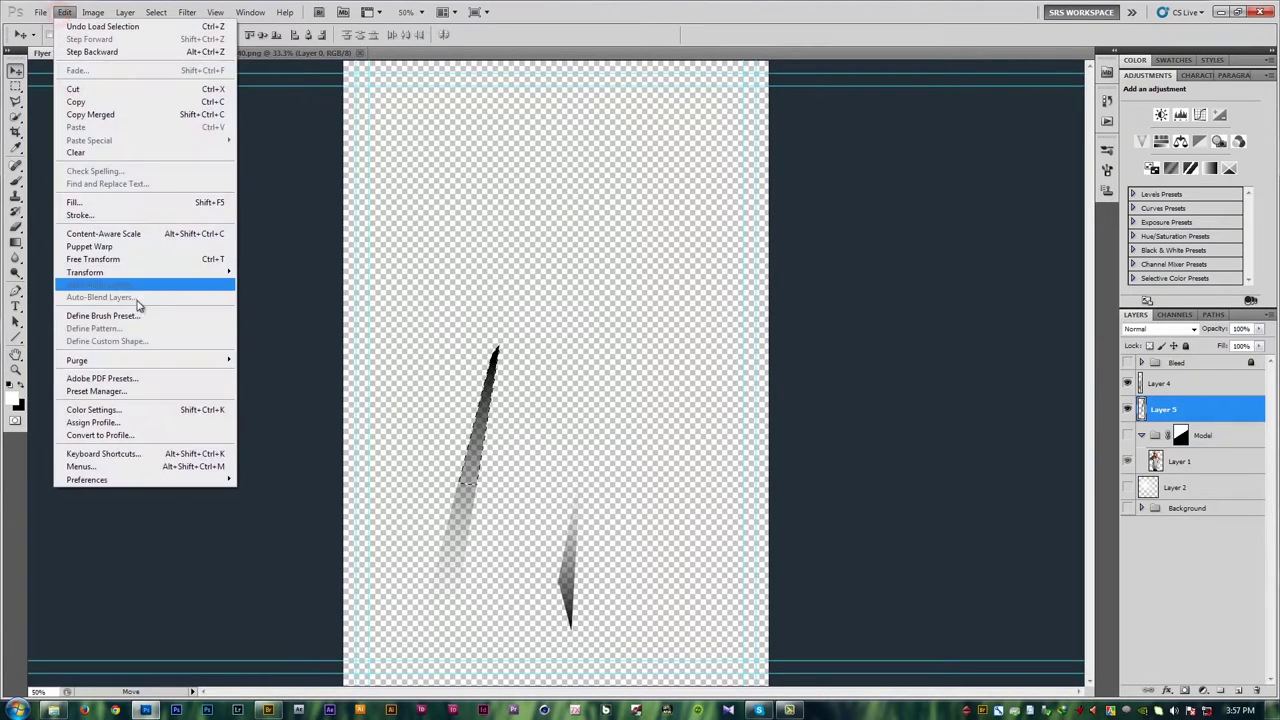
left_click(103, 316)
key("Return")
key("ctrl+d")
key("Delete")
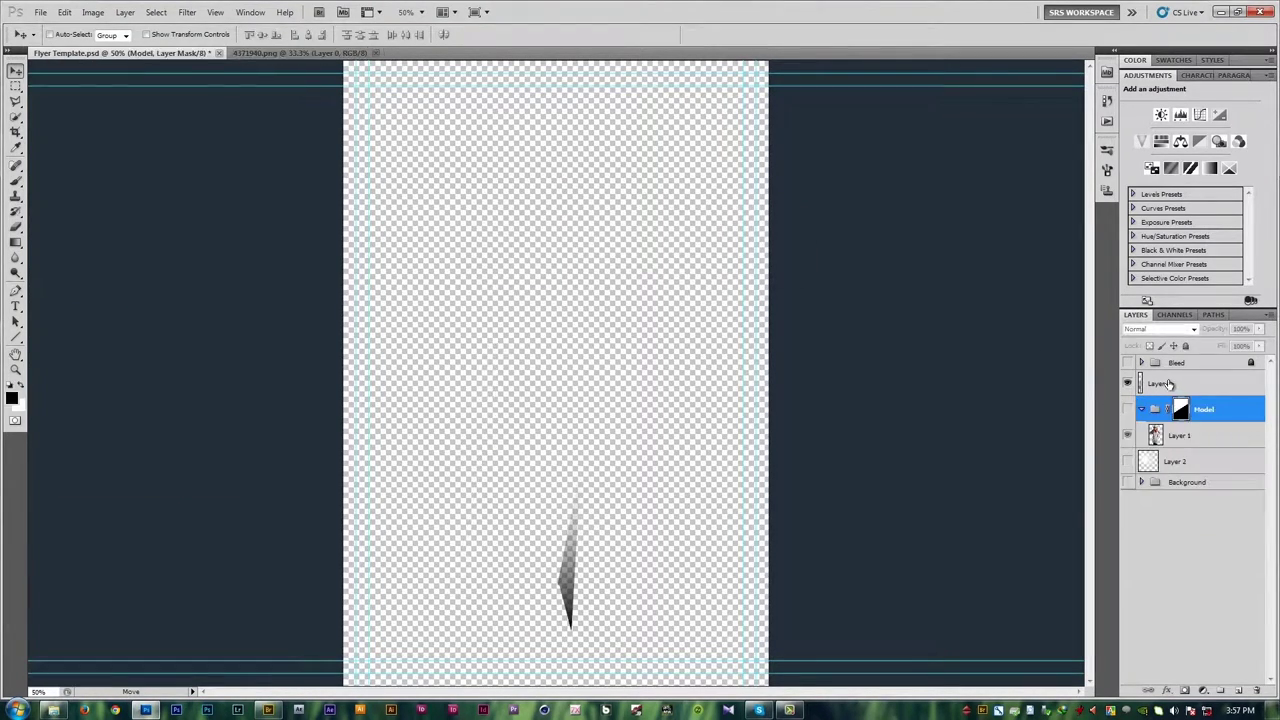
- Define a brush preset from the Layer 4 stroke, delete Layer 4, and show the Model group
left_click(1160, 383)
left_click(1141, 383, "ctrl")
left_click(66, 13)
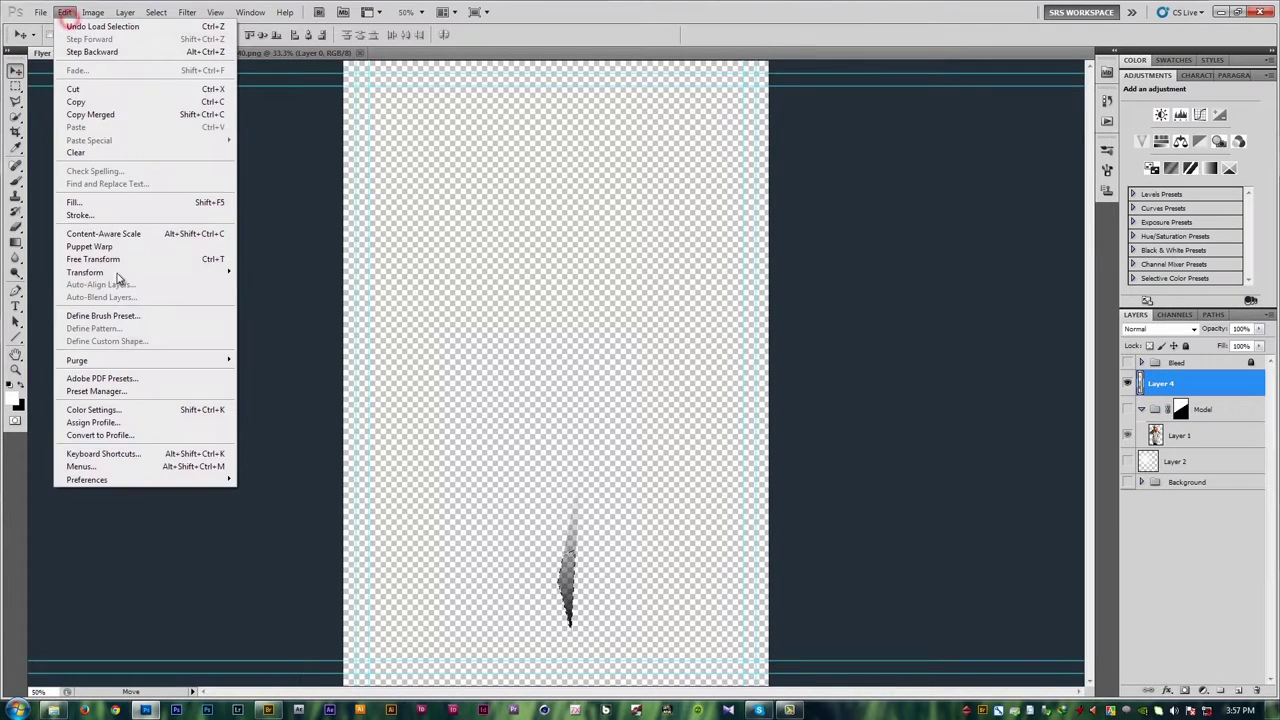
left_click(103, 314)
key("Return")
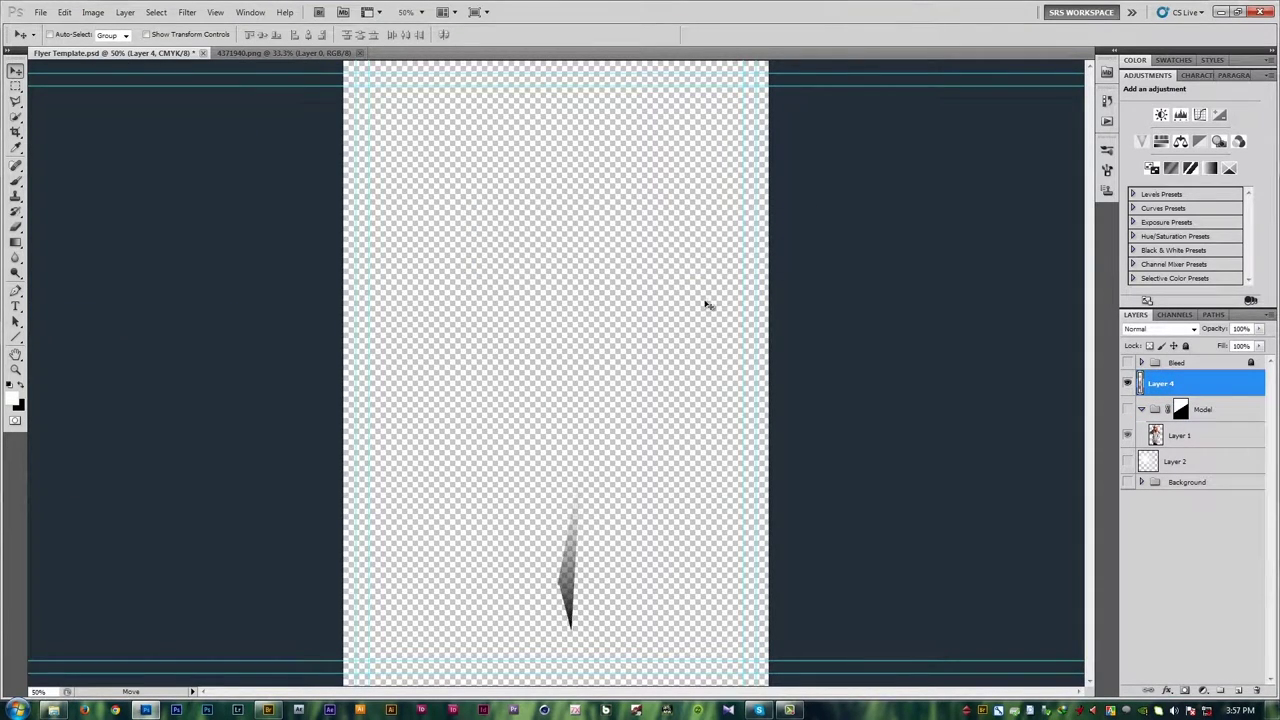
key("Delete")
left_click(1127, 384)
- Show the blue-grey background and pick the 837 px streak brush, undoing a test stroke
left_click(1128, 435)
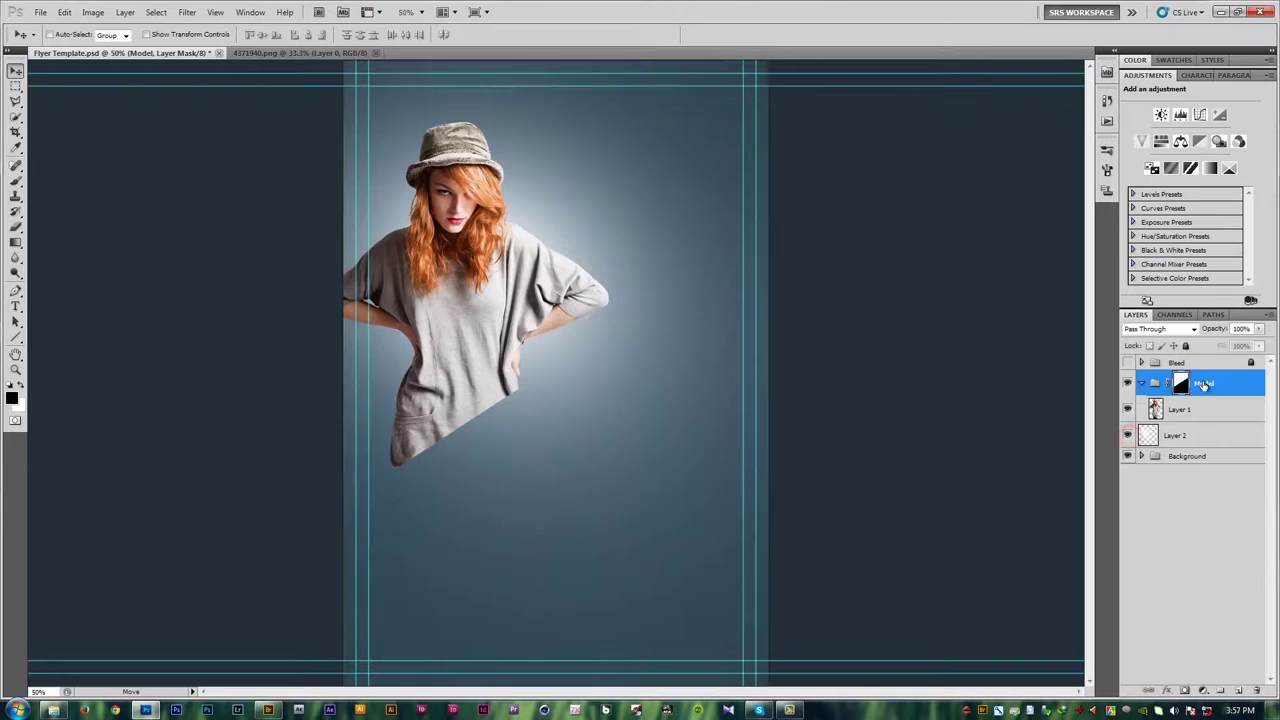
key("b")
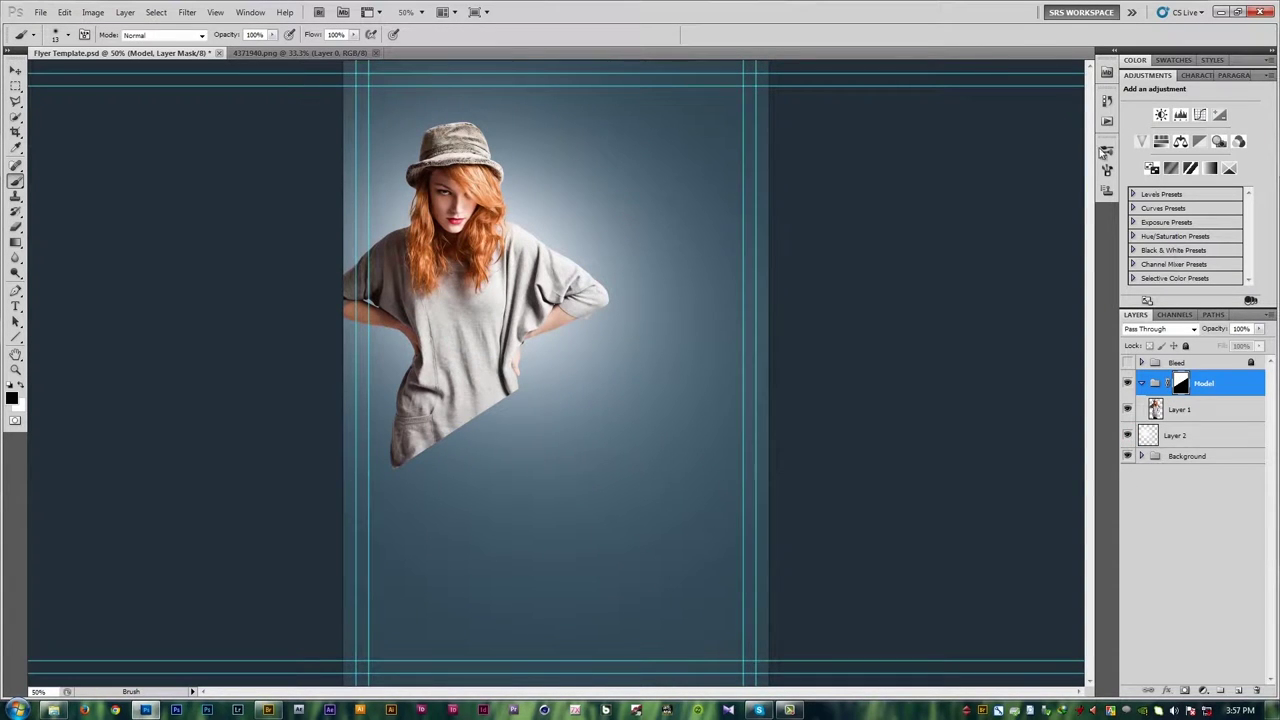
left_click(1107, 148)
left_click(1057, 365)
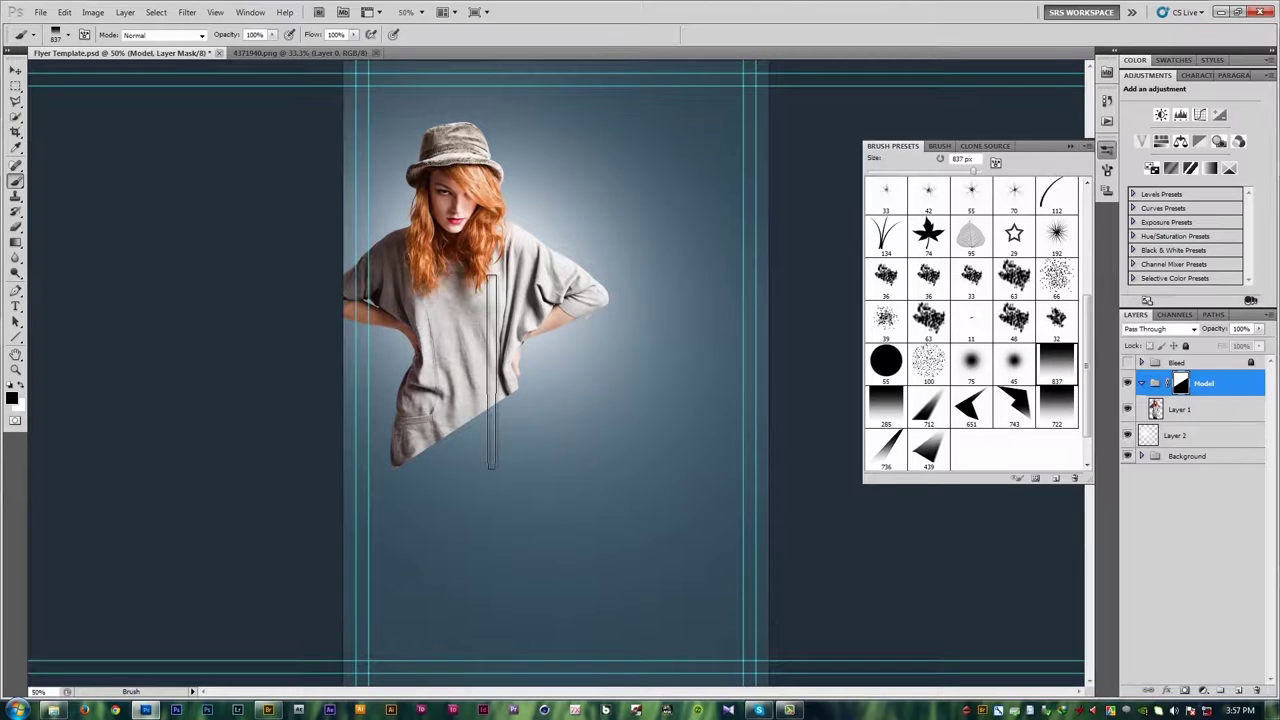
left_click(1107, 172)
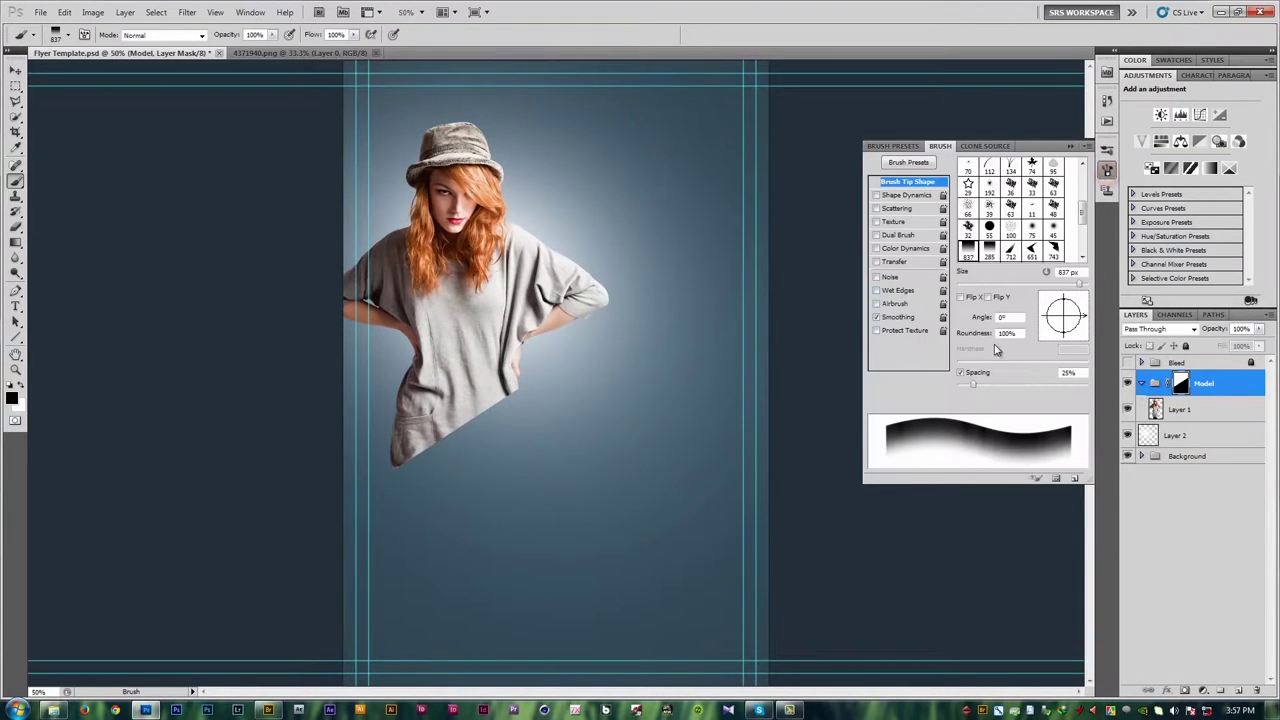
left_click_drag(480, 320, 400, 390)
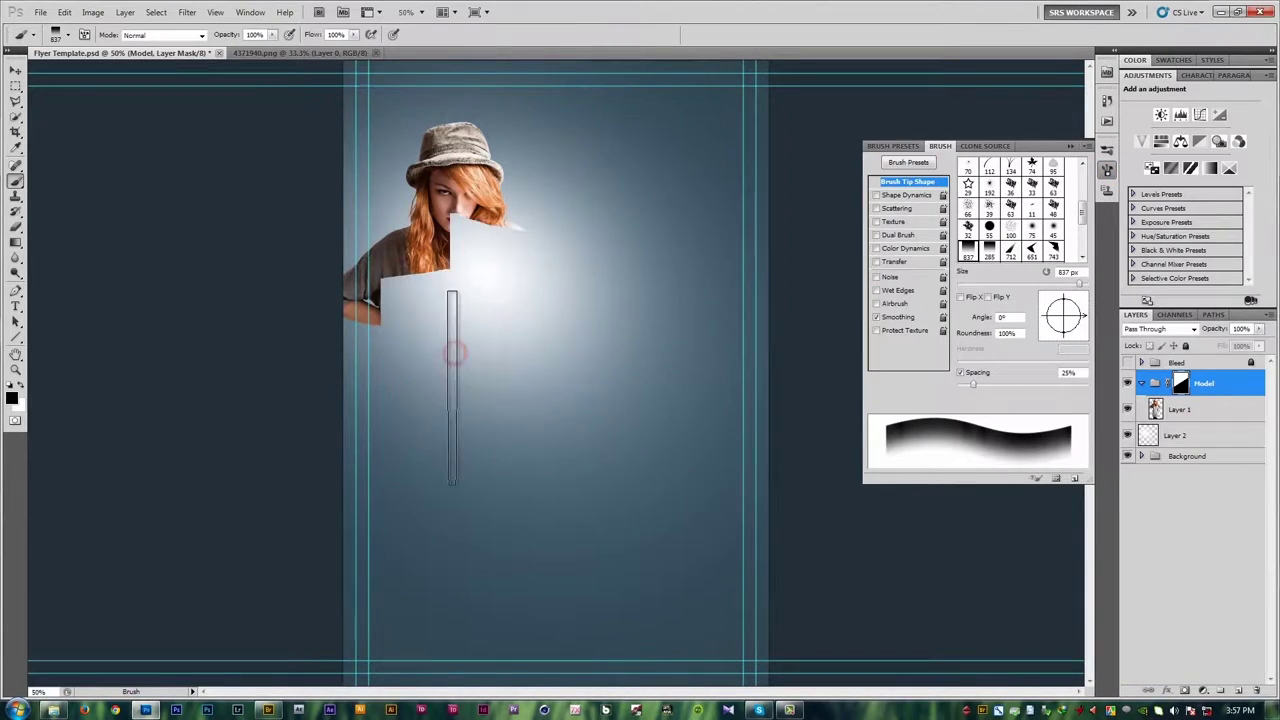
key("ctrl+z")
- Set brush spacing to 990% and angle to 138°, then stamp two streaks on the shirt edge
left_click_drag(972, 384, 1085, 384)
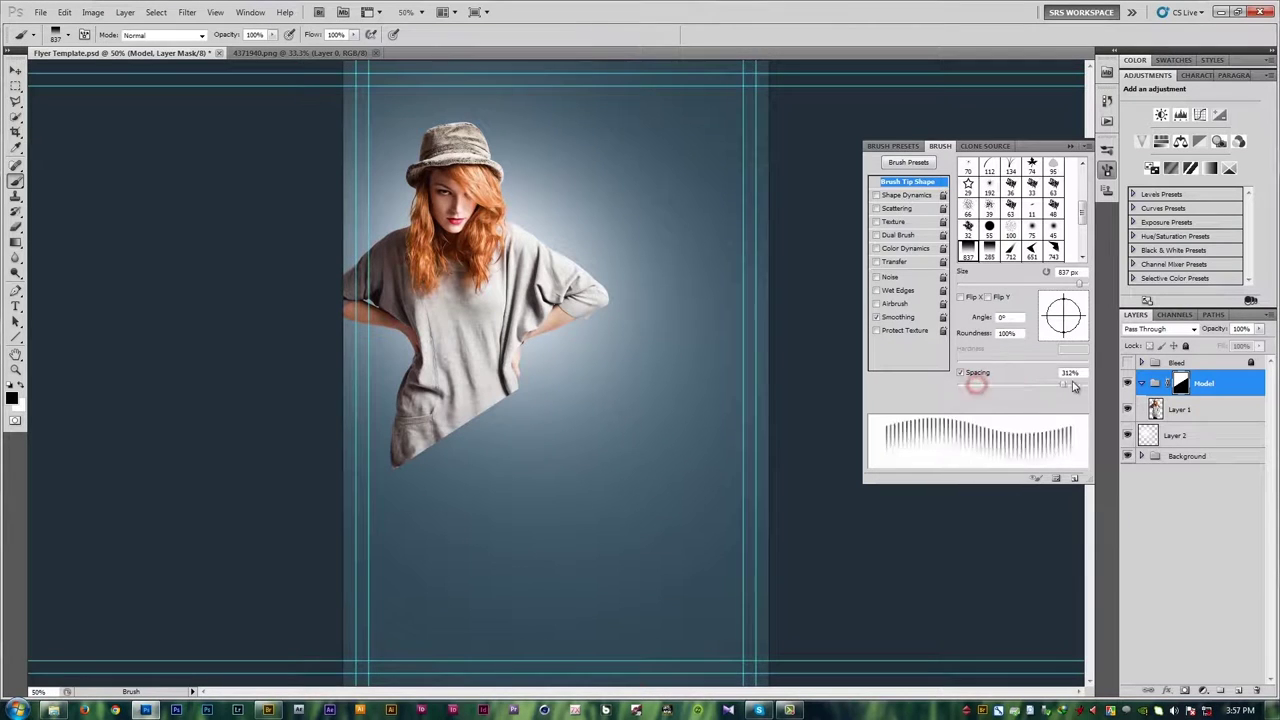
left_click_drag(578, 407, 420, 400)
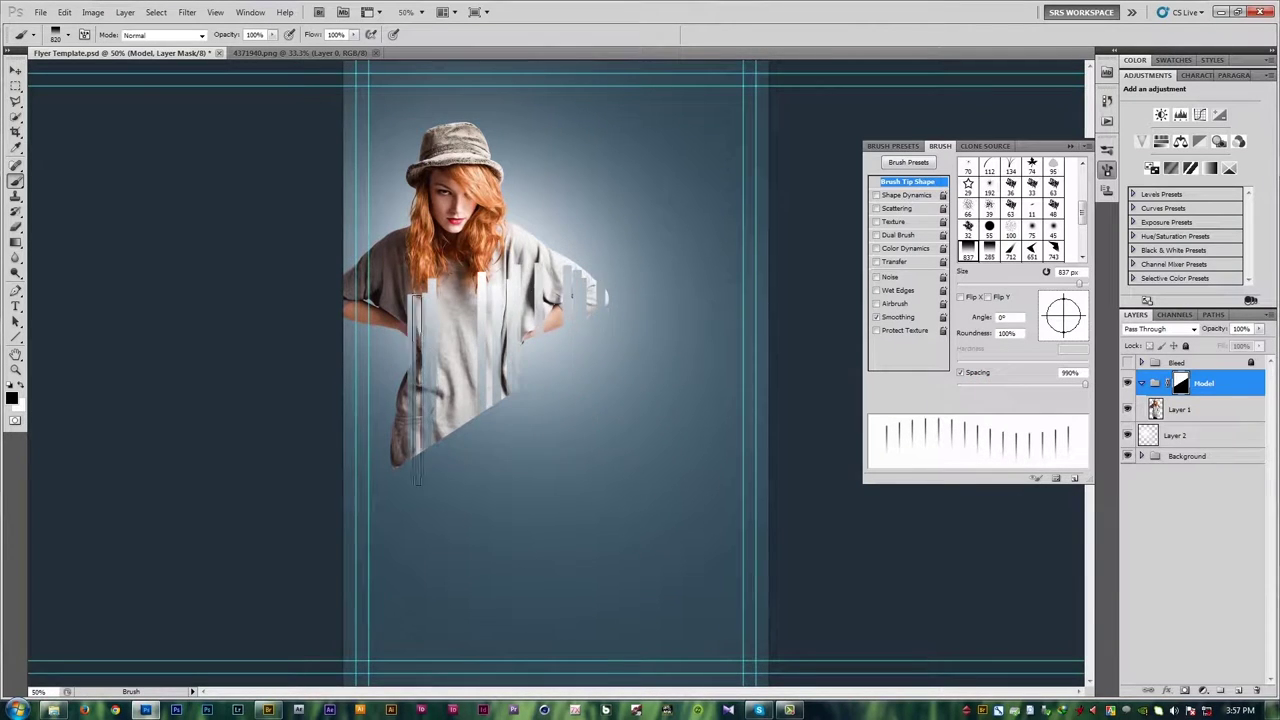
key("ctrl+z")
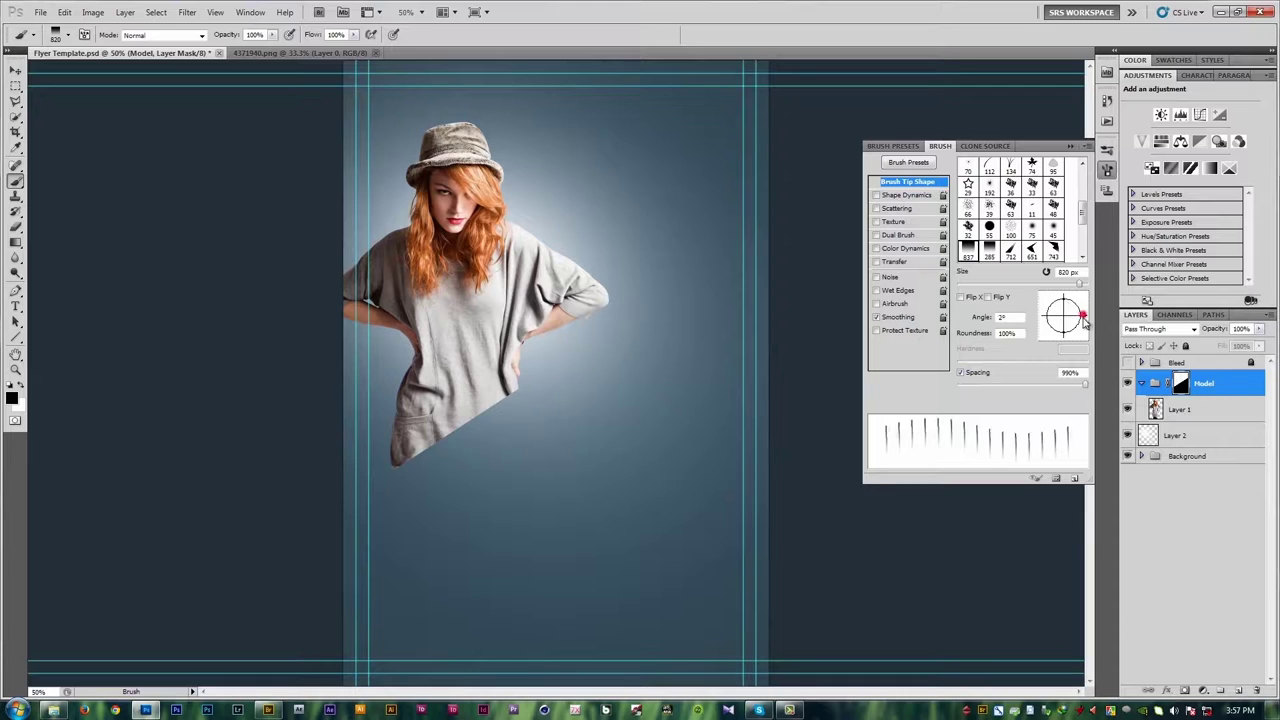
mouse_move(1068, 308)
left_mouse_down()
mouse_move(1024, 317)
mouse_move(1032, 298)
left_mouse_up()
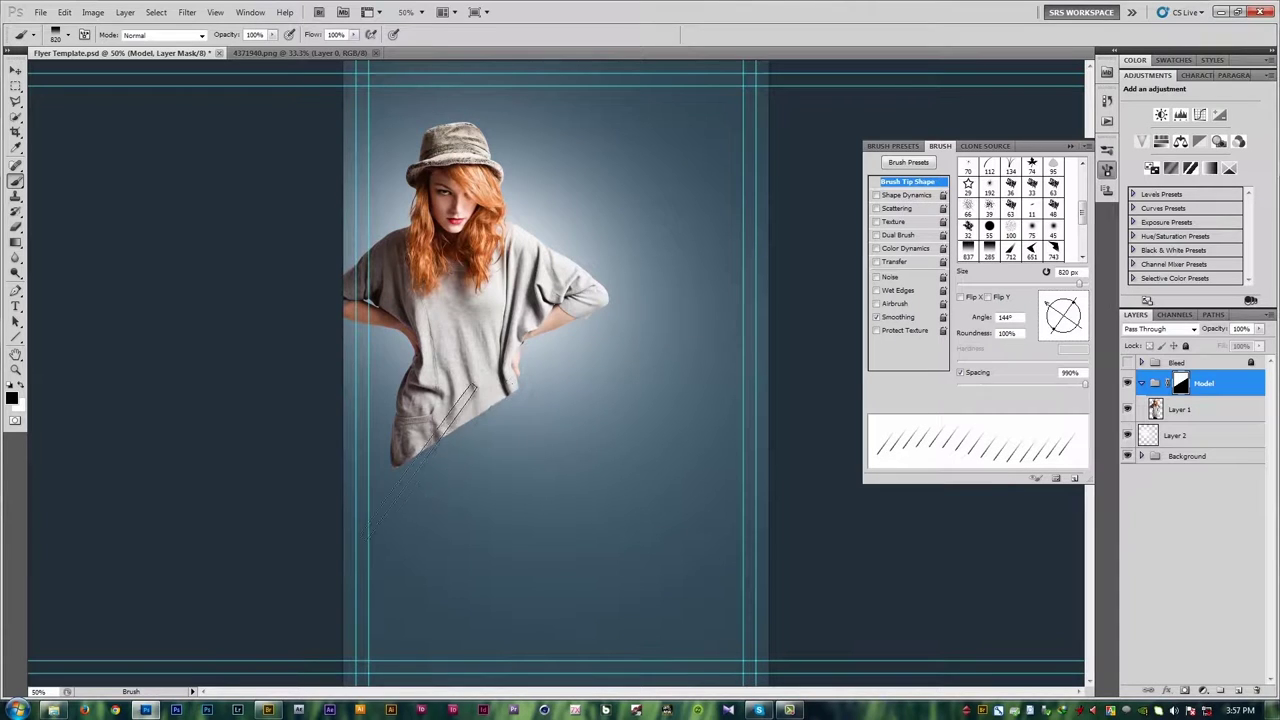
left_click_drag(1052, 305, 1049, 296)
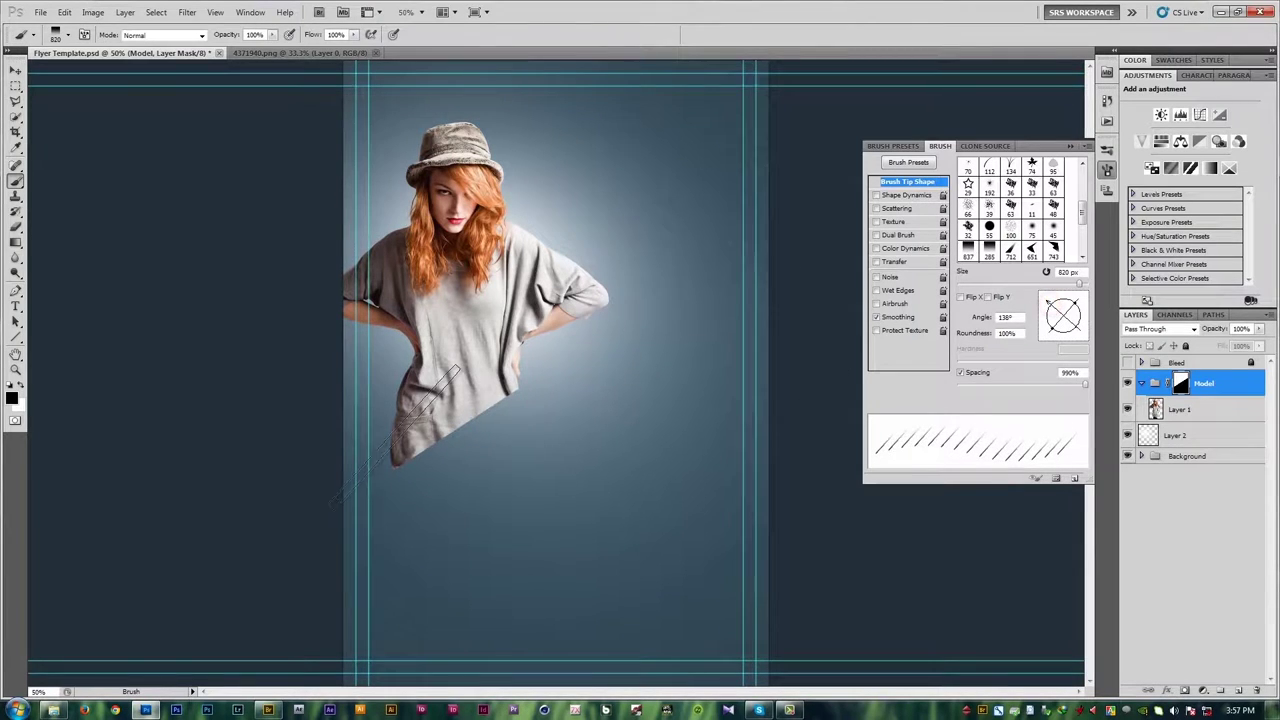
left_click(439, 421)
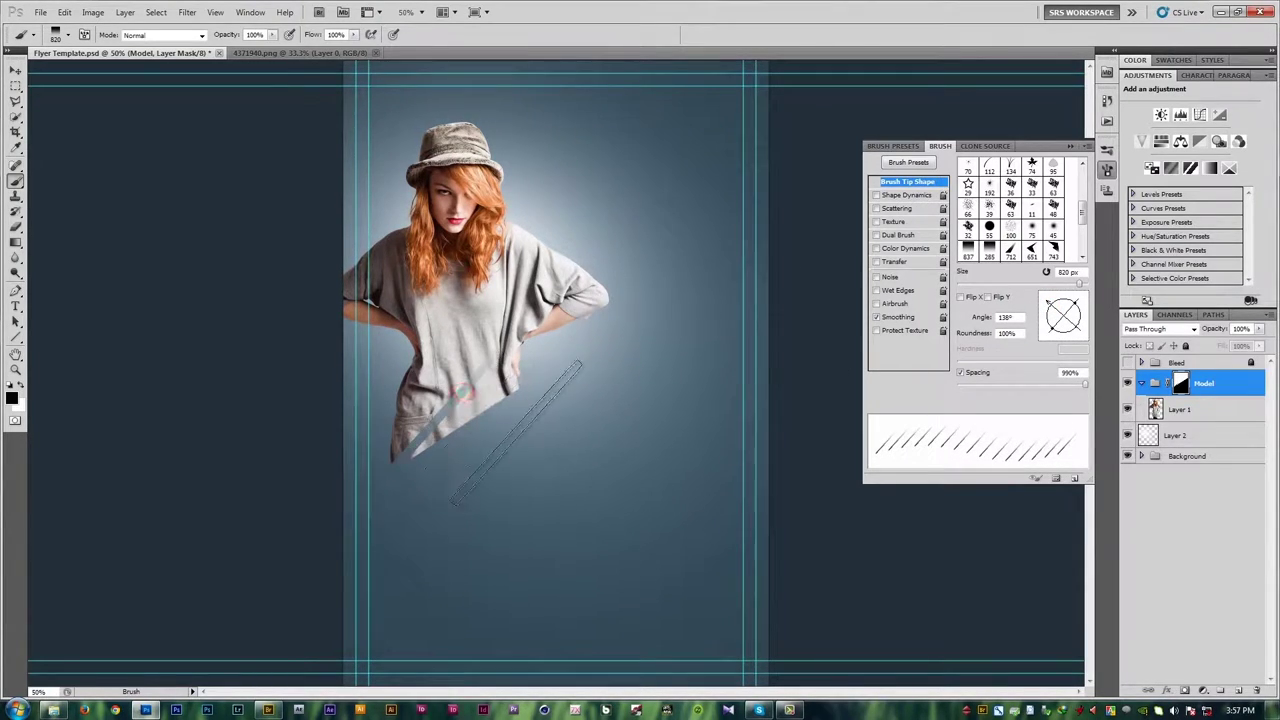
left_click(366, 478)
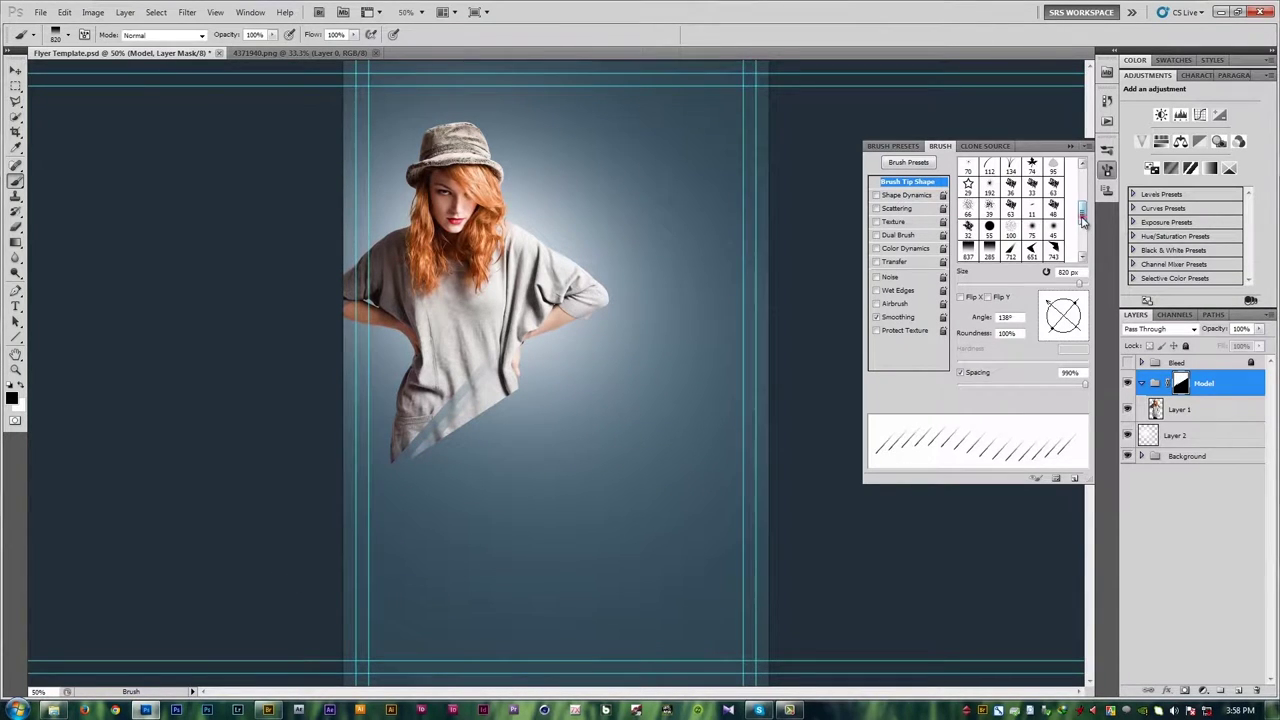
- Stamp three 722 px streaks at ~987% spacing and 122°, then enable low-jitter Shape Dynamics
left_click_drag(1082, 220, 1083, 230)
left_click(968, 230)
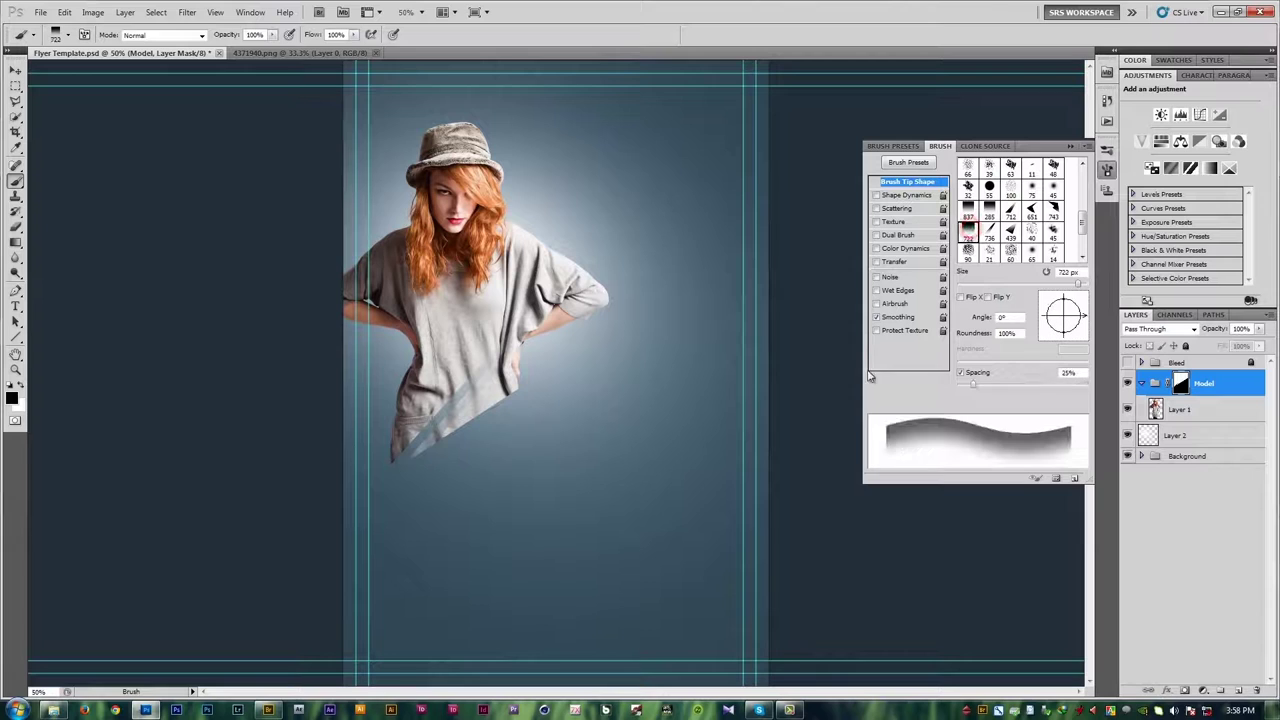
left_click_drag(985, 390, 1086, 386)
left_click_drag(1088, 320, 1052, 300)
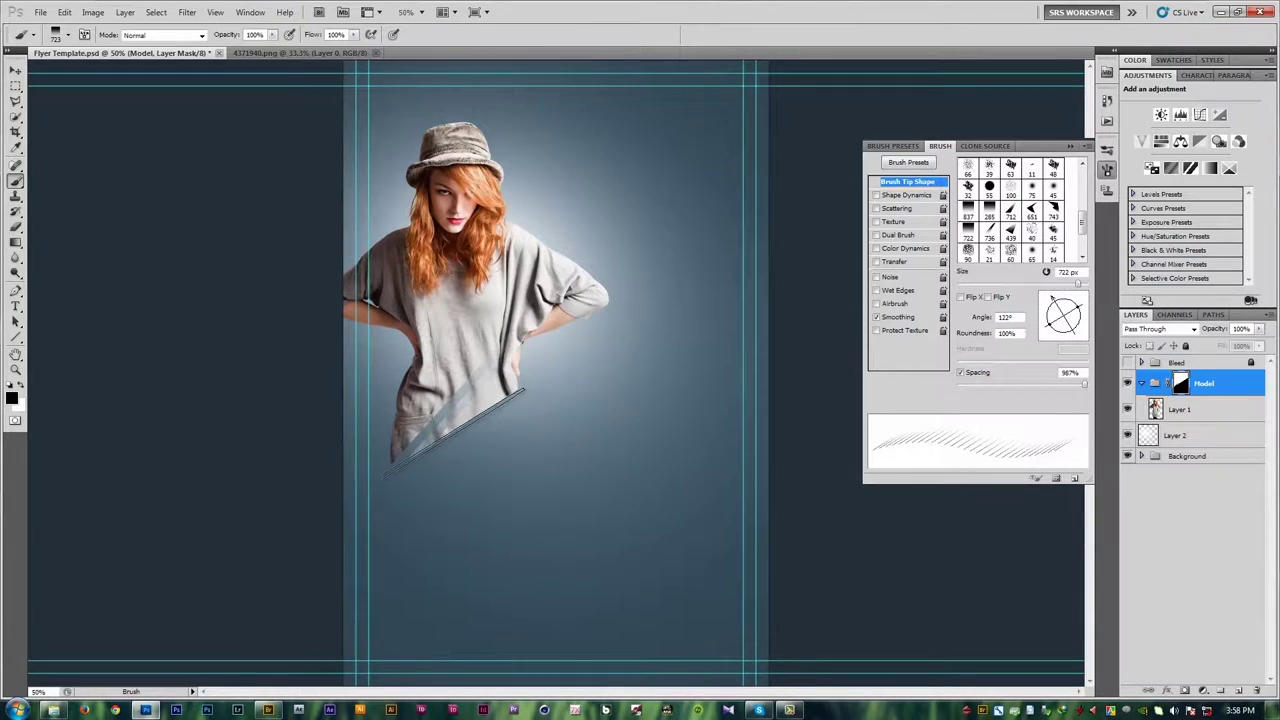
left_click(531, 366)
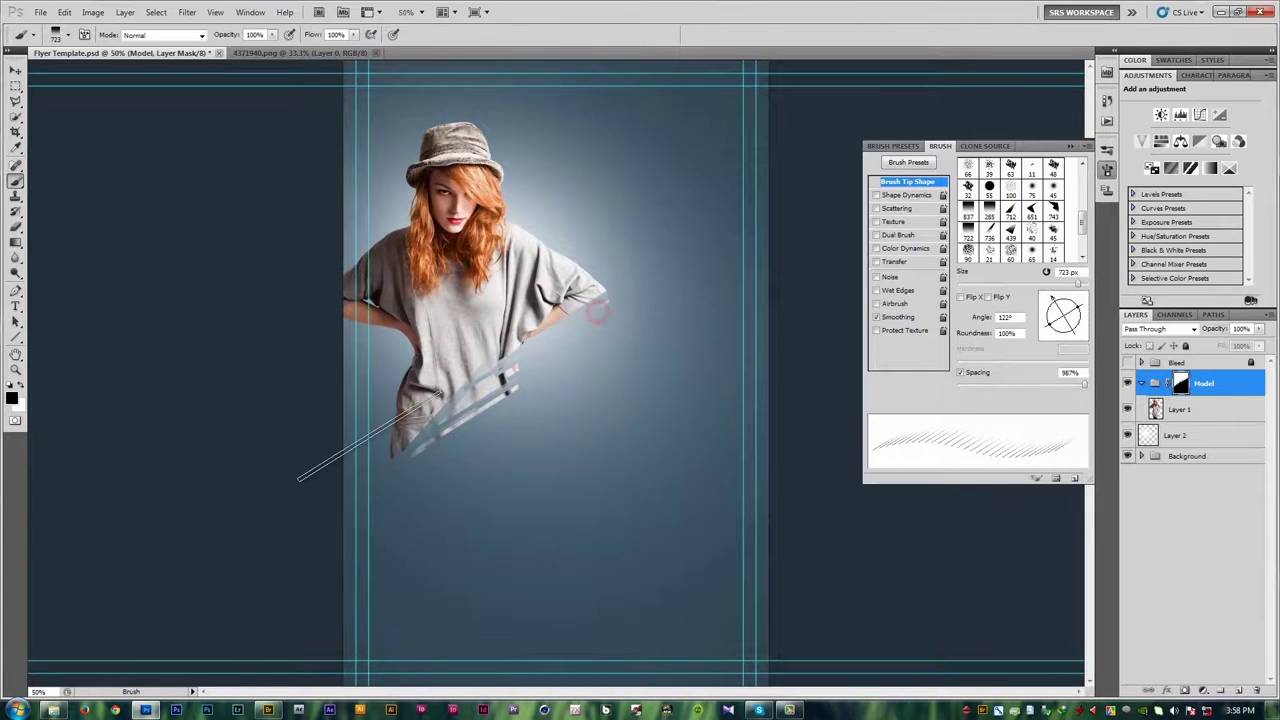
left_click(405, 398)
left_click(381, 446)
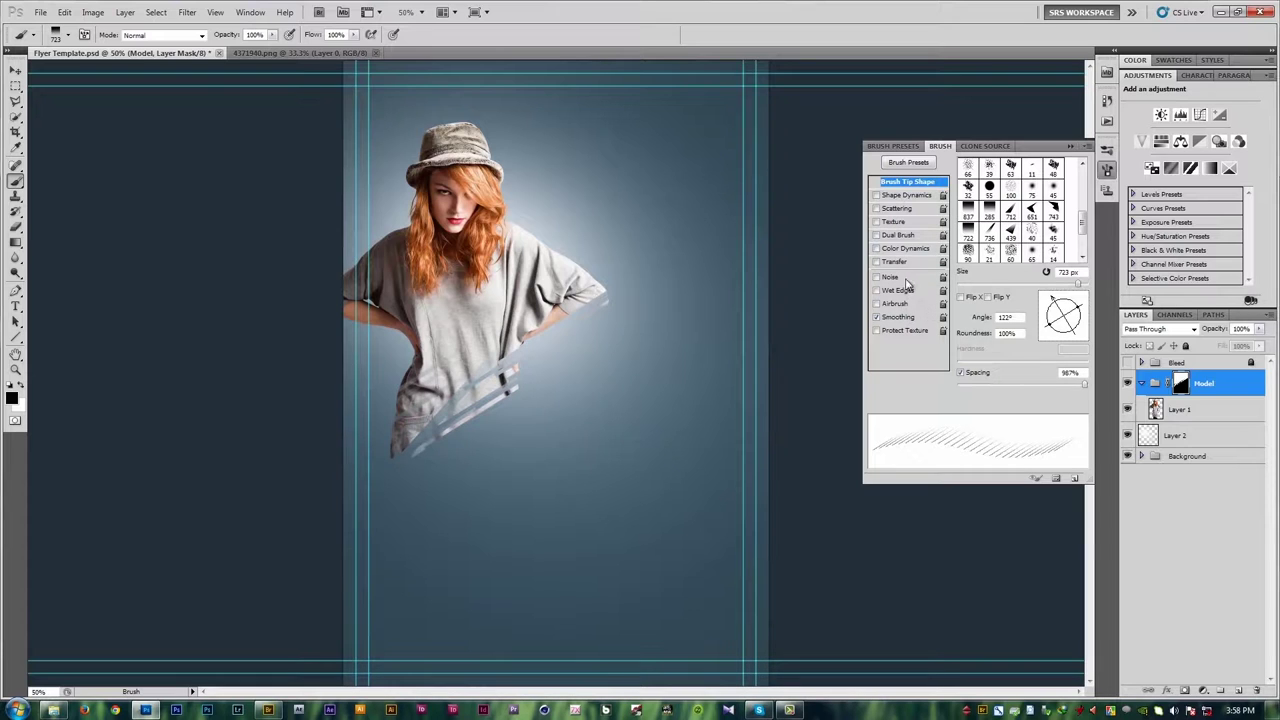
left_click(890, 196)
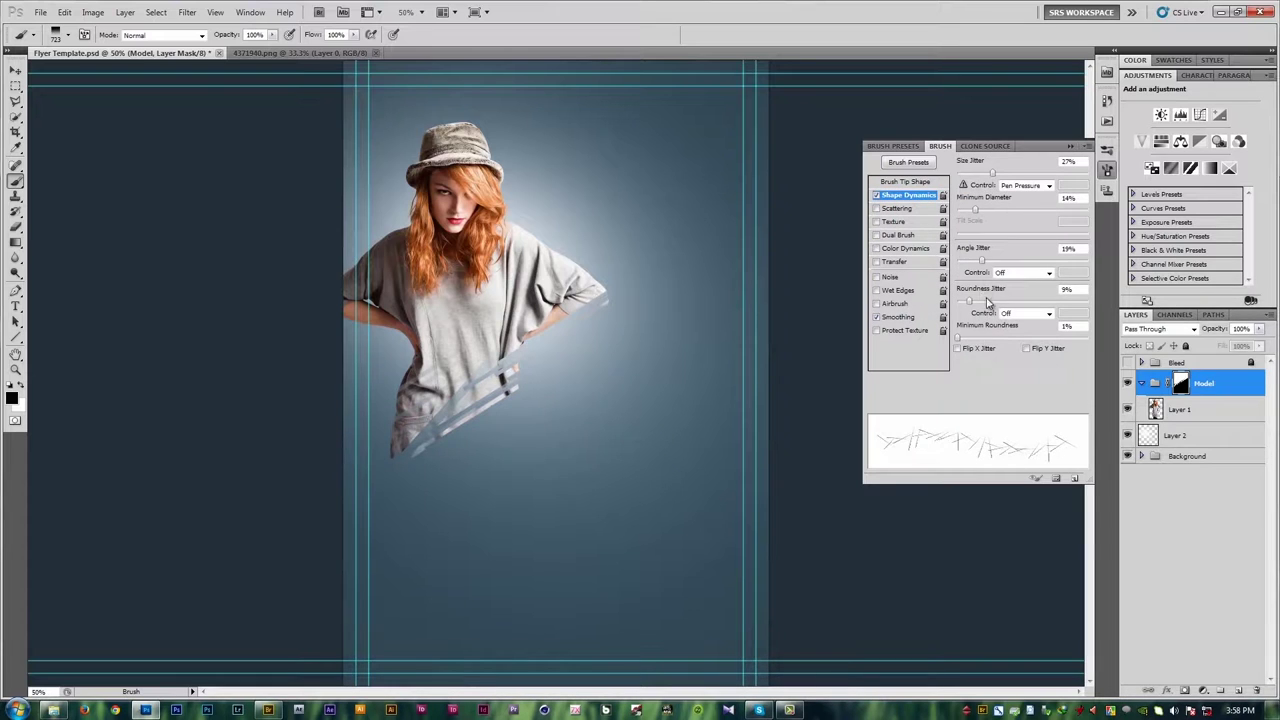
mouse_move(968, 301)
left_mouse_down()
mouse_move(957, 301)
mouse_move(967, 261)
left_mouse_up()
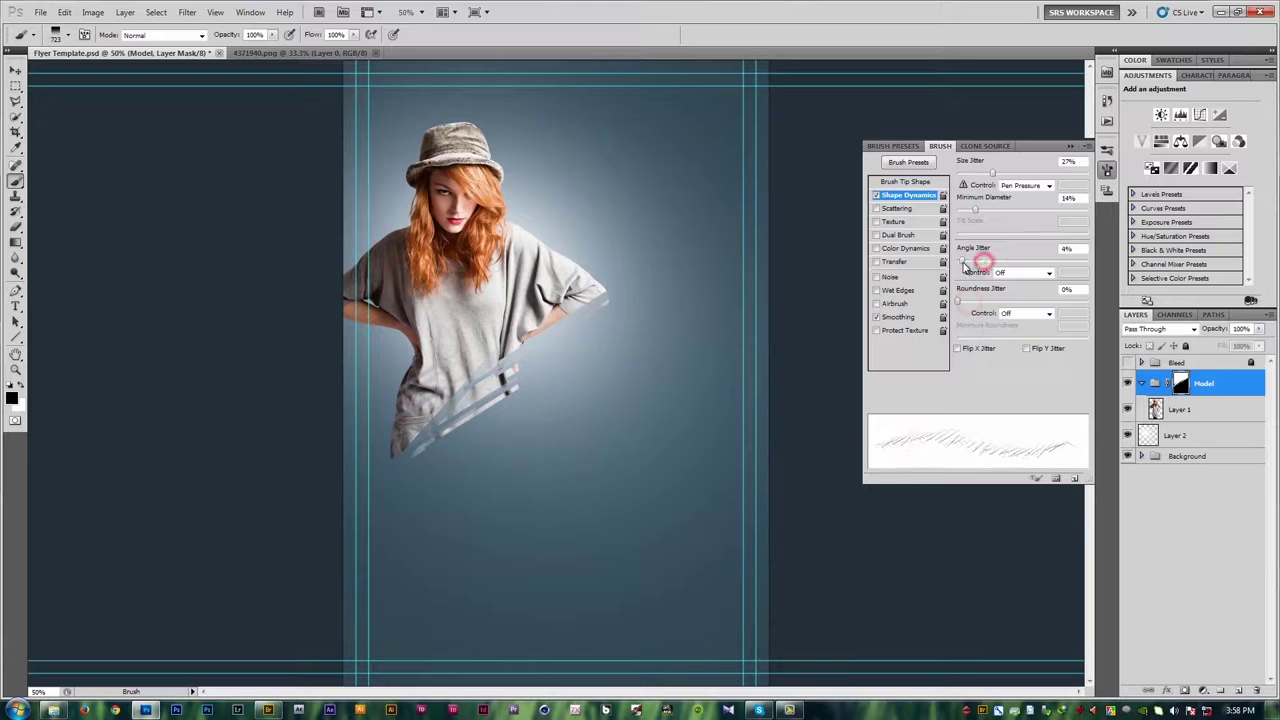
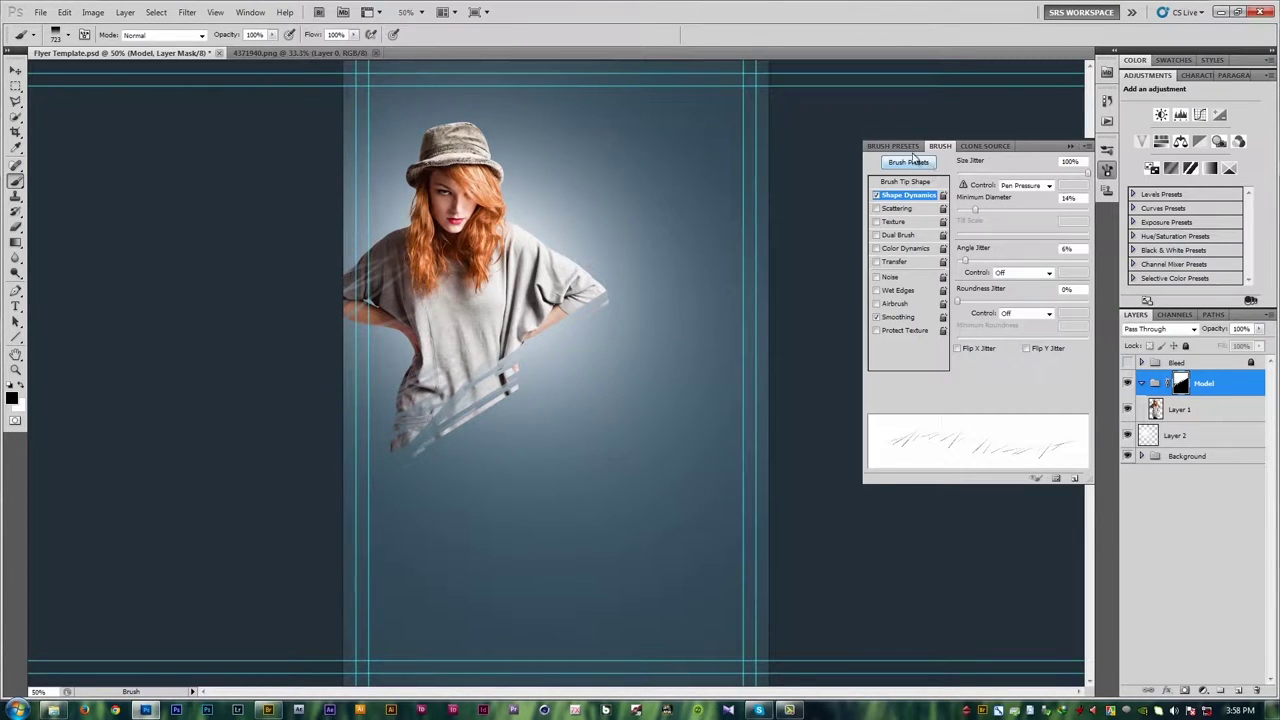
- Choose the 722 px line brush tip with wider dab spacing and a diagonal angle
left_click(906, 182)
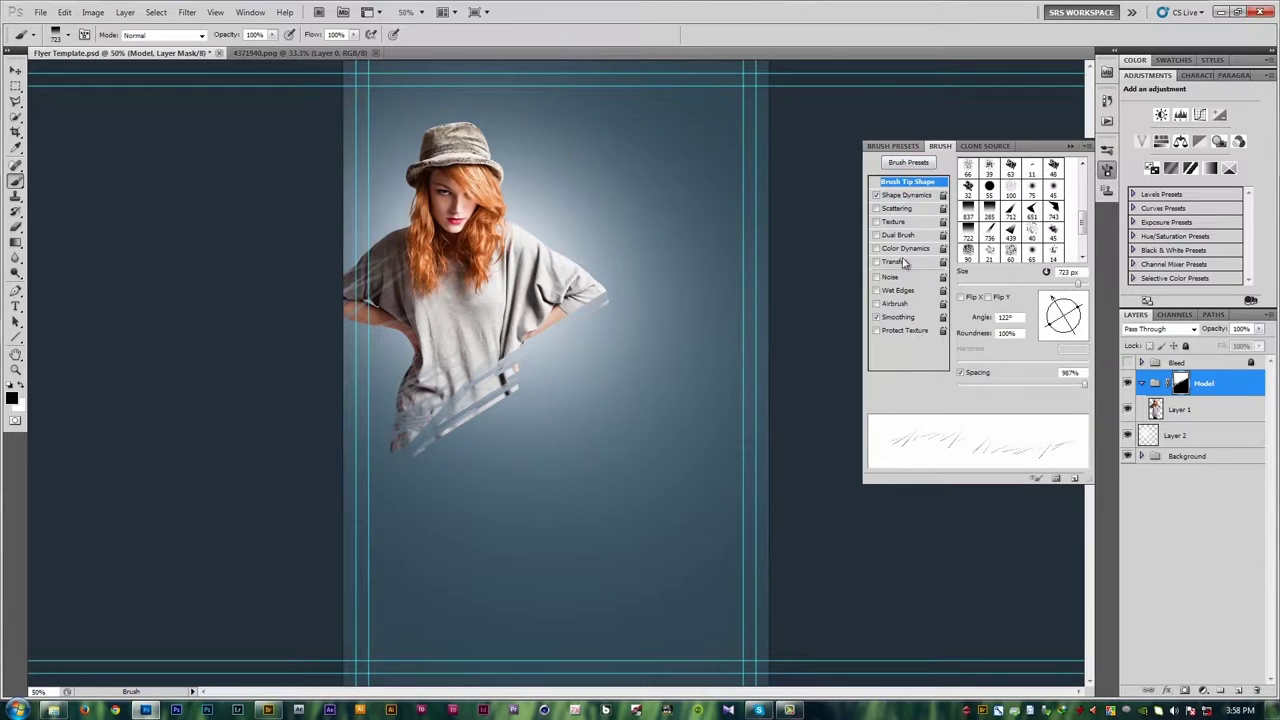
left_click_drag(1080, 225, 1080, 252)
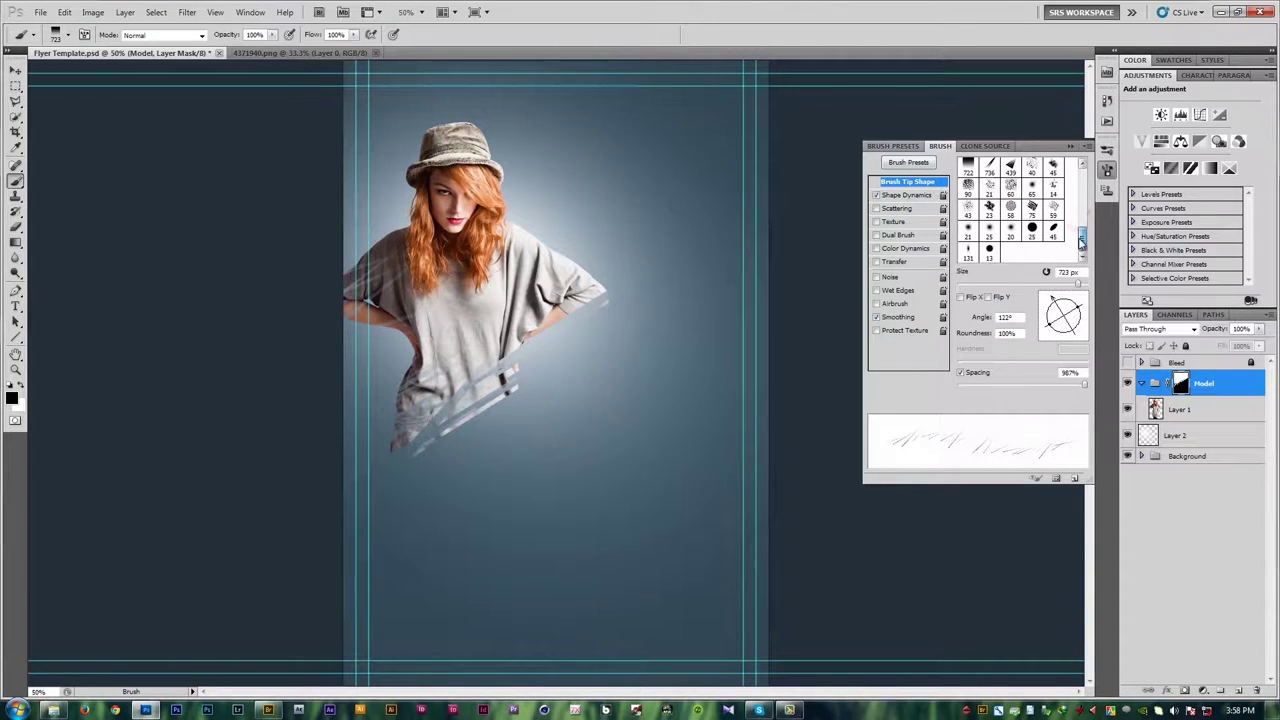
scroll(1005, 200, "up", 1)
scroll(998, 200, "up", 2)
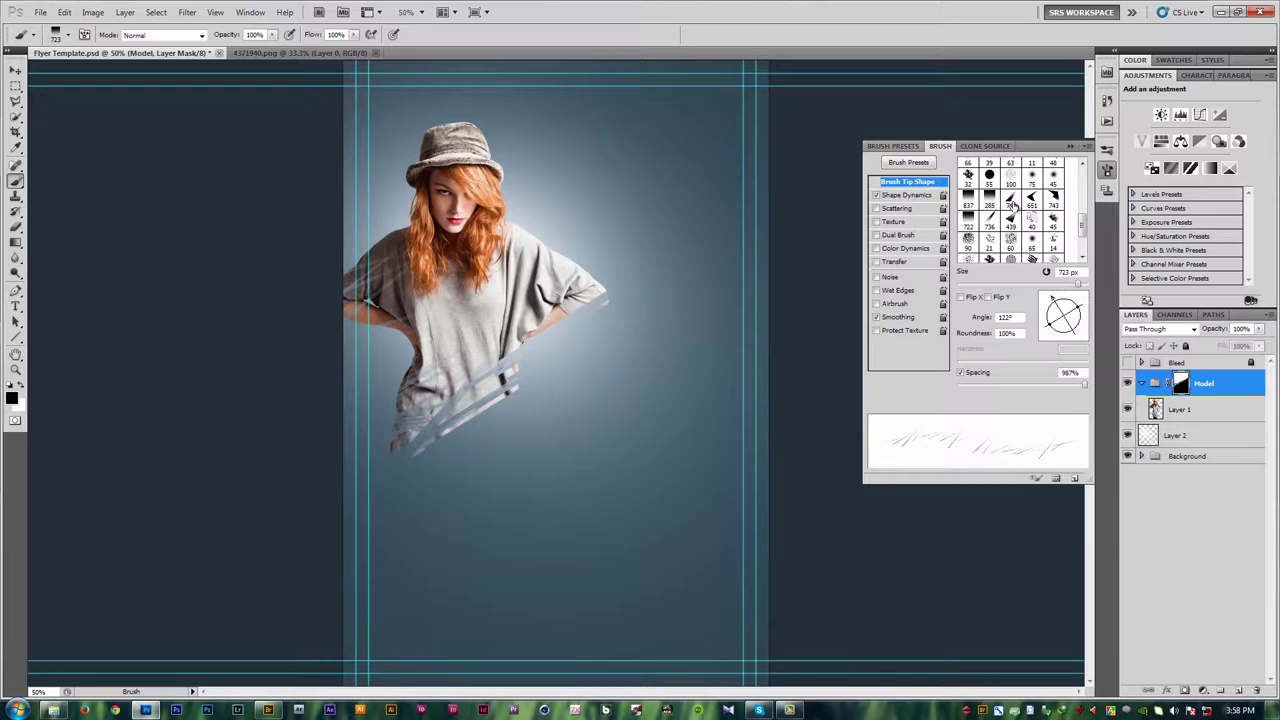
left_click(905, 146)
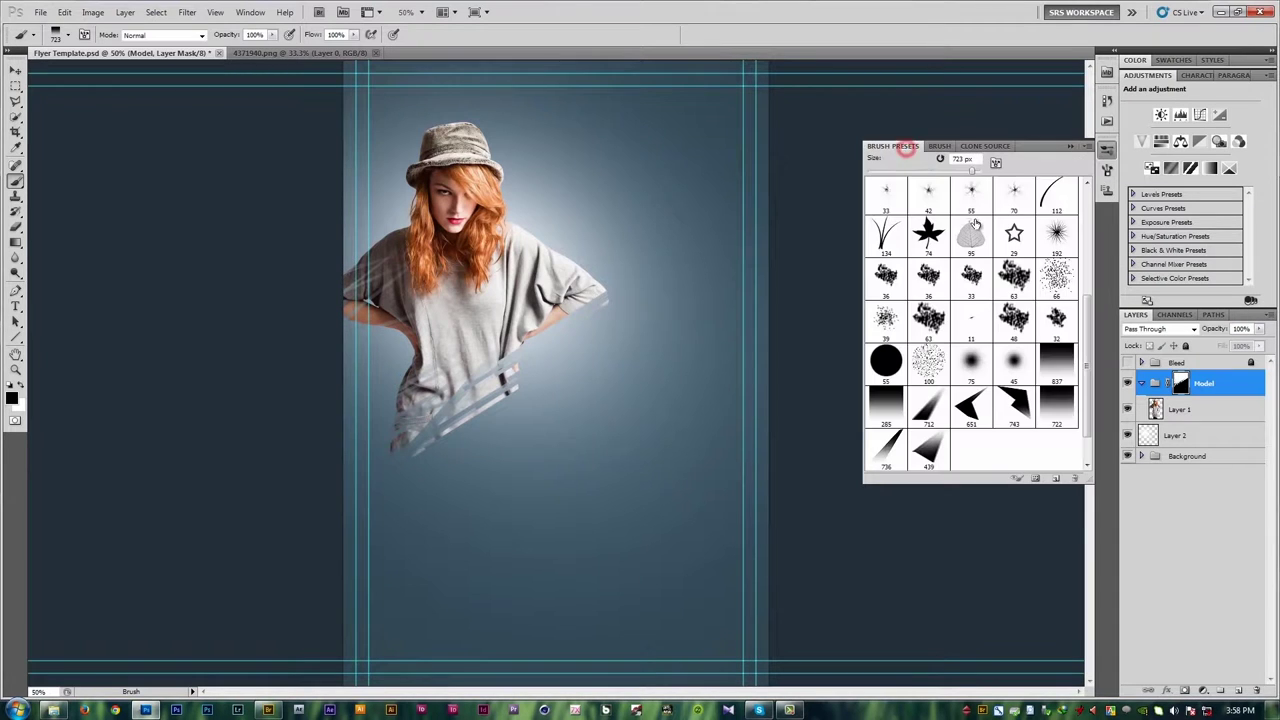
left_click(941, 147)
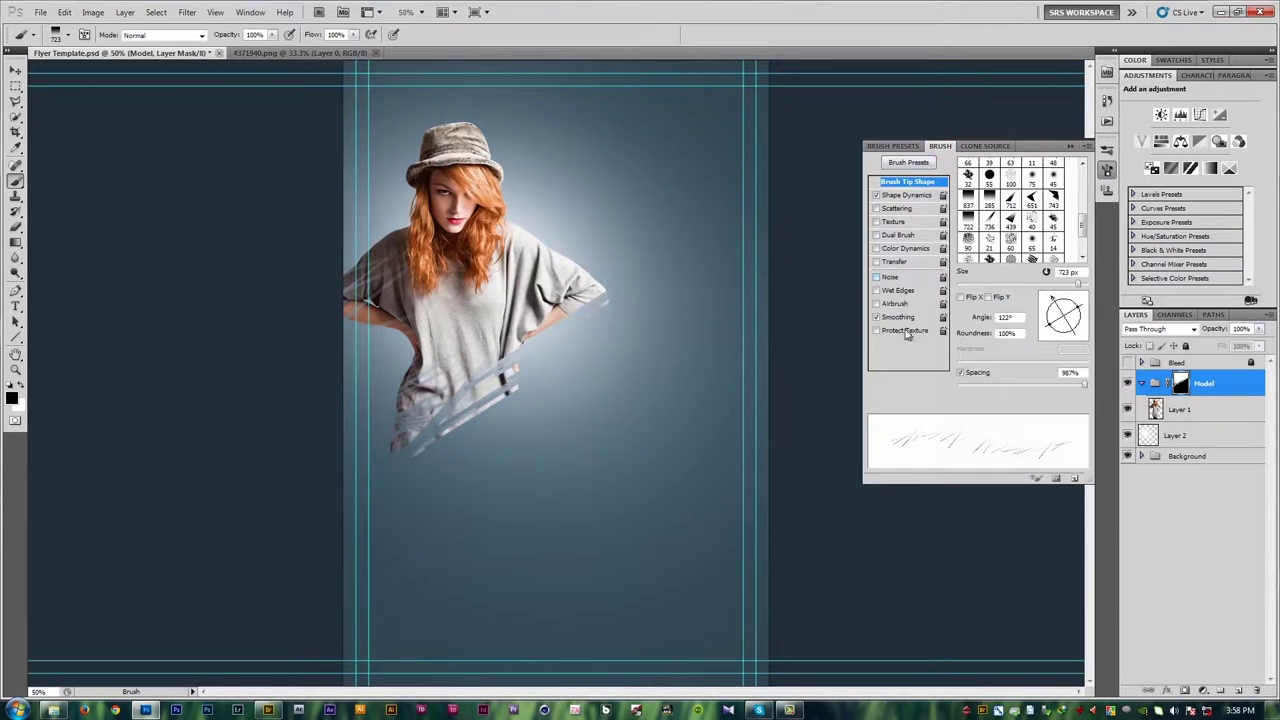
left_click(967, 219)
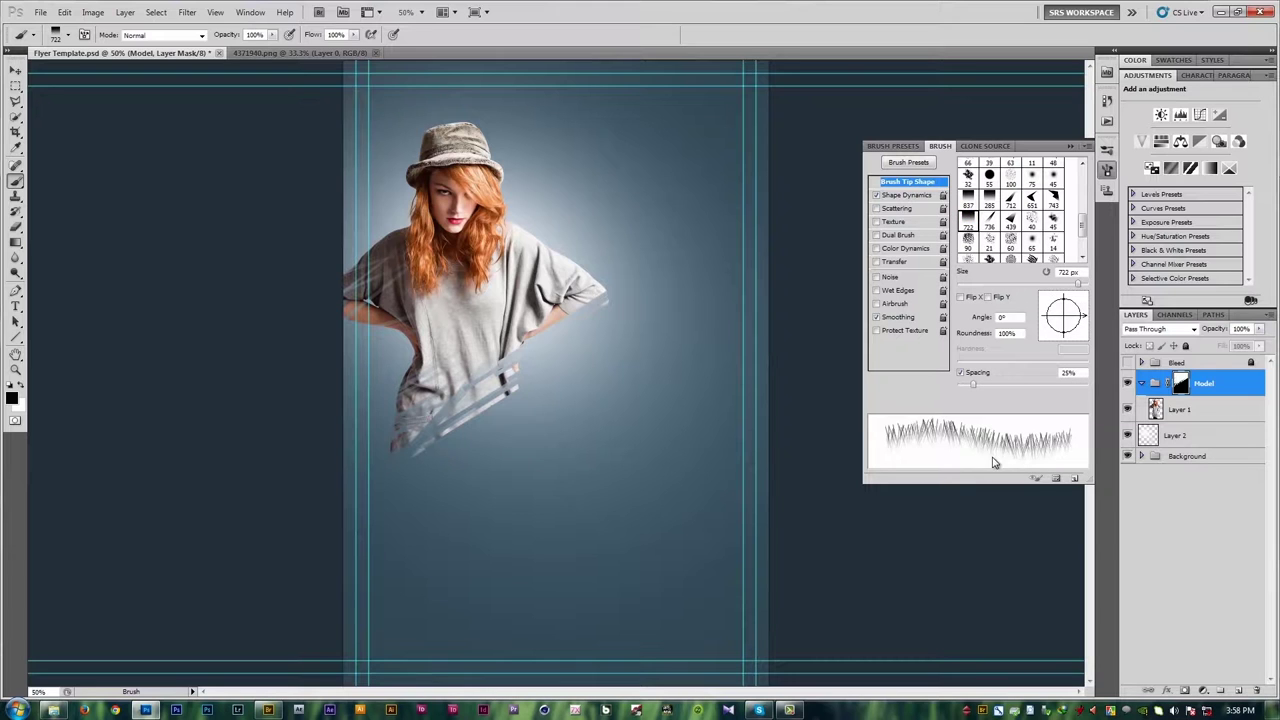
left_click_drag(1000, 384, 1052, 384)
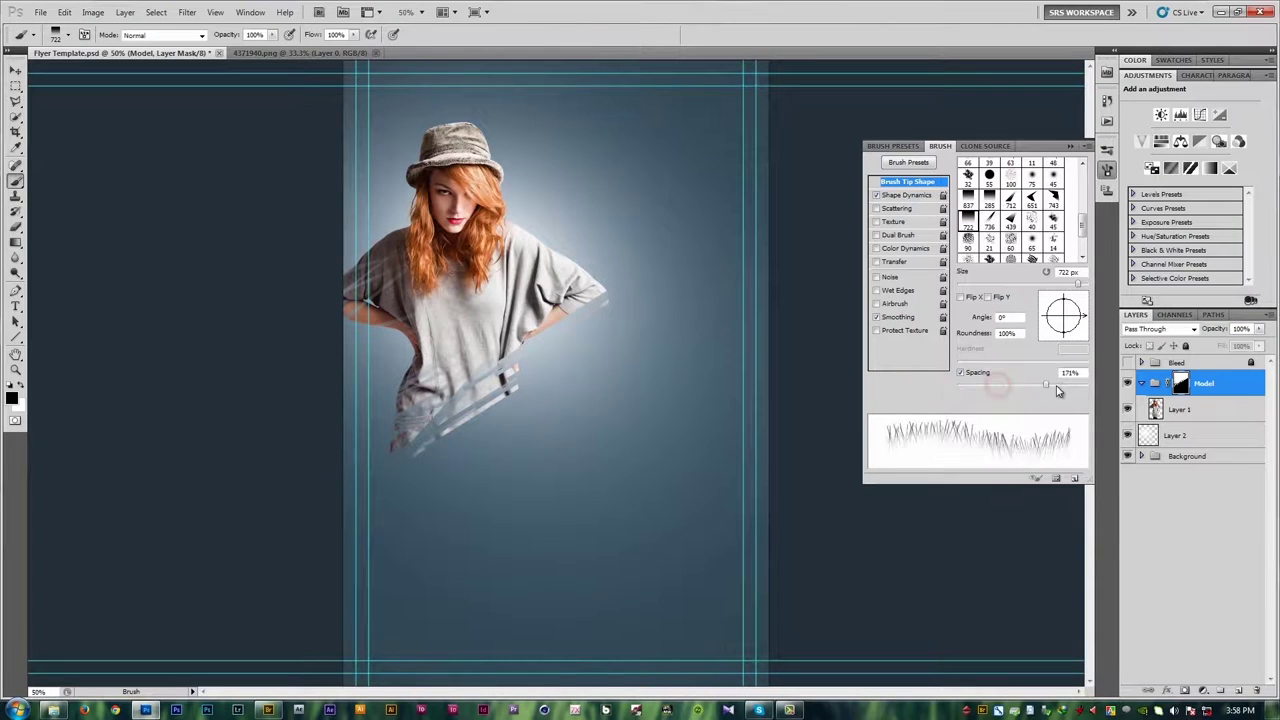
mouse_move(1082, 316)
left_mouse_down()
mouse_move(1057, 304)
mouse_move(1080, 320)
left_mouse_up()
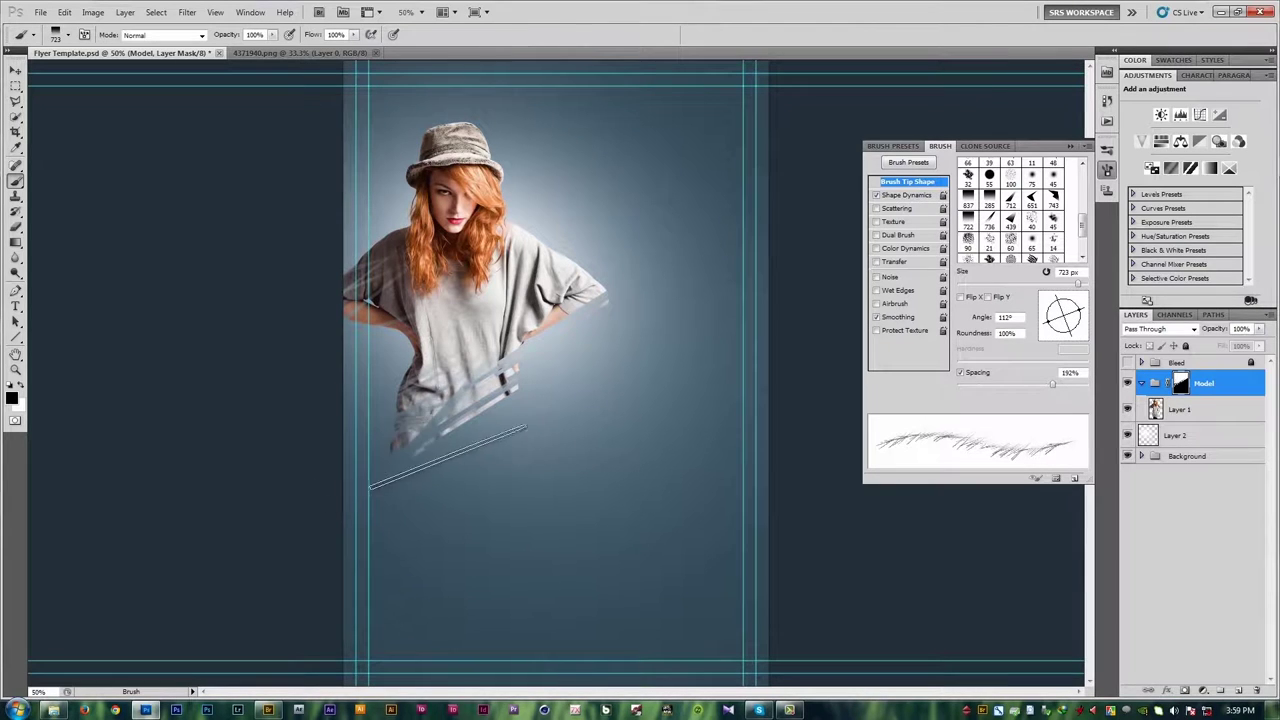
- Paint diagonal streaks on the lower-body mask at ~123°, a smaller size and 465% spacing
left_click(457, 428)
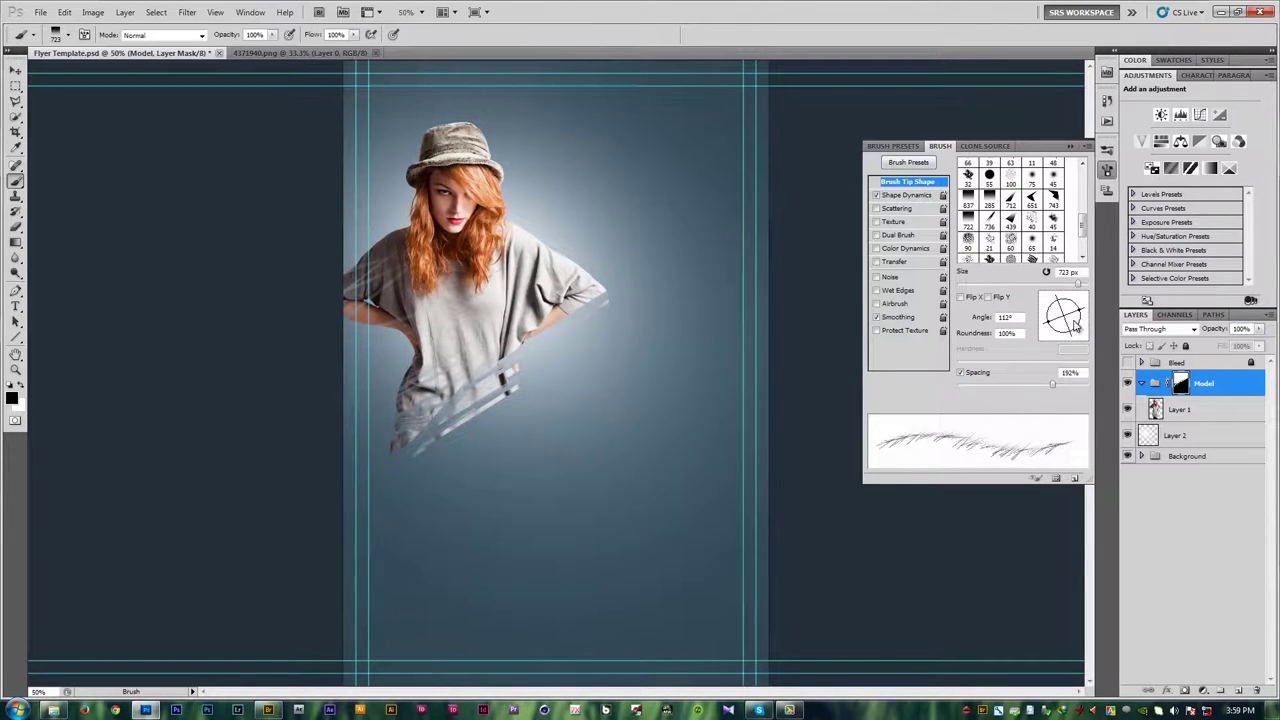
left_click_drag(1075, 322, 1056, 298)
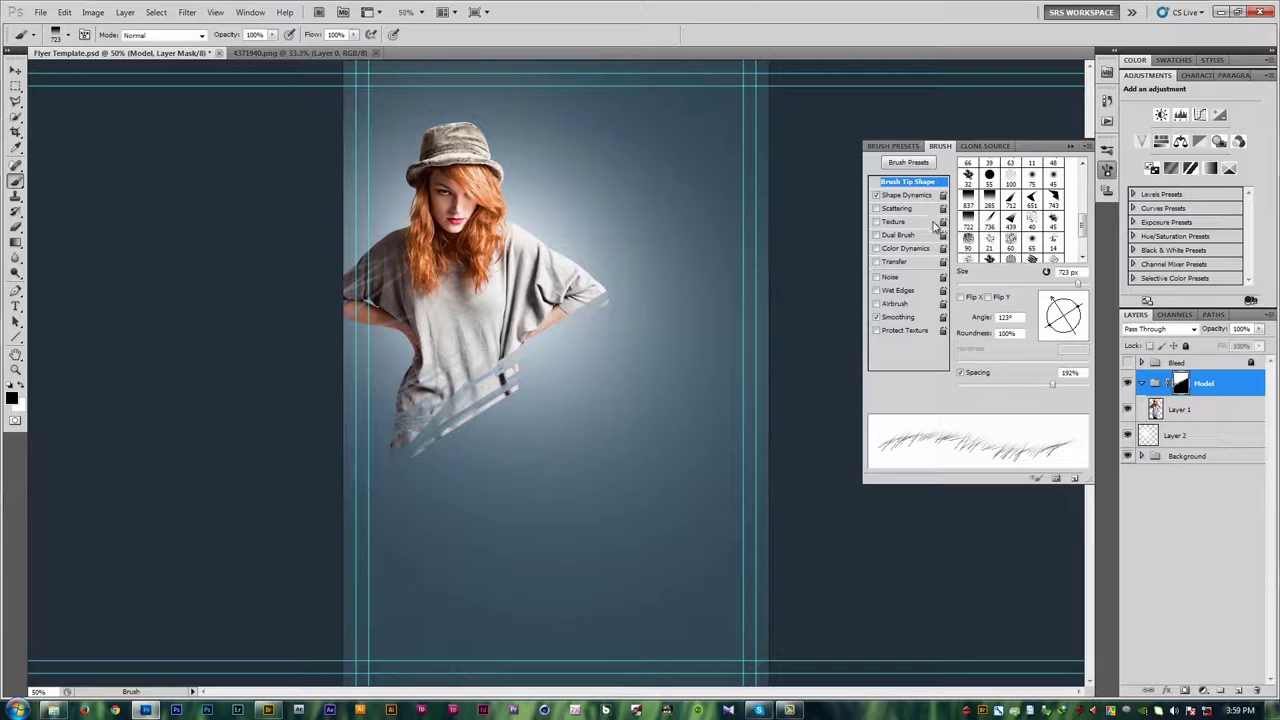
key("bracketleft")
key("bracketleft")
key("bracketleft")
left_click(444, 416)
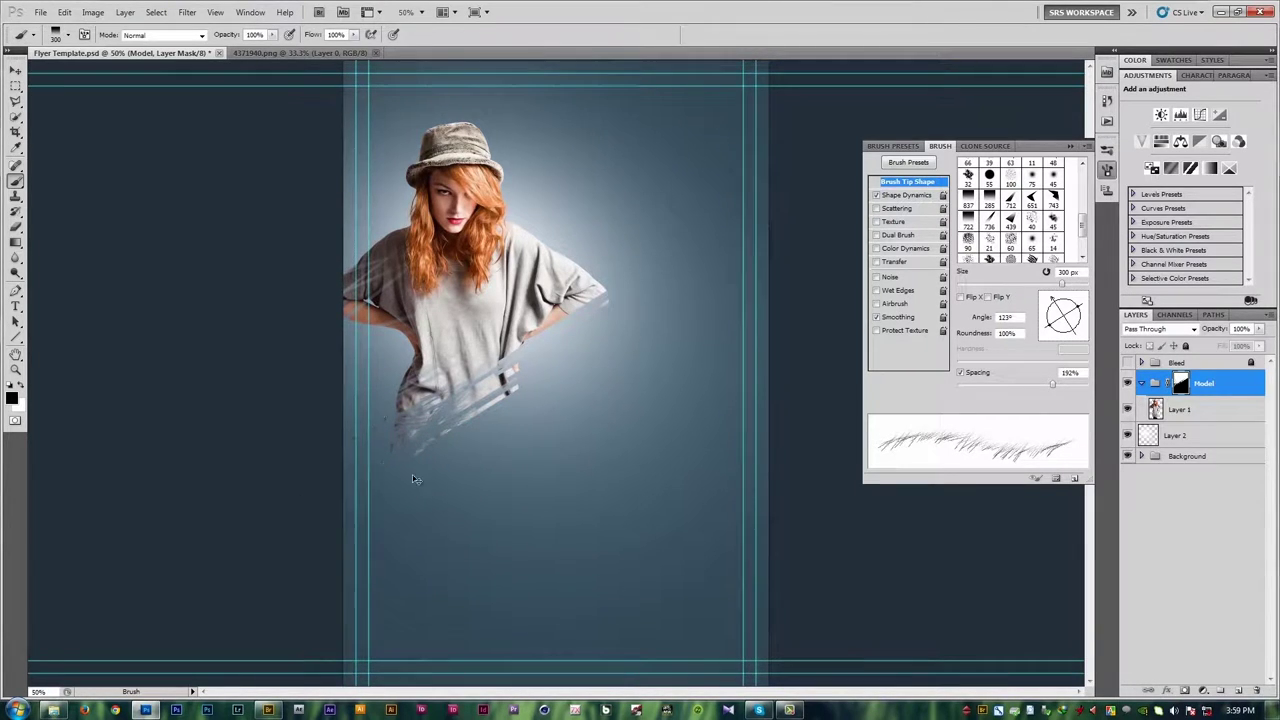
left_click_drag(1061, 389, 1073, 387)
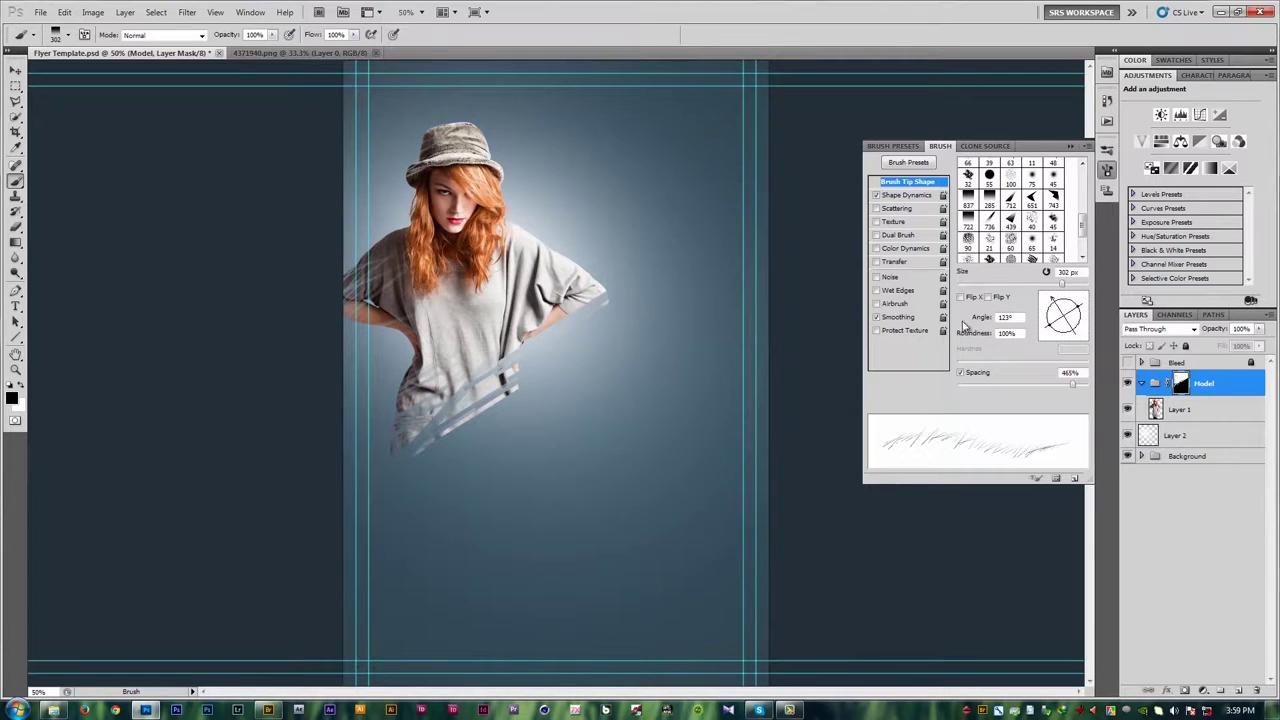
- Paint angled torso stripes with the 743 preset at ~180% spacing and ~118° angle
left_click(918, 163)
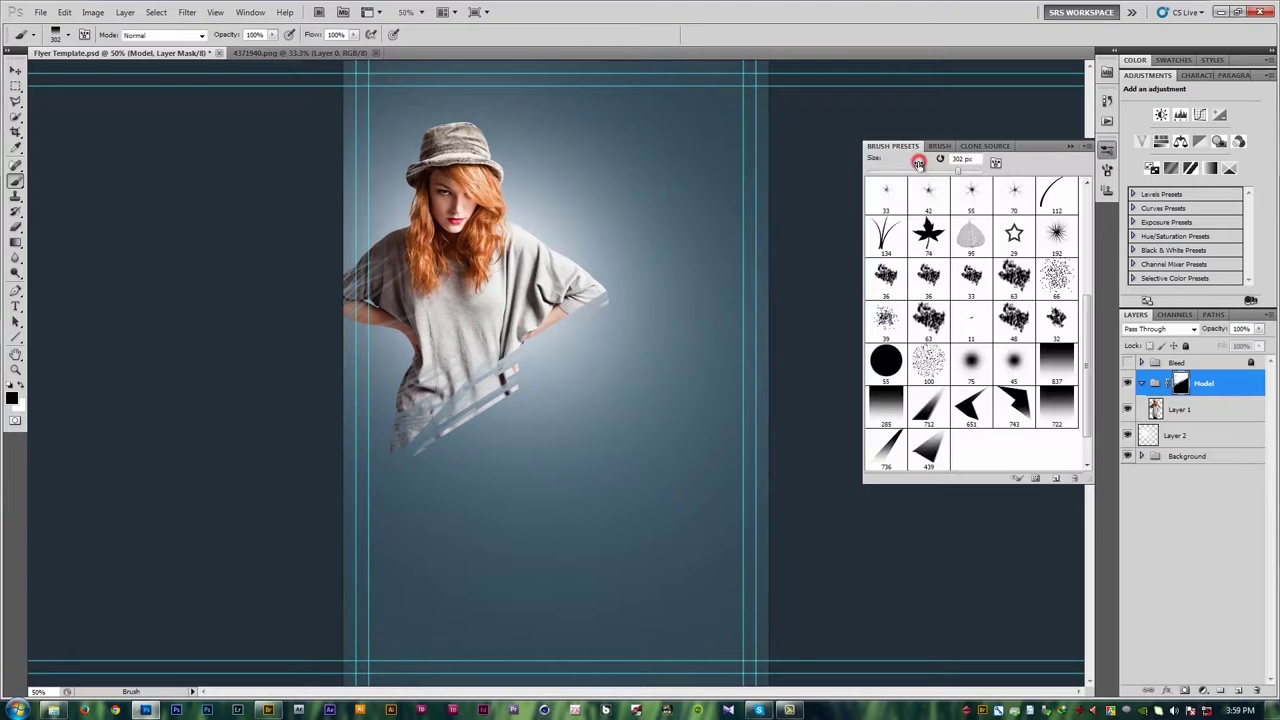
left_click(978, 412)
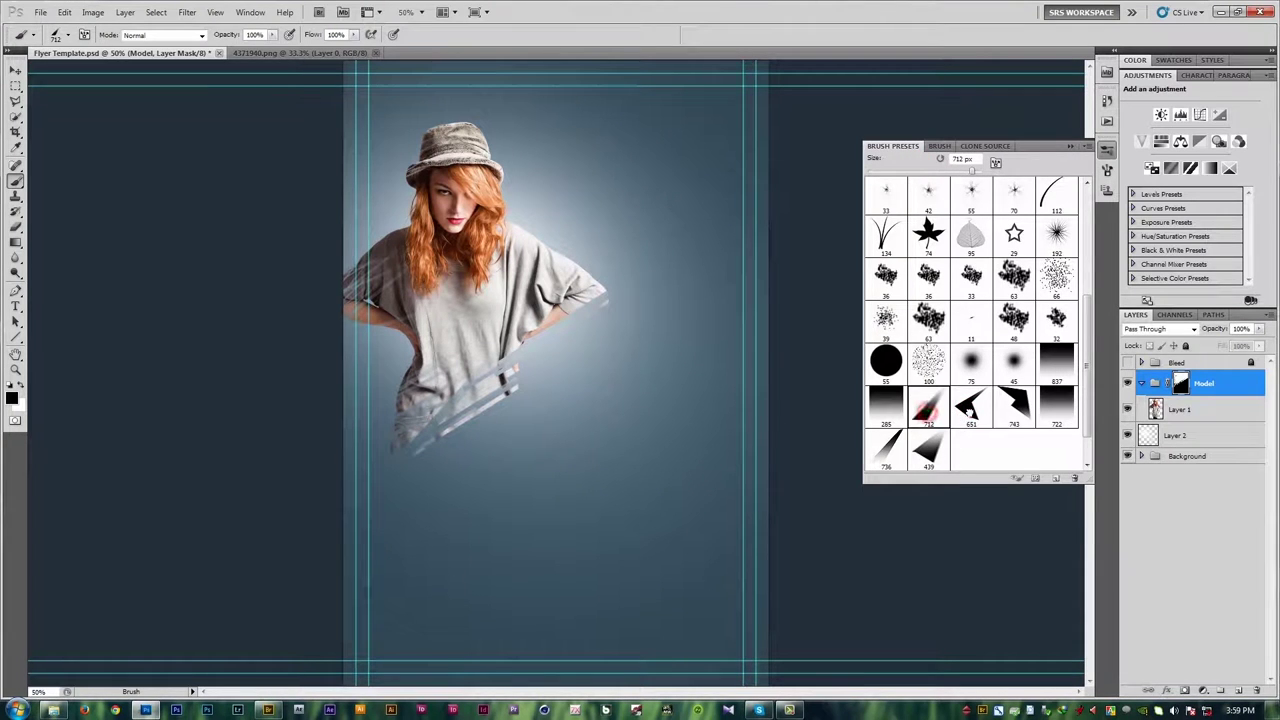
left_click(1013, 405)
left_click(950, 147)
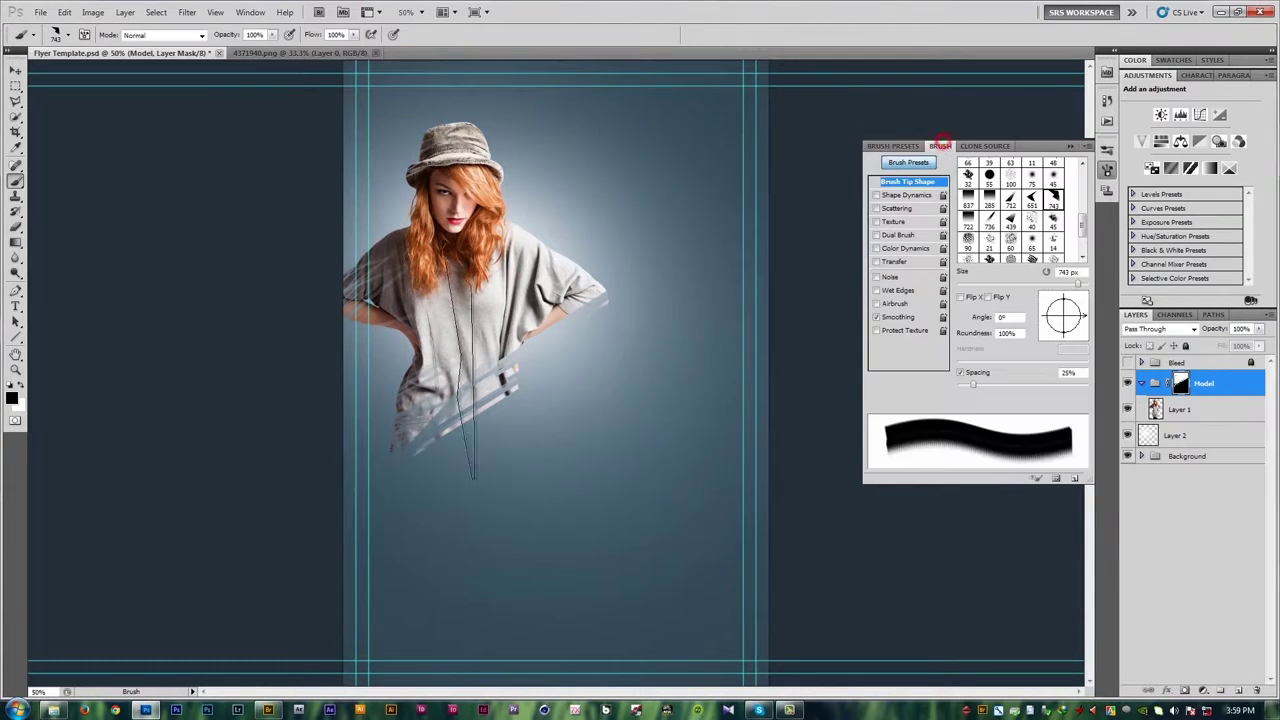
left_click_drag(976, 384, 1048, 384)
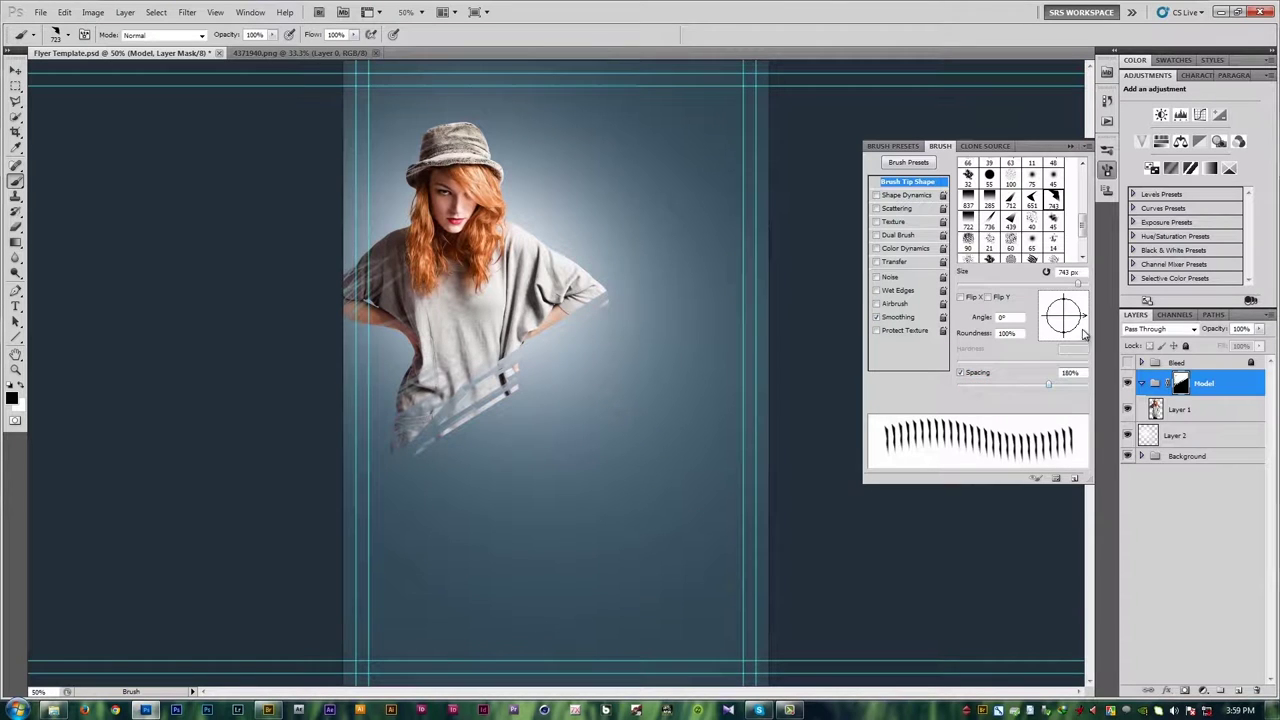
left_click_drag(1085, 335, 1052, 297)
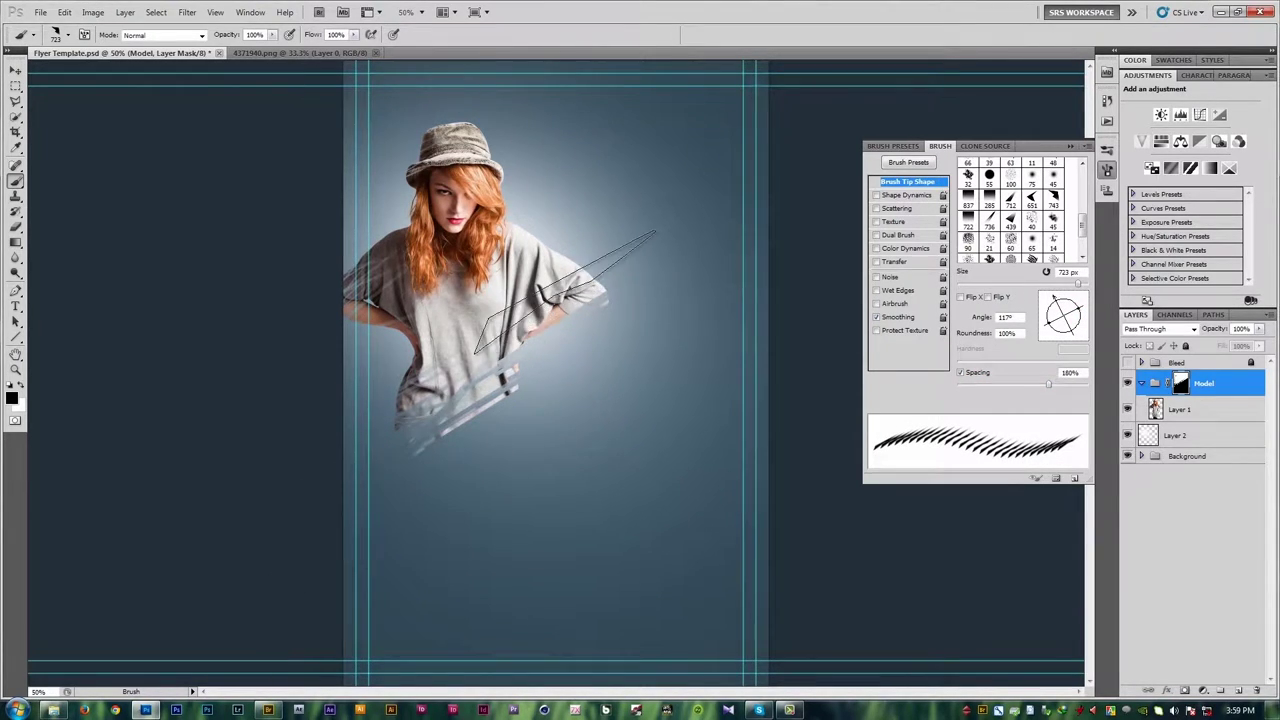
left_click(421, 375)
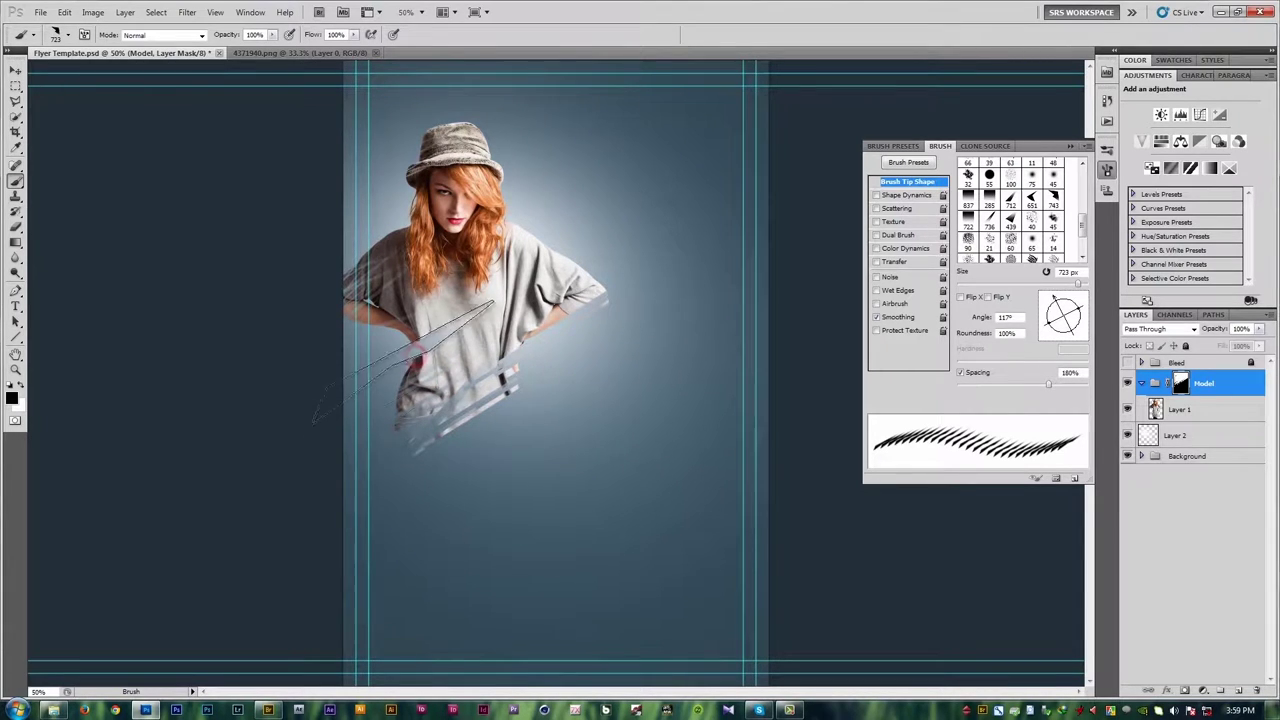
- Paint a faint 51%-opacity streak with the 439 px tip at 271% and 130°, then restore 100% opacity
left_click_drag(226, 34, 193, 38)
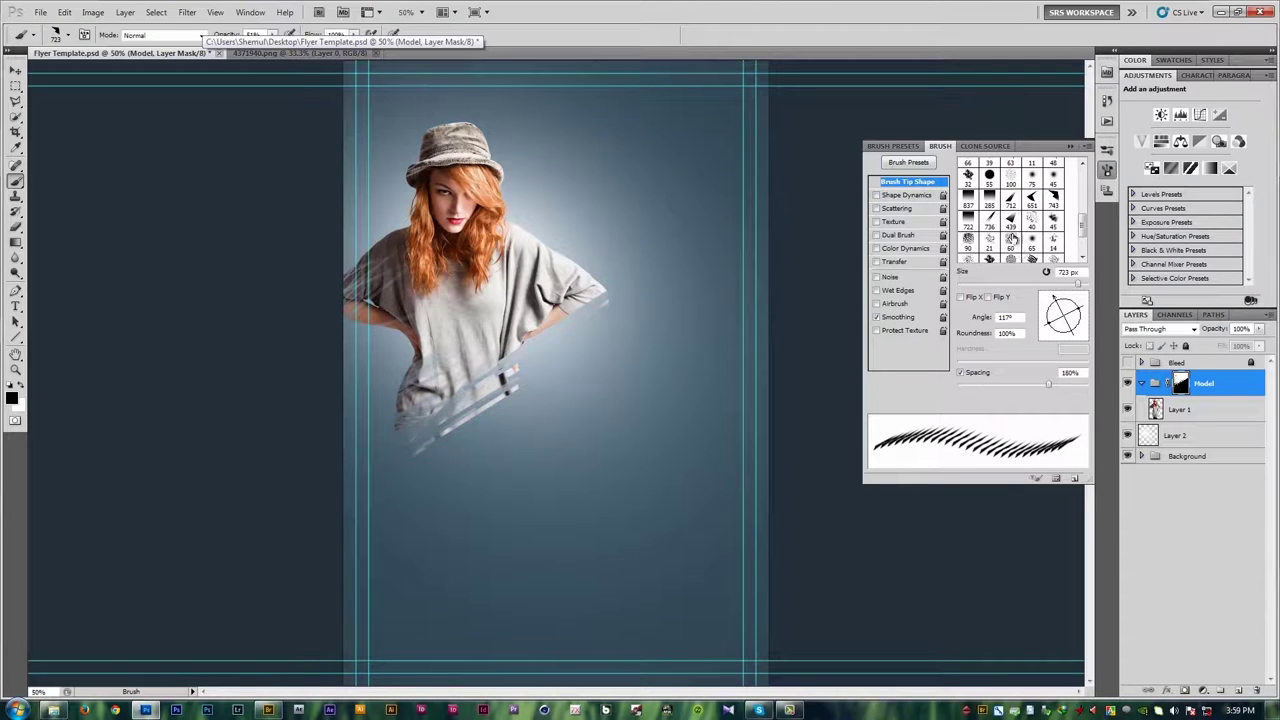
left_click(1011, 221)
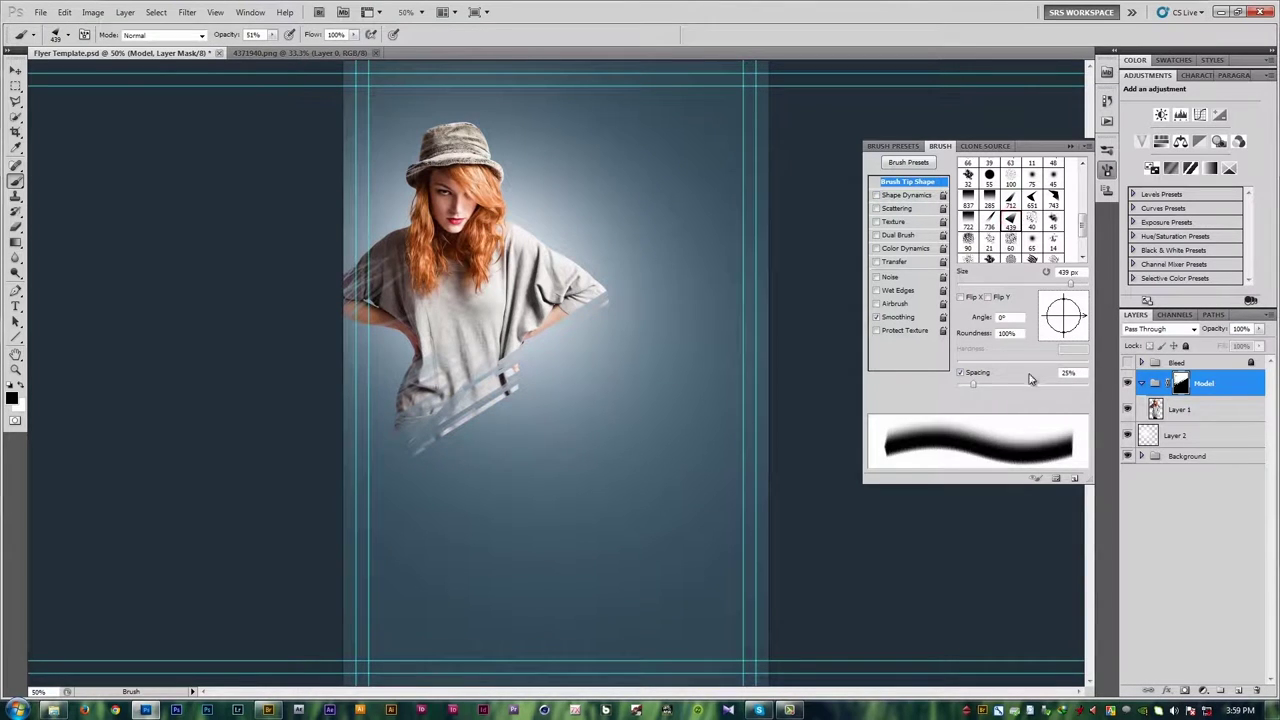
left_click_drag(1028, 383, 1062, 390)
left_click_drag(1081, 318, 1050, 300)
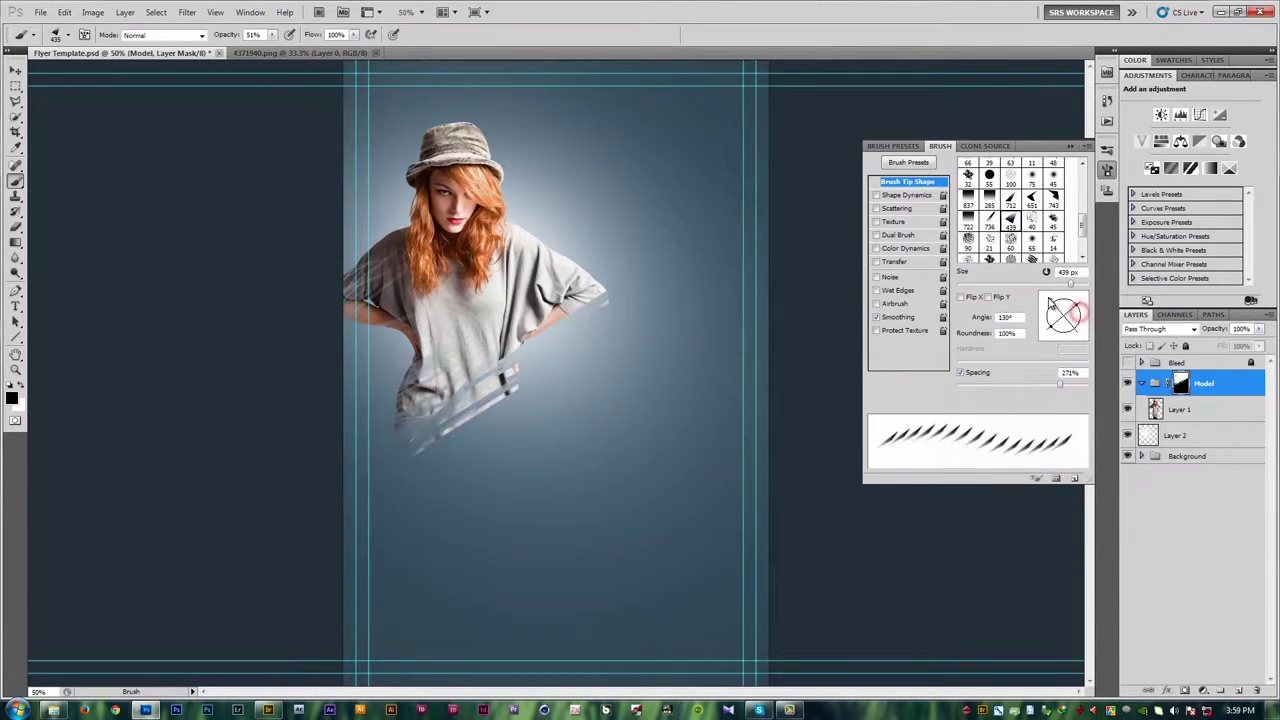
left_click(473, 420)
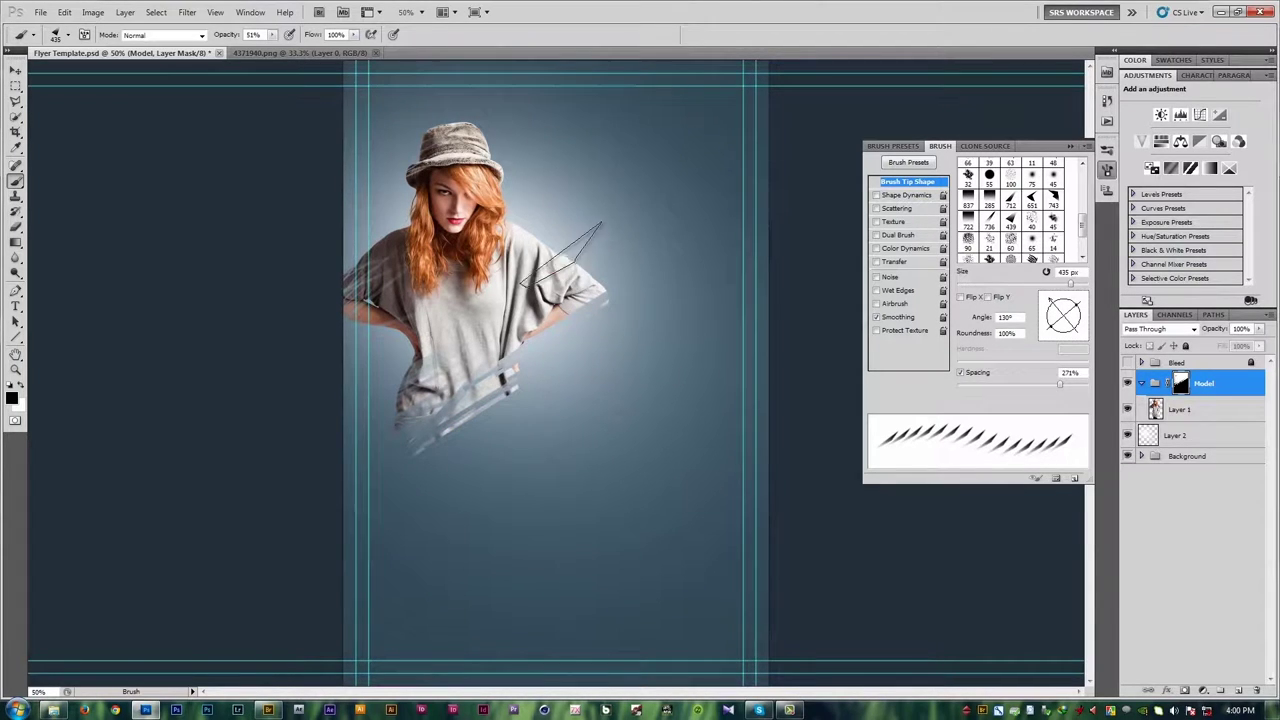
left_click_drag(229, 34, 600, 135)
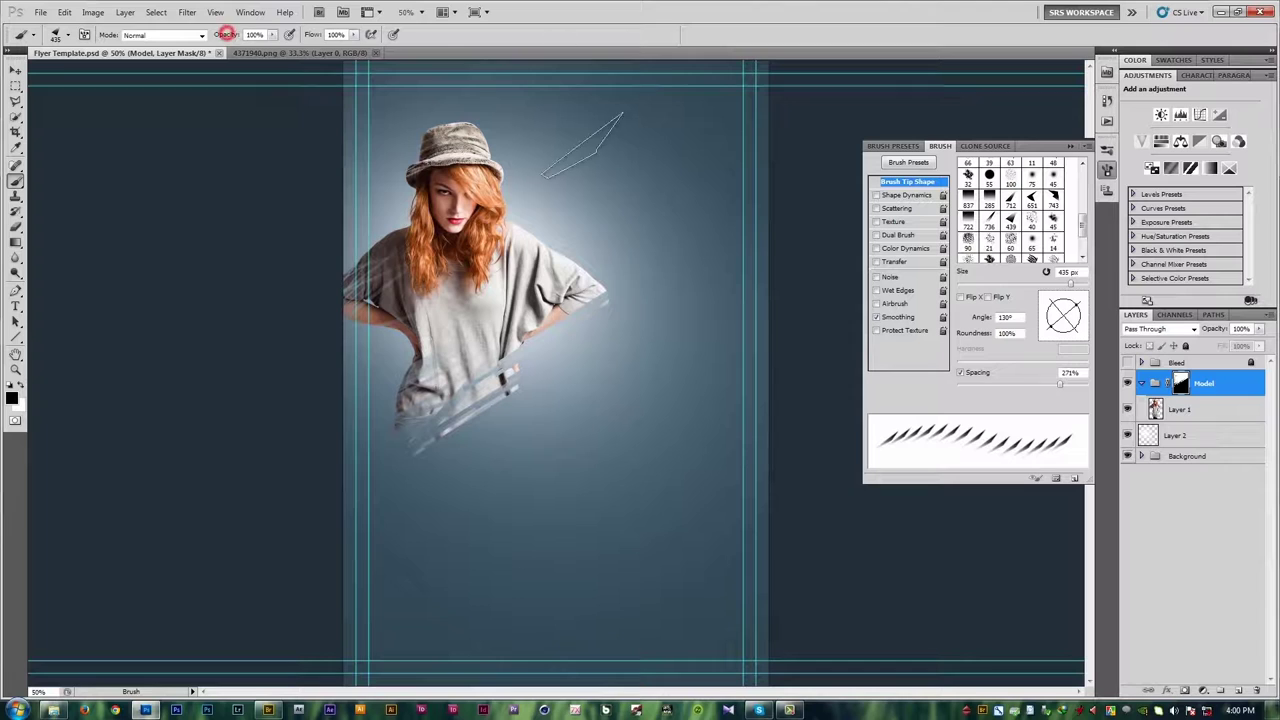
left_click(542, 263)
- Switch to the 736 px bristle tip, dab near the right shoulder, and set ~153% spacing at ~137°
left_click(1033, 198)
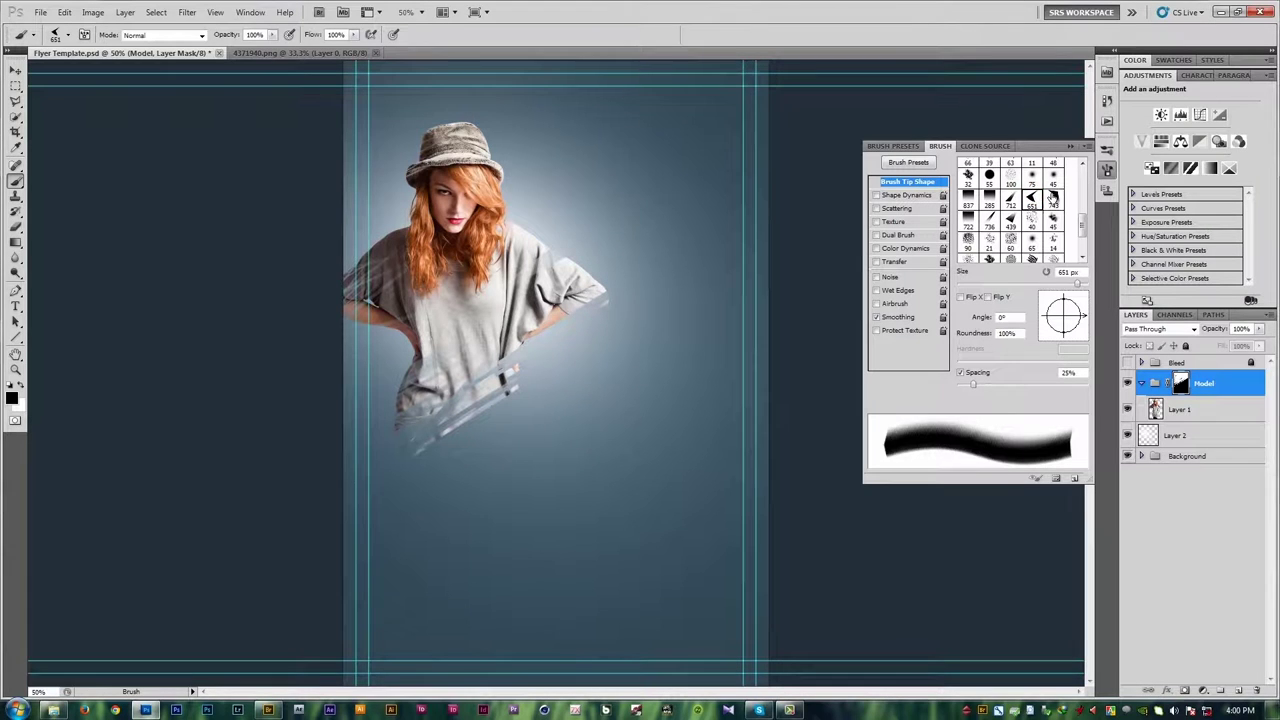
left_click(988, 219)
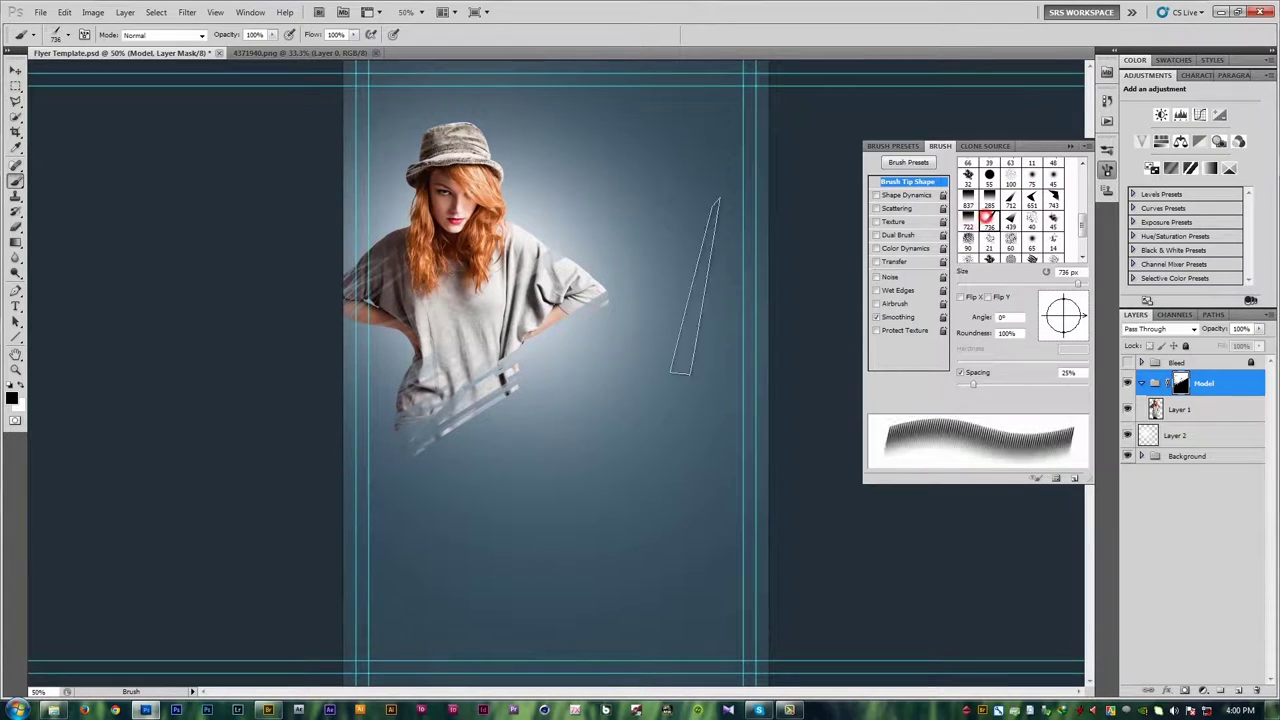
left_click(598, 308)
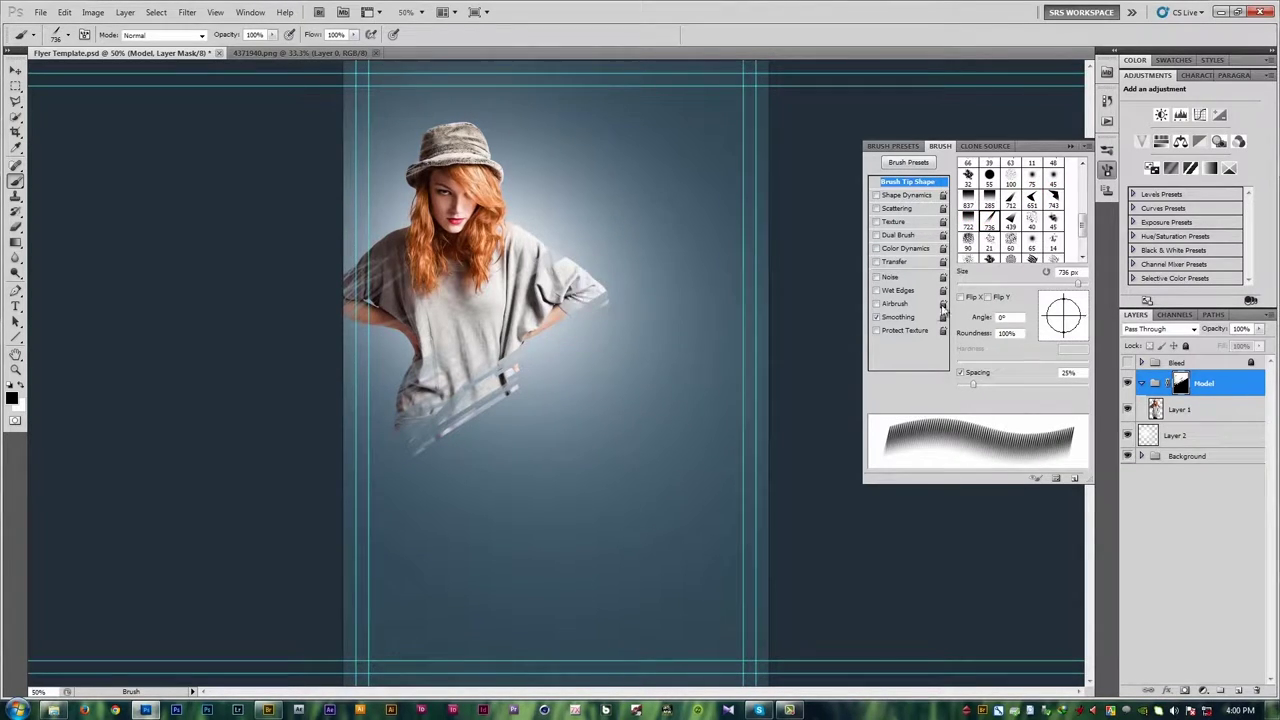
left_click(925, 196)
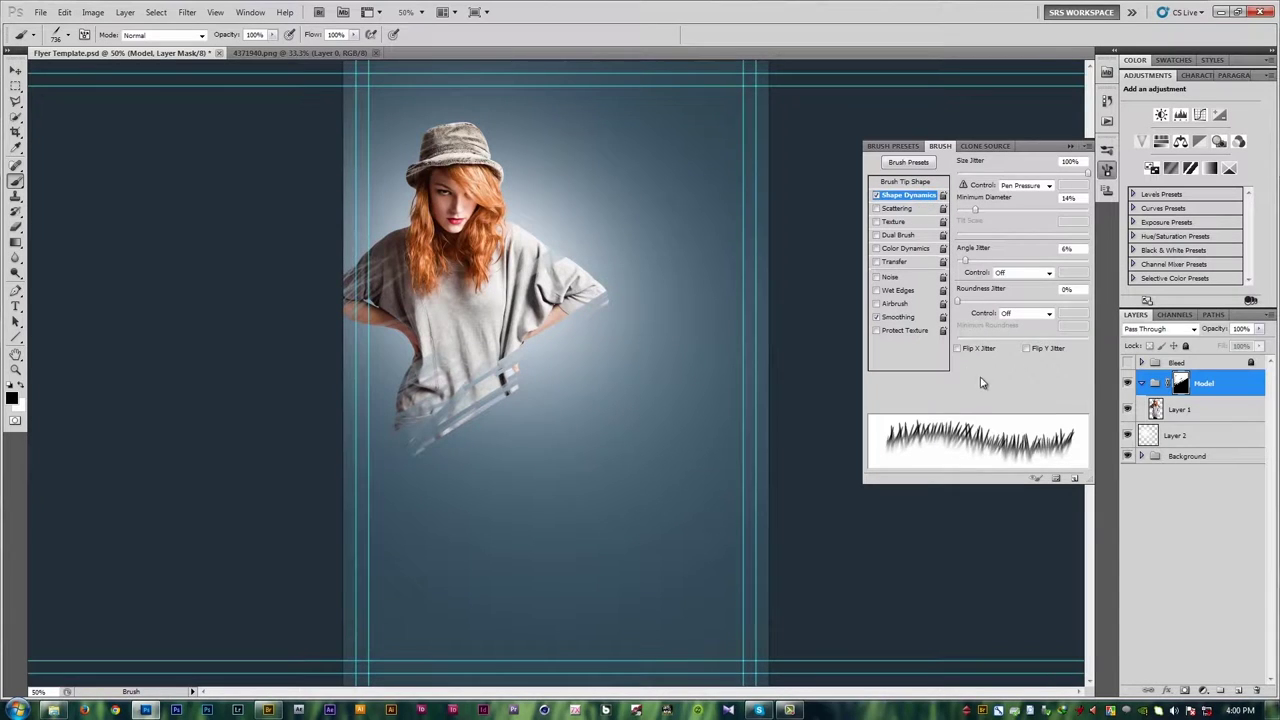
left_click(905, 181)
left_click_drag(1008, 384, 1040, 384)
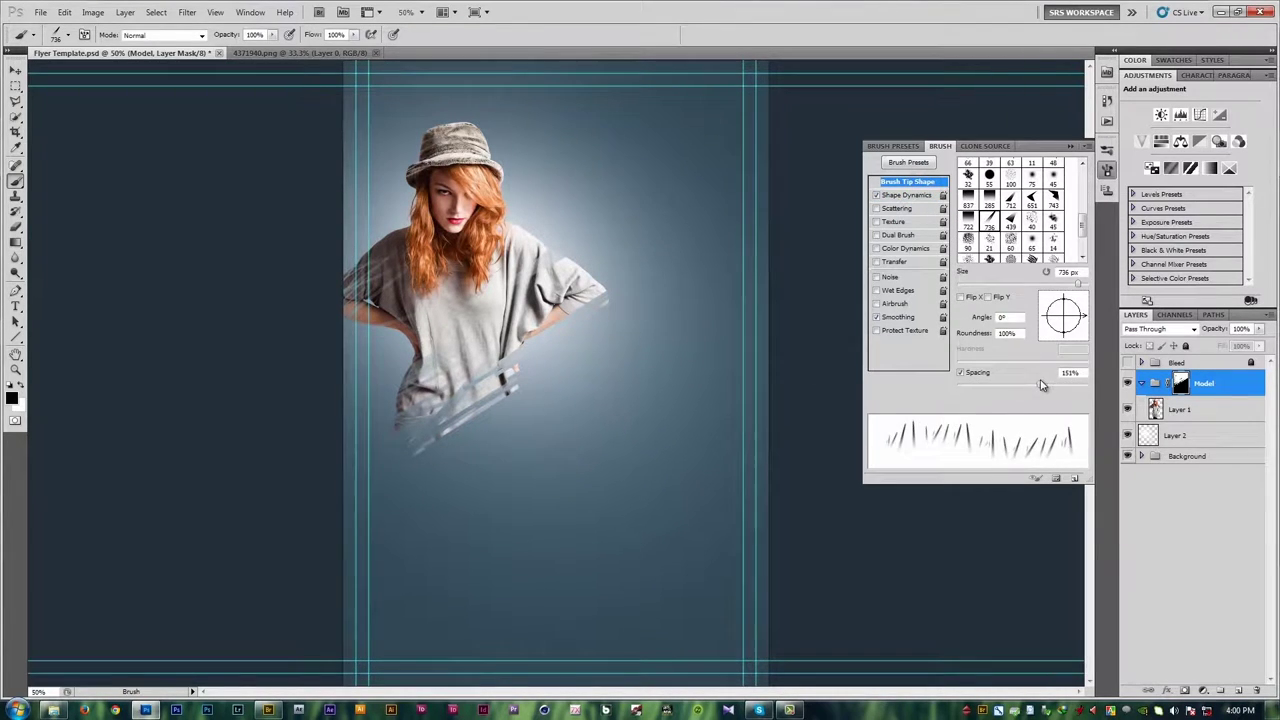
left_click_drag(1085, 318, 1052, 302)
left_click_drag(1057, 300, 1050, 304)
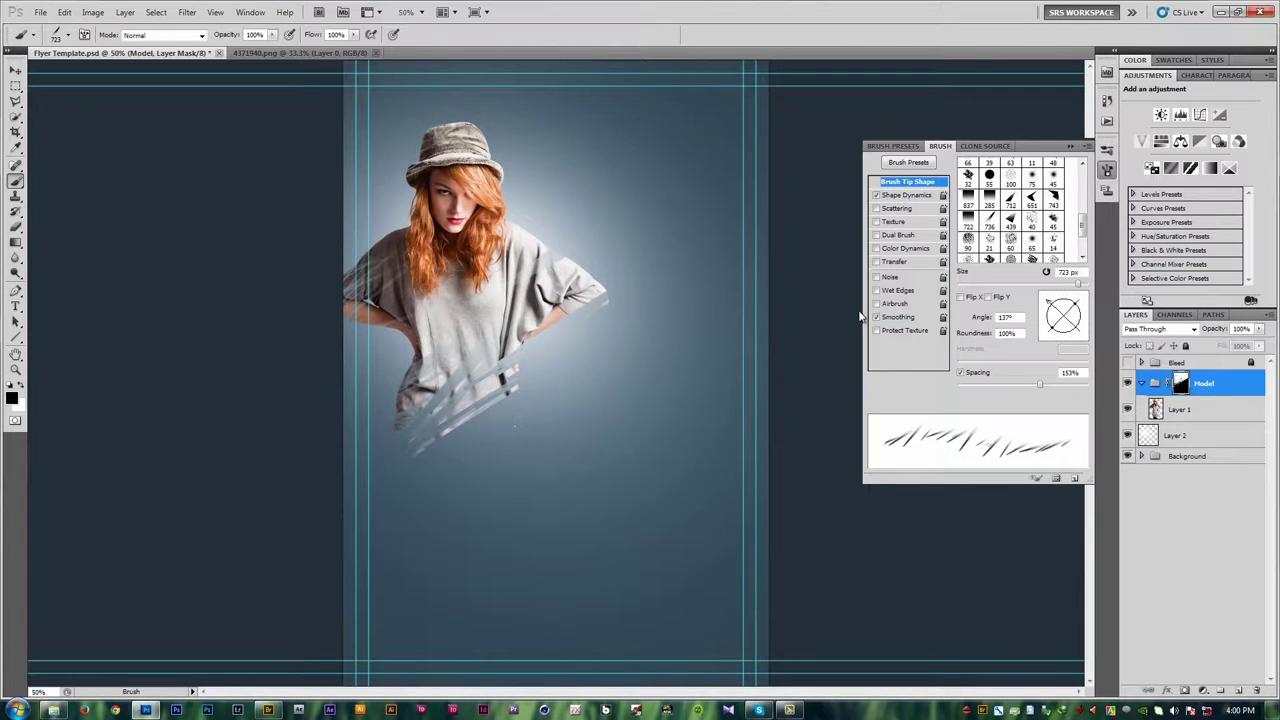
- Enable Transfer with high opacity and flow jitter, then paint streaks across the shirt
left_click(897, 261)
left_click_drag(993, 175, 1113, 183)
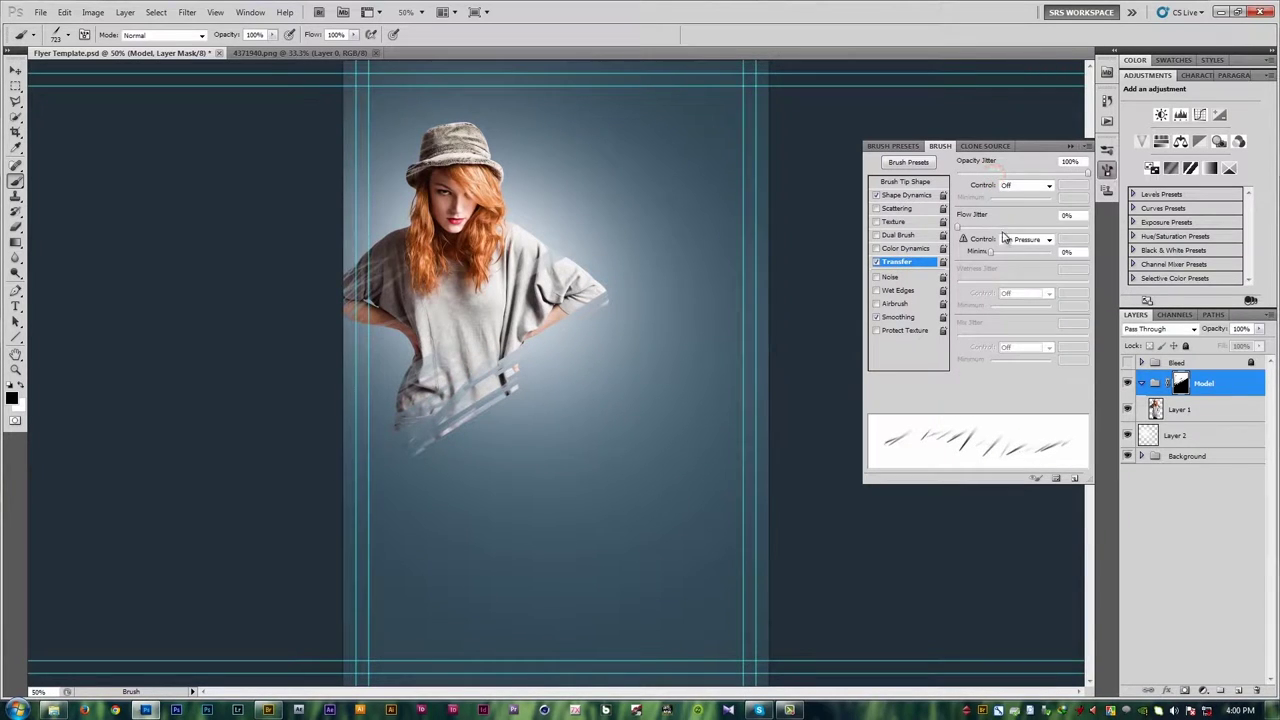
left_click_drag(1001, 226, 1122, 228)
left_click(1108, 170)
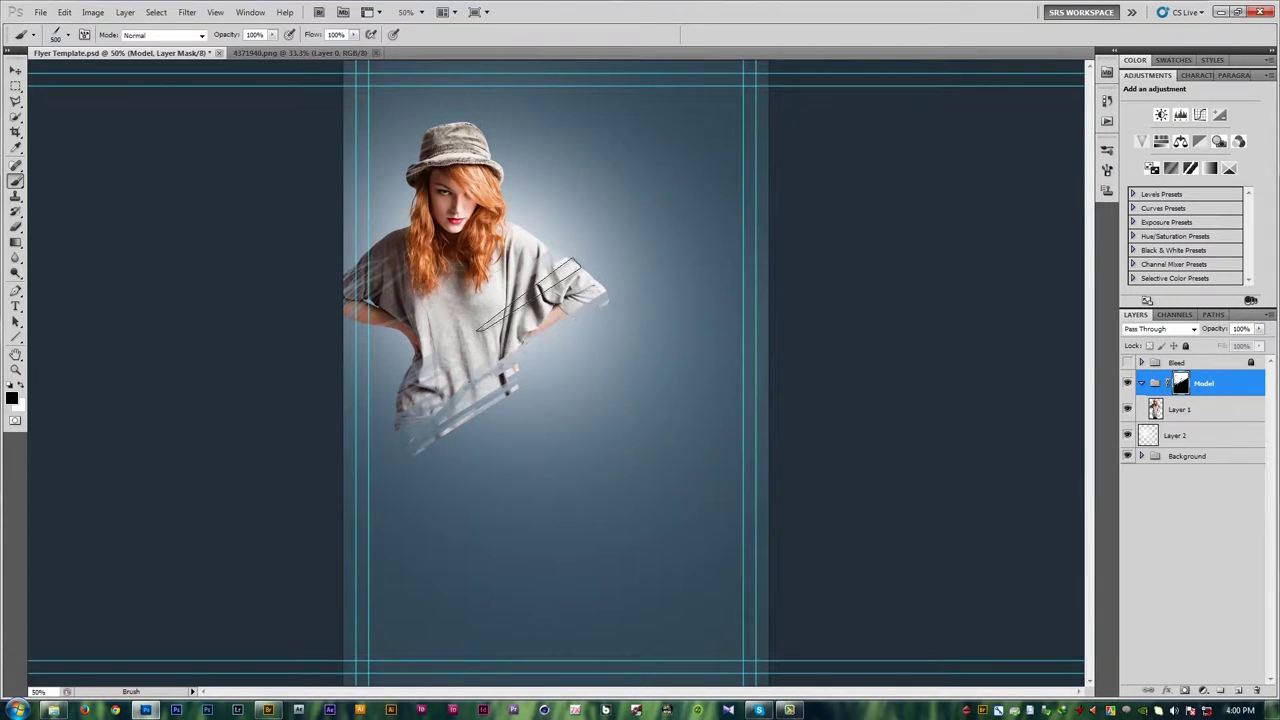
mouse_move(551, 403)
left_mouse_down()
mouse_move(659, 254)
mouse_move(633, 224)
left_mouse_up()
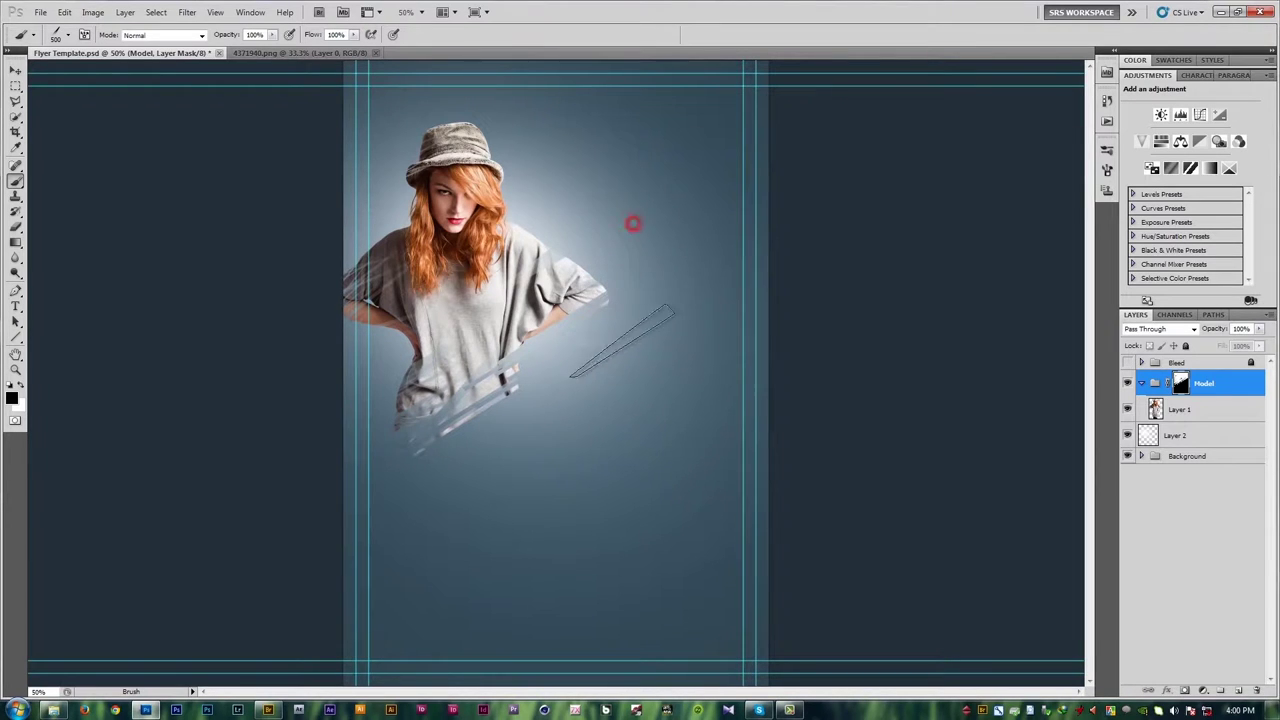
left_click(443, 110)
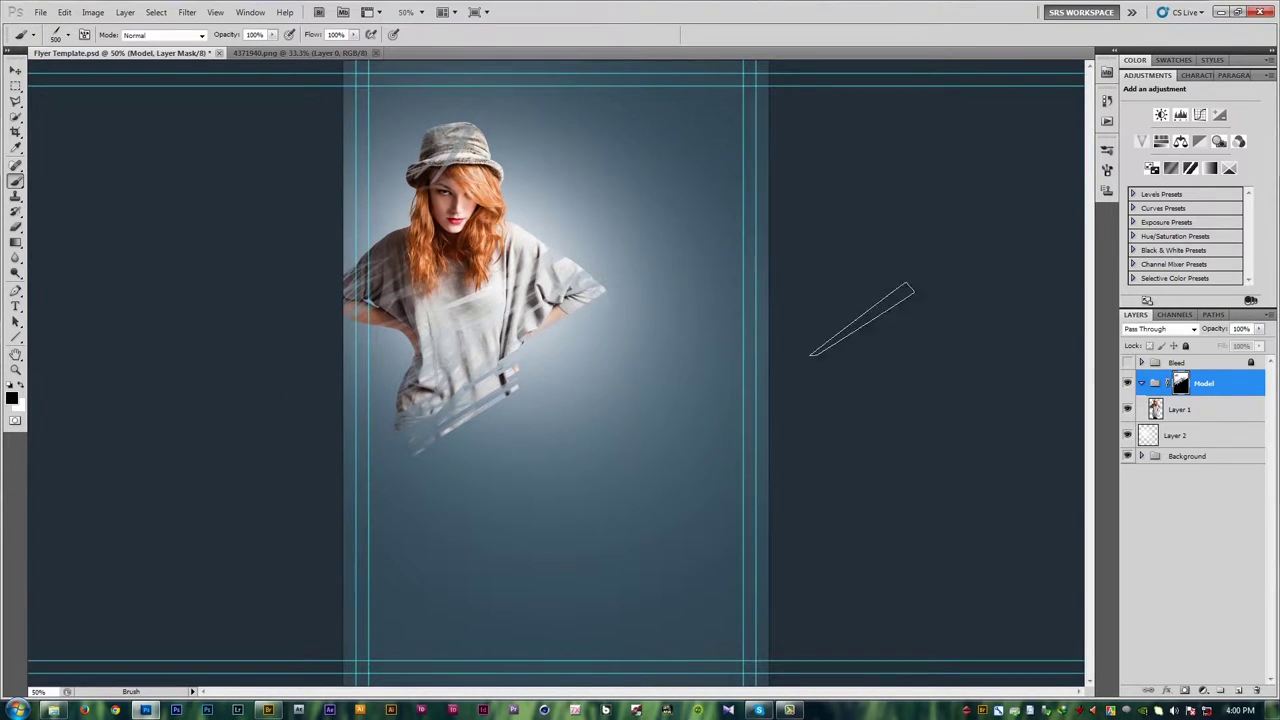
- Preview the Model mask on its own and try two Levels adjustments, cancelling both
left_click(1180, 382, "alt")
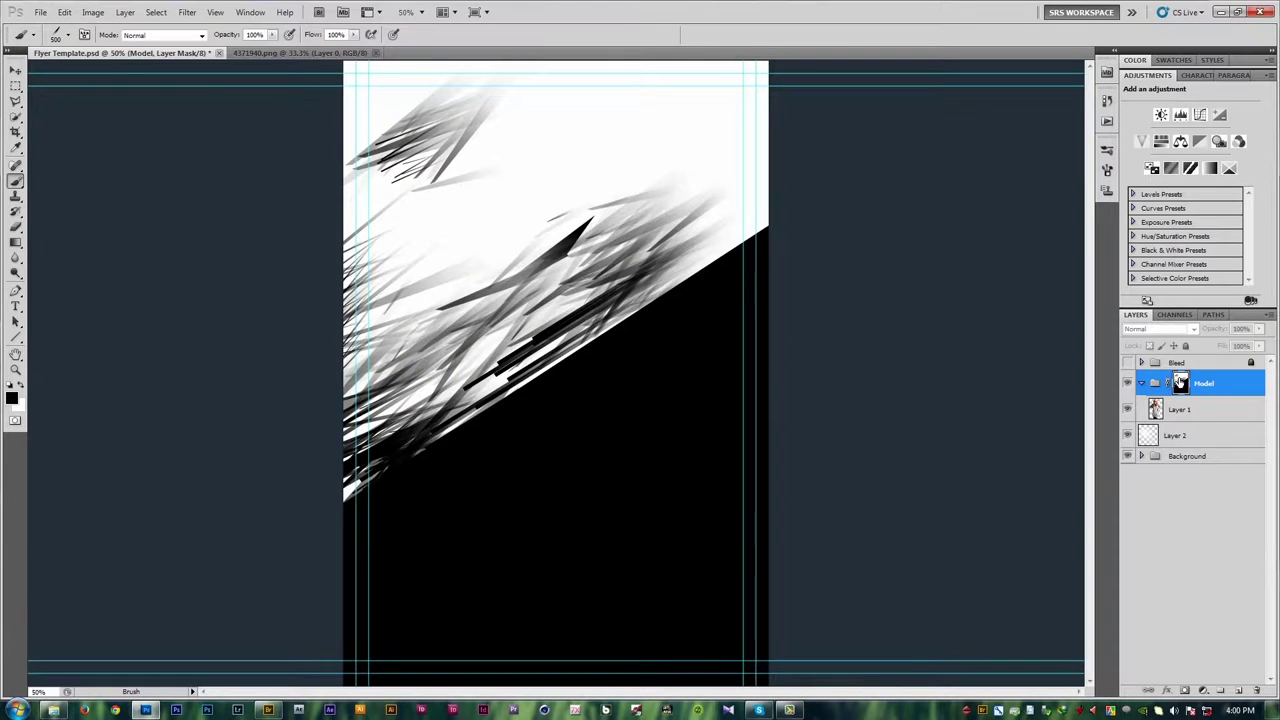
left_click(1180, 382, "alt")
left_click(14, 70)
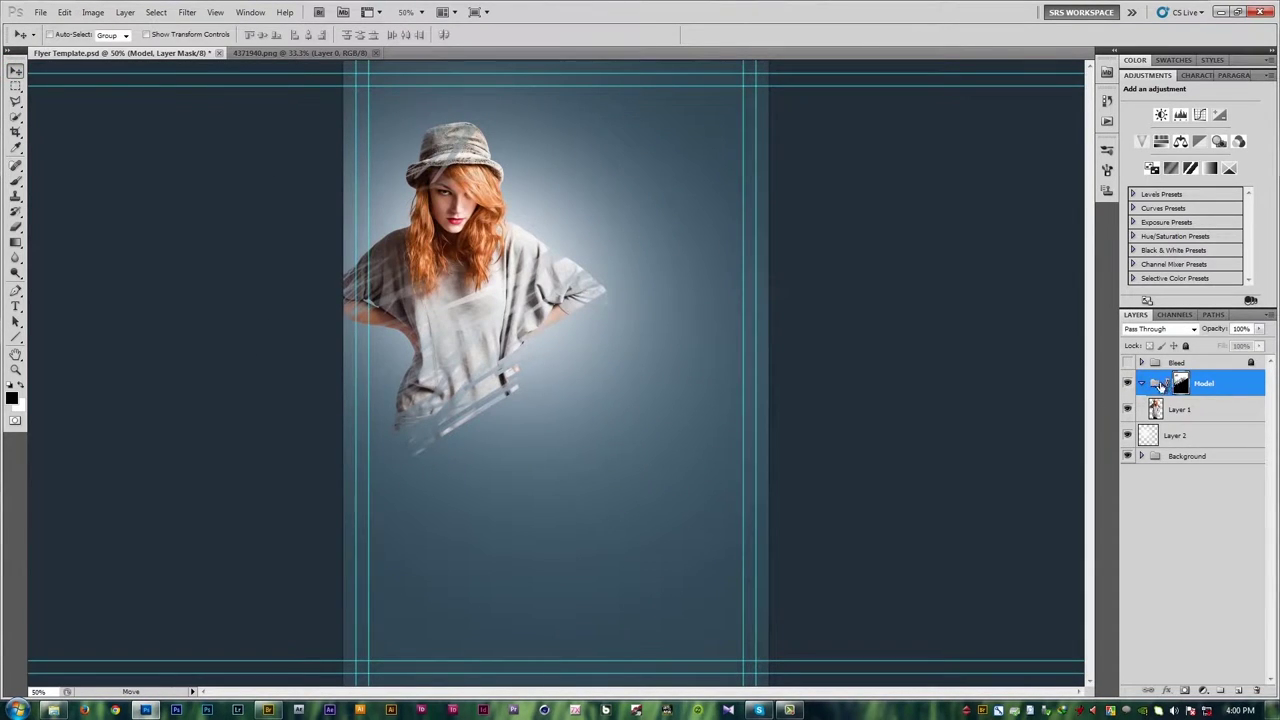
key("ctrl+l")
mouse_move(810, 362)
left_mouse_down()
mouse_move(940, 362)
mouse_move(759, 357)
mouse_move(864, 355)
mouse_move(851, 355)
left_mouse_up()
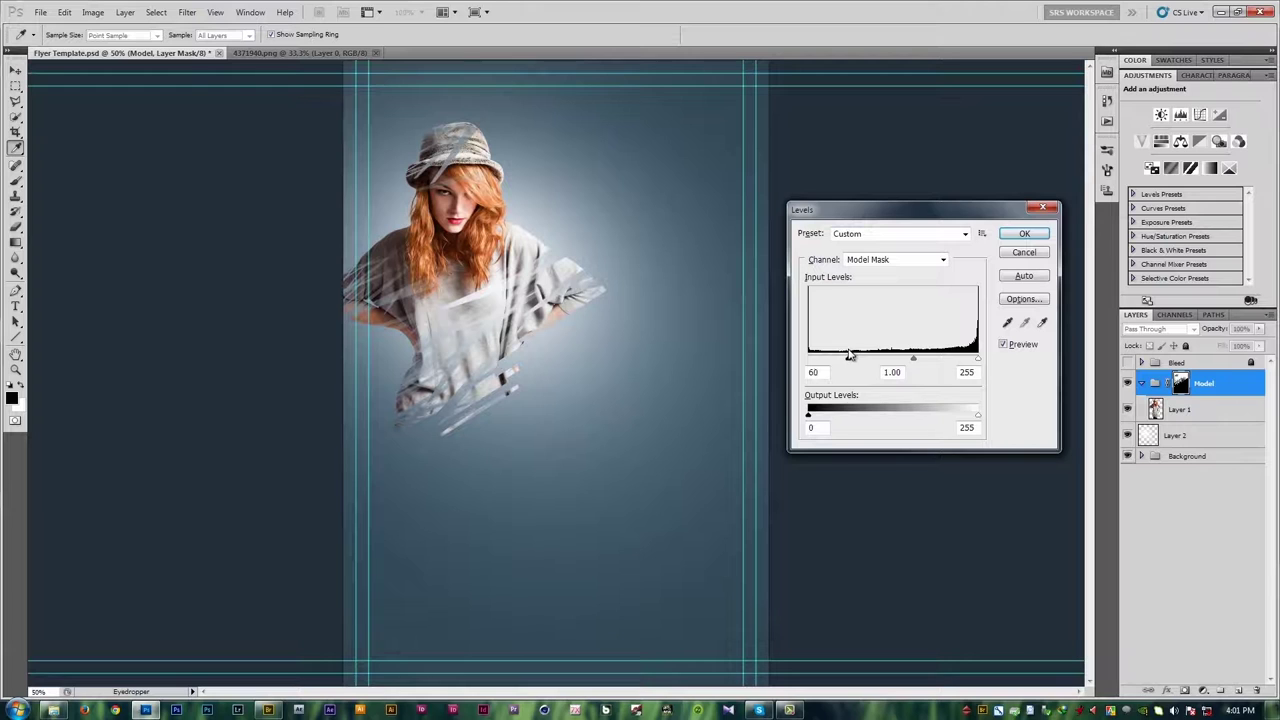
key("Return")
key("v")
left_click(1180, 383, "alt")
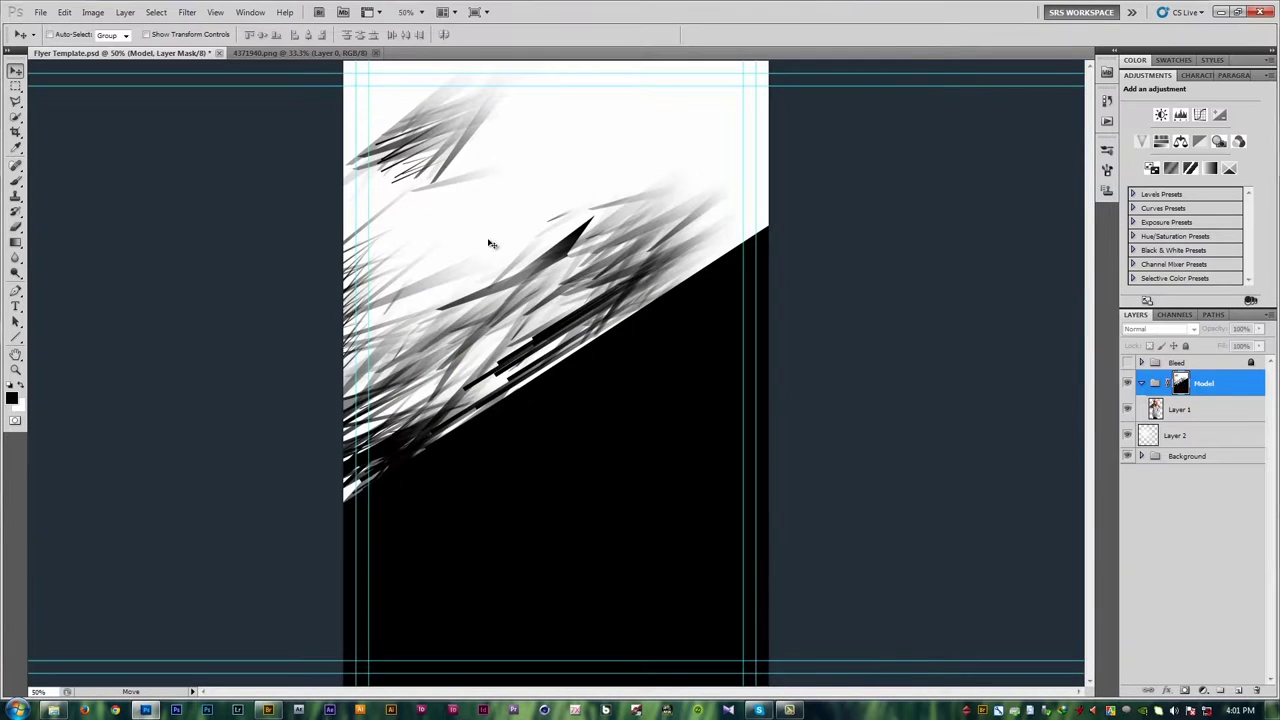
key("ctrl+l")
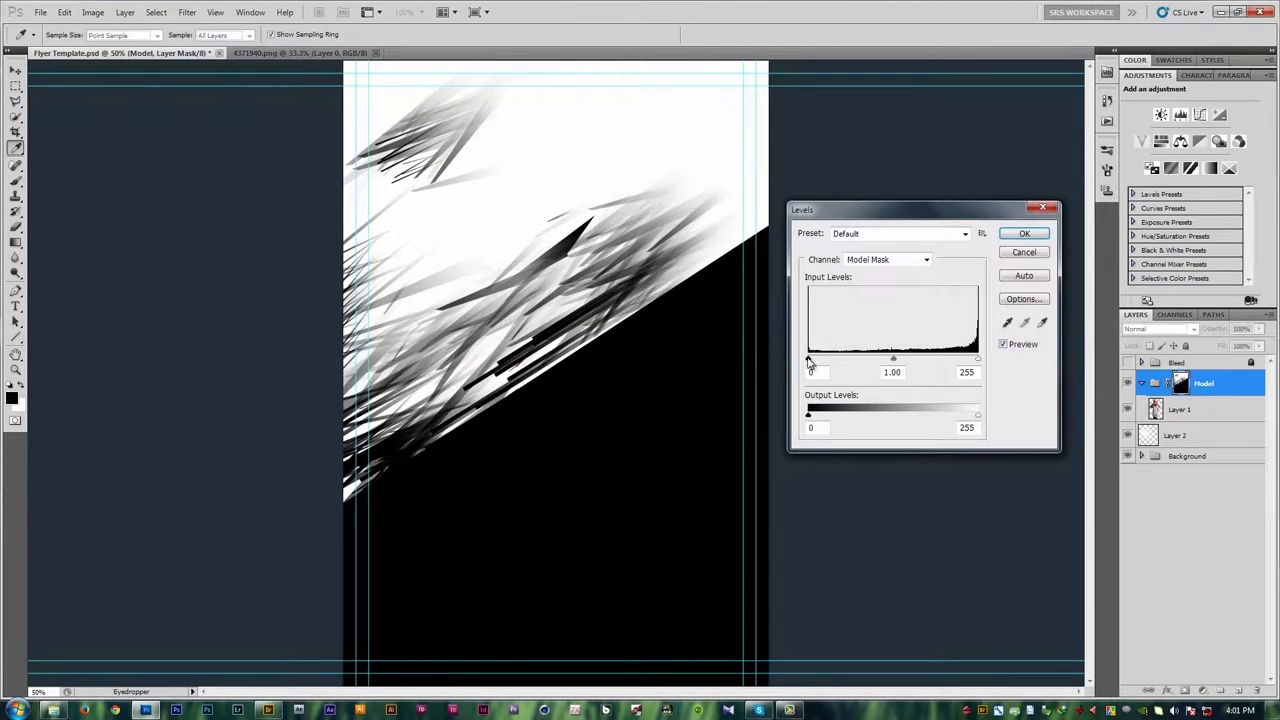
left_click_drag(808, 357, 892, 357)
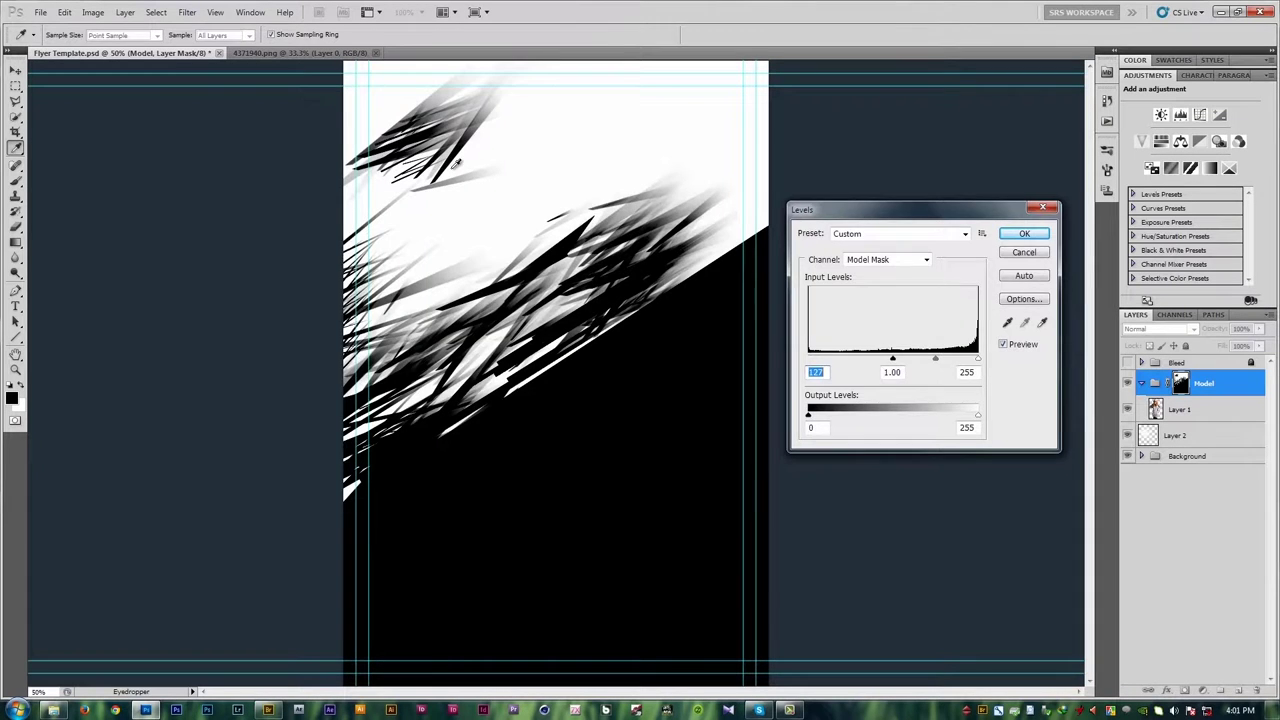
key("Escape")
key("v")
left_click(1180, 383, "alt")
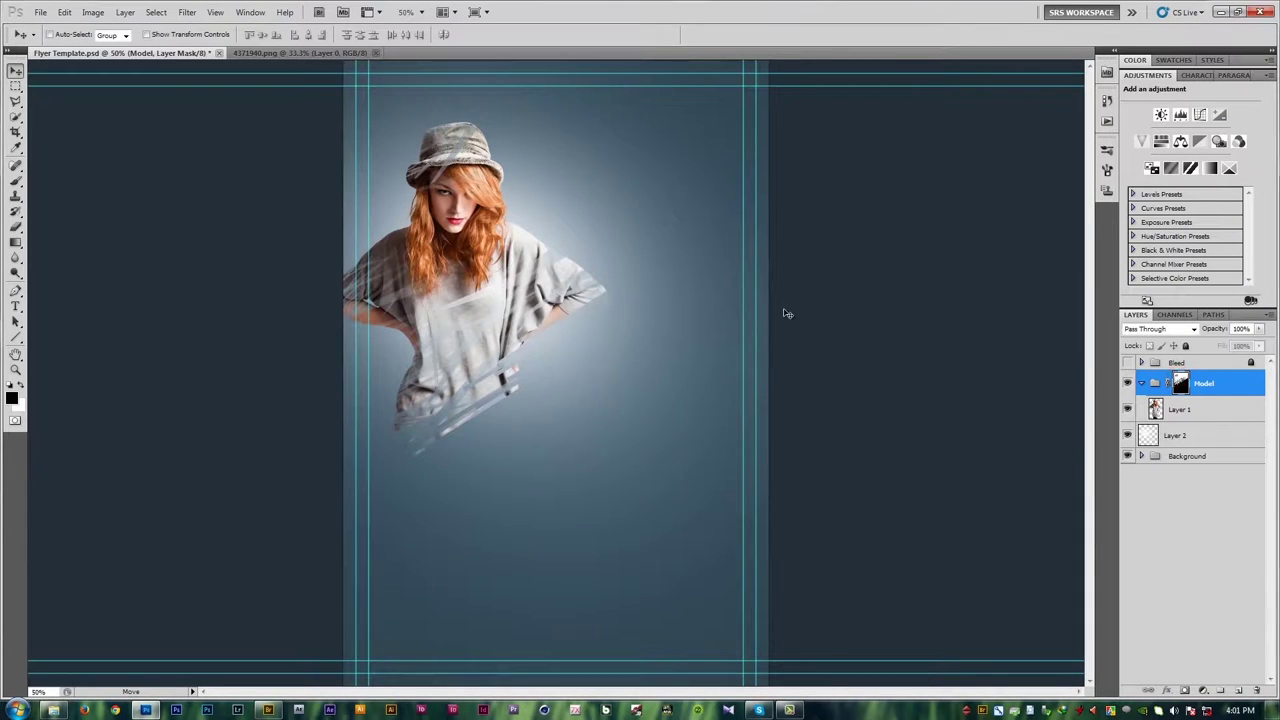
- Apply Levels 77 / 0.85 / 245 to the Model mask to crisp the streaks
key("ctrl+l")
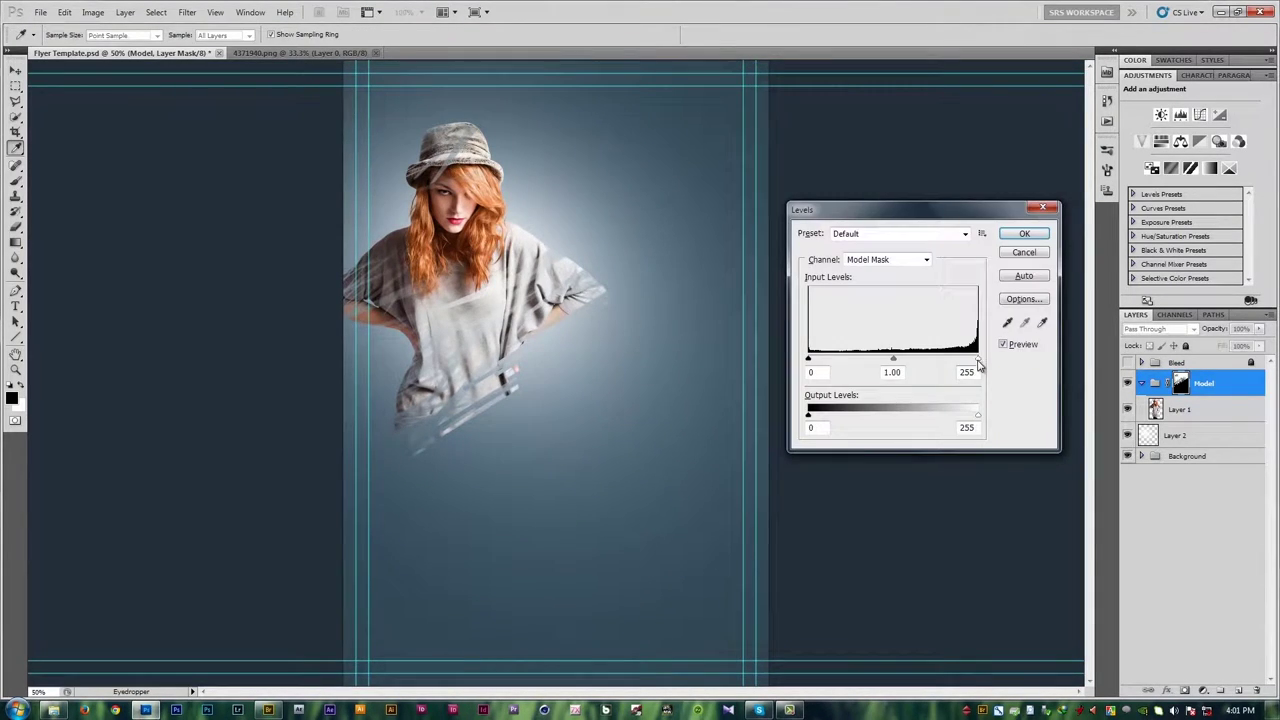
mouse_move(978, 358)
left_mouse_down()
mouse_move(878, 360)
mouse_move(978, 358)
left_mouse_up()
left_click_drag(810, 358, 859, 358)
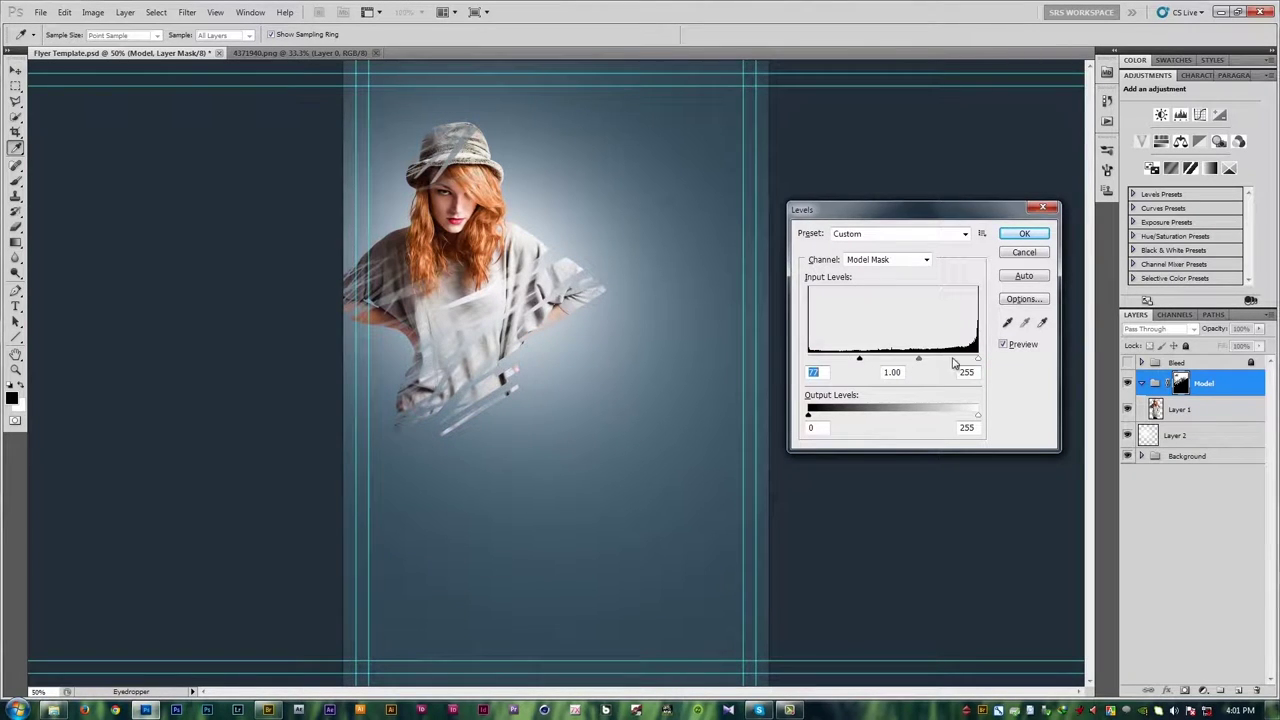
left_click_drag(978, 358, 938, 360)
left_click(974, 360)
mouse_move(927, 364)
left_mouse_down()
mouse_move(955, 360)
mouse_move(934, 361)
left_mouse_up()
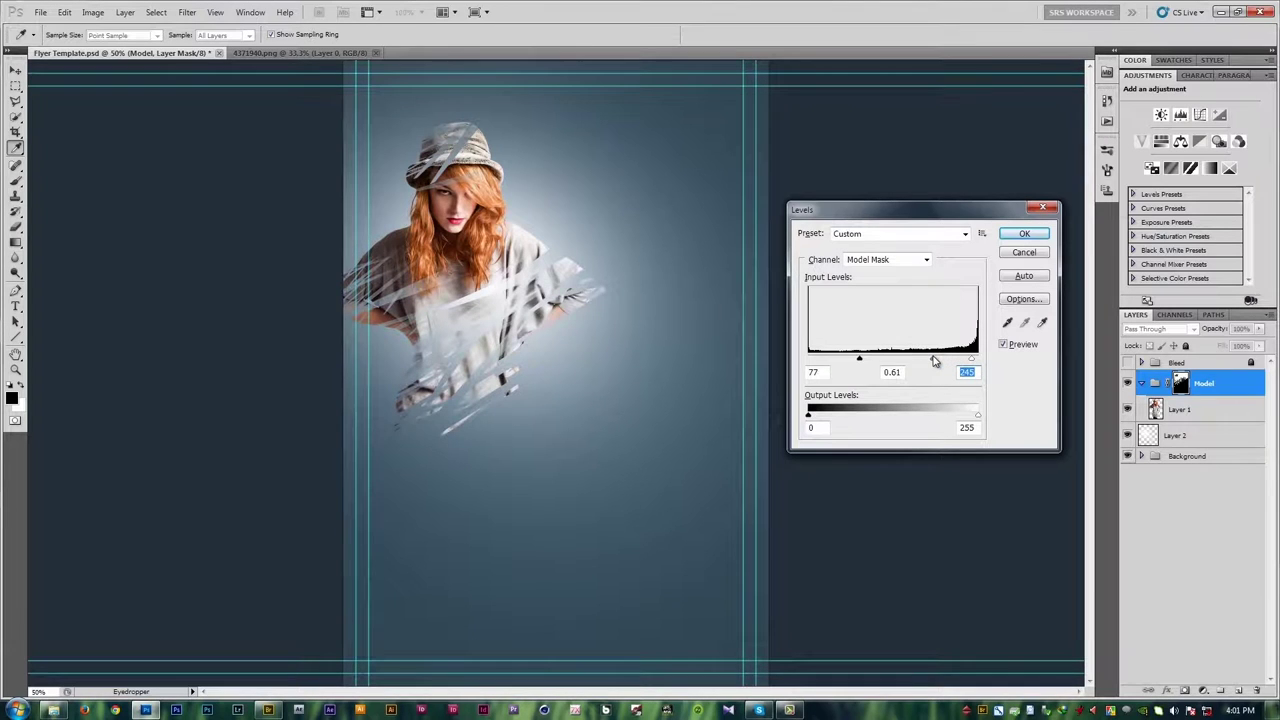
left_click(1022, 234)
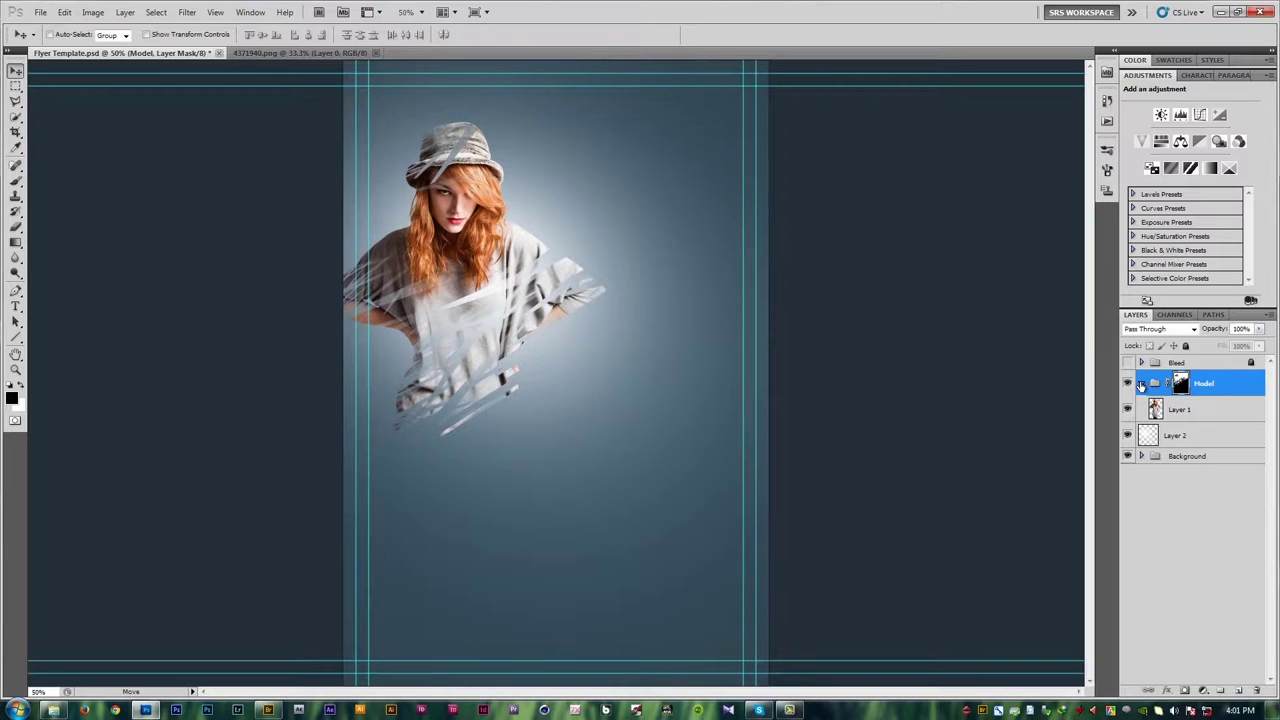
- Collapse the Model group and add an empty Layer 3 above it
left_click(1140, 383)
left_click(1240, 390)
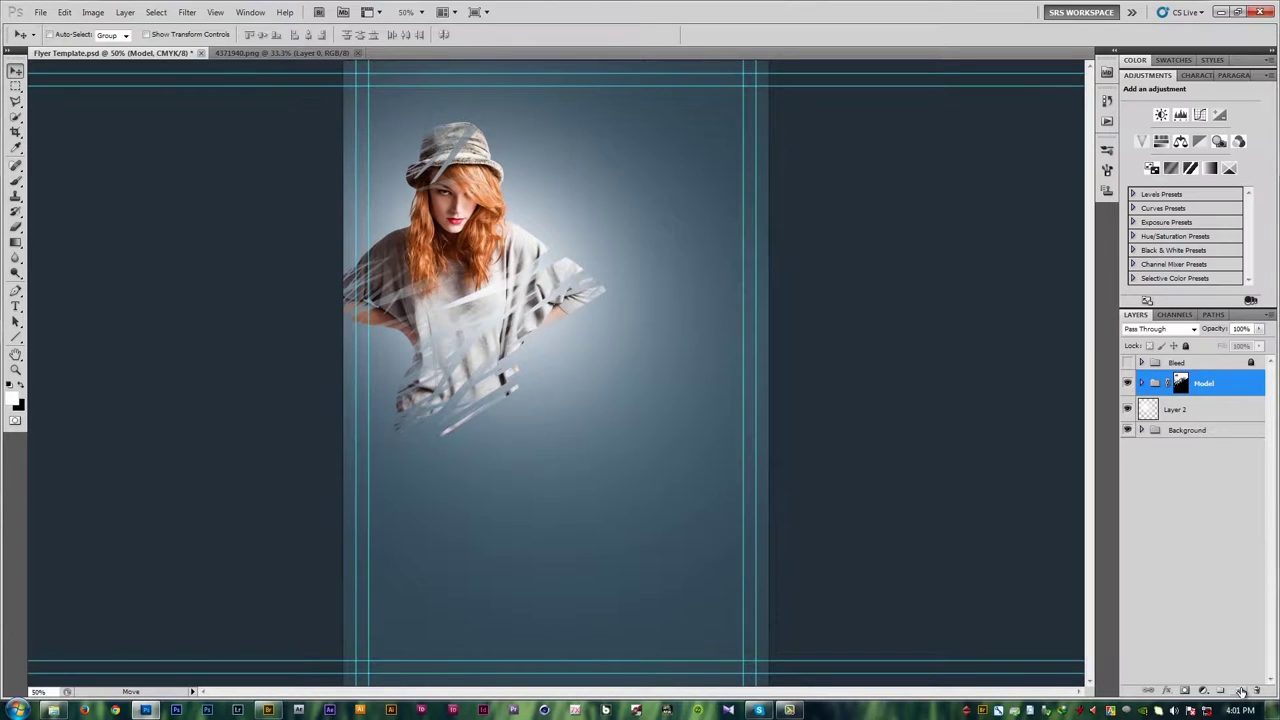
left_click(1240, 691)
- Stamp white streak brushes around and below the model on Layer 3
key("b")
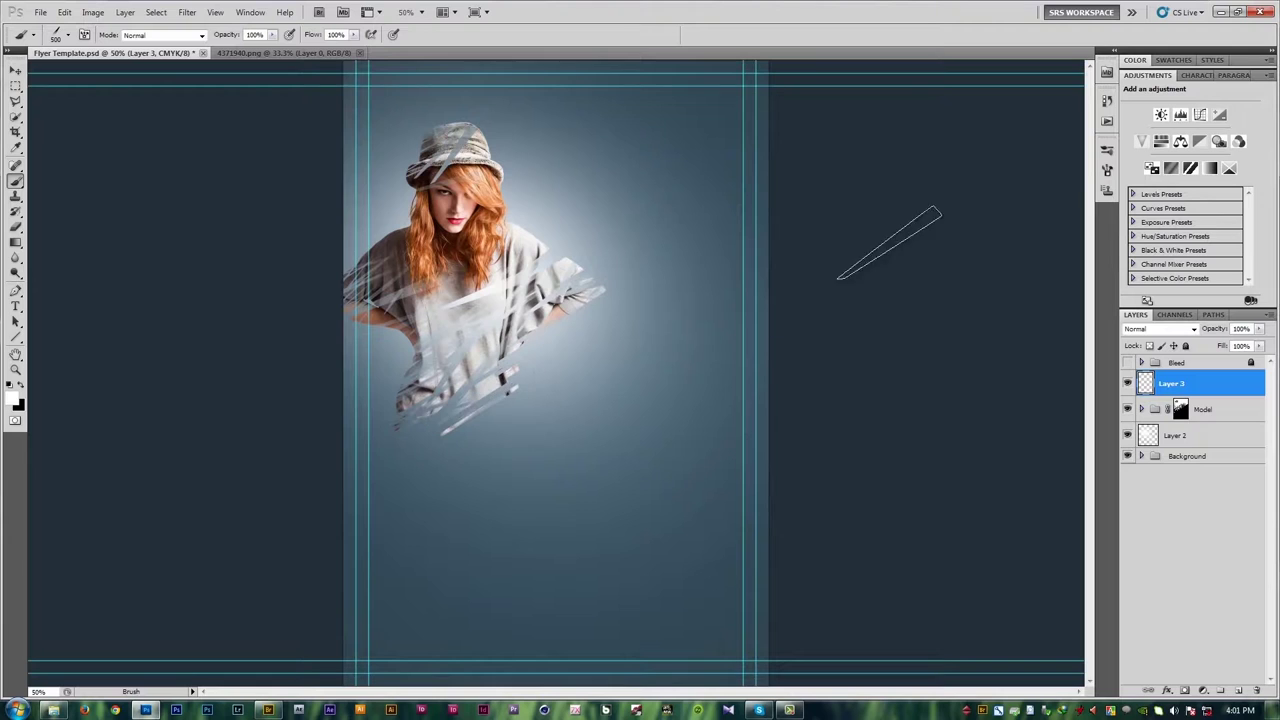
left_click(561, 416)
left_click(480, 457)
left_click(650, 380)
left_click(557, 446)
left_click(642, 446)
left_click(608, 483)
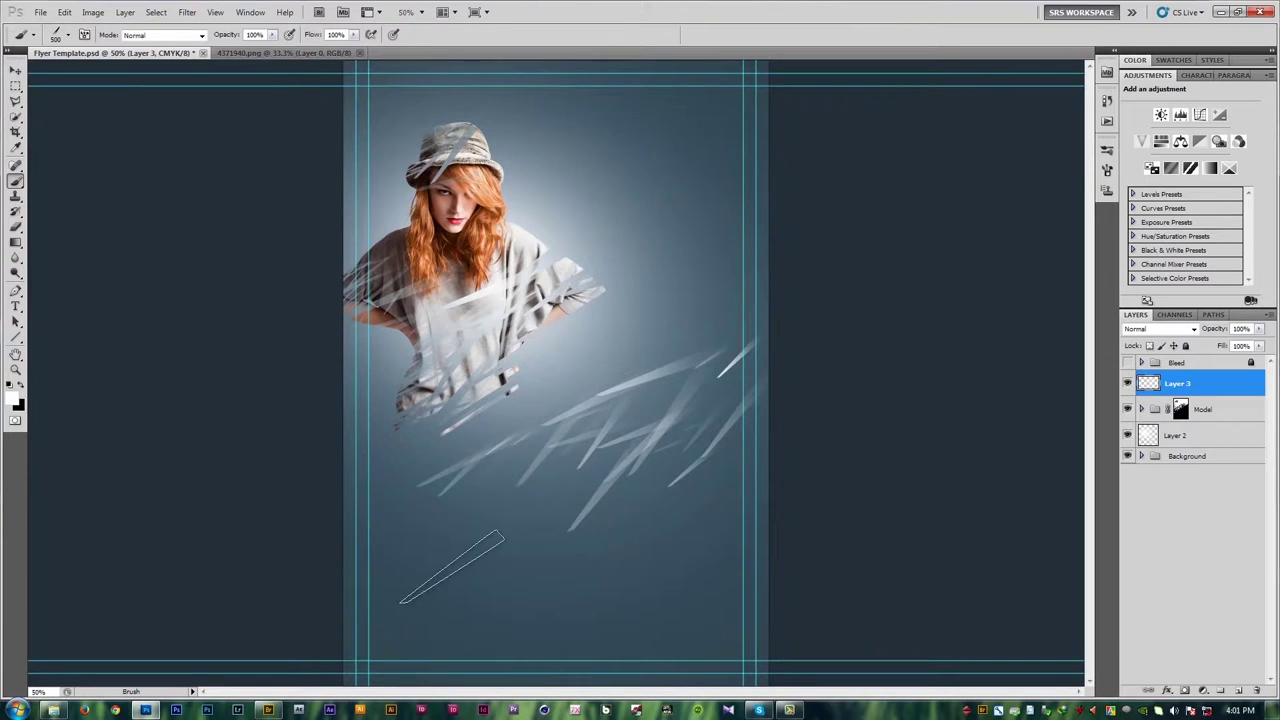
mouse_move(538, 531)
left_mouse_down()
mouse_move(337, 469)
mouse_move(365, 478)
left_mouse_up()
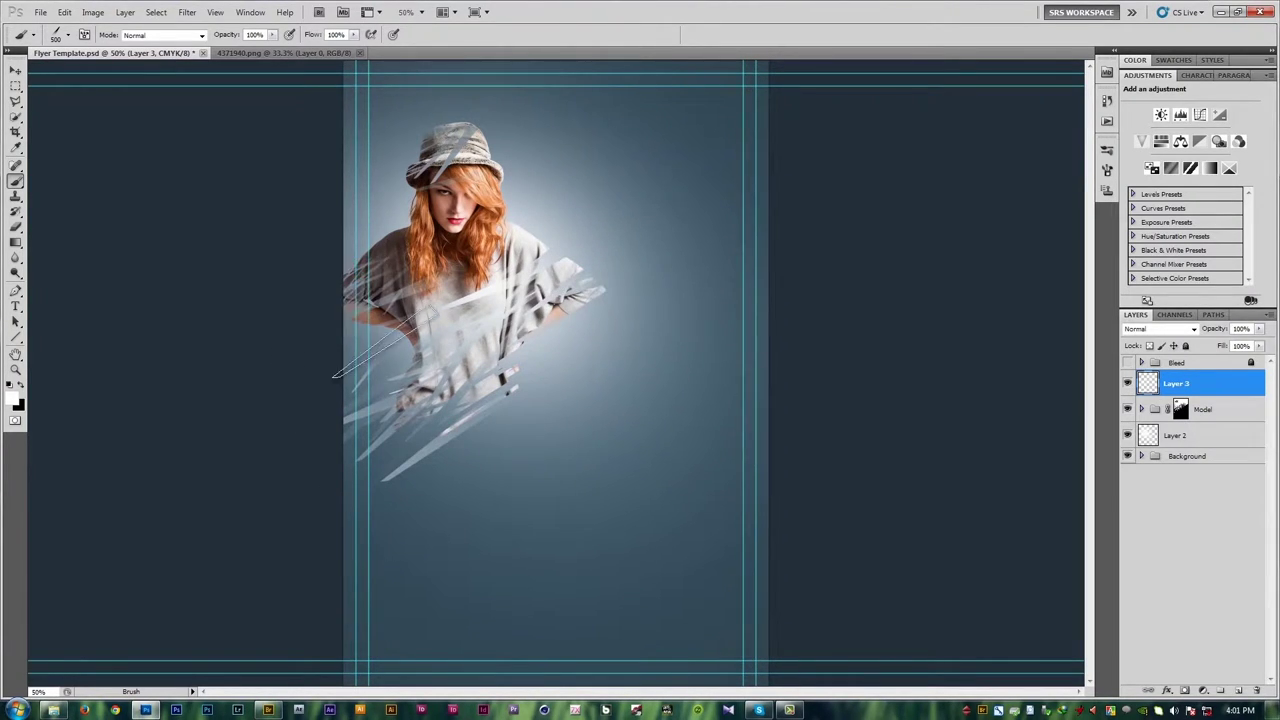
- With a smaller brush, paint thin white streaks on the hat's left edge, shoulder and arm
key("bracketleft")
key("bracketleft")
key("bracketleft")
key("bracketleft")
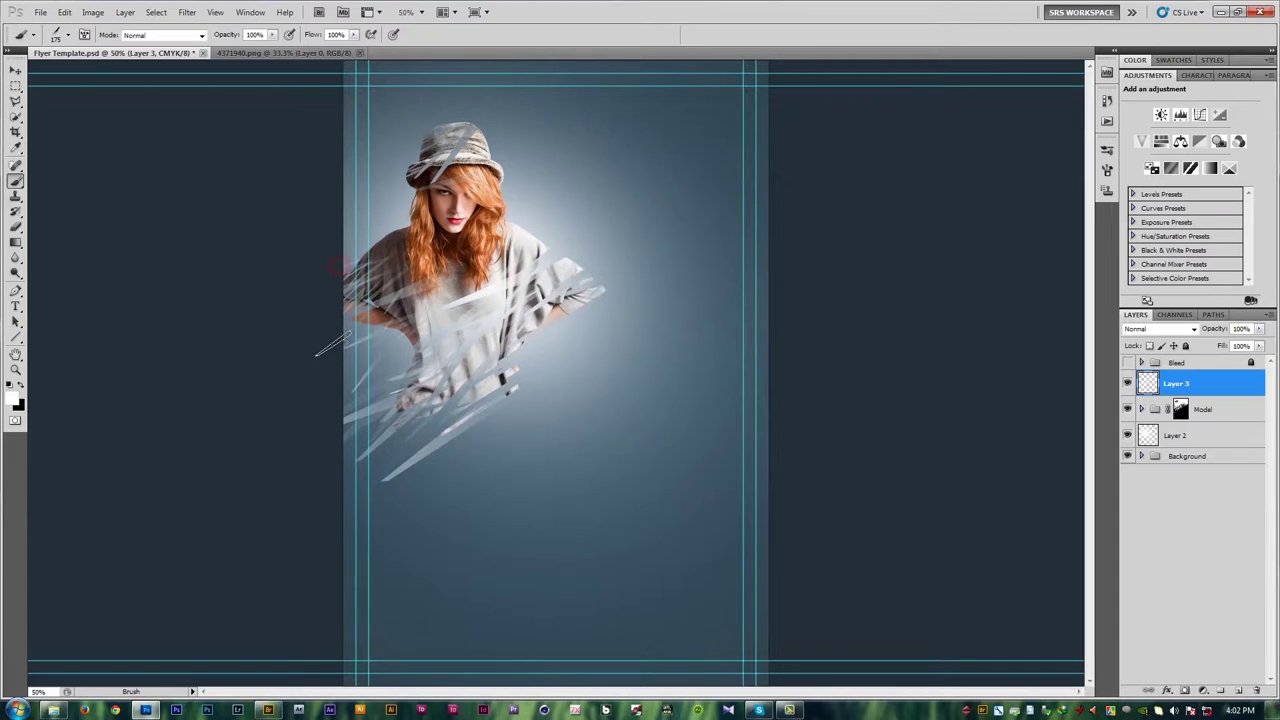
left_click(423, 143)
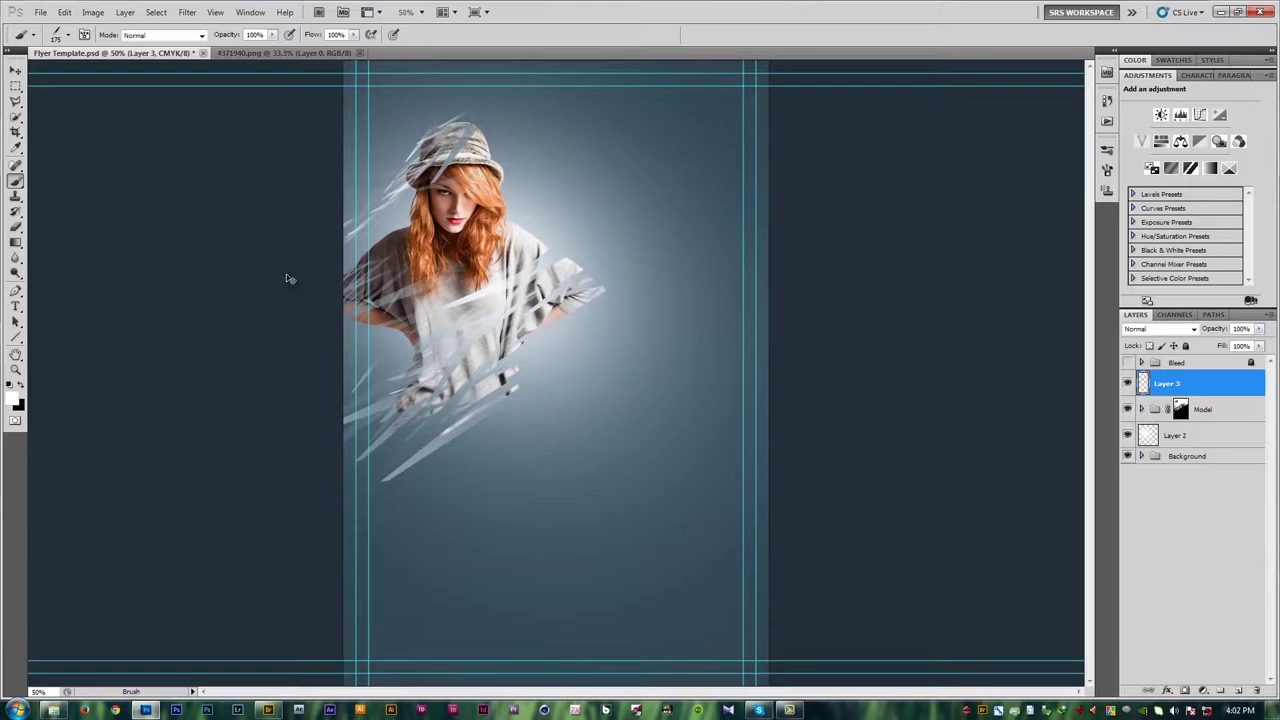
left_click_drag(537, 348, 465, 400)
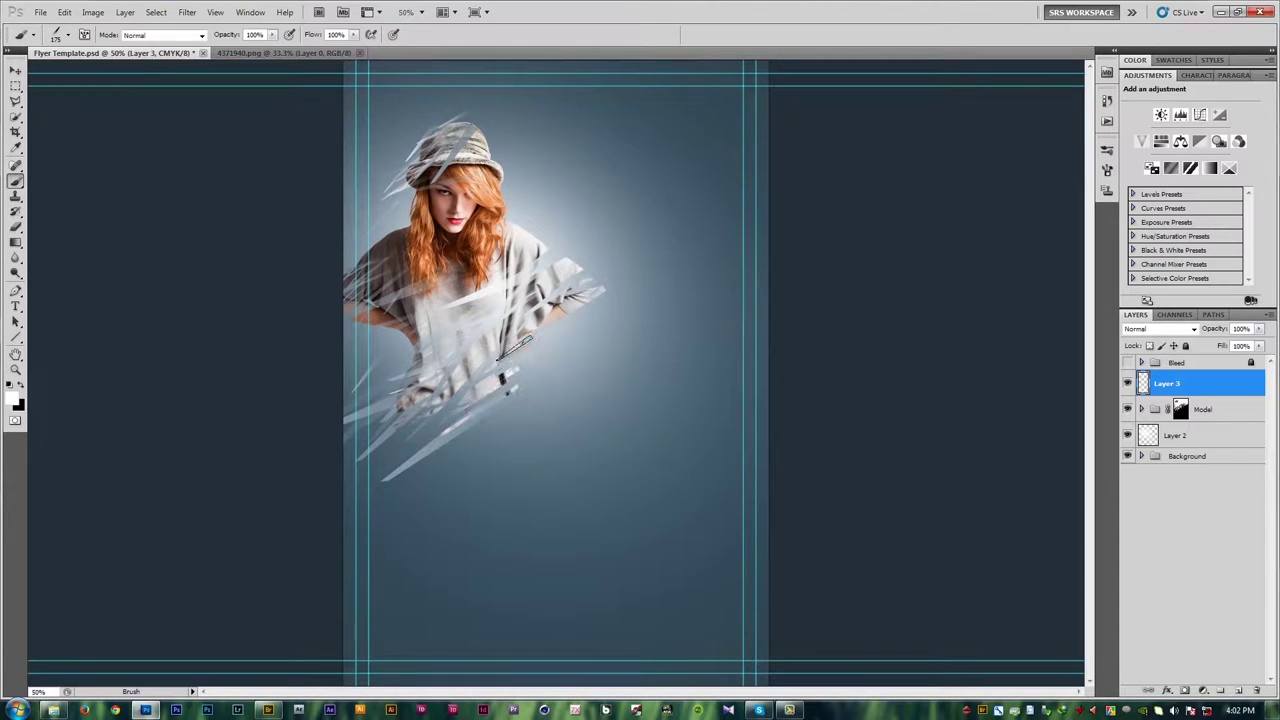
left_click_drag(590, 330, 450, 400)
left_click_drag(590, 325, 455, 405)
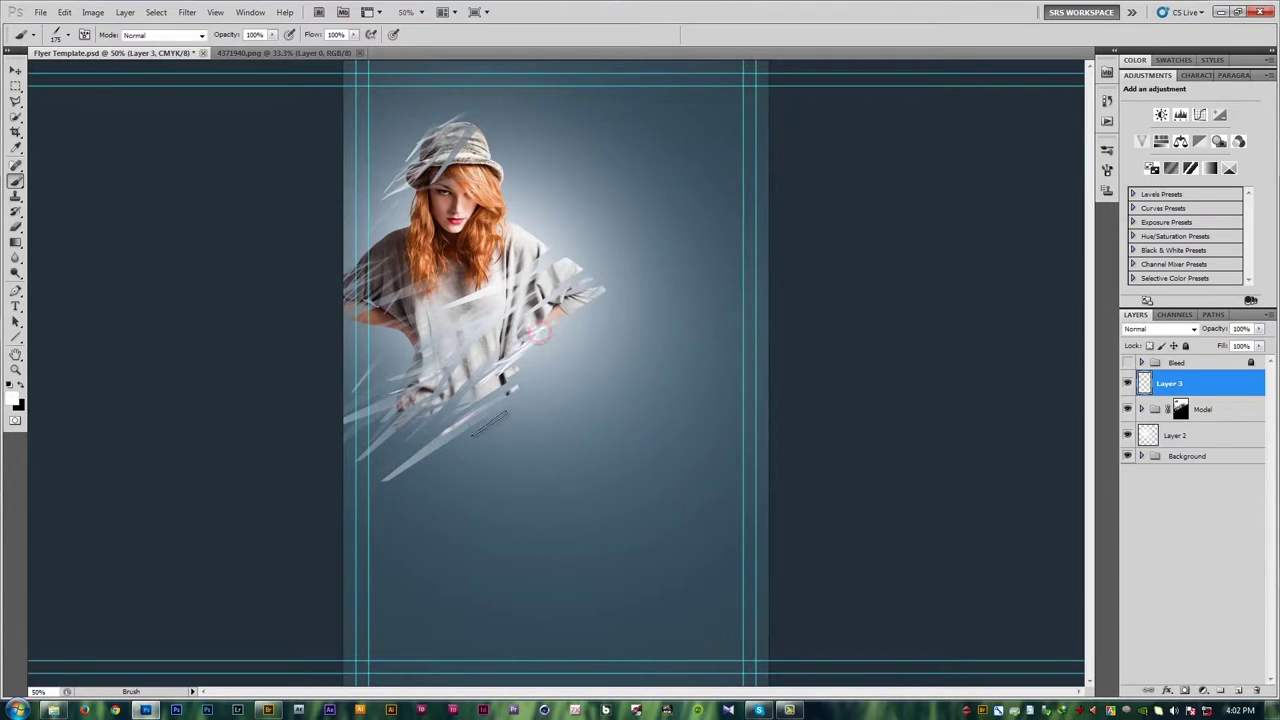
left_click_drag(535, 350, 445, 430)
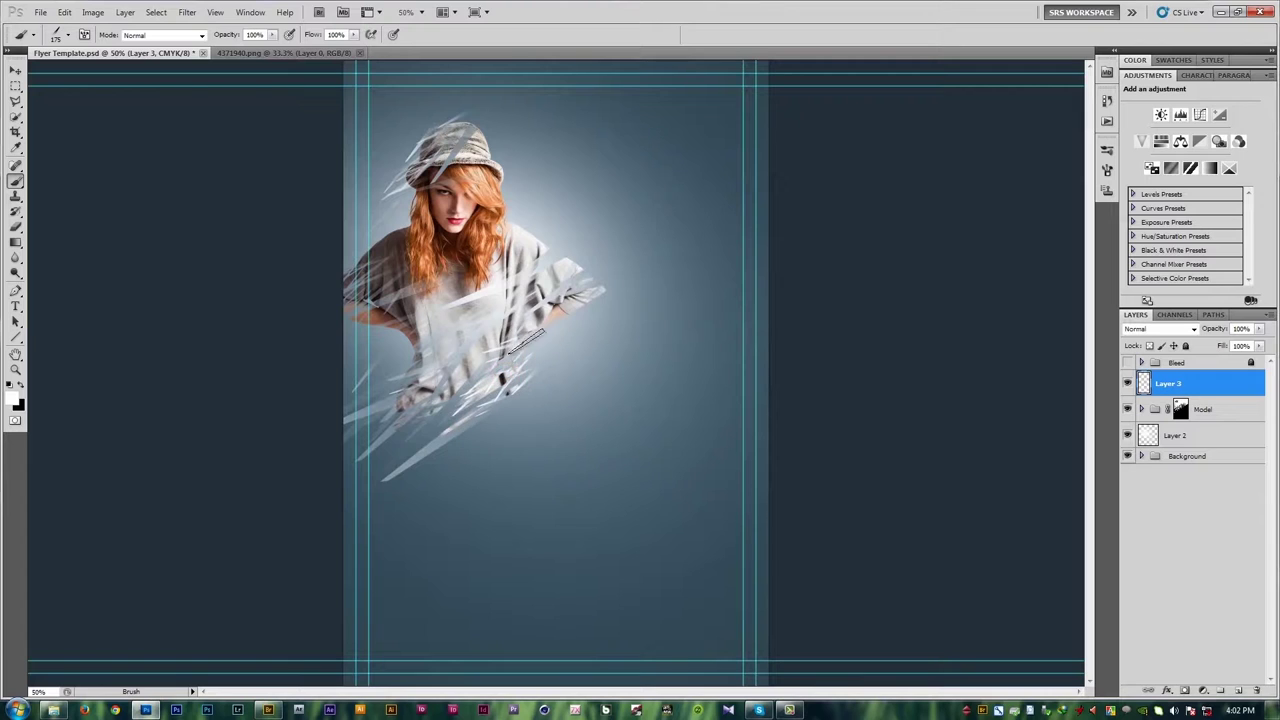
mouse_move(615, 298)
left_mouse_down()
mouse_move(490, 385)
mouse_move(362, 443)
left_mouse_up()
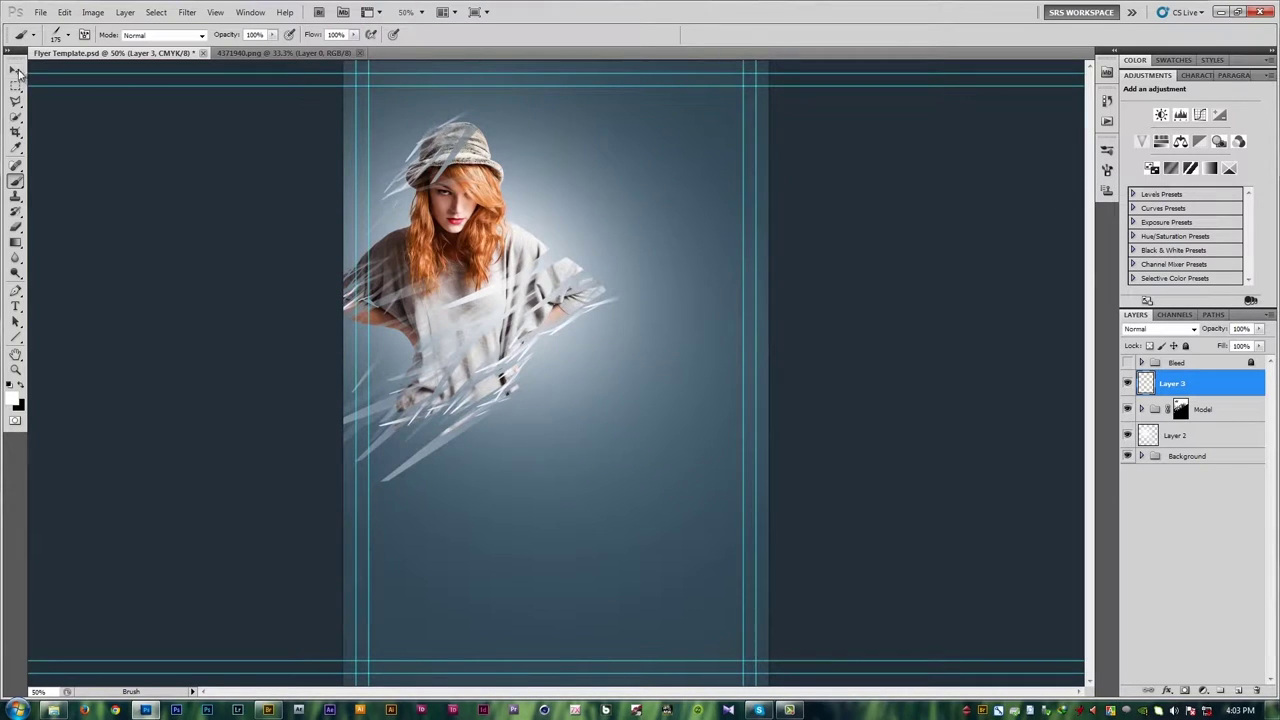
left_click(1212, 436)
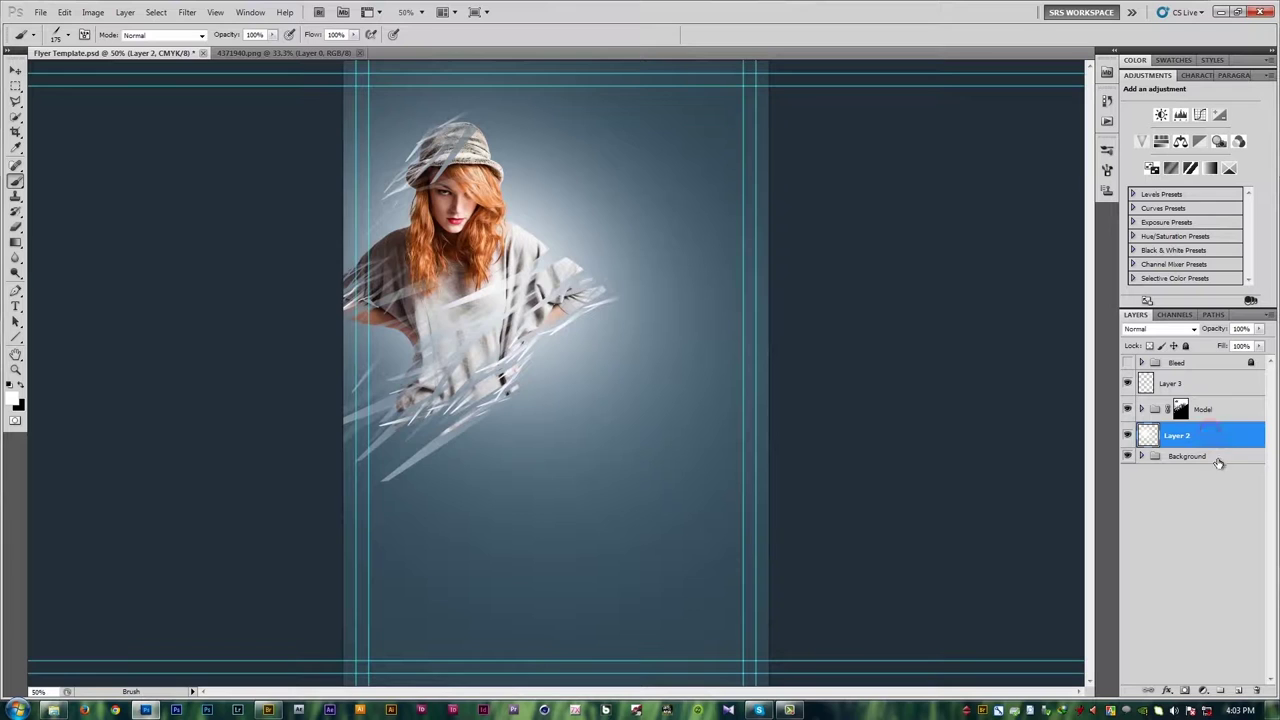
- Add Layer 4 above the Background group and undo a test white brush stamp
left_click(1218, 458)
left_click(1236, 690)
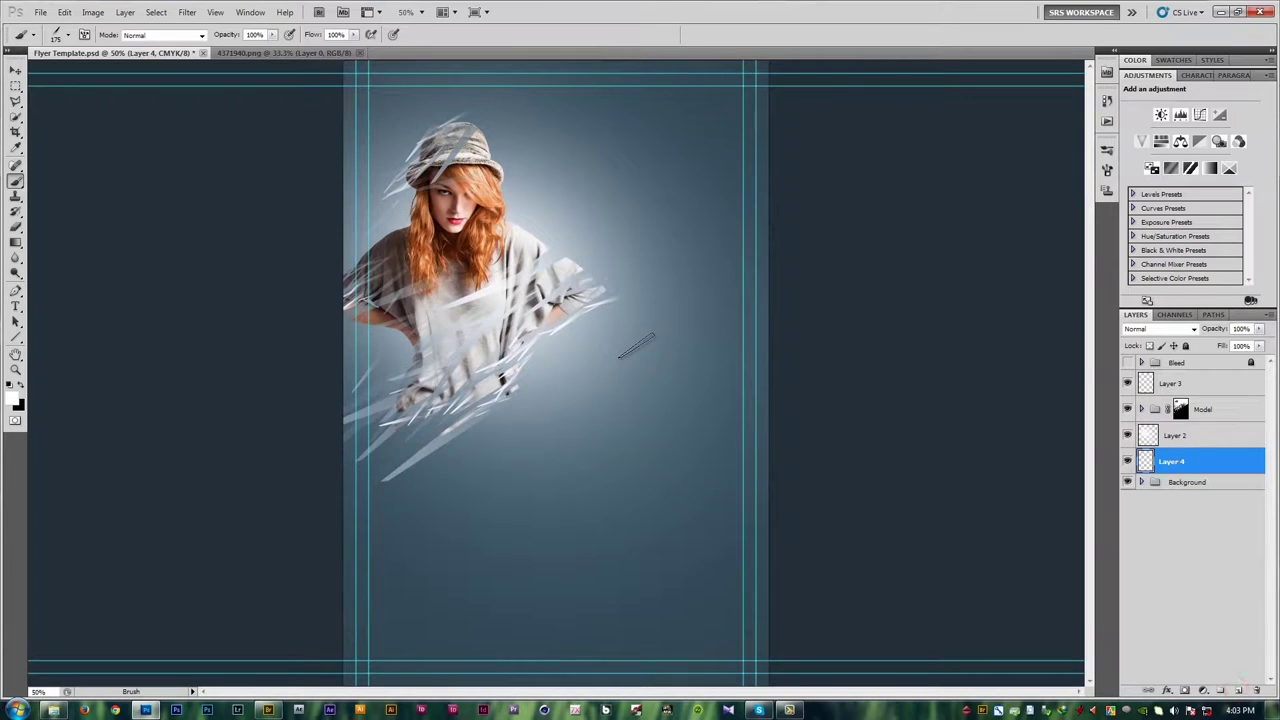
right_click(570, 210)
left_click(616, 20)
left_click(64, 37)
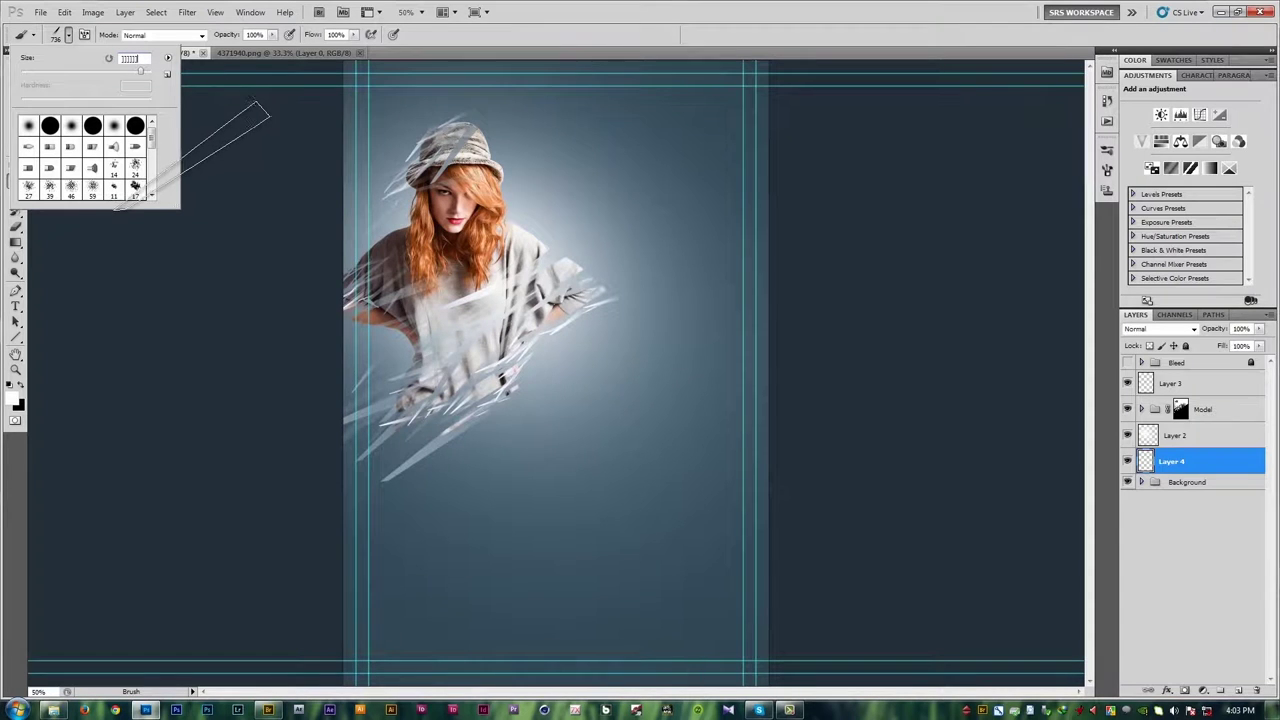
left_click(748, 430)
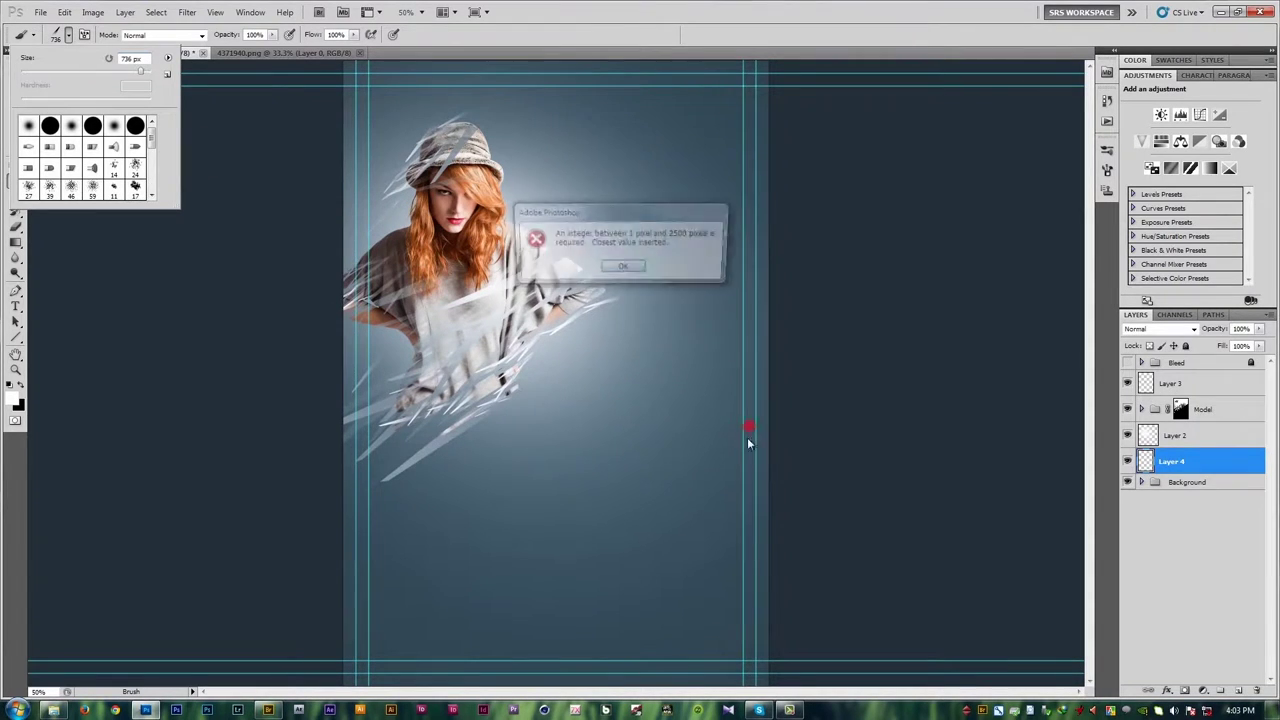
left_click(622, 270)
key("ctrl+z")
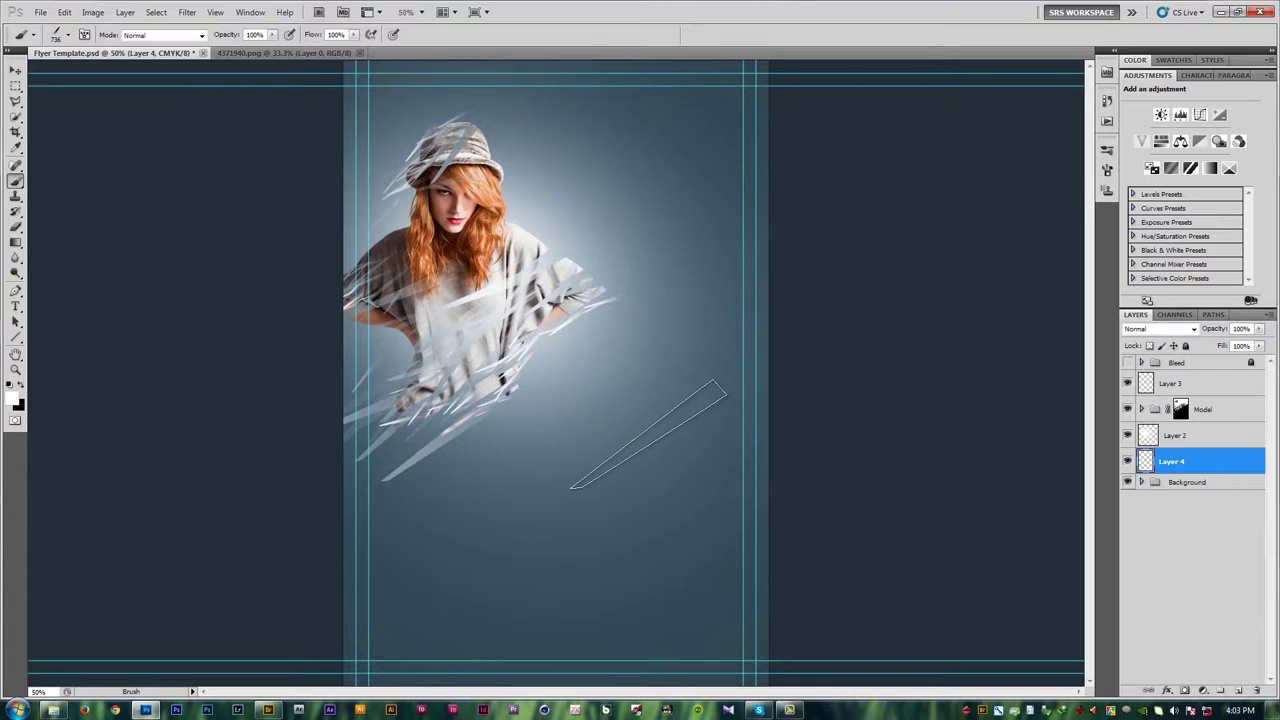
- Undo an oversized trial stroke and set the brush size back to 736 px
key("bracketright")
key("bracketright")
key("bracketright")
left_click_drag(637, 446, 603, 560)
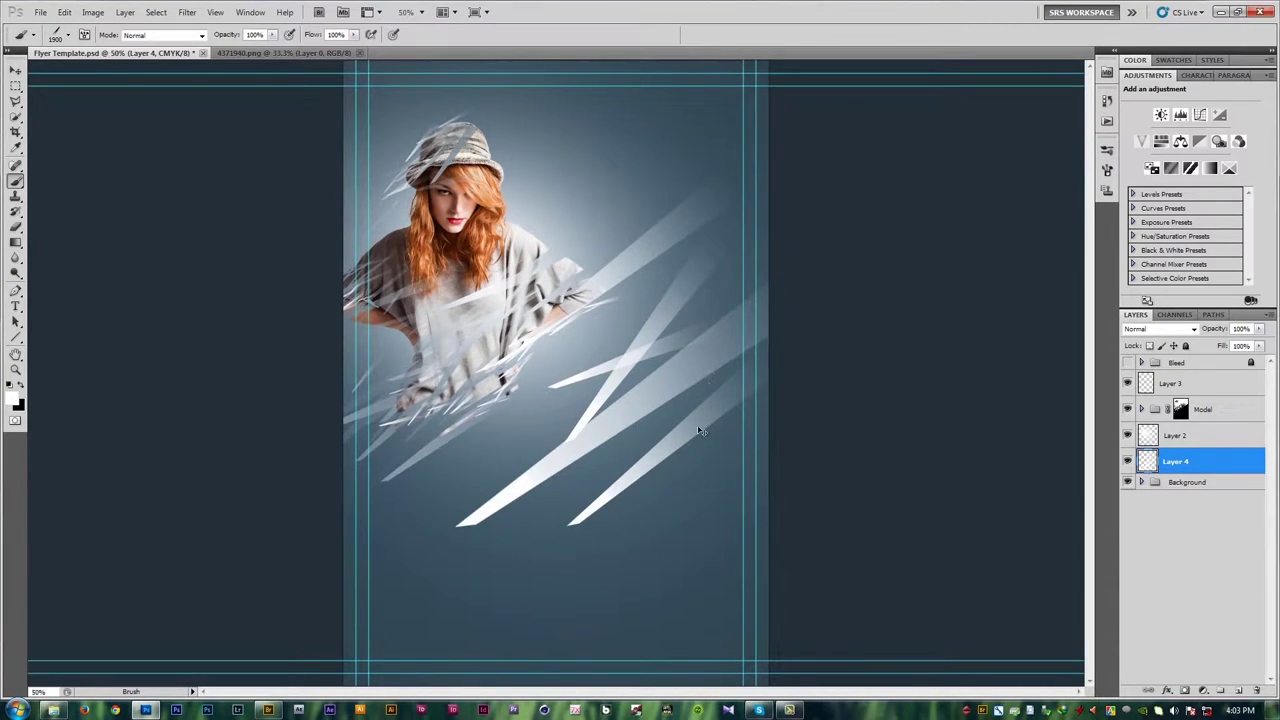
key("ctrl+z")
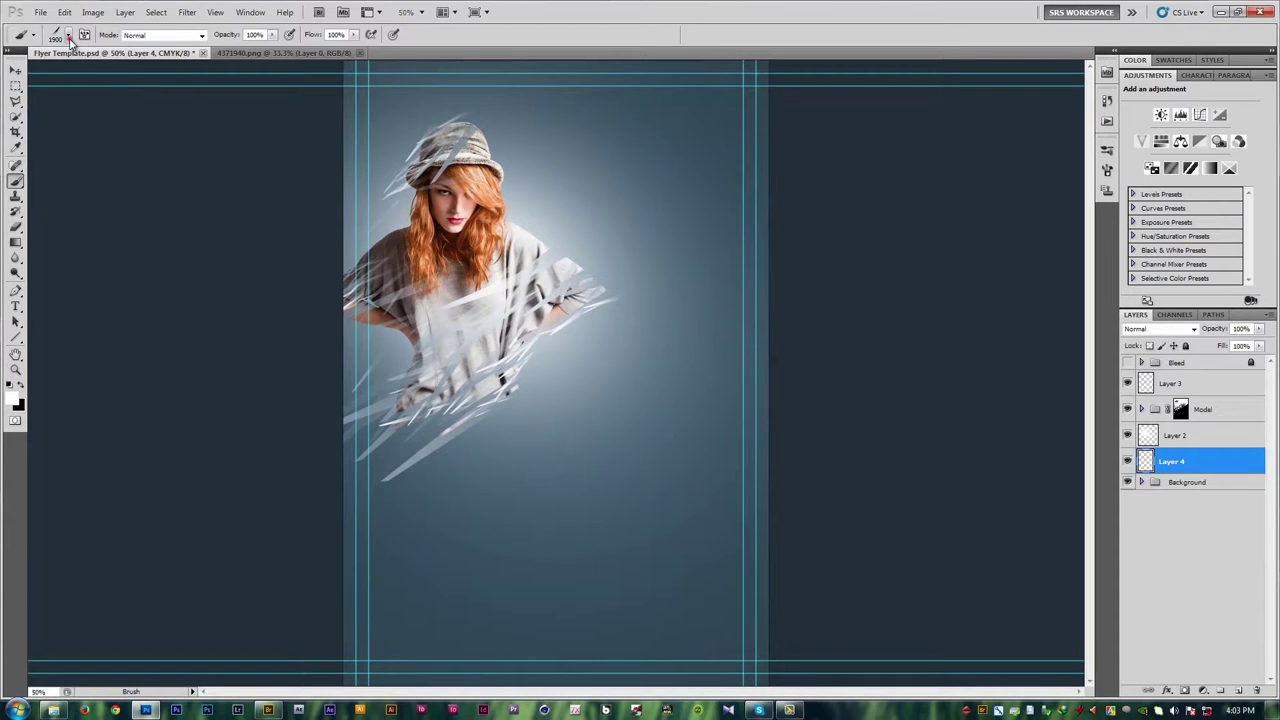
left_click(69, 37)
left_click_drag(132, 61, 108, 61)
key("Return")
key("ctrl+minus")
- Enable brush Transfer and paint black, then white, diagonal streaks across Layer 4
left_click(18, 384)
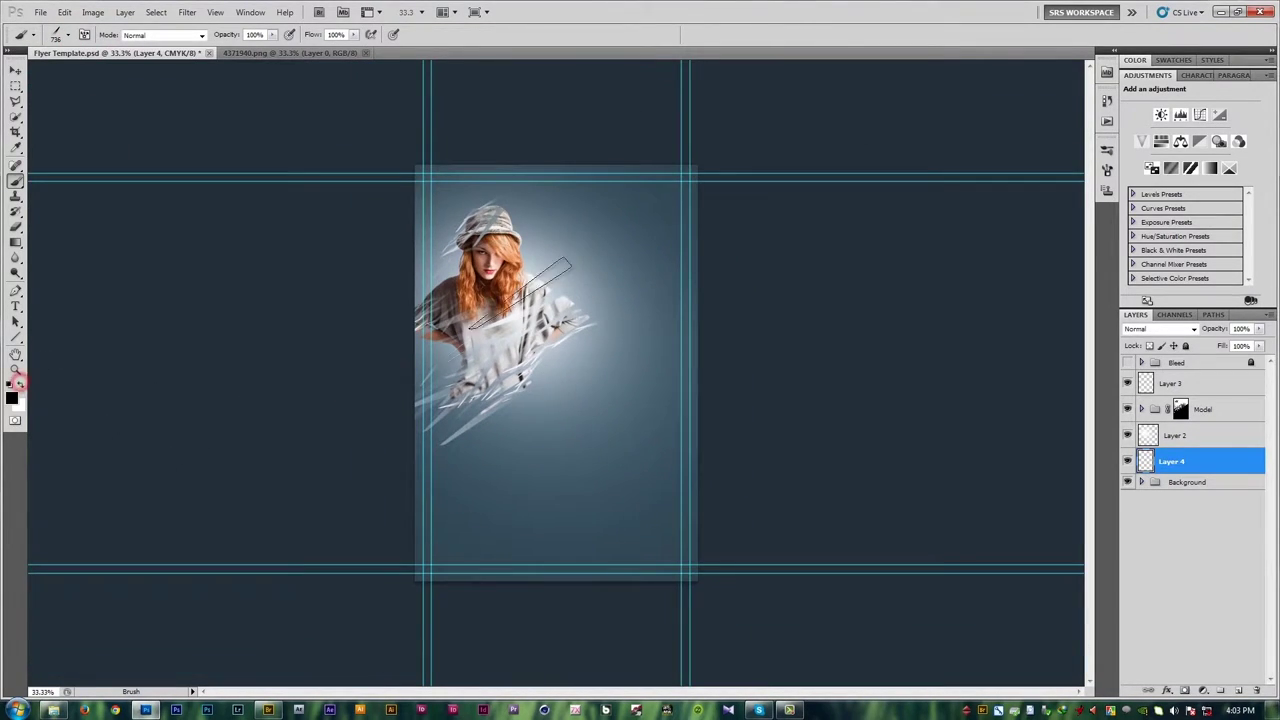
left_click_drag(520, 295, 766, 537)
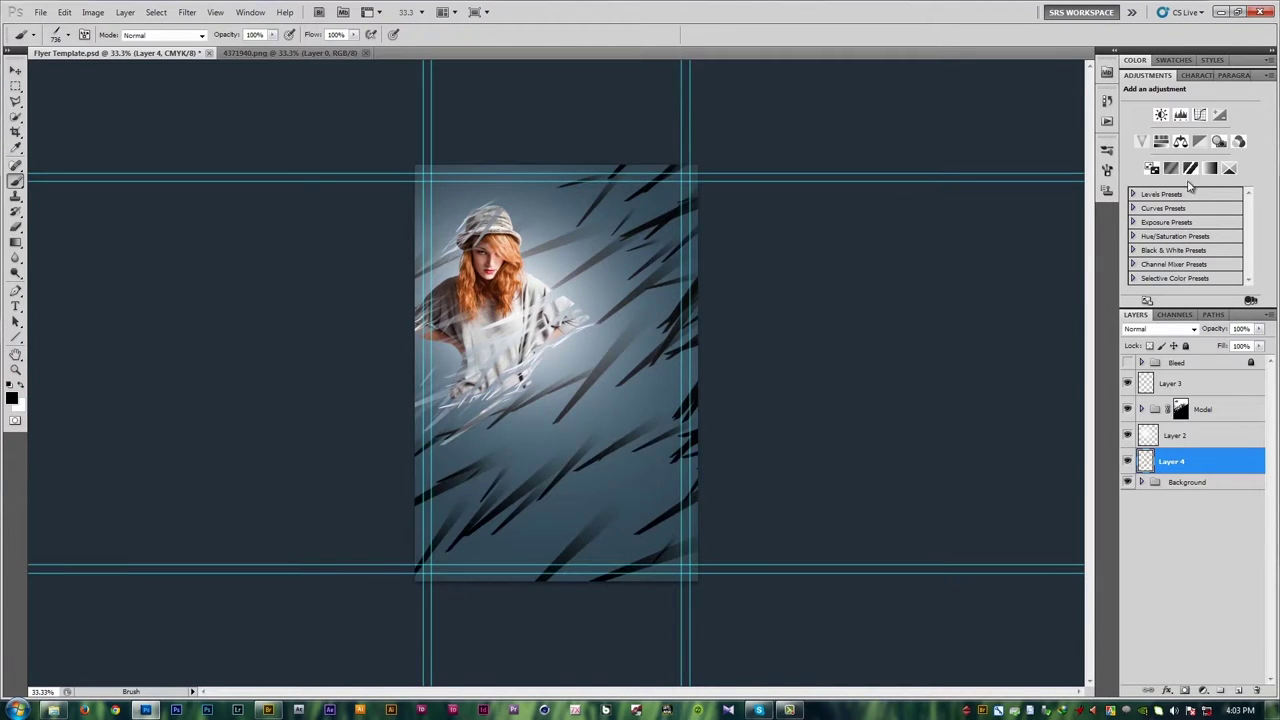
key("ctrl+z")
left_click(1108, 170)
left_click(900, 262)
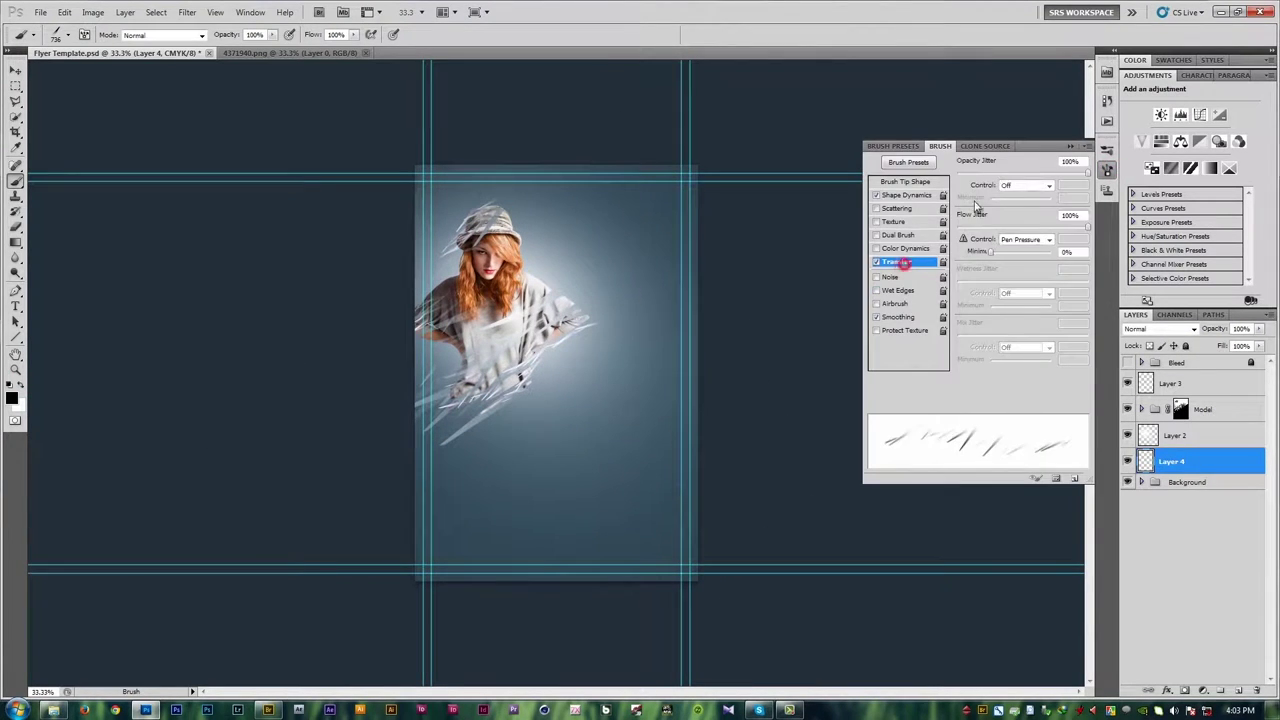
left_click(1108, 170)
mouse_move(552, 101)
left_mouse_down()
mouse_move(706, 551)
mouse_move(58, 380)
left_mouse_up()
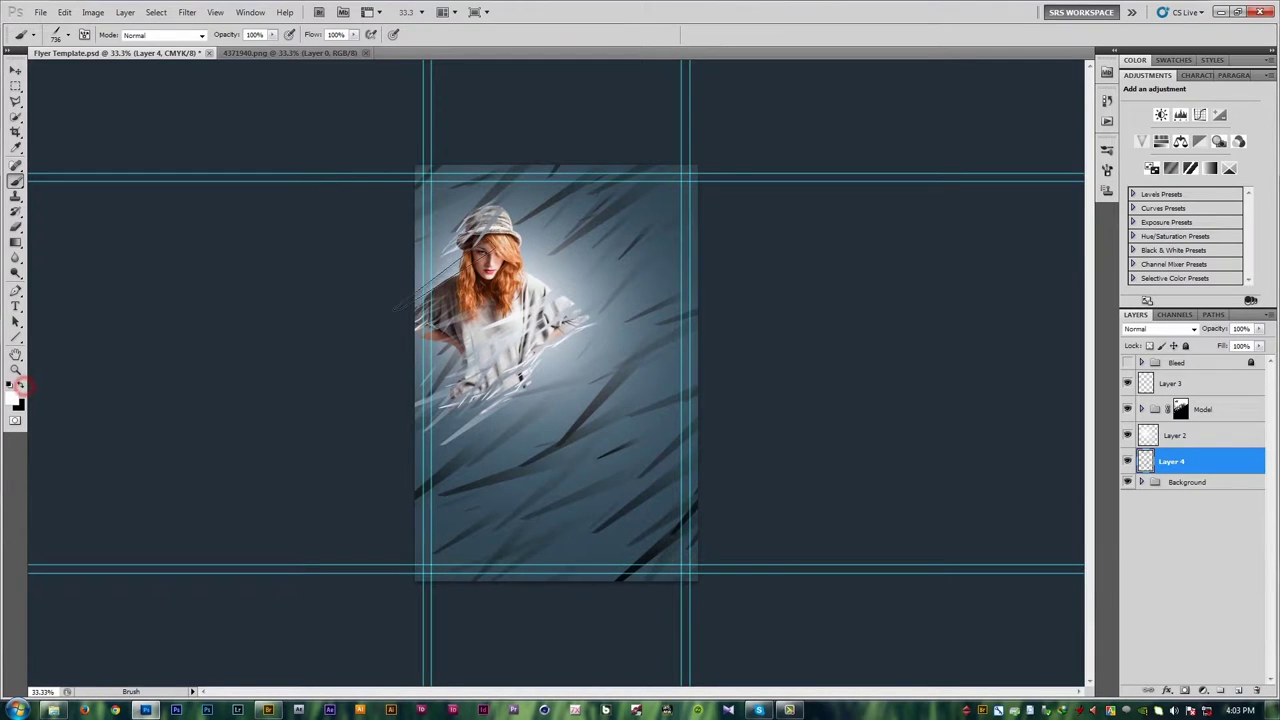
left_click(20, 385)
mouse_move(423, 157)
left_mouse_down()
mouse_move(729, 529)
mouse_move(529, 634)
mouse_move(630, 515)
left_mouse_up()
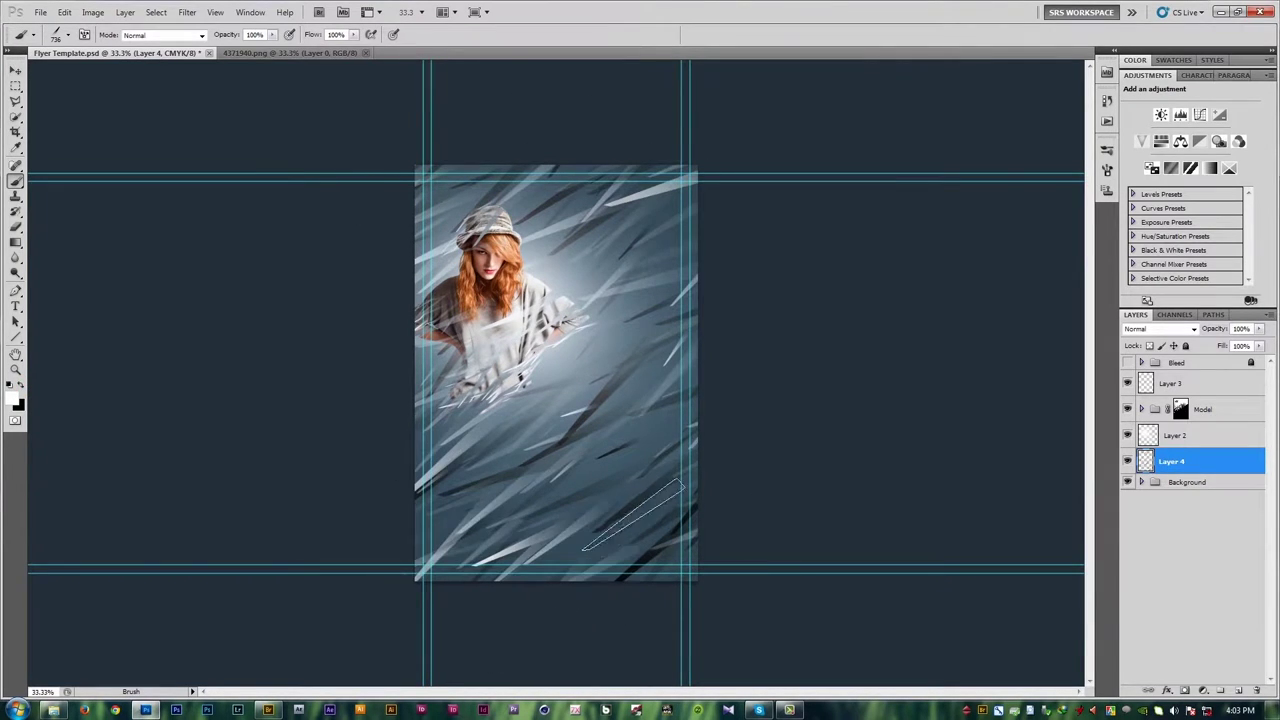
- Set the 651 px tip to 121° and 261% spacing, then scatter light and dark shard dabs
left_click(1107, 170)
left_click(927, 182)
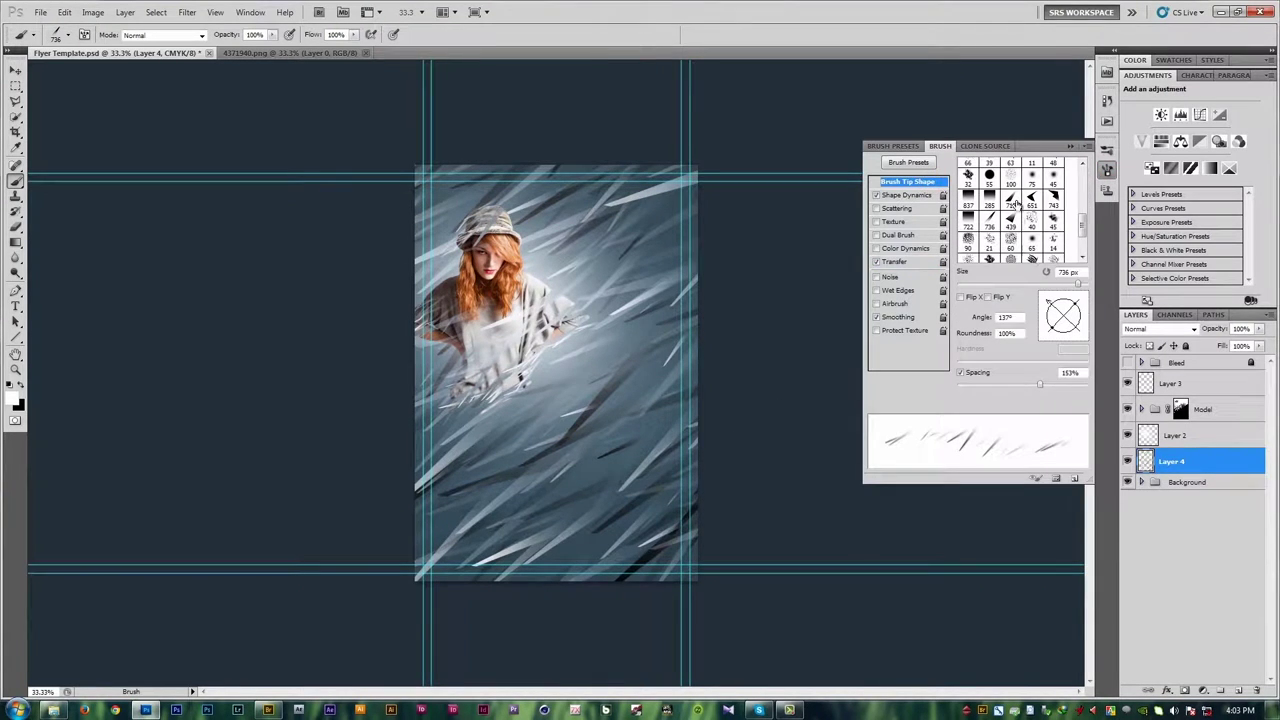
left_click(1033, 198)
left_click_drag(1080, 318, 1052, 298)
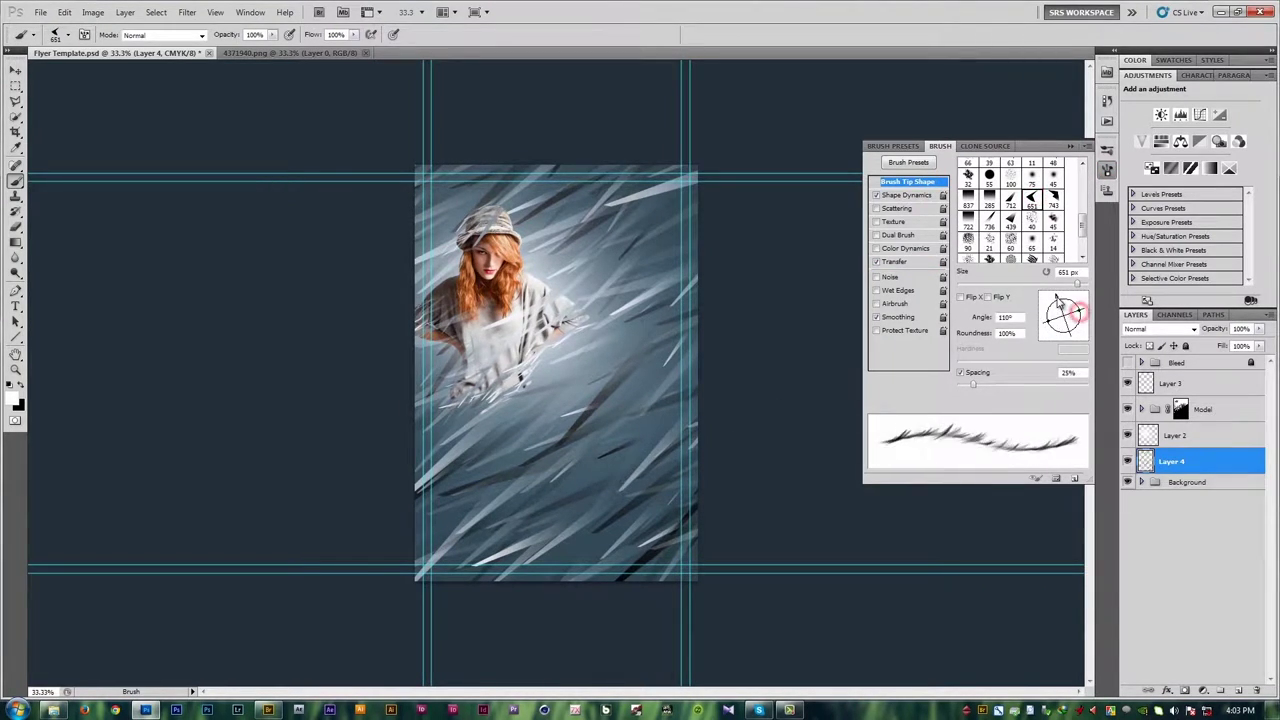
left_click(617, 400)
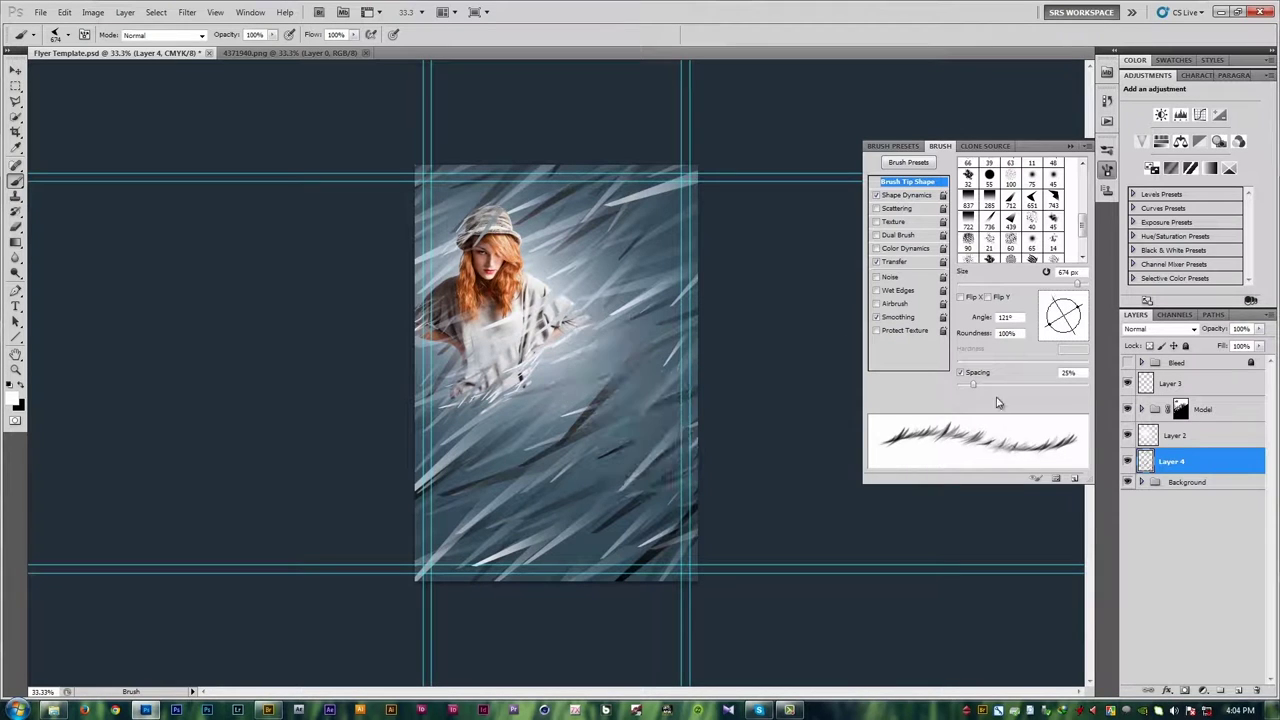
left_click_drag(994, 384, 1060, 384)
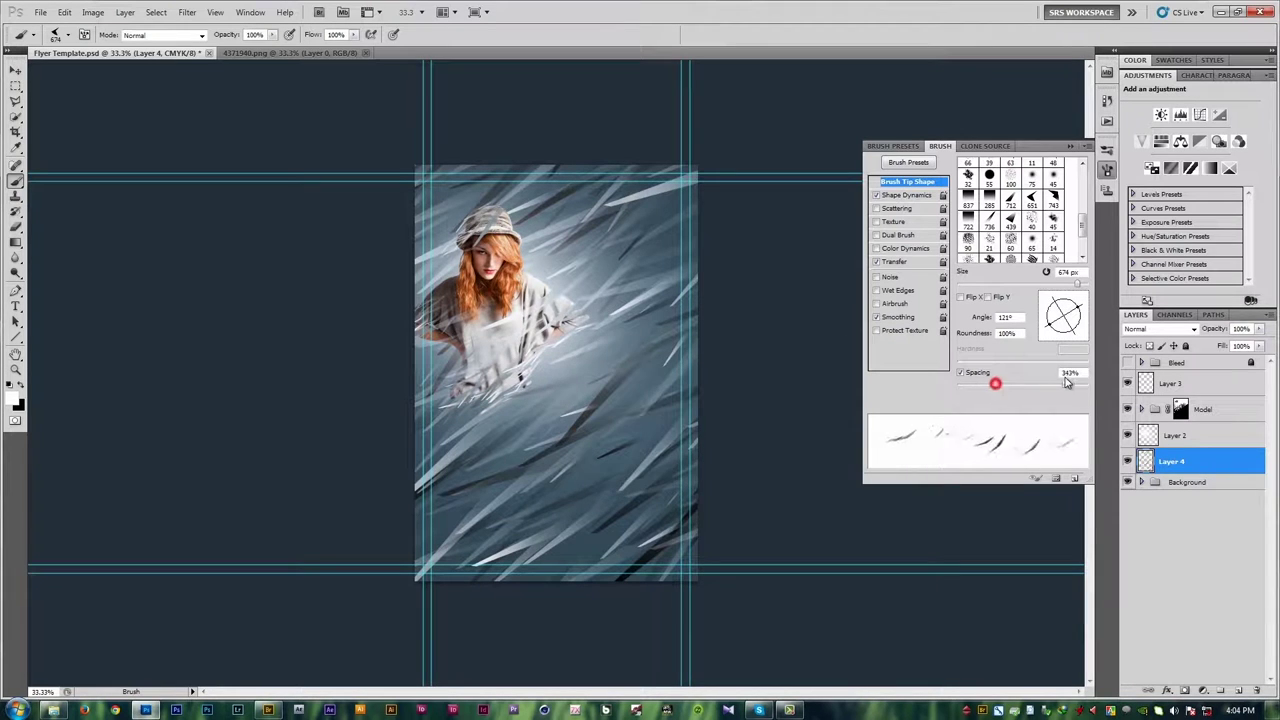
left_click(1107, 170)
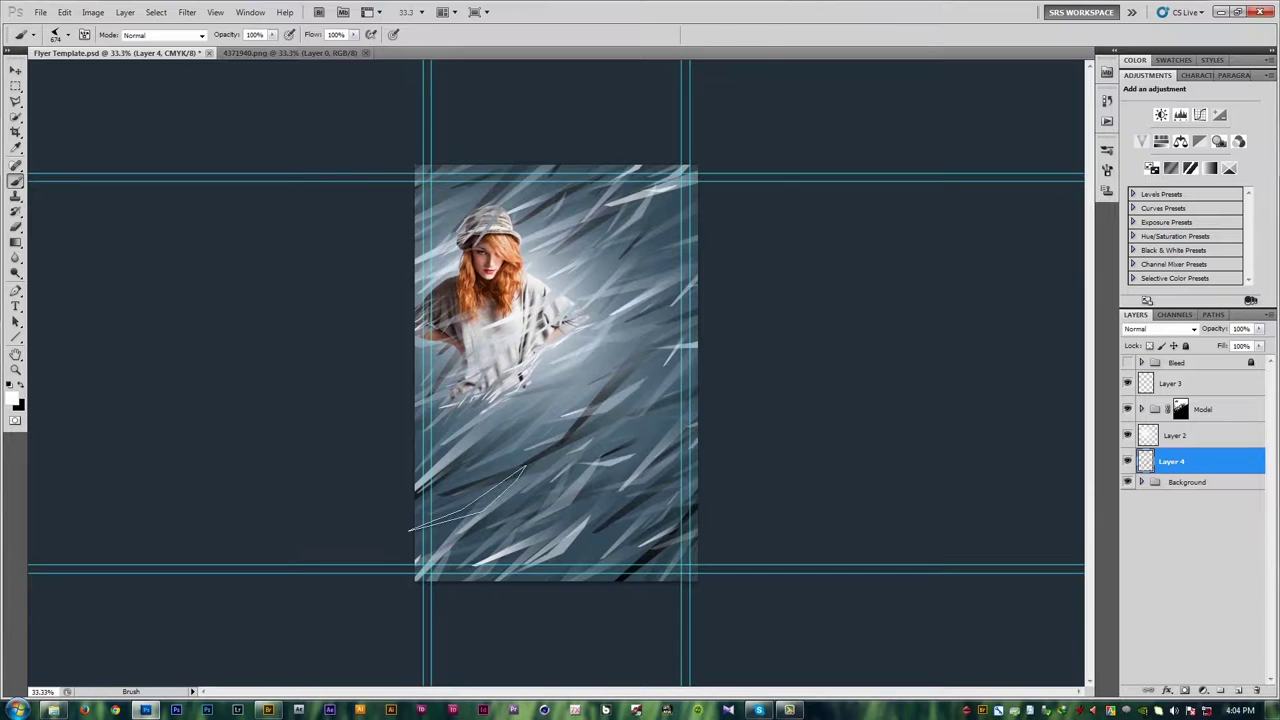
left_click_drag(585, 475, 660, 435)
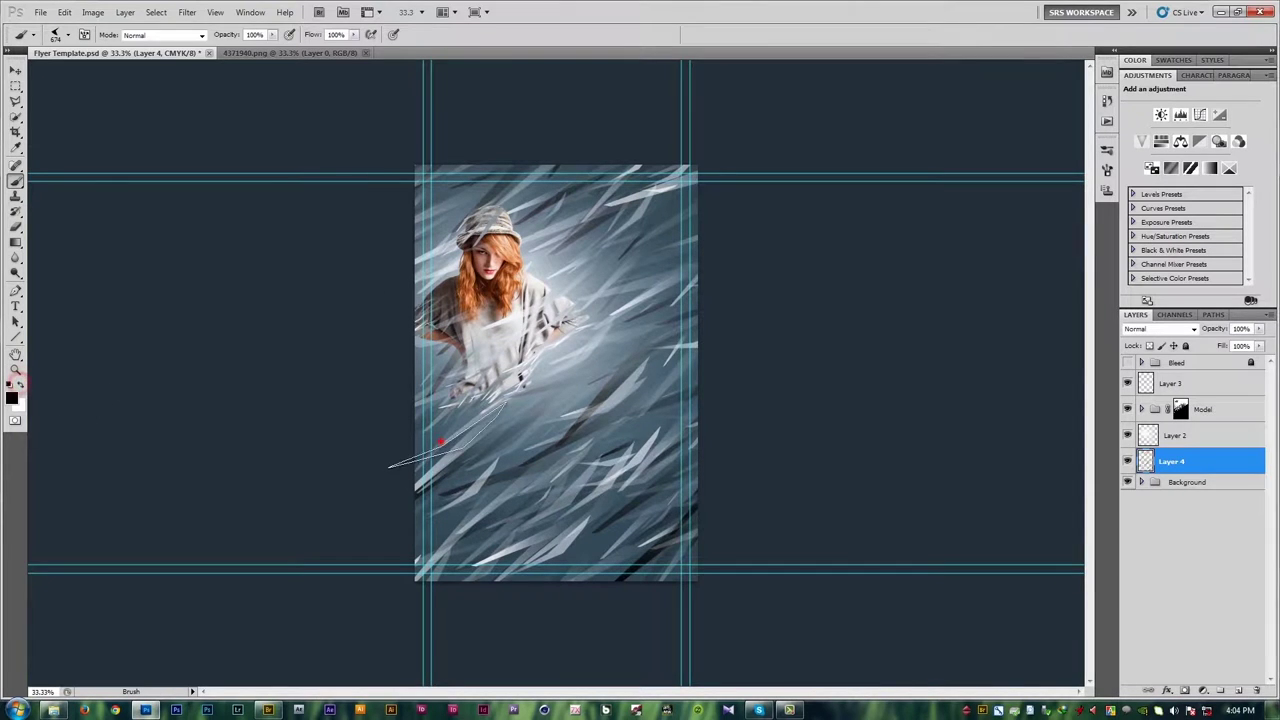
mouse_move(440, 440)
left_mouse_down()
mouse_move(650, 340)
mouse_move(520, 340)
mouse_move(480, 440)
left_mouse_up()
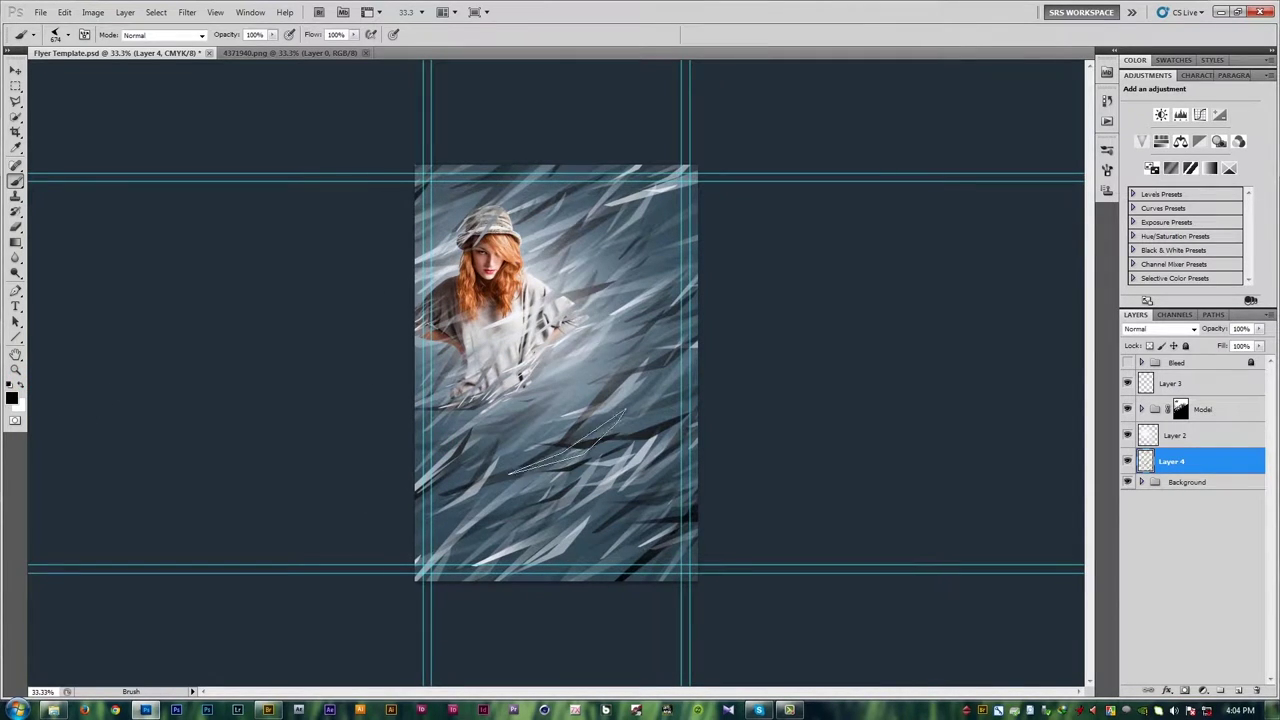
left_click(478, 532)
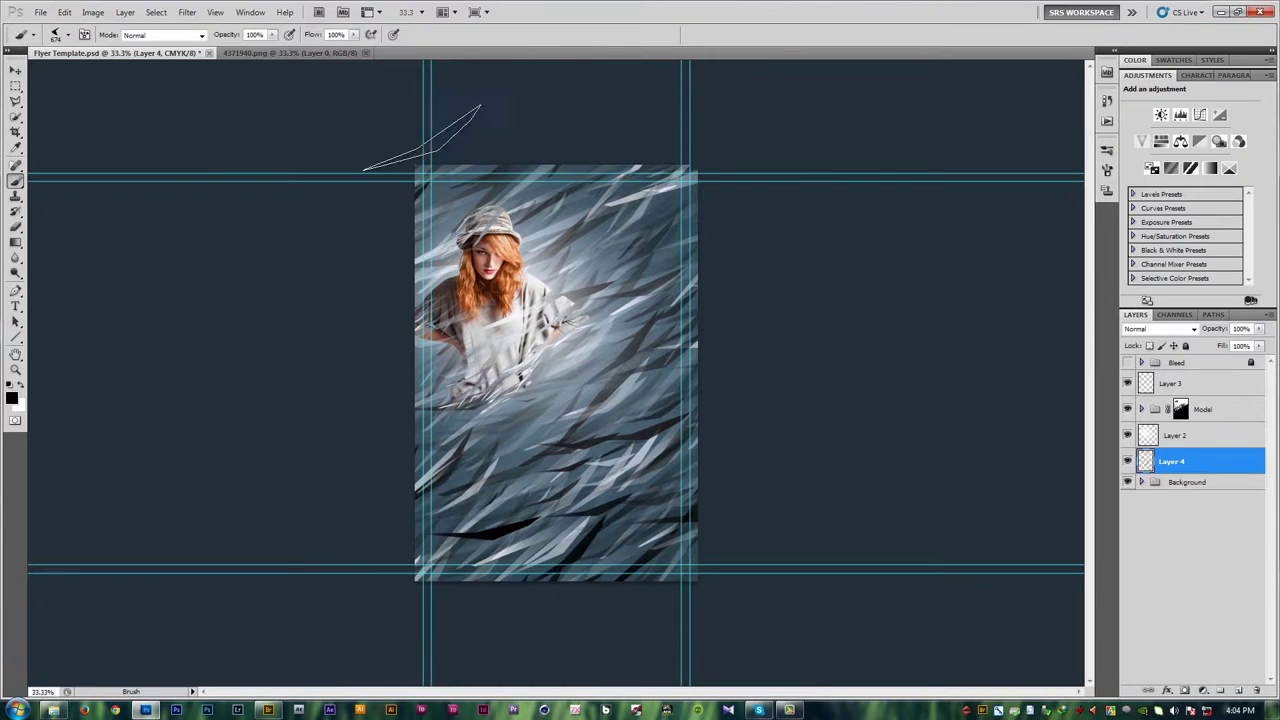
left_click(15, 72)
- Set Layer 4 to Overlay blend mode at 10% opacity
key("ctrl+plus")
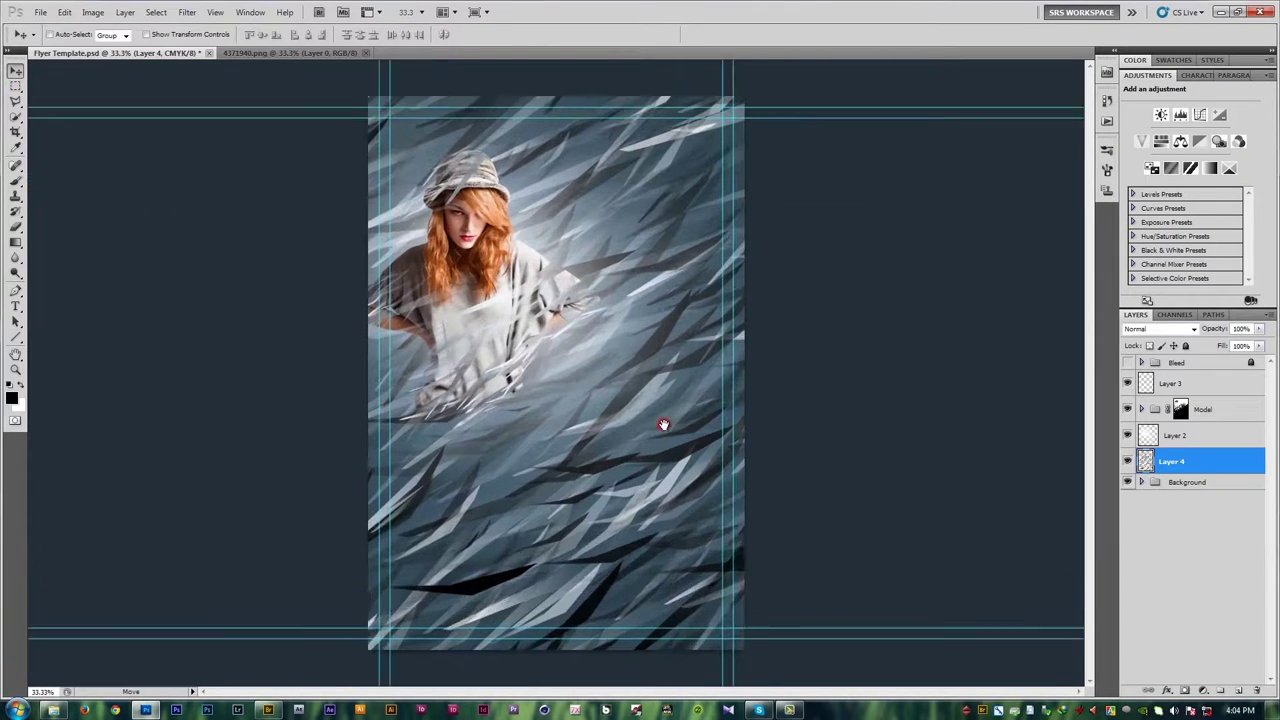
left_click(1155, 329)
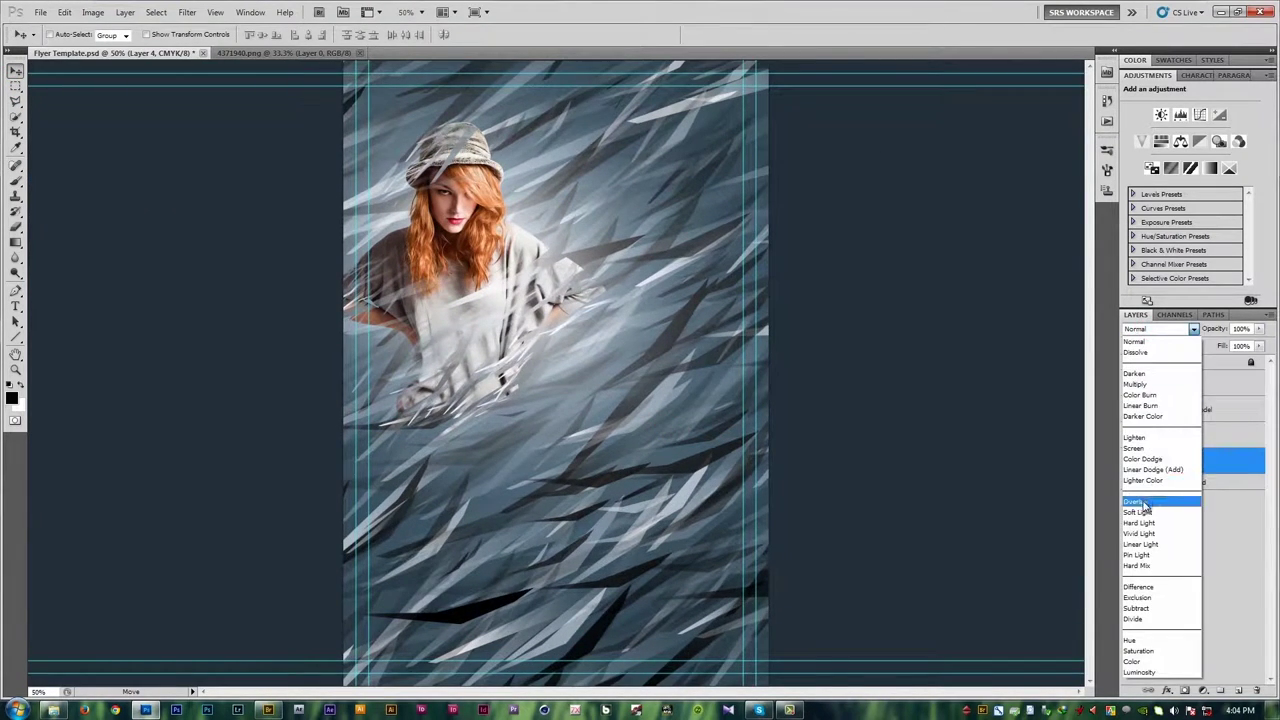
left_click(1144, 502)
left_click_drag(1214, 329, 1154, 333)
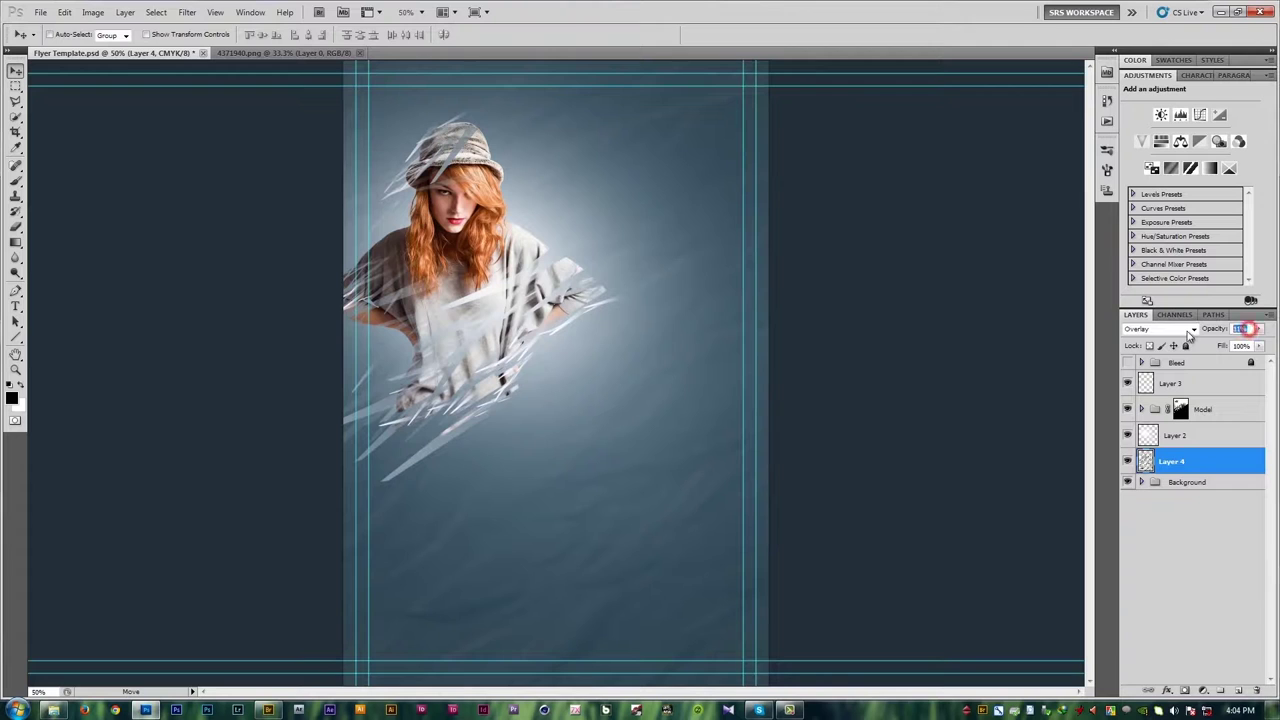
type("10")
key("ctrl+minus")
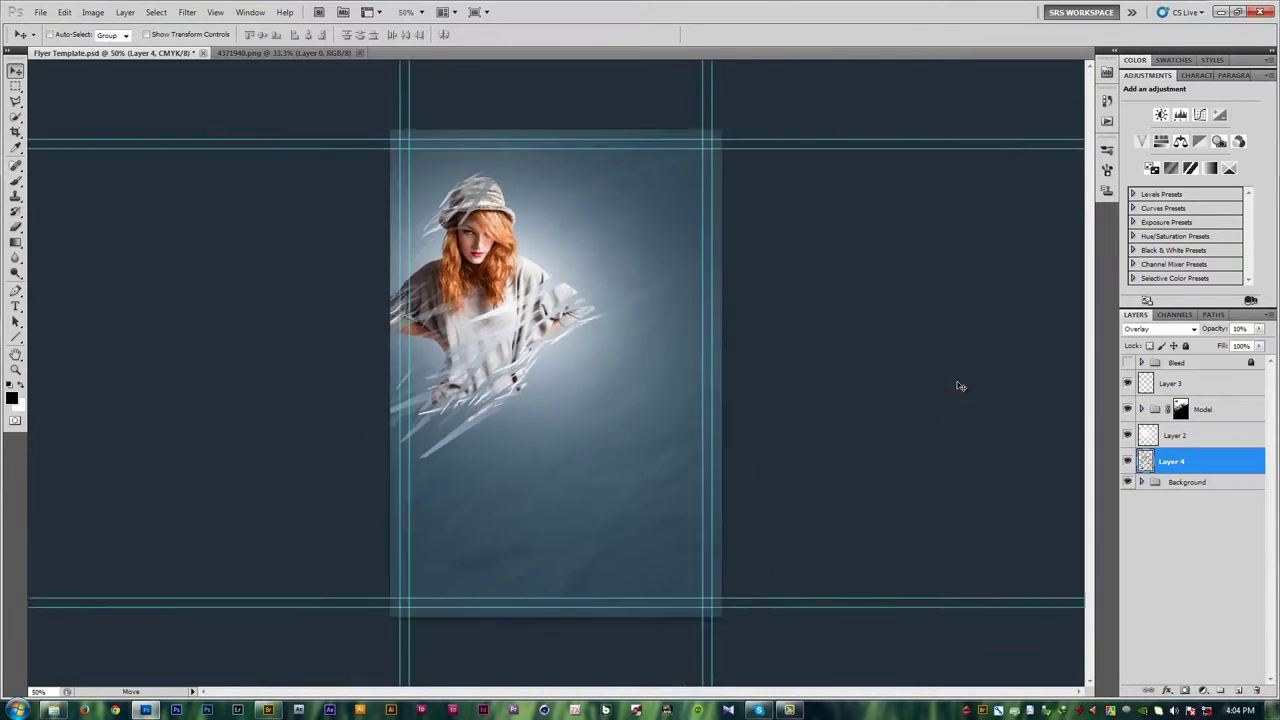
key("ctrl+minus")
key("ctrl+plus")
key("ctrl+plus")
key("ctrl+minus")
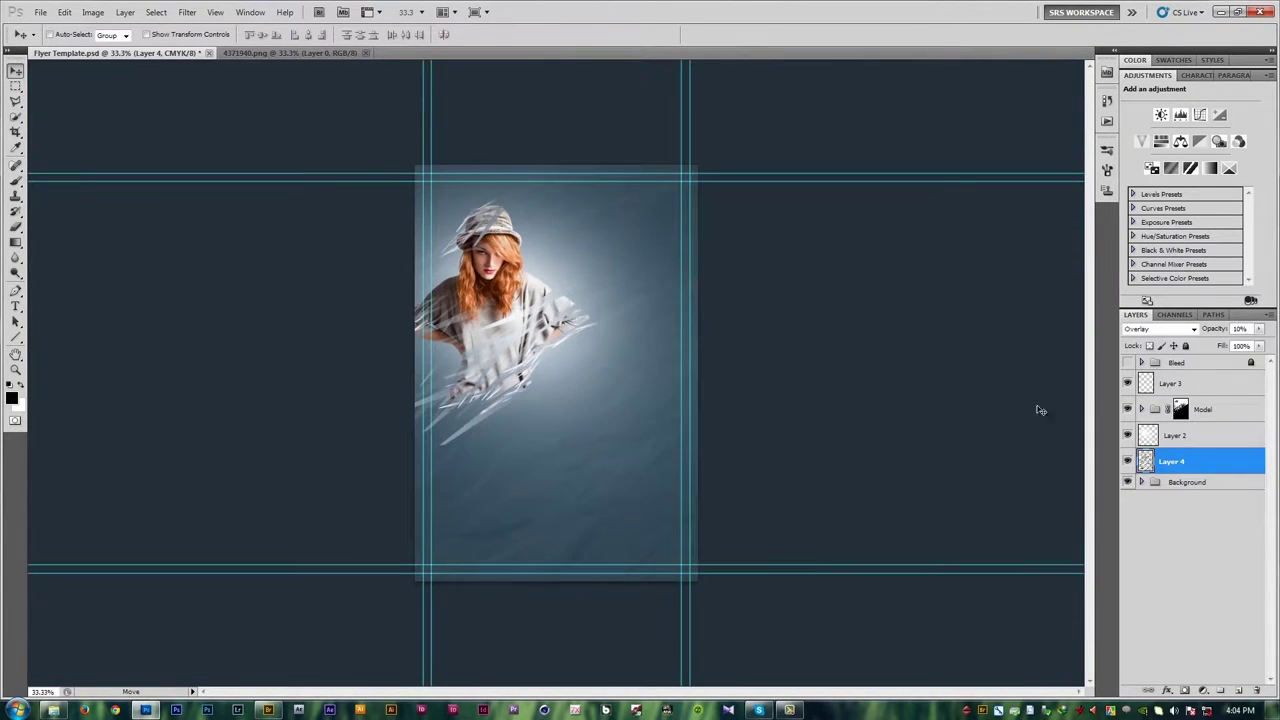
- Move Layer 4 above Layer 2 and duplicate it as a Normal, 100% opacity copy
left_click_drag(1180, 462, 1180, 432)
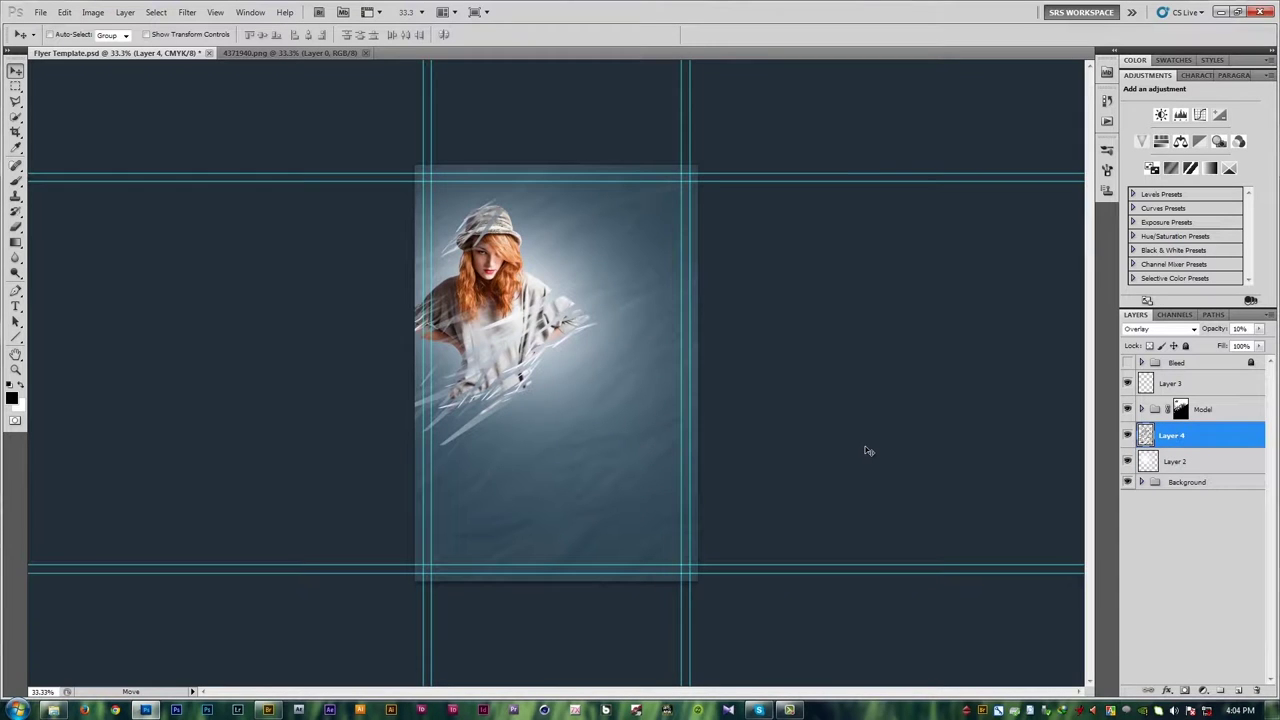
key("ctrl+j")
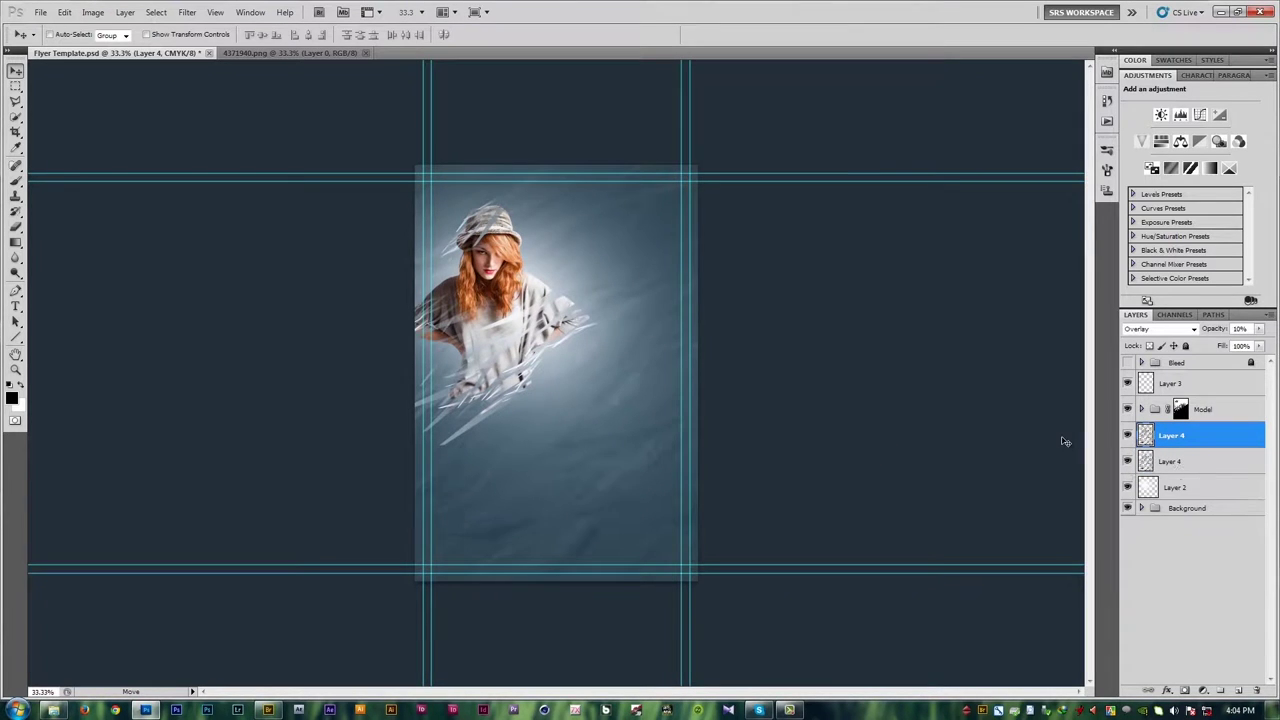
left_click_drag(1205, 334, 1235, 334)
left_click(1160, 329)
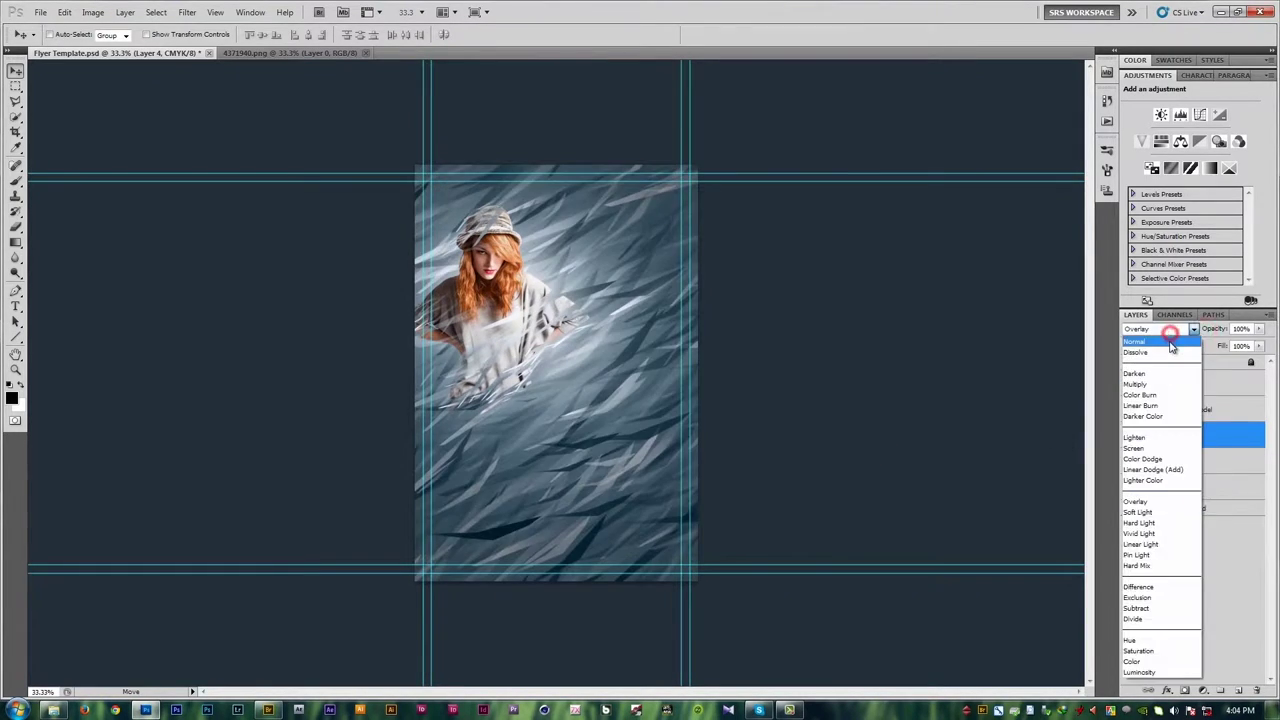
left_click(1140, 348)
- Apply the Stylize > Find Edges filter to the copied layer
left_click(187, 12)
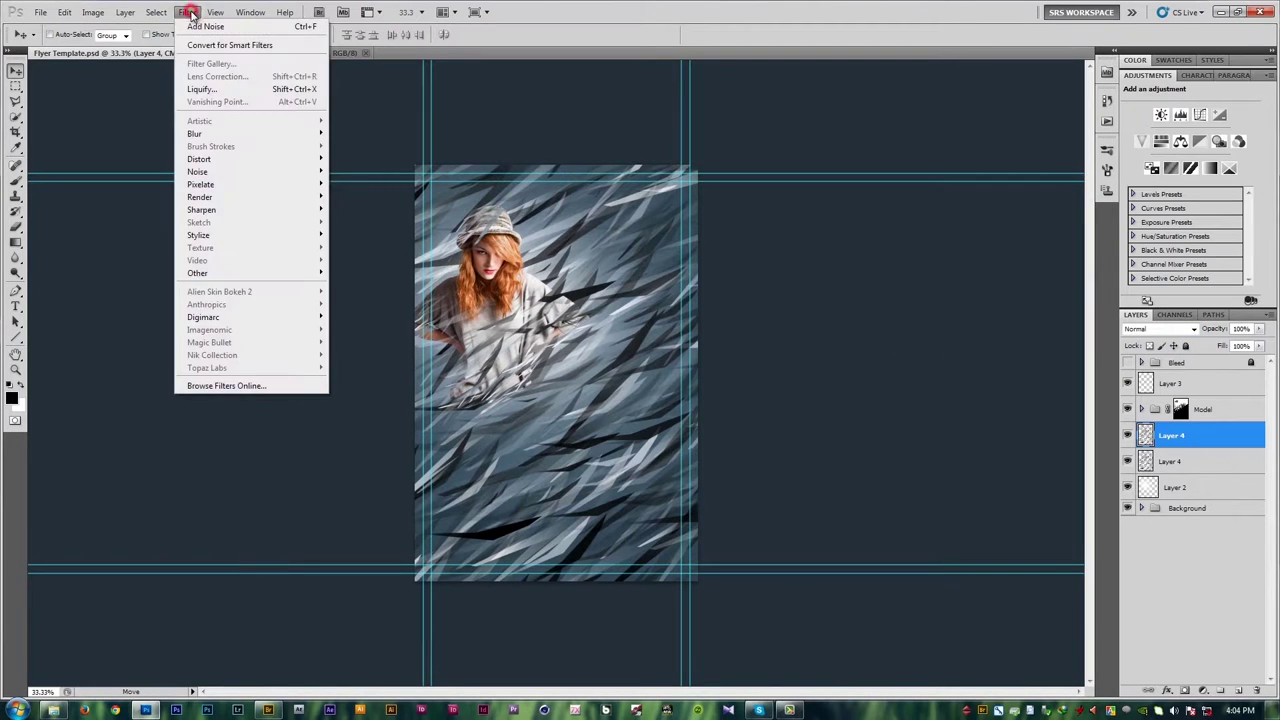
left_click(231, 234)
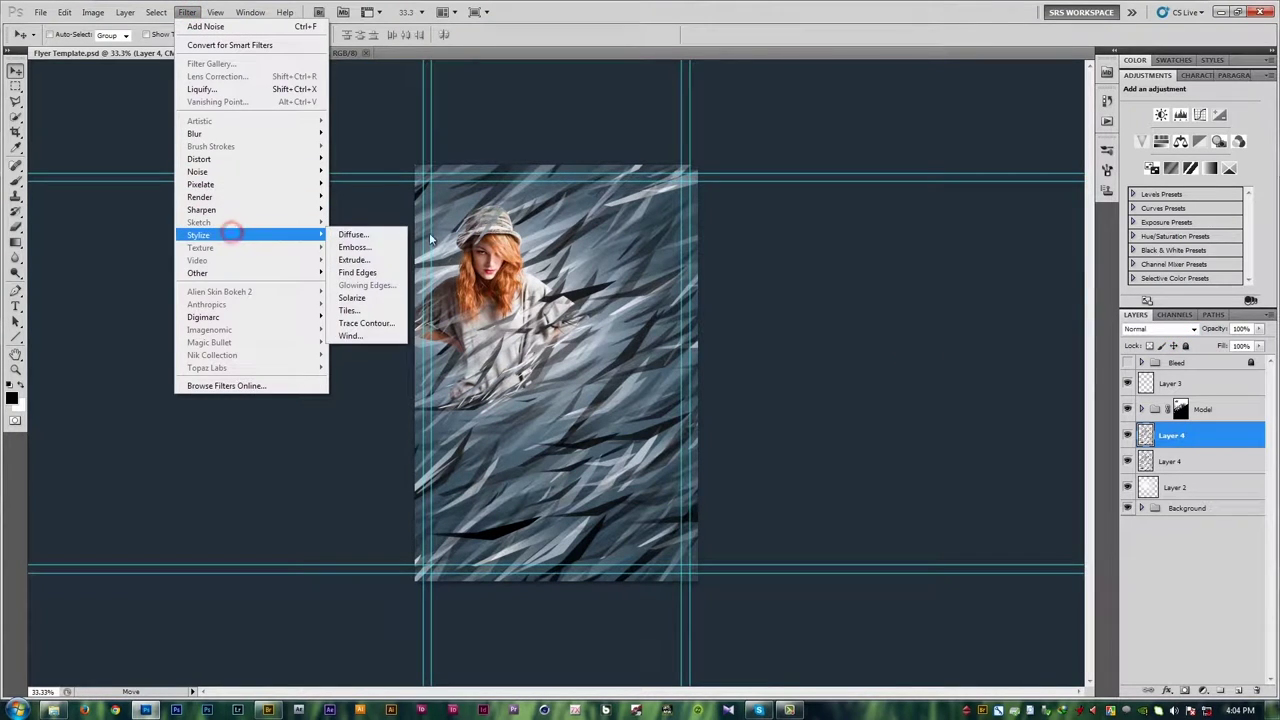
left_click(380, 272)
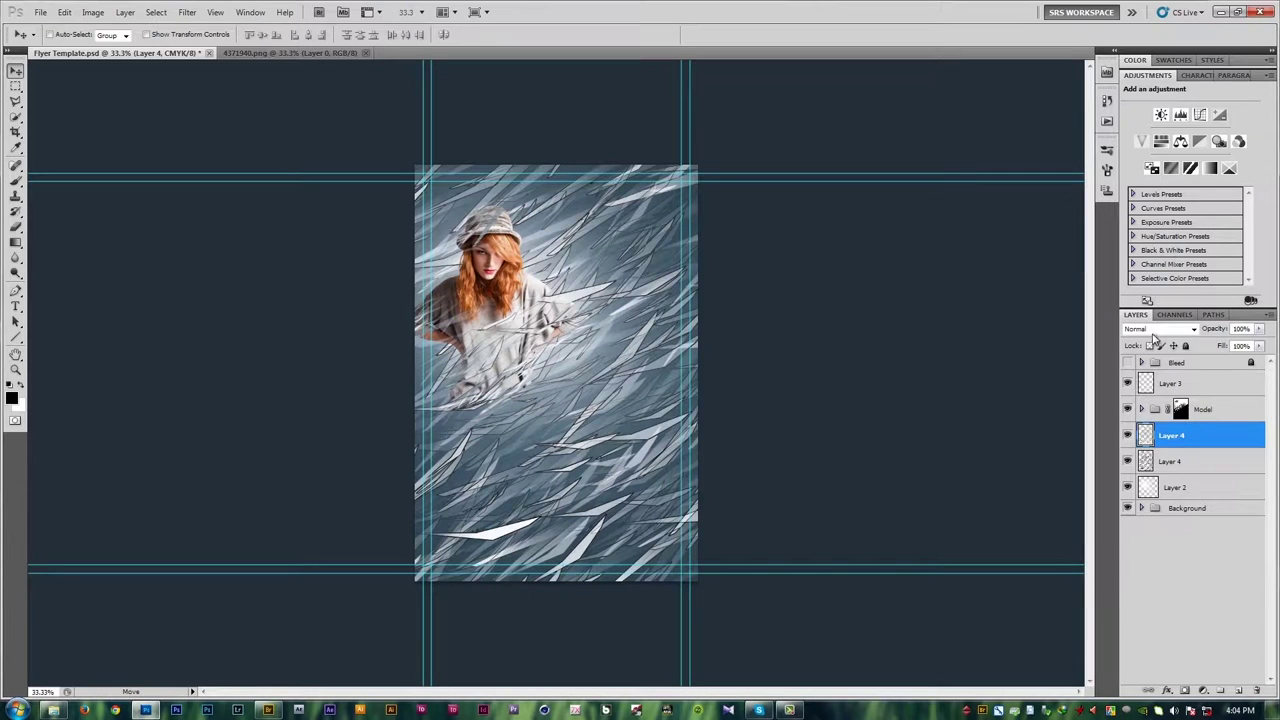
- Compare Multiply and Color Burn blending on the outlined layer, ending on Color Burn
left_click(1155, 333)
left_click(1145, 391)
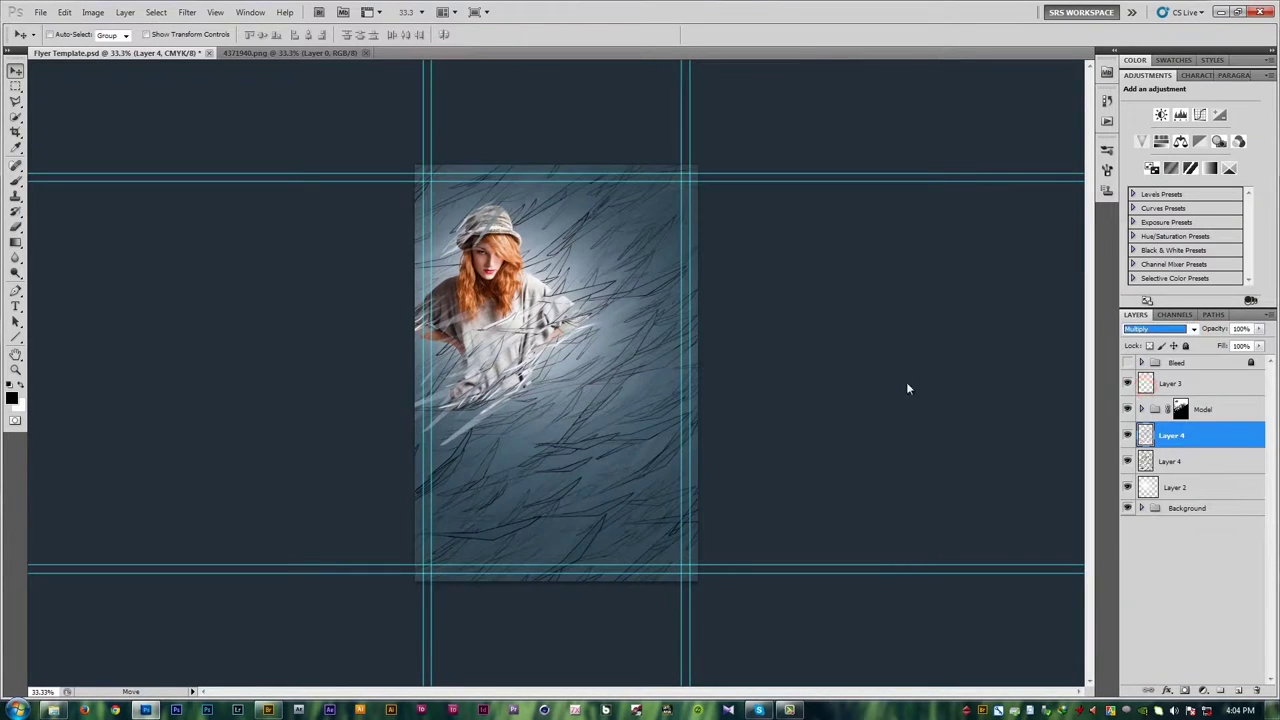
left_click(1178, 333)
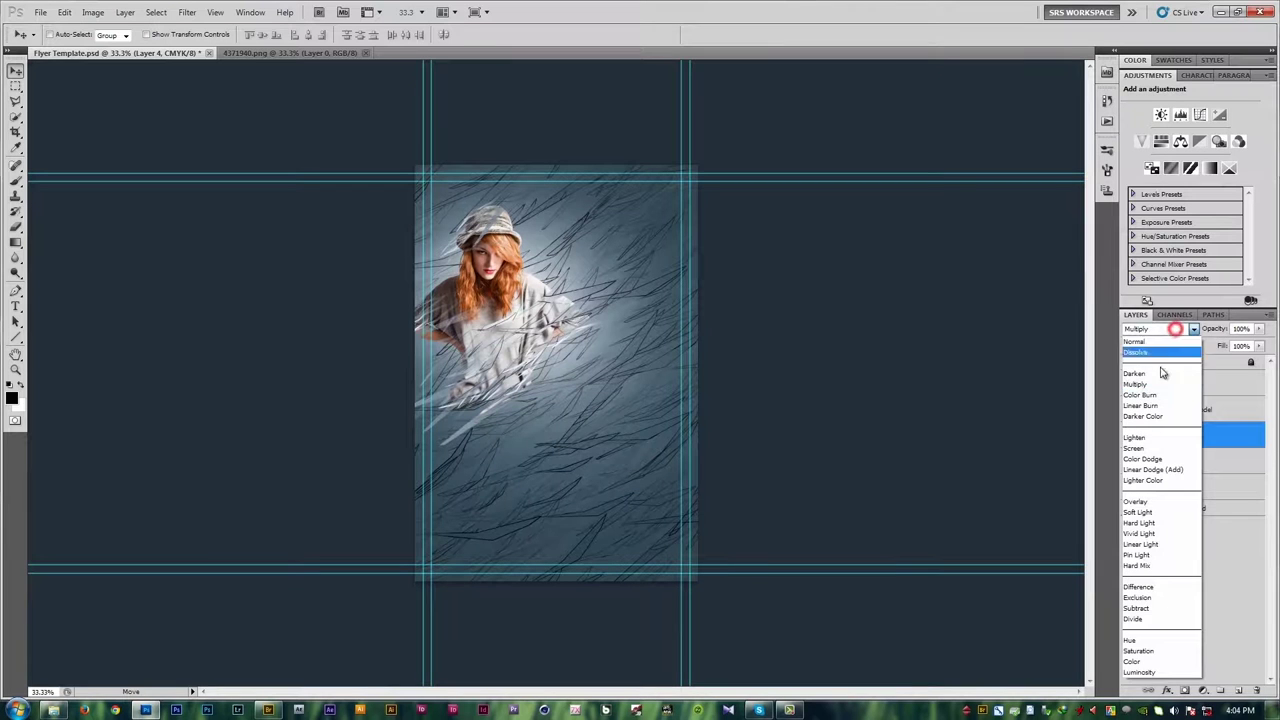
left_click(1145, 398)
left_click_drag(757, 349, 779, 342)
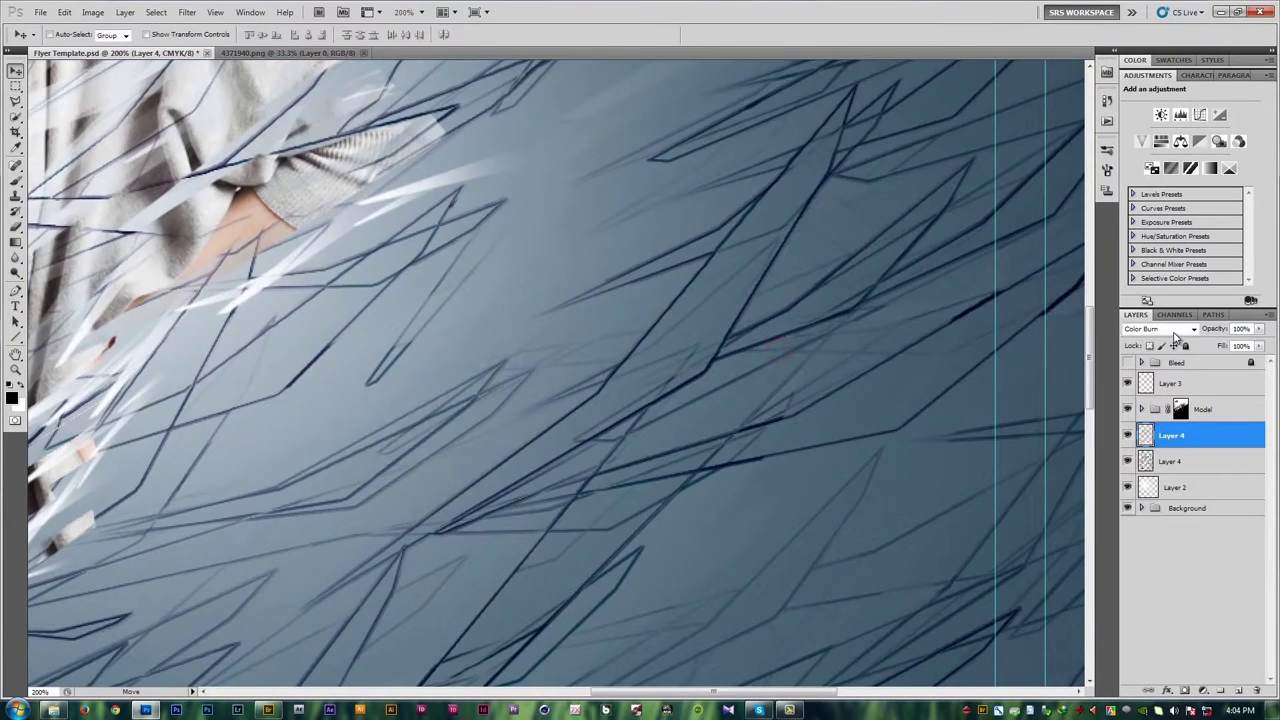
left_click(1176, 330)
left_click(1147, 383)
left_click(1155, 331)
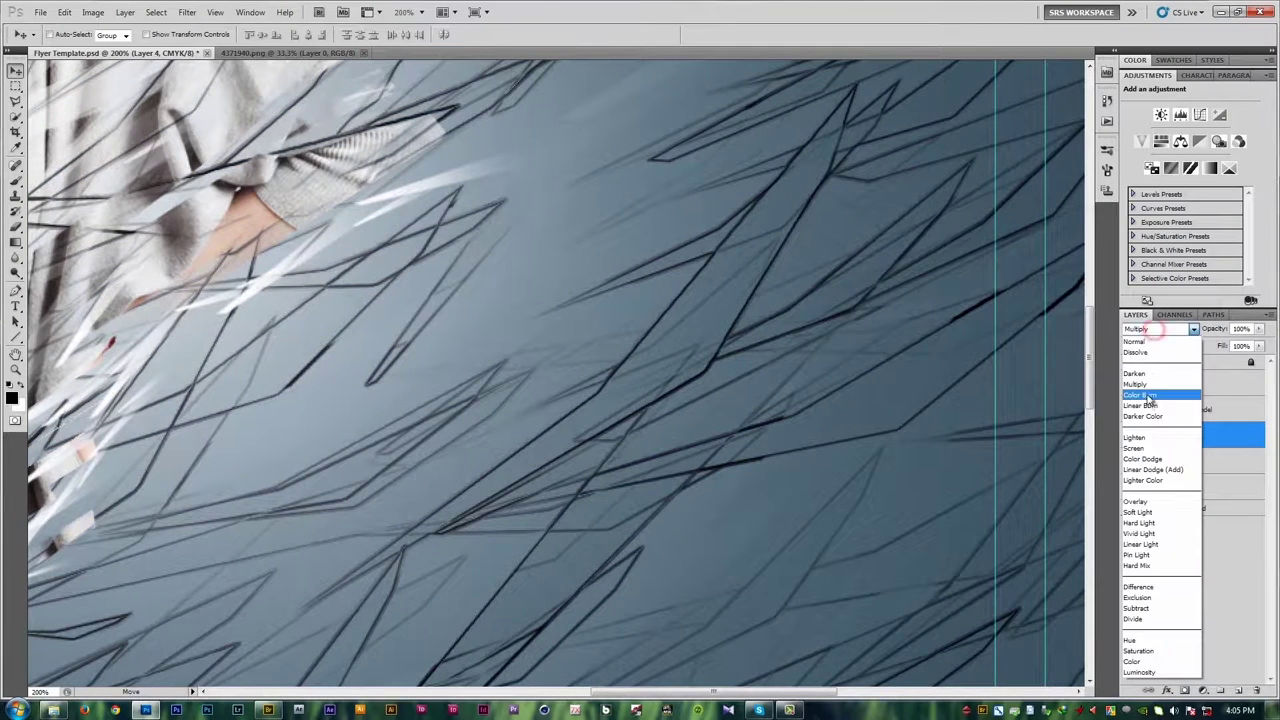
left_click(1147, 398)
- Fade the line layer's opacity almost to nothing and zoom out on the flyer
left_click_drag(1188, 333, 1138, 334)
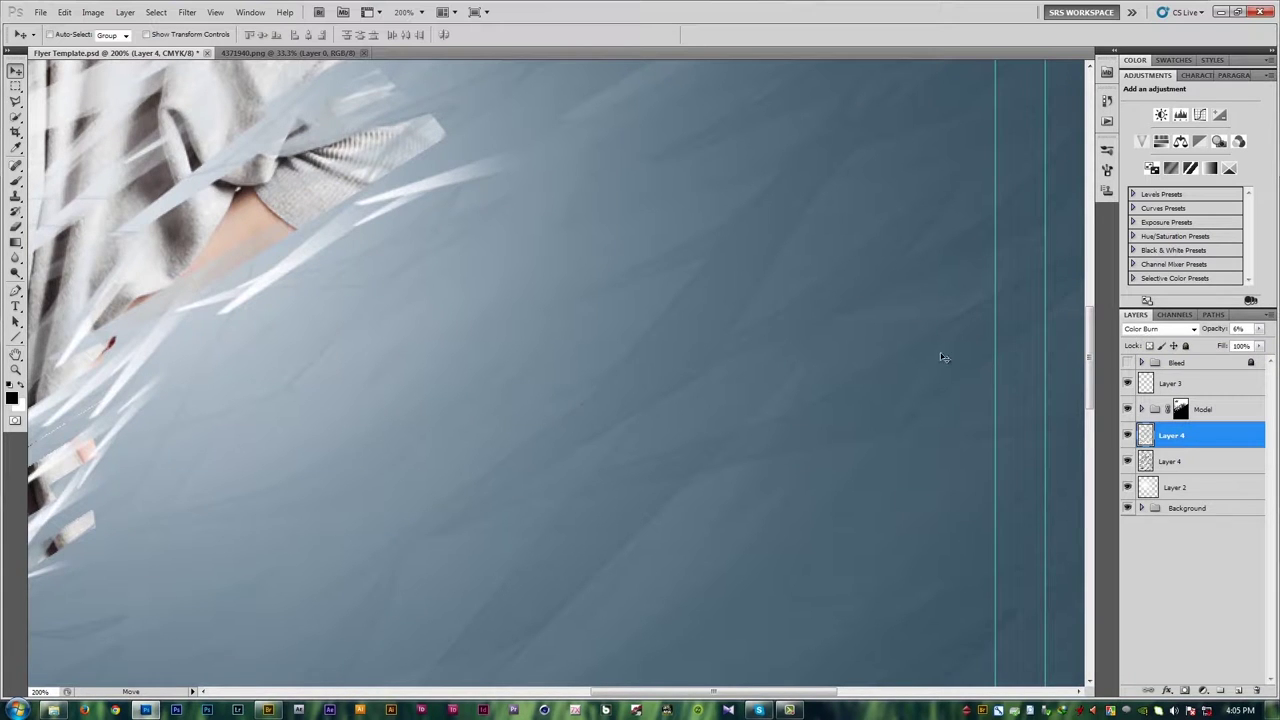
key("ctrl+minus")
key("ctrl+minus")
key("ctrl+minus")
key("ctrl+minus")
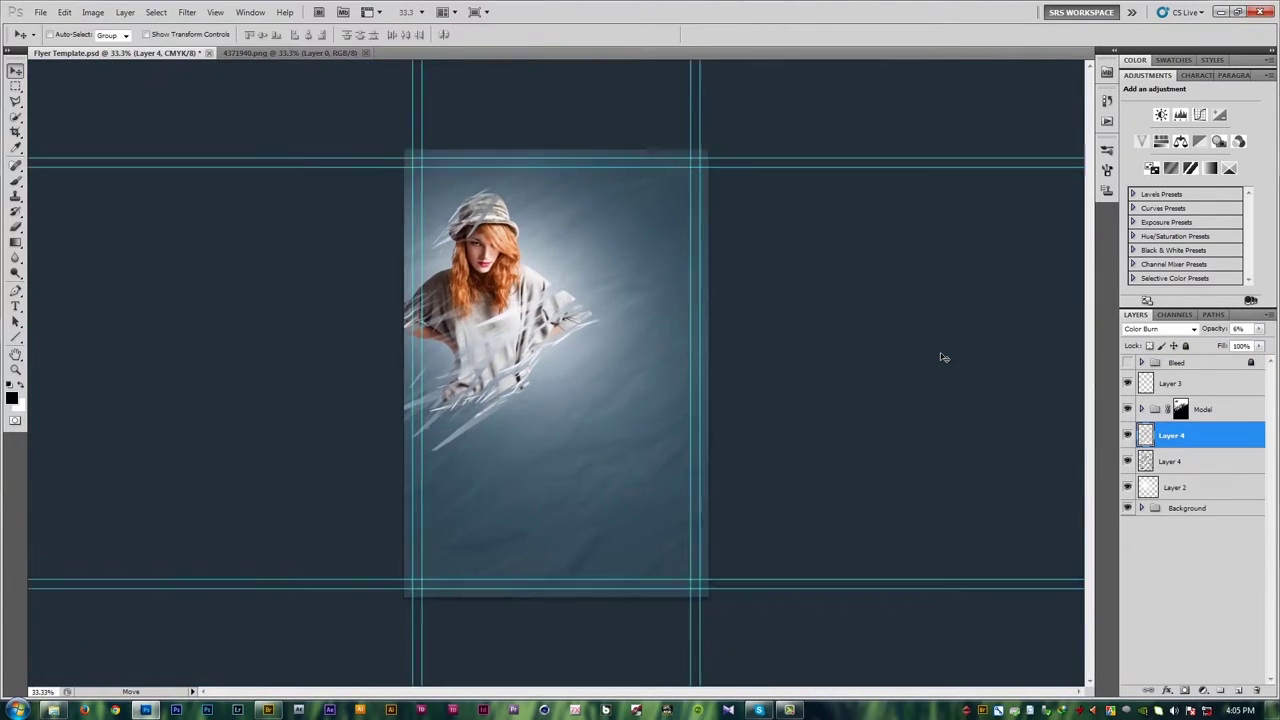
key("ctrl+plus")
key("ctrl+plus")
key("ctrl+minus")
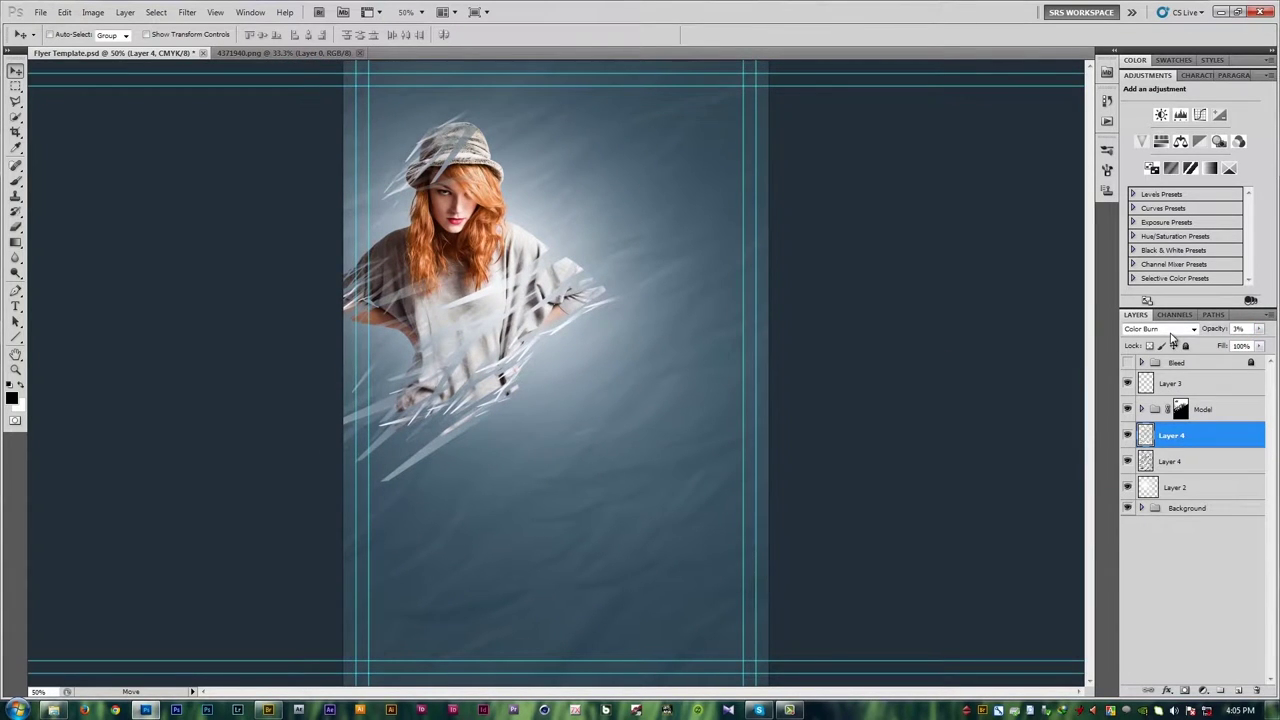
- Return the shard layer to 100% opacity with Normal blending
left_click_drag(1213, 329, 1250, 329)
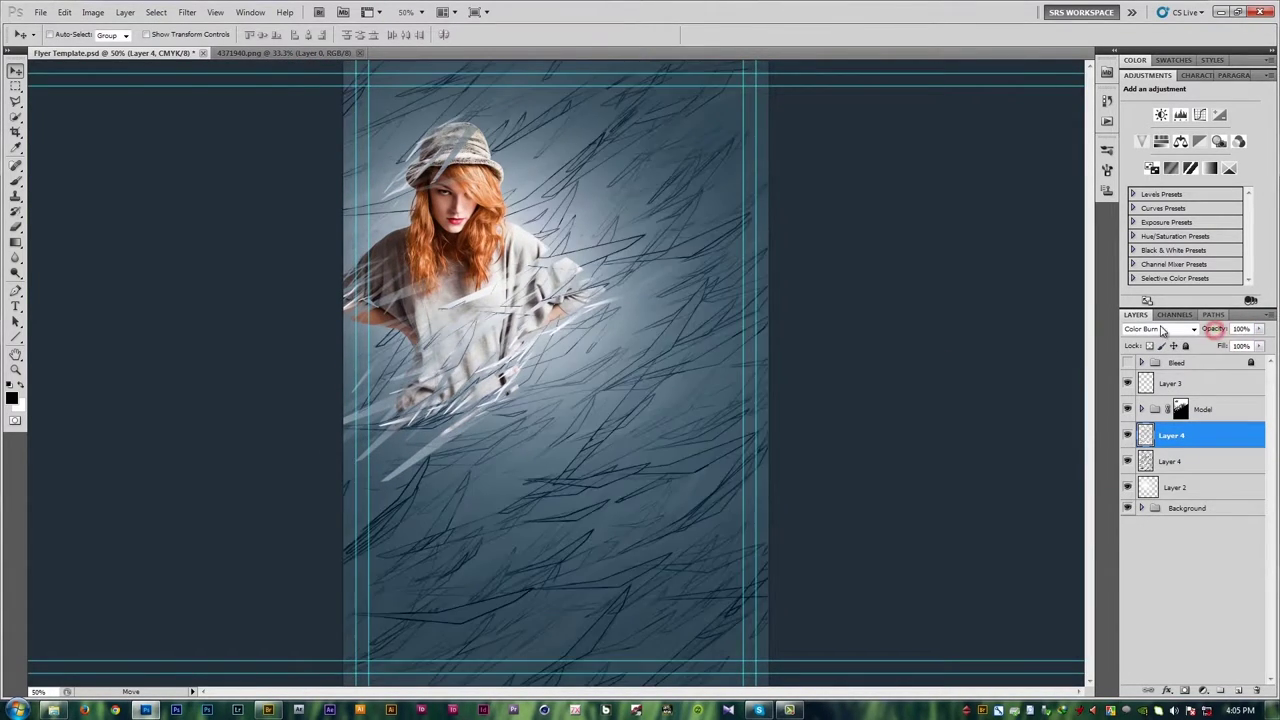
left_click(1160, 329)
left_click(1158, 342)
left_click(919, 382)
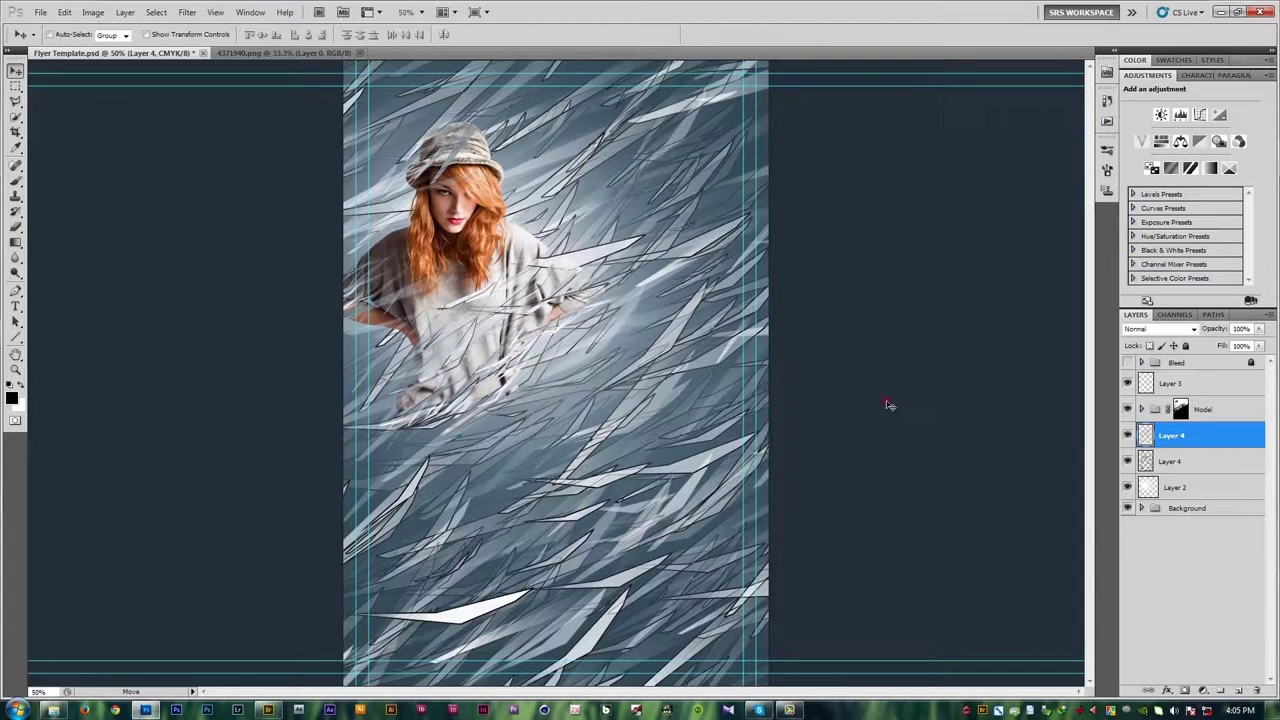
key("alt+shift+m")
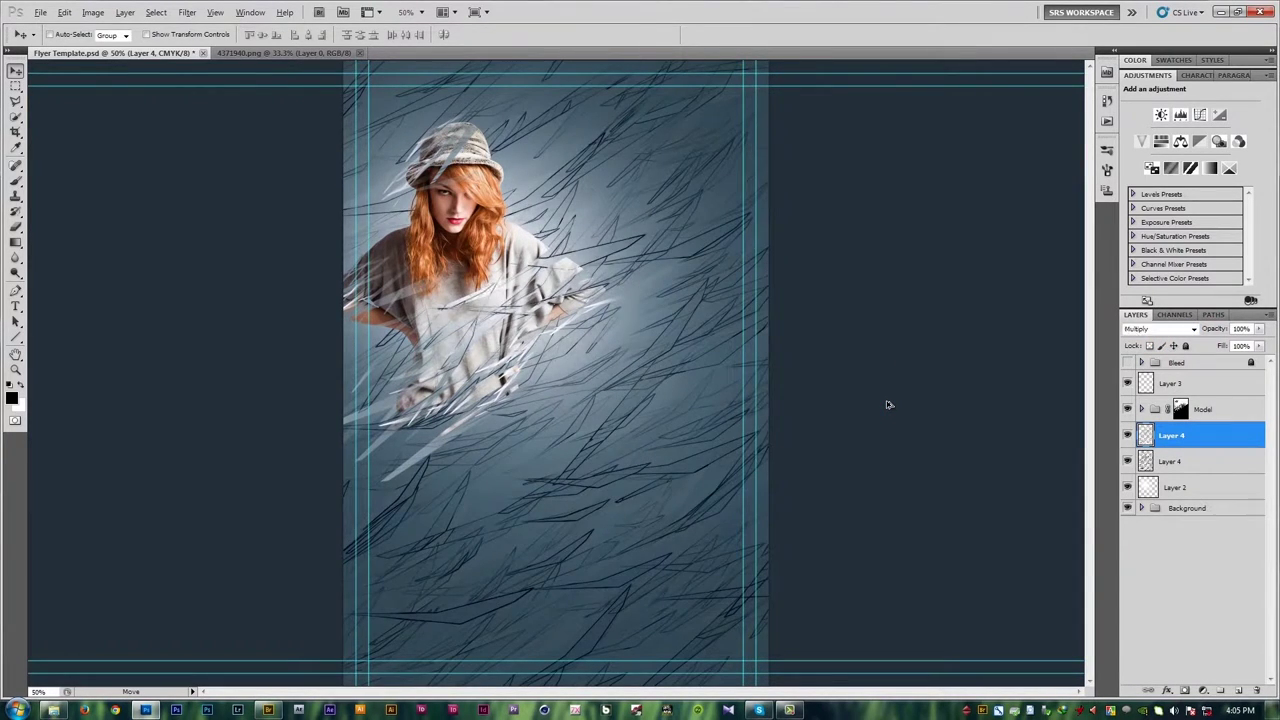
key("alt+shift+s")
key("alt+shift+n")
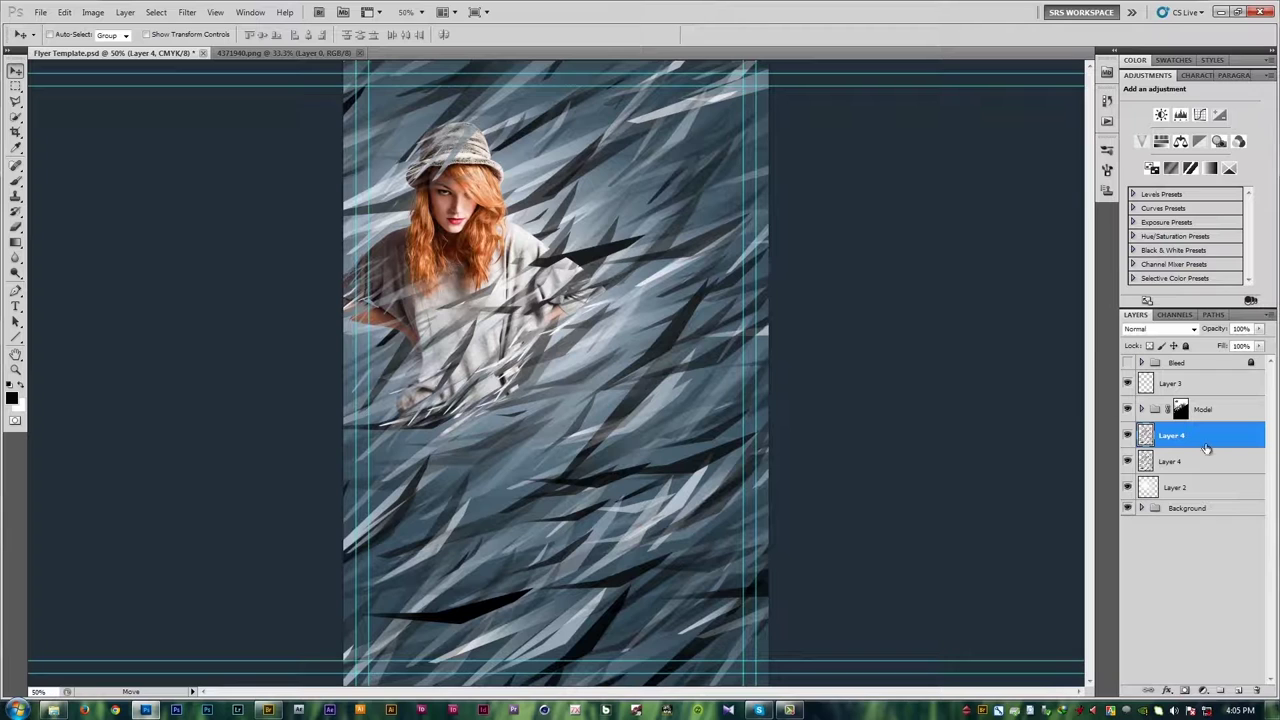
- Add a new empty layer below the shard layer and hide the Model group
left_click(1238, 691)
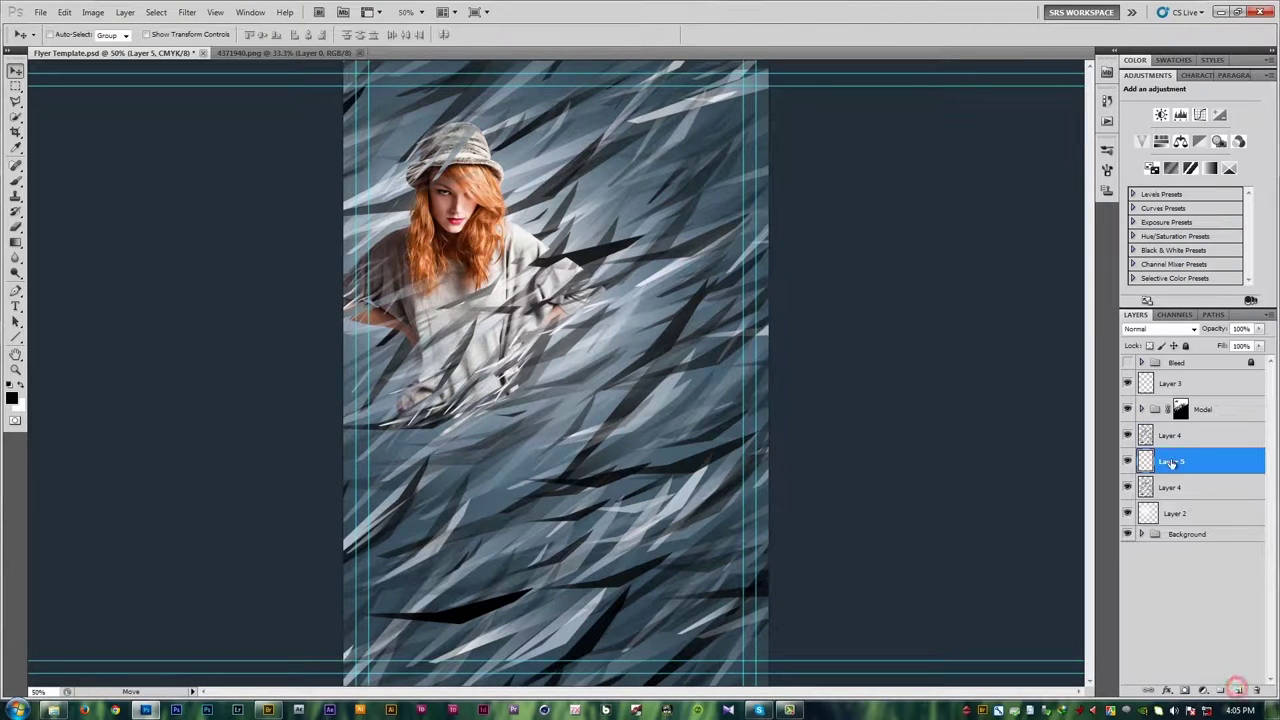
left_click(90, 12)
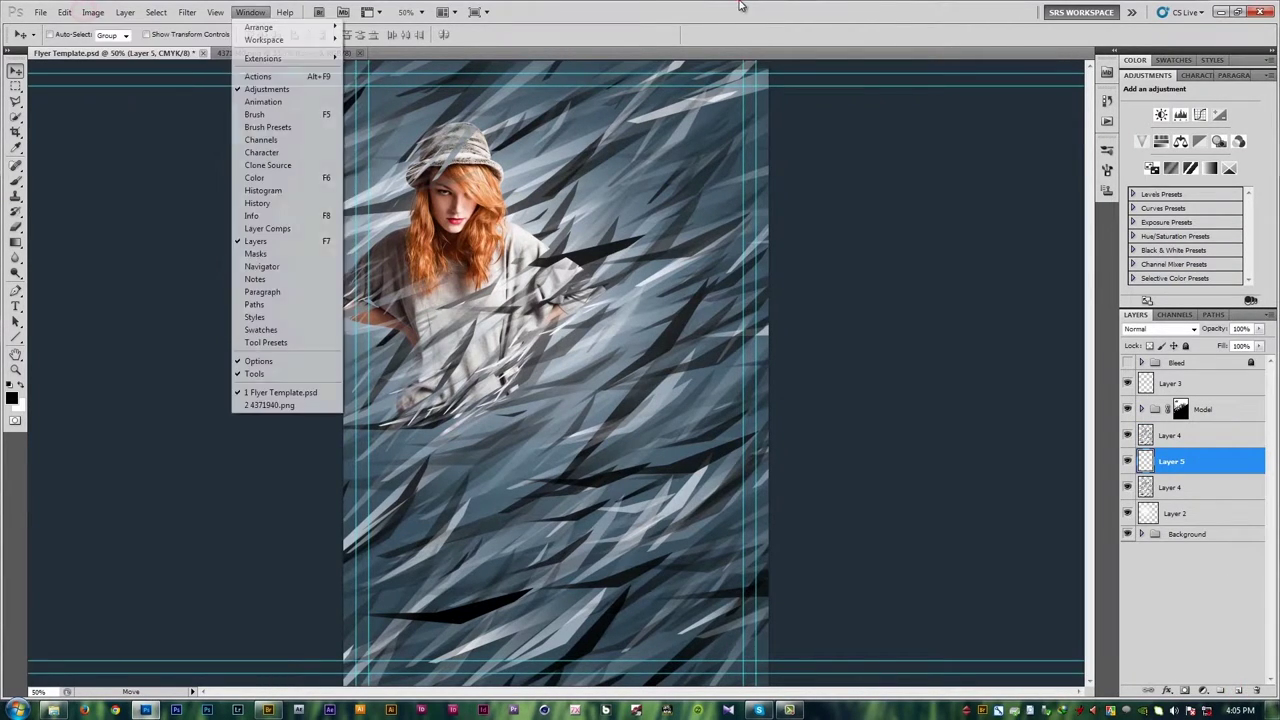
left_click(742, 6)
left_click(1127, 410)
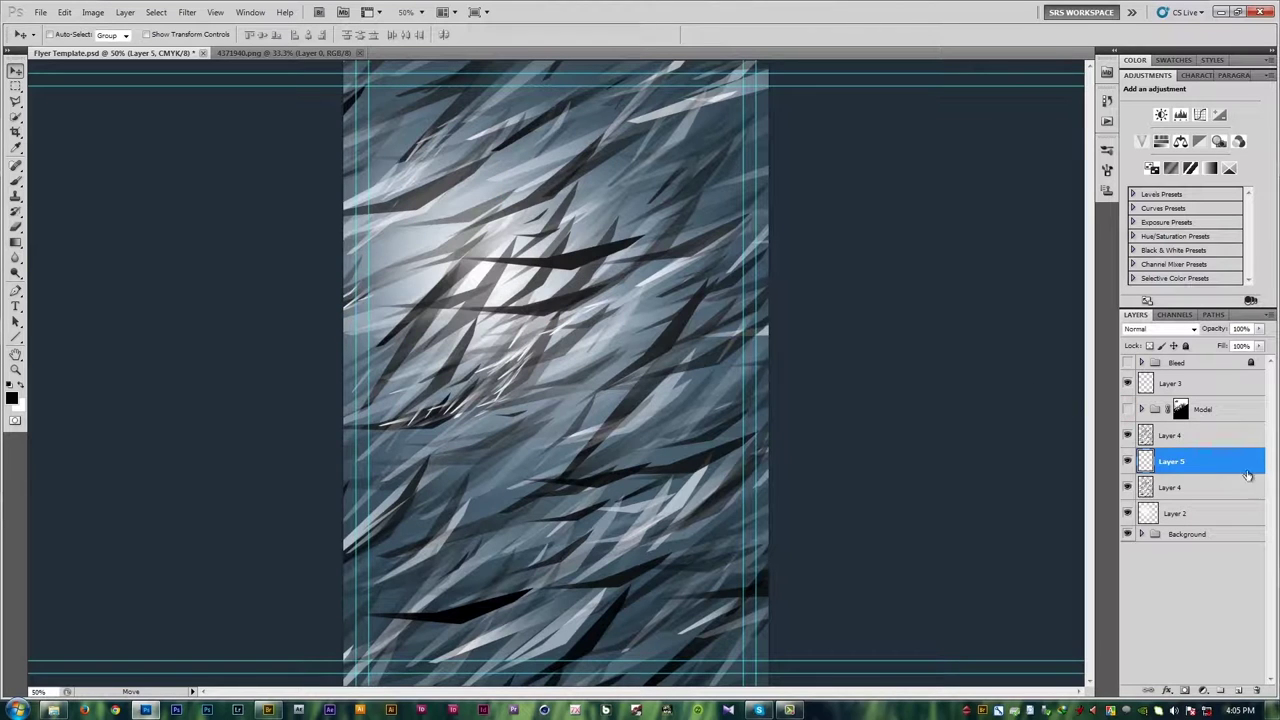
- Fill the new layer with 50% Gray and merge it with the shard layer
left_click(64, 12)
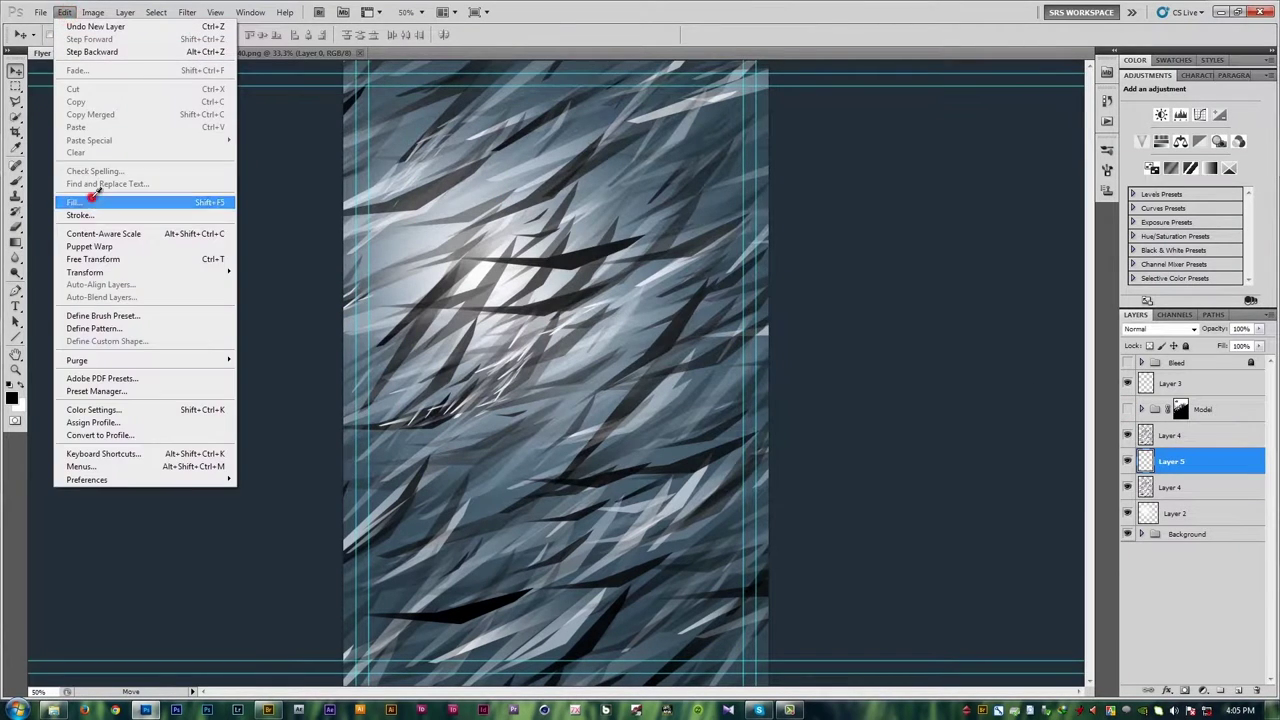
left_click(90, 199)
left_click(712, 209)
key("v")
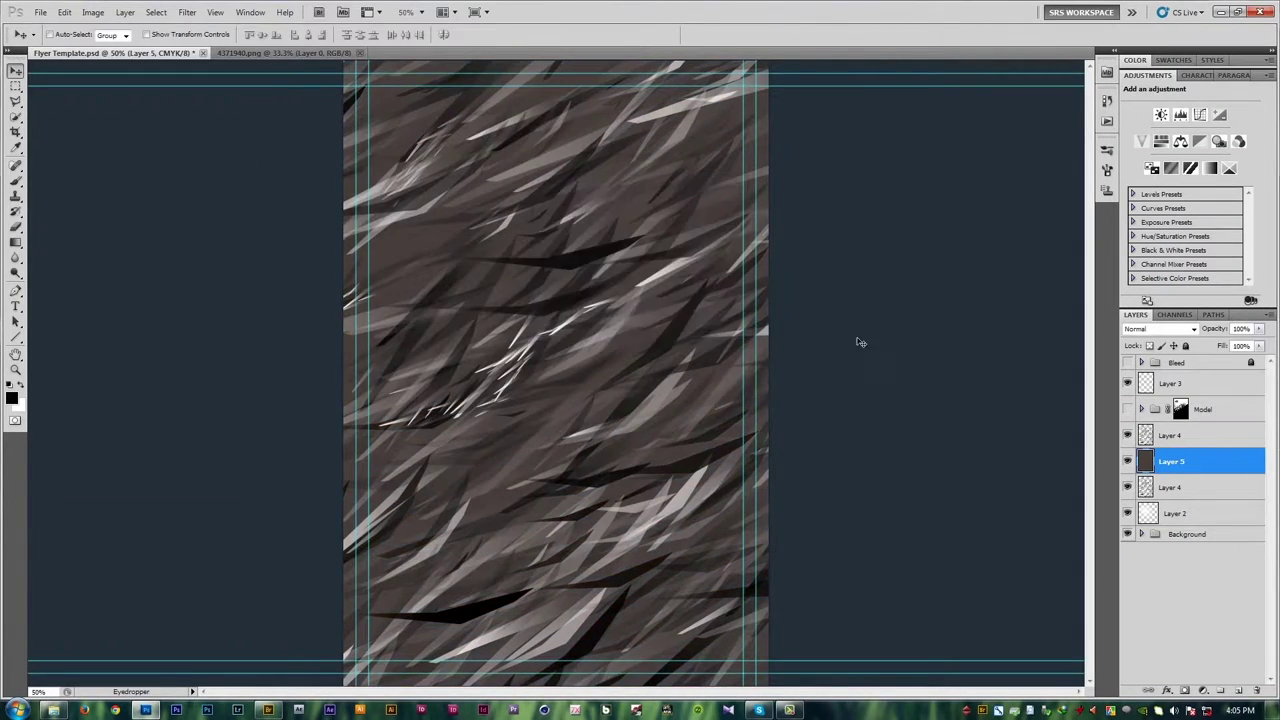
left_click(1176, 440, "shift")
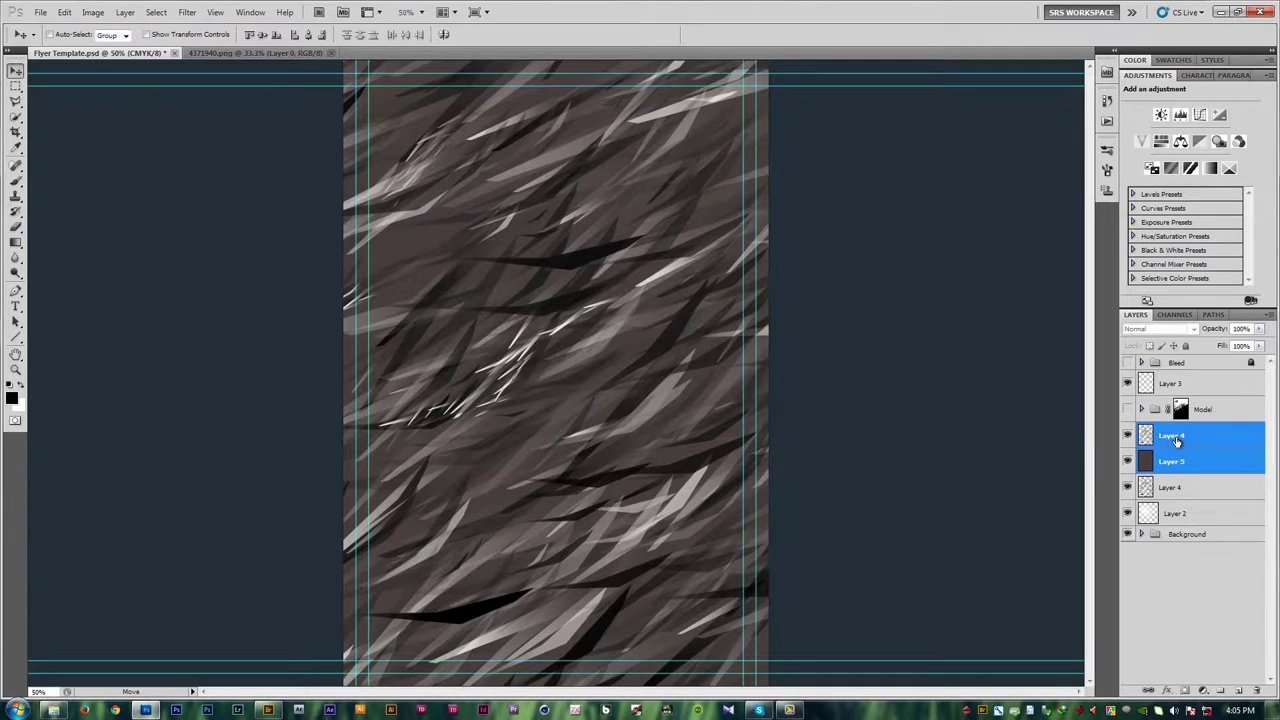
key("ctrl+e")
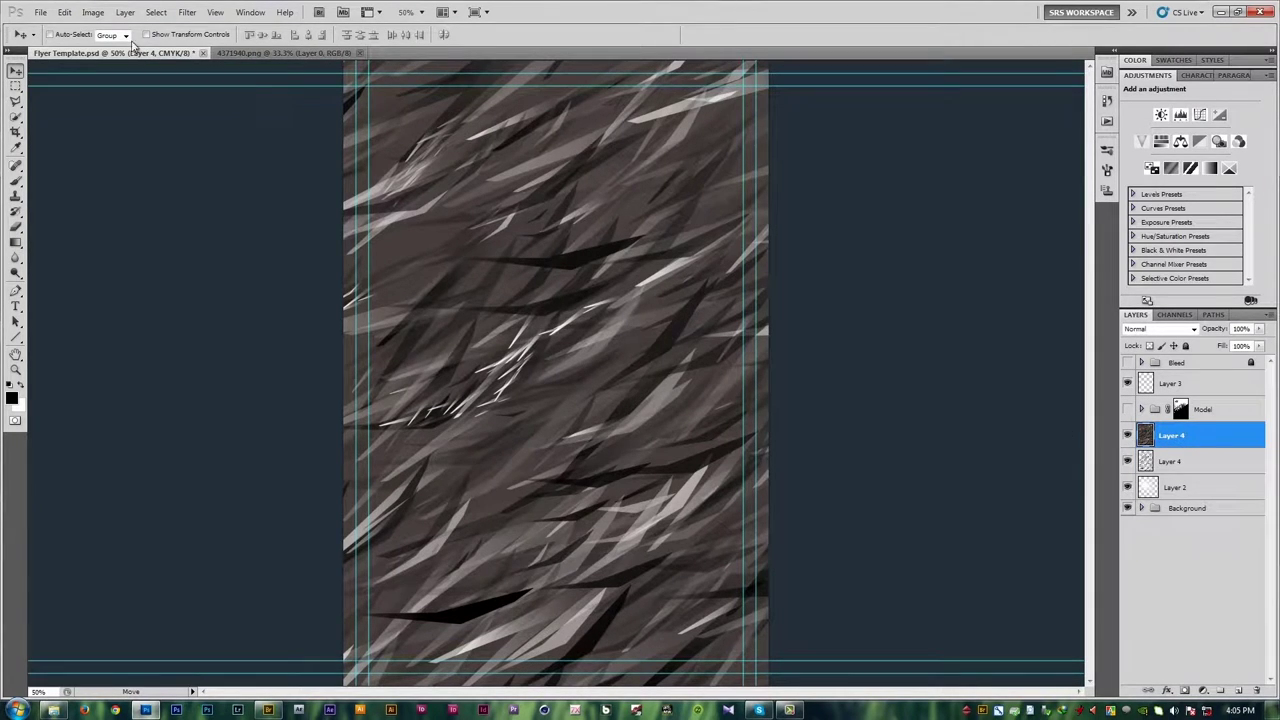
- Apply Emboss (128°, Height 1 px, Amount 500%) to the merged layer
left_click(187, 12)
mouse_move(199, 235)
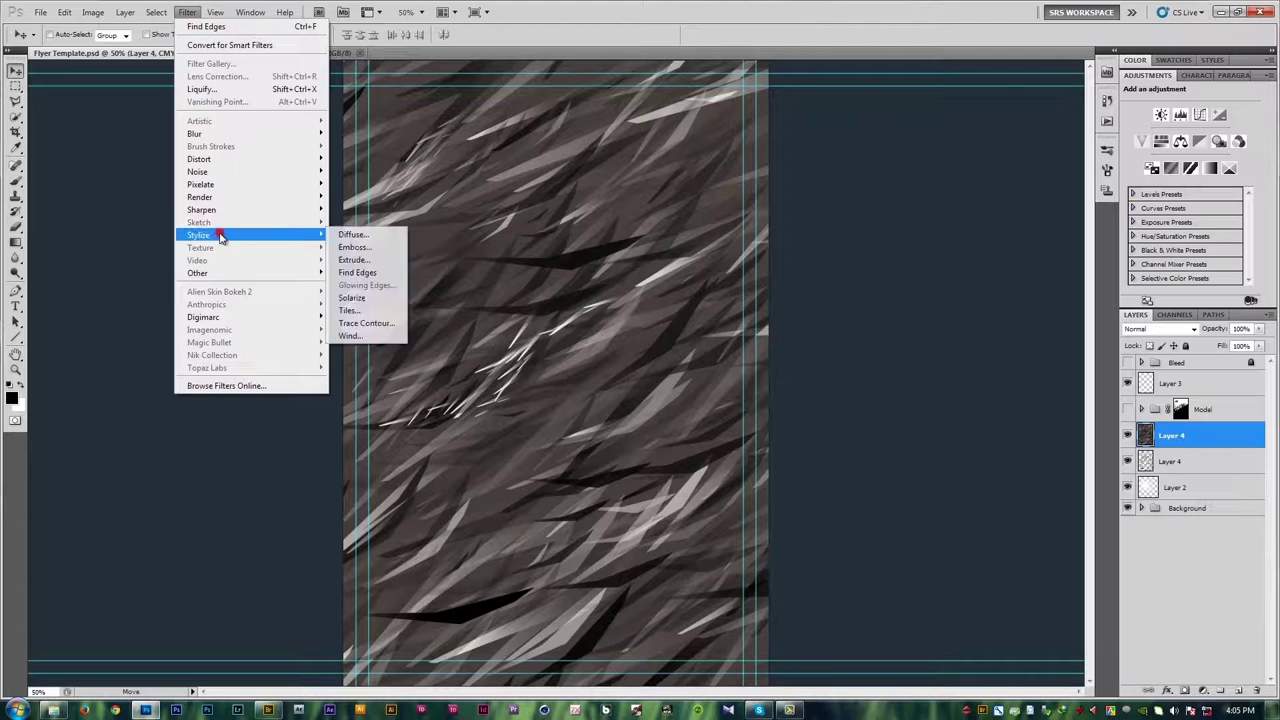
left_click(355, 247)
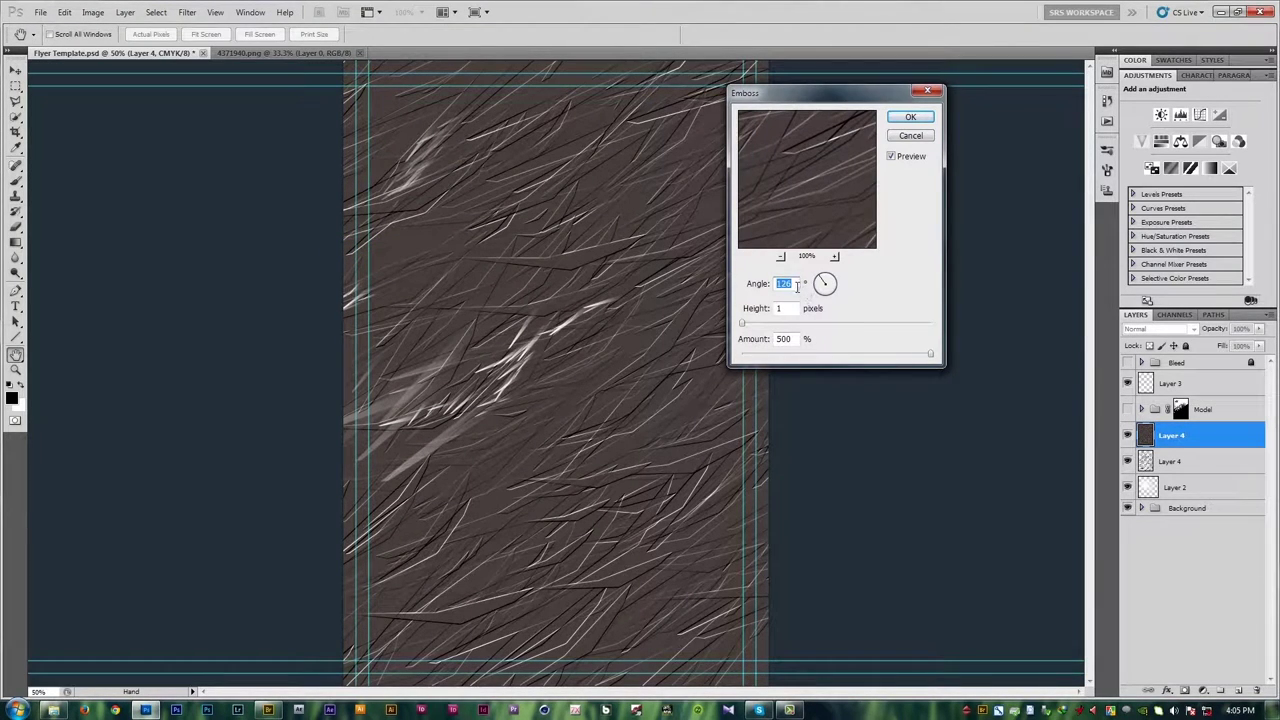
left_click(902, 119)
- Apply a black-to-white Gradient Map to the embossed texture, unreversed
left_click(93, 12)
mouse_move(113, 45)
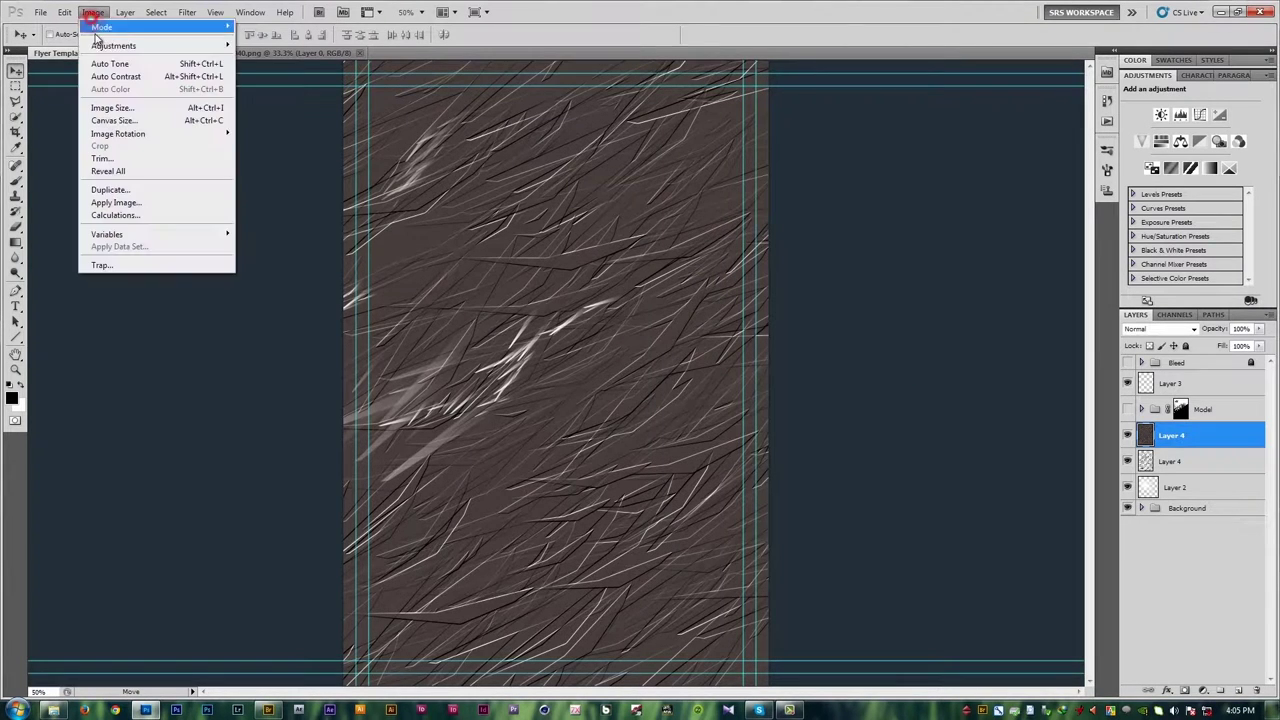
left_click(292, 222)
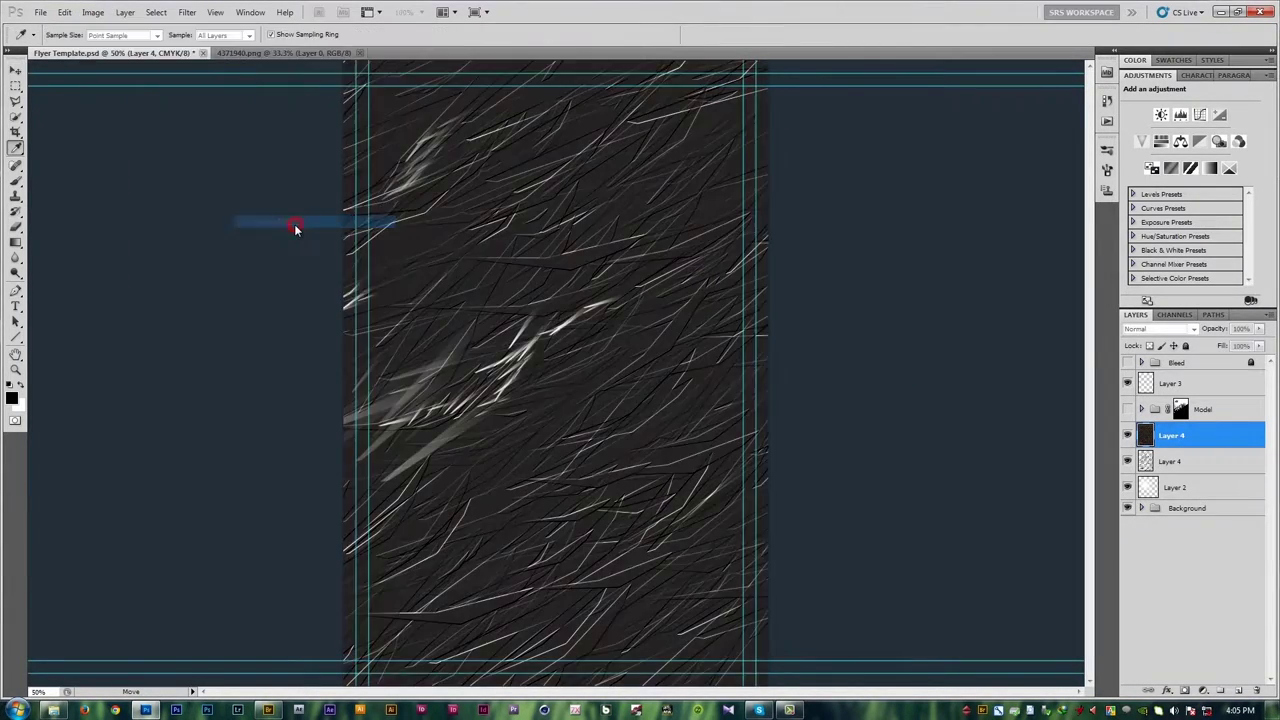
left_click(1123, 191)
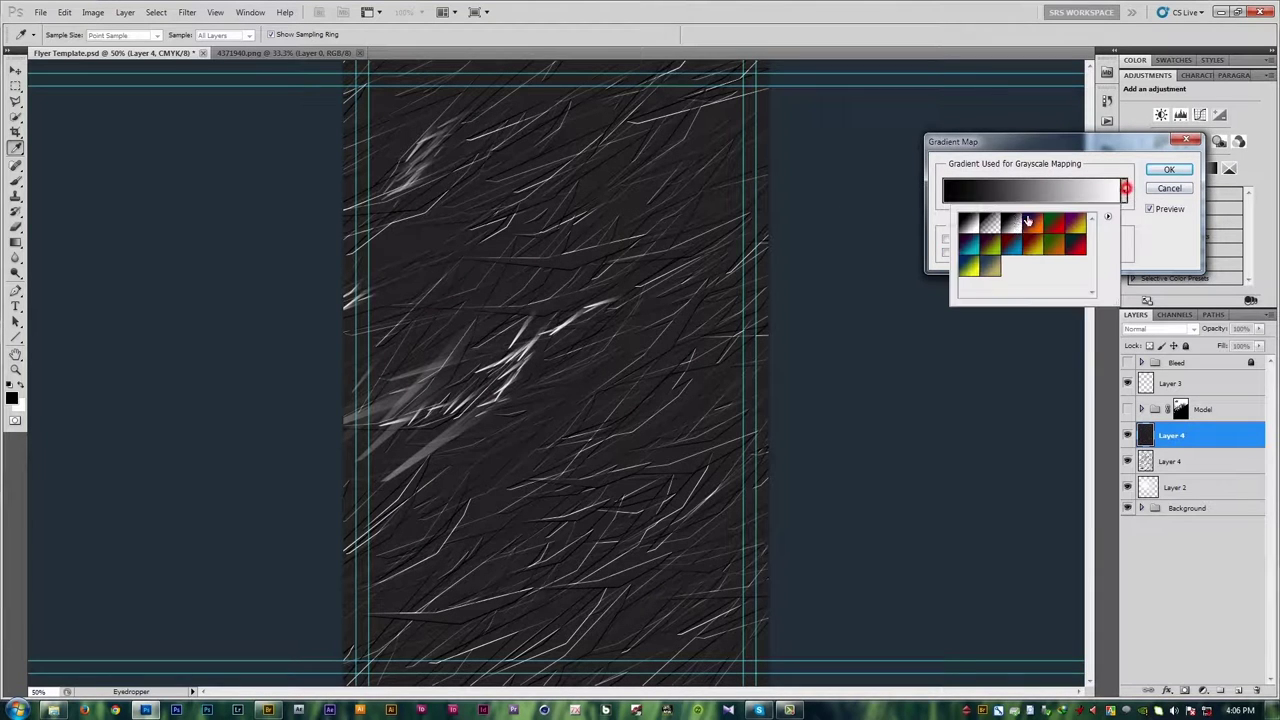
left_click(1035, 158)
left_click(946, 253)
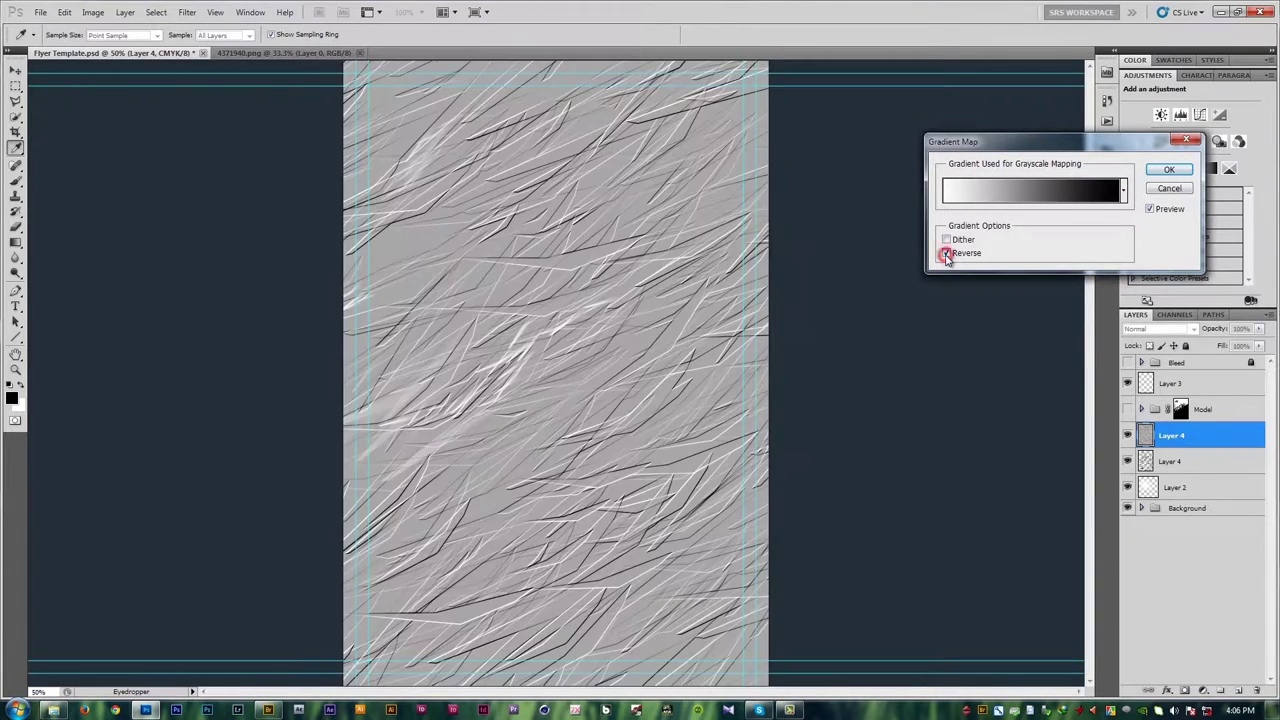
left_click(946, 253)
left_click(1167, 170)
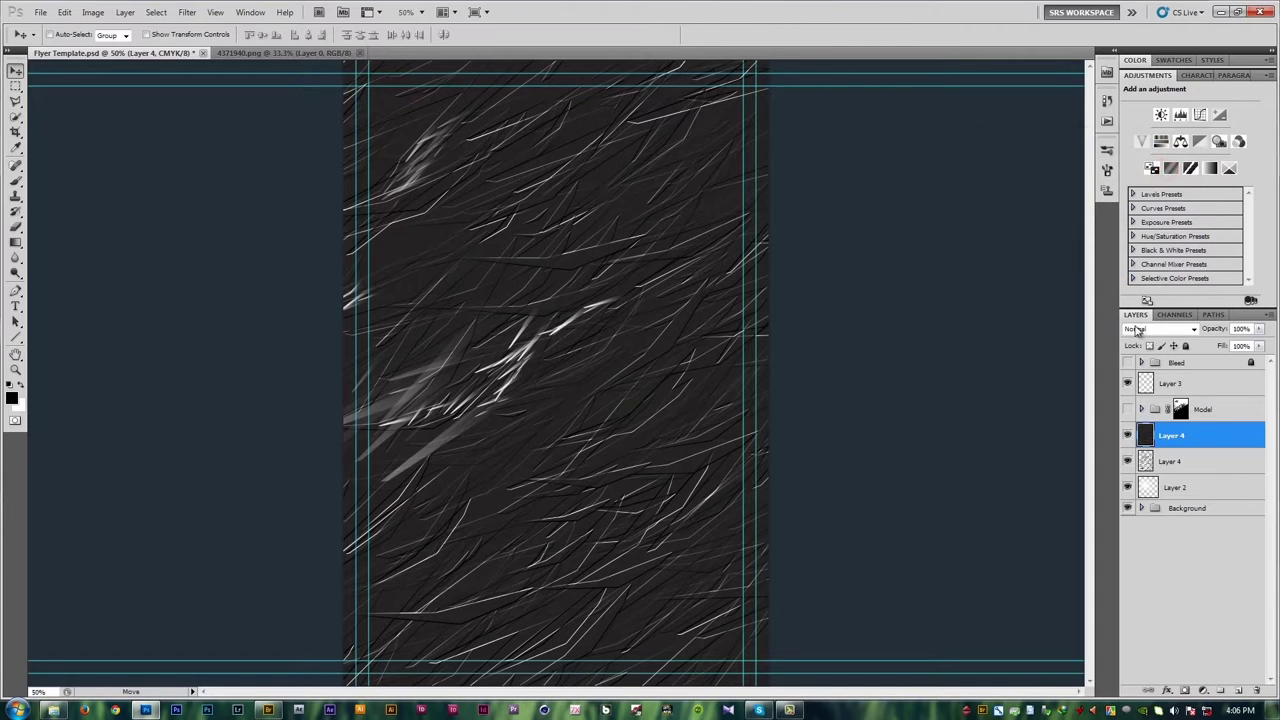
- Set the texture layer to Overlay blending and fade its opacity down
left_click(1140, 329)
left_click(1130, 505)
left_click(967, 411)
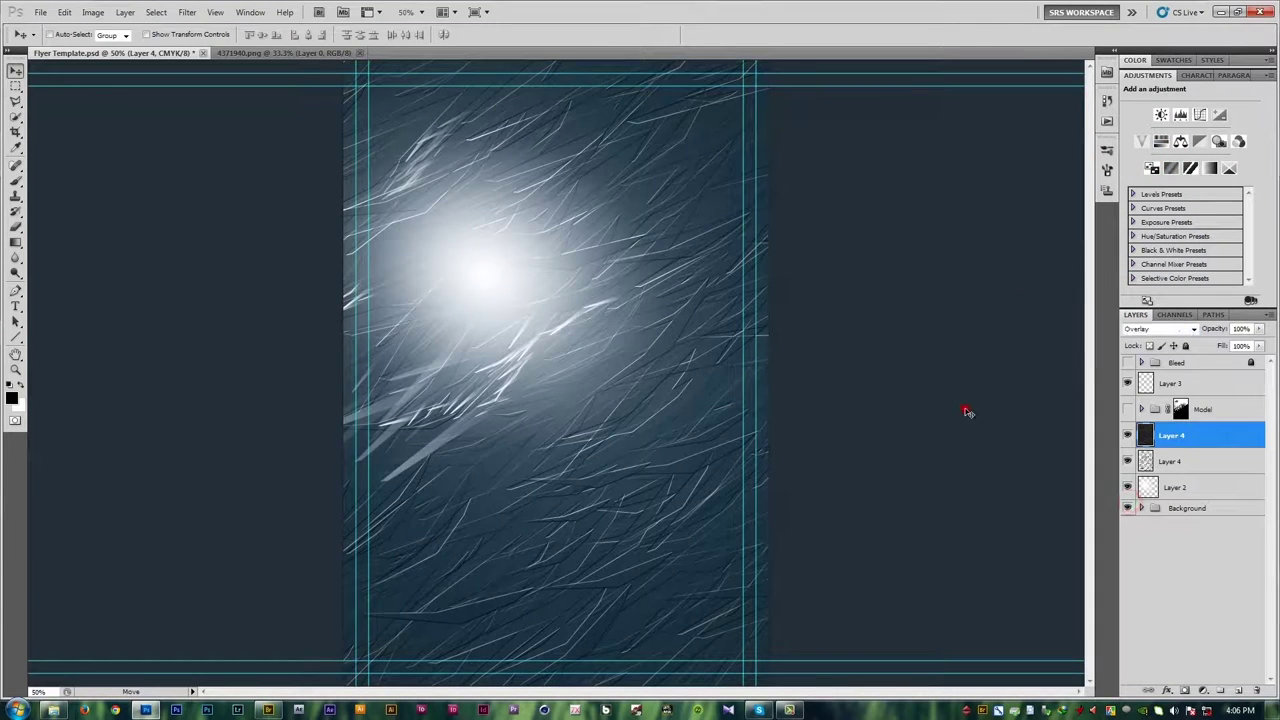
left_click_drag(1214, 330, 1159, 331)
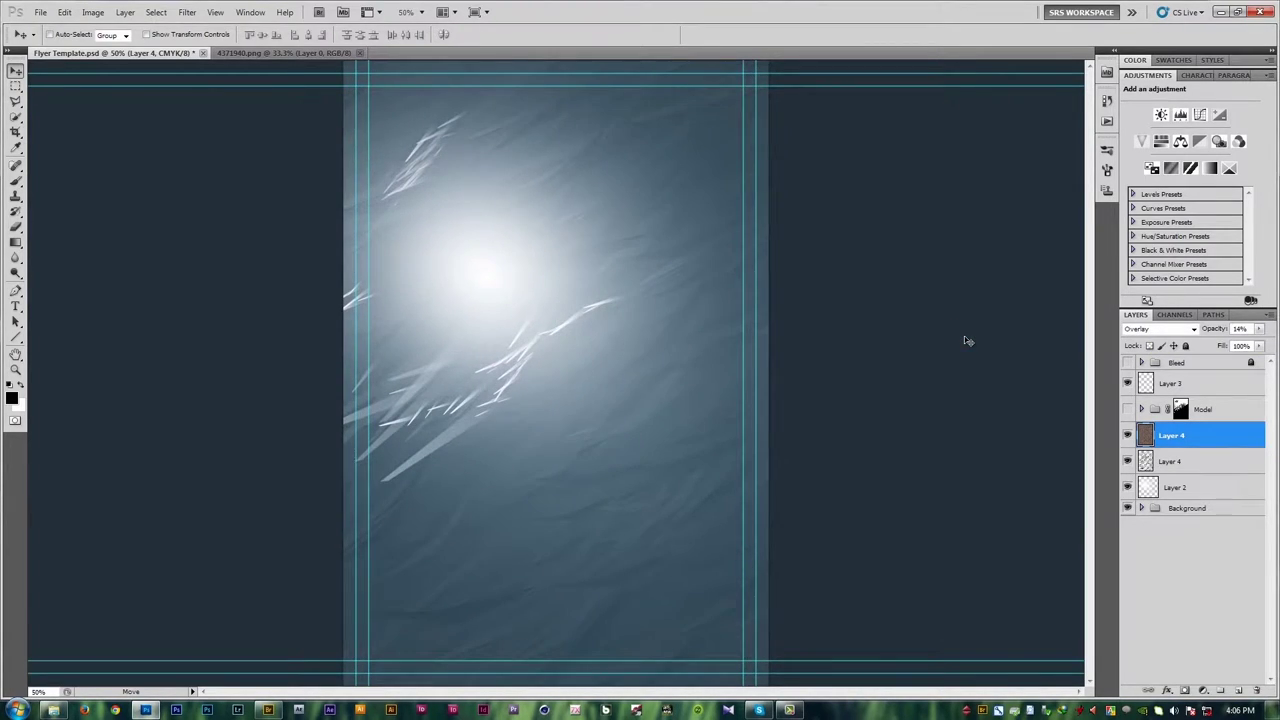
- Compare the texture change with undo and redo, and show the Model group again
key("ctrl+minus")
key("ctrl+minus")
key("ctrl+plus")
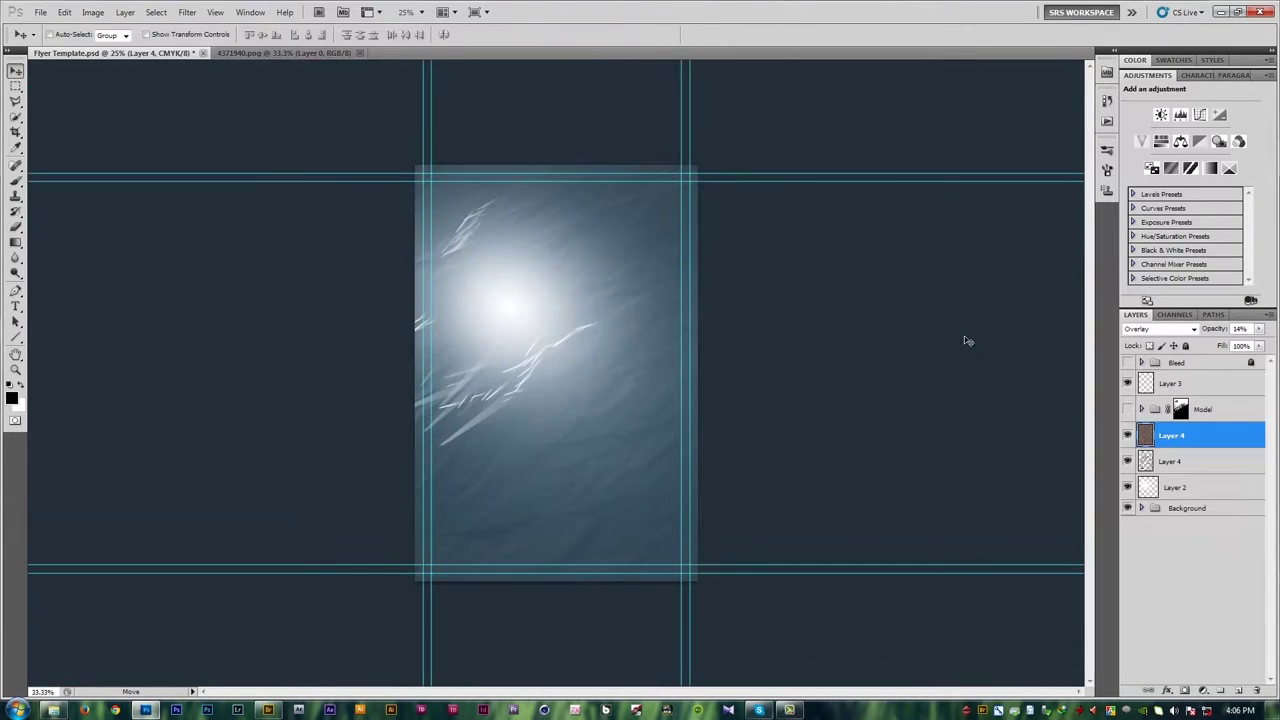
key("alt+BackSpace")
key("ctrl+z")
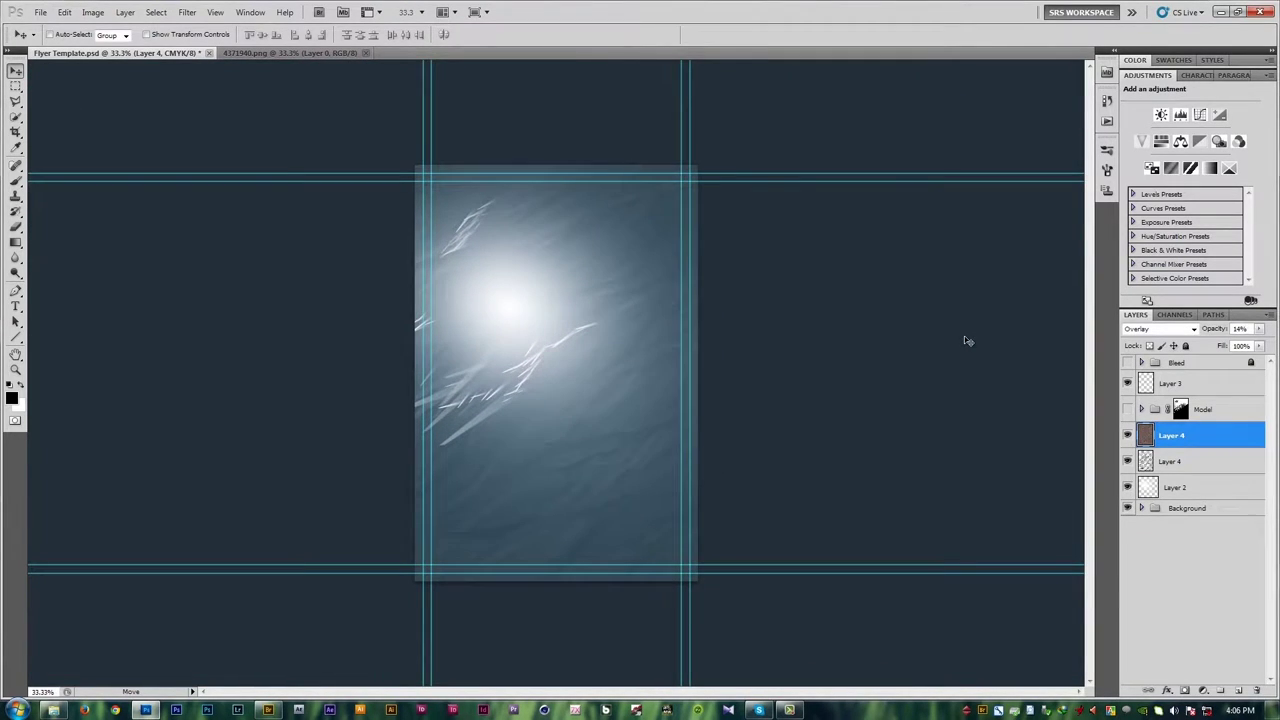
left_click(1128, 409)
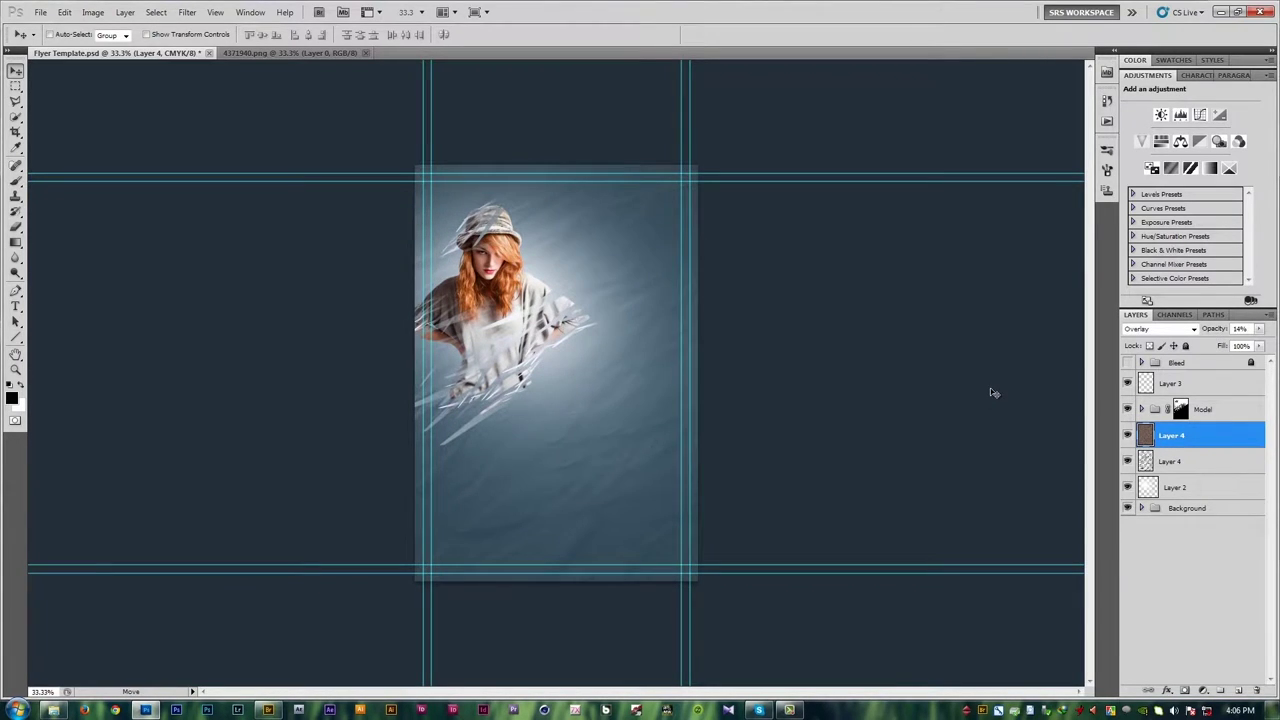
key("ctrl+z")
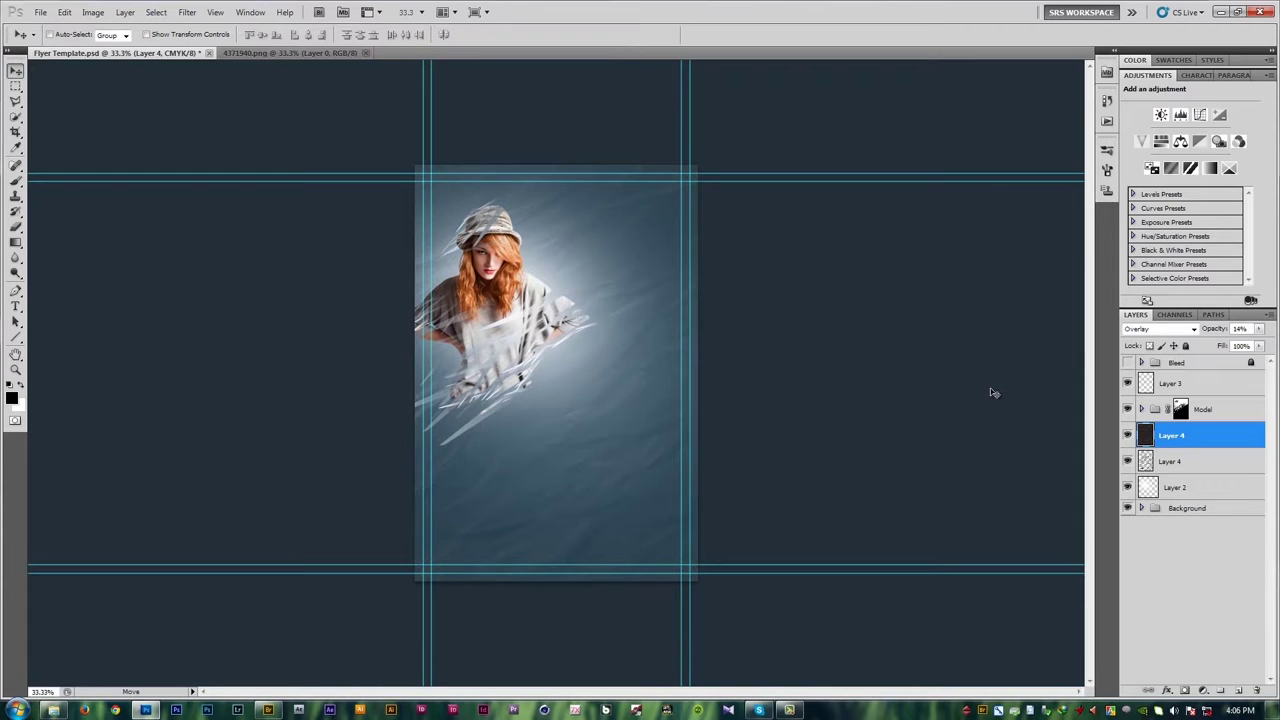
key("ctrl+z")
- Fine-tune the texture layer's opacity to 10% and return the flyer to 50% view
left_click(627, 387)
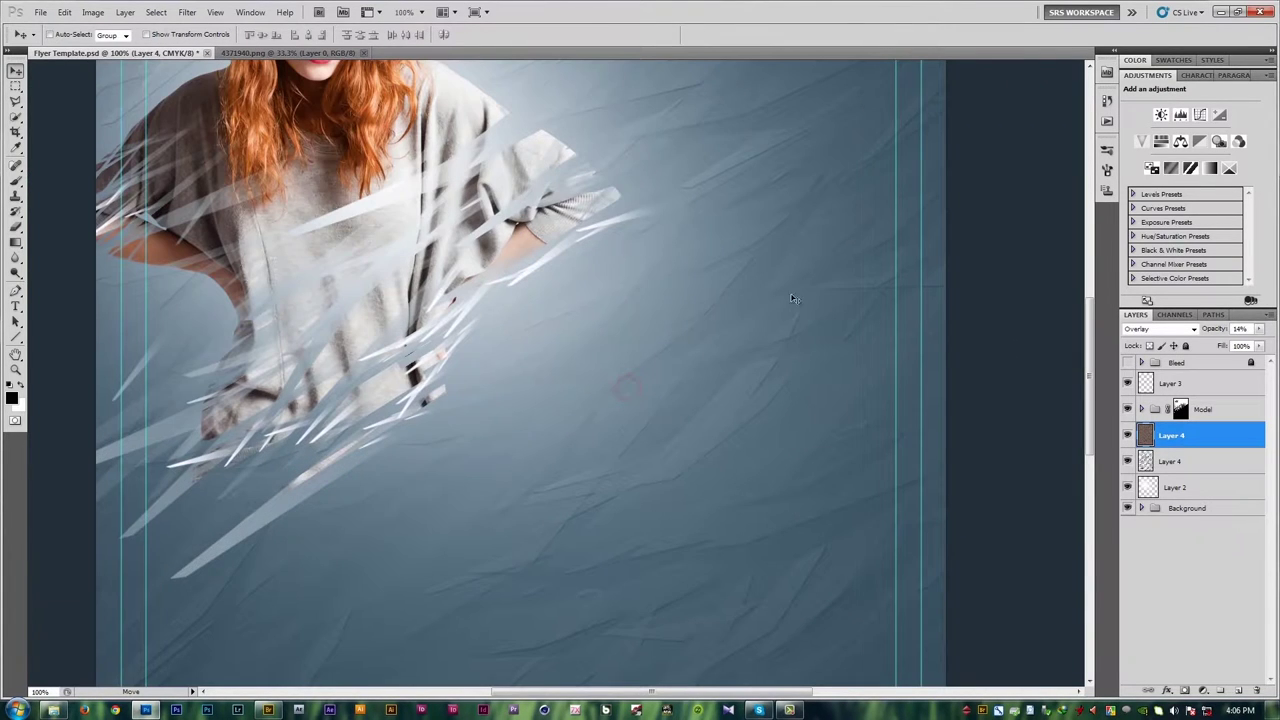
left_click_drag(1214, 329, 1200, 332)
left_click(969, 374)
key("ctrl+minus")
key("ctrl+minus")
key("ctrl+minus")
key("ctrl+minus")
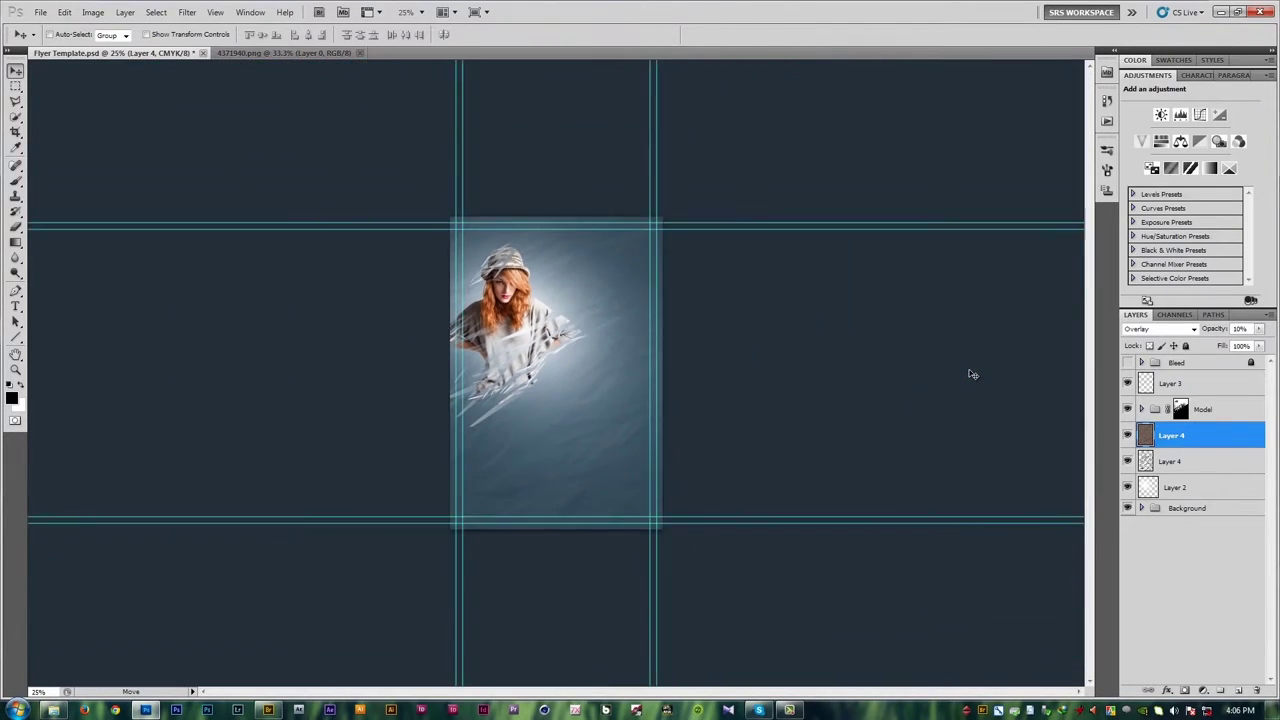
key("ctrl+plus")
key("ctrl+plus")
key("ctrl+minus")
left_click(572, 437)
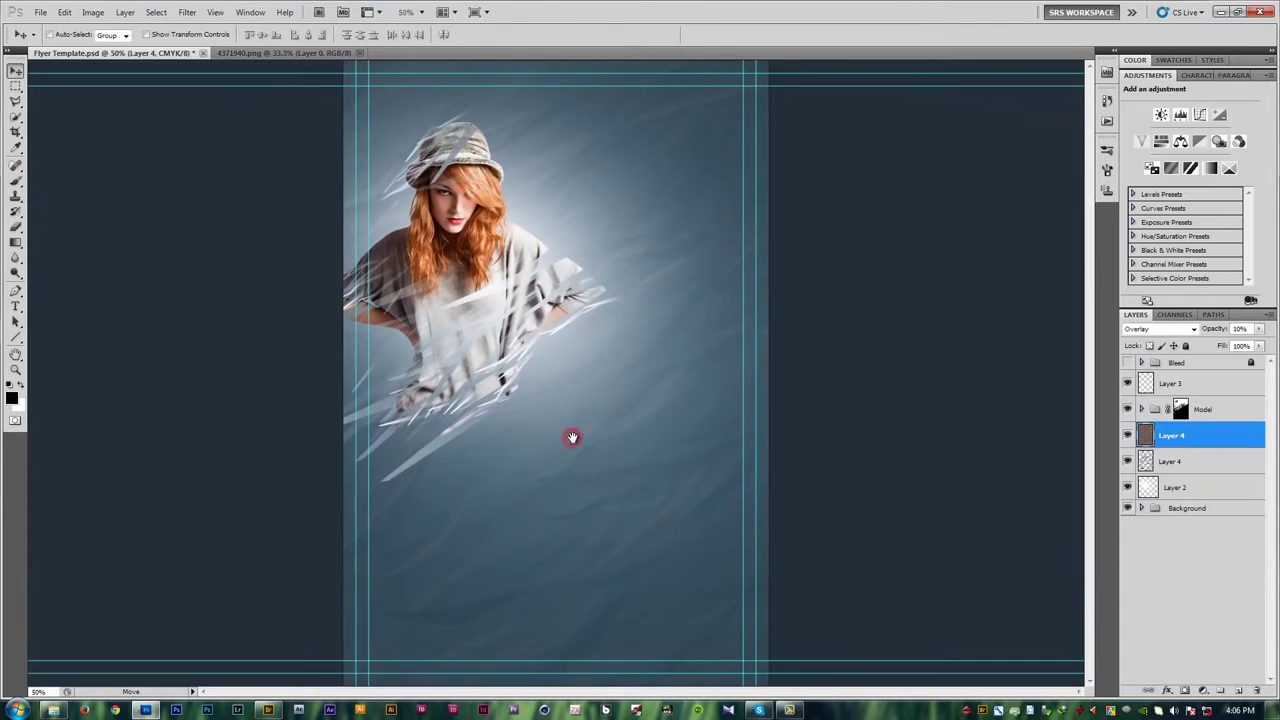
- Tuck Layers 4 to 2 into the collapsed Background group, then start a text layer
left_click(15, 306)
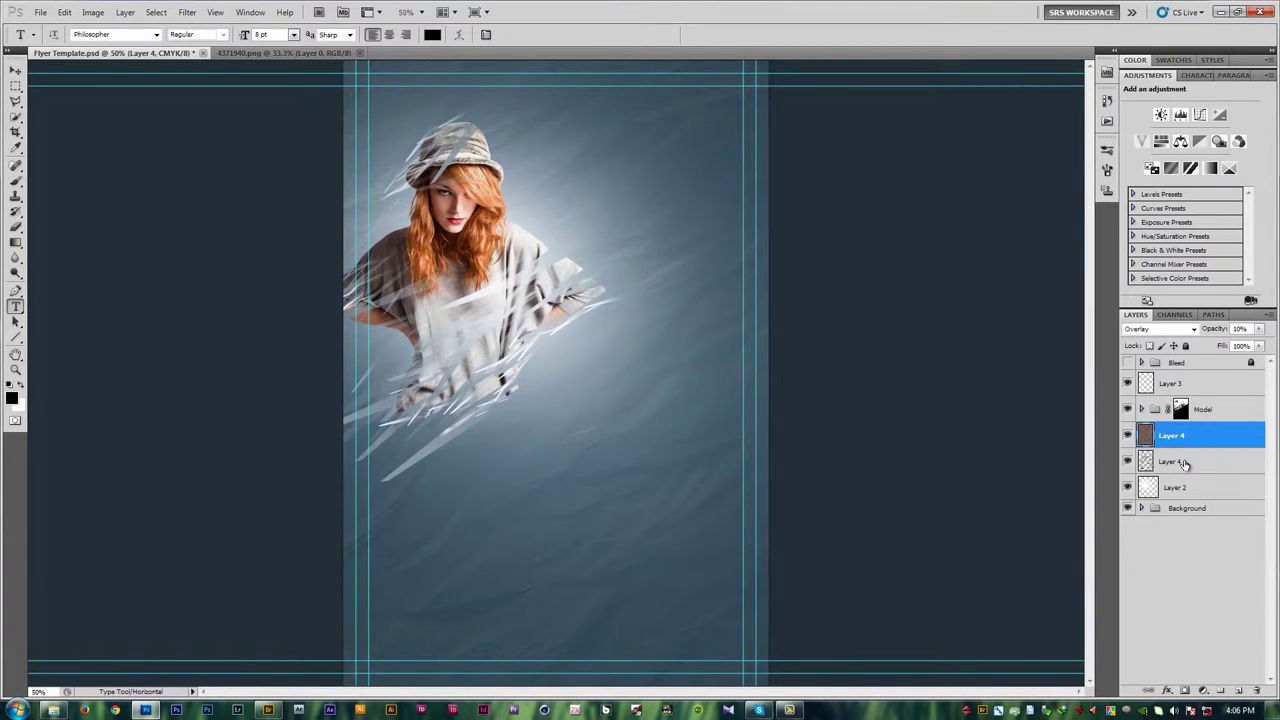
left_click(1181, 487, "shift")
left_click_drag(1181, 487, 1214, 518)
left_click(1190, 430)
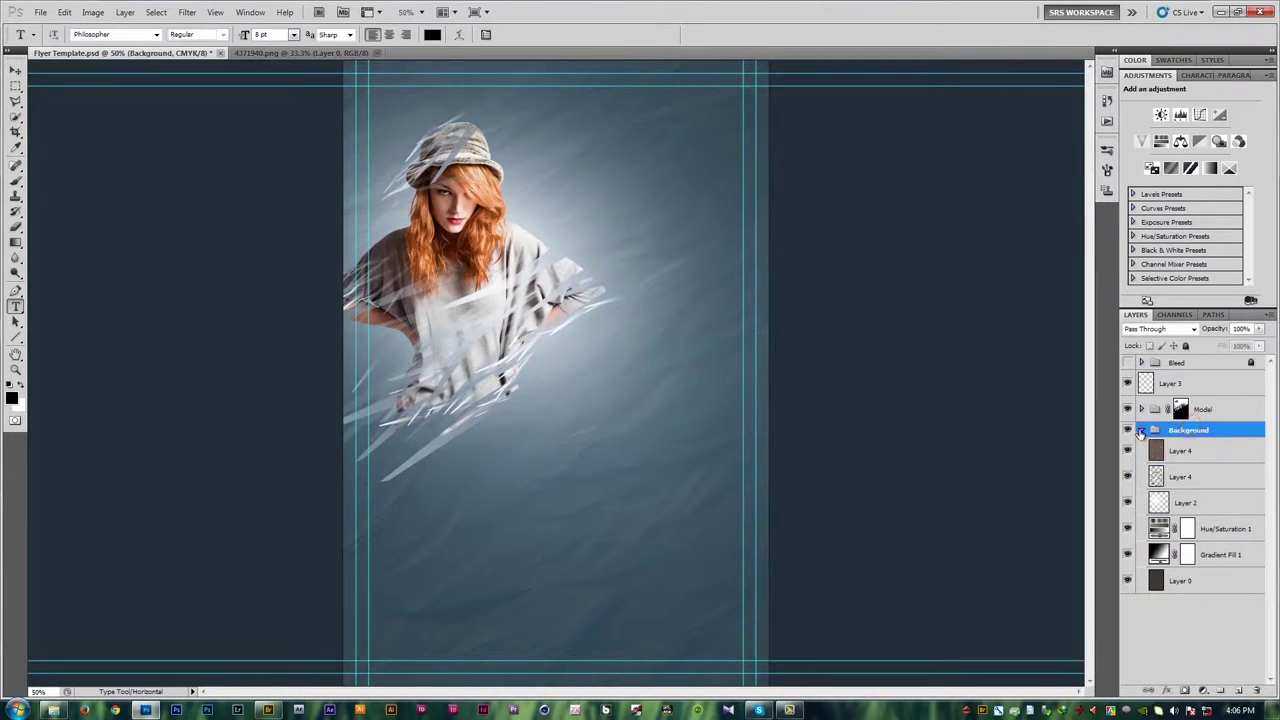
left_click(1141, 431)
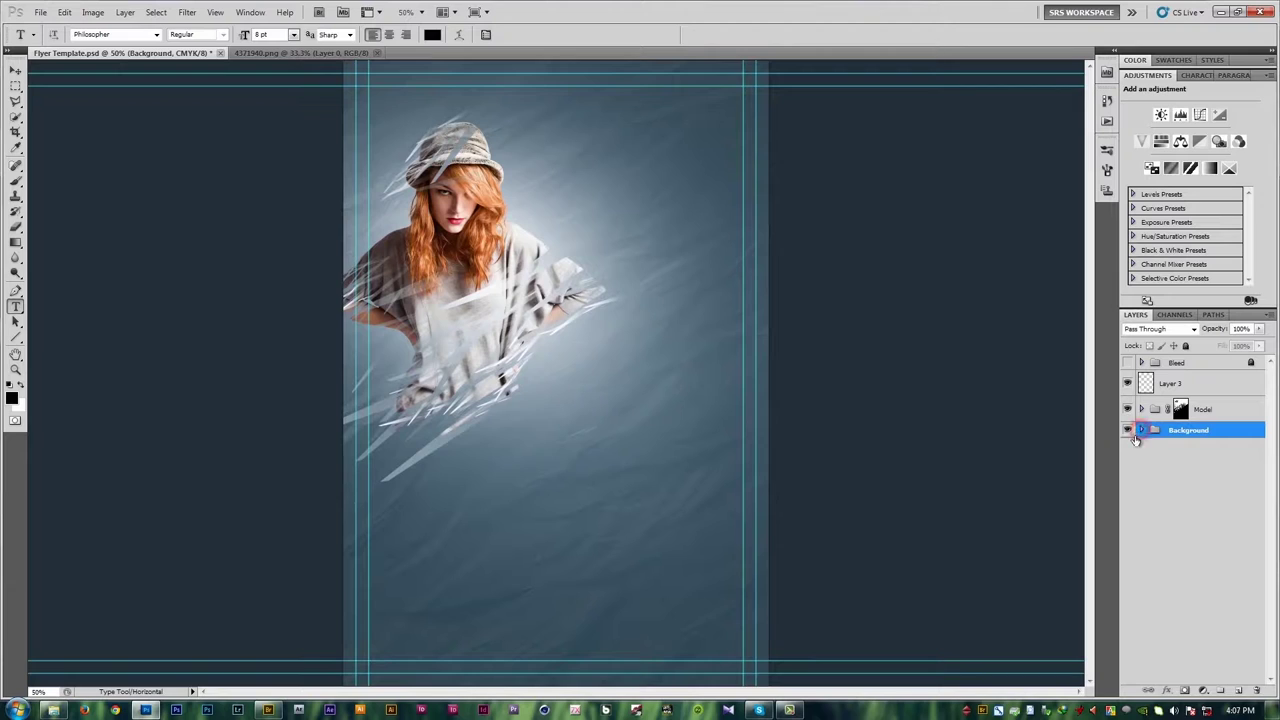
left_click(465, 446)
type("Abstract")
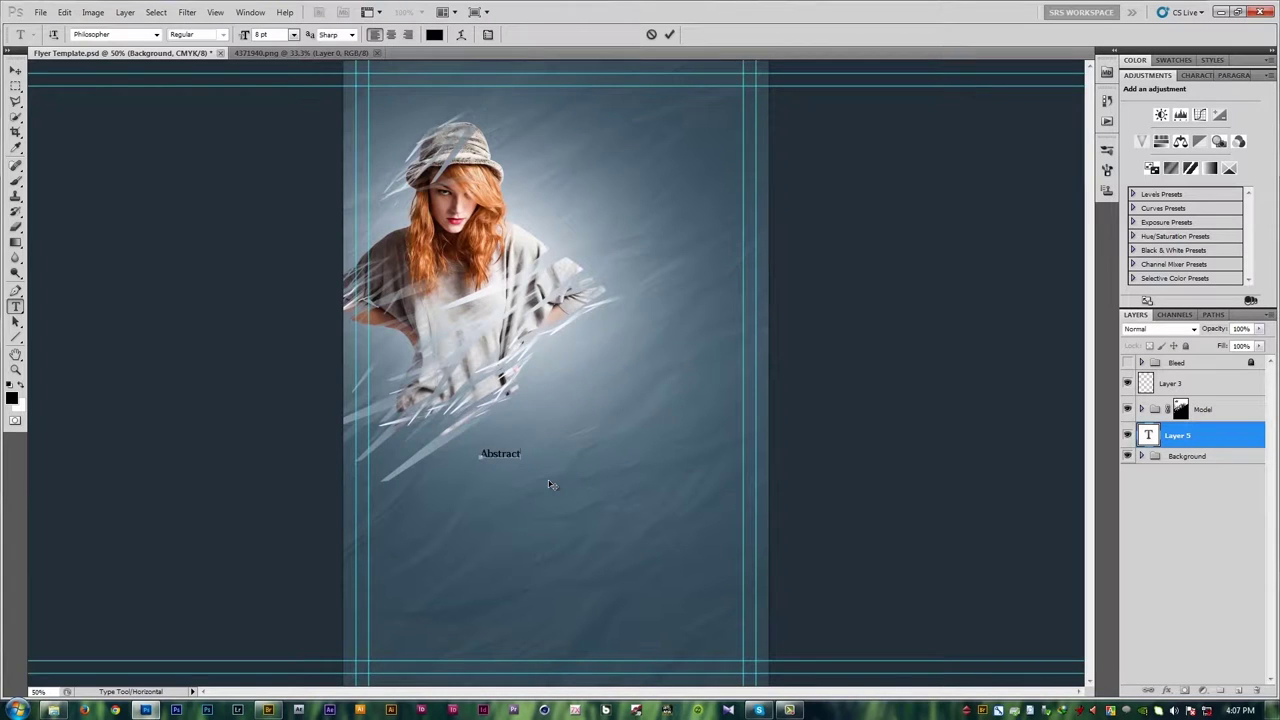
- Set the Abstract title size to 48 pt
left_click(293, 34)
left_click(287, 250)
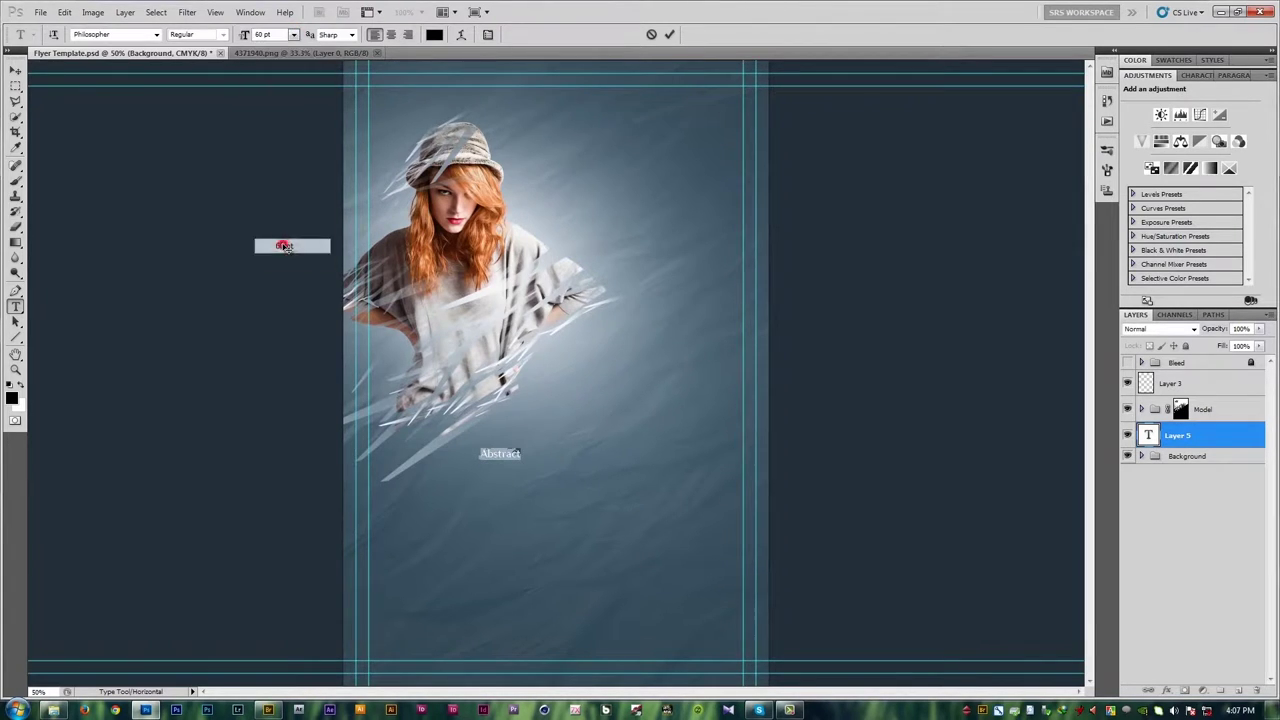
left_click(293, 34)
left_click(280, 230)
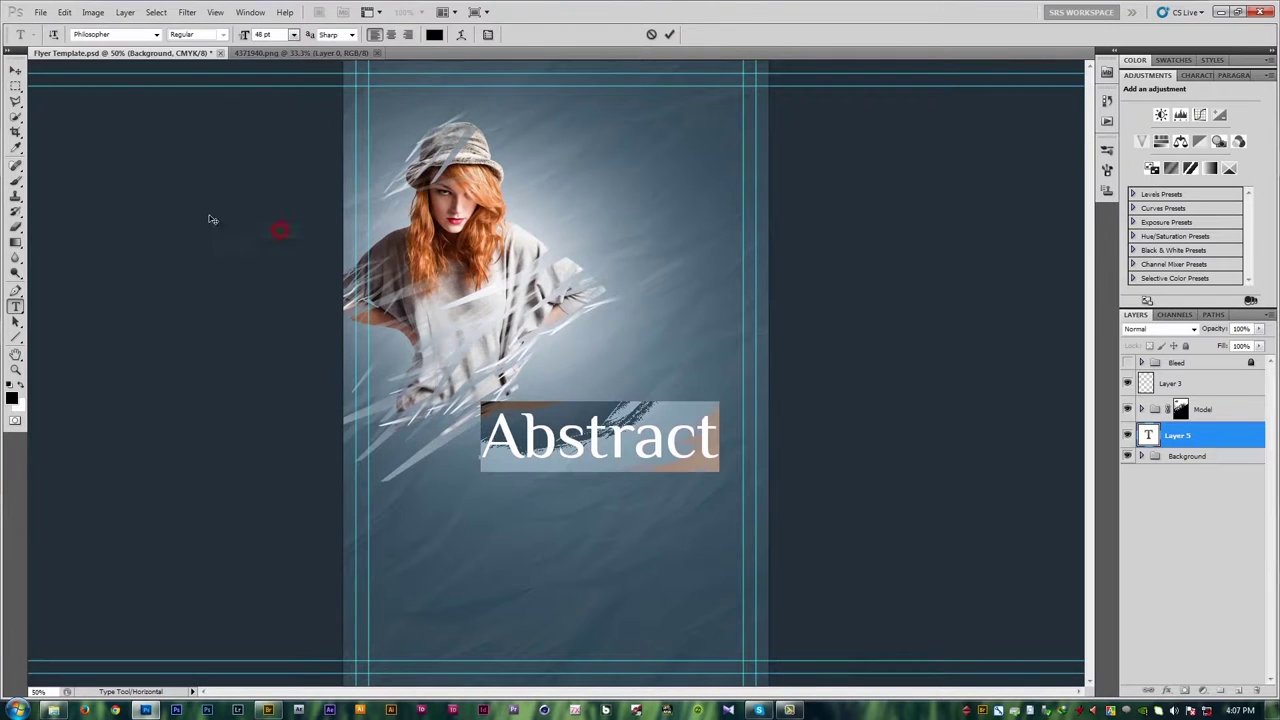
- Change the Abstract title's font to Colaborate-Thin and commit the text
left_click(130, 34)
left_click(156, 34)
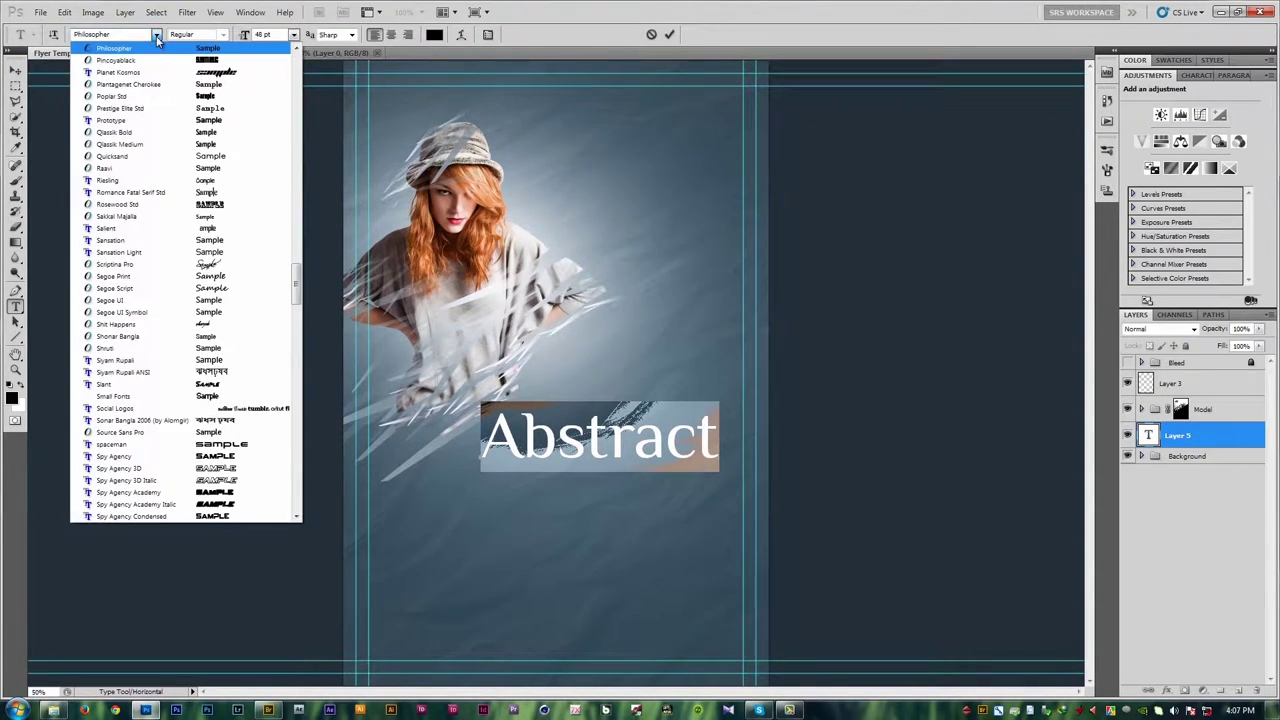
left_click(152, 74)
type("col")
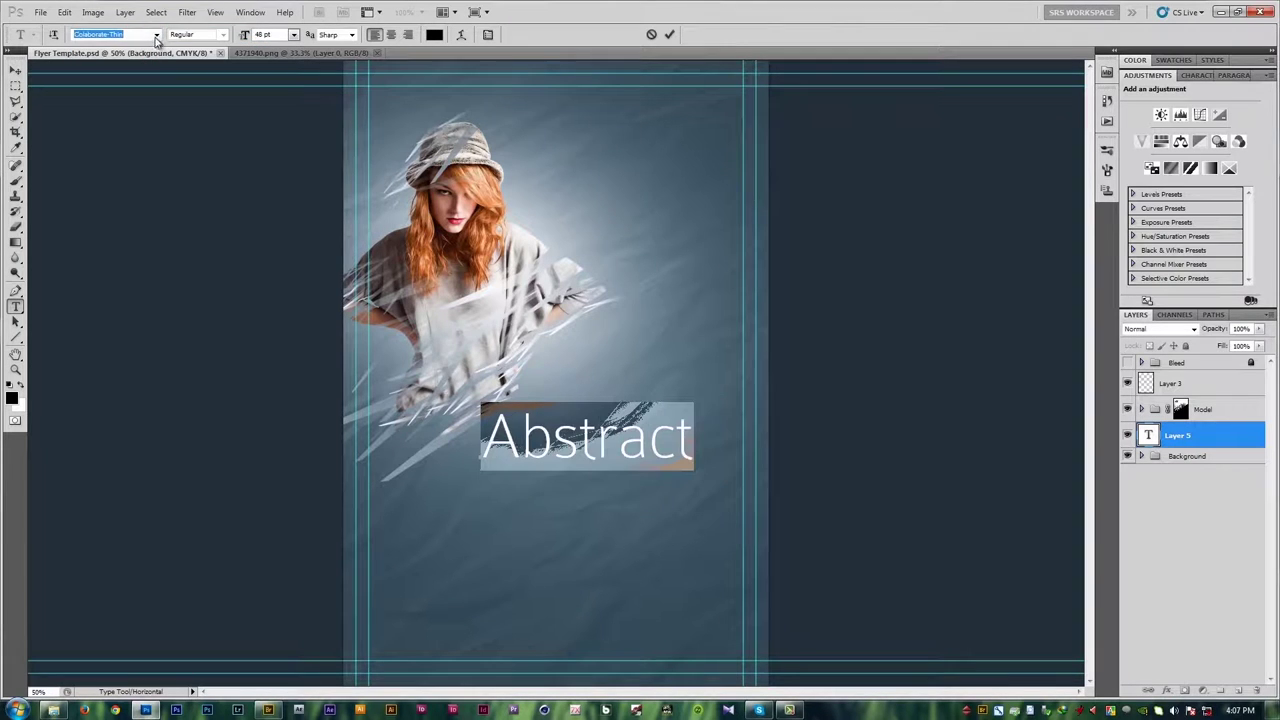
left_click(156, 34)
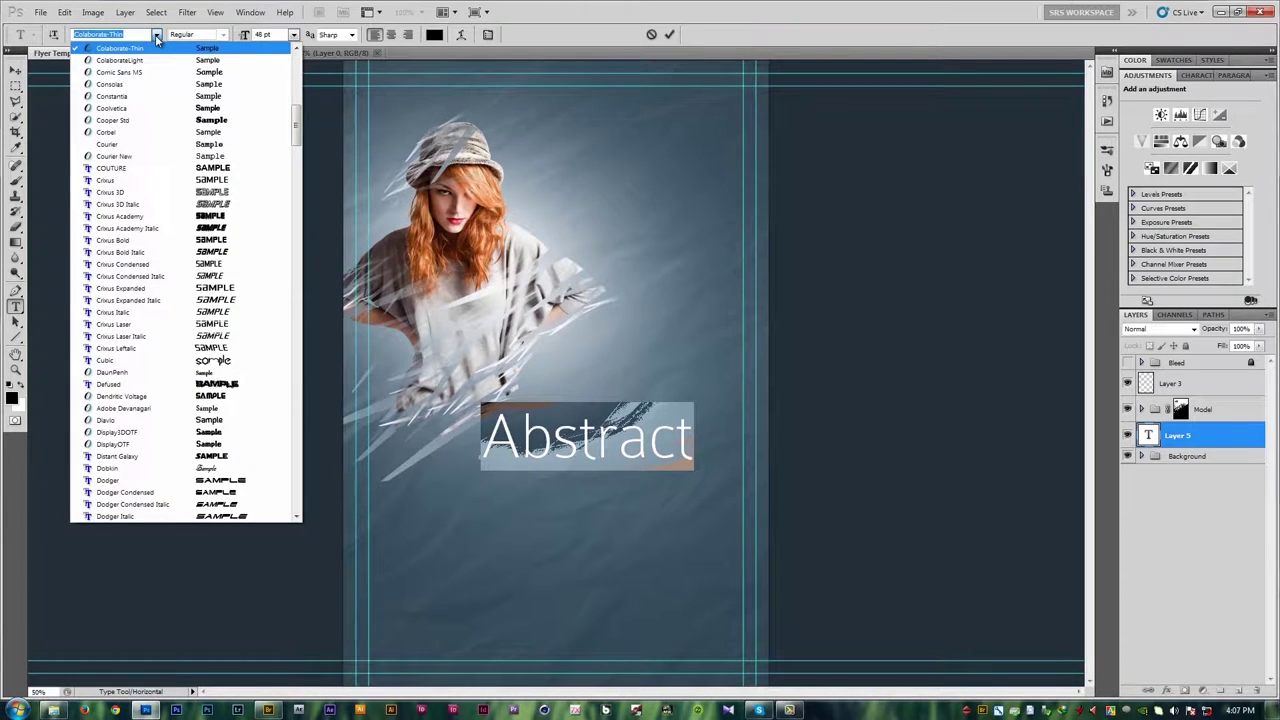
left_click(152, 60)
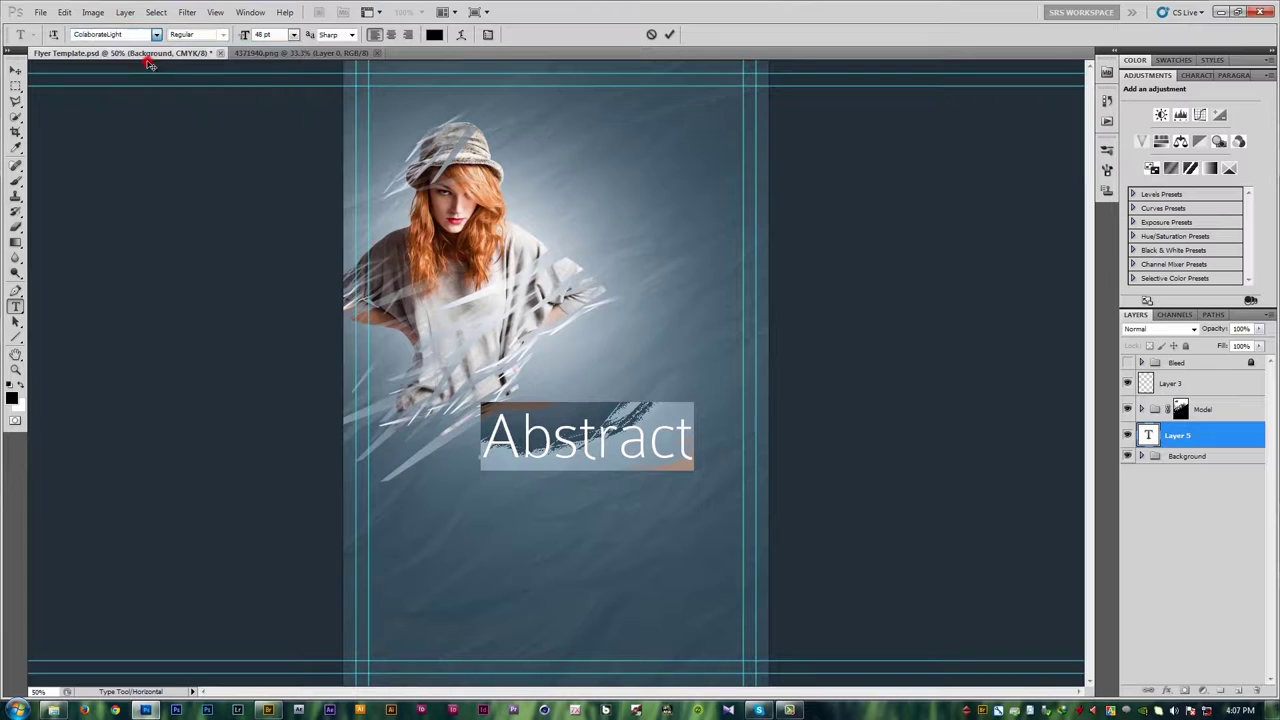
key("Down")
key("Up")
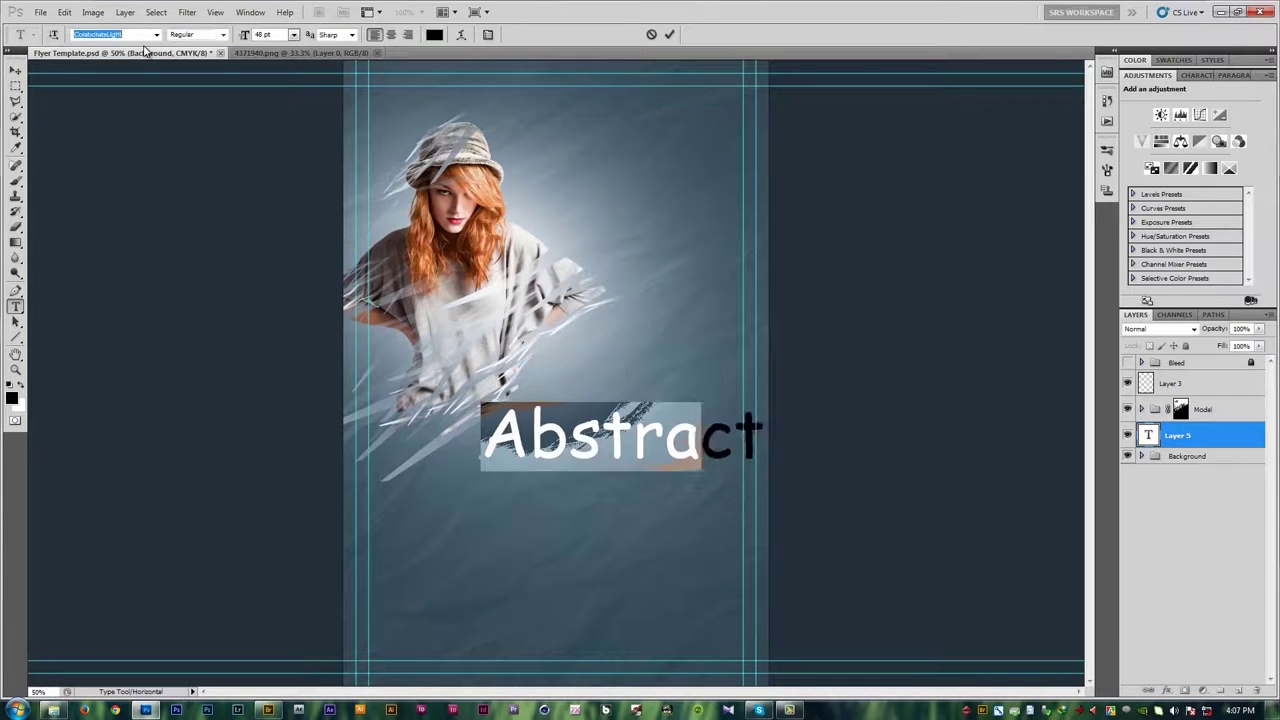
key("Up")
left_click(15, 68)
- Shift the Abstract title left and move its layer above the Model group
left_click_drag(710, 437, 608, 420)
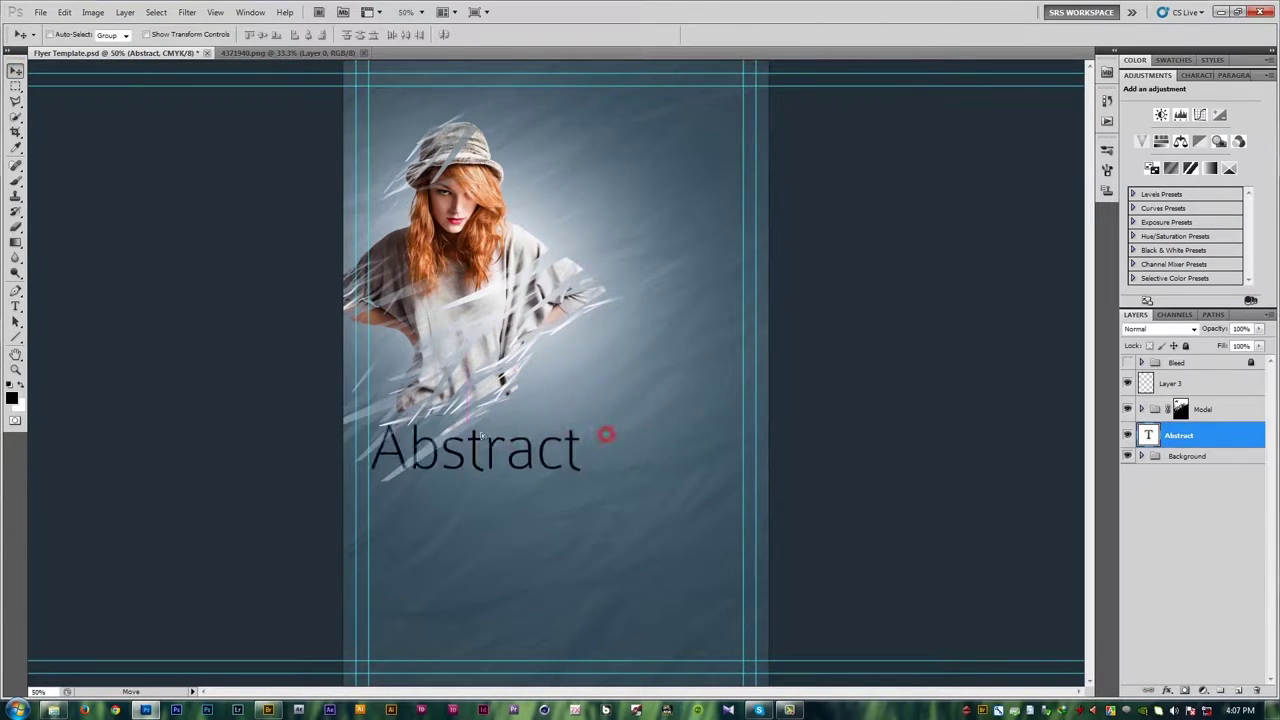
left_click_drag(1206, 436, 1206, 402)
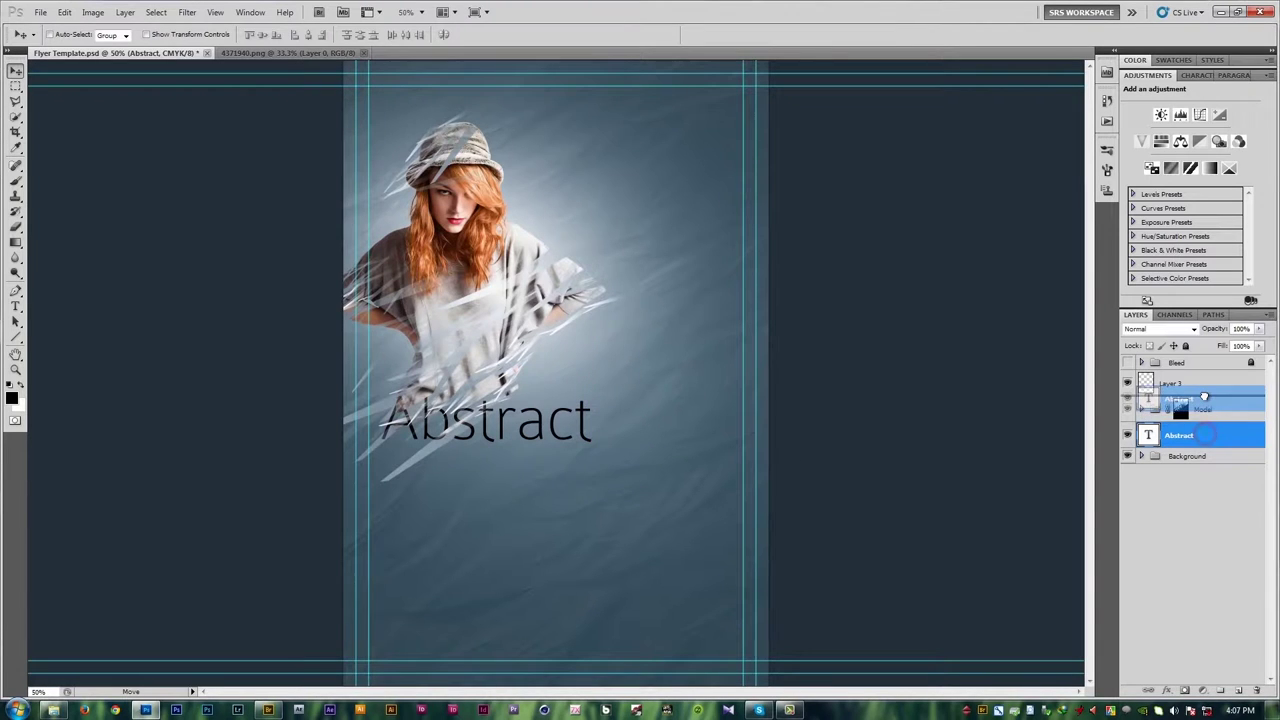
left_click(1127, 384)
left_click(1127, 384)
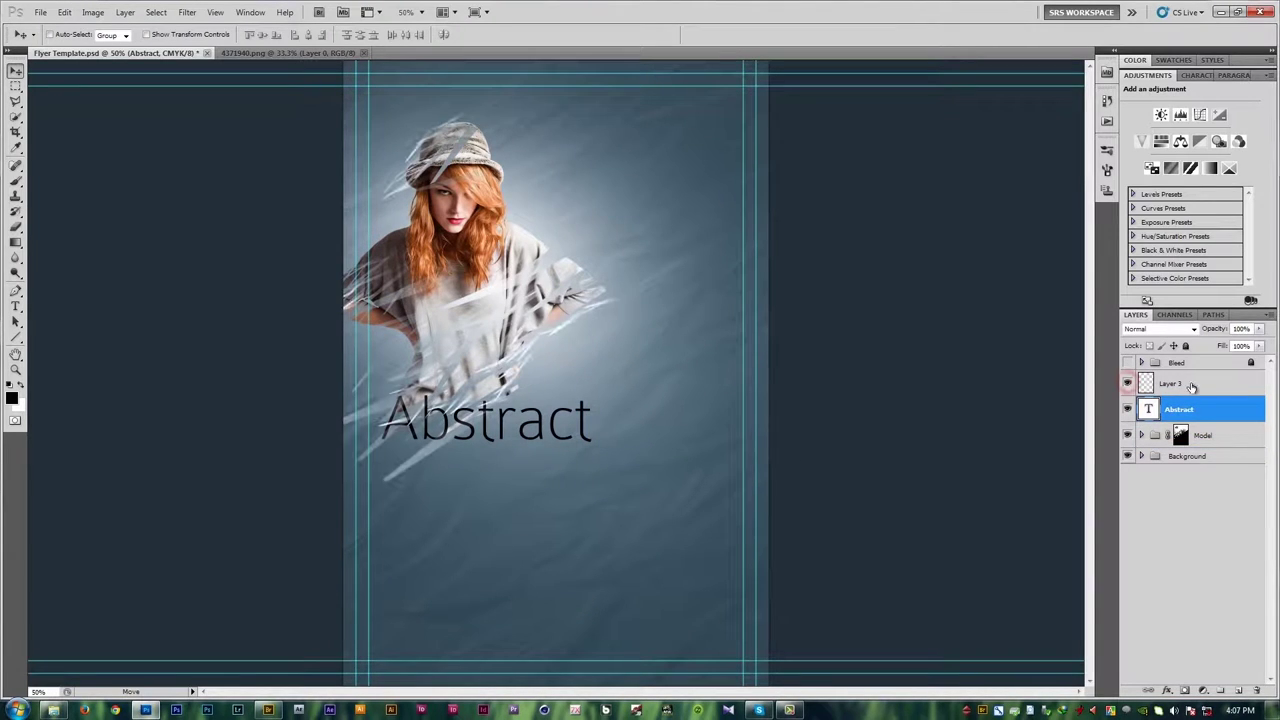
- Rename the streak layer to Brush and place the Abstract layer above it
left_click(1172, 383)
double_click(1172, 383)
type("Blur")
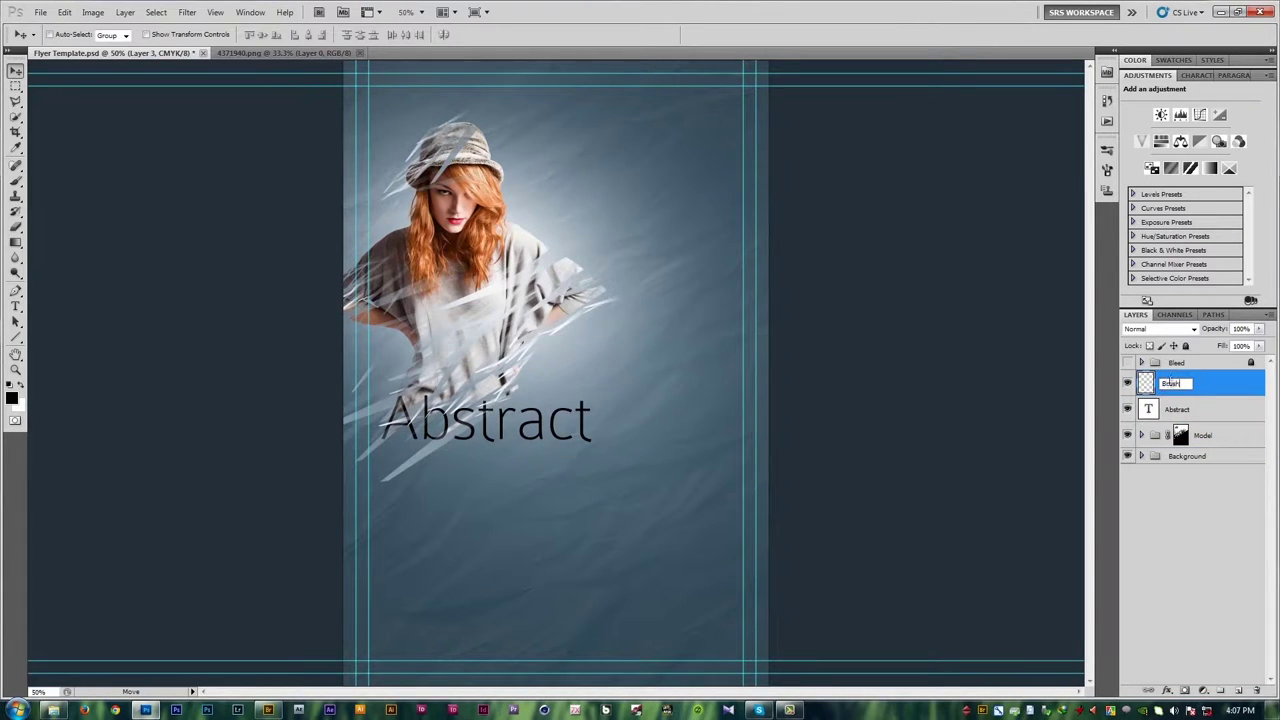
key("Return")
left_click_drag(1180, 409, 1226, 380)
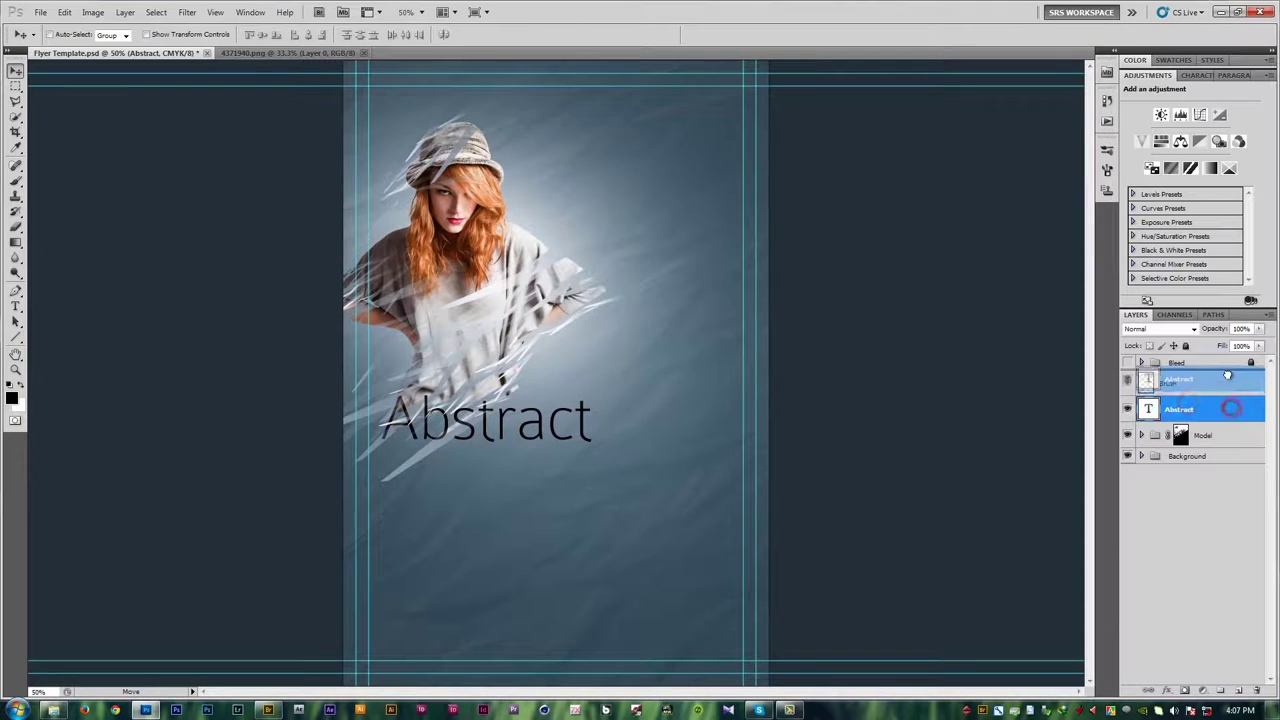
key("ctrl+z")
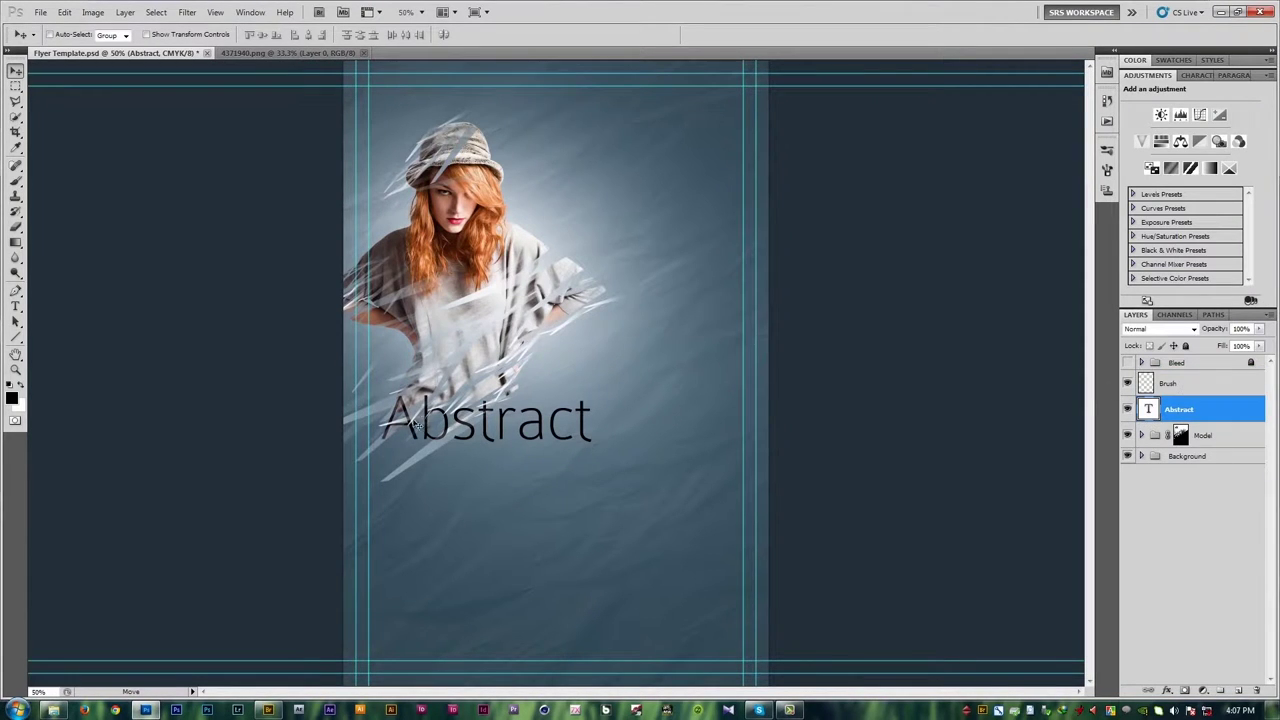
key("ctrl+z")
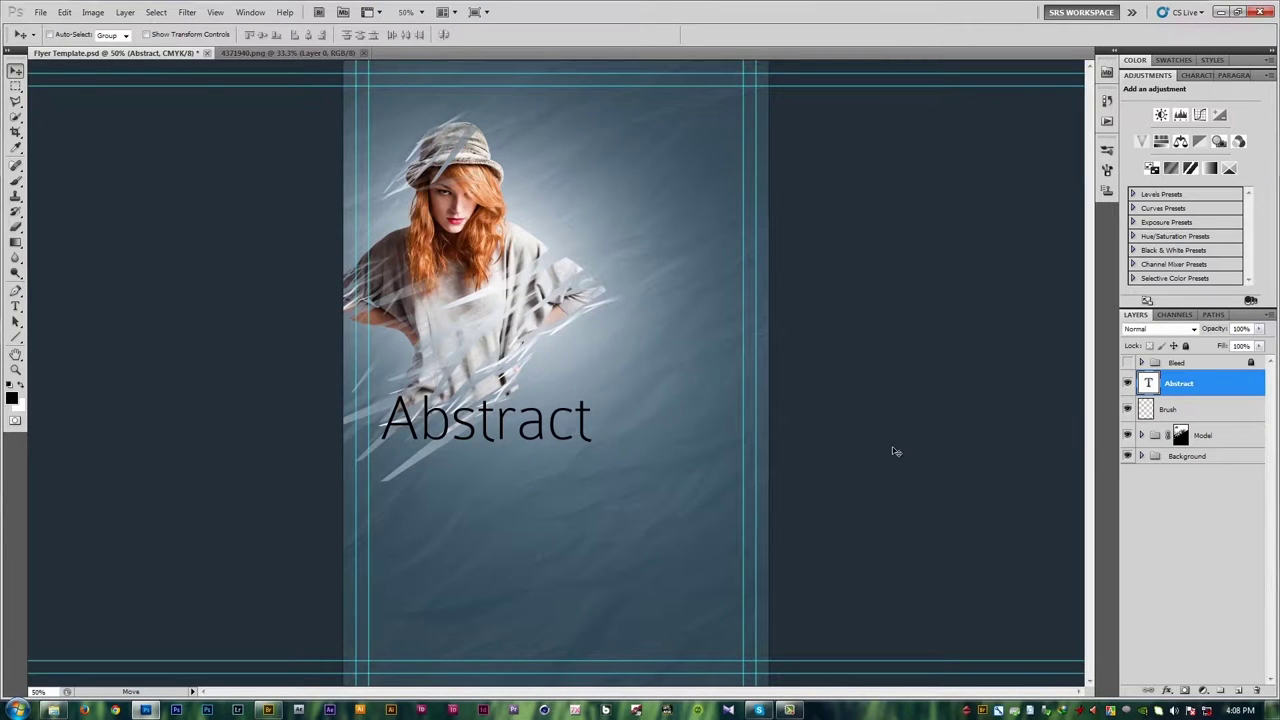
- Nudge the white Abstract title slightly left and adjust its paragraph settings
left_click_drag(539, 435, 527, 437)
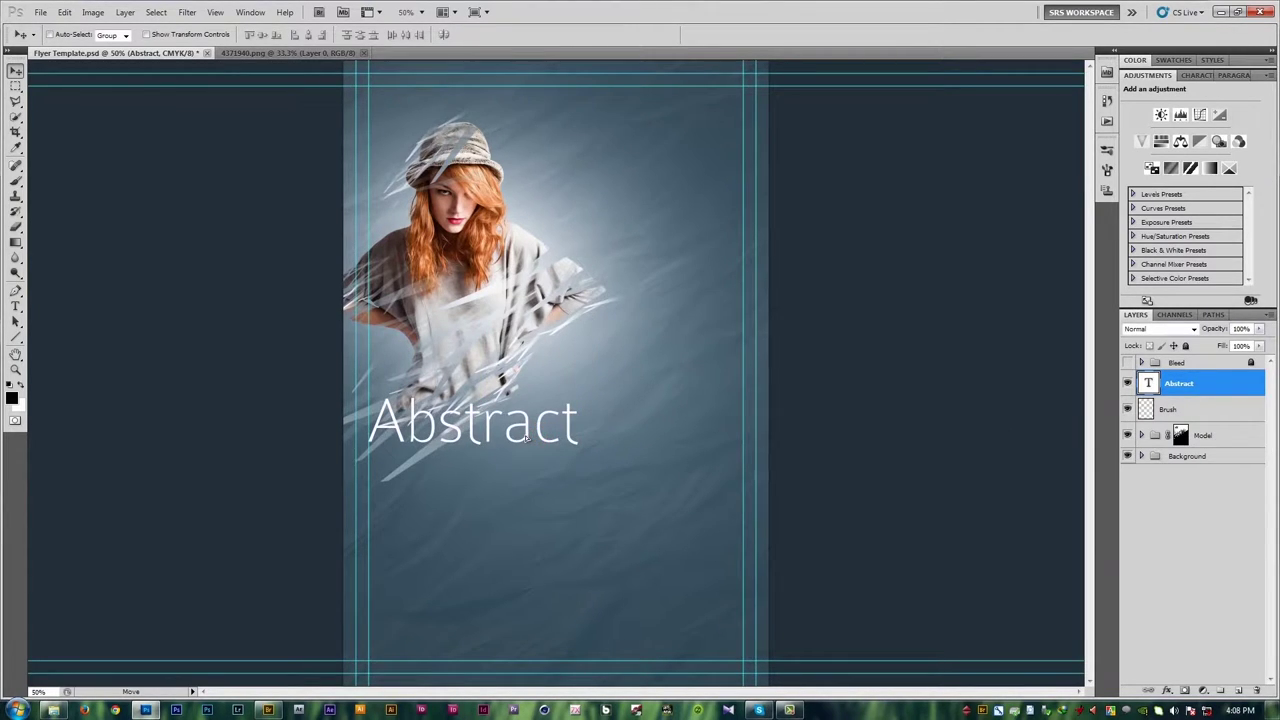
double_click(1148, 383)
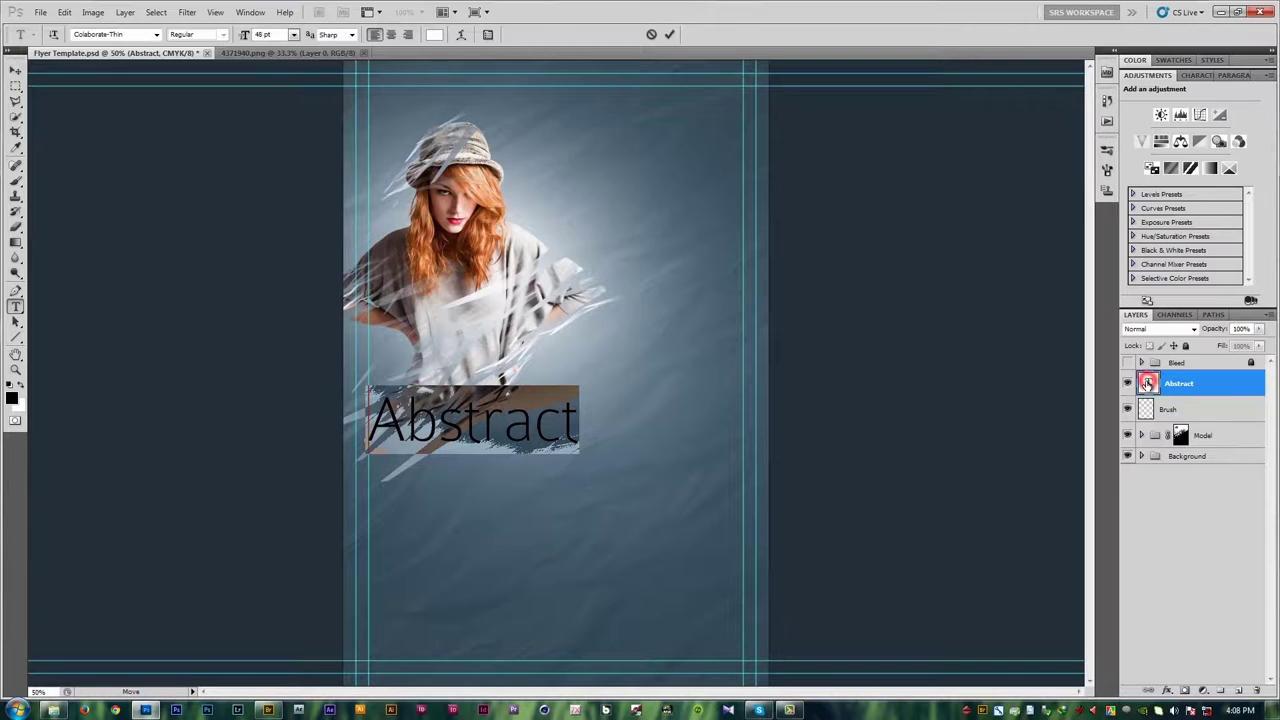
left_click(1233, 77)
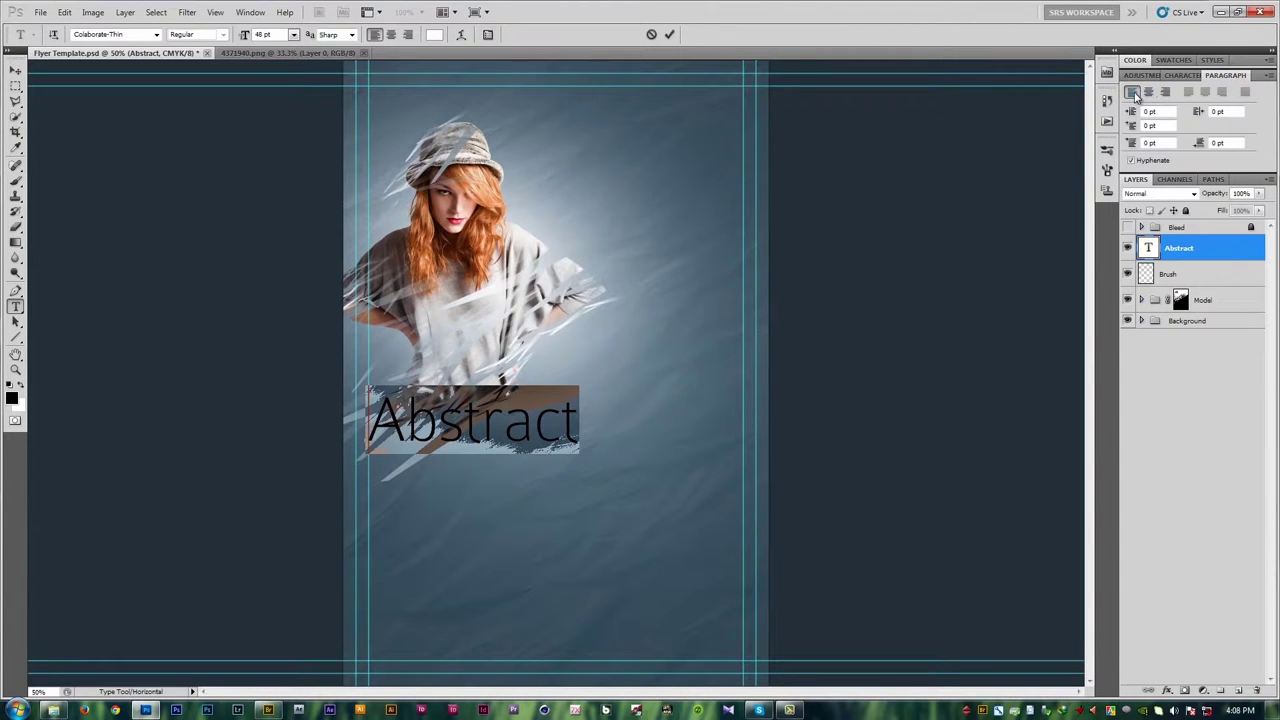
left_click(15, 70)
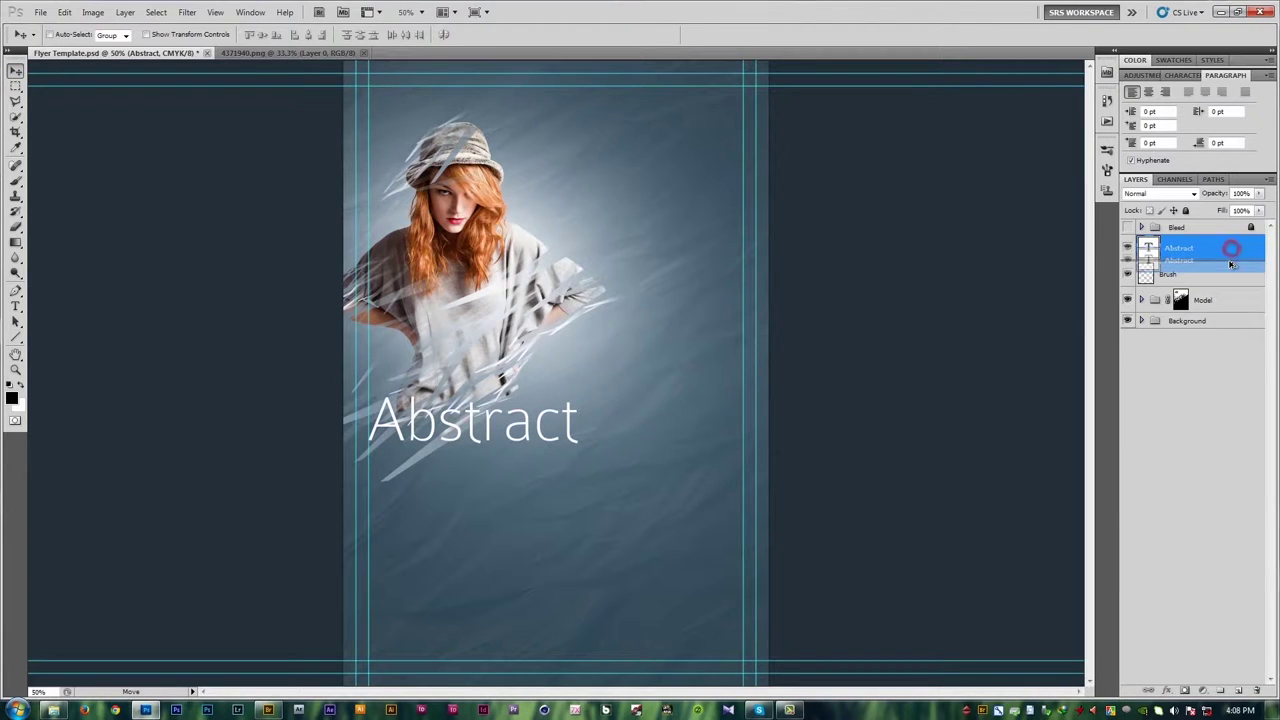
- Duplicate the Abstract title just below and retype the copy as 'Night'
left_click_drag(426, 457, 425, 498, "alt")
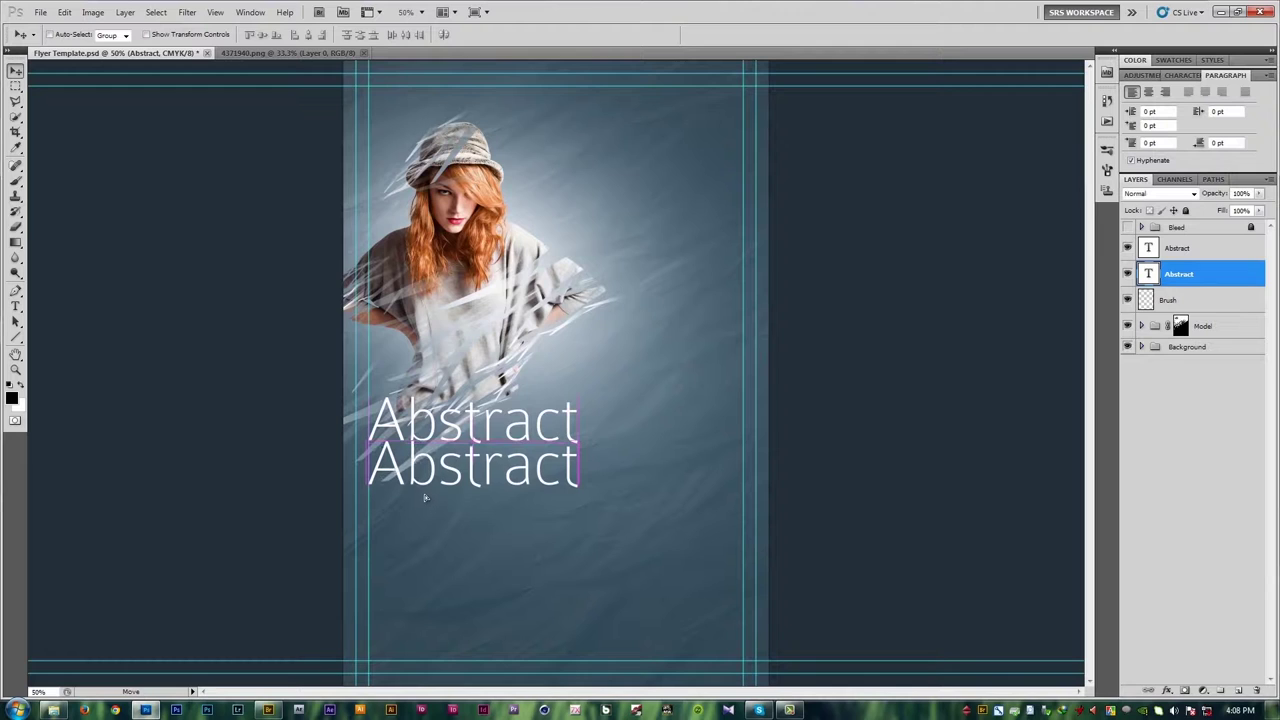
double_click(1148, 273)
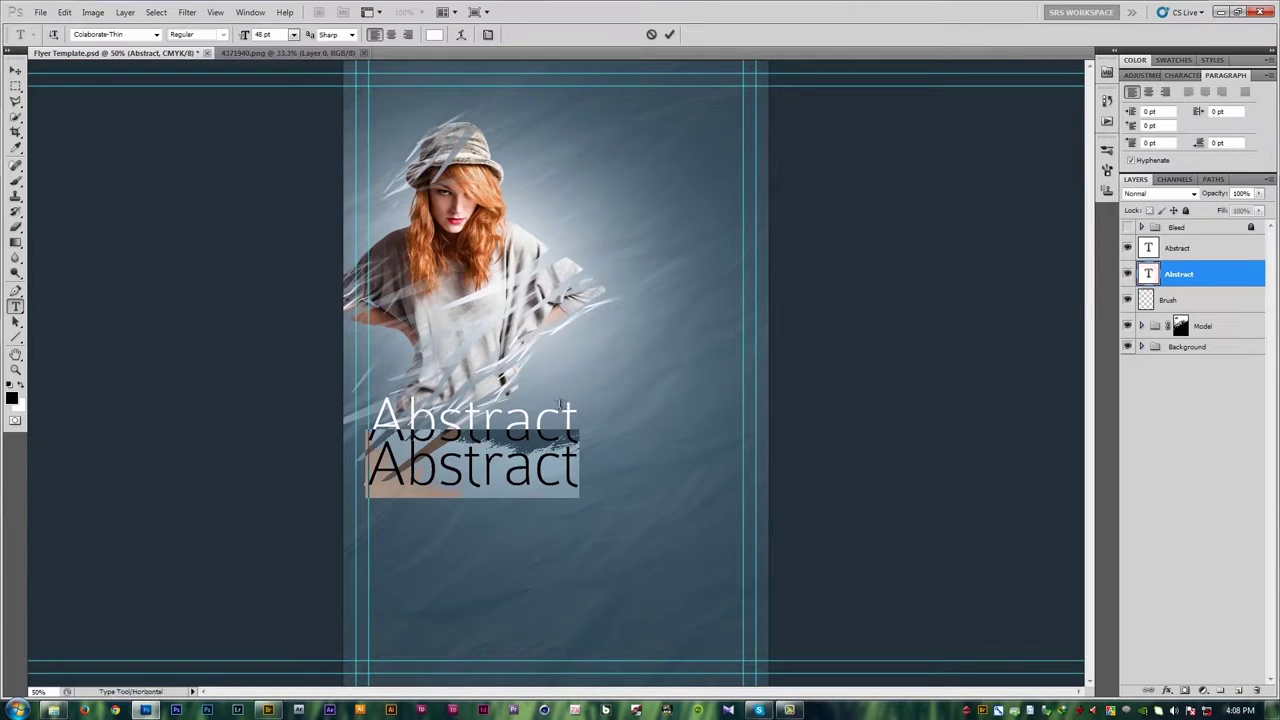
type("Flyer")
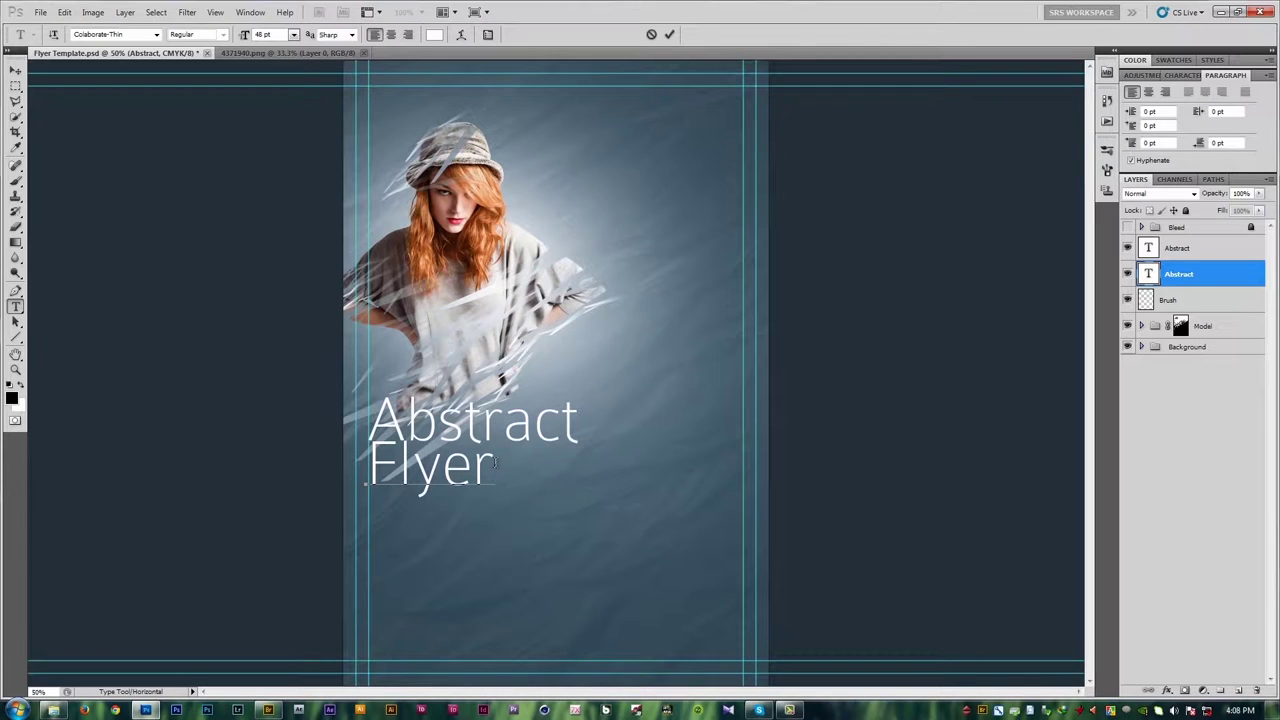
left_click_drag(495, 462, 367, 462)
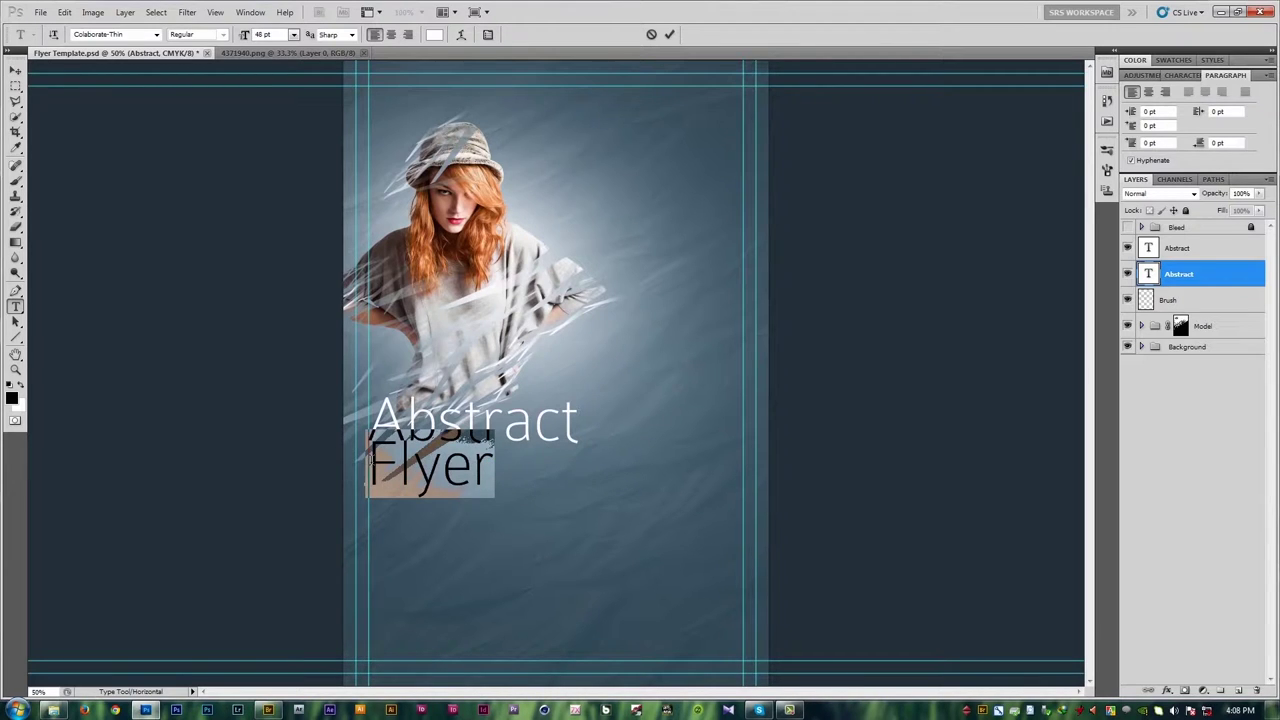
type("Night F")
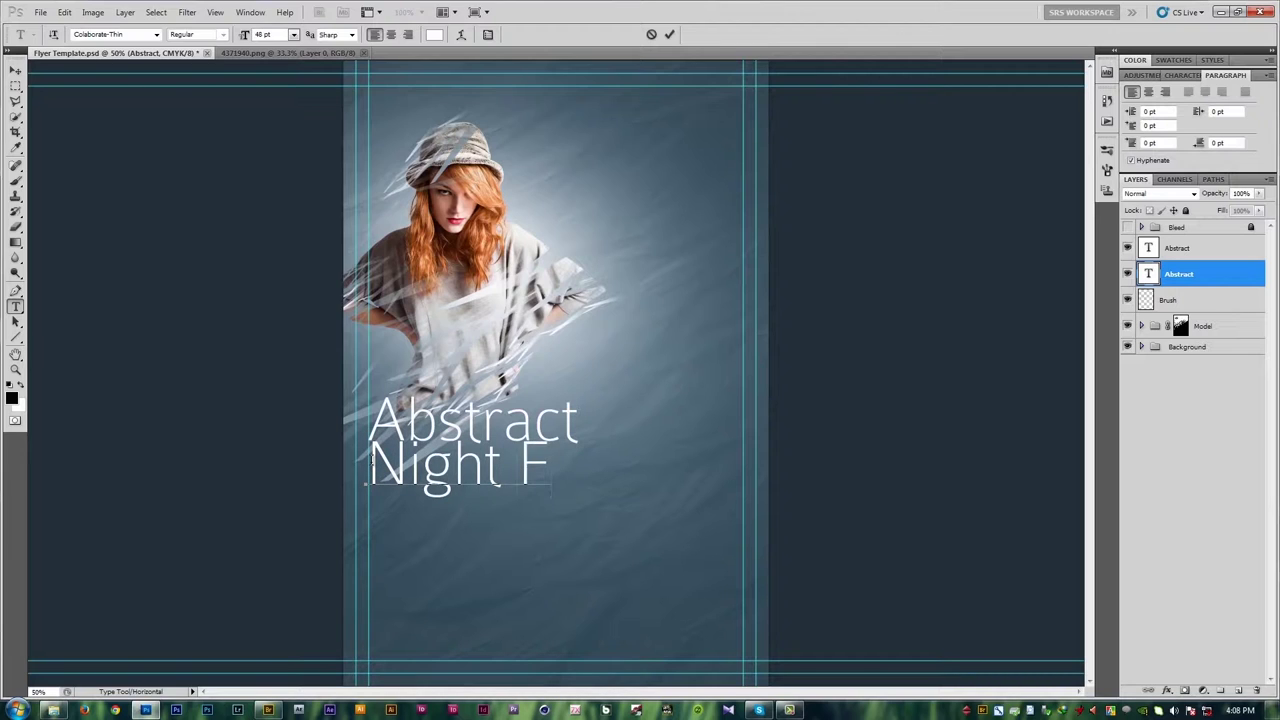
key("BackSpace")
key("BackSpace")
key("BackSpace")
key("BackSpace")
key("BackSpace")
key("BackSpace")
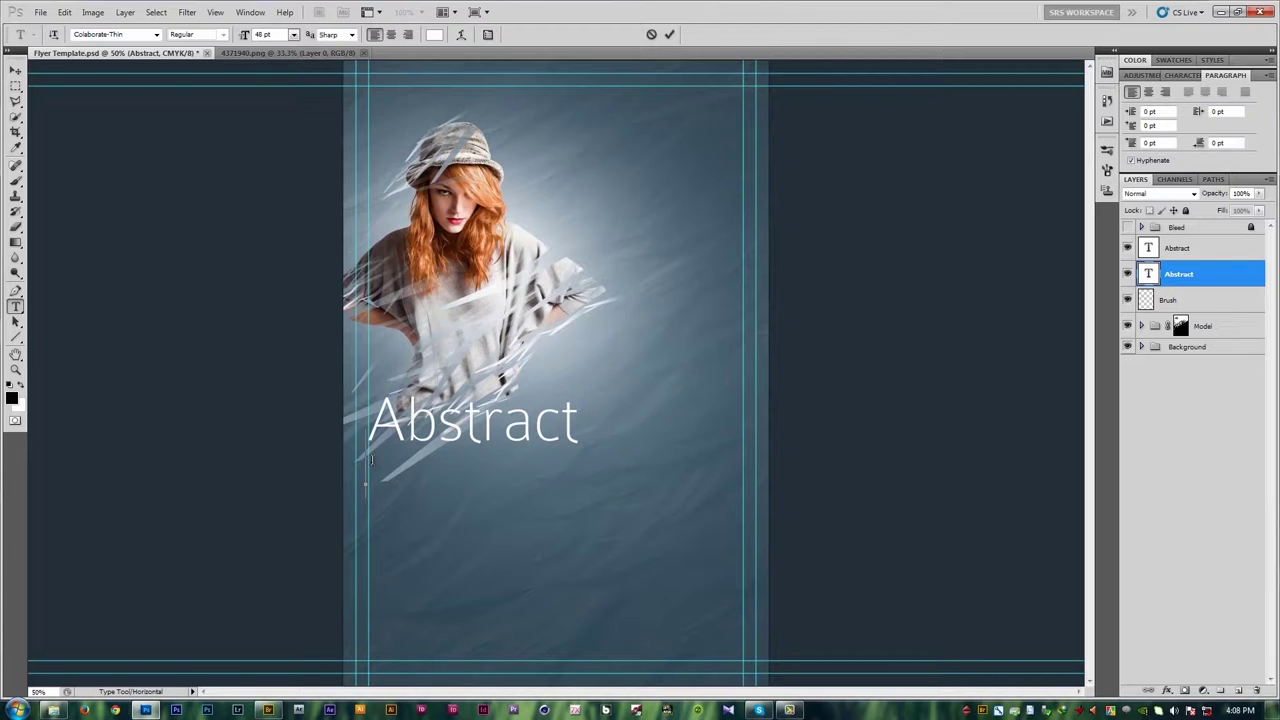
type("Night")
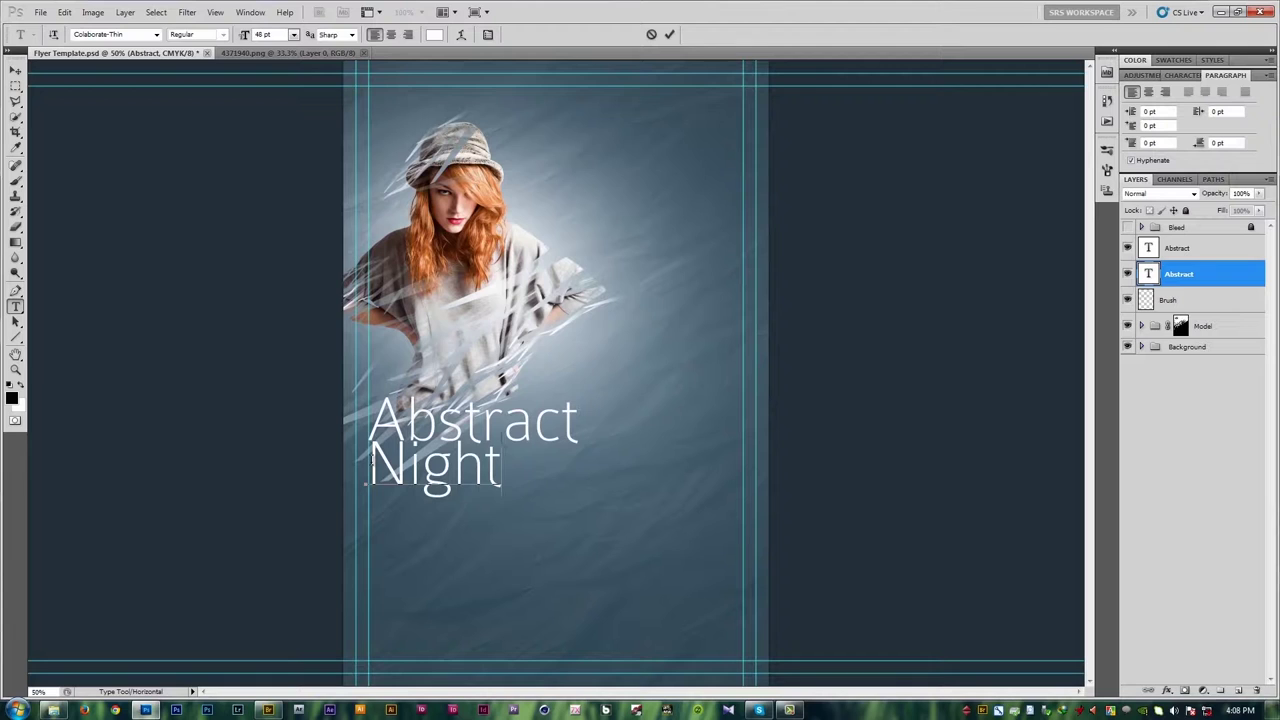
key("shift+Home")
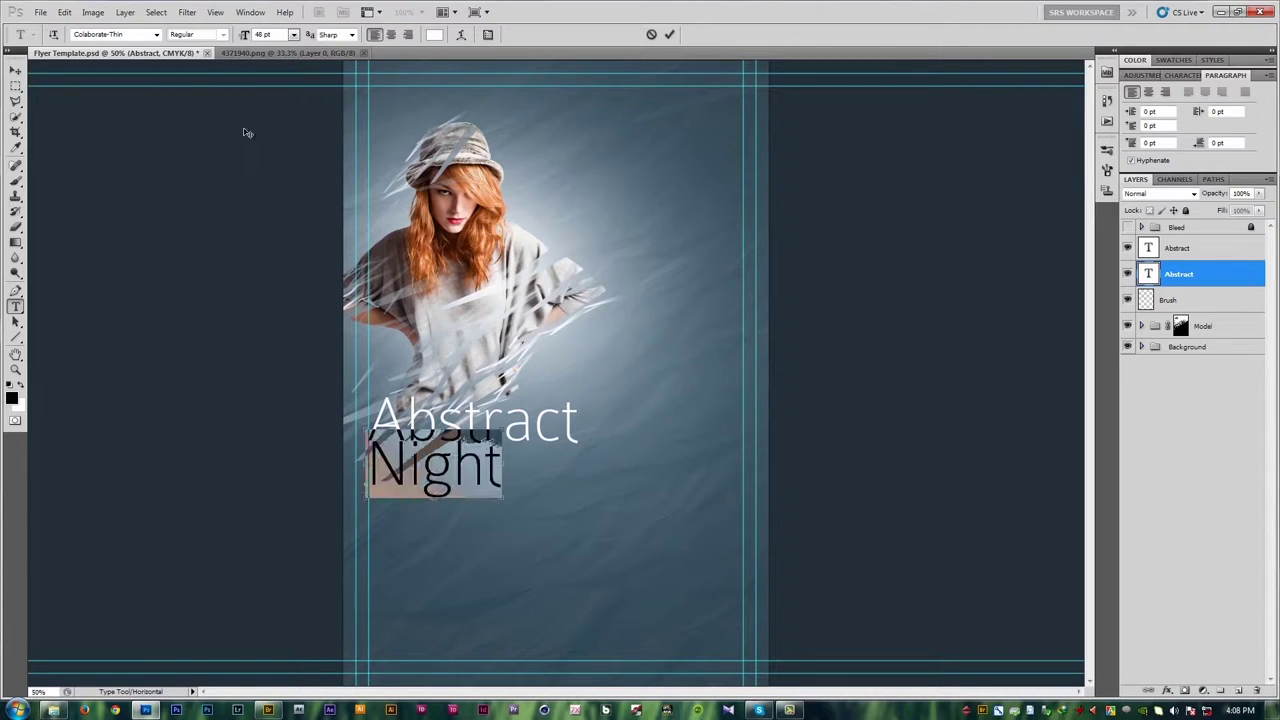
- Set the Night text in the NEW DROP ERA font
left_click(138, 34)
left_click(1183, 75)
left_click(1160, 91)
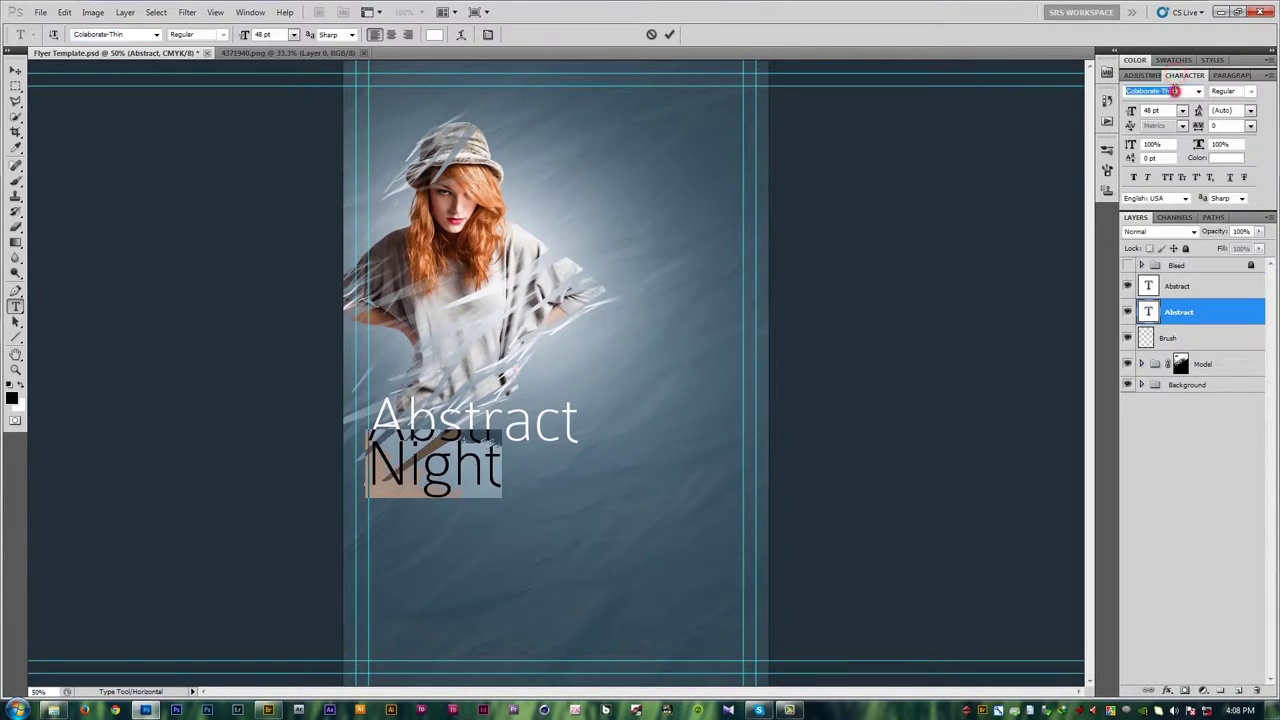
key("Up")
key("Up")
key("Up")
key("Up")
key("Up")
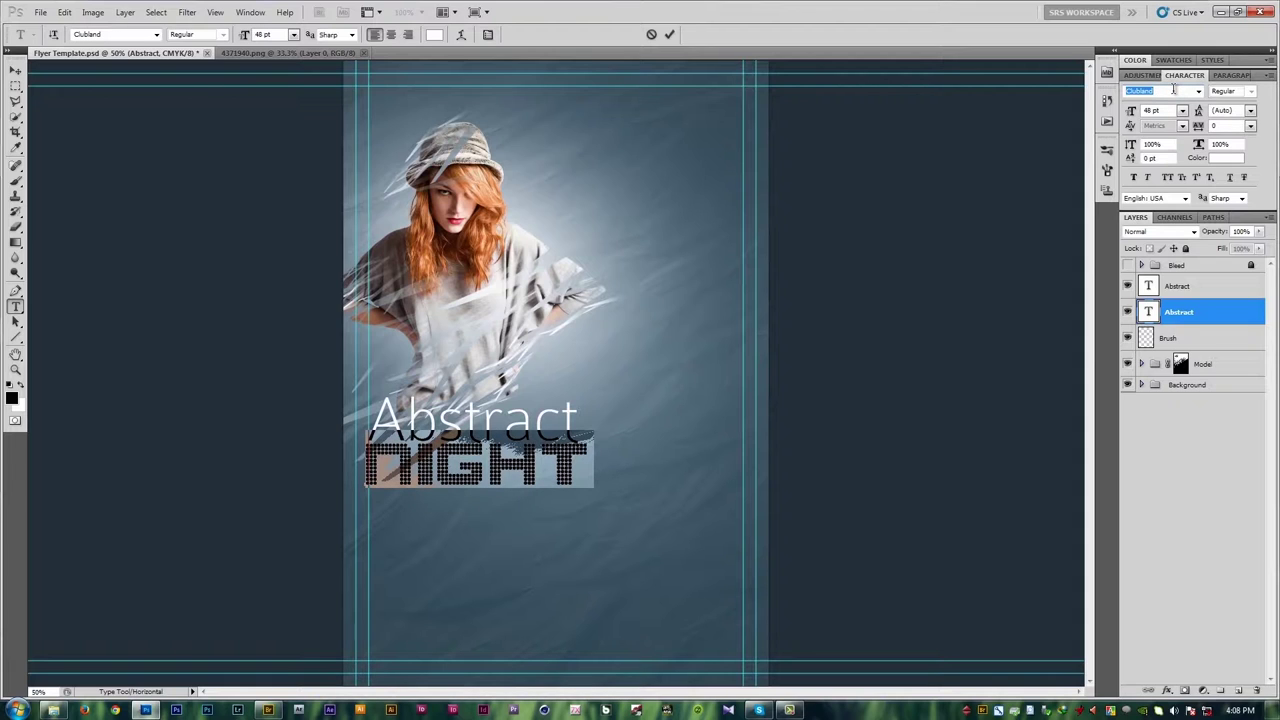
left_click(523, 476)
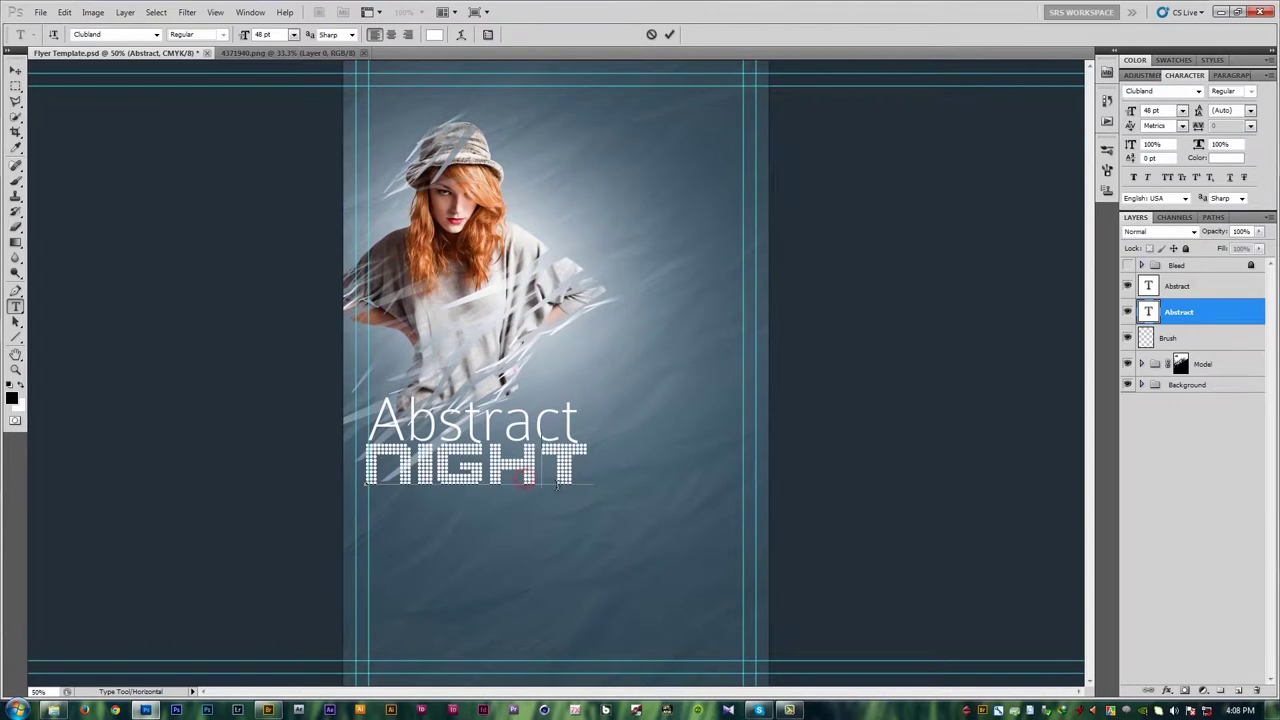
key("v")
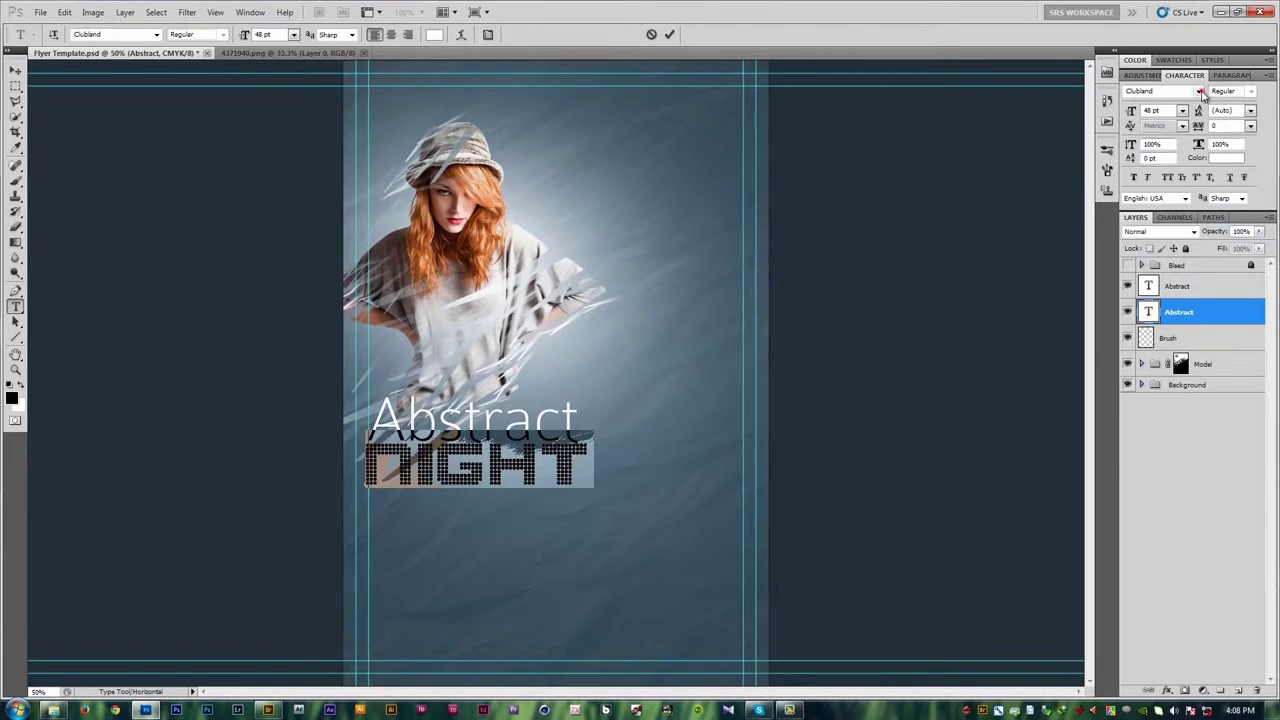
left_click(1198, 91)
left_click(1240, 321)
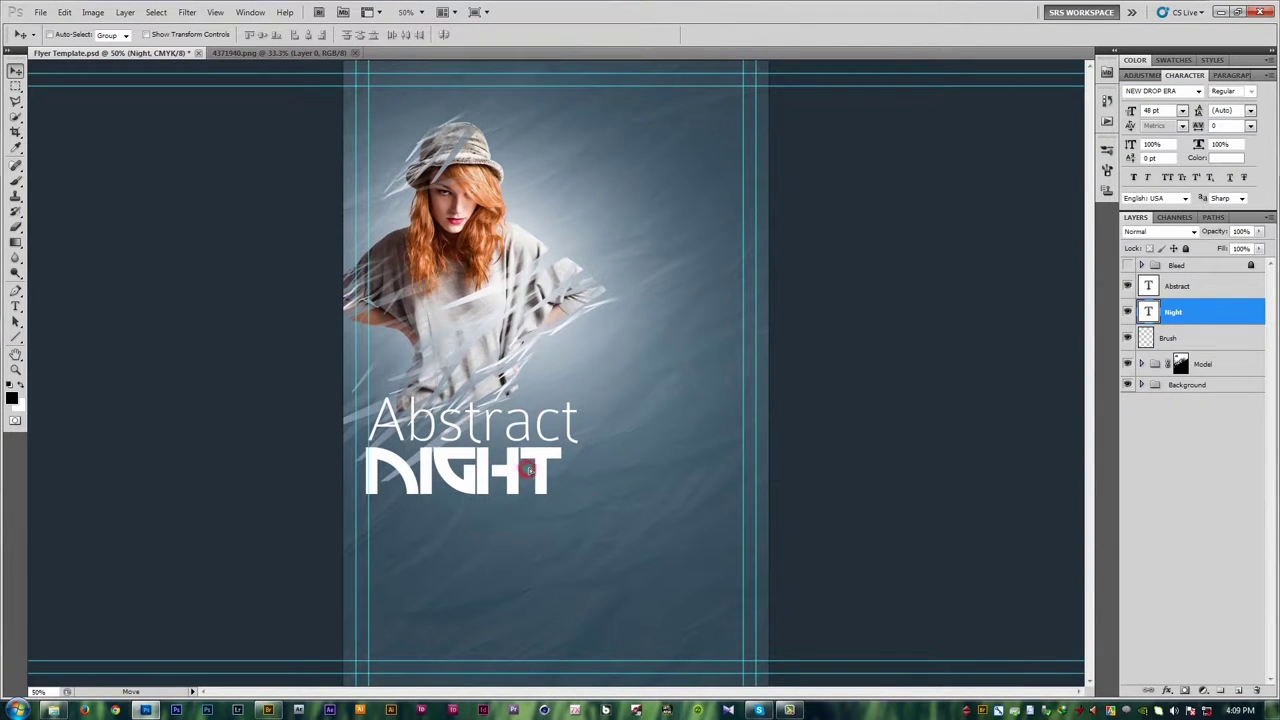
- Nudge NIGHT slightly right and try the Abstract title at 36 then 40 pt
left_click_drag(529, 472, 533, 472)
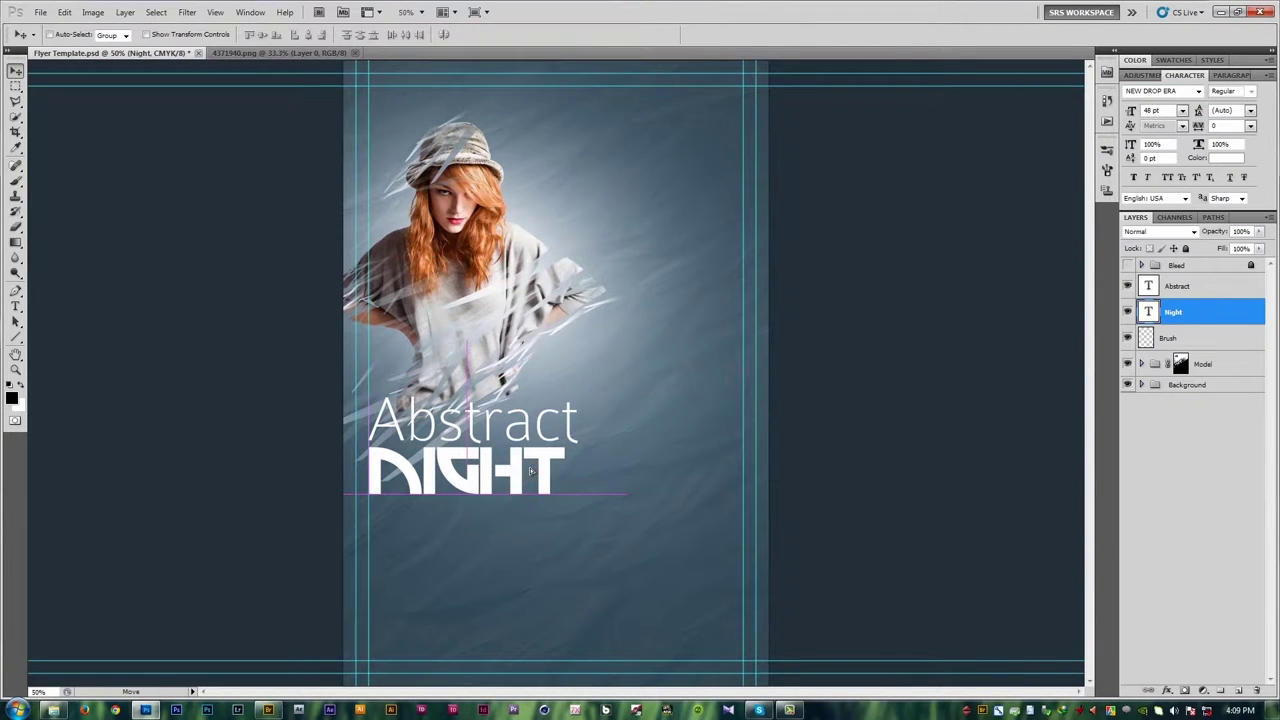
left_click(1207, 288)
left_click(1182, 110)
left_click(1172, 292)
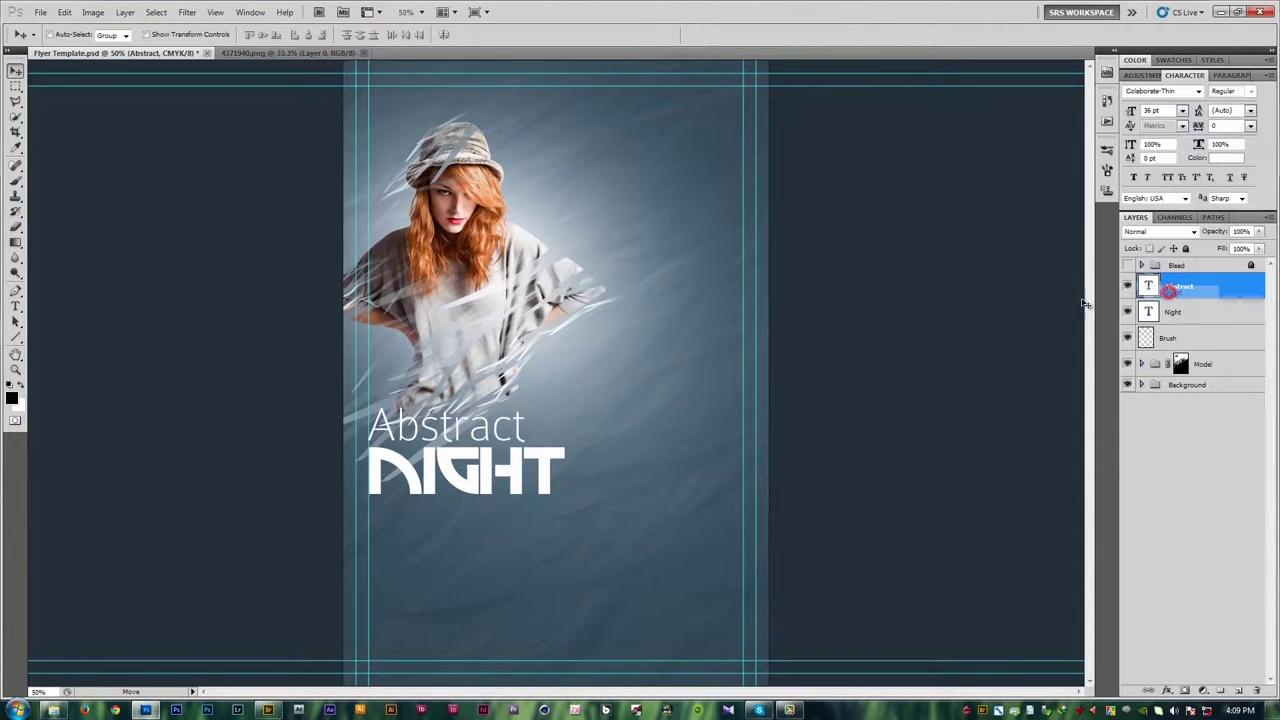
left_click(1185, 312)
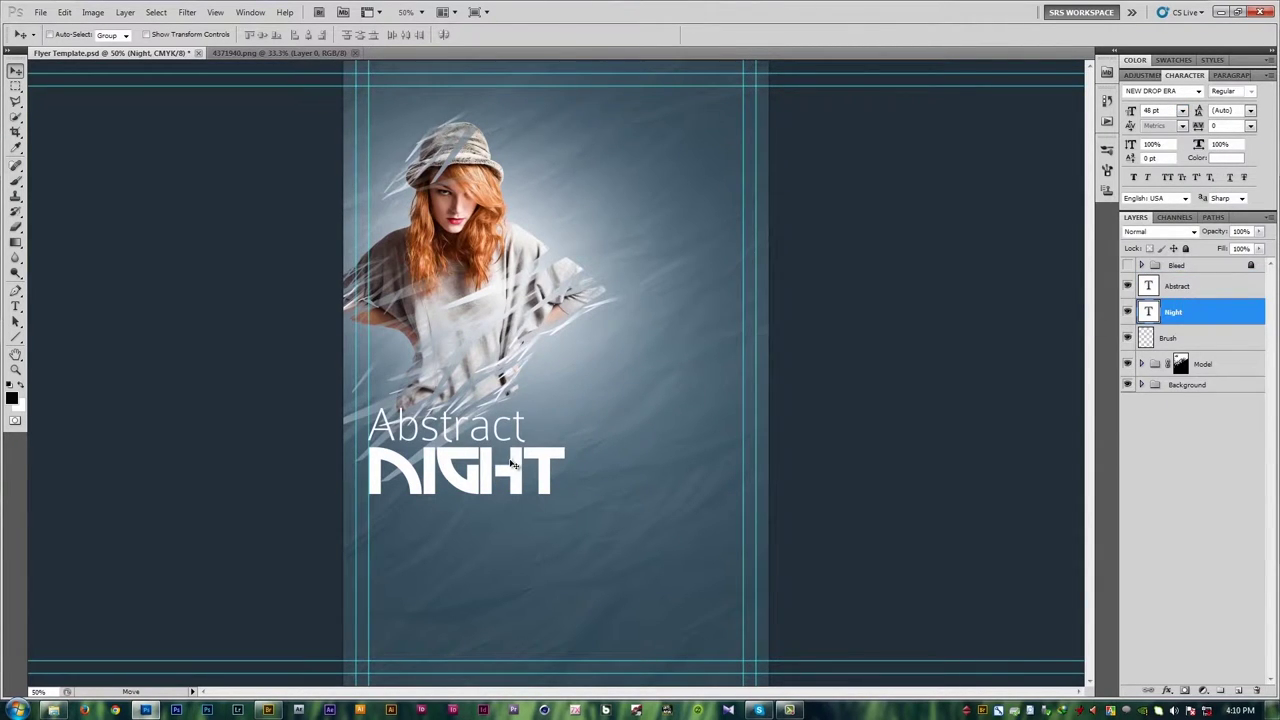
left_click(1185, 288)
left_click(1160, 111)
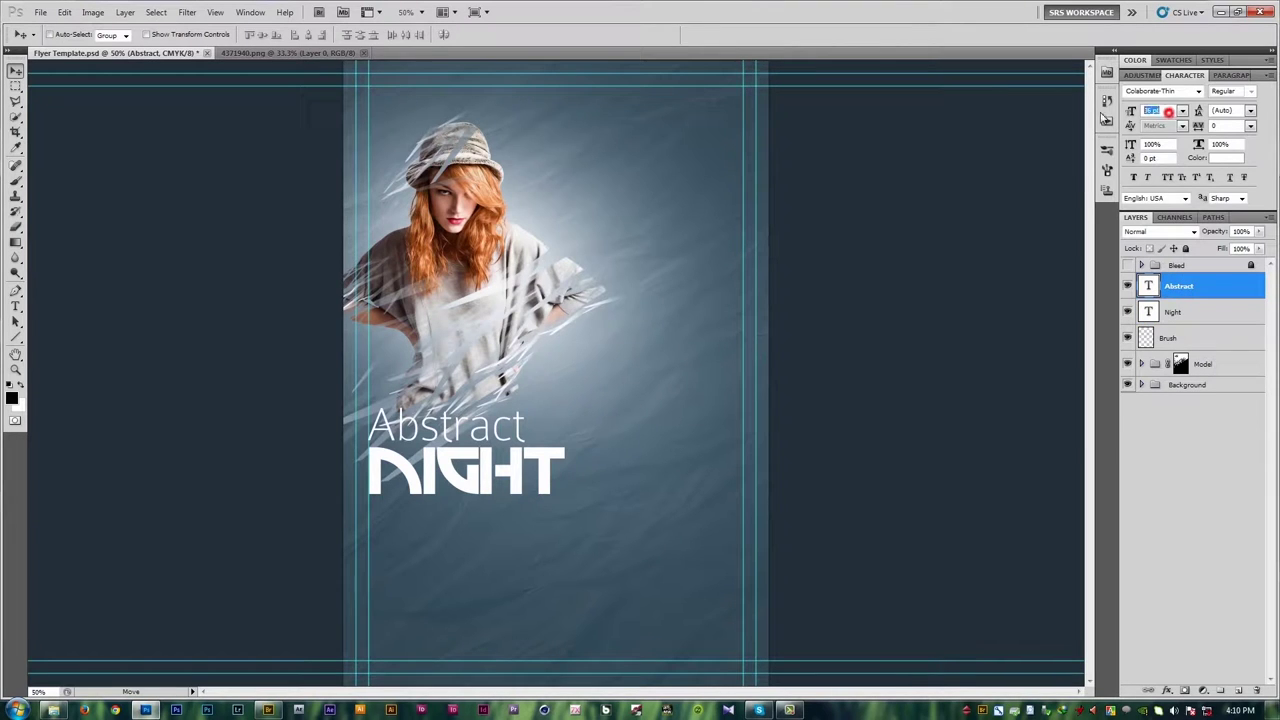
type("40")
key("Return")
- Settle the Abstract title at 44 pt after trying 42 pt
left_click(1200, 319)
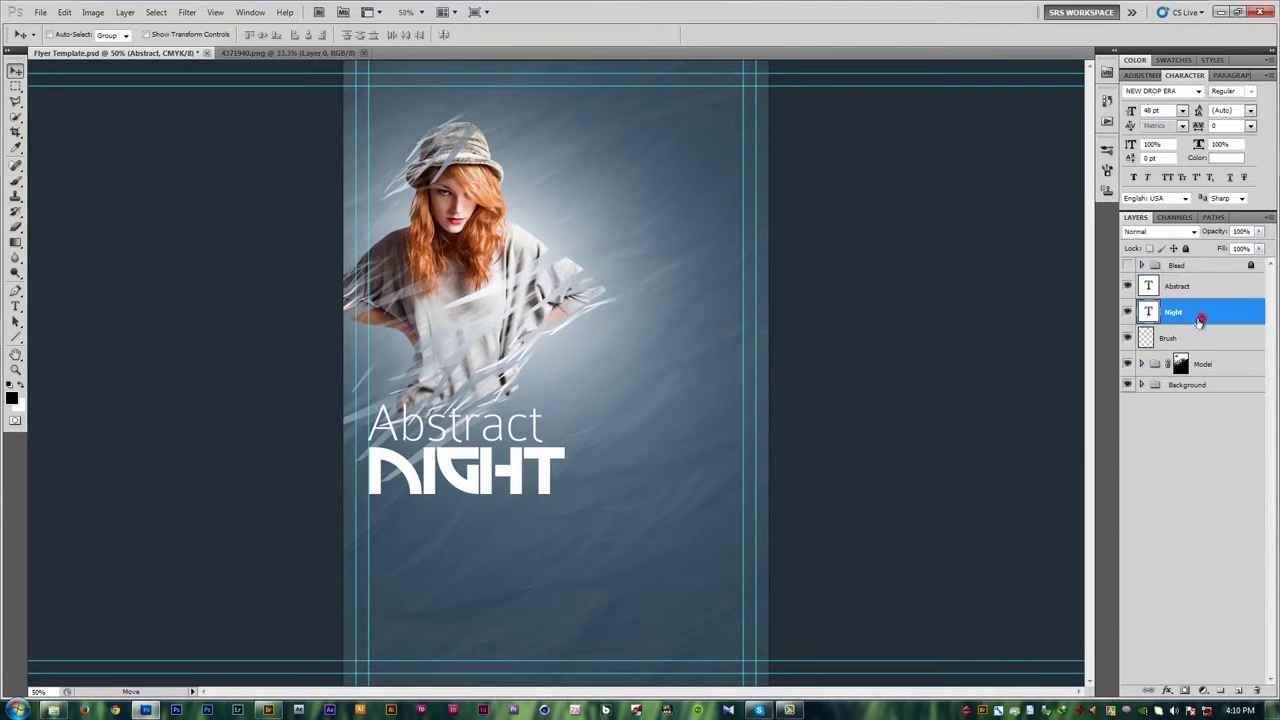
left_click(1190, 288)
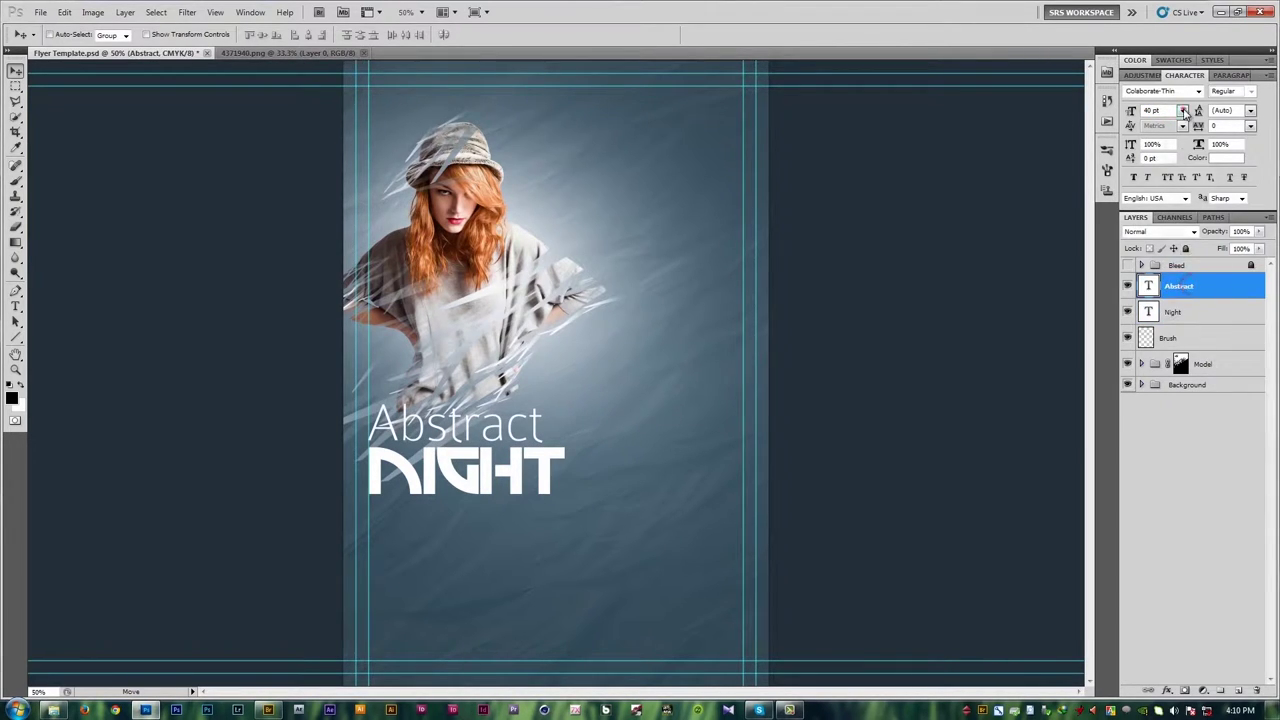
left_click(1182, 111)
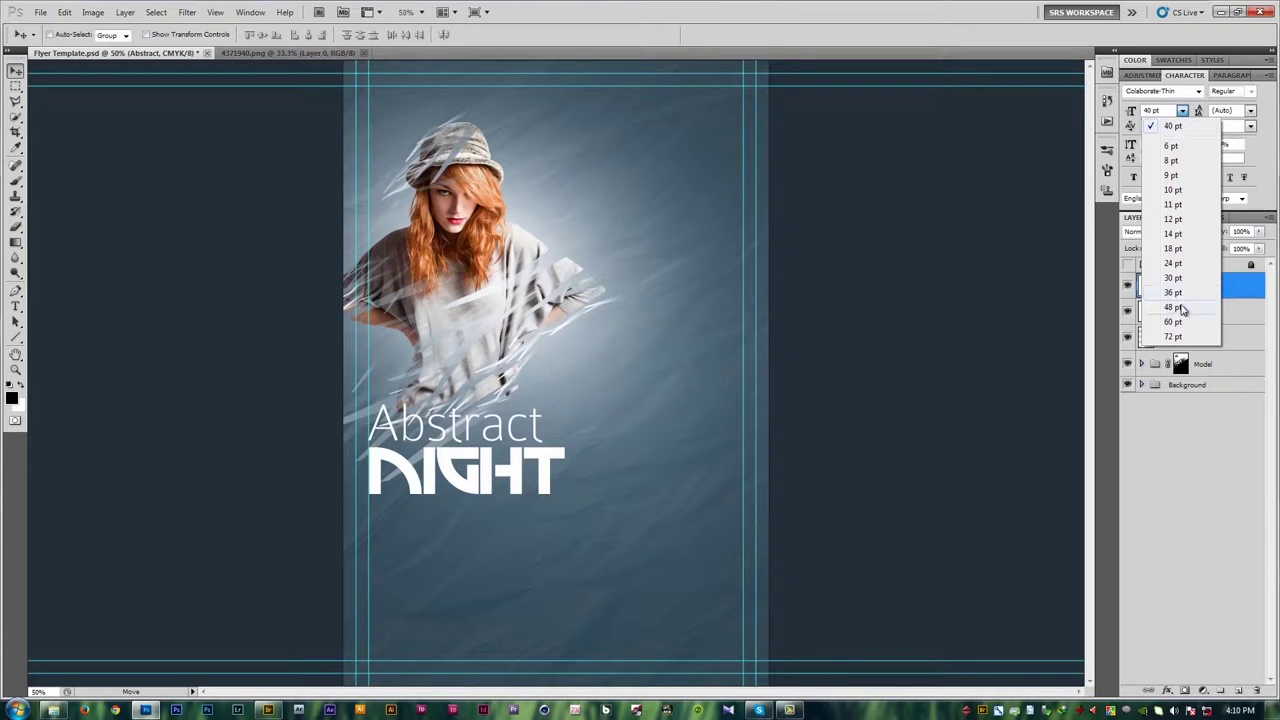
left_click(1163, 109)
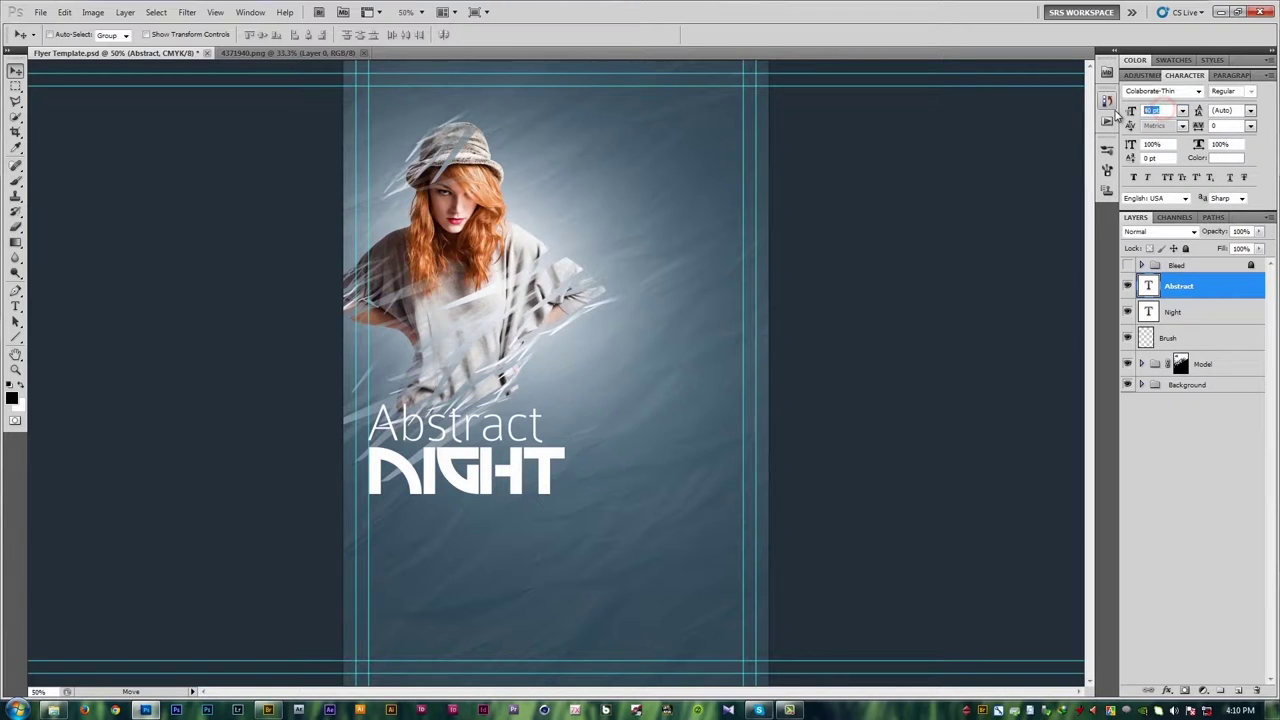
type("42")
key("Return")
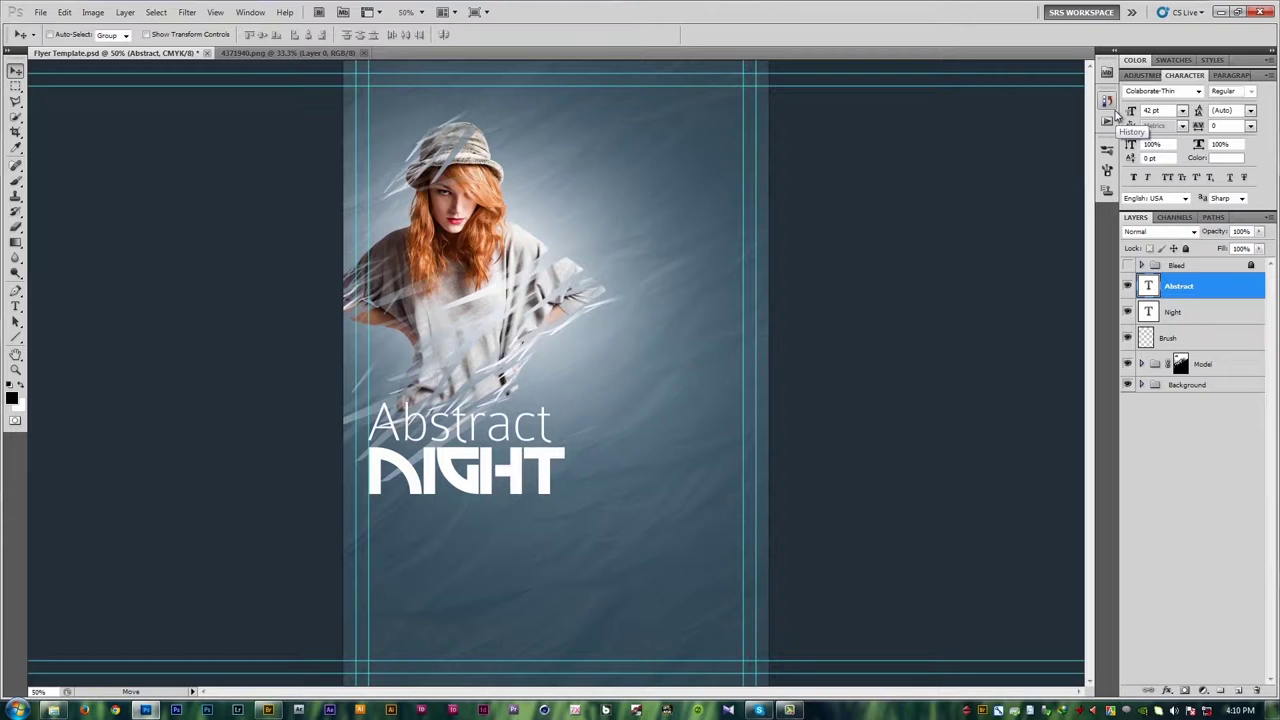
type("44")
key("Return")
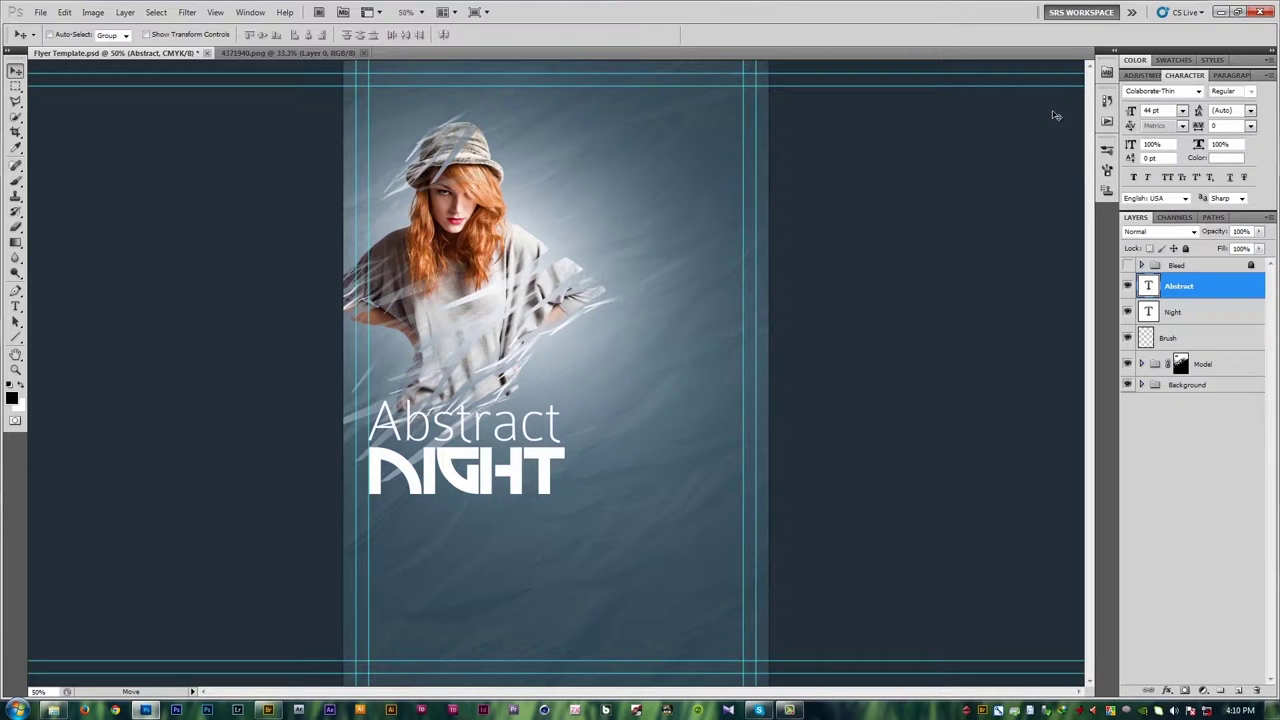
- Nudge Abstract upward and bring NIGHT closer beneath it
left_click(1184, 315)
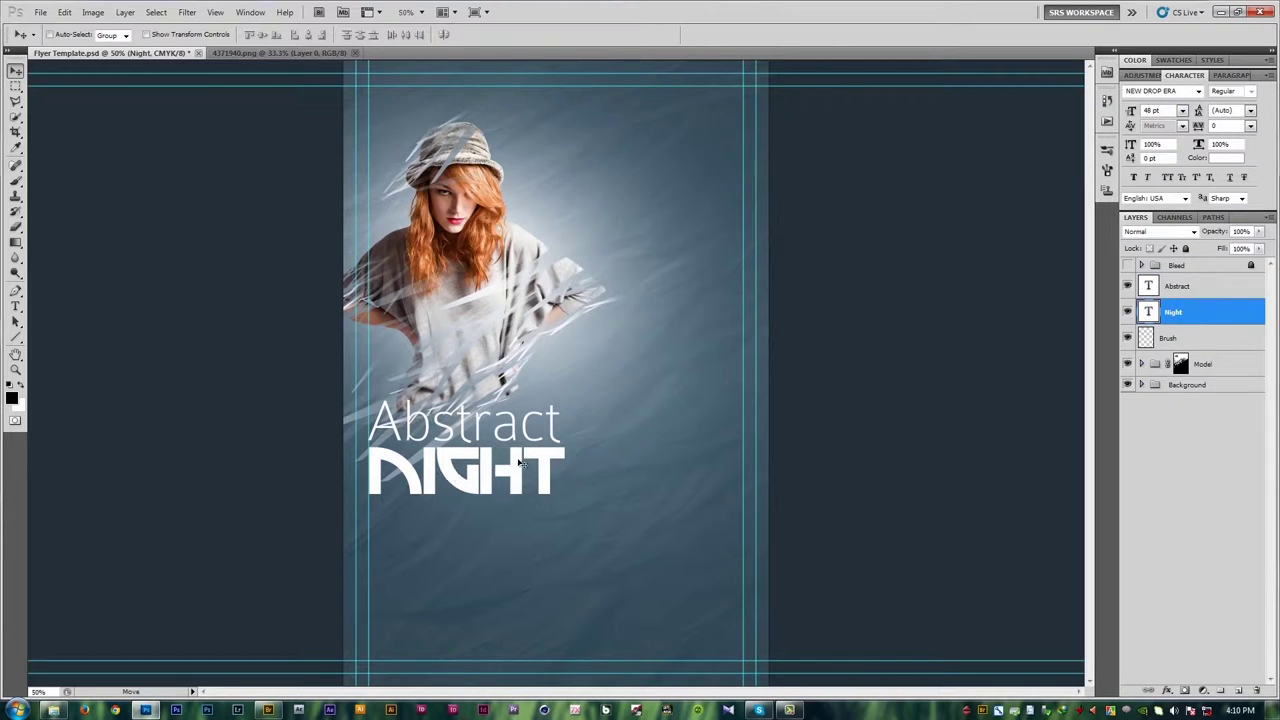
left_click(1176, 288, "ctrl")
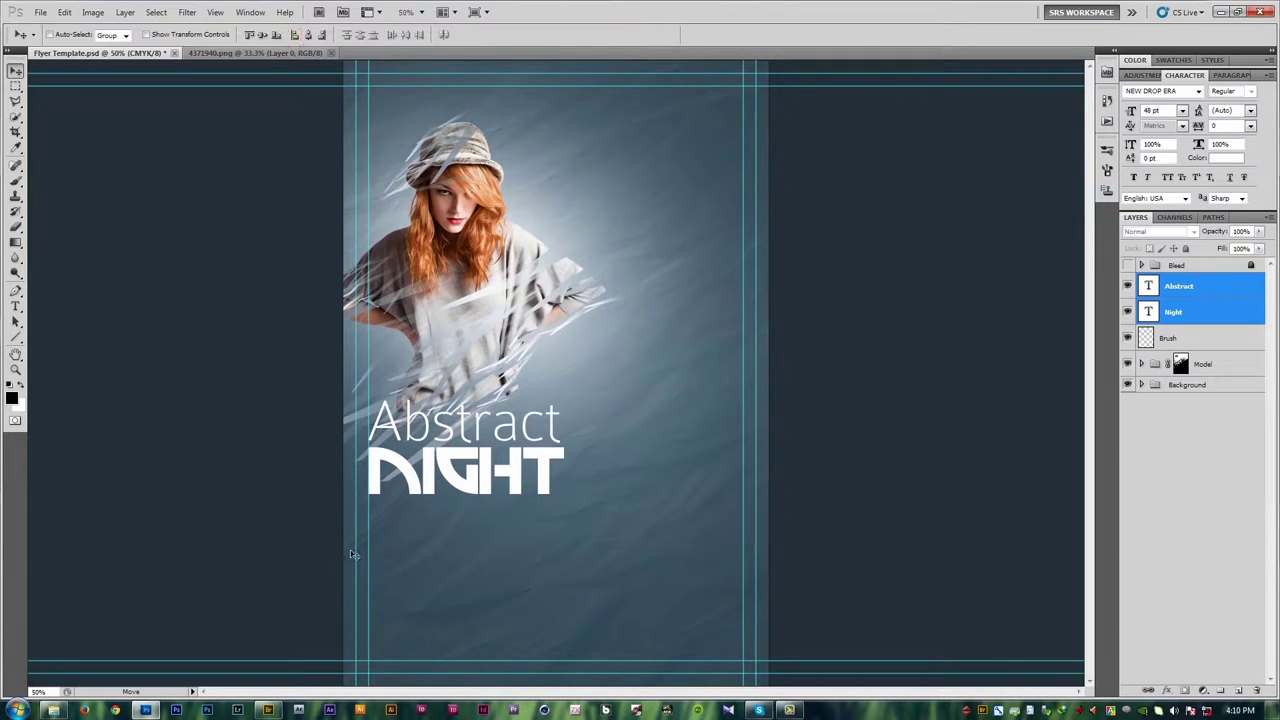
left_click(1213, 311)
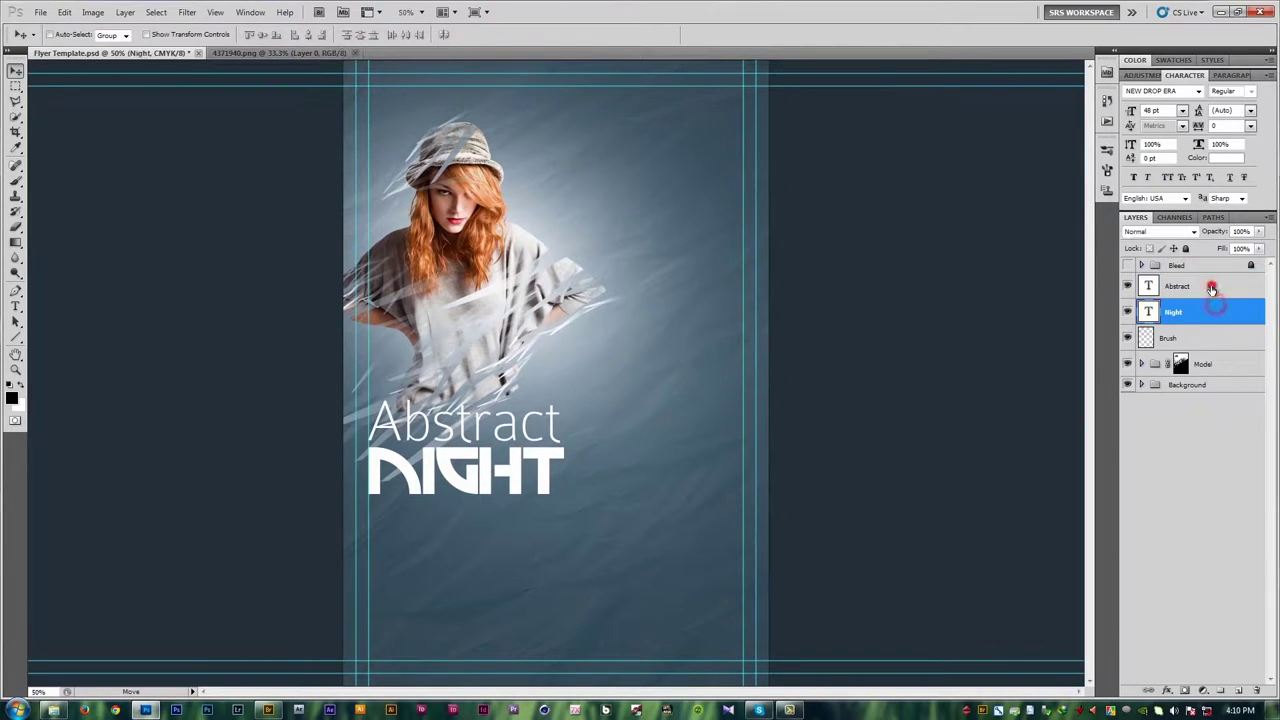
left_click(1207, 289)
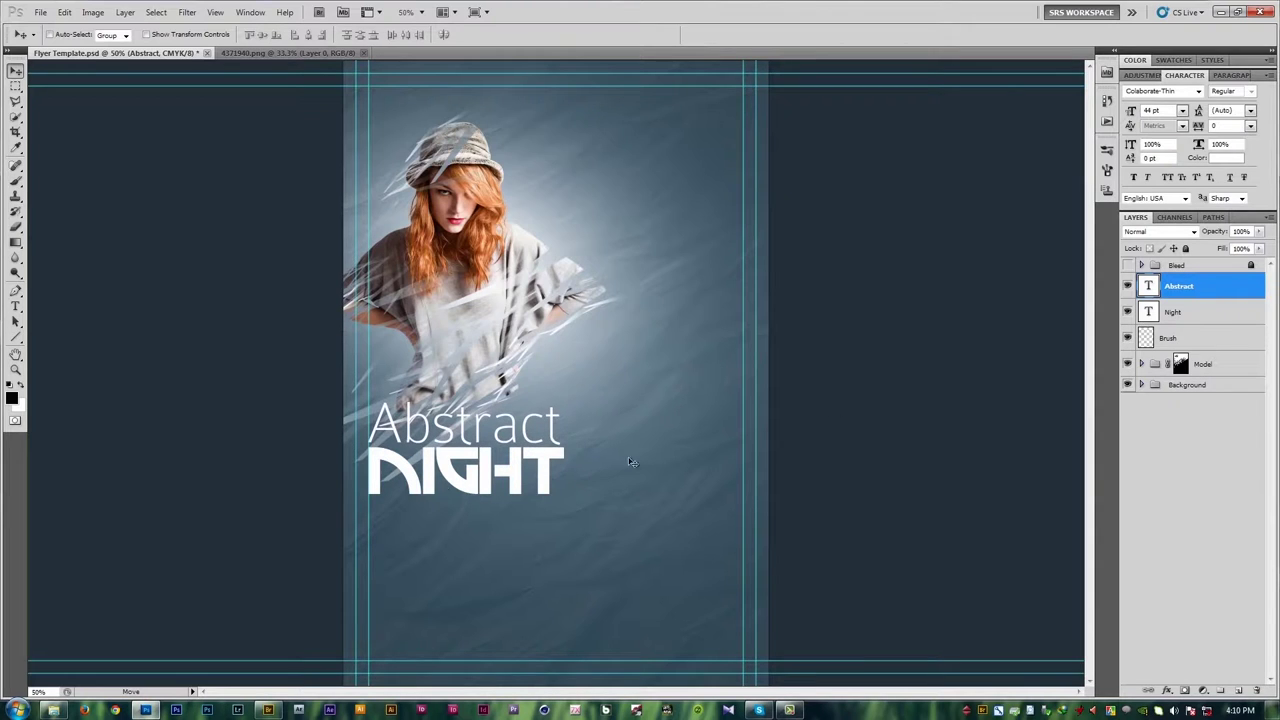
key("Up")
key("Up")
key("Up")
key("Up")
key("Up")
key("Up")
key("Up")
key("Up")
key("Up")
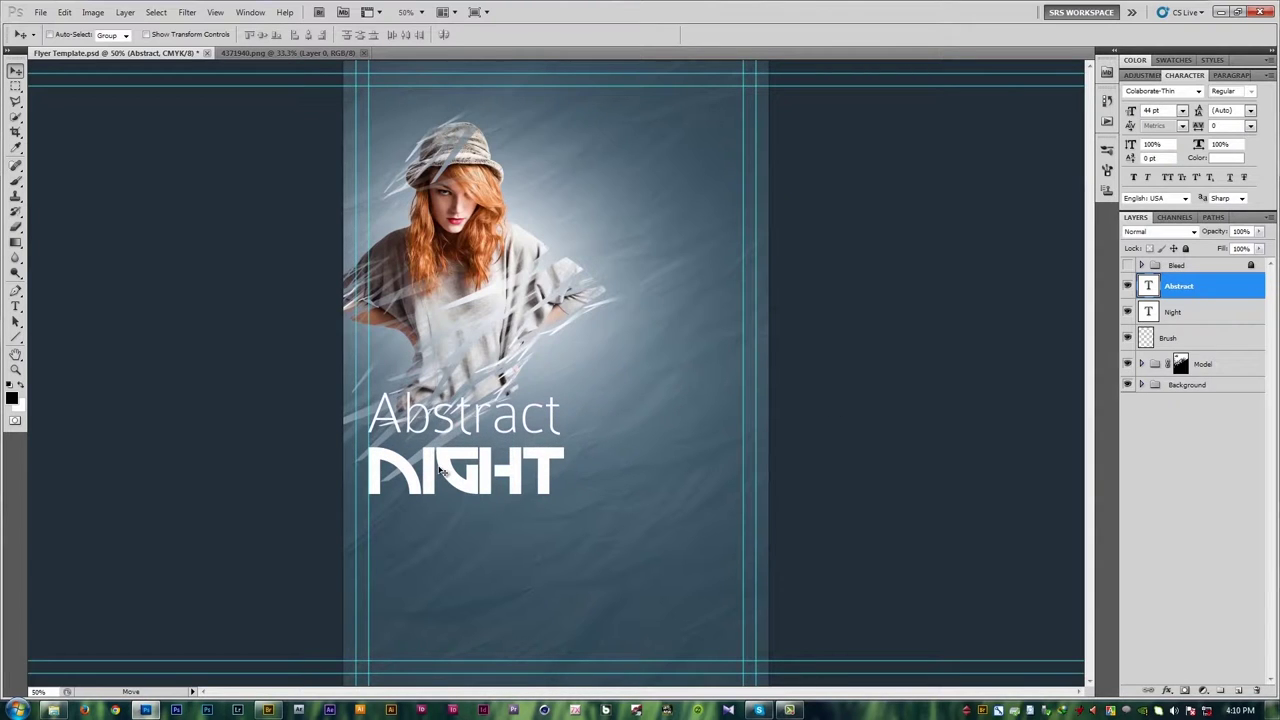
left_click(443, 464)
key("shift+Up")
key("shift+Up")
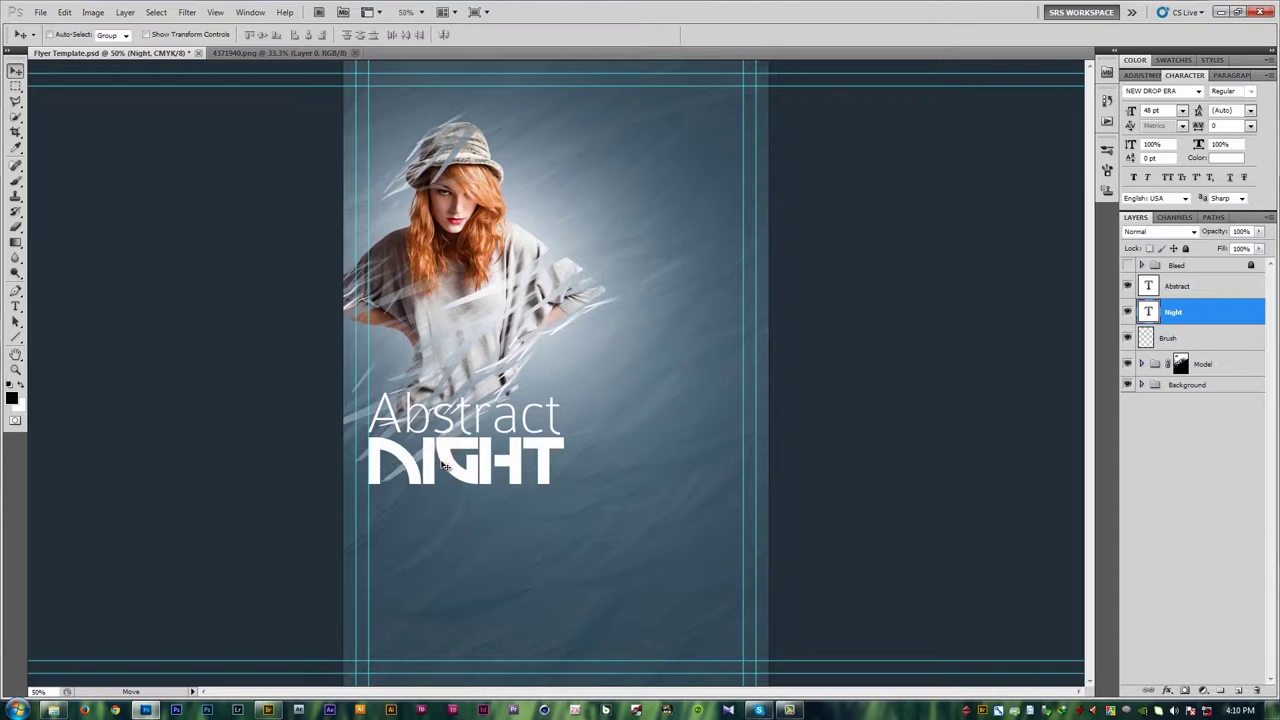
key("shift+Up")
key("shift+Up")
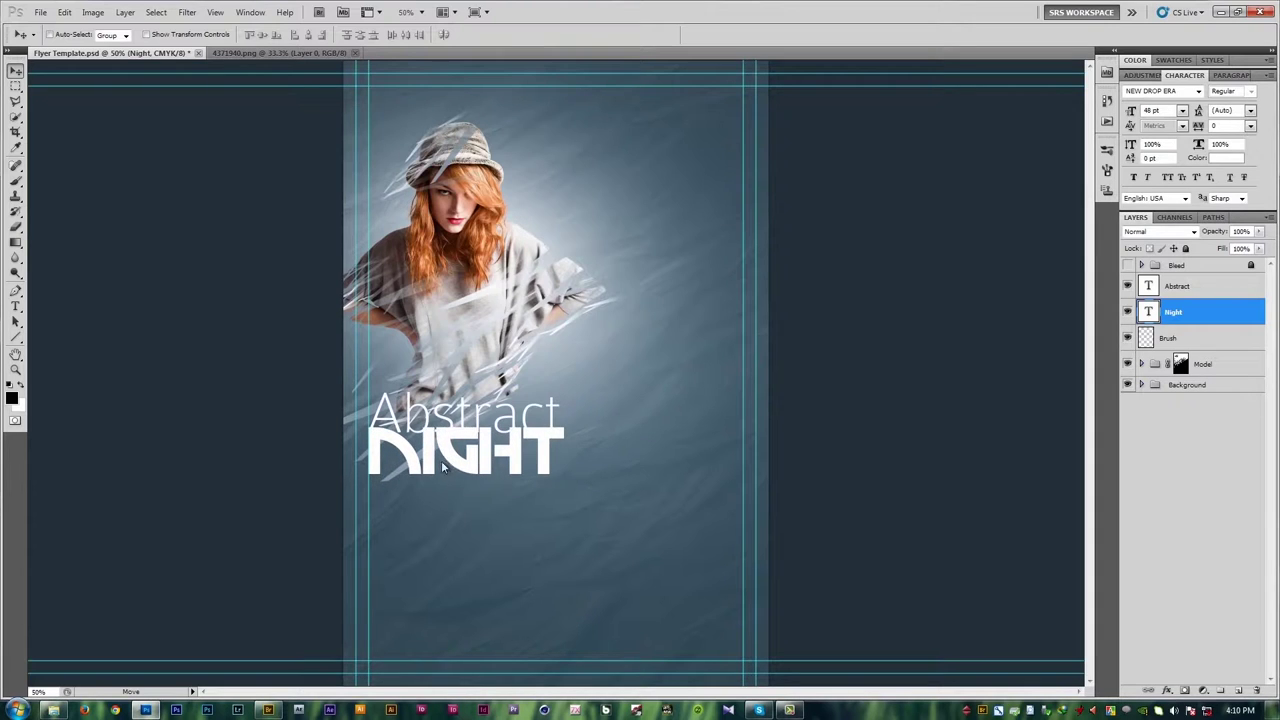
key("shift+Down")
key("shift+Down")
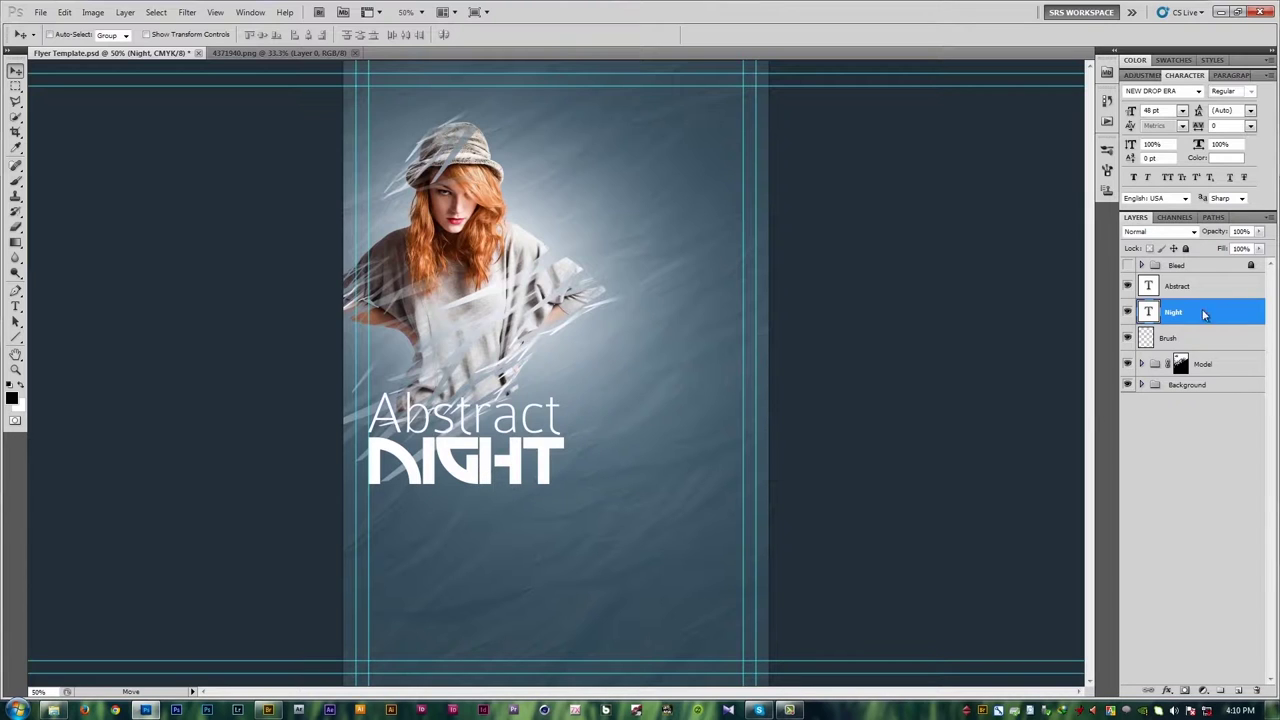
- Give NIGHT a reversed, reflected gradient overlay at 0° angle, 20% opacity, about 150% scale
double_click(1232, 312)
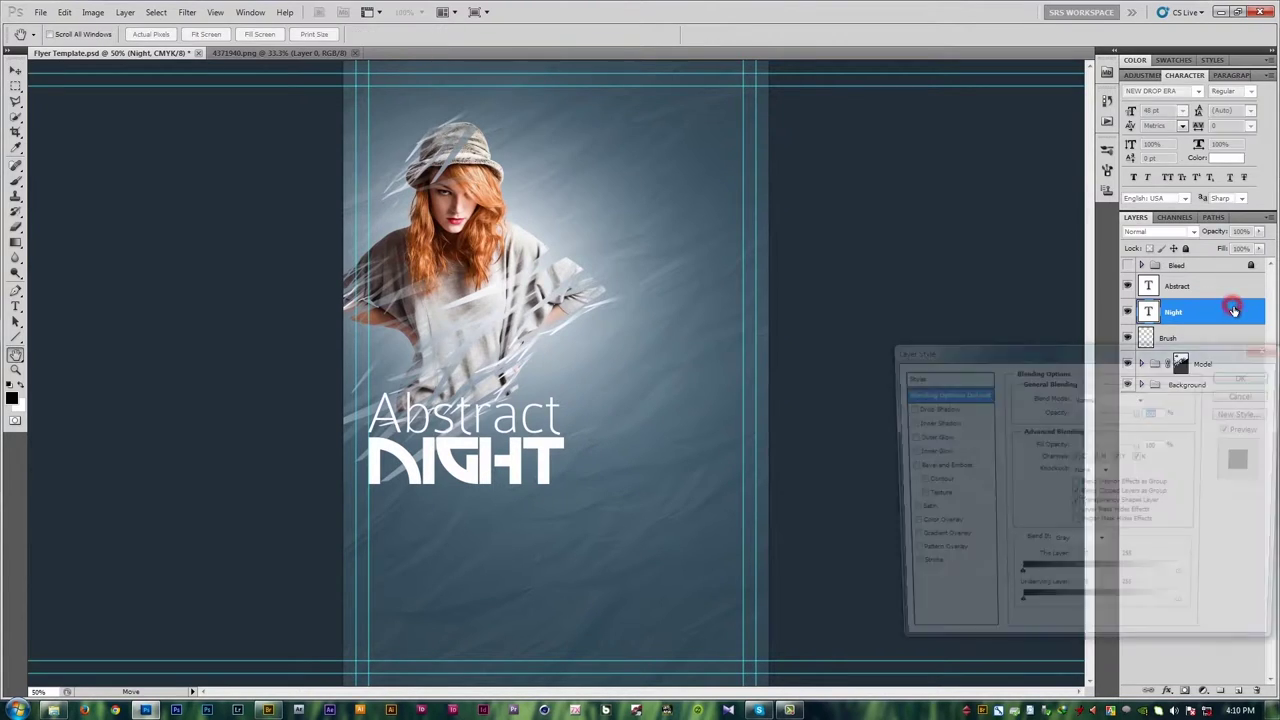
left_click(937, 540)
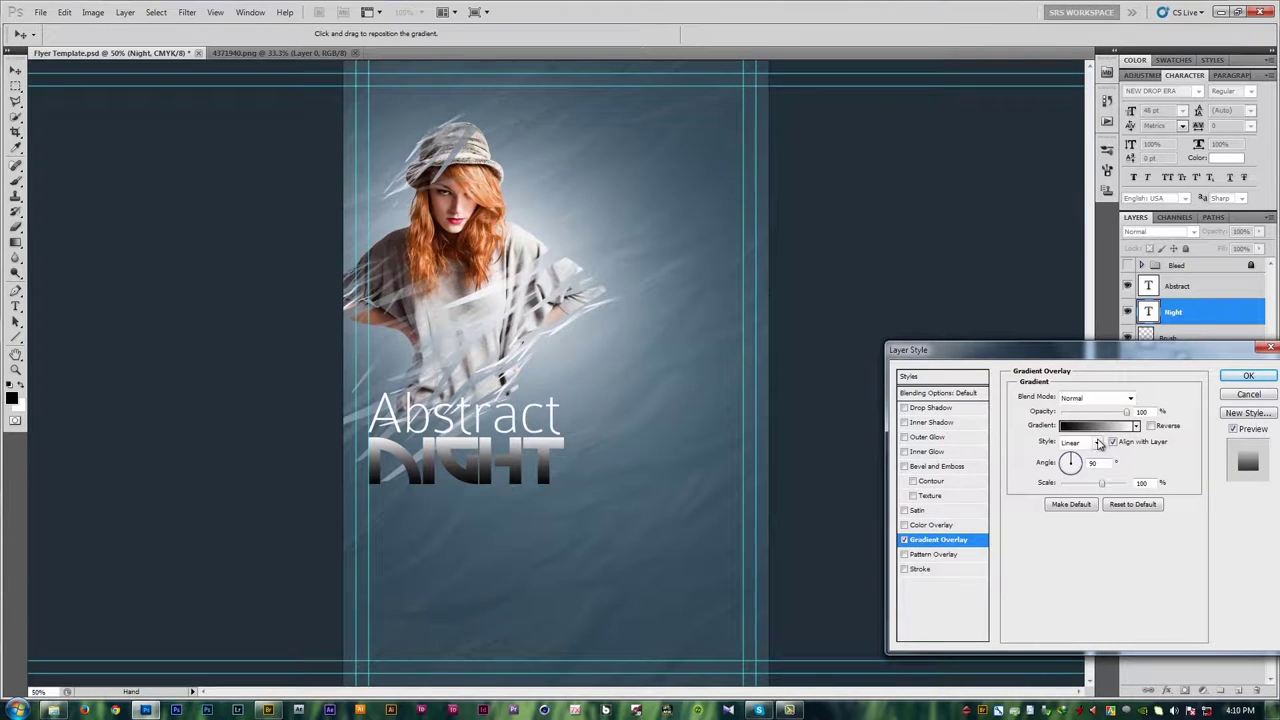
left_click(1080, 442)
left_click(1081, 488)
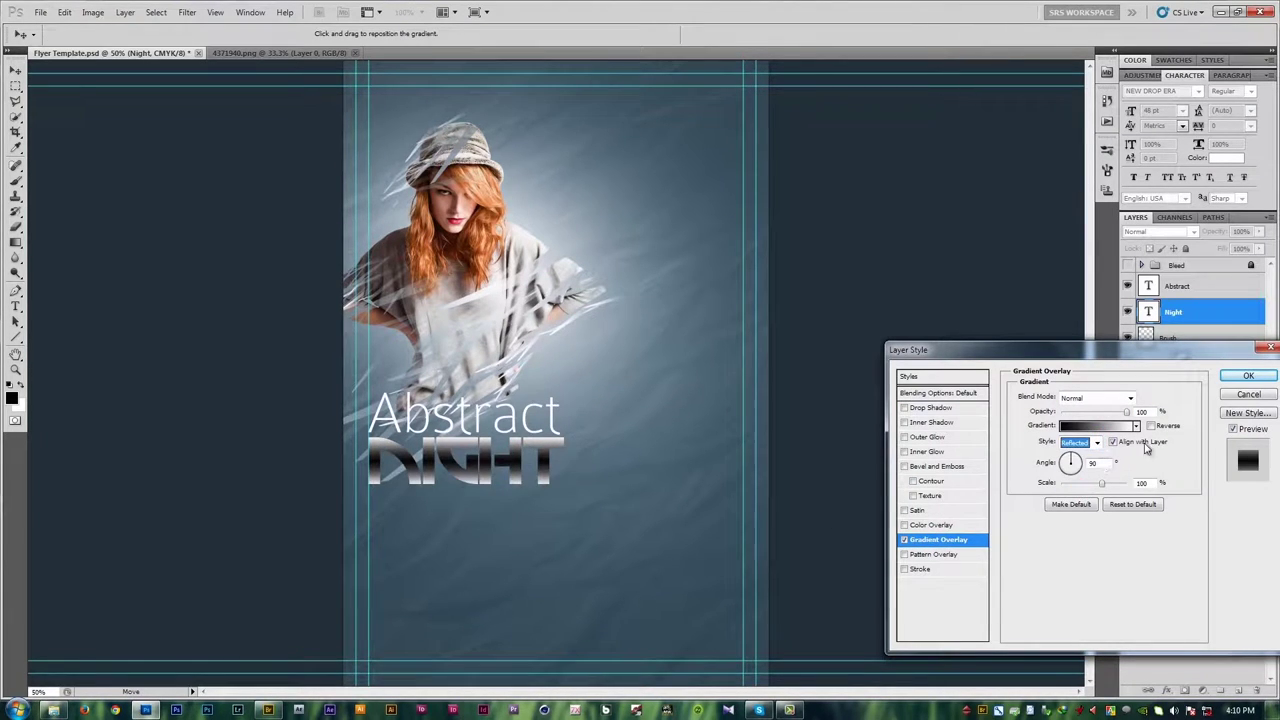
left_click(1095, 462)
type("0")
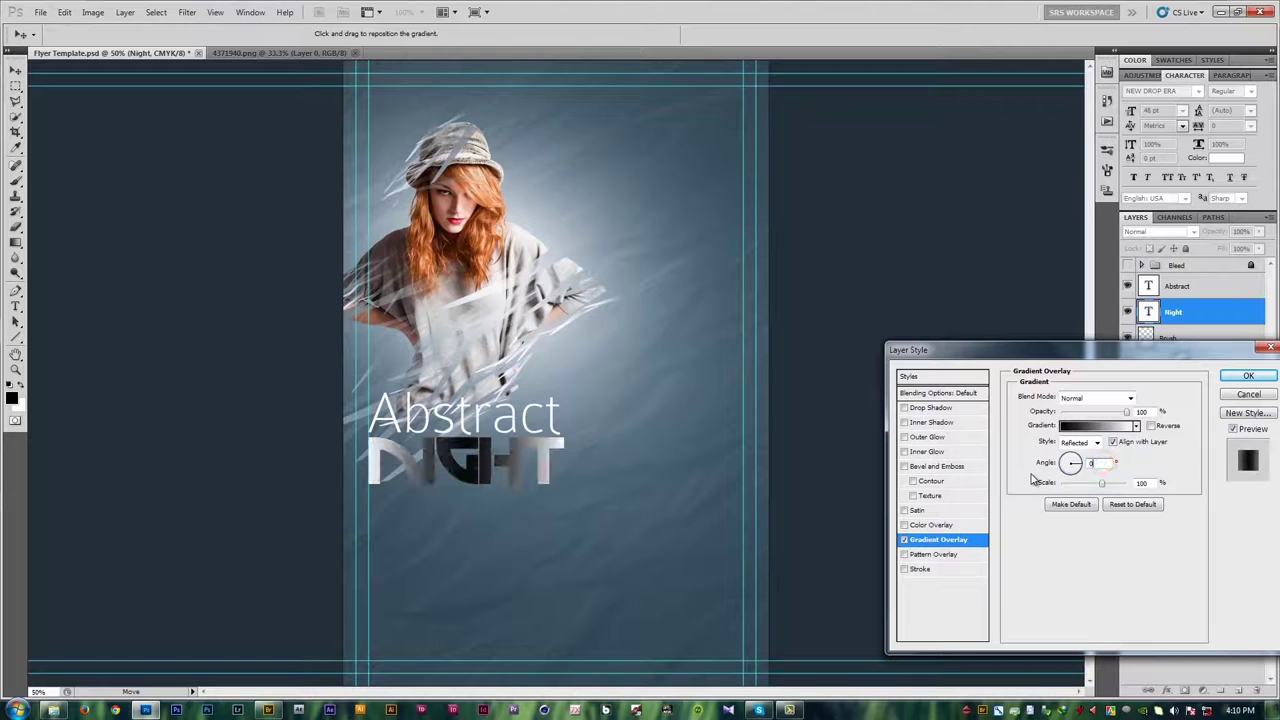
left_click(1152, 426)
left_click_drag(1127, 412, 1080, 408)
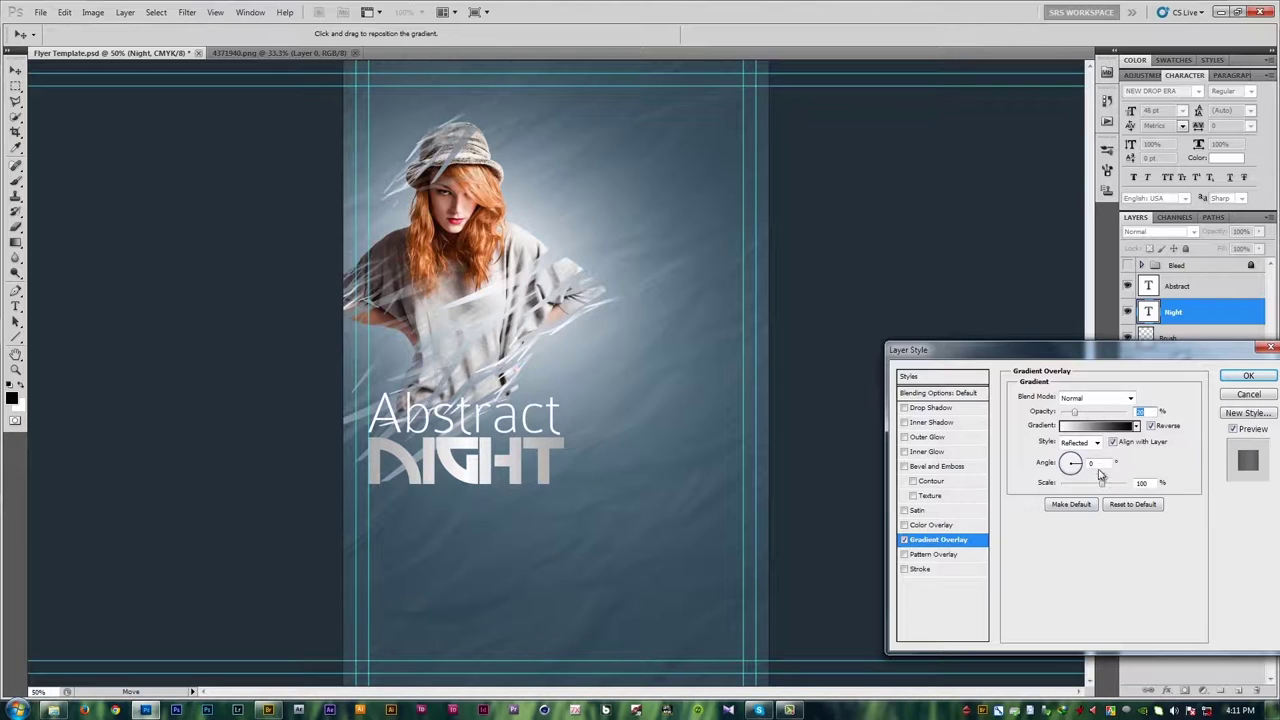
left_click_drag(1100, 483, 1155, 484)
- Try and remove a drop shadow, then add a bevel with 1000% depth and 18 px size
left_click(904, 408)
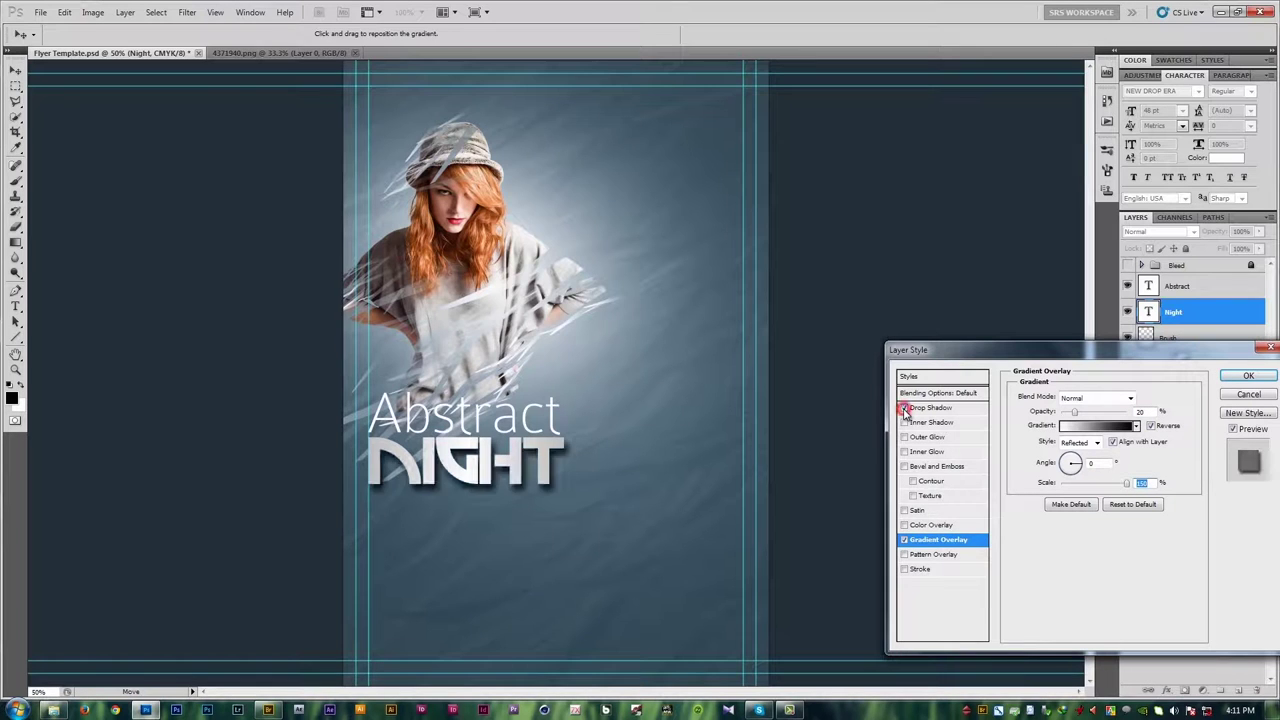
left_click(904, 408)
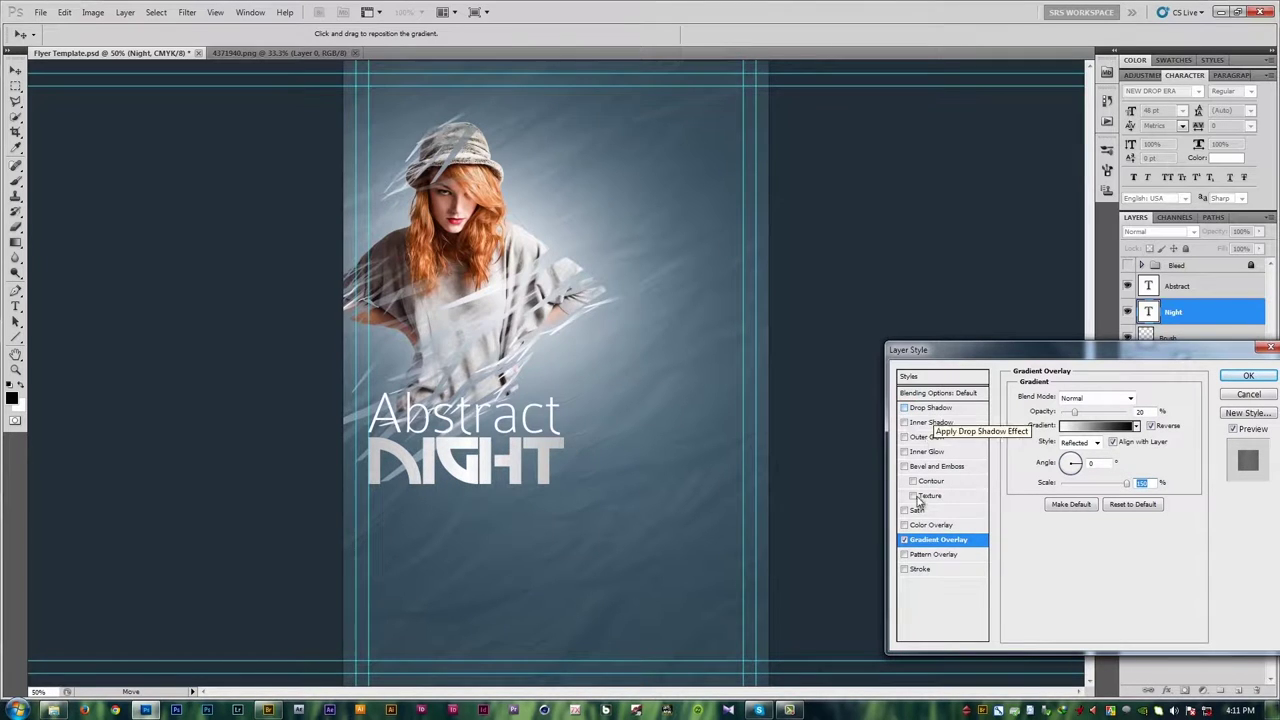
left_click(904, 466)
left_click(928, 467)
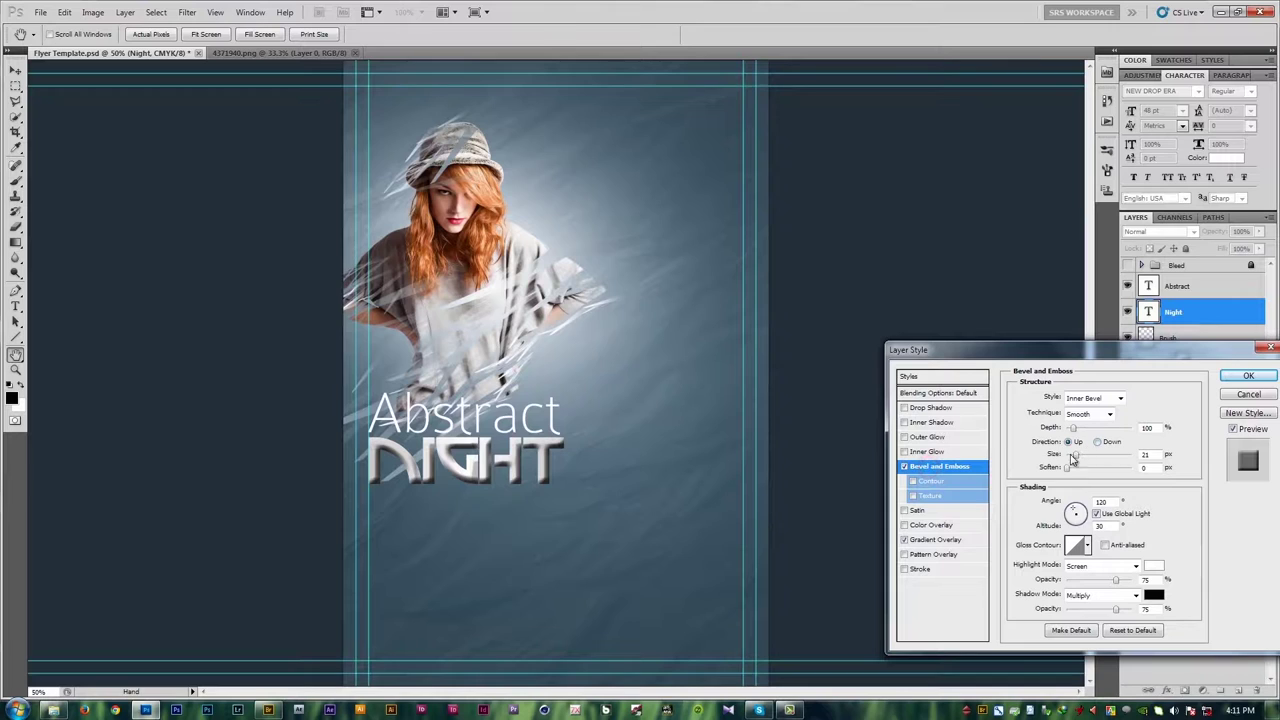
left_click_drag(1075, 455, 1062, 430)
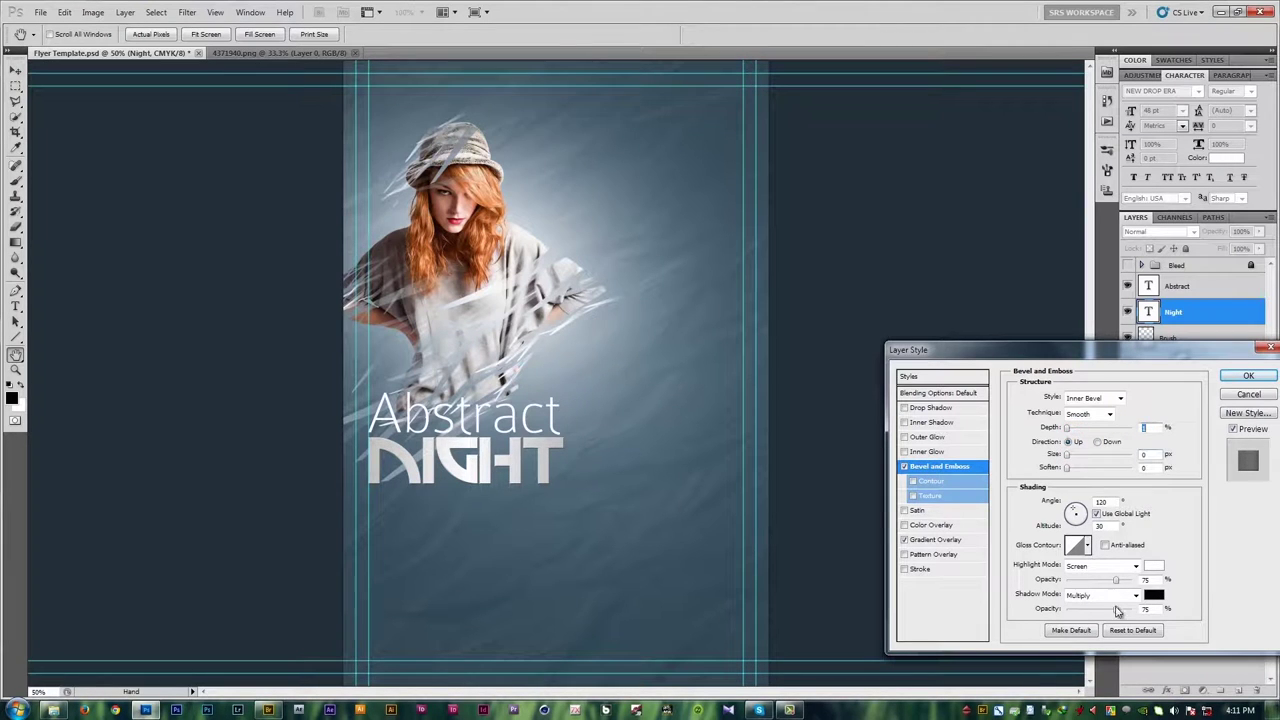
mouse_move(1115, 608)
left_mouse_down()
mouse_move(1066, 609)
mouse_move(1165, 582)
left_mouse_up()
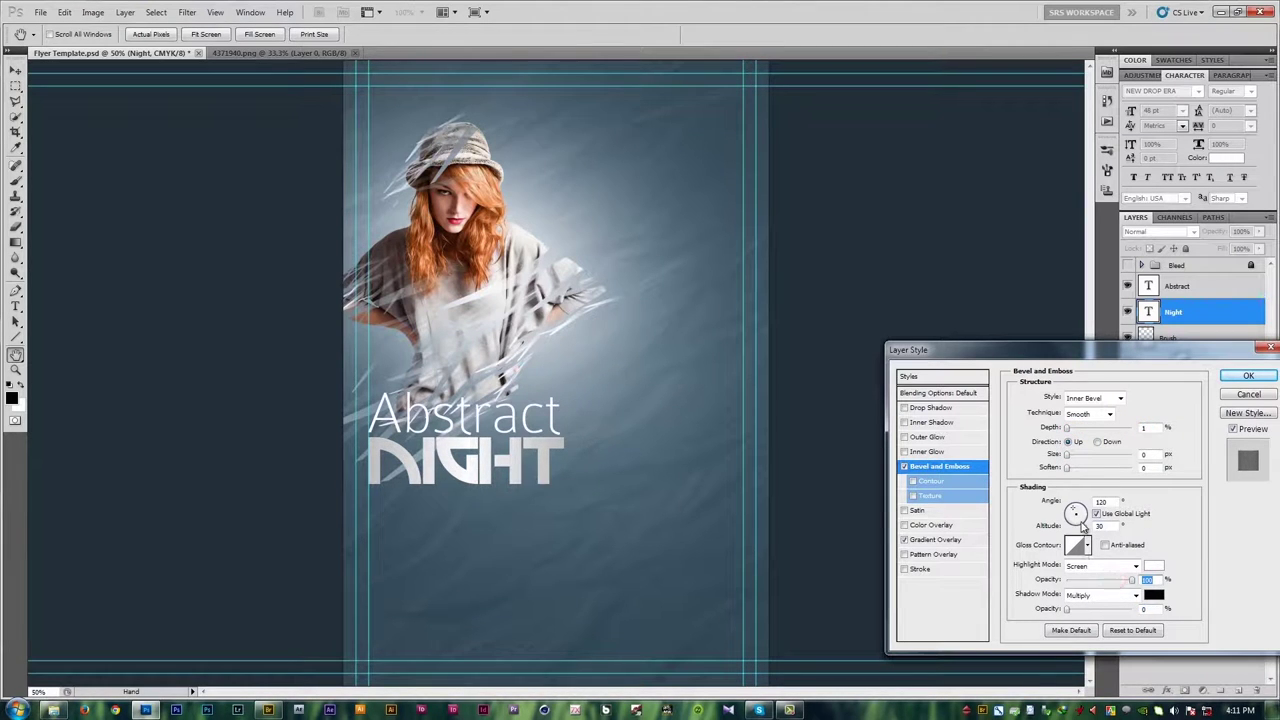
left_click(1066, 455)
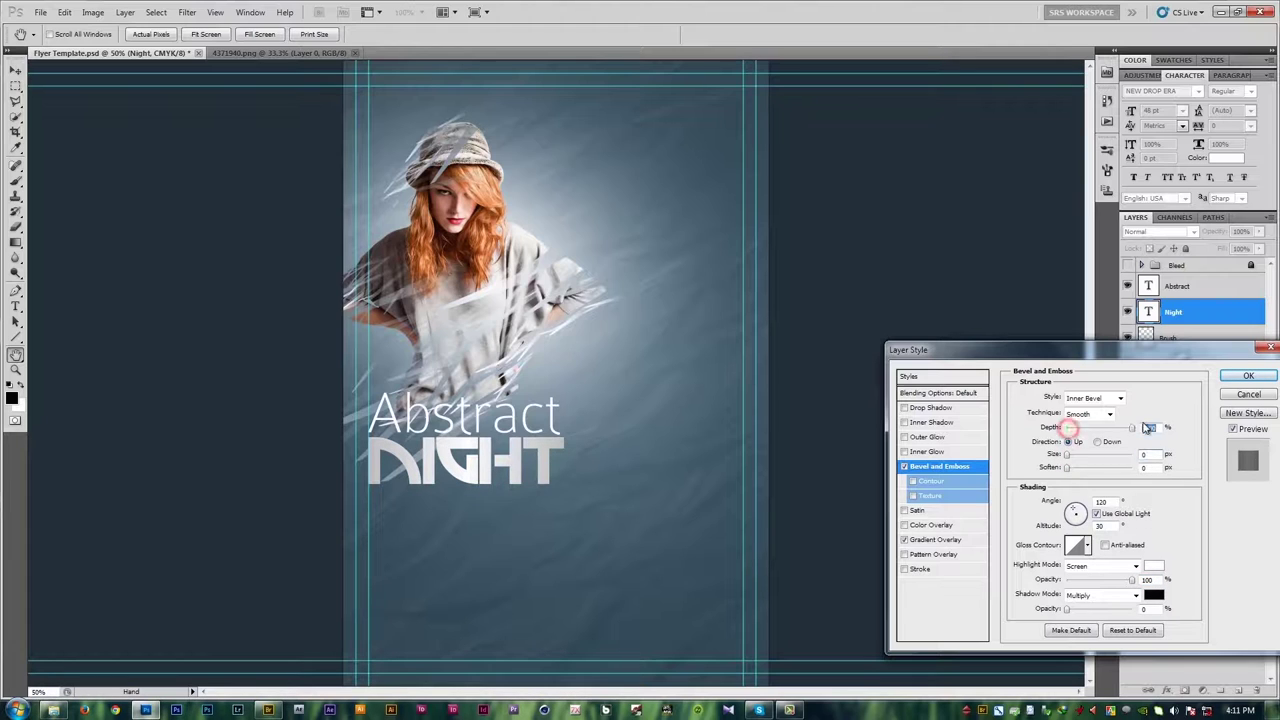
left_click_drag(1068, 428, 1131, 428)
left_click_drag(1066, 455, 1080, 458)
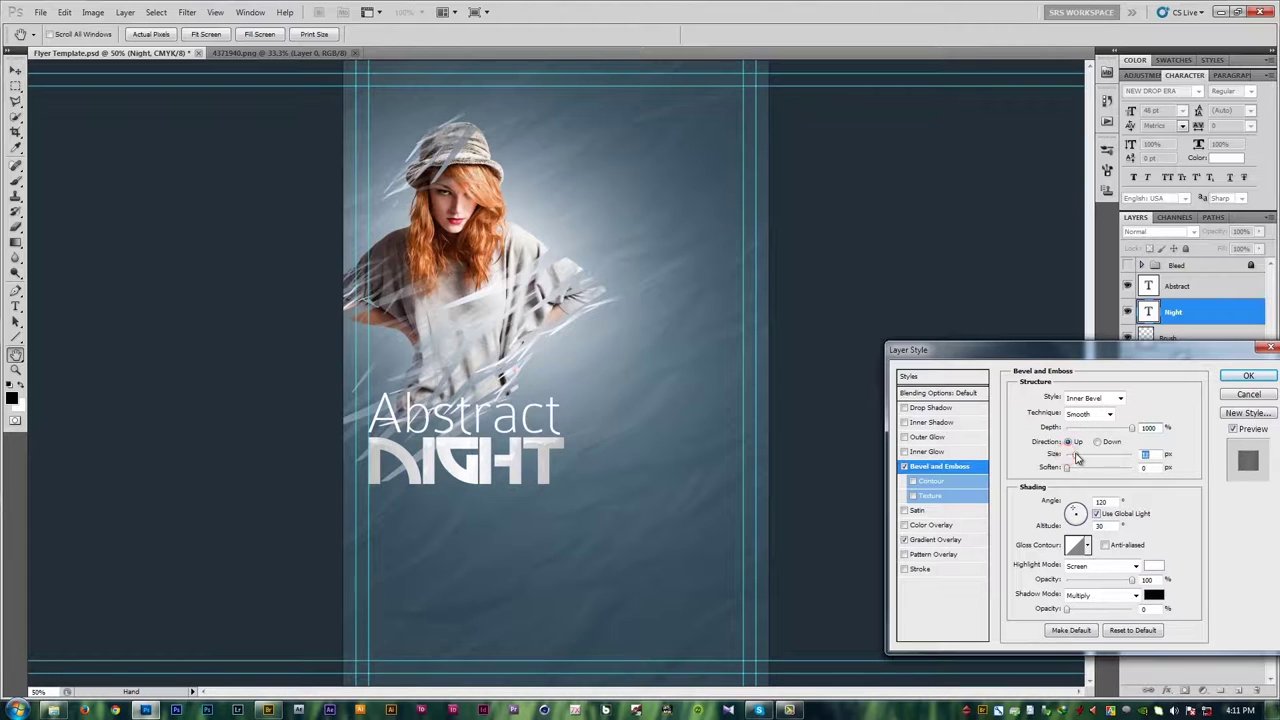
left_click_drag(1066, 608, 1100, 612)
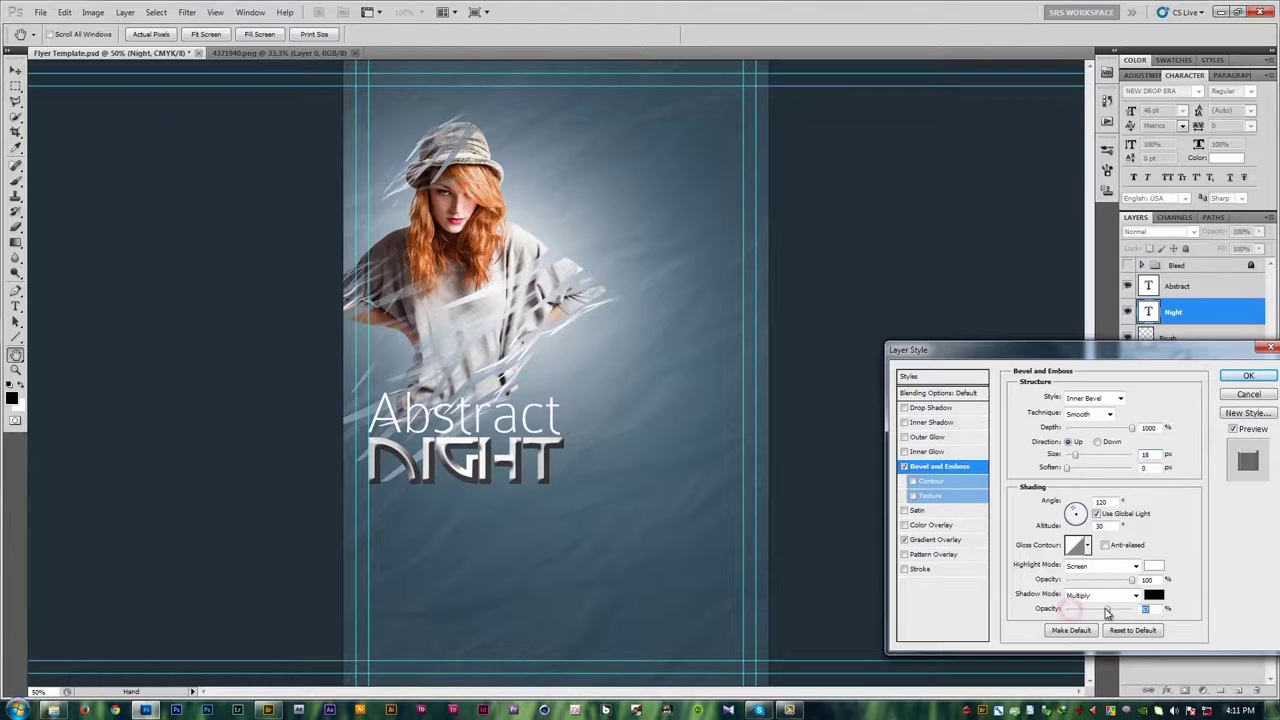
- Try several gloss contour presets, tweak bevel shadow and highlight opacity, and enable anti-aliasing
left_click(1087, 545)
left_click(1030, 598)
left_click(1033, 575)
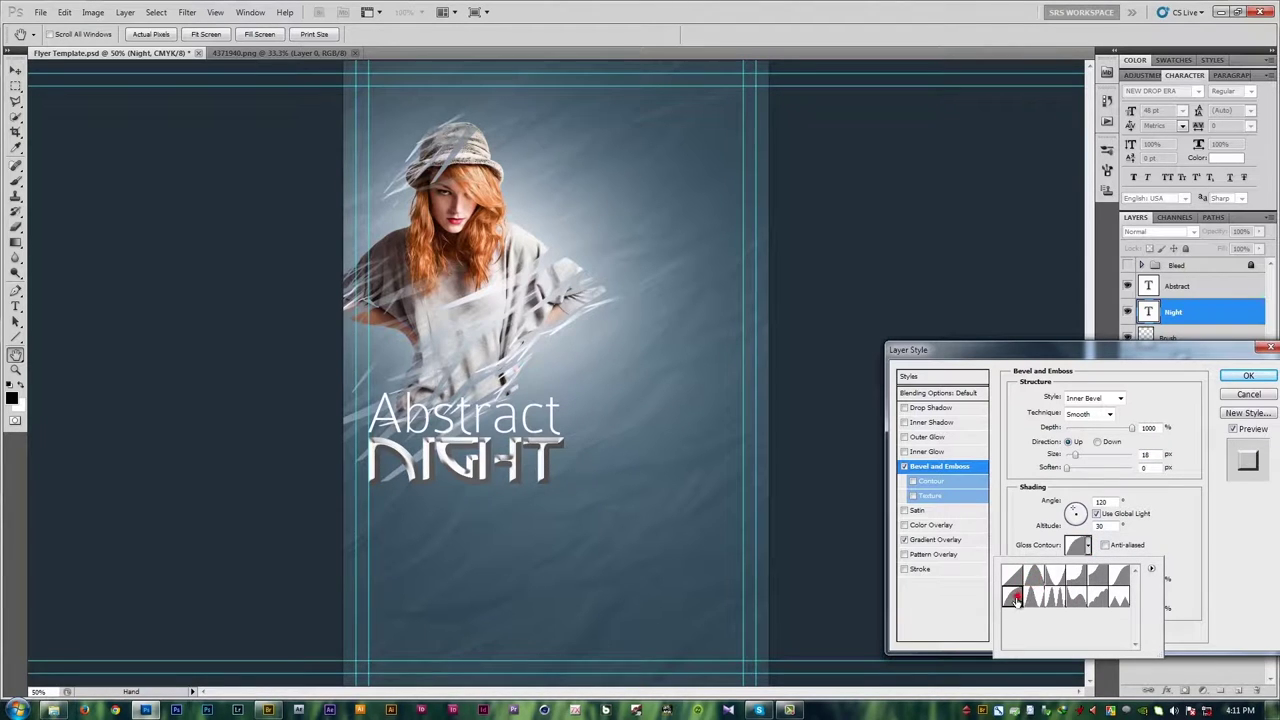
left_click(1030, 598)
left_click(1060, 598)
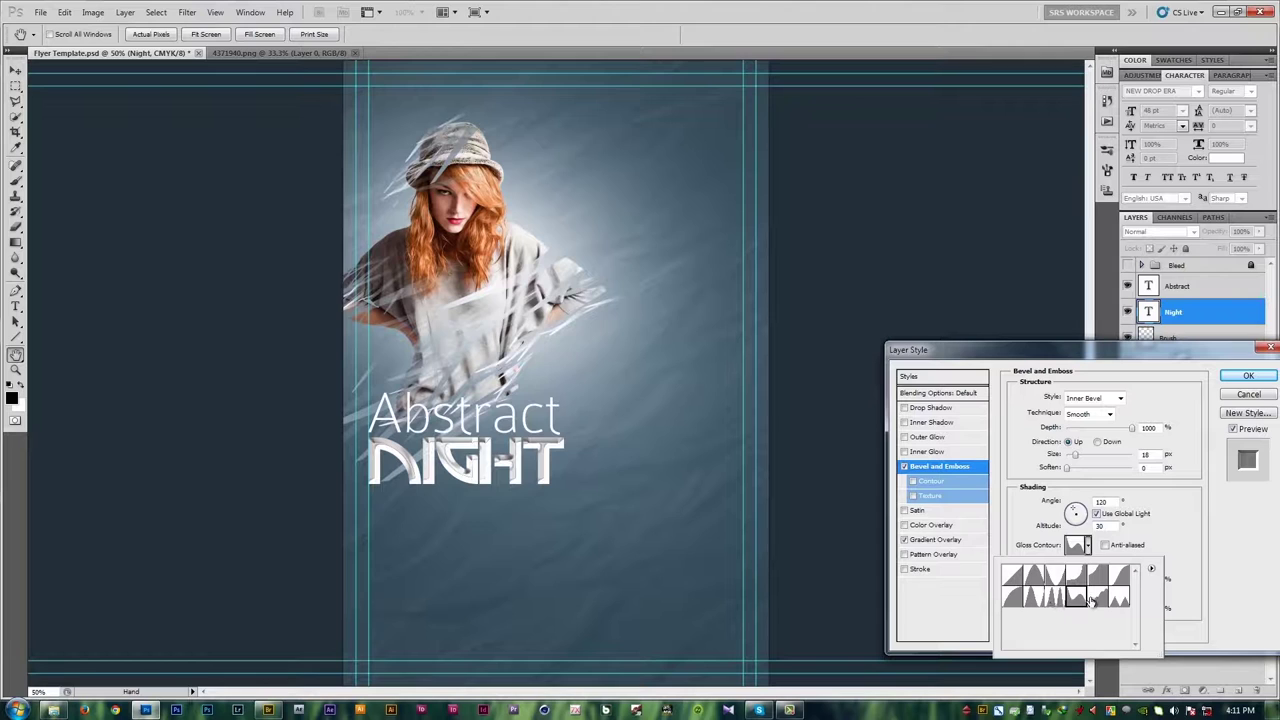
left_click(1097, 598)
left_click(1060, 598)
left_click(1207, 531)
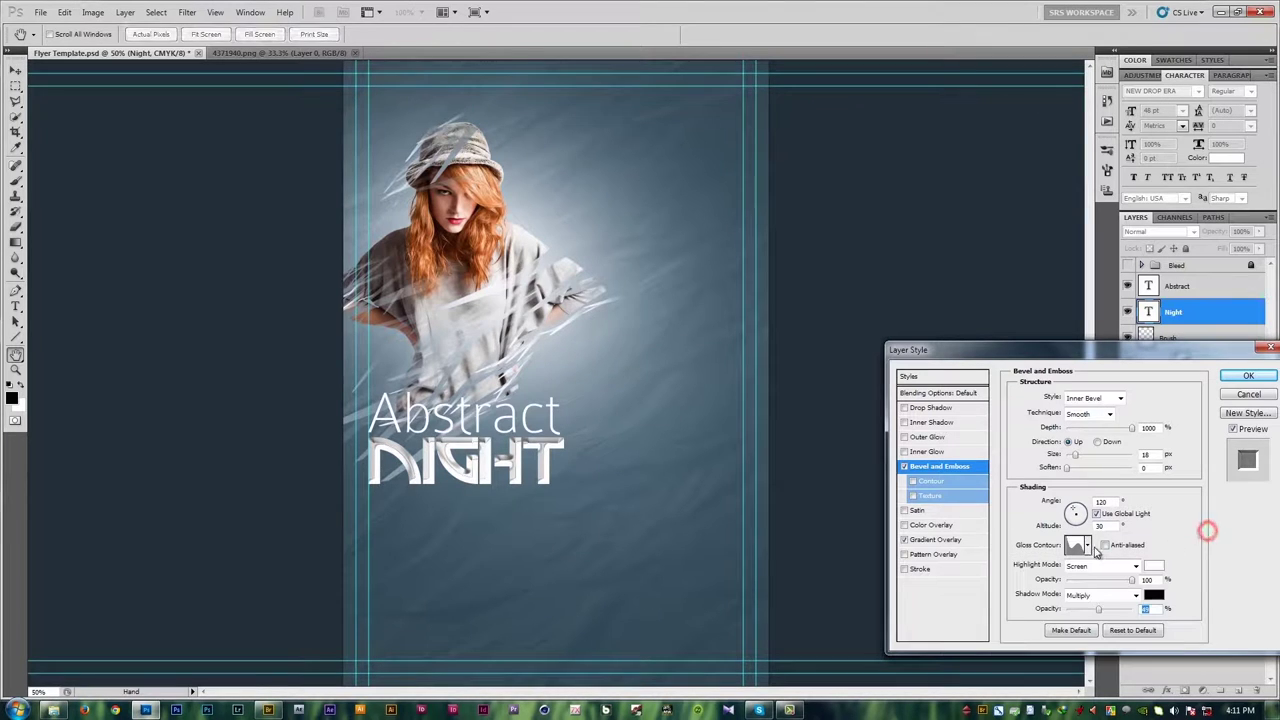
left_click(1133, 607)
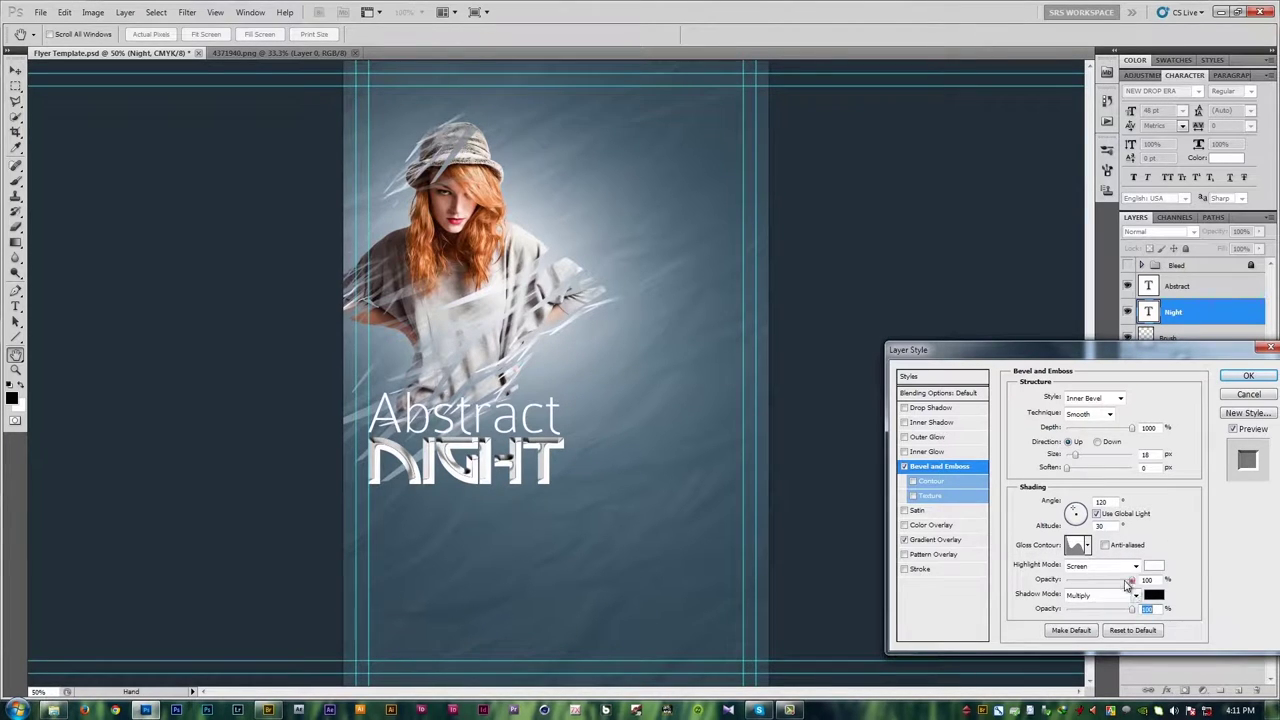
left_click_drag(1127, 583, 1134, 580)
mouse_move(1077, 476)
left_mouse_down()
mouse_move(1018, 474)
mouse_move(1074, 456)
left_mouse_up()
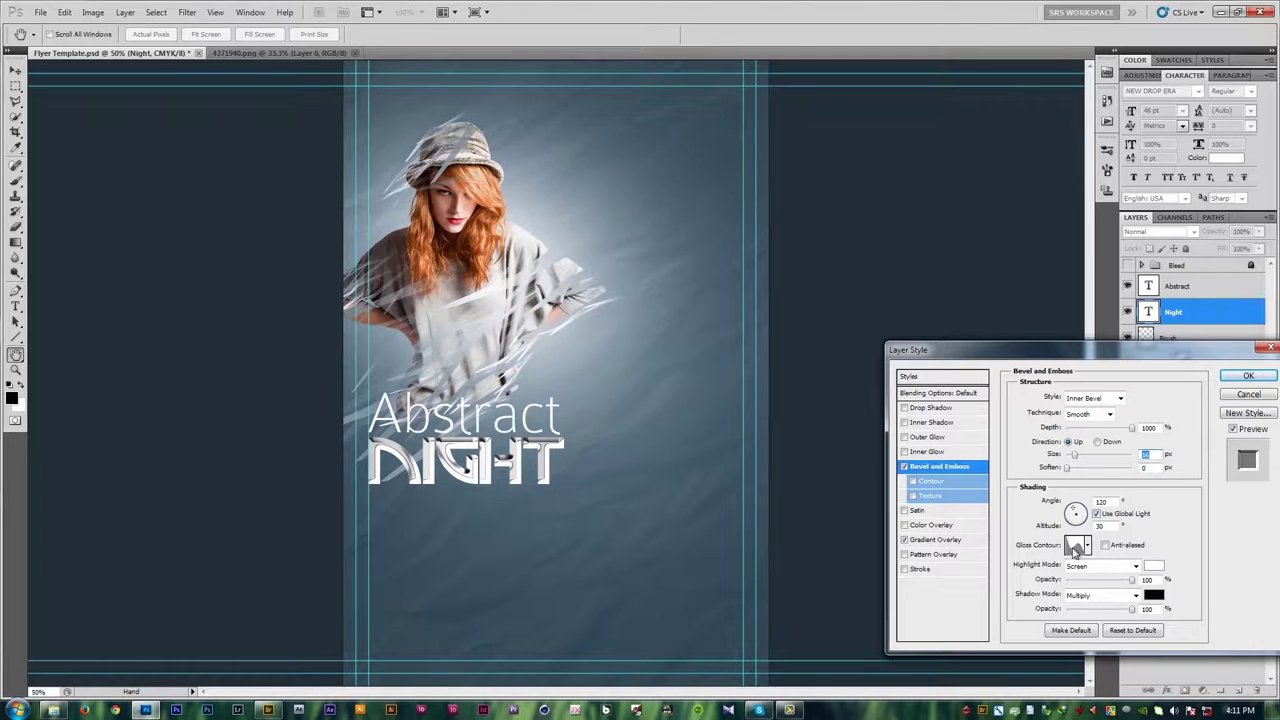
left_click(1104, 545)
- Test Chisel Hard and Chisel Soft bevel techniques, return to Smooth, raise softening, shrink size
left_click(1091, 415)
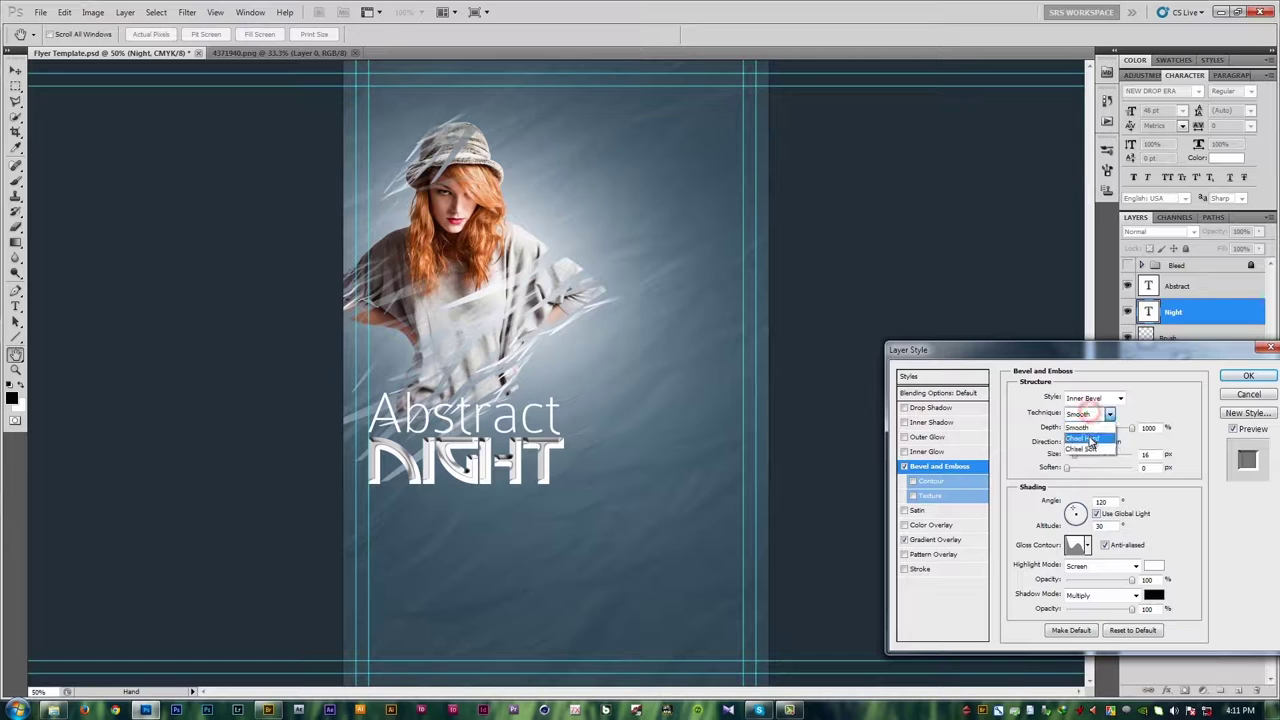
left_click(1086, 428)
left_click(1089, 415)
left_click(1082, 448)
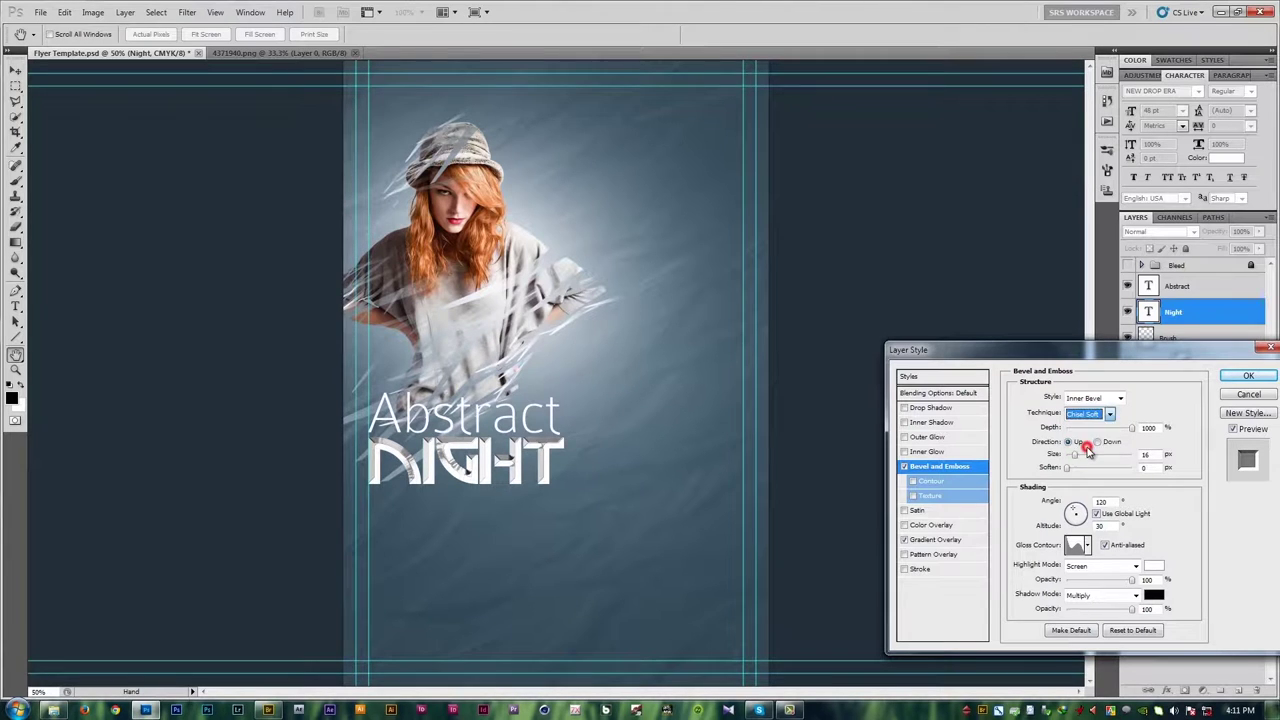
left_click(1086, 414)
left_click(1085, 439)
left_click(1086, 414)
left_click(1080, 428)
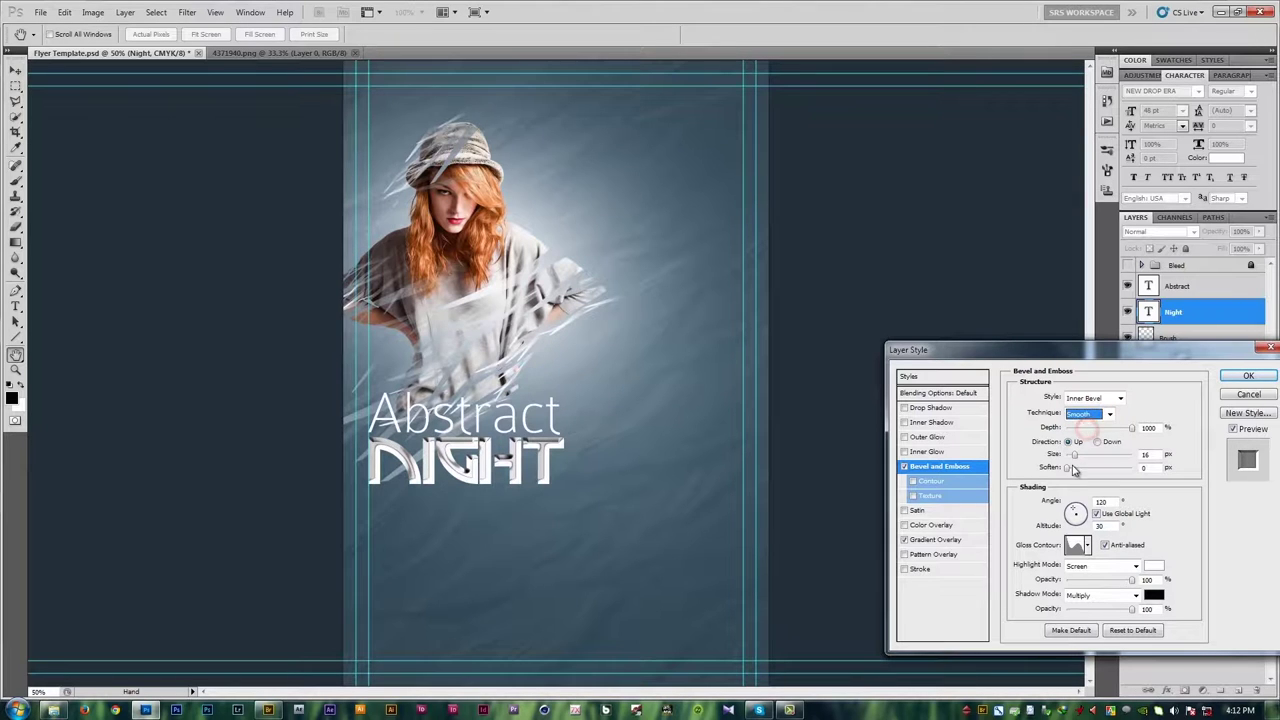
left_click_drag(1066, 468, 1148, 472)
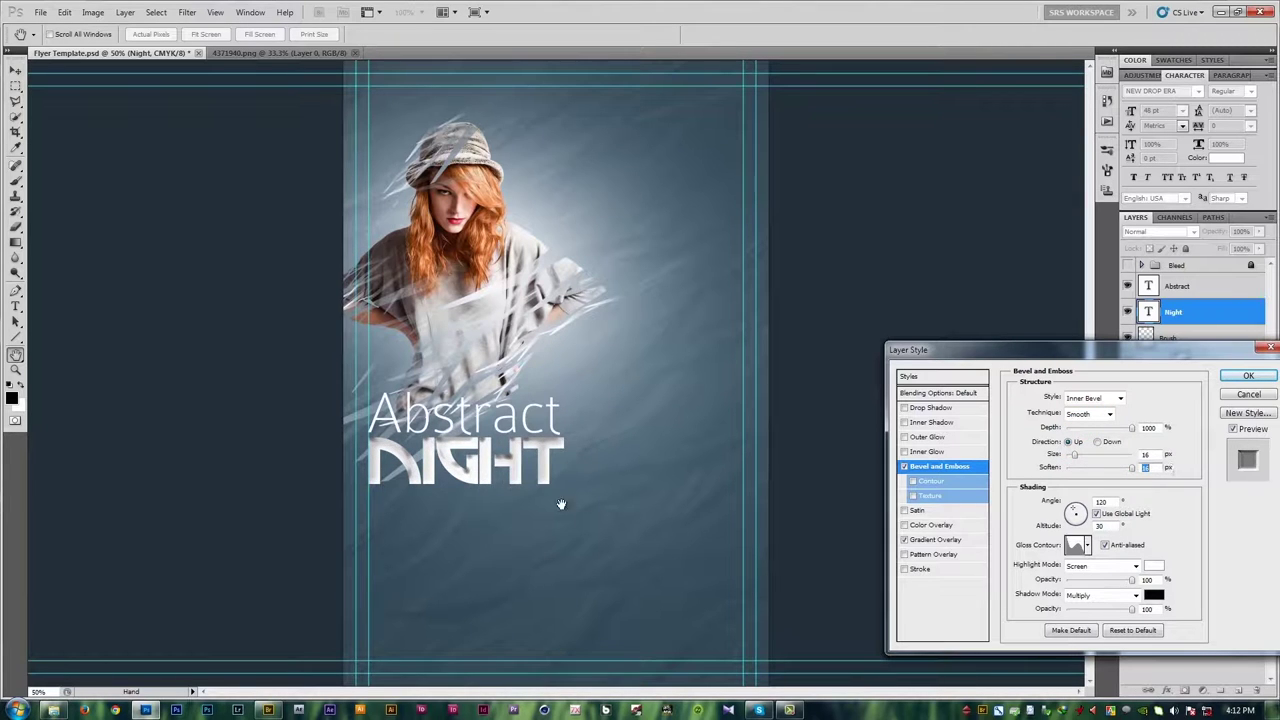
left_click_drag(1075, 455, 1067, 467)
type("0")
- Try more gloss contours, cut shadow opacity and size, then turn Bevel and Emboss off
left_click(1088, 544)
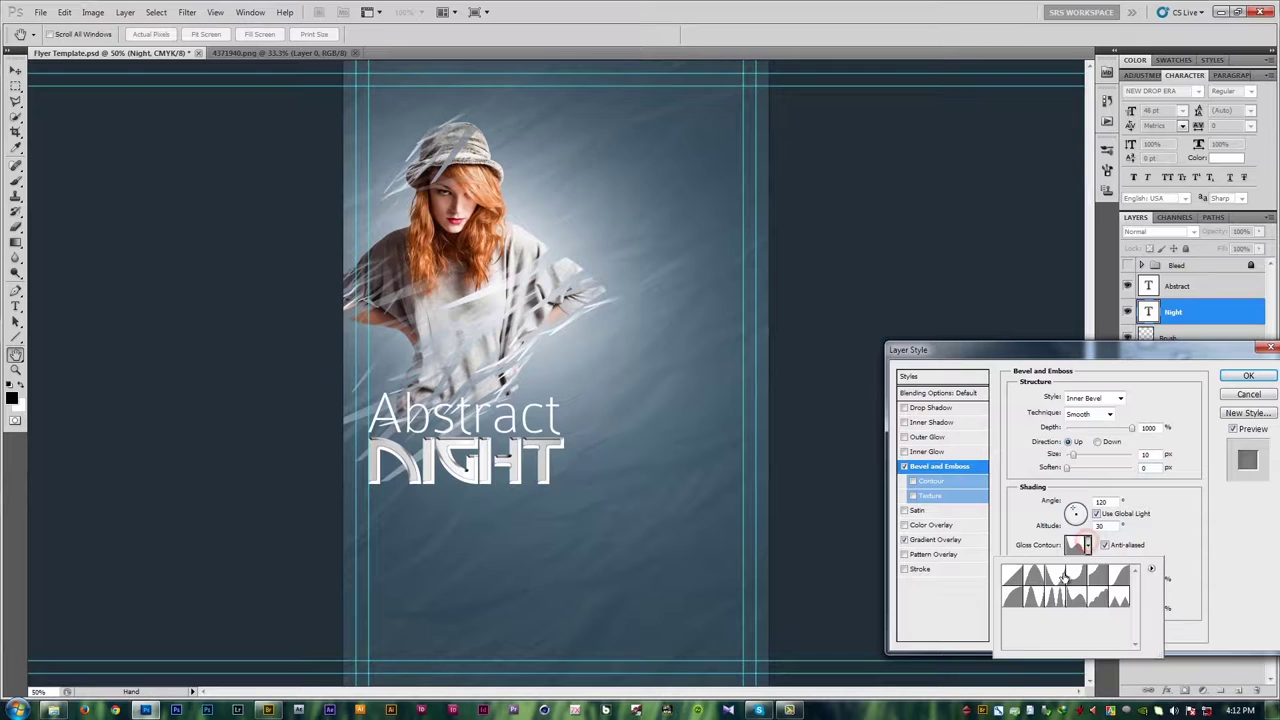
left_click(1055, 576)
left_click(1075, 575)
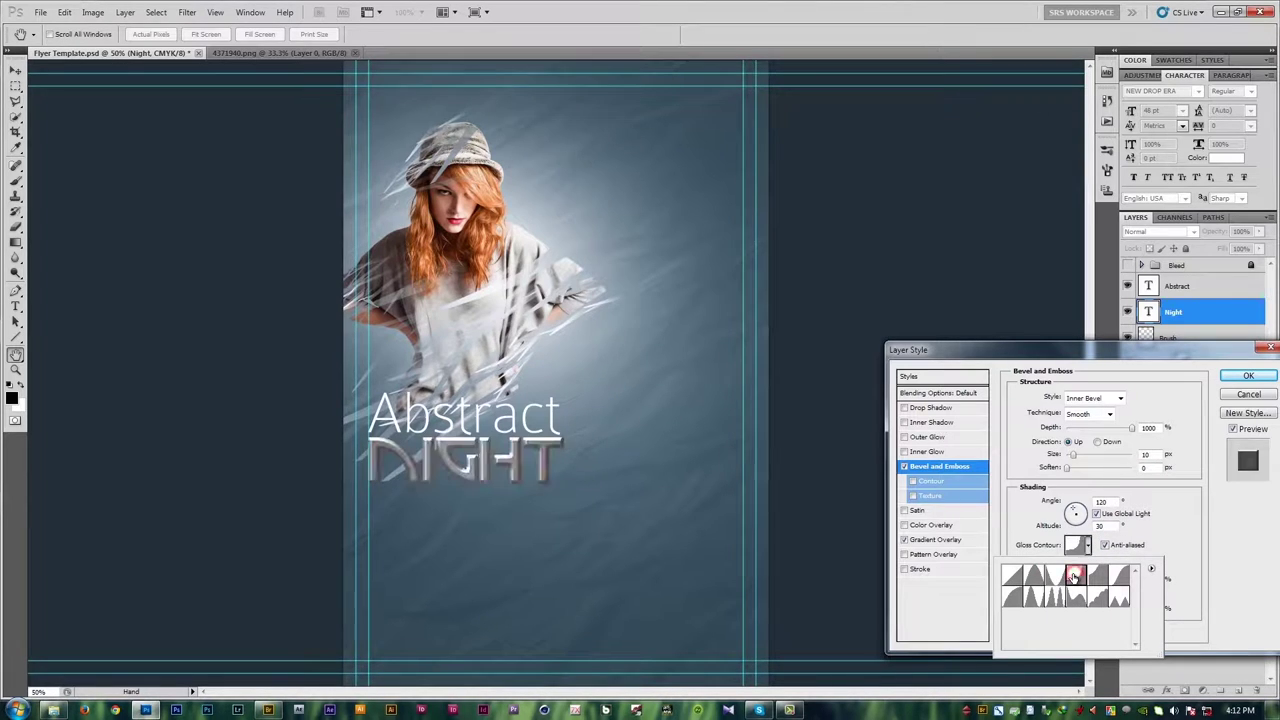
left_click(1055, 575)
left_click(1250, 547)
left_click_drag(1131, 612, 1074, 608)
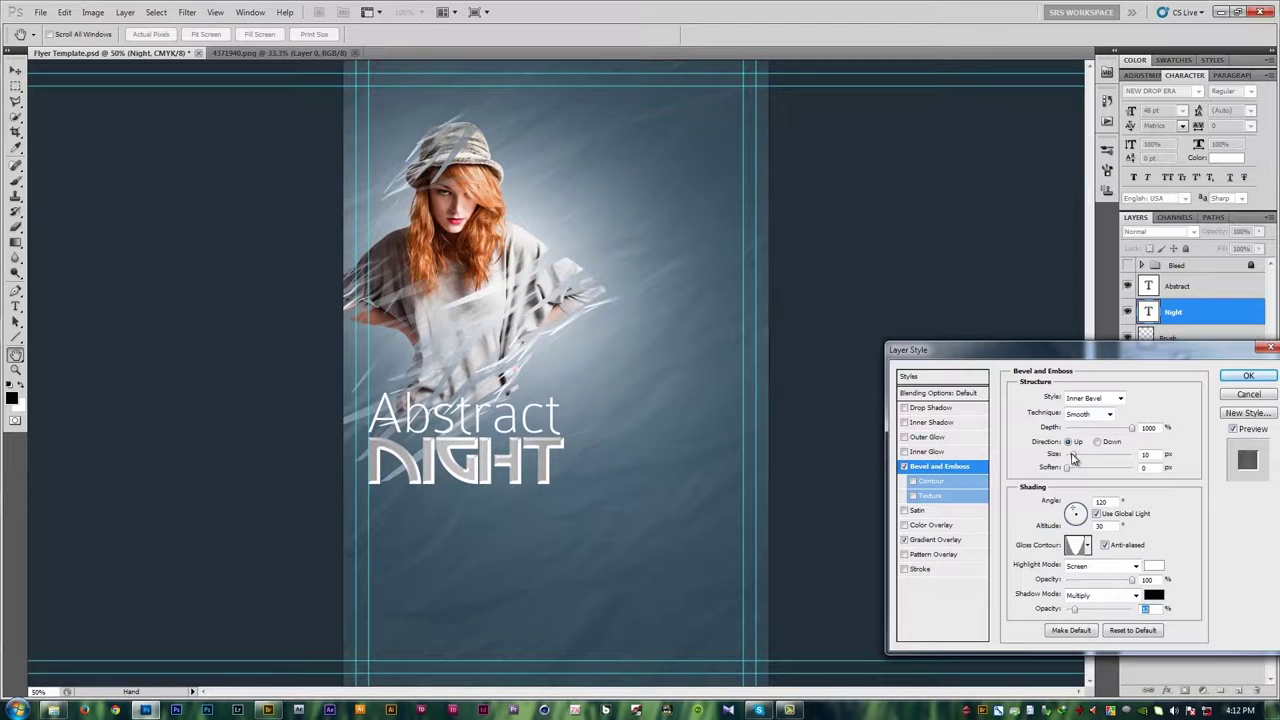
mouse_move(1073, 457)
left_mouse_down()
mouse_move(1045, 474)
mouse_move(1070, 457)
left_mouse_up()
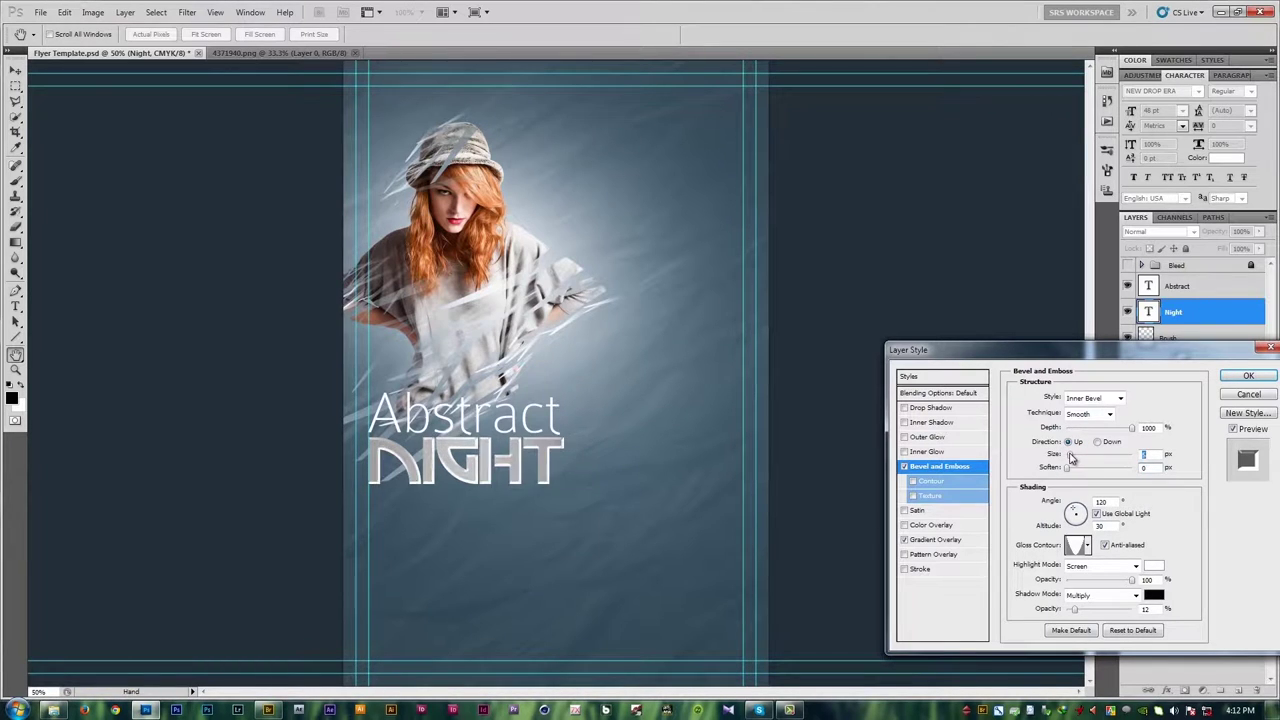
left_click(904, 466)
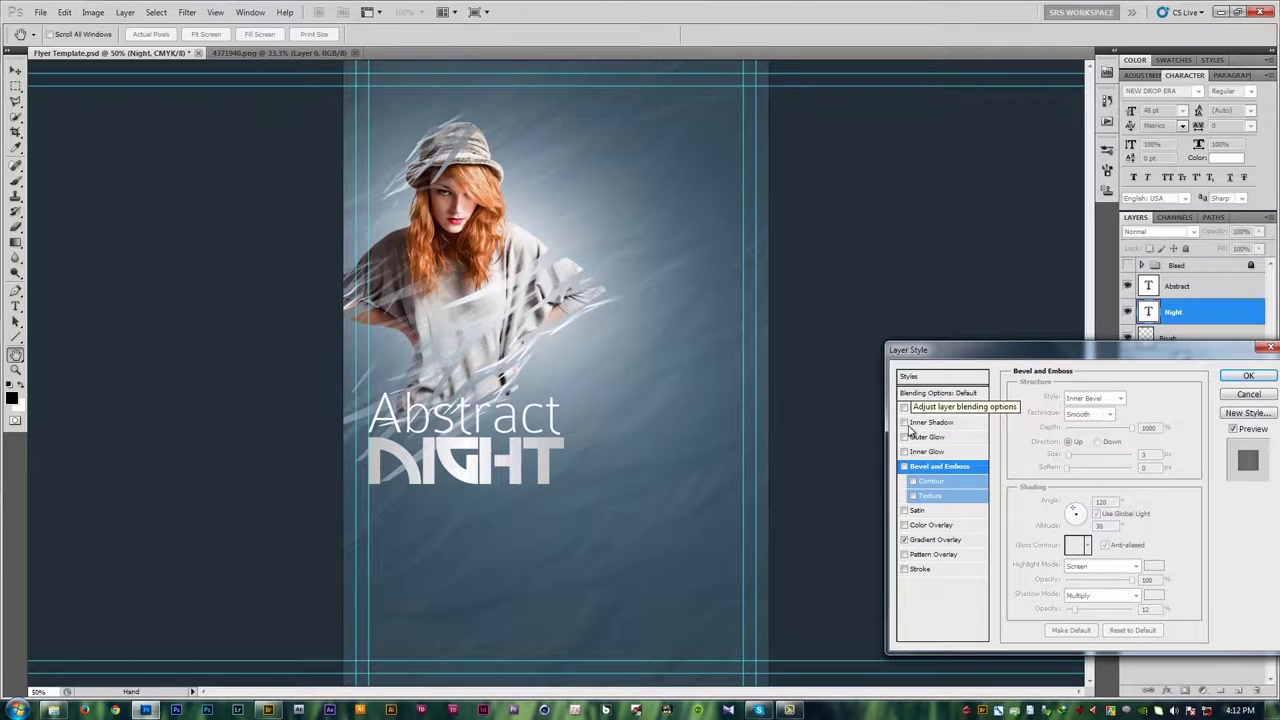
left_click_drag(1175, 357, 1105, 347)
- Confirm the NIGHT layer style, collapse its effects list and keep the view at 50%
left_click(1178, 367)
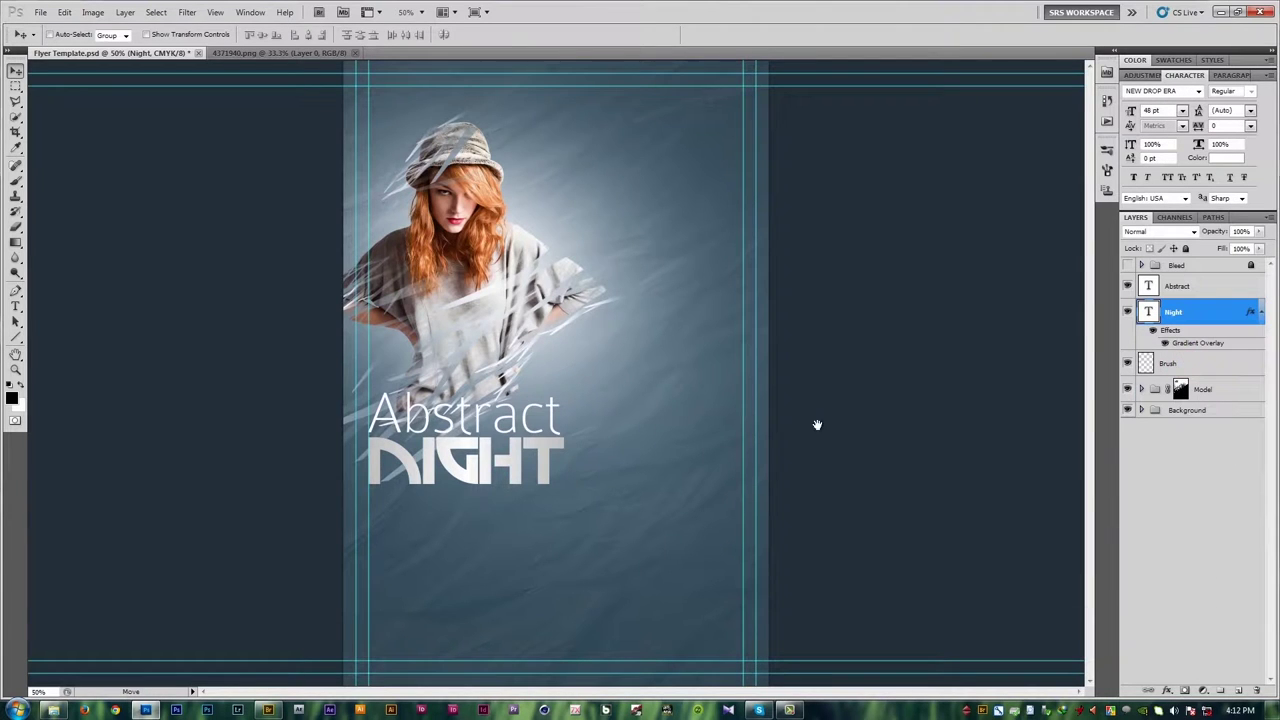
left_click(1262, 313)
left_click(636, 395)
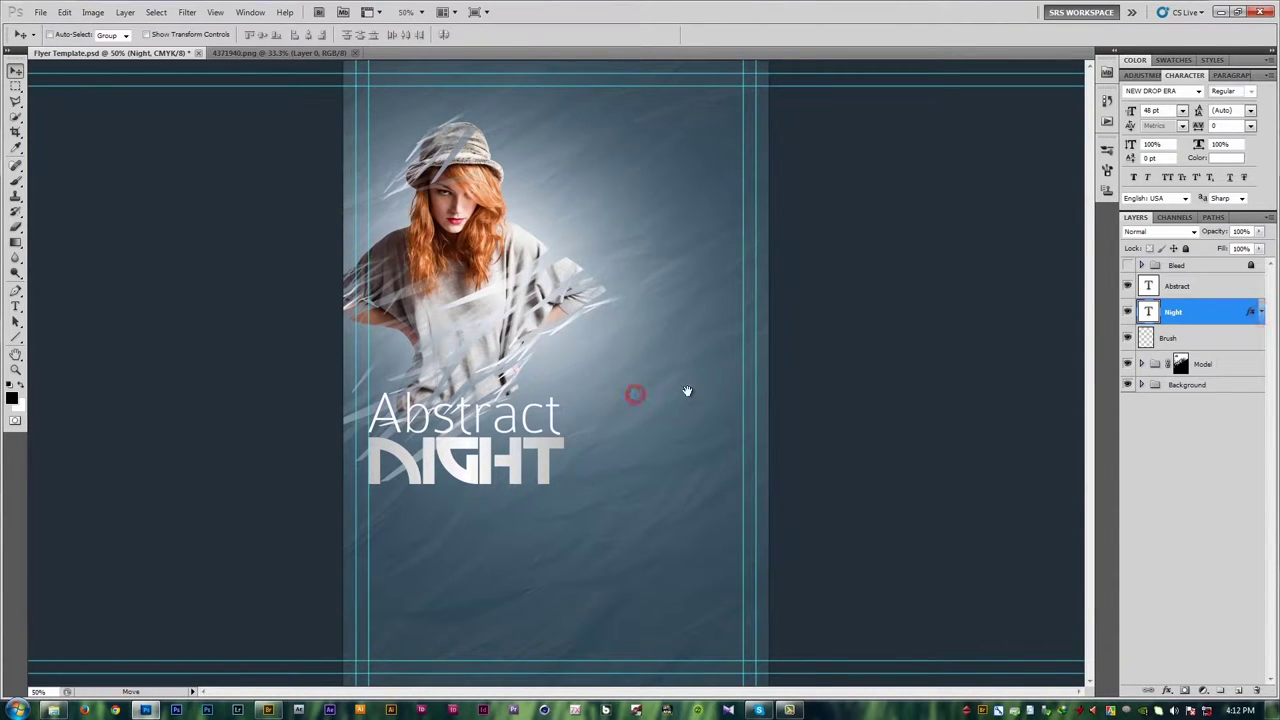
key("ctrl+minus")
key("ctrl+plus")
- Group Night into Group 1 and move Abstract above it, undoing a copied gradient overlay
left_click(1222, 691)
left_click(1176, 322)
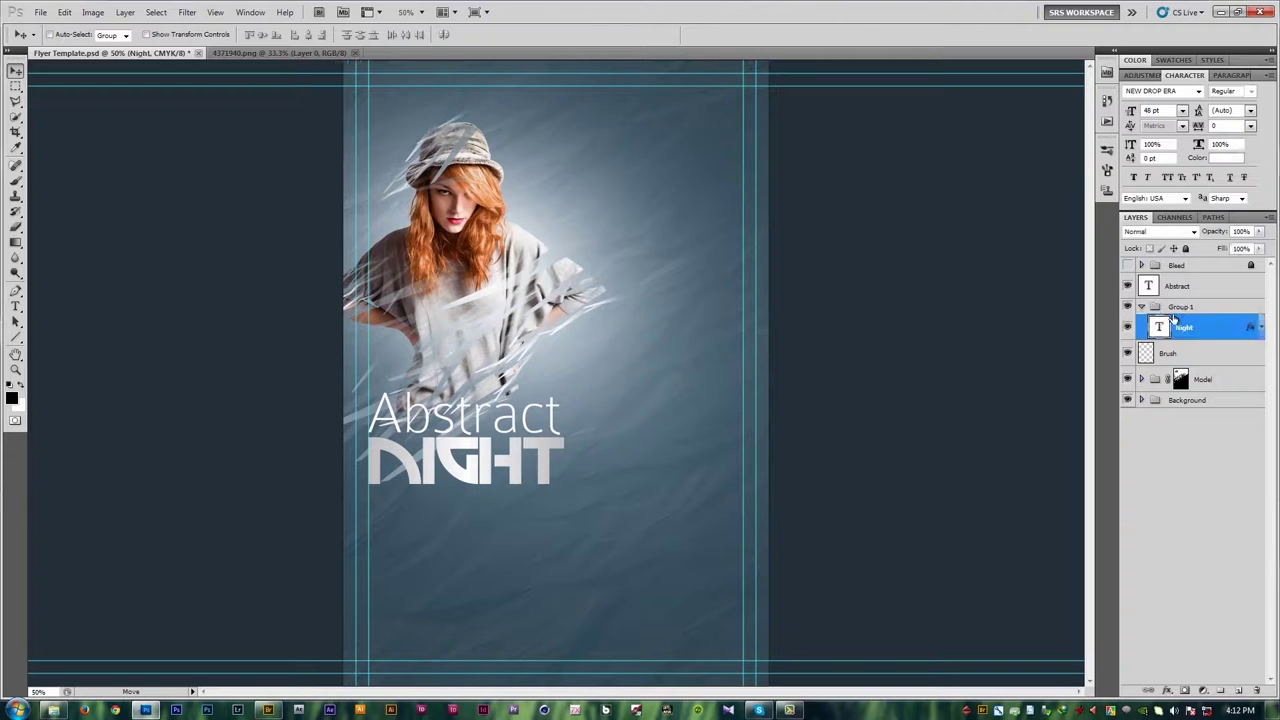
mouse_move(1183, 288)
left_mouse_down()
mouse_move(1208, 313)
mouse_move(1190, 292)
left_mouse_up()
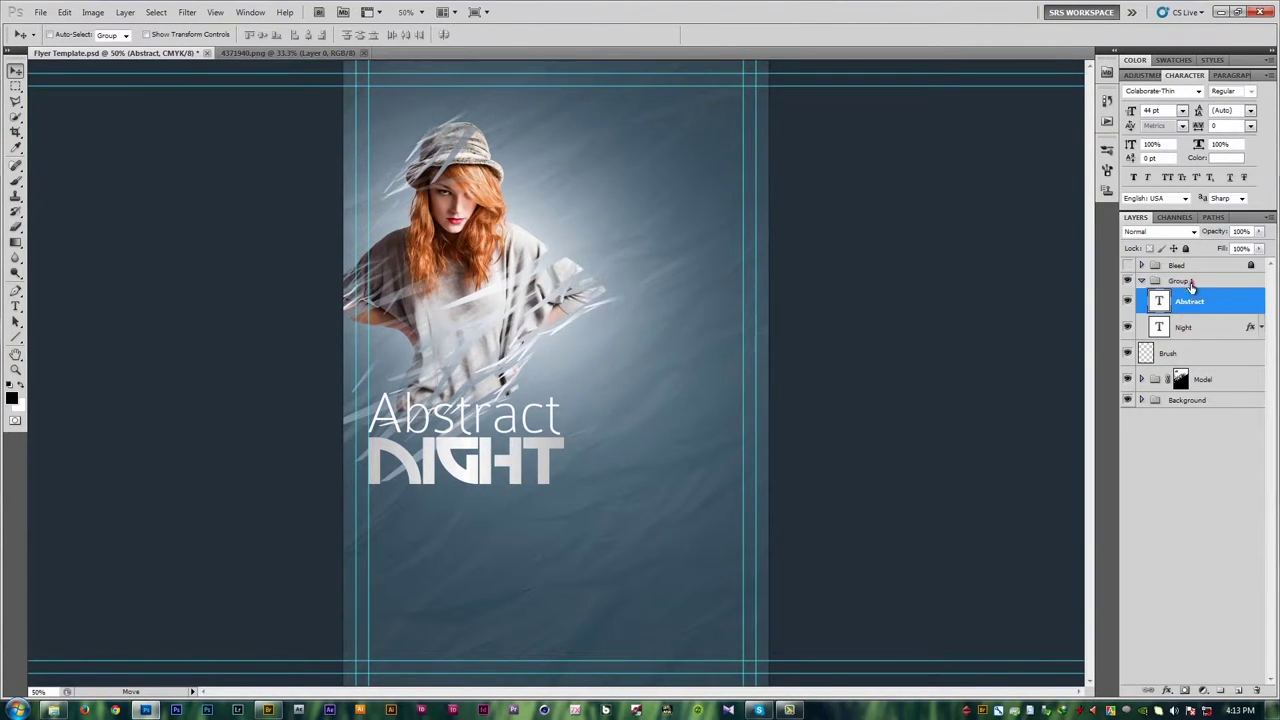
left_click(1182, 280)
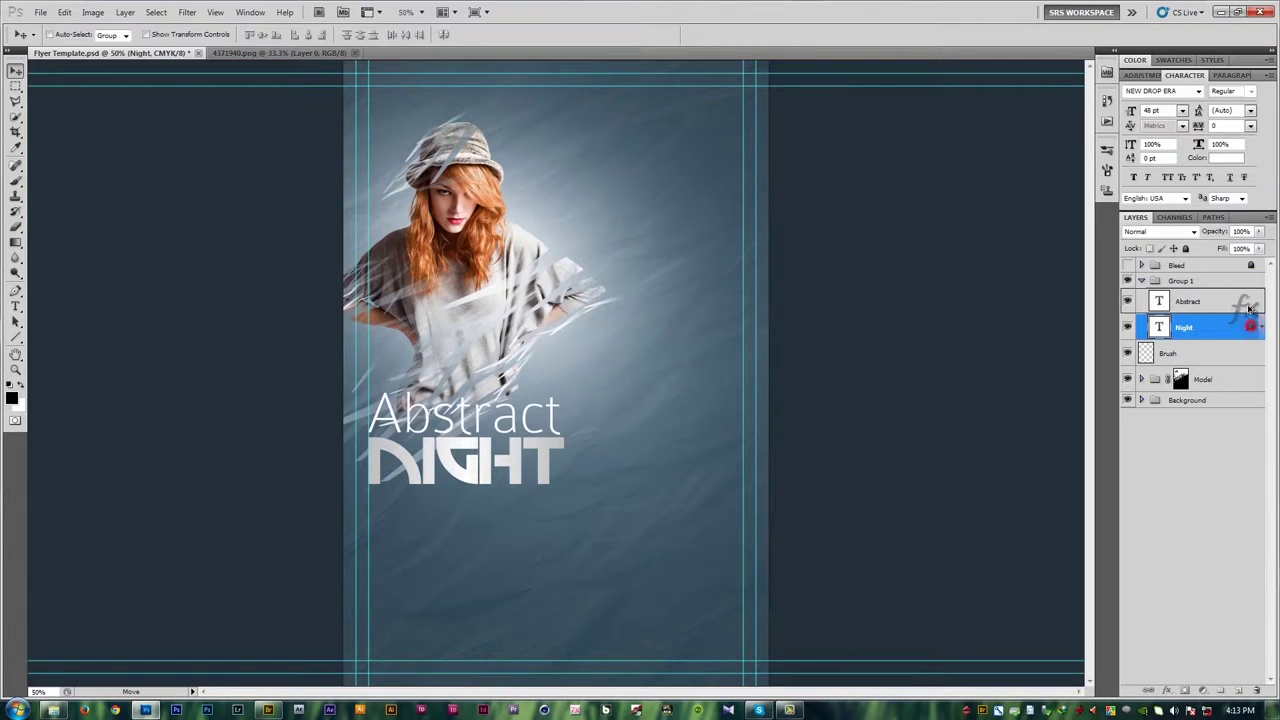
left_click_drag(1249, 329, 1248, 307)
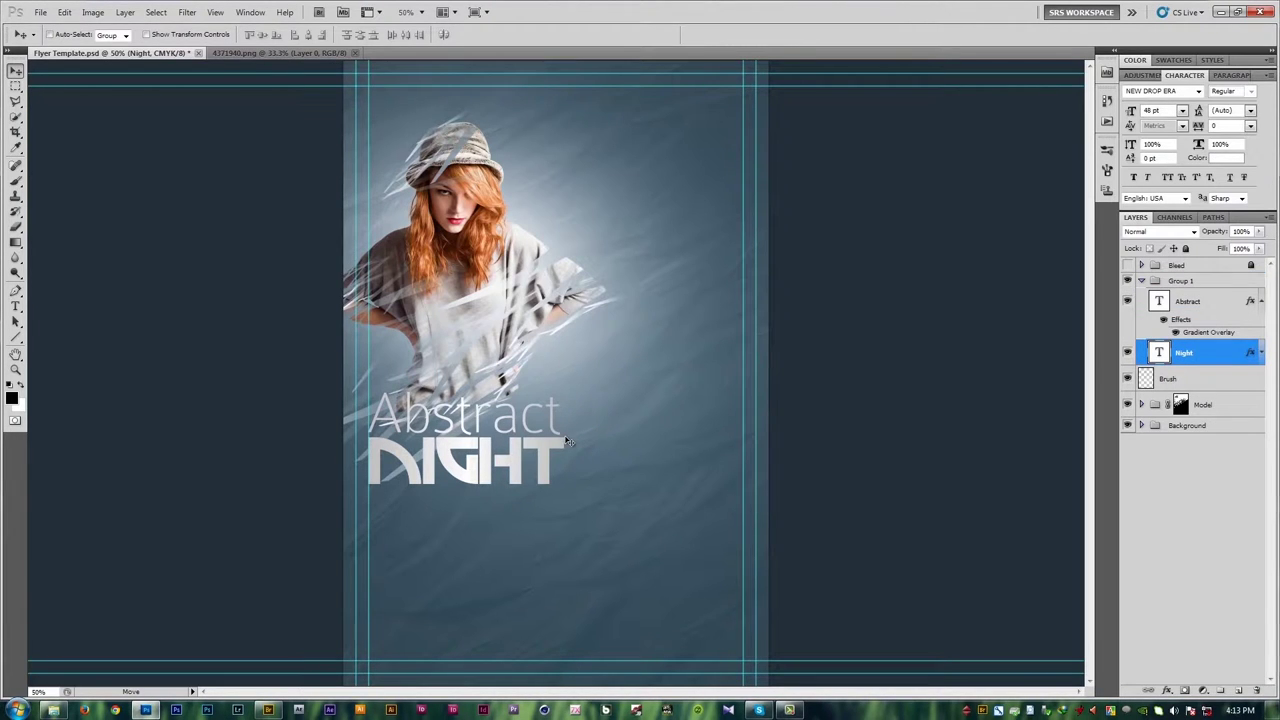
key("ctrl+z")
- Select Group 1 and give it a white layer mask
left_click(1225, 302)
left_click(1205, 281)
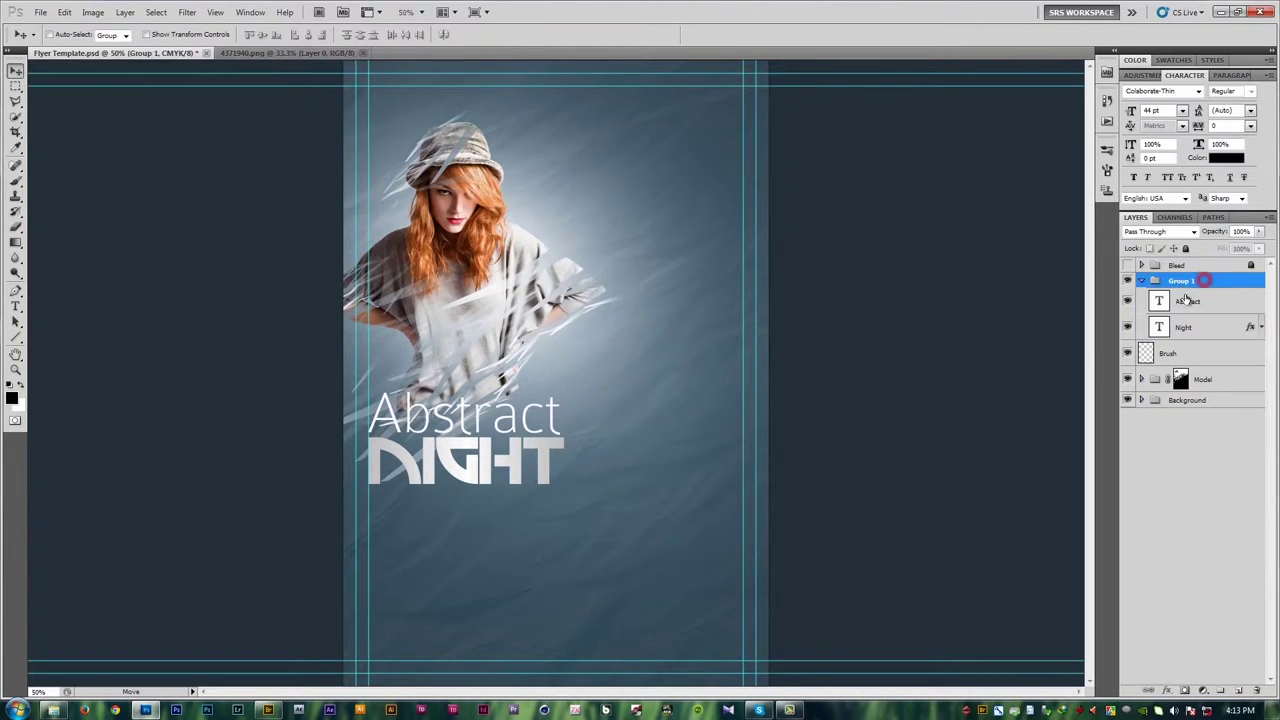
left_click(1184, 690)
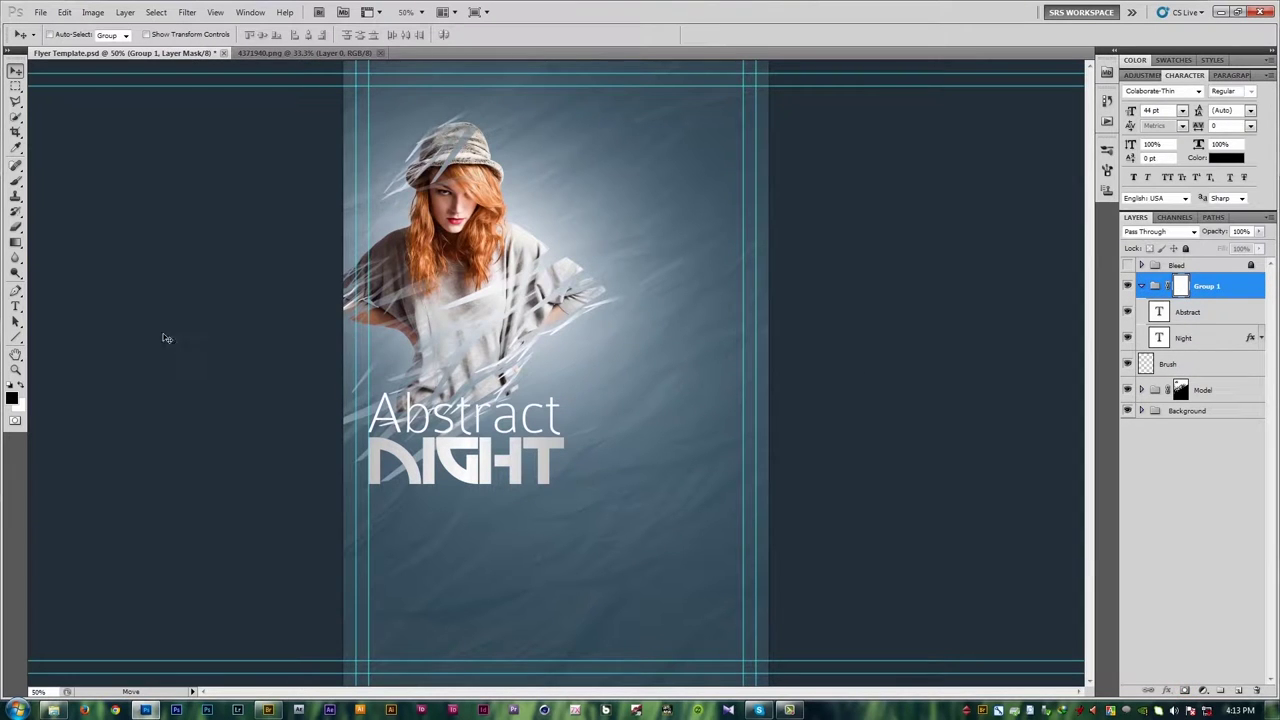
key("b")
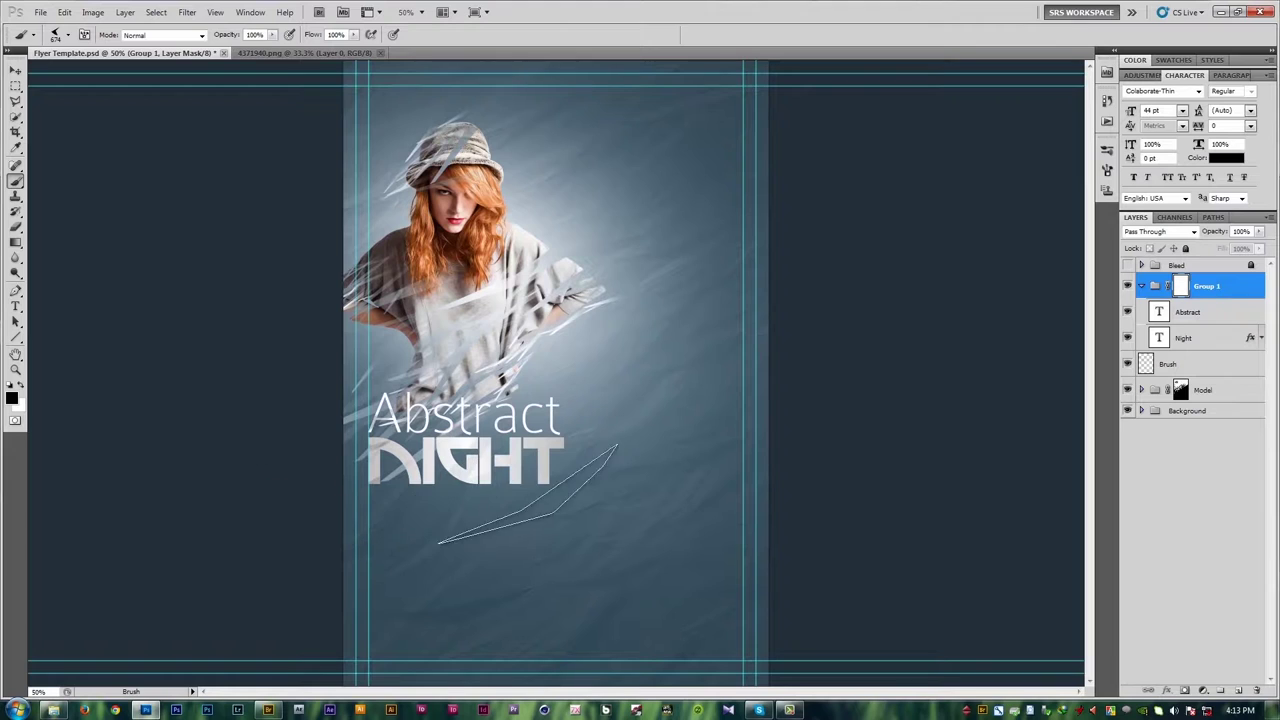
- Check the brush tip shape and transfer settings in the Brush panel
left_click(1108, 170)
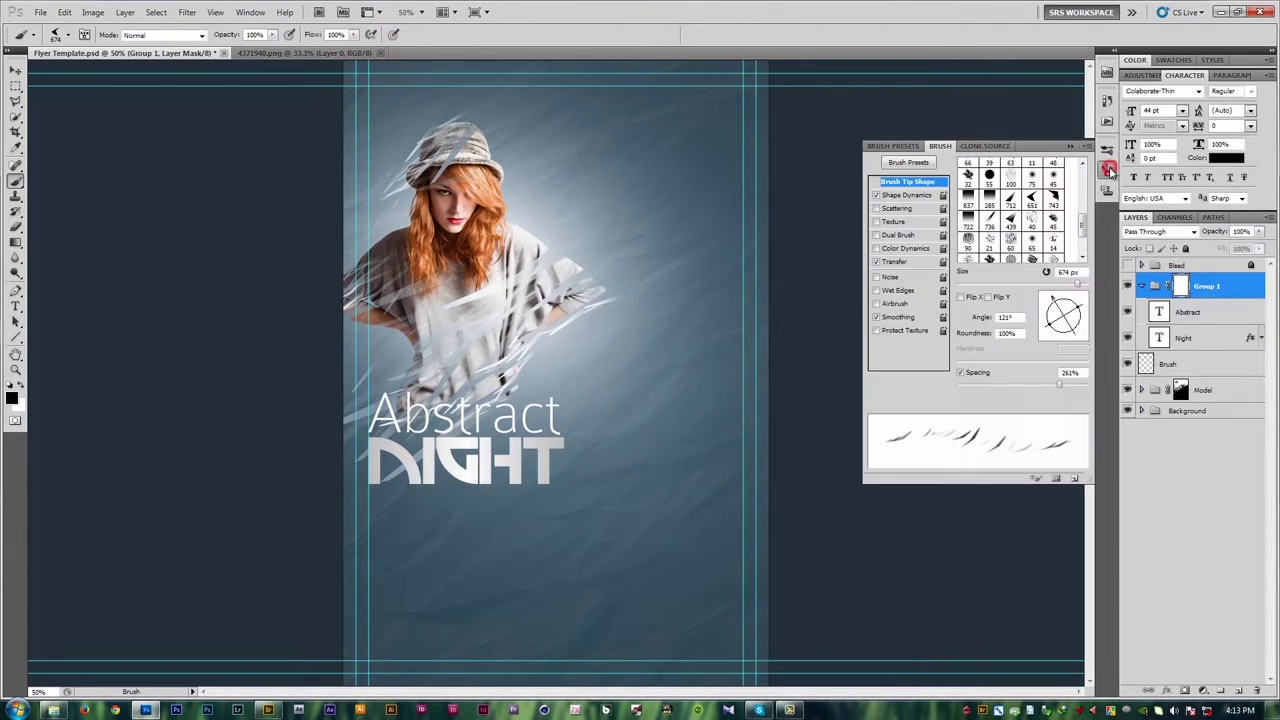
left_click(910, 261)
left_click(918, 182)
left_click(1108, 170)
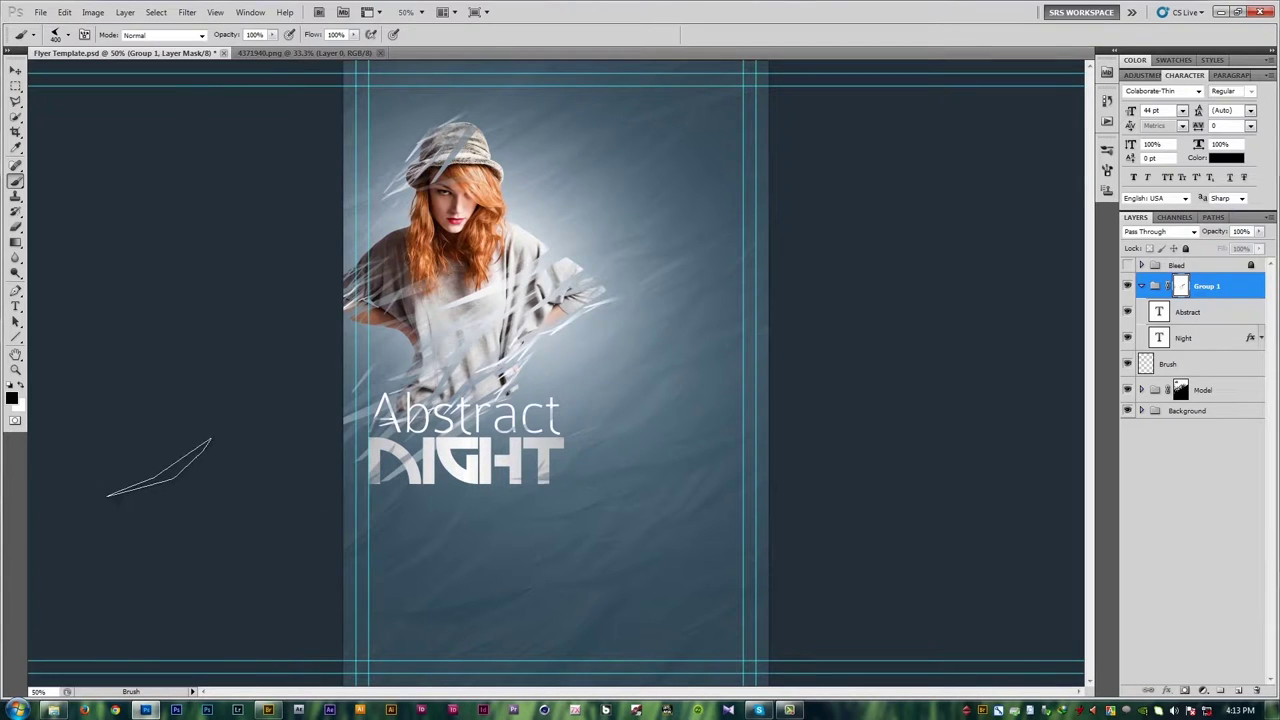
- Preview Group 1's mask on its own, return to the composite, and open Levels on it
left_click(15, 71)
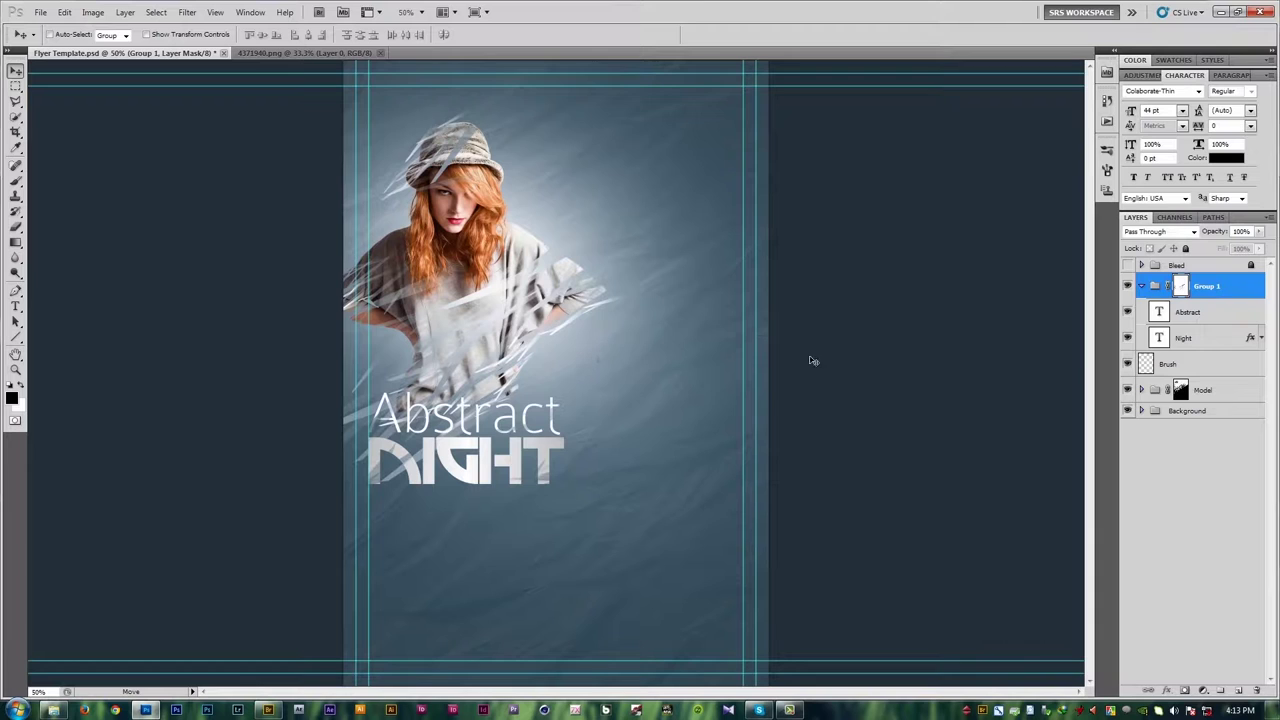
left_click(1181, 288, "alt")
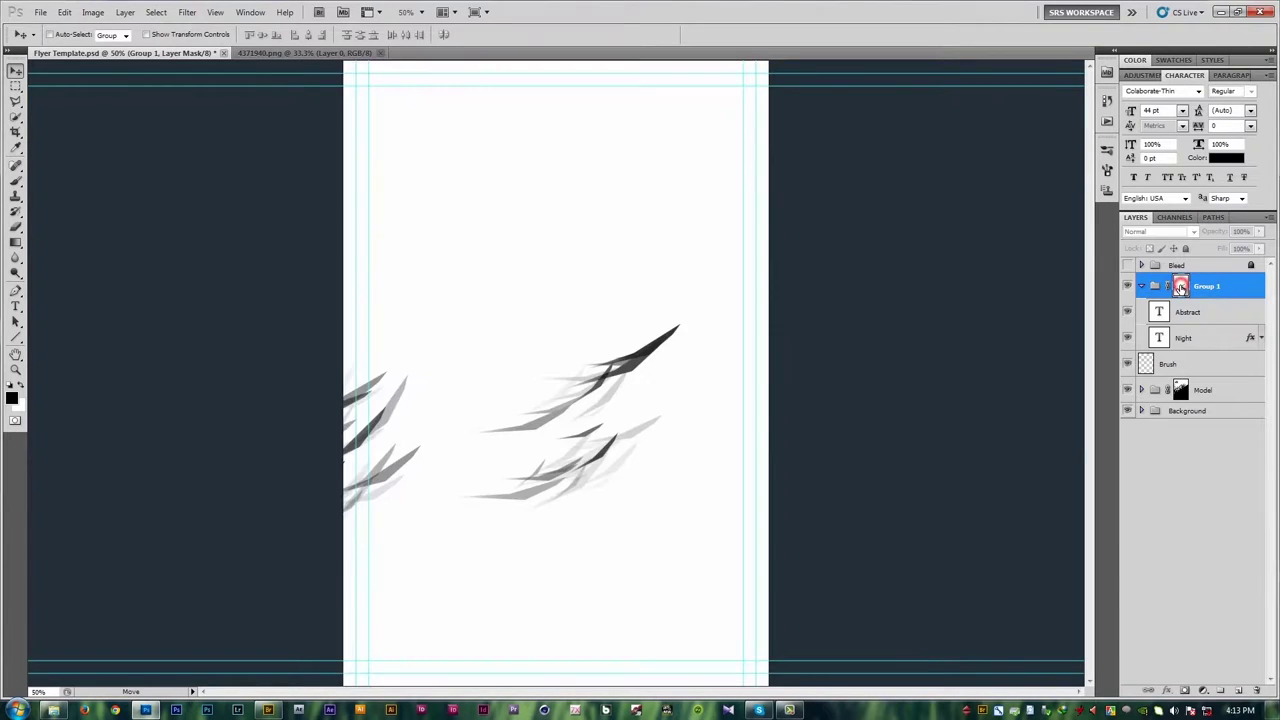
left_click(1181, 288, "alt")
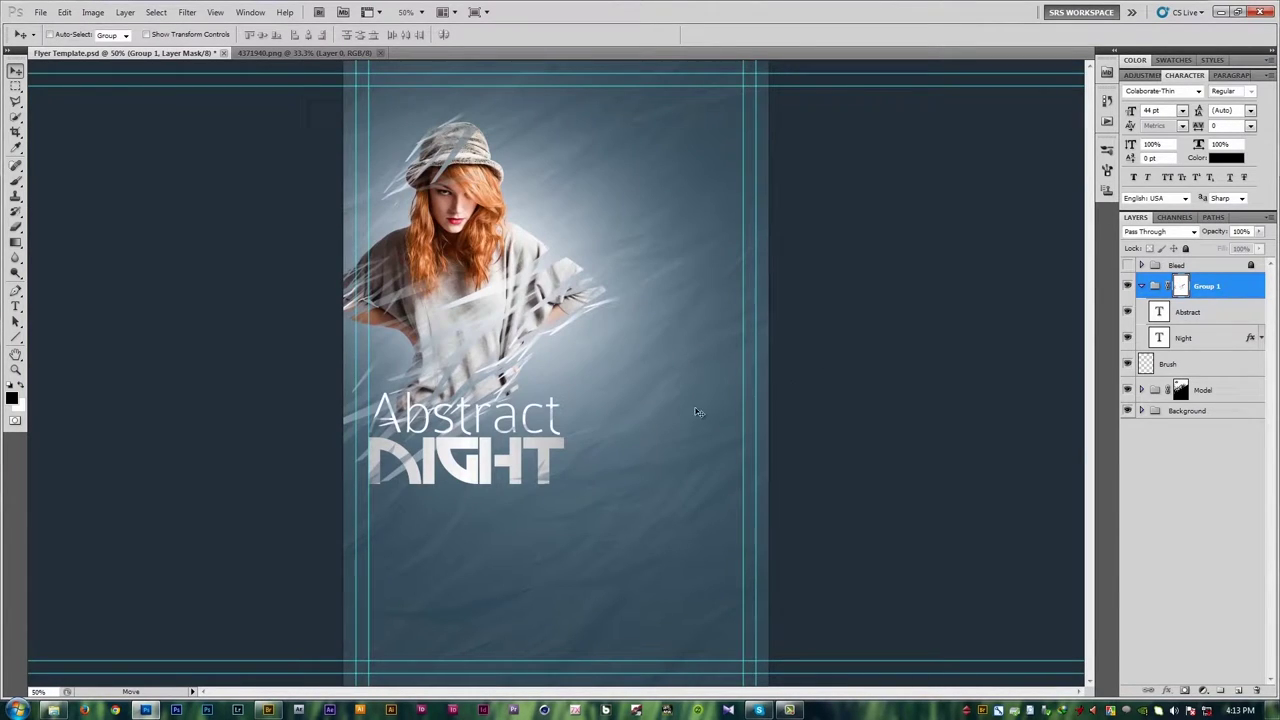
key("b")
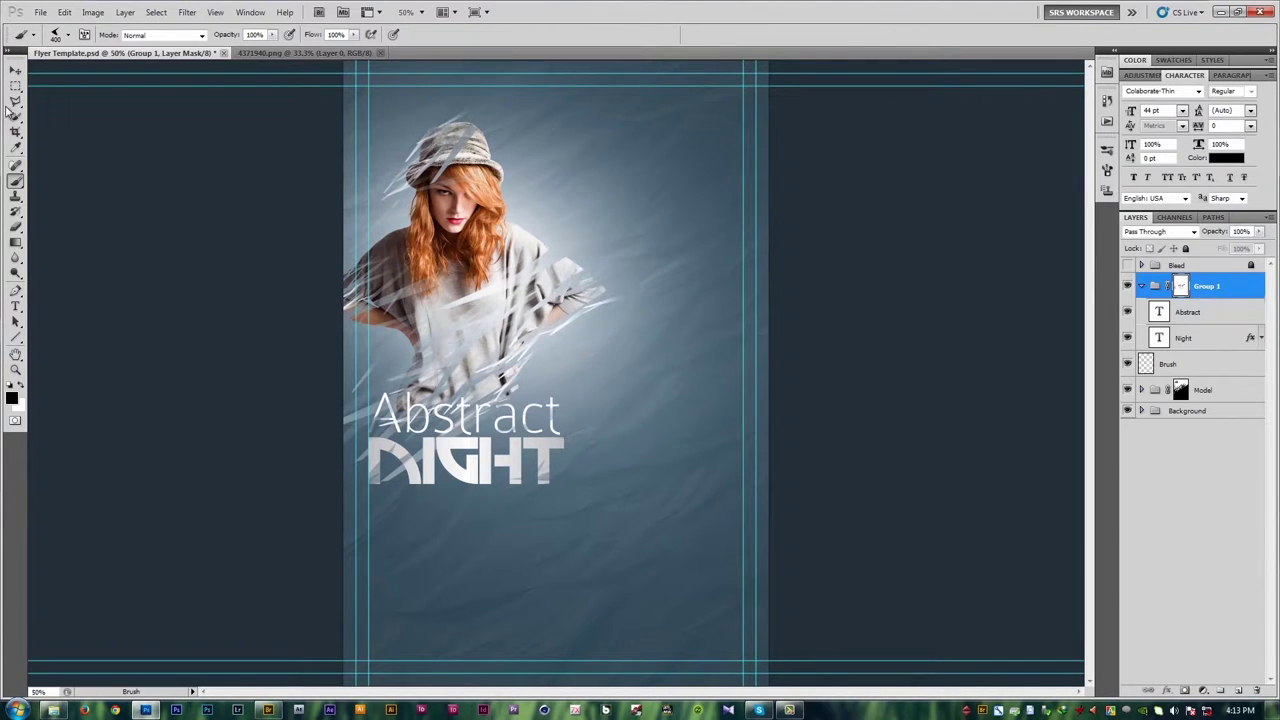
key("ctrl+l")
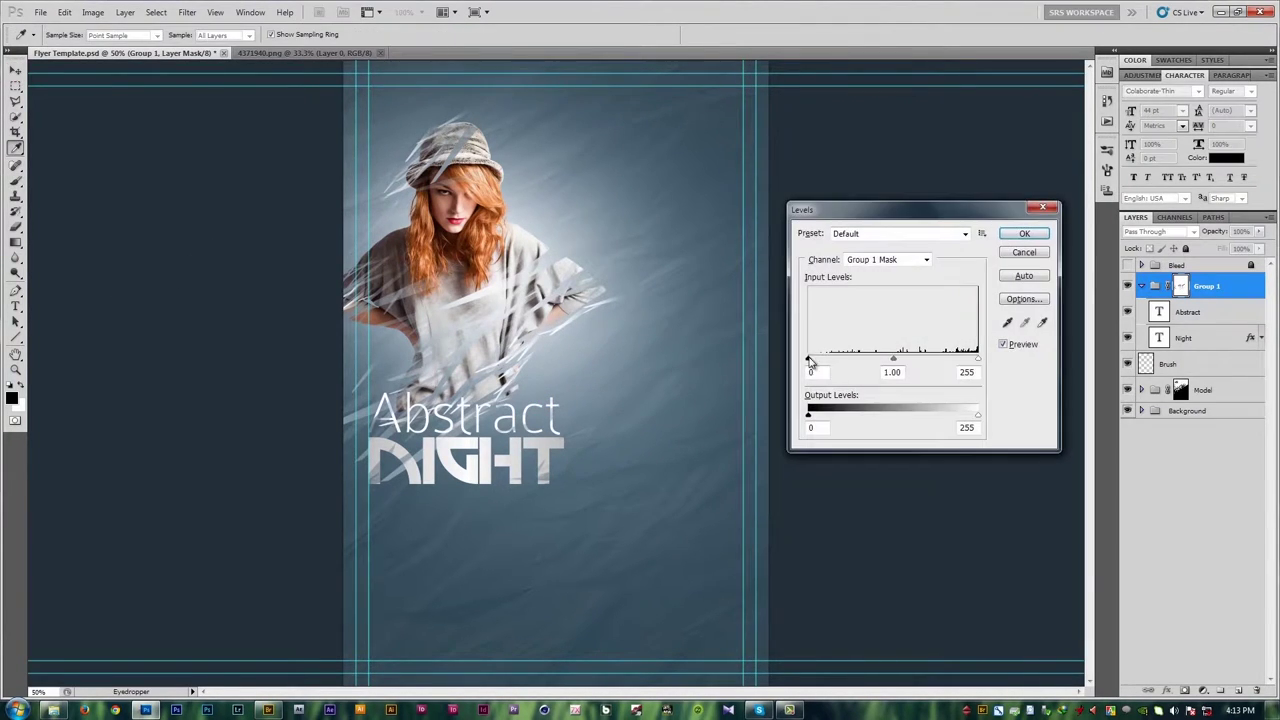
- Apply Levels with black input 11 to the mask, collapse Group 1 and zoom out to 33.3%
mouse_move(811, 357)
left_mouse_down()
mouse_move(951, 357)
mouse_move(820, 358)
left_mouse_up()
left_click_drag(816, 357, 814, 357)
key("Return")
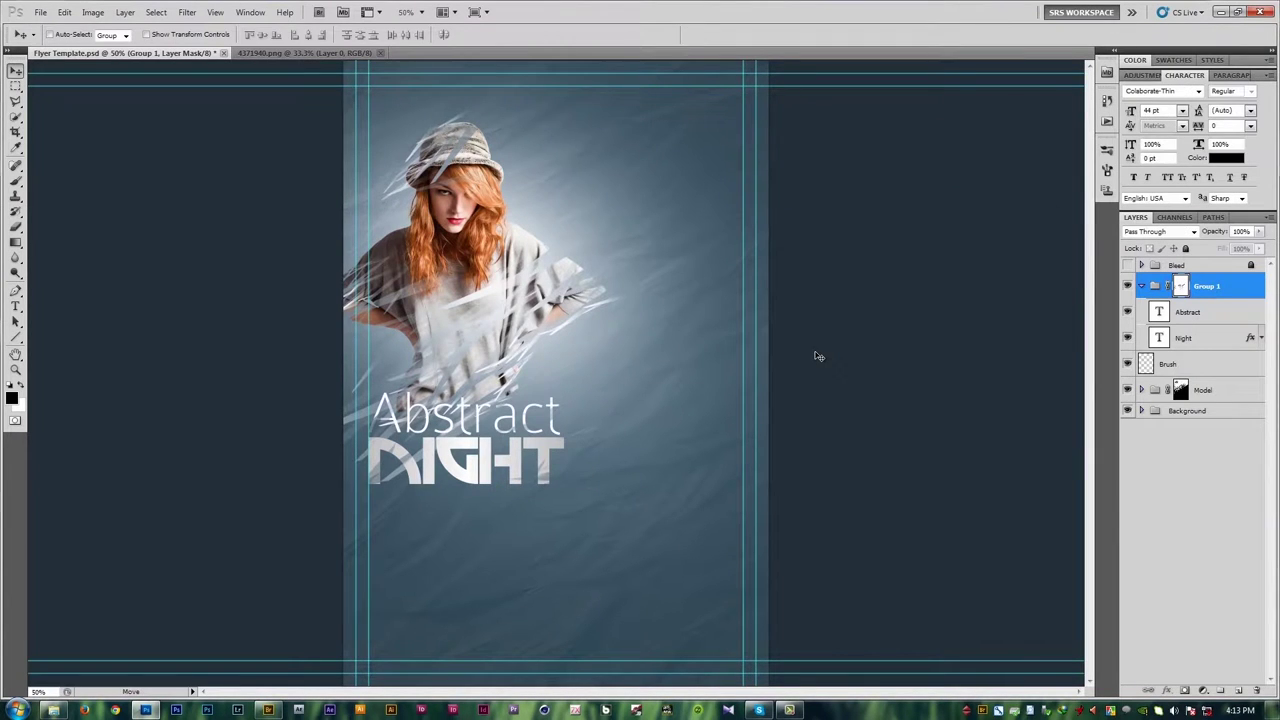
left_click(1141, 286)
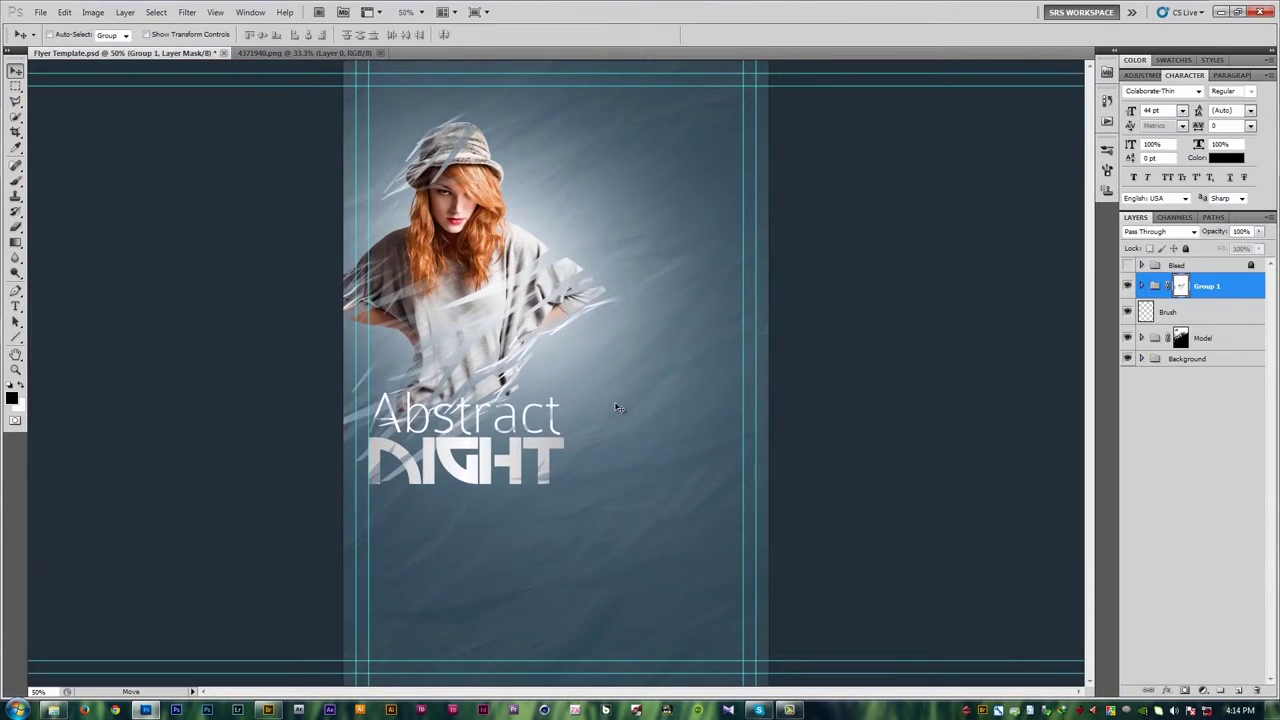
key("ctrl+minus")
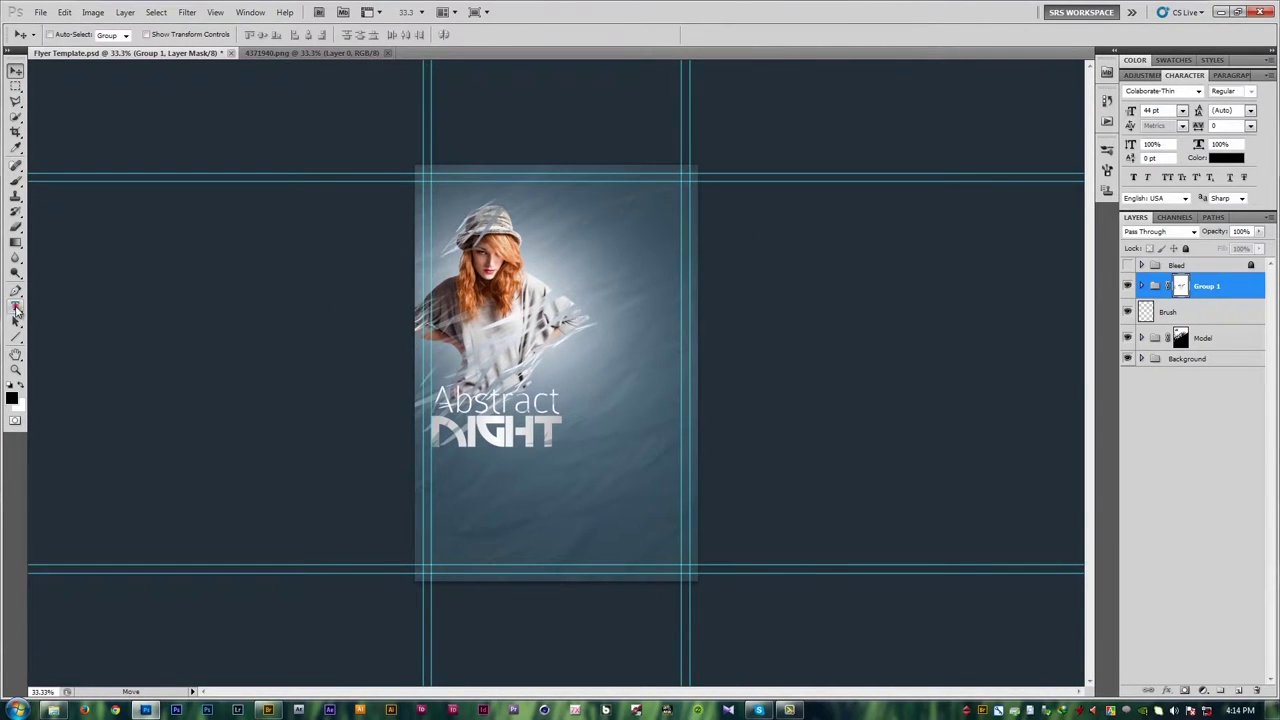
- Start a right-aligned 18 pt text layer right of the title and type 'Music by'
left_click(15, 305)
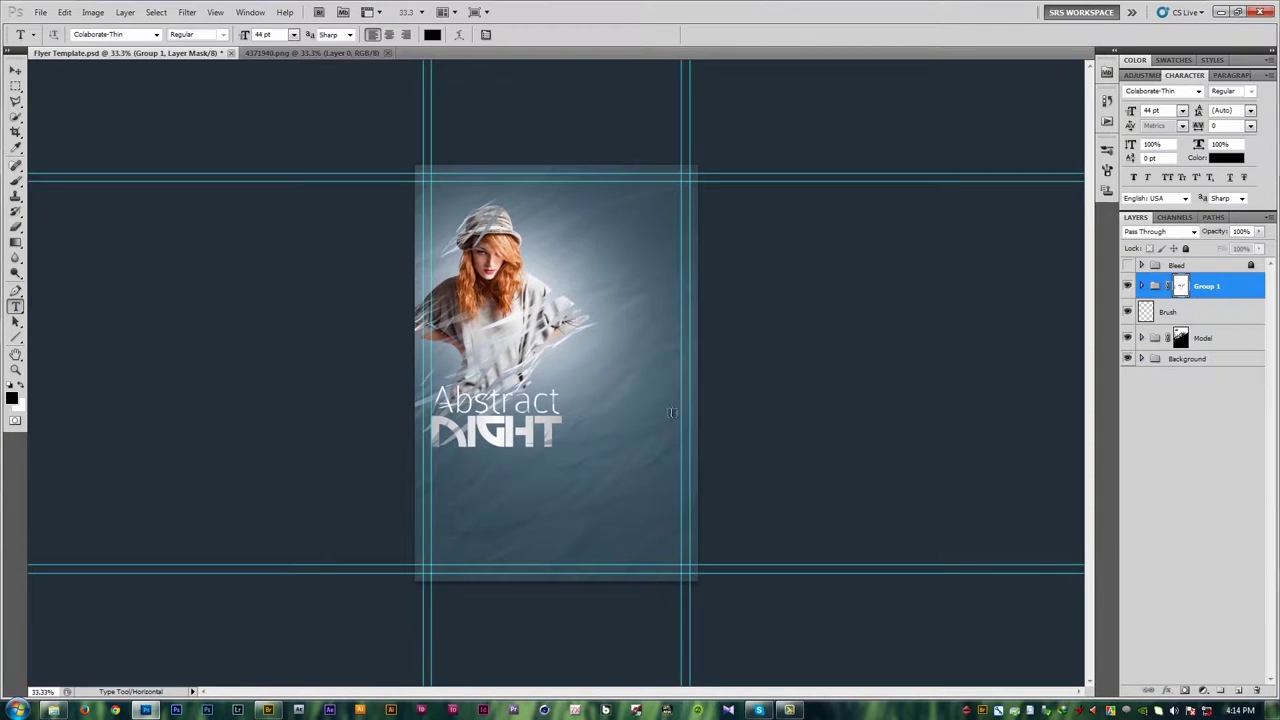
left_click(662, 406)
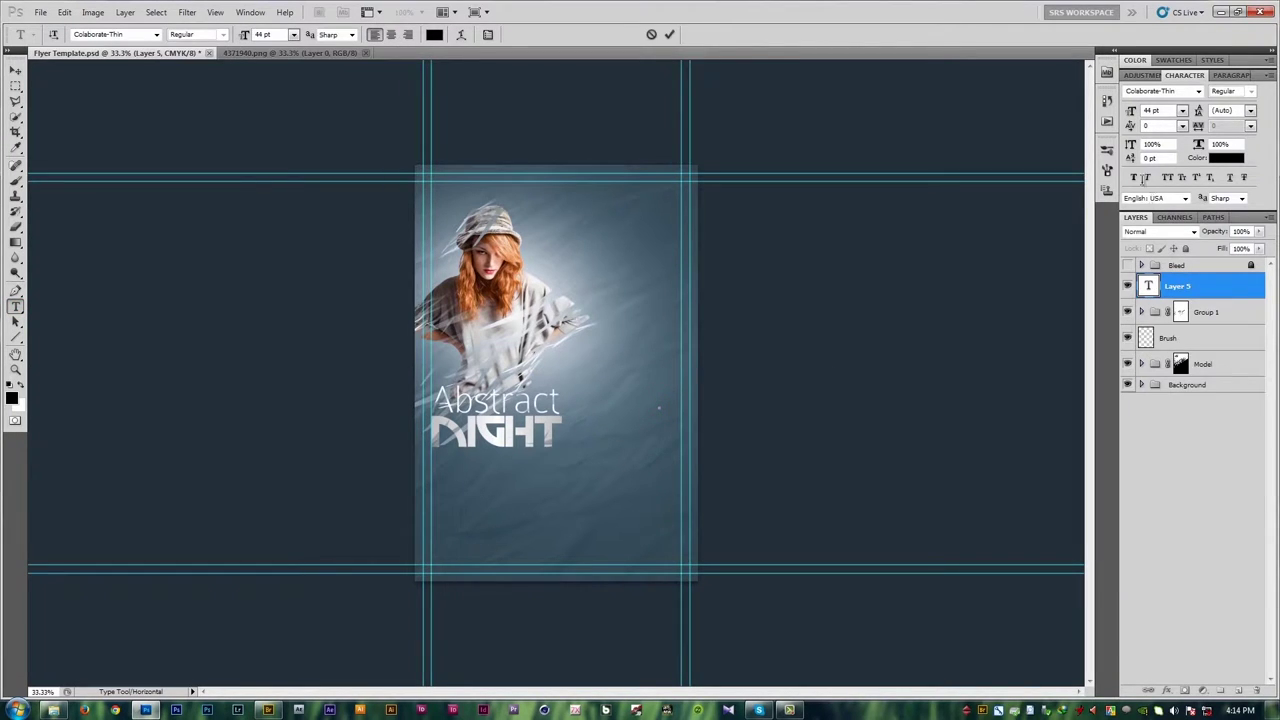
left_click(1182, 111)
left_click(1178, 262)
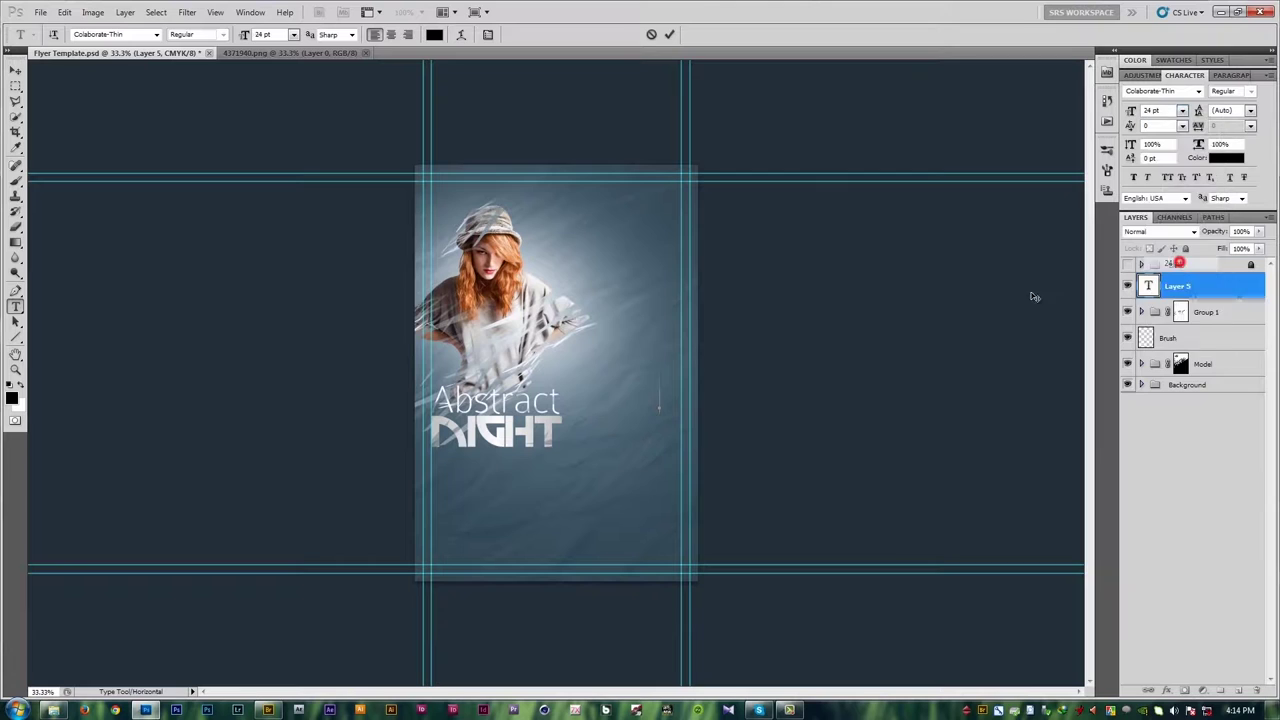
left_click(1182, 111)
left_click(1185, 246)
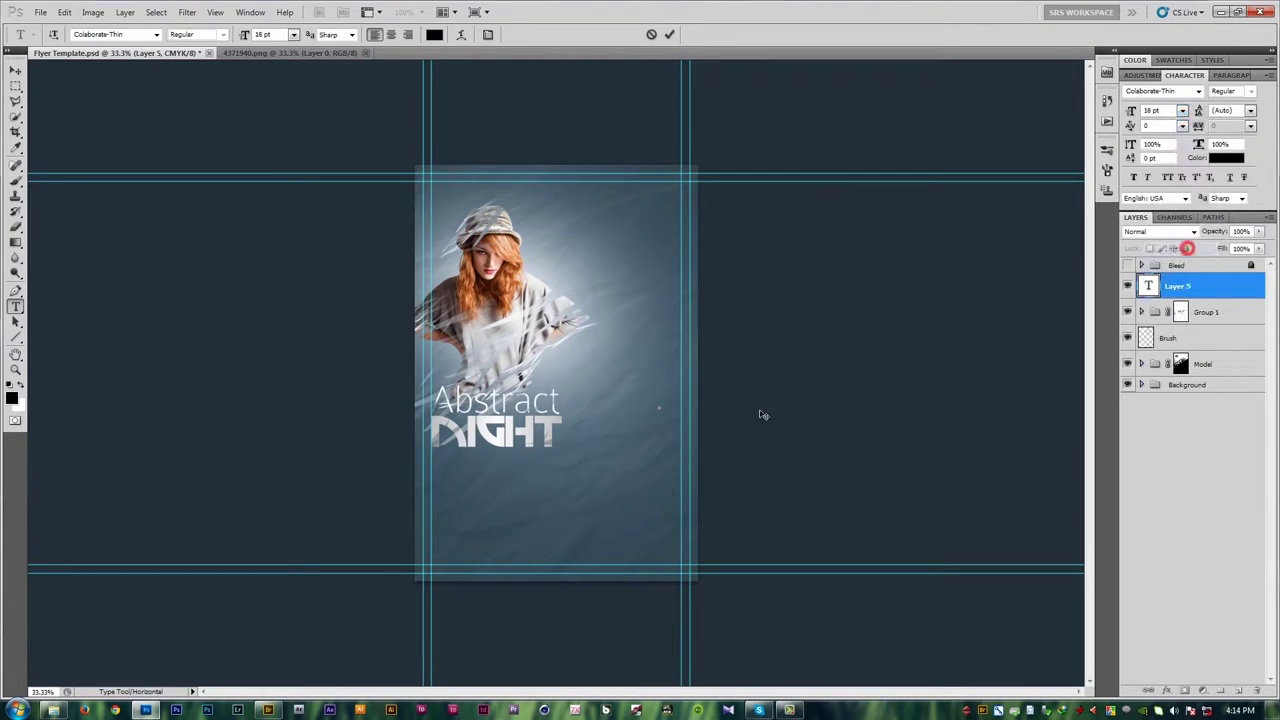
left_click(1231, 75)
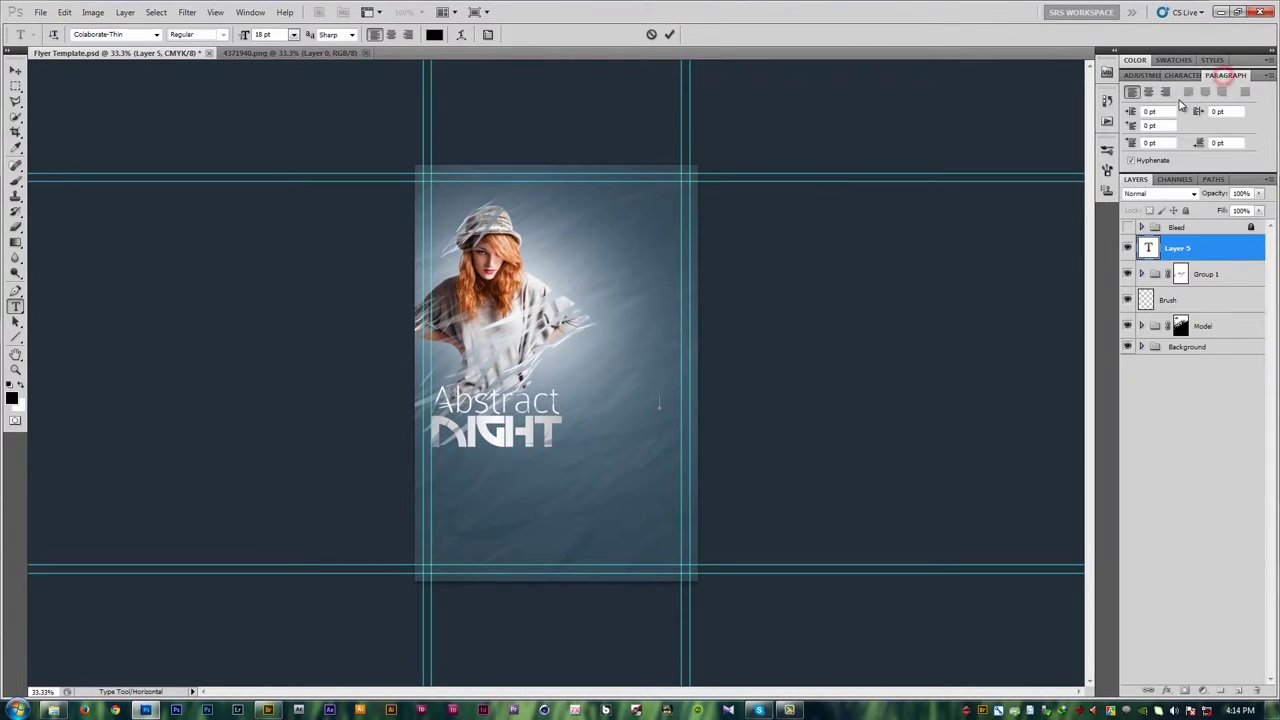
left_click(1165, 91)
left_click(688, 430)
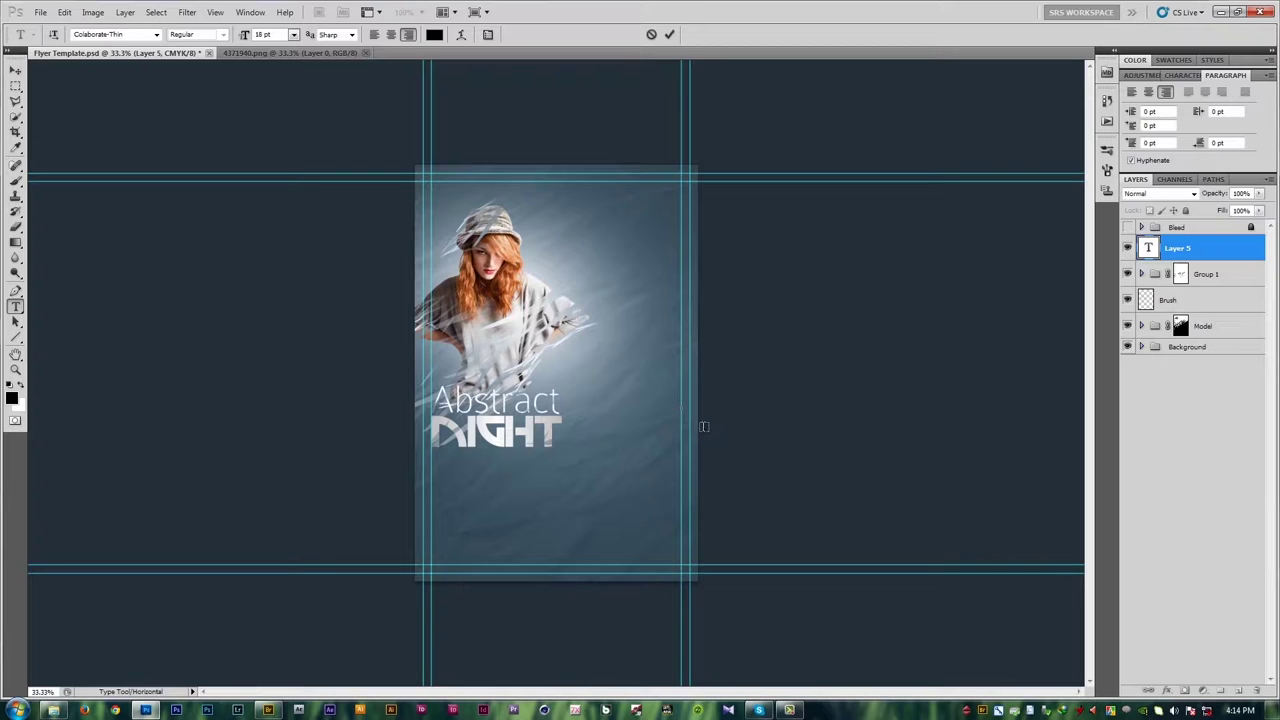
type("Music by")
- Resize the 'Music by' text to 12 pt, commit it and make it white
key("ctrl+a")
left_click(1183, 76)
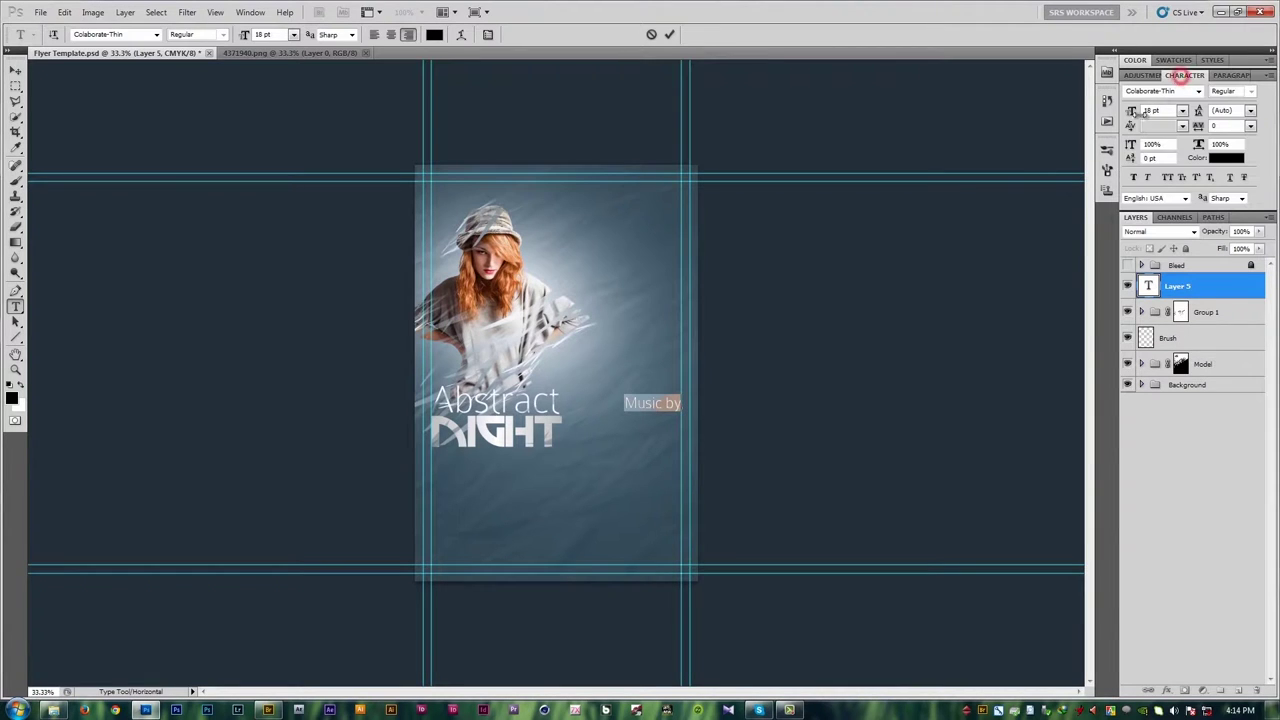
left_click(1183, 110)
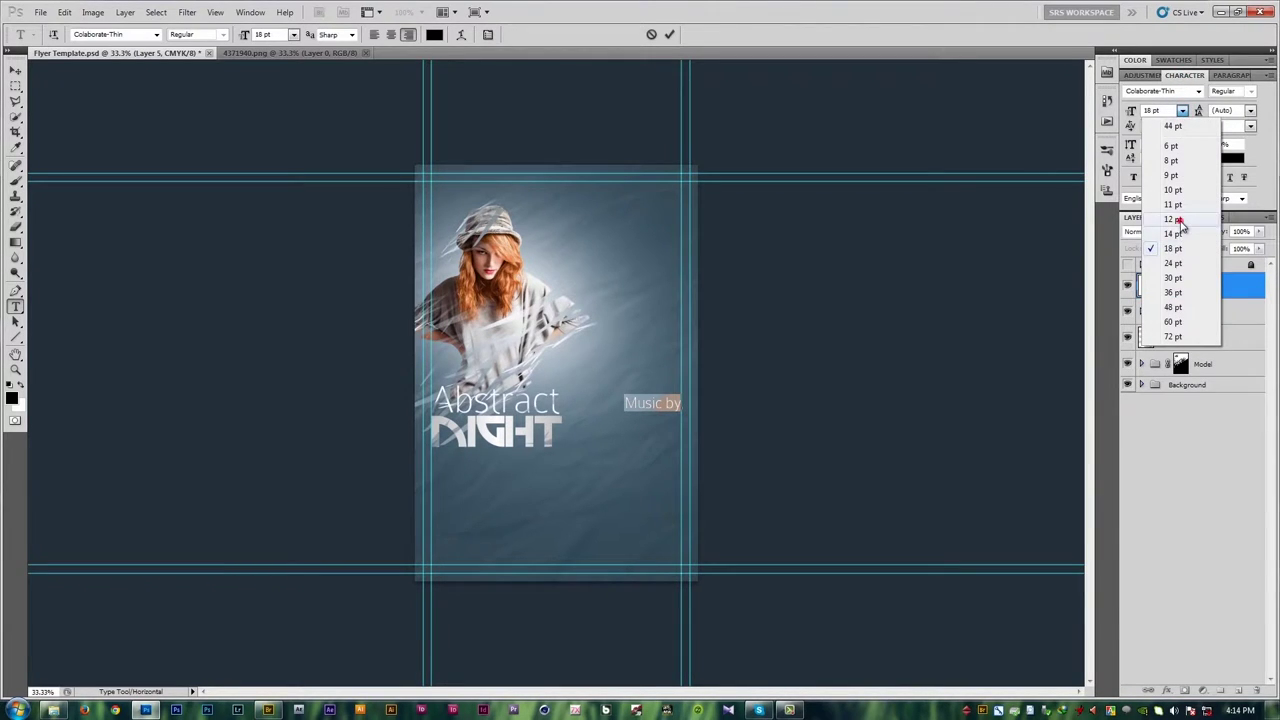
left_click(1173, 219)
key("ctrl+plus")
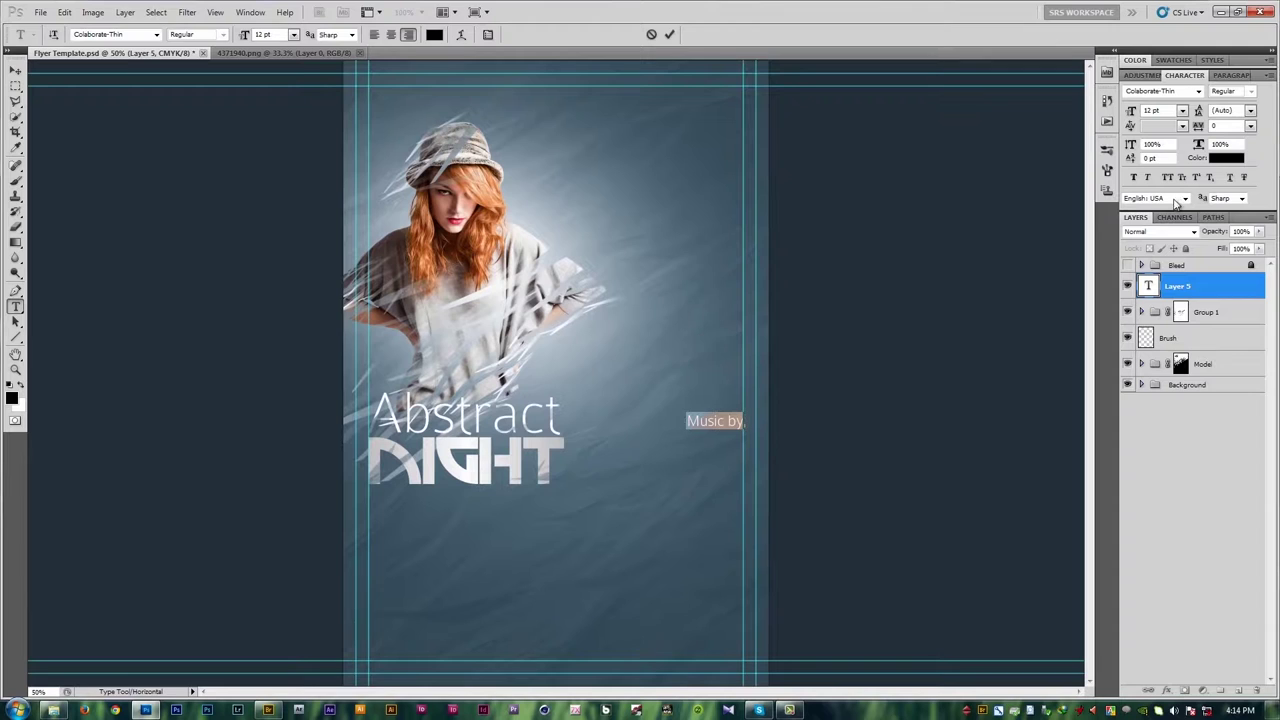
left_click(1183, 91)
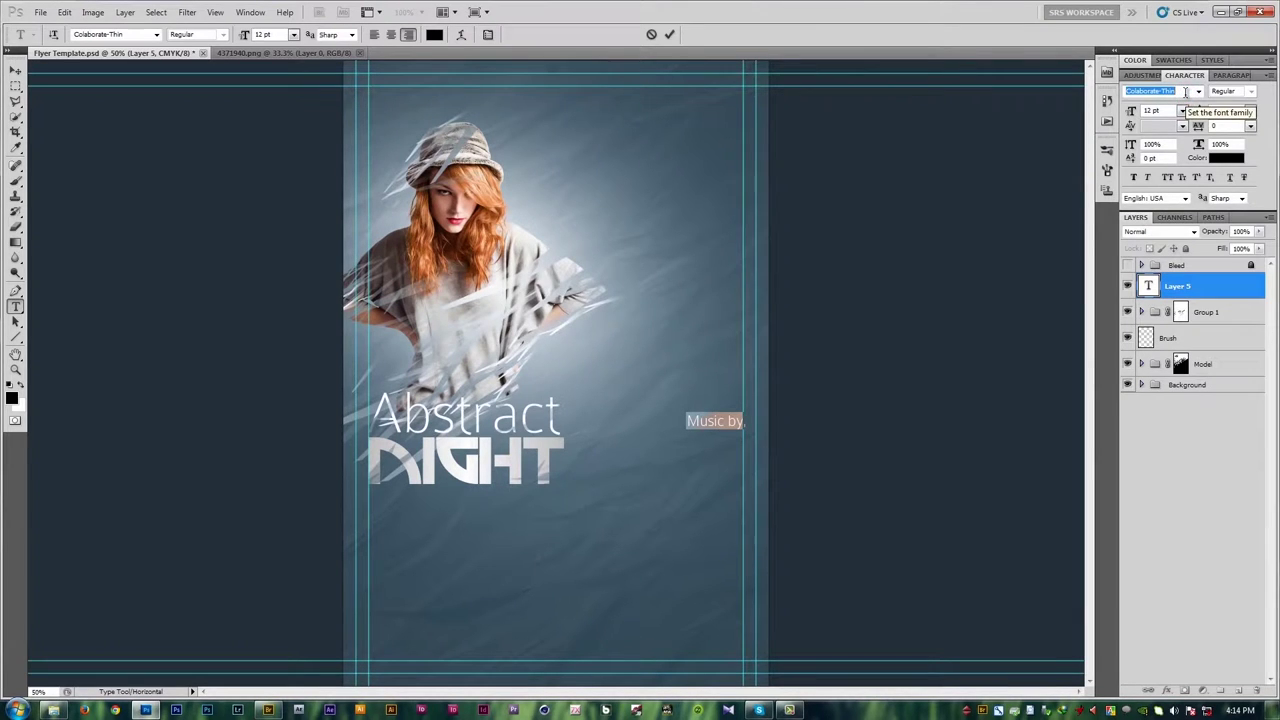
left_click(15, 70)
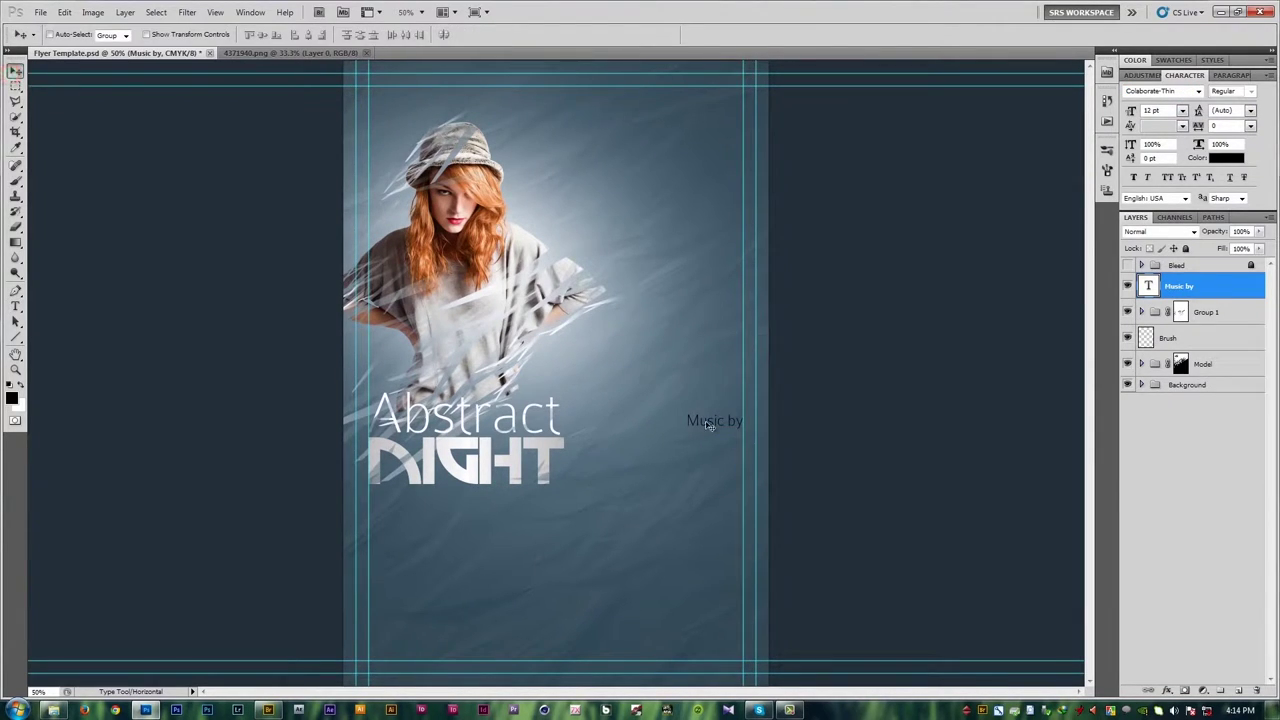
key("ctrl+BackSpace")
- Duplicate 'Music by' just below itself and retype the copy as the DJ's name in capitals
left_click_drag(720, 423, 719, 419)
left_click_drag(1216, 299, 1216, 300)
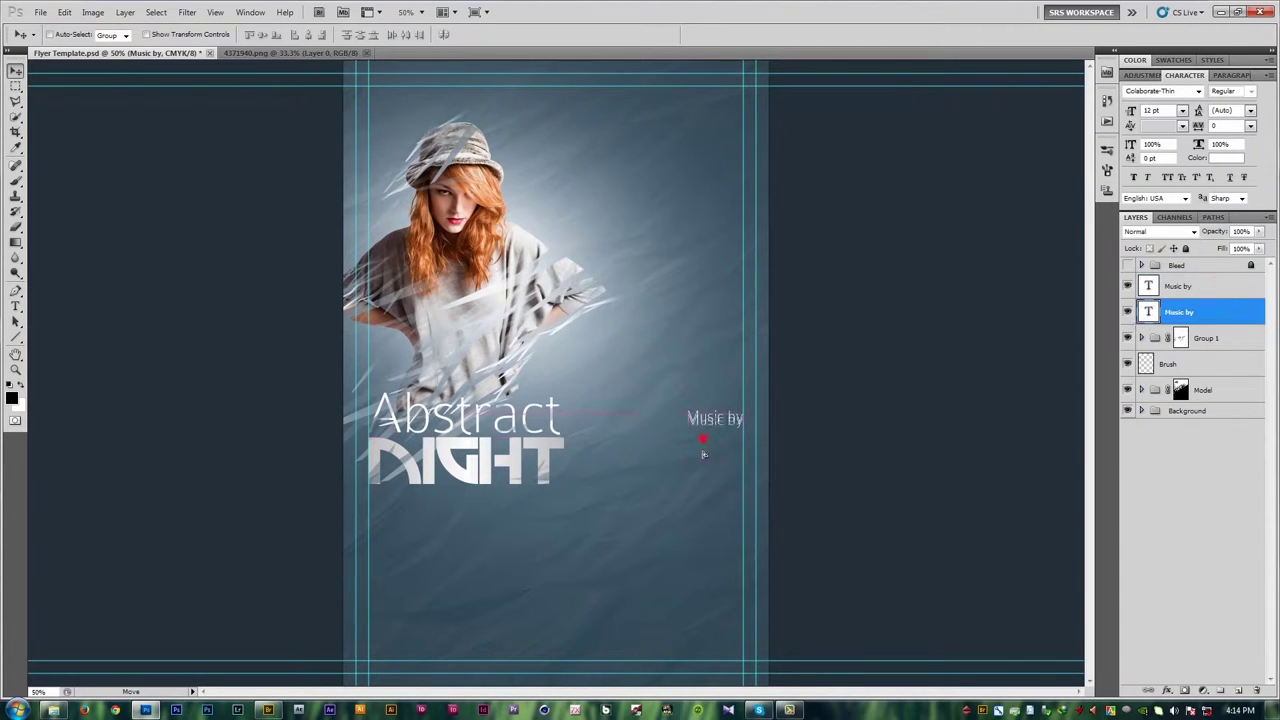
left_click_drag(700, 451, 696, 466)
double_click(1147, 313)
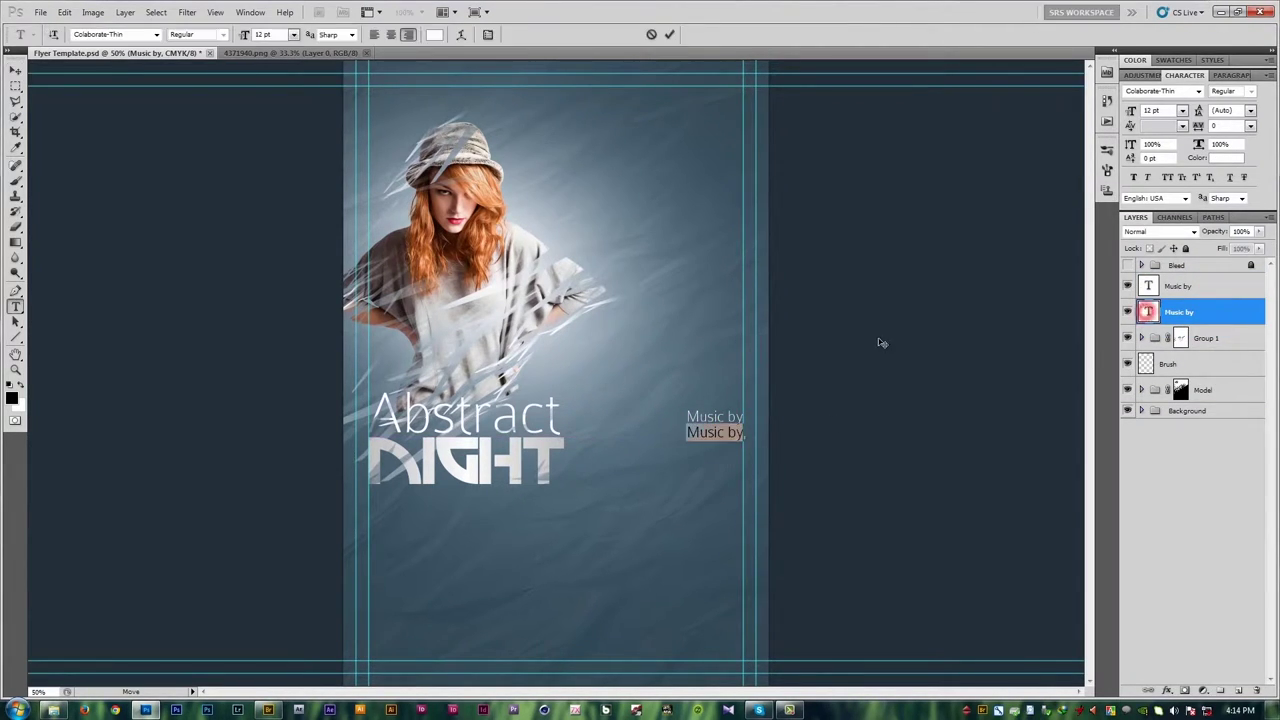
type("DJ ")
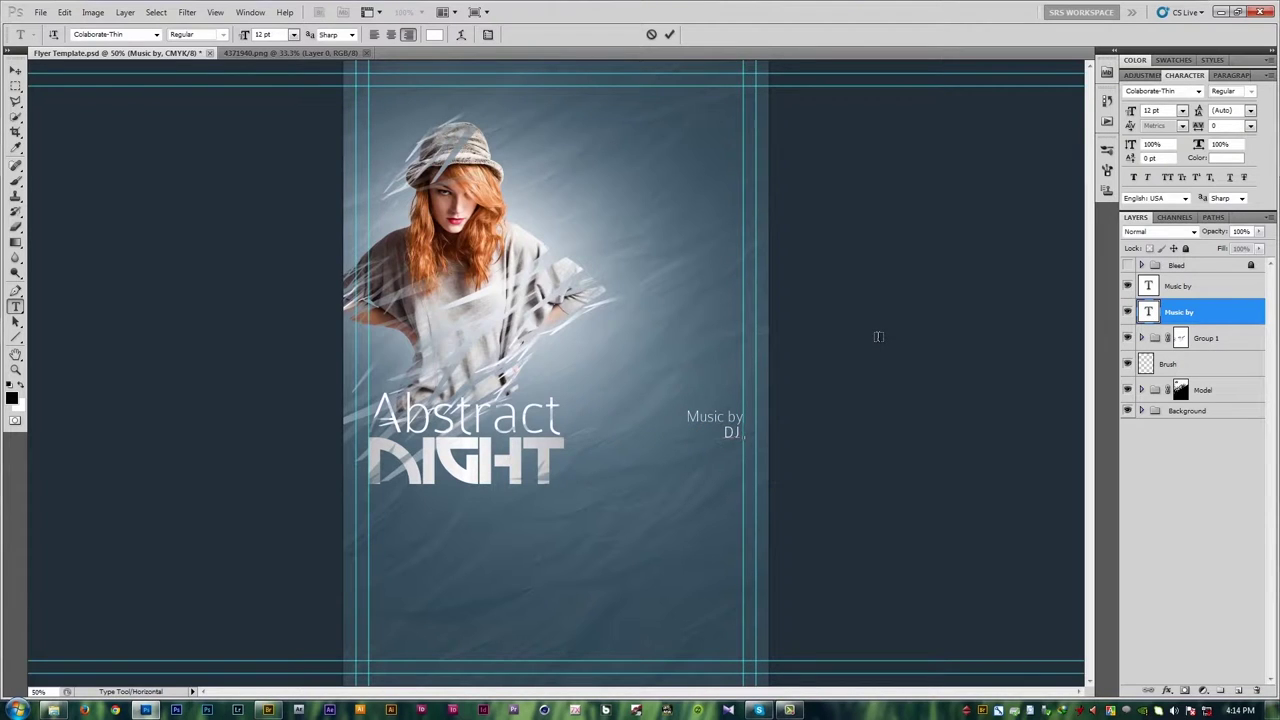
type("SHEMUL")
key("ctrl+Return")
key("v")
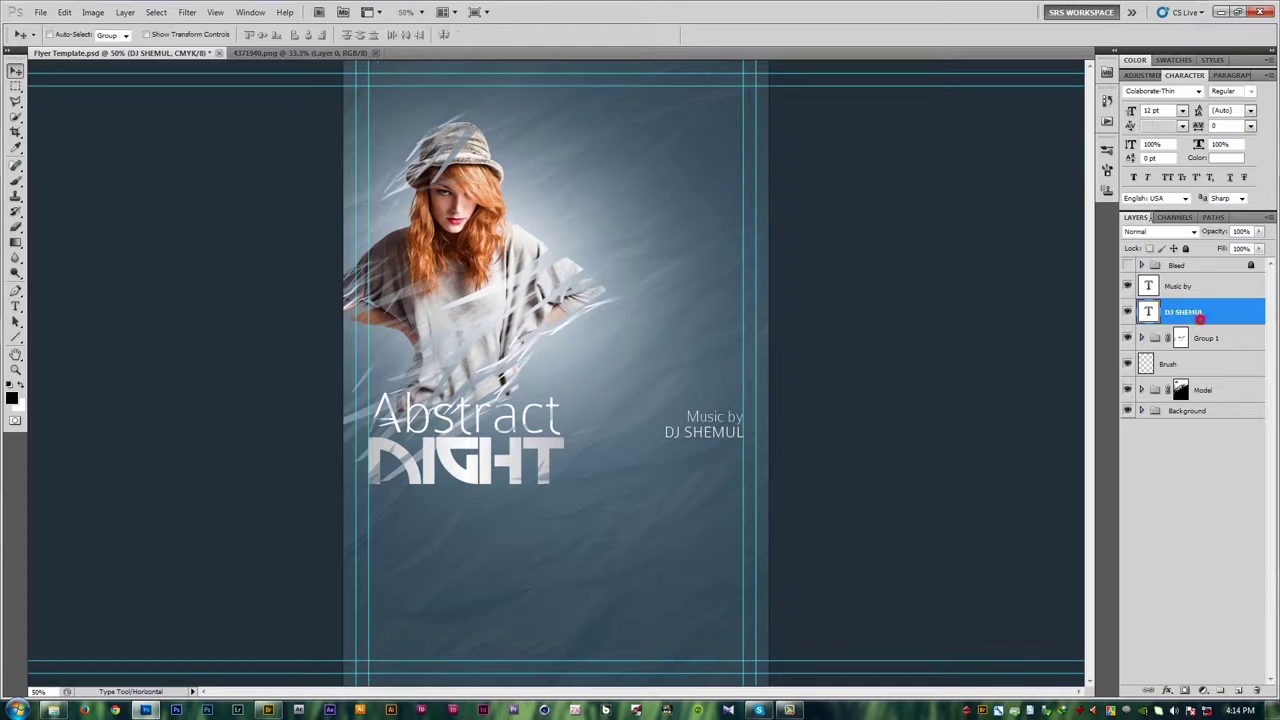
- Set the DJ name to Colaborate-Medium at 18 pt and line it up under 'Music by'
left_click(1182, 110)
left_click(1181, 91)
key("Down")
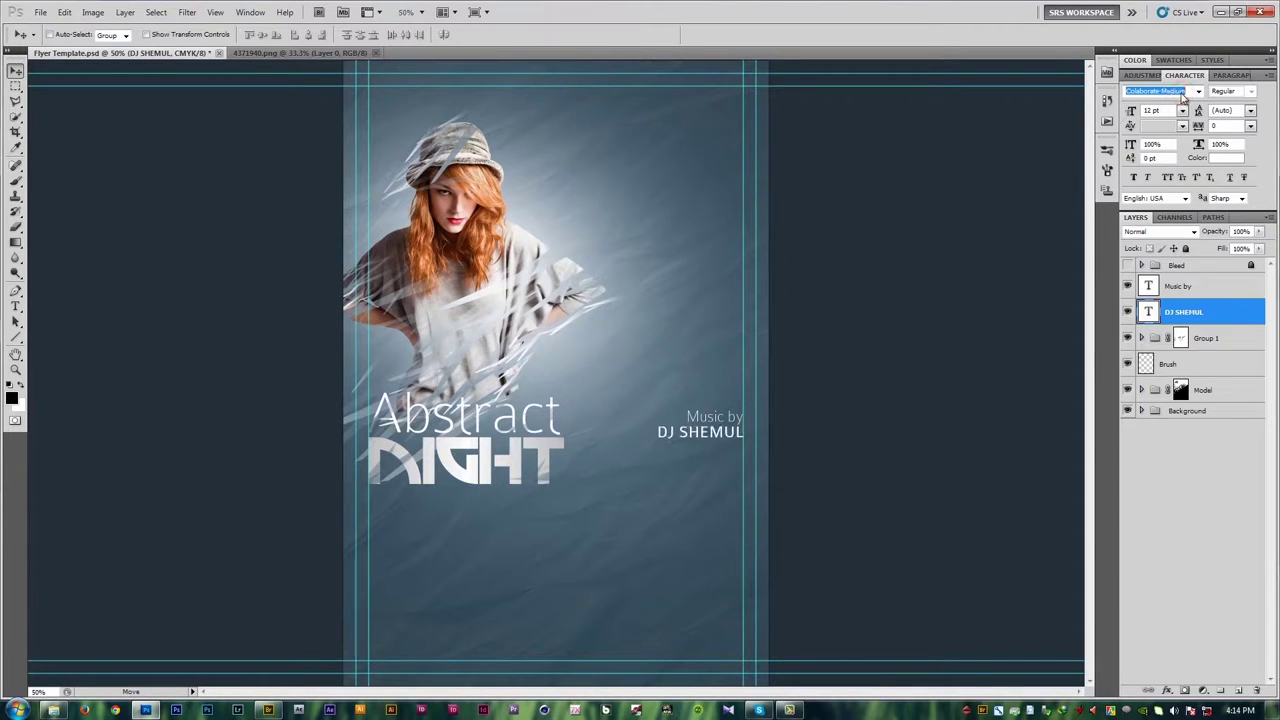
key("Down")
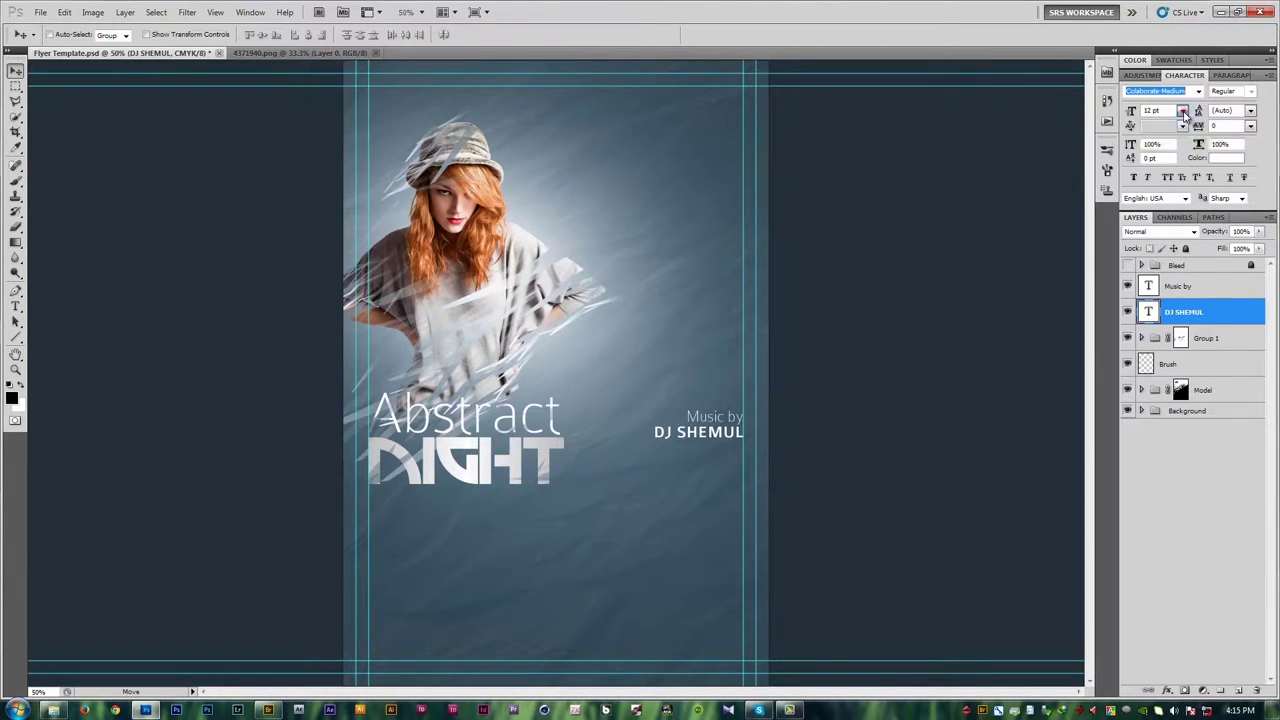
left_click(1182, 110)
left_click(1182, 248)
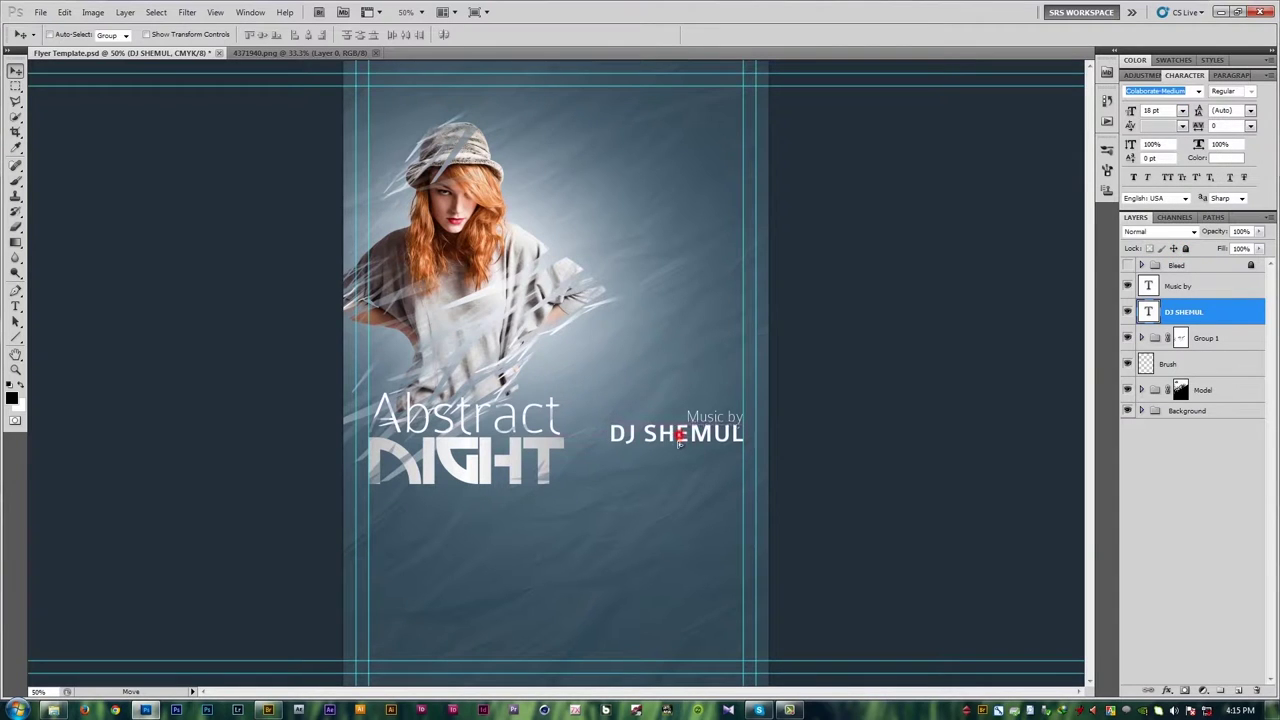
left_click_drag(684, 438, 678, 446)
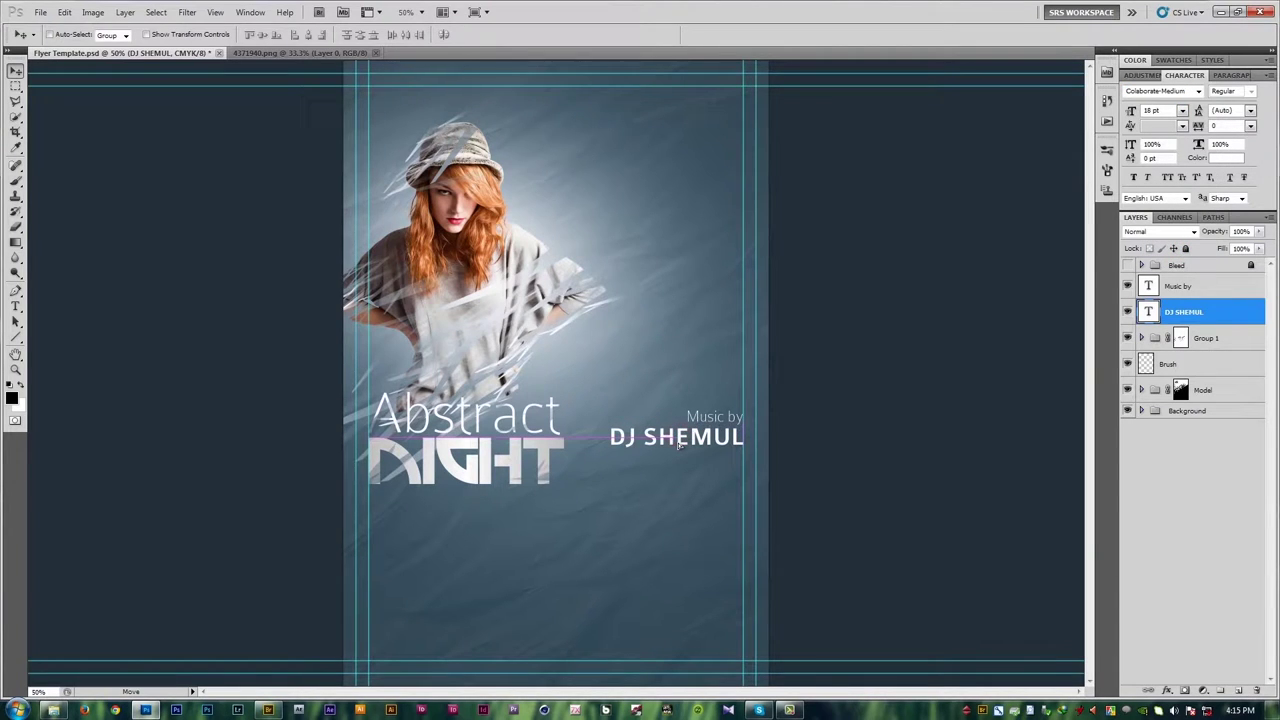
- Retype the DJ name in mixed case and switch it to Colaborate-Bold
double_click(1148, 311)
key("Right")
key("shift+Left")
key("shift+Left")
key("shift+Left")
key("shift+Right")
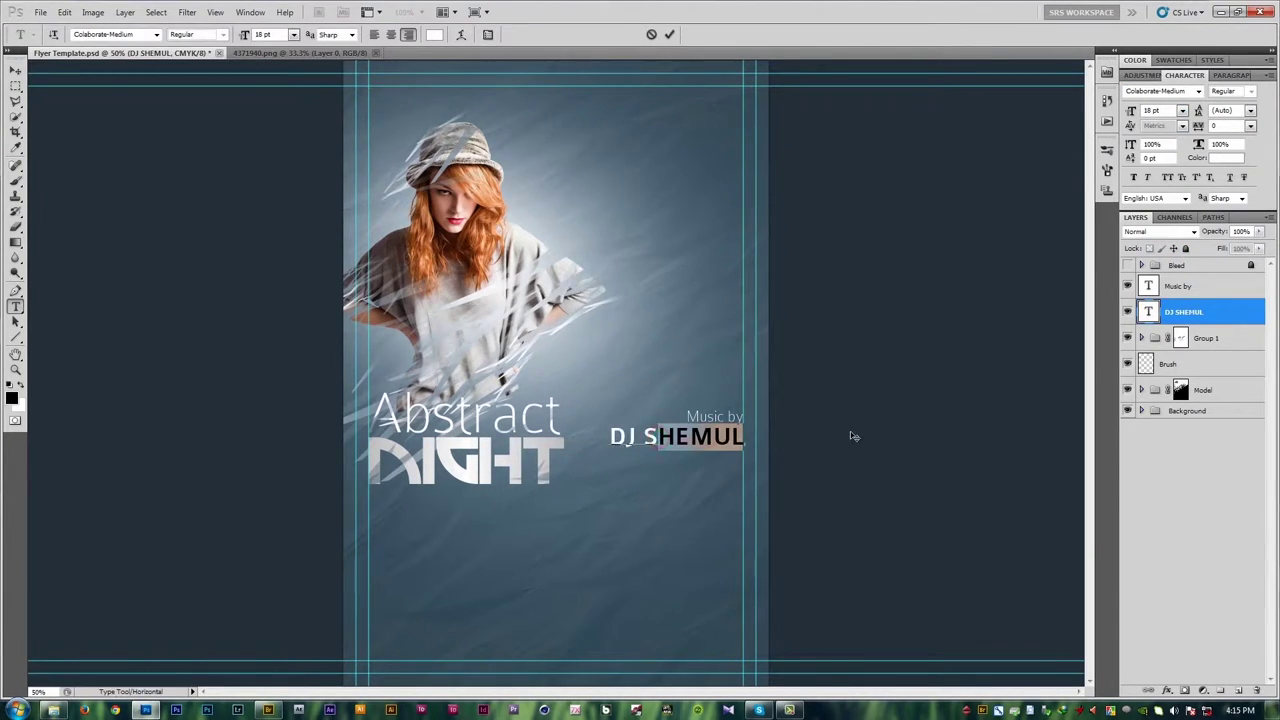
type("hemul")
key("ctrl+Return")
key("v")
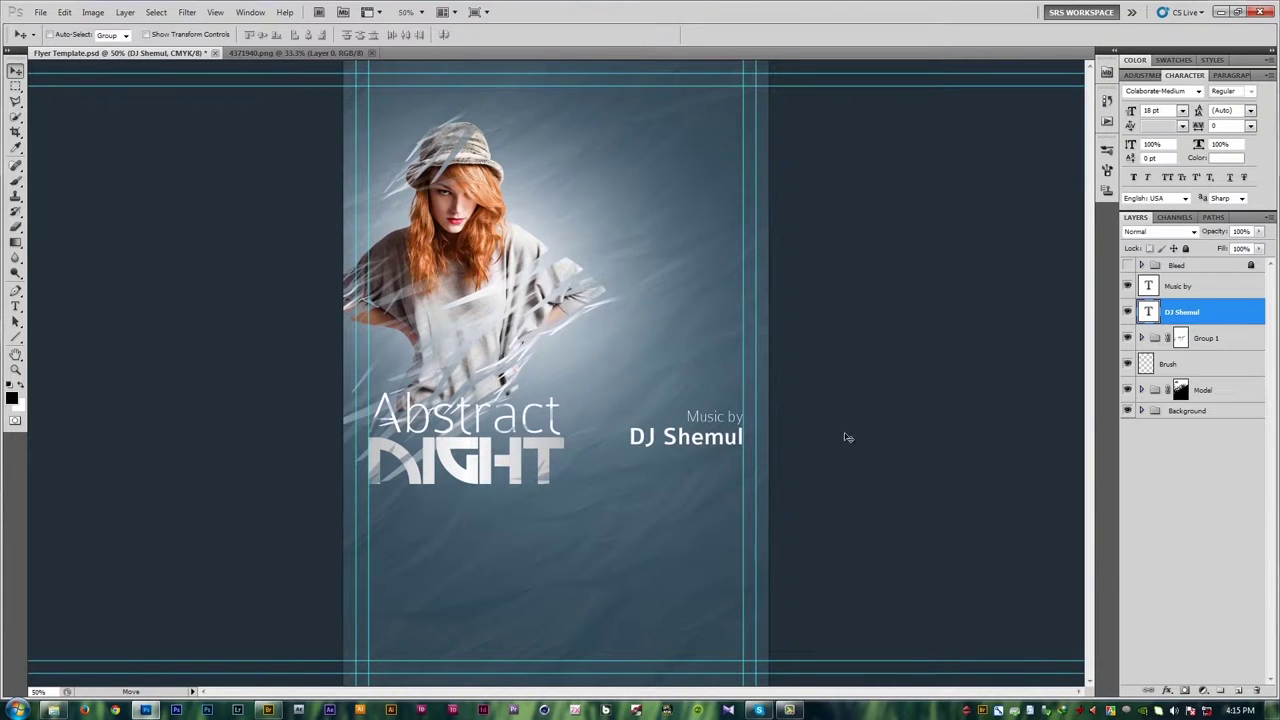
left_click(1185, 91)
key("Up")
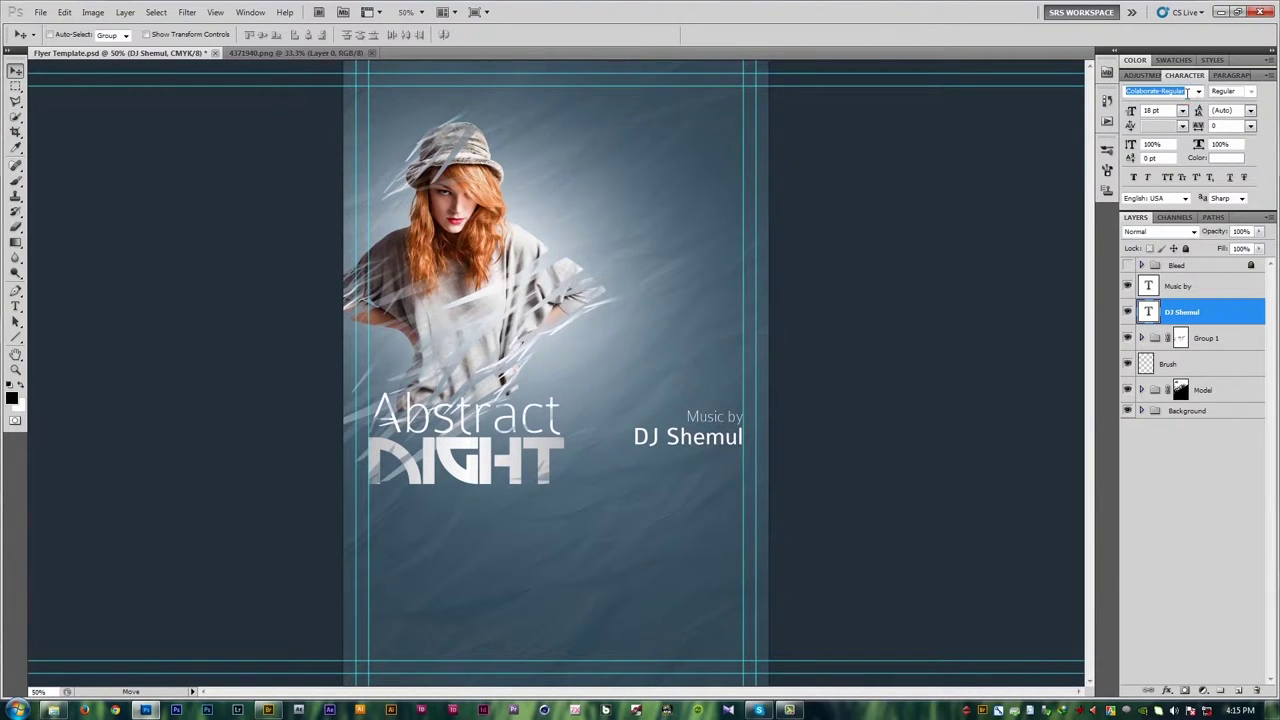
key("Up")
key("Up")
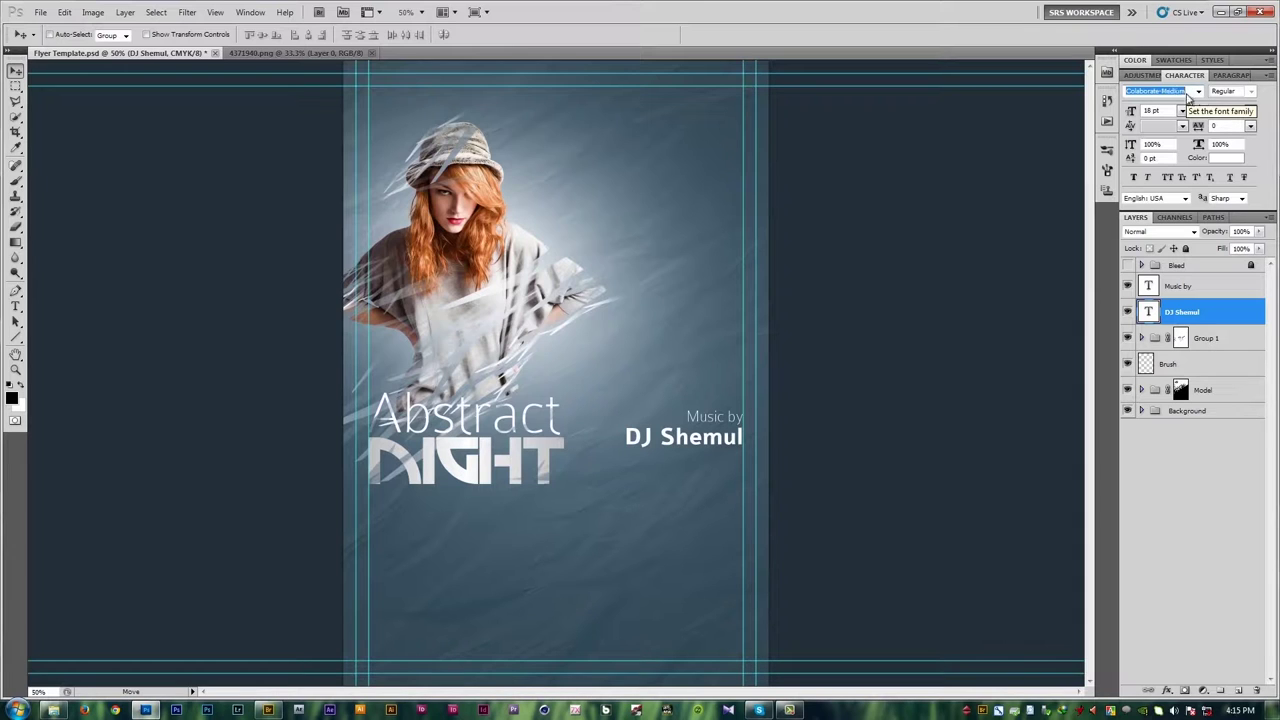
key("Up")
key("Up")
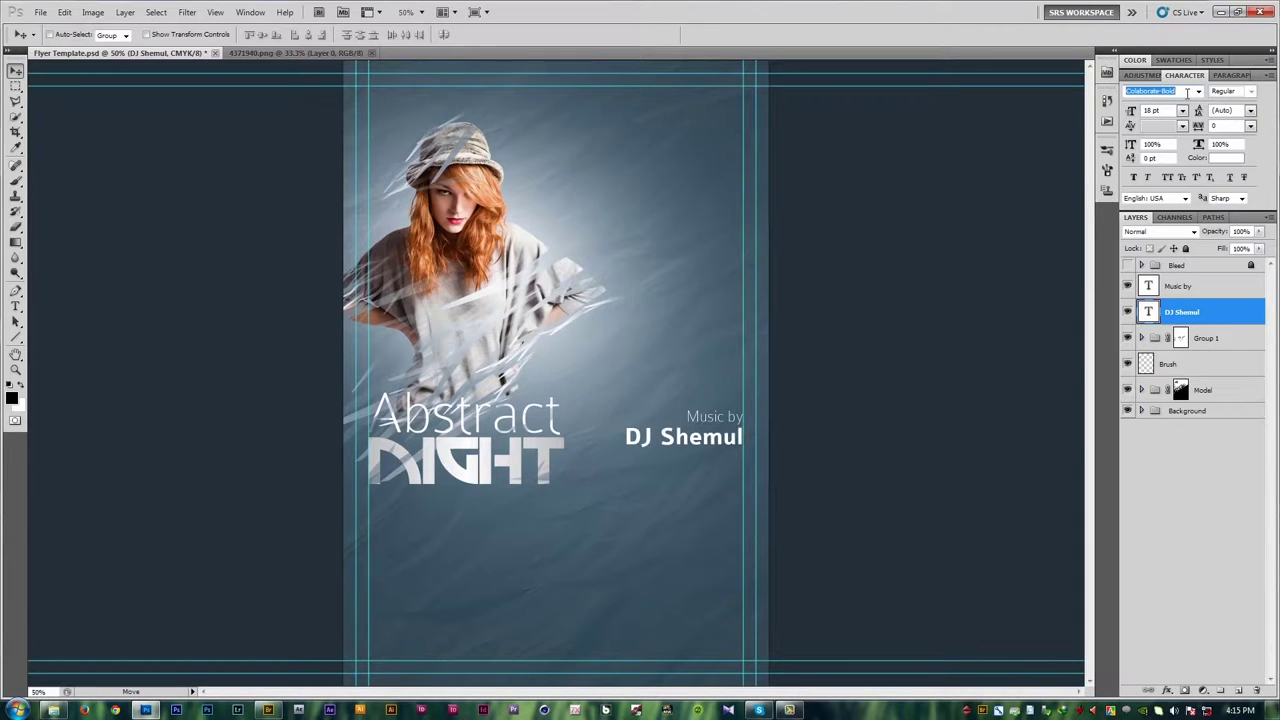
- Browse the font list and set the DJ Shemul text in Couture
left_click(1198, 91)
left_click(1198, 91)
left_click(1198, 91)
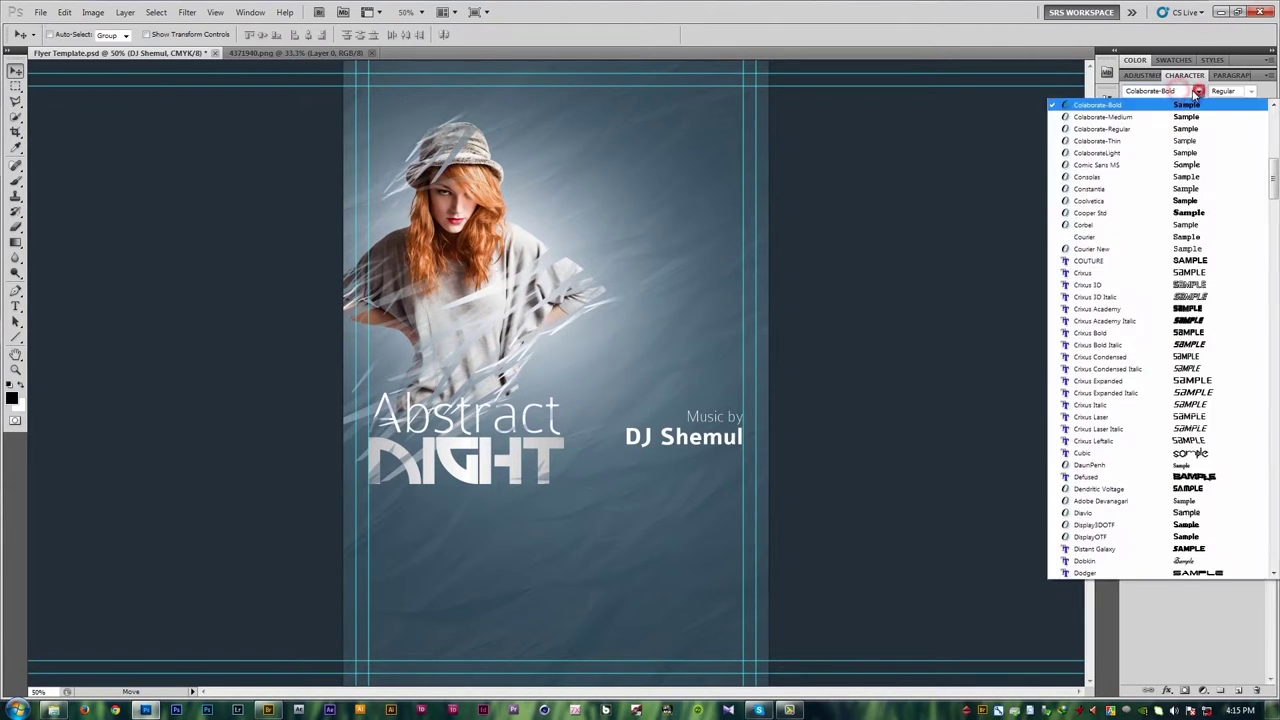
left_click(1180, 91)
left_click(1205, 284)
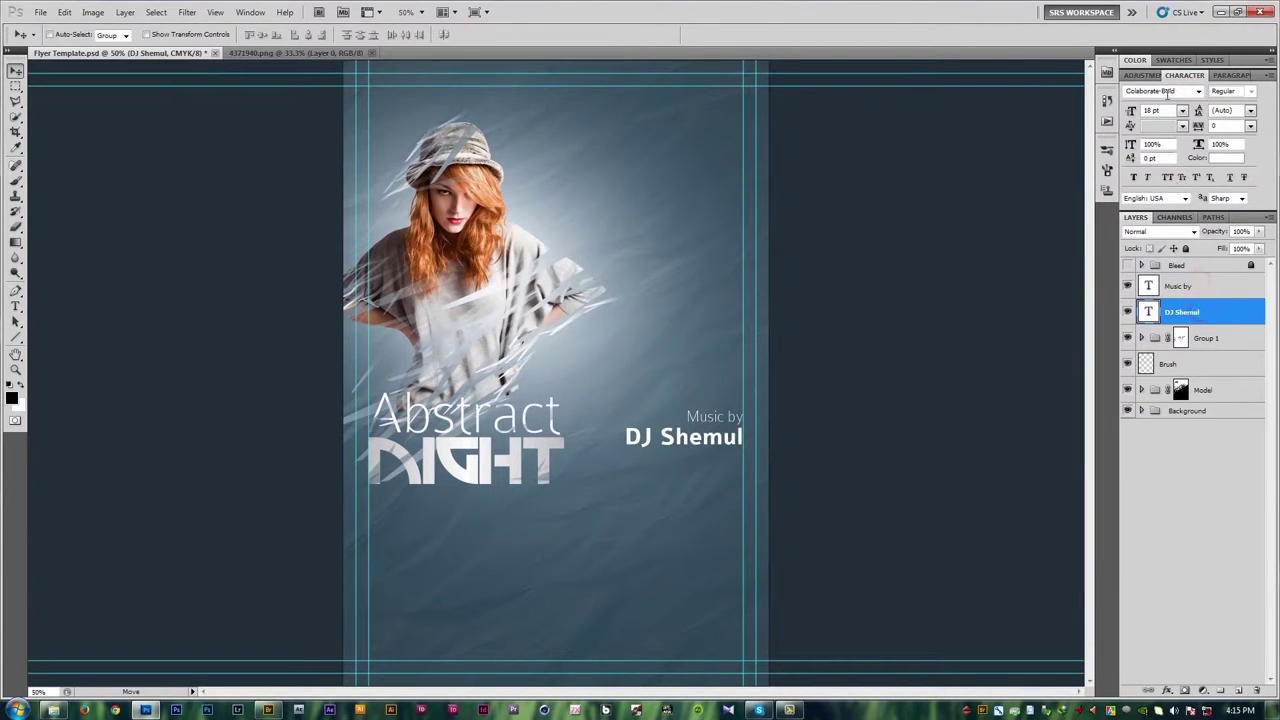
left_click(1168, 91)
left_click(1198, 91)
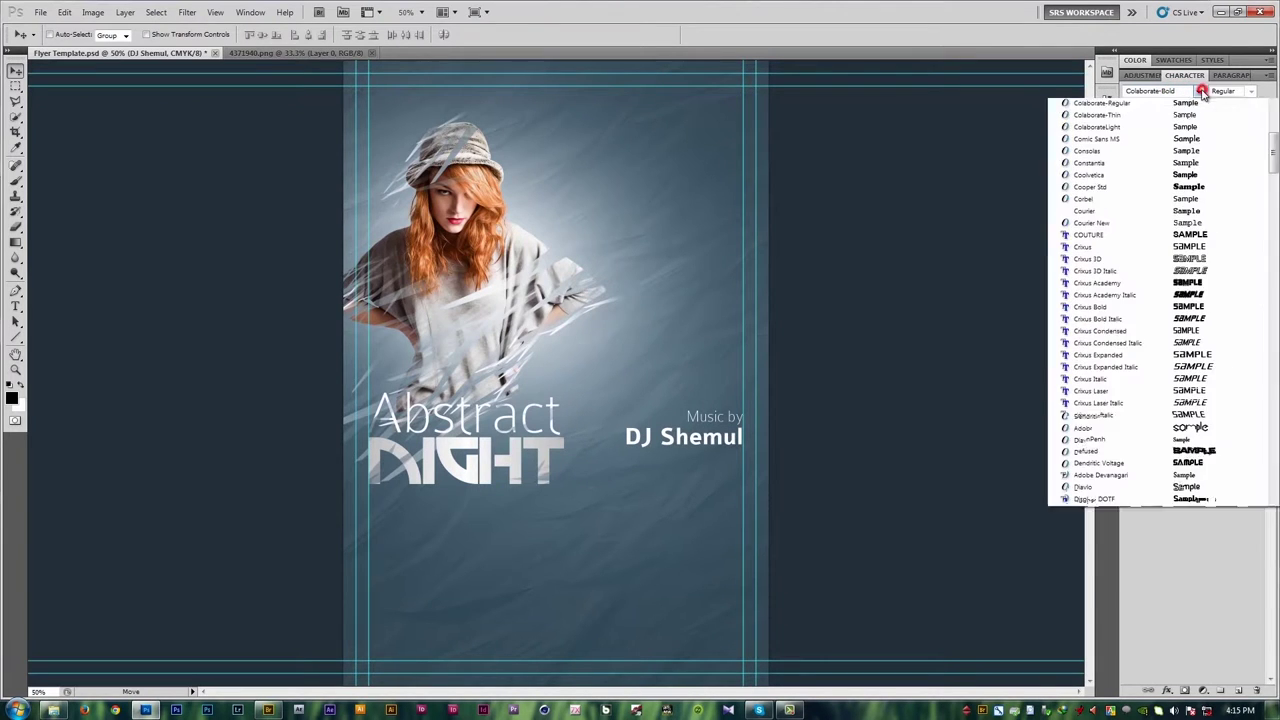
scroll(1201, 237, "up", 2)
scroll(1201, 237, "up", 2)
scroll(1201, 237, "up", 1)
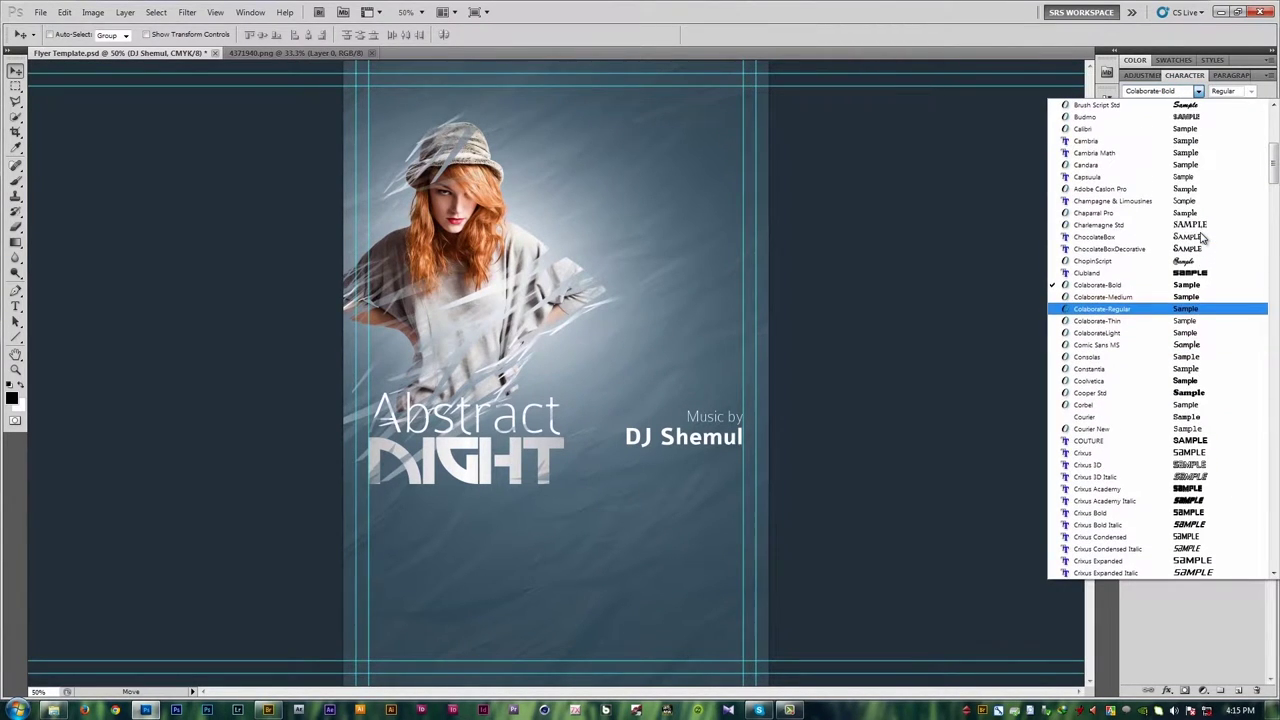
scroll(1201, 237, "down", 1)
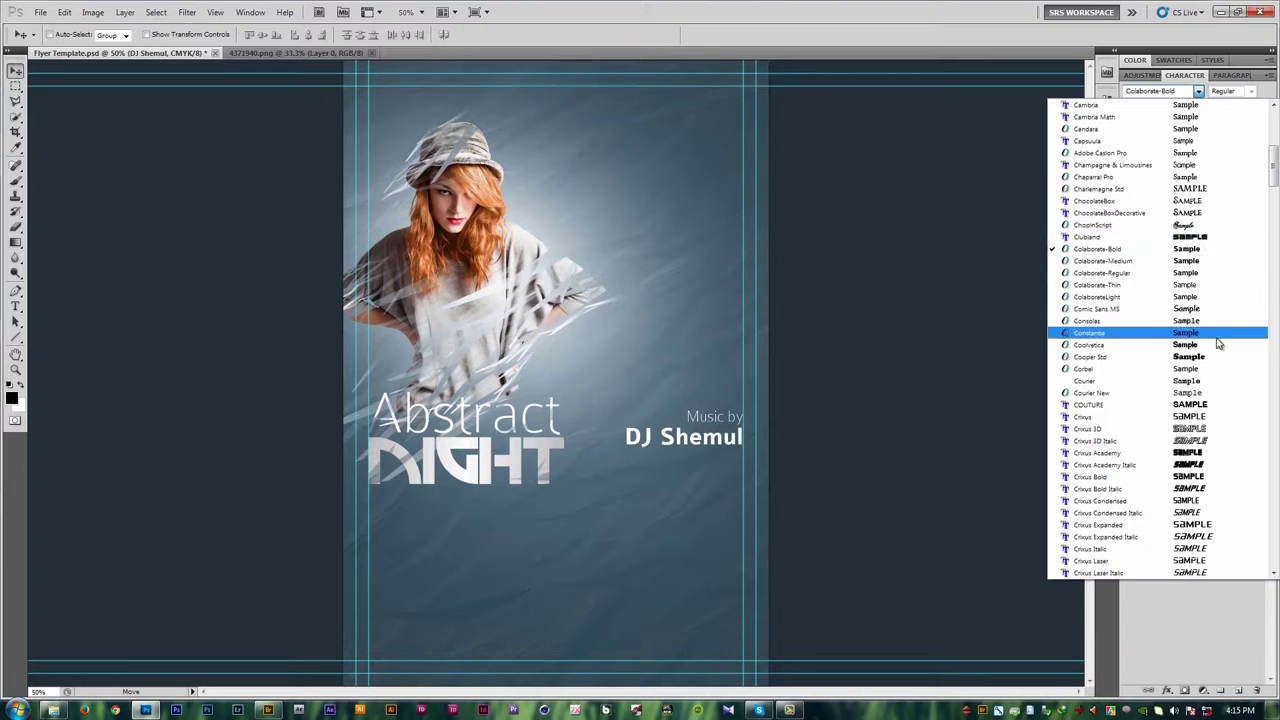
left_click(1206, 407)
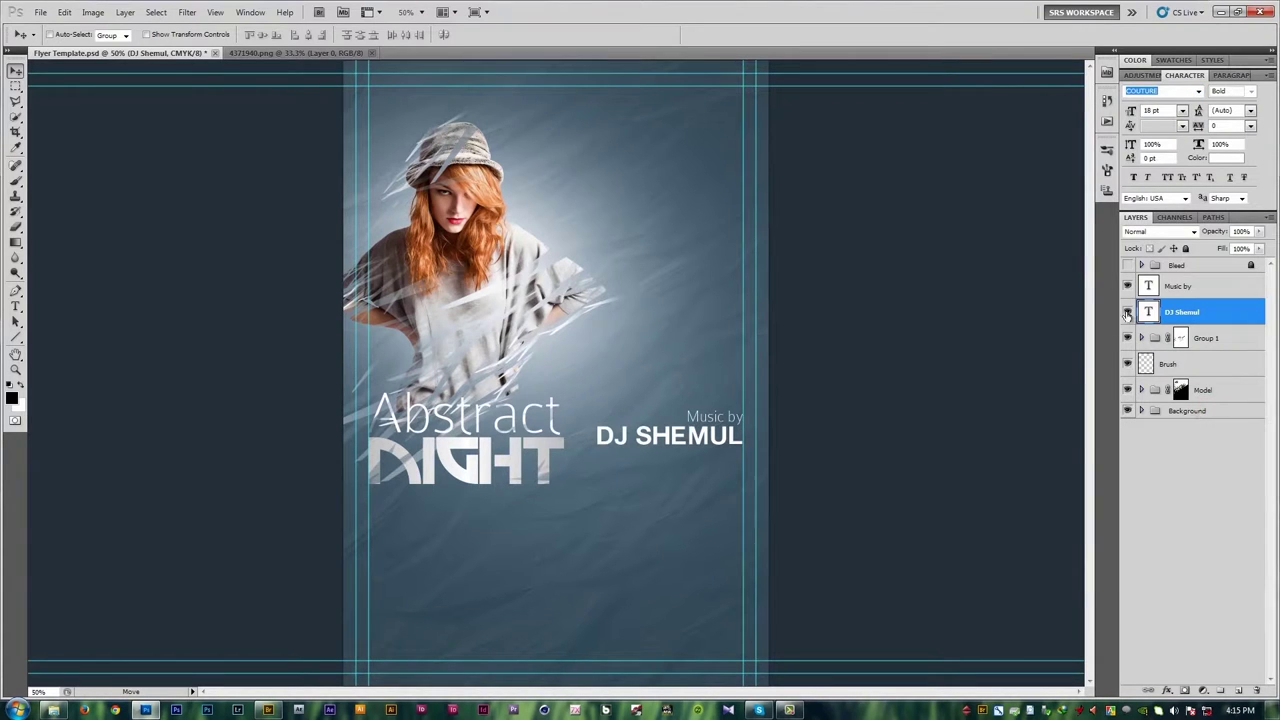
- Switch the DJ Shemul text's font to Coolvetica
left_click(1198, 91)
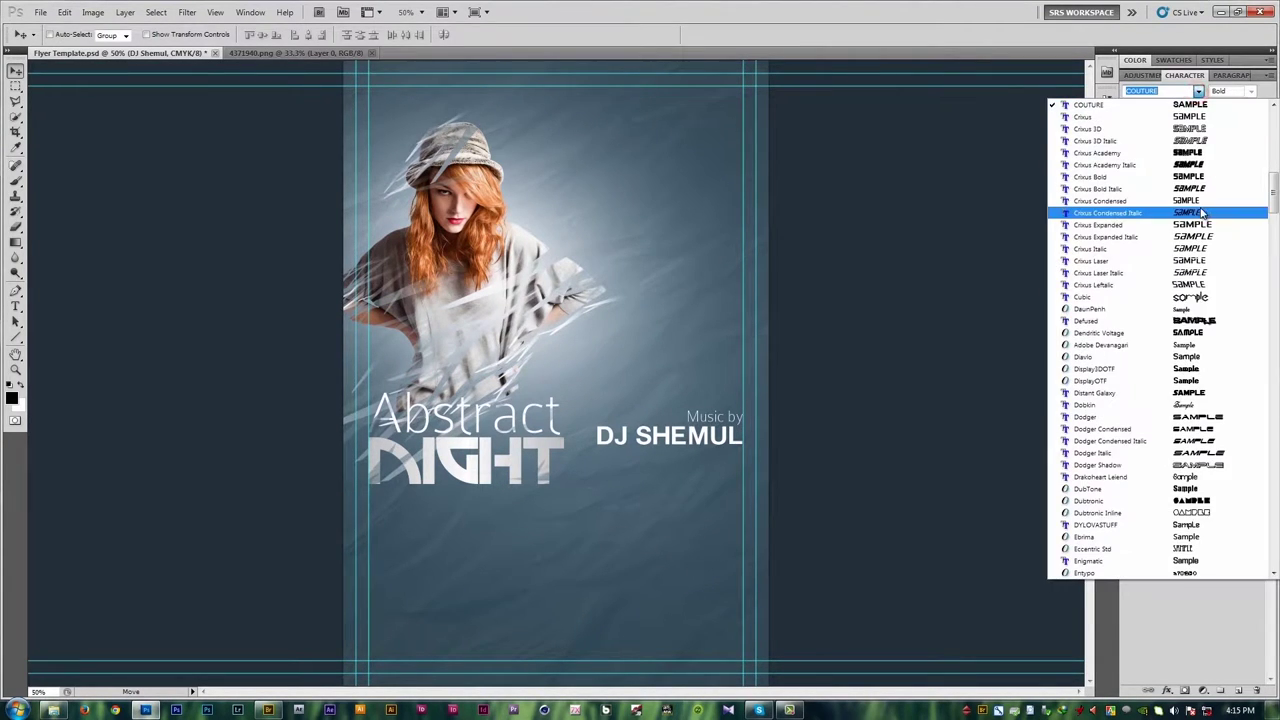
scroll(1204, 213, "up", 1)
scroll(1204, 213, "up", 1)
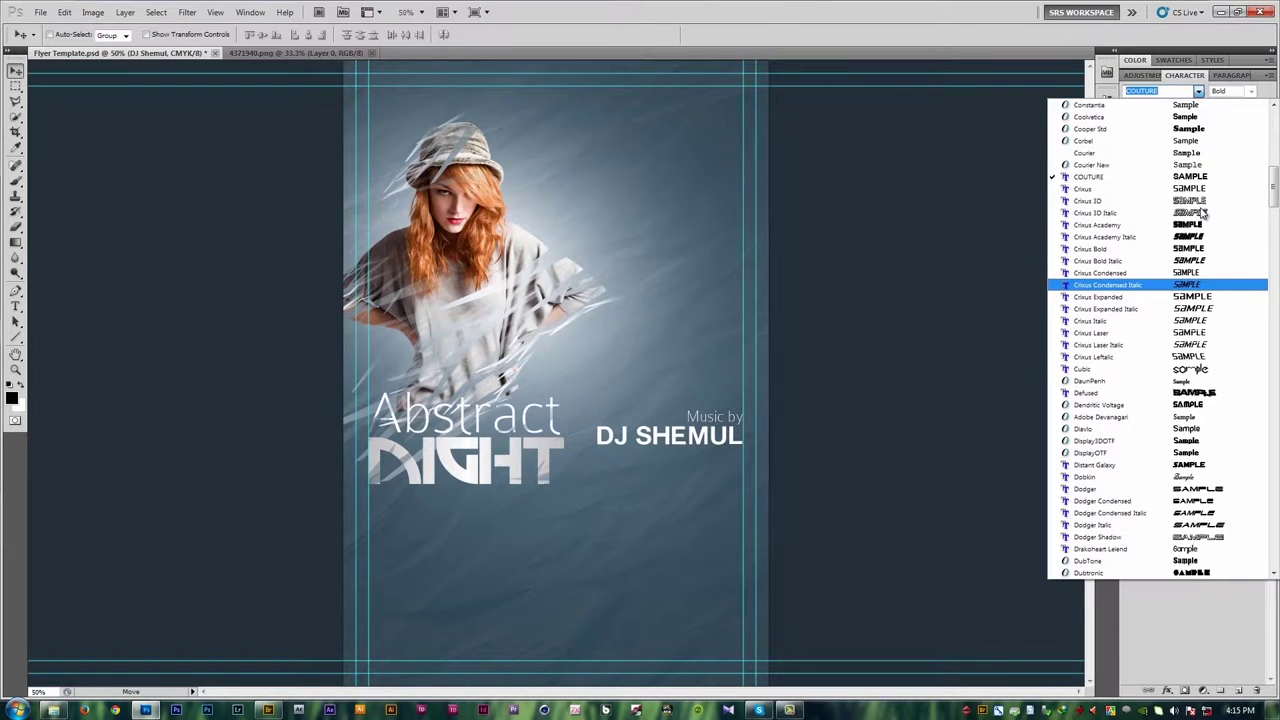
scroll(1204, 213, "up", 1)
scroll(1200, 200, "up", 1)
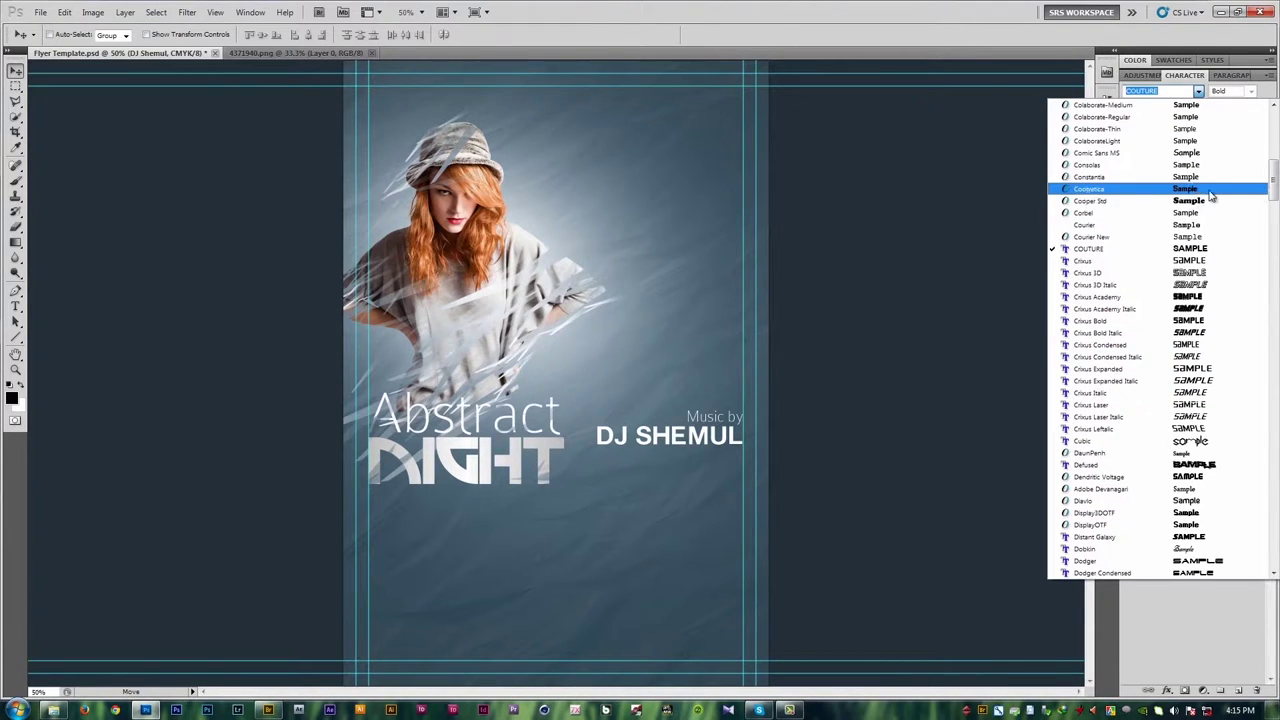
left_click(1190, 190)
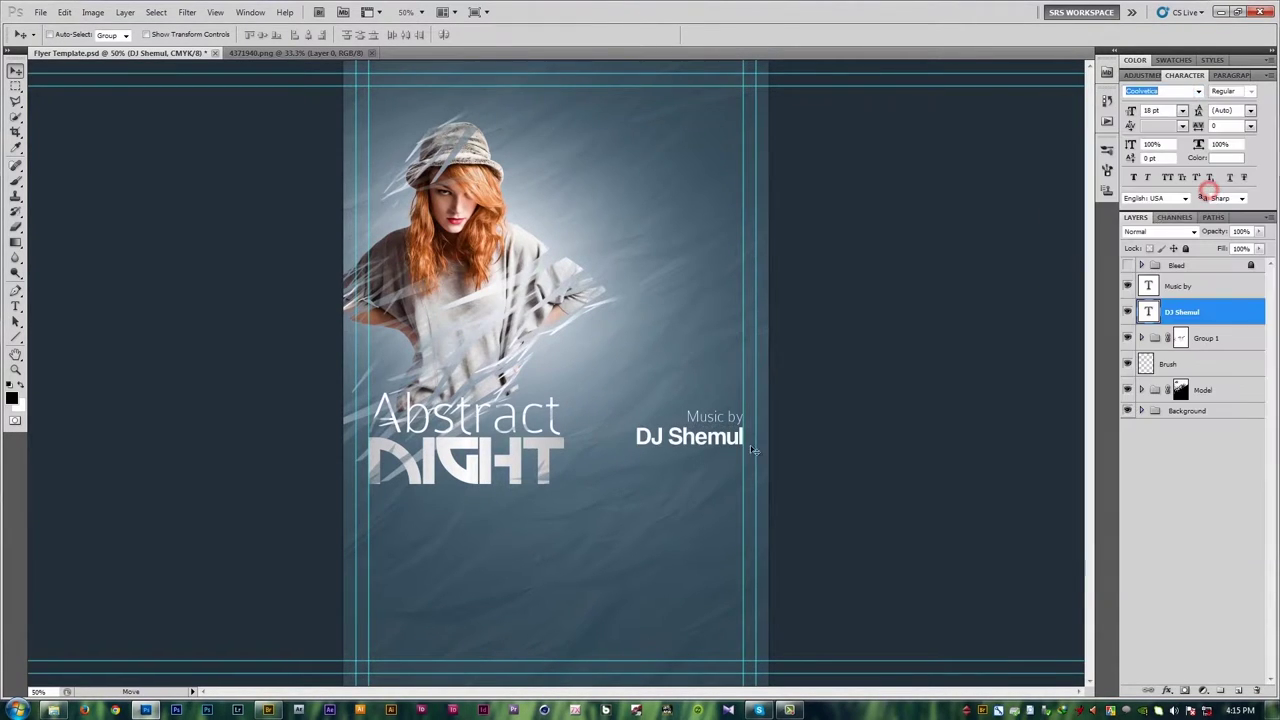
- Set the Music by line in Coolvetica at 10 pt
left_click(1175, 286)
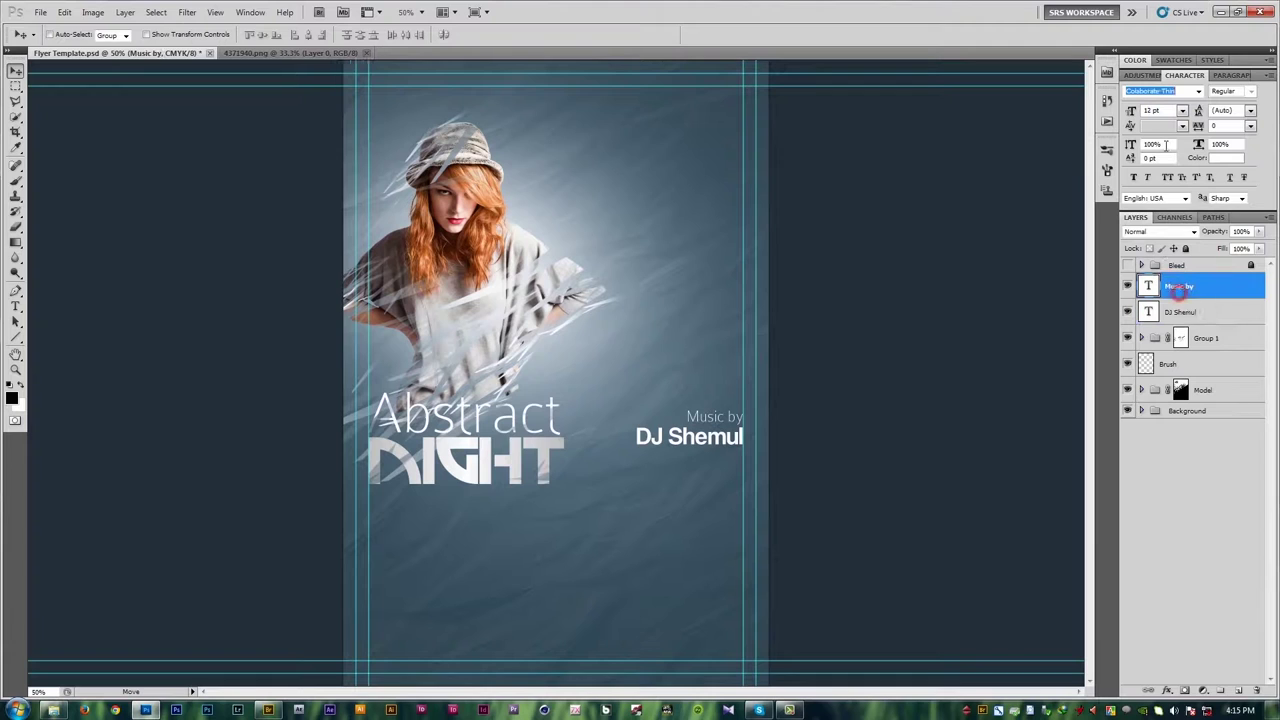
left_click(1200, 91)
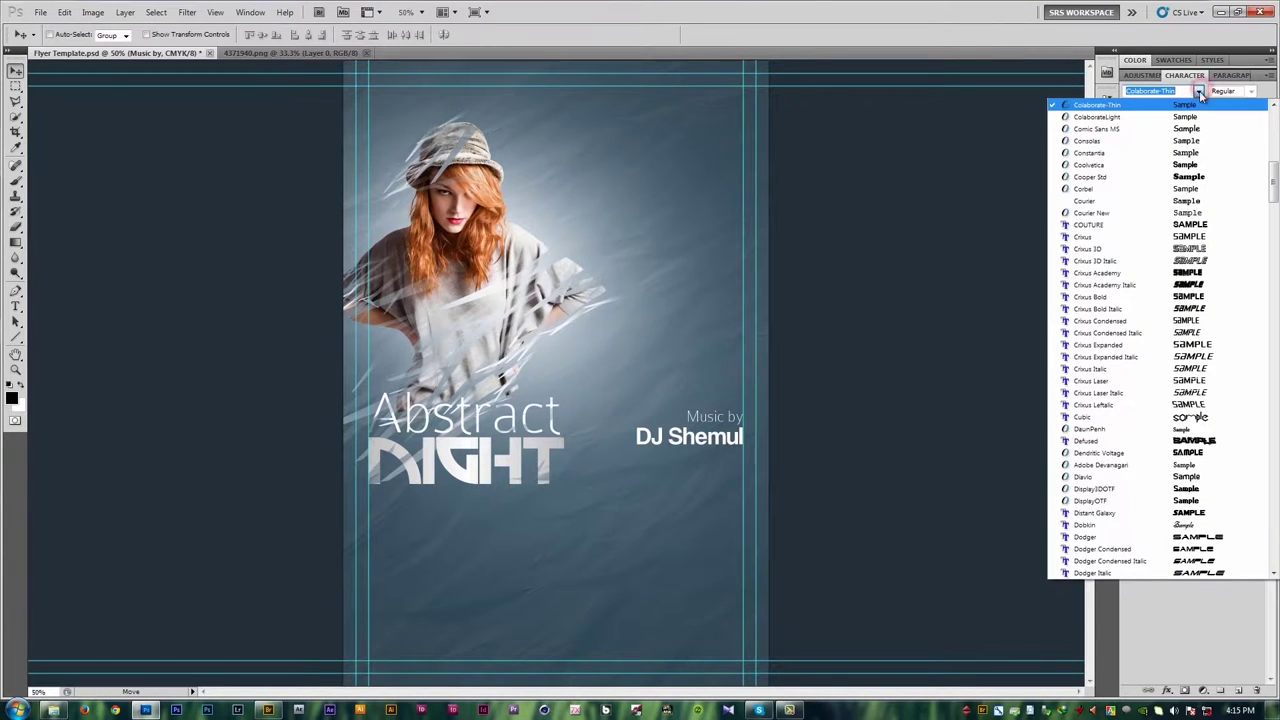
left_click(1187, 160)
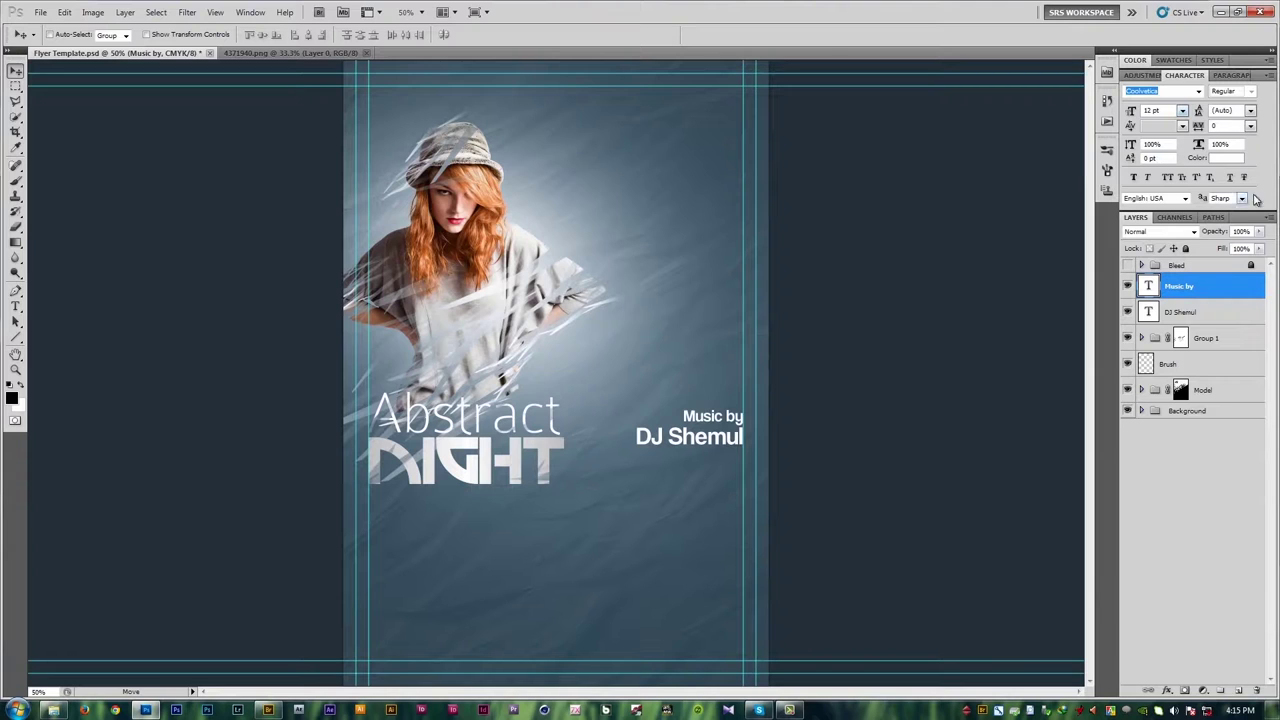
left_click(1182, 110)
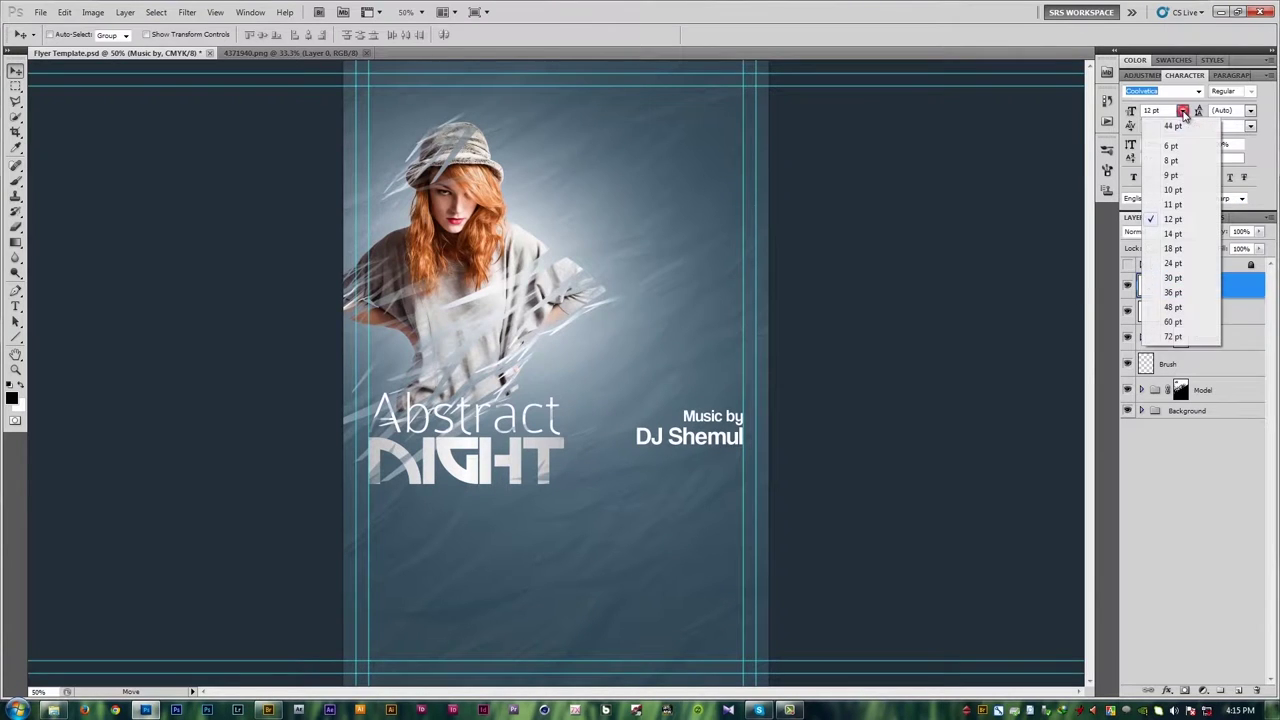
left_click(1168, 177)
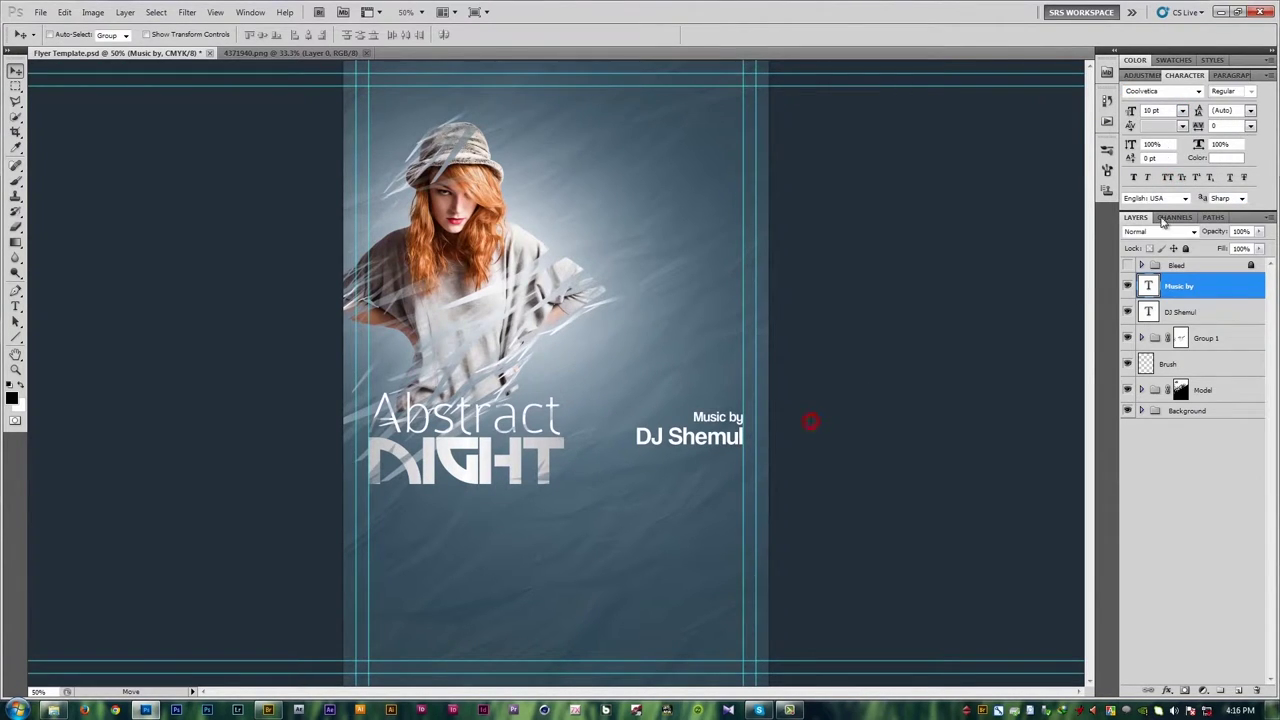
left_click(1182, 312)
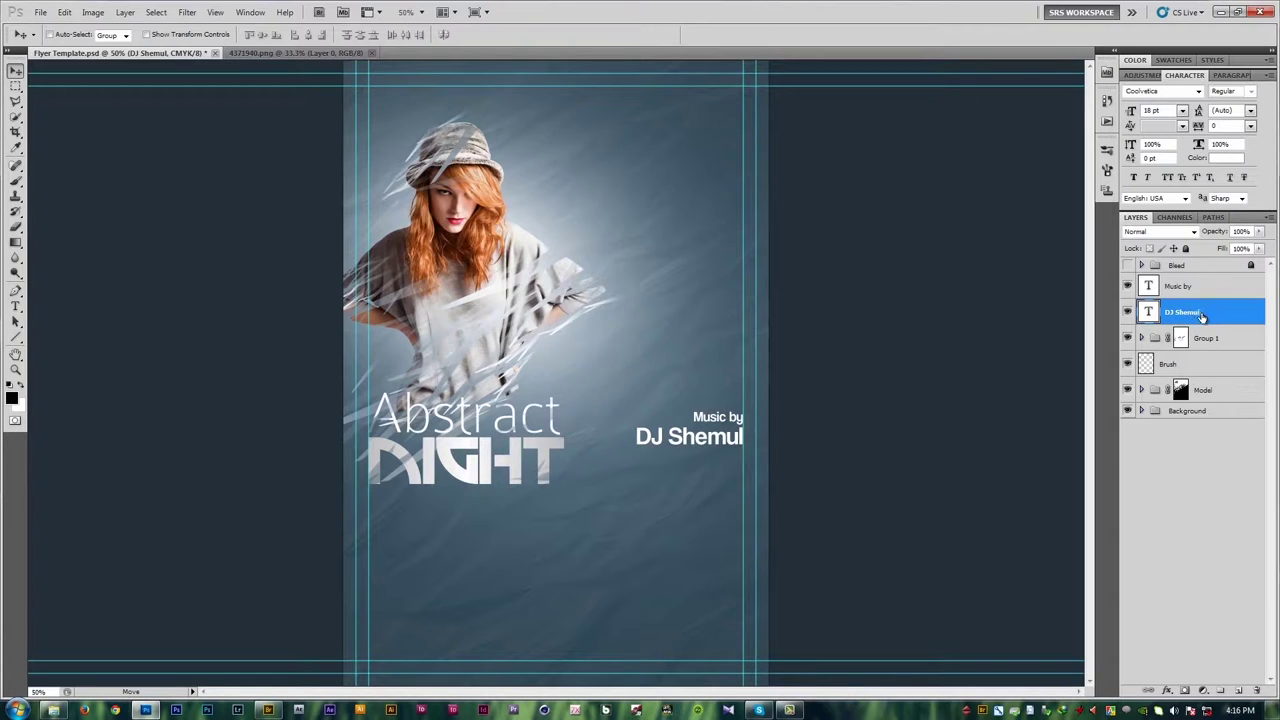
- Duplicate the DJ Shemul line below it, retyped as DJ Jahid and nudged up
key("ctrl+j")
mouse_move(686, 447)
left_mouse_down()
mouse_move(686, 471)
mouse_move(860, 457)
left_mouse_up()
double_click(1147, 339)
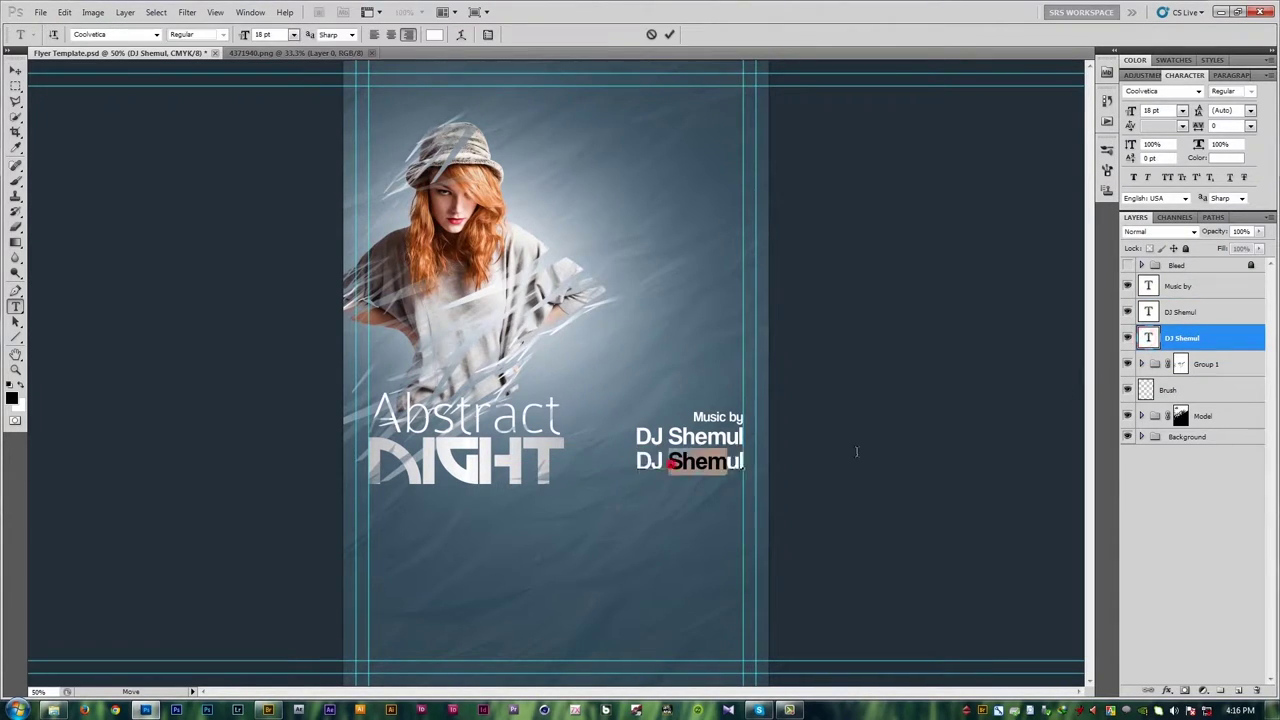
type("JAHID")
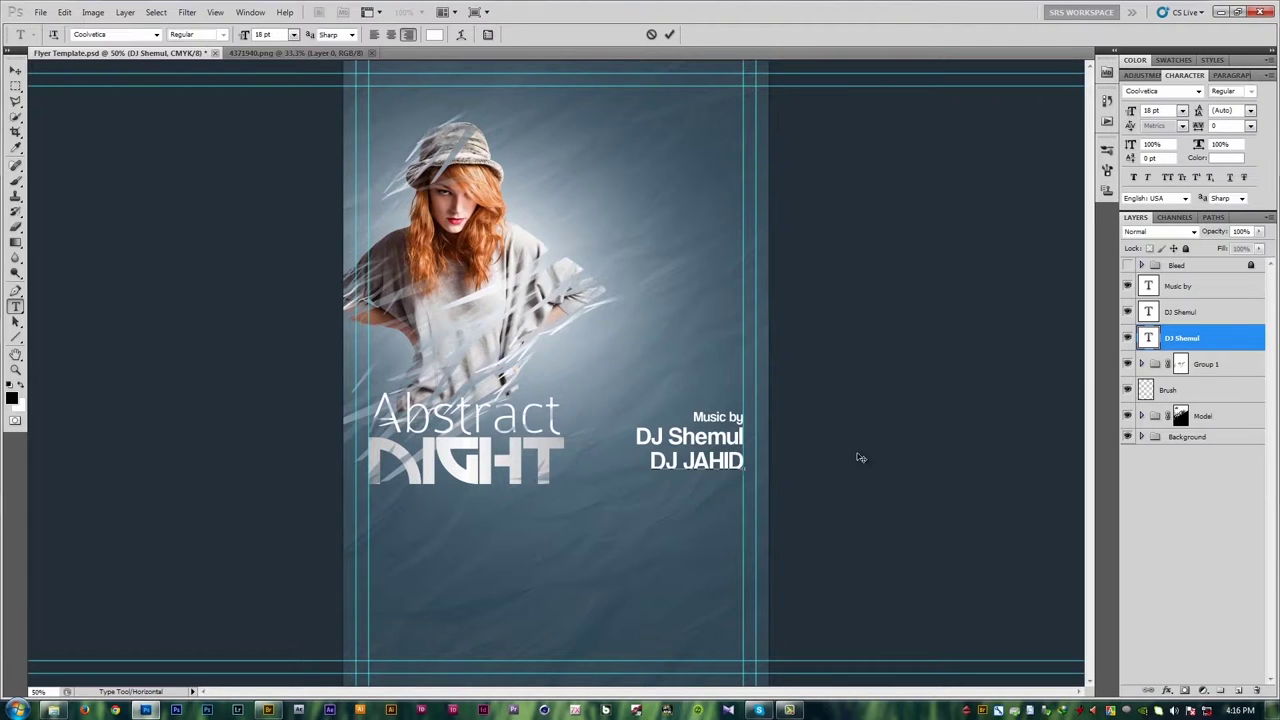
key("BackSpace")
key("BackSpace")
key("BackSpace")
key("BackSpace")
type("Jah")
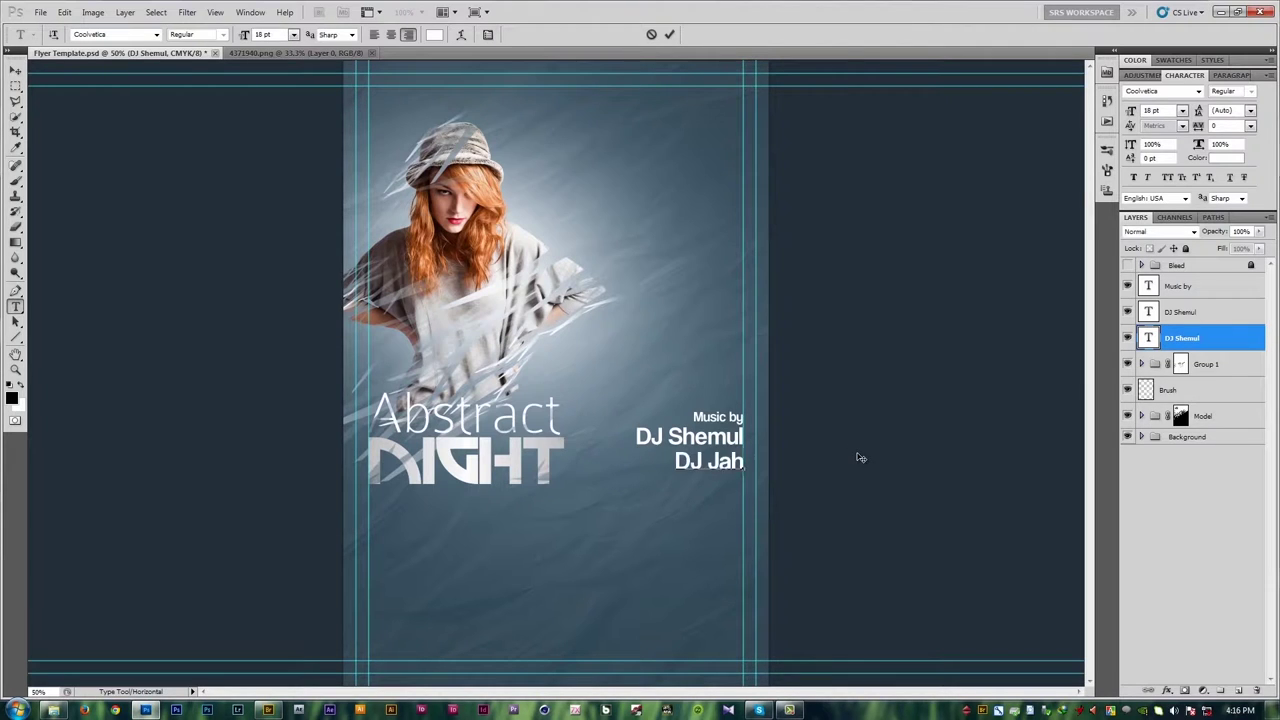
type("id")
key("ctrl+Return")
key("v")
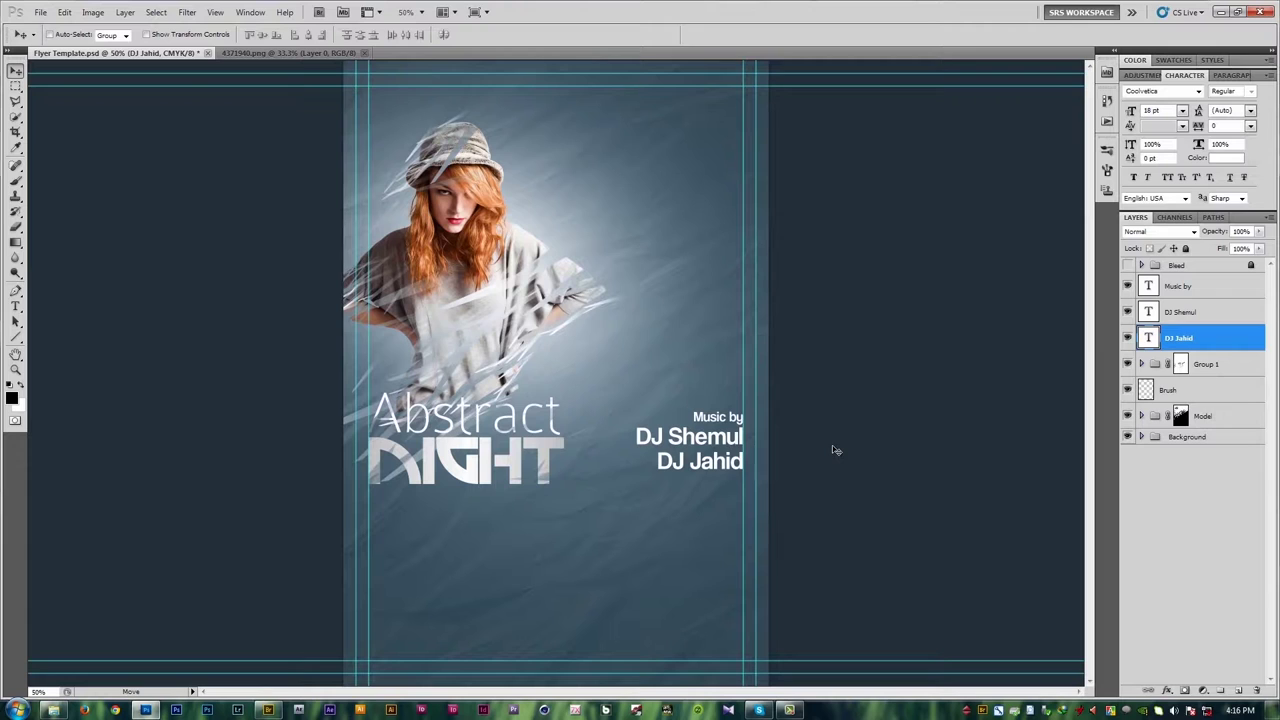
key("Up")
key("Up")
key("Up")
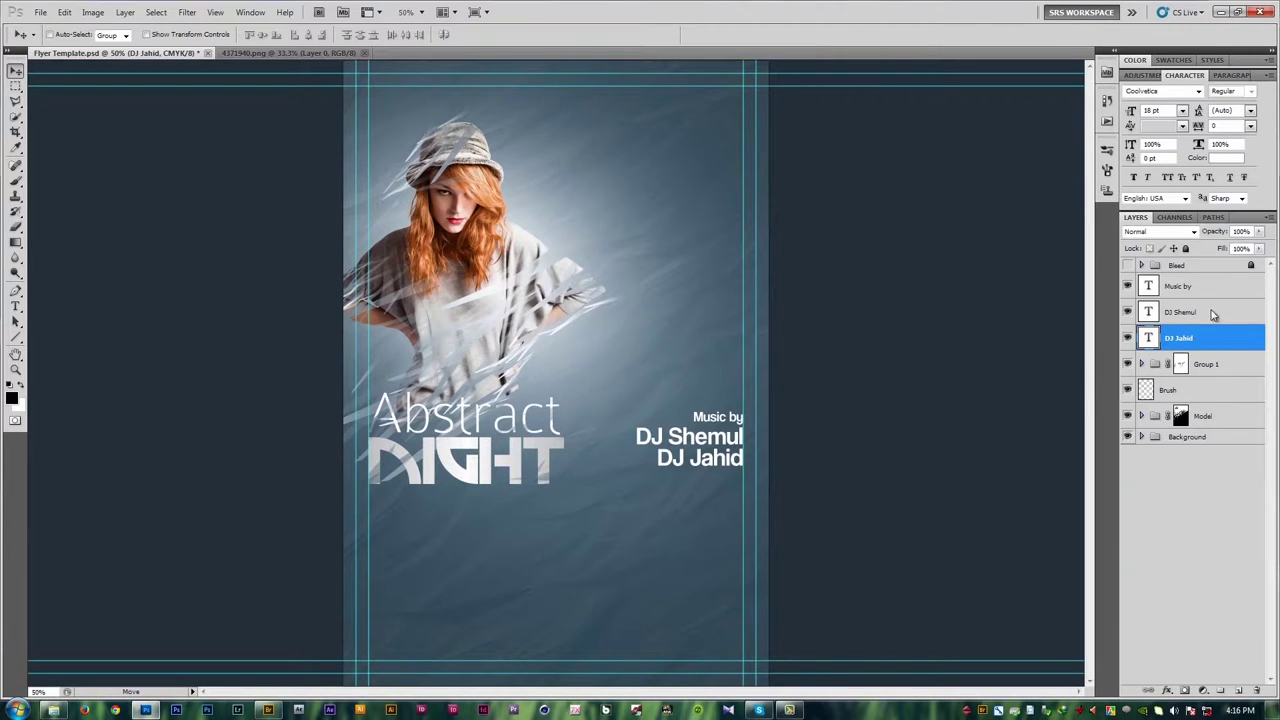
- Begin recolouring DJ Shemul, previewing red in the text colour picker
left_click(1213, 314)
left_click(1228, 158)
left_click(903, 389)
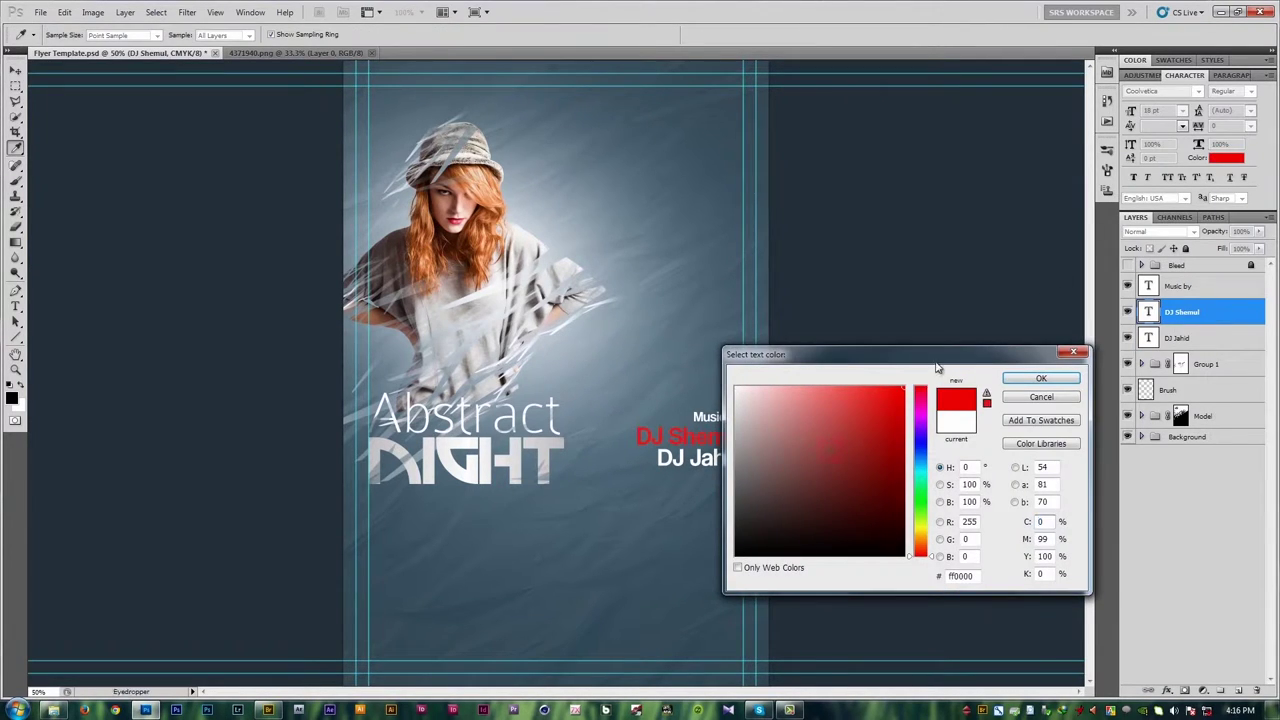
- Colour the DJ Shemul text yellow (C0 M0 Y100 K0)
left_click_drag(937, 360, 1033, 315)
left_click(1013, 364)
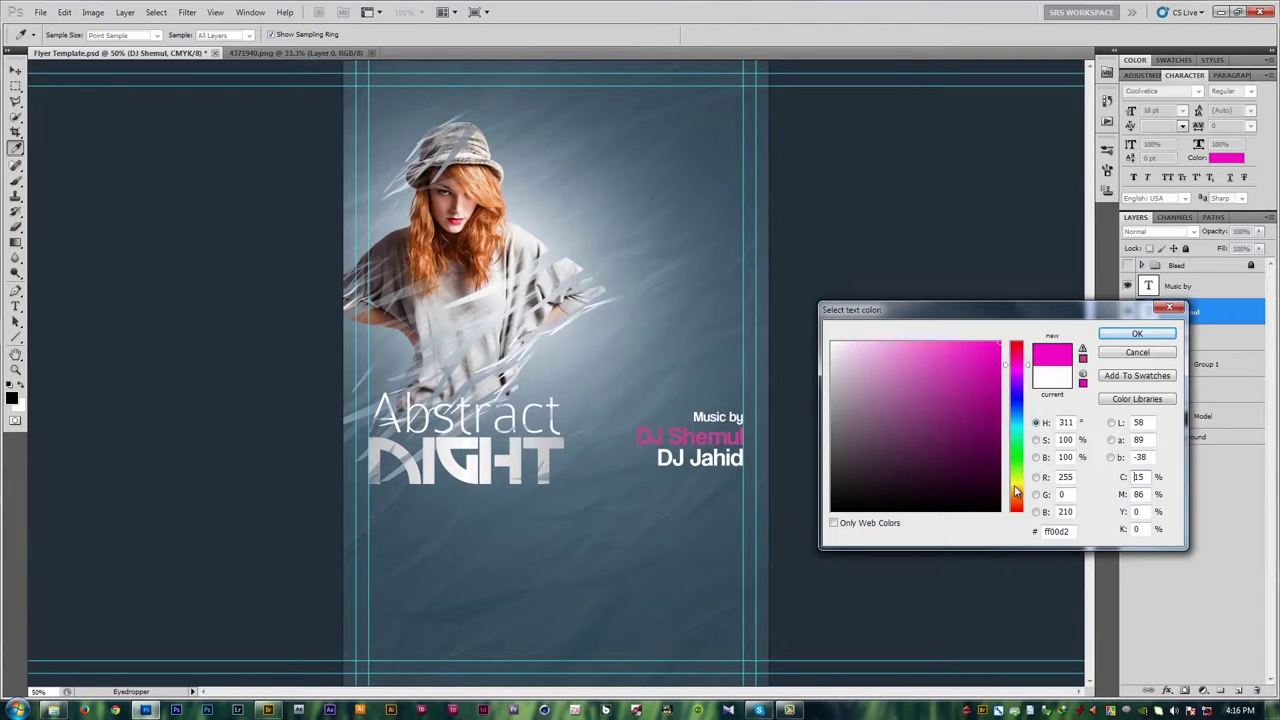
left_click_drag(1015, 490, 1015, 485)
double_click(1142, 477)
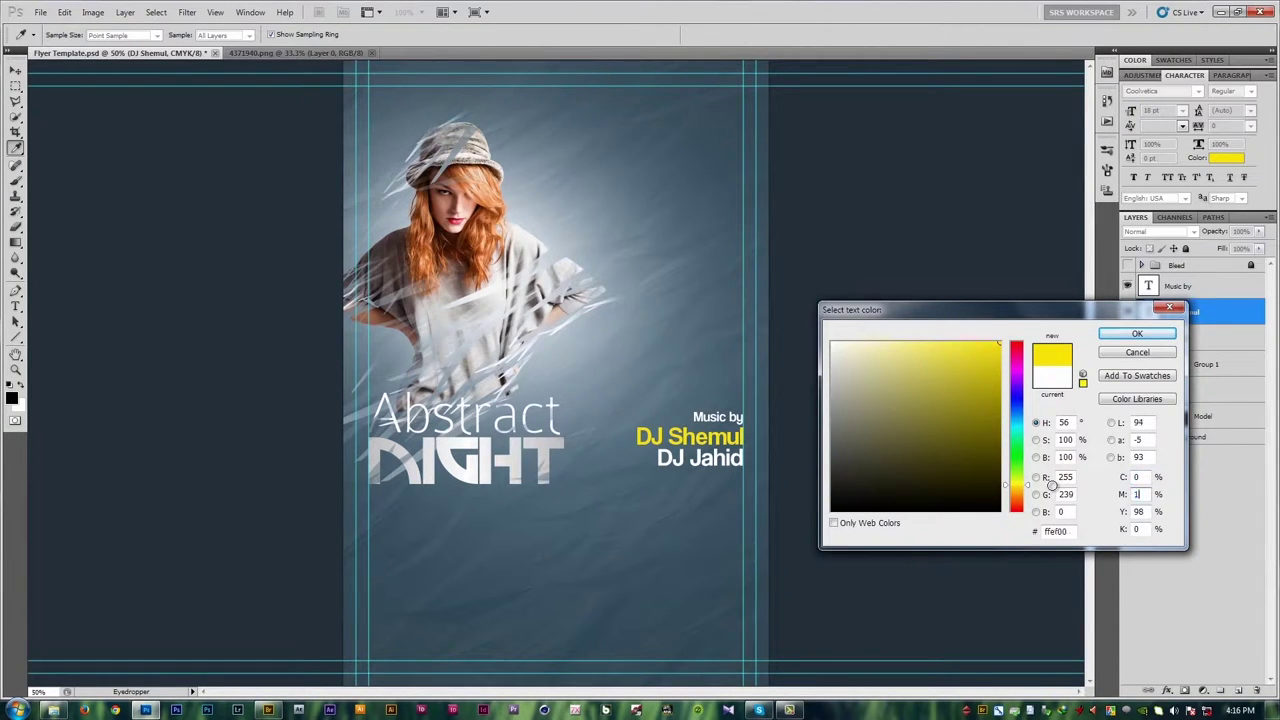
type("00")
key("Tab")
type("0")
key("Tab")
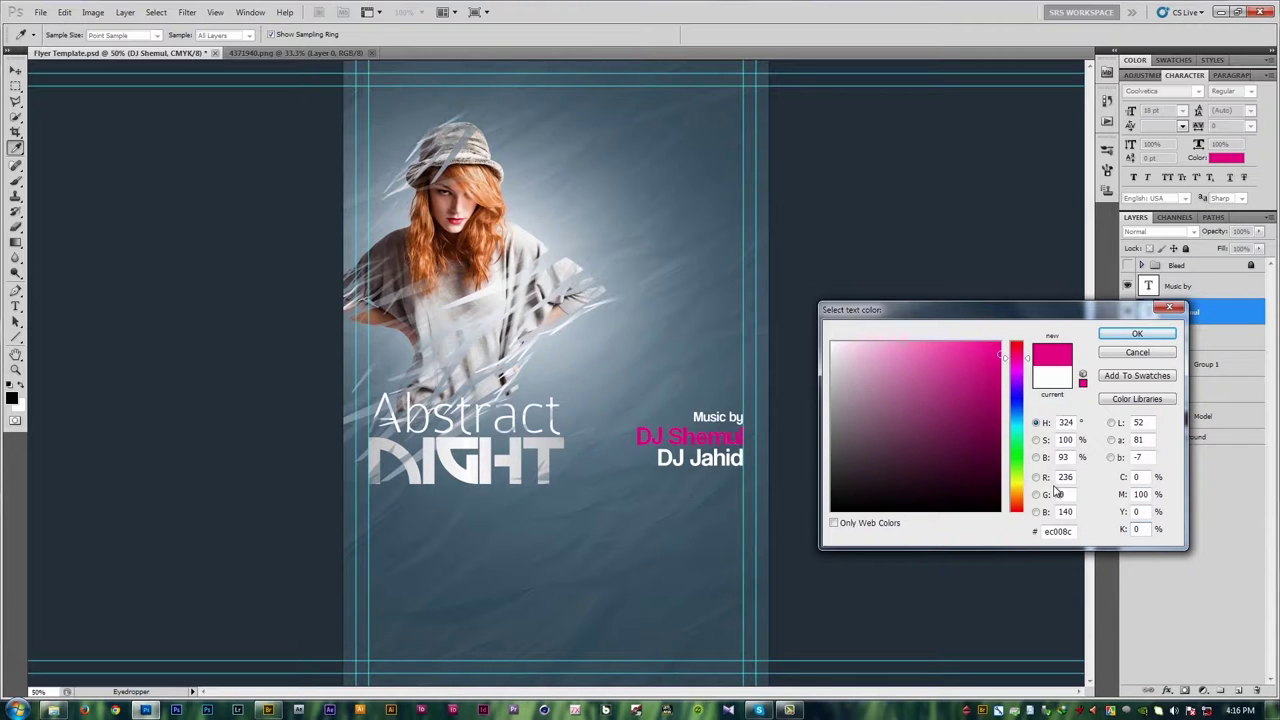
type("0")
key("Tab")
type("100")
key("Return")
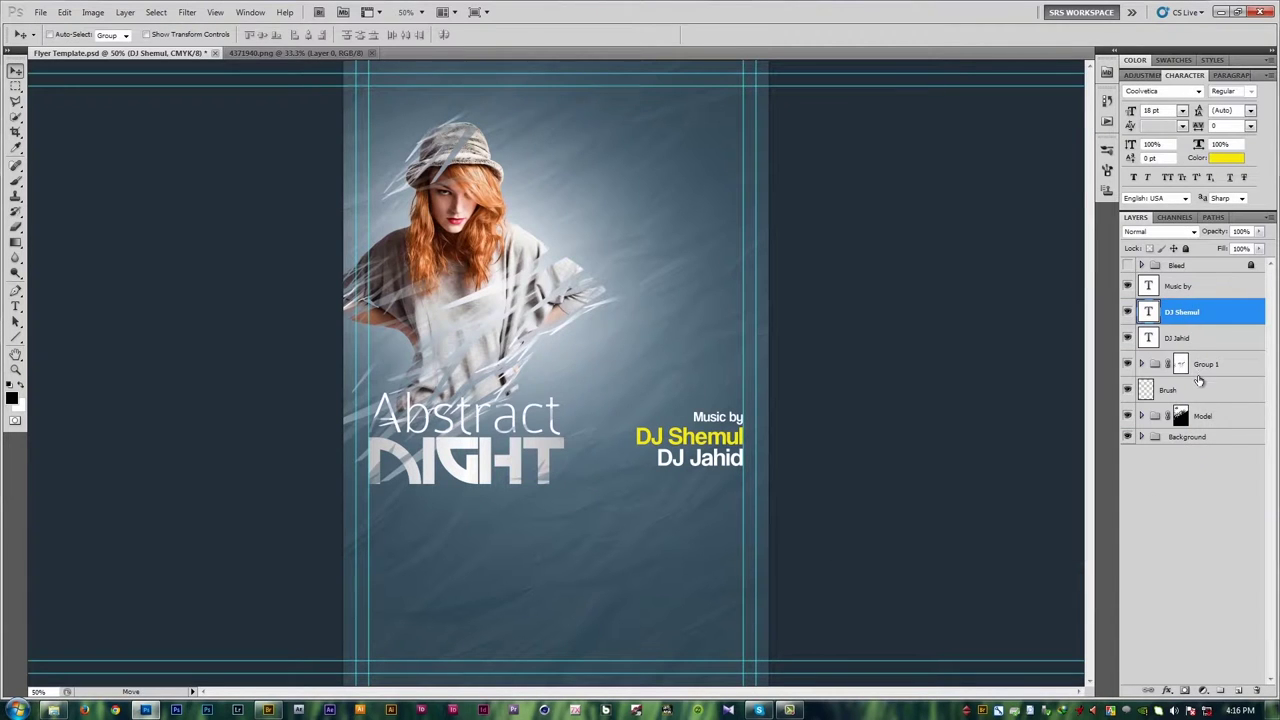
- Colour the DJ Jahid text the same yellow
left_click(1195, 338)
left_click(1226, 158)
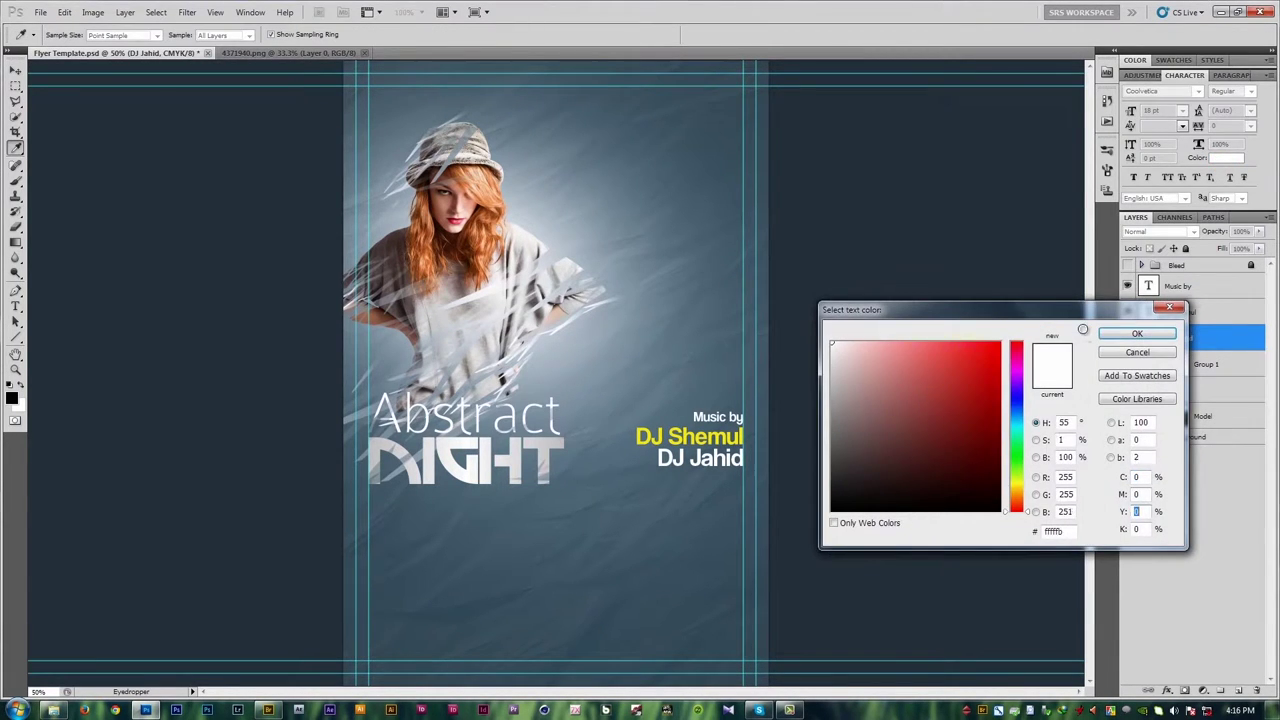
key("Tab")
key("Tab")
type("100")
key("Return")
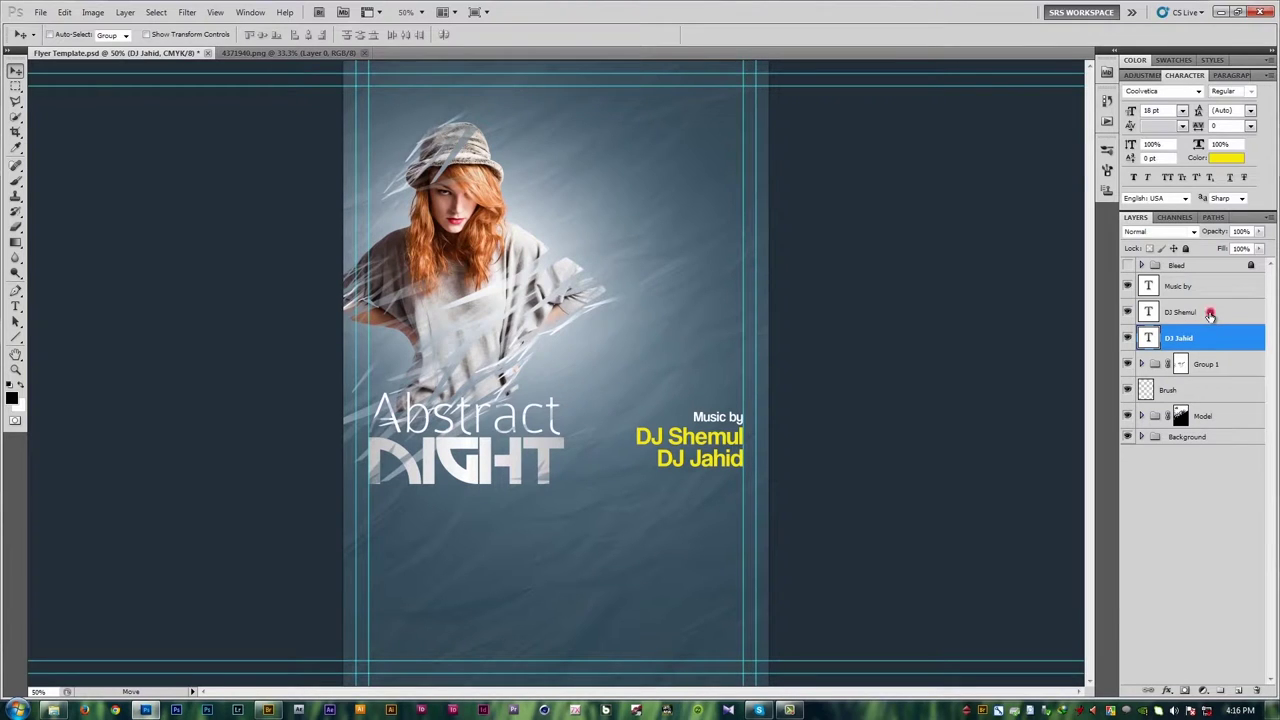
- Nudge the DJ Shemul and DJ Jahid credit layers up together by one arrow-key step
left_click(1210, 314, "shift")
key("Up")
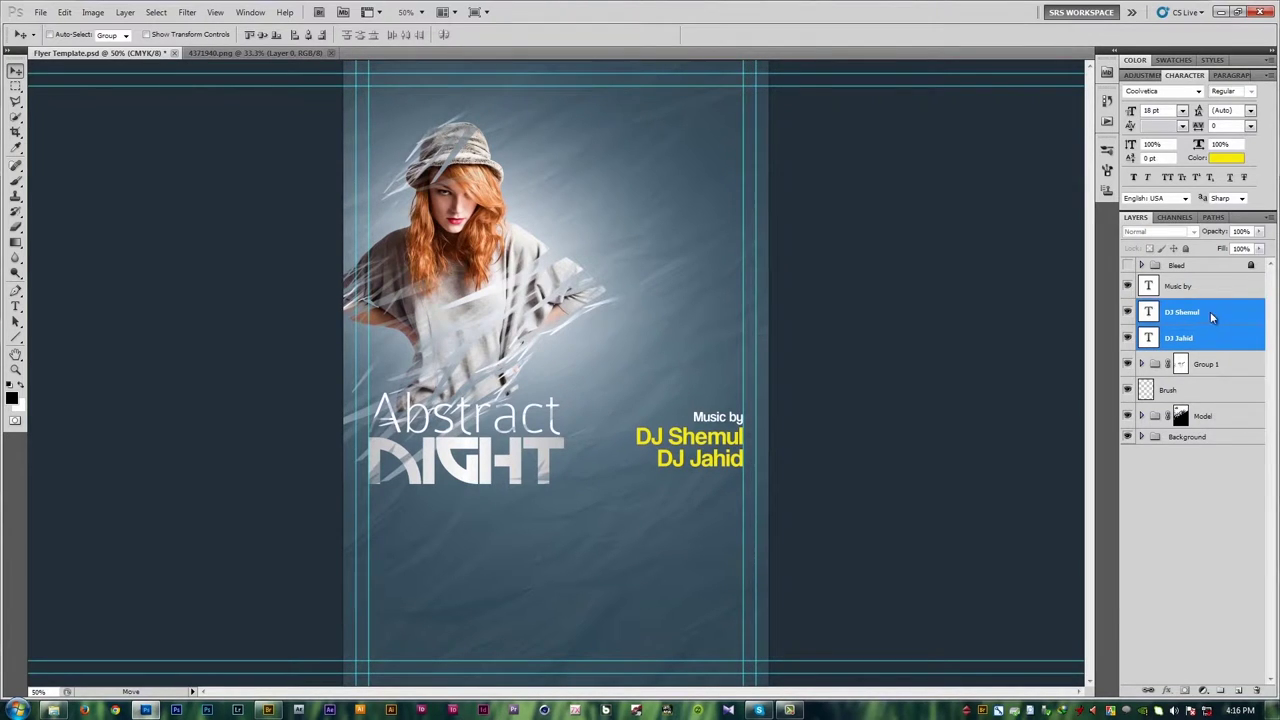
left_click(1208, 341)
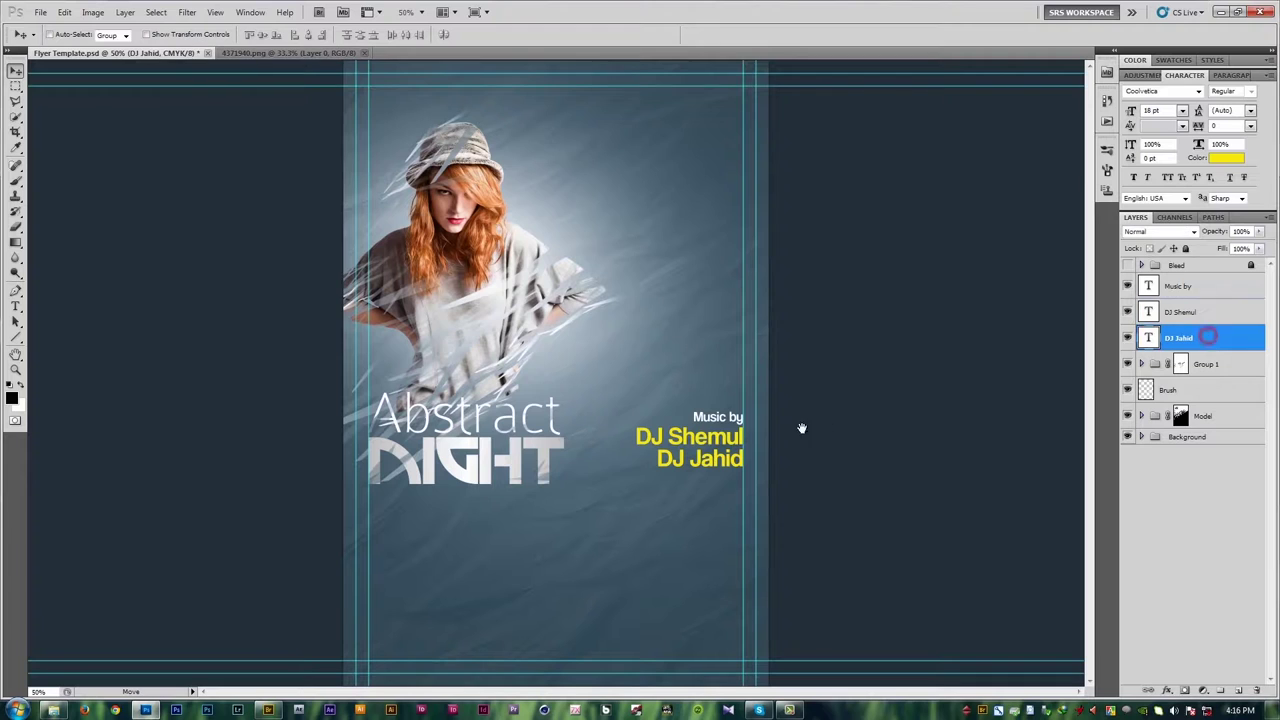
left_click(16, 308)
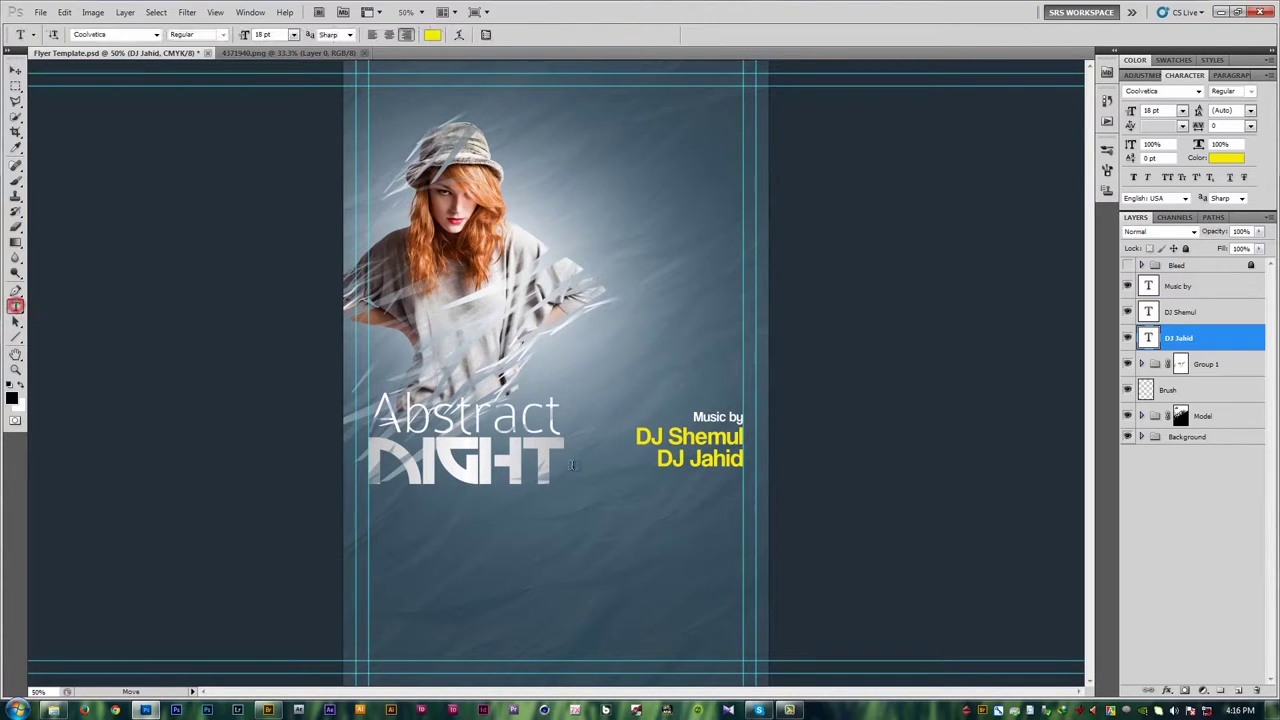
key("ctrl+minus")
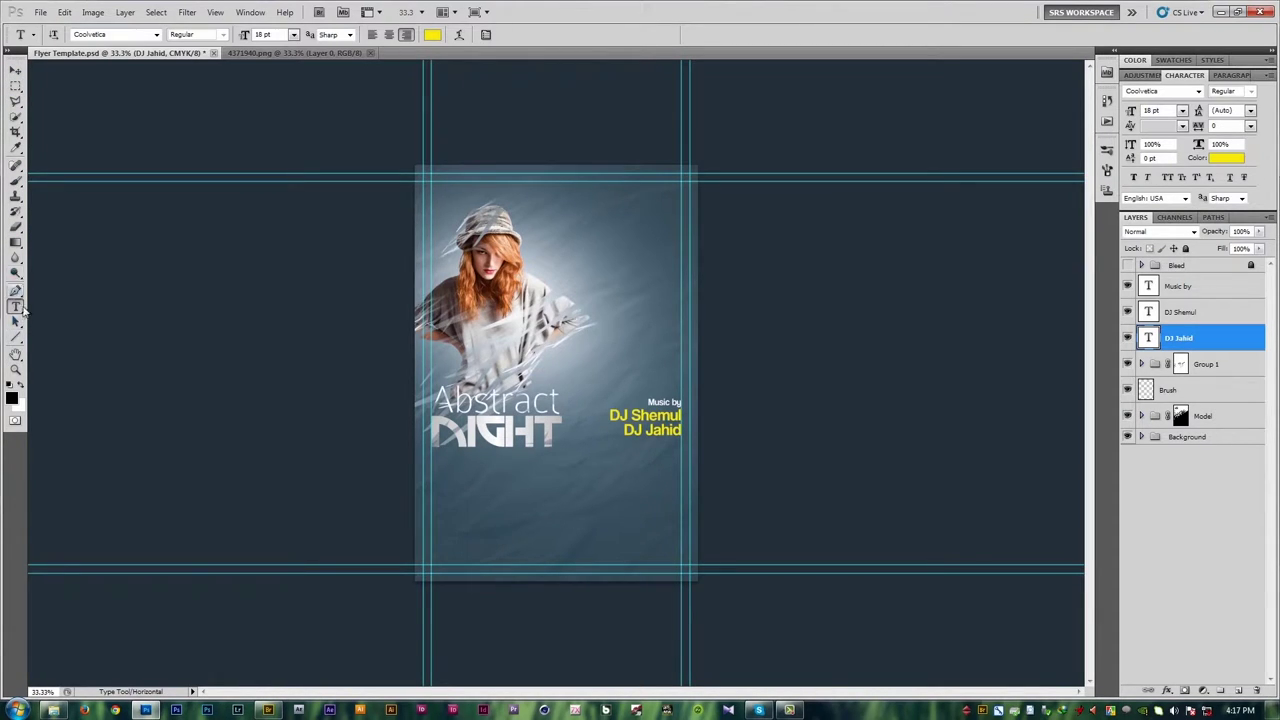
- Load the All custom shapes library and pick the triangle shape
left_click(16, 337)
right_click(16, 337)
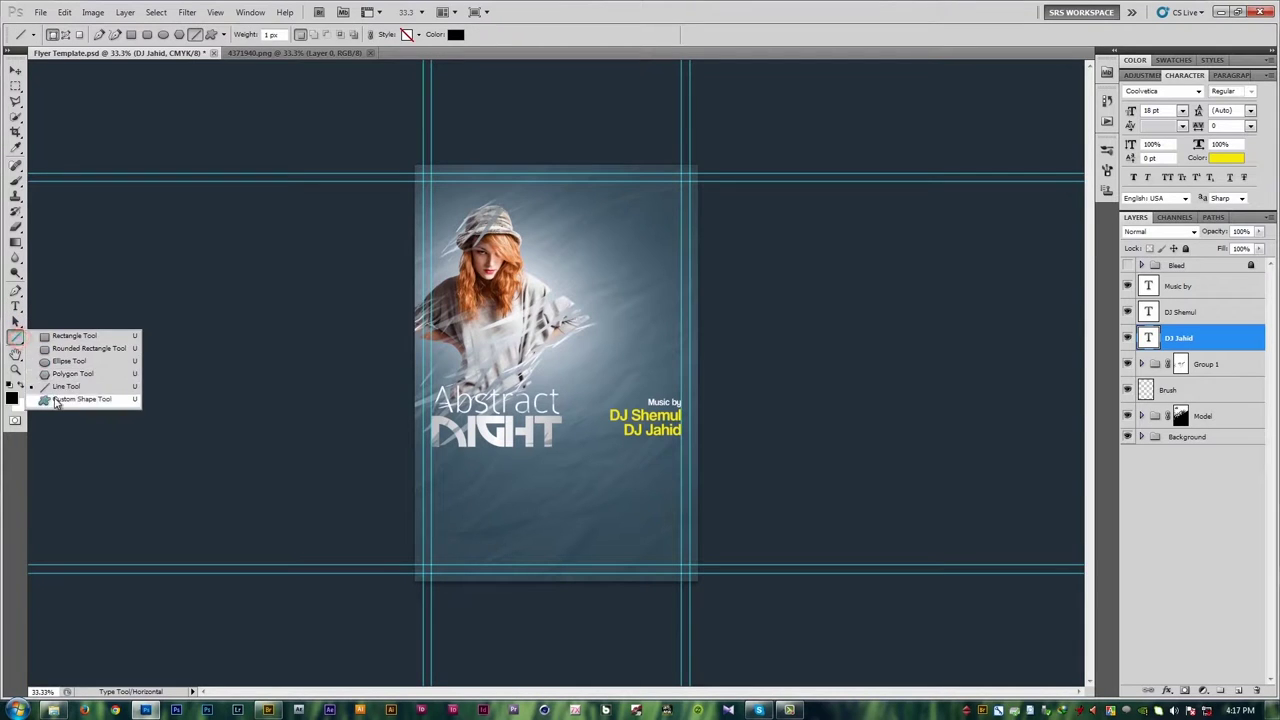
left_click(70, 402)
left_click(276, 34)
left_click(385, 56)
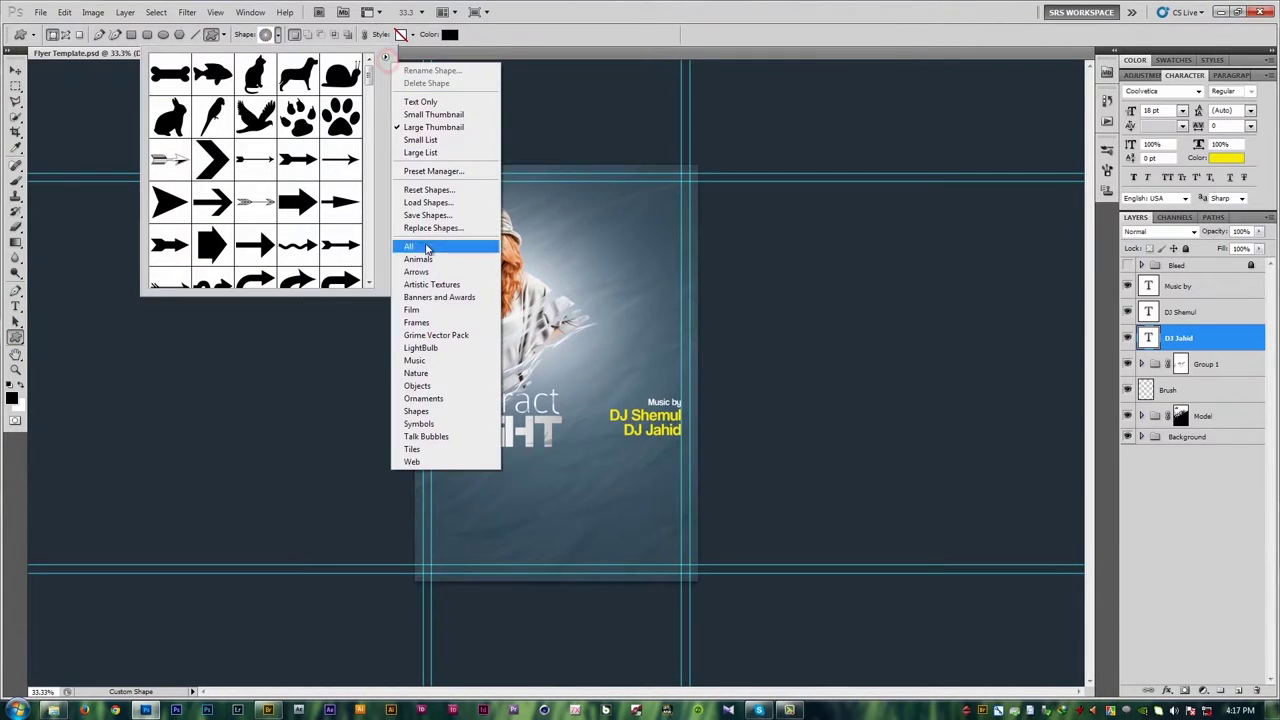
left_click(415, 247)
left_click(581, 268)
mouse_move(393, 292)
left_mouse_down()
mouse_move(971, 409)
mouse_move(990, 574)
left_mouse_up()
scroll(748, 400, "down", 3)
scroll(748, 401, "down", 2)
left_click(725, 342)
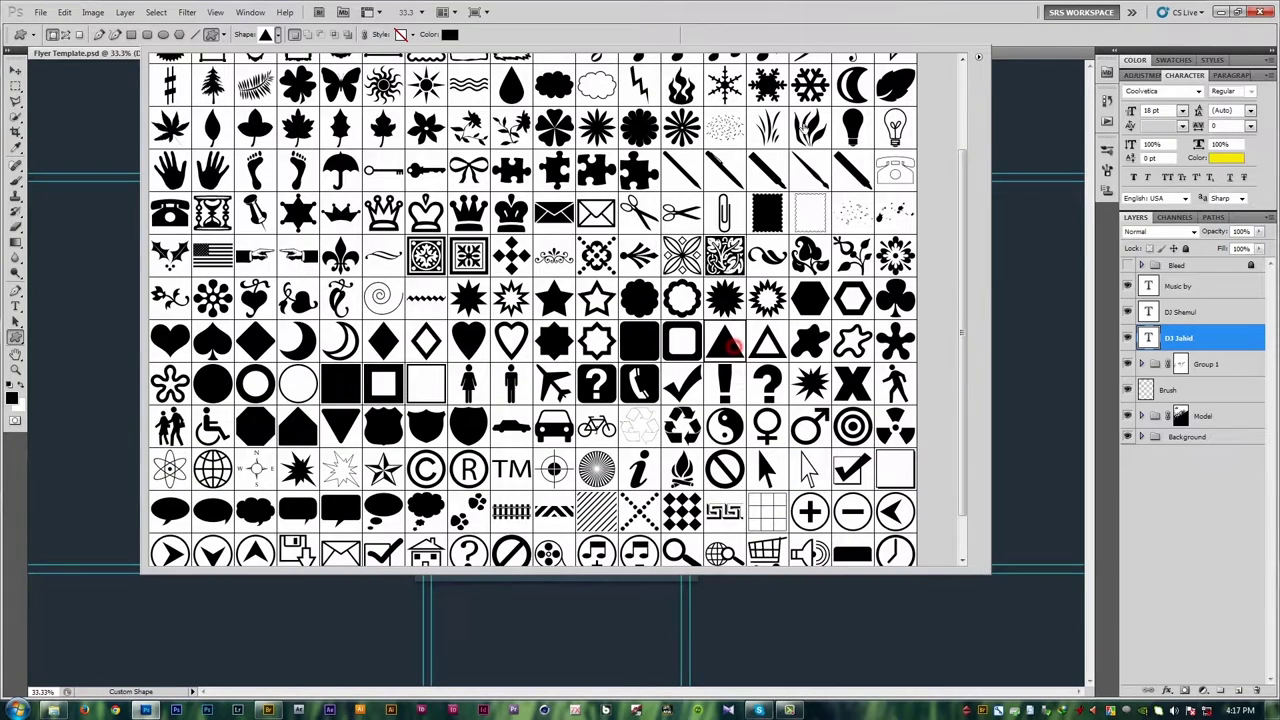
key("Return")
- Draw a triangle near the flyer's bottom and give it a dark navy fill
left_click_drag(595, 553, 595, 553)
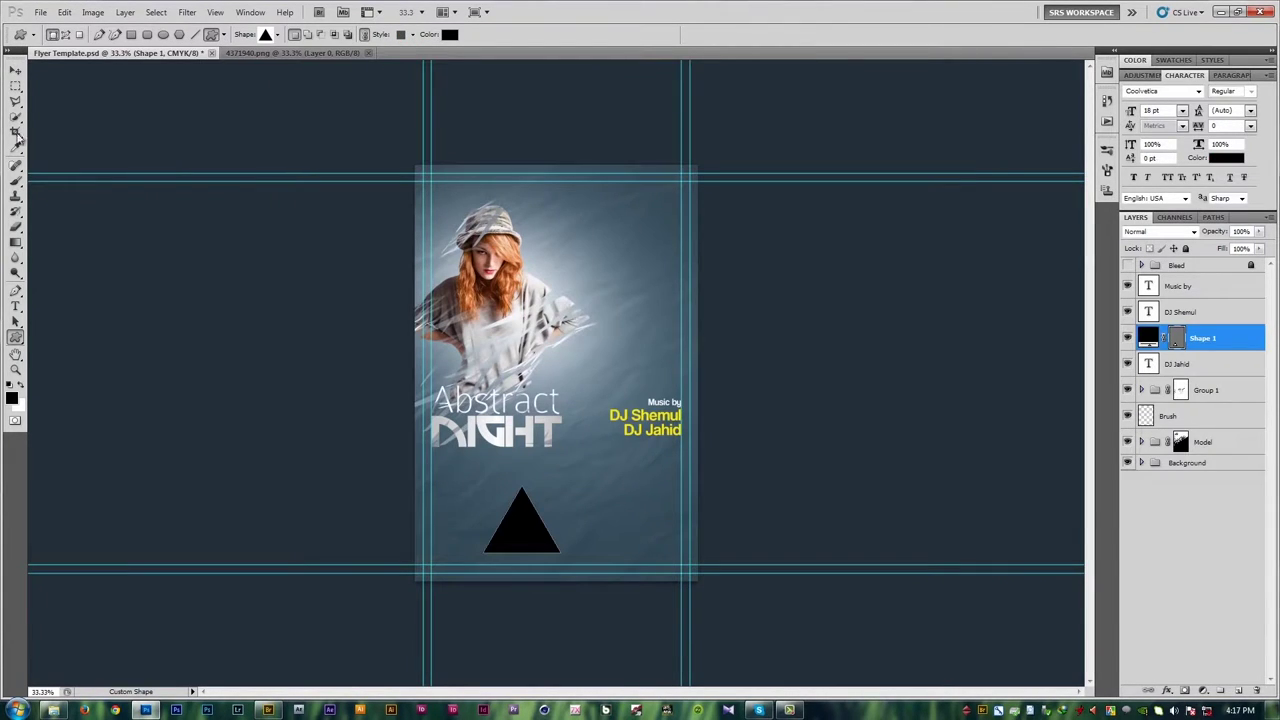
key("v")
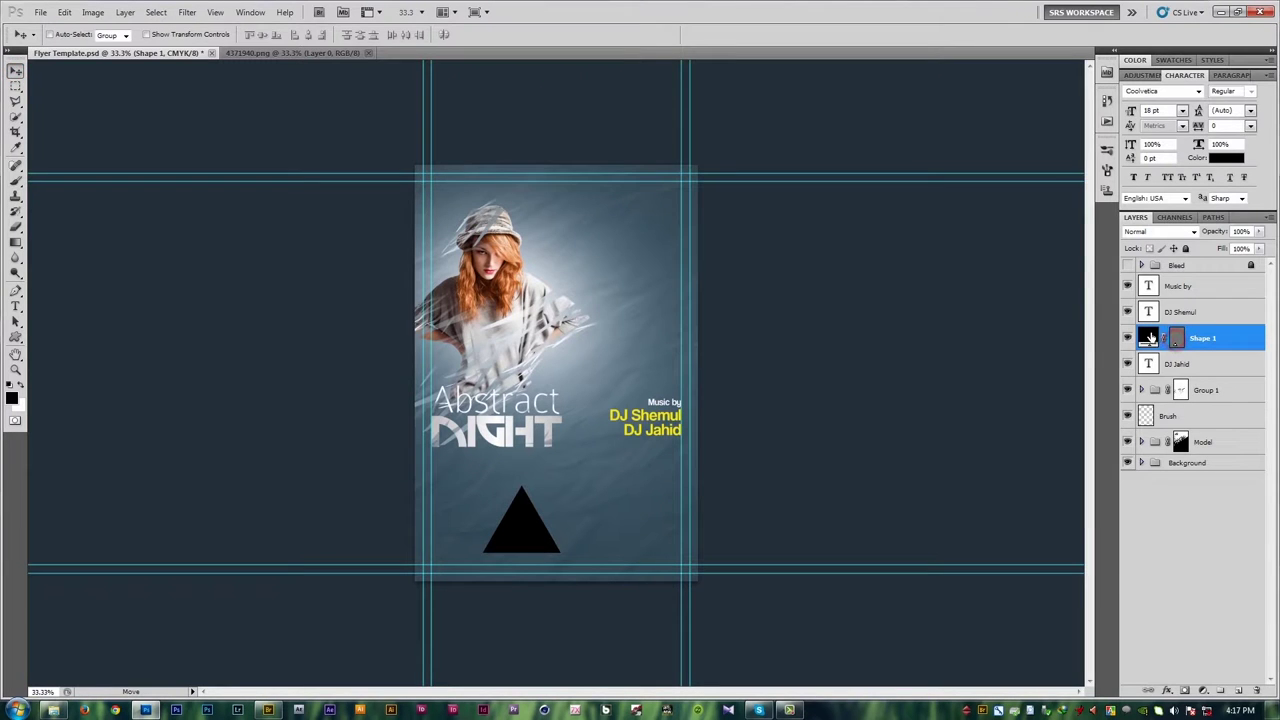
double_click(1150, 338)
left_click_drag(927, 457, 983, 487)
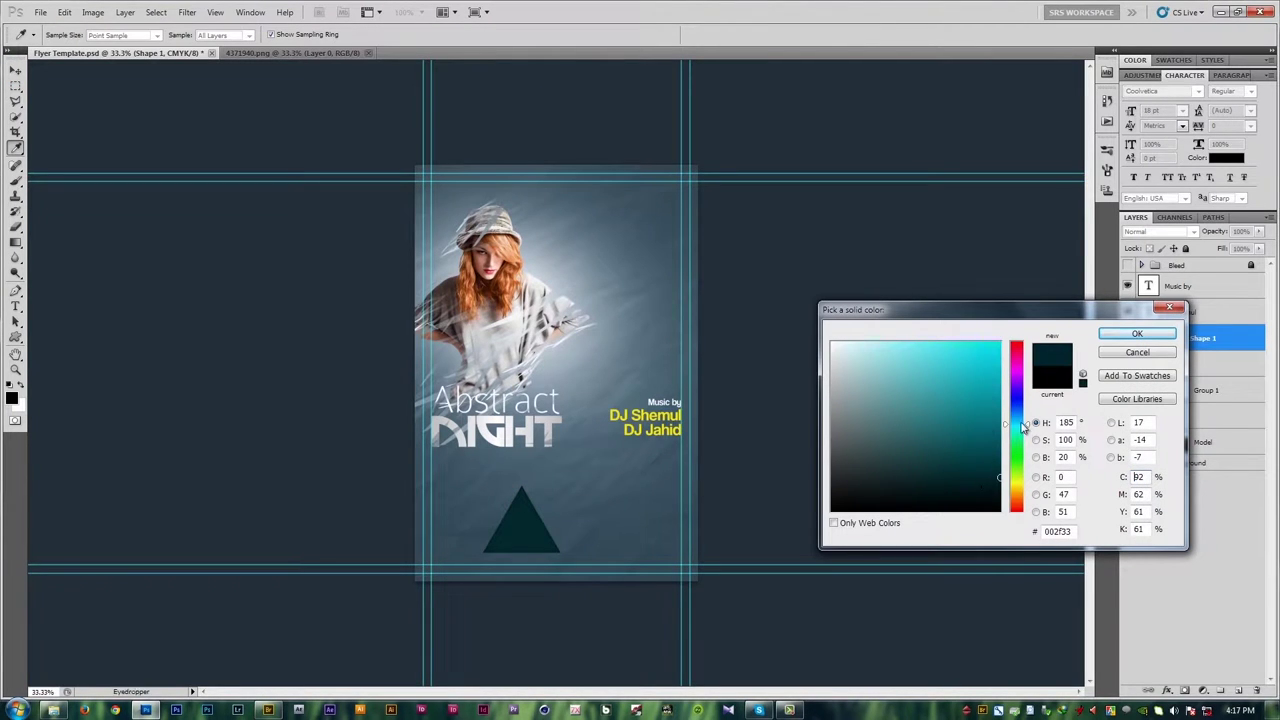
left_click_drag(1024, 425, 1020, 417)
left_click(1120, 336)
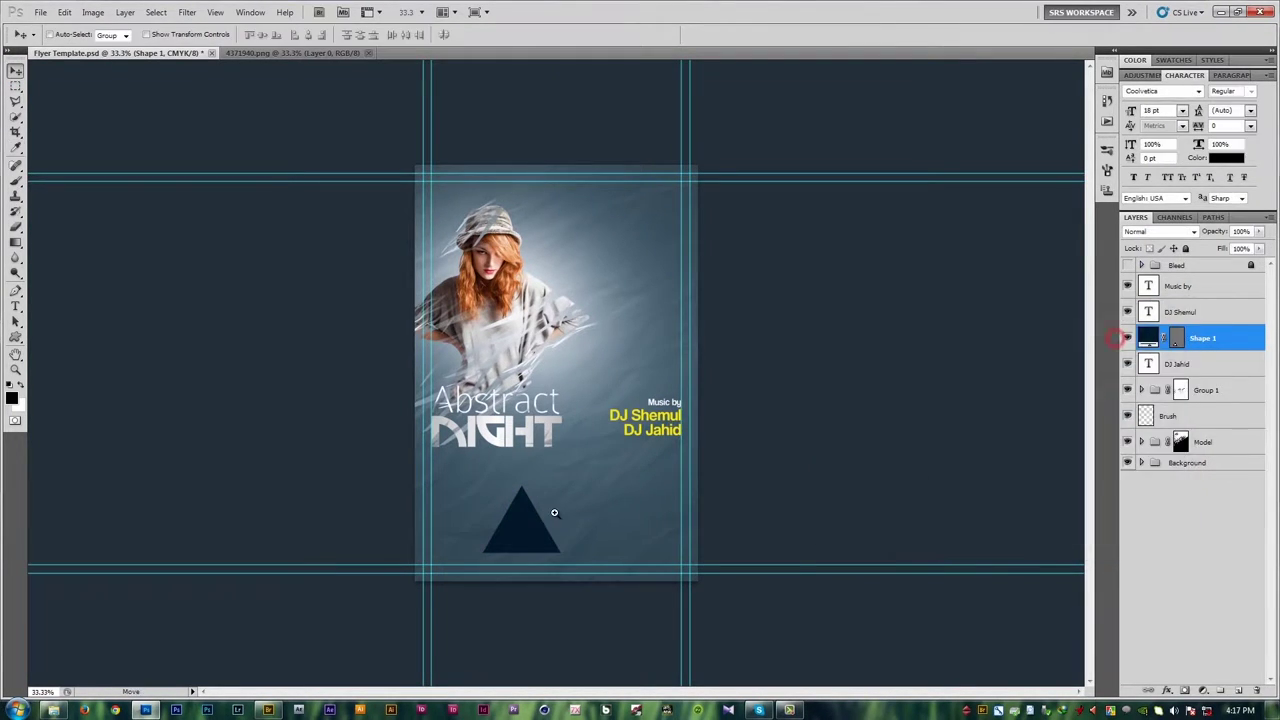
- Free Transform the triangle into a skewed wedge across the flyer's lower left
key("ctrl+plus")
left_click_drag(609, 437, 555, 432)
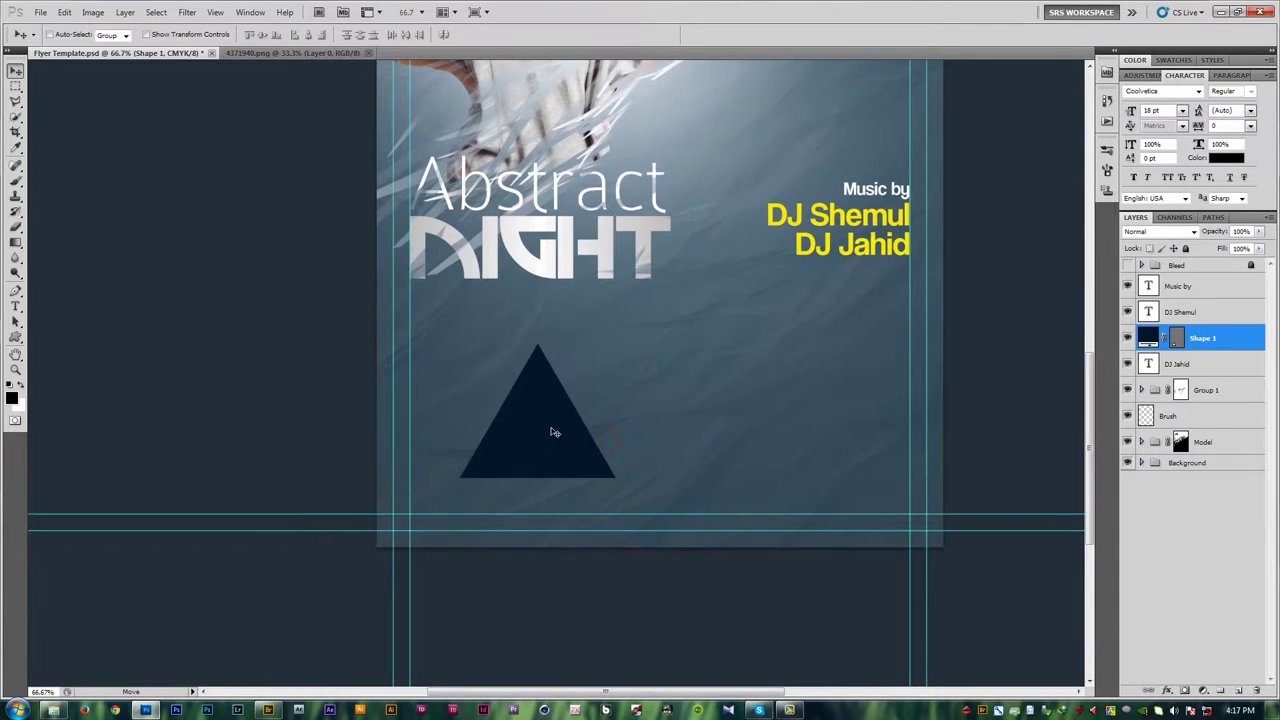
key("ctrl+t")
left_click_drag(538, 343, 663, 292)
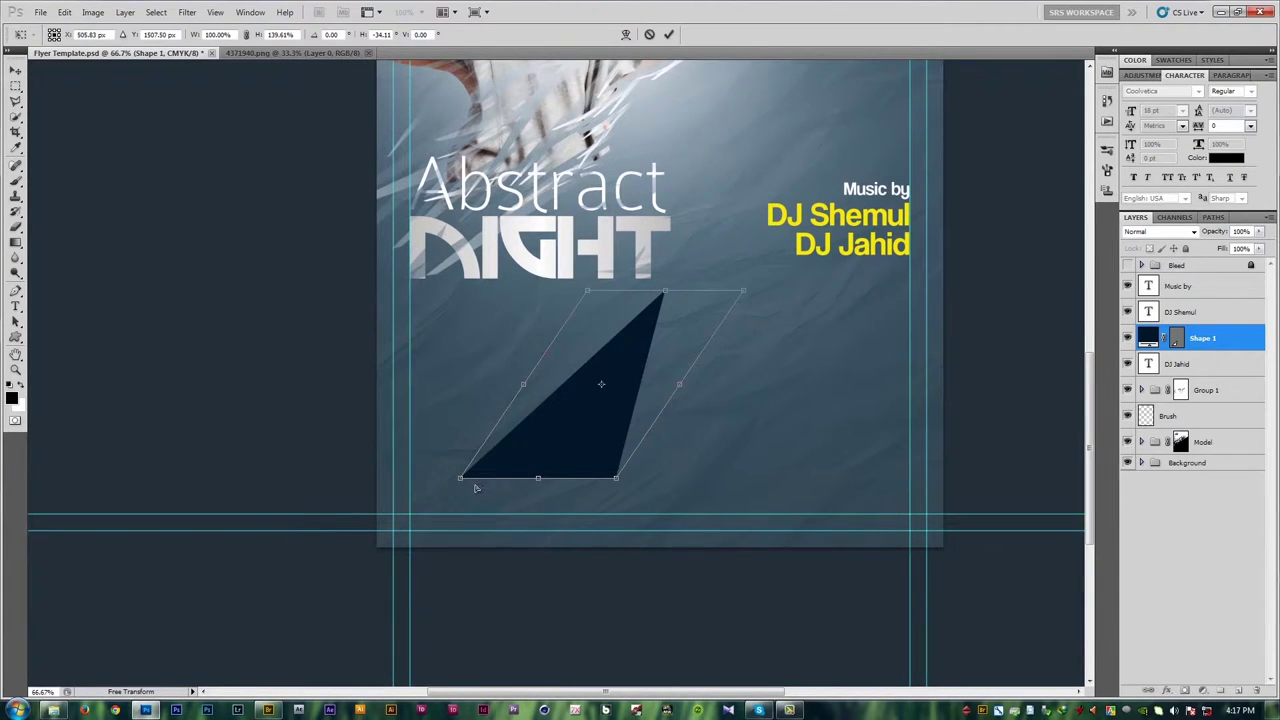
left_click_drag(460, 478, 376, 472)
left_click_drag(612, 484, 441, 509)
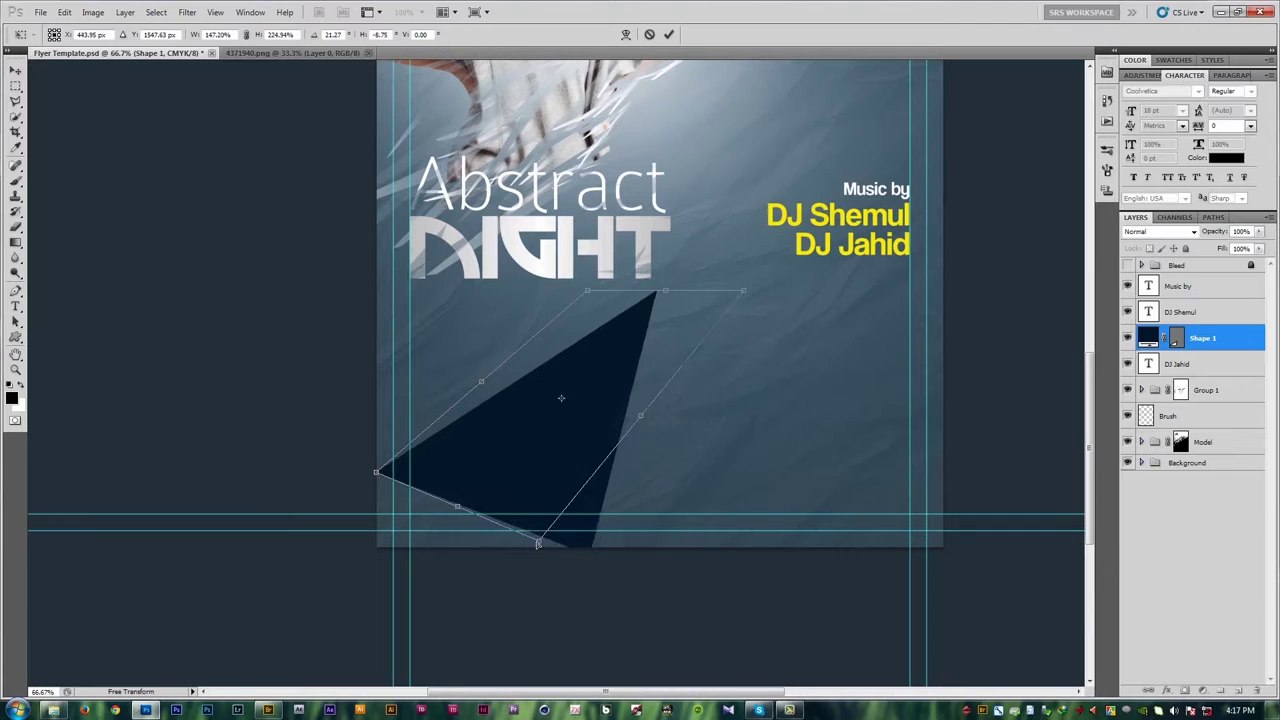
double_click(543, 400)
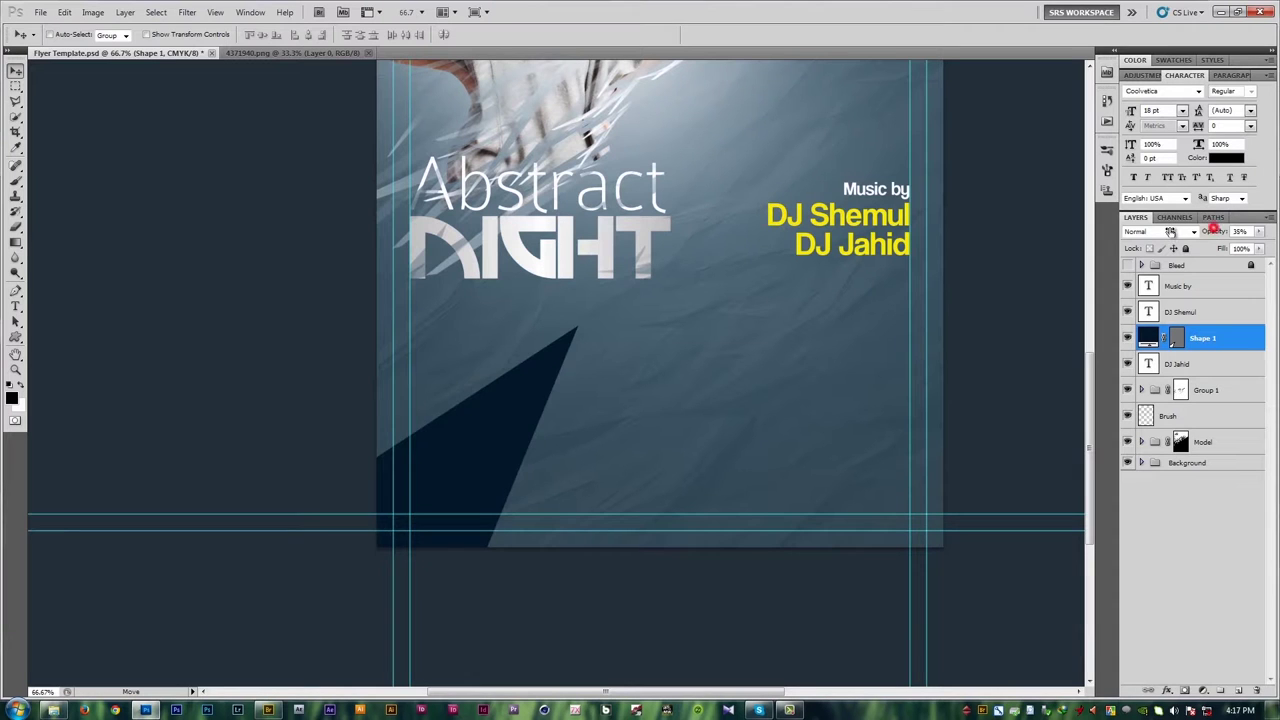
- Keep the triangle at 100% opacity and set its blend mode to Soft Light
mouse_move(1212, 231)
left_mouse_down()
mouse_move(1170, 231)
mouse_move(1262, 232)
left_mouse_up()
left_click(1160, 231)
left_click(1160, 418)
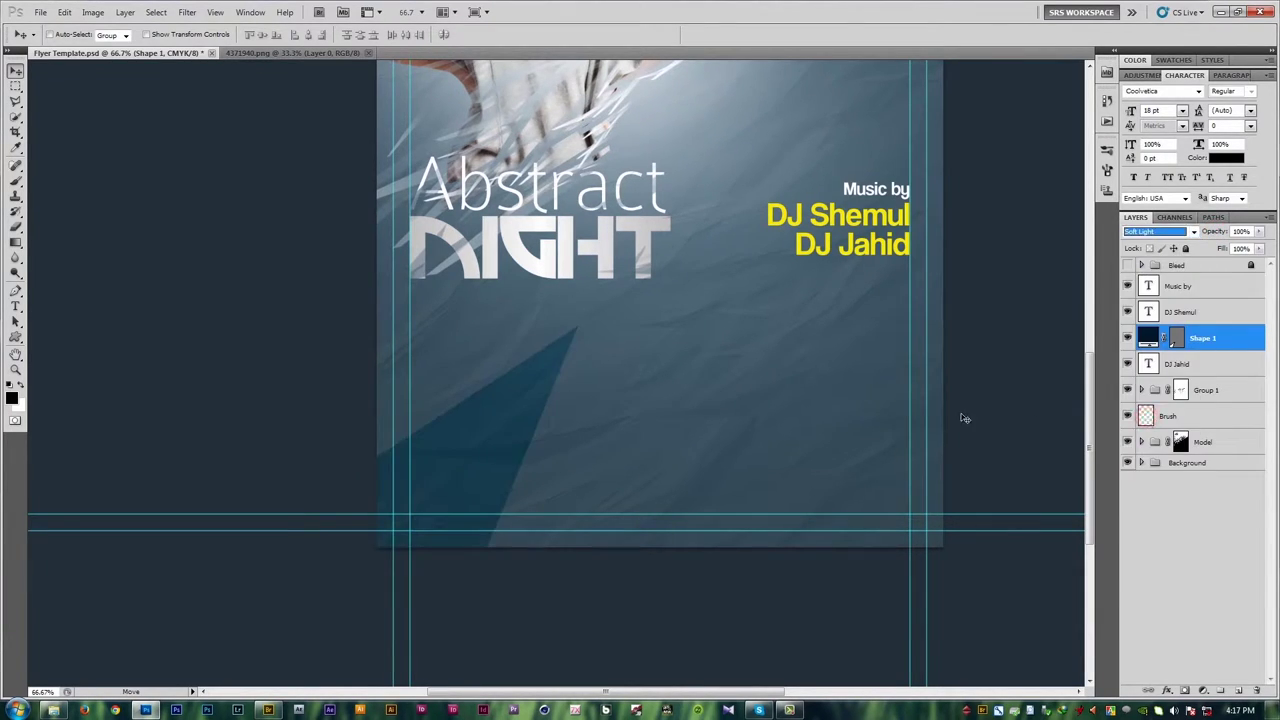
- Duplicate the shard, rotate it about 25°, stretch and widen it, and fill it dark grey
key("ctrl+j")
key("ctrl+t")
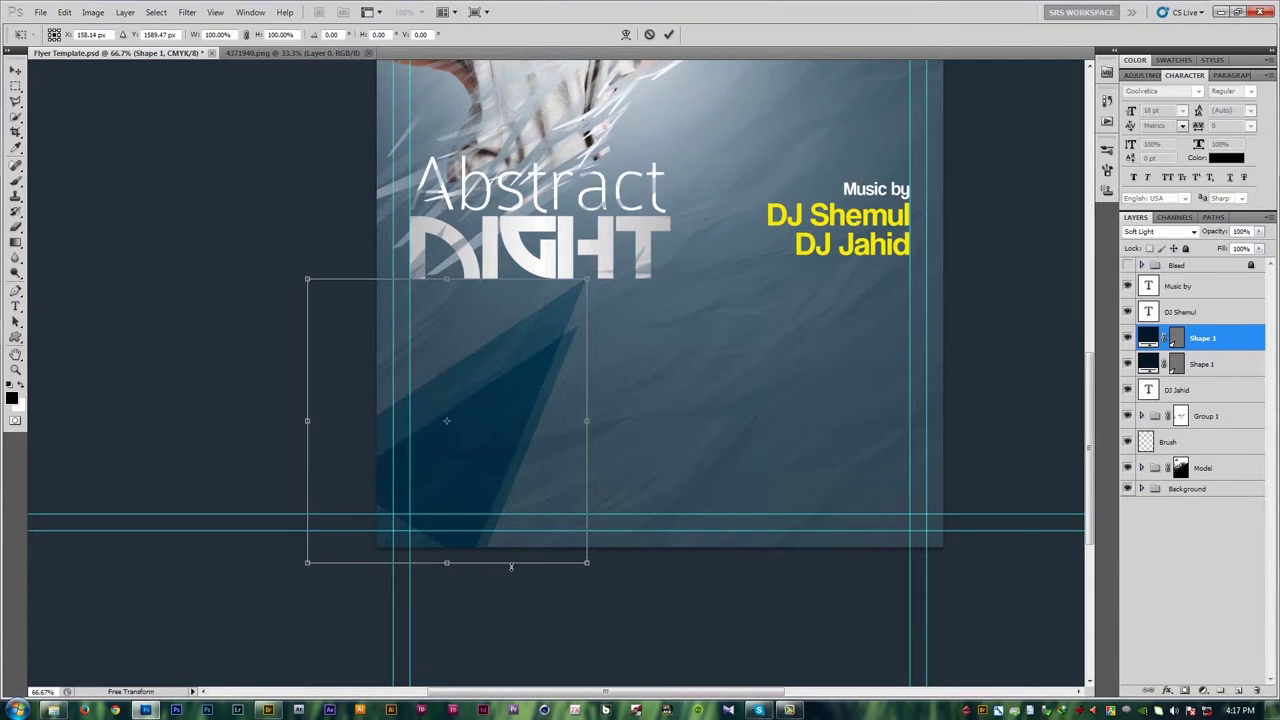
mouse_move(302, 576)
left_mouse_down()
mouse_move(414, 567)
mouse_move(370, 600)
left_mouse_up()
left_click_drag(537, 423, 603, 443)
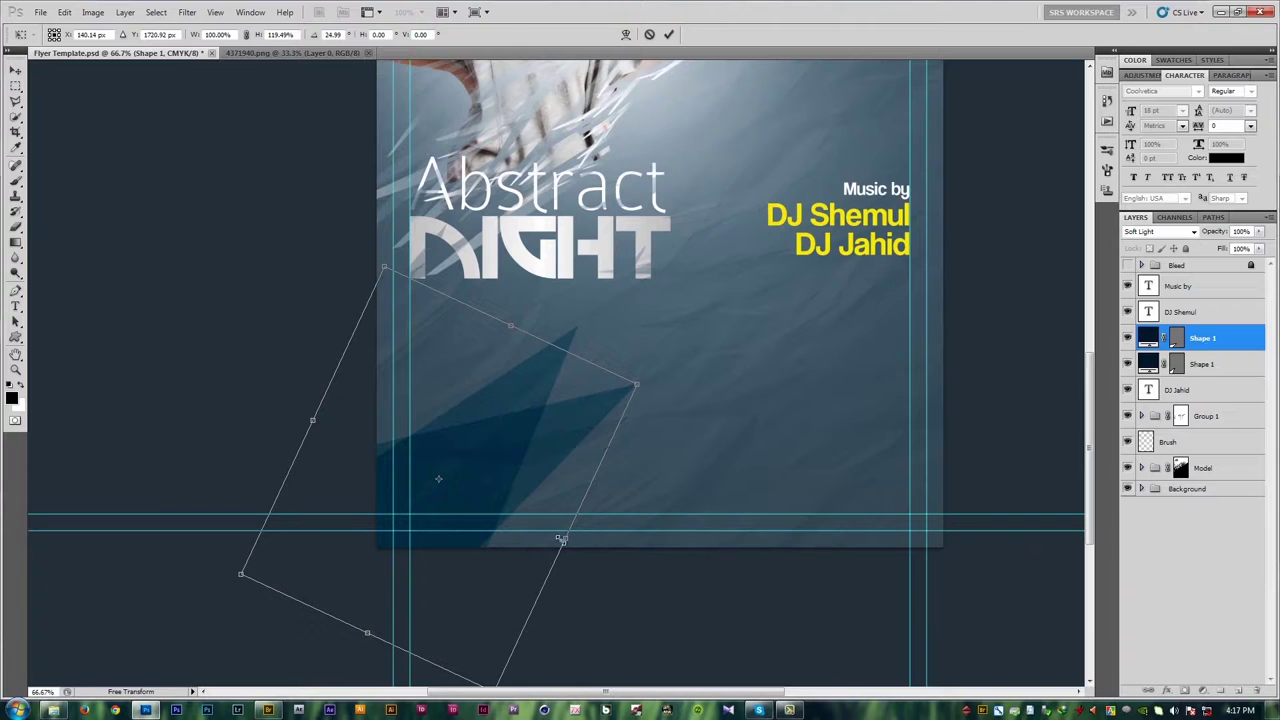
left_click_drag(561, 539, 658, 570)
left_click_drag(592, 515, 577, 475)
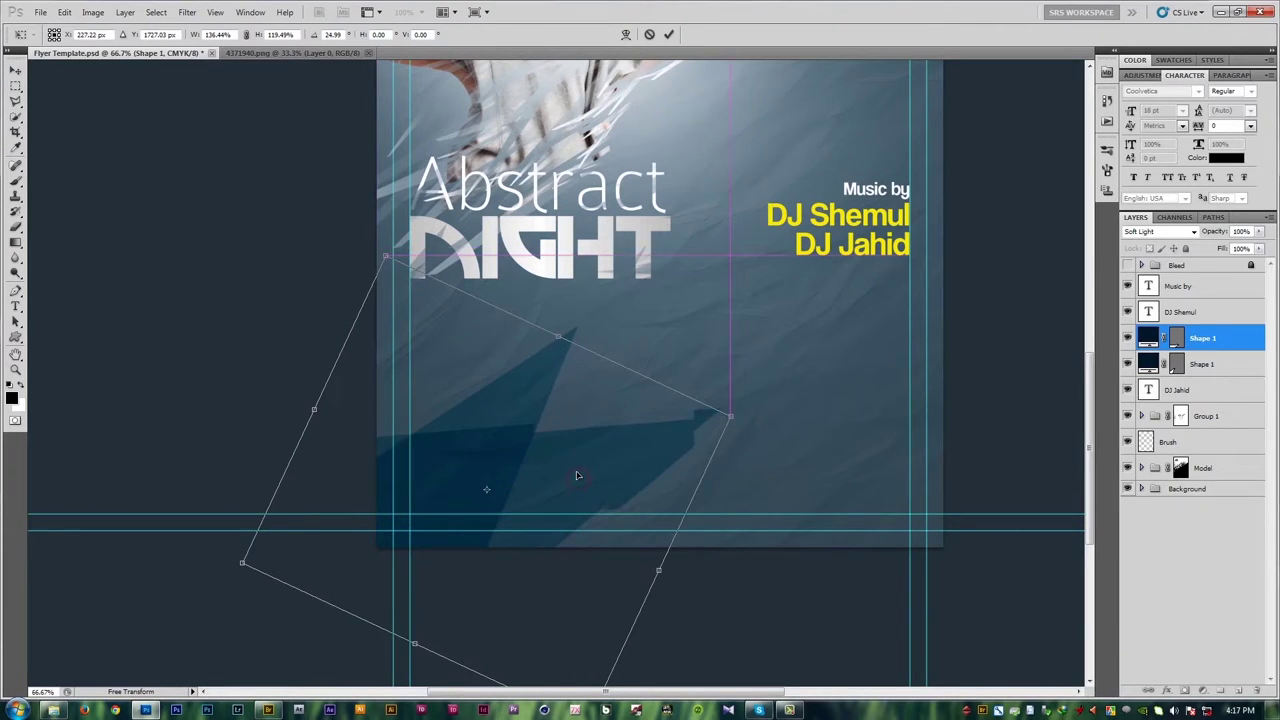
double_click(577, 473)
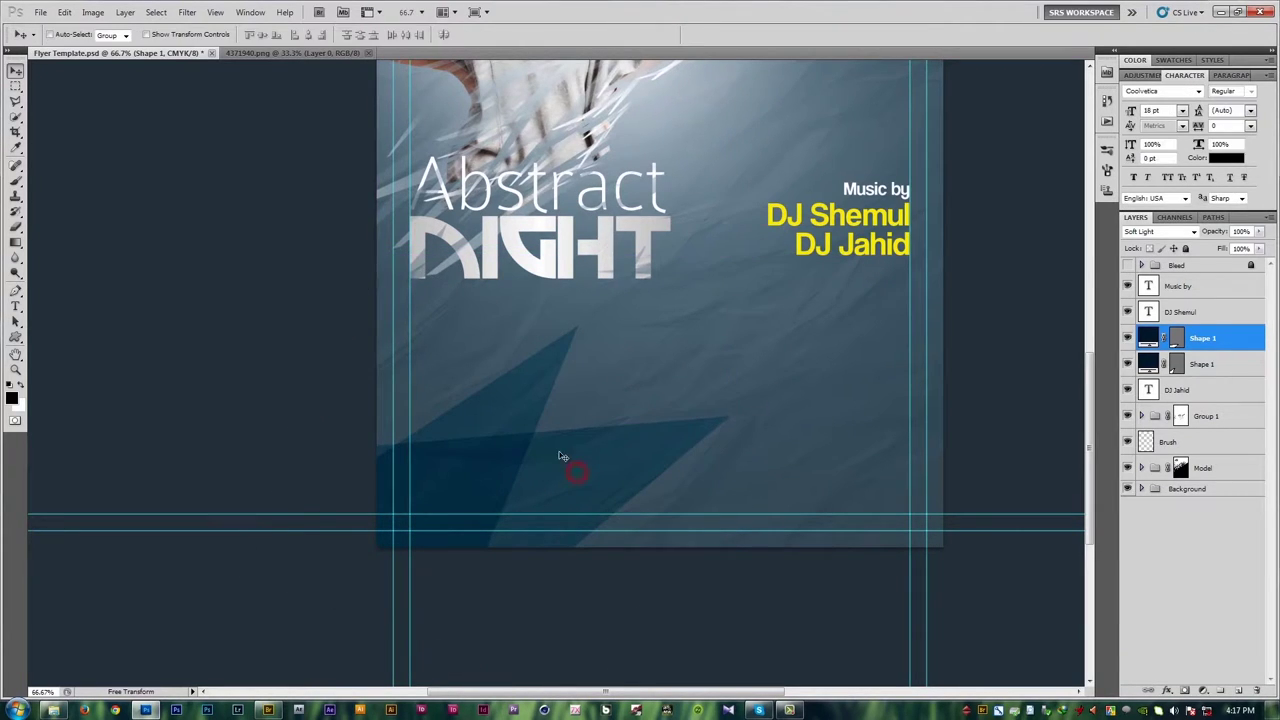
double_click(1147, 338)
mouse_move(849, 429)
left_mouse_down()
mouse_move(813, 465)
mouse_move(891, 450)
left_mouse_up()
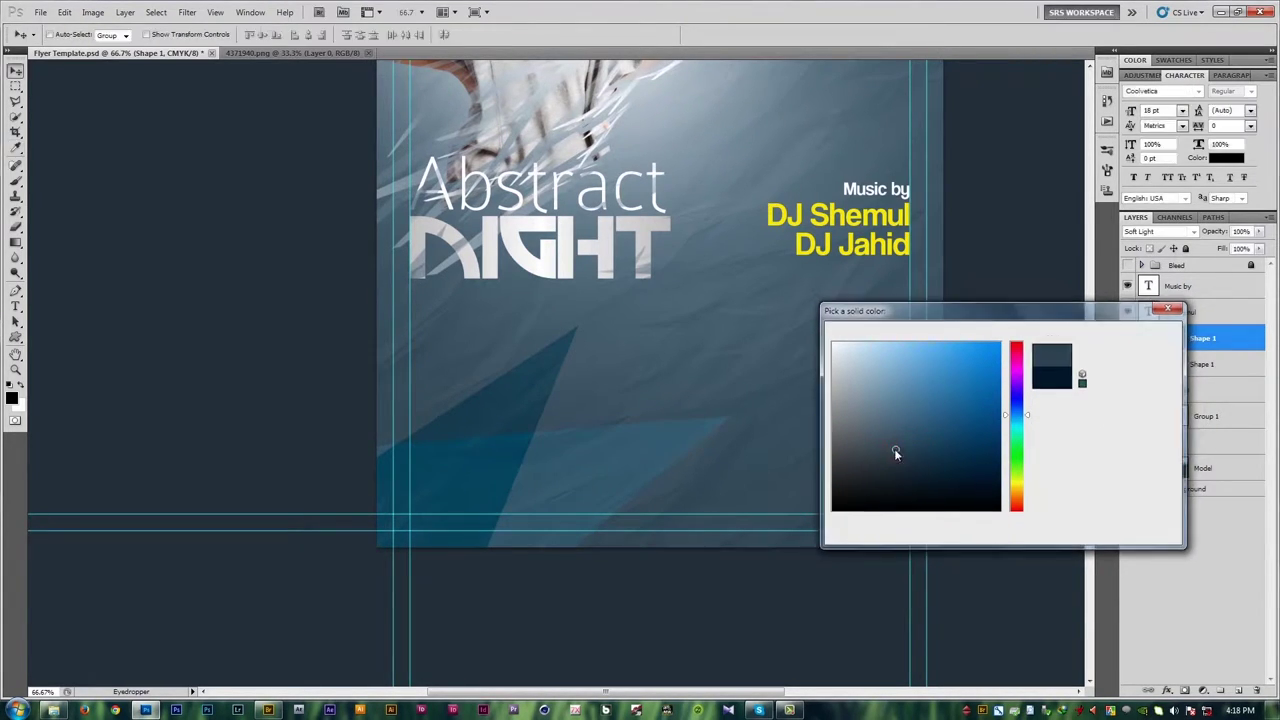
key("Return")
- Add a third shard copy rotated about -41.7°, half width, filled dark blue 002139
key("ctrl+j")
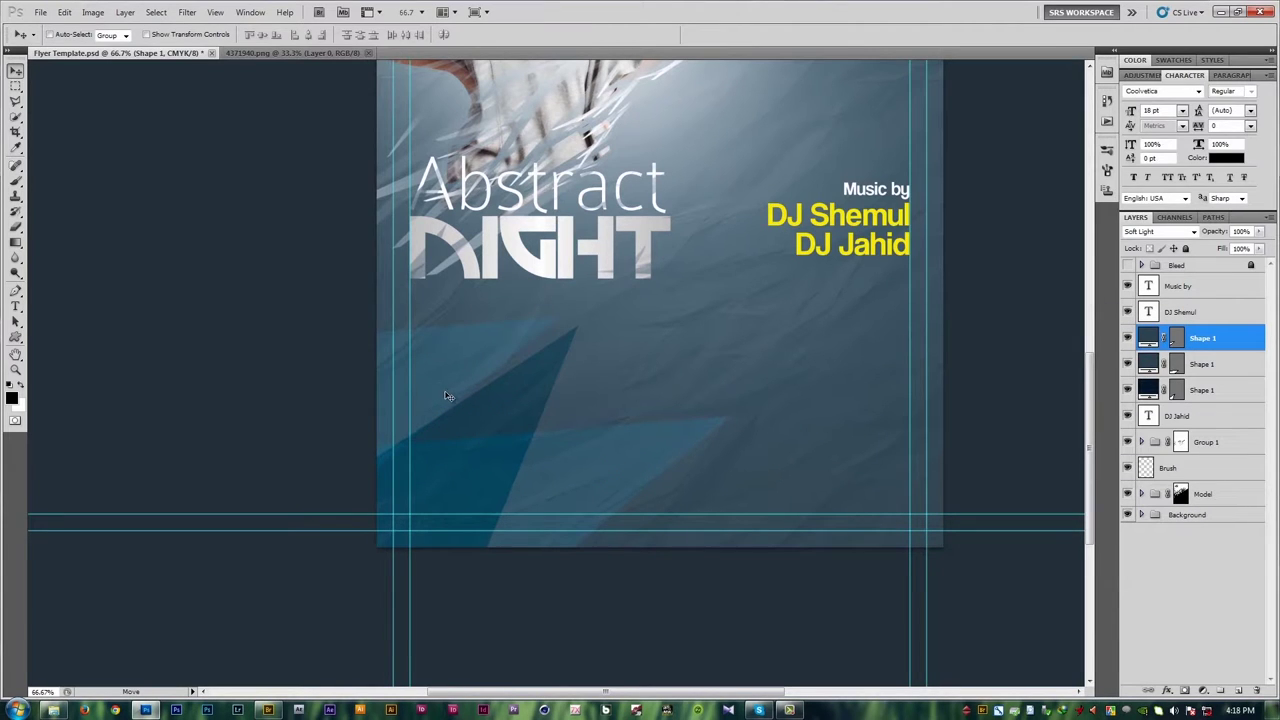
key("ctrl+t")
mouse_move(448, 397)
left_mouse_down()
mouse_move(534, 439)
mouse_move(537, 466)
mouse_move(546, 457)
left_mouse_up()
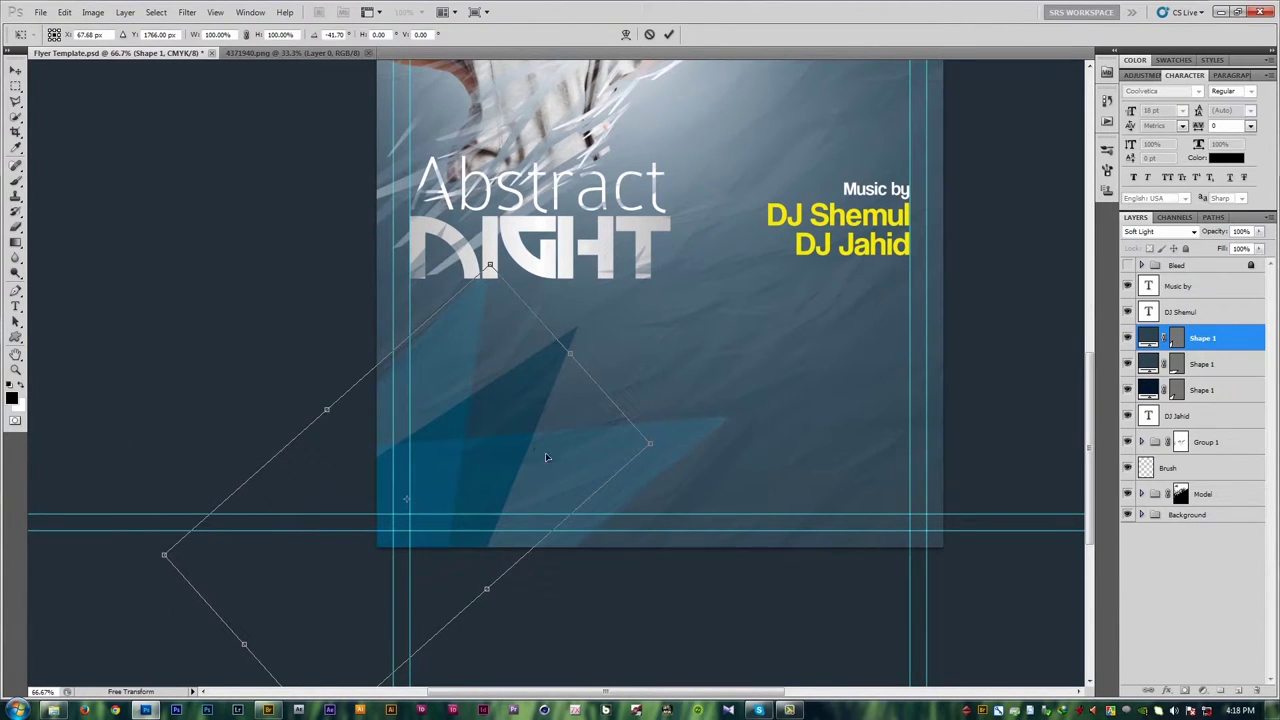
left_click_drag(571, 355, 491, 418)
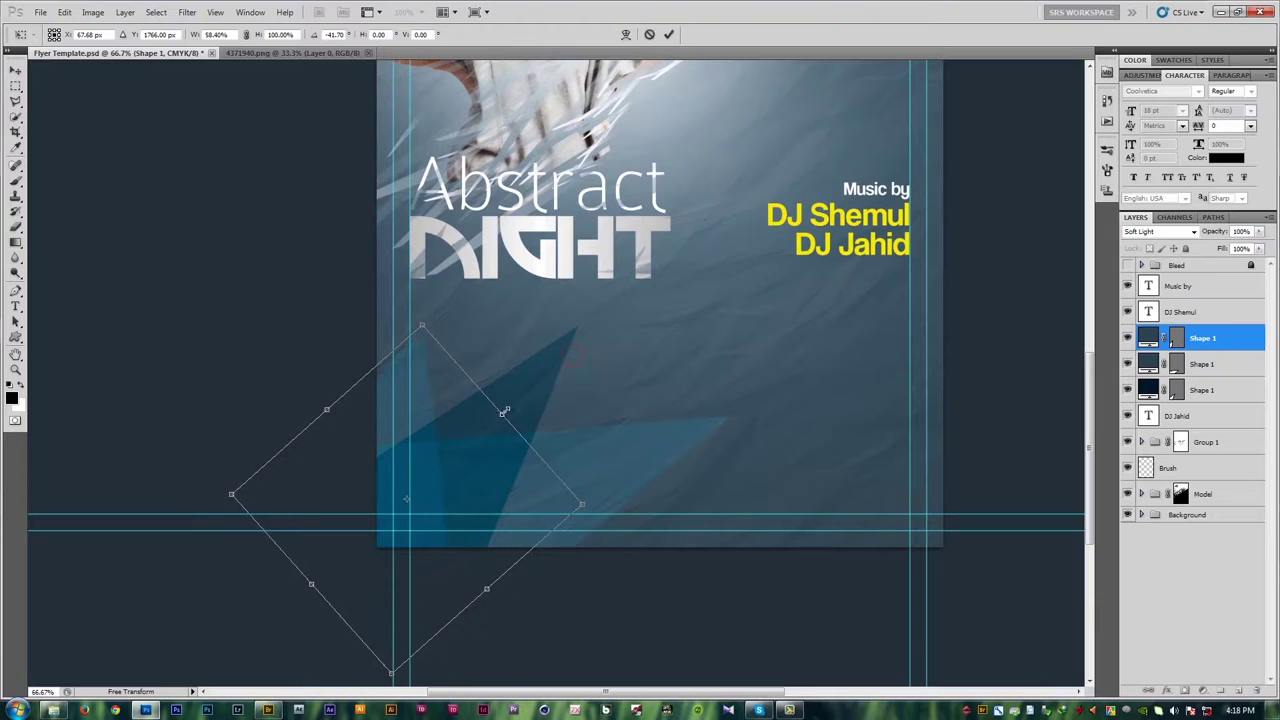
mouse_move(476, 462)
left_mouse_down()
mouse_move(528, 463)
mouse_move(514, 449)
left_mouse_up()
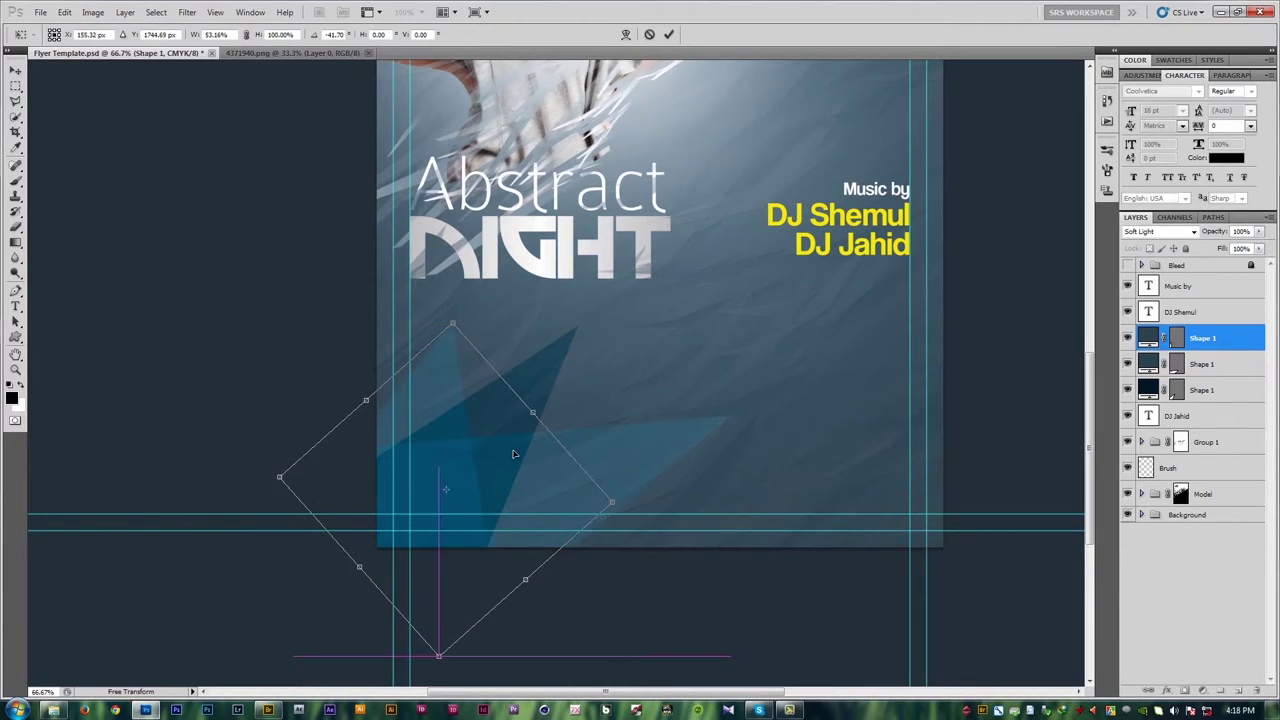
key("Return")
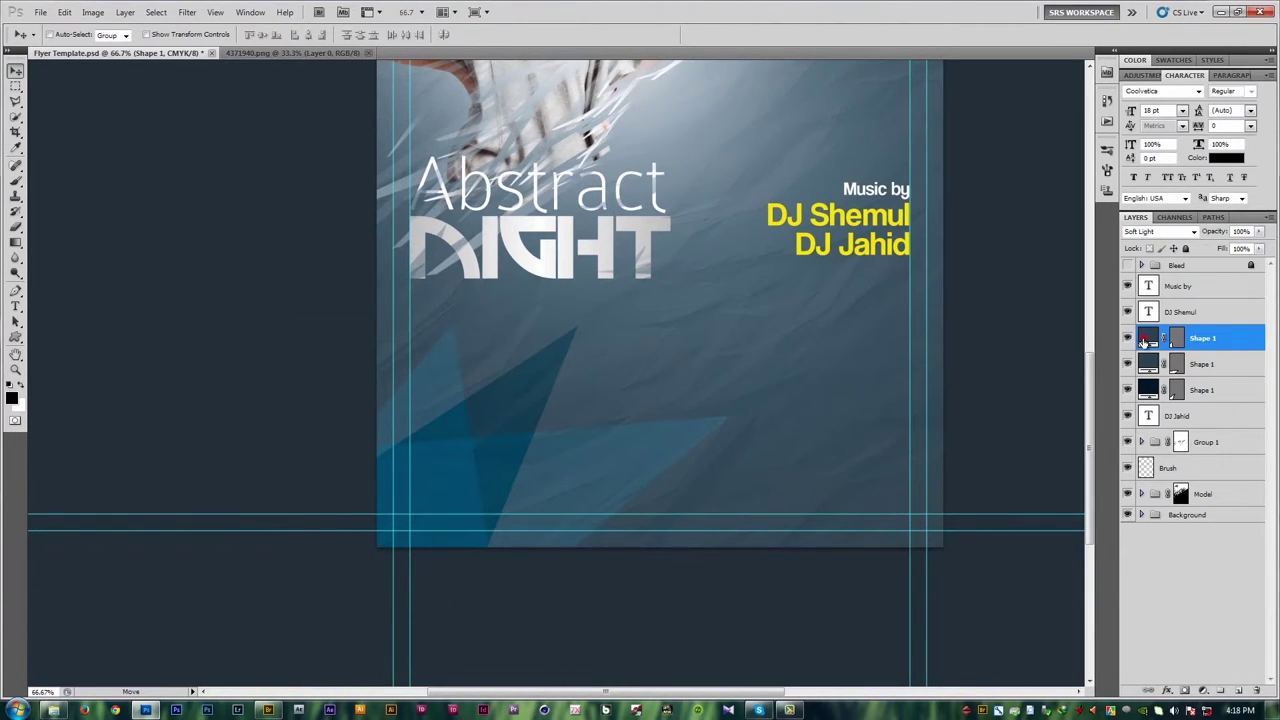
double_click(1145, 340)
left_click_drag(907, 475, 973, 472)
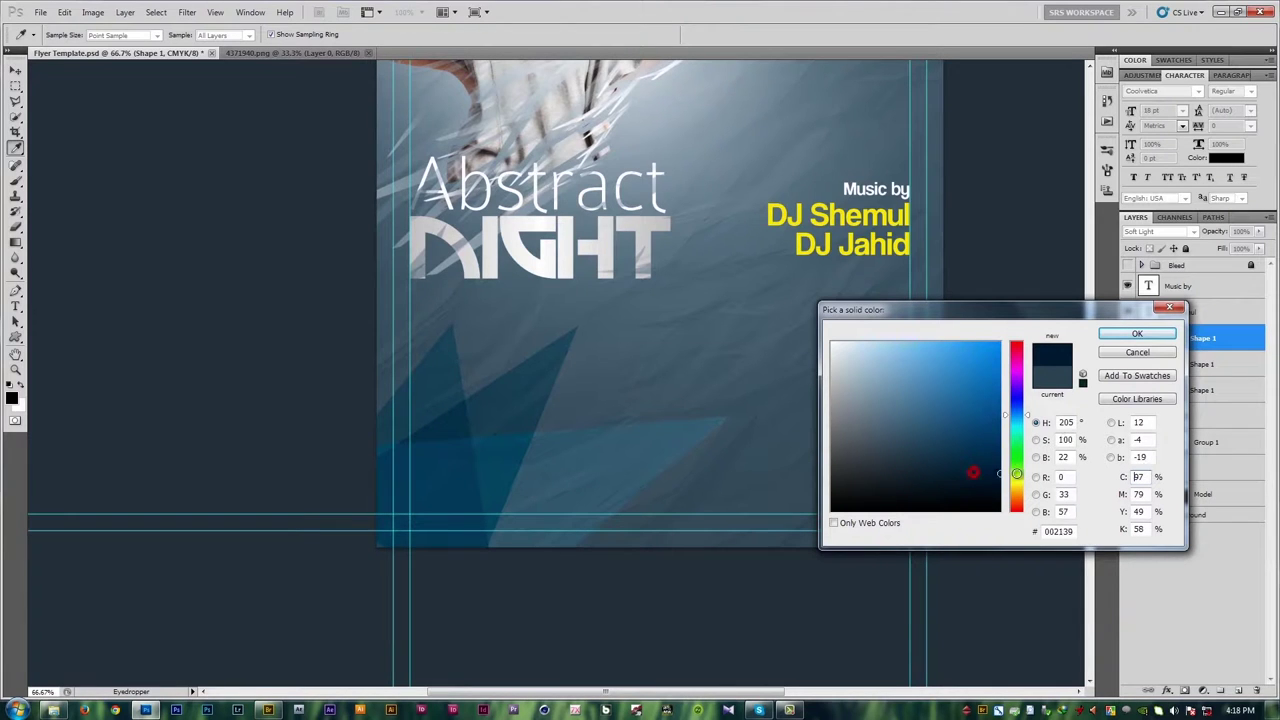
key("Return")
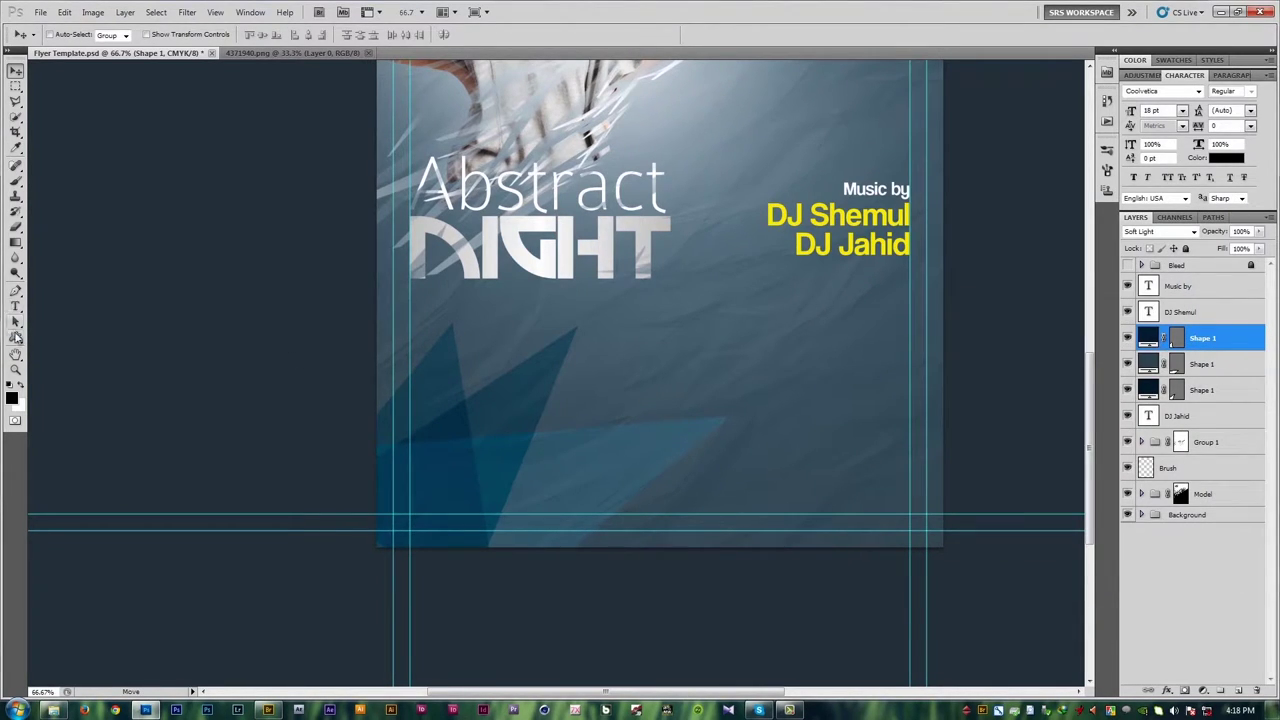
left_click_drag(15, 338, 60, 336)
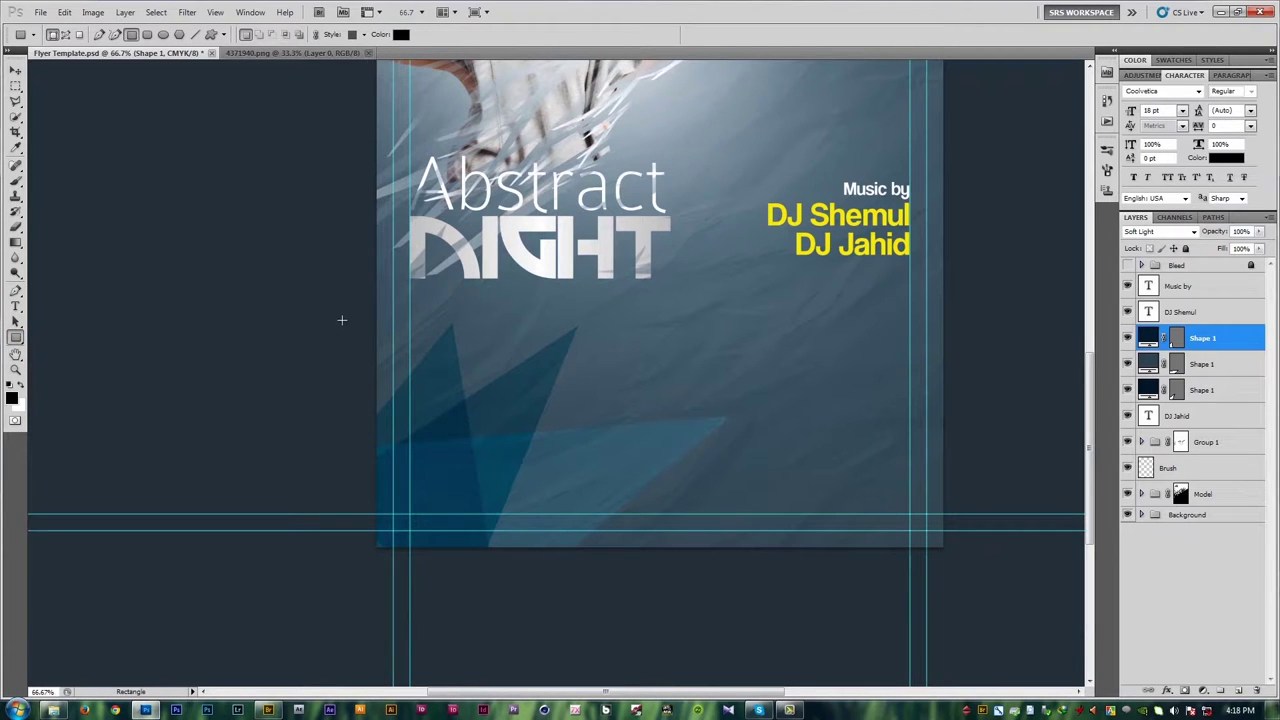
- Draw a black rectangle over the lower flyer and slant it into a quad at the left edge
left_click_drag(341, 309, 810, 550)
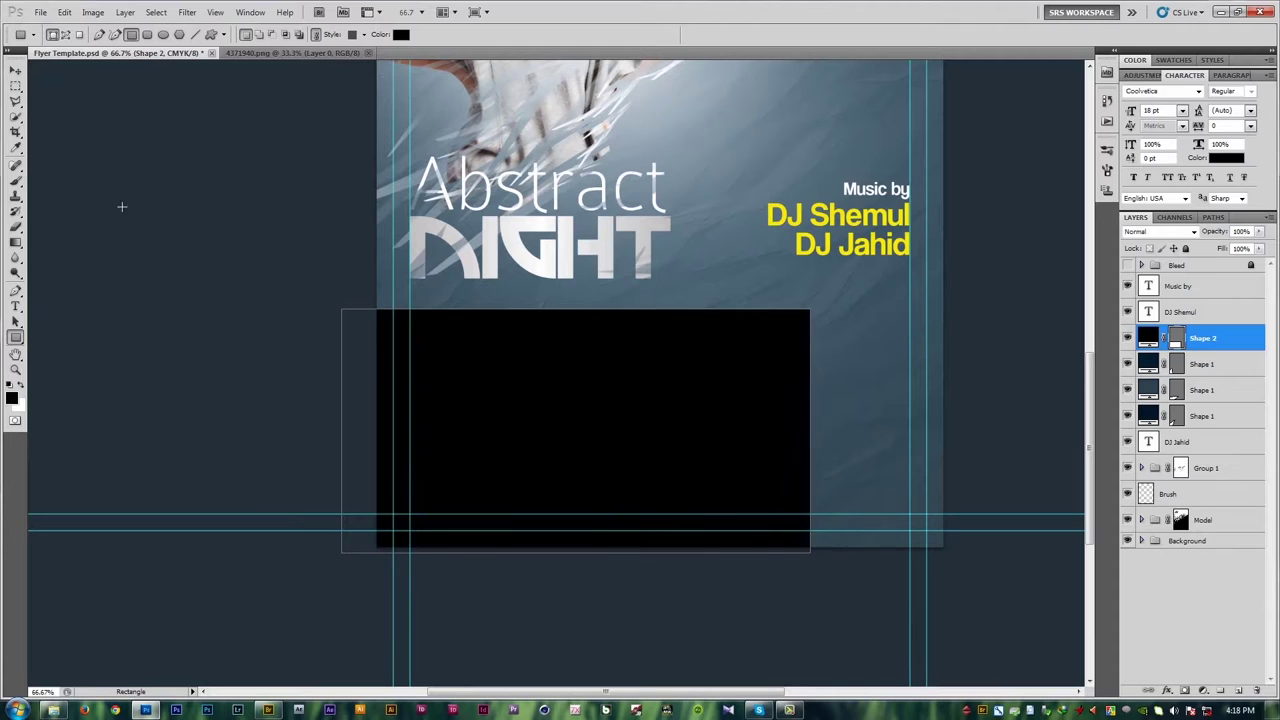
key("v")
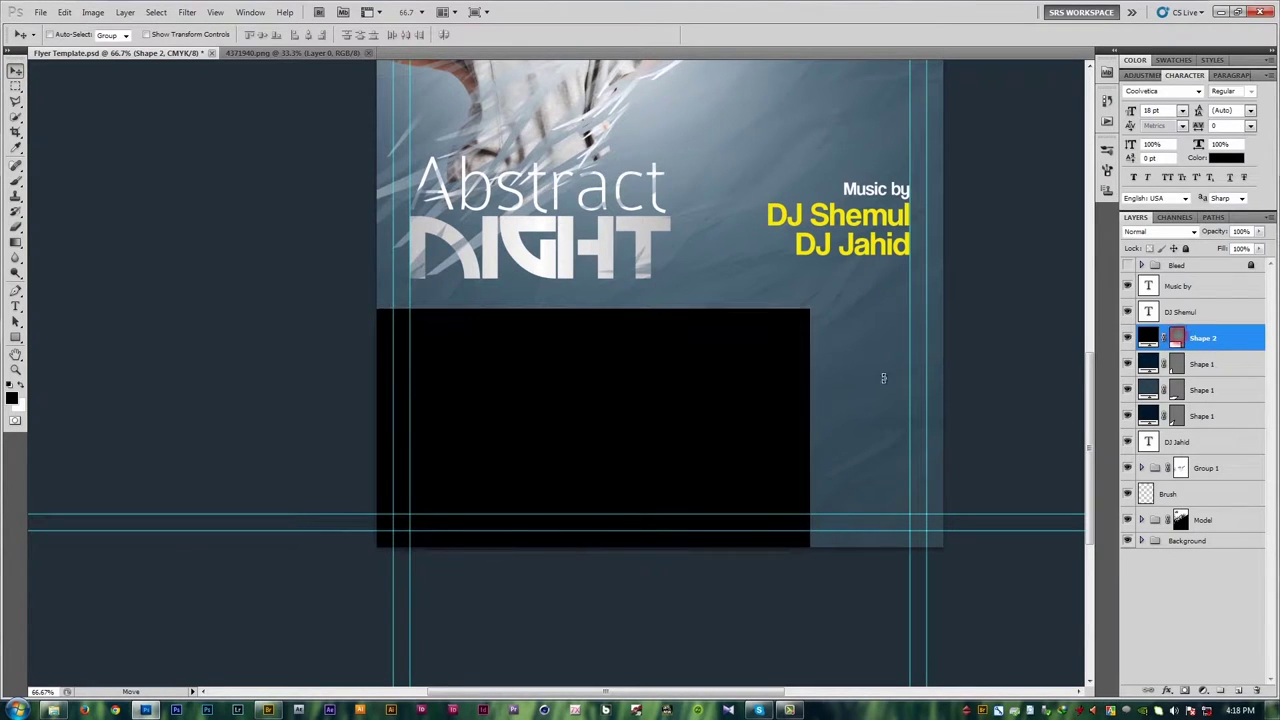
key("ctrl+t")
left_click_drag(810, 309, 890, 255)
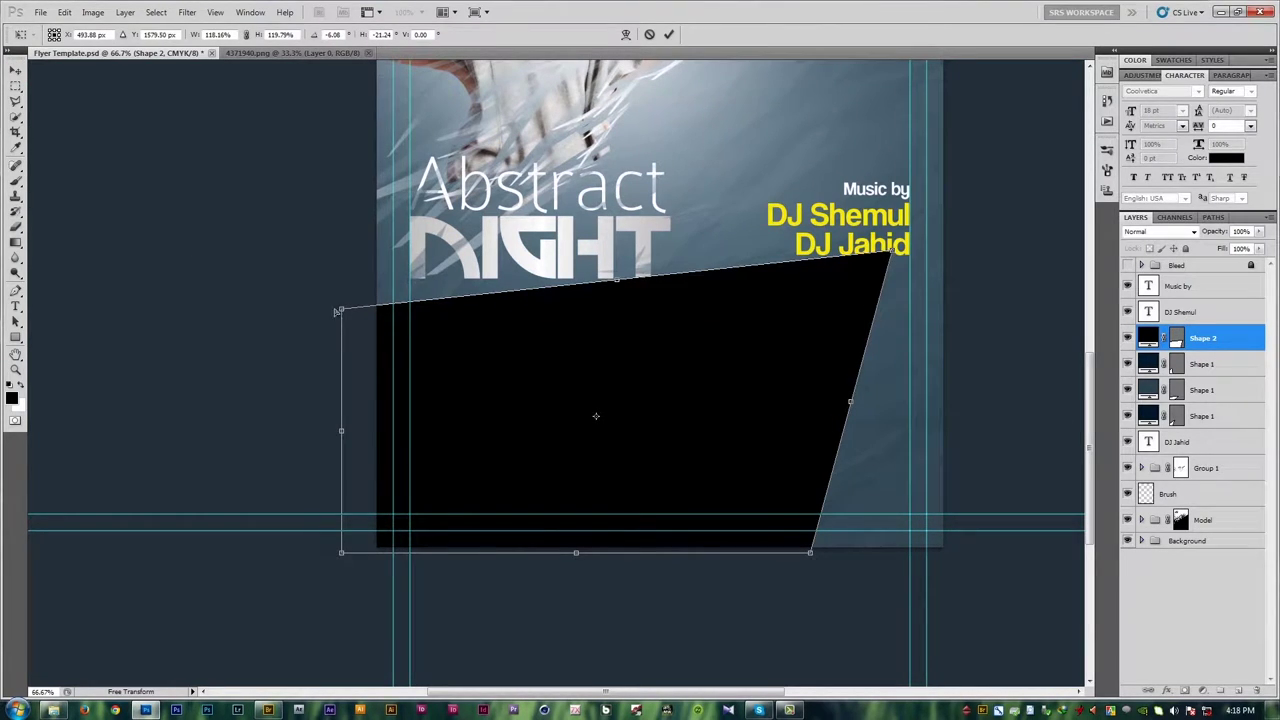
left_click_drag(340, 311, 318, 338)
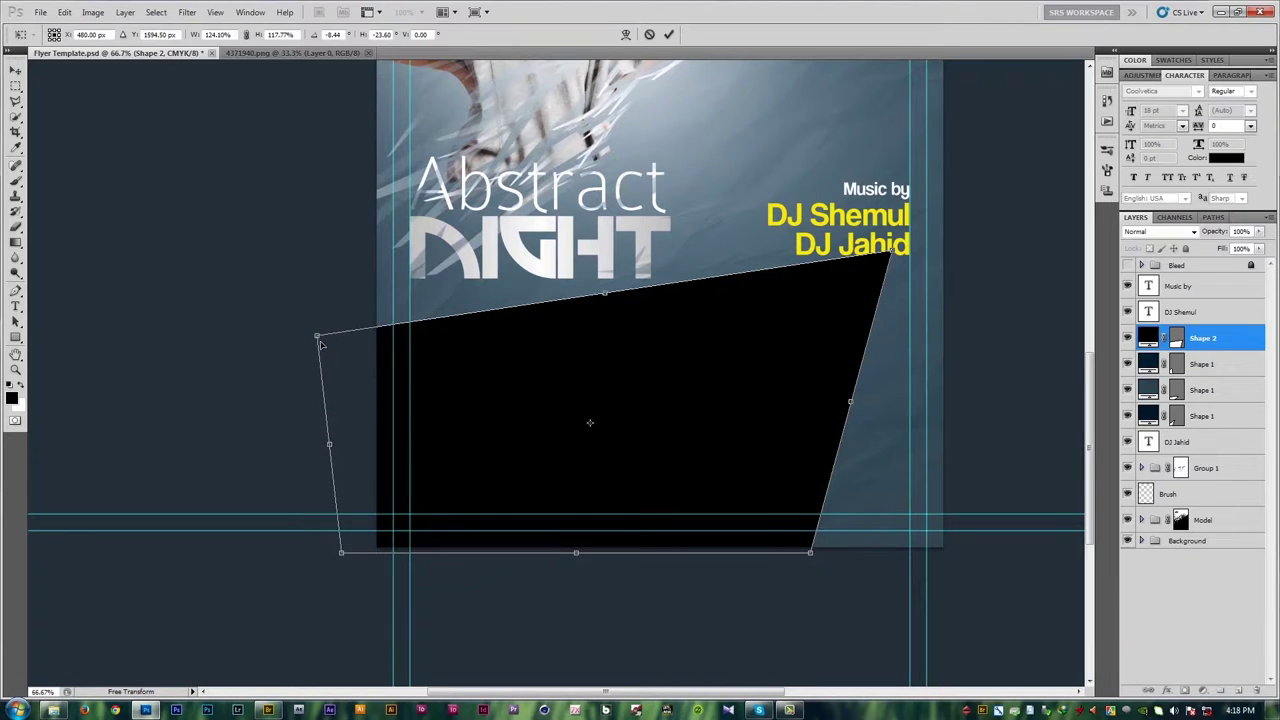
double_click(736, 391)
left_click_drag(776, 362, 741, 383)
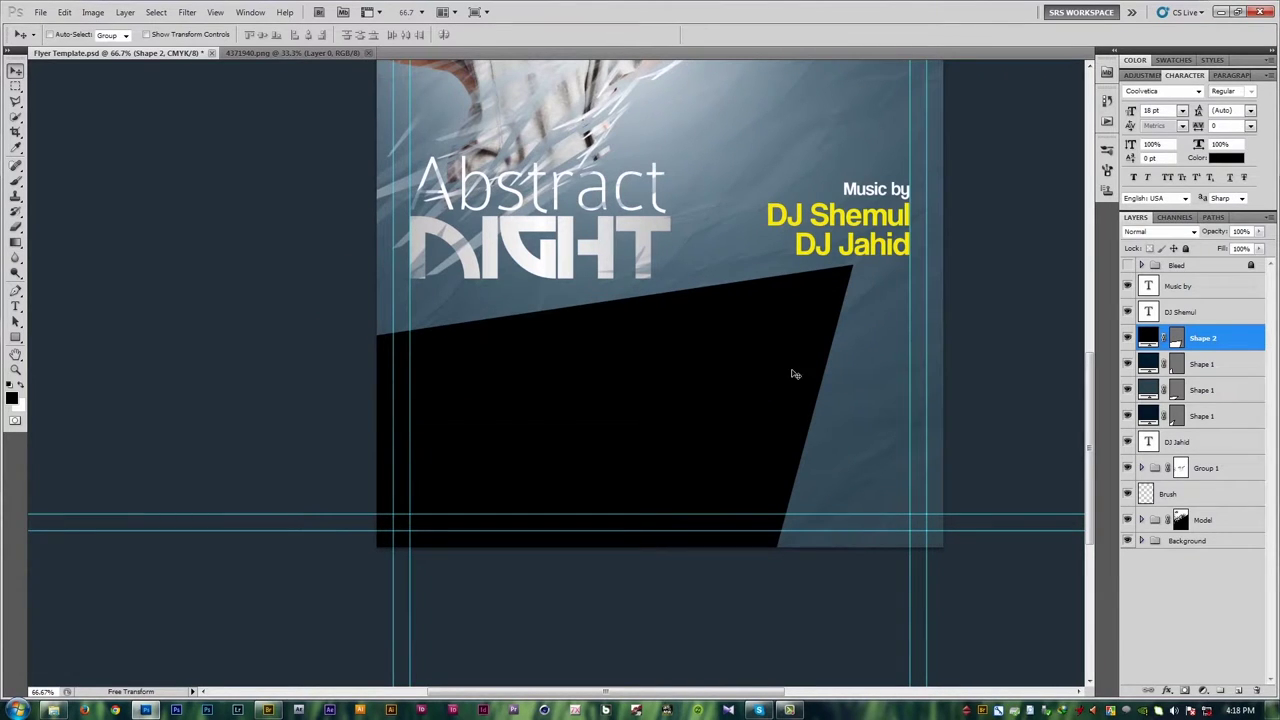
- Set the slanted shape to Soft Light and recolour it dark blue
left_click(1191, 231)
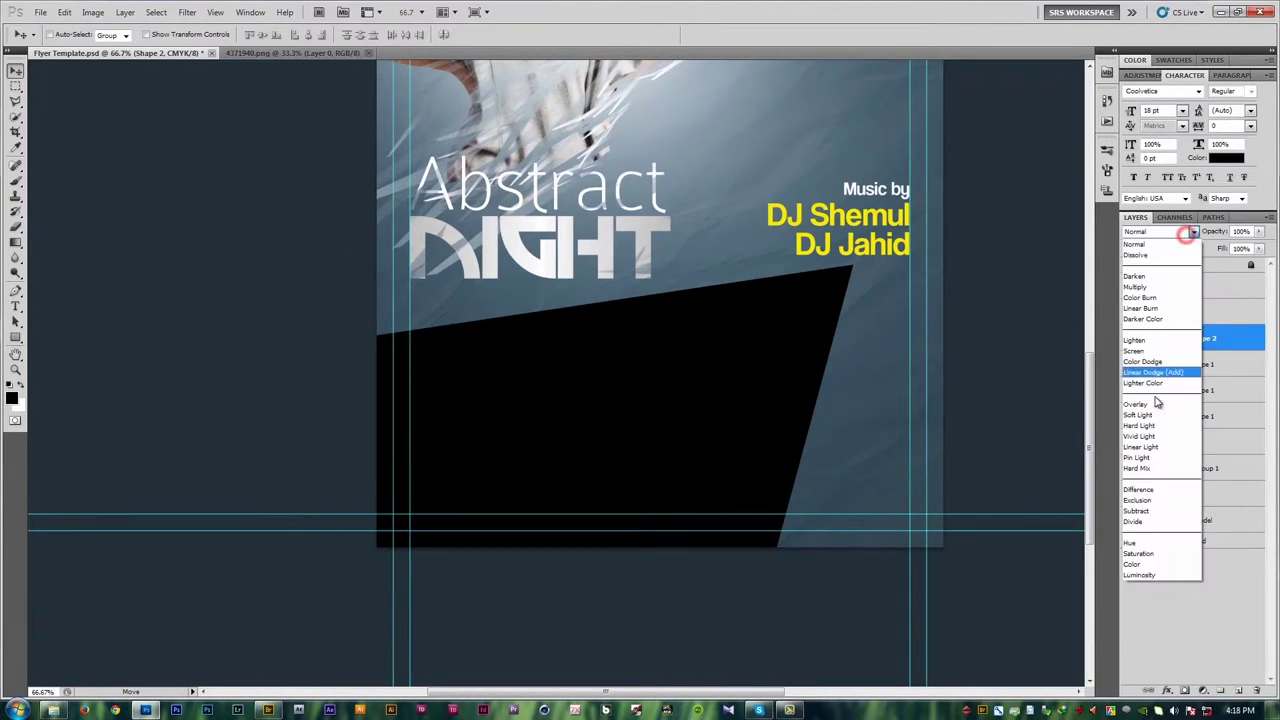
left_click(1160, 412)
double_click(1146, 337)
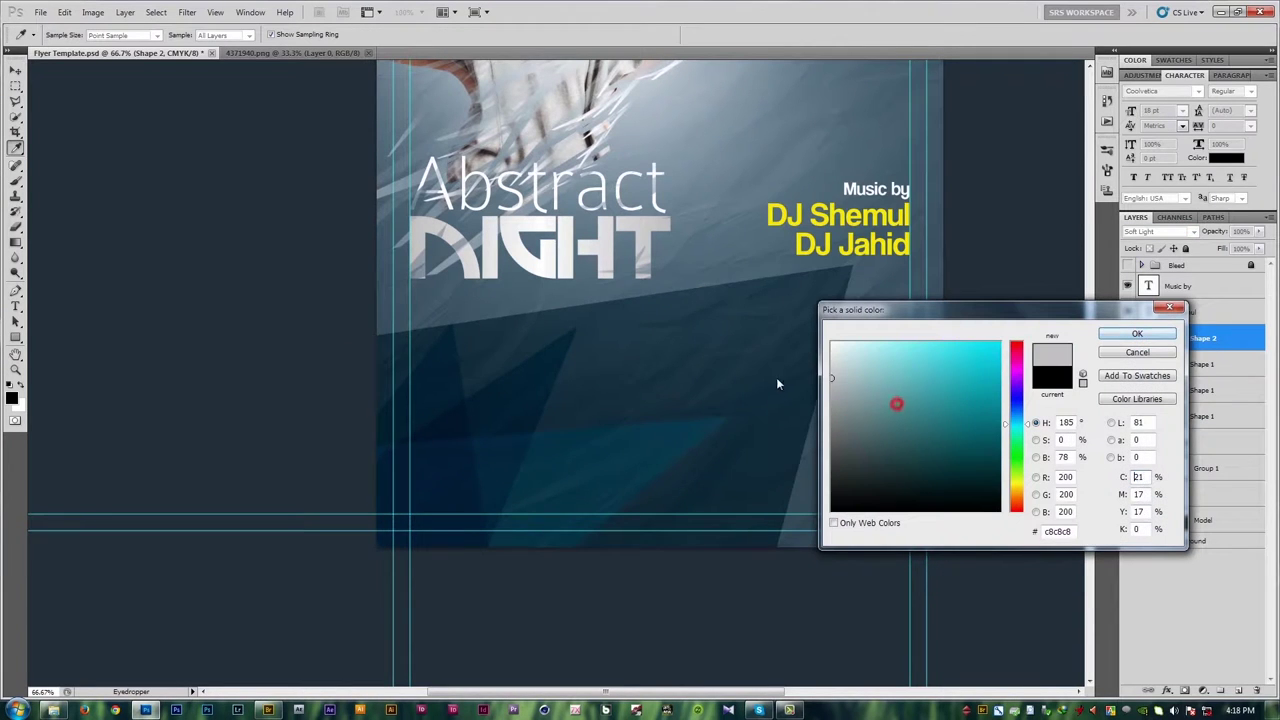
left_click_drag(885, 404, 860, 485)
left_click(941, 479)
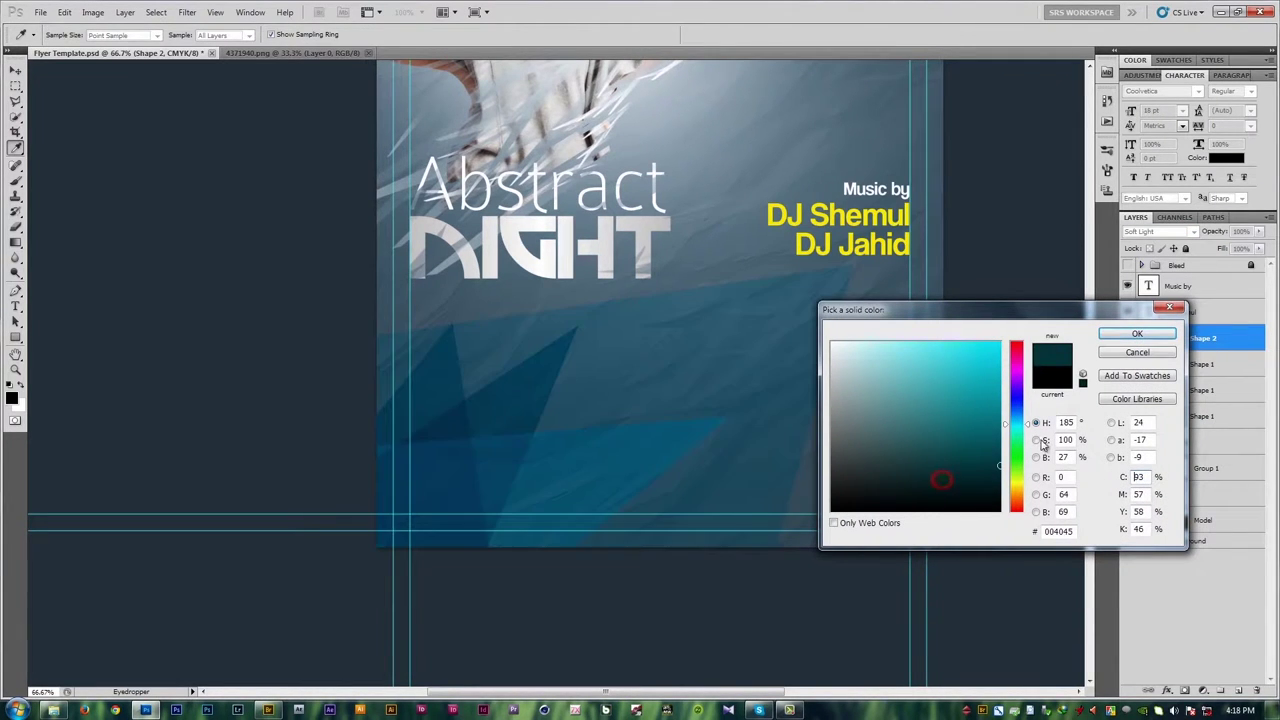
left_click(1016, 413)
left_click(980, 463)
left_click_drag(997, 477, 1009, 491)
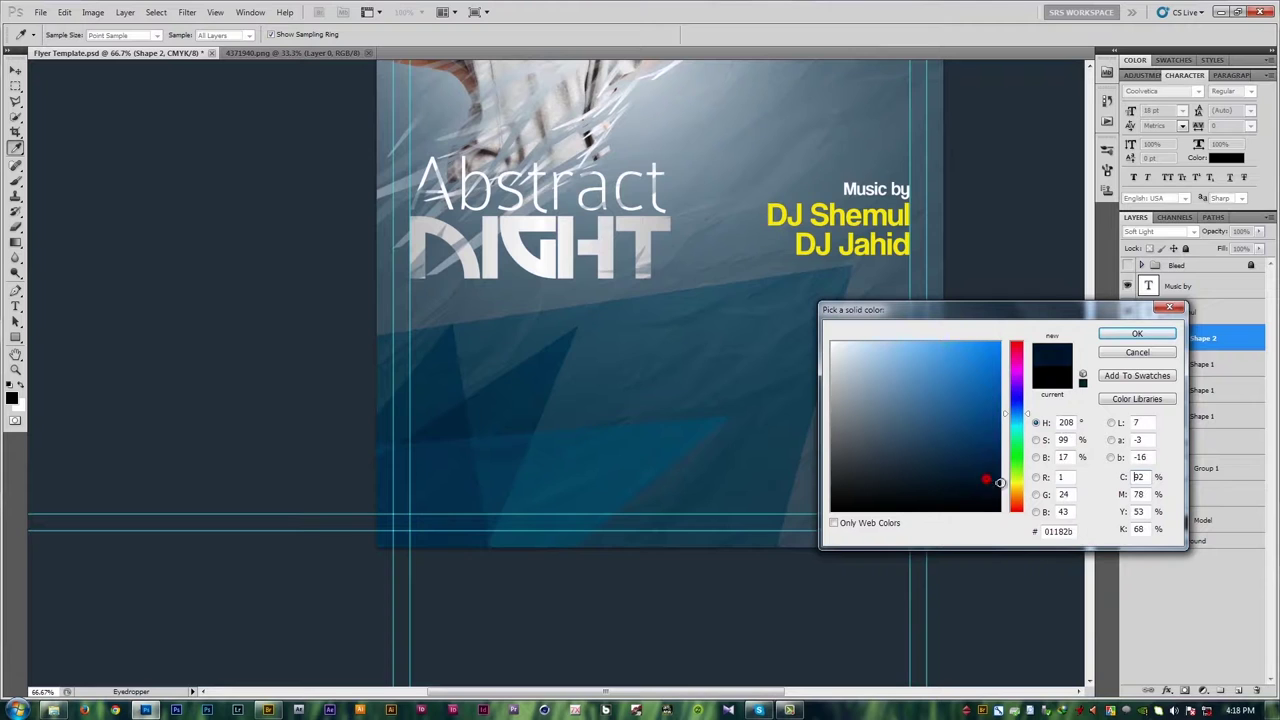
left_click(1137, 333)
- Move Shape 2 below the three Shape 1 layers and hide its path outline
left_click_drag(1205, 338, 1205, 428)
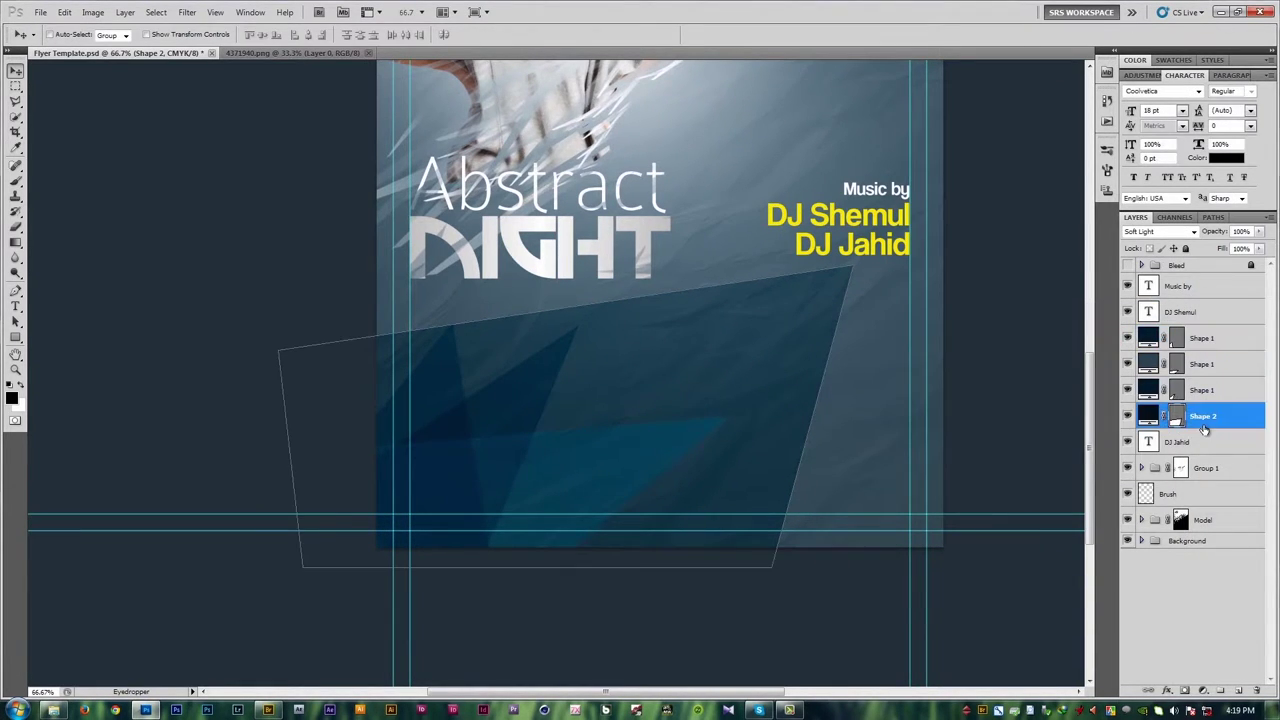
left_click(1214, 425)
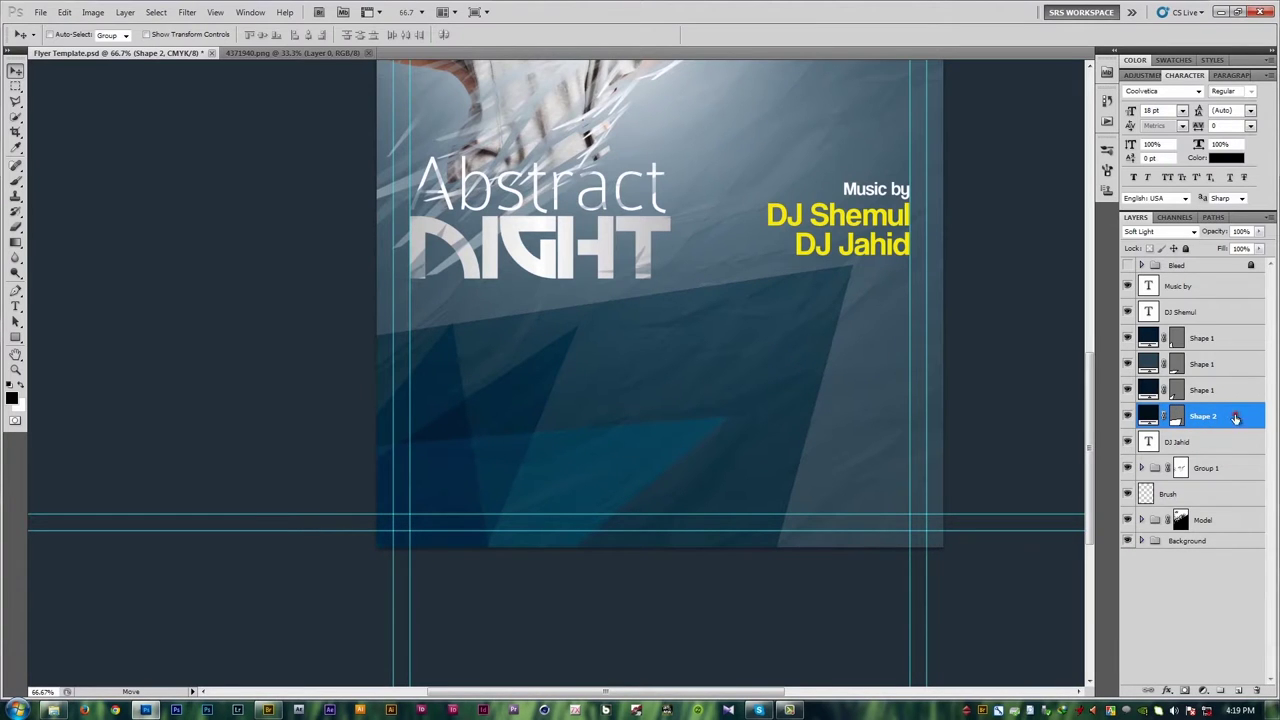
double_click(1236, 414)
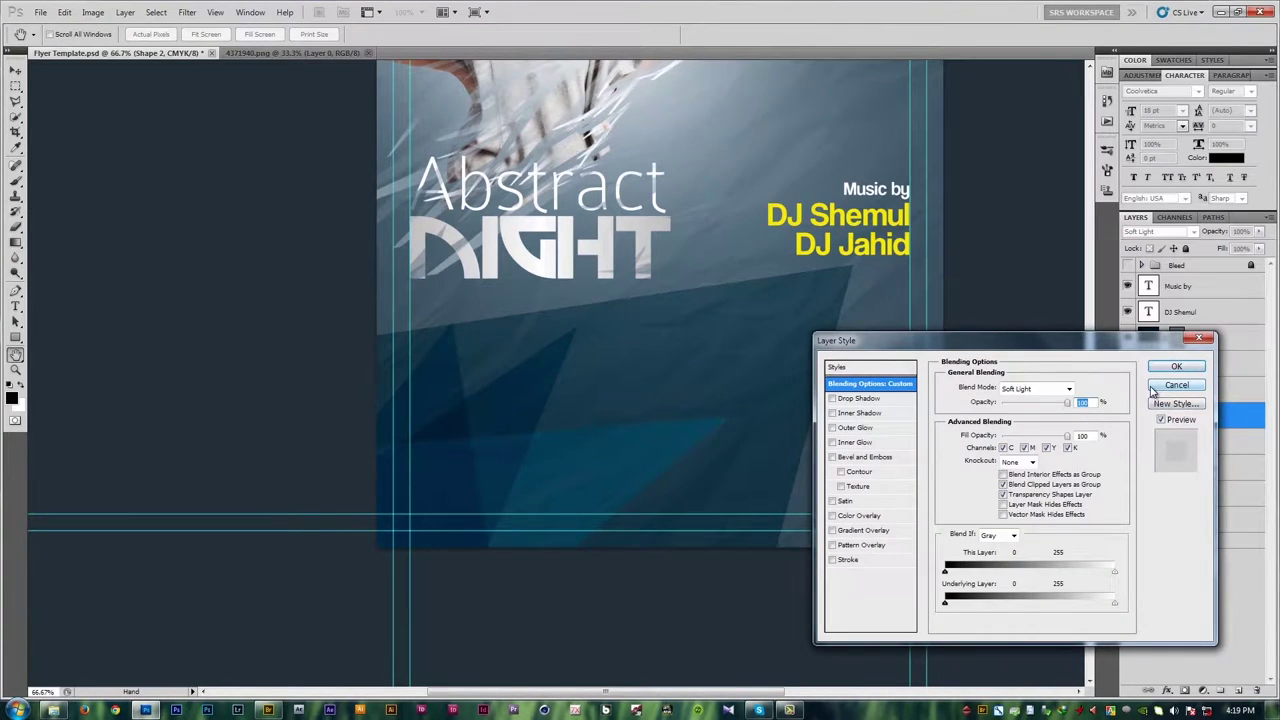
left_click(1160, 386)
left_click_drag(869, 370, 869, 364)
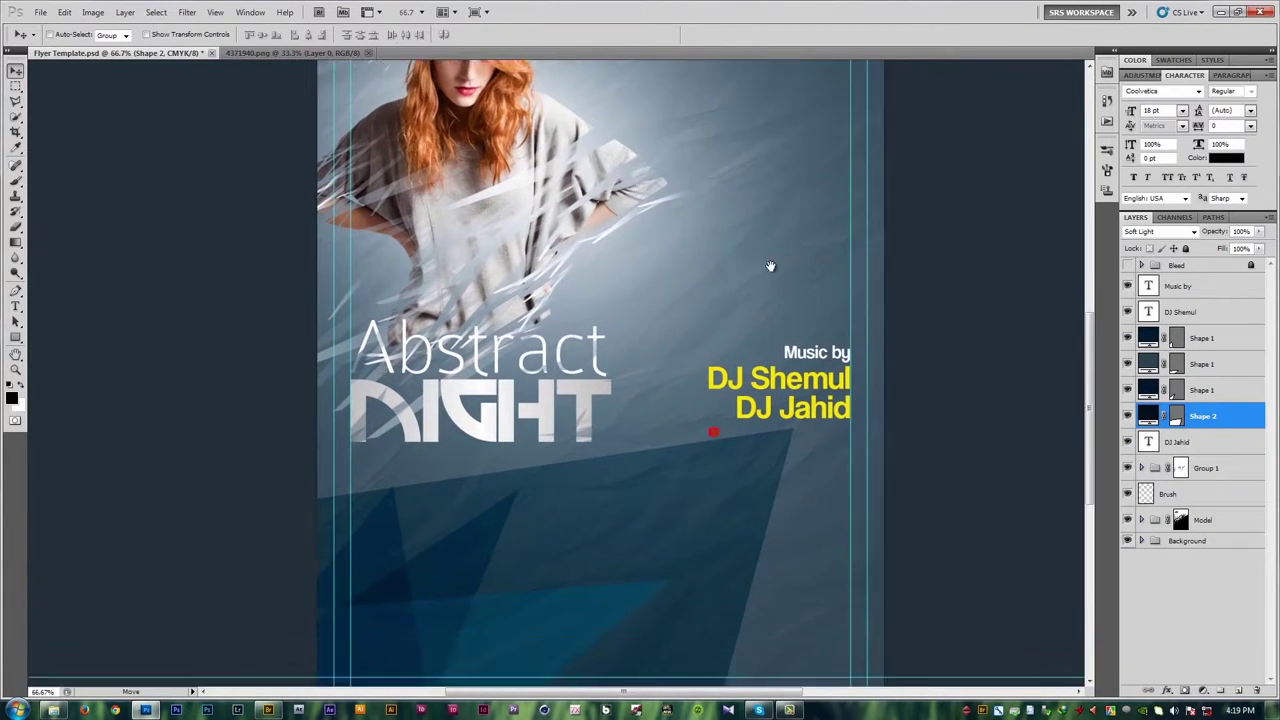
scroll(869, 364, "down", 5)
- Reshape the blue overlay so its top-left corner rises, sloping the top edge
key("ctrl+t")
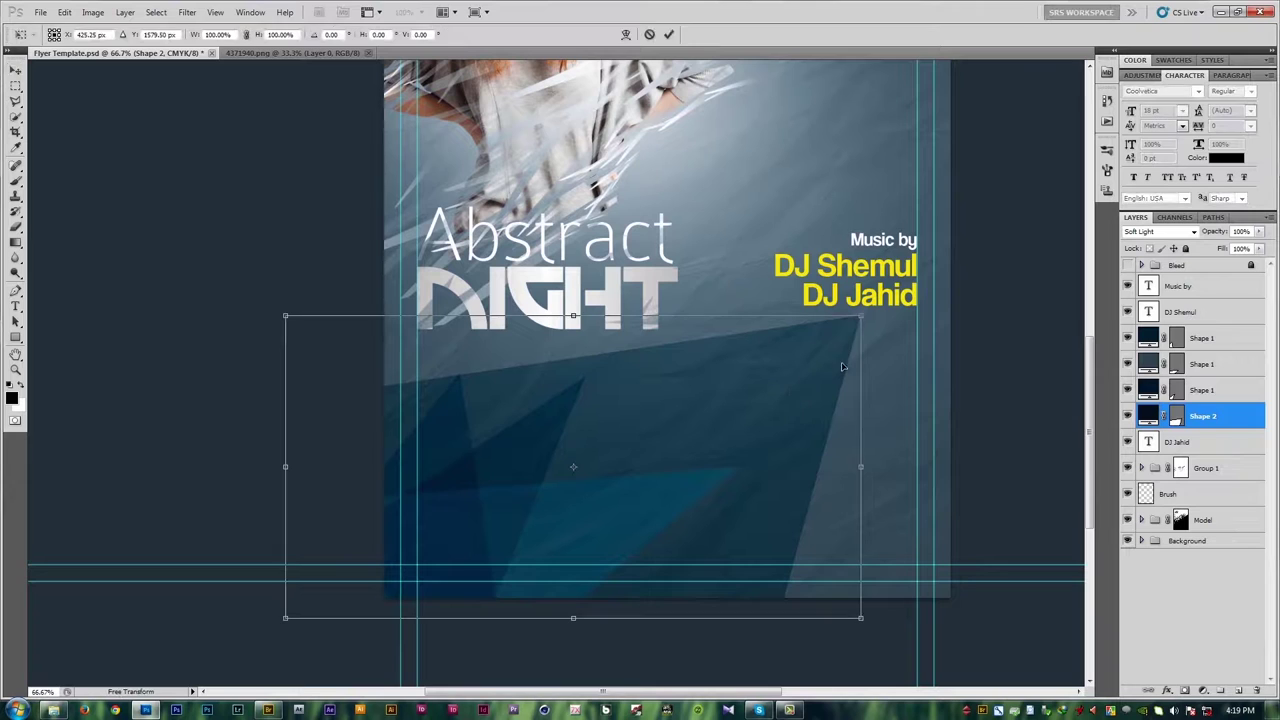
left_click_drag(862, 620, 740, 618)
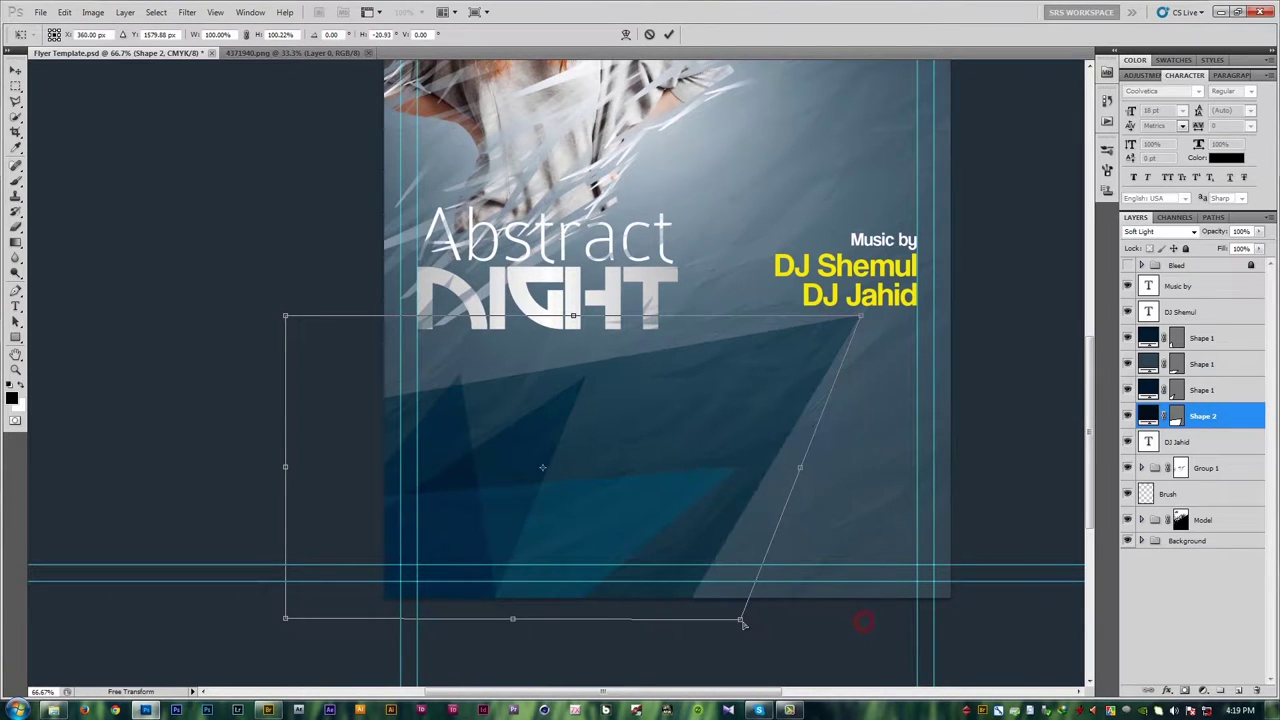
mouse_move(286, 317)
left_mouse_down()
mouse_move(275, 297)
mouse_move(270, 417)
mouse_move(280, 288)
left_mouse_up()
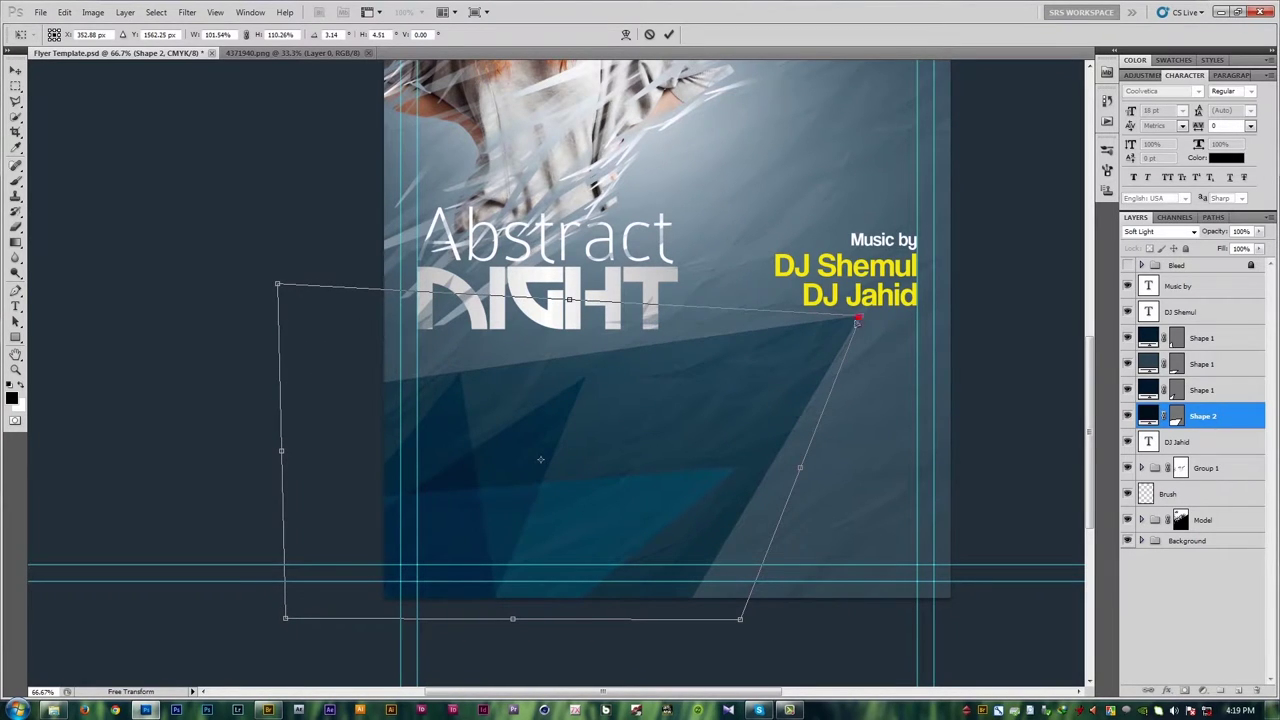
left_click_drag(857, 320, 876, 324)
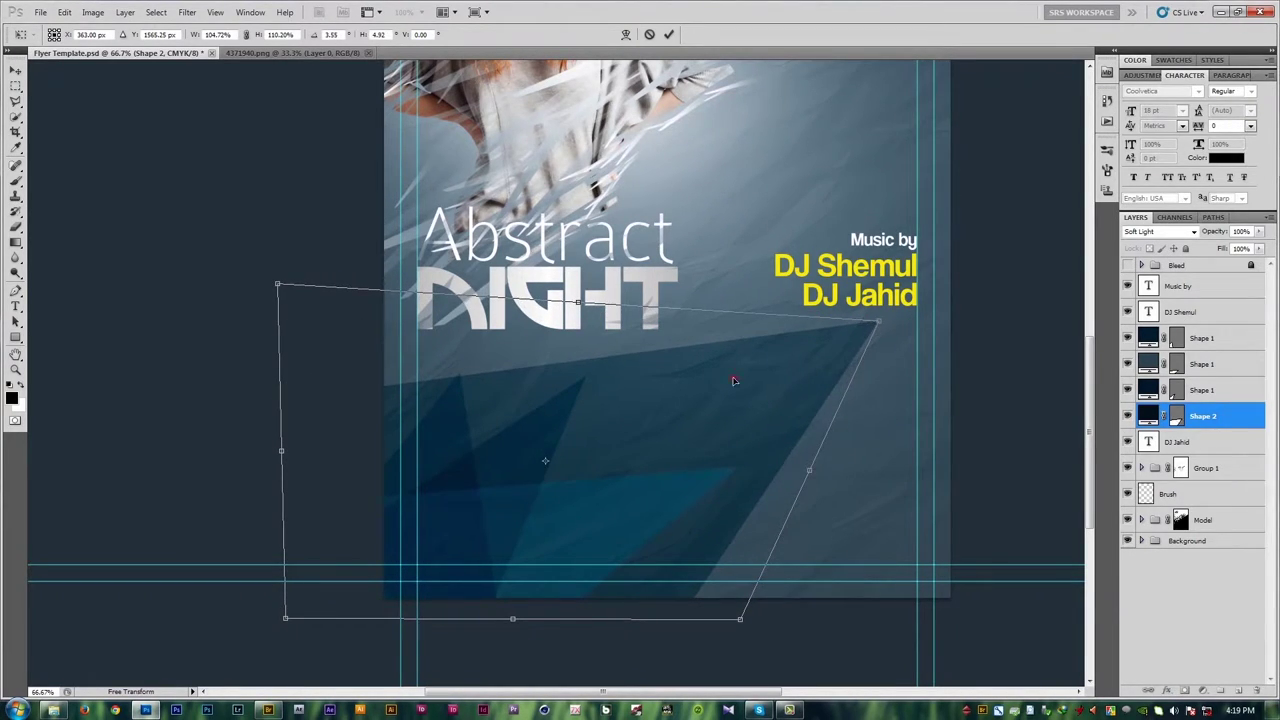
key("Escape")
key("ctrl+t")
left_click_drag(280, 324, 277, 316, "ctrl")
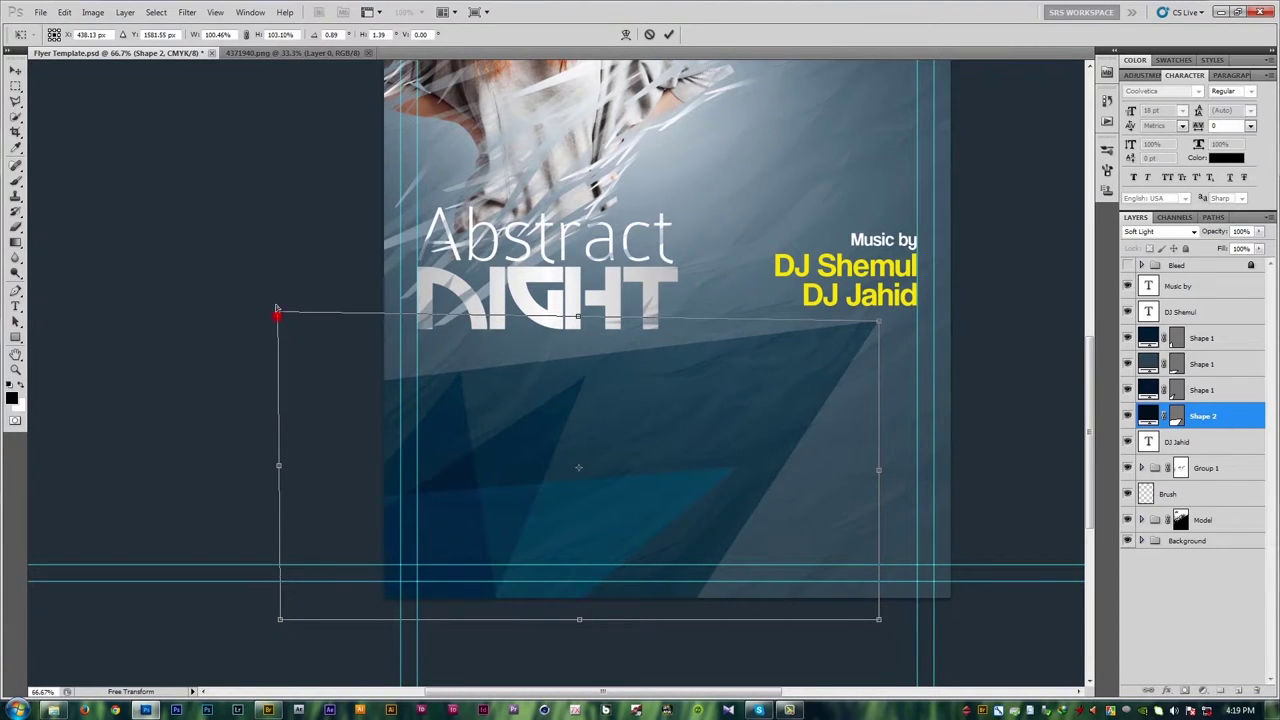
double_click(554, 430)
mouse_move(807, 458)
left_mouse_down()
mouse_move(839, 427)
mouse_move(808, 457)
left_mouse_up()
left_click(880, 251)
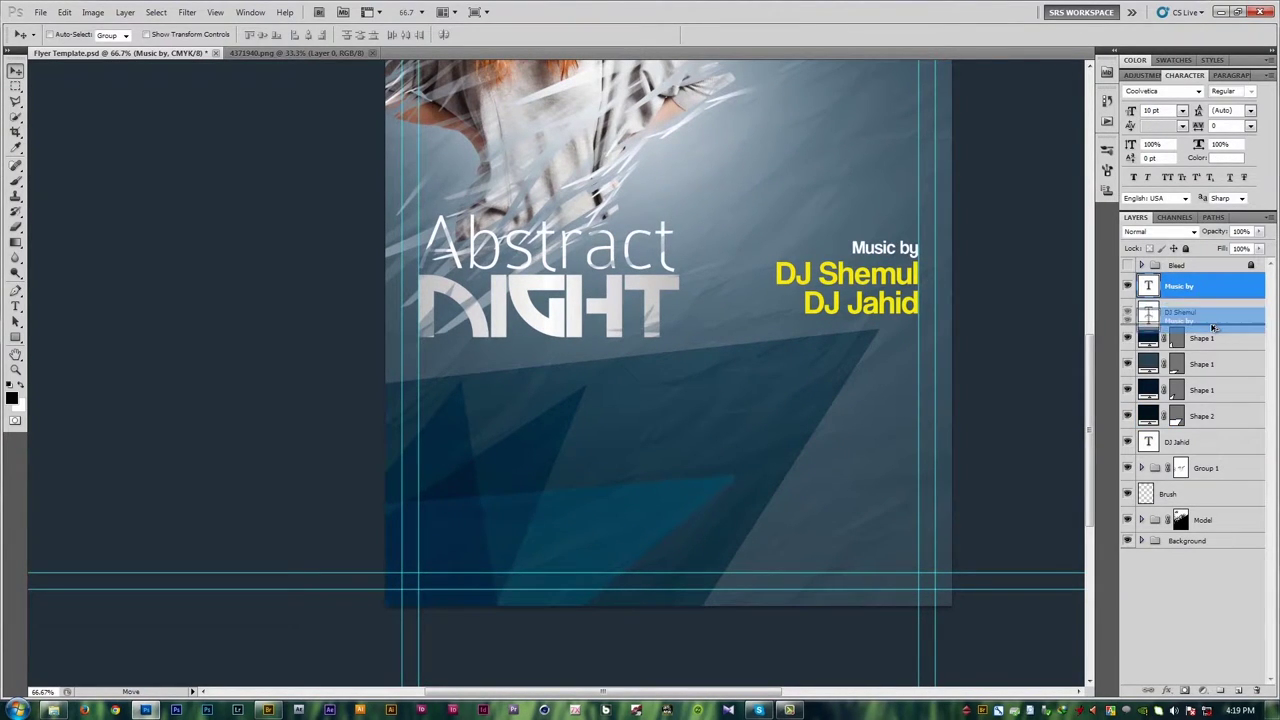
- Duplicate the Music by layer and restack DJ Jahid under DJ Shemul
left_click_drag(1209, 293, 1201, 314)
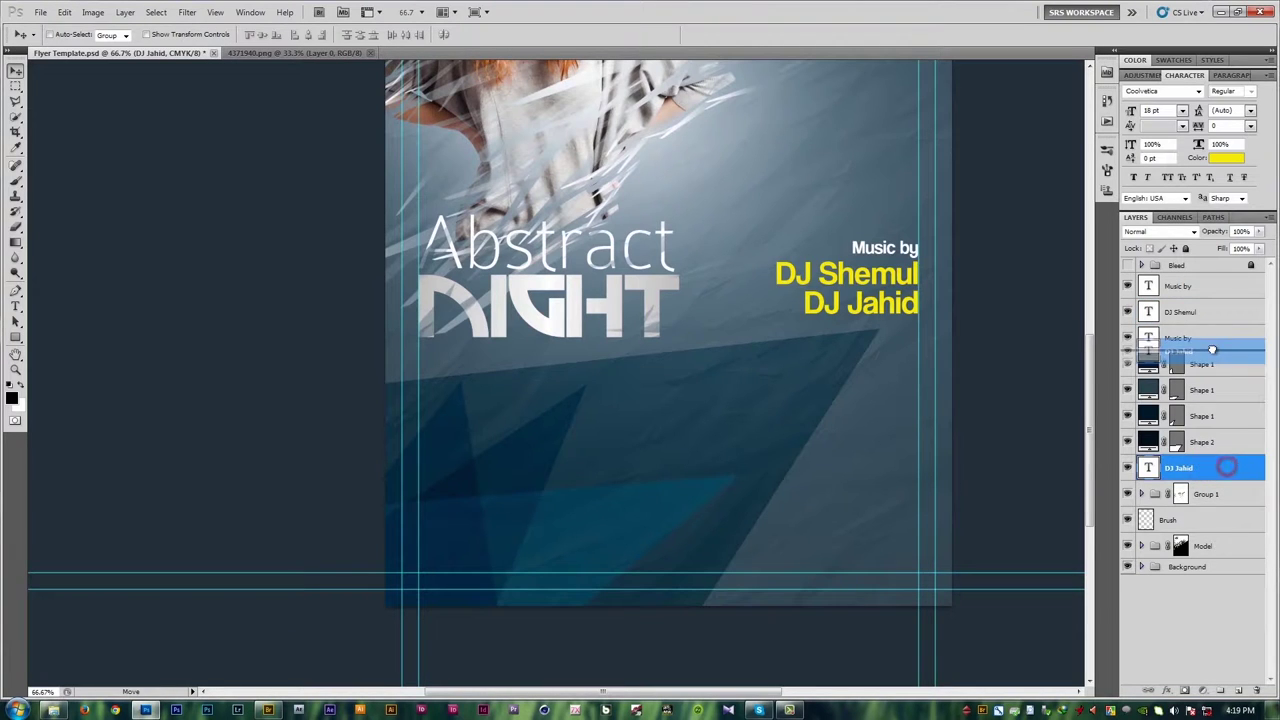
mouse_move(1196, 468)
left_mouse_down()
mouse_move(1212, 352)
mouse_move(1201, 340)
left_mouse_up()
left_click(1203, 289)
- Move the Music by copy onto the lower-left overlay, left-aligned with the title
left_click(1207, 358)
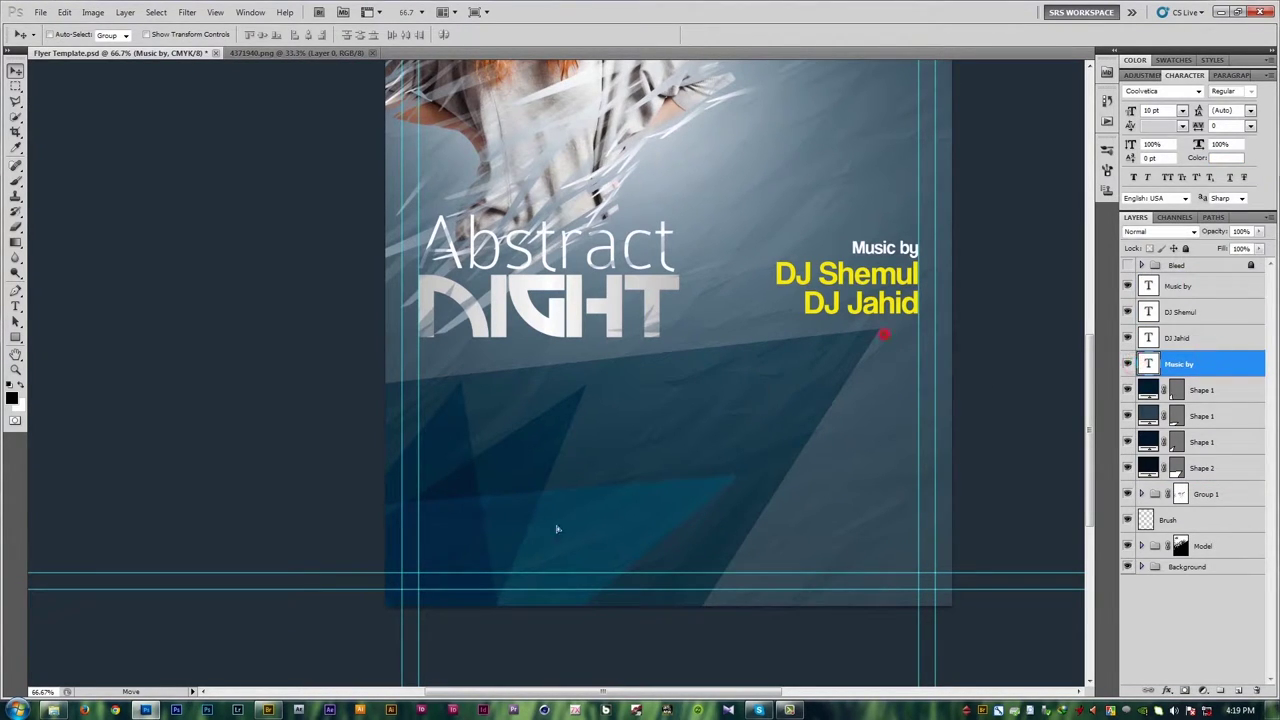
mouse_move(886, 334)
left_mouse_down()
mouse_move(598, 476)
mouse_move(508, 449)
left_mouse_up()
left_click(1226, 75)
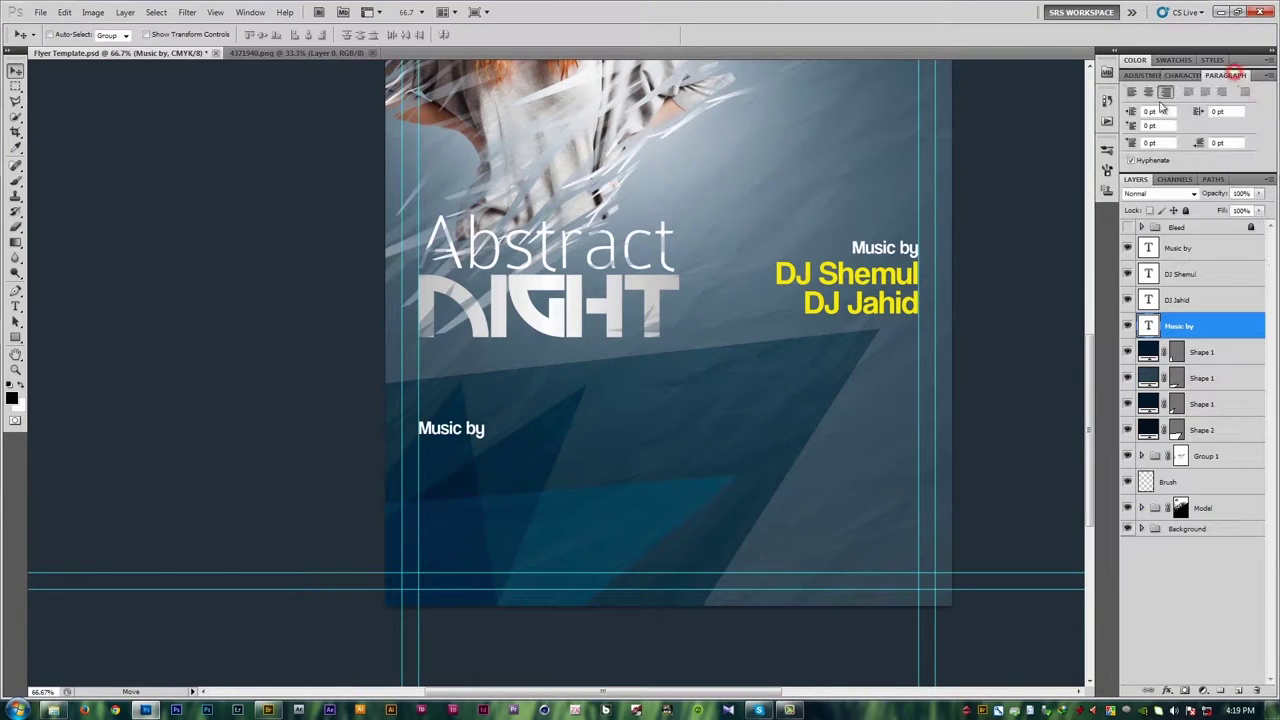
left_click(1130, 92)
left_click(1184, 75)
left_click_drag(524, 436, 459, 425)
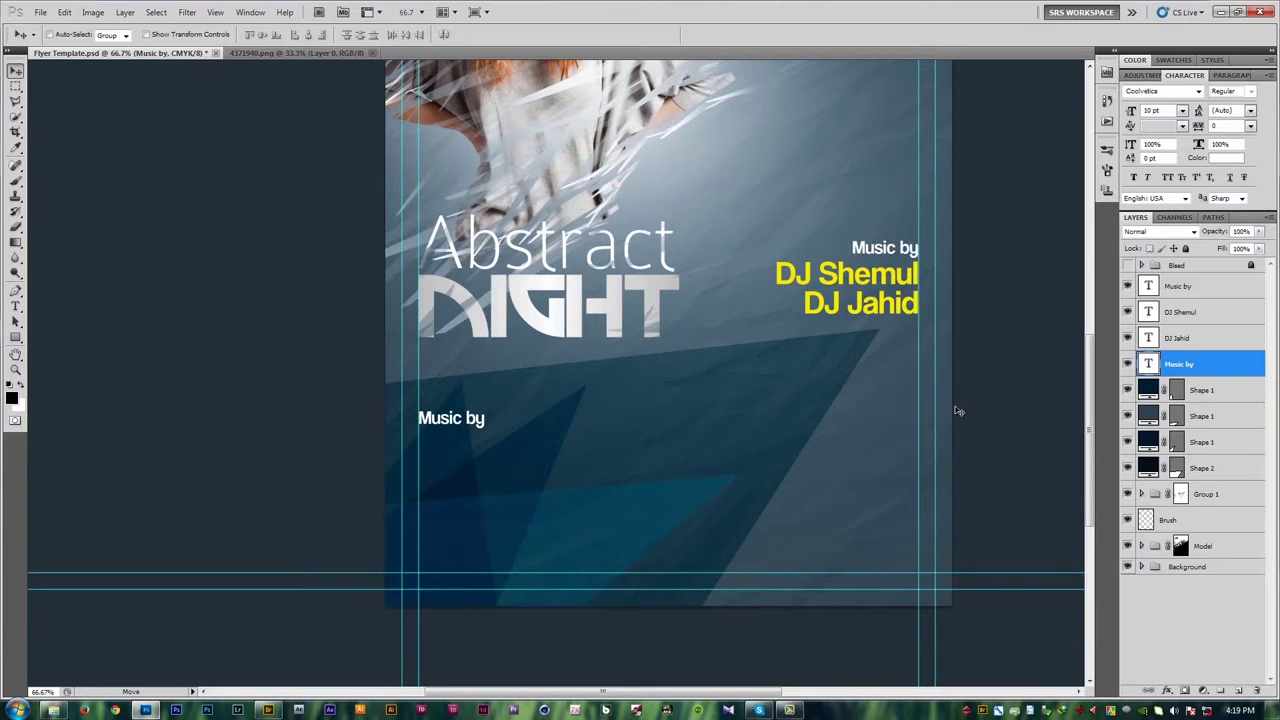
- Retype the copied line as 'Event Starts at 10.00 pm'
double_click(1147, 364)
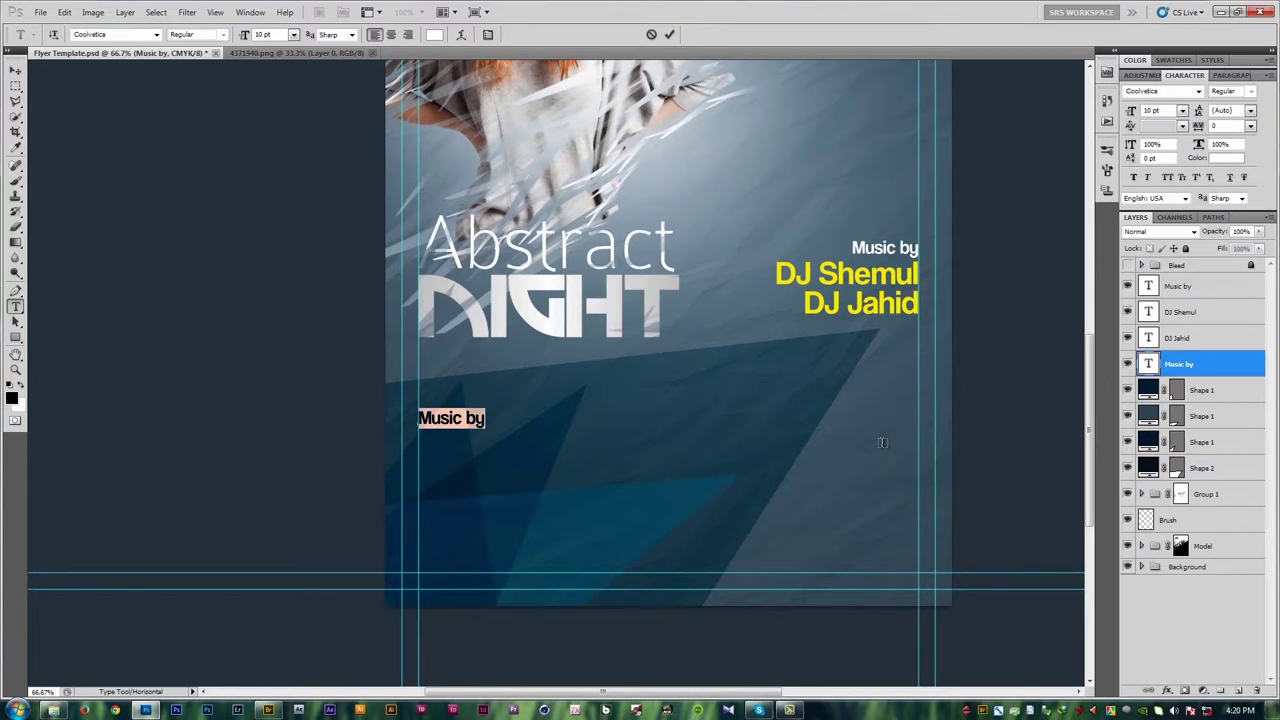
type("Event S")
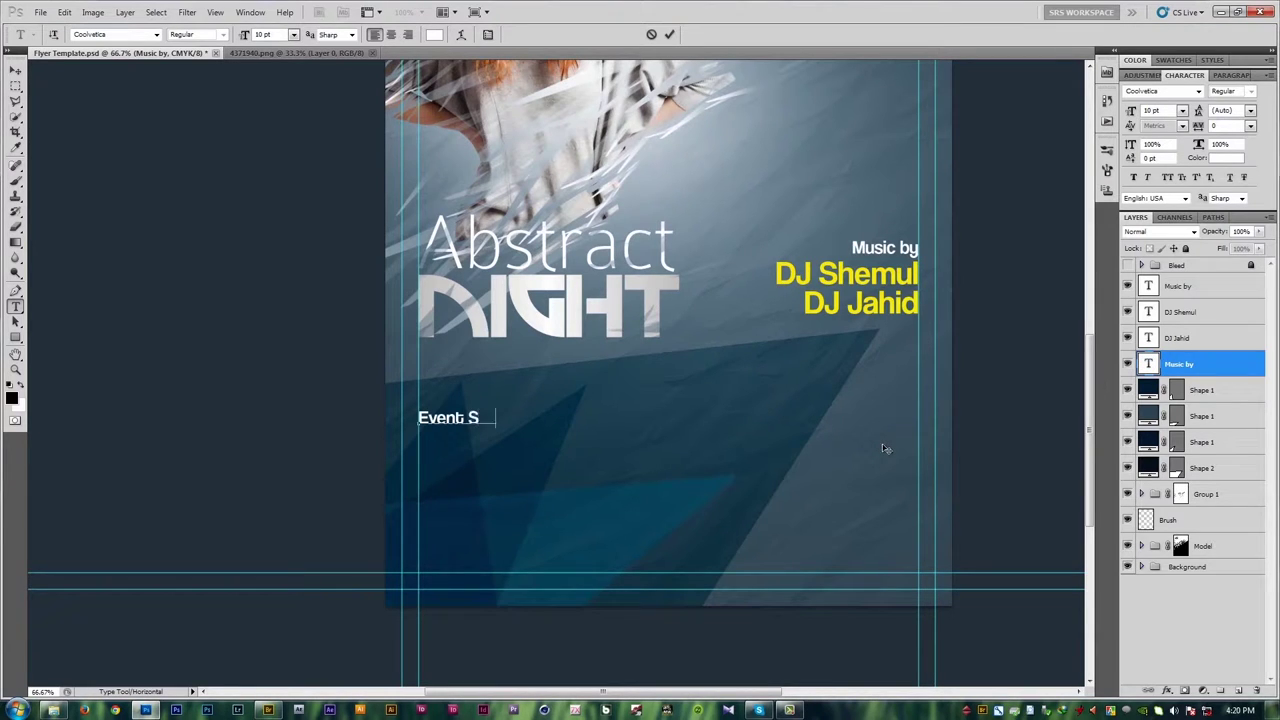
type("tarts at ")
type("10.00")
type(" pm")
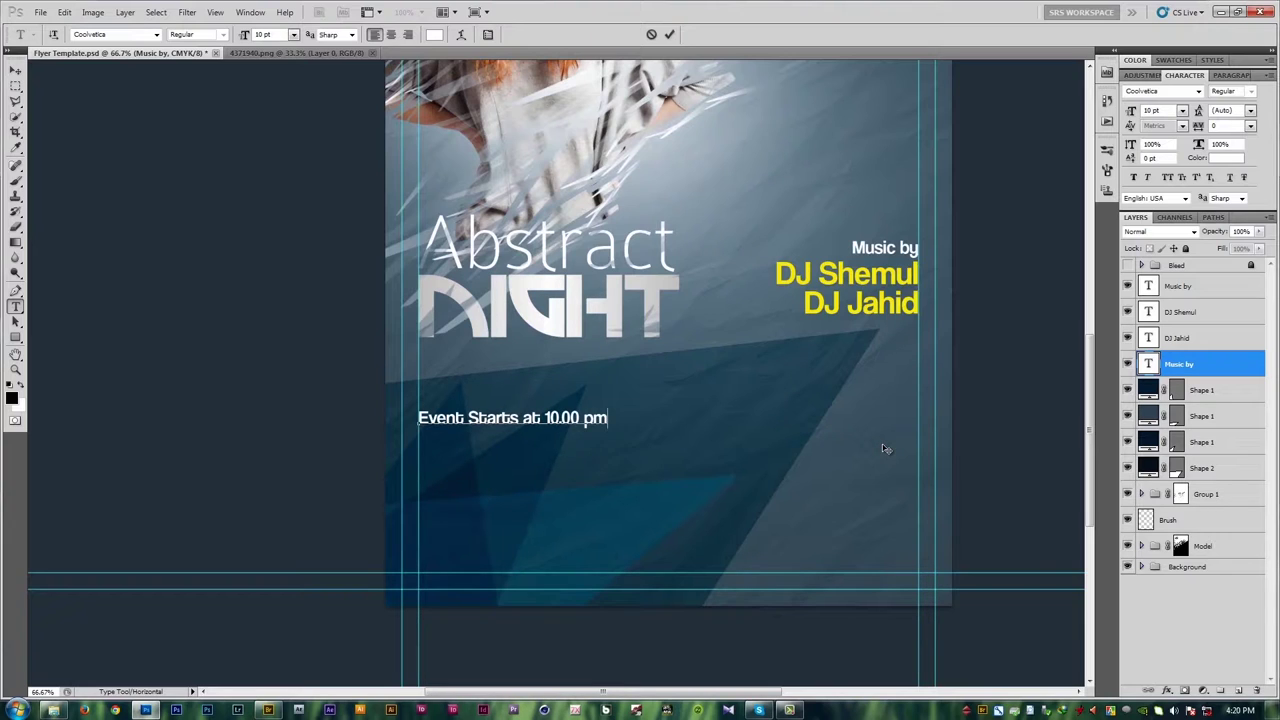
key("ctrl+Return")
key("v")
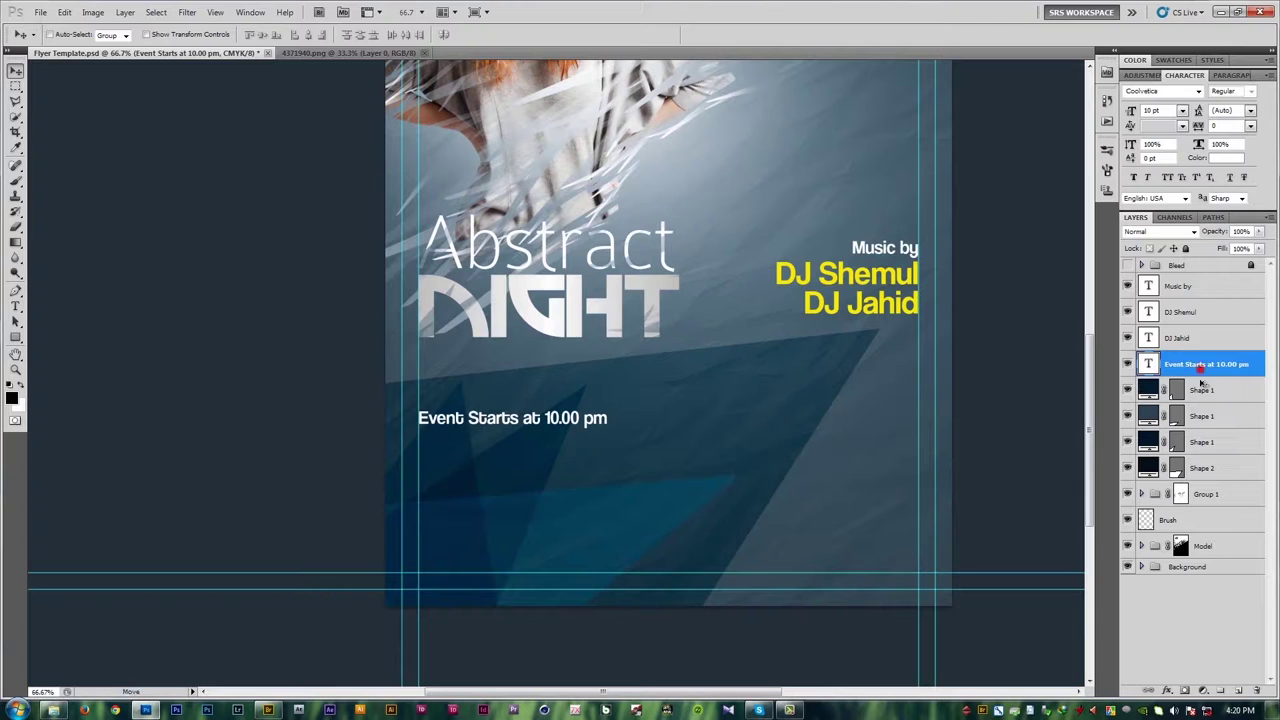
- Add a line below reading 'Girls Free Till 12.00 am' and duplicate it
key("ctrl+j")
left_click_drag(489, 477, 492, 495)
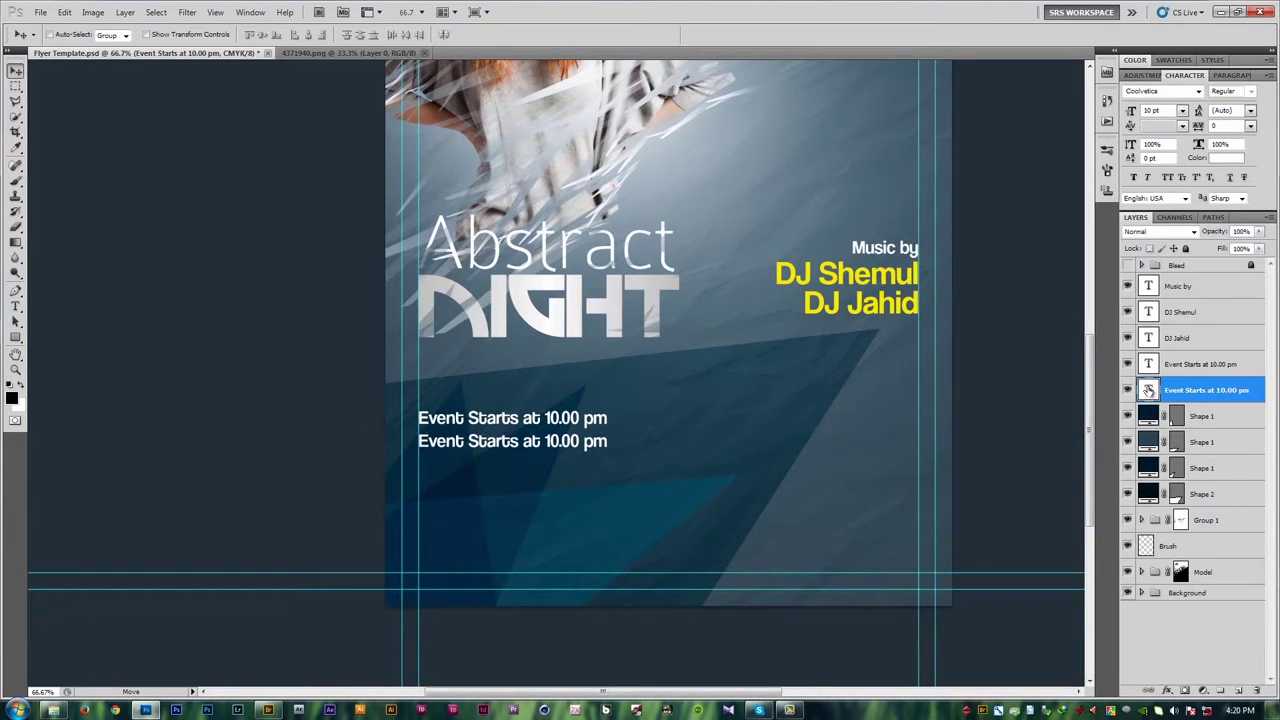
key("Return")
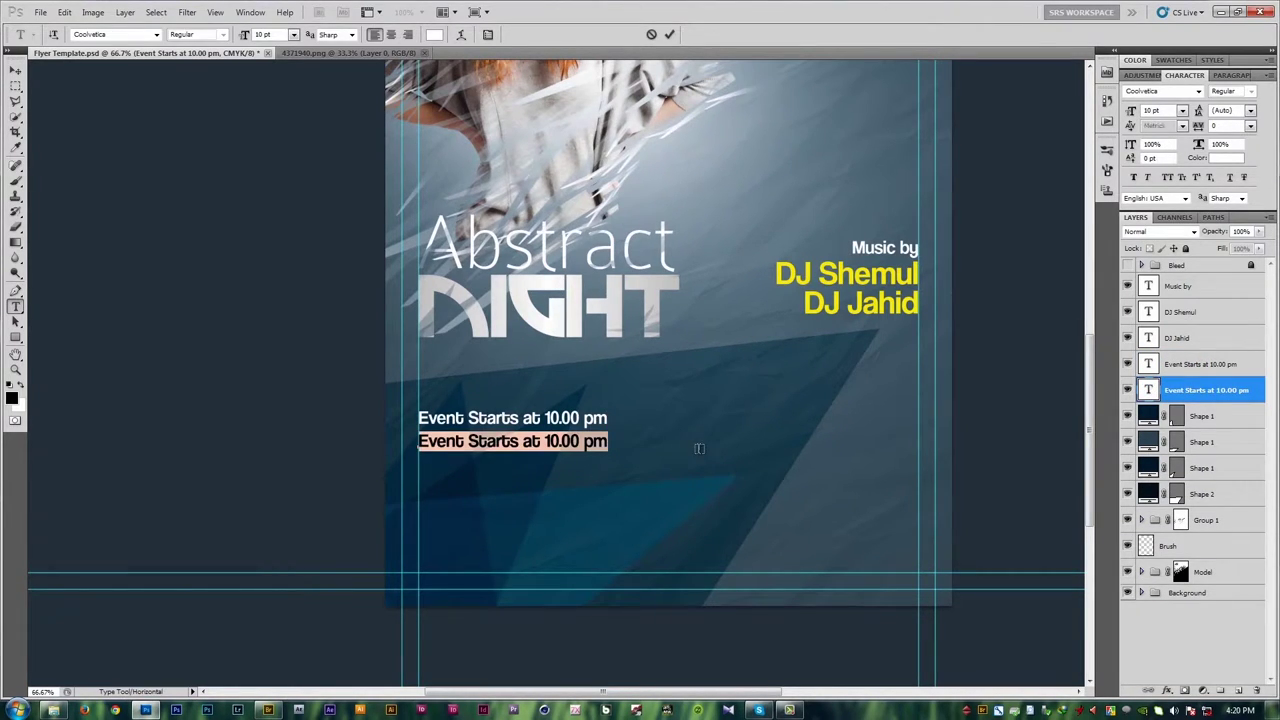
type("Girls Free ")
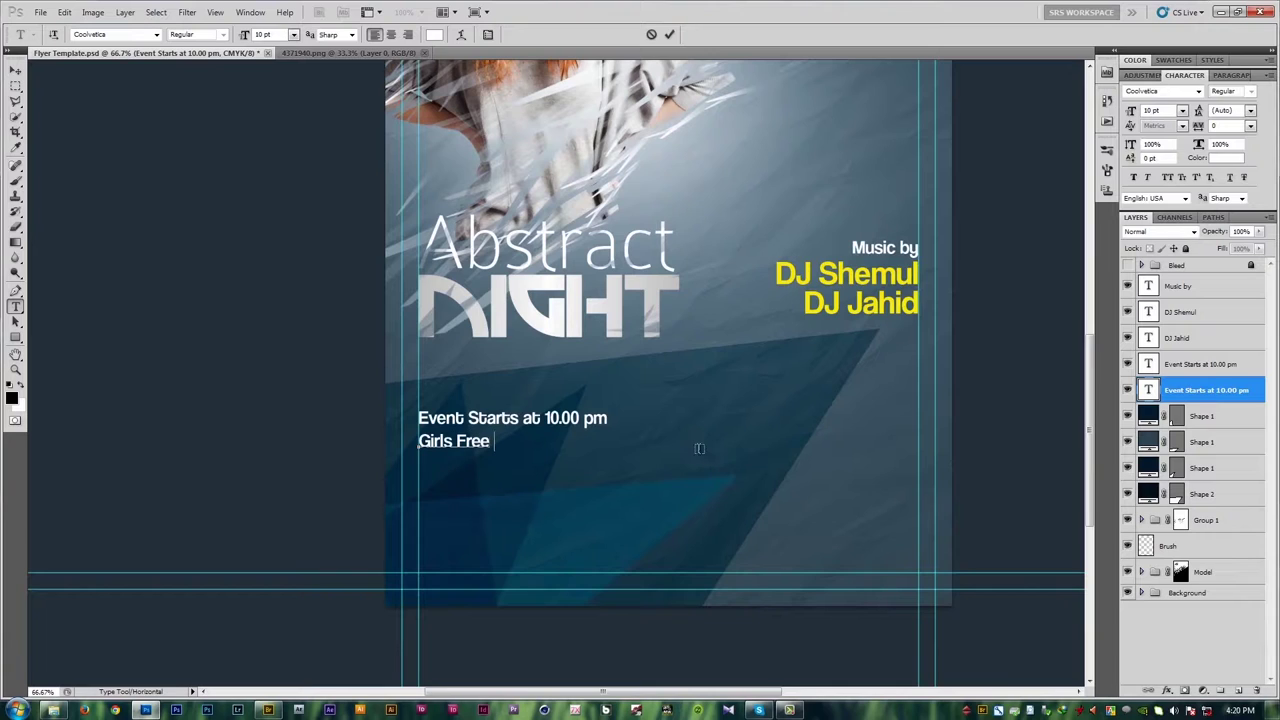
type("Till 12")
type(".00 am")
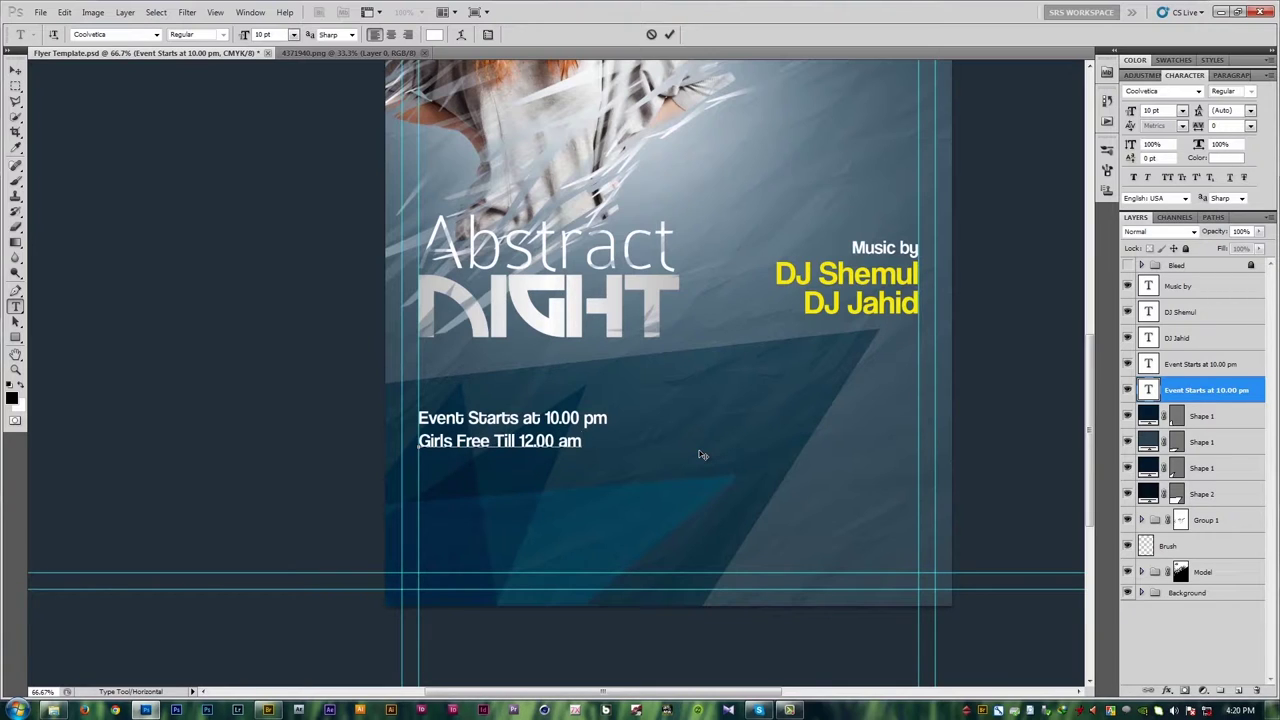
key("ctrl+Return")
key("v")
scroll(686, 455, "down", 1)
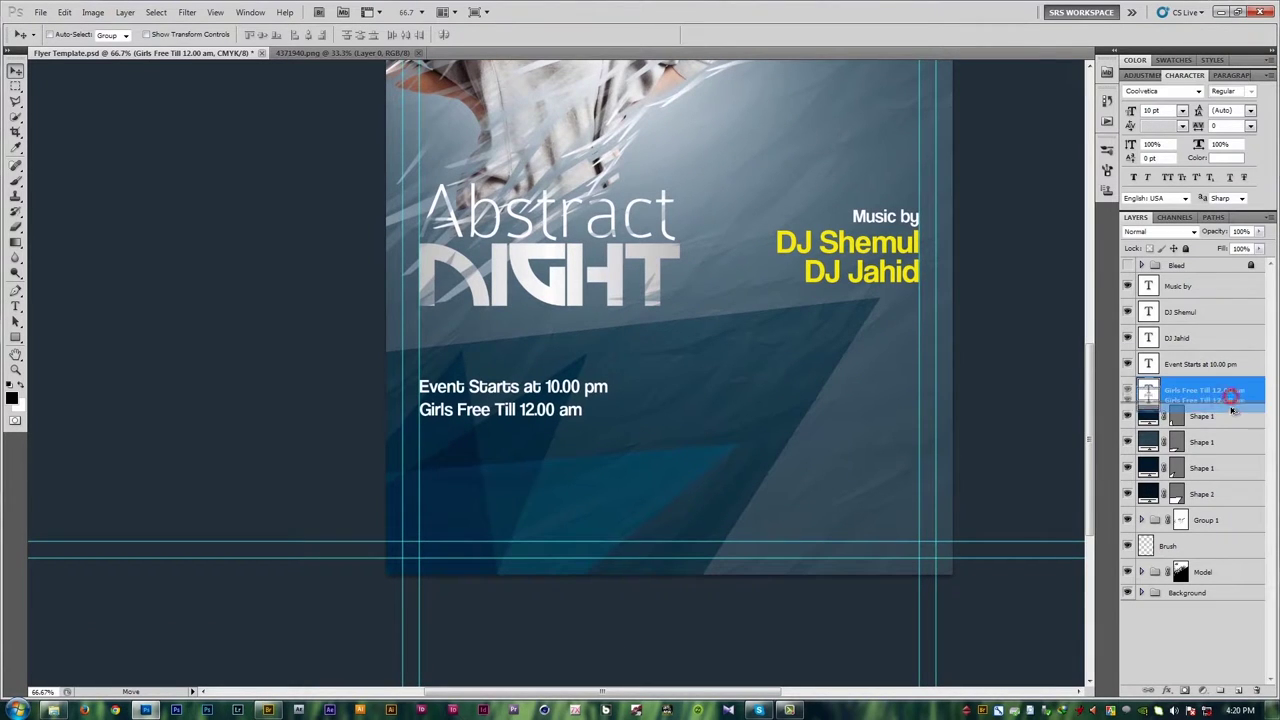
key("ctrl+j")
- Place the copy below and retype it as 'First 2 Glass Drinks are Free'
left_click_drag(470, 446, 467, 504)
double_click(1148, 416)
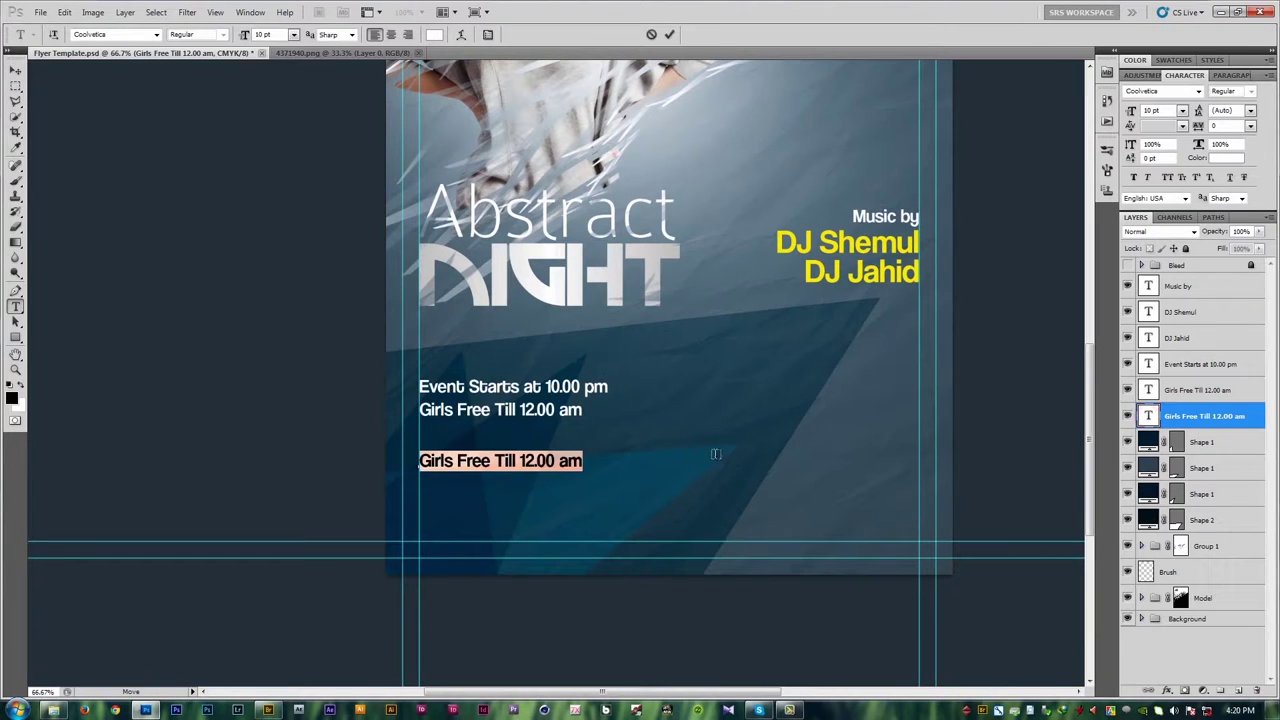
type("Drinks")
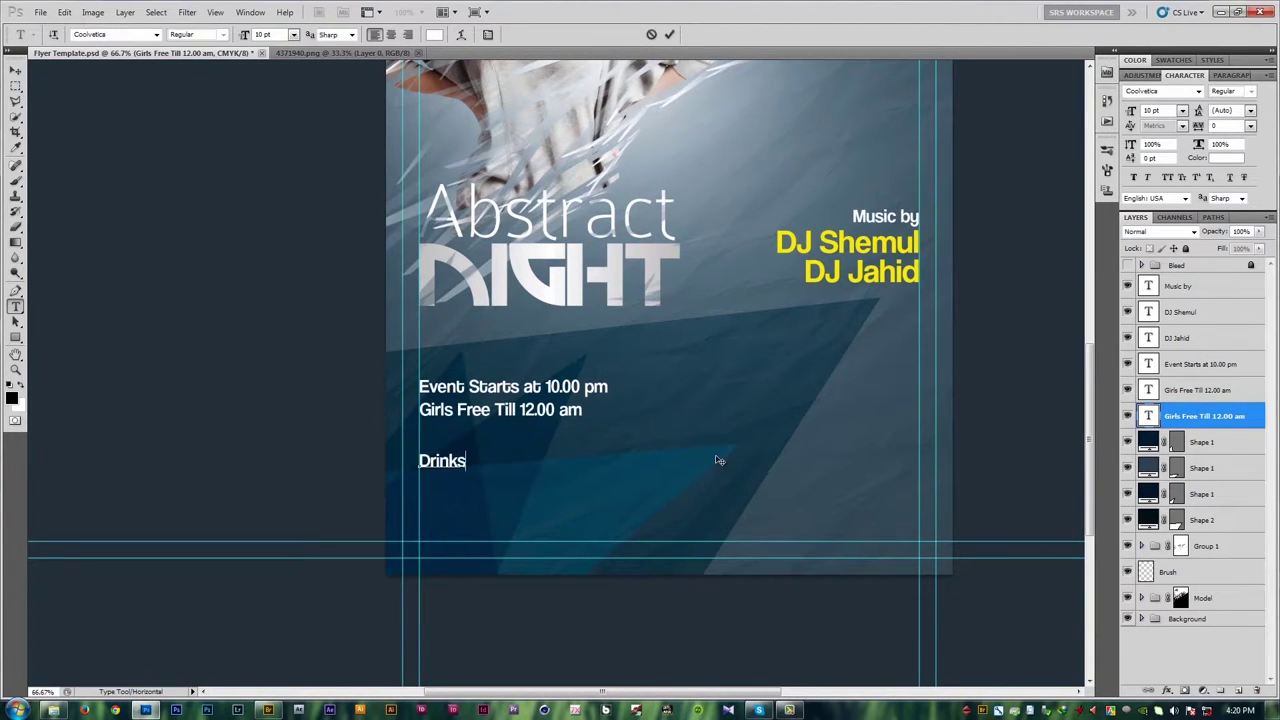
key("Home")
type("1")
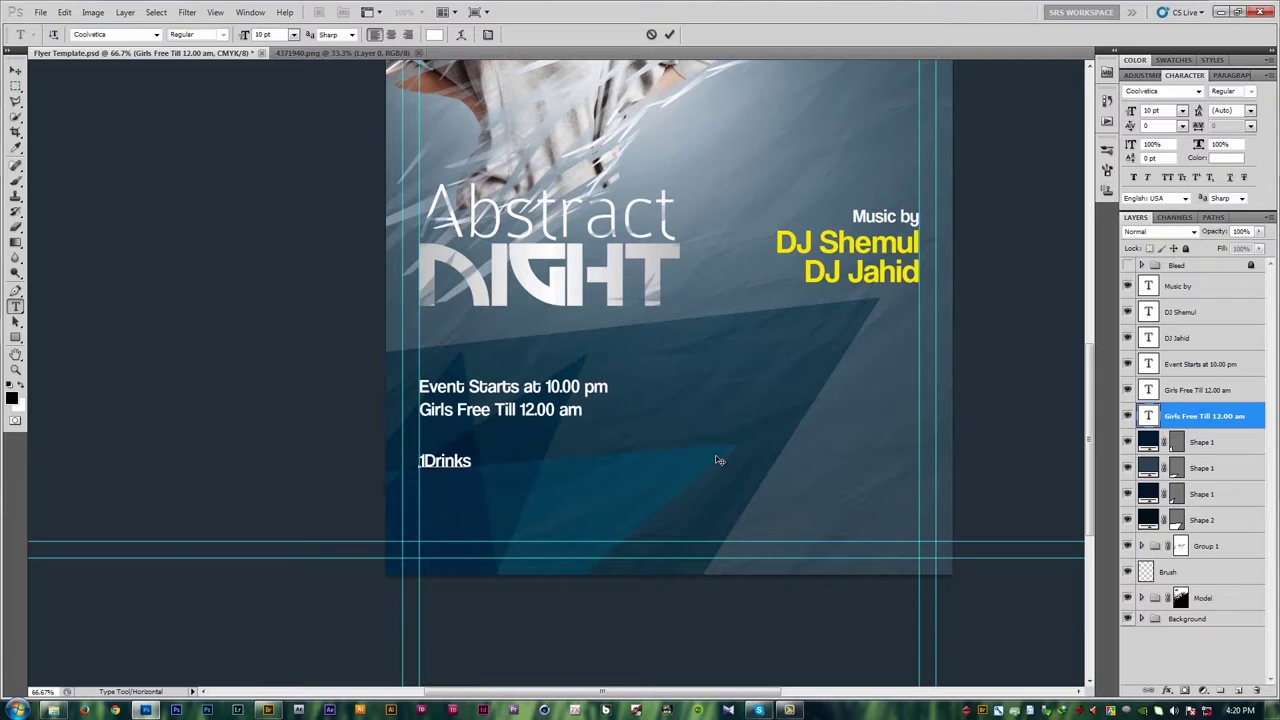
type("irst ")
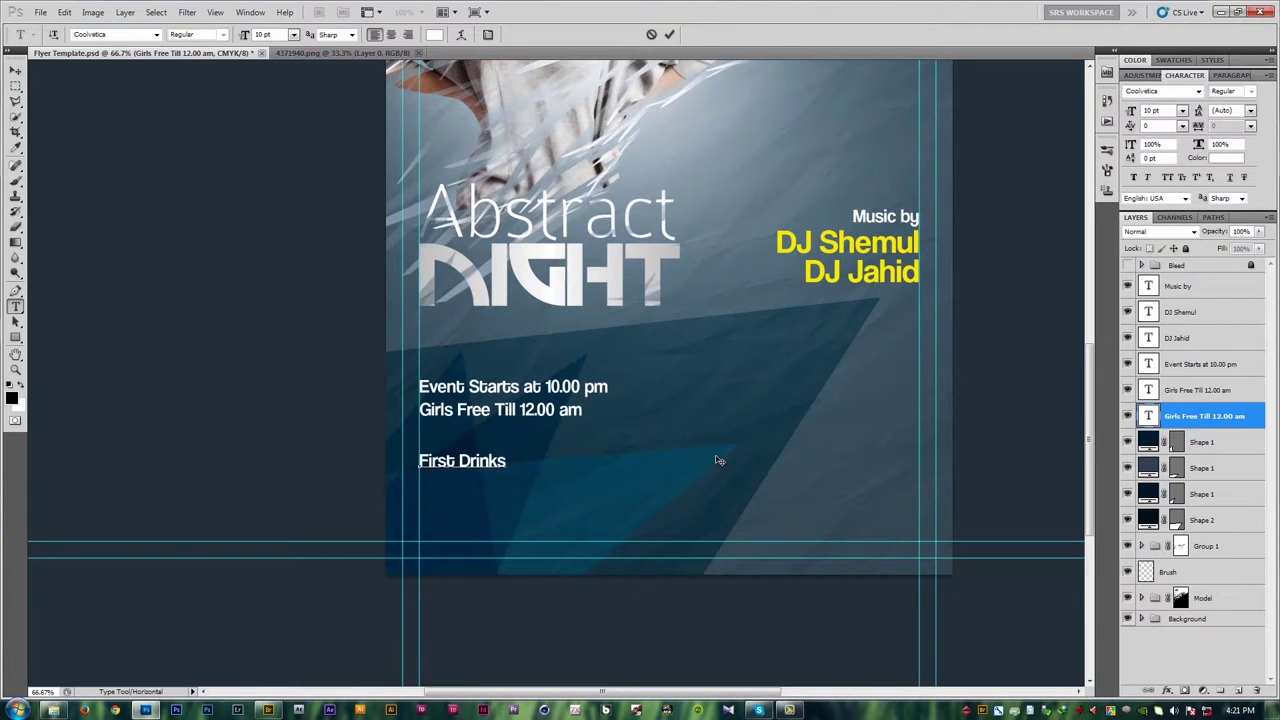
type("2 ")
type(" Fr")
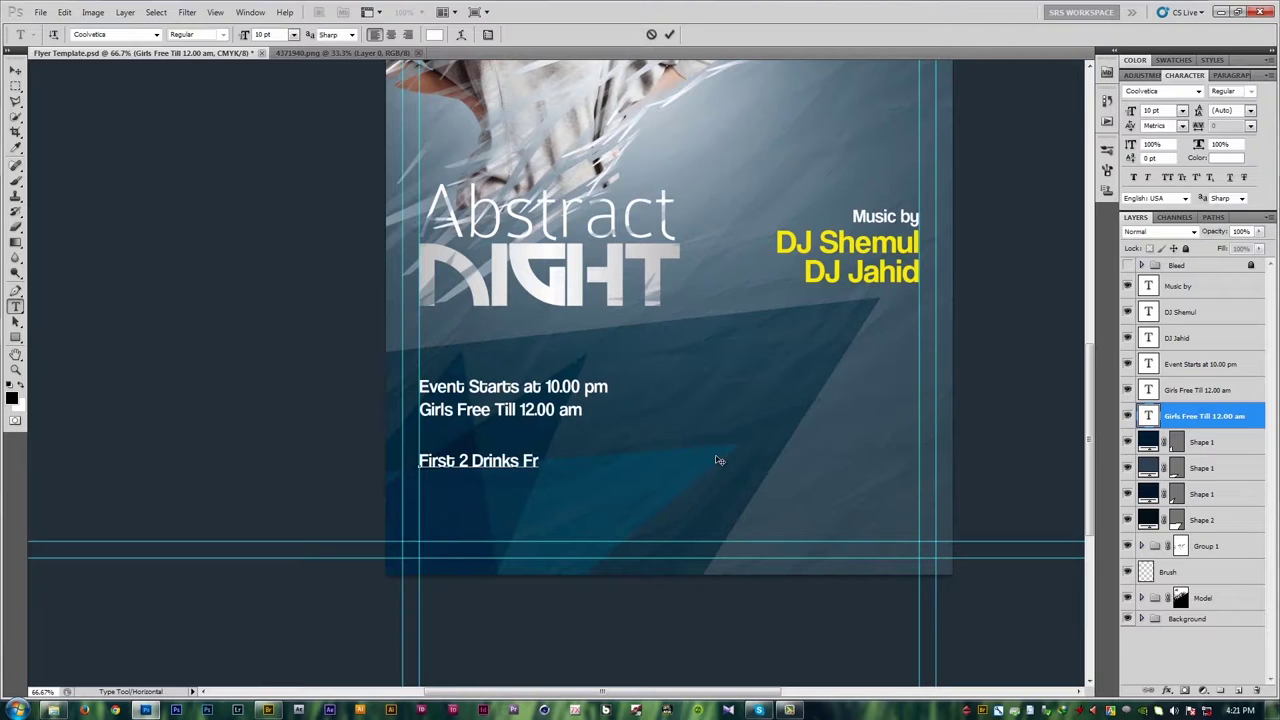
type("ee")
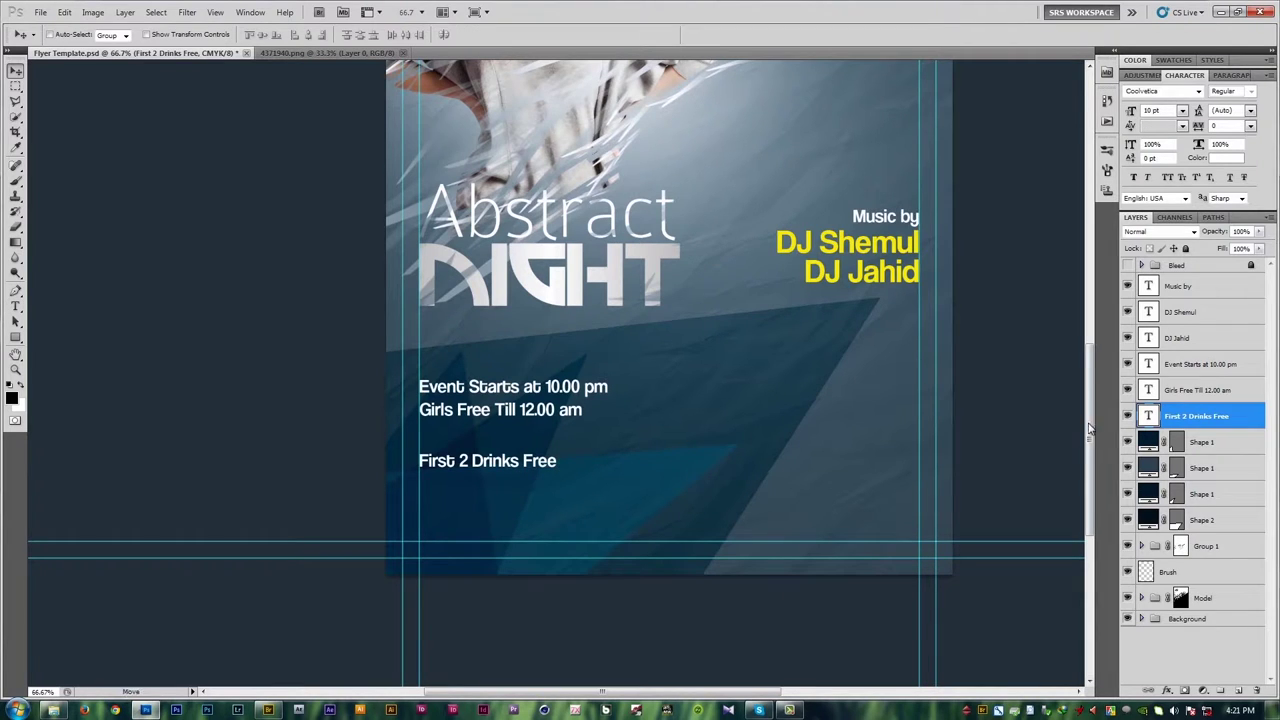
key("ctrl+a")
left_click(474, 461)
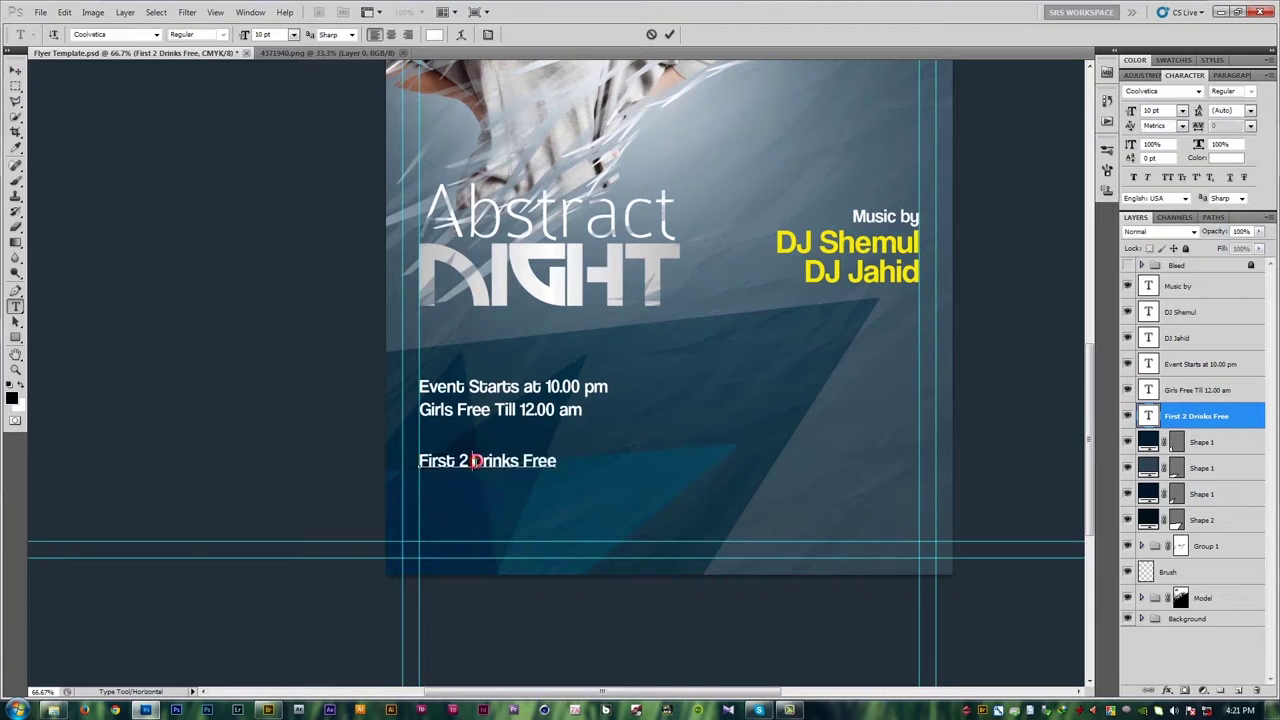
type("Glass Drinks ")
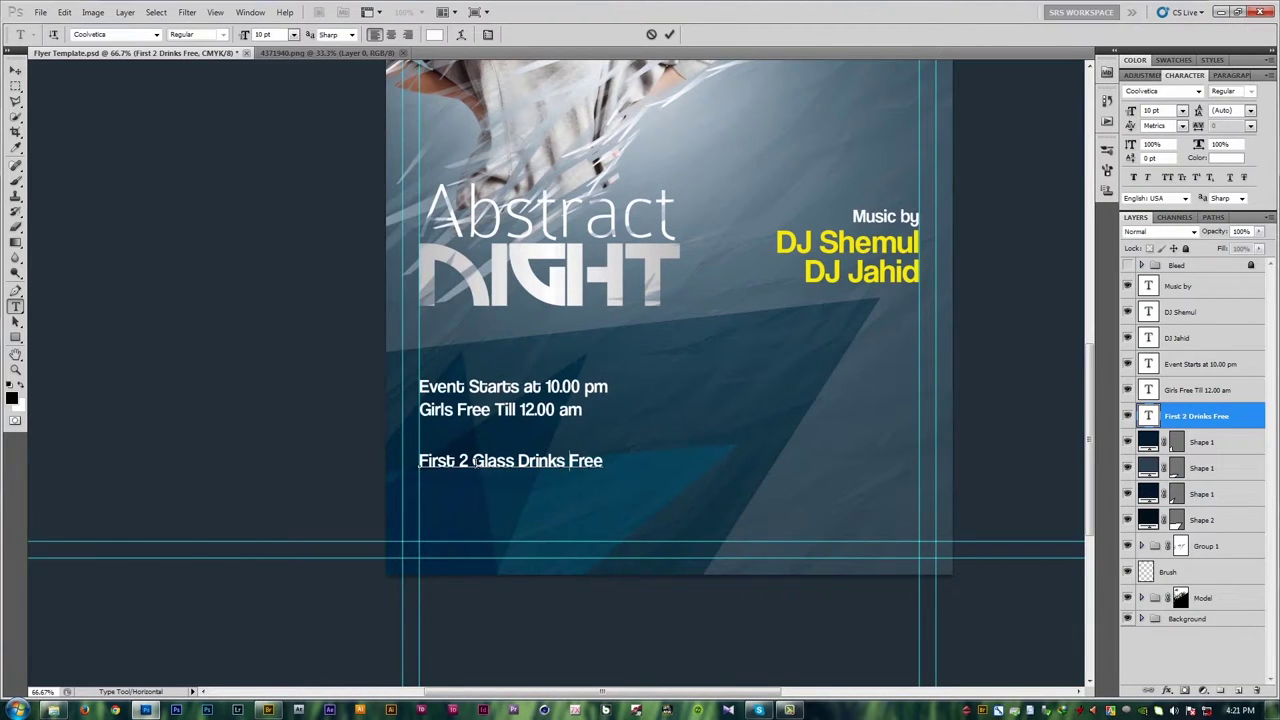
type("are")
left_click(16, 71)
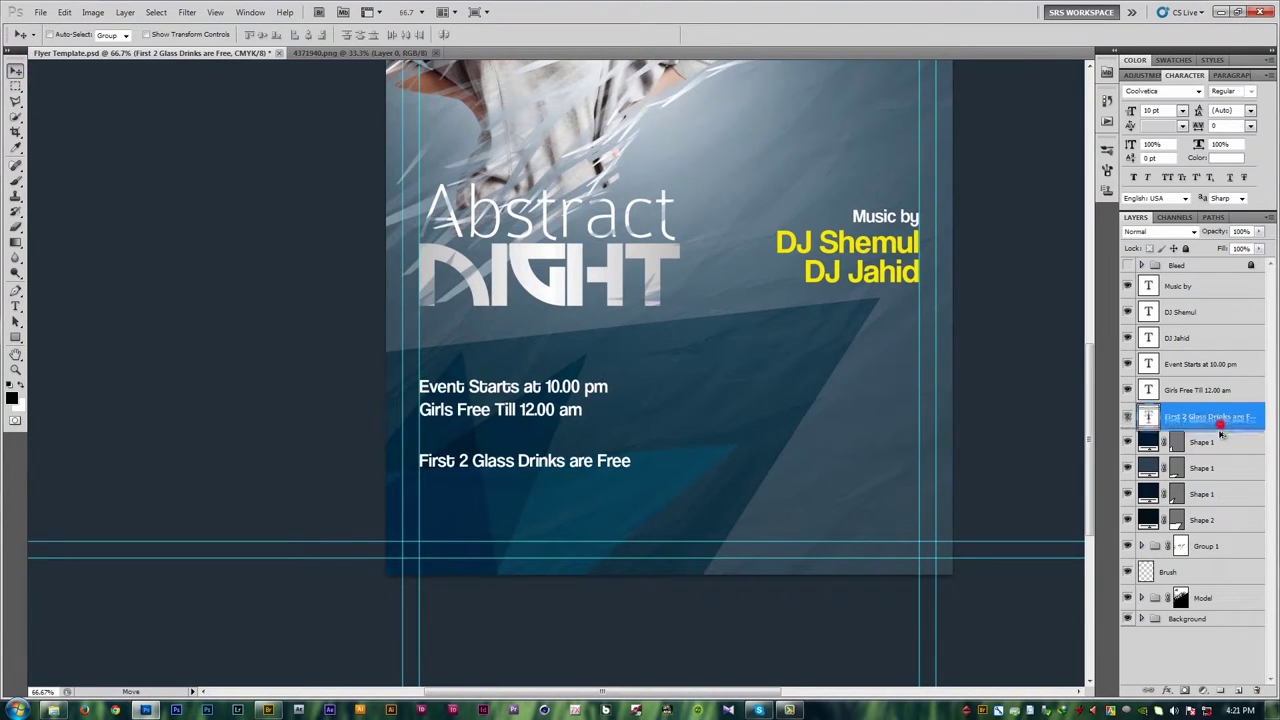
- Add a line beneath reading 'Whole Night Long Party' and zoom out
key("ctrl+j")
left_click_drag(566, 486, 562, 508)
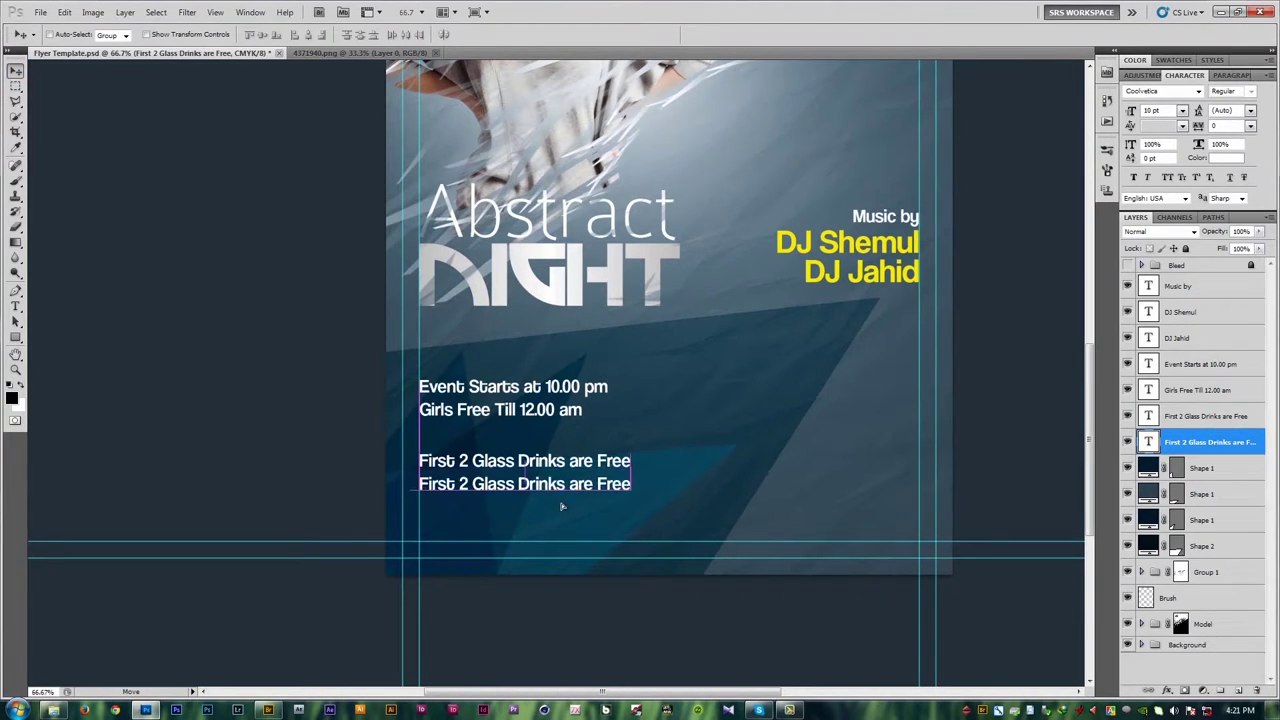
key("Up")
key("Up")
key("Up")
key("Up")
key("Up")
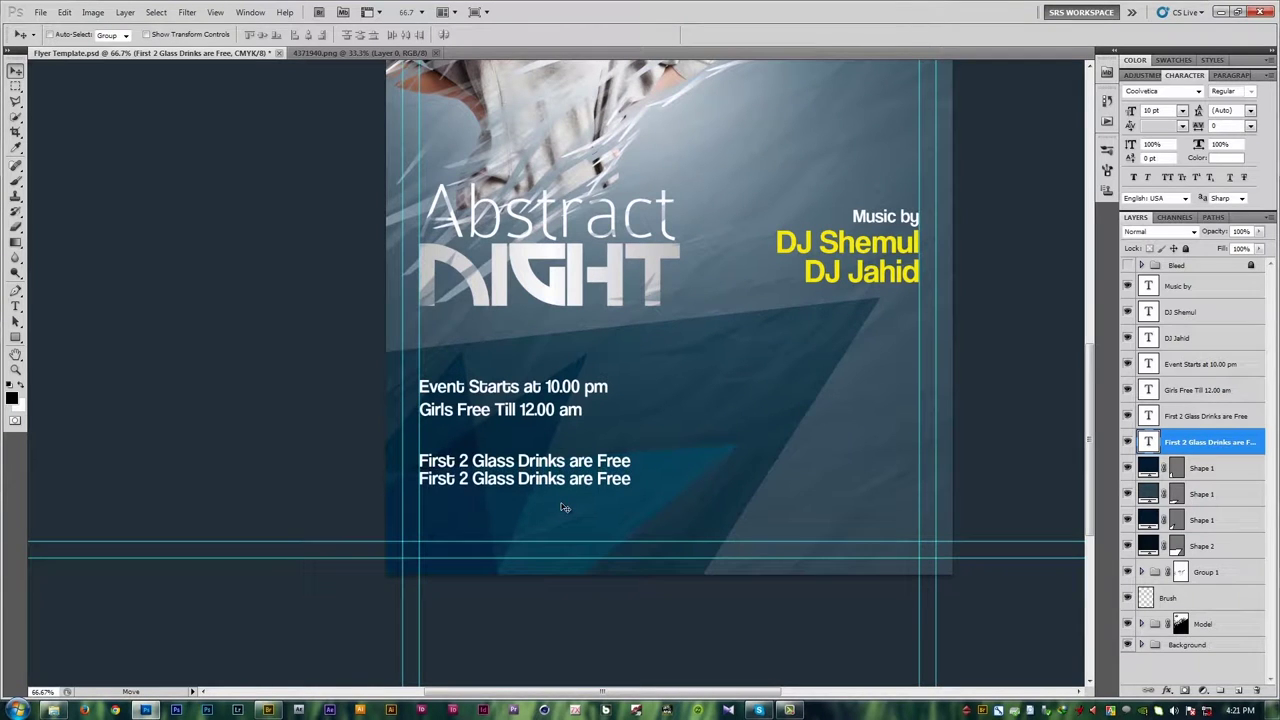
key("Down")
key("Down")
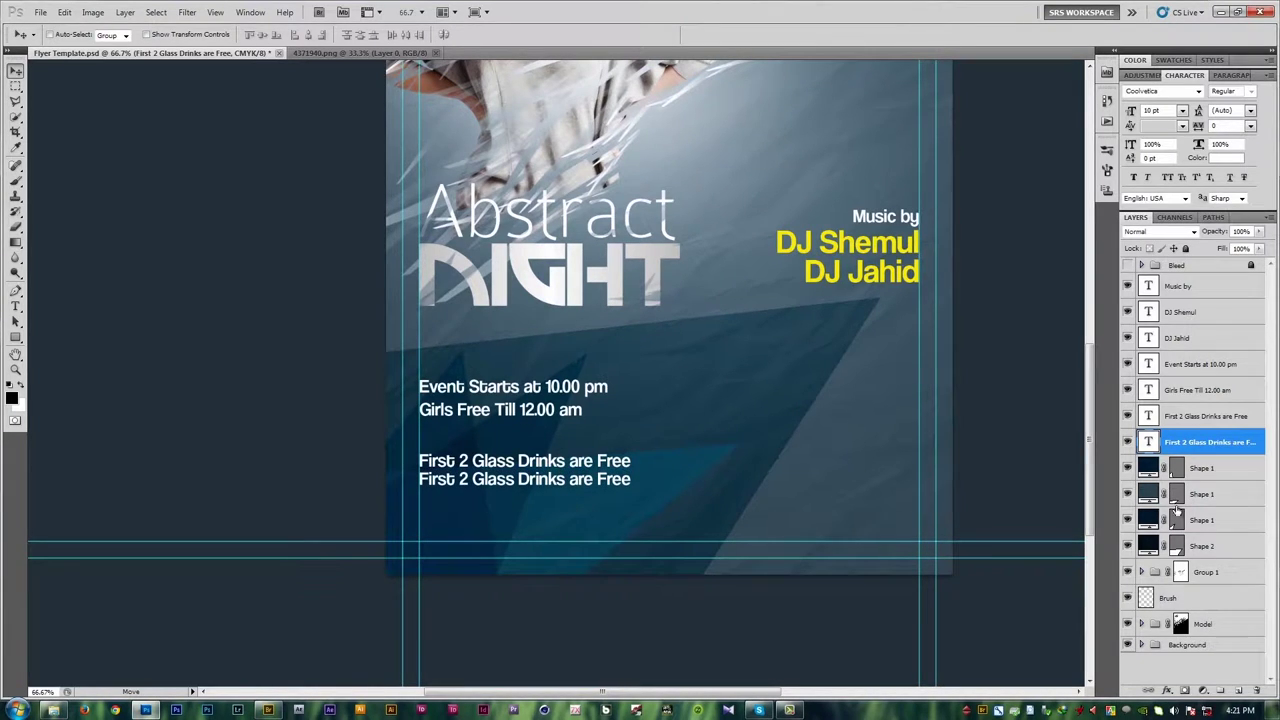
double_click(1151, 441)
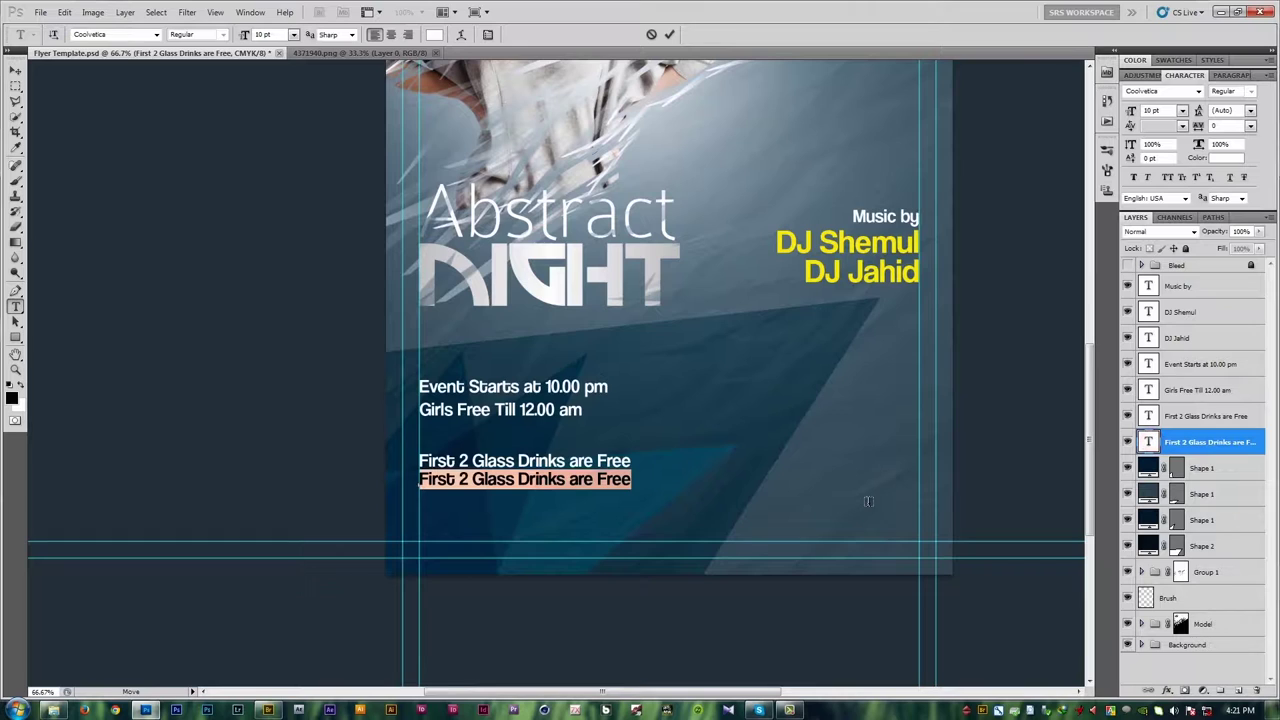
type("Whole Night ")
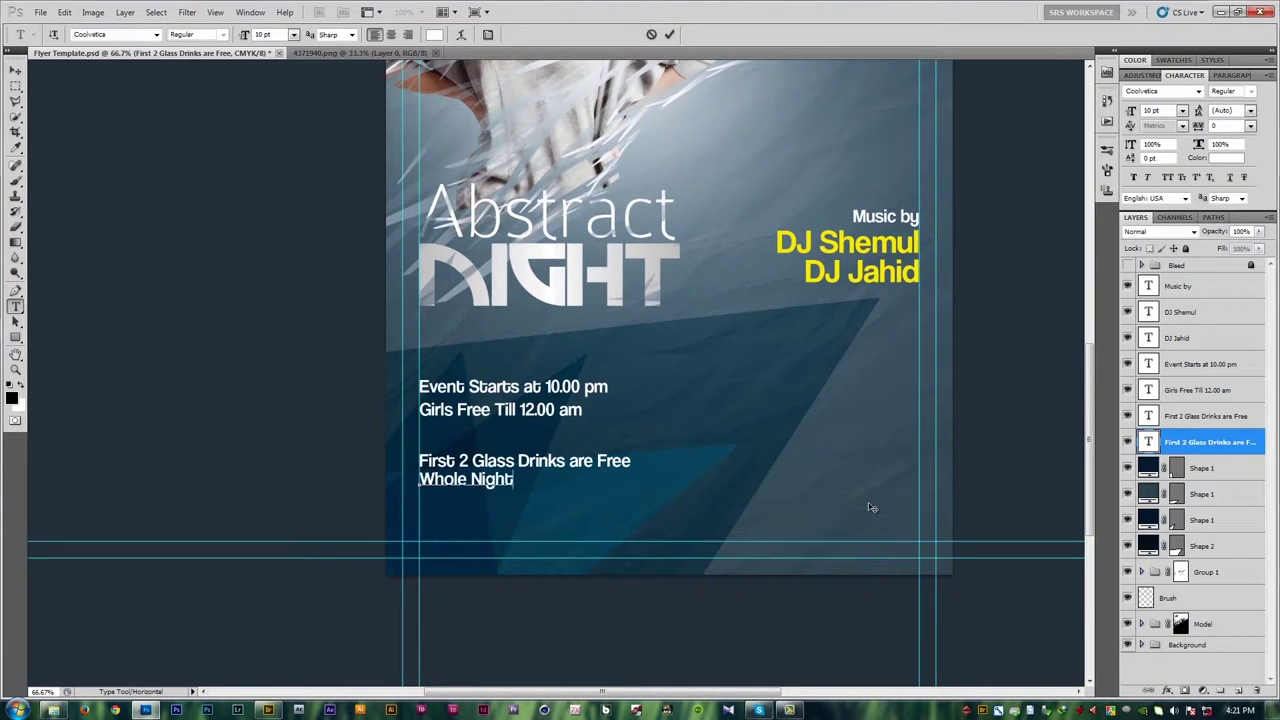
type("Long P")
type("arty")
key("ctrl+Return")
key("ctrl+minus")
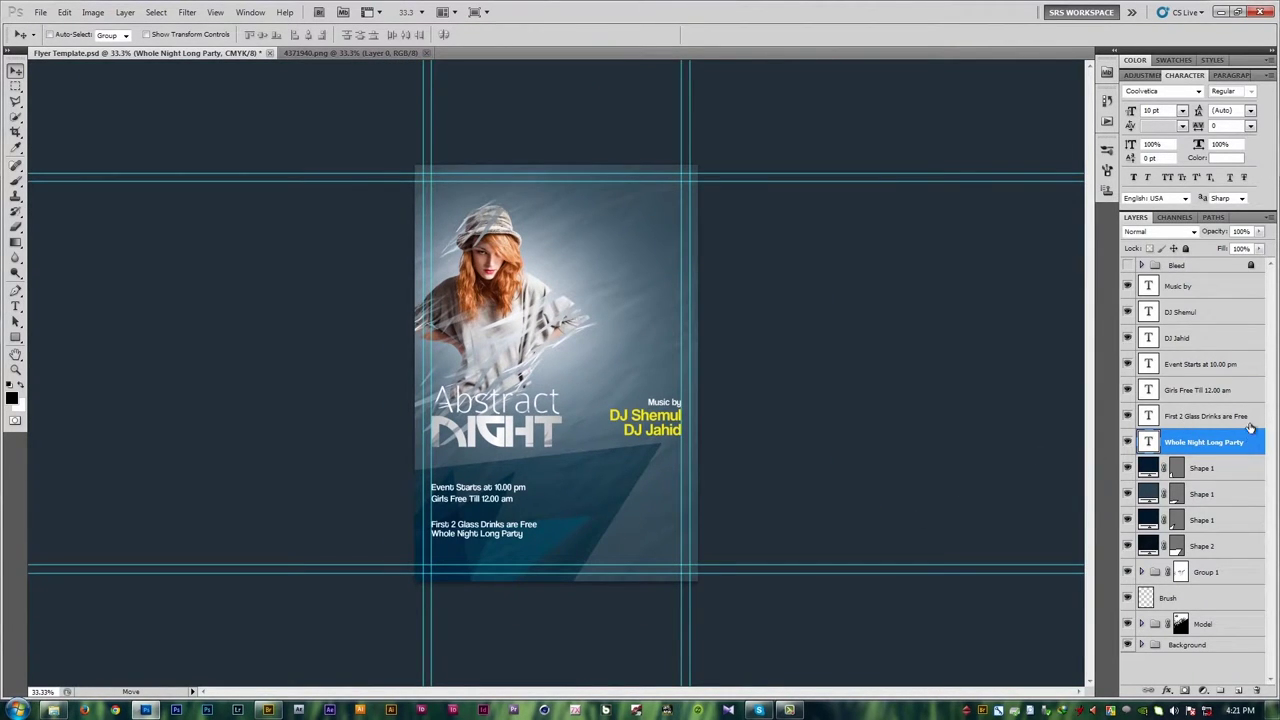
- Select both offer lines together and nudge them slightly down
left_click(1250, 420, "shift")
left_click_drag(478, 533, 480, 536)
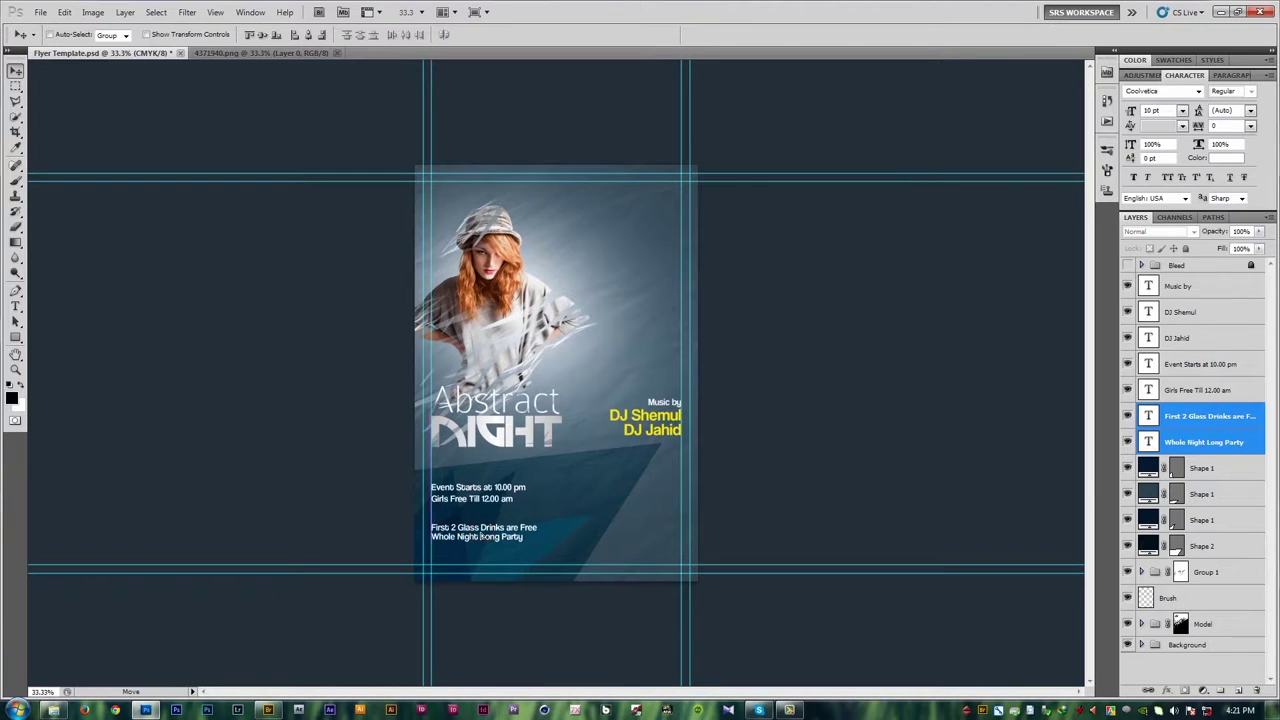
left_click(1228, 75)
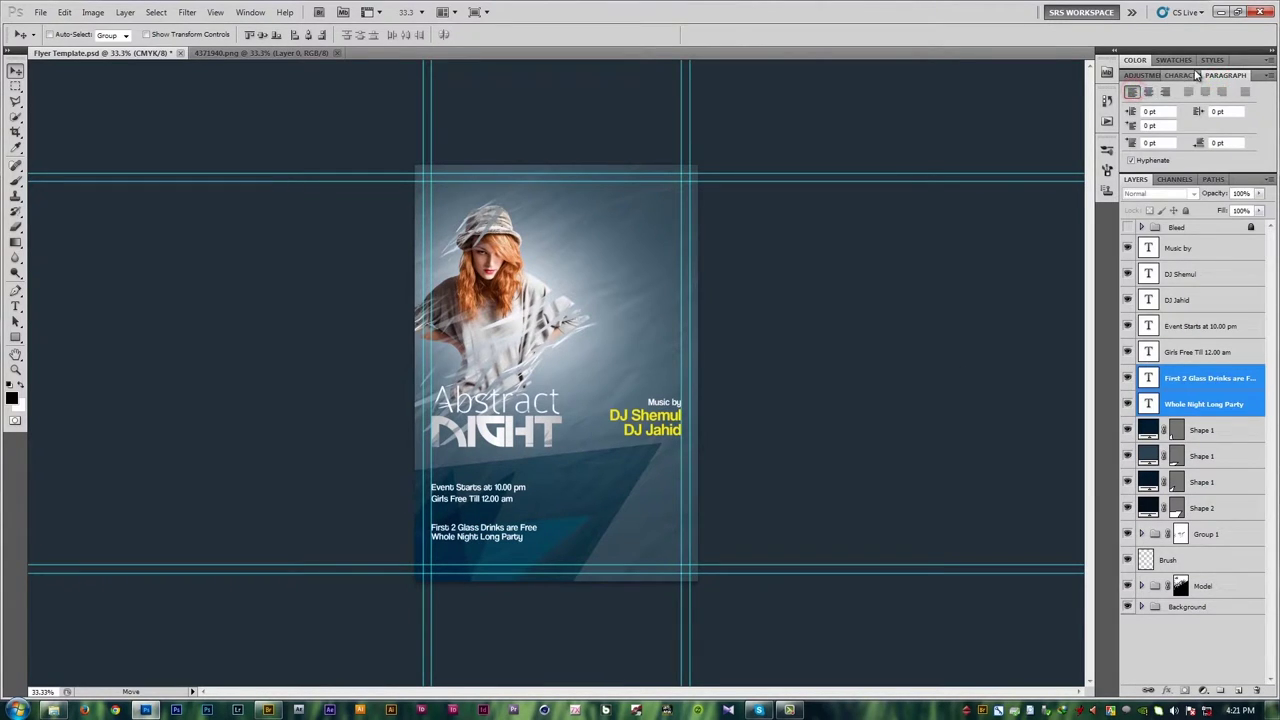
left_click(1186, 75)
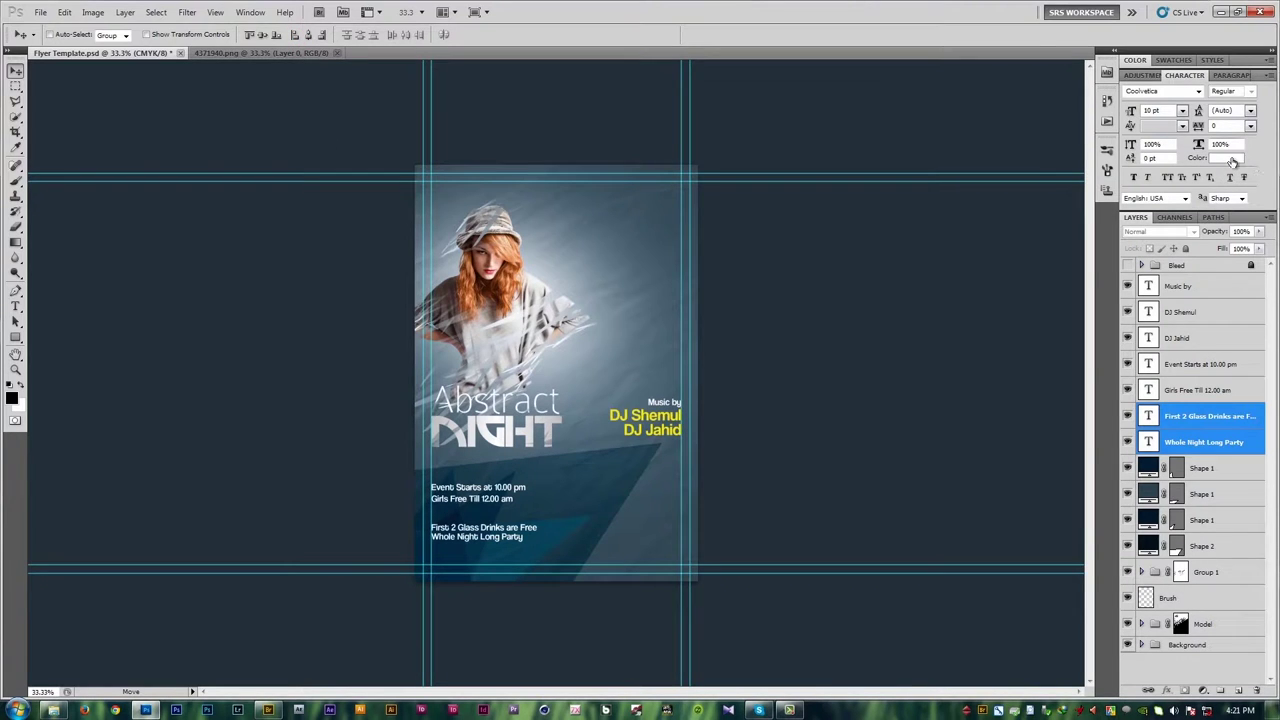
- Recolour both offer lines light grey d9d9d9 via the Character panel colour
left_click(1233, 160)
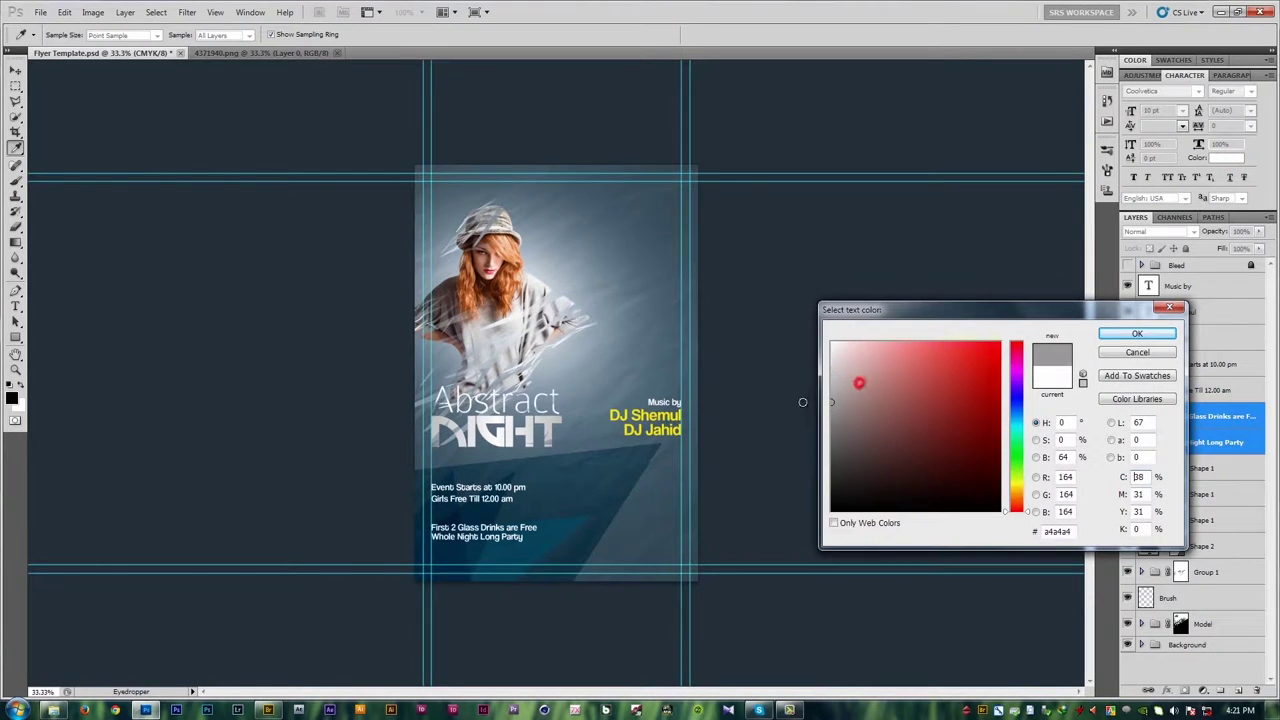
left_click(1130, 335)
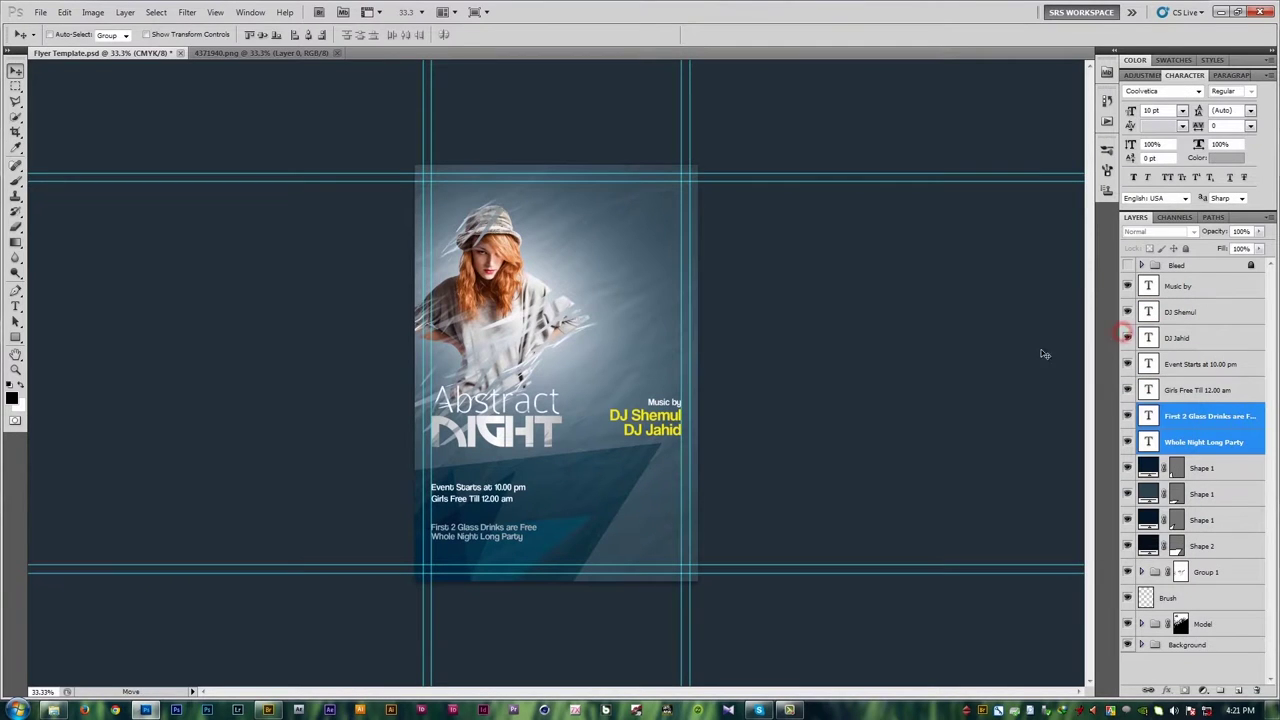
left_click(1233, 159)
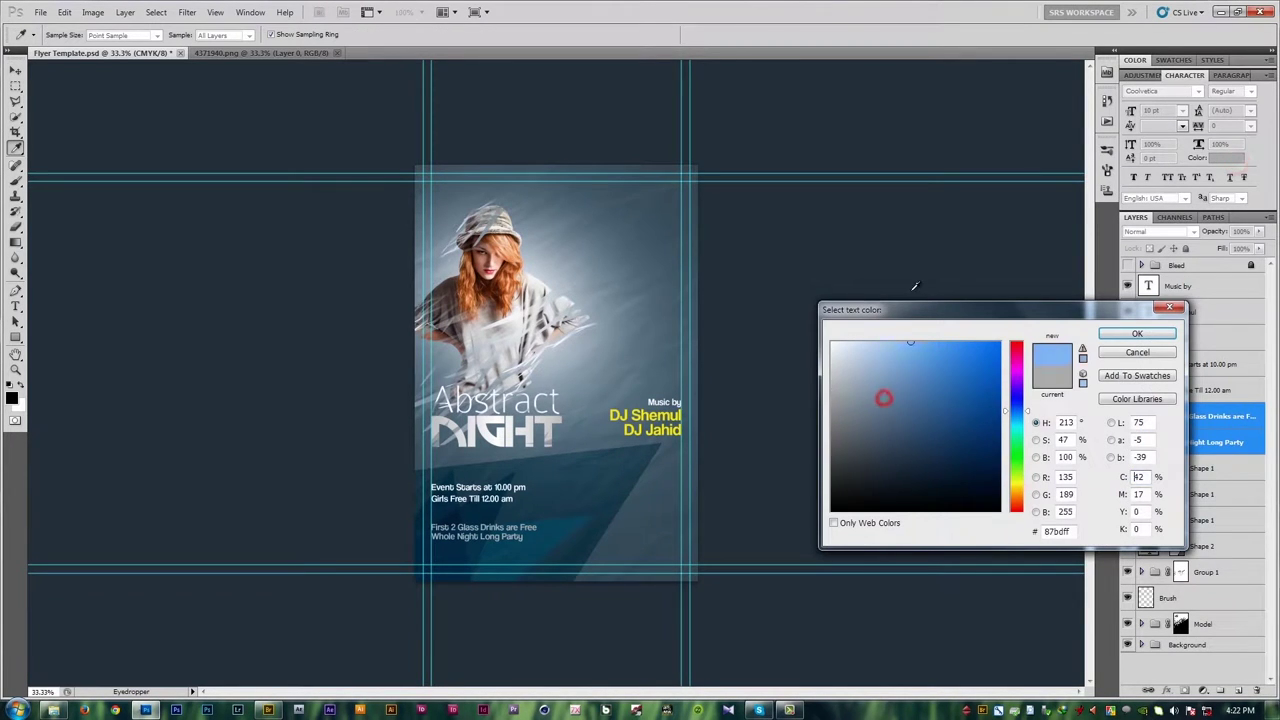
left_click_drag(1016, 410, 1016, 419)
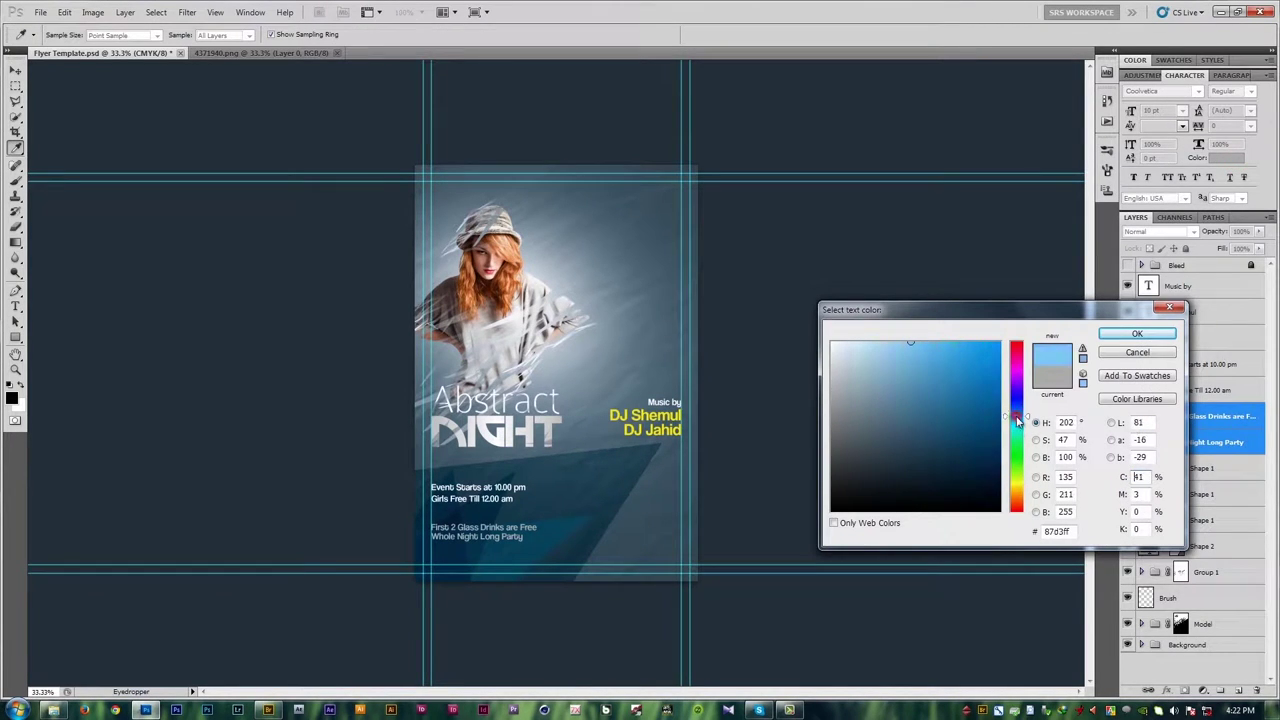
left_click(1116, 336)
left_click(1224, 158)
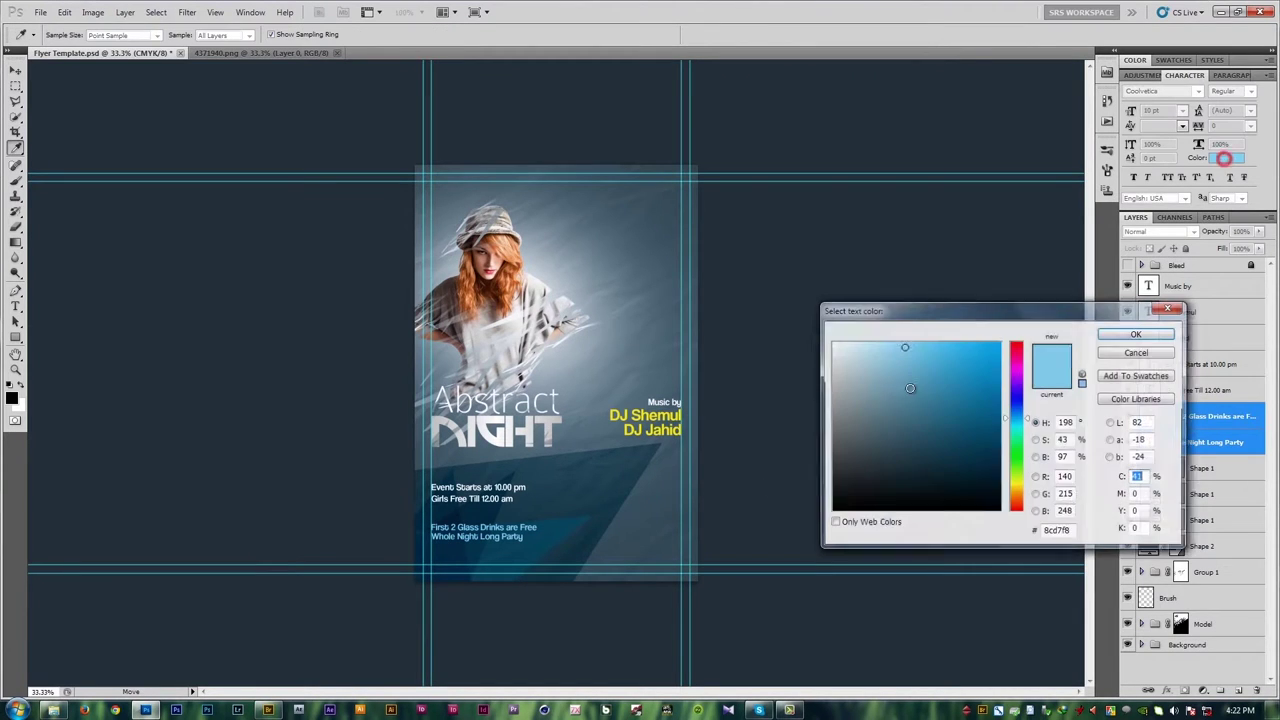
left_click_drag(894, 397, 806, 366)
left_click(1137, 333)
key("v")
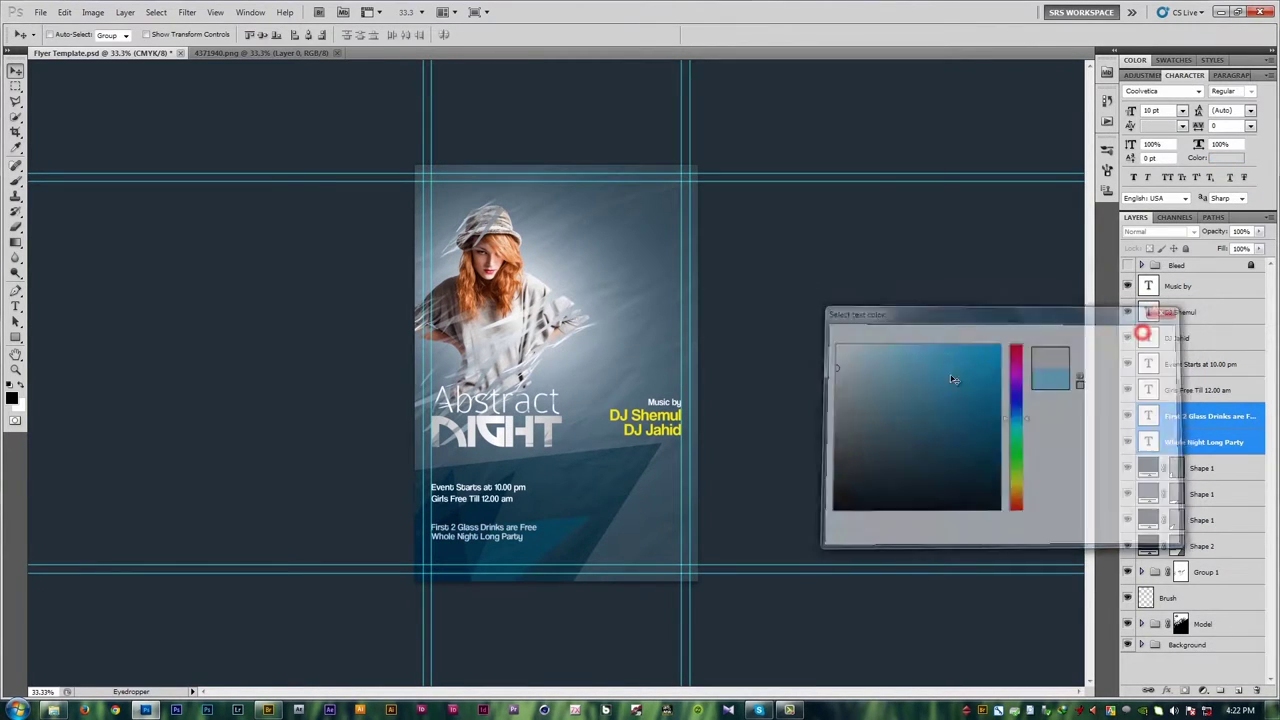
left_click(1190, 388)
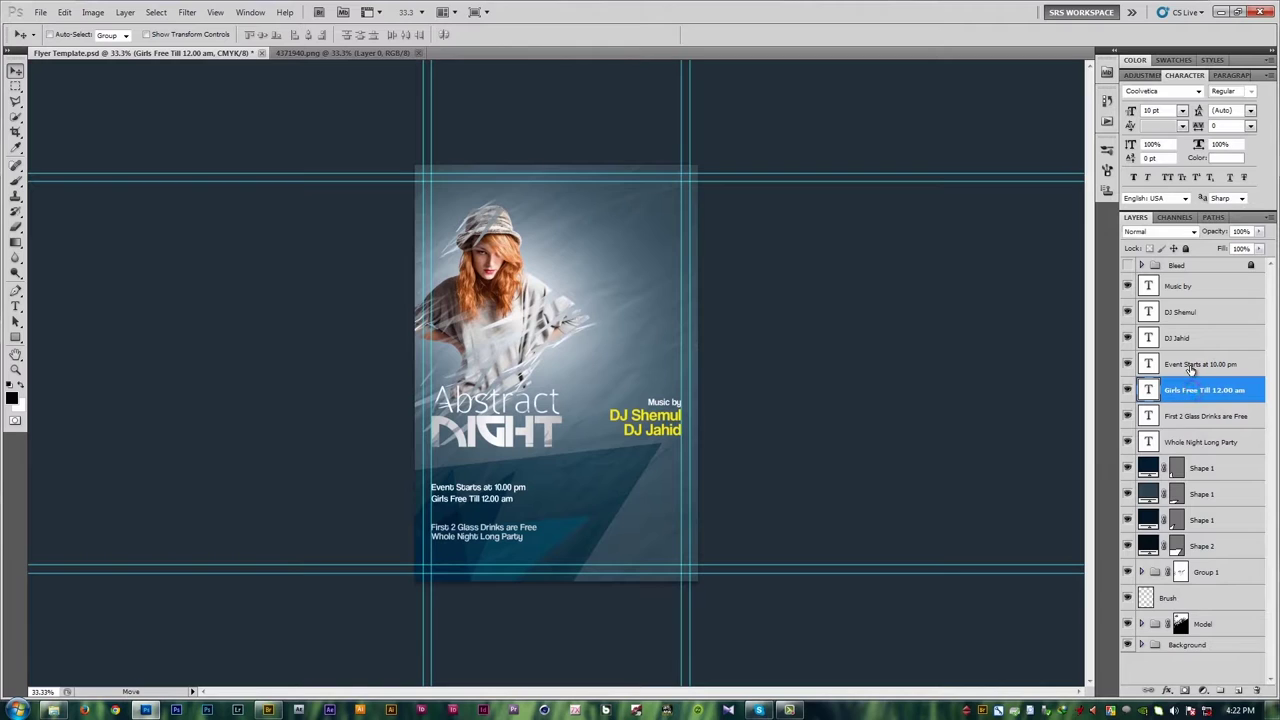
- Raise the Girls Free and Event Starts lines slightly
key("Up")
key("Up")
key("Up")
key("Up")
key("Up")
key("Up")
key("Up")
key("Up")
left_click(1191, 366, "shift")
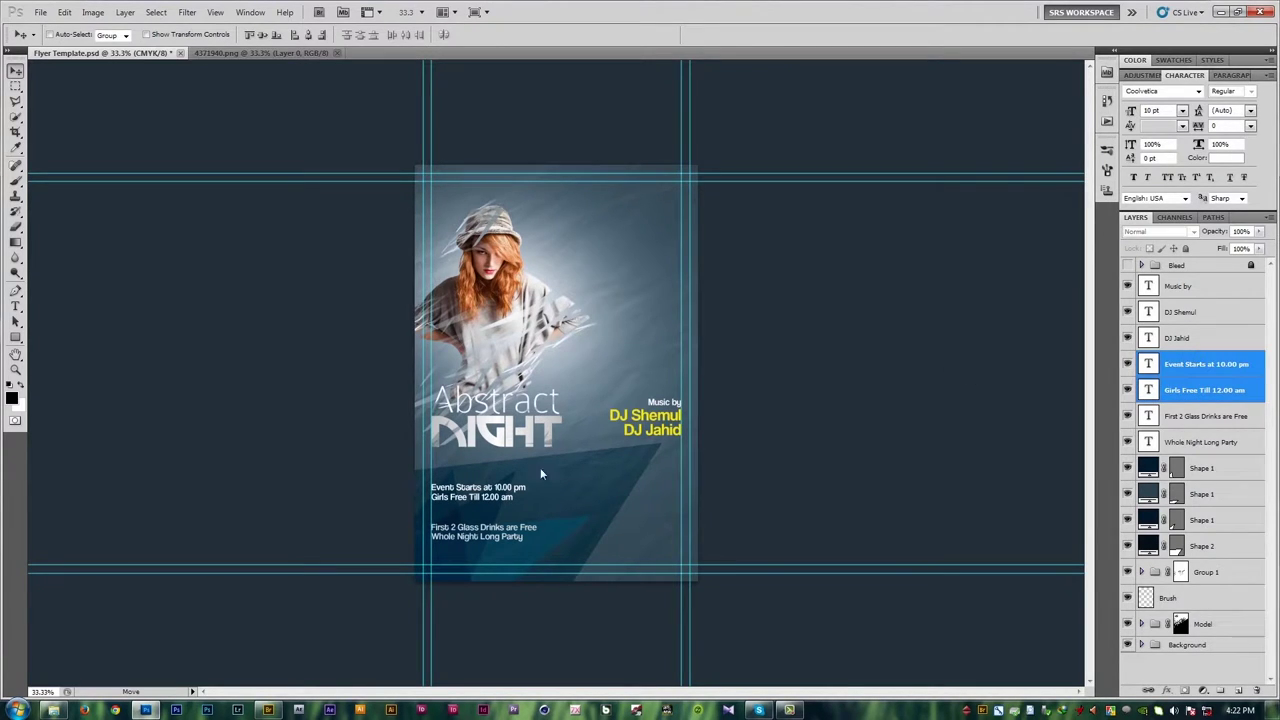
left_click_drag(477, 497, 477, 492)
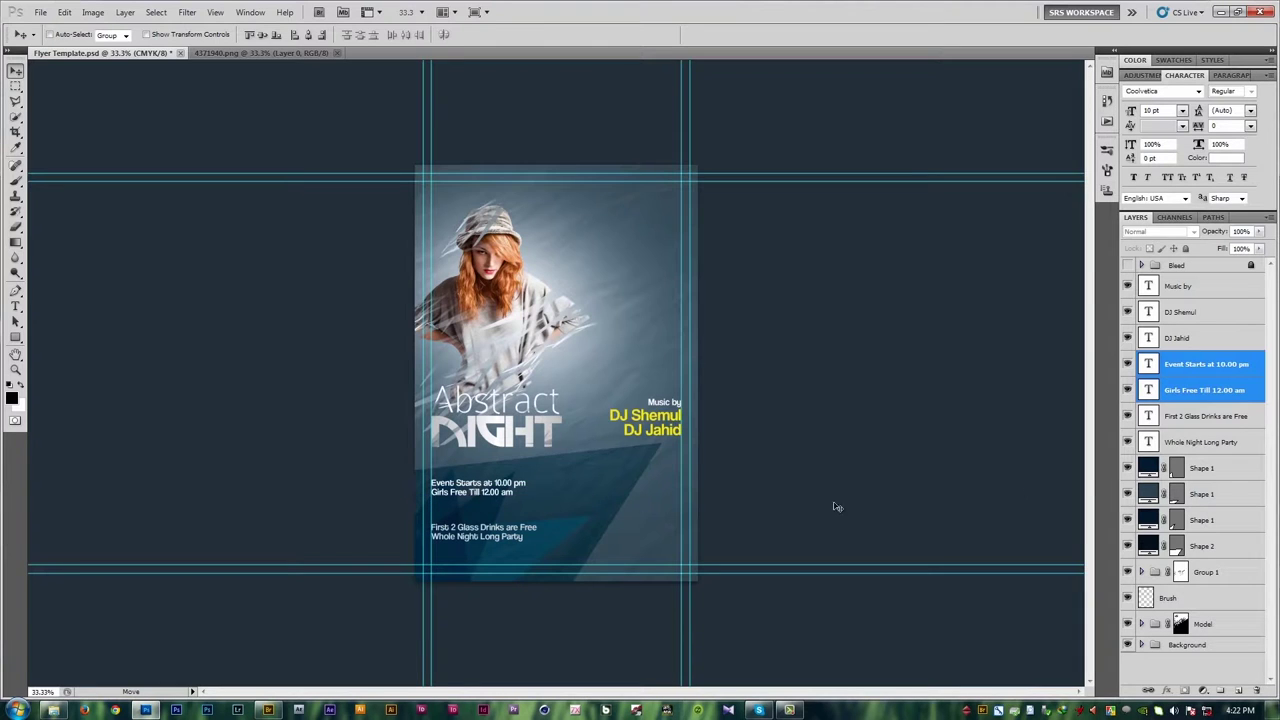
- Move the First 2 Glass Drinks and Whole Night Long Party lines up under the event text
left_click(1191, 442)
left_click(1191, 416, "shift")
left_click_drag(486, 545, 485, 531)
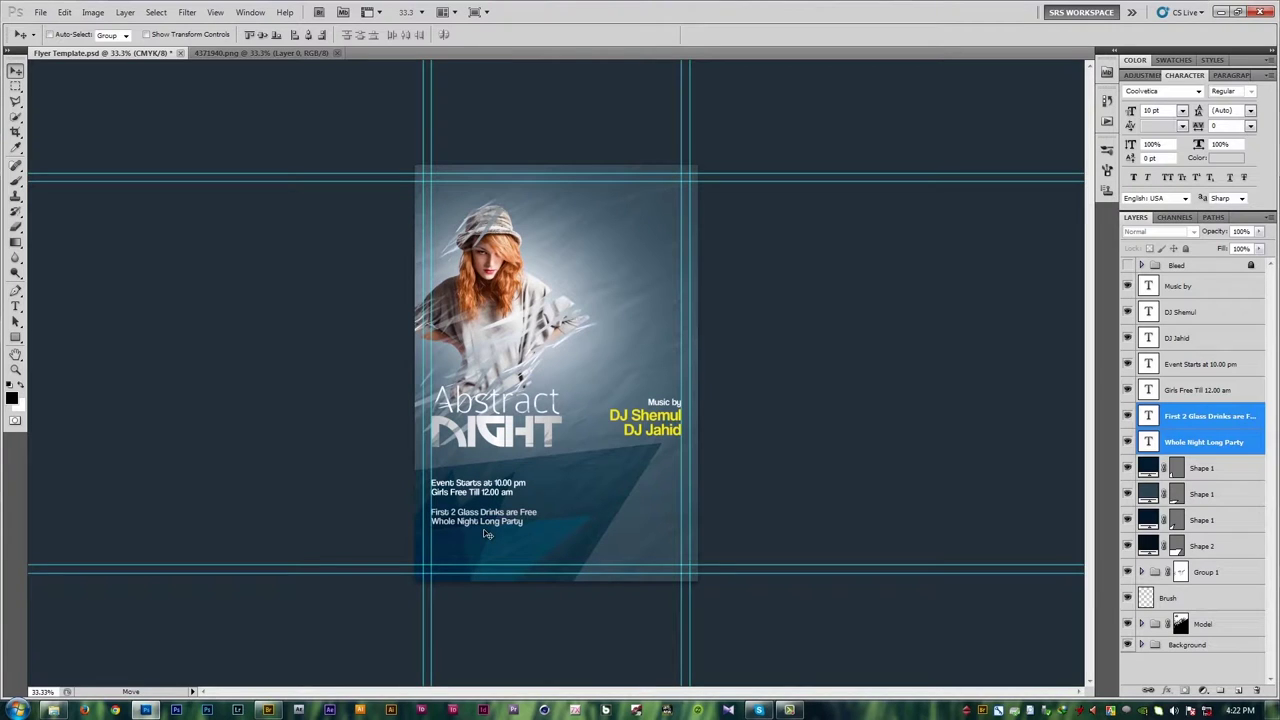
key("Up")
key("Up")
key("Up")
left_click(1224, 416)
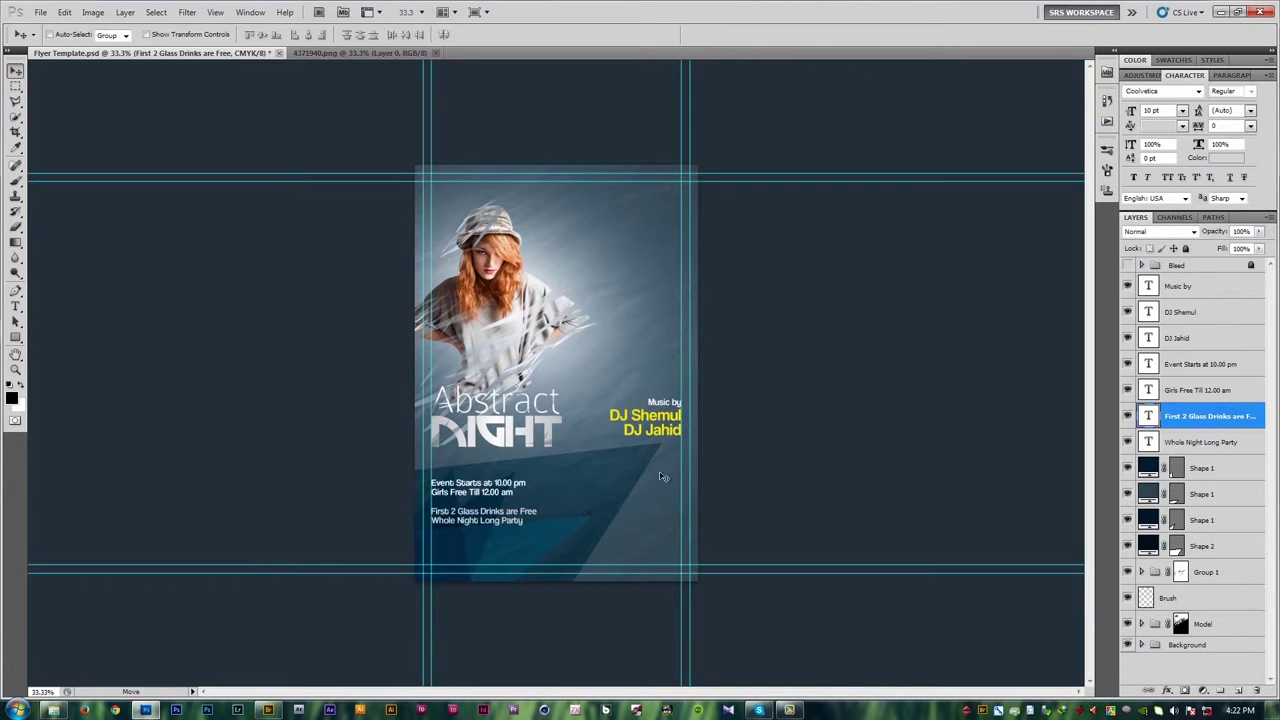
left_click(1176, 442)
- Duplicate the Whole Night Long Party line, move the copy lower and recolour it
left_click_drag(1222, 445, 1216, 452)
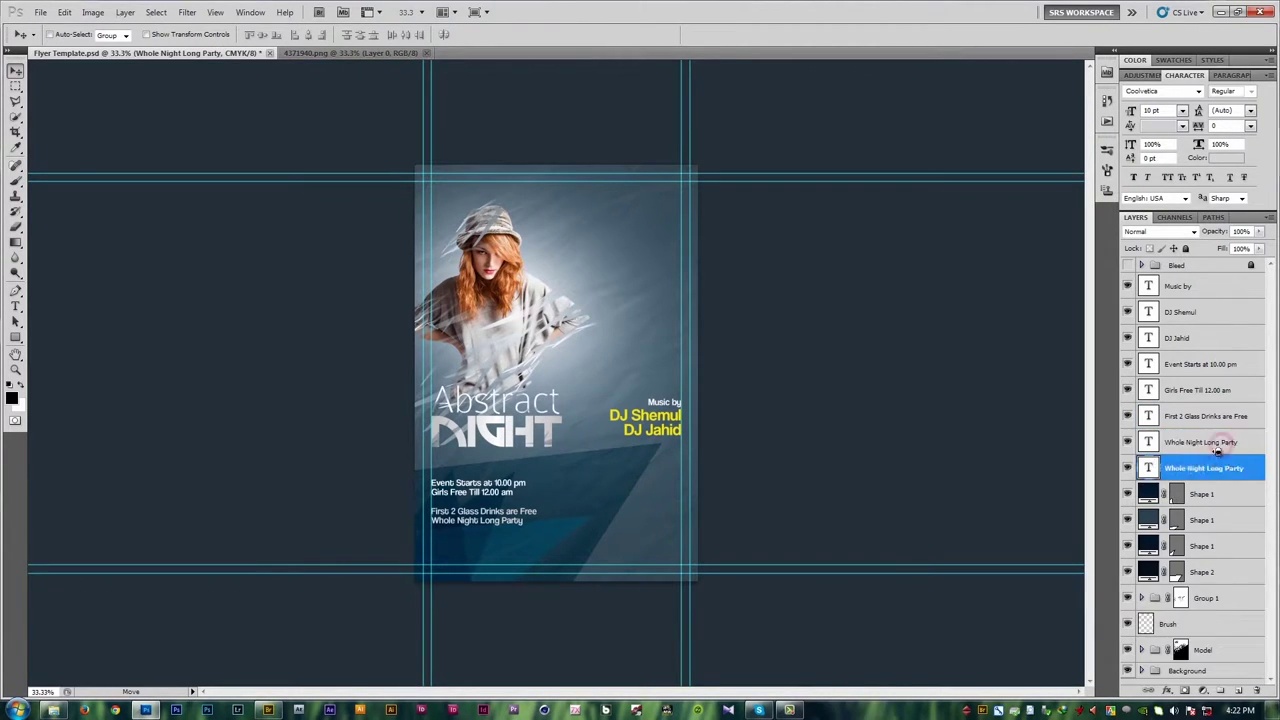
left_click_drag(476, 526, 476, 546)
left_click(1224, 158)
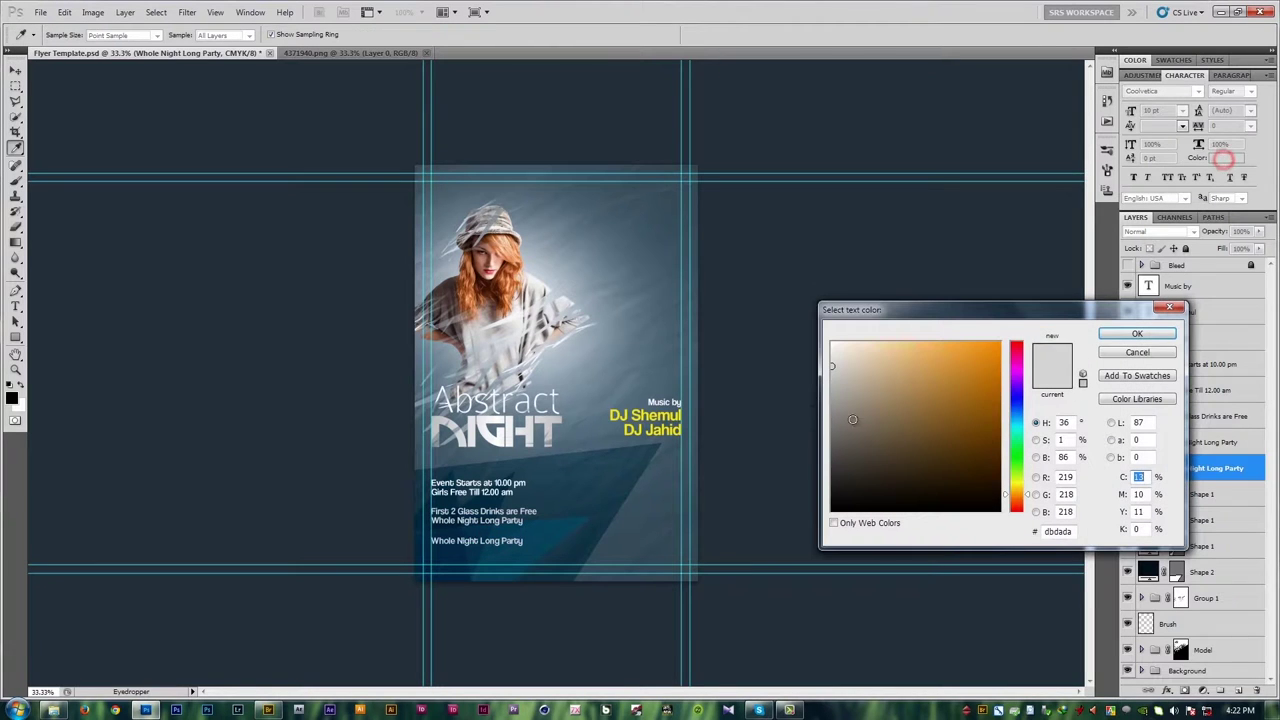
left_click(857, 409)
left_click(1145, 335)
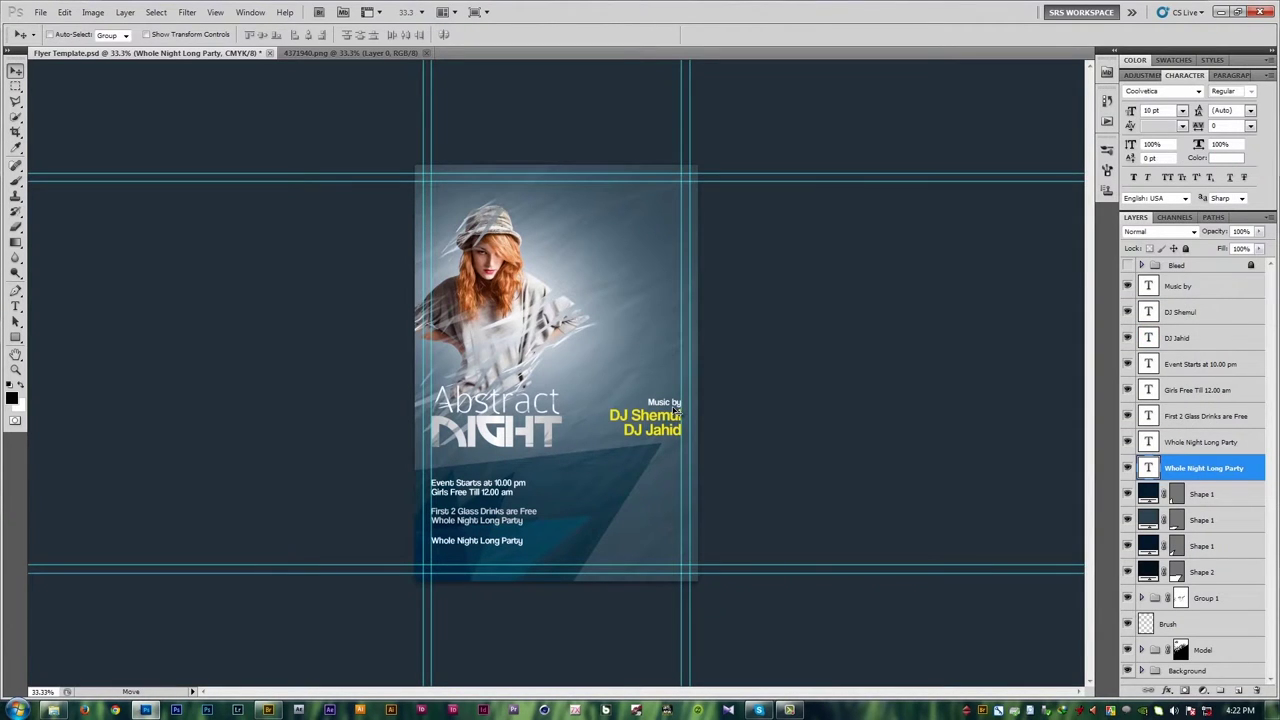
- Rewrite the copy as a Contact line with the club's e-mail address
double_click(1150, 468)
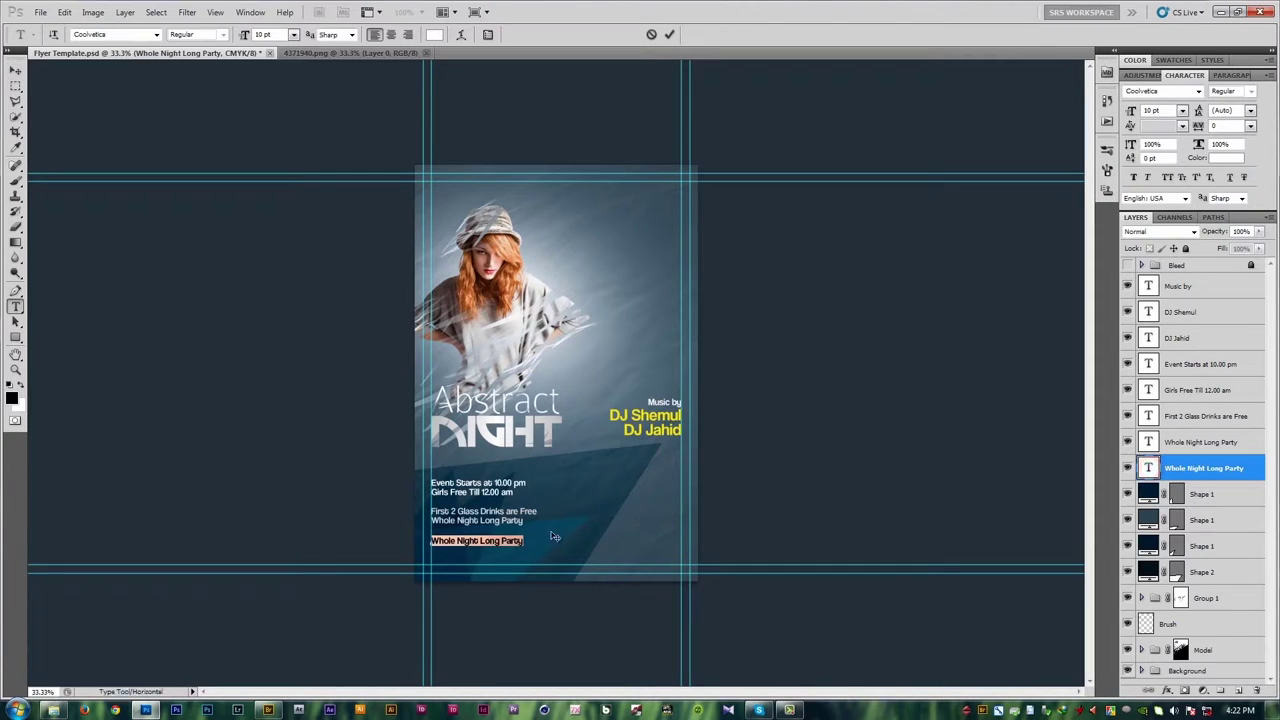
key("BackSpace")
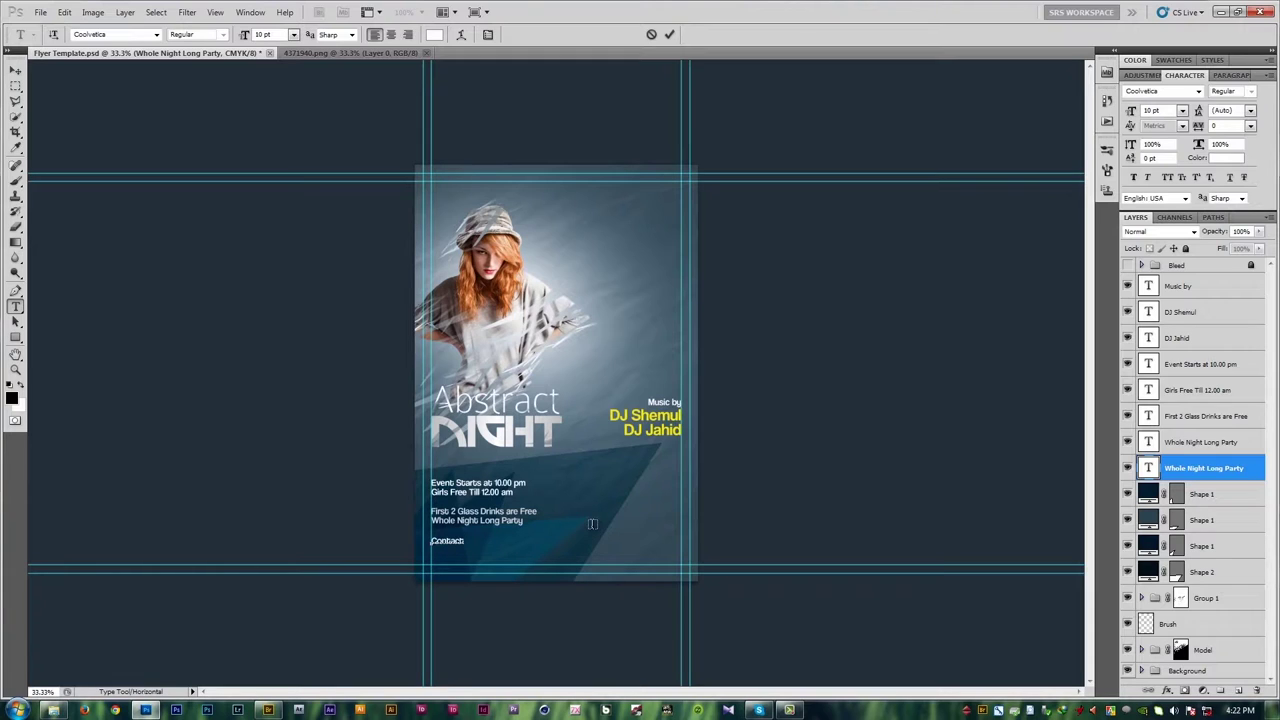
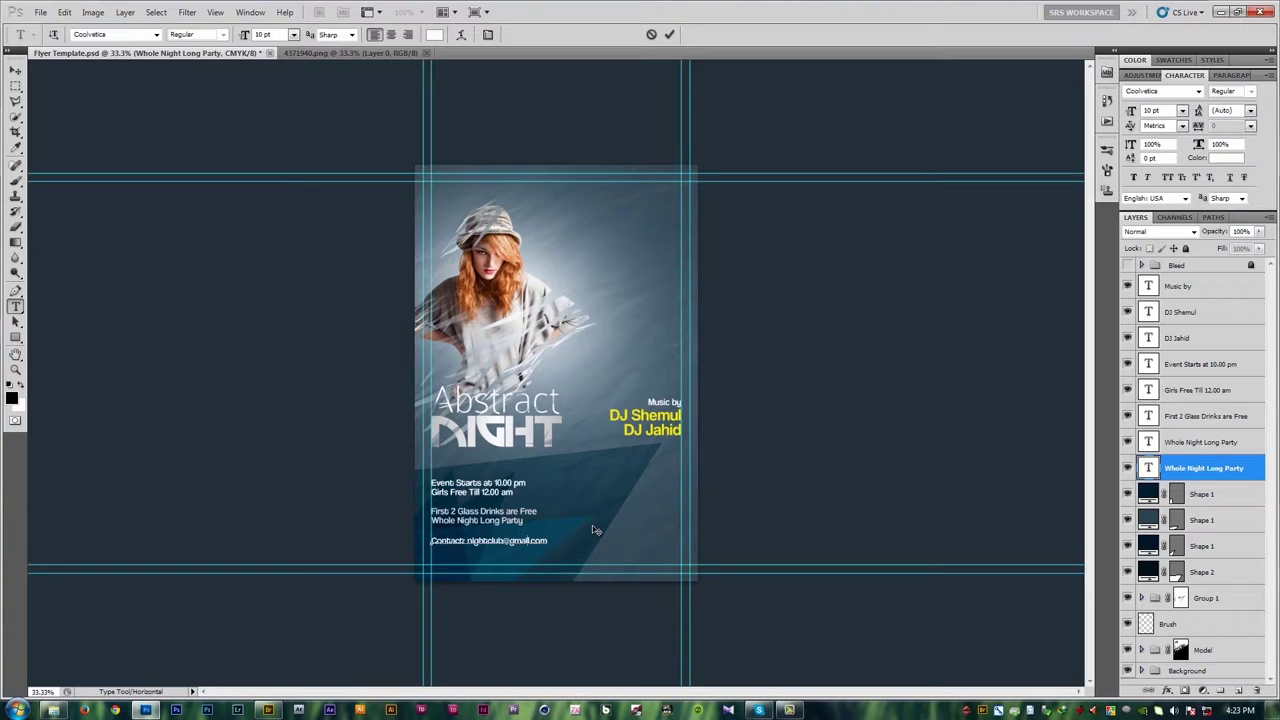
key("shift+Left")
key("shift+Left")
key("shift+Left")
key("shift+Left")
key("shift+Left")
key("shift+Left")
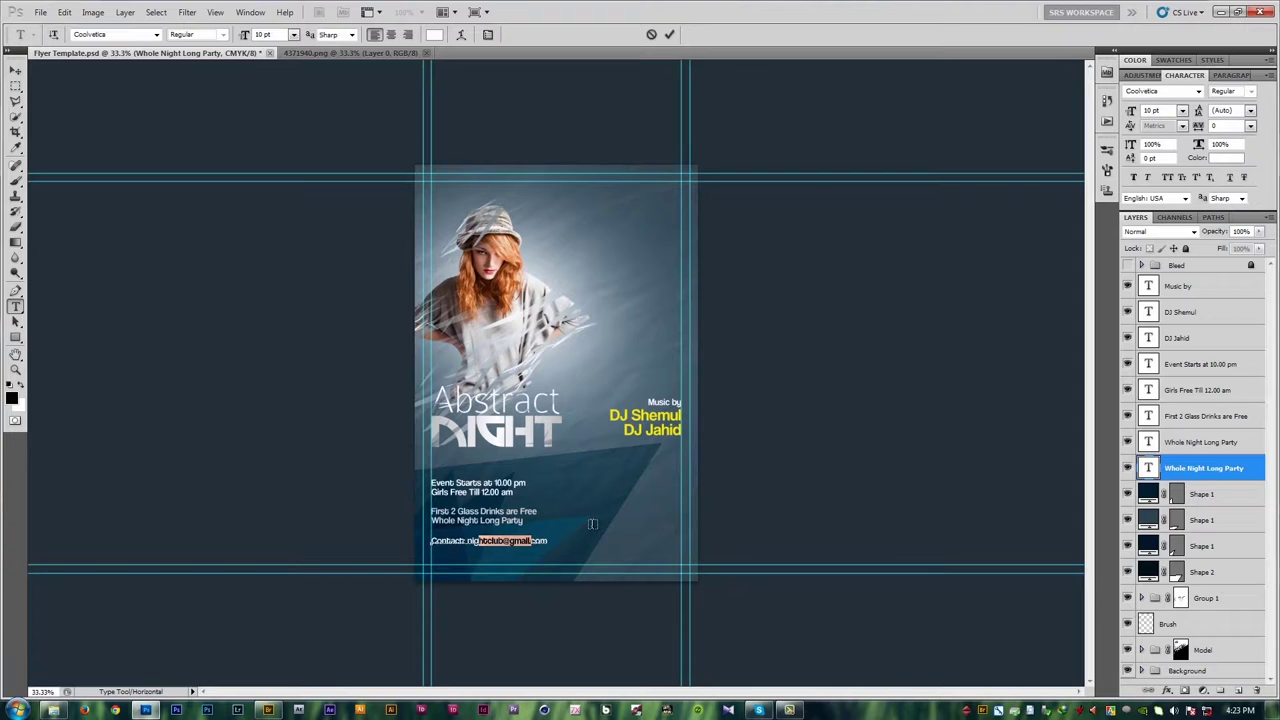
type("info")
type("@")
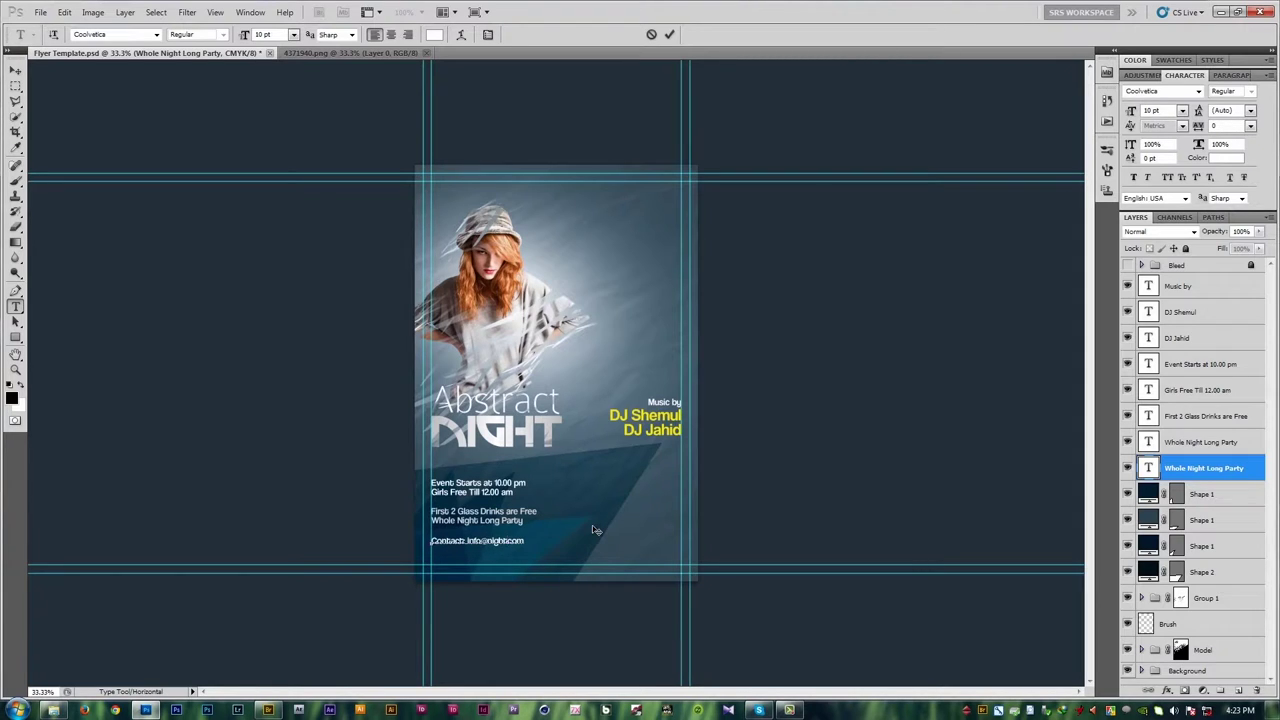
type("lub.c")
key("ctrl+Return")
key("v")
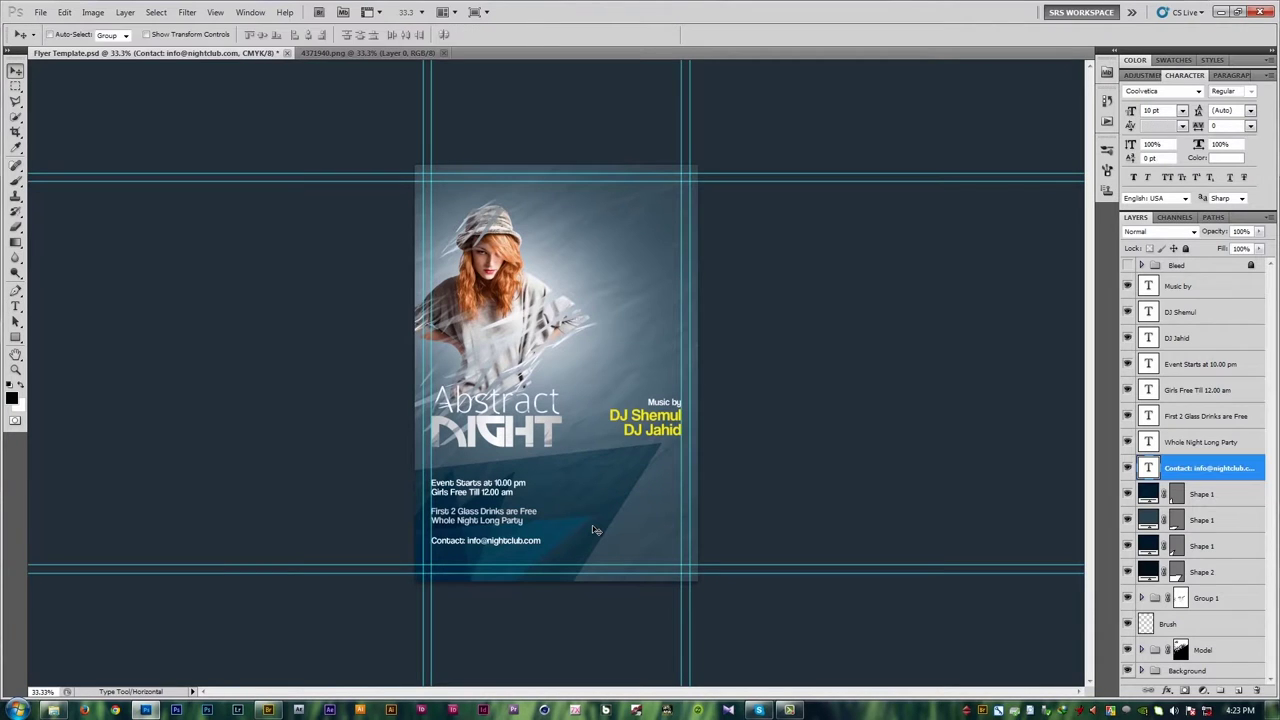
key("ctrl+j")
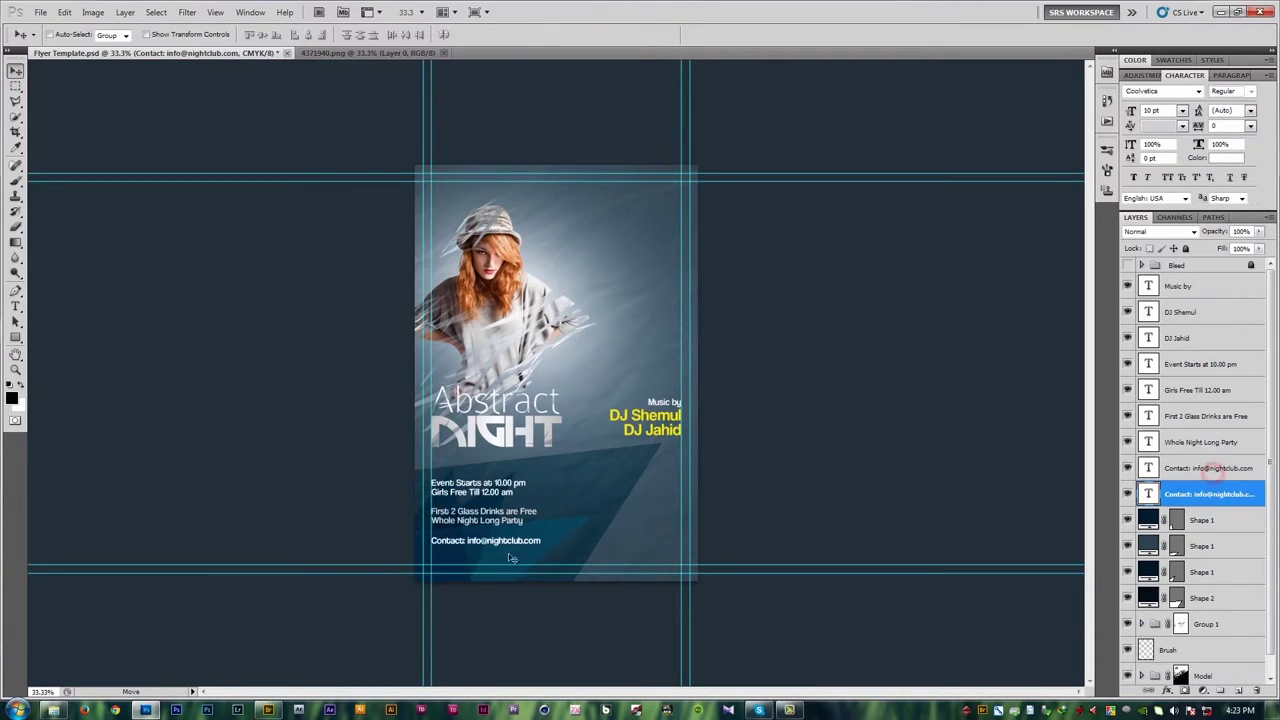
left_click_drag(458, 556, 460, 566)
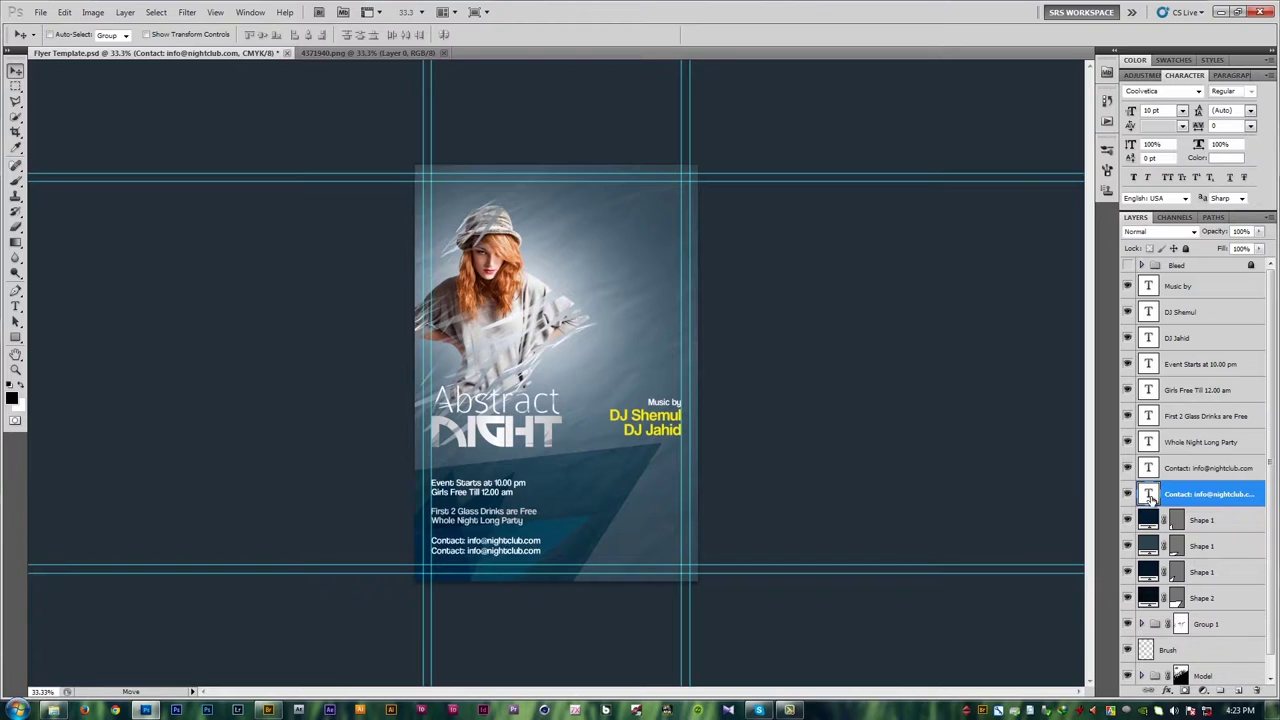
double_click(1148, 493)
type("www.")
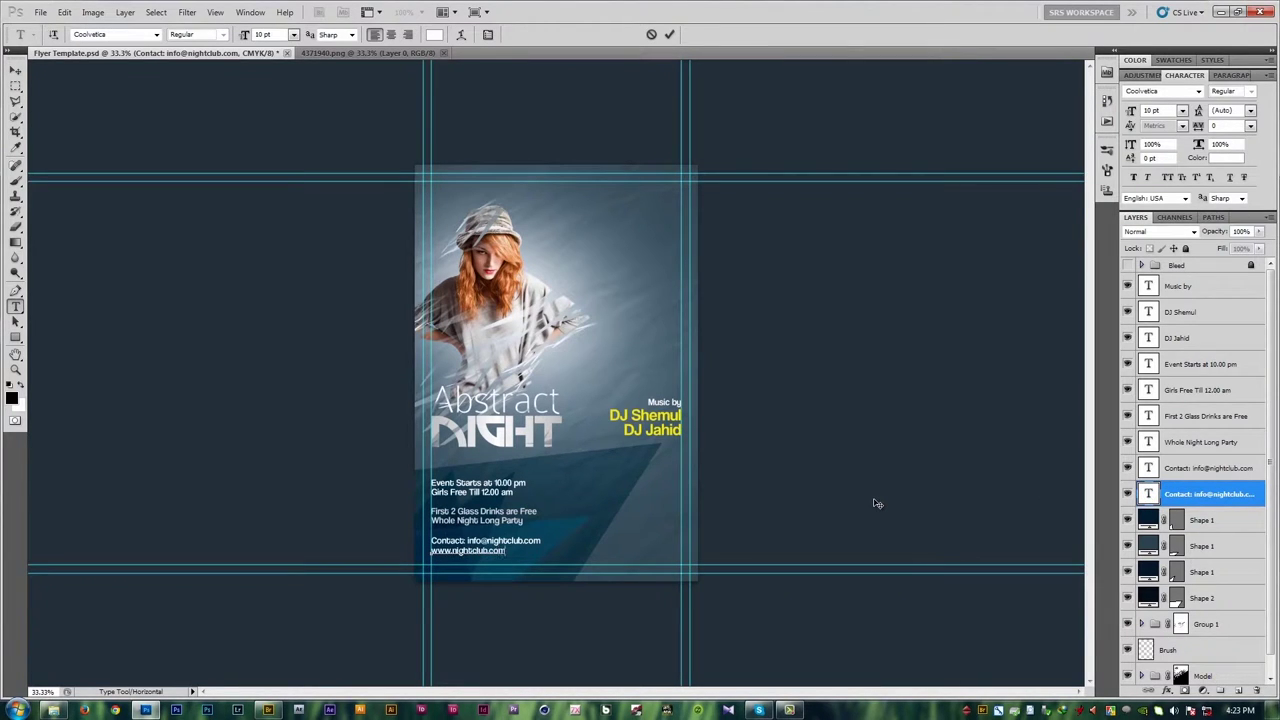
key("ctrl+Return")
key("v")
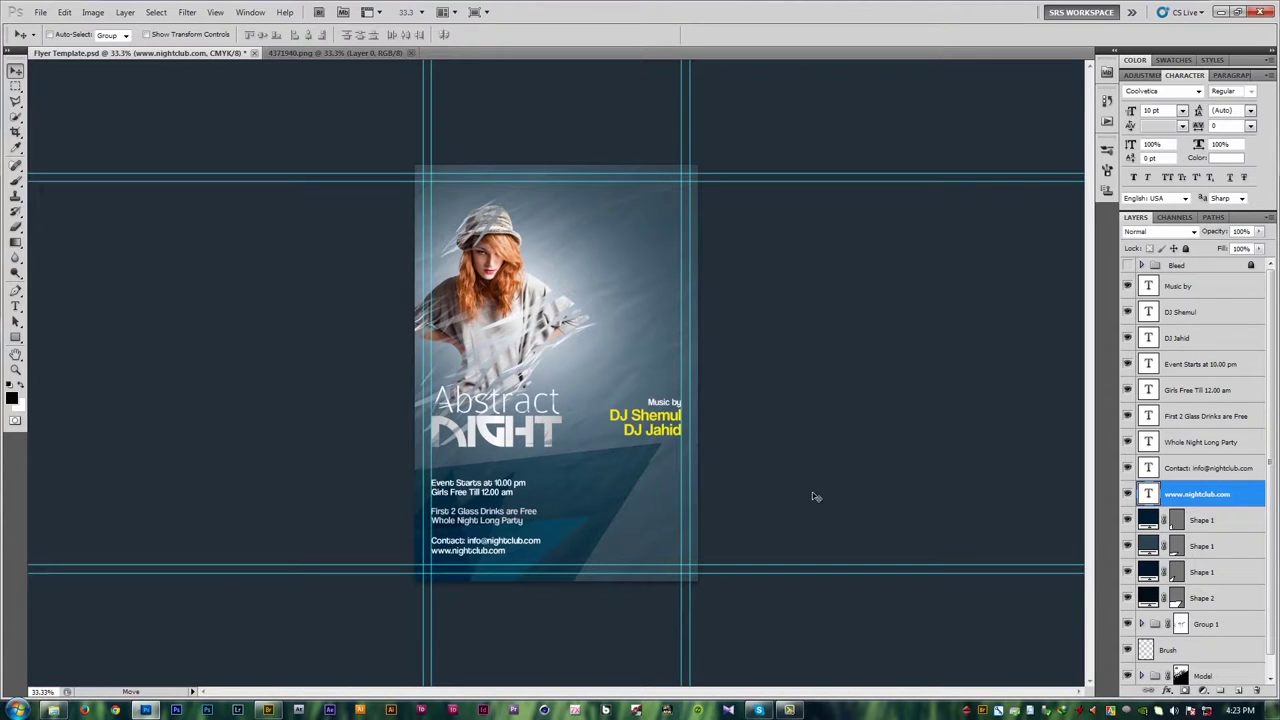
- Select both lines and try 9 pt, 14 pt and the Corbel font
left_click(1225, 468, "shift")
left_click(1182, 110)
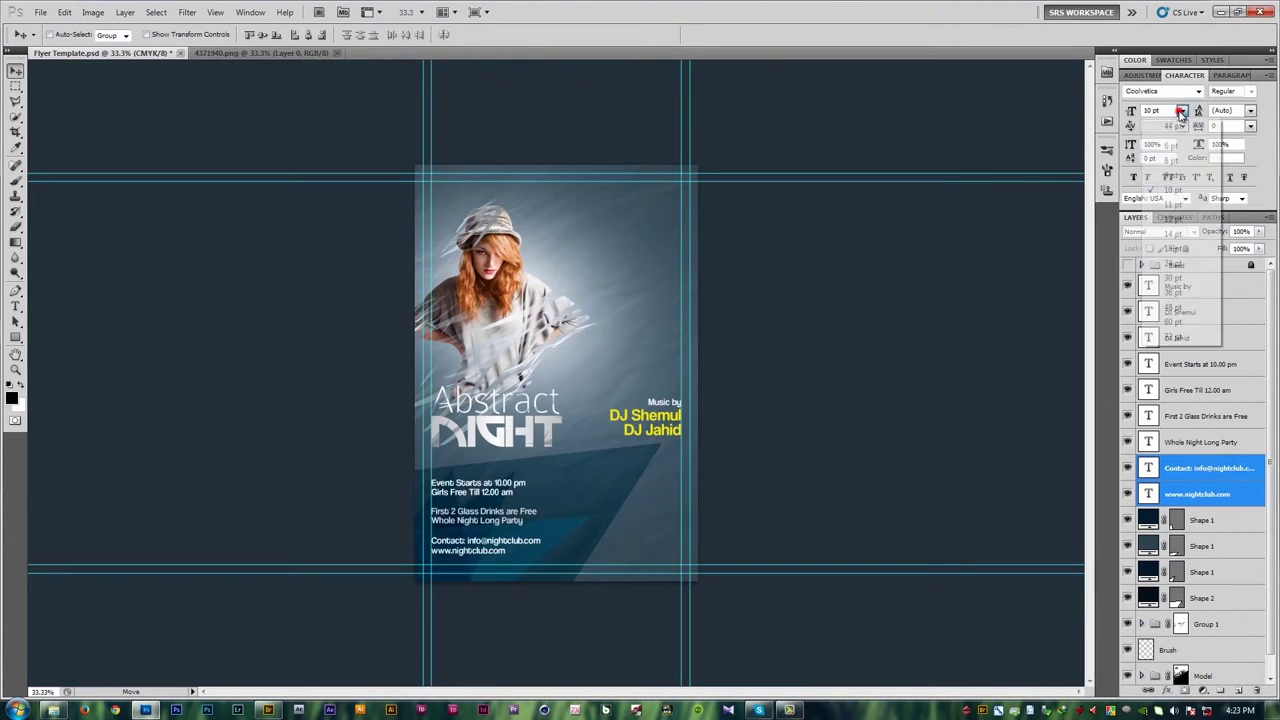
left_click(1174, 176)
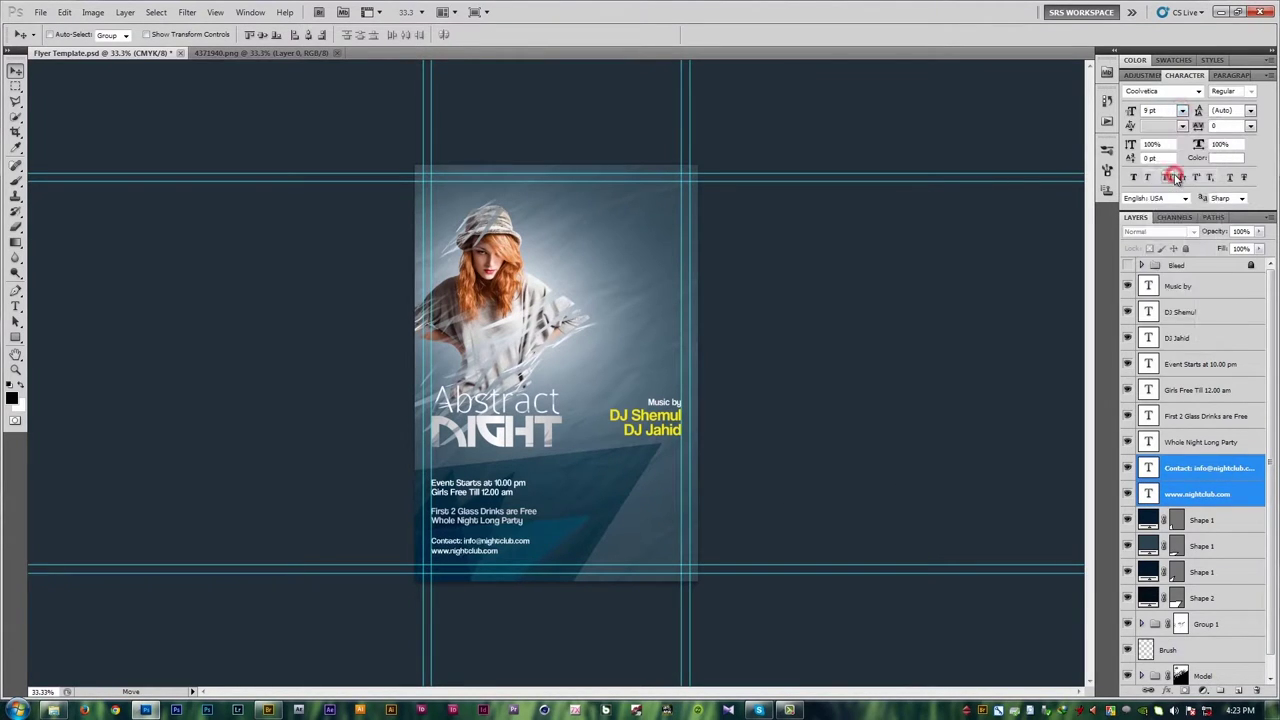
left_click(1182, 110)
left_click(1176, 225)
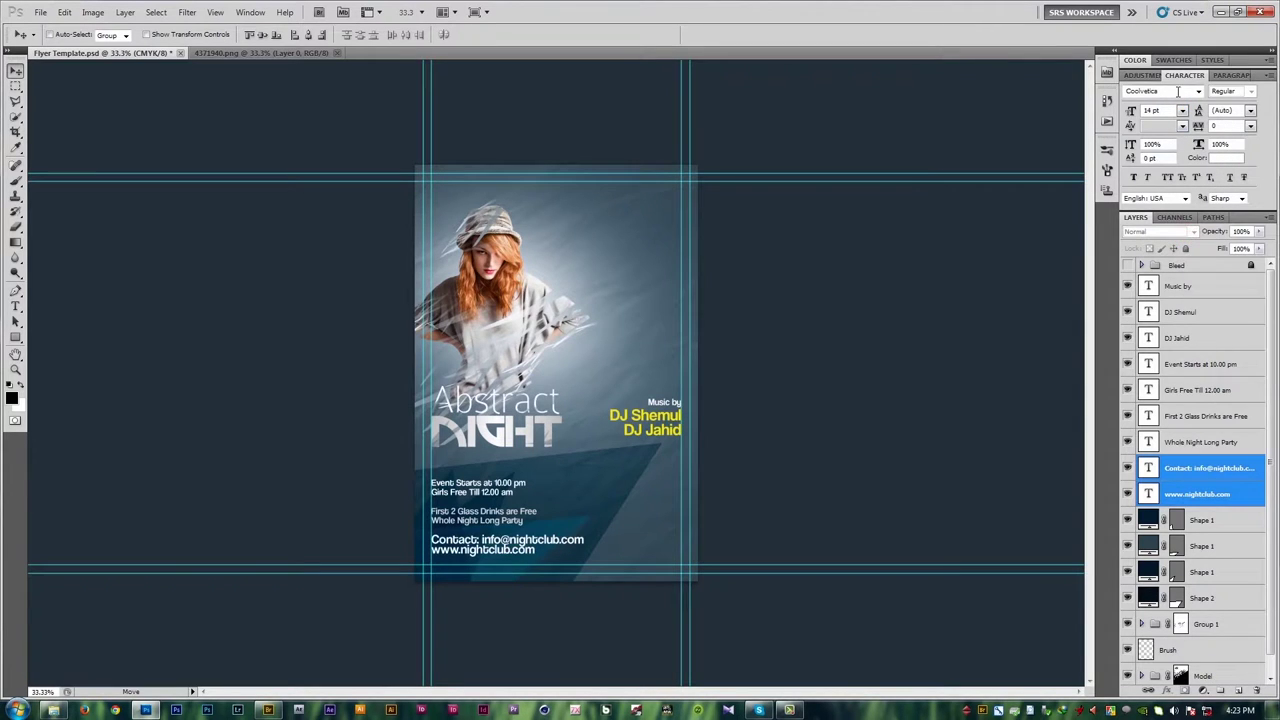
left_click(1198, 91)
scroll(1269, 190, "up", 2)
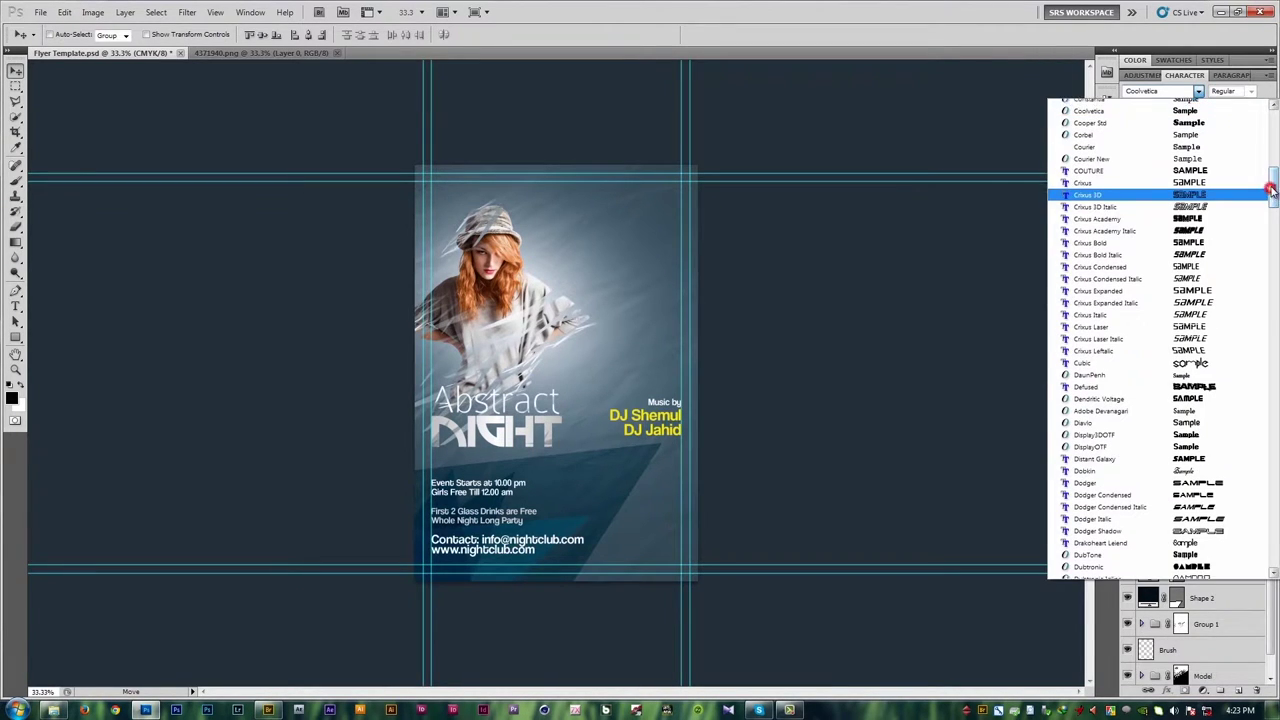
left_click(1229, 148)
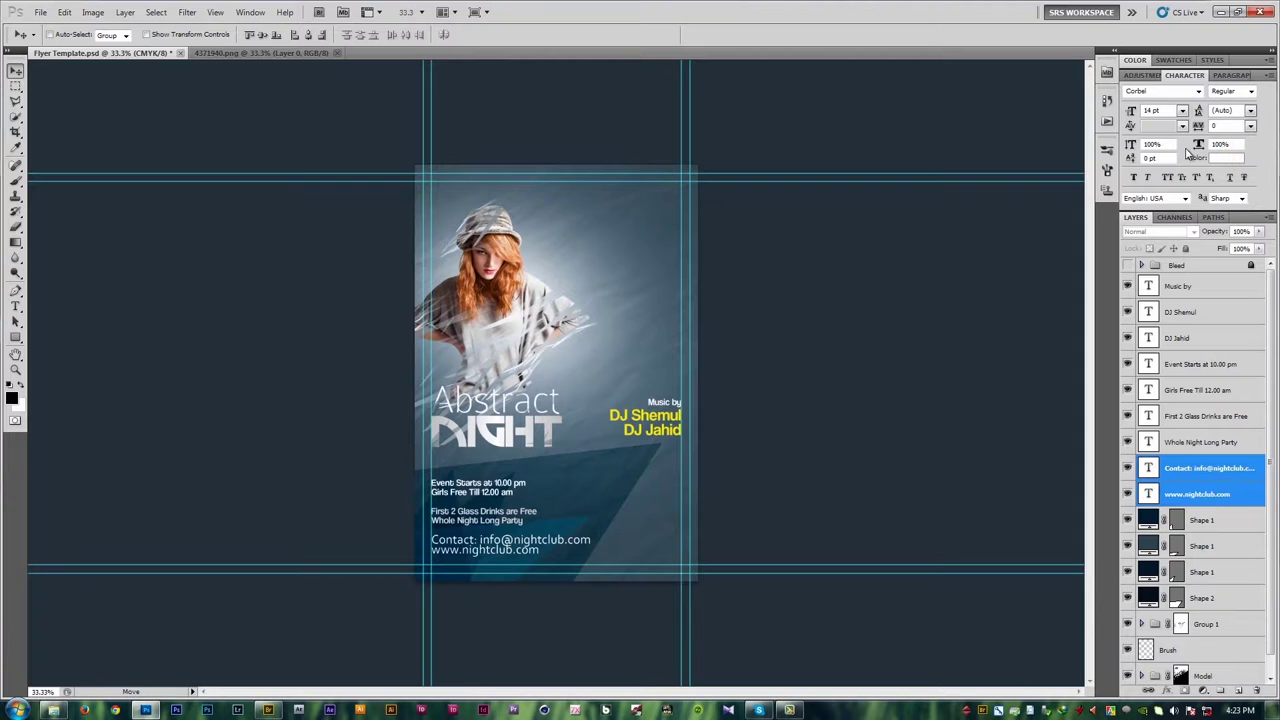
- Try the Colaborate-Thin and Colaborate-Regular fonts on both lines
left_click(1198, 91)
scroll(1229, 181, "up", 3)
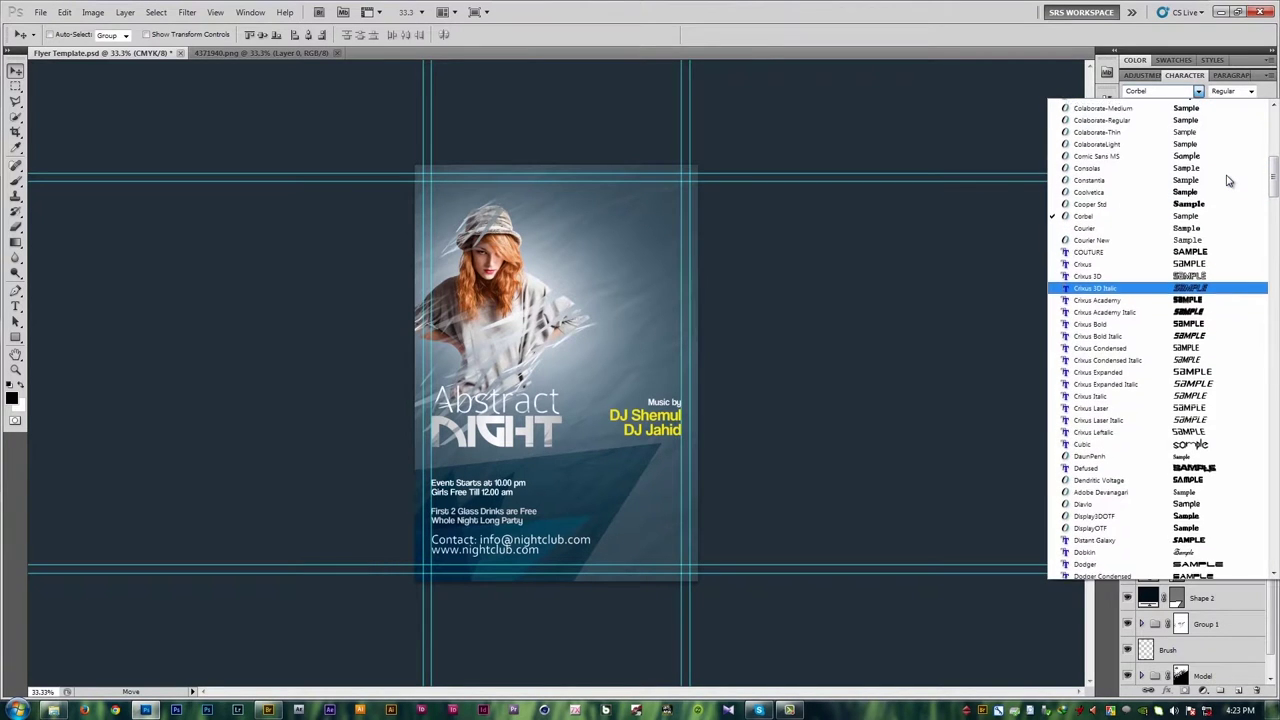
scroll(1229, 181, "up", 3)
left_click(1201, 168)
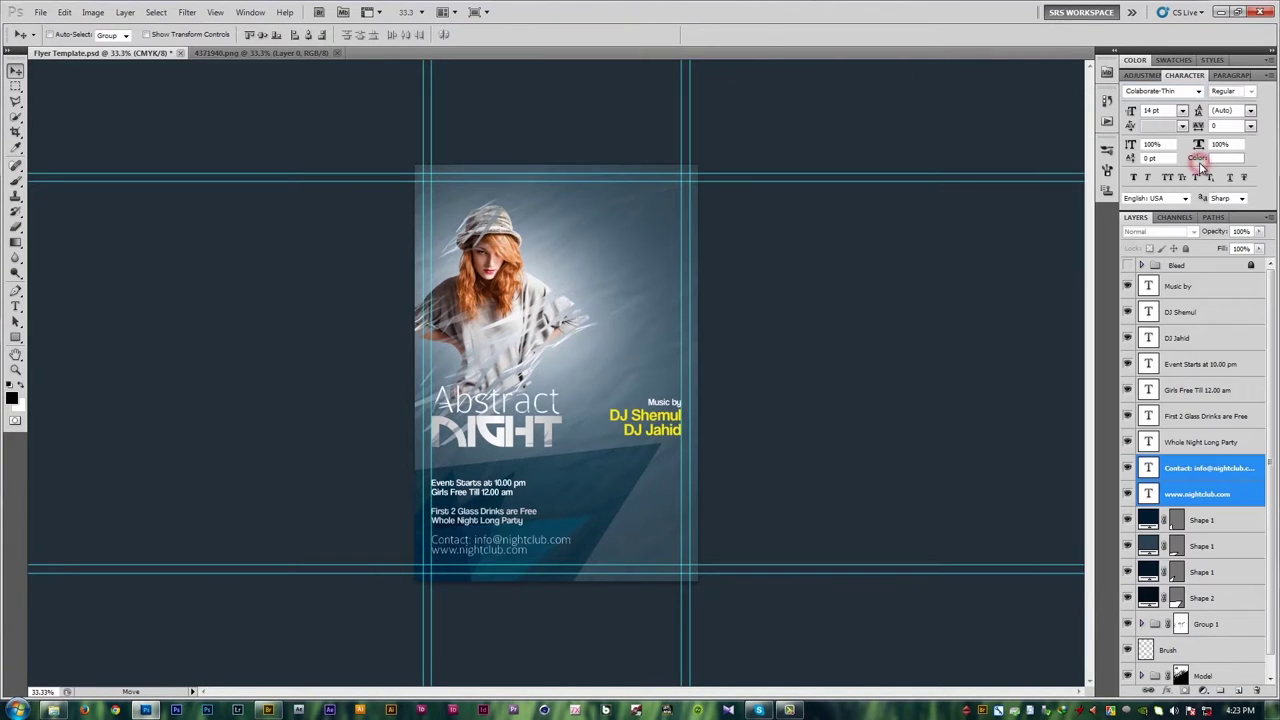
left_click(1198, 91)
scroll(1190, 137, "up", 2)
left_click(1189, 130)
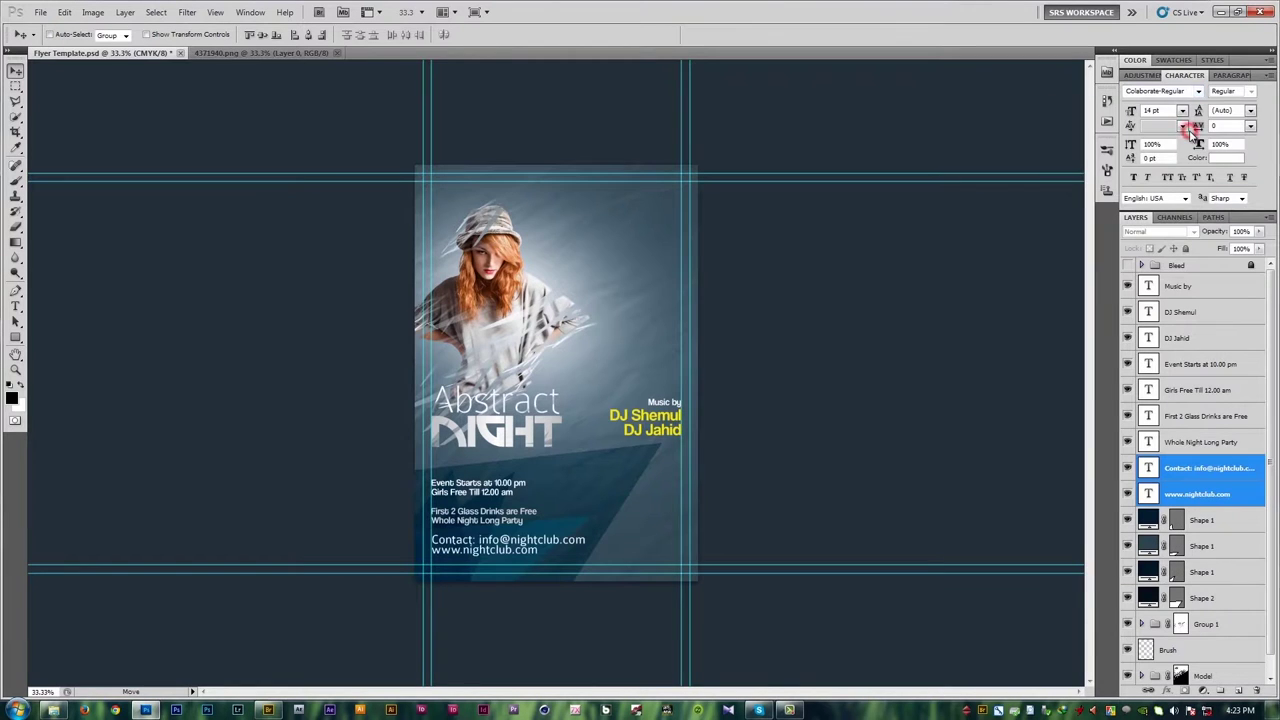
- Set both lines to 10 pt Colaborate-Thin and zoom the flyer to 50%
left_click(1182, 110)
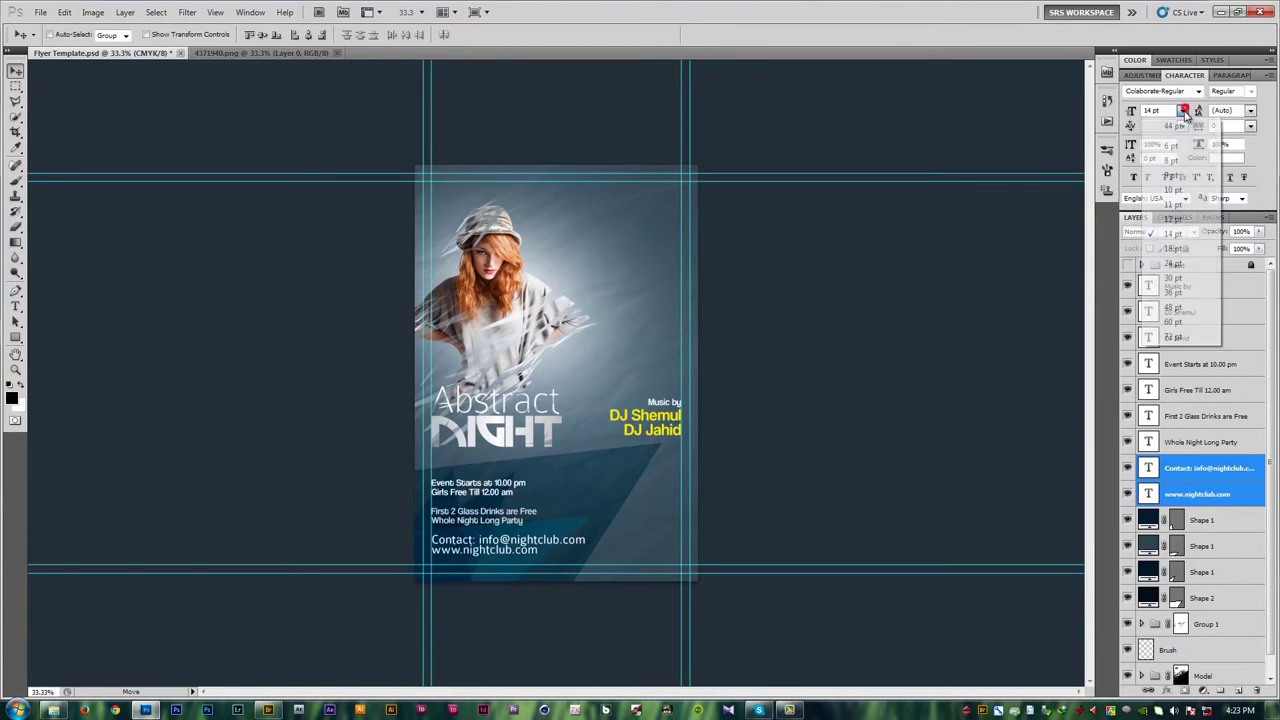
left_click(1177, 190)
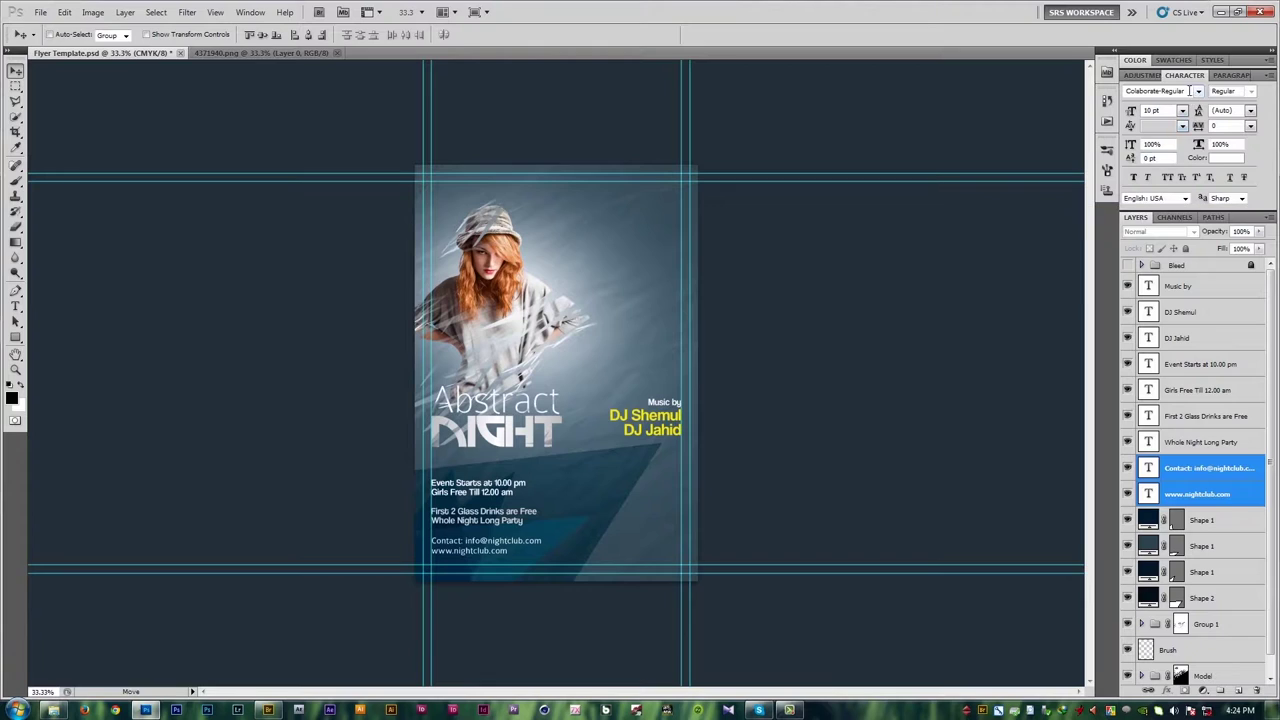
left_click(1190, 91)
key("Up")
key("Up")
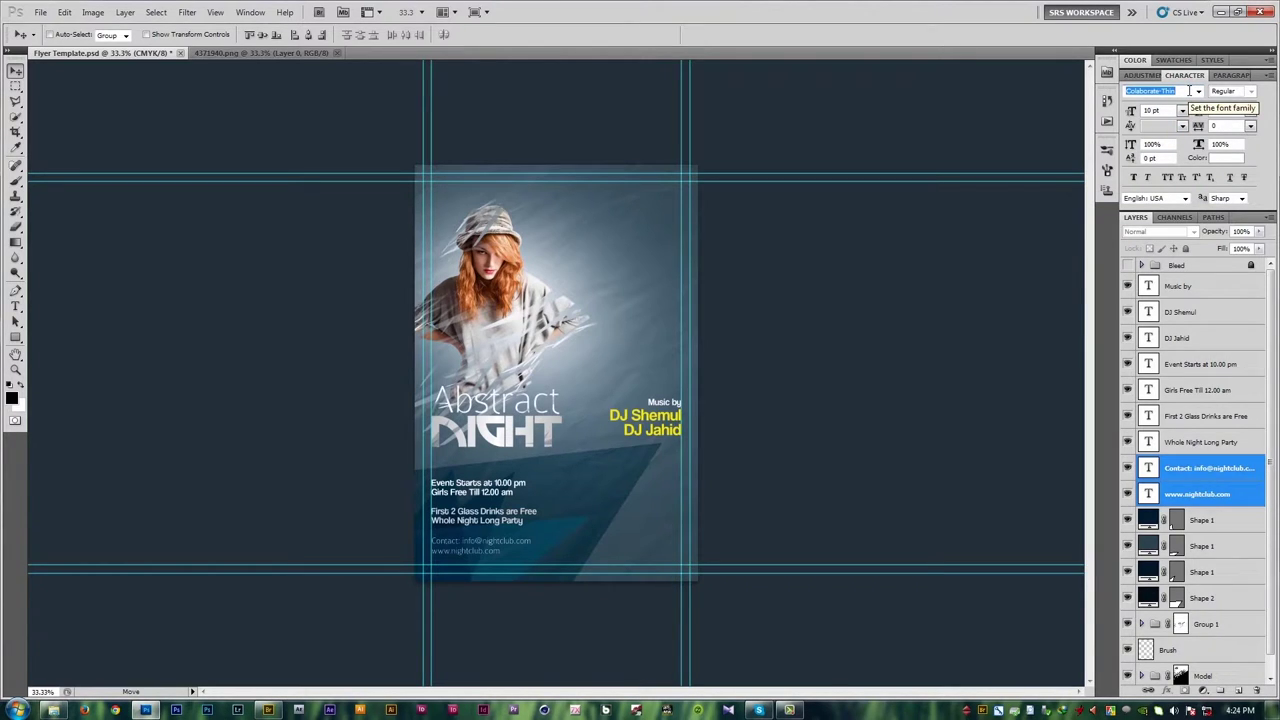
left_click(576, 542)
key("ctrl+plus")
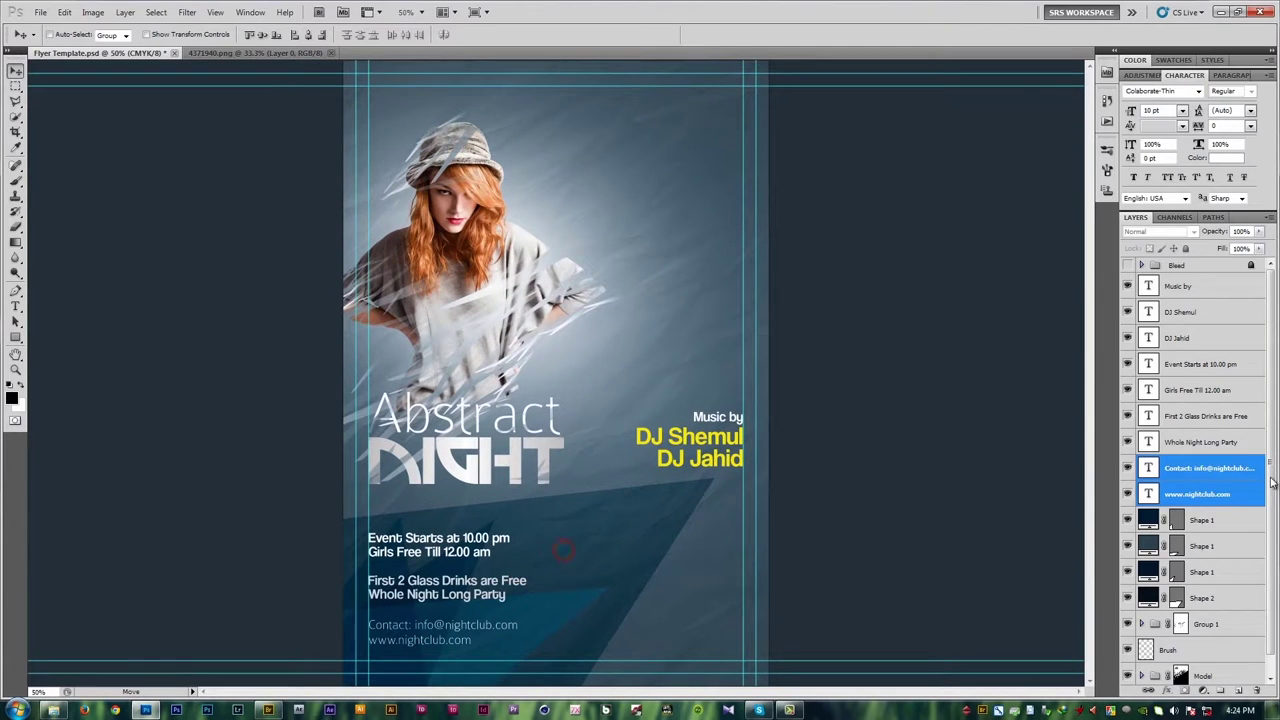
- In full screen view with guides hidden, move the contact and website lines slightly lower
left_click(1222, 467)
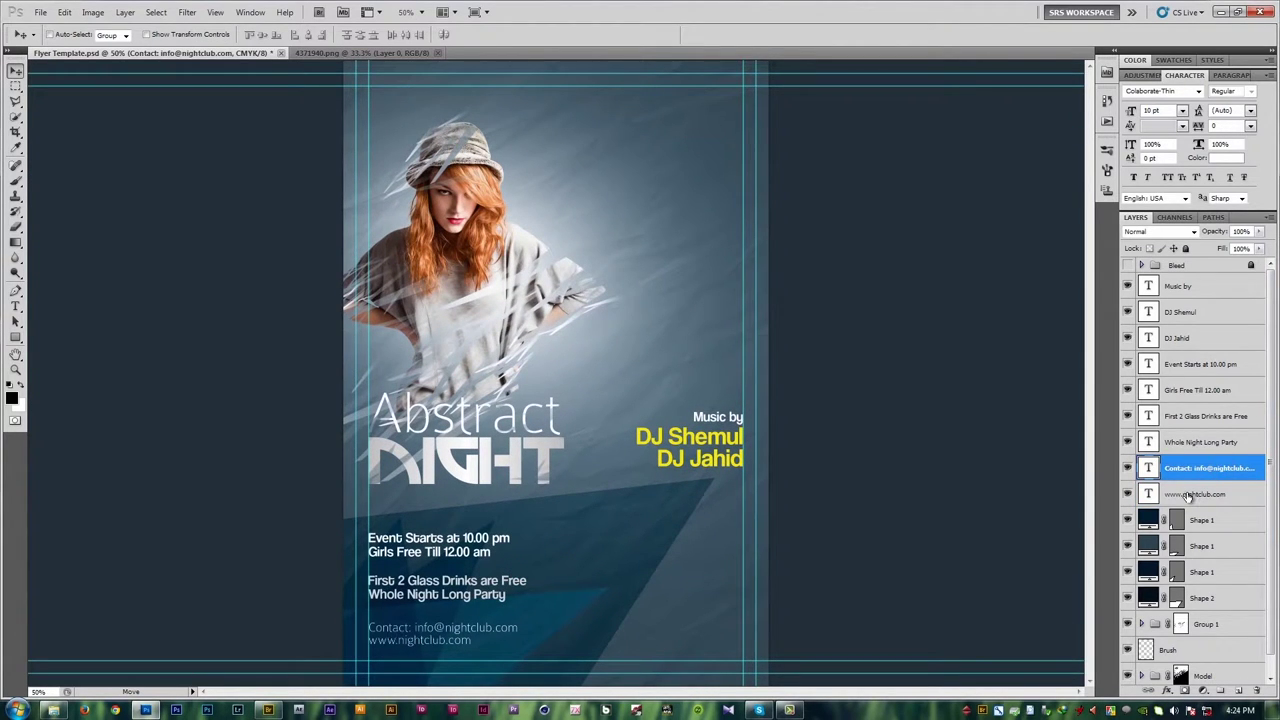
left_click(783, 504)
key("f")
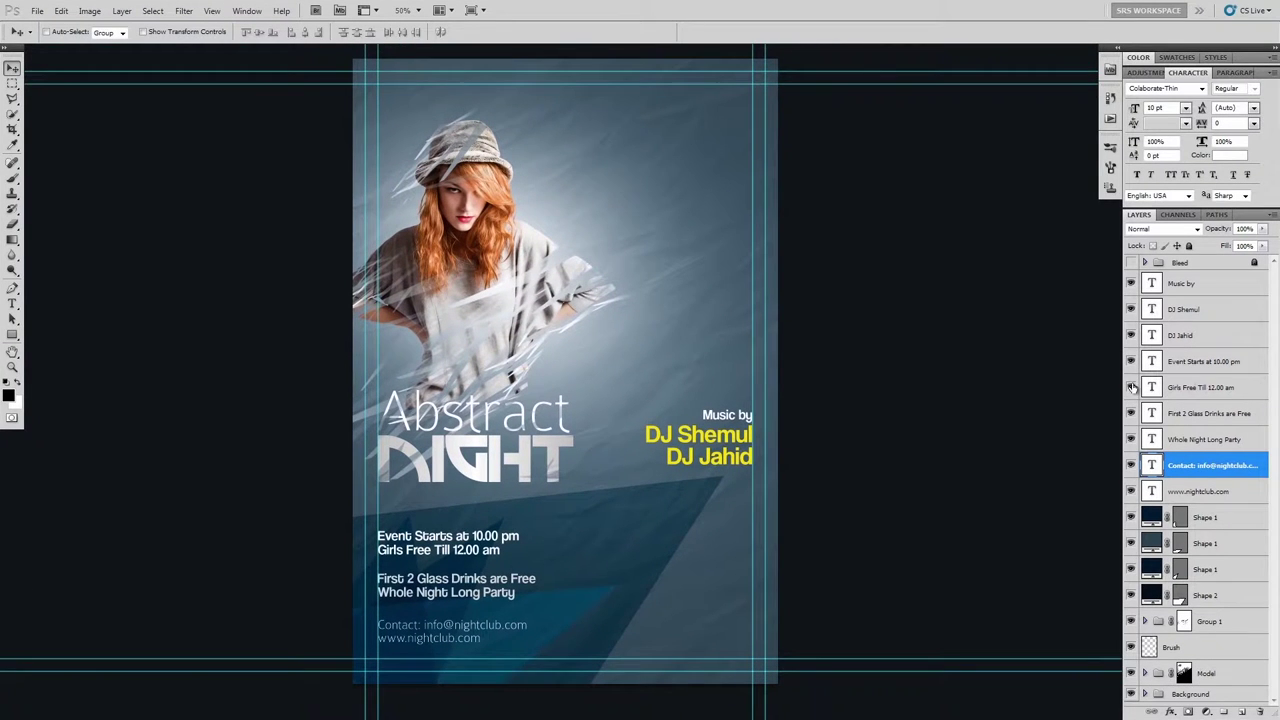
key("ctrl+h")
key("ctrl+h")
scroll(530, 514, "down", 1)
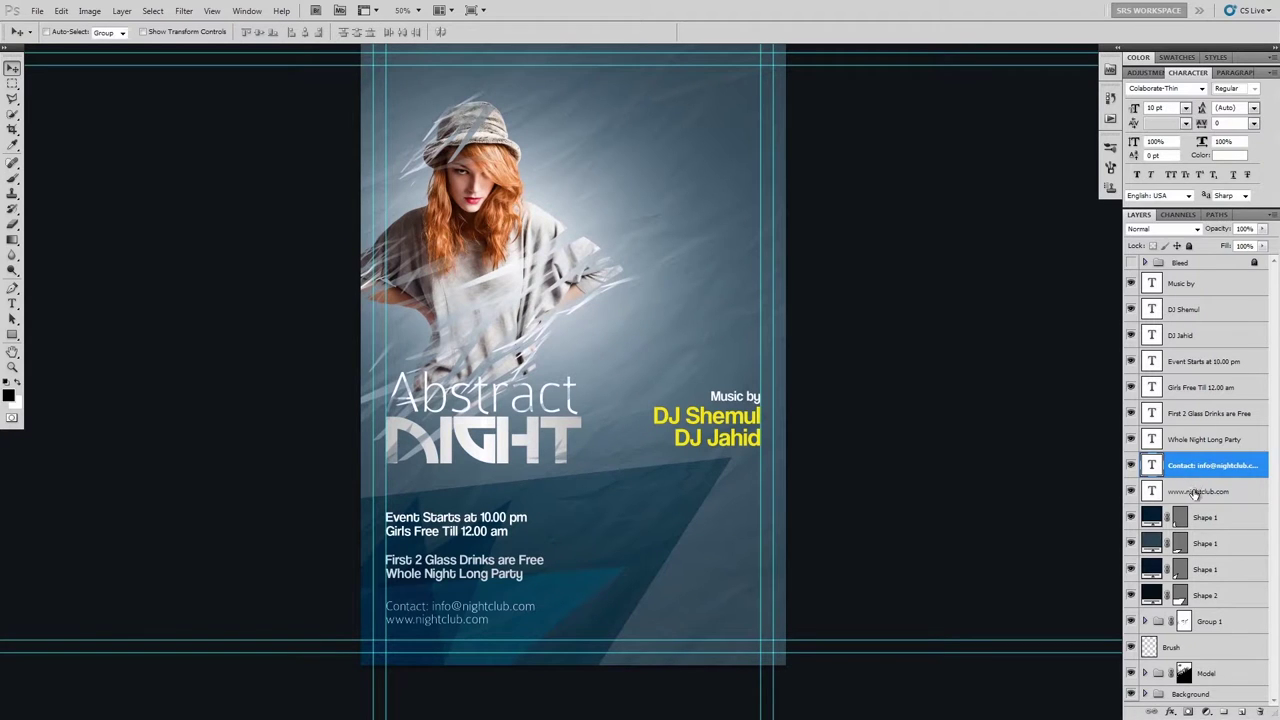
left_click(1197, 492, "shift")
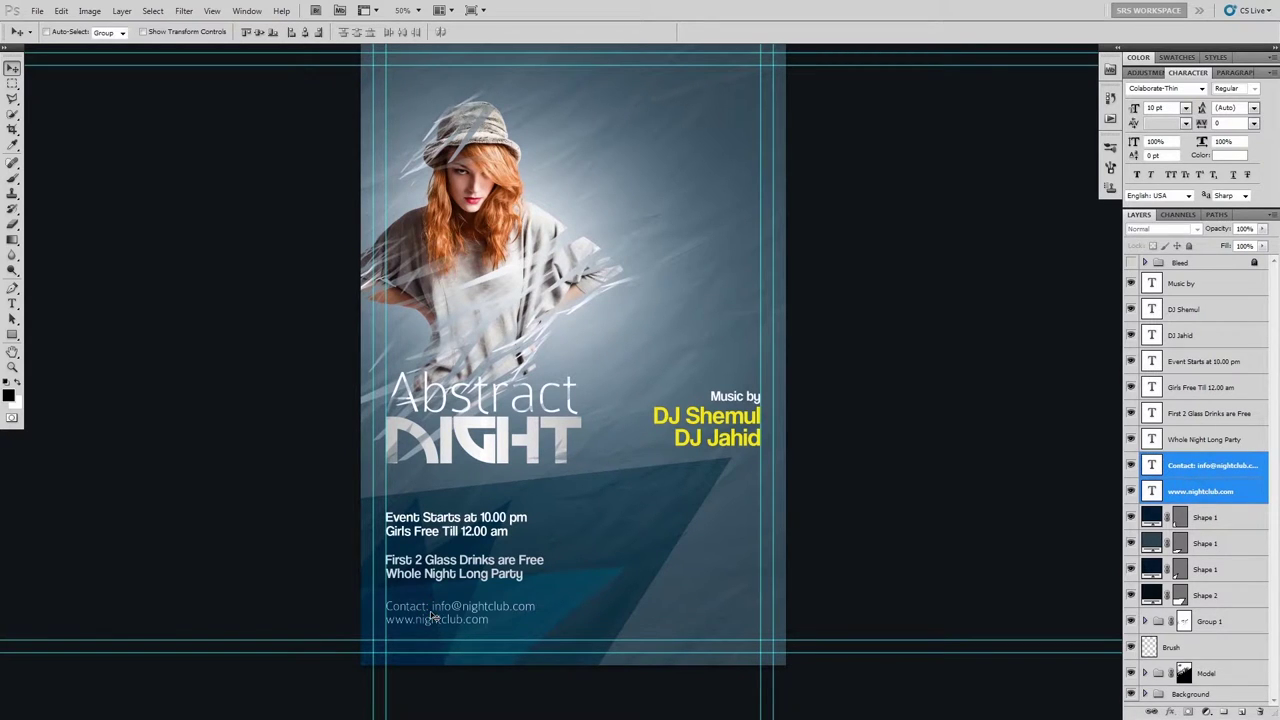
left_click_drag(432, 617, 433, 631)
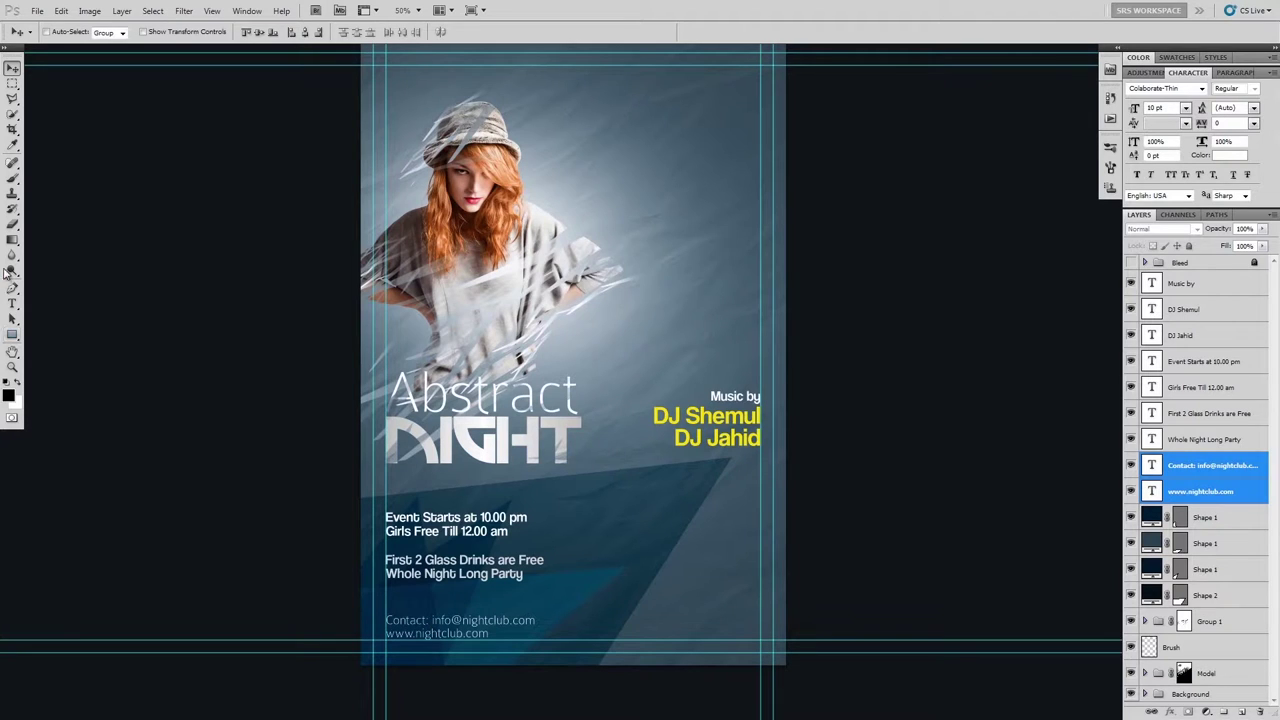
- Draw a thin white line just above the contact lines
left_click_drag(12, 335, 70, 388)
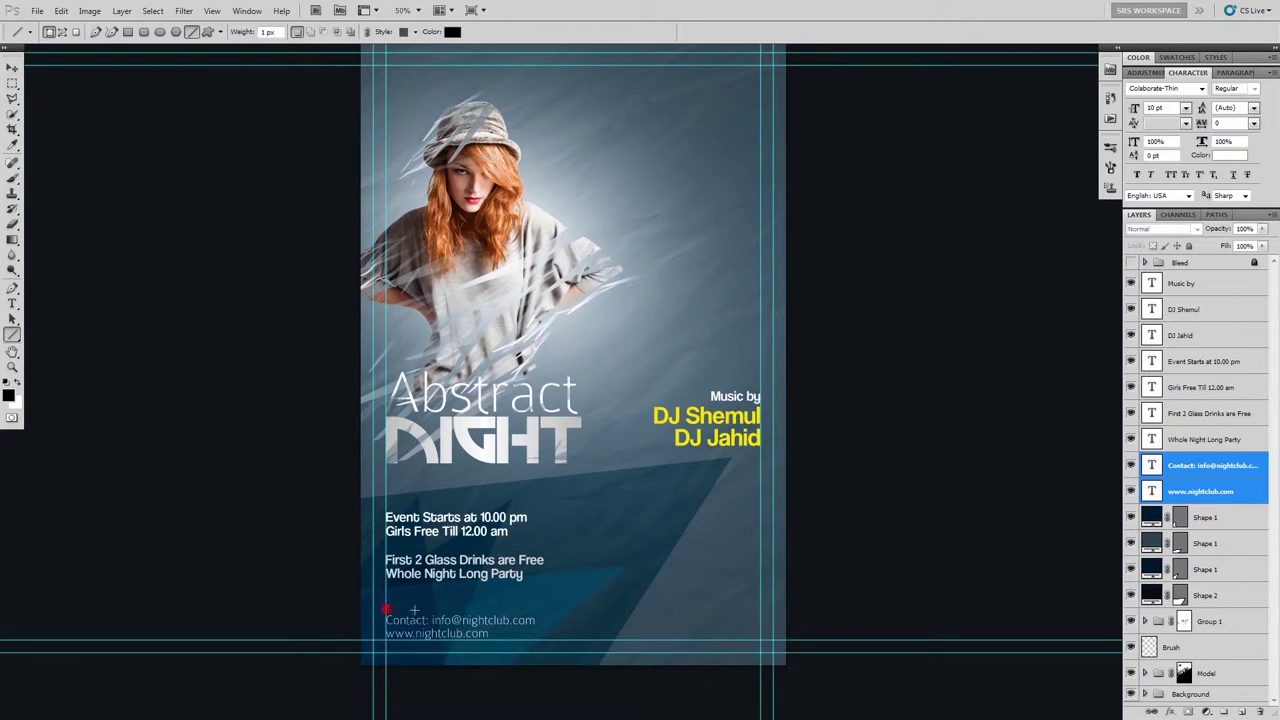
left_click_drag(414, 609, 760, 609)
left_click(12, 67)
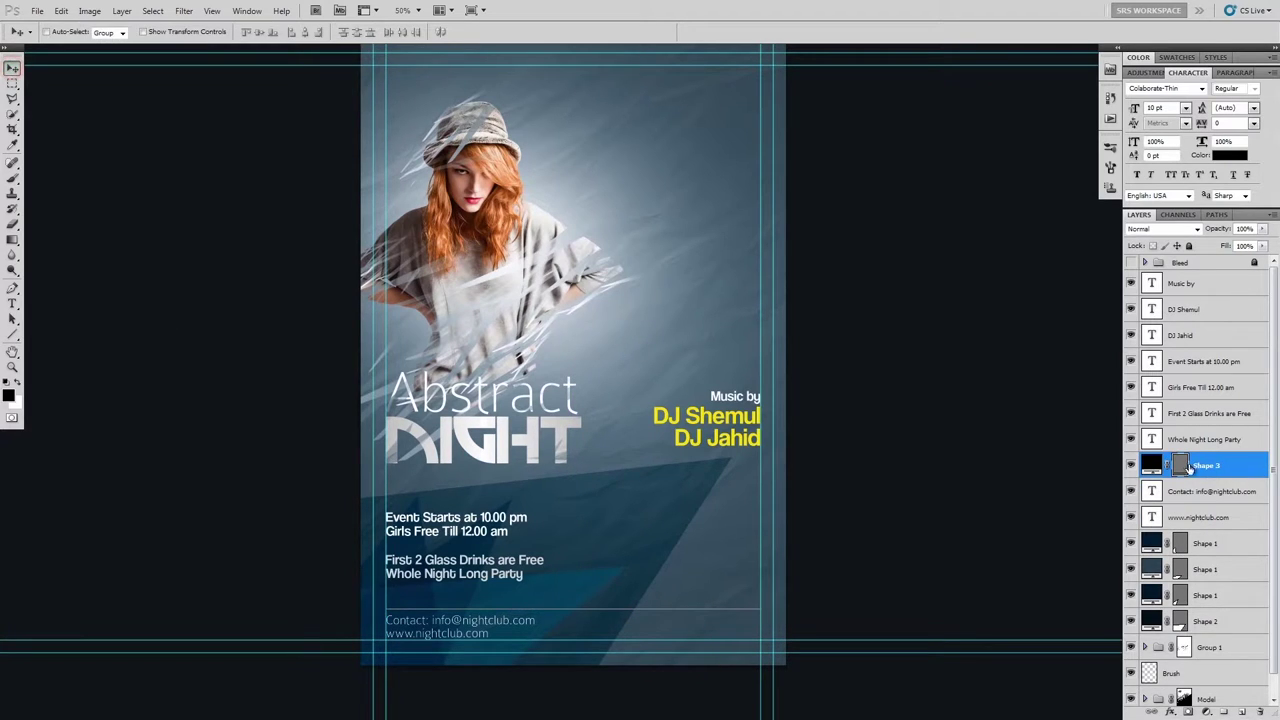
double_click(1152, 463)
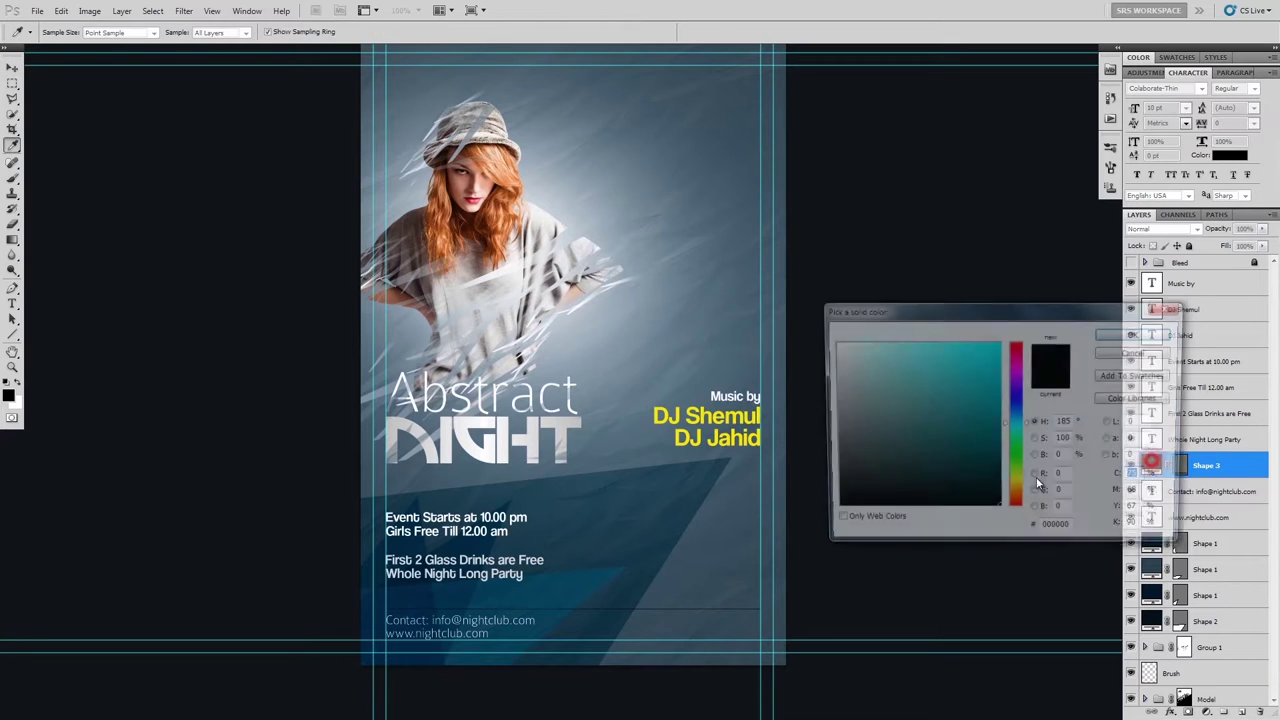
left_click(1137, 333)
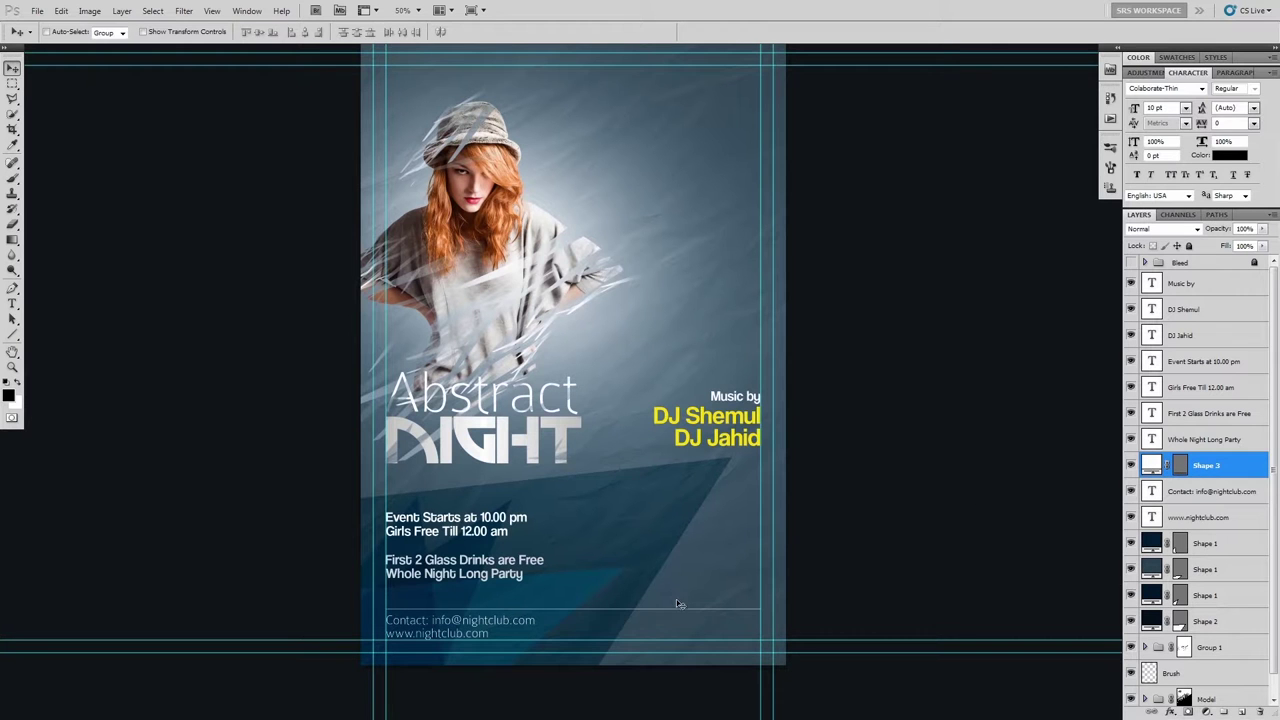
- Shorten the line to about two-thirds width and zoom back out
key("ctrl+t")
scroll(763, 608, "up", 5)
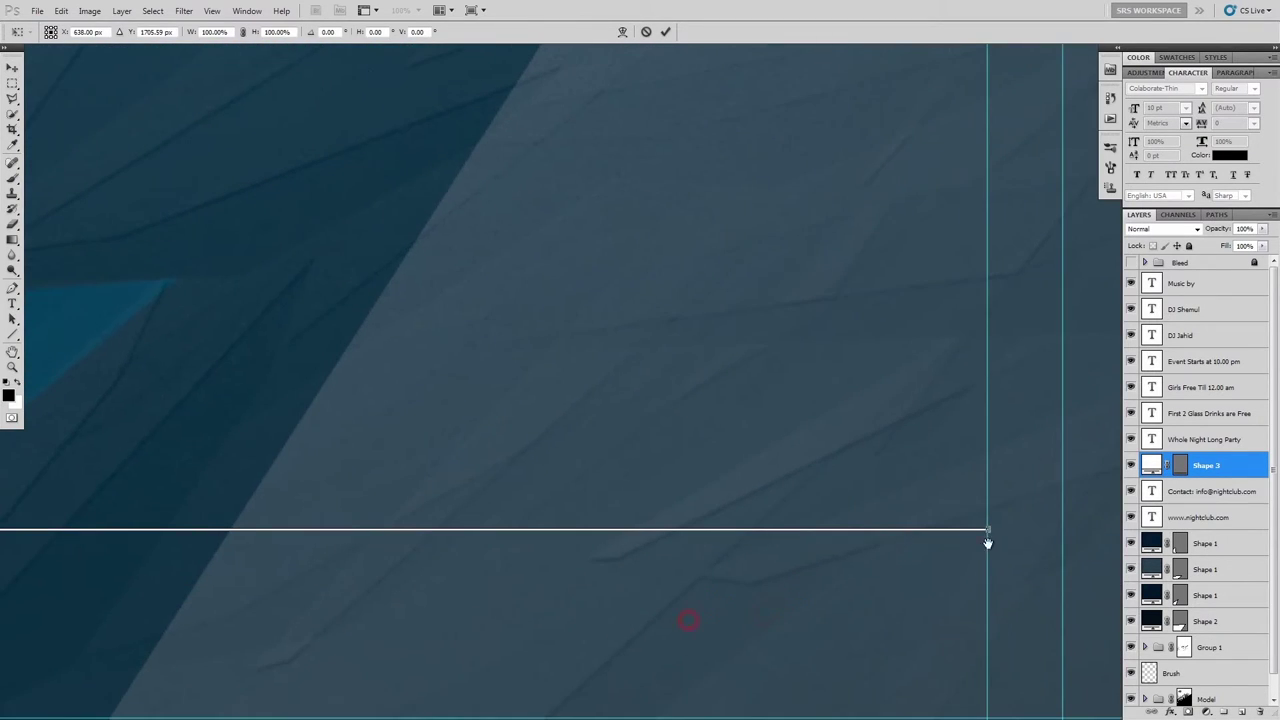
left_click_drag(989, 529, 225, 529)
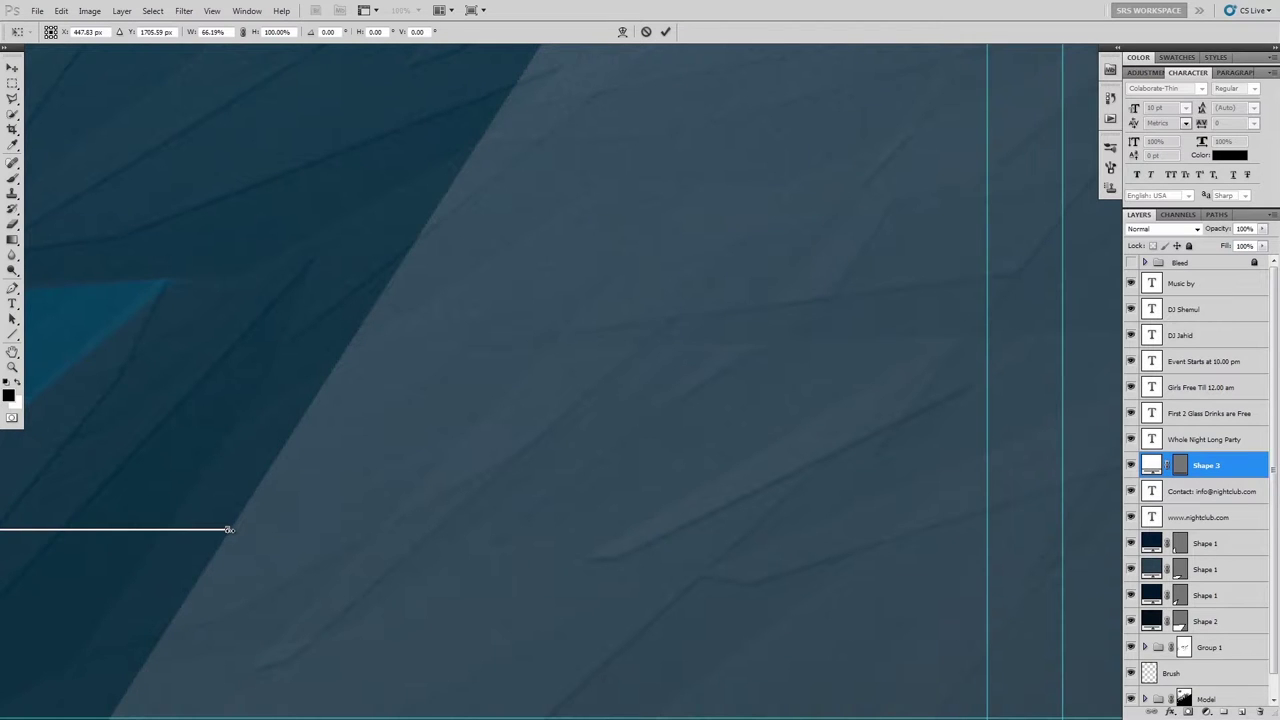
key("Return")
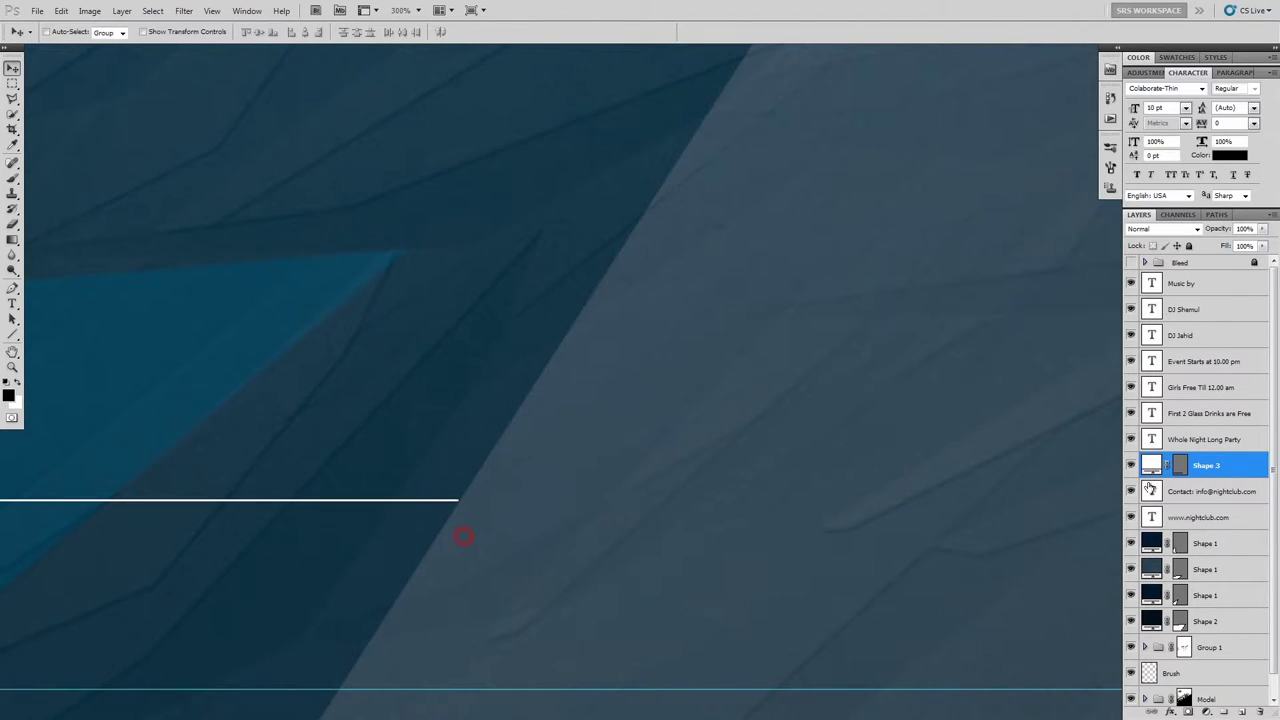
left_click(1255, 467)
key("ctrl+minus")
key("ctrl+minus")
key("ctrl+minus")
key("ctrl+minus")
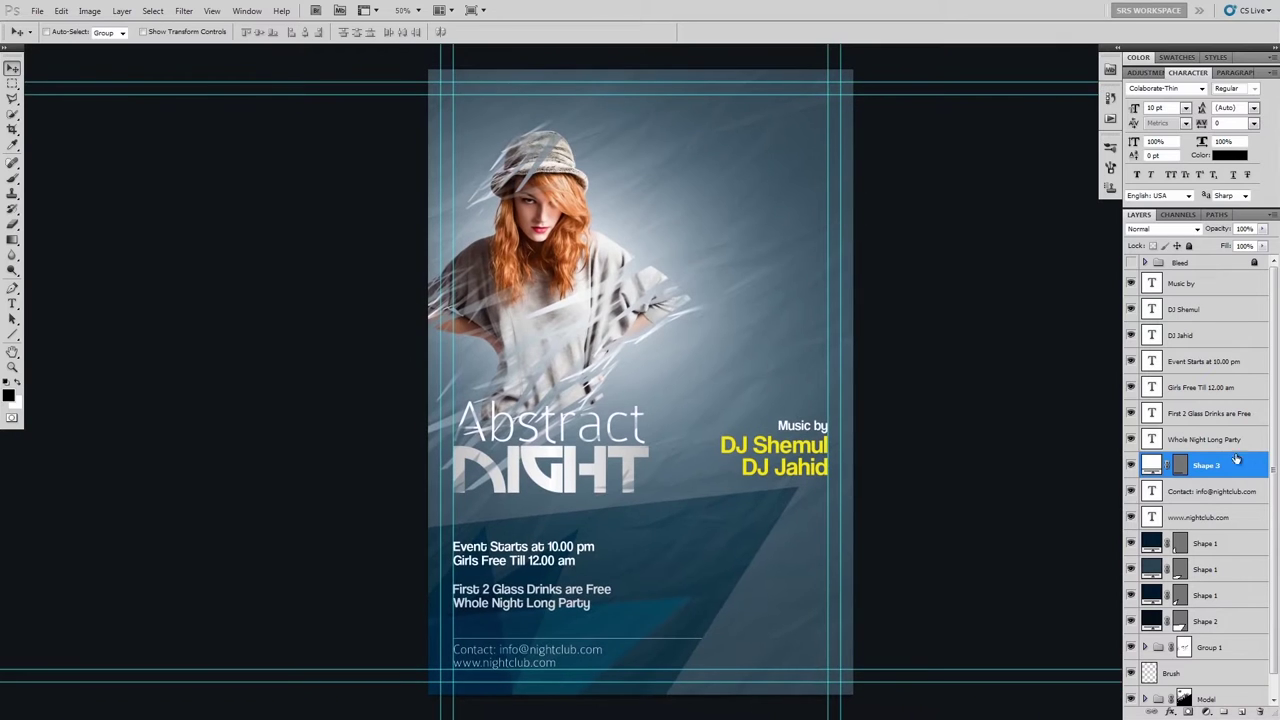
- Copy the divider line above the event text and adjust both lines' length
left_click_drag(802, 631, 797, 594)
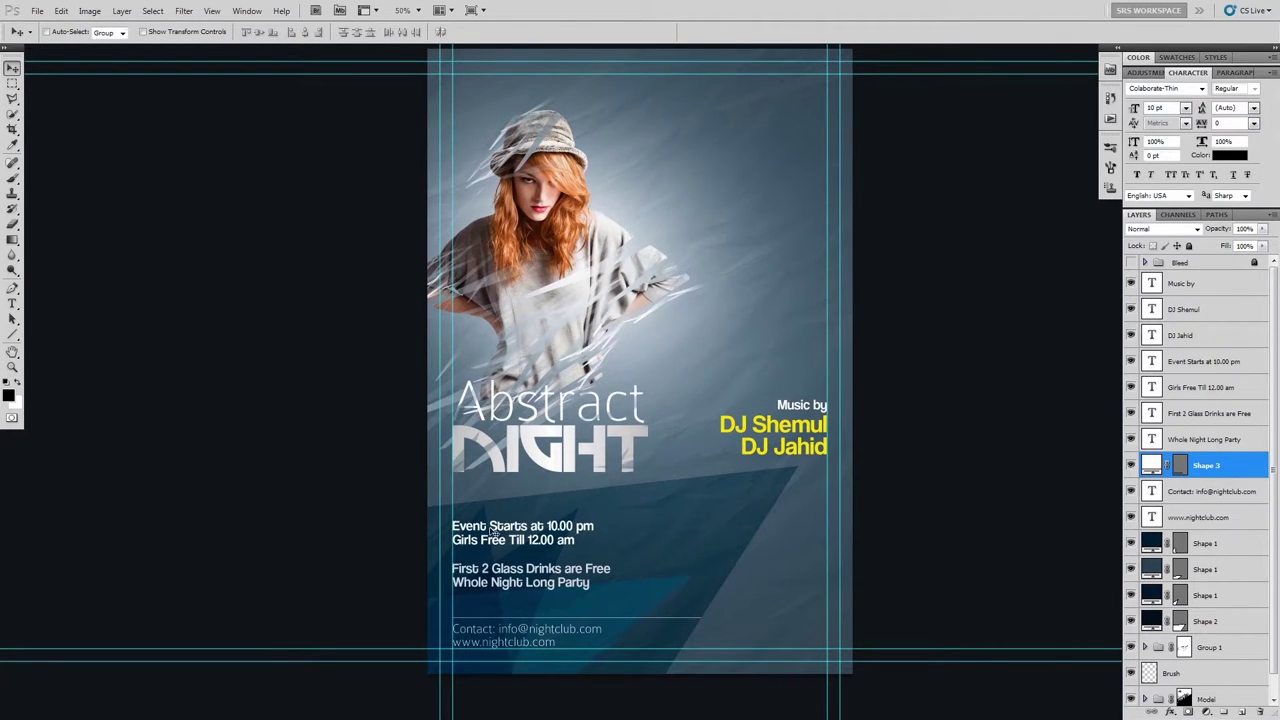
mouse_move(511, 621)
left_mouse_down()
mouse_move(511, 516)
mouse_move(527, 605)
left_mouse_up()
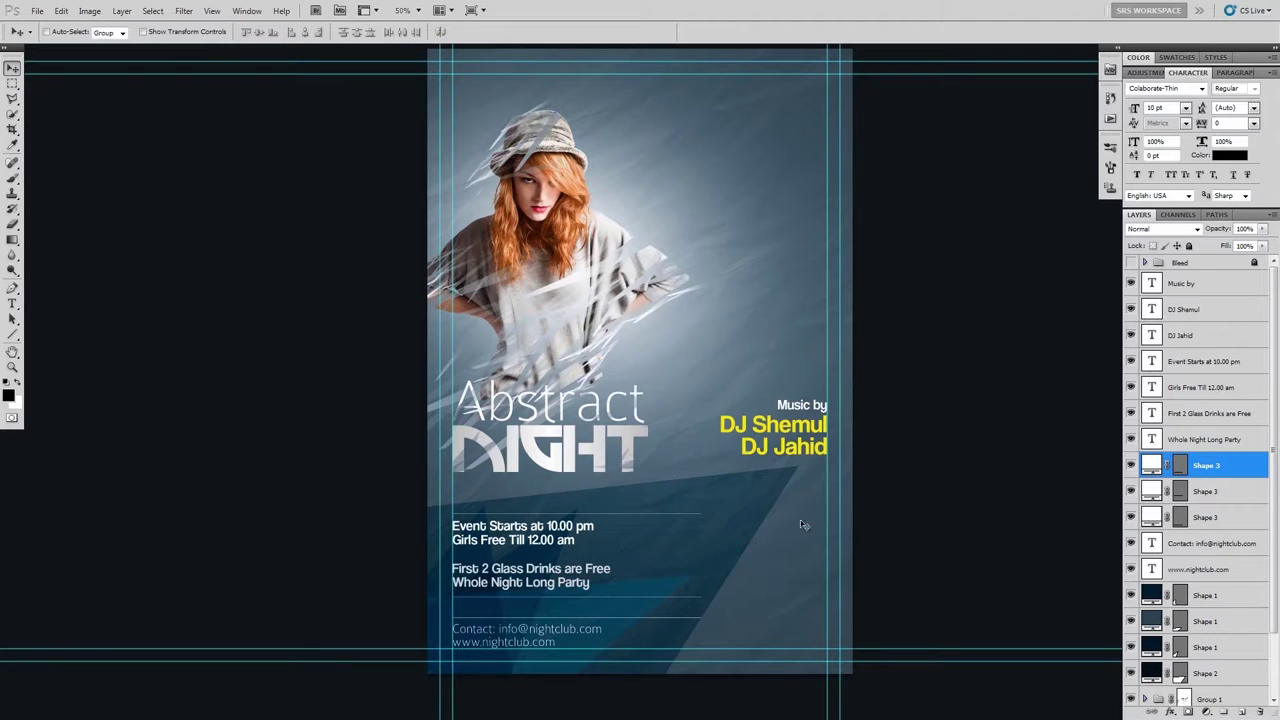
left_click(1214, 491, "shift")
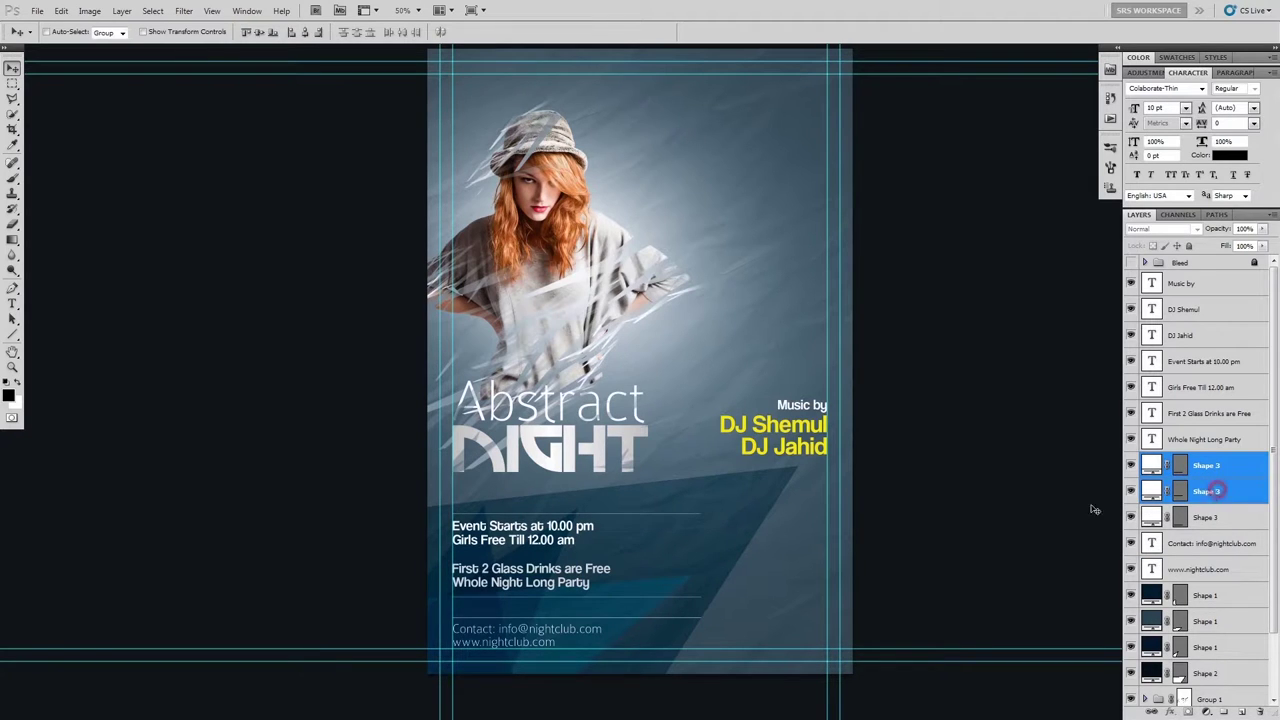
key("ctrl+t")
left_click_drag(659, 555, 624, 555)
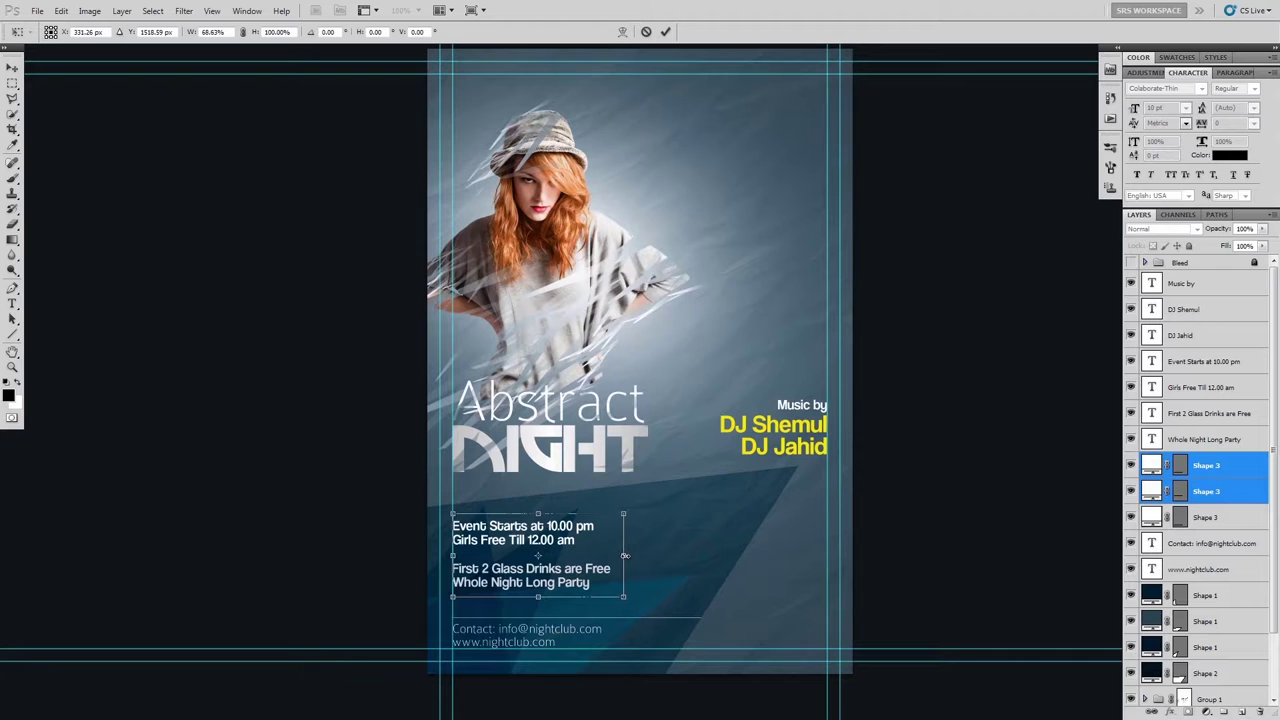
double_click(597, 556)
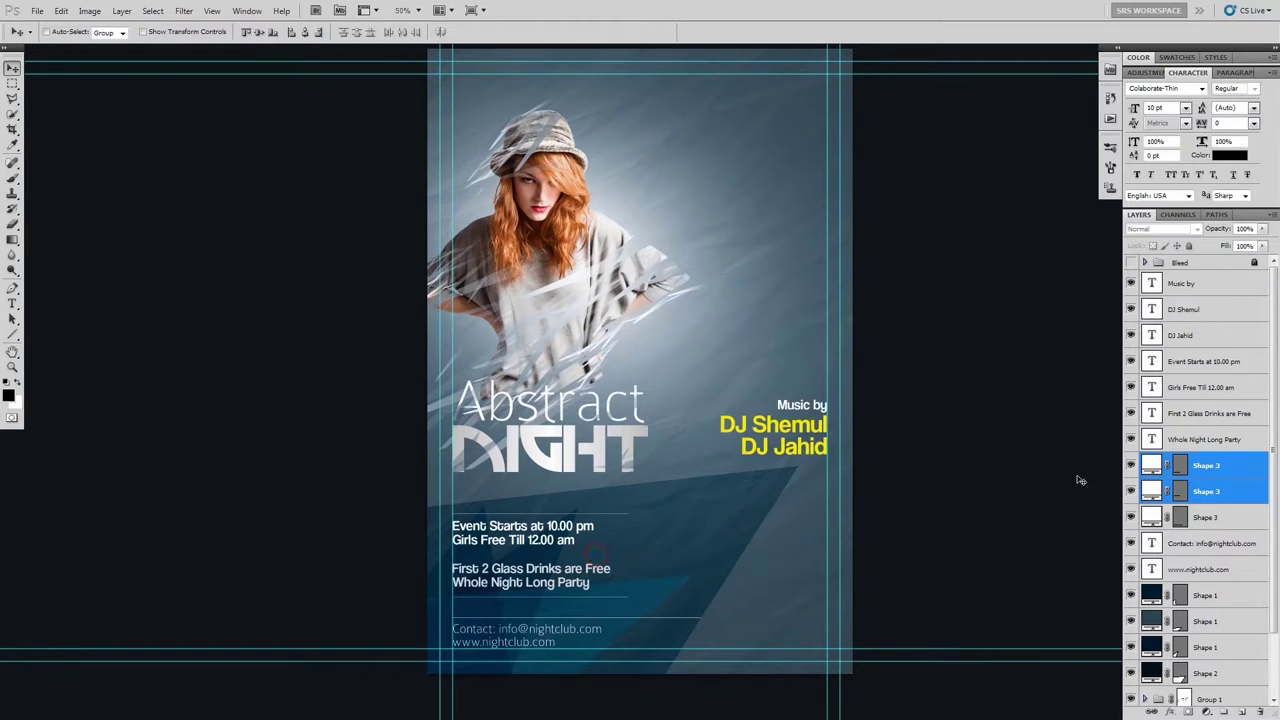
key("ctrl+t")
mouse_move(626, 555)
left_mouse_down()
mouse_move(615, 555)
mouse_move(650, 556)
left_mouse_up()
double_click(596, 557)
key("ctrl+t")
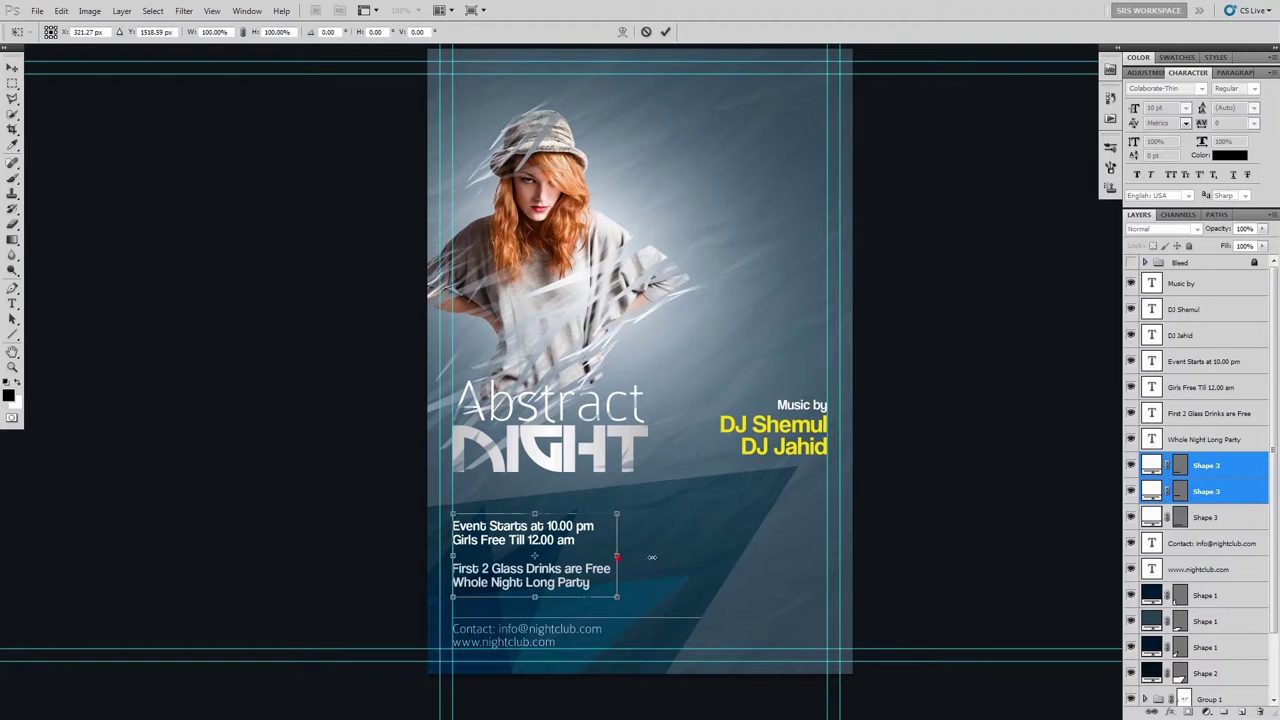
key("Return")
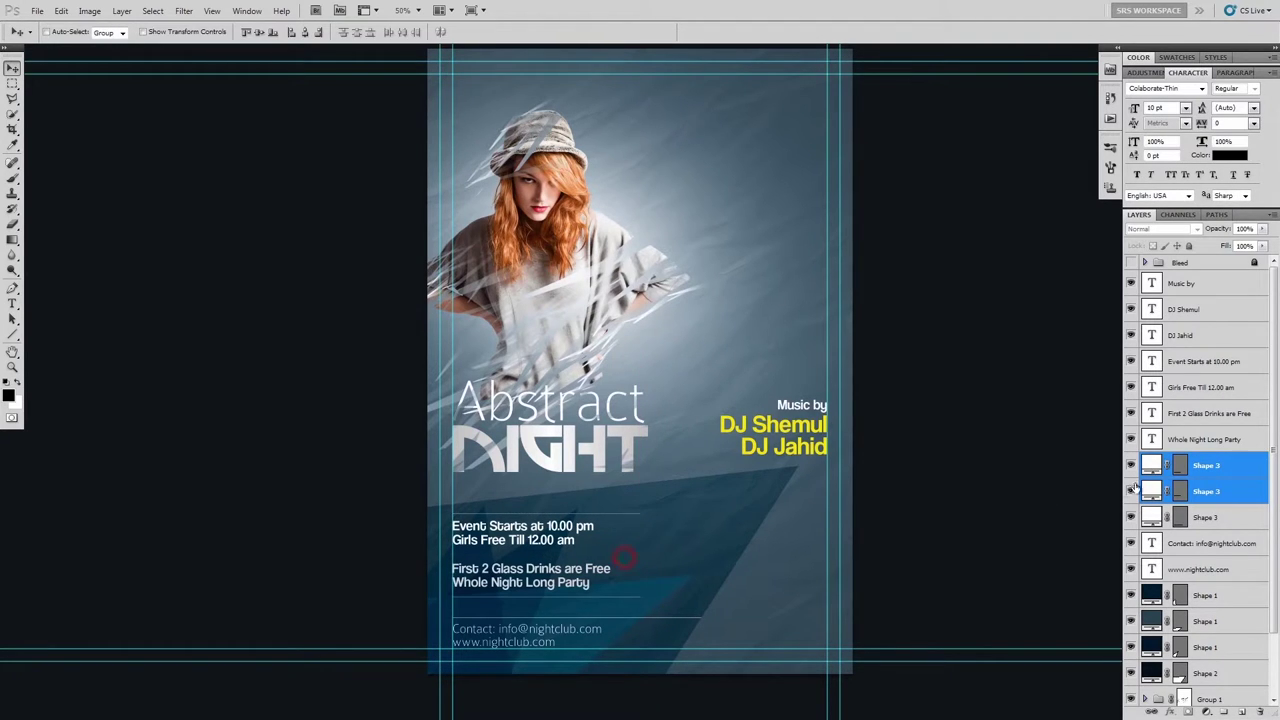
- Move the First 2 Glass Drinks and Whole Night Long Party text up under Girls Free Till
left_click(1205, 491)
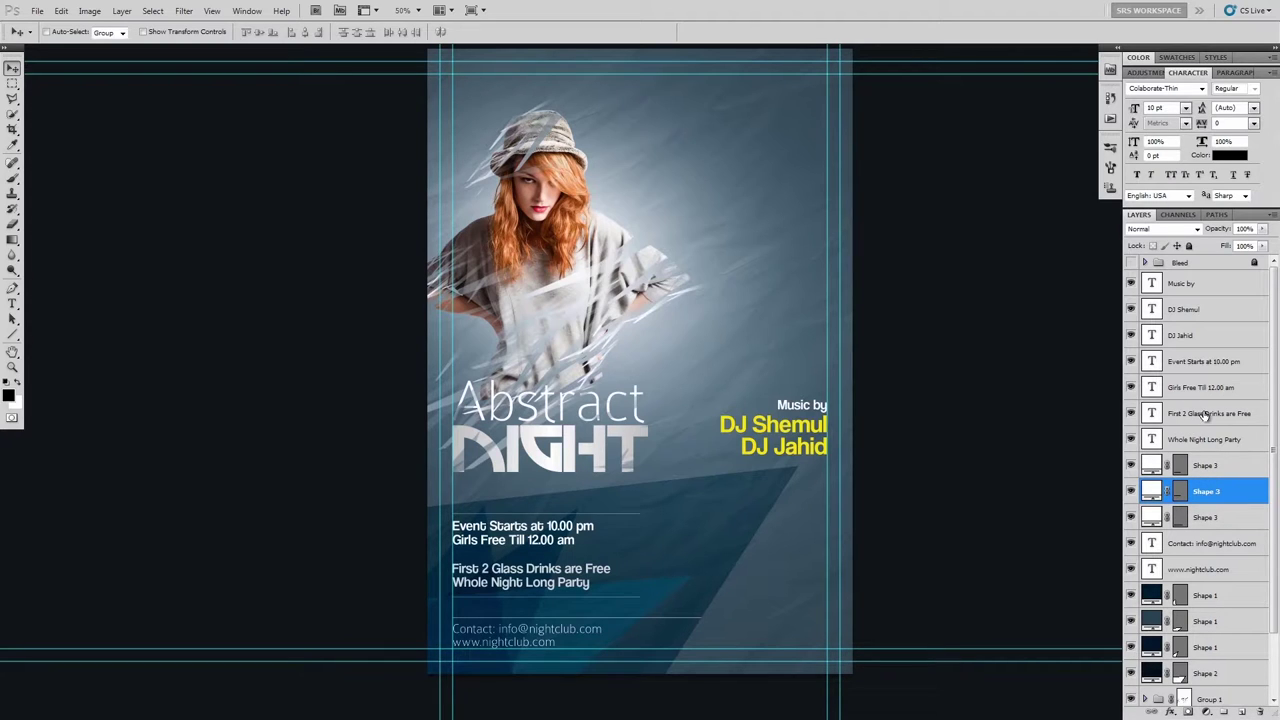
left_click(1204, 412)
left_click(1207, 439, "shift")
left_click_drag(512, 584, 510, 578)
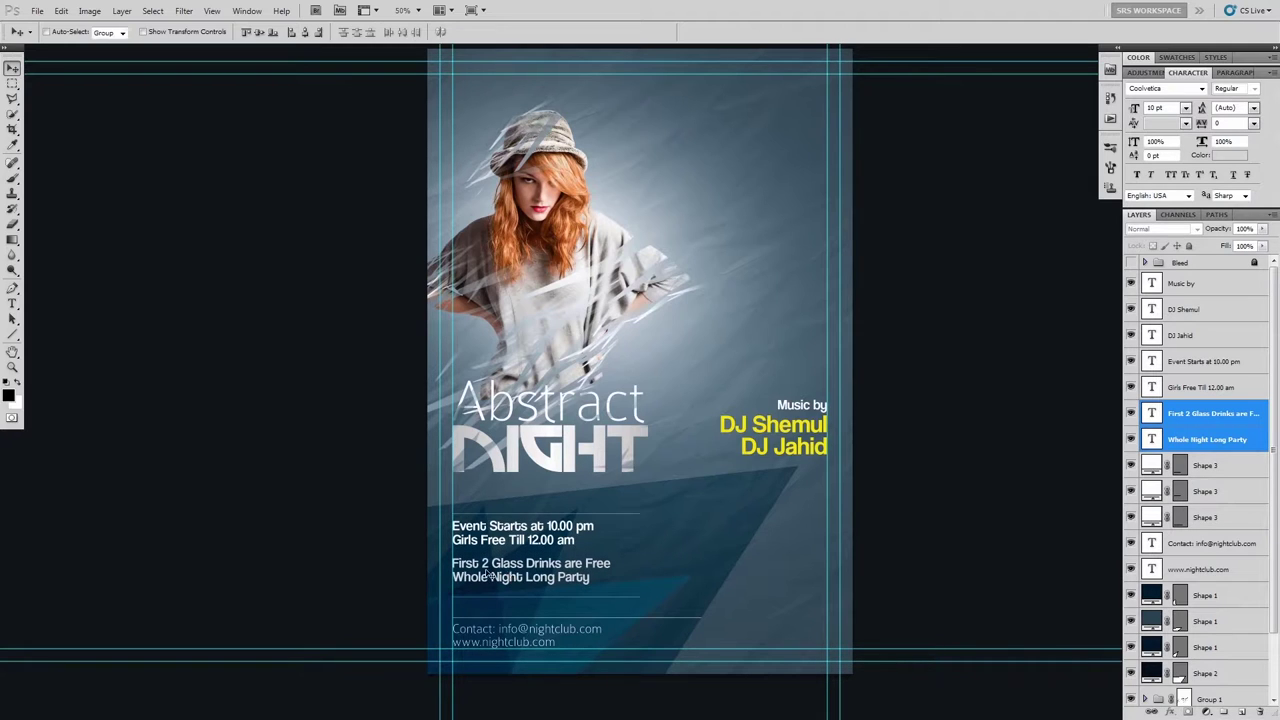
left_click_drag(488, 575, 508, 560)
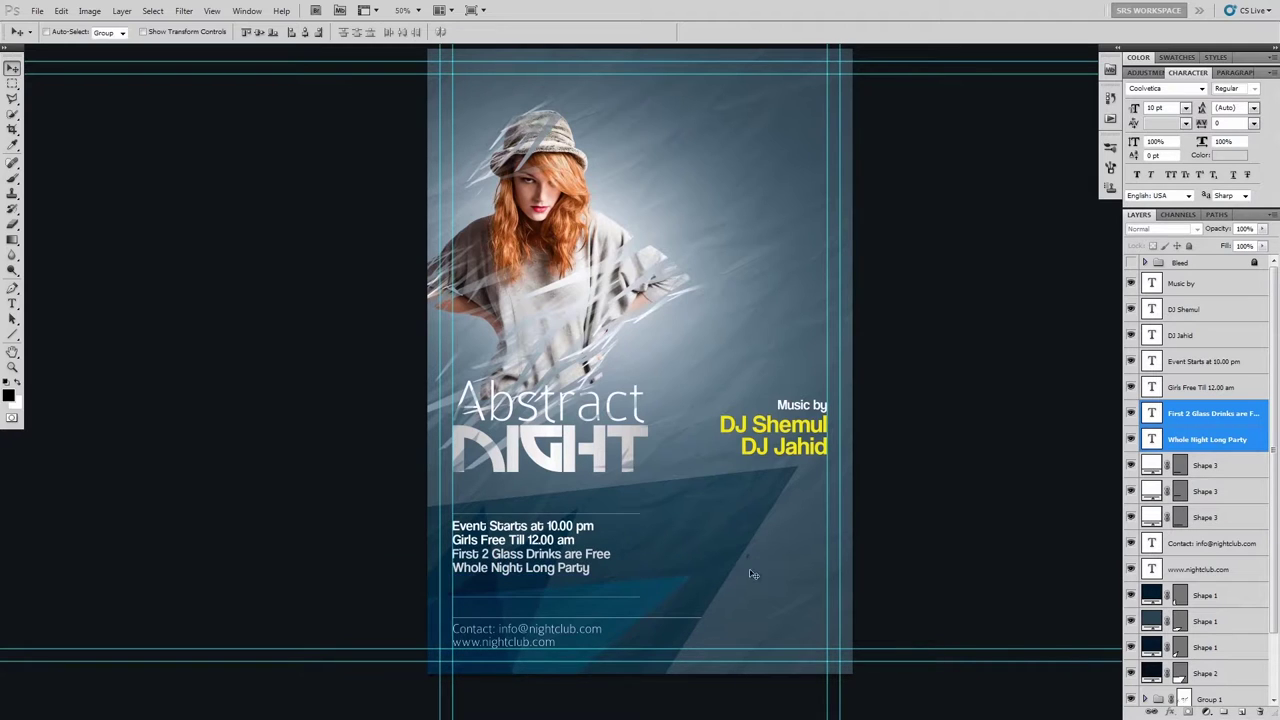
key("shift+Down")
key("shift+Down")
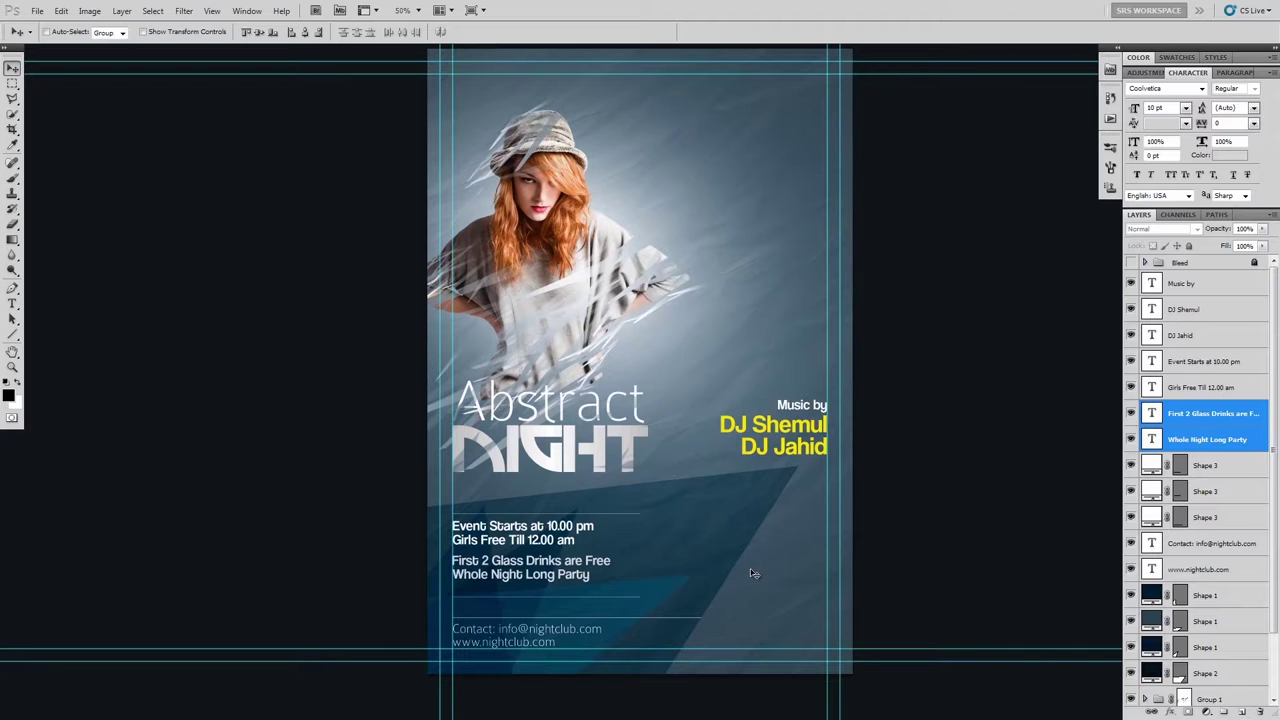
key("shift+Down")
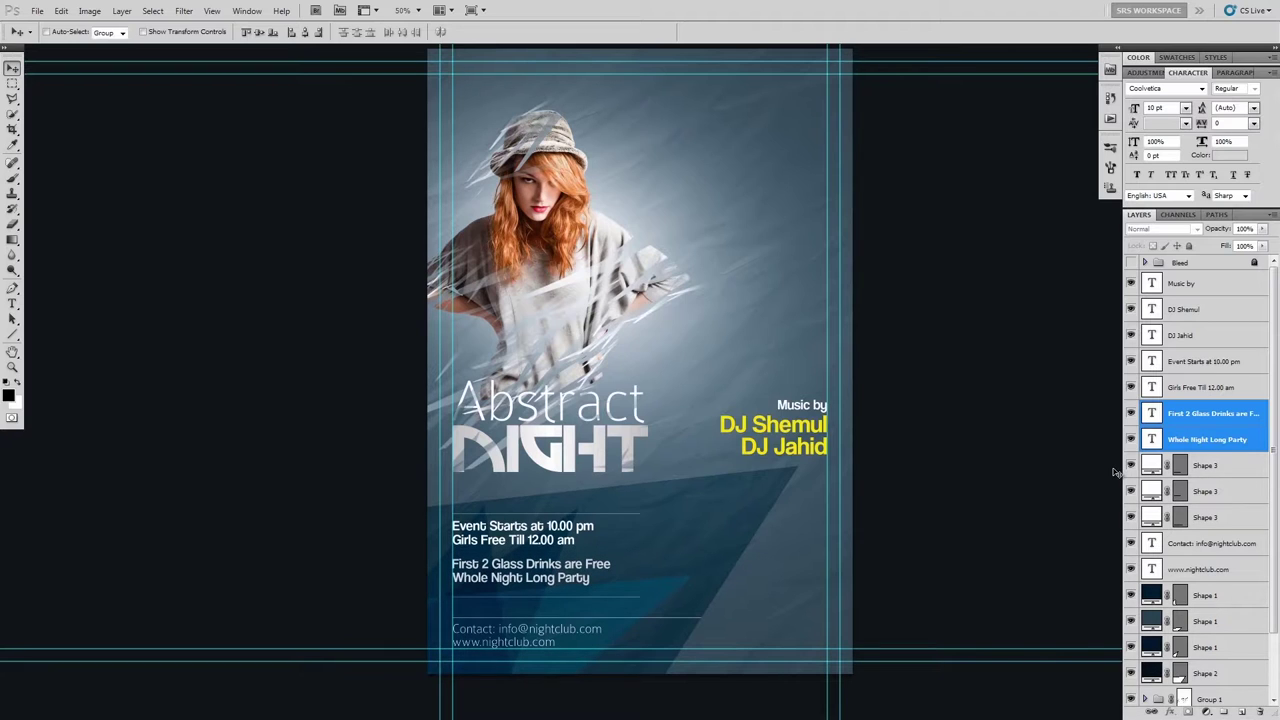
- Reorder the divider layers and reposition the line below the drinks text
left_click(514, 602)
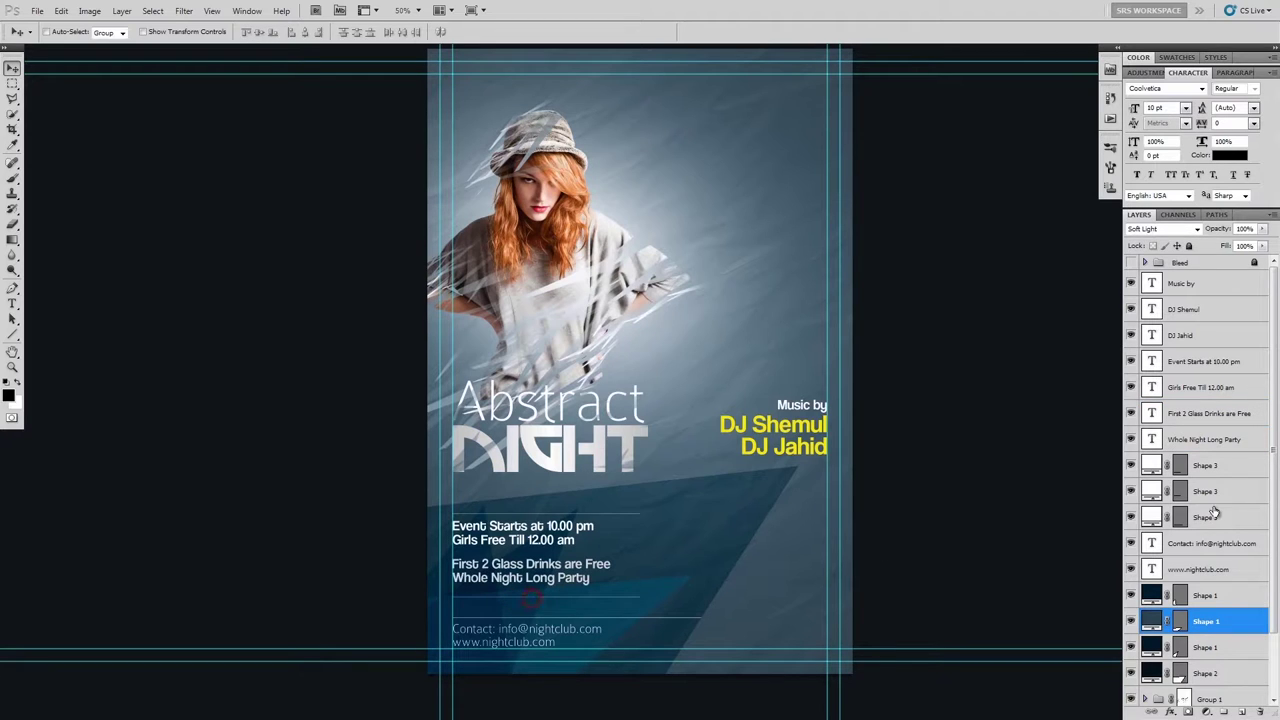
left_click(1130, 517)
left_click(1130, 517)
left_click_drag(1209, 466, 1243, 495)
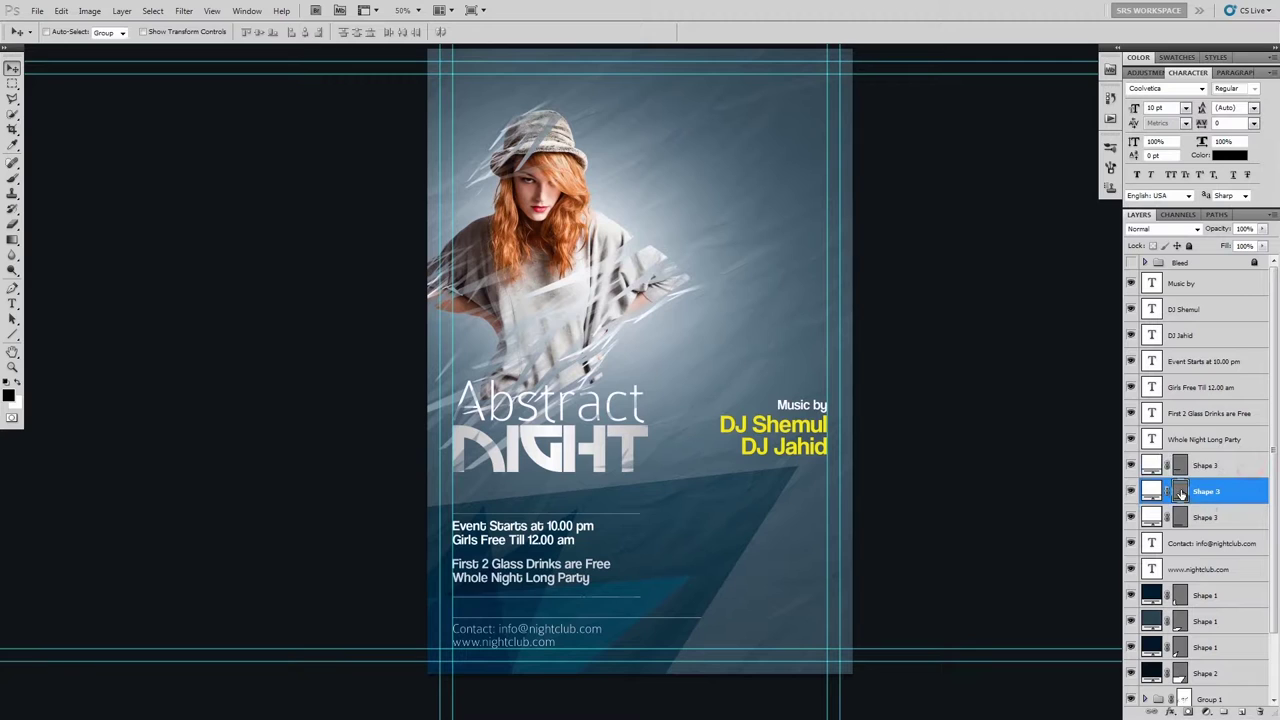
left_click_drag(835, 542, 835, 533)
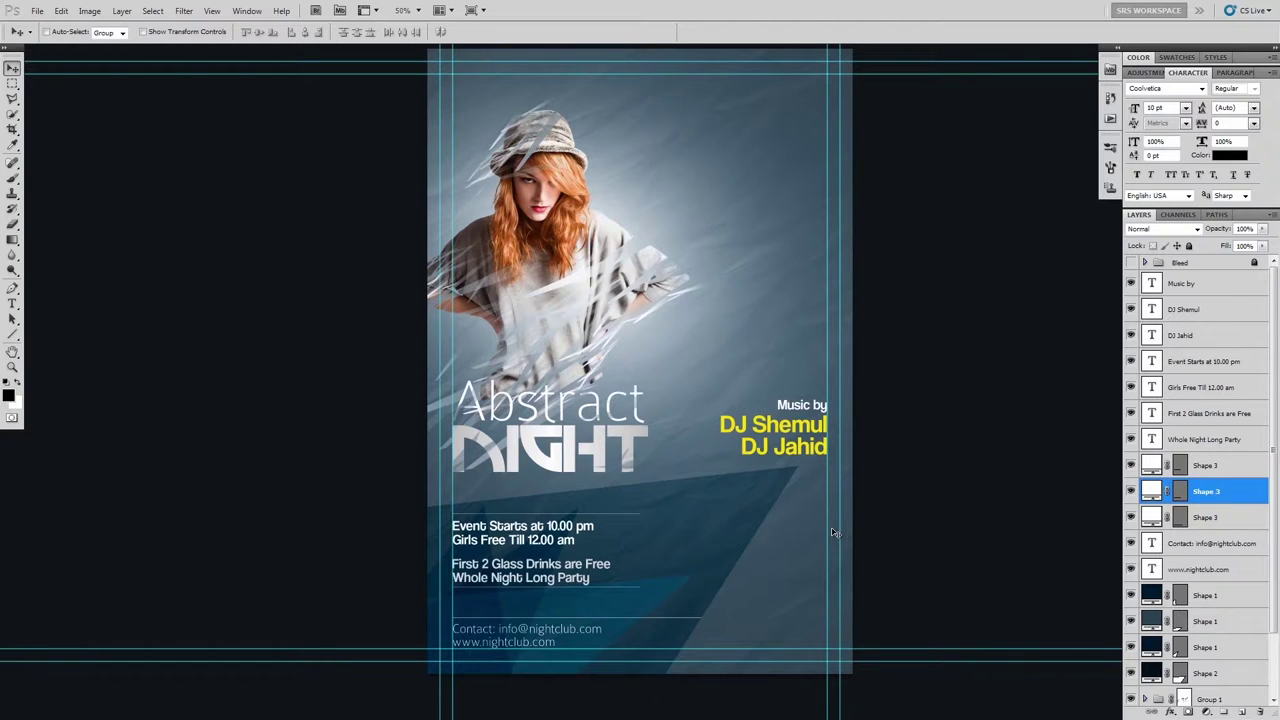
key("Up")
key("Down")
- Hide the divider line above the contact details
left_click(1217, 465)
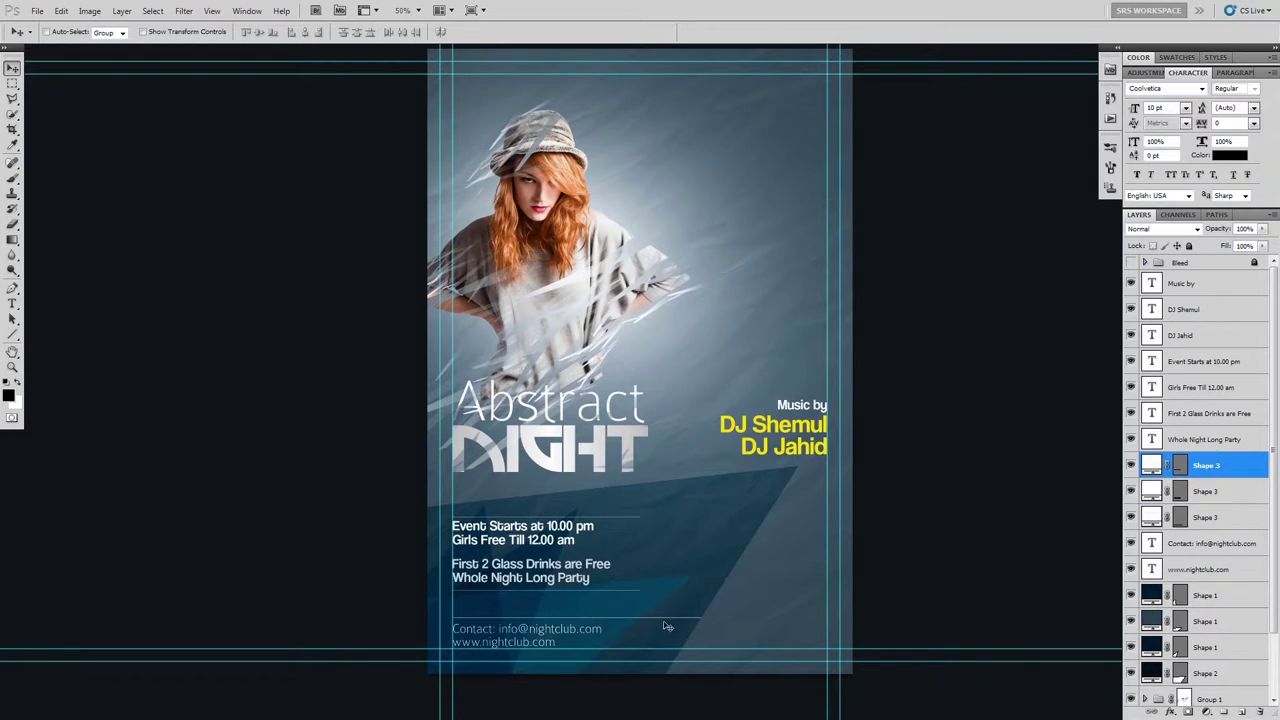
left_click(1131, 517)
key("w")
key("v")
left_click_drag(700, 371, 680, 401)
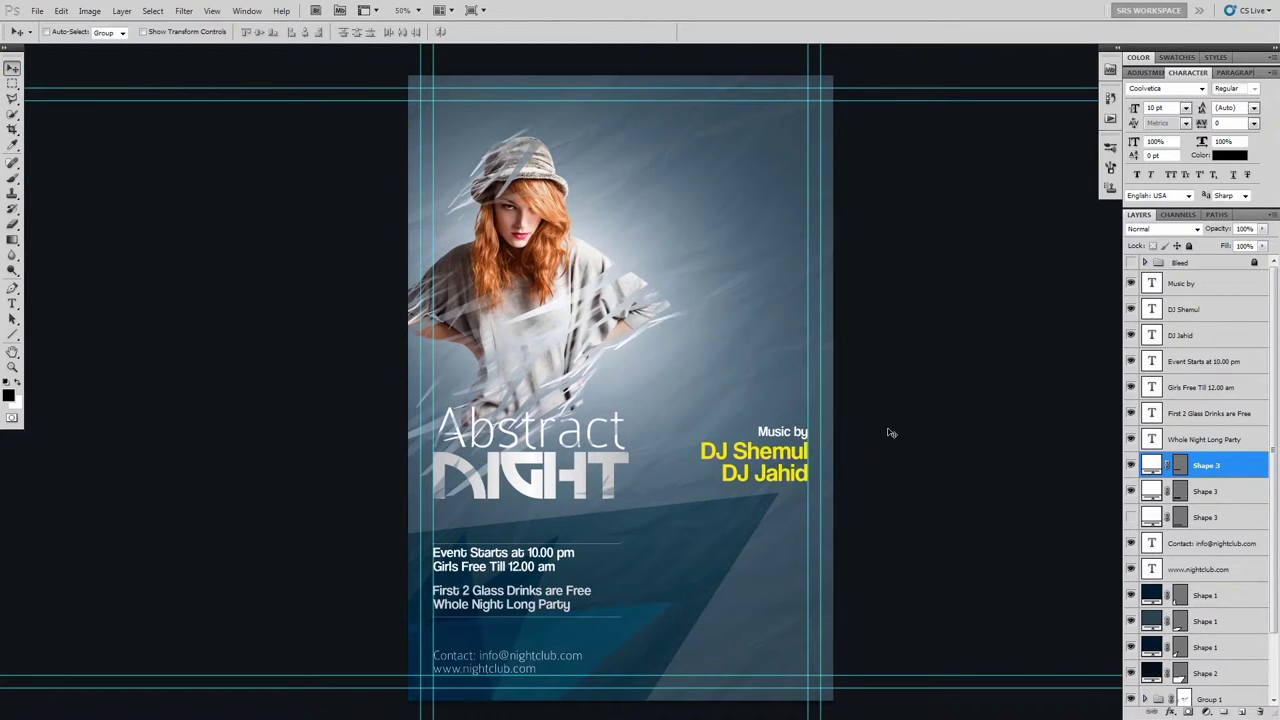
- Group the text layers as Texts below a Main Title group
left_click(1195, 287)
left_click(1198, 569, "shift")
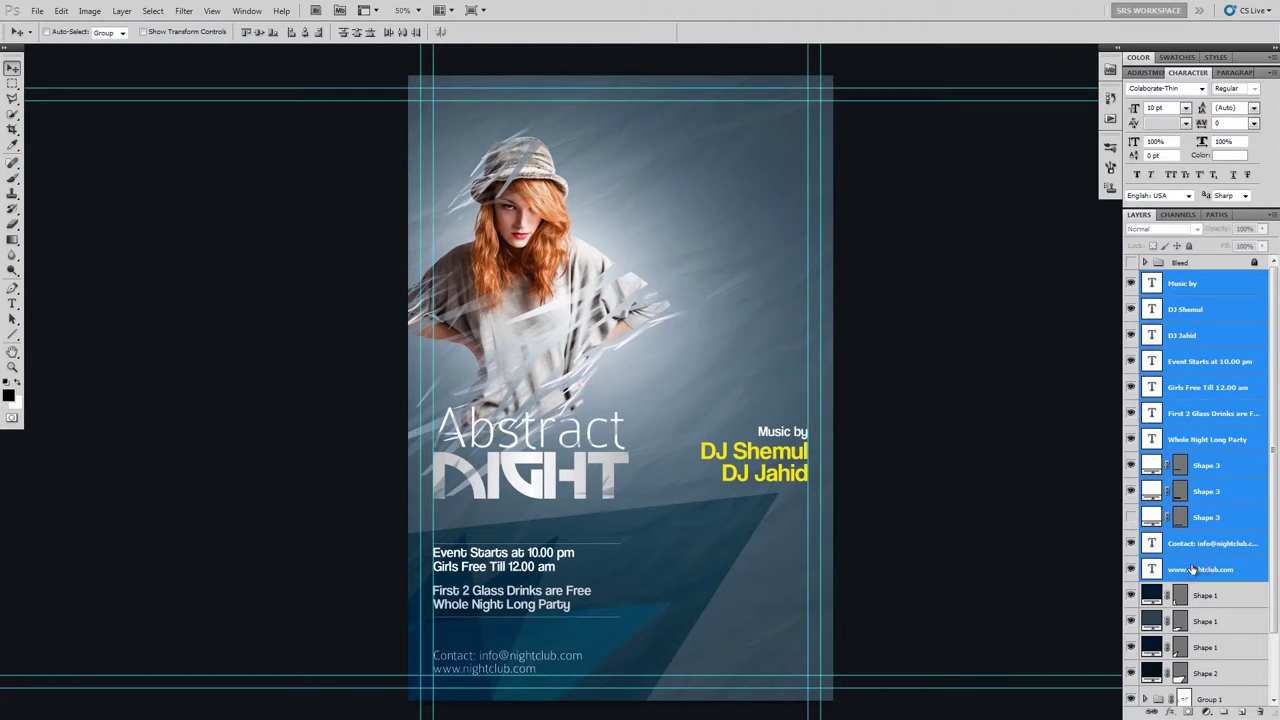
key("ctrl+g")
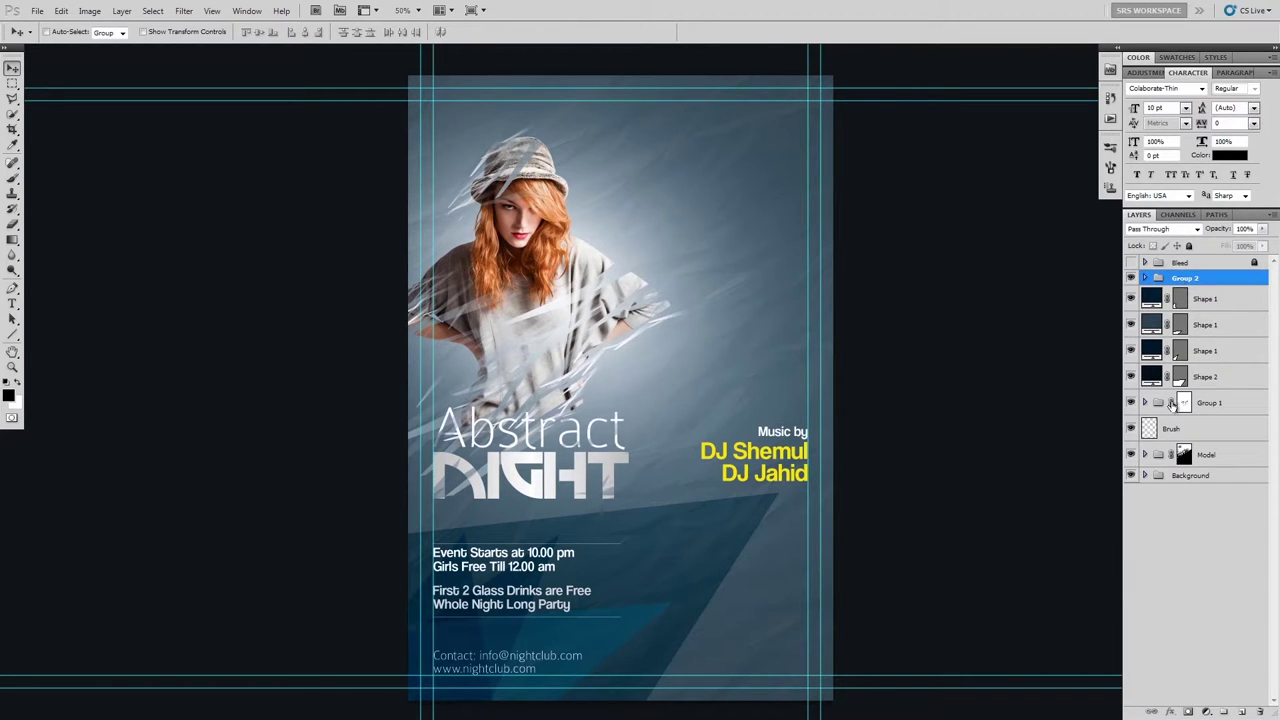
left_click(1131, 402)
left_click(1131, 402)
double_click(1210, 402)
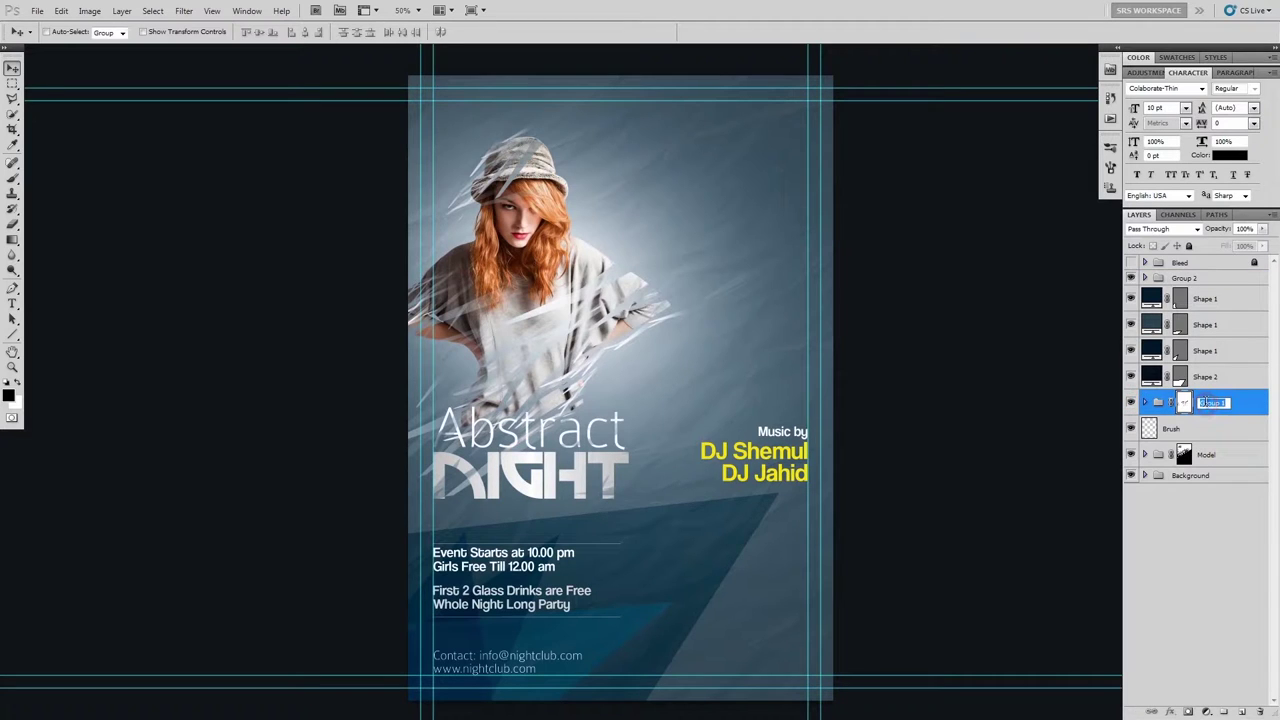
type("Main Title")
double_click(1184, 277)
type("L")
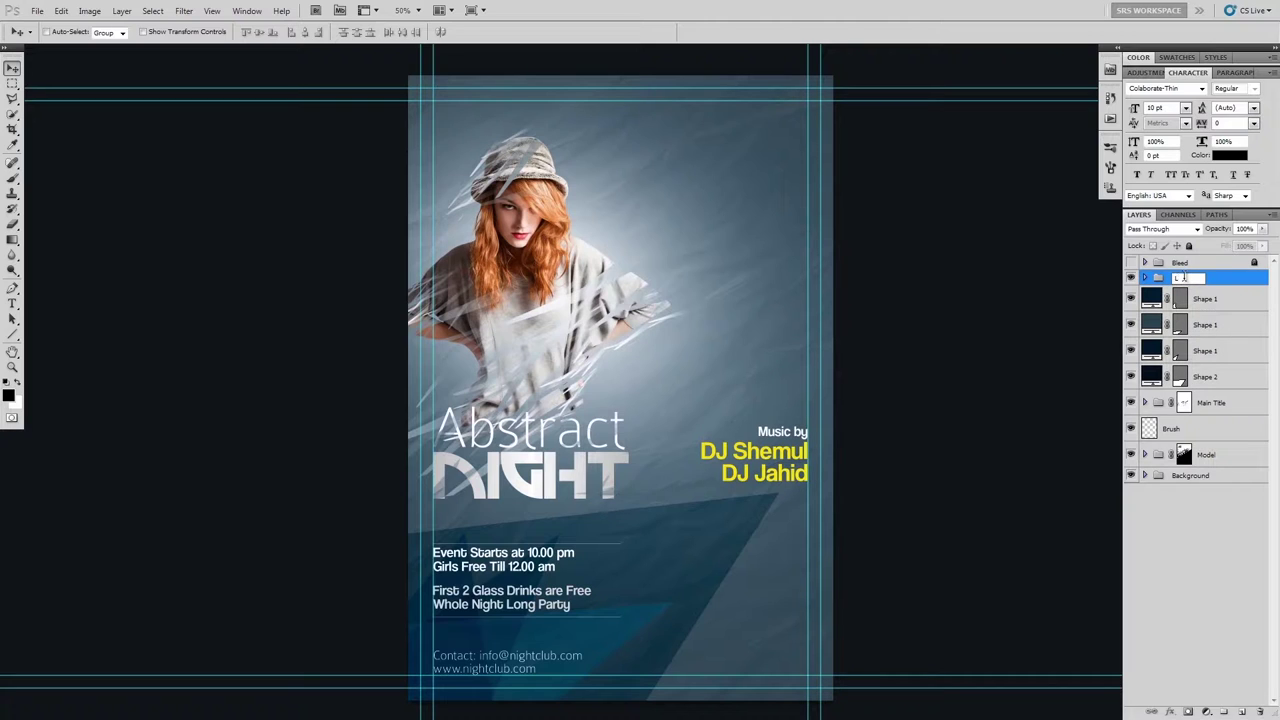
type("ts")
key("Return")
left_click_drag(1187, 281, 1187, 414)
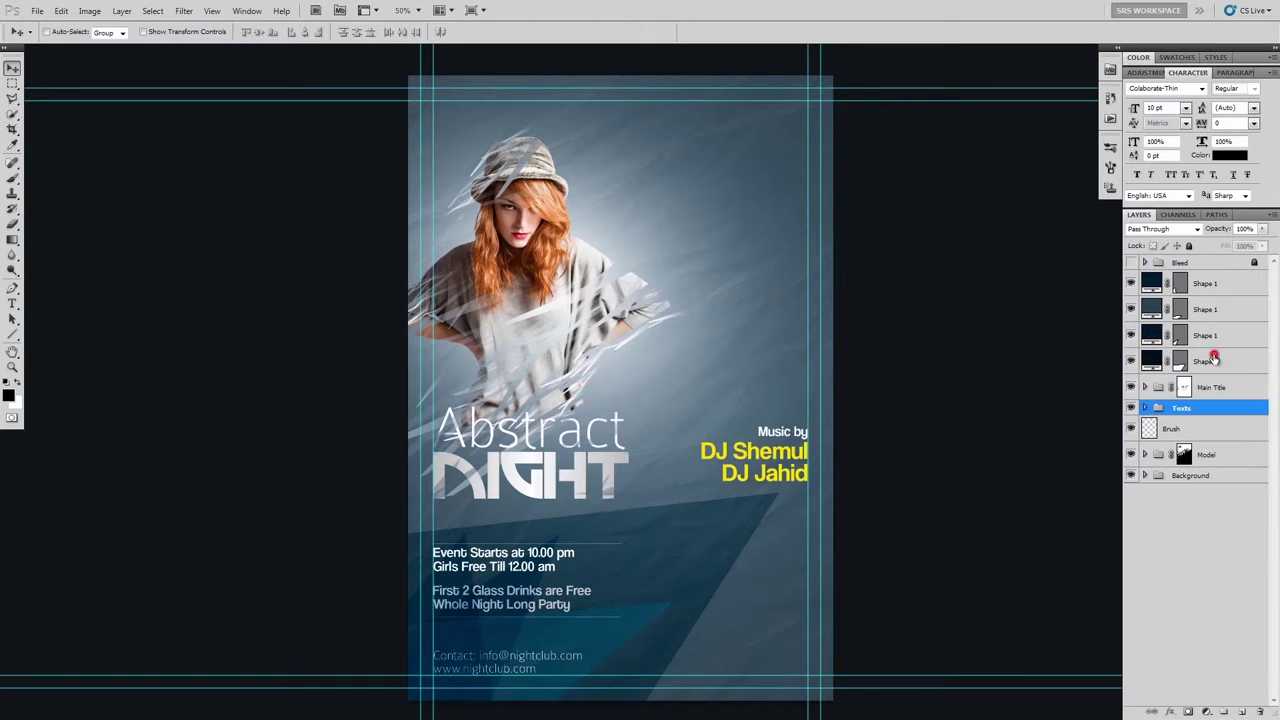
- Group the four overlay shapes as Shape Overlays just above the Model group
left_click(1213, 358)
left_click(1211, 284, "shift")
key("ctrl+g")
double_click(1185, 278)
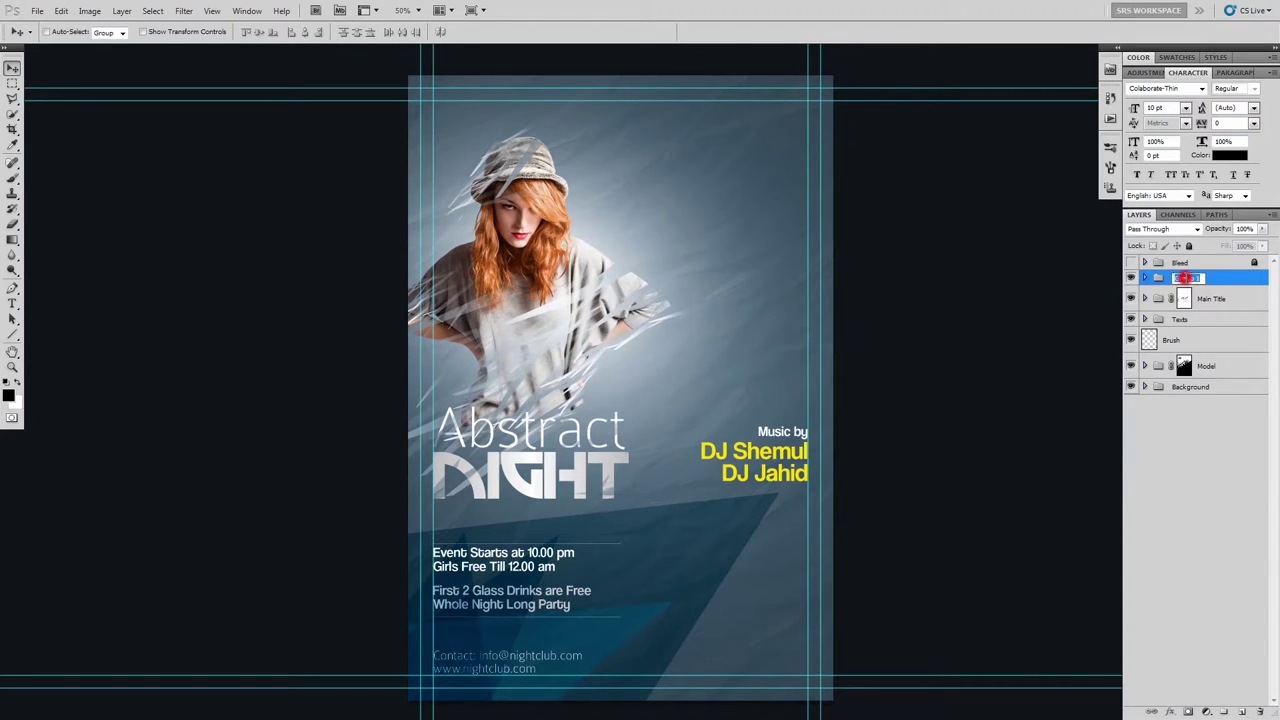
type("D")
type(" Overlay")
type("s")
key("Return")
left_click_drag(1187, 283, 1205, 357)
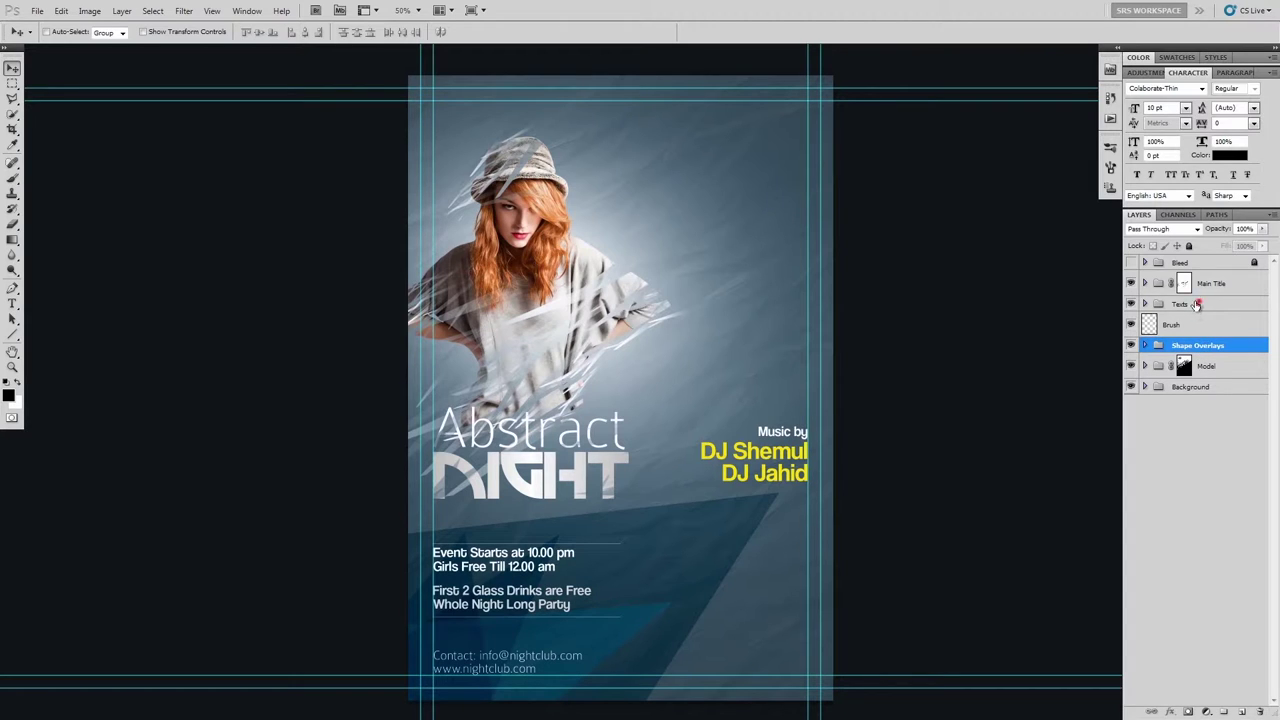
- Toggle the Texts group's visibility off and back on
left_click(1197, 303)
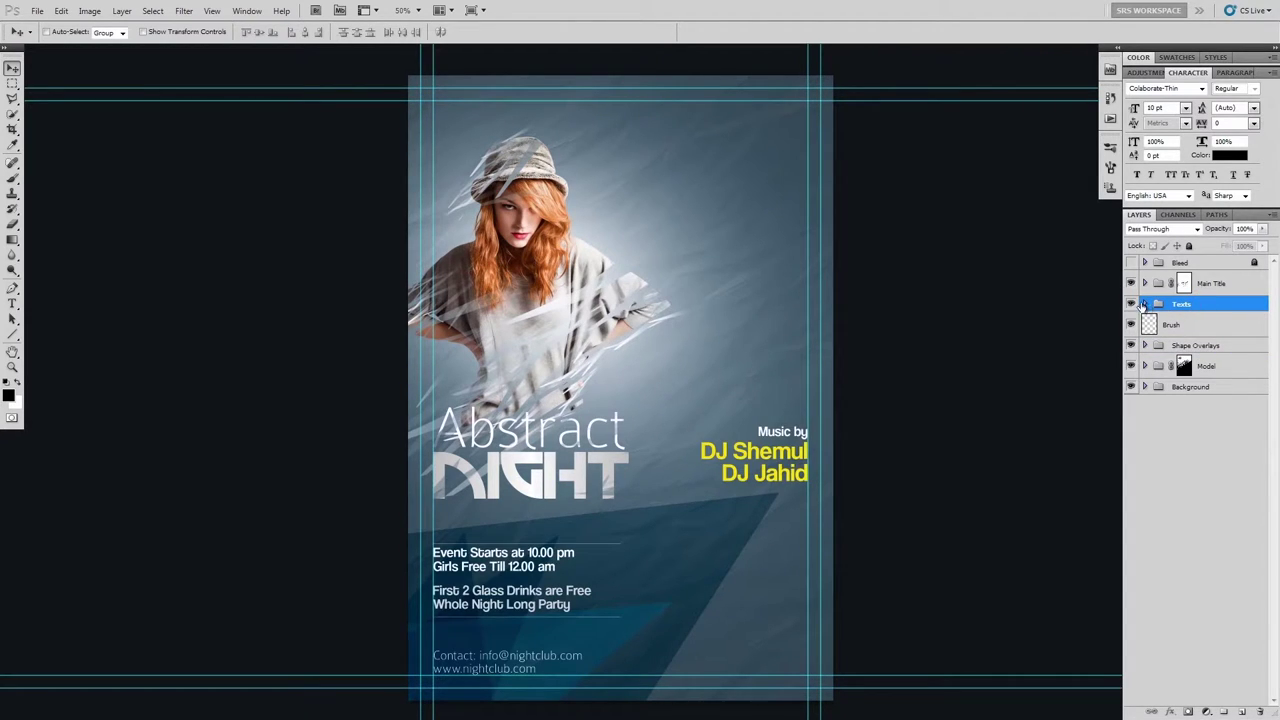
left_click(1131, 303)
left_click(1131, 303)
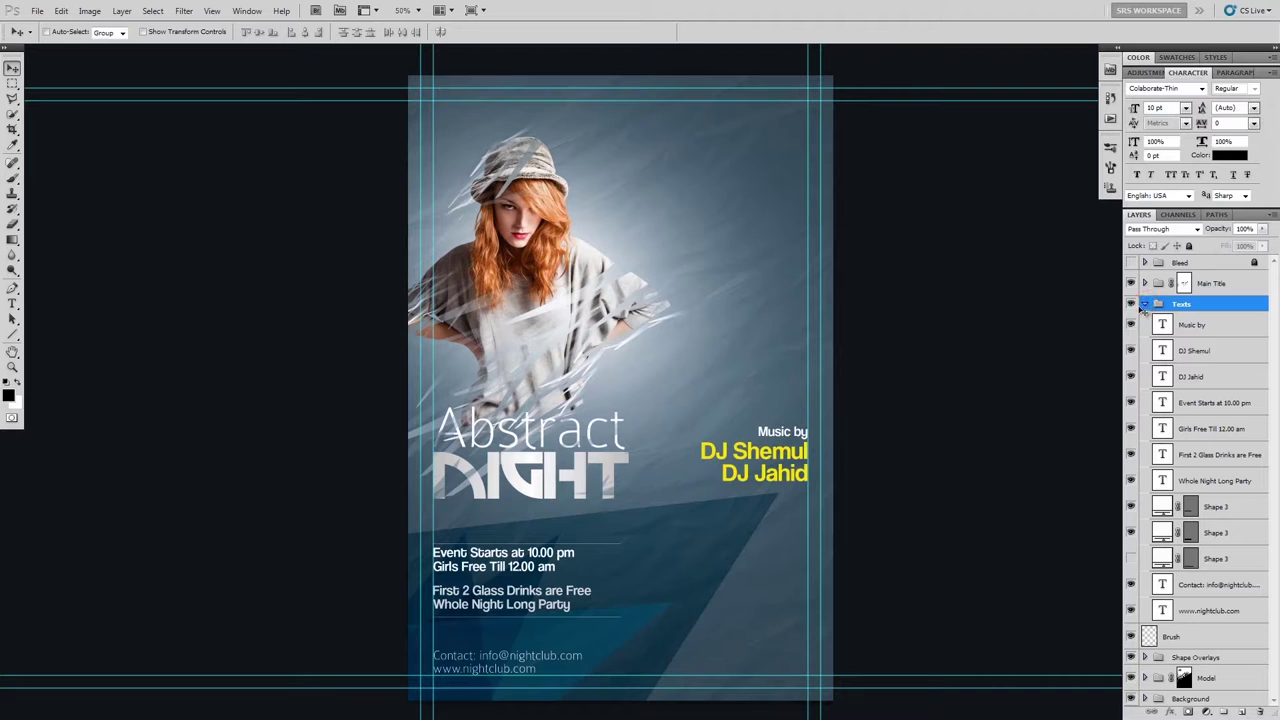
- Duplicate the 'Music by' text above the title and retype it as 'Night Club Presents'
left_click(1193, 325)
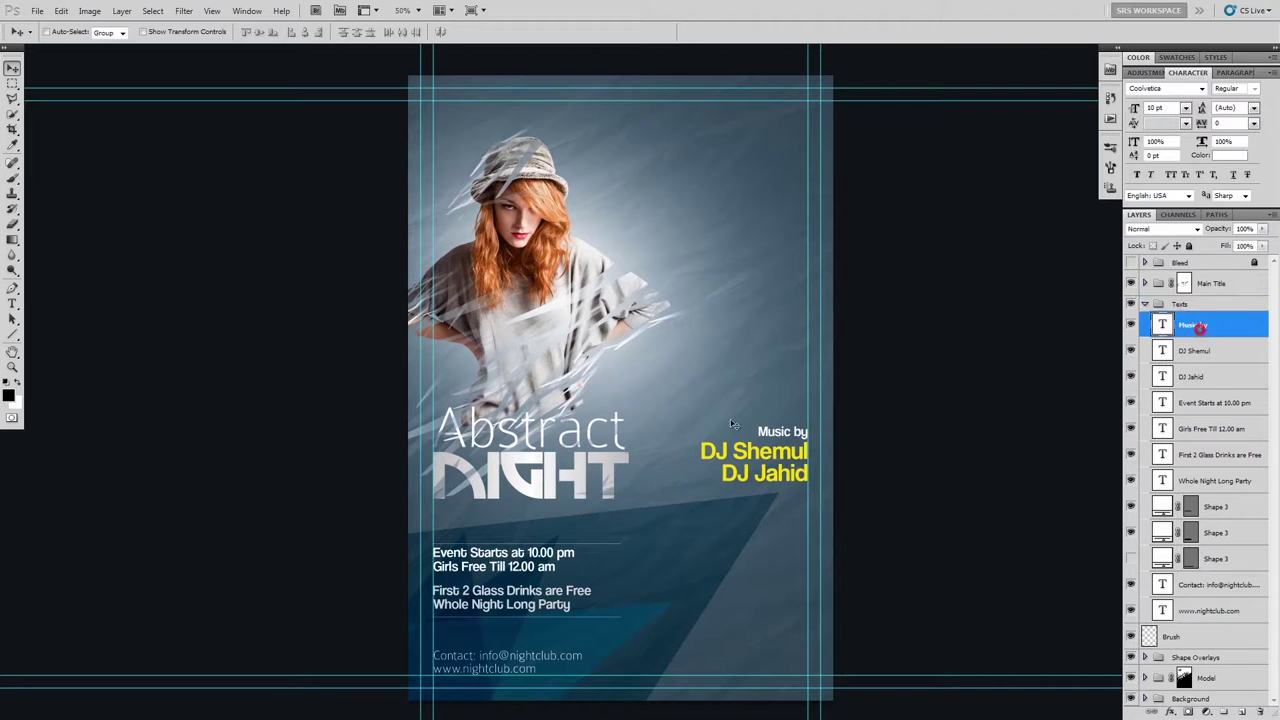
mouse_move(795, 440)
left_mouse_down()
mouse_move(492, 411)
mouse_move(497, 402)
left_mouse_up()
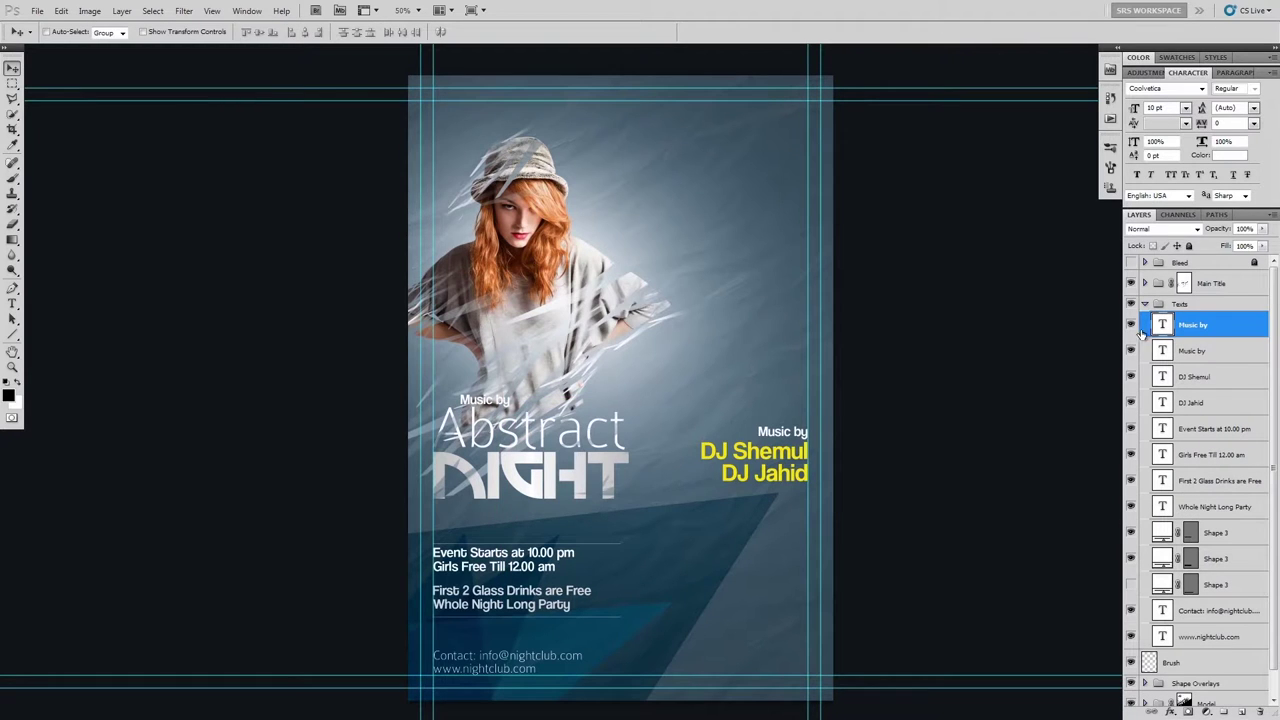
left_click(1230, 155)
left_click(831, 510)
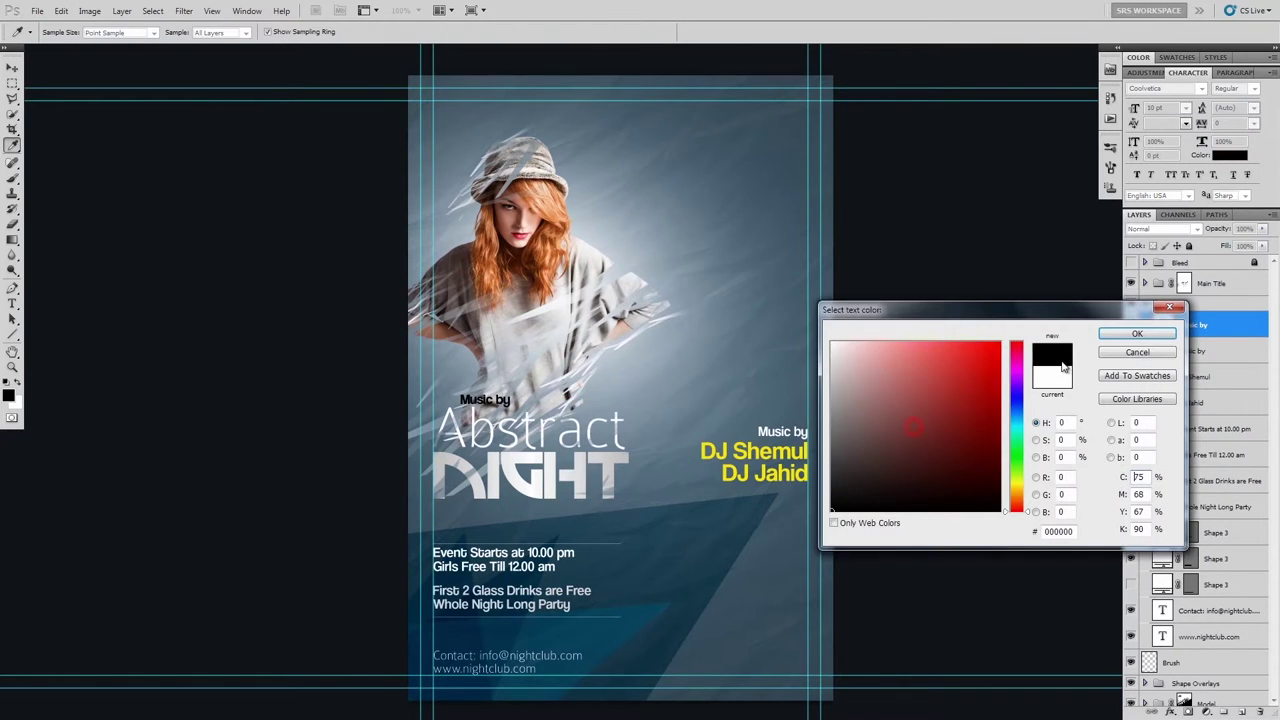
left_click(1121, 335)
type("Night Club")
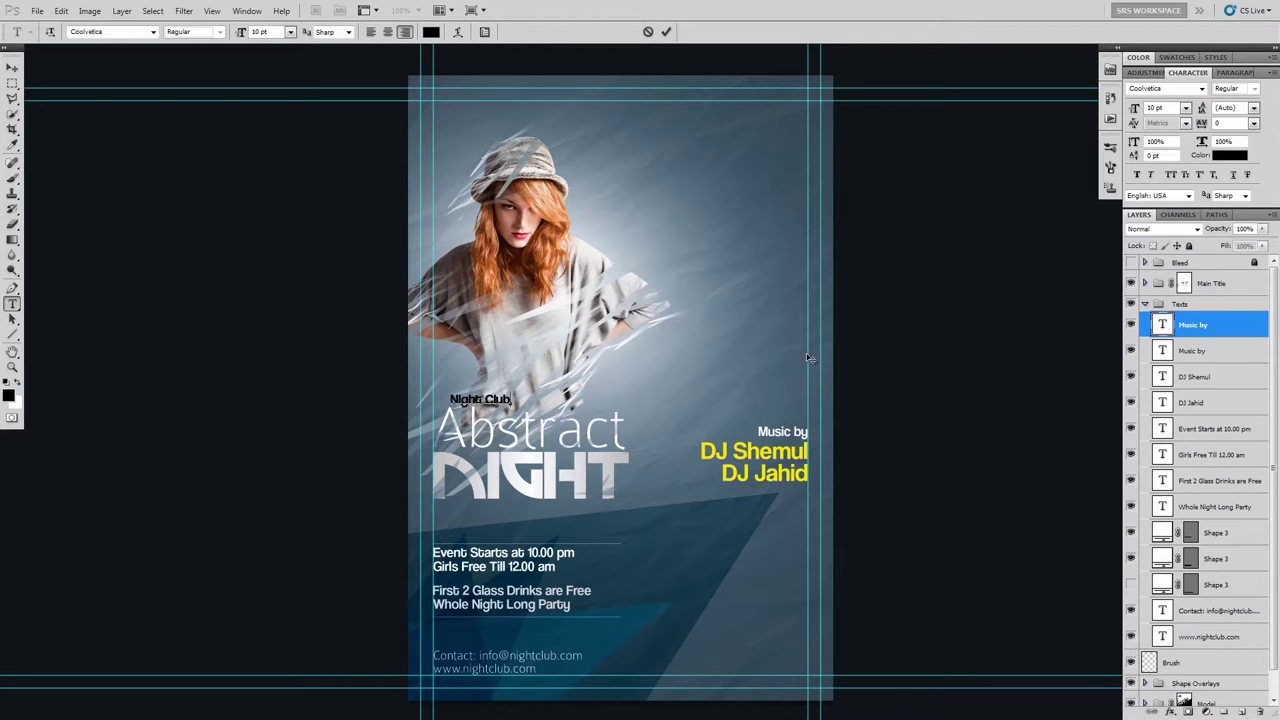
type("Presents")
key("ctrl+Return")
key("v")
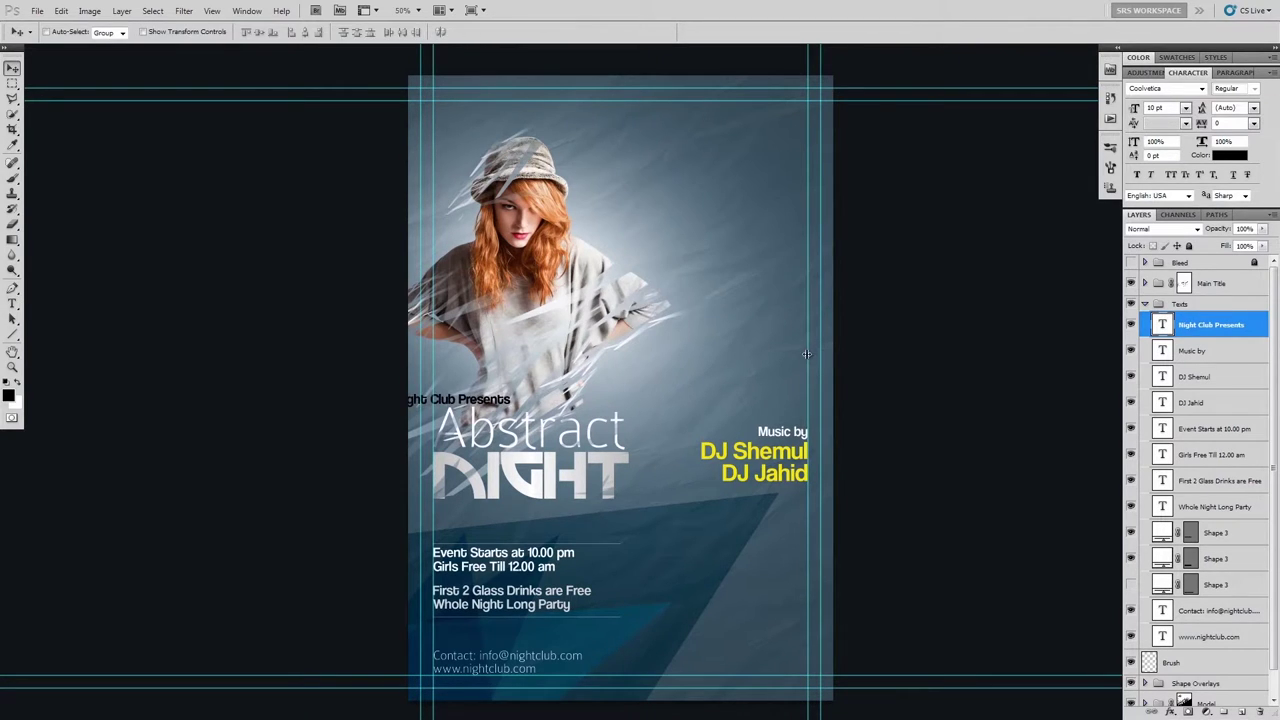
- Move 'Night Club Presents' above the Abstract title and try colours, settling on white
left_click_drag(528, 394, 603, 398)
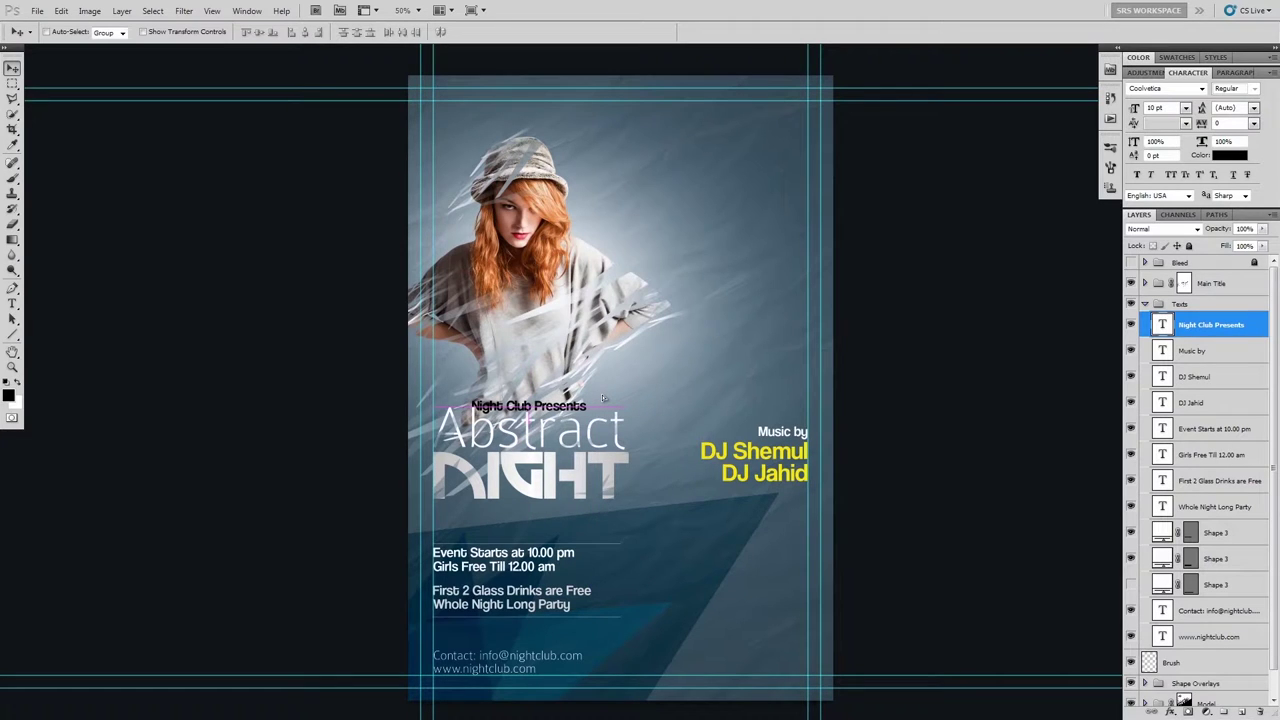
mouse_move(603, 398)
left_mouse_down()
mouse_move(560, 393)
mouse_move(645, 399)
left_mouse_up()
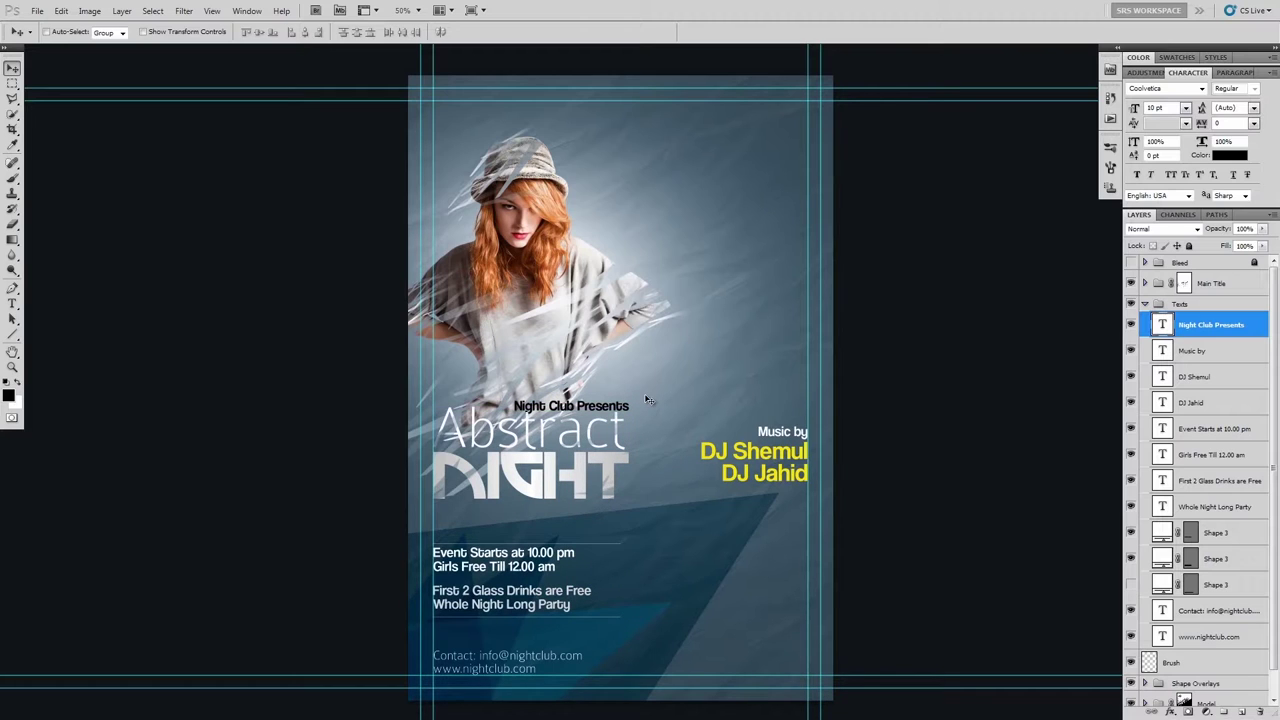
left_click_drag(698, 480, 695, 468)
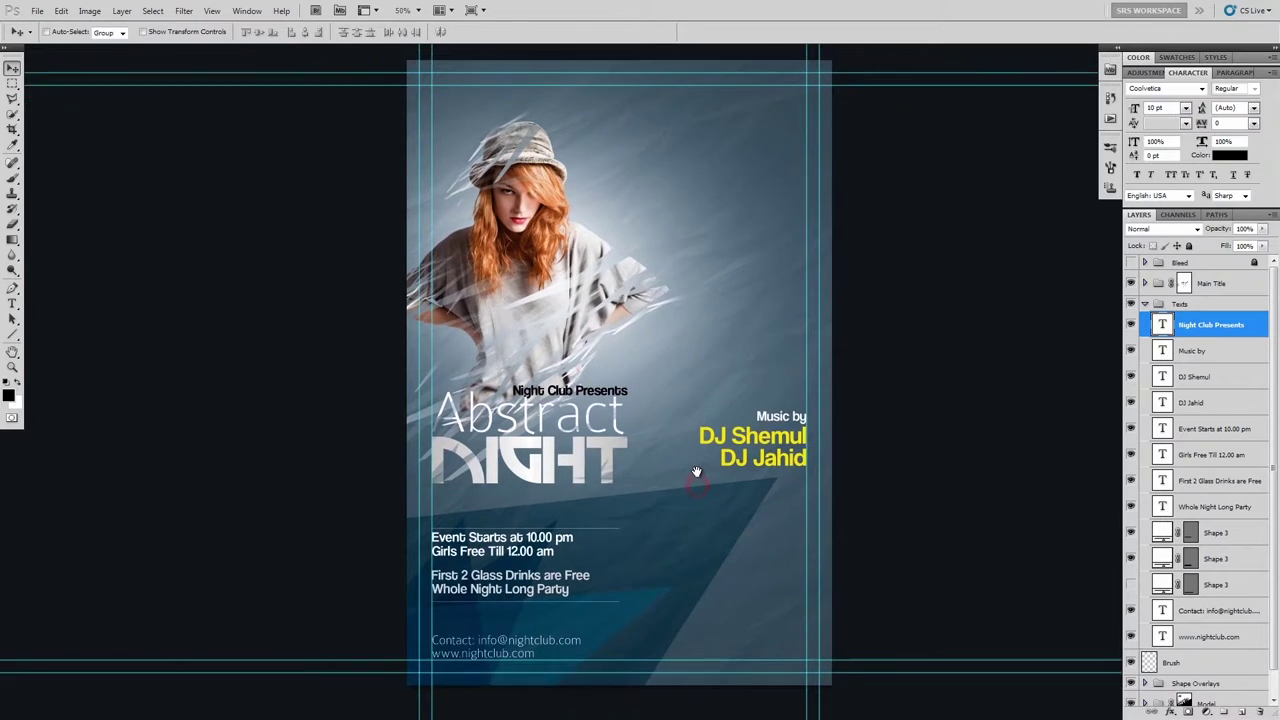
left_click(1232, 155)
left_click(831, 343)
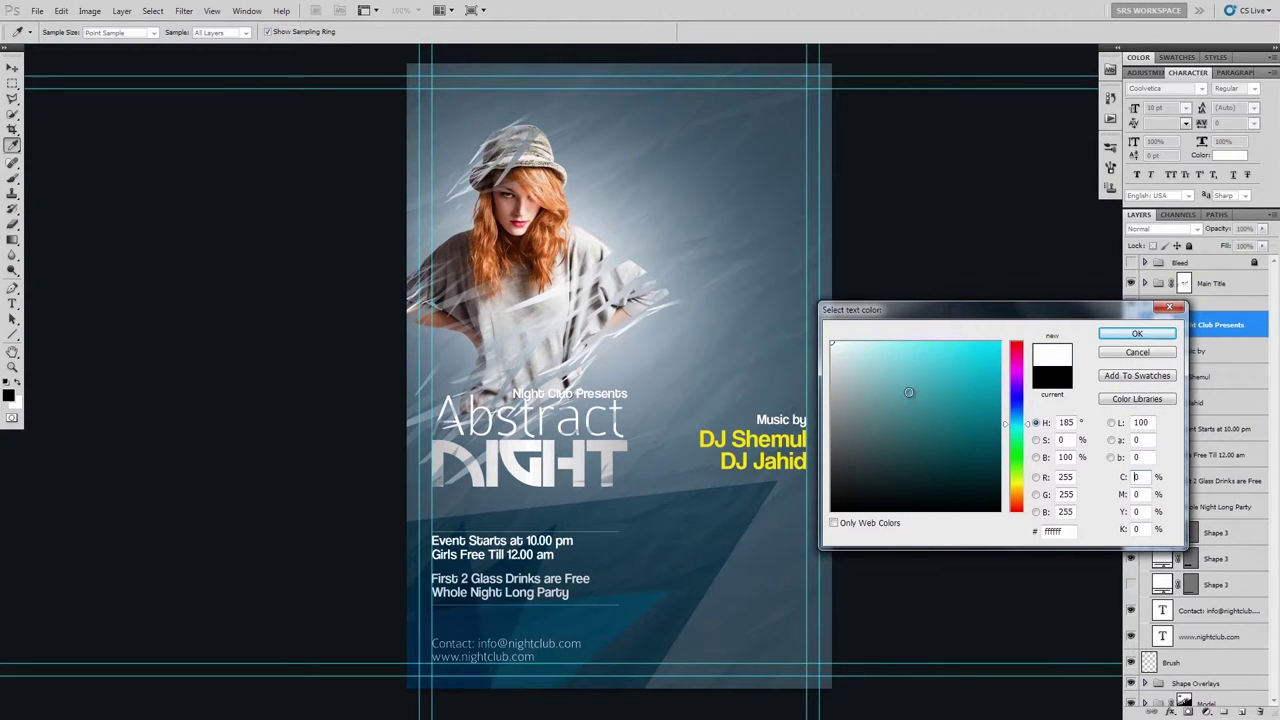
left_click_drag(890, 404, 999, 344)
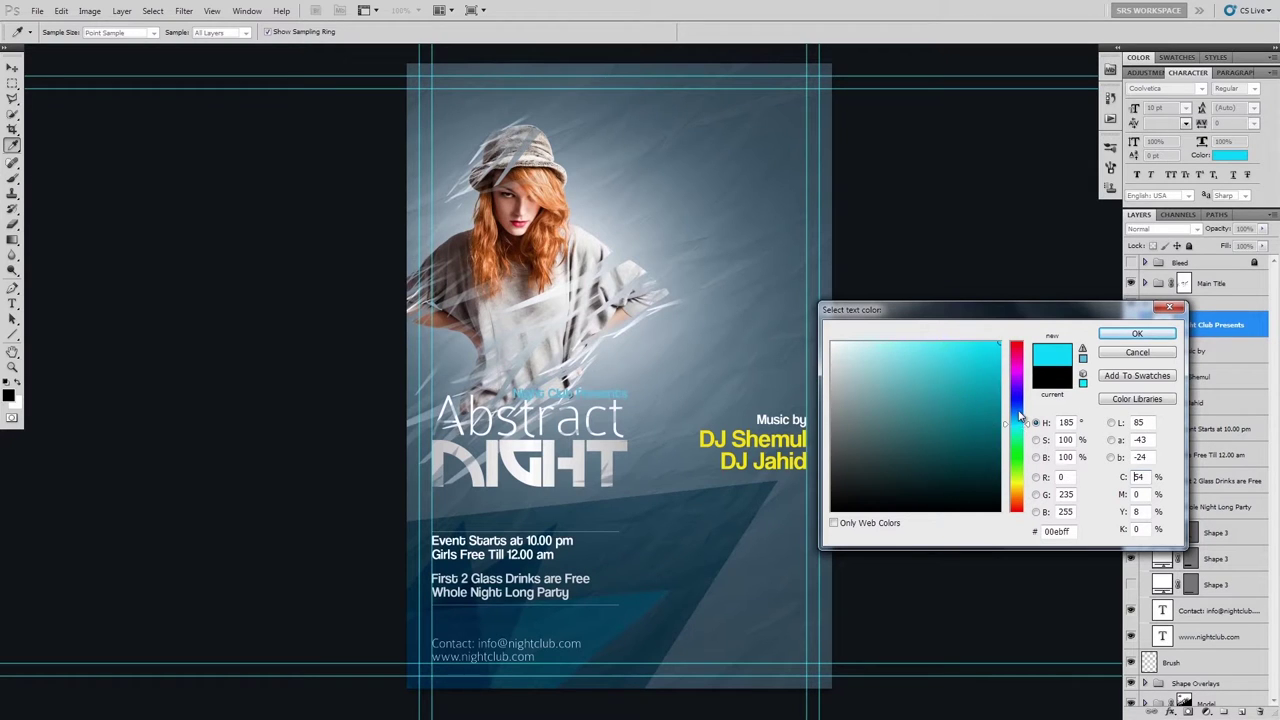
left_click_drag(1020, 415, 1020, 398)
left_click_drag(958, 426, 1047, 458)
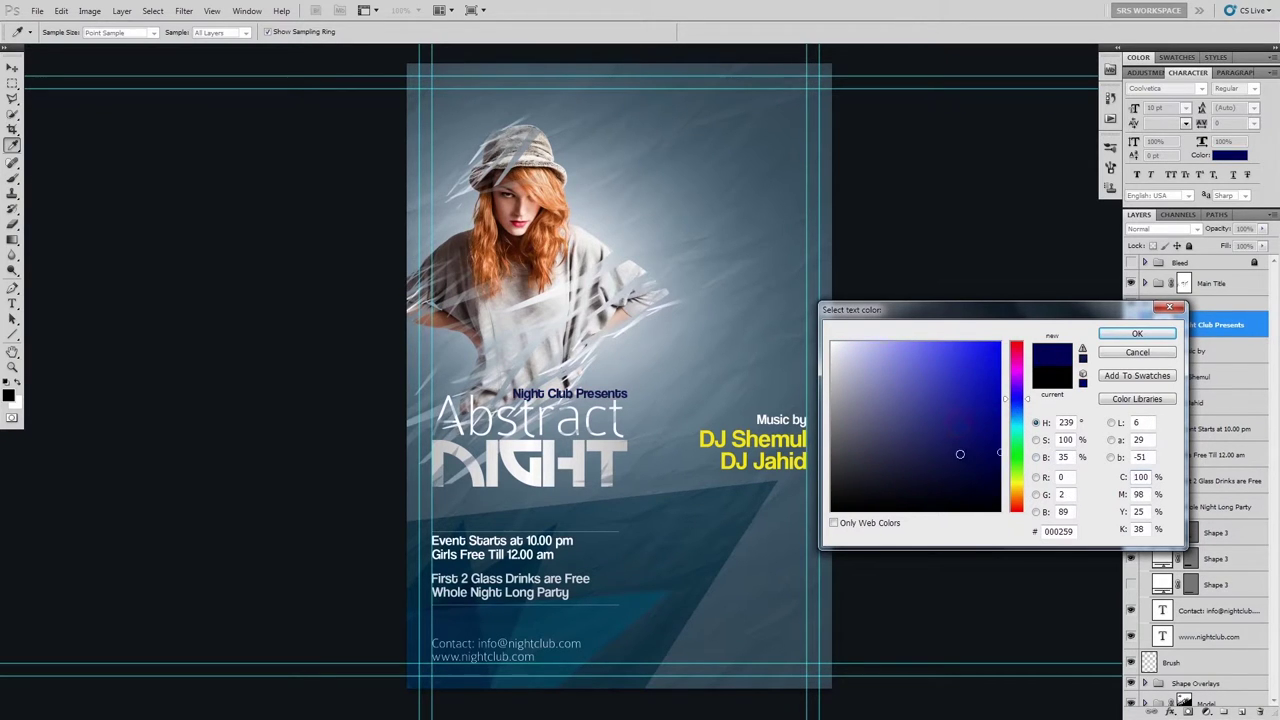
mouse_move(960, 454)
left_mouse_down()
mouse_move(1013, 415)
mouse_move(831, 343)
left_mouse_up()
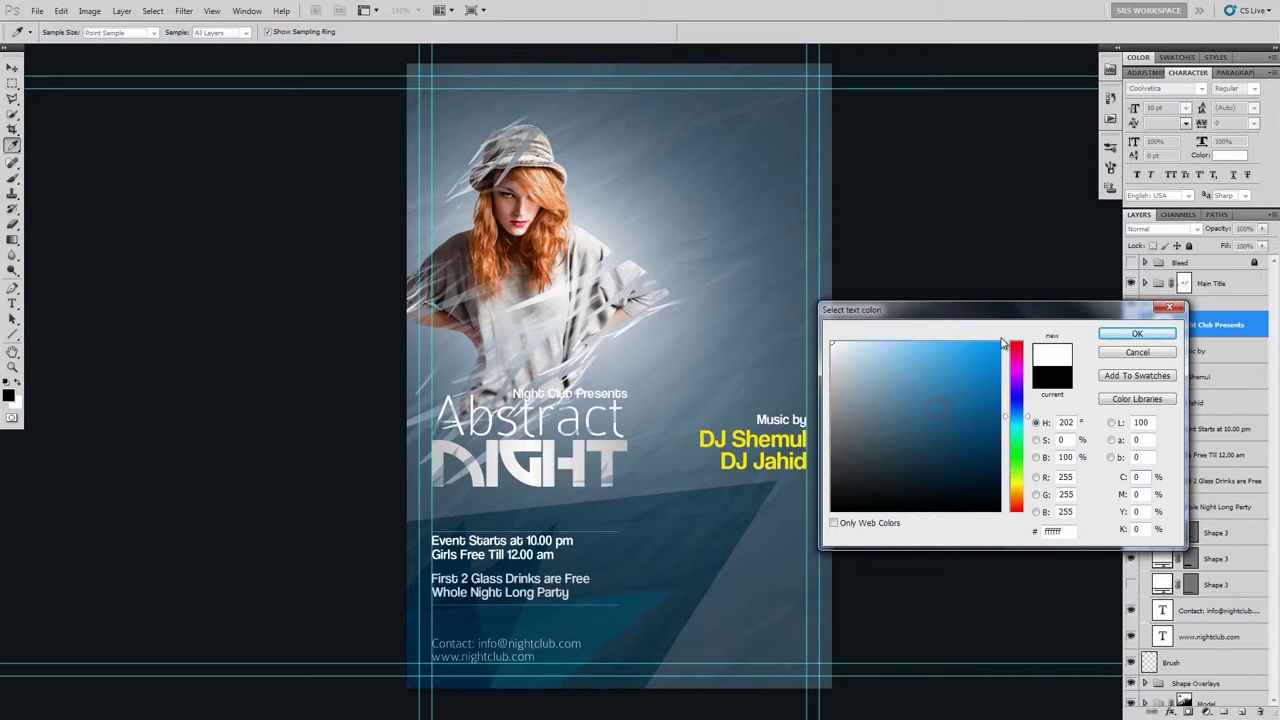
left_click(1113, 333)
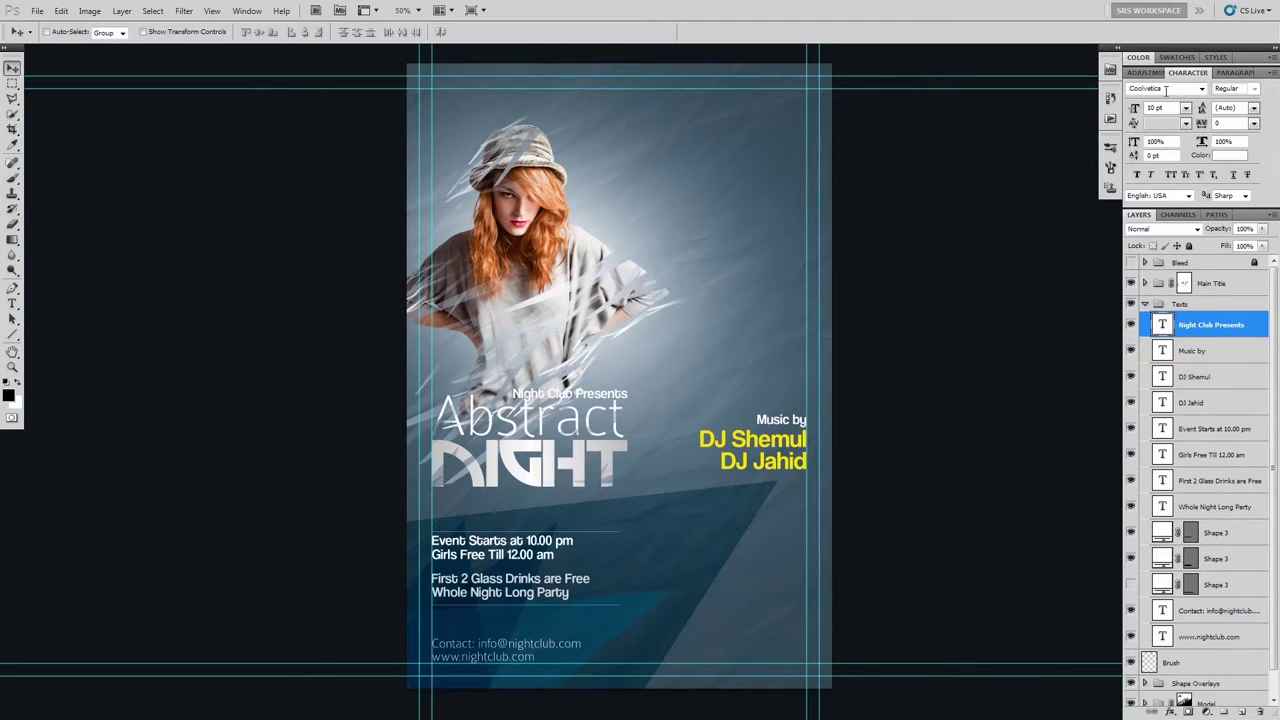
- Try Colaborate font variants on the line, settling back on Coolvetica
left_click(1201, 88)
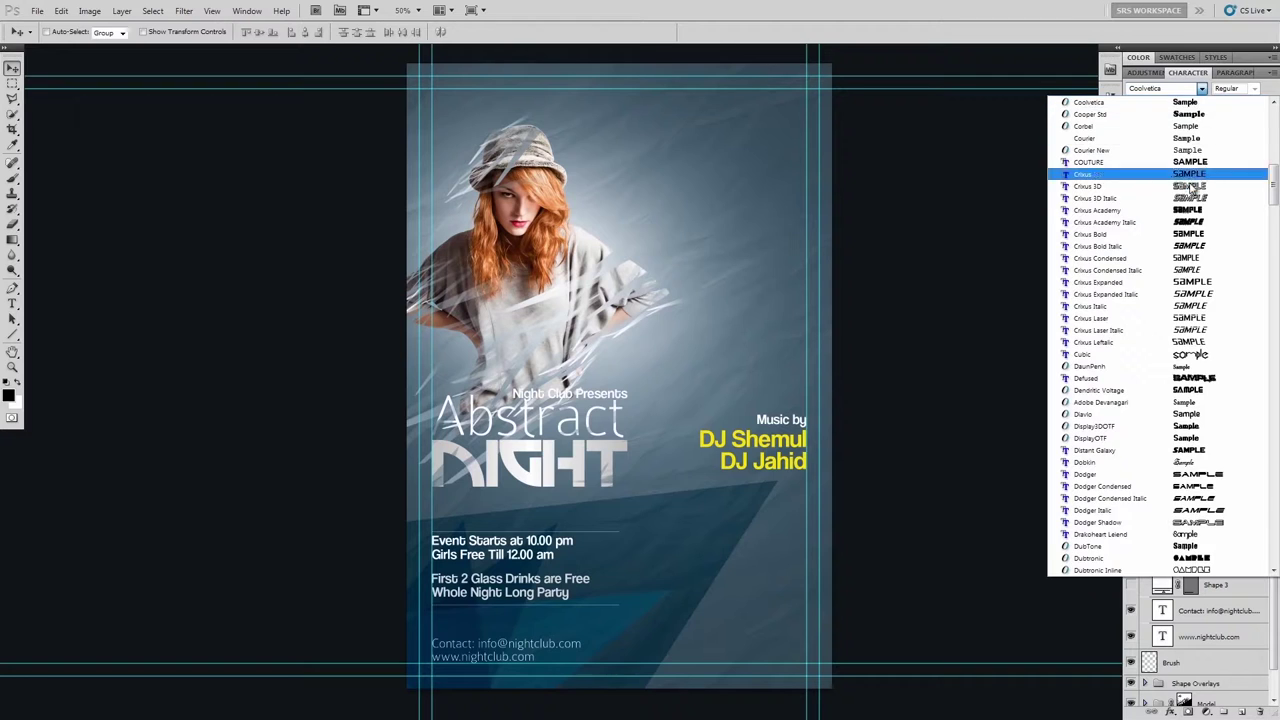
scroll(1190, 187, "up", 2)
left_click(1182, 130)
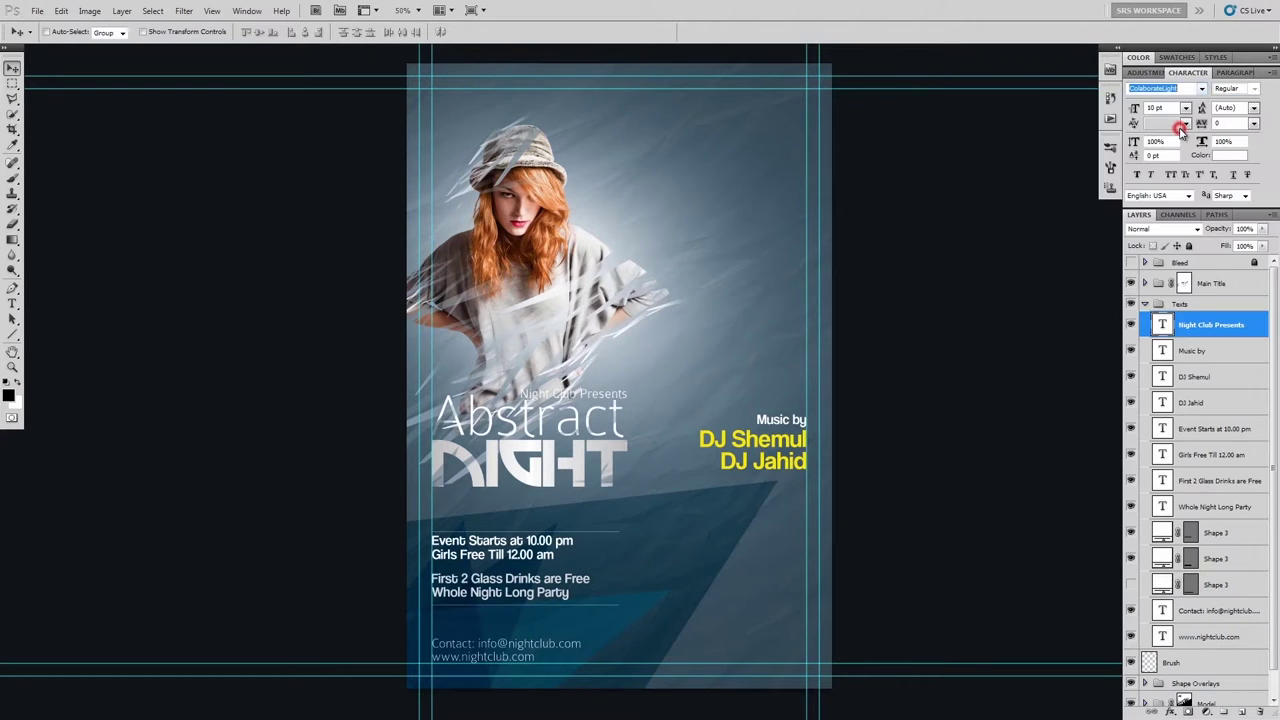
key("Up")
key("Up")
key("Up")
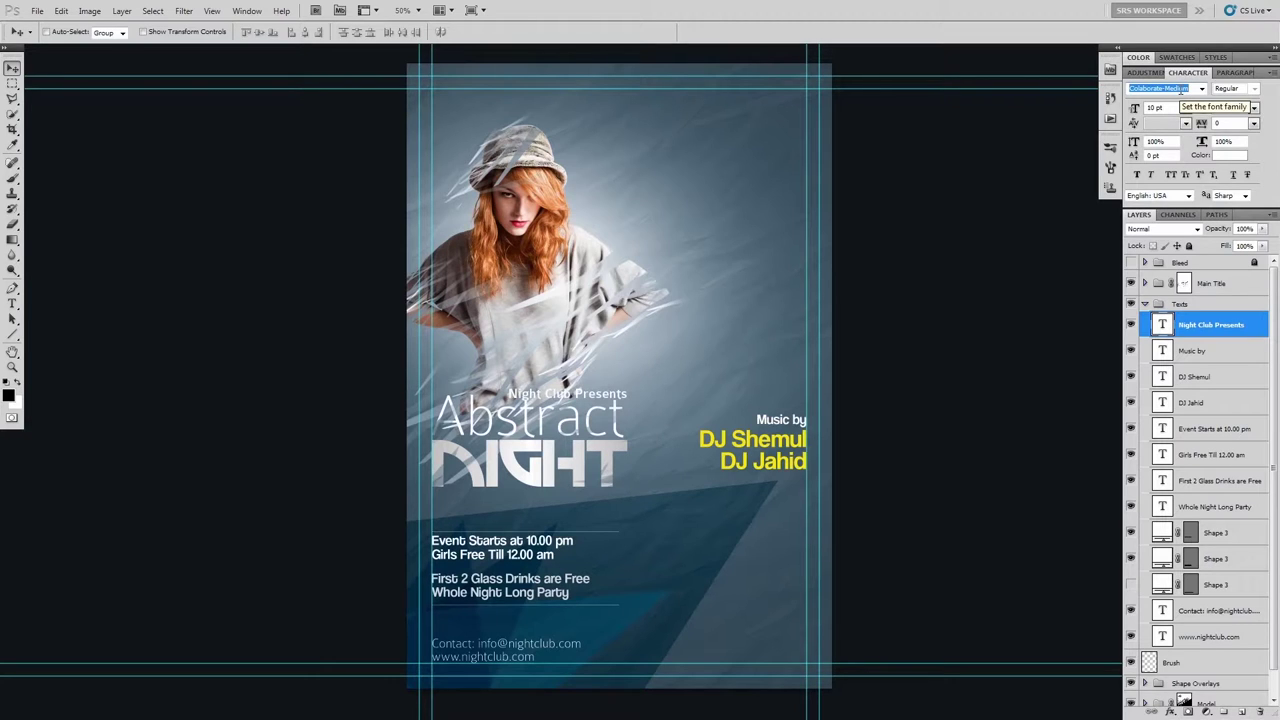
key("Up")
key("Up")
key("Up")
left_click(991, 229)
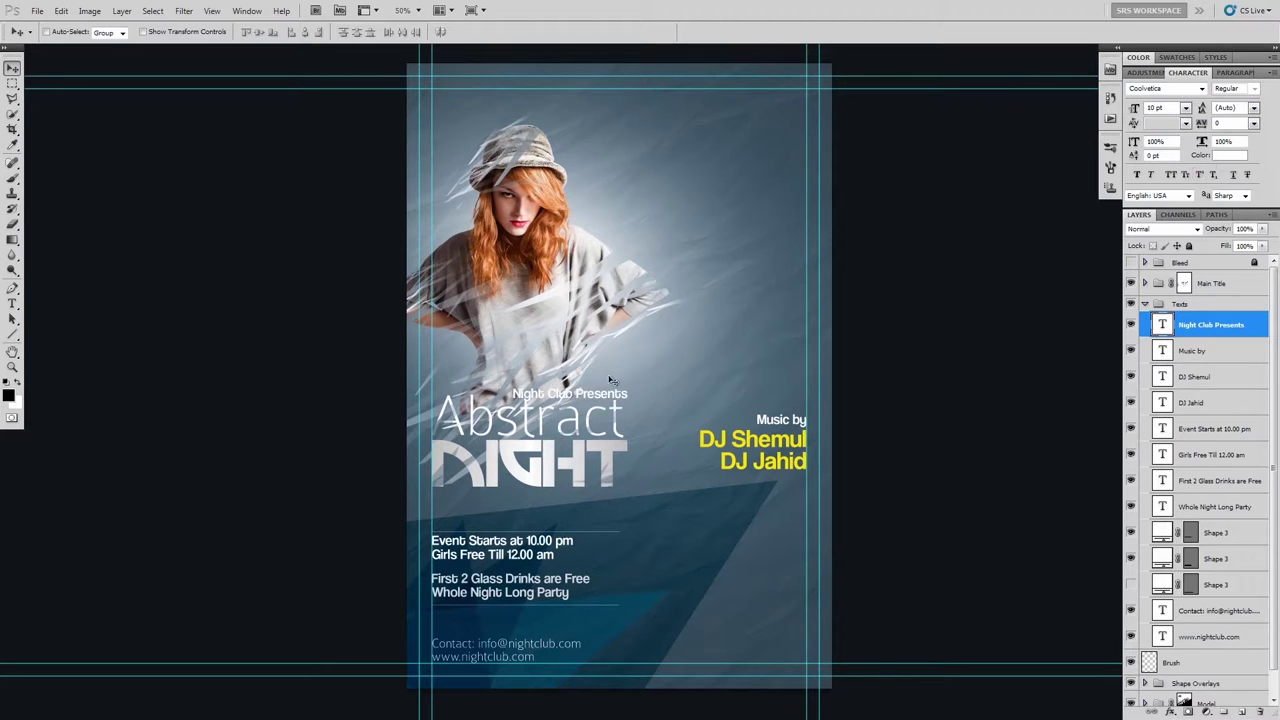
- Set the line back to black and centre it above the Abstract title
left_click(1230, 155)
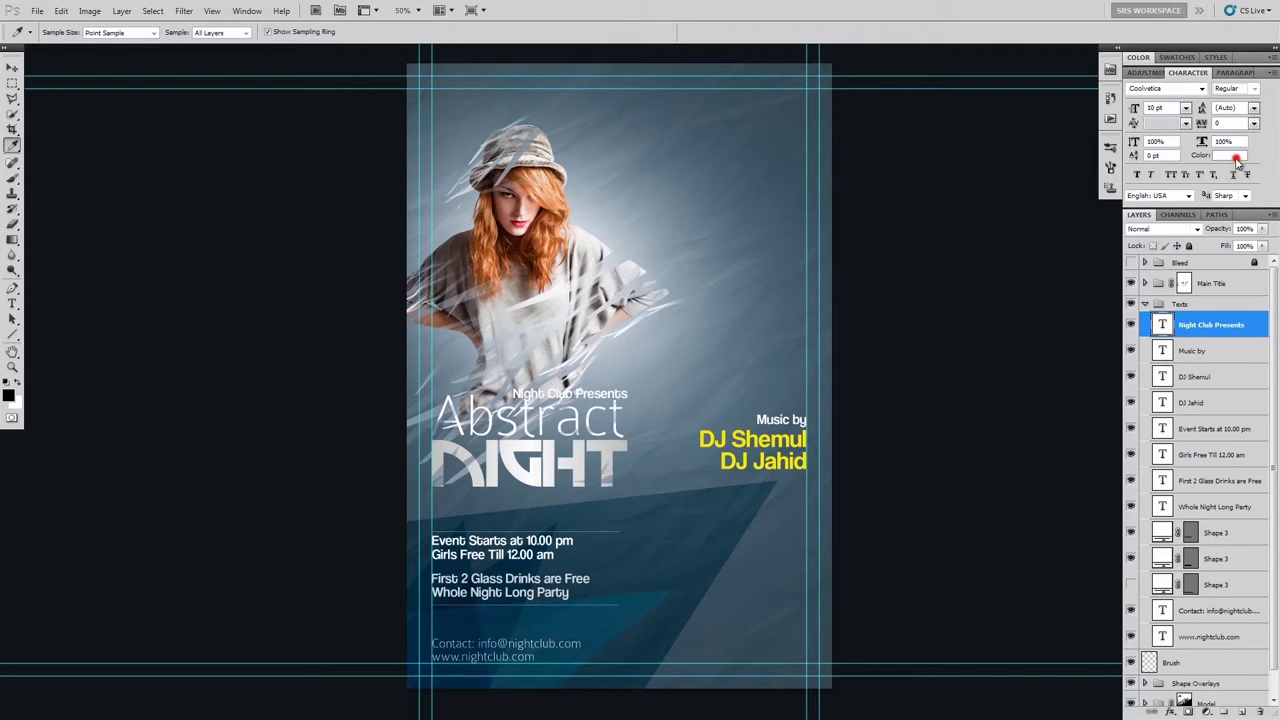
left_click(1110, 333)
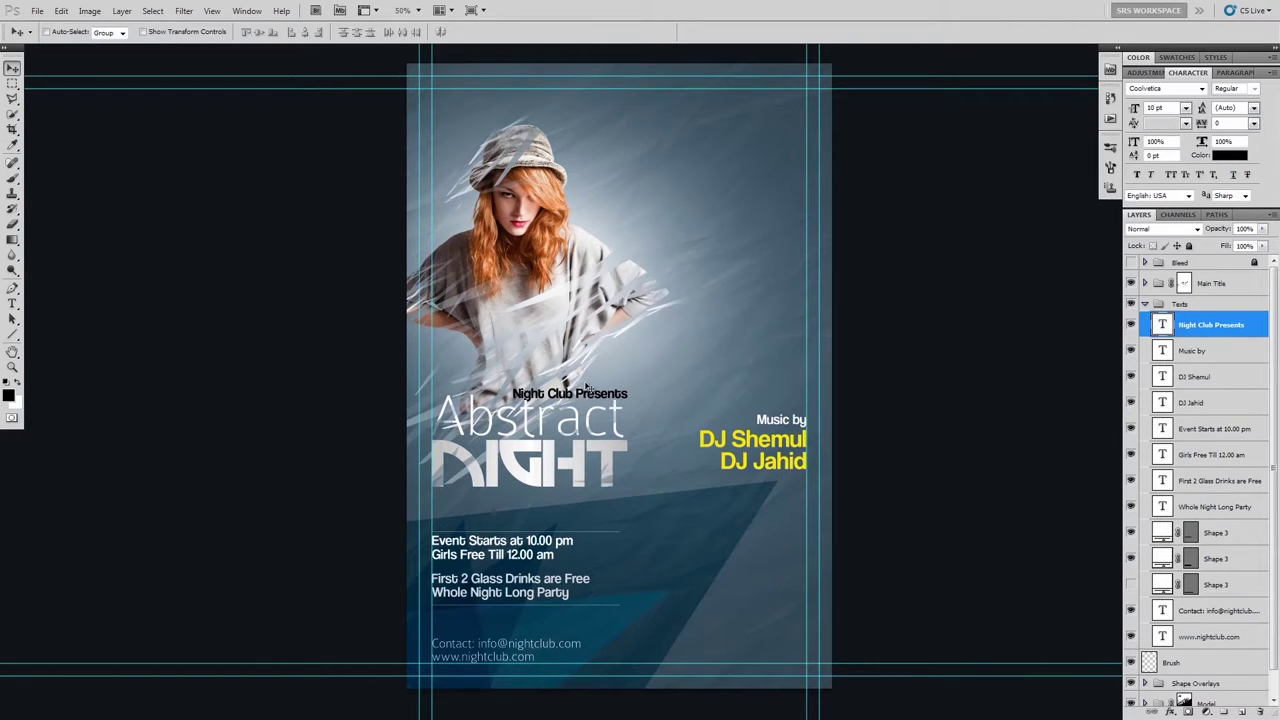
left_click_drag(596, 397, 514, 391)
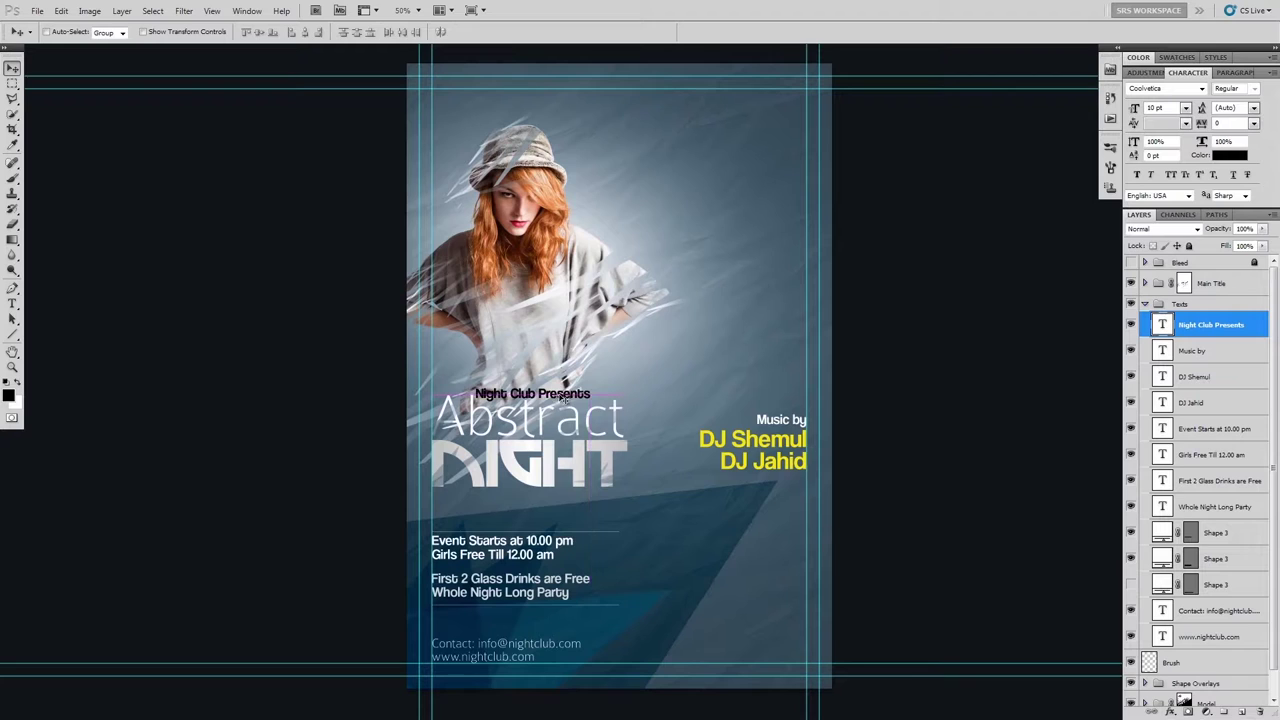
mouse_move(513, 391)
left_mouse_down()
mouse_move(584, 397)
mouse_move(577, 411)
mouse_move(594, 397)
left_mouse_up()
left_click(1221, 73)
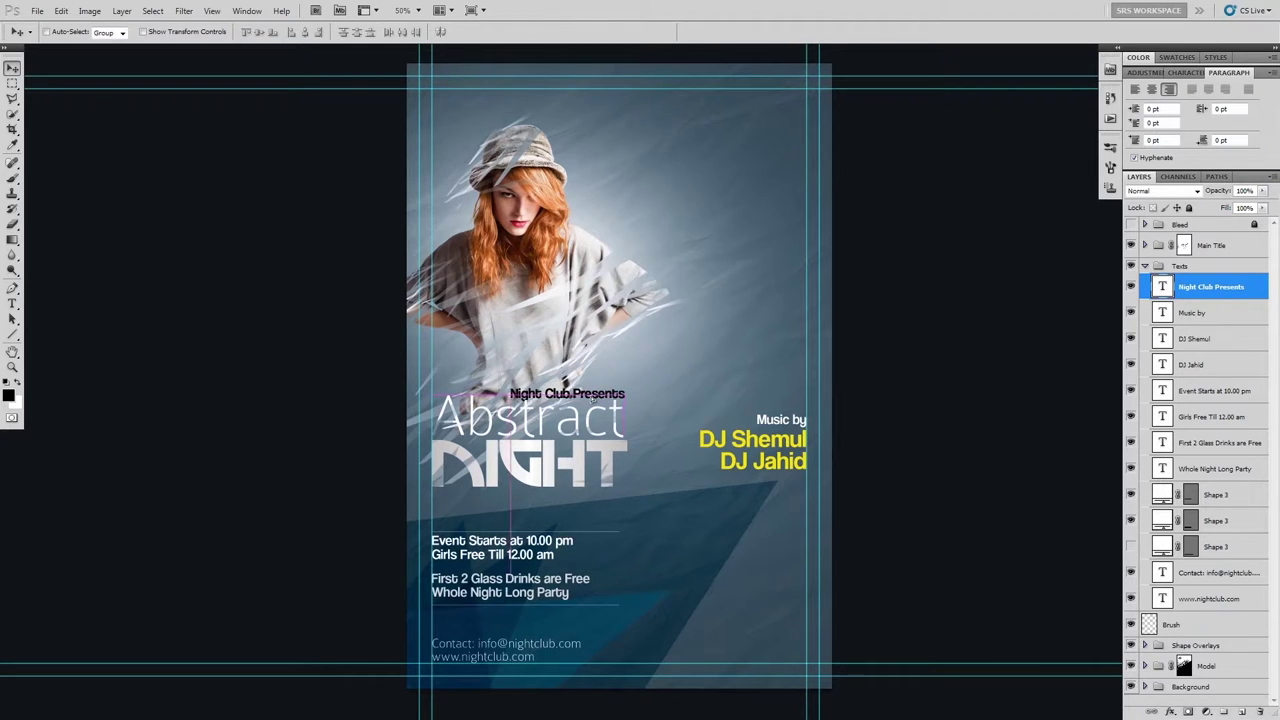
left_click_drag(593, 397, 573, 400)
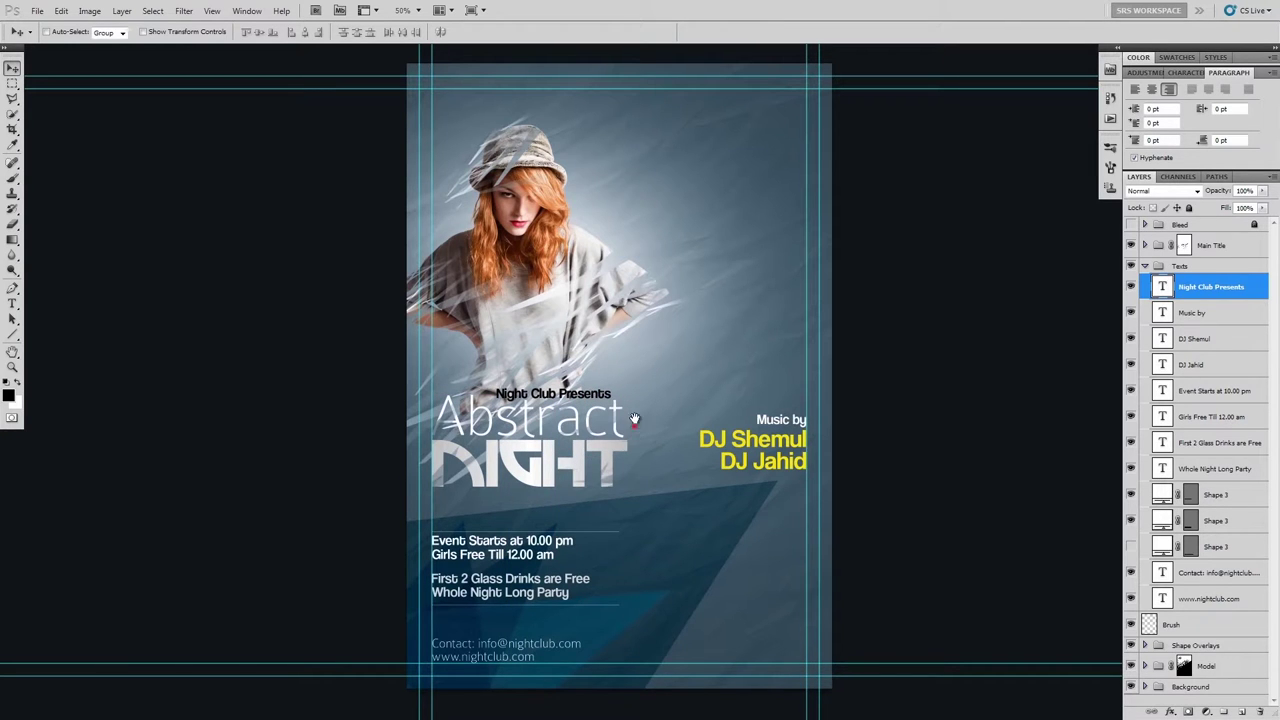
scroll(634, 418, "down", 1)
- Colour 'Night Club Presents' dark navy #1d3949
left_click(1152, 73)
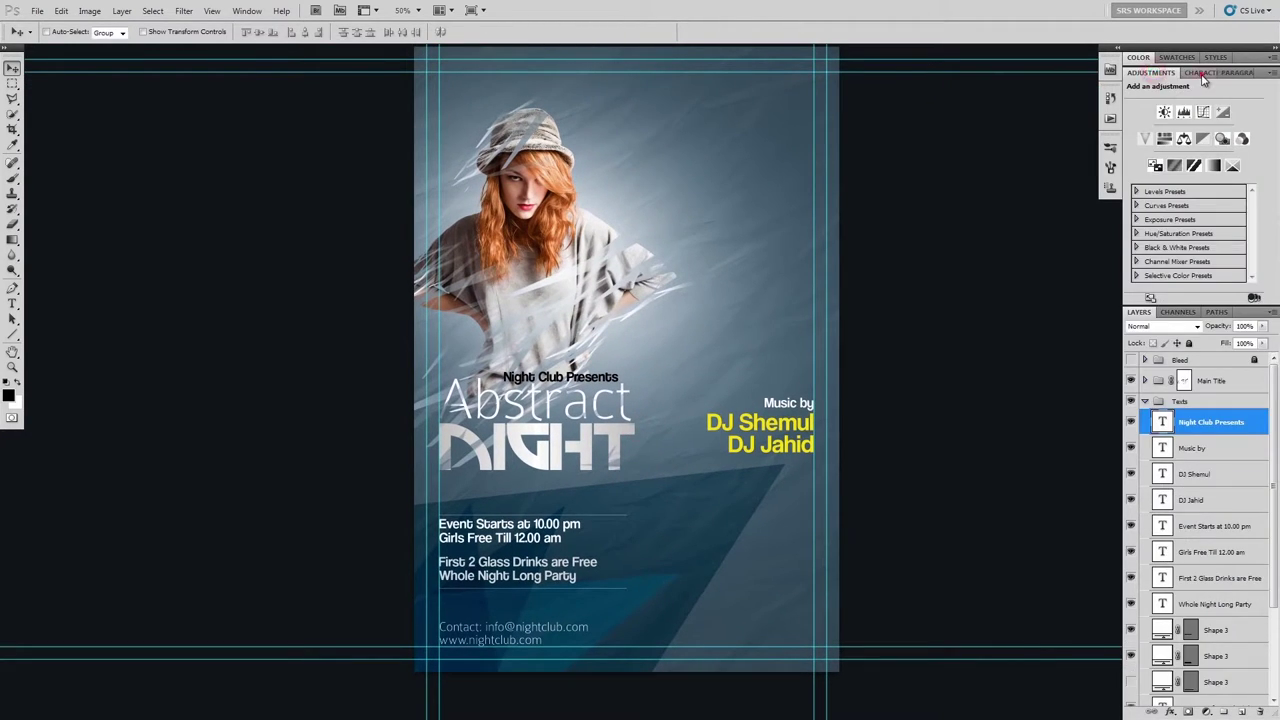
left_click(1202, 74)
left_click(1230, 155)
left_click(836, 476)
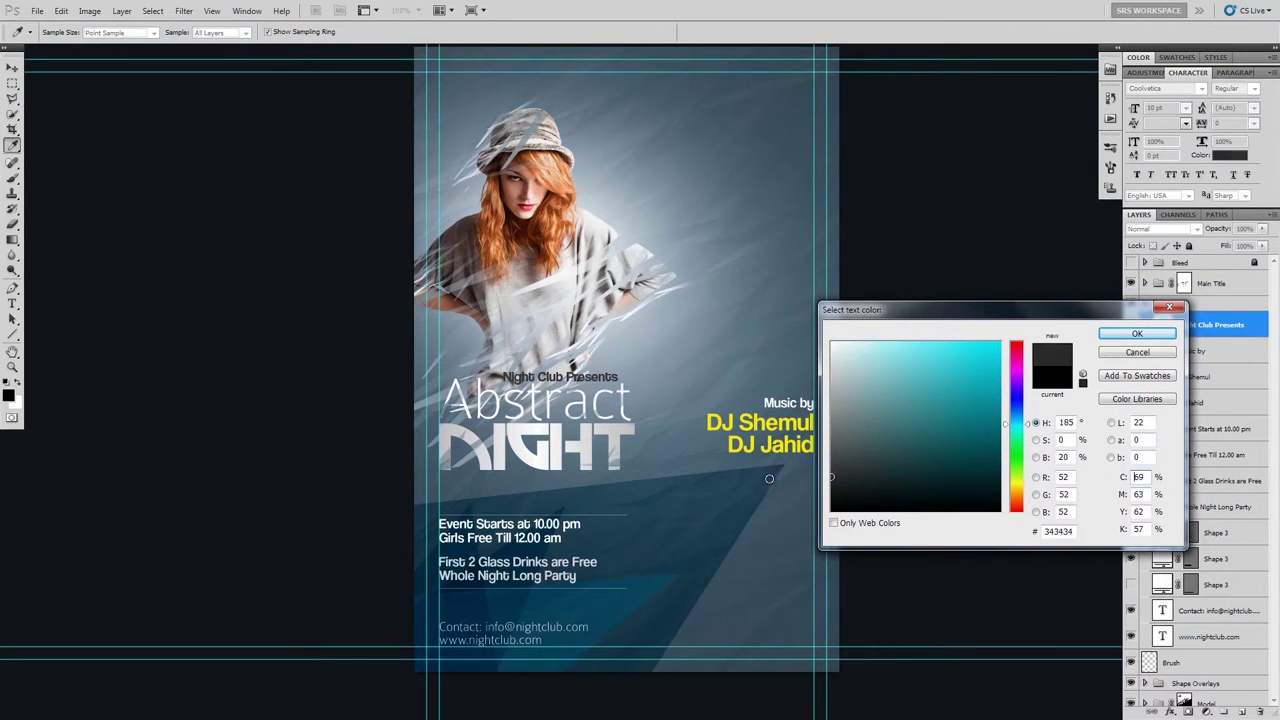
left_click(835, 488)
left_click(871, 471)
left_click(1016, 416)
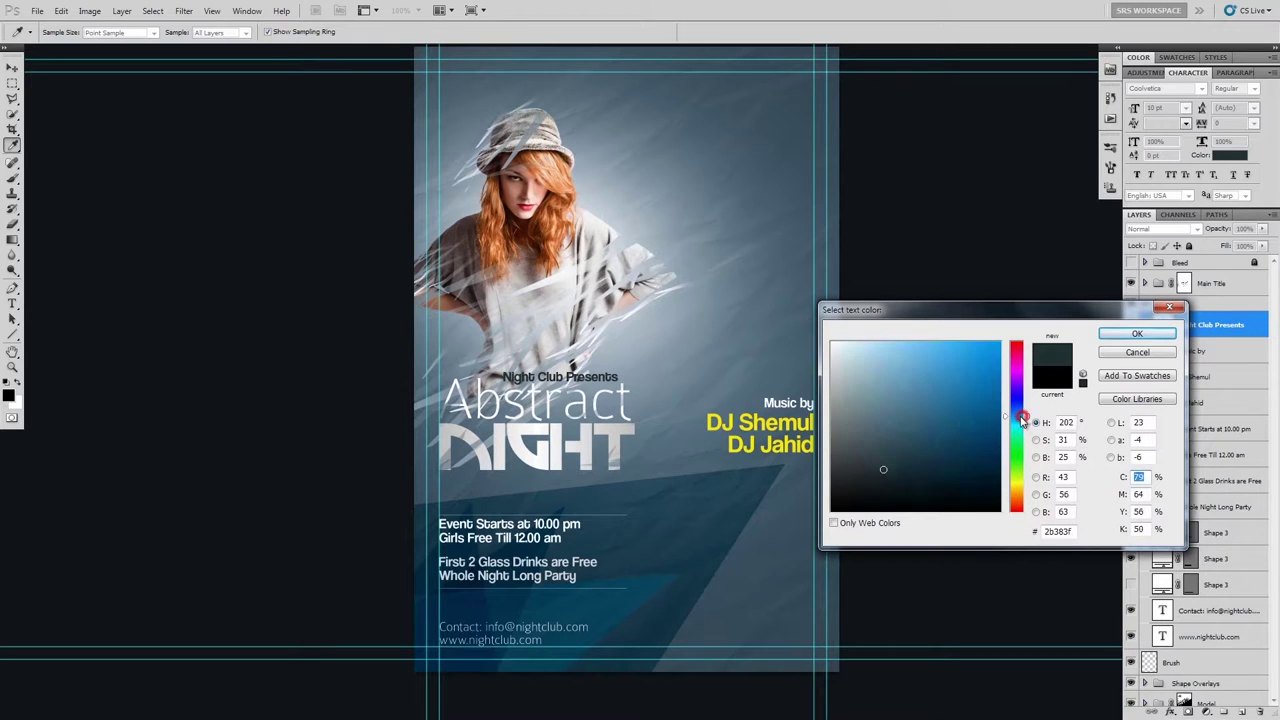
left_click(906, 467)
left_click(934, 463)
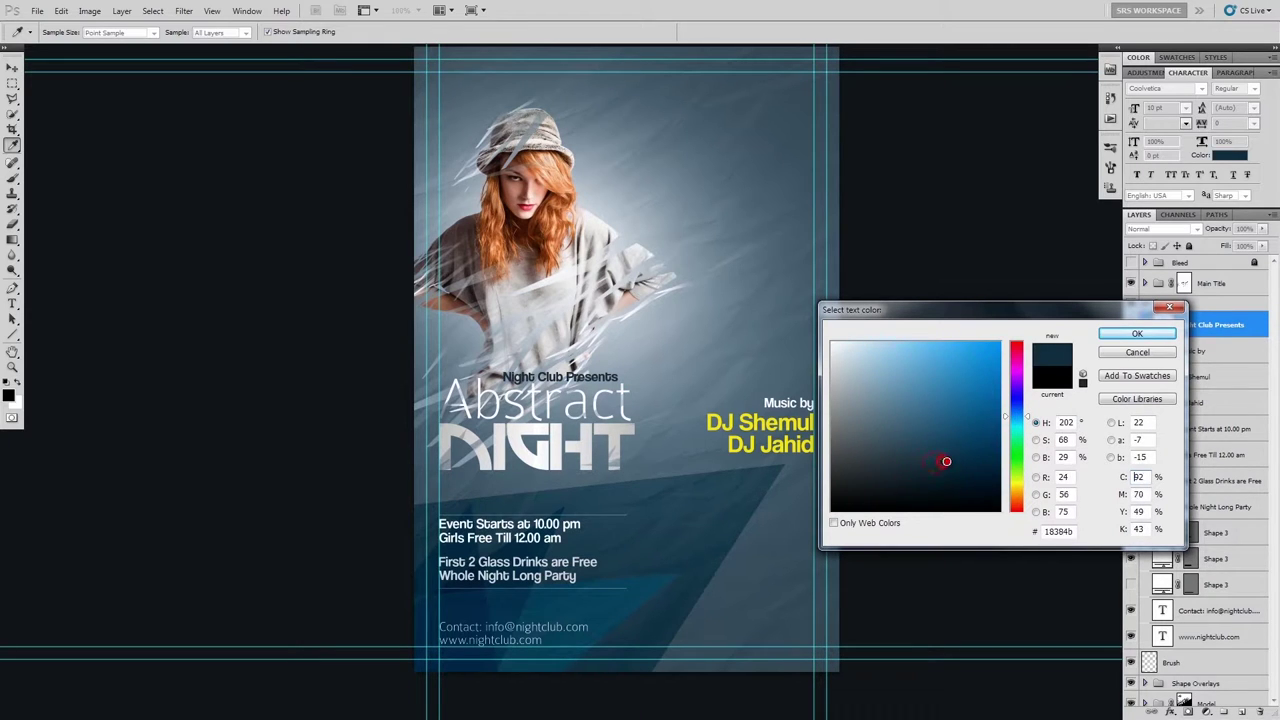
left_click(1130, 334)
key("v")
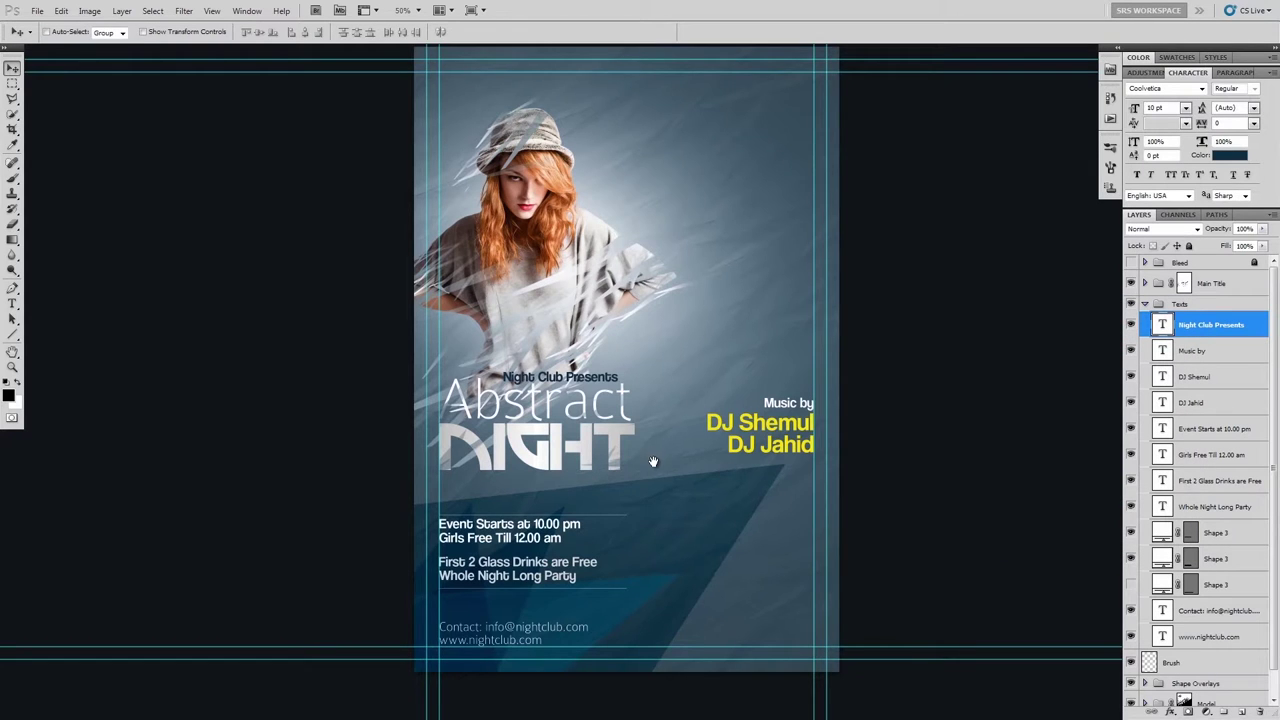
mouse_move(655, 463)
left_mouse_down()
mouse_move(672, 402)
mouse_move(651, 443)
mouse_move(655, 517)
left_mouse_up()
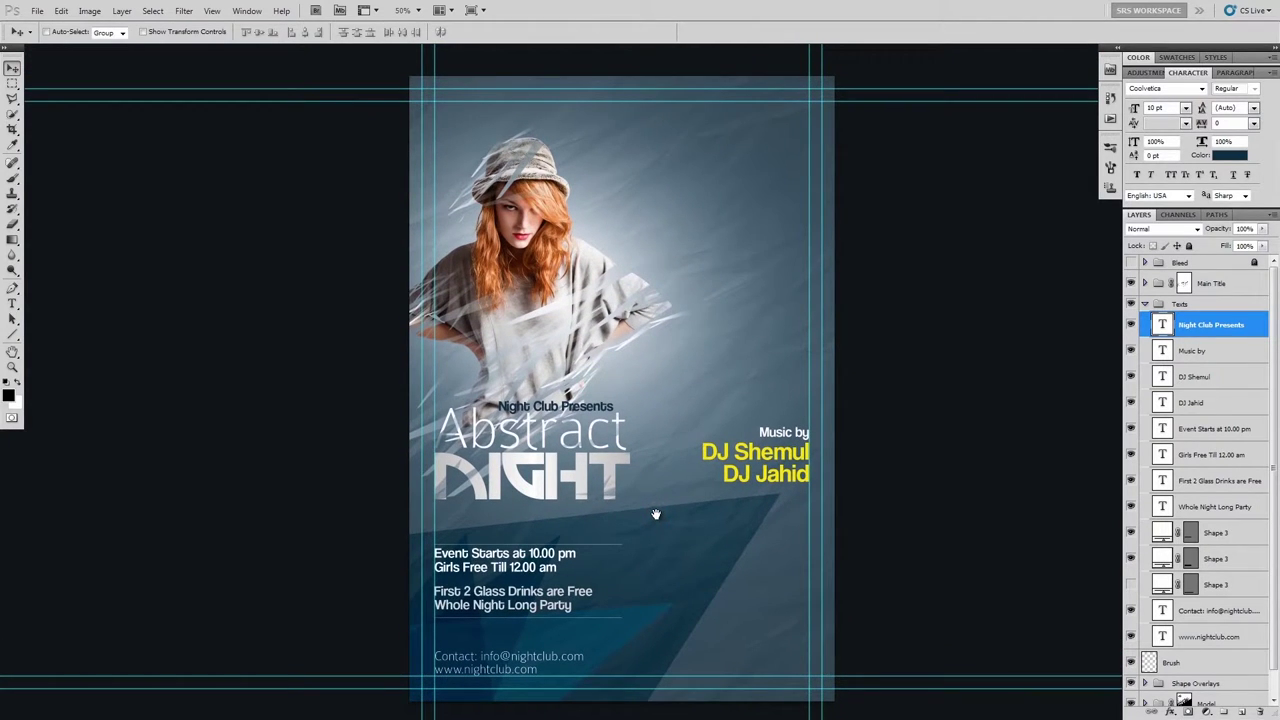
- Move 'Night Club Presents' to the top-right corner and colour it white
left_click_drag(587, 408, 782, 130)
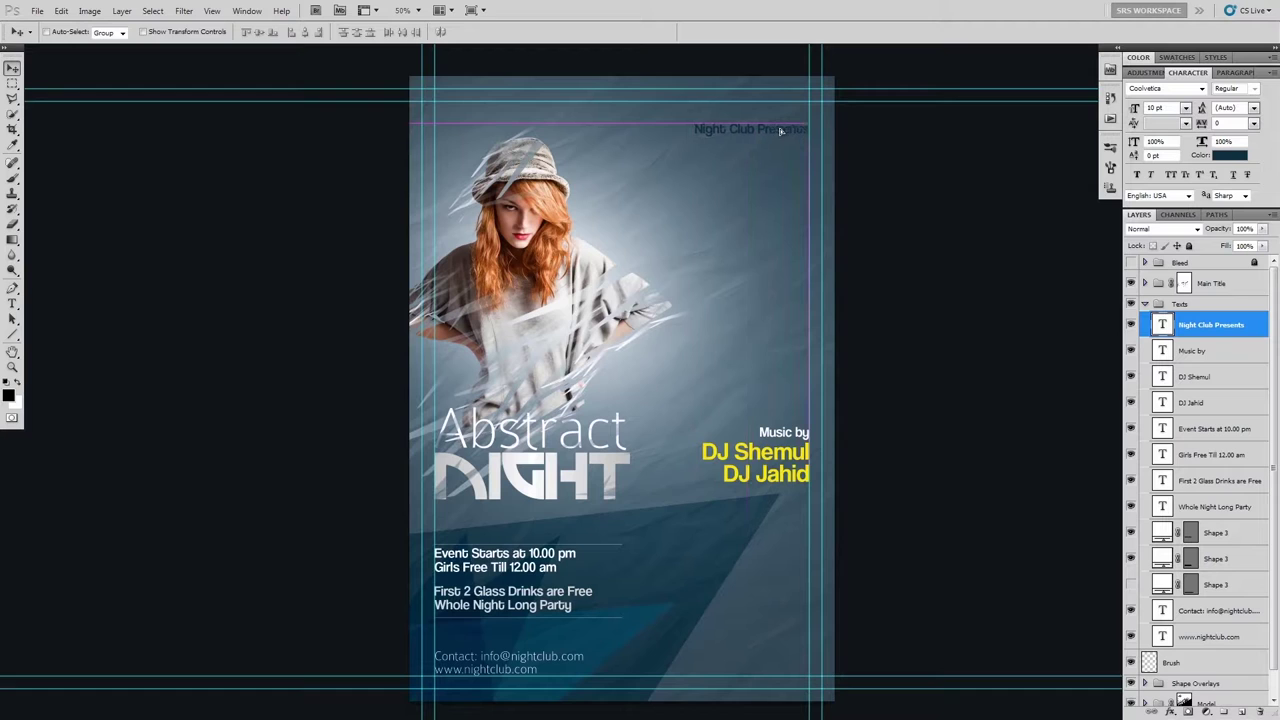
left_click(1232, 155)
type("000000")
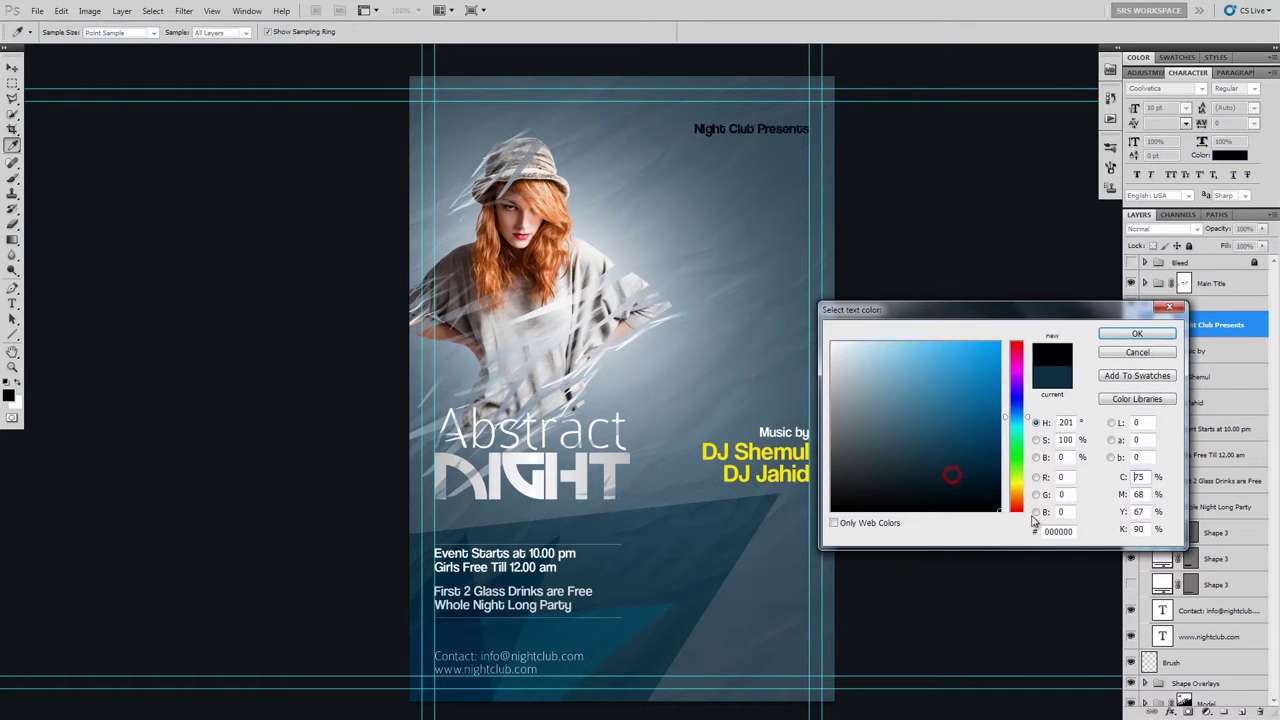
left_click(831, 342)
left_click(1137, 333)
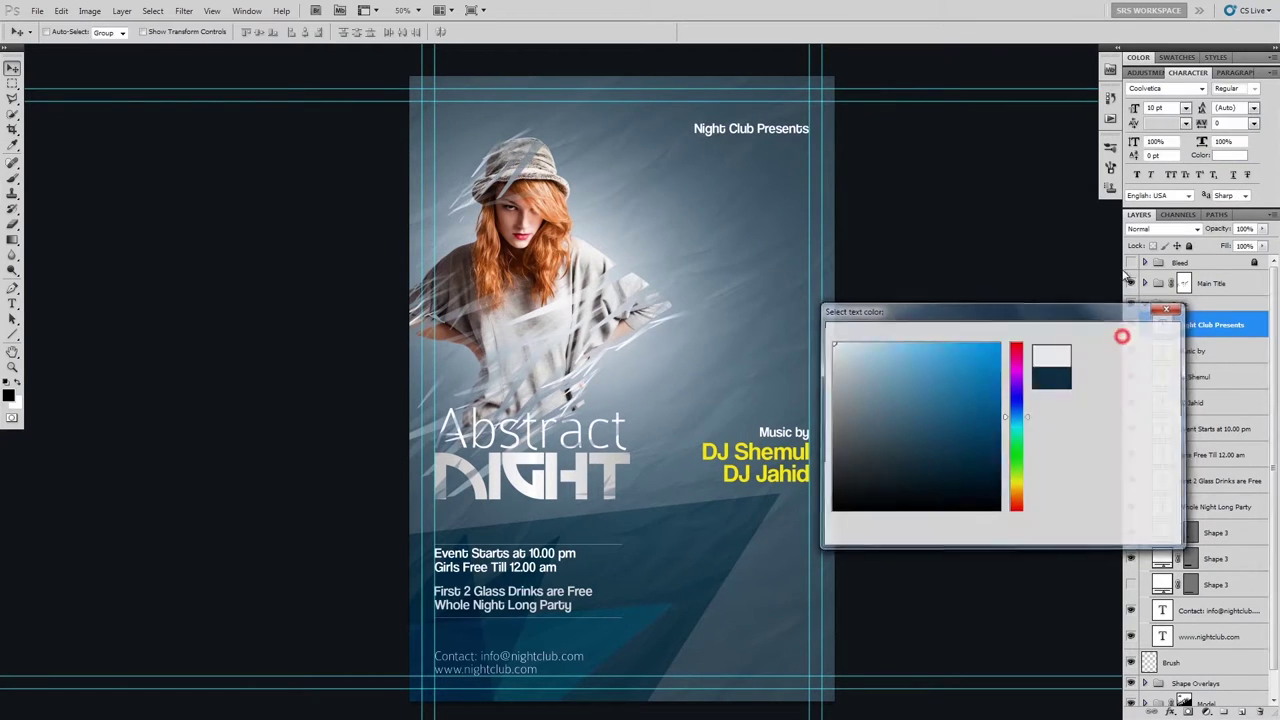
- Shrink the line to 8 pt, raise it slightly, and duplicate it just below
left_click(1186, 108)
left_click(1165, 164)
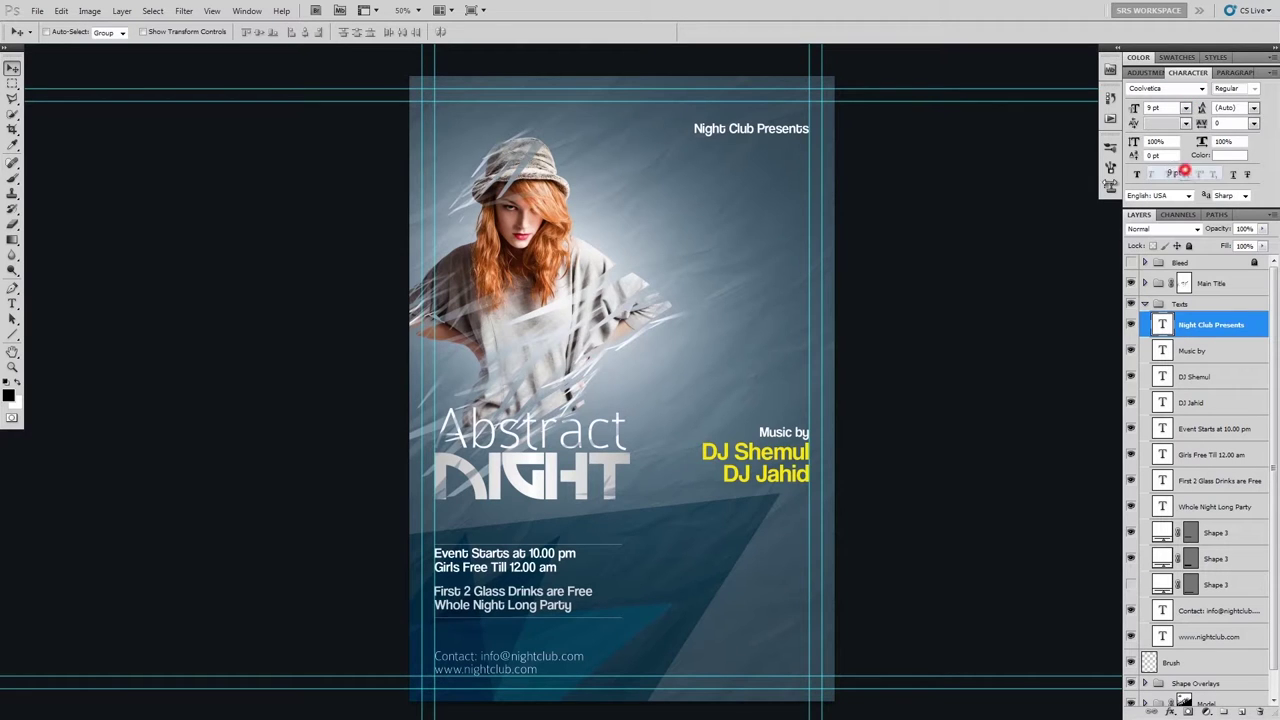
key("ctrl+minus")
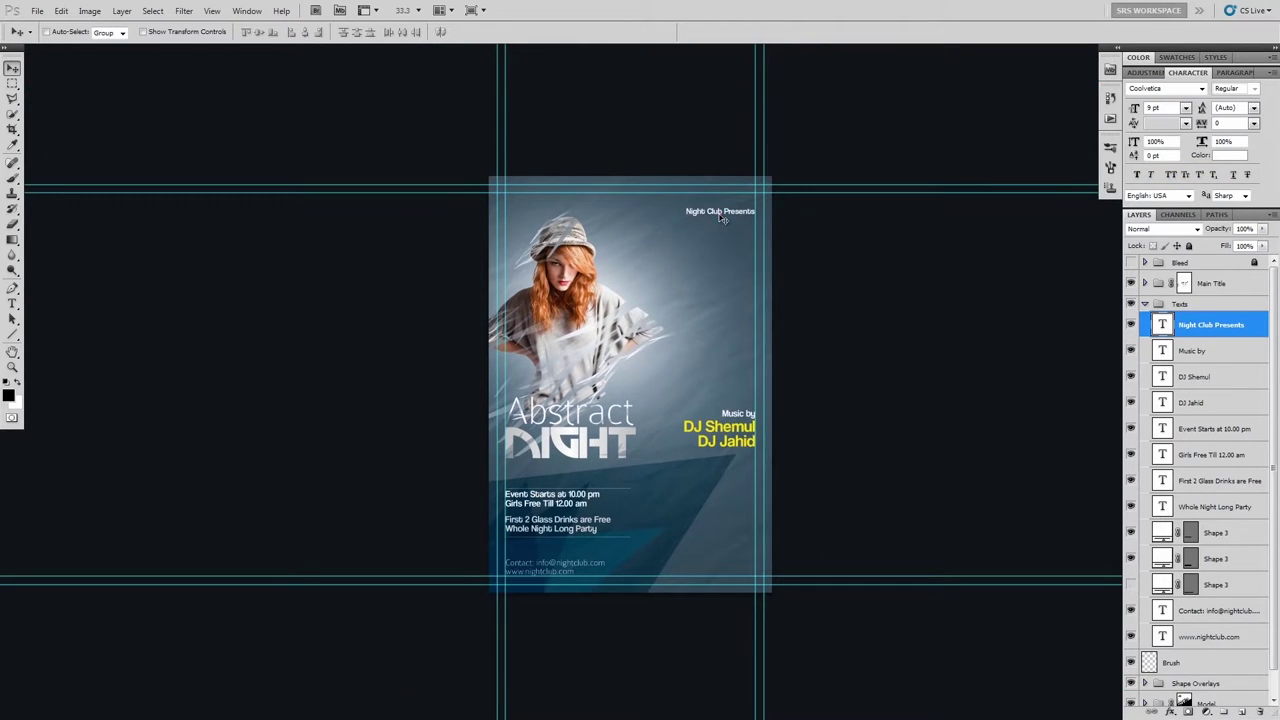
left_click_drag(721, 218, 719, 213)
left_click(1186, 108)
left_click(1172, 152)
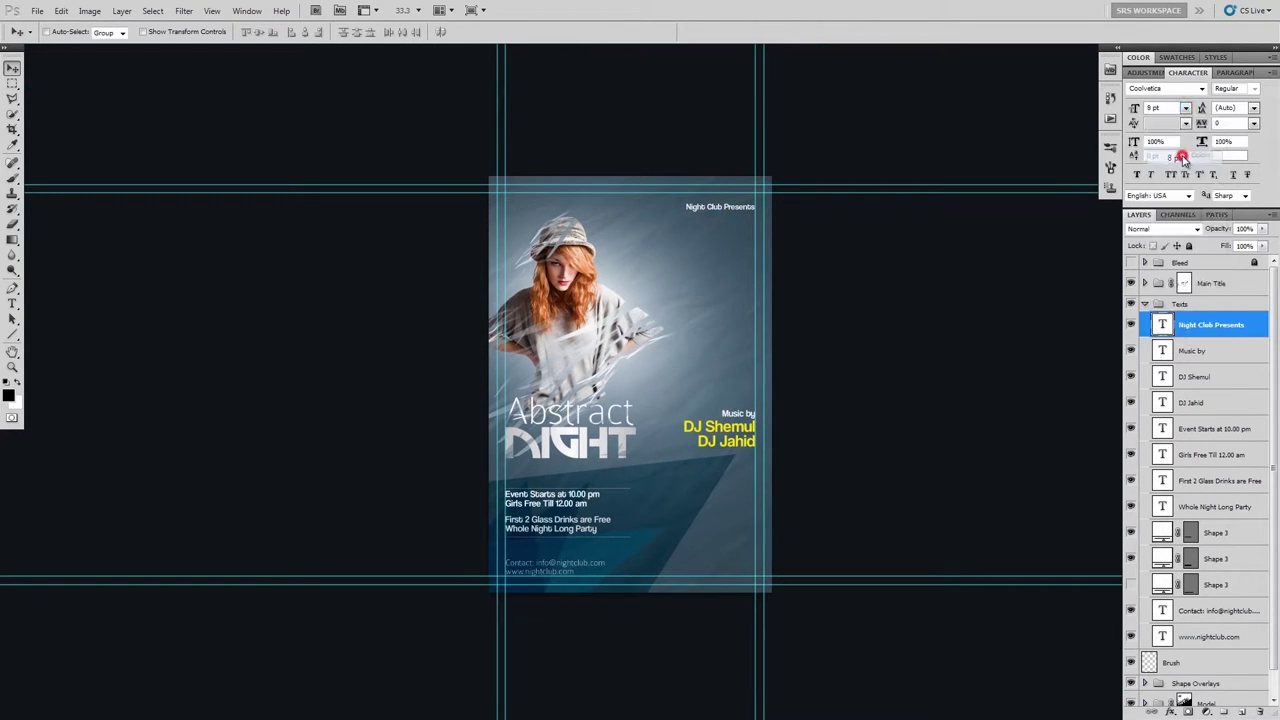
left_click(734, 231)
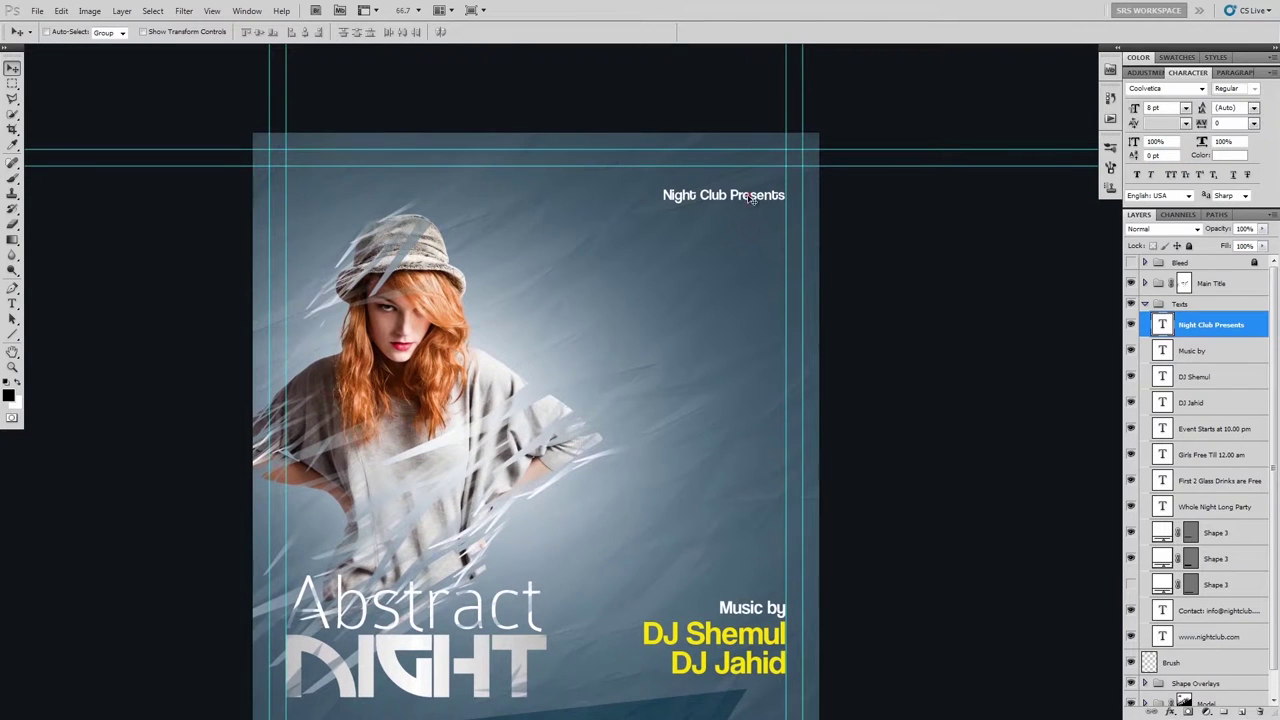
left_click_drag(751, 198, 752, 190)
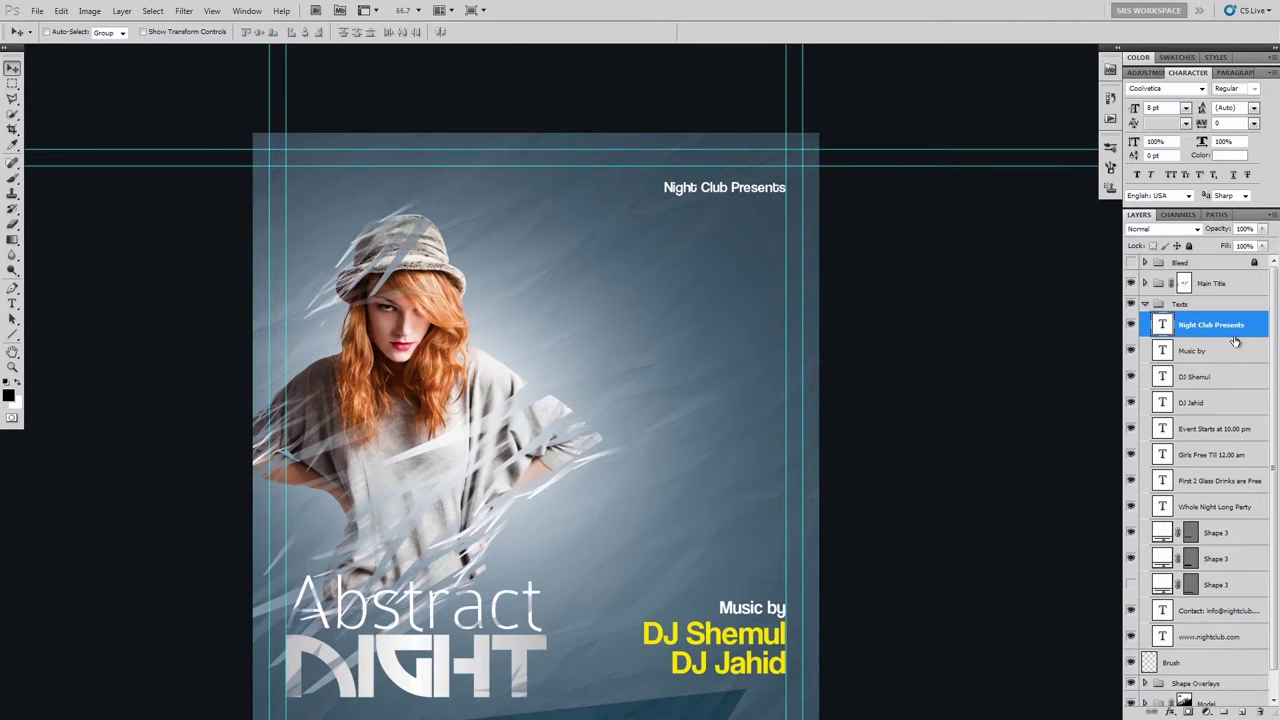
left_click_drag(743, 237, 743, 251)
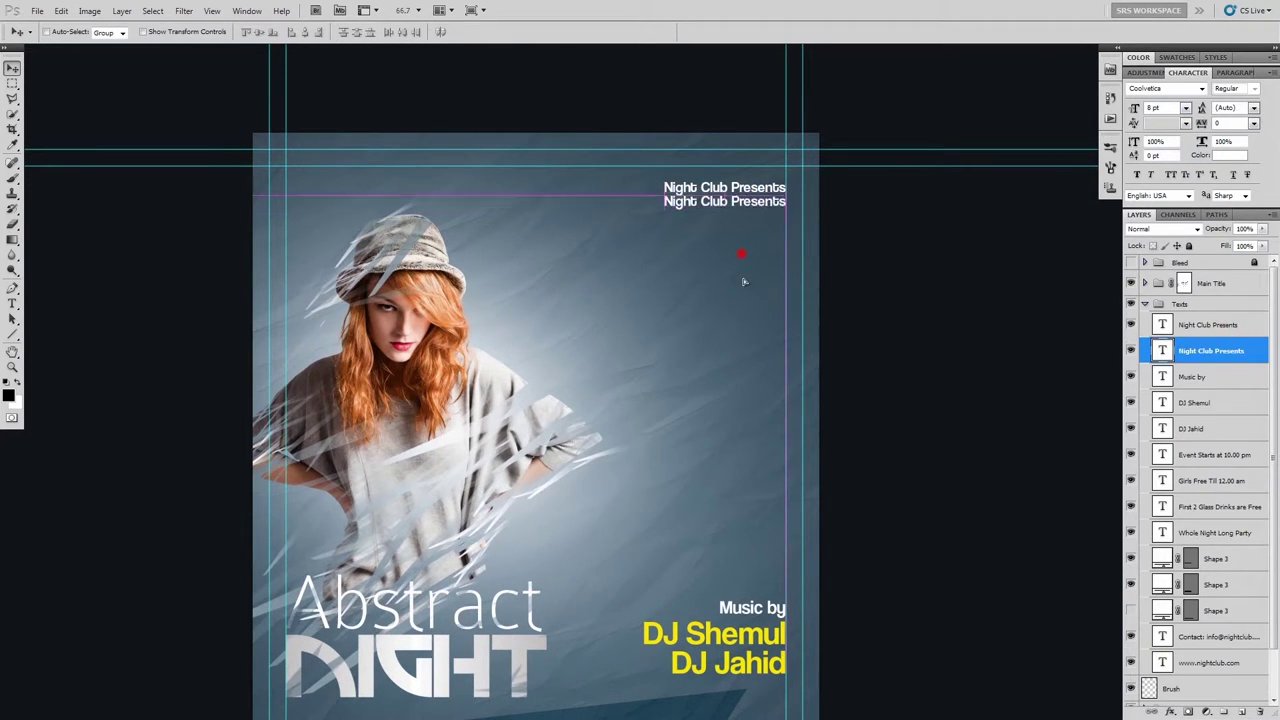
- Retype the copy as 'at 23th January, 2014' with 'th' in superscript
double_click(1161, 350)
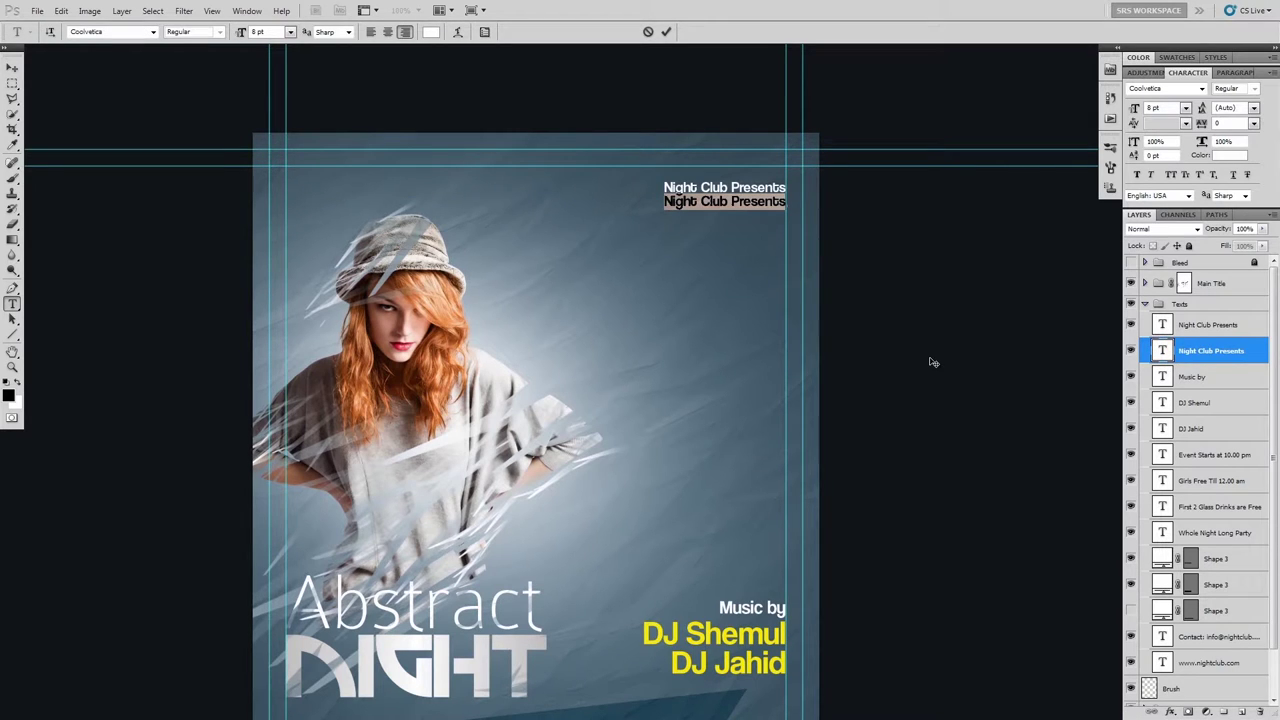
type("at 23")
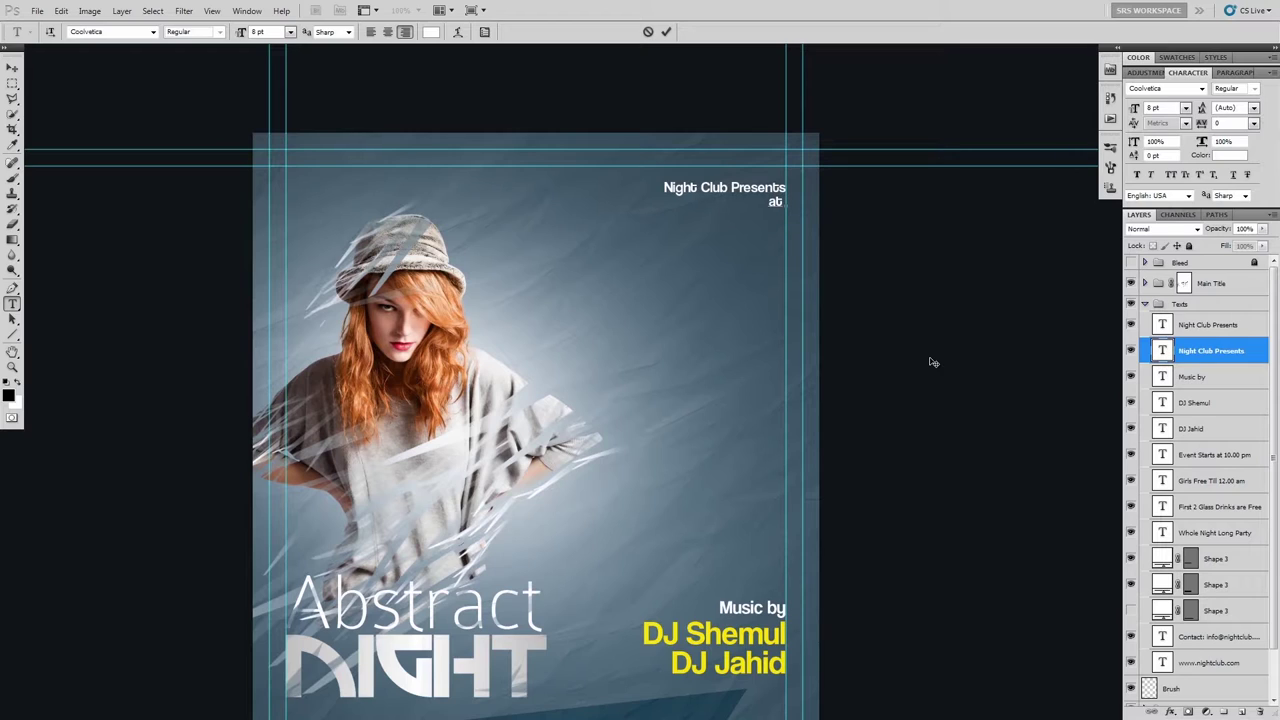
type("th")
type(" Ja")
type("nuary")
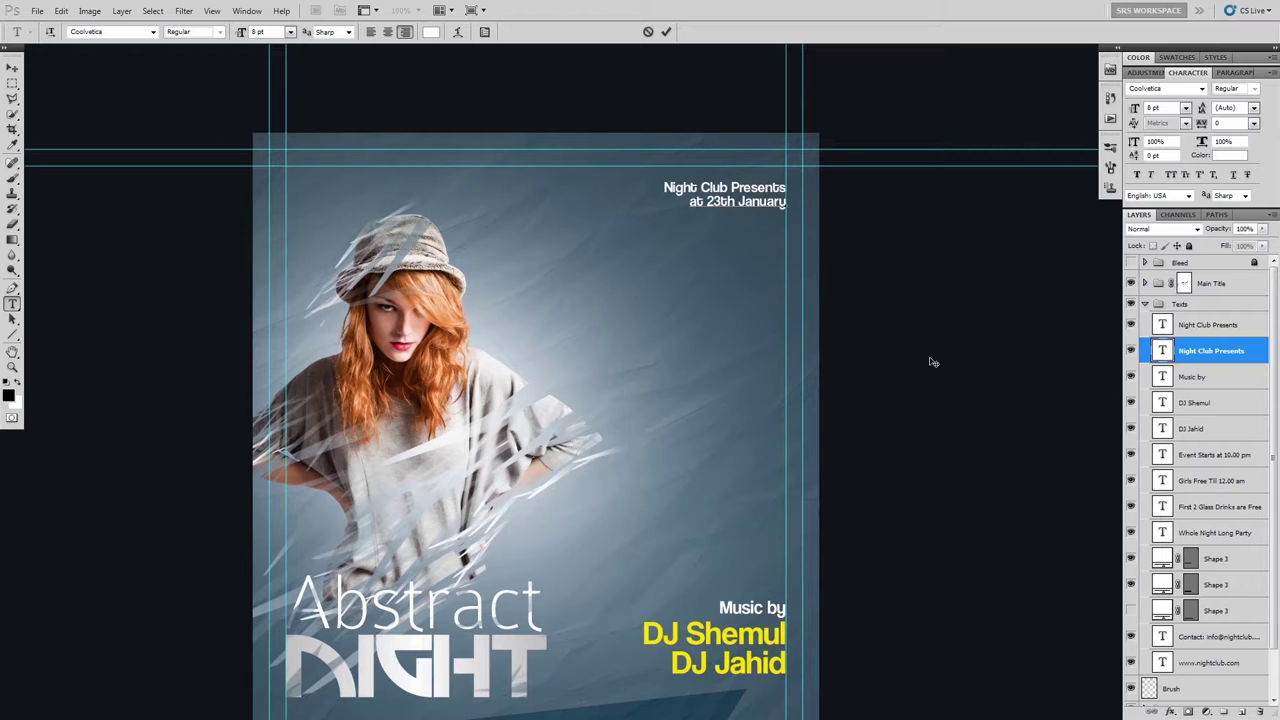
type(", 201")
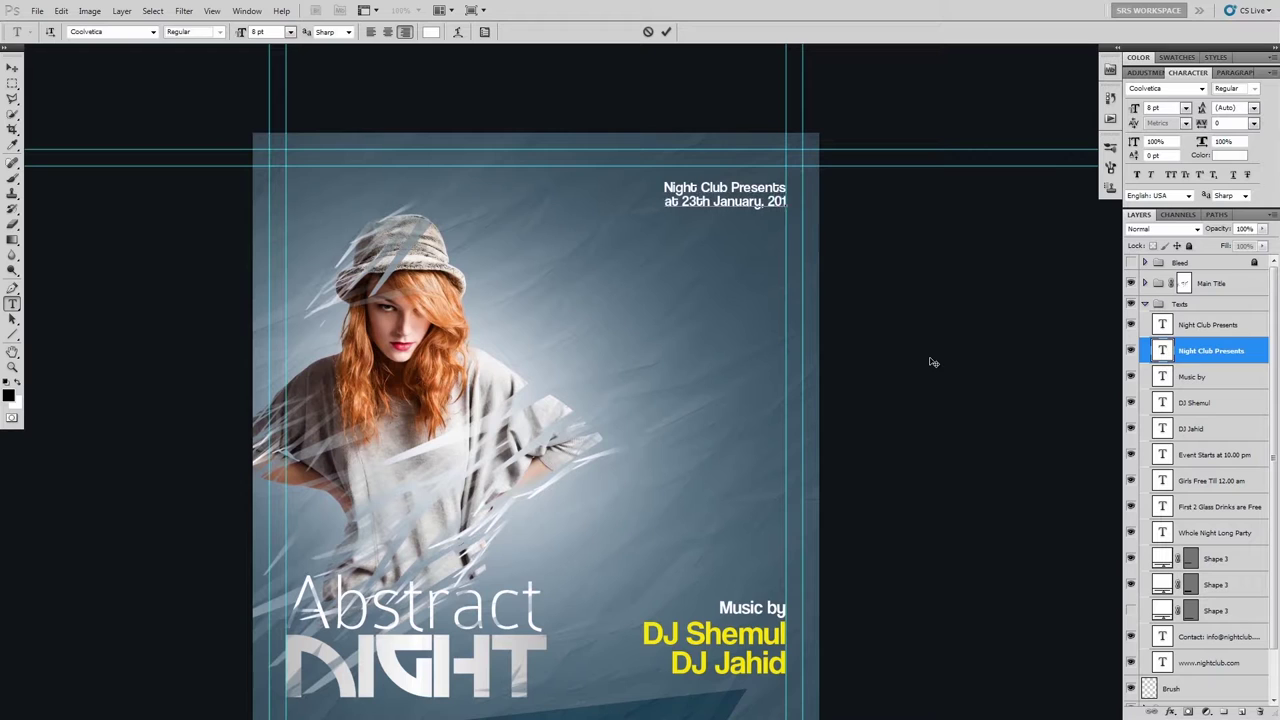
type("4")
left_click(14, 69)
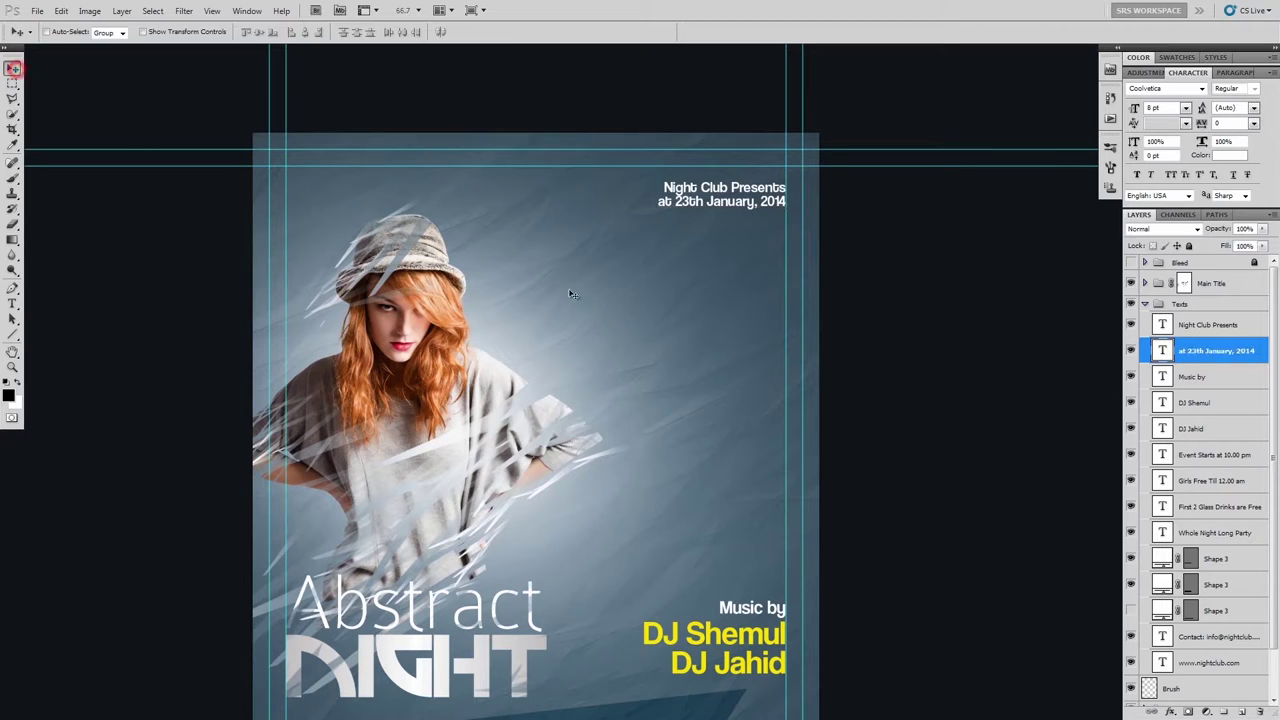
key("Down")
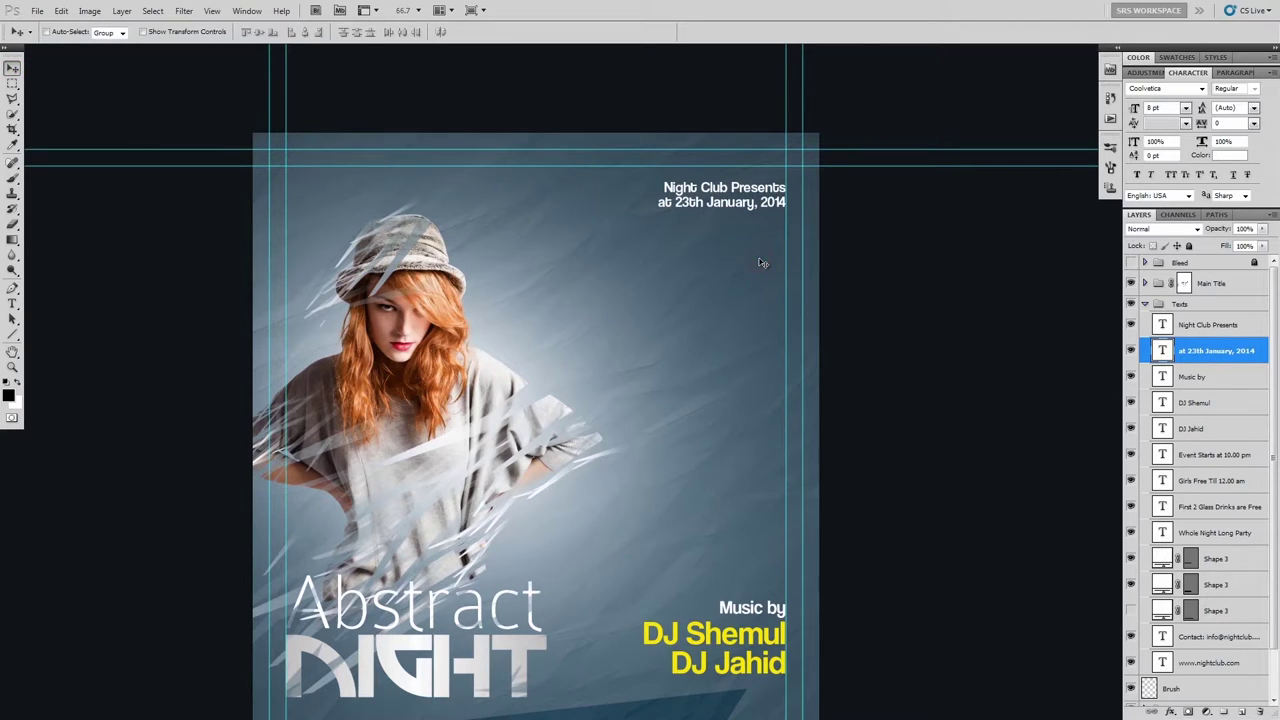
key("Down")
key("Down")
double_click(1162, 350)
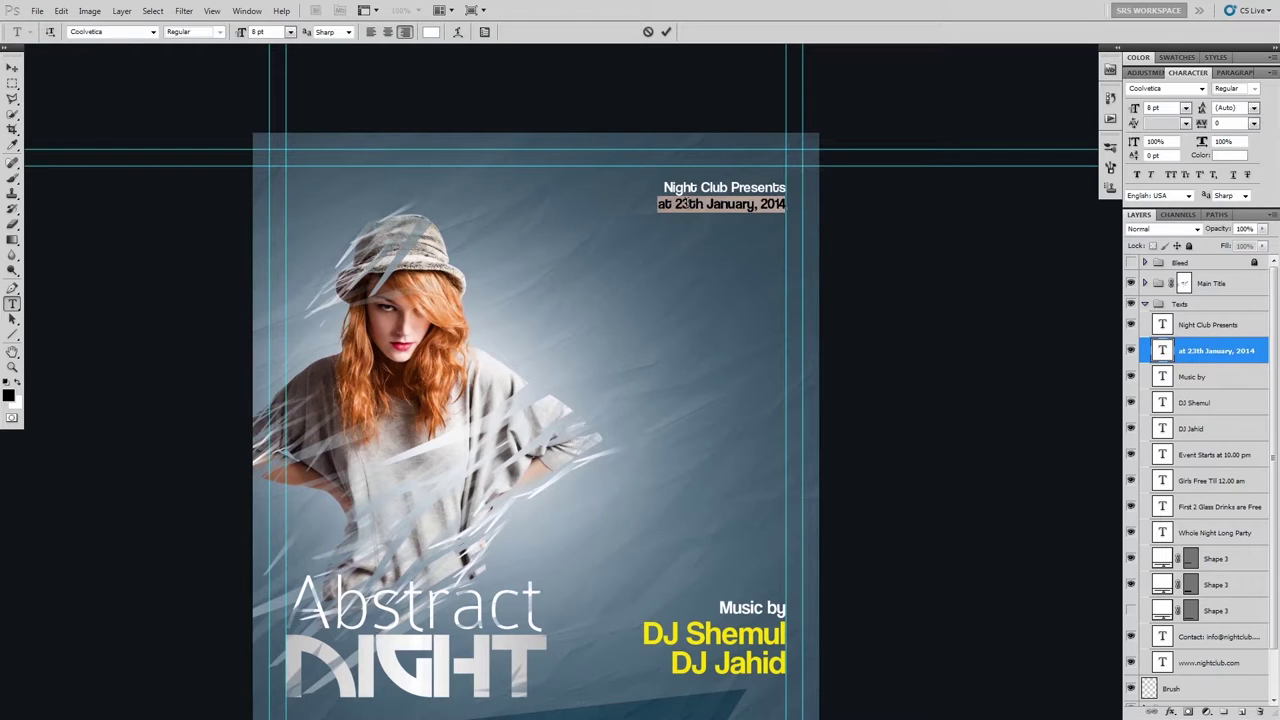
left_click_drag(688, 204, 703, 204)
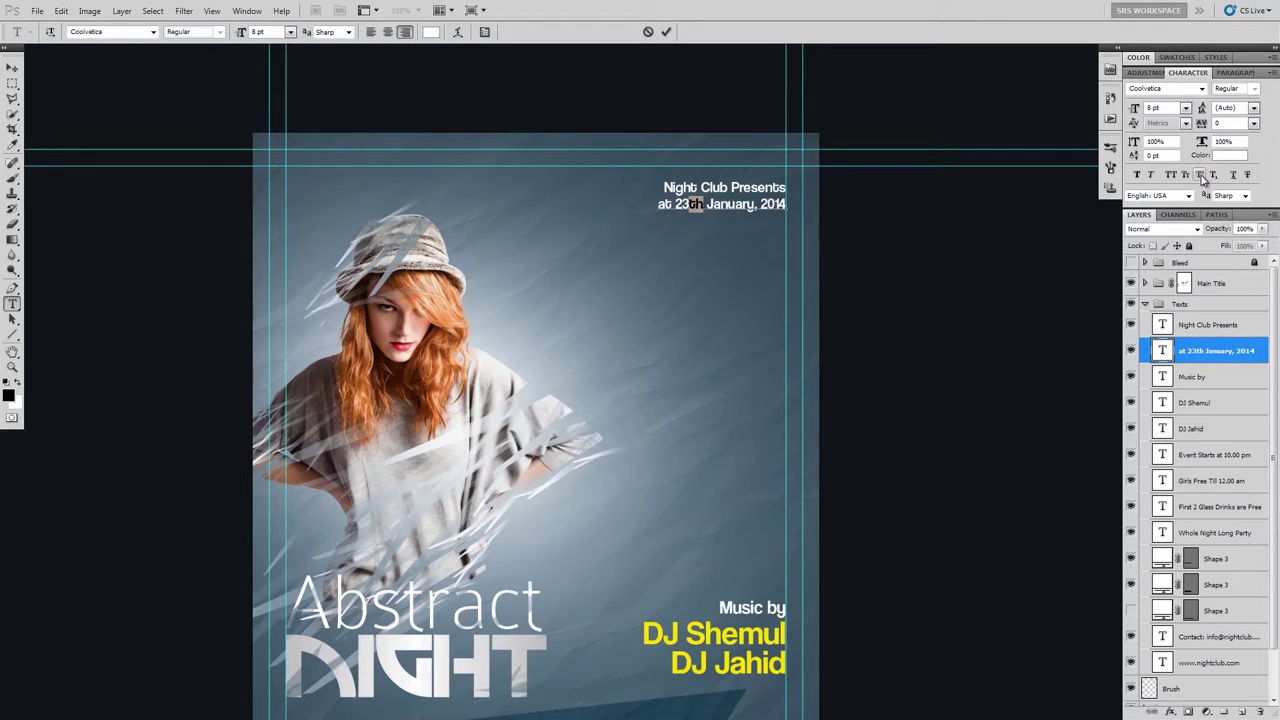
left_click(1200, 175)
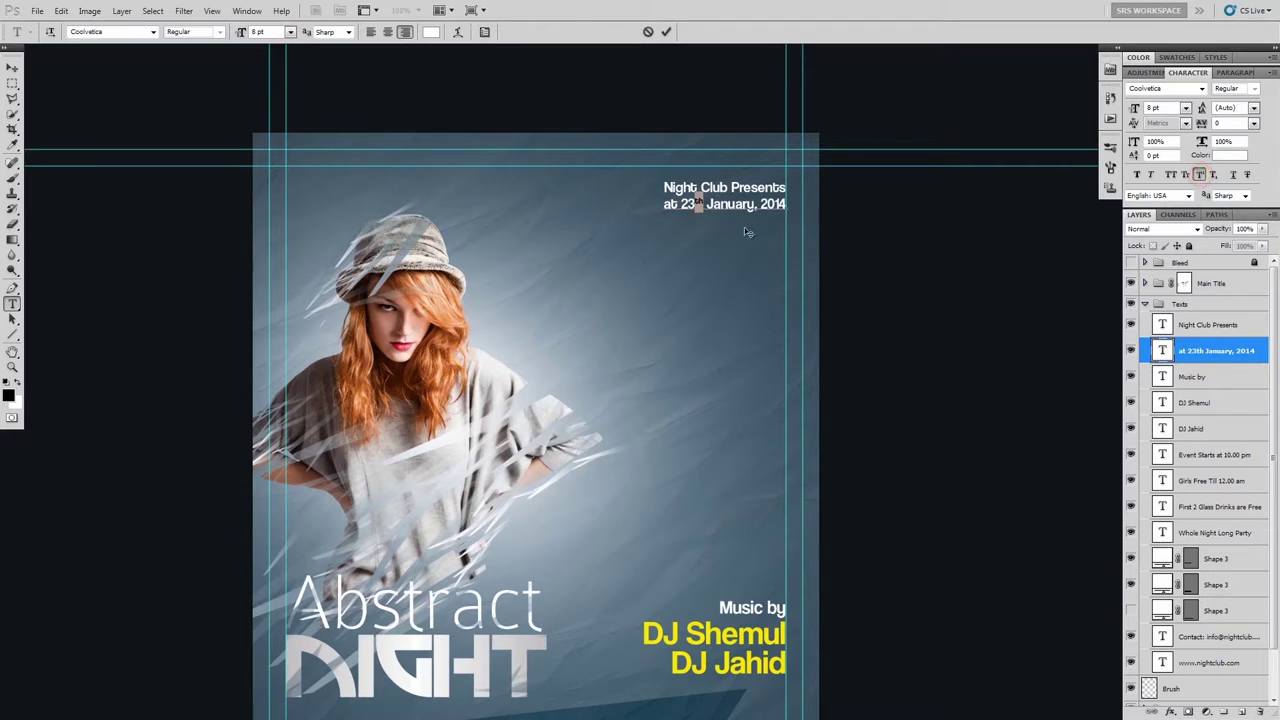
left_click(11, 70)
- Make 'Night Club Presents' light grey and set the date line to 10 pt
left_click(1212, 325)
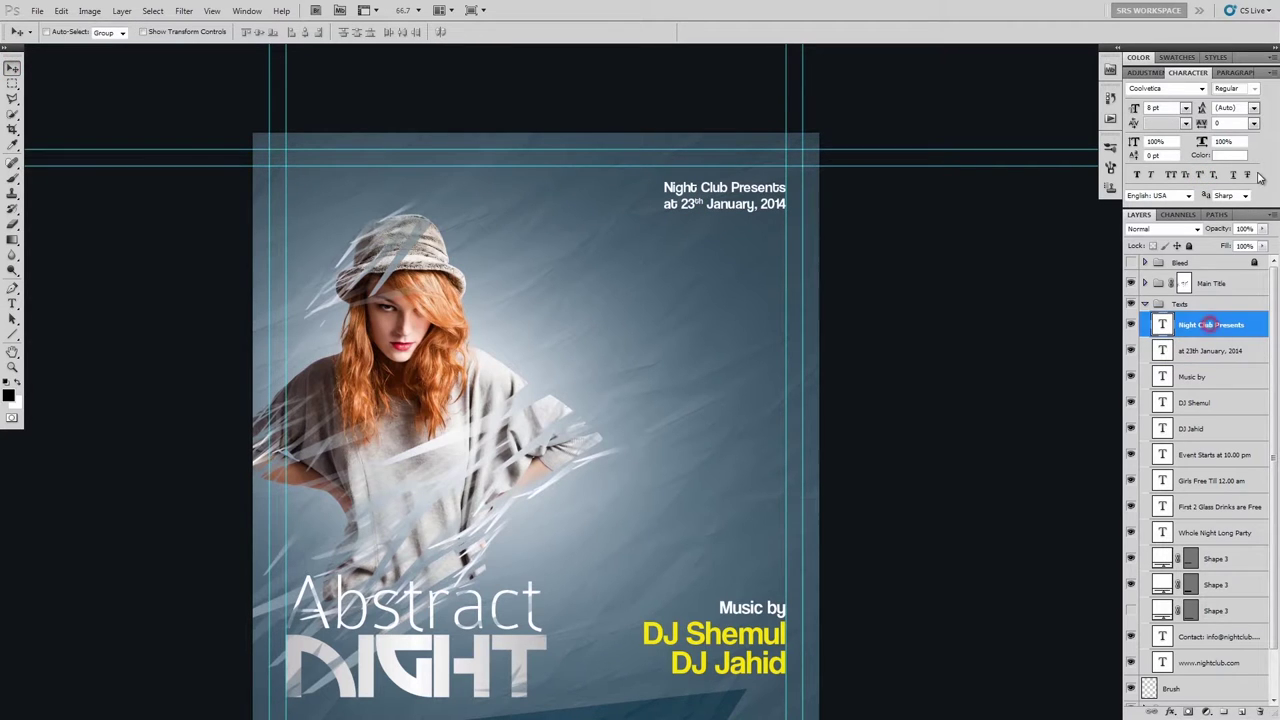
left_click(1228, 156)
left_click_drag(854, 376, 830, 376)
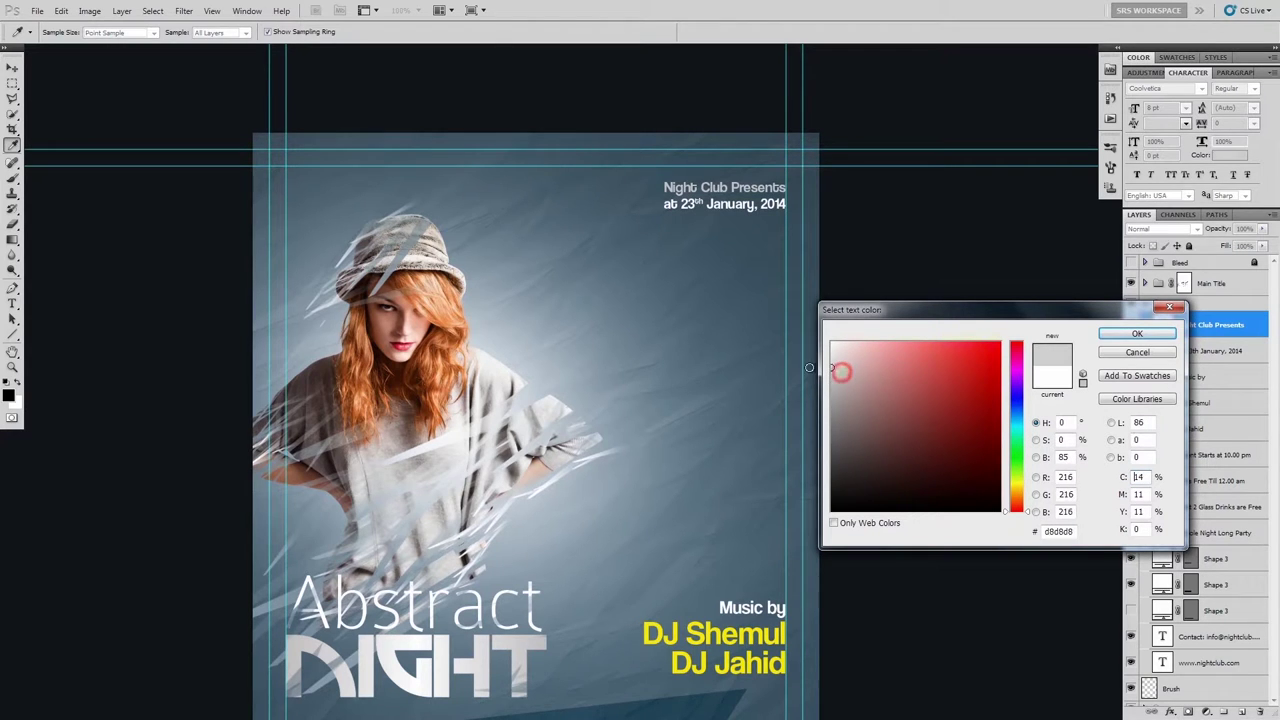
left_click(1137, 334)
left_click(1198, 350)
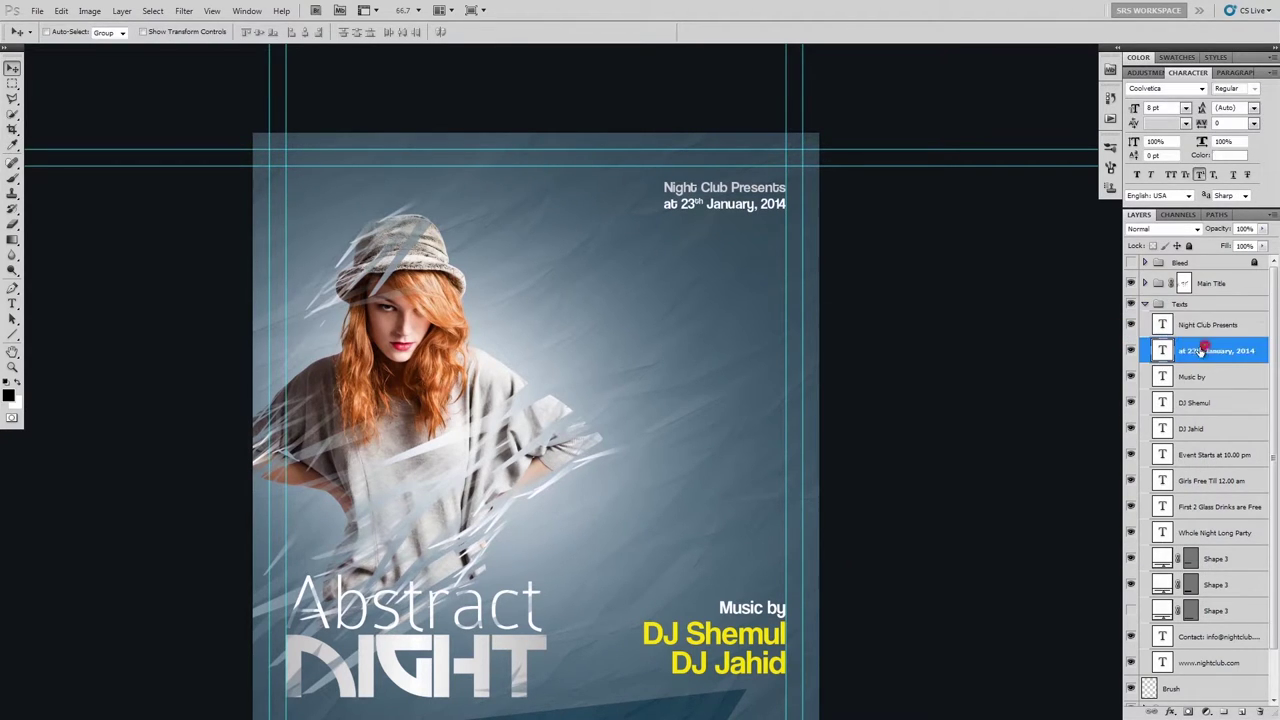
left_click(1186, 108)
left_click(1180, 188)
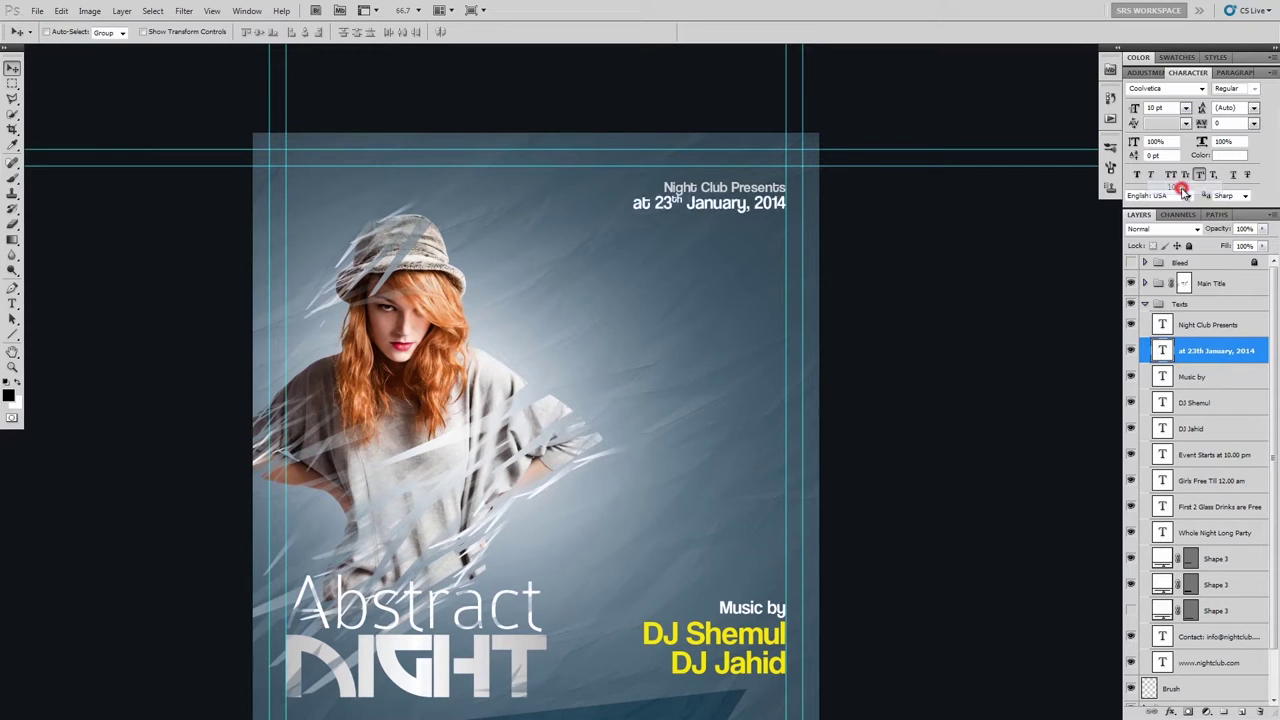
key("Down")
key("Down")
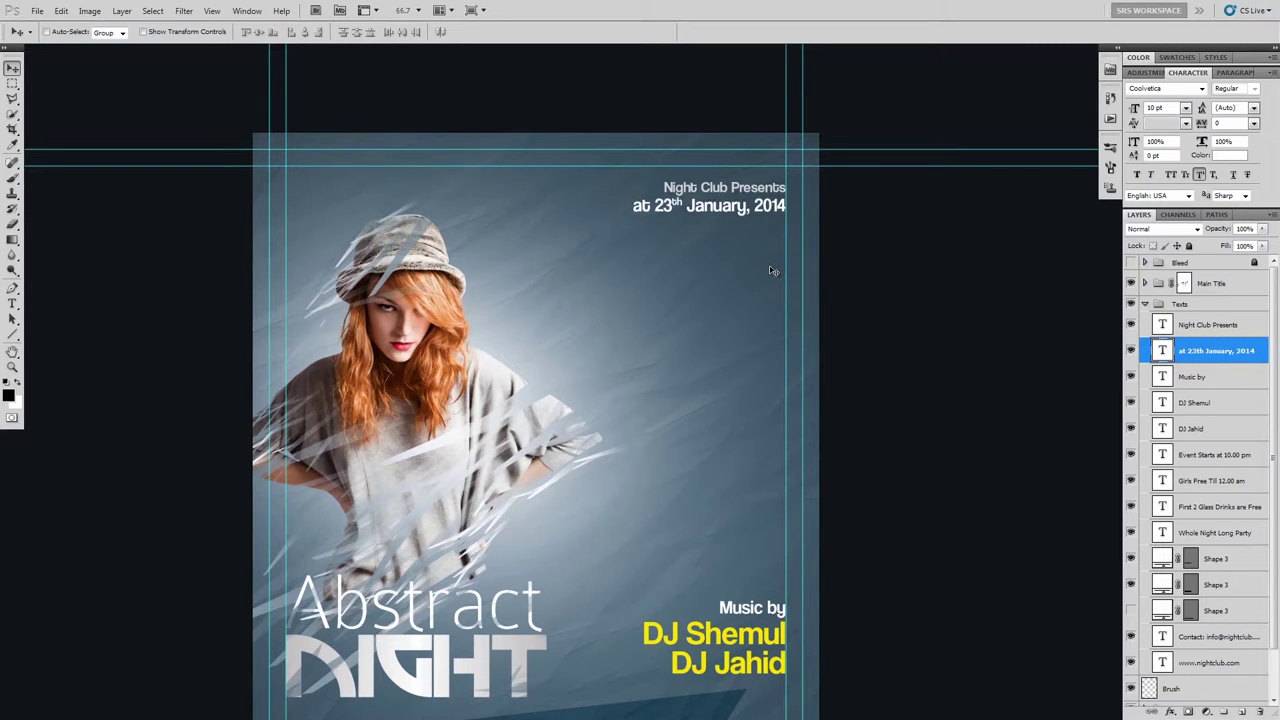
- Zoom the flyer to 50%, centre it, and save
key("ctrl+minus")
key("ctrl+minus")
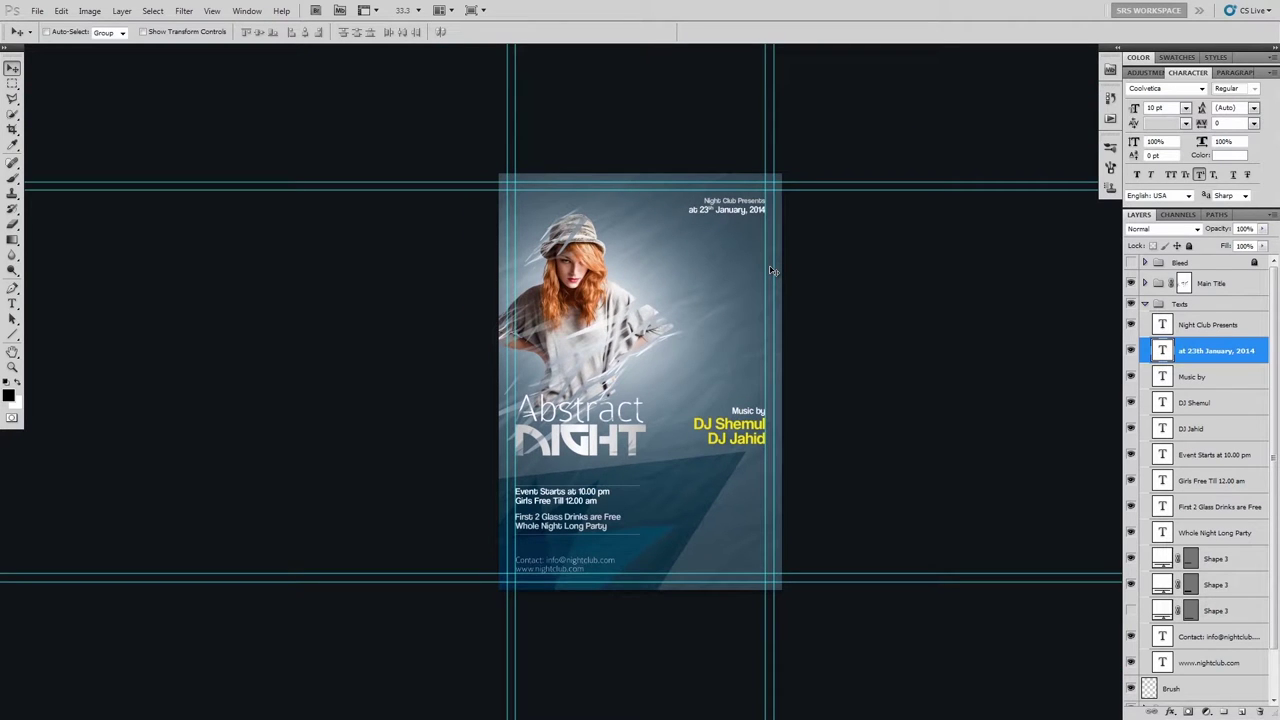
key("ctrl+plus")
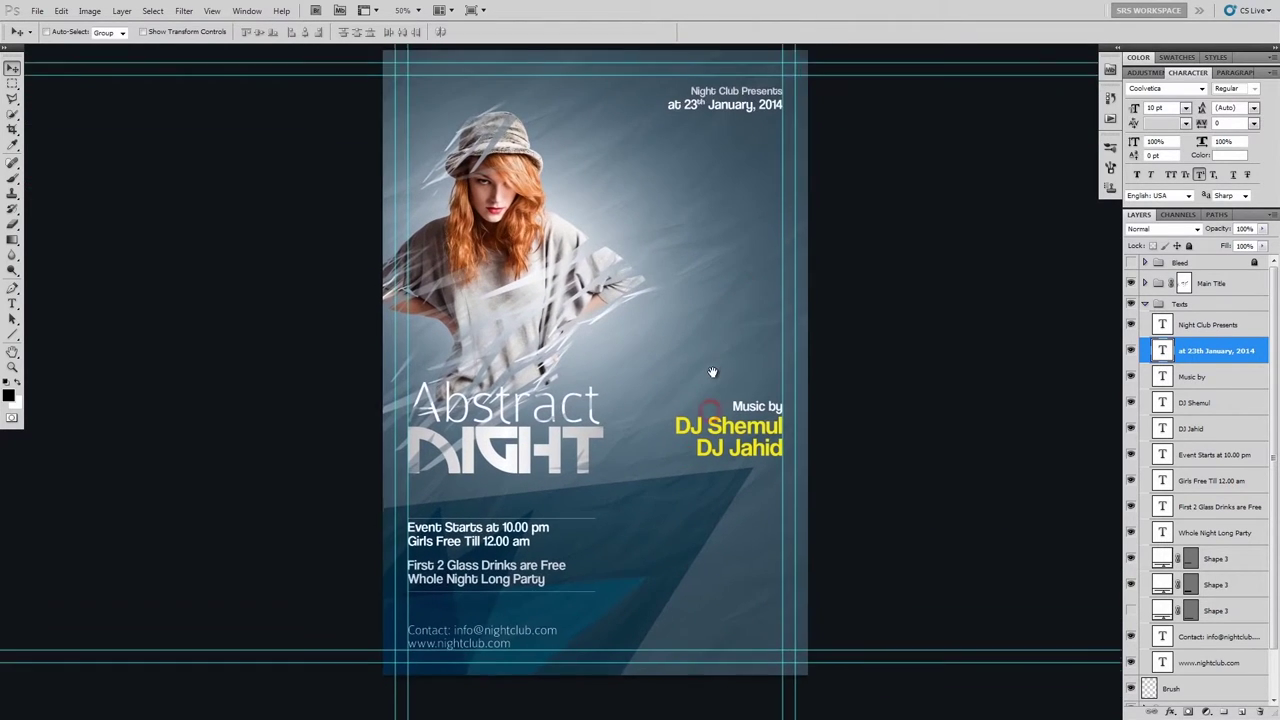
left_click_drag(714, 366, 708, 383)
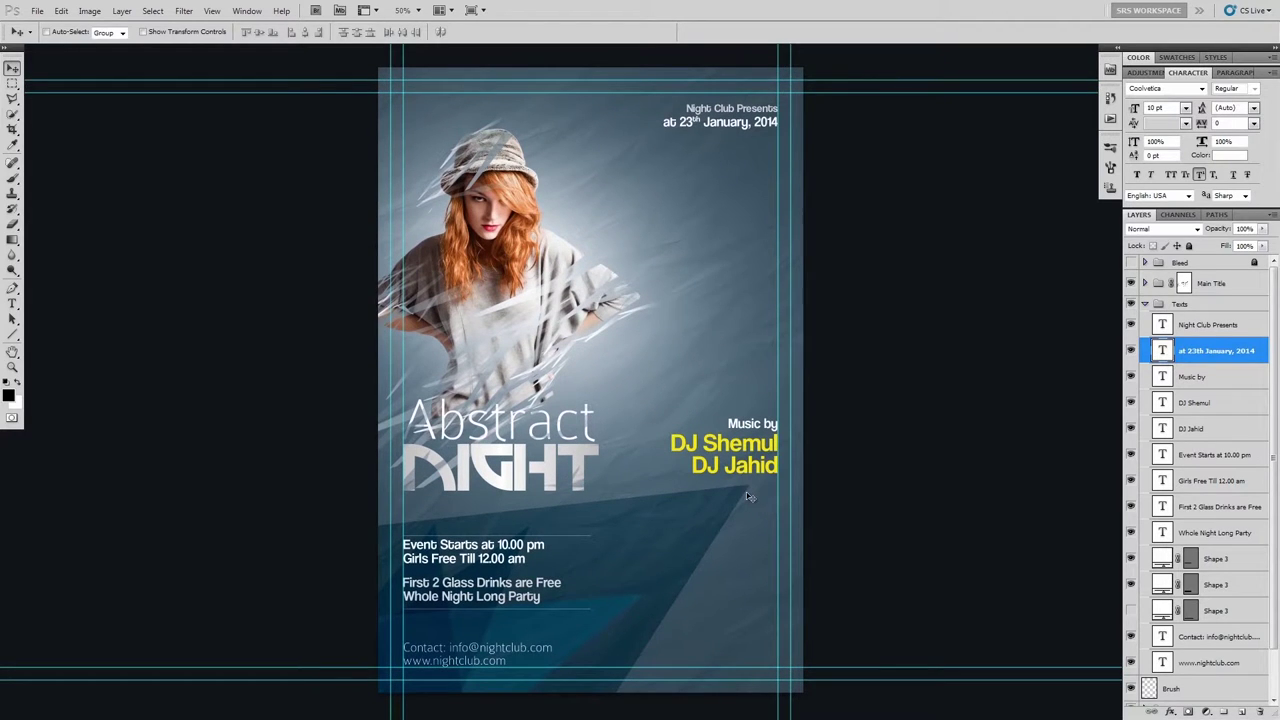
key("ctrl+shift+s")
key("Escape")
- Collapse the Texts group and select the Shape Overlays group
left_click(1182, 305)
left_click(1145, 303)
left_click(1131, 324)
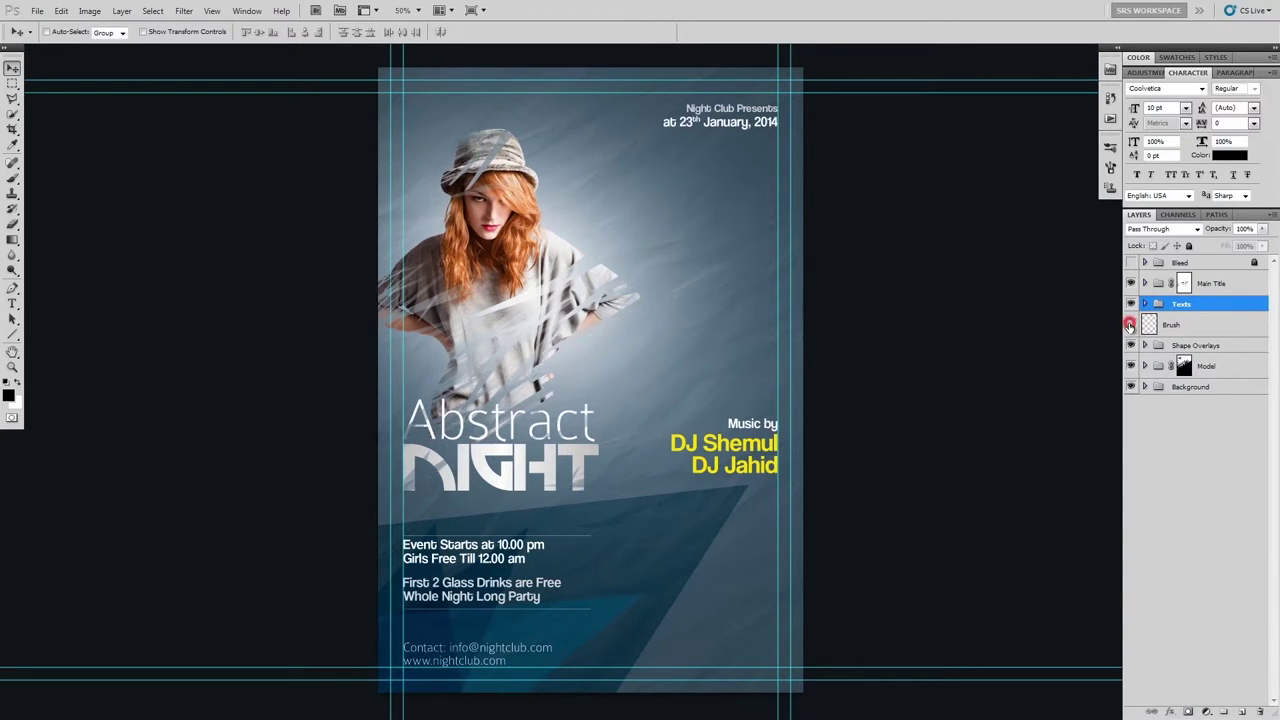
left_click(1131, 324)
left_click(1172, 324)
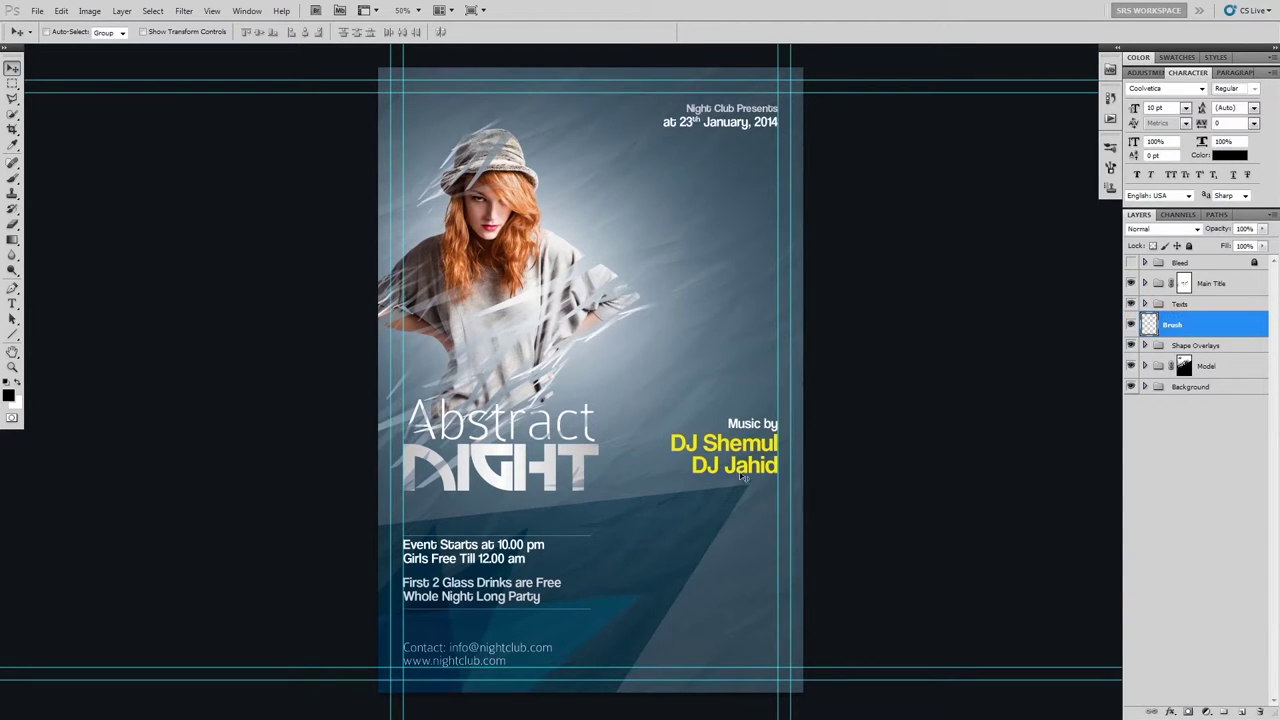
left_click(1229, 347)
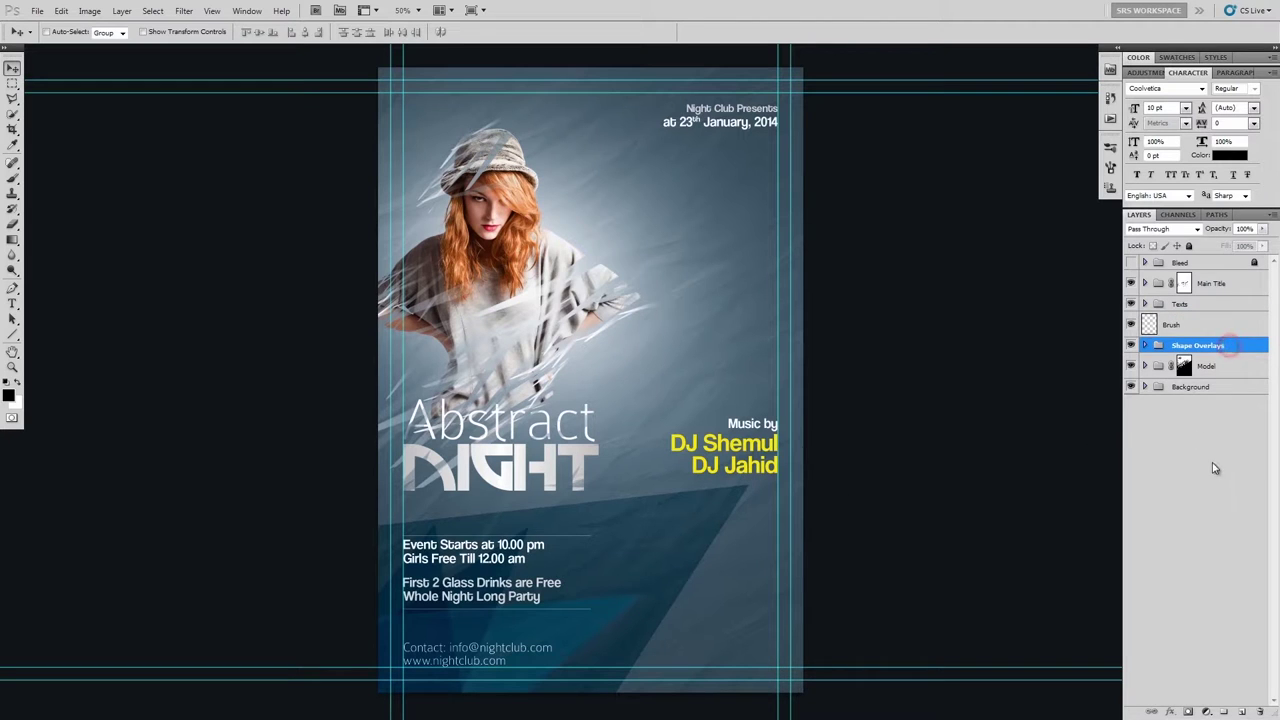
- Move the dark triangle behind the DJ names and add a copy rotated about -46.6°
left_click(1147, 346)
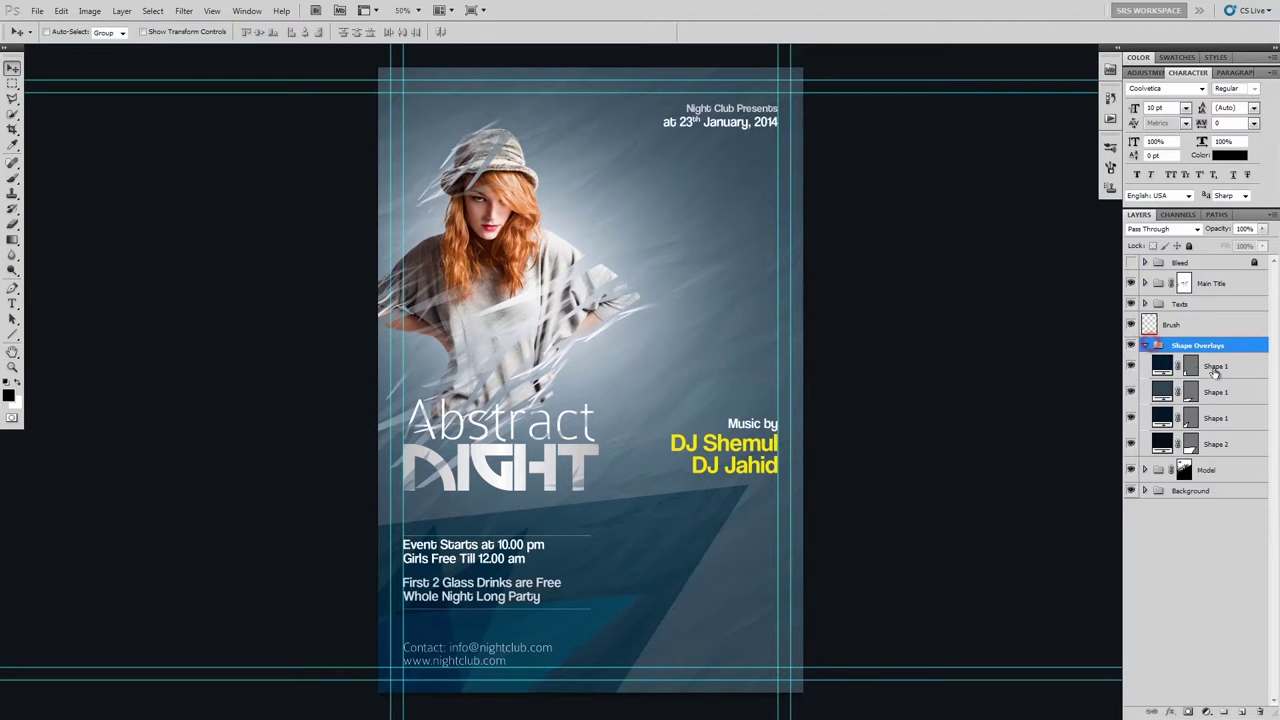
left_click(1215, 372)
mouse_move(595, 513)
left_mouse_down()
mouse_move(826, 357)
mouse_move(851, 360)
mouse_move(809, 361)
left_mouse_up()
key("ctrl+j")
key("ctrl+t")
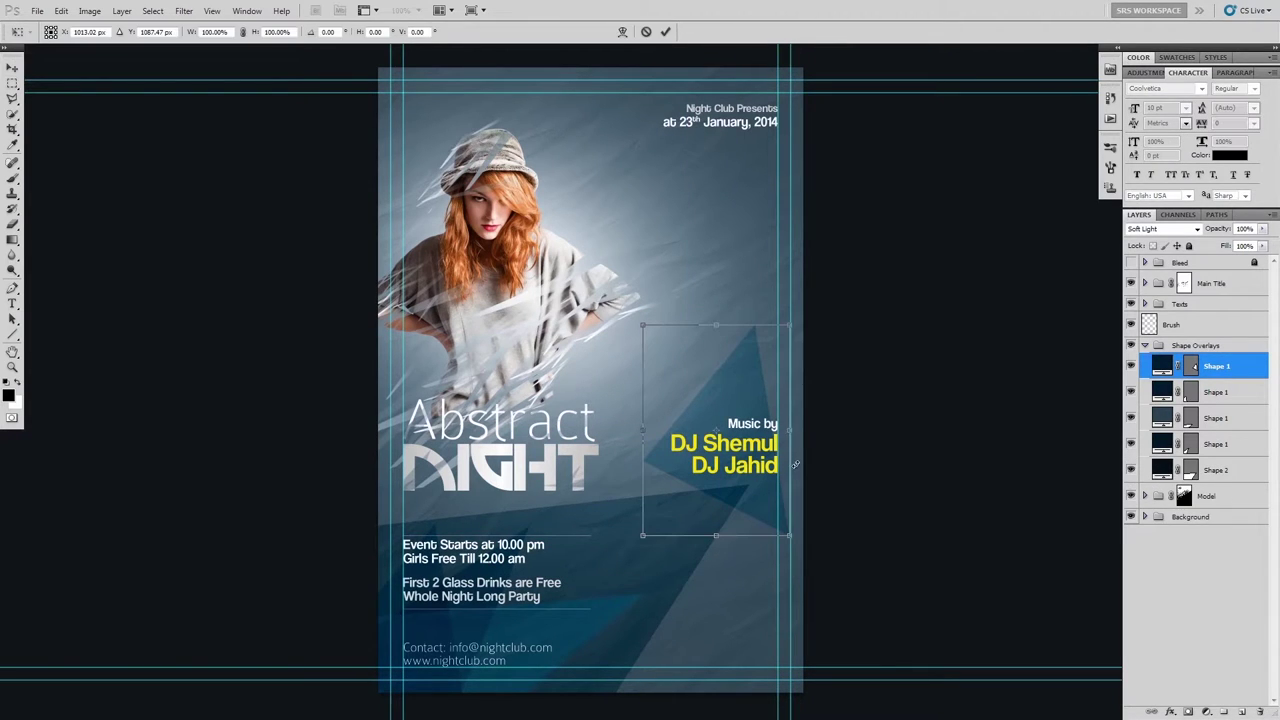
mouse_move(786, 532)
left_mouse_down()
mouse_move(796, 491)
mouse_move(820, 487)
left_mouse_up()
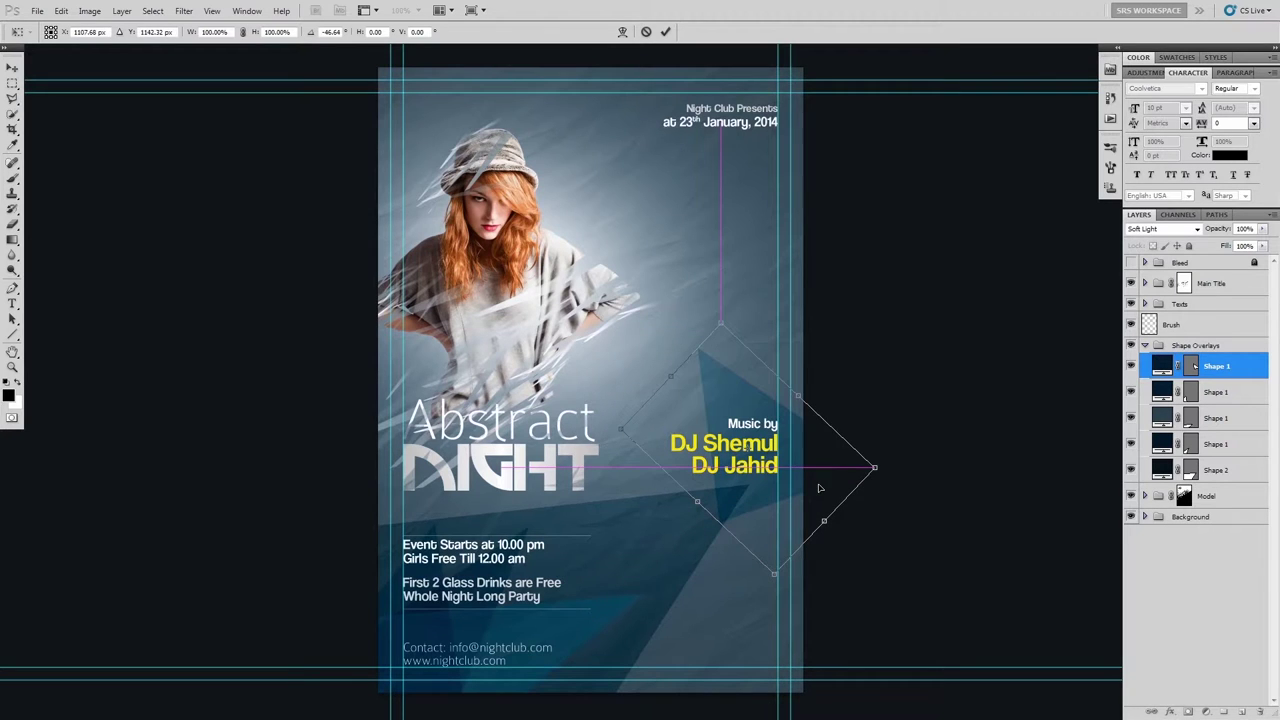
key("Return")
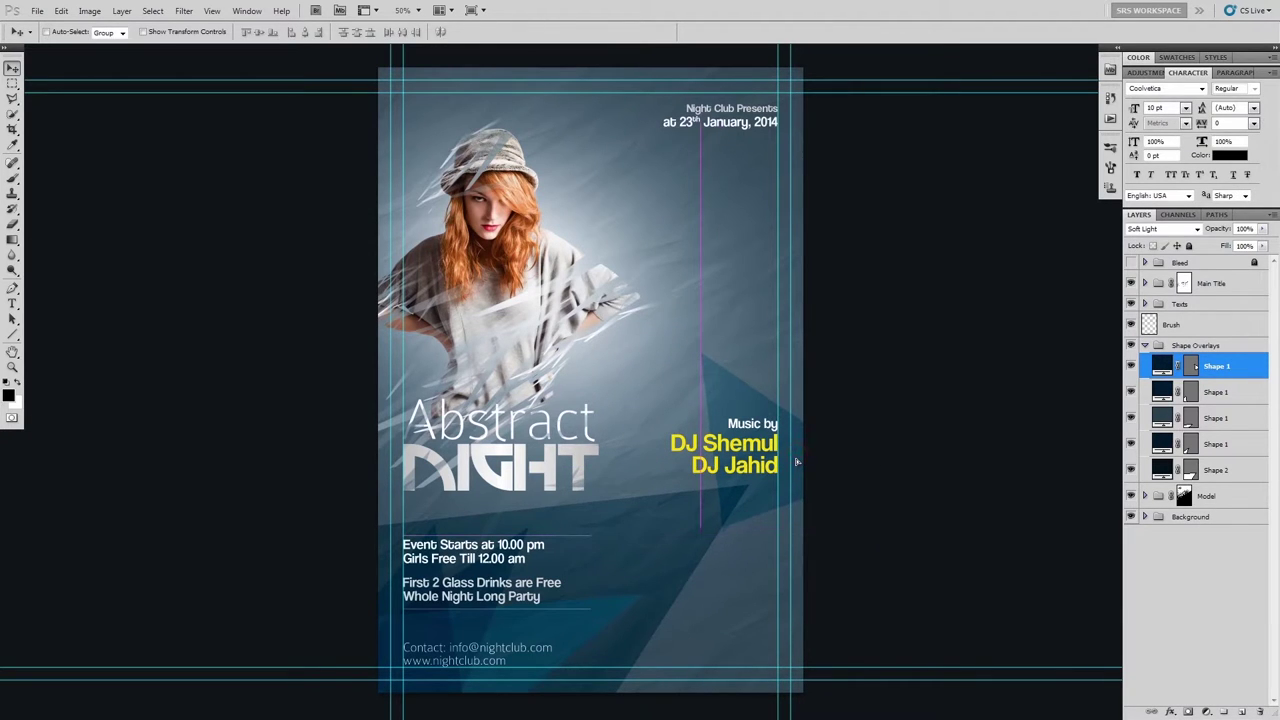
left_click_drag(797, 467, 797, 473)
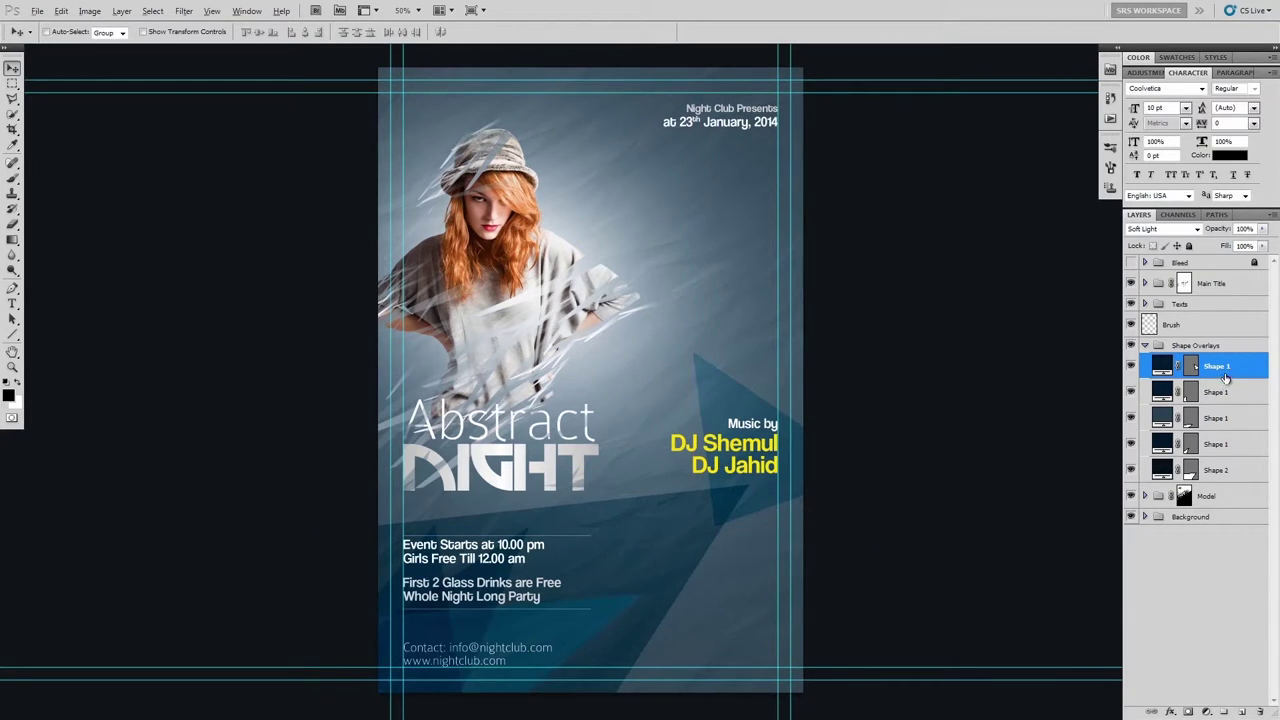
- Add another triangle copy, distort its top corners, and set its blend mode to Normal
left_click_drag(1224, 376, 1216, 394)
left_click_drag(815, 460, 742, 479)
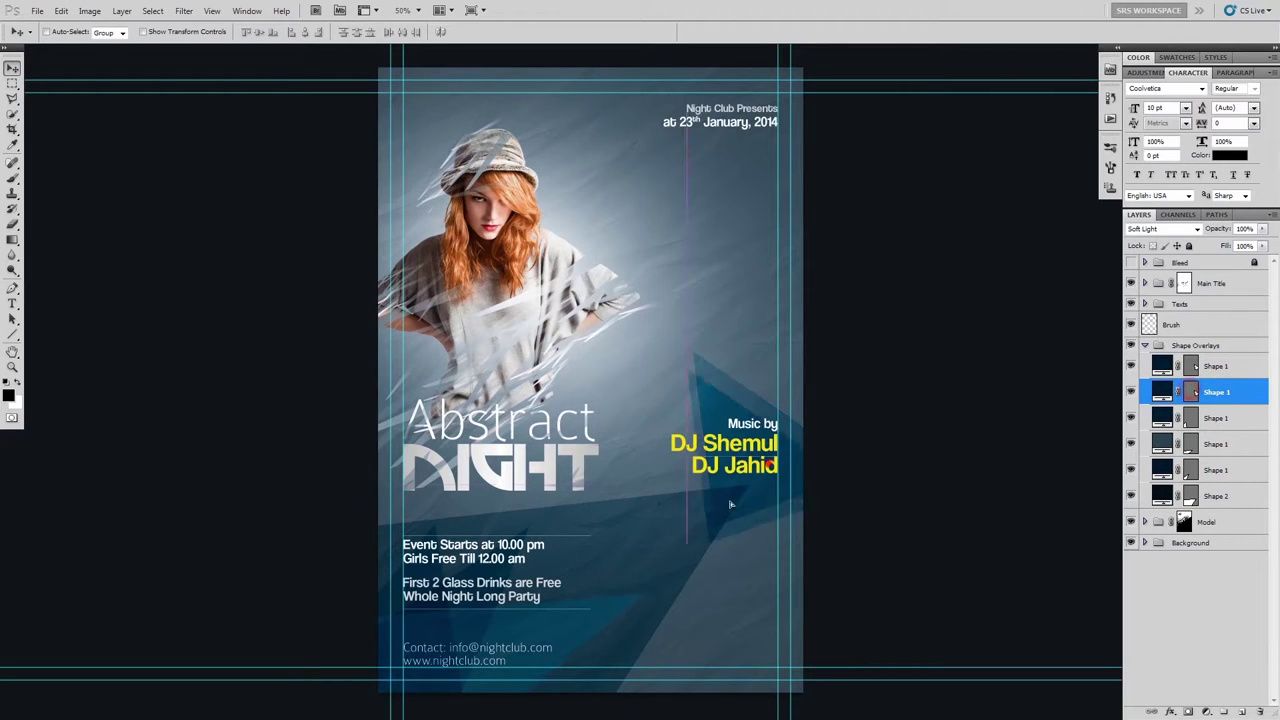
key("ctrl+t")
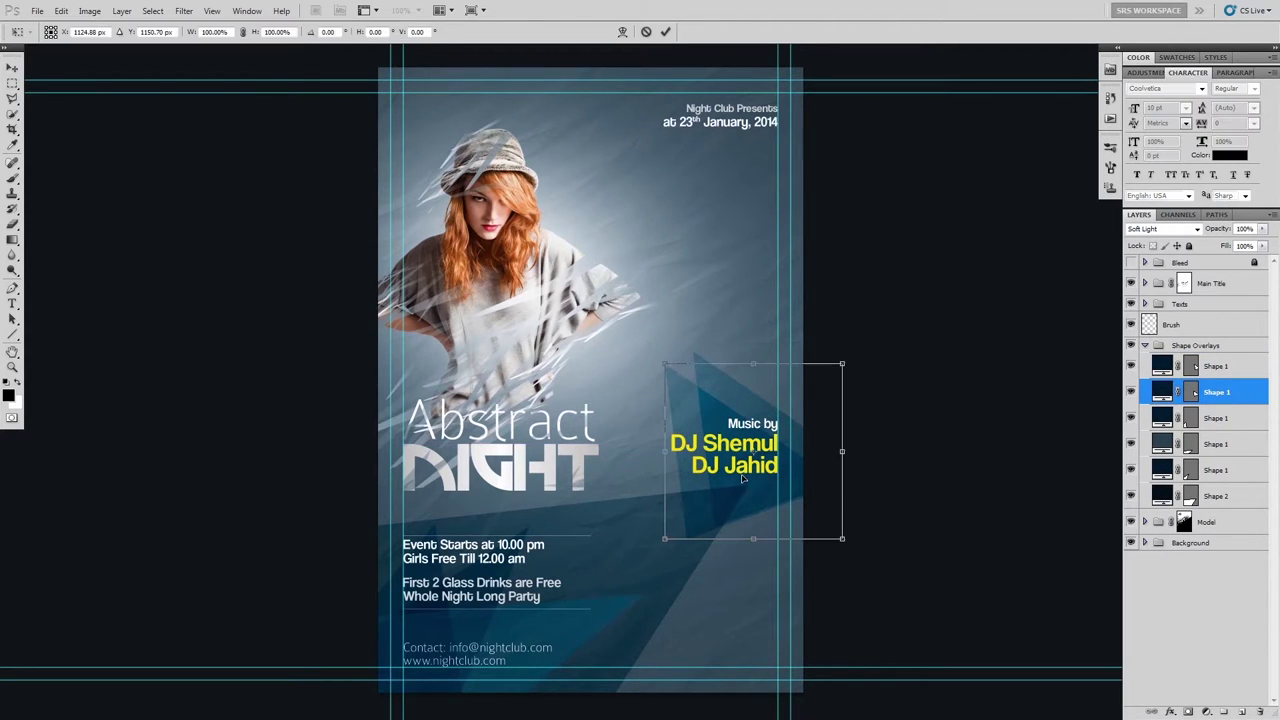
left_click_drag(845, 362, 902, 309)
left_click_drag(663, 364, 815, 297)
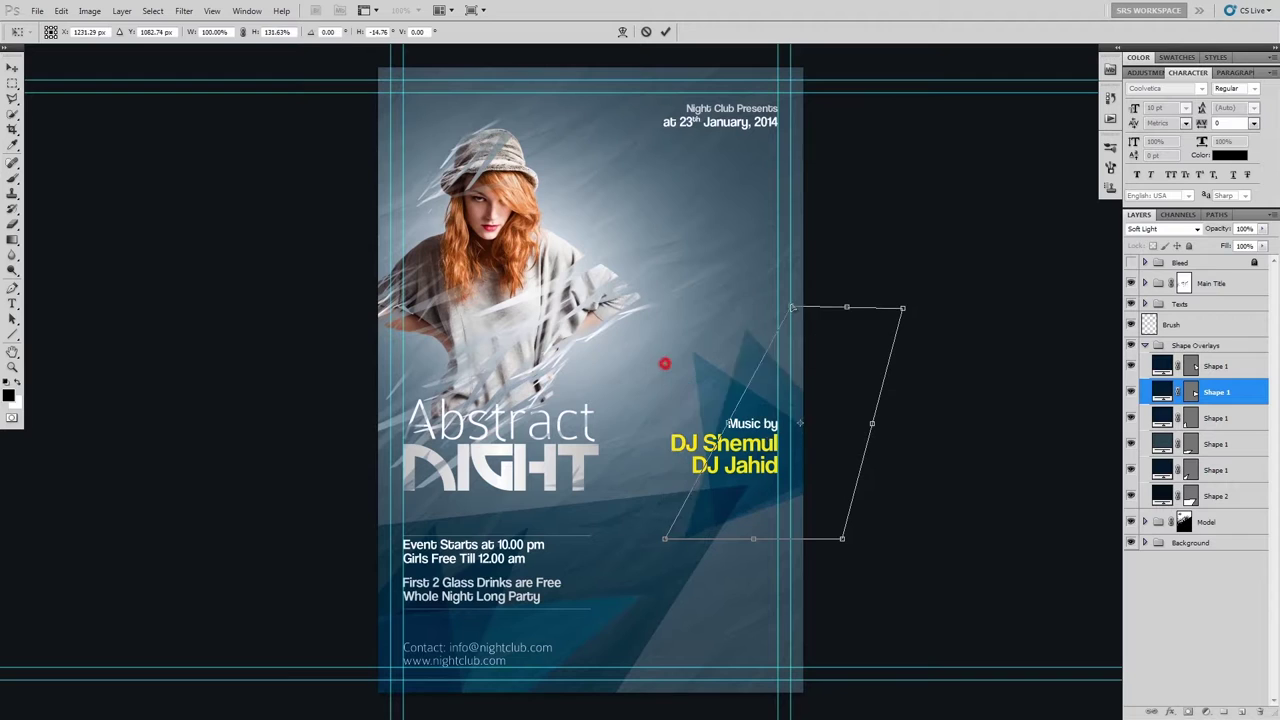
key("Return")
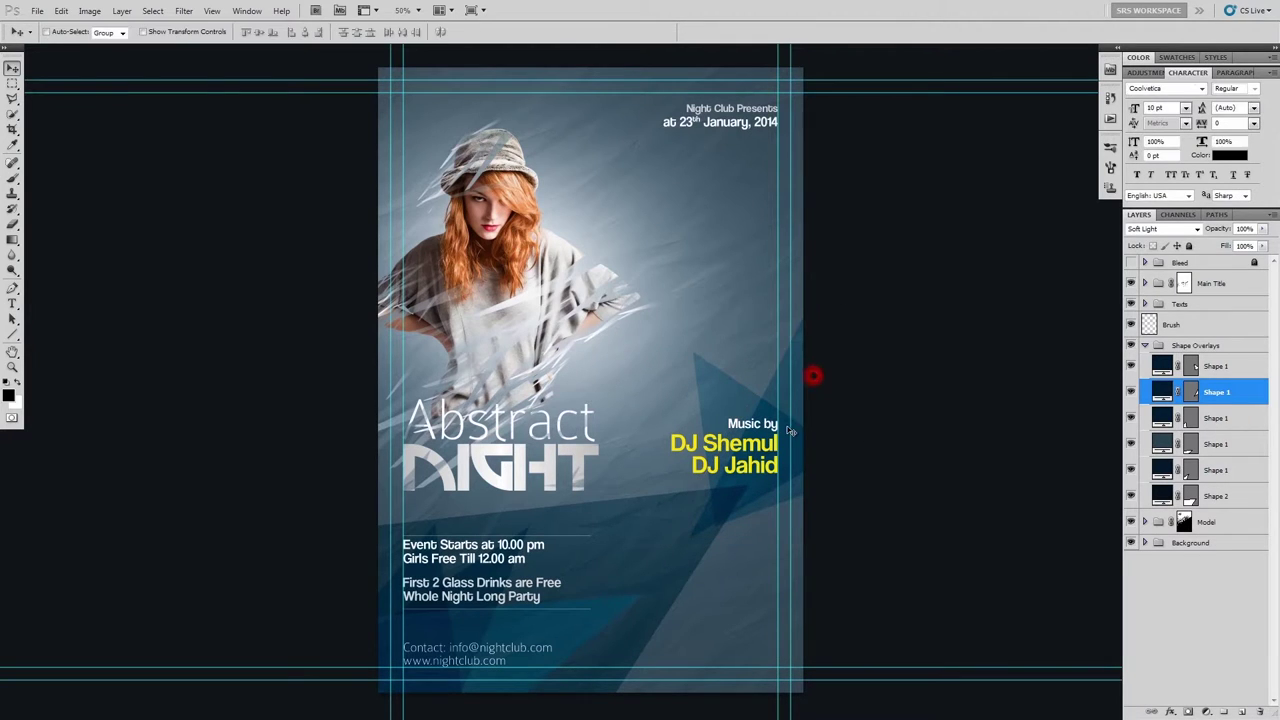
left_click_drag(812, 375, 787, 419)
left_click(1166, 230)
left_click(1166, 243)
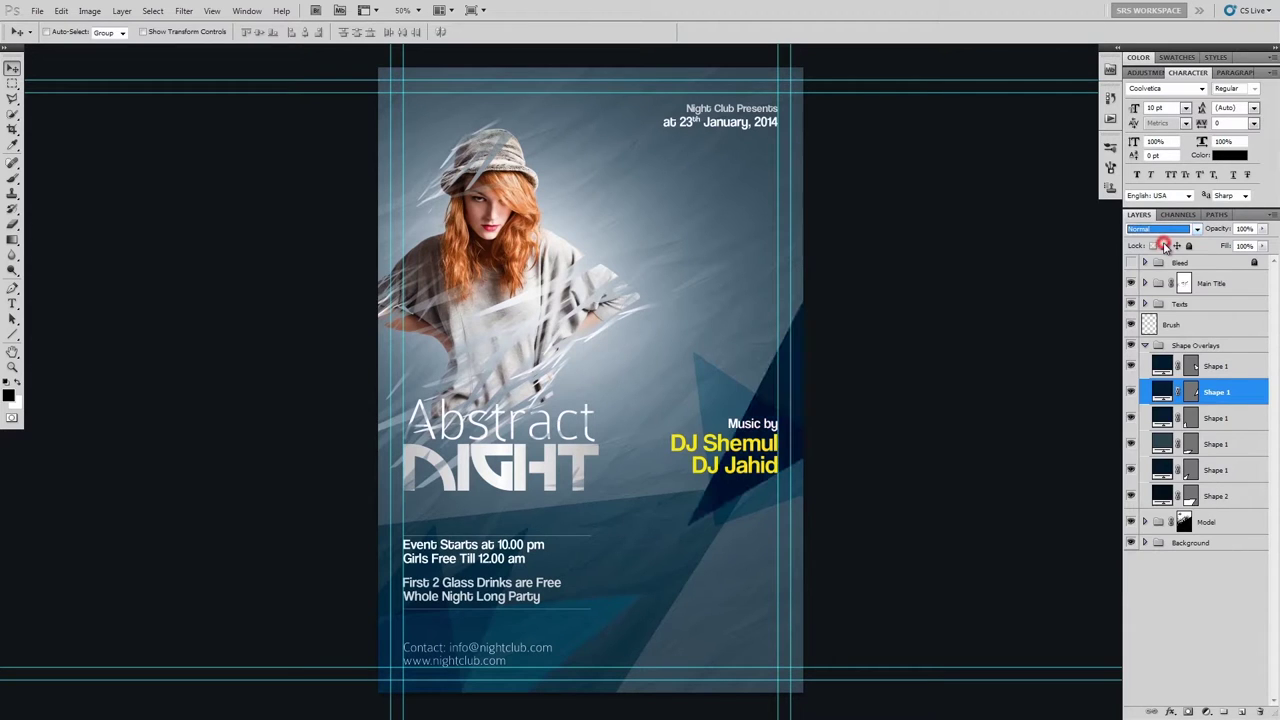
left_click(955, 325)
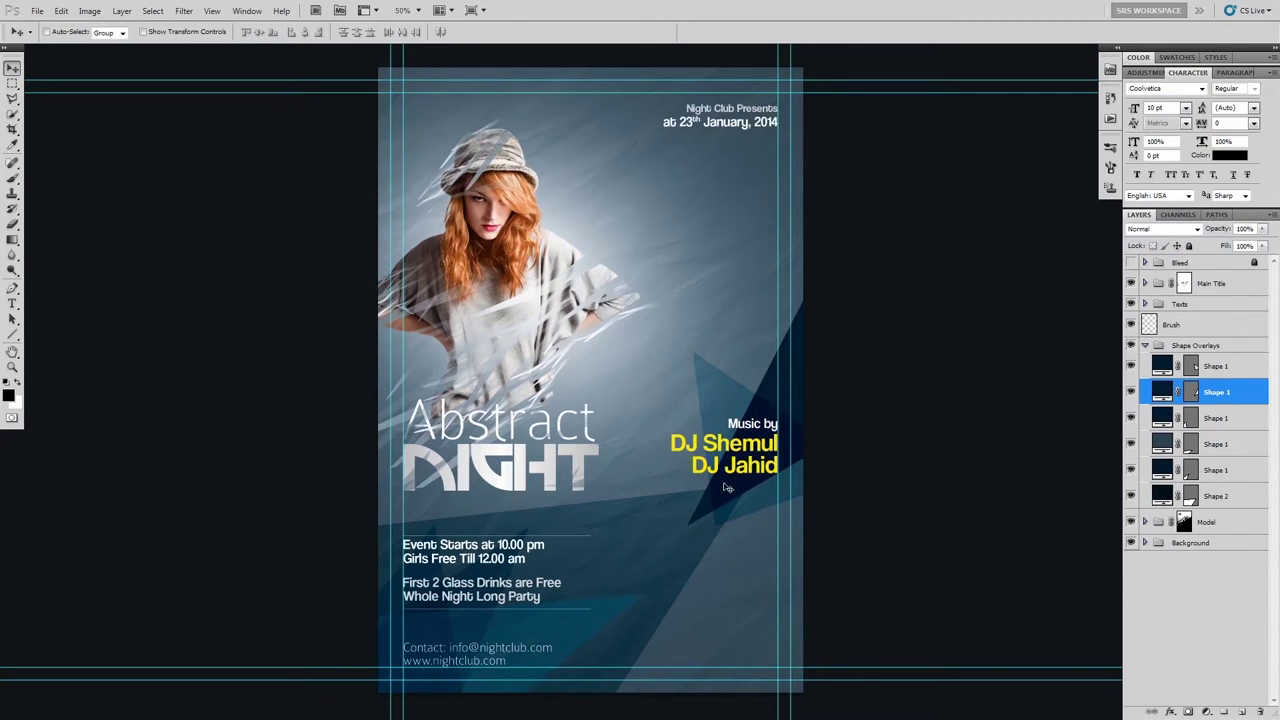
left_click_drag(1218, 230, 1220, 230)
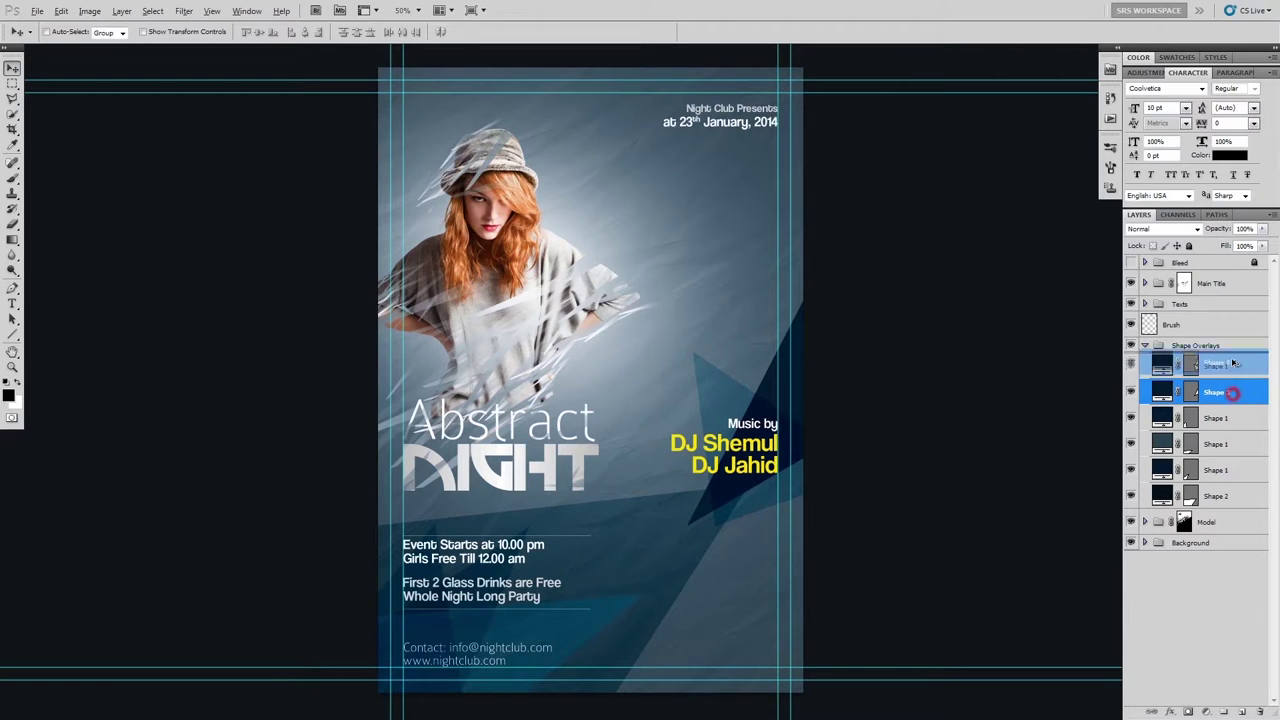
- Add a copy rotated about 93°, then widen and skew it to complete the star
key("ctrl+j")
left_click_drag(808, 440, 760, 475)
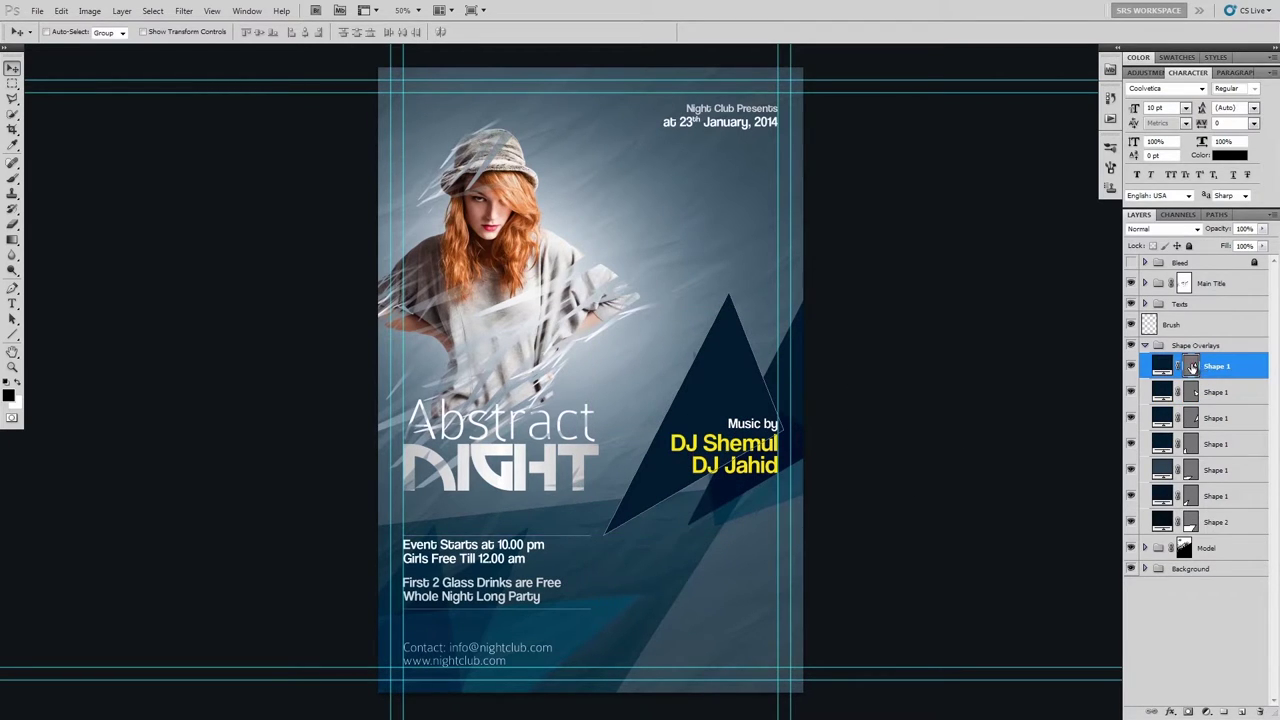
key("ctrl+t")
left_click_drag(821, 530, 732, 330)
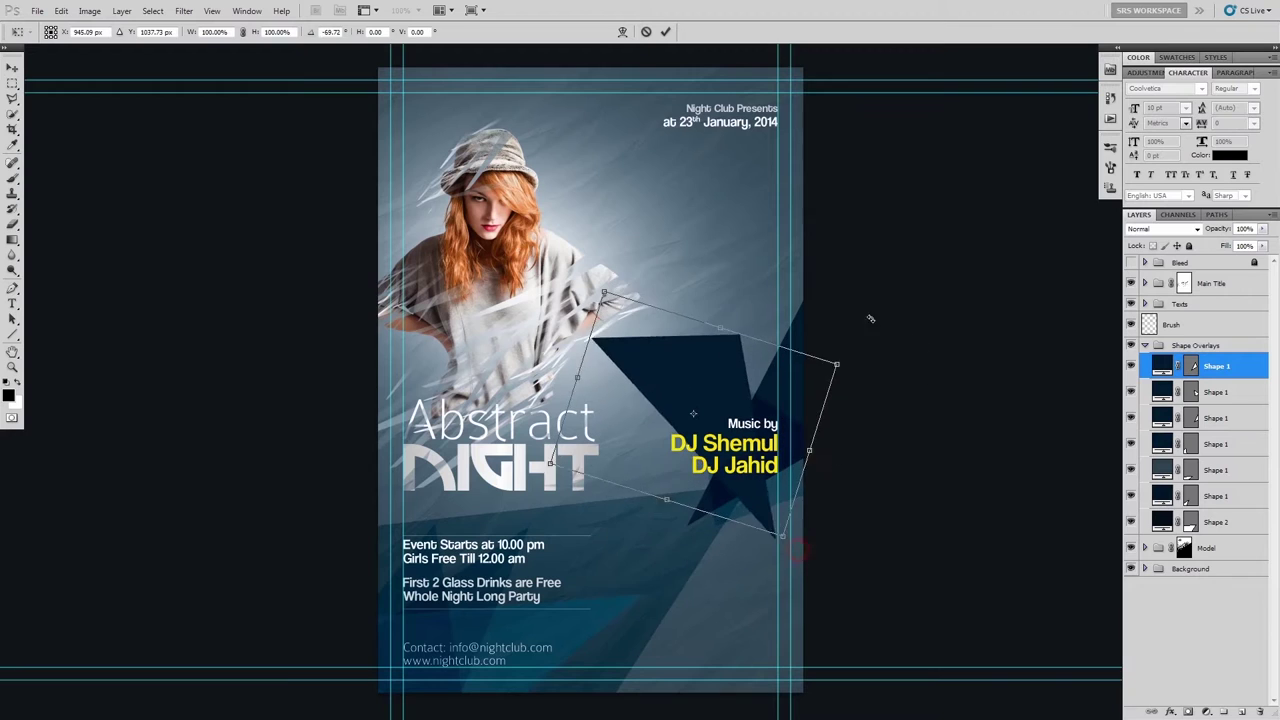
mouse_move(662, 398)
left_mouse_down()
mouse_move(760, 463)
mouse_move(716, 455)
left_mouse_up()
key("Return")
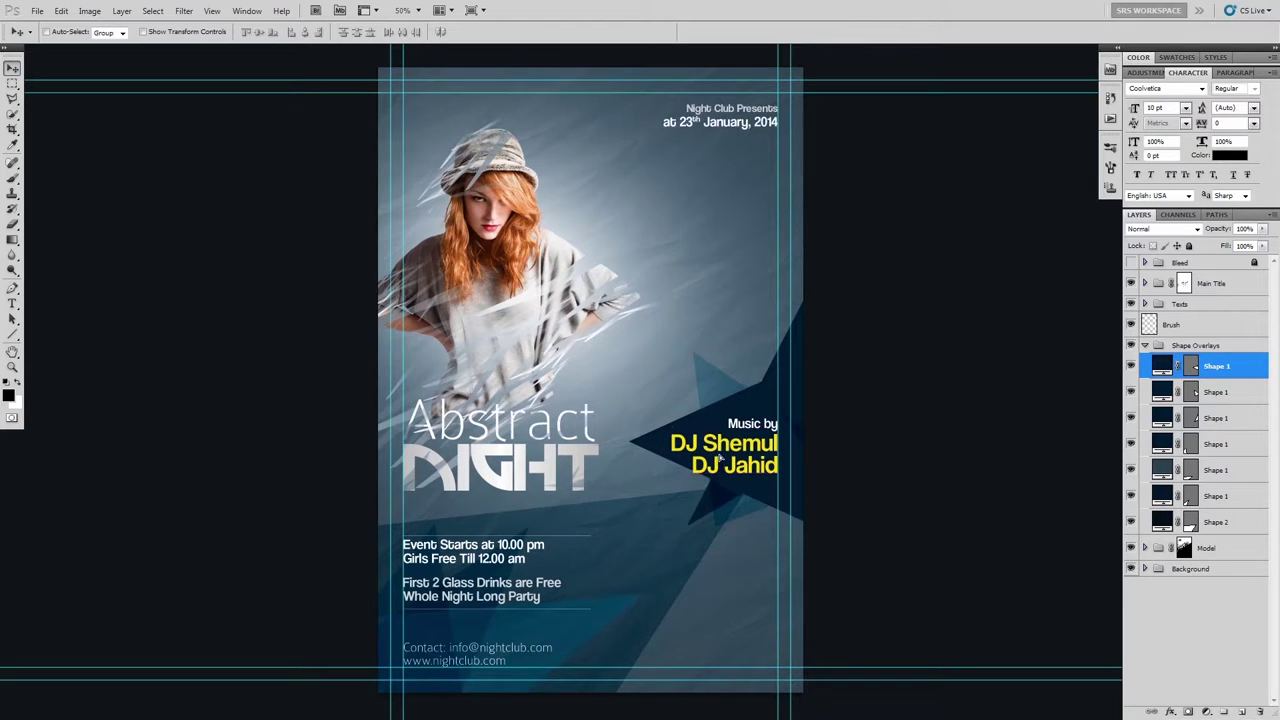
key("ctrl+t")
left_click_drag(879, 467, 926, 467)
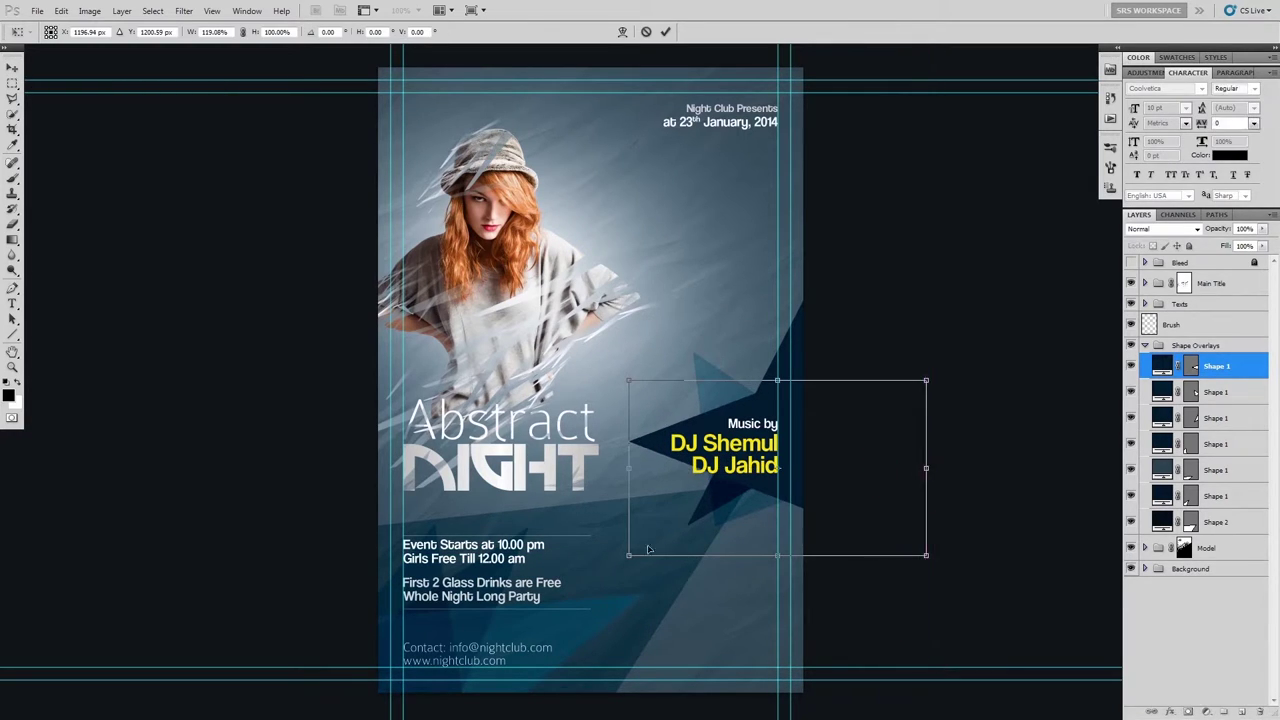
left_click_drag(629, 560, 574, 592)
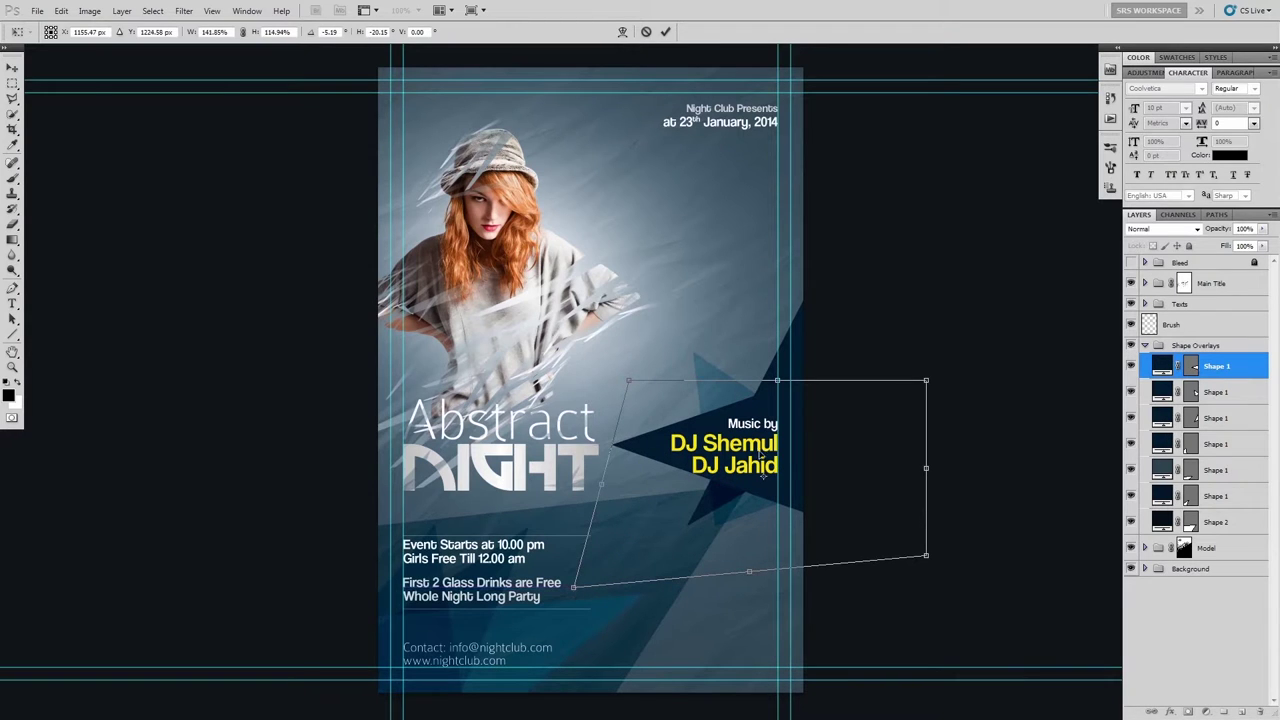
key("Return")
- Set the star layer's blend mode to Soft Light and fill it dark blue
left_click(1189, 236)
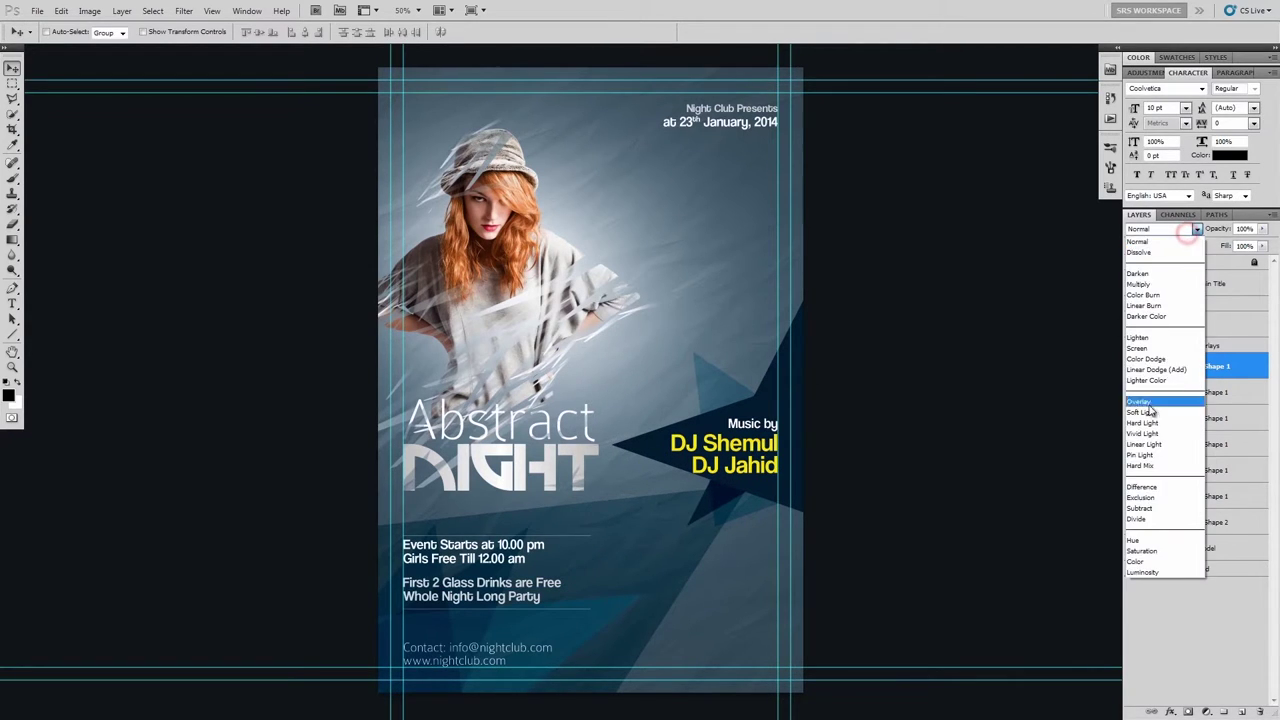
left_click(1147, 416)
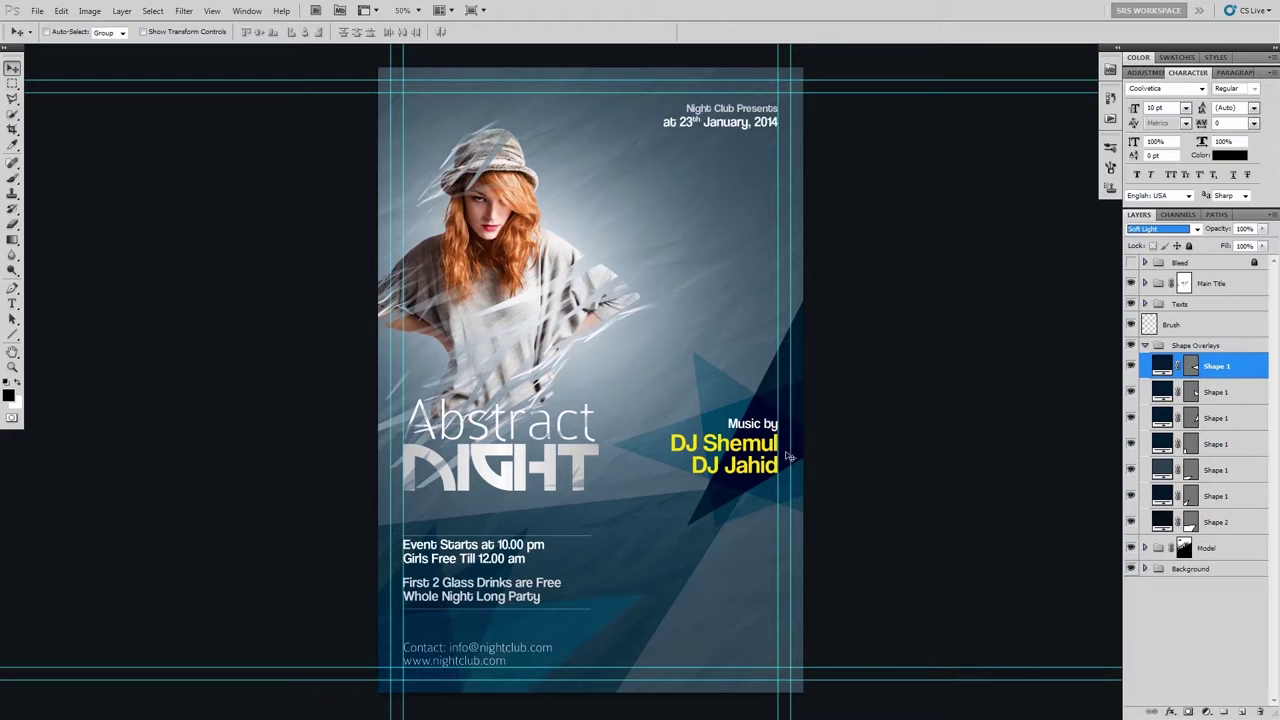
double_click(1161, 366)
left_click_drag(857, 408, 775, 535)
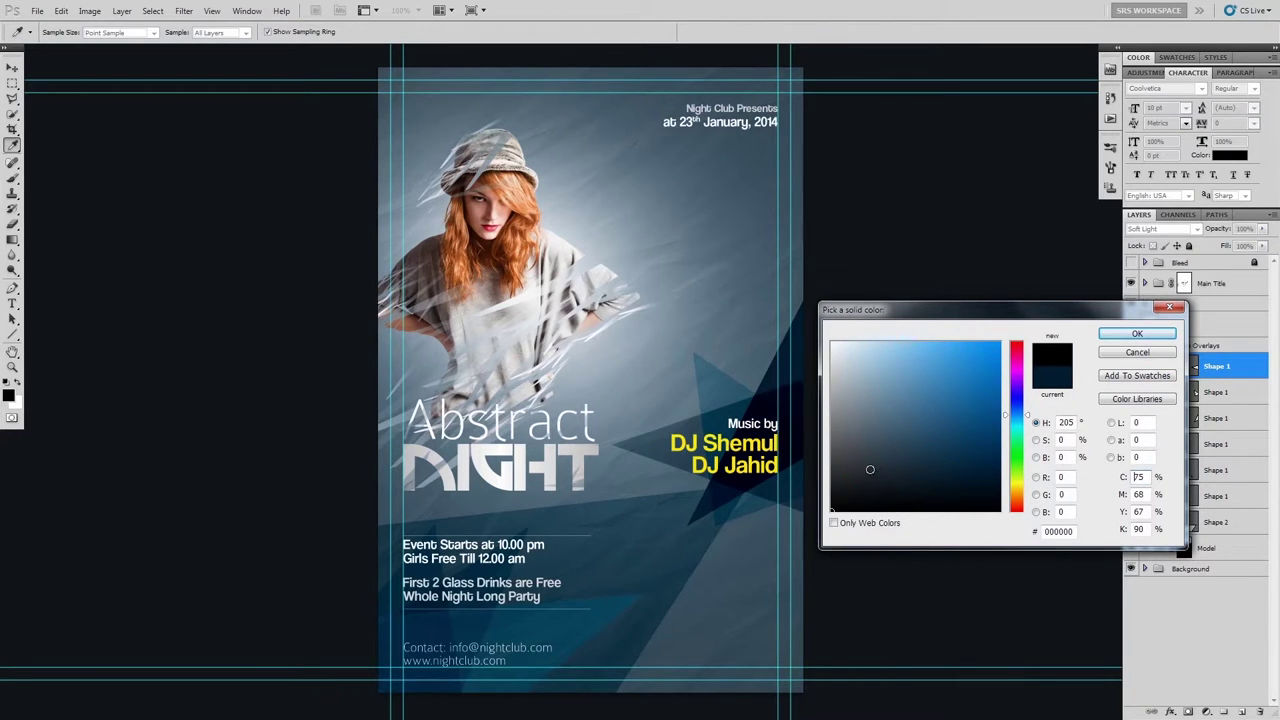
mouse_move(869, 447)
left_mouse_down()
mouse_move(914, 483)
mouse_move(1000, 512)
left_mouse_up()
left_click(1117, 340)
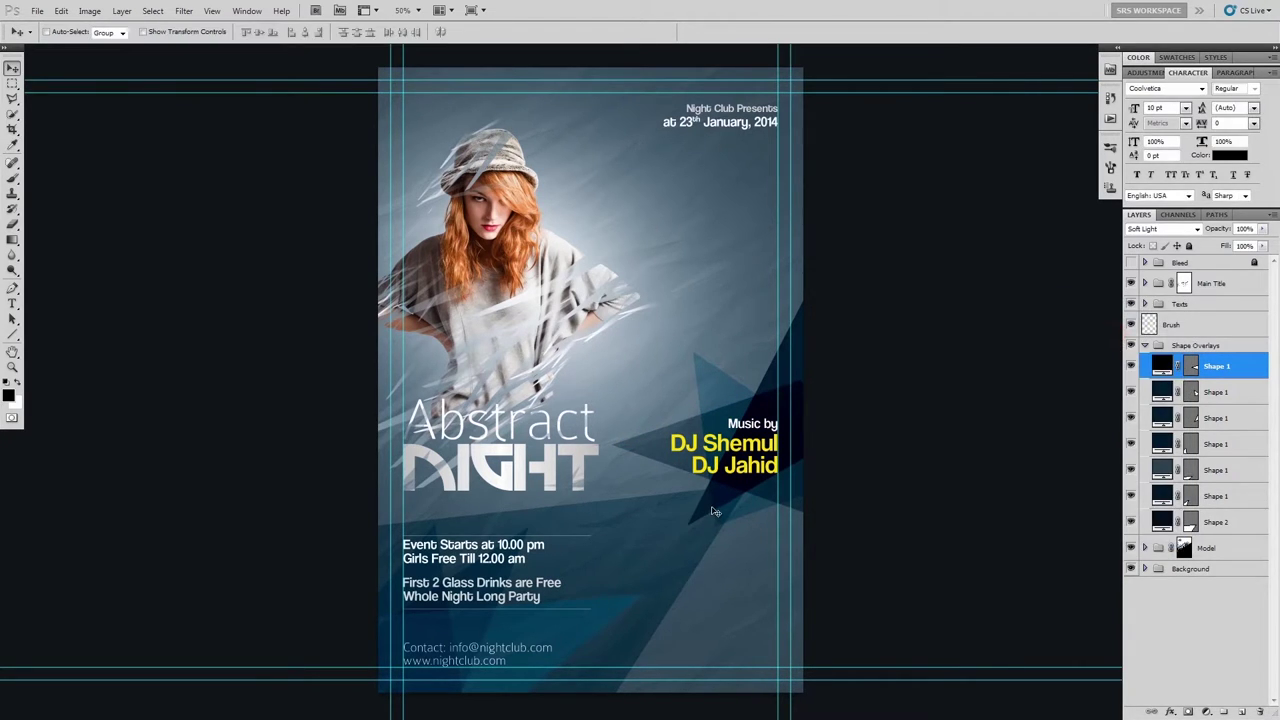
- Stretch the star shape slightly taller with Free Transform
key("ctrl+t")
left_click_drag(768, 557, 766, 565)
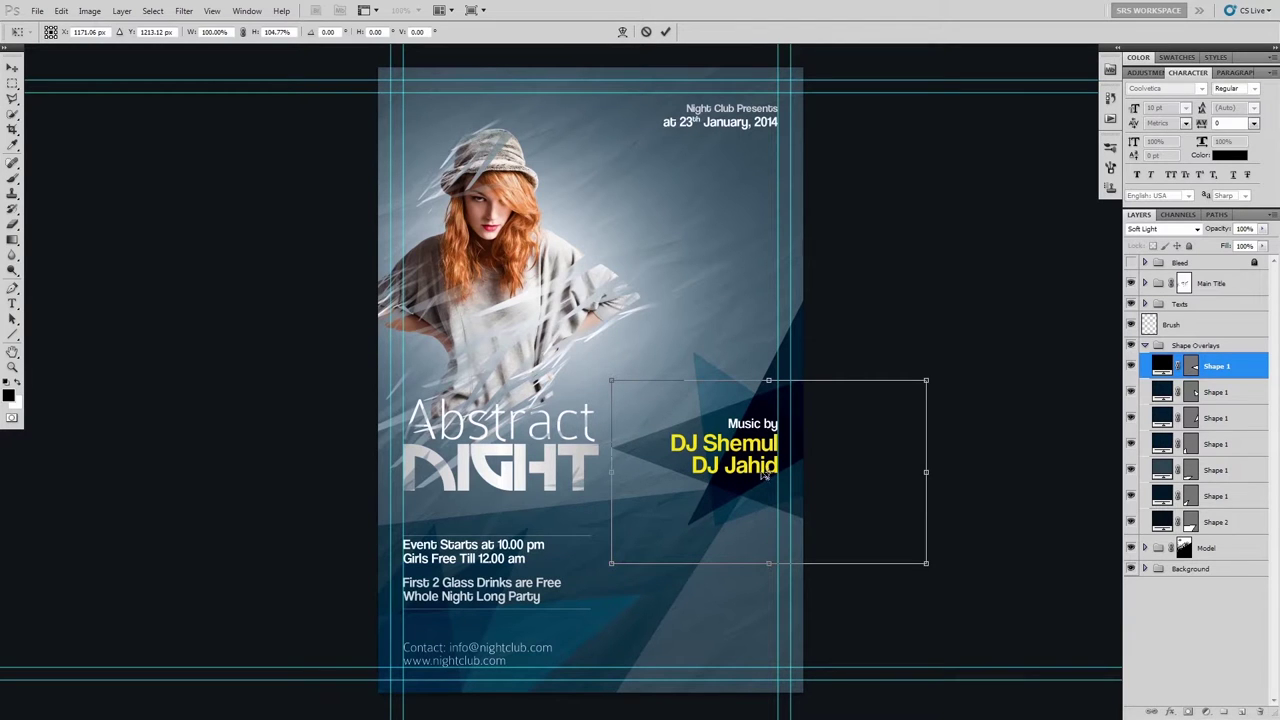
key("Return")
- Switch Auto-Select to Layer and pick the top star piece on the canvas
scroll(805, 405, "up", 2)
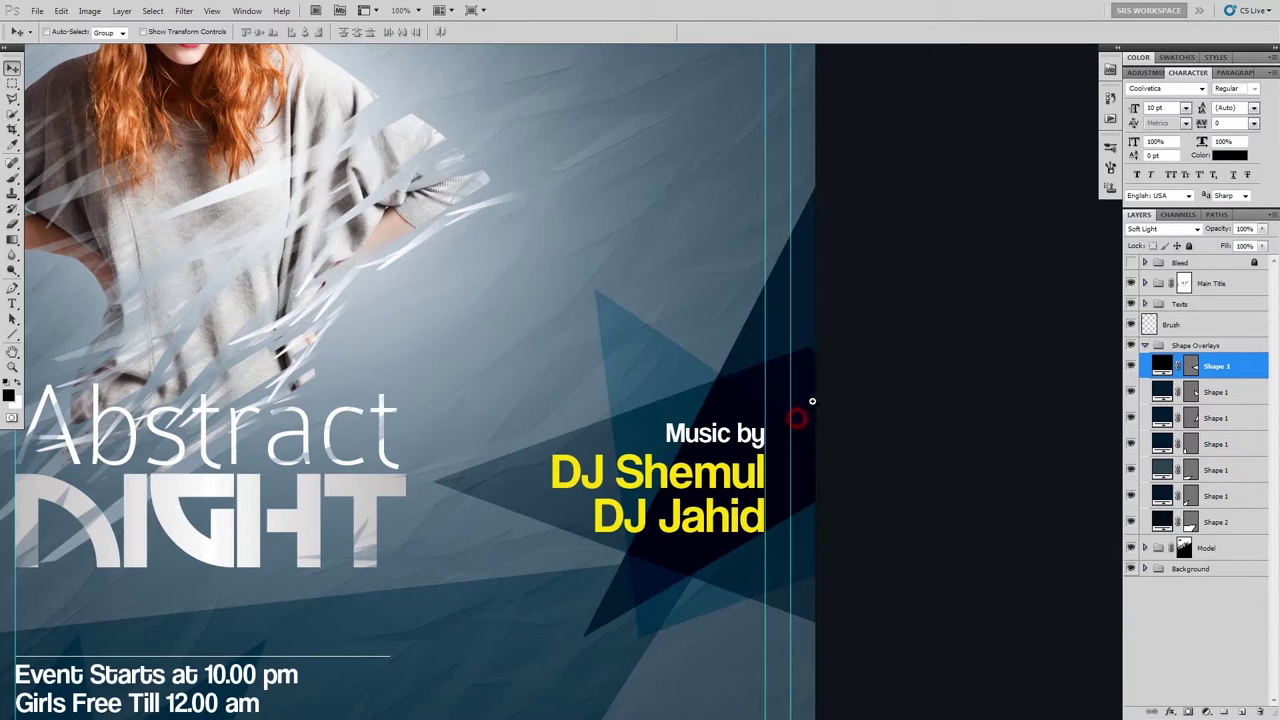
left_click(1220, 345)
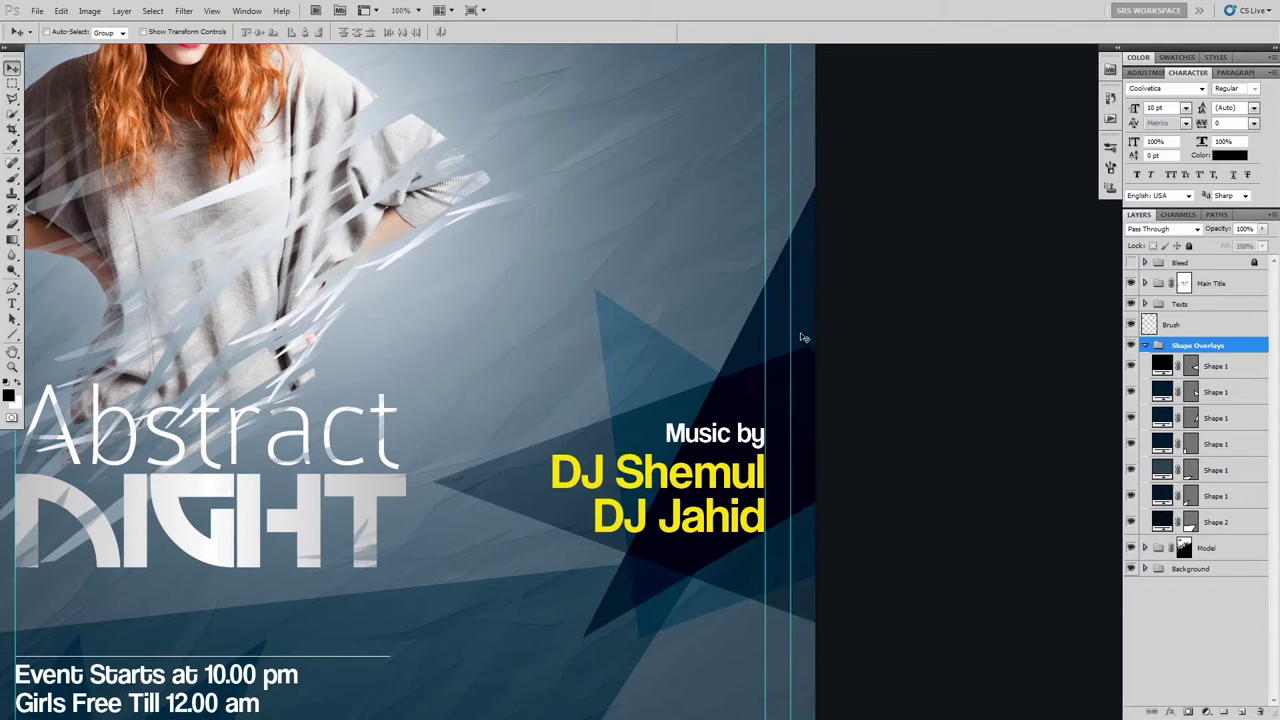
left_click(115, 33)
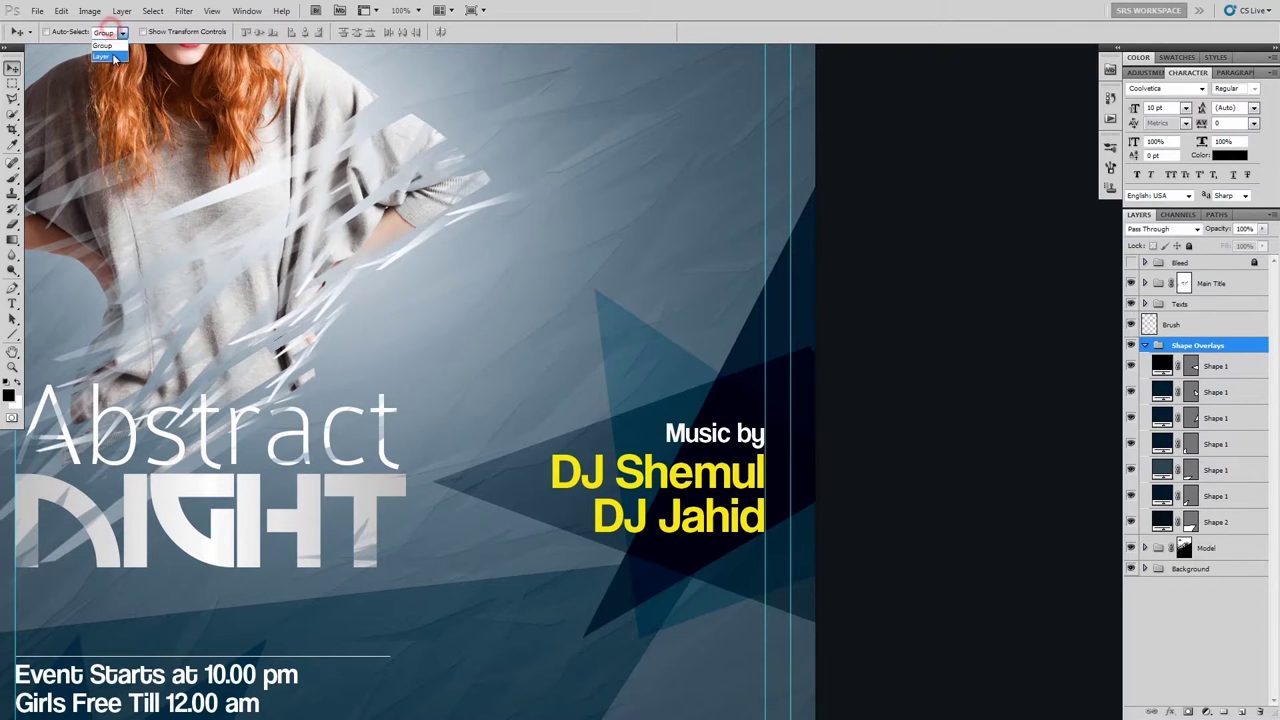
left_click(108, 47)
left_click(781, 310)
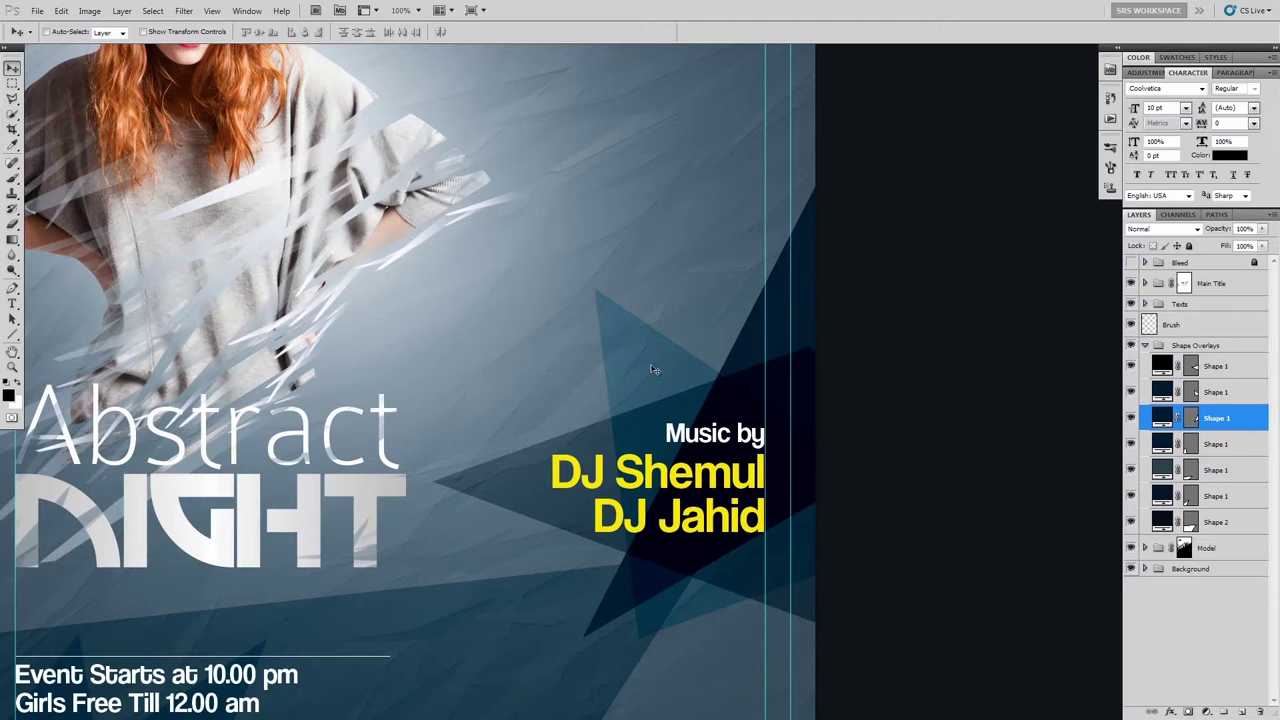
left_click(652, 370)
left_click(812, 290)
left_click(802, 370)
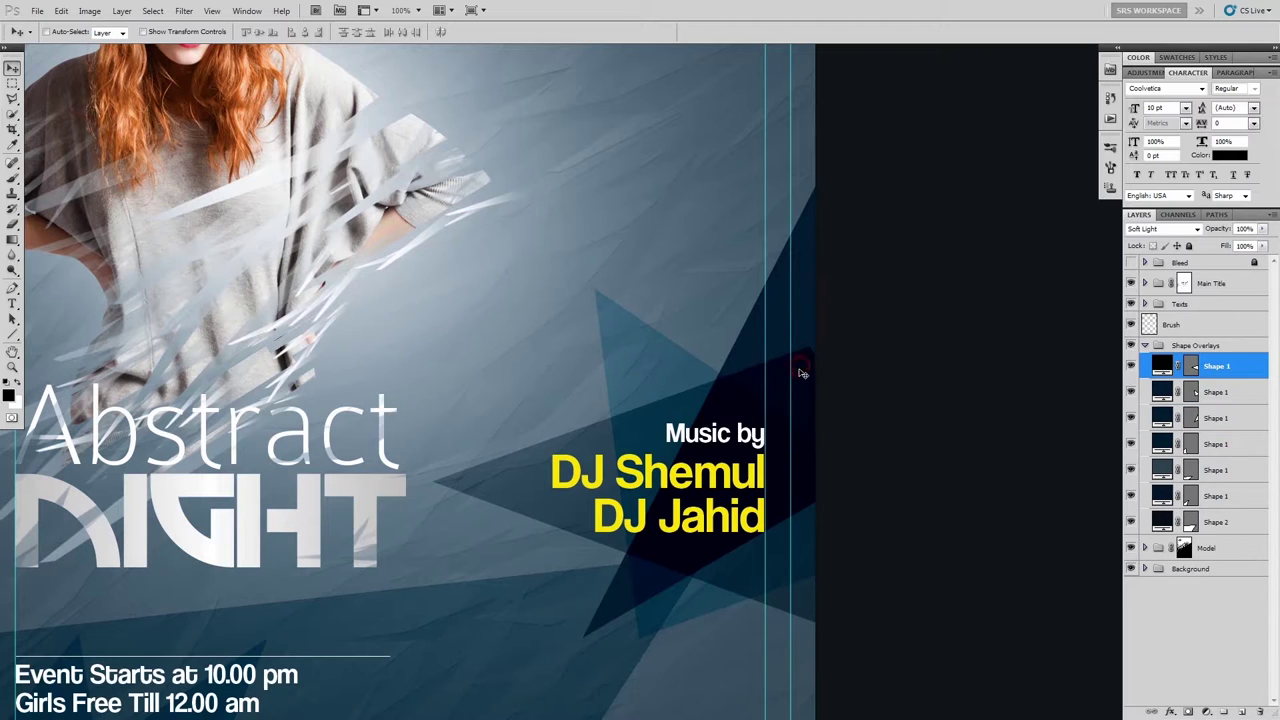
left_click(808, 308)
left_click(808, 360)
- Widen the top star piece slightly to the right
key("ctrl+t")
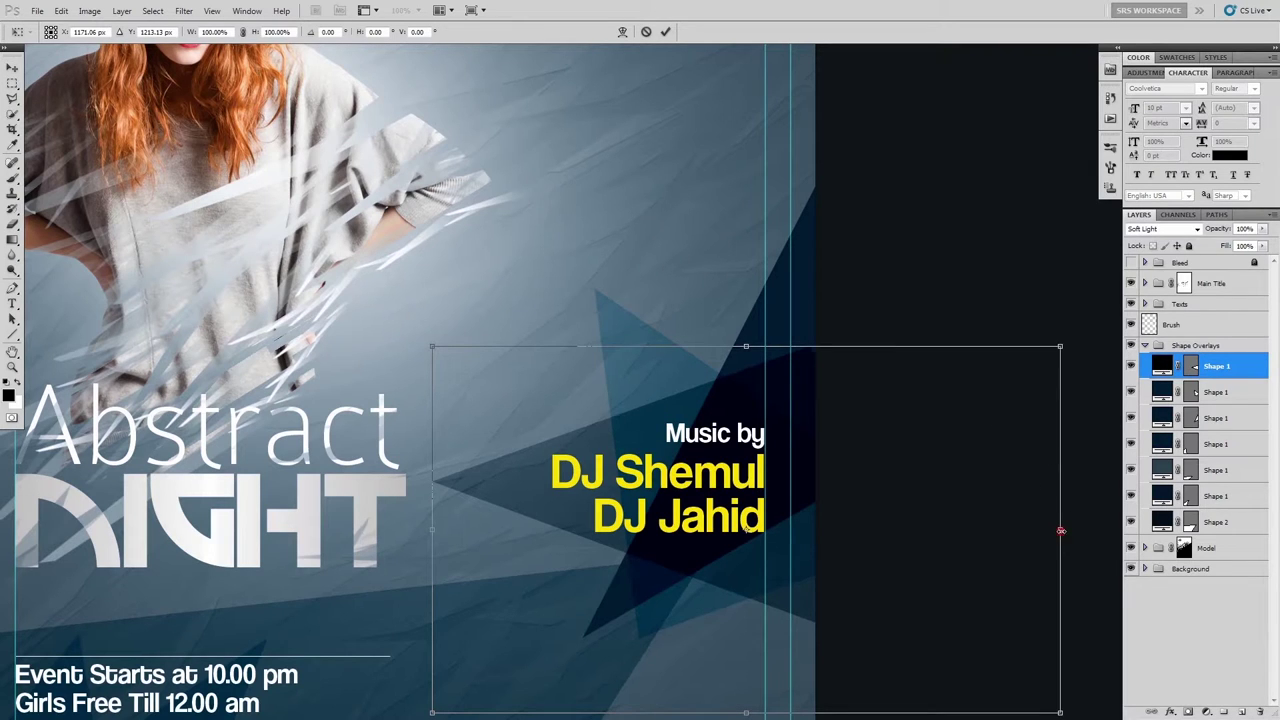
left_click_drag(1061, 530, 1075, 530)
double_click(735, 515)
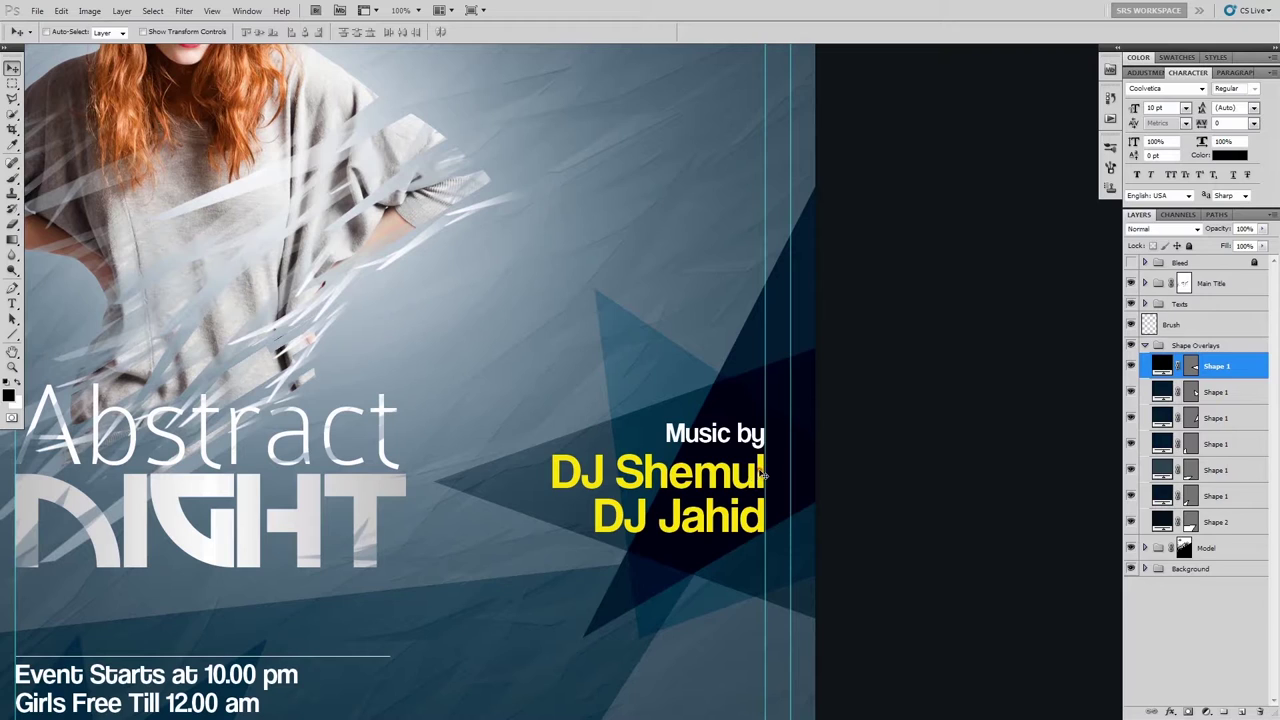
- Select the DJ Shemul, DJ Jahid and Music by text layers, then view the flyer top
left_click(762, 476, "ctrl")
left_click(760, 522, "ctrl")
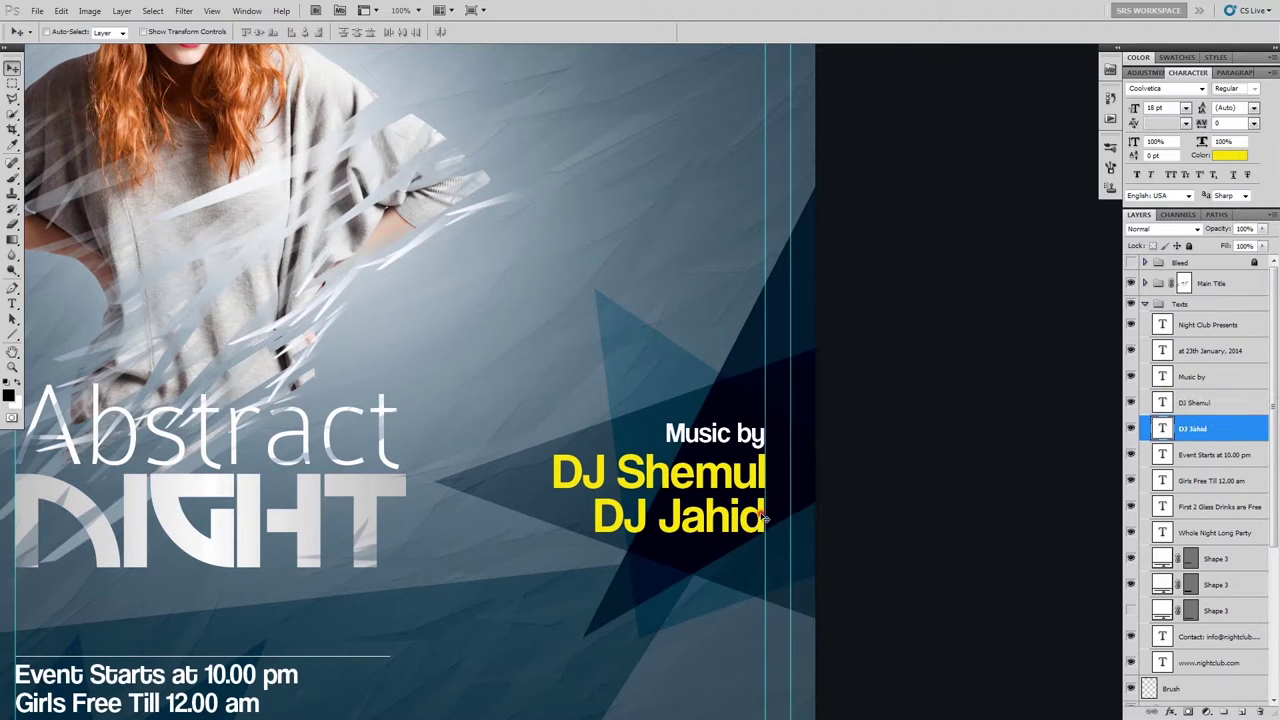
left_click(758, 440, "ctrl")
mouse_move(640, 420)
left_mouse_down()
mouse_move(698, 484)
mouse_move(669, 388)
left_mouse_up()
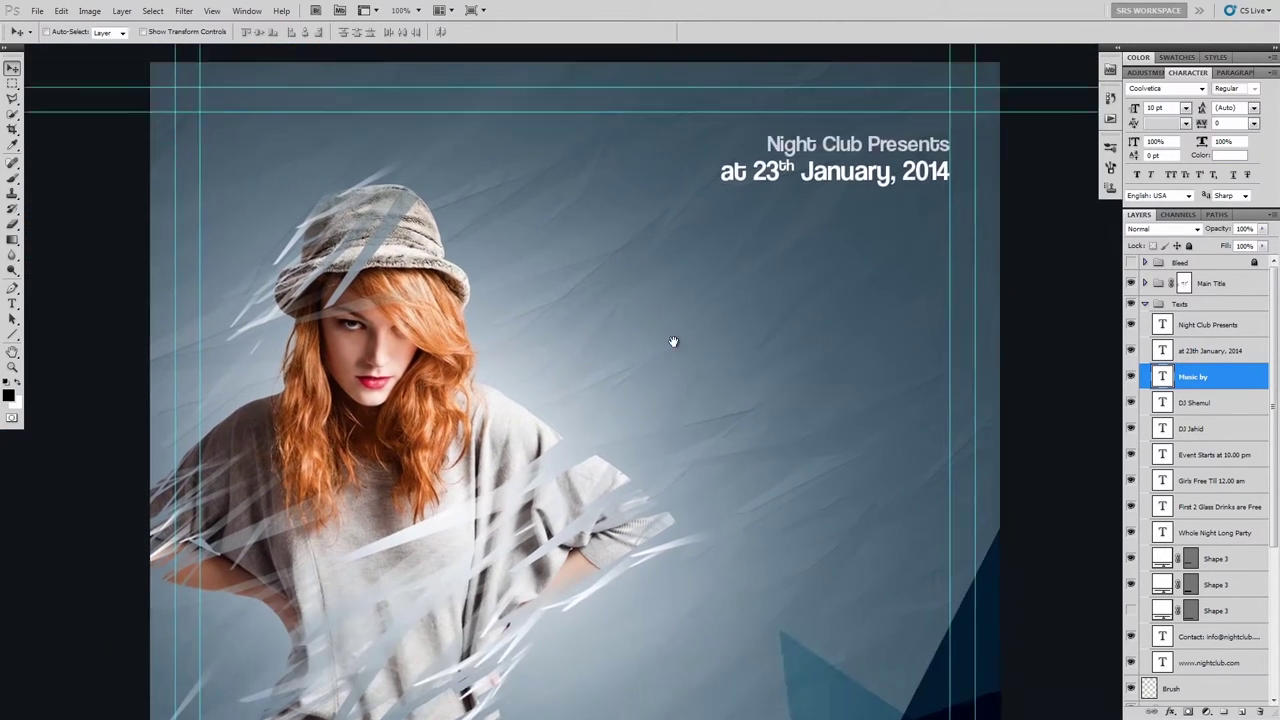
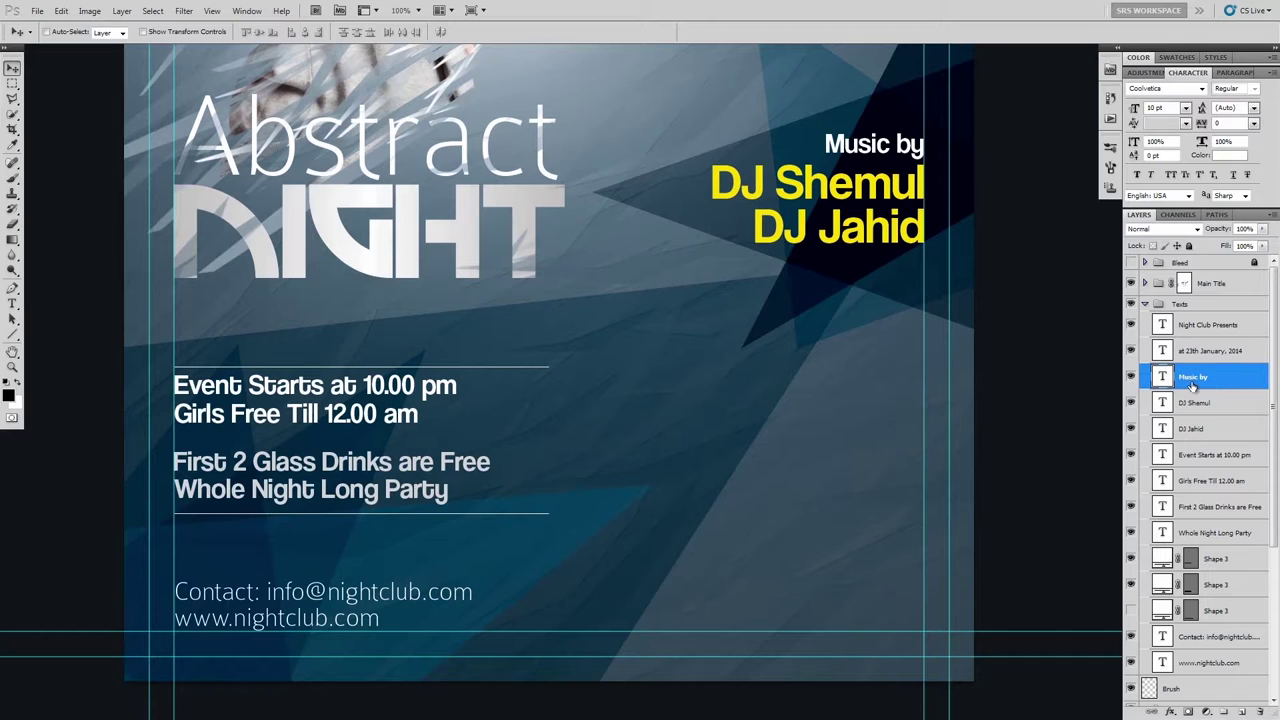
- Duplicate the Music by, DJ Shemul and DJ Jahid layers and place the copies below the originals
left_click(1210, 403, "shift")
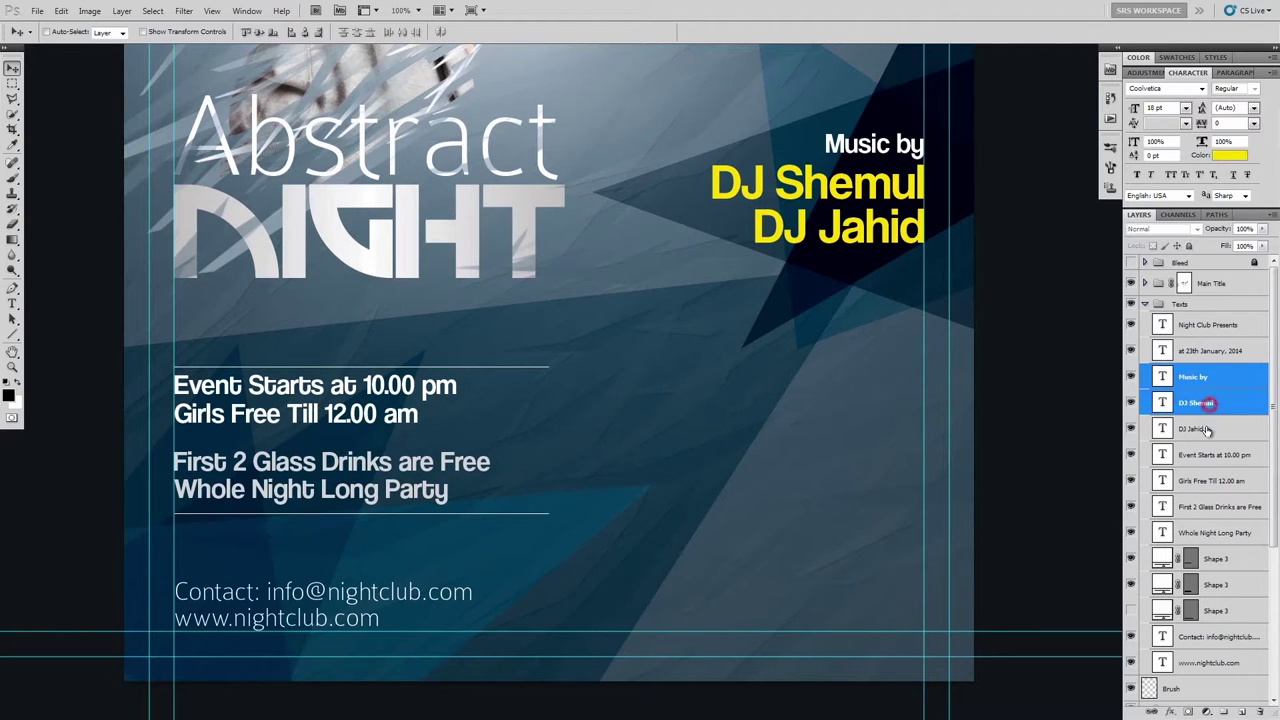
left_click(1216, 428, "shift")
left_click_drag(1220, 429, 1219, 450)
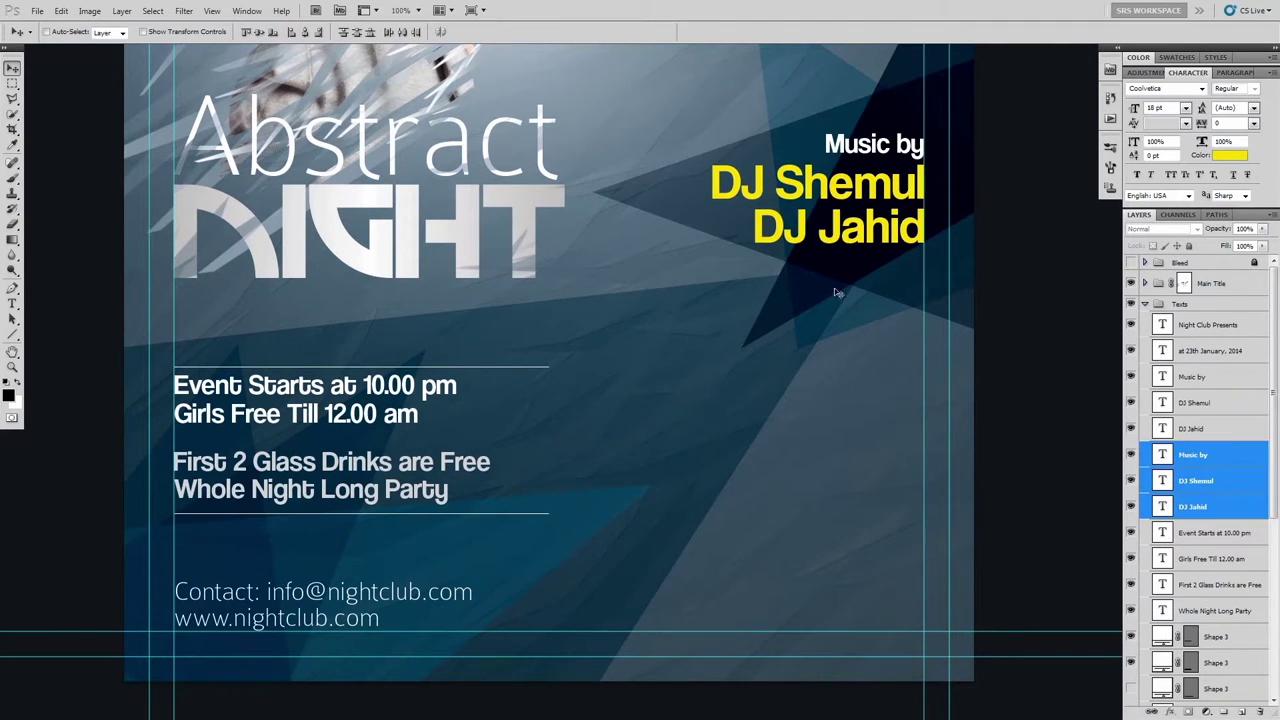
left_click_drag(838, 294, 838, 453)
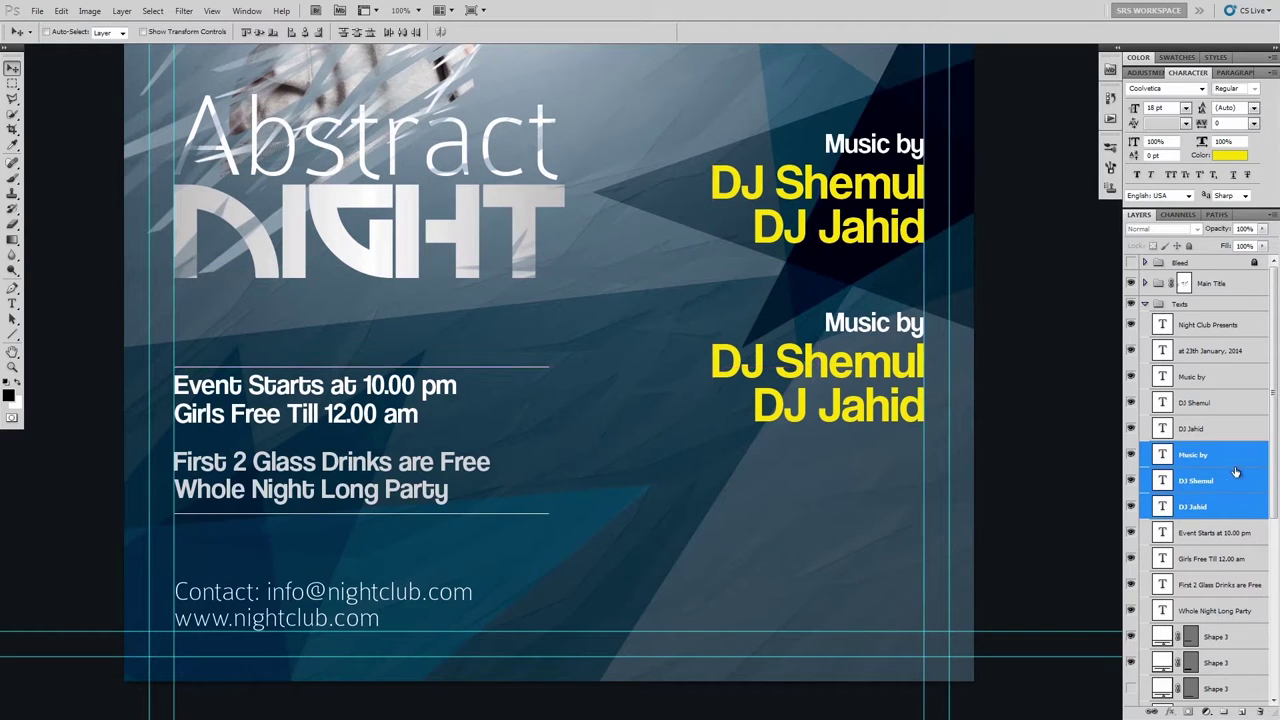
- Retype the copied Music by heading as 'Special Guests'
left_click(1192, 455)
double_click(1162, 454)
type("Sp")
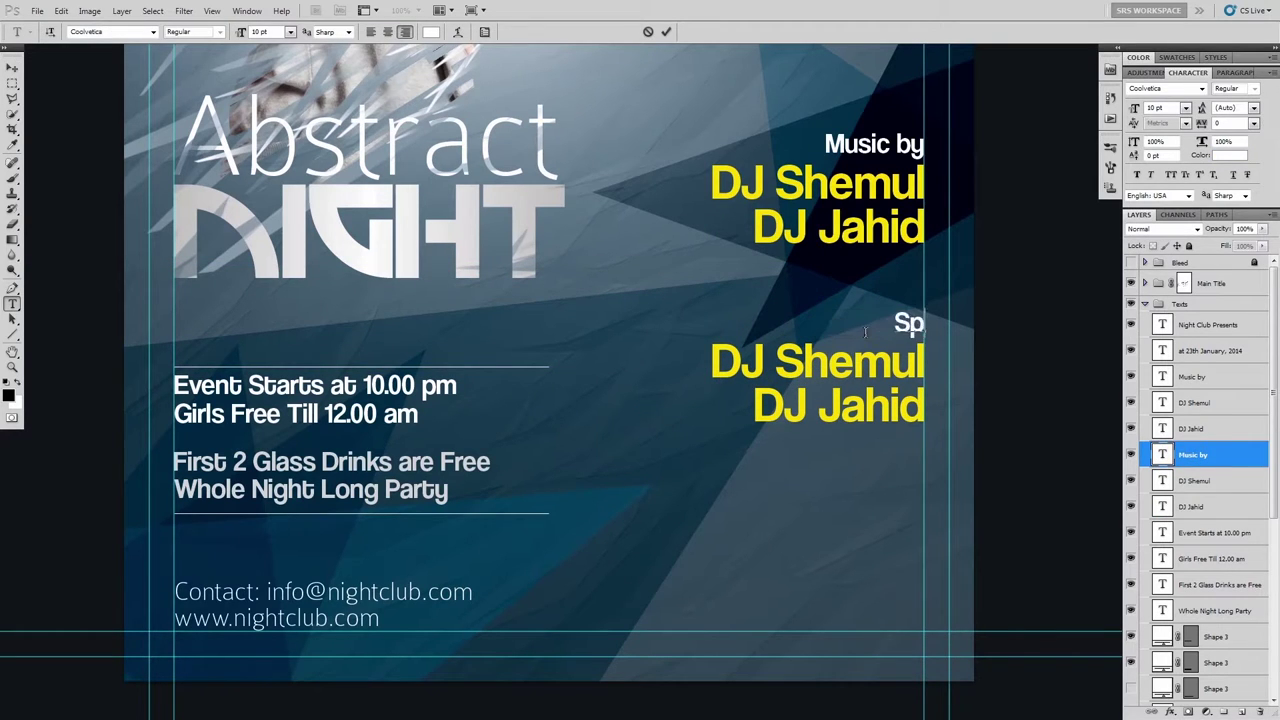
type("ecial Guest")
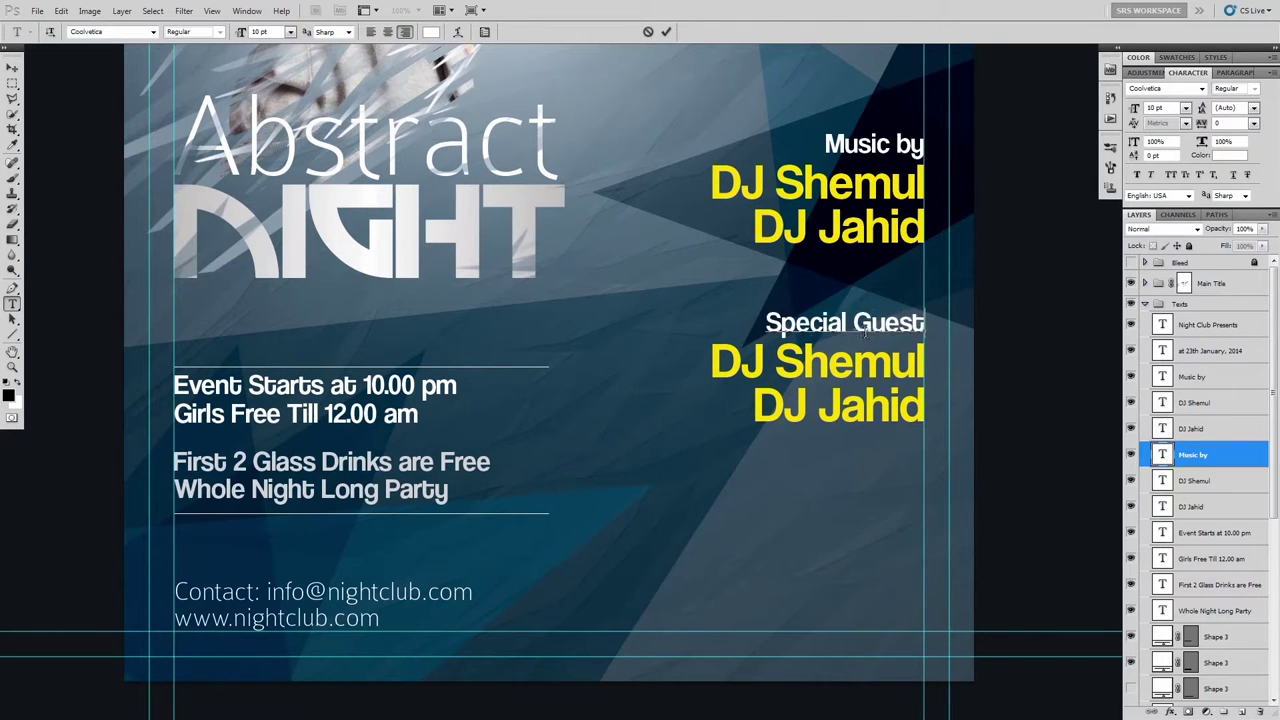
type("s")
key("ctrl+Return")
key("v")
double_click(1160, 452)
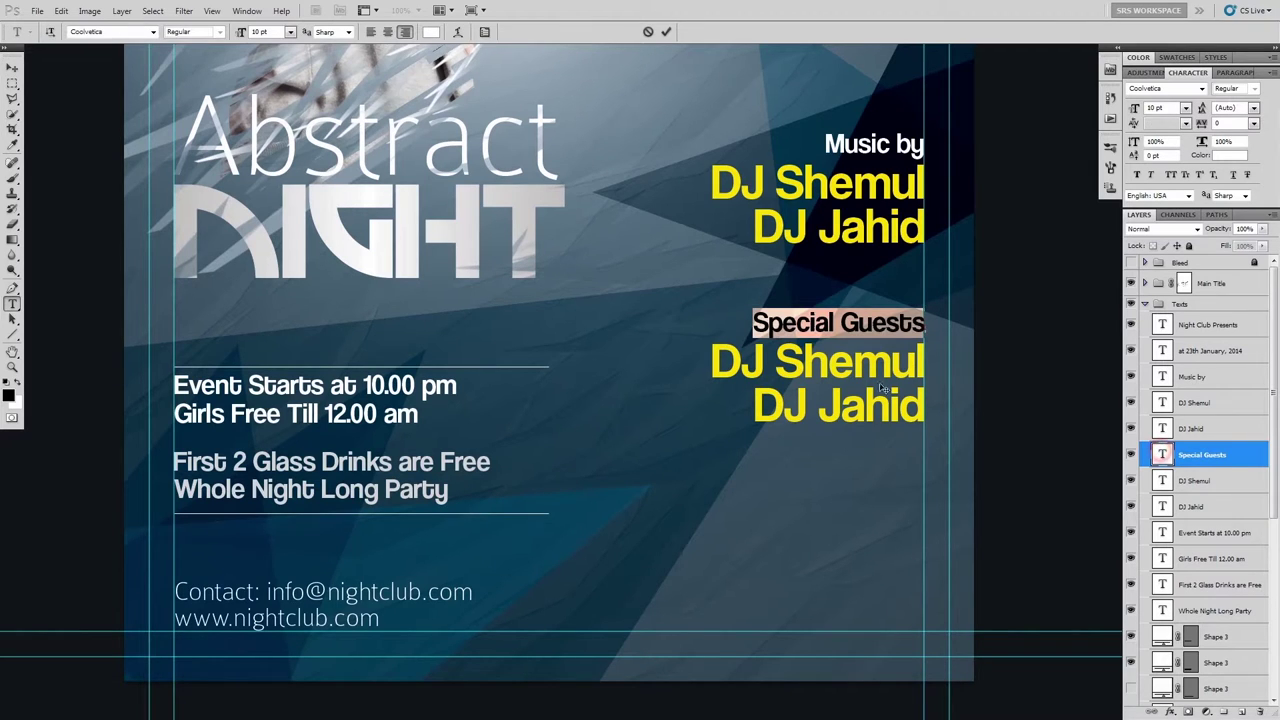
double_click(1162, 480)
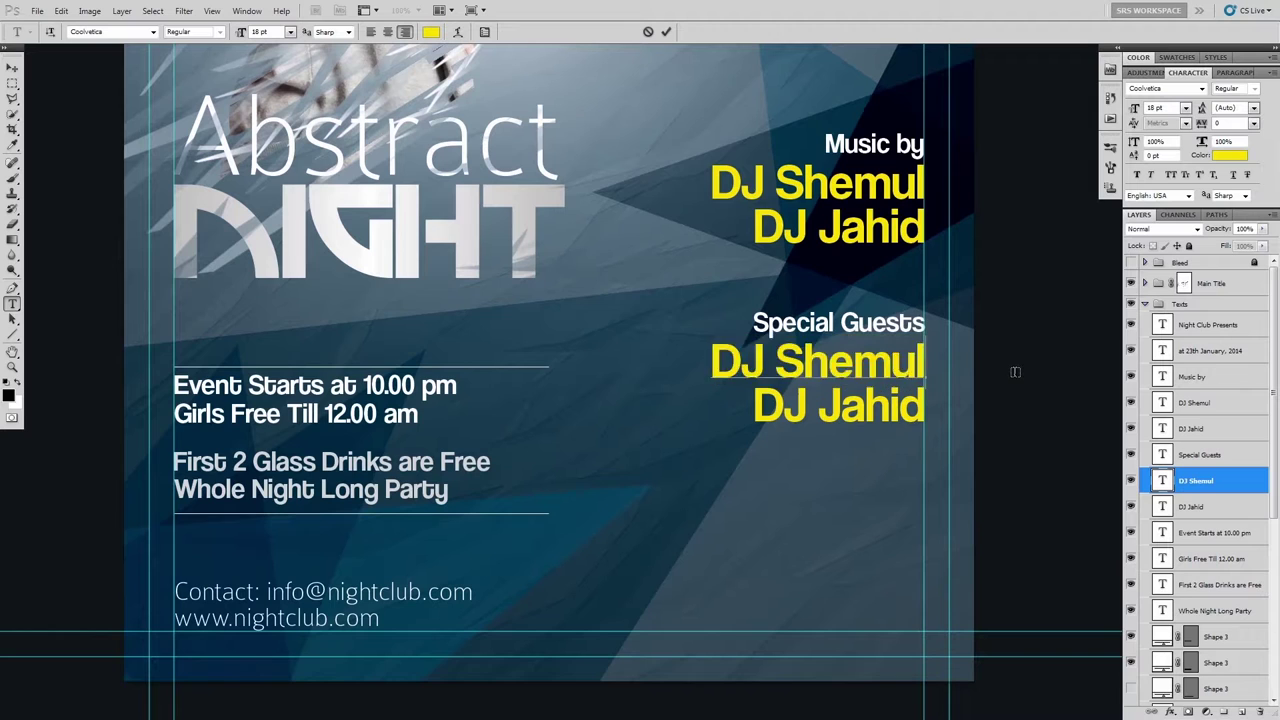
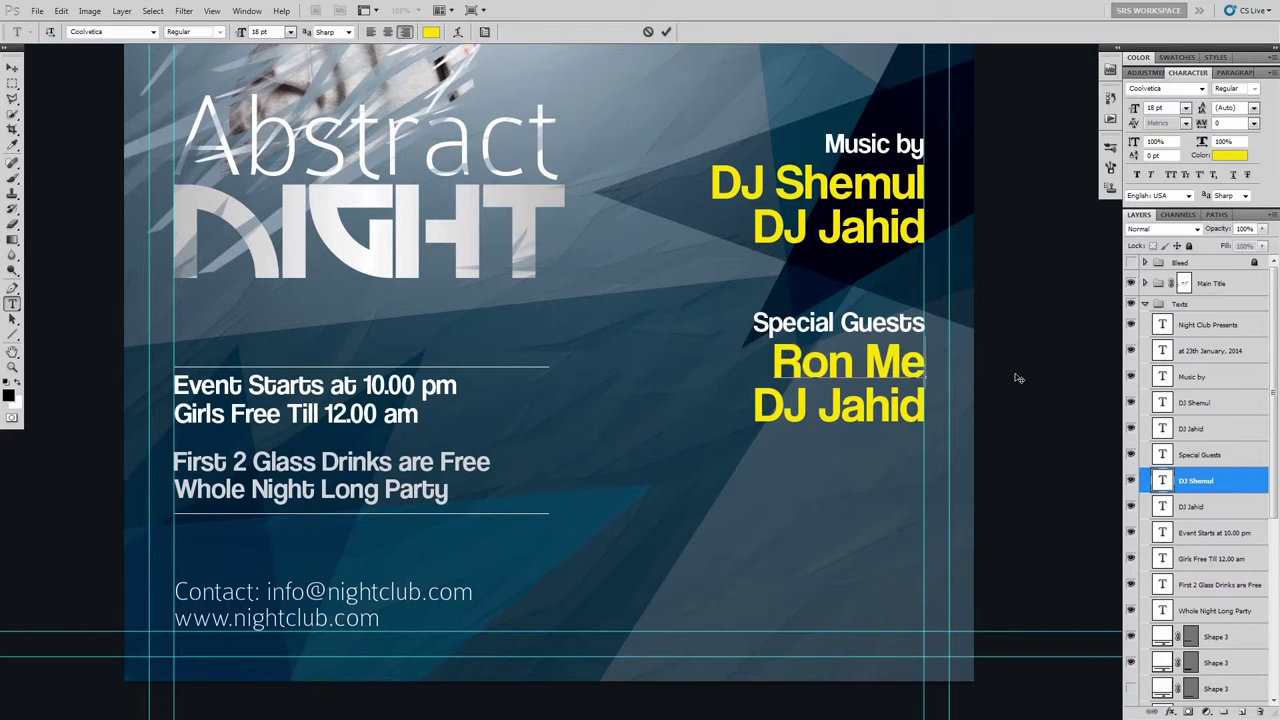
key("ctrl+0")
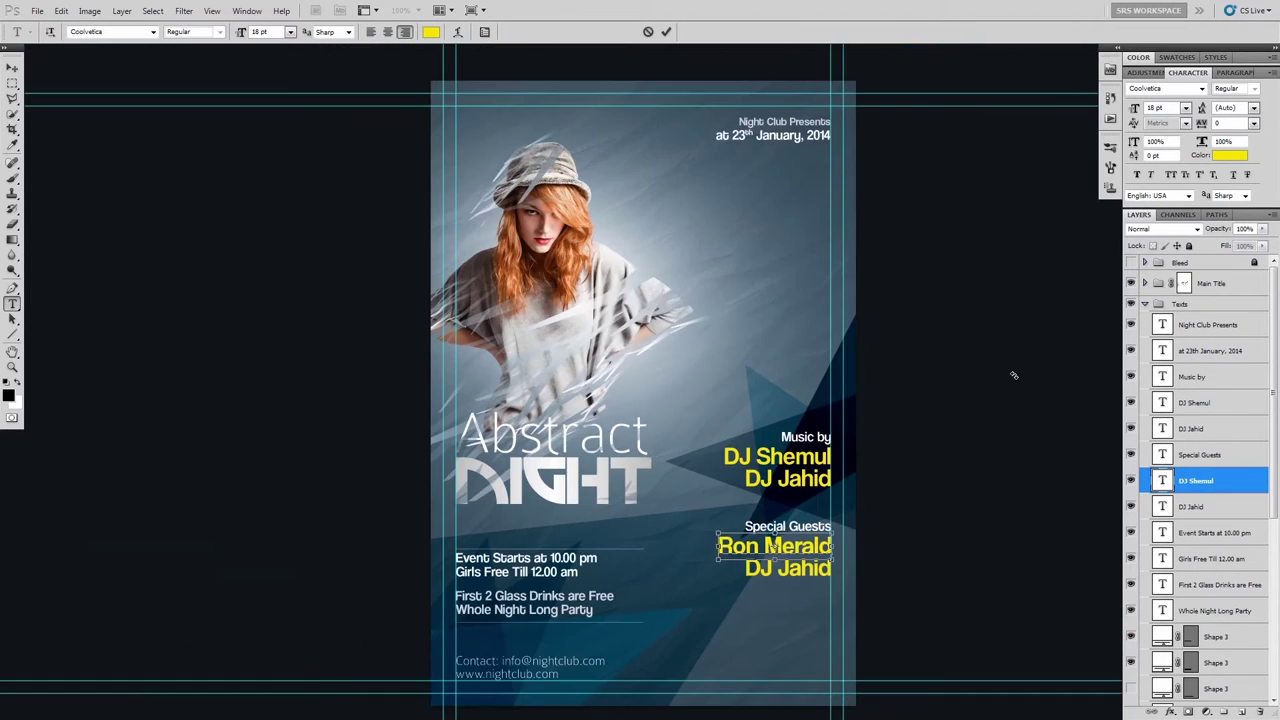
left_click(12, 67)
left_click(1195, 507)
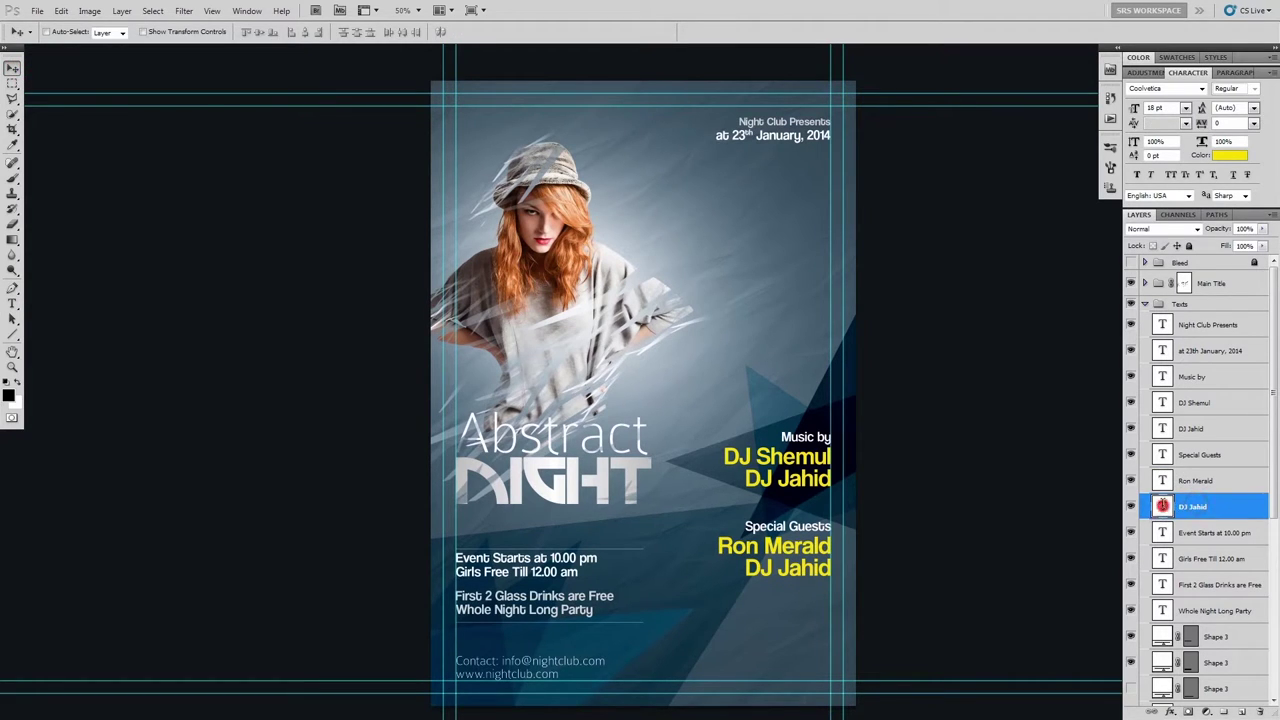
key("Delete")
left_click(1190, 481)
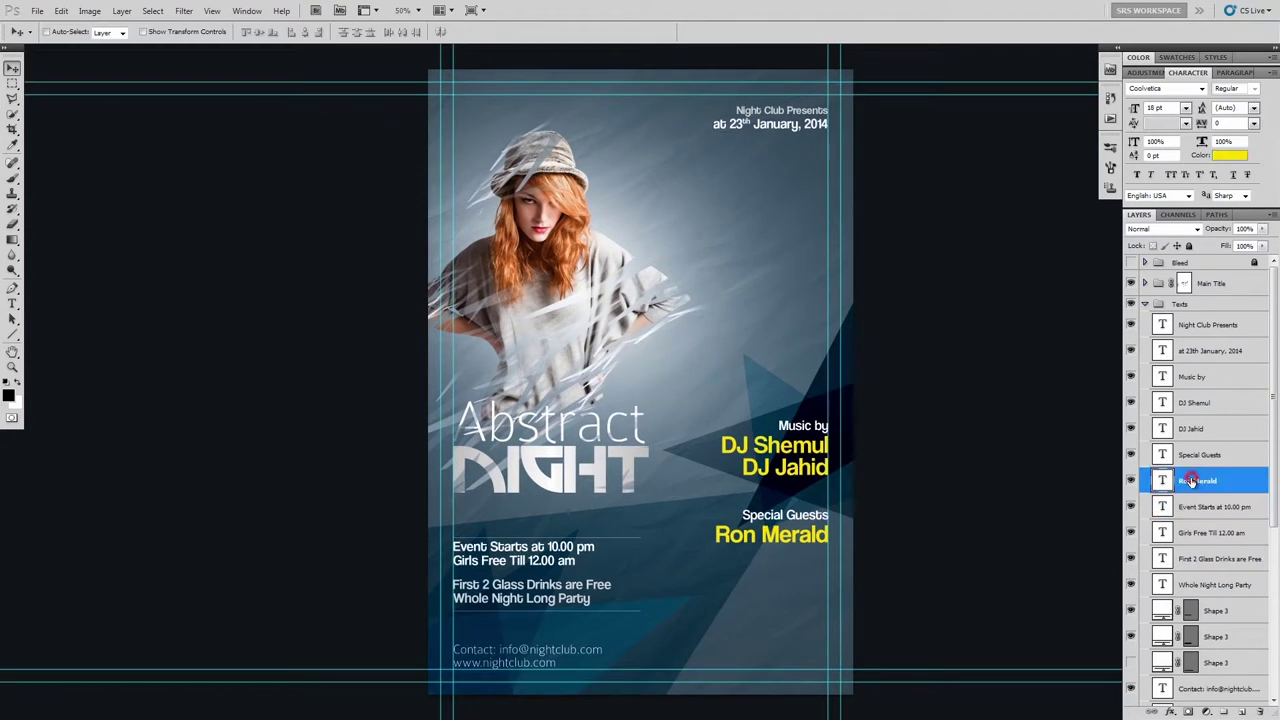
scroll(1037, 522, "down", 1)
scroll(772, 530, "up", 1)
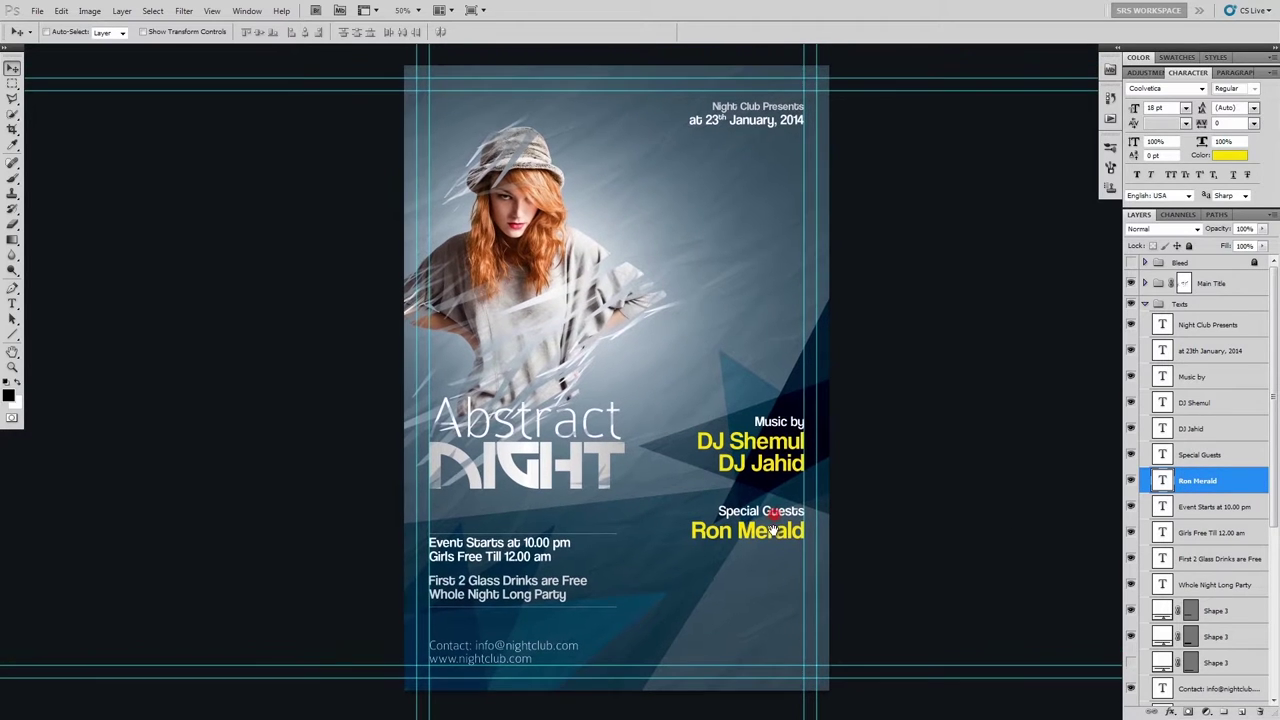
scroll(760, 451, "right", 1)
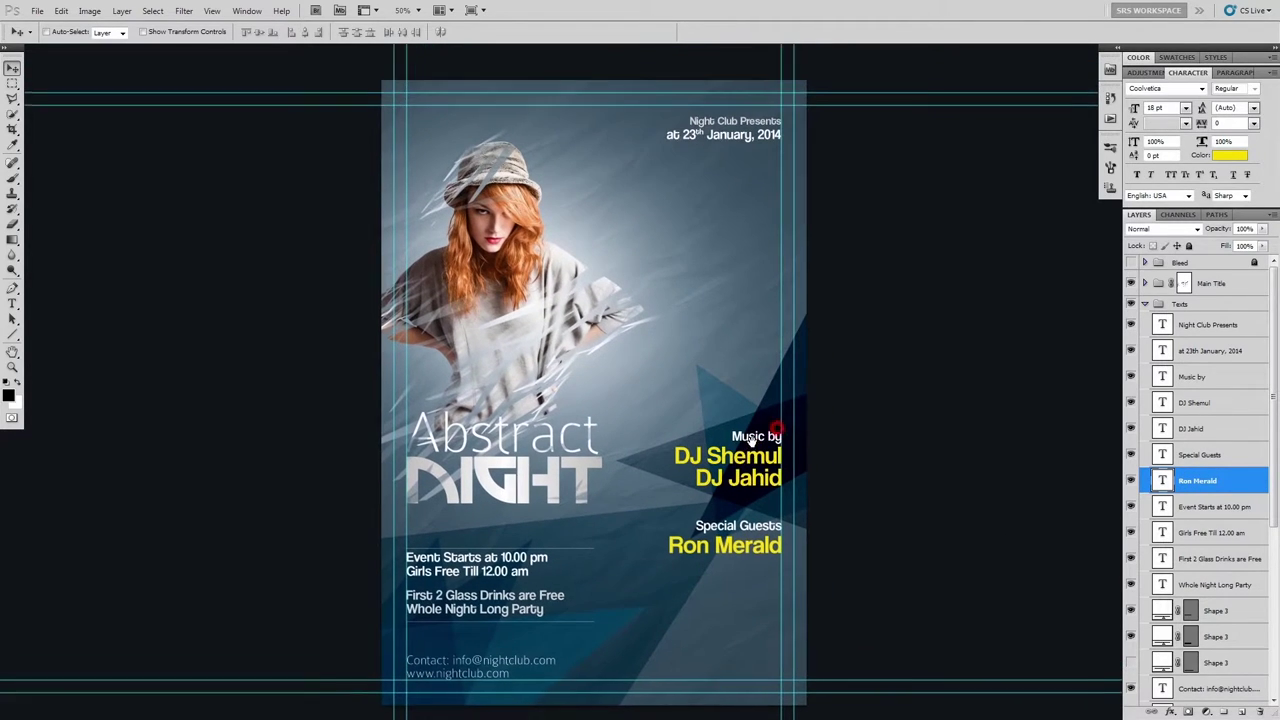
scroll(740, 445, "right", 1)
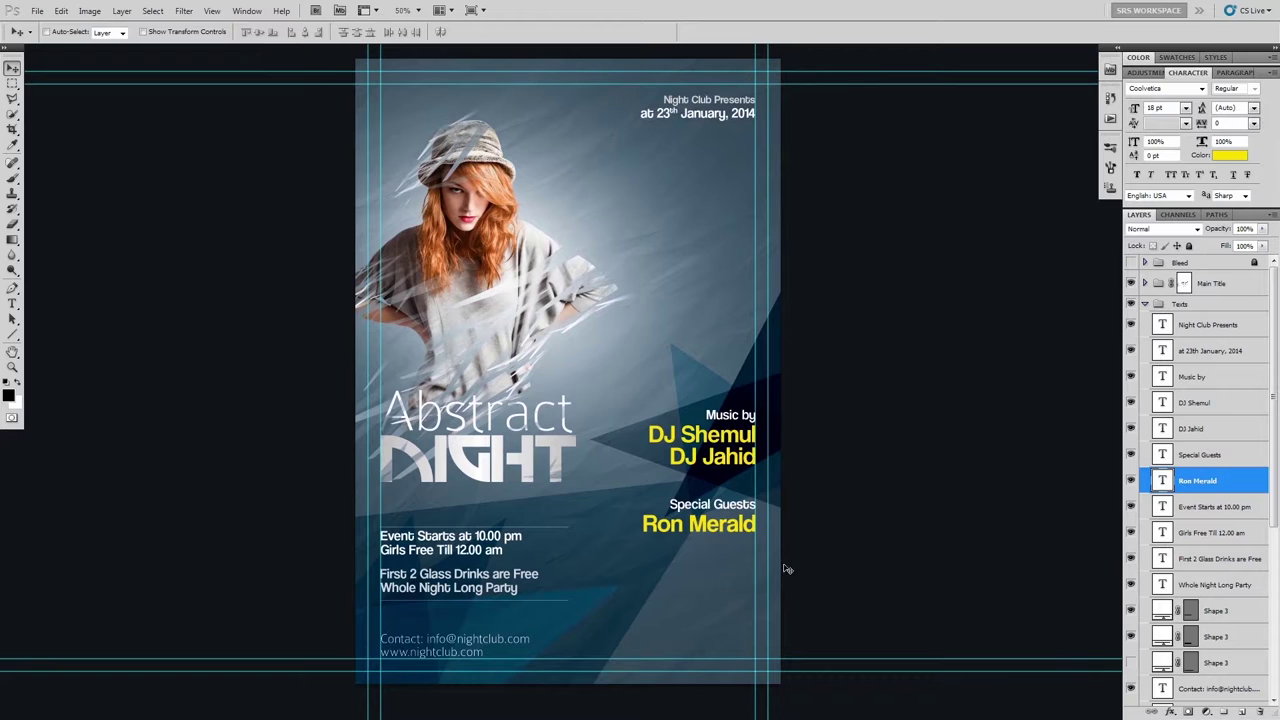
left_click_drag(1233, 489, 1234, 502)
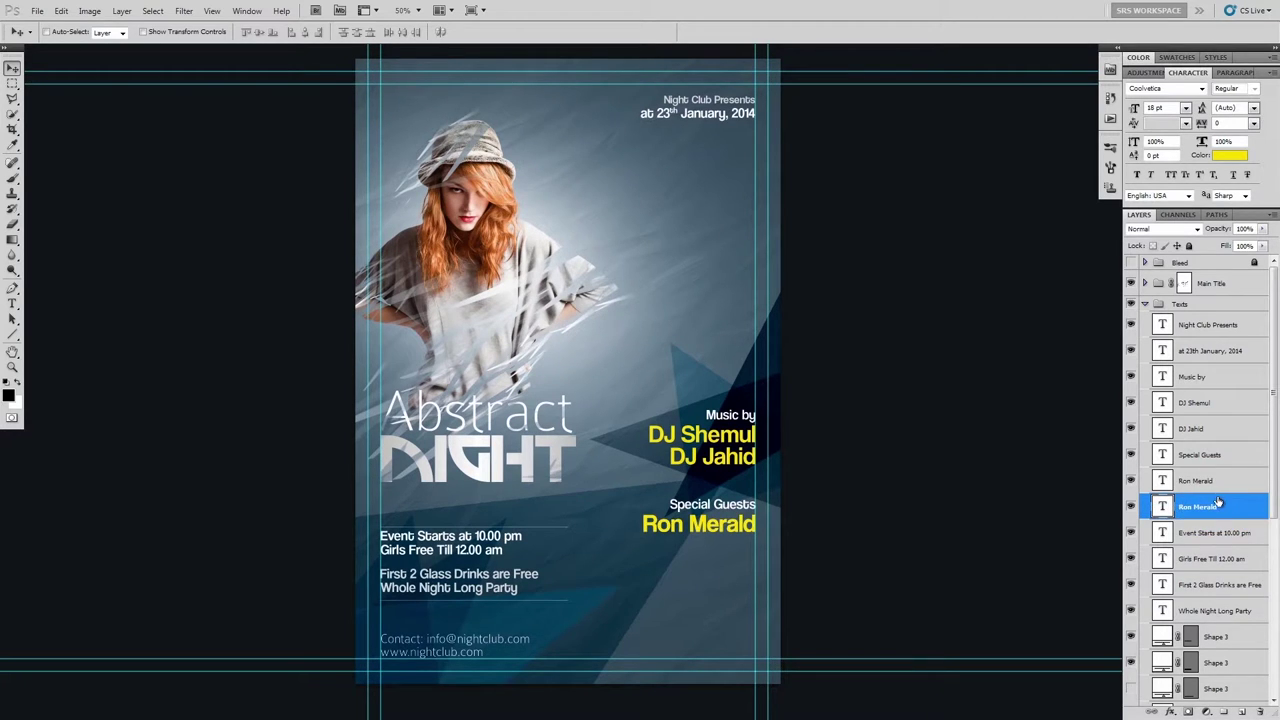
key("shift+Down")
key("shift+Down")
key("shift+Down")
key("shift+Down")
double_click(1162, 507)
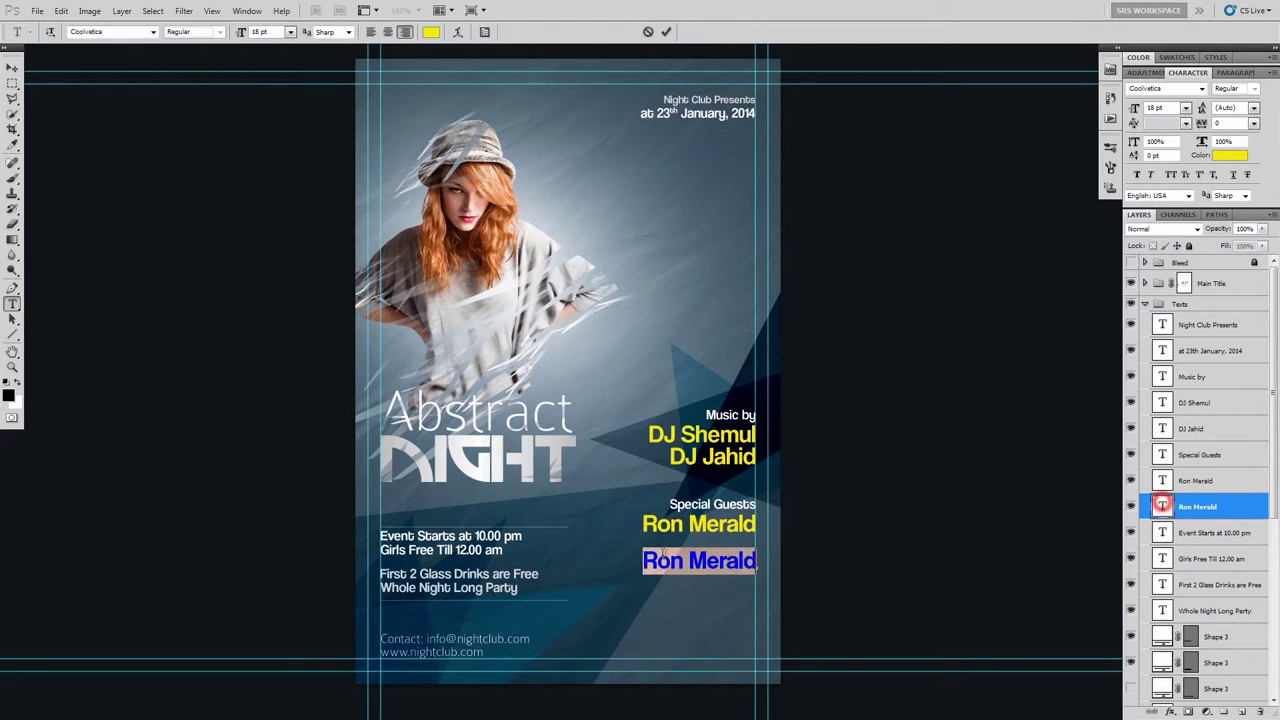
type("T")
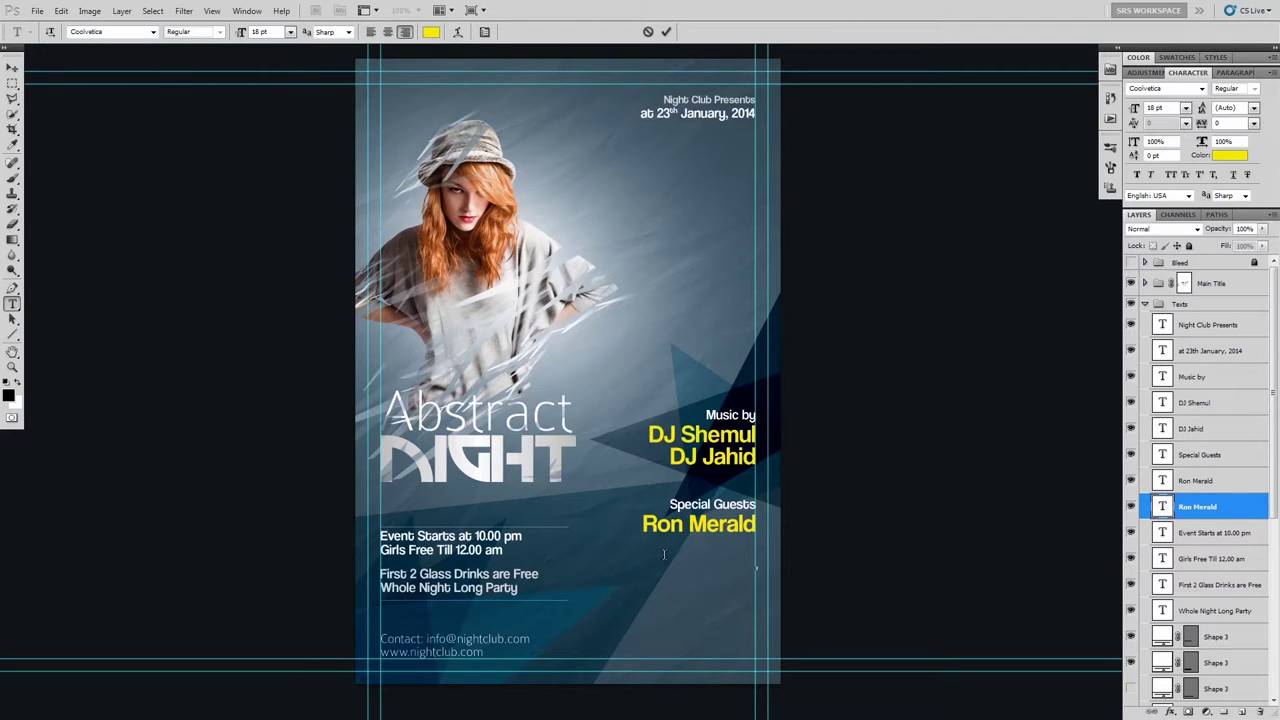
type("ntry F")
type("ee")
left_click(13, 66)
left_click(1229, 155)
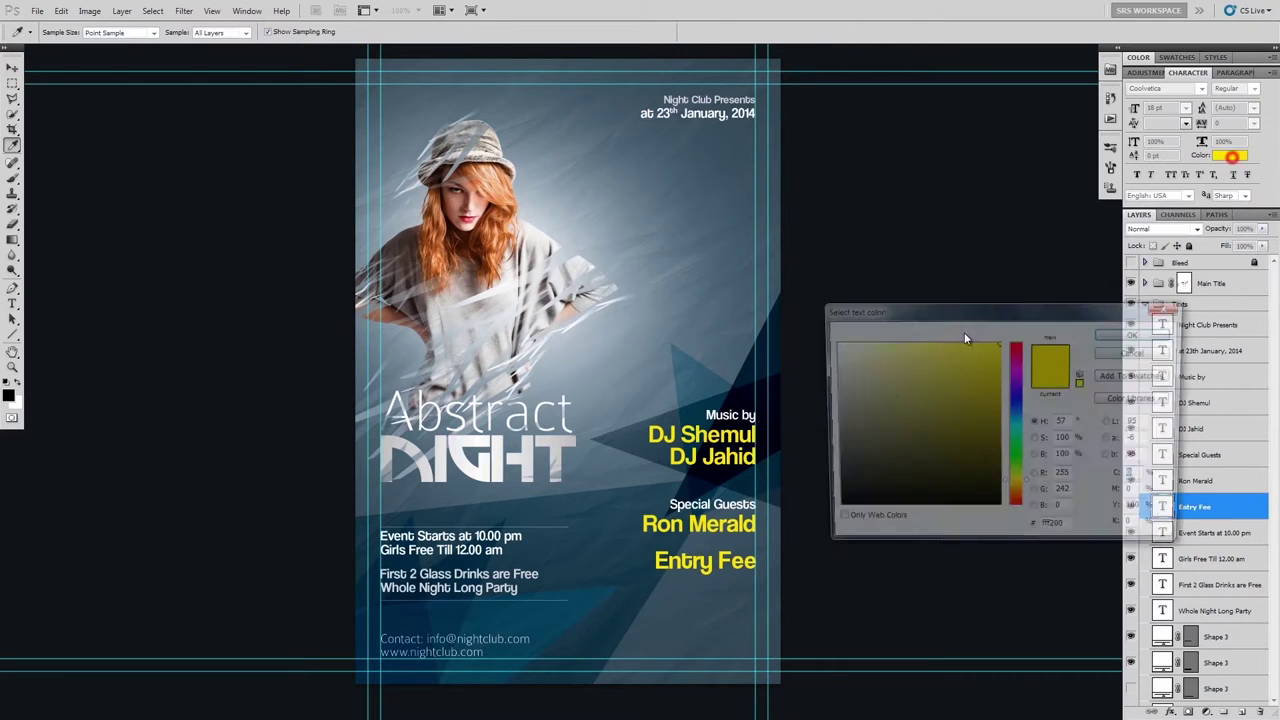
left_click(1137, 333)
left_click(1186, 107)
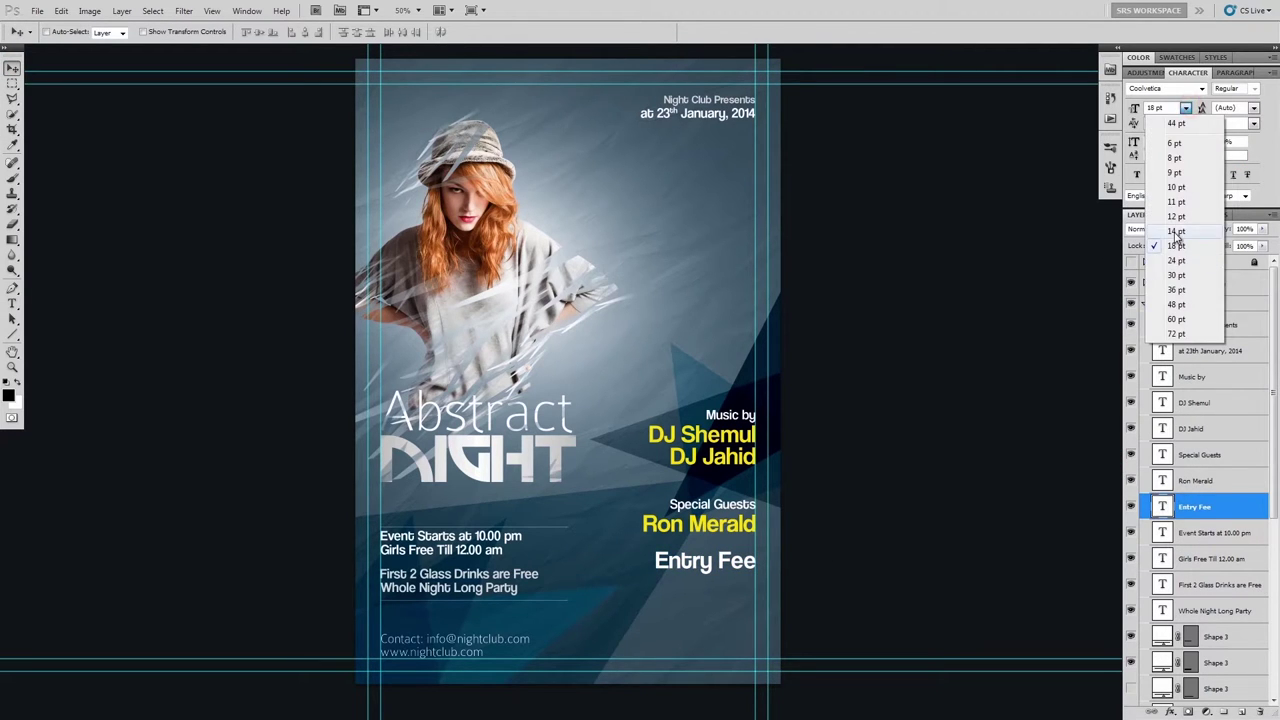
left_click(1175, 232)
key("v")
mouse_move(708, 589)
left_mouse_down()
mouse_move(668, 587)
mouse_move(712, 605)
left_mouse_up()
- Duplicate Entry Fee as a '$29' text placed beside it
key("ctrl+j")
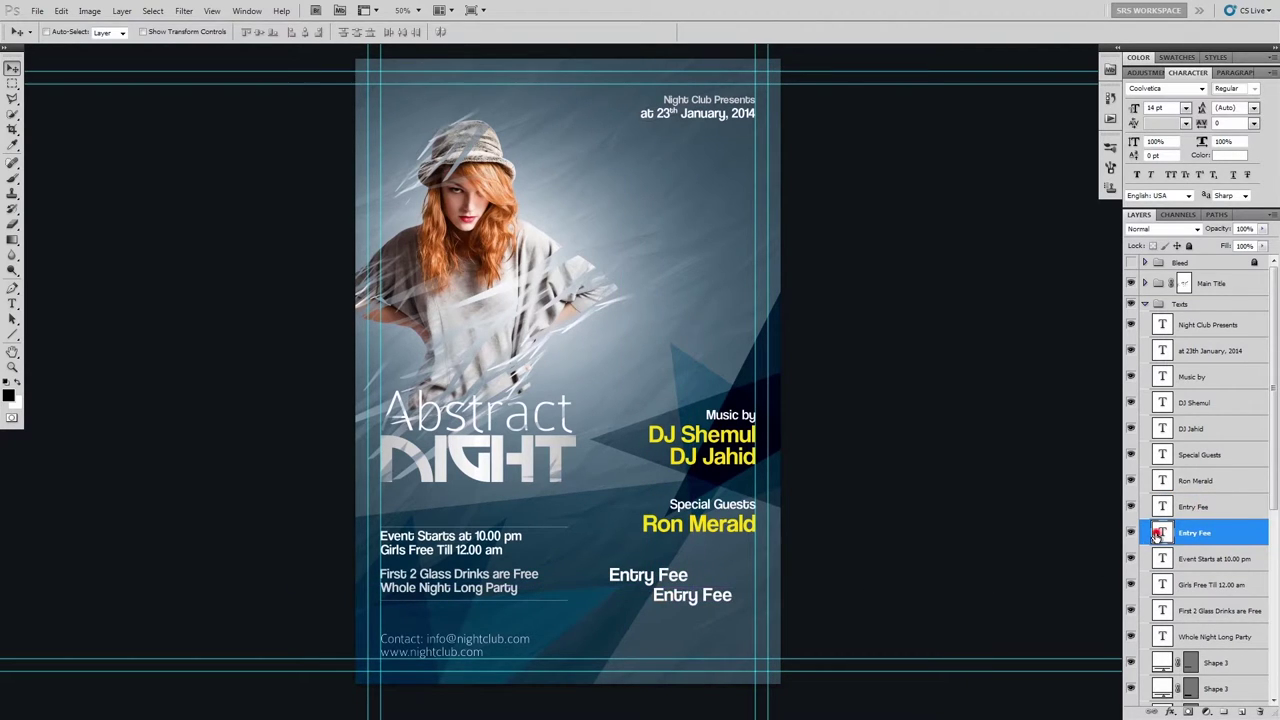
double_click(1158, 533)
type("$2")
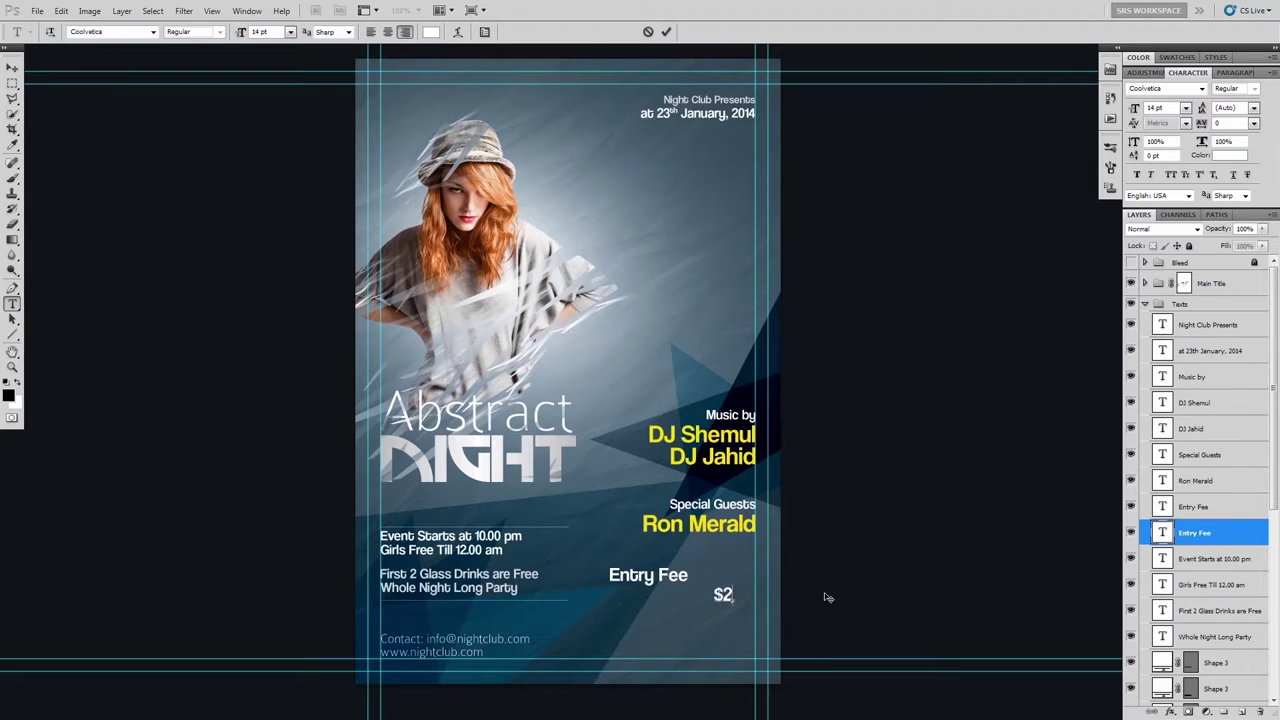
type("9")
key("ctrl+Return")
key("v")
left_click_drag(724, 601, 722, 585)
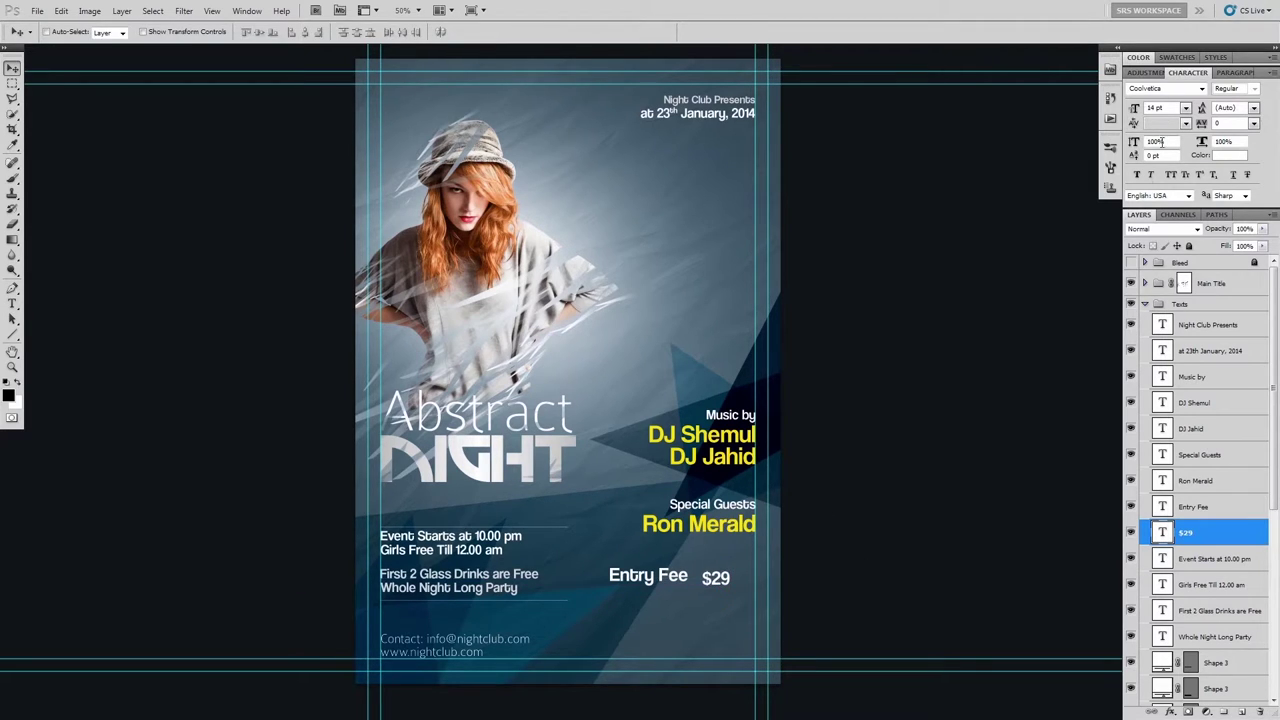
- Make the $29 price yellow at 24 pt, clear of the Entry Fee text
left_click(1230, 156)
key("Tab")
type("100")
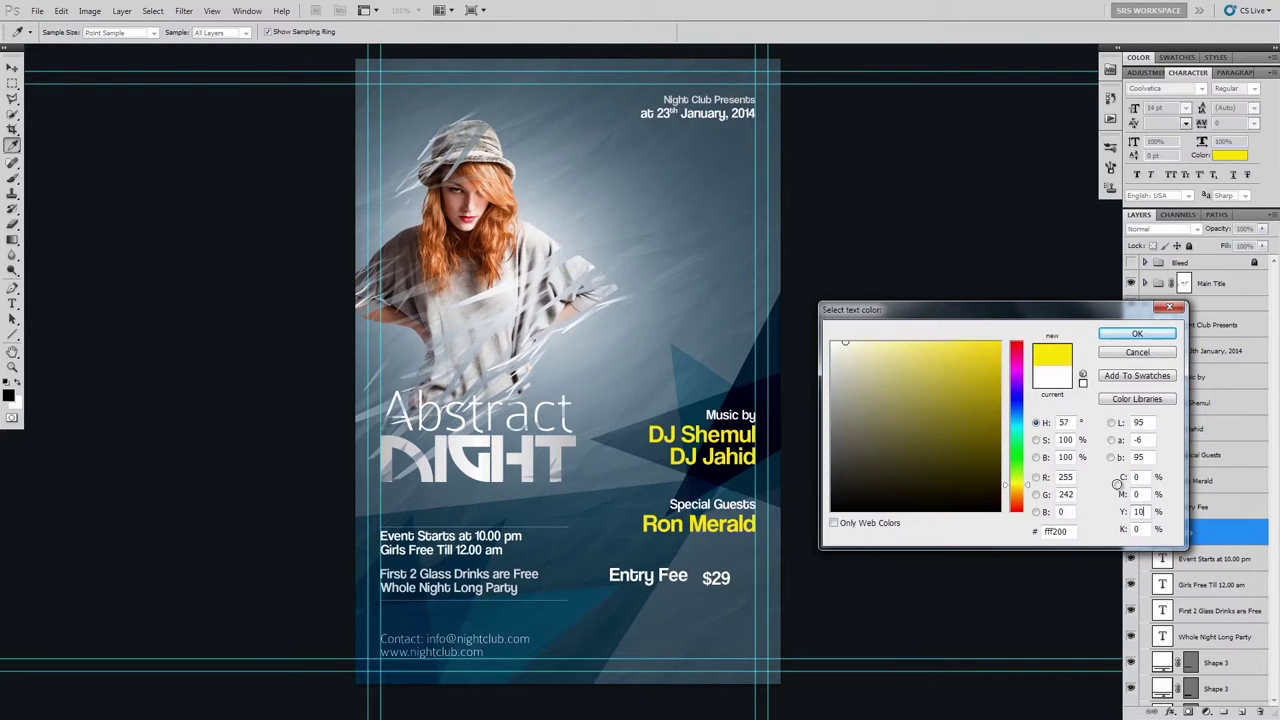
key("Return")
left_click(1185, 107)
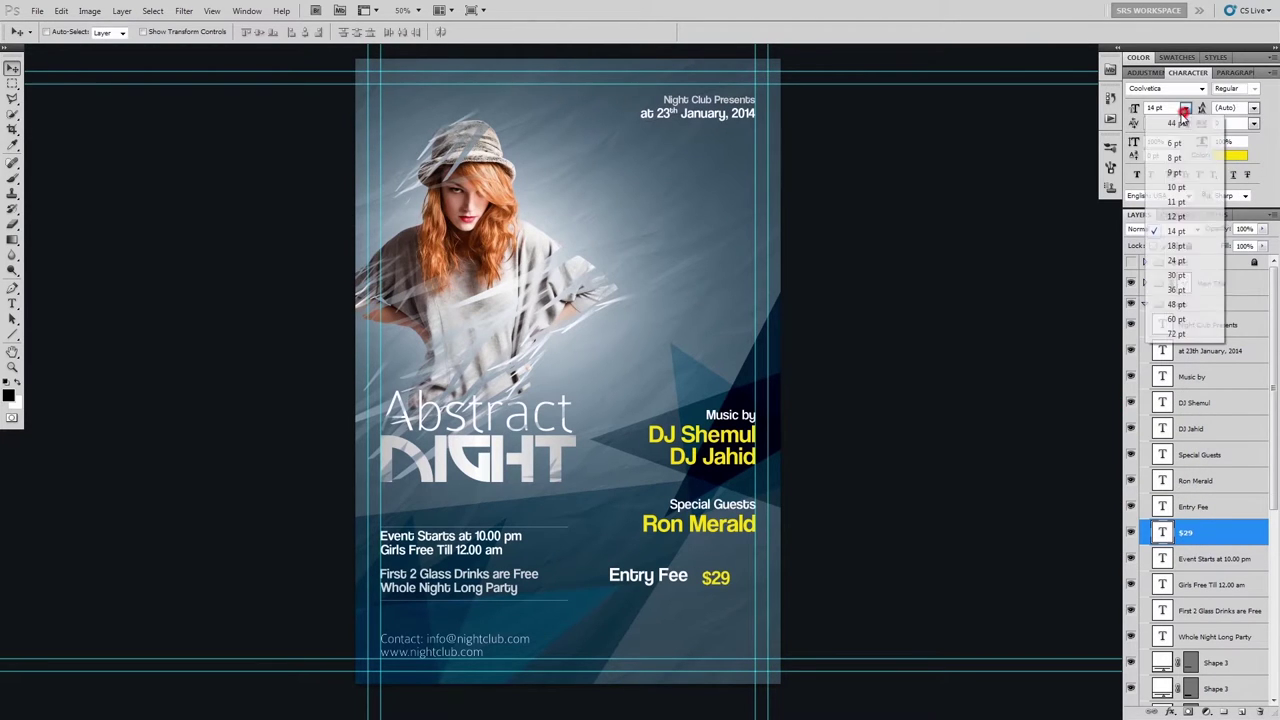
left_click(1170, 250)
left_click_drag(722, 583, 731, 580)
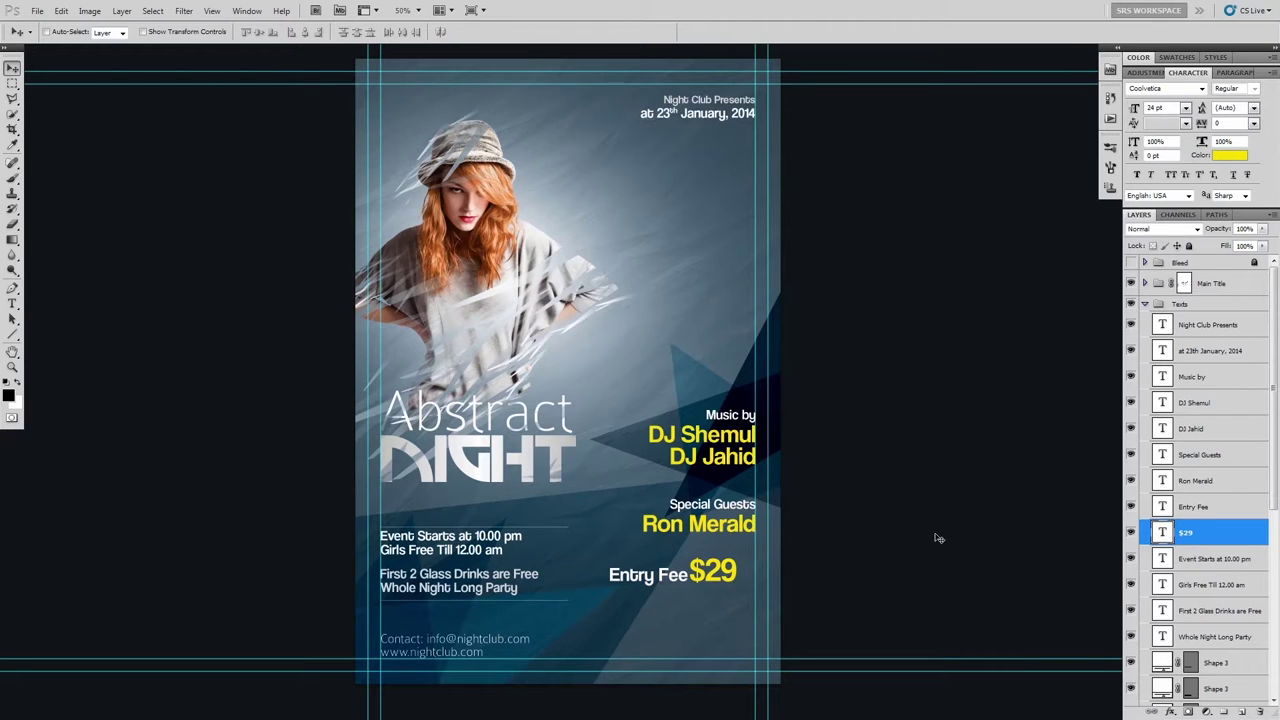
- Move the Entry Fee and $29 texts down together into their final position
left_click(1205, 508, "shift")
left_click_drag(720, 575, 717, 600)
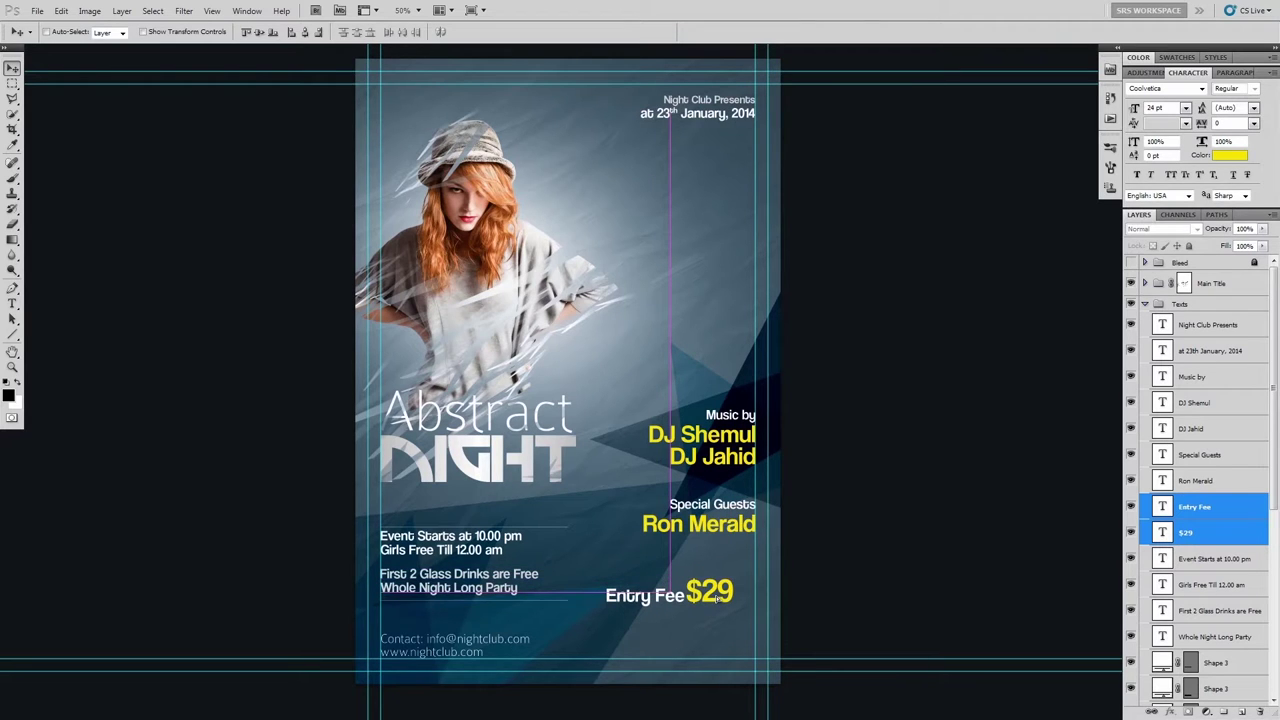
left_click_drag(717, 599, 718, 591)
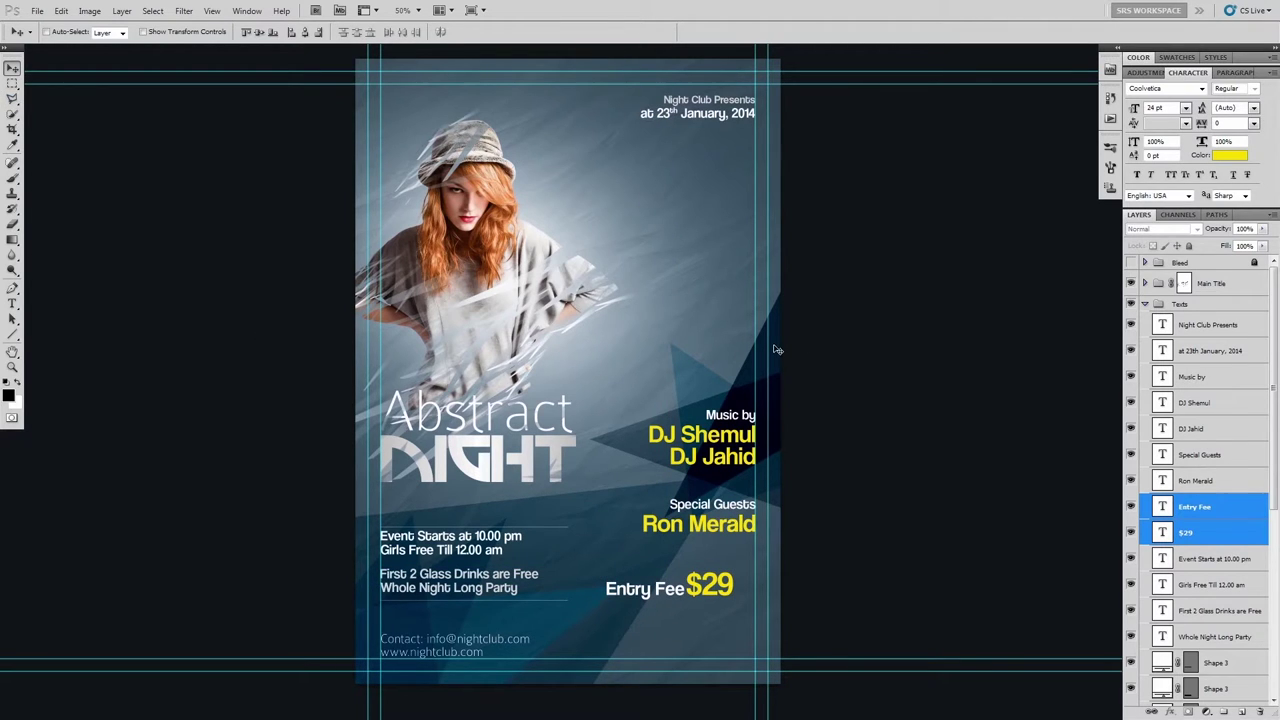
scroll(1208, 583, "down", 5)
- Move a Shape Overlays triangle toward the entry fee, rotate it about 60°, and blend it in Overlay
left_click(1216, 581)
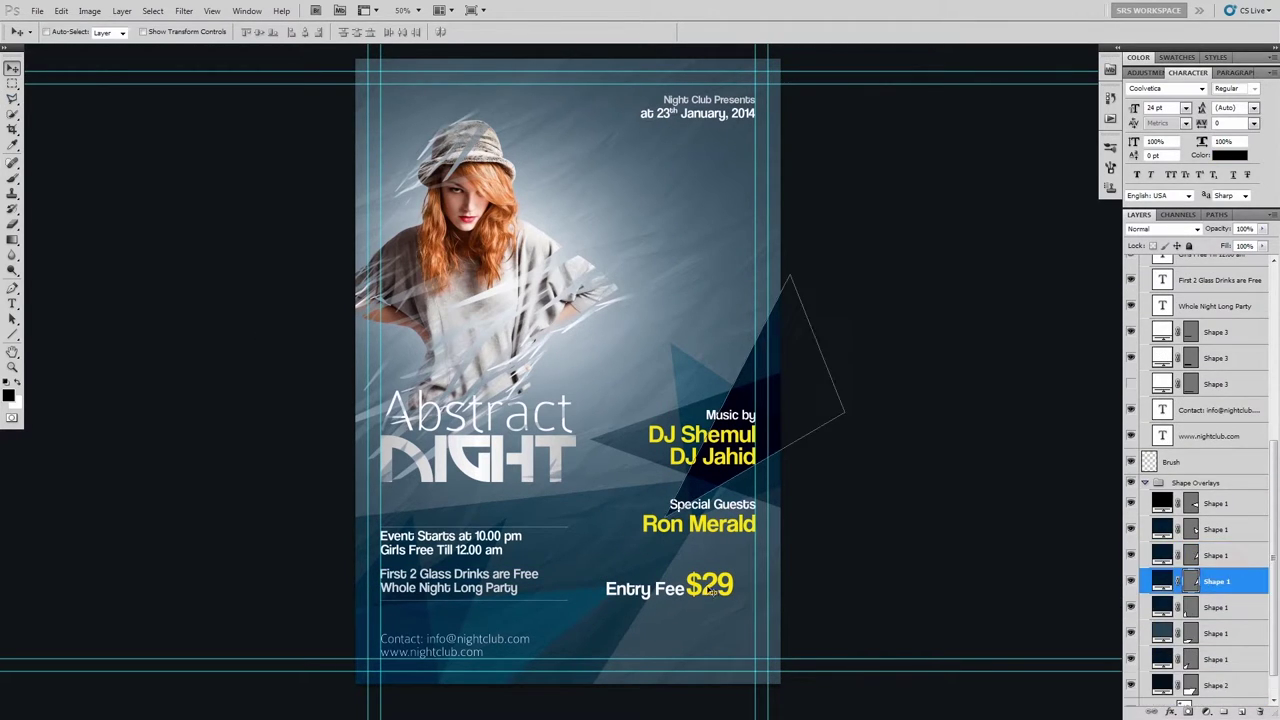
left_click_drag(713, 588, 698, 718)
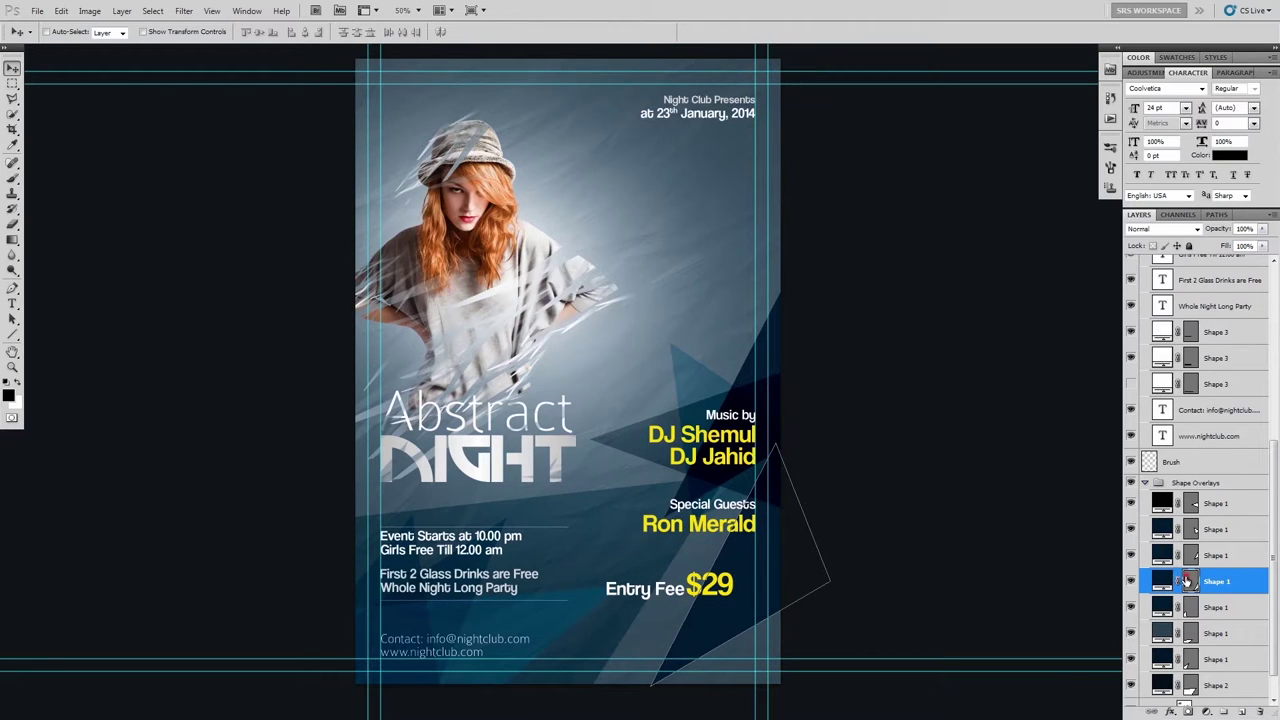
key("ctrl+t")
left_click_drag(900, 663, 775, 672)
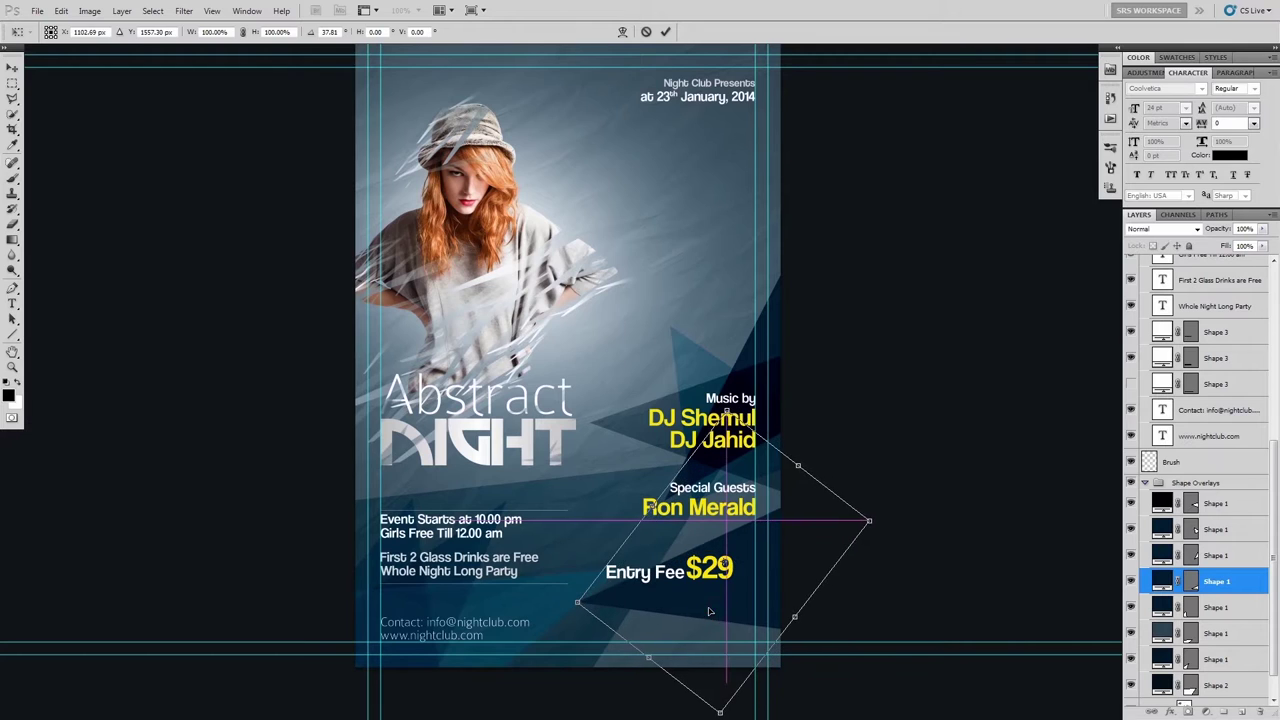
key("Return")
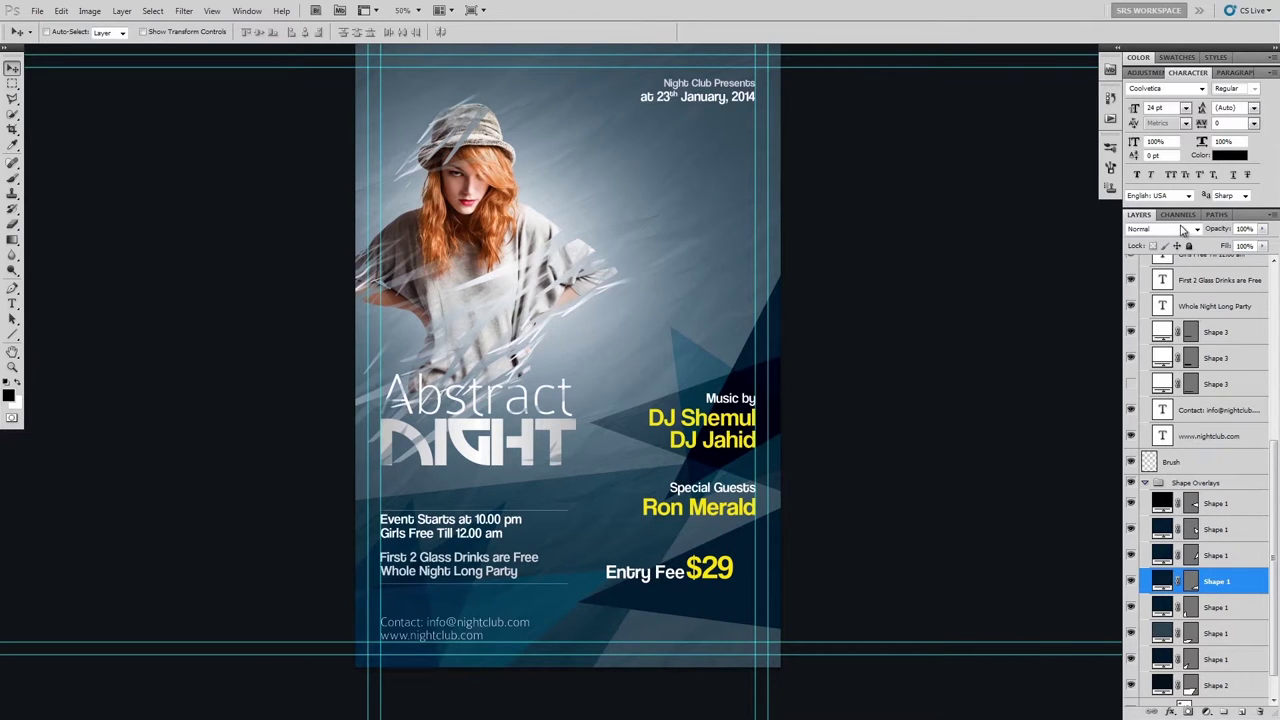
left_click(1183, 231)
left_click(1160, 405)
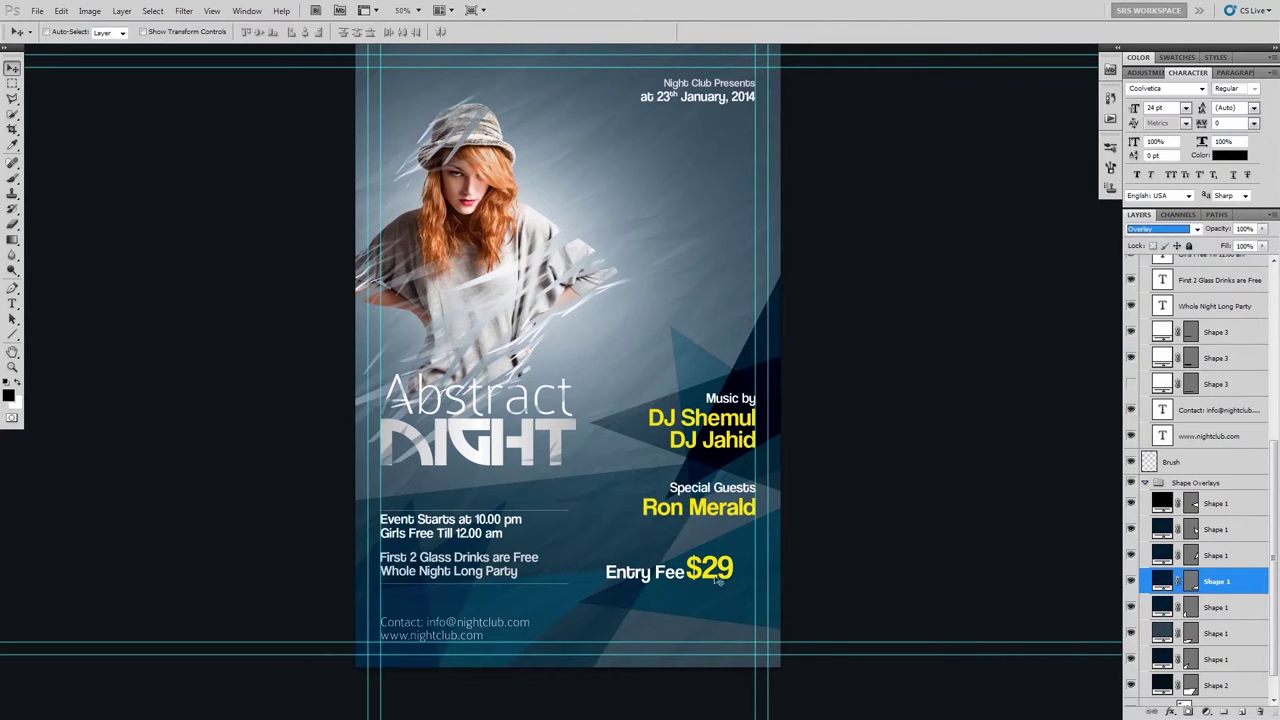
- Rotate and shorten the next Shape 1 triangle with Free Transform
key("alt+bracketleft")
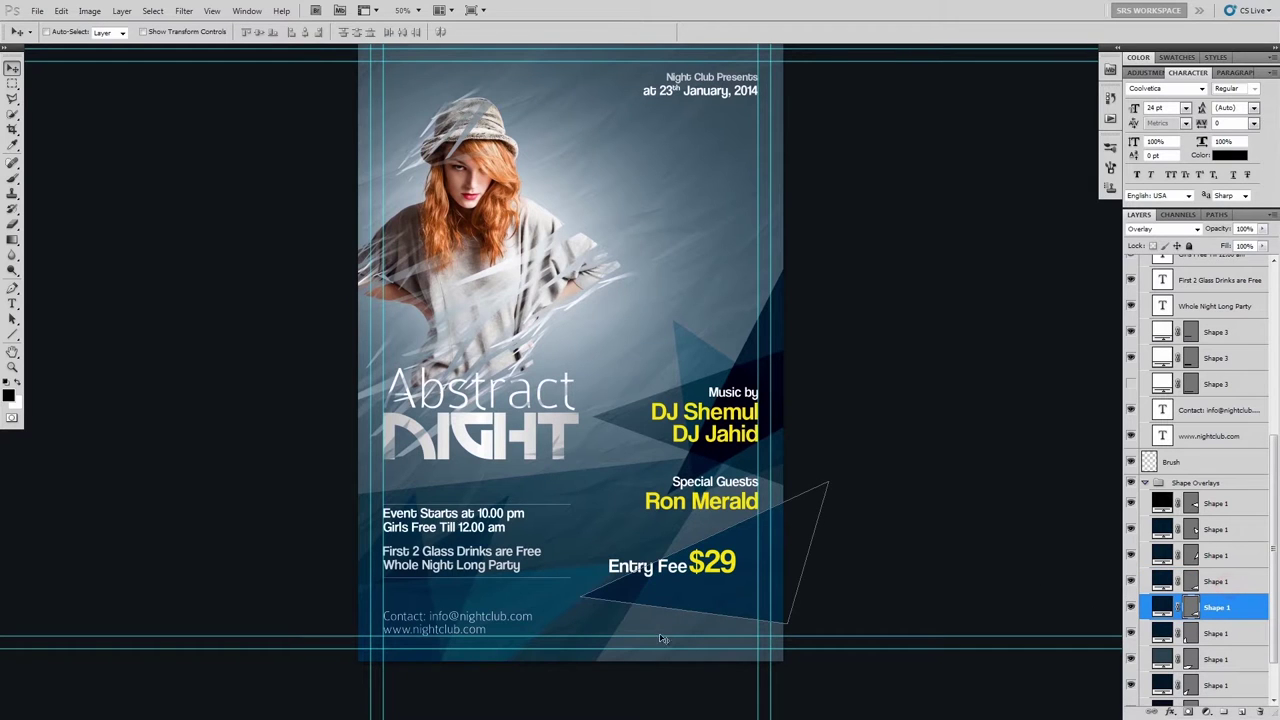
key("ctrl+t")
mouse_move(857, 640)
left_mouse_down()
mouse_move(763, 653)
mouse_move(790, 625)
left_mouse_up()
mouse_move(700, 520)
left_mouse_down()
mouse_move(755, 588)
mouse_move(774, 577)
left_mouse_up()
mouse_move(830, 630)
left_mouse_down()
mouse_move(822, 556)
mouse_move(914, 565)
left_mouse_up()
- Stretch, narrow and slightly rotate the Shape 1 triangle behind the entry line
double_click(760, 567)
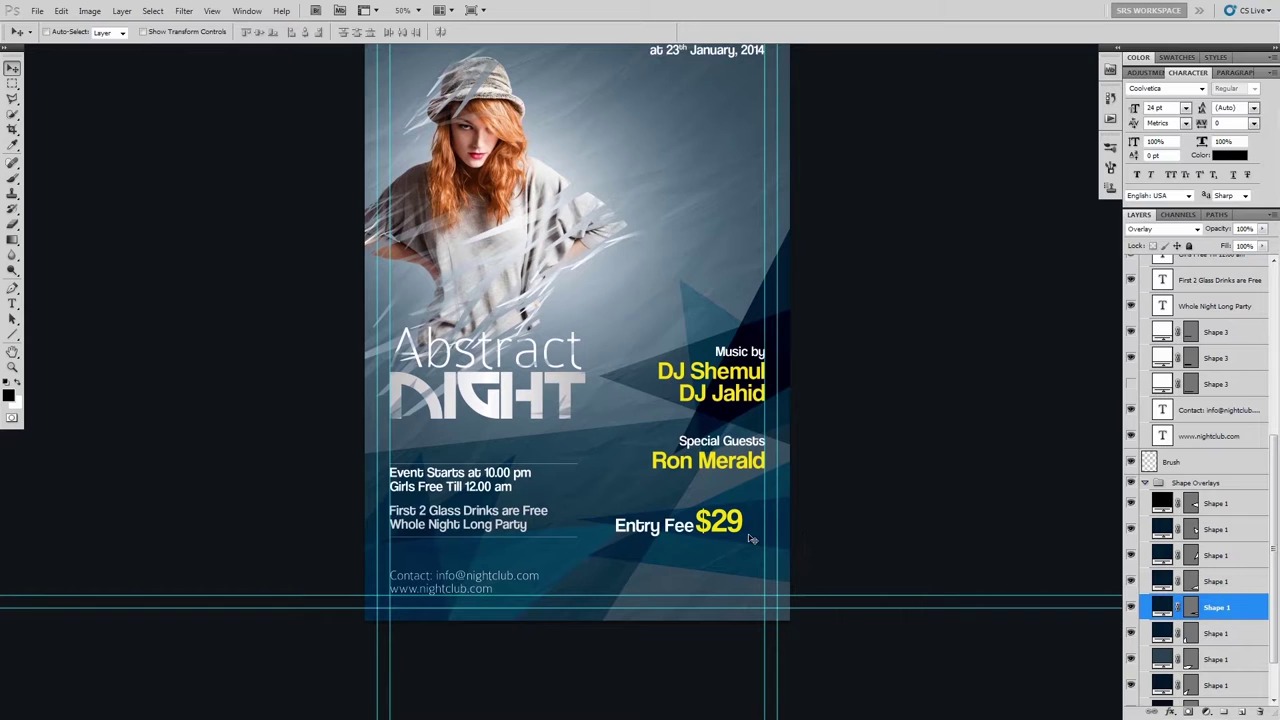
key("ctrl+t")
left_click_drag(750, 564, 749, 586)
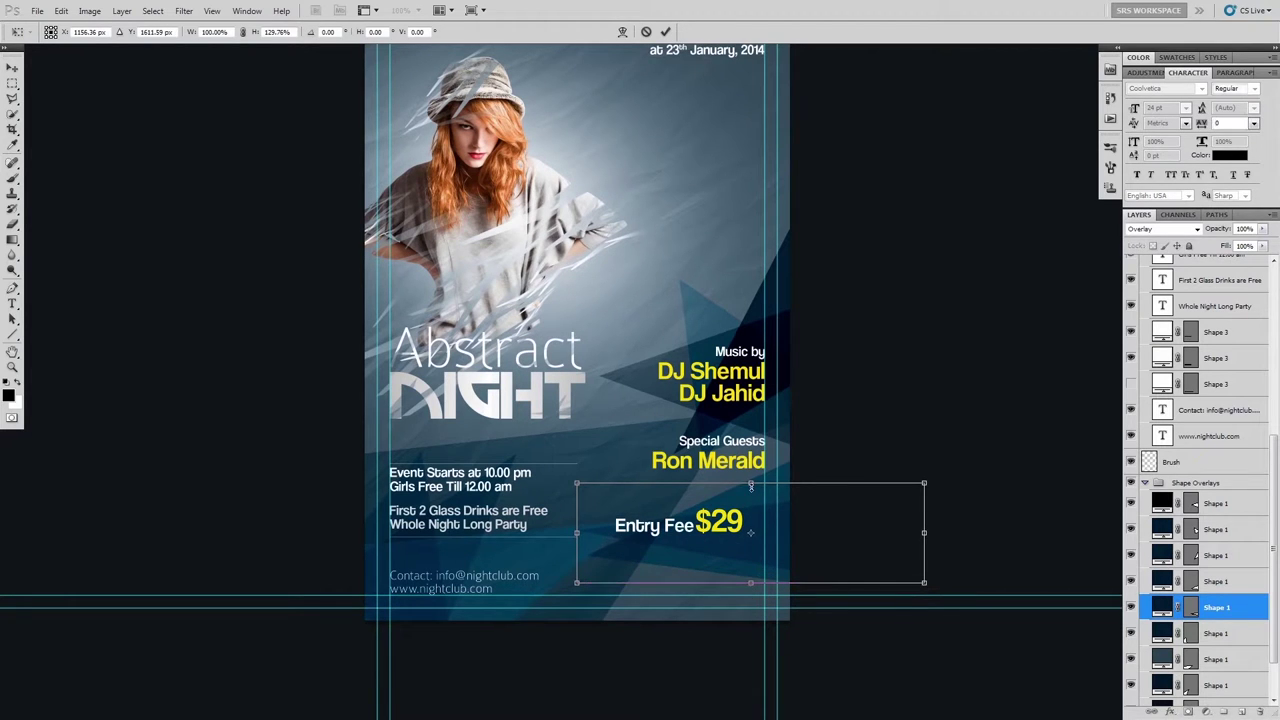
left_click_drag(750, 483, 750, 475)
mouse_move(926, 530)
left_mouse_down()
mouse_move(790, 527)
mouse_move(880, 527)
left_mouse_up()
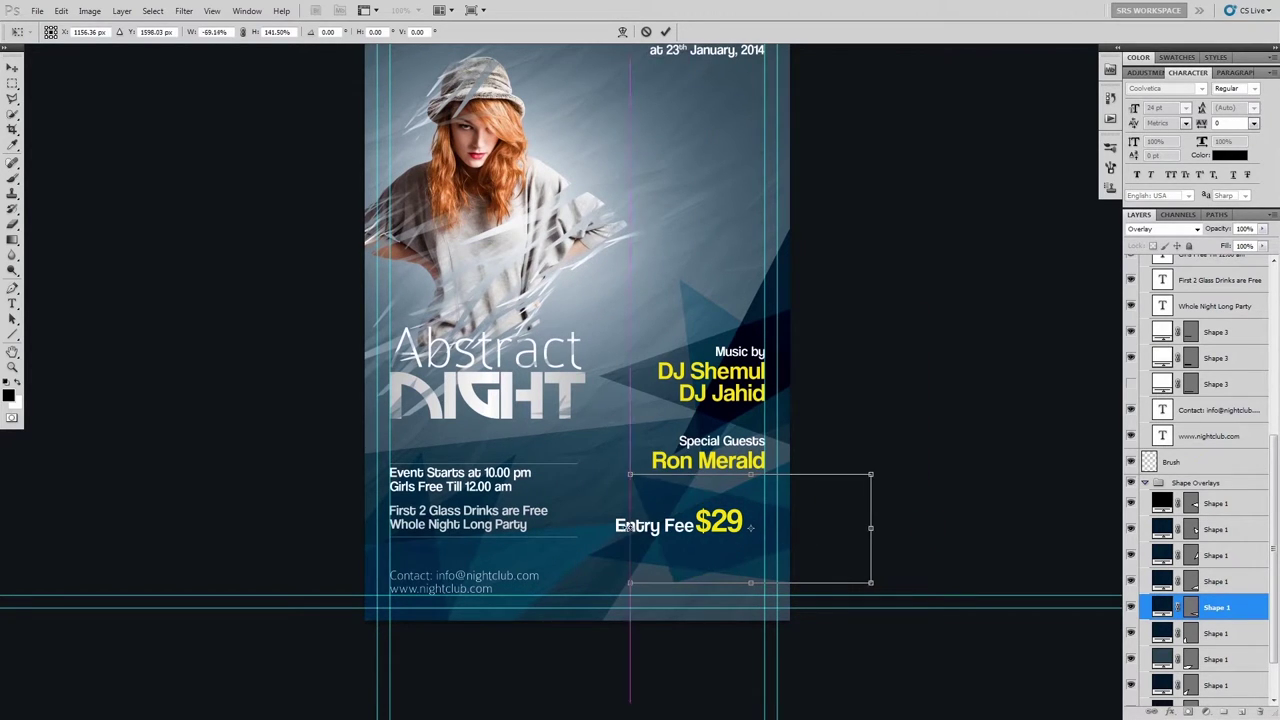
left_click_drag(750, 527, 698, 527)
left_click_drag(850, 595, 792, 626)
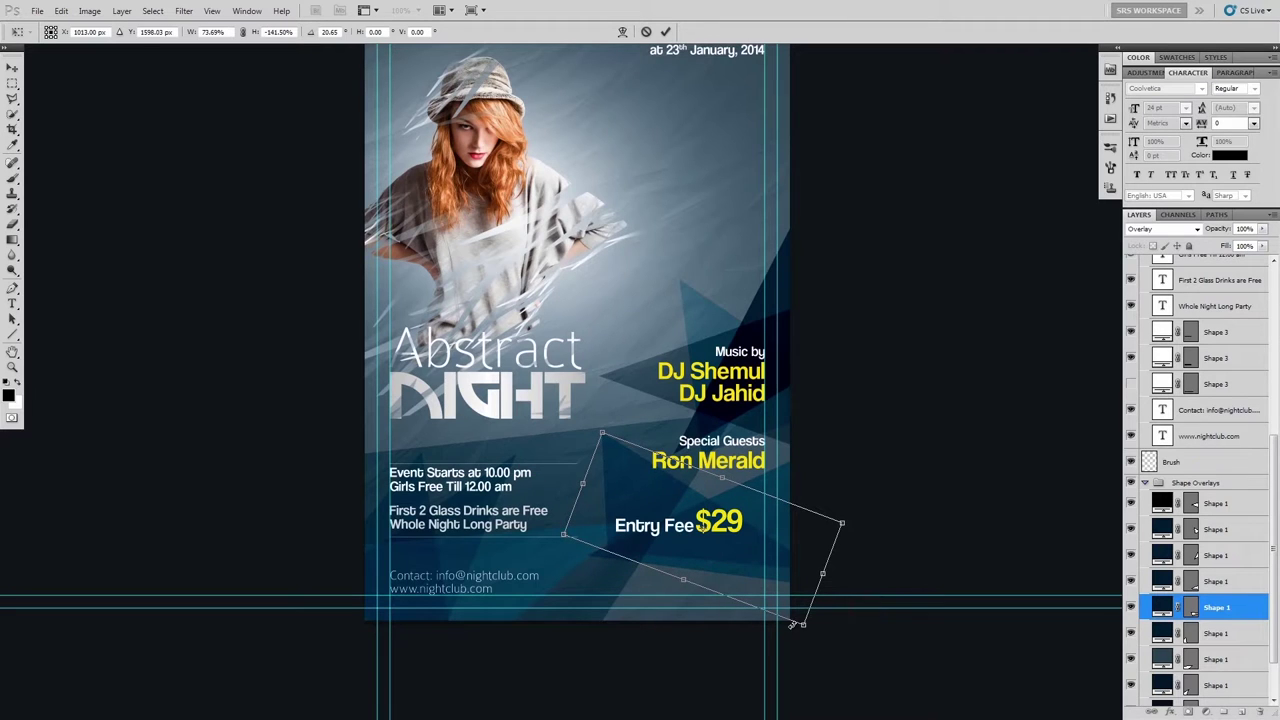
left_click_drag(744, 555, 744, 572)
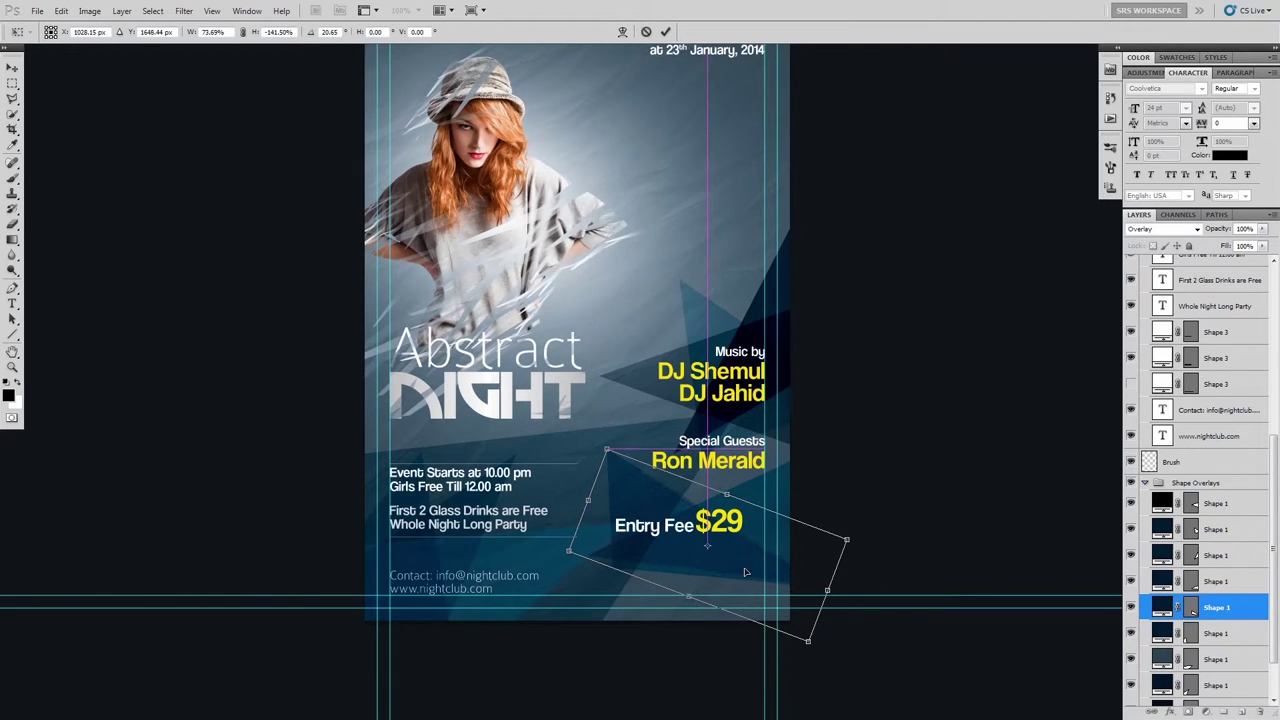
key("Return")
- Distort the shape's corners into an angled band behind Entry Fee $29
key("ctrl+t")
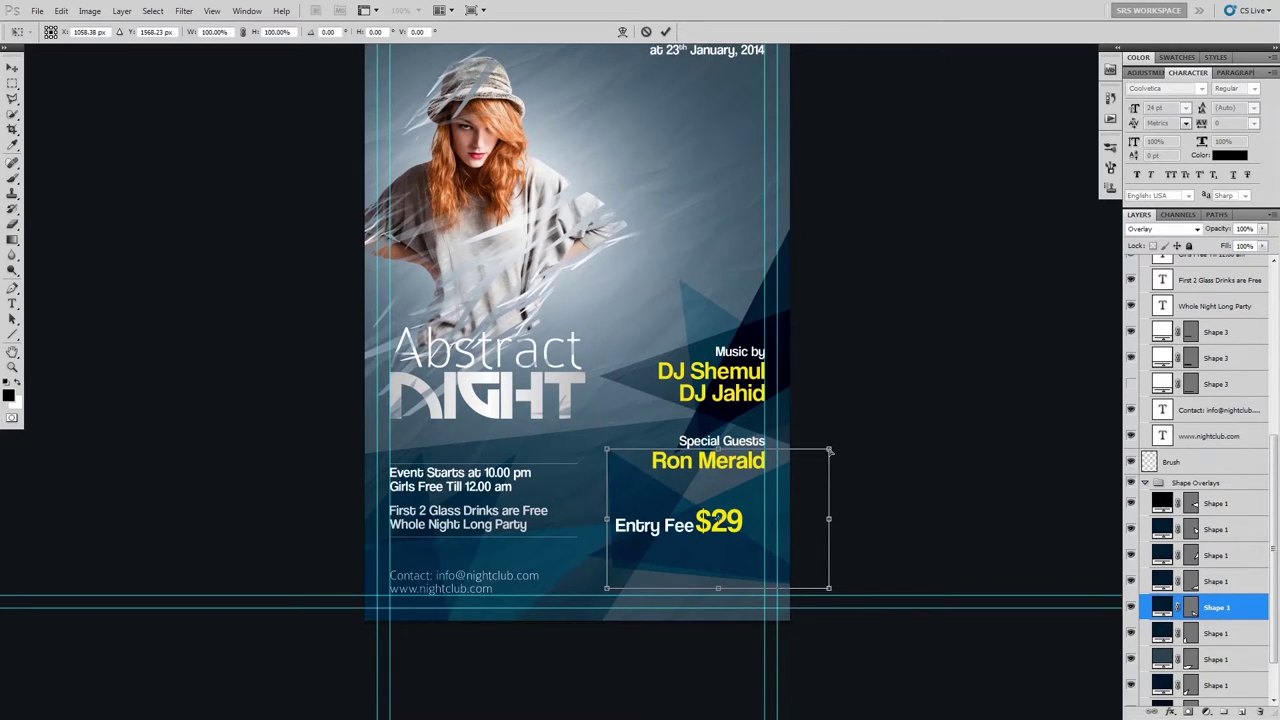
left_click_drag(830, 452, 818, 460)
mouse_move(829, 588)
left_mouse_down()
mouse_move(834, 518)
mouse_move(853, 567)
left_mouse_up()
left_click_drag(744, 556, 734, 541)
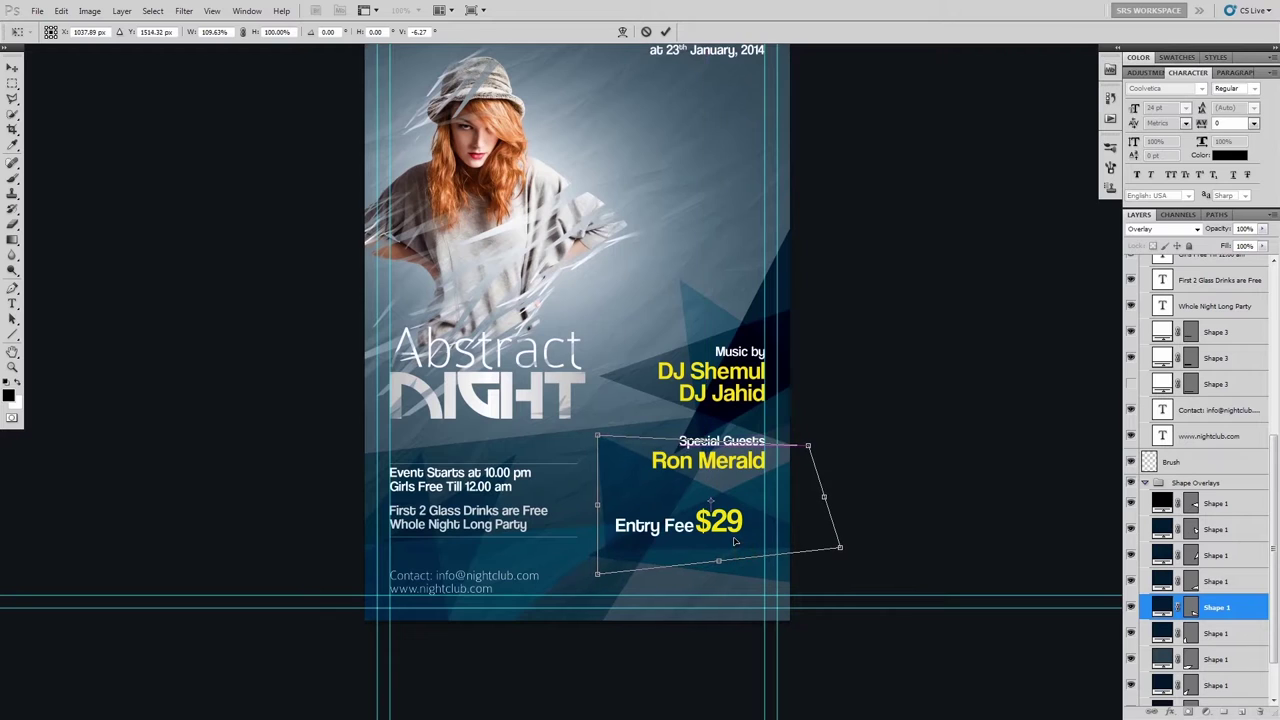
left_click_drag(598, 437, 613, 494)
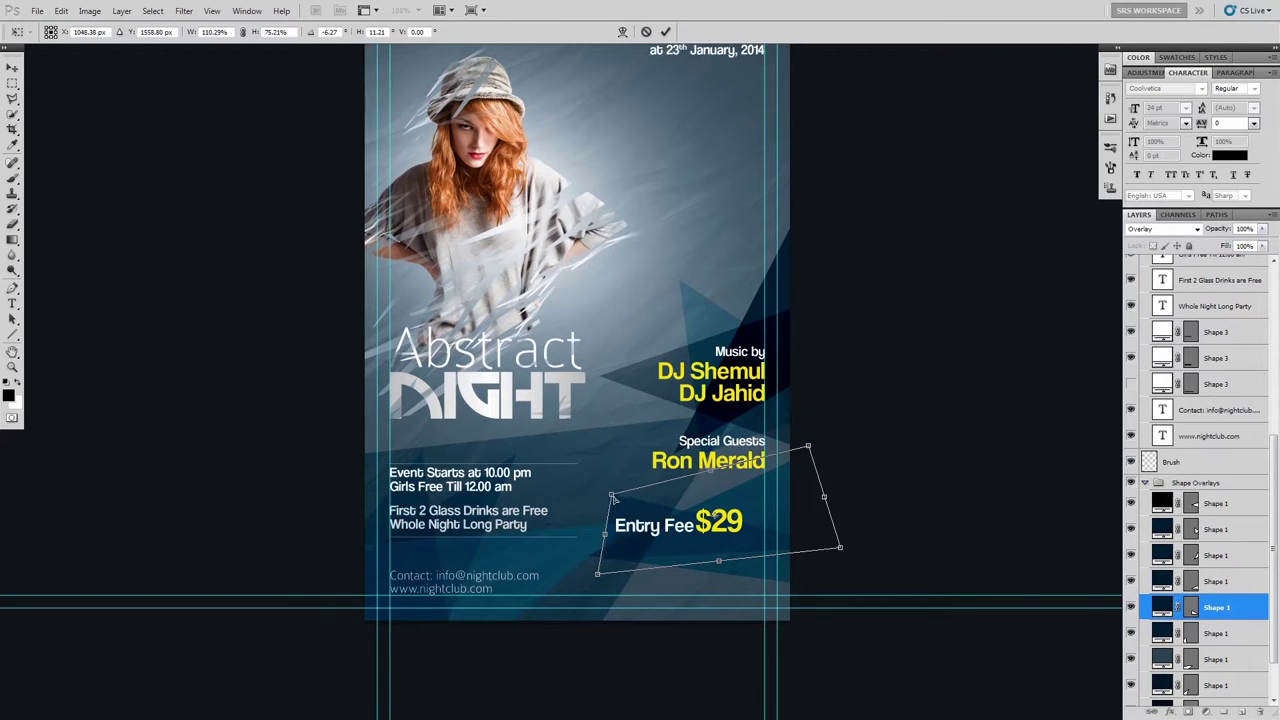
left_click_drag(675, 531, 676, 522)
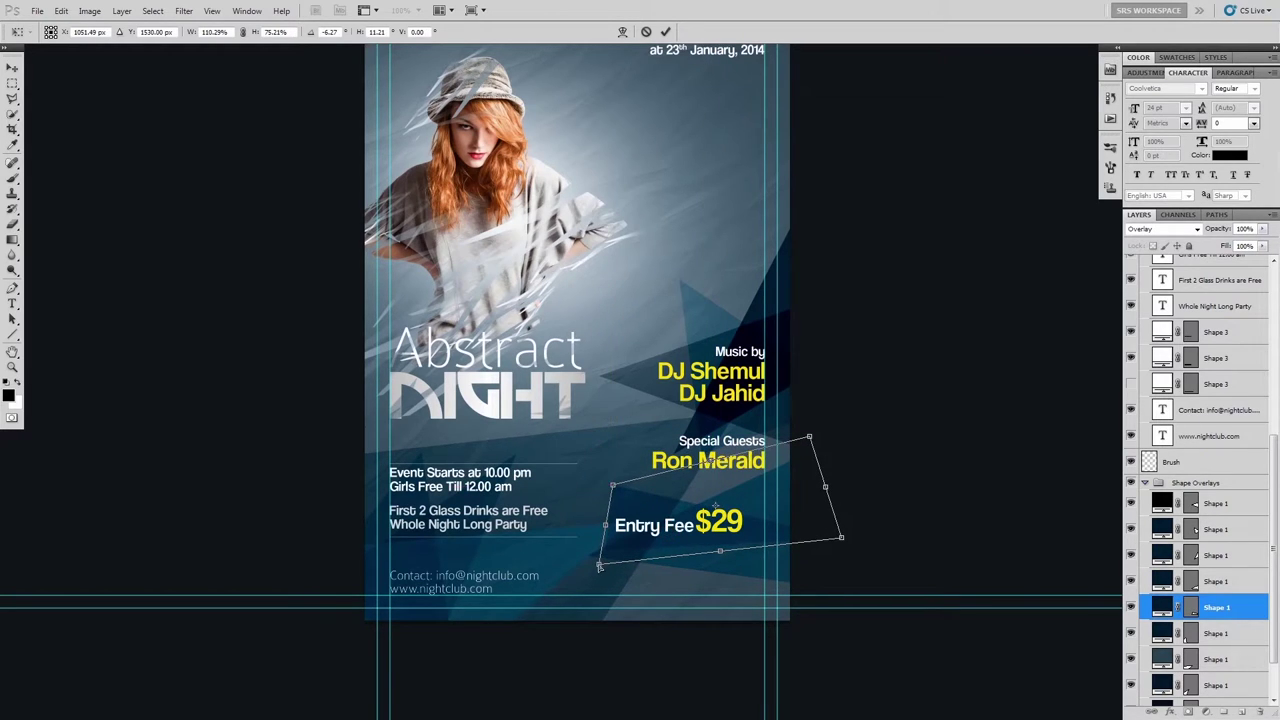
left_click_drag(599, 567, 595, 560)
key("Return")
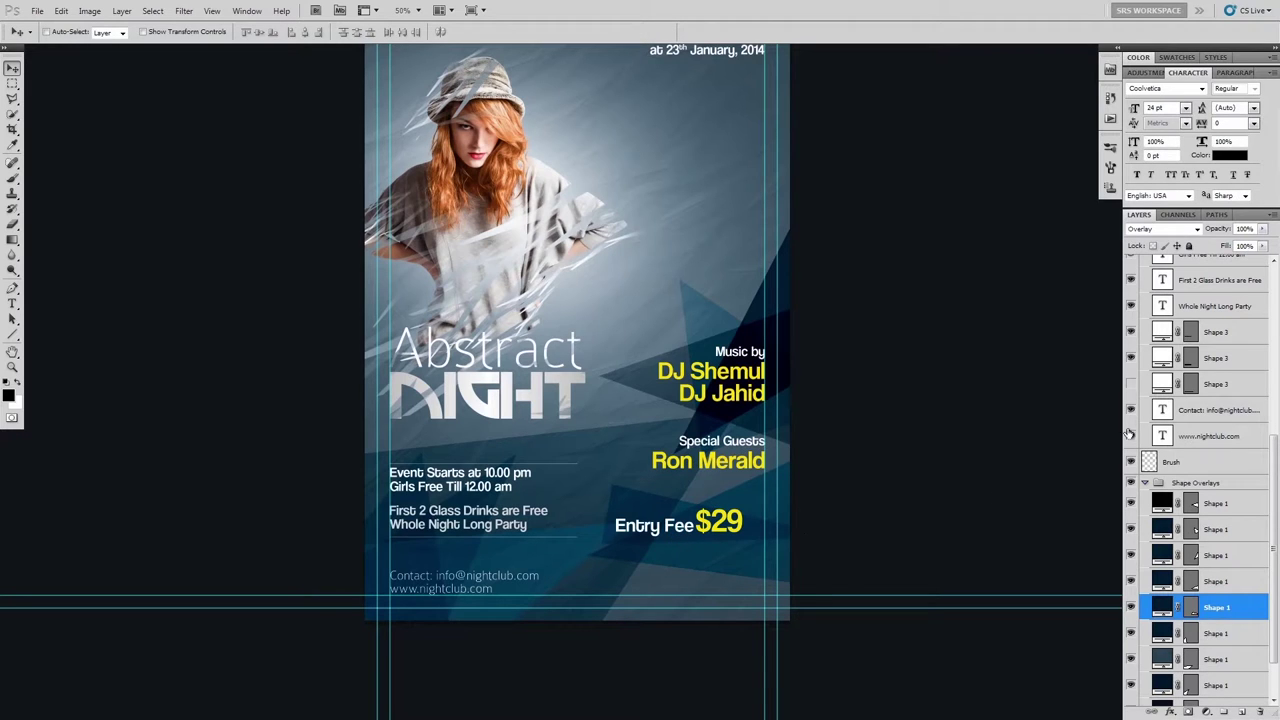
- Return the band to Normal blending and nudge the Shape 1 layer below into place
left_click(1197, 229)
left_click(1145, 236)
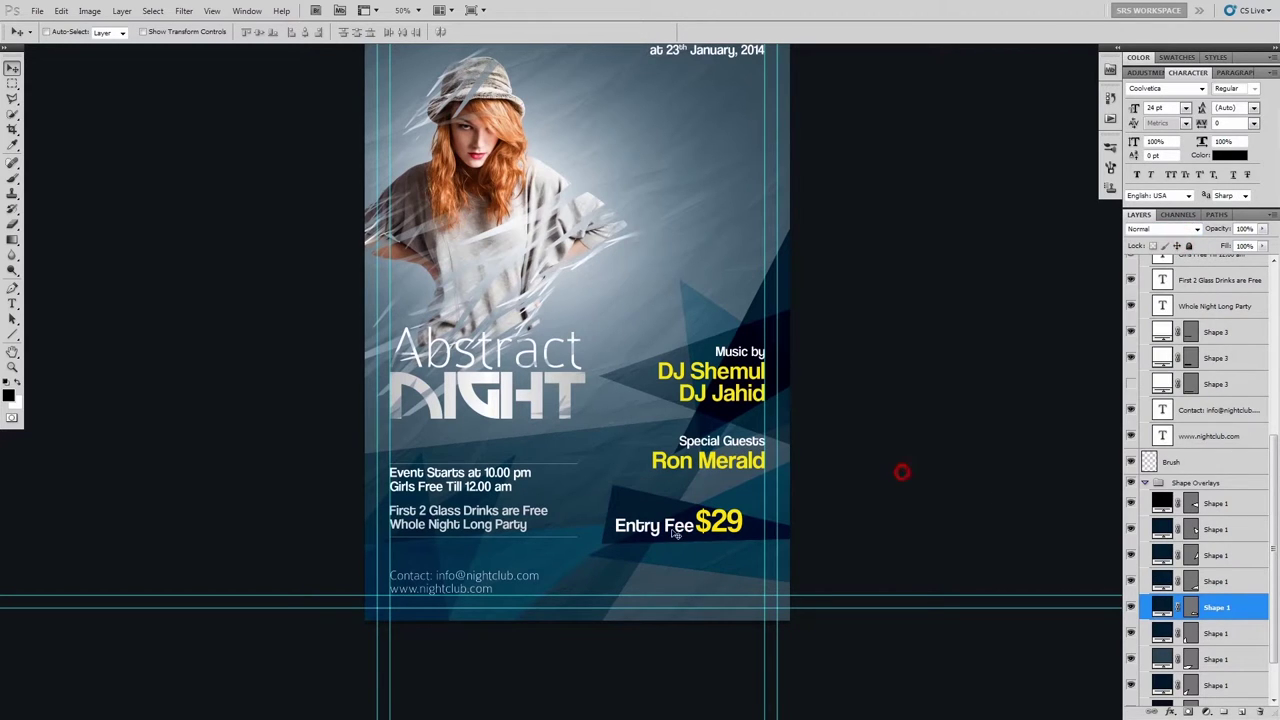
left_click(1220, 633)
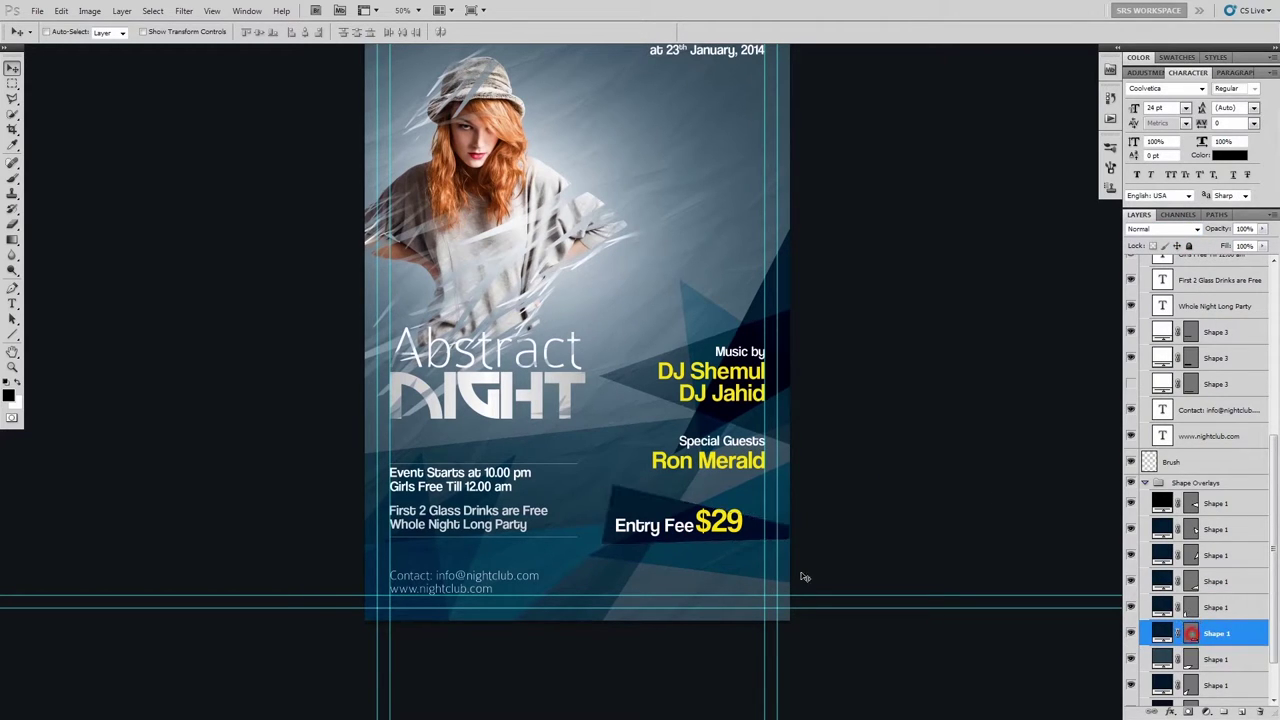
key("ctrl+t")
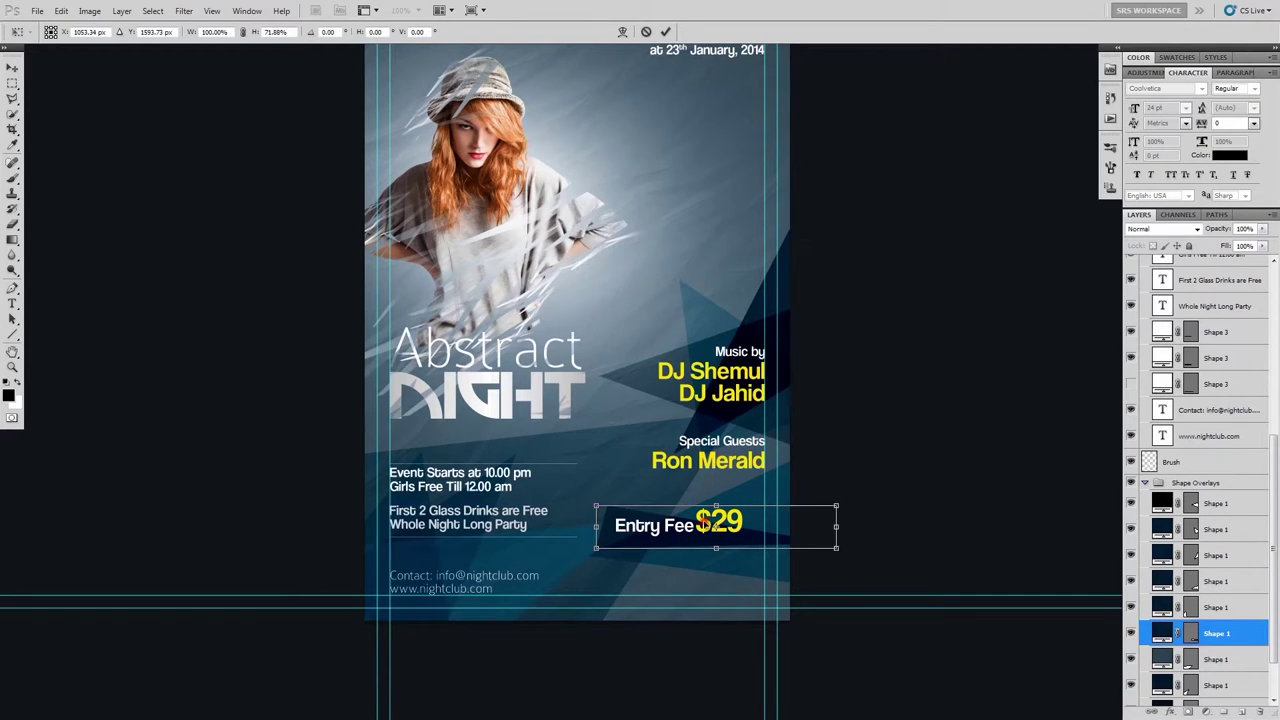
key("Return")
mouse_move(667, 536)
left_mouse_down()
mouse_move(680, 535)
mouse_move(669, 536)
left_mouse_up()
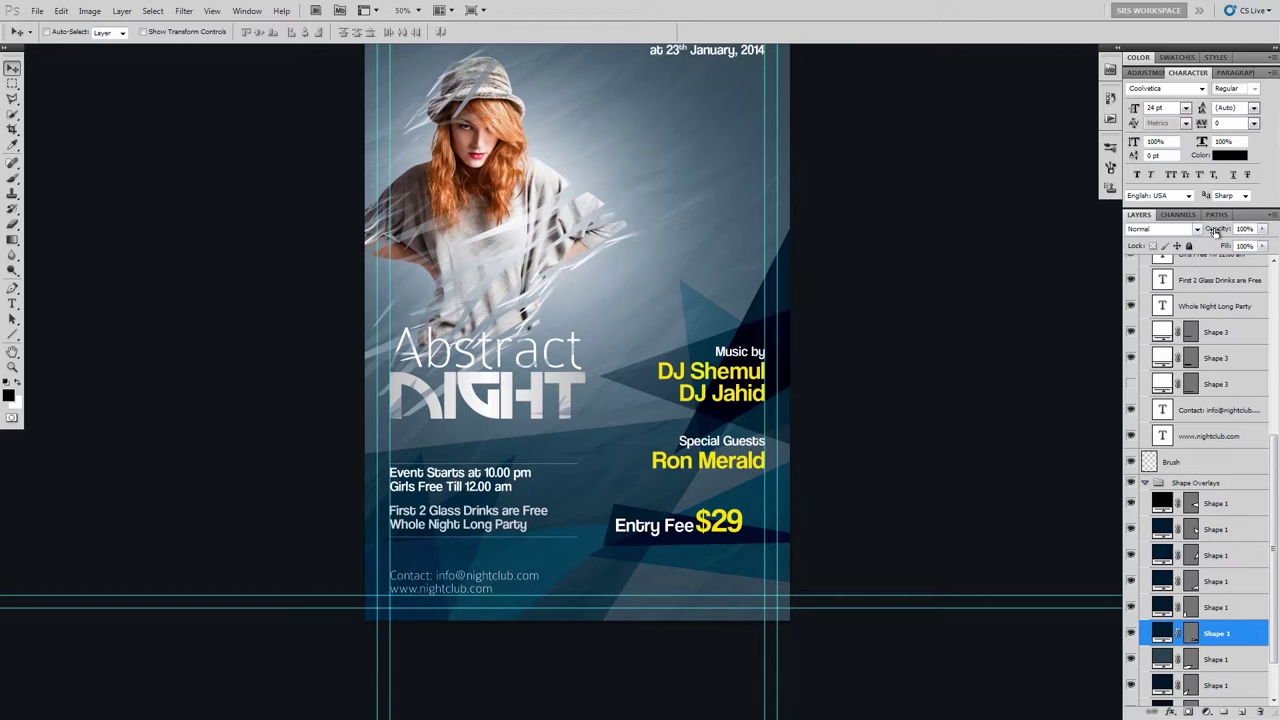
- Set the lower shape to Overlay at about 32% opacity and give it a new fill colour
left_click_drag(1212, 228, 1176, 234)
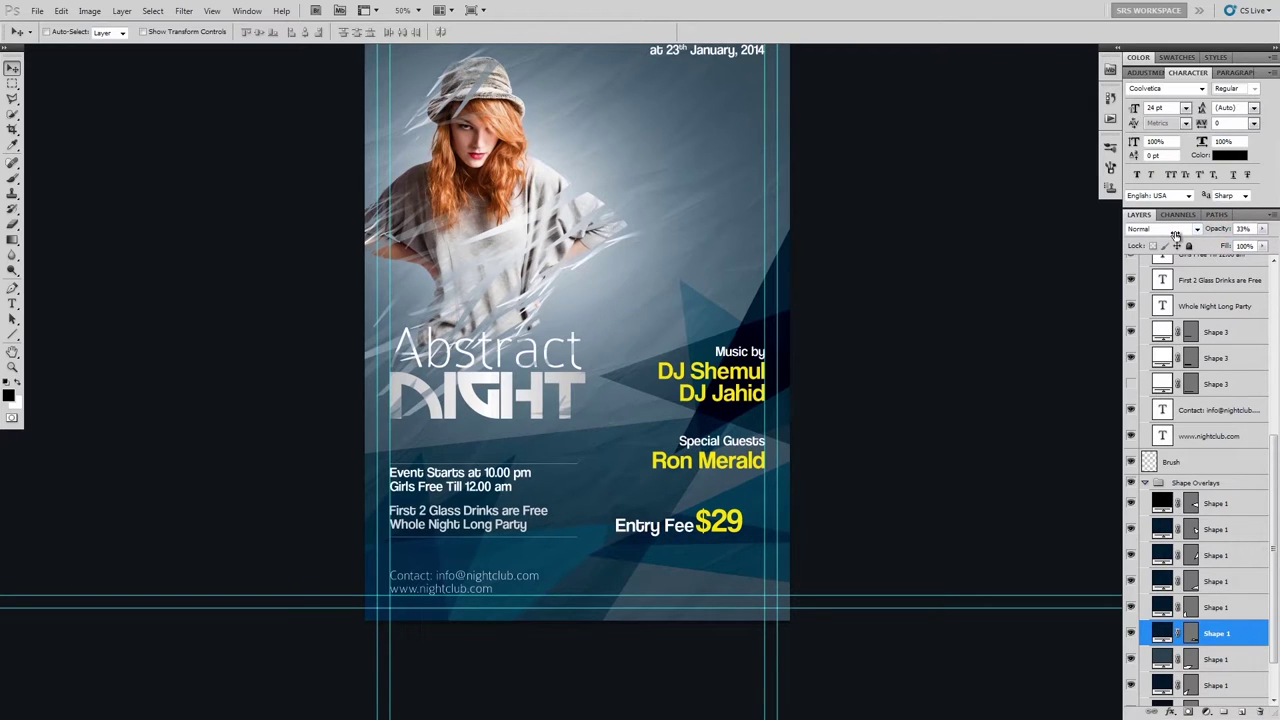
left_click(1160, 228)
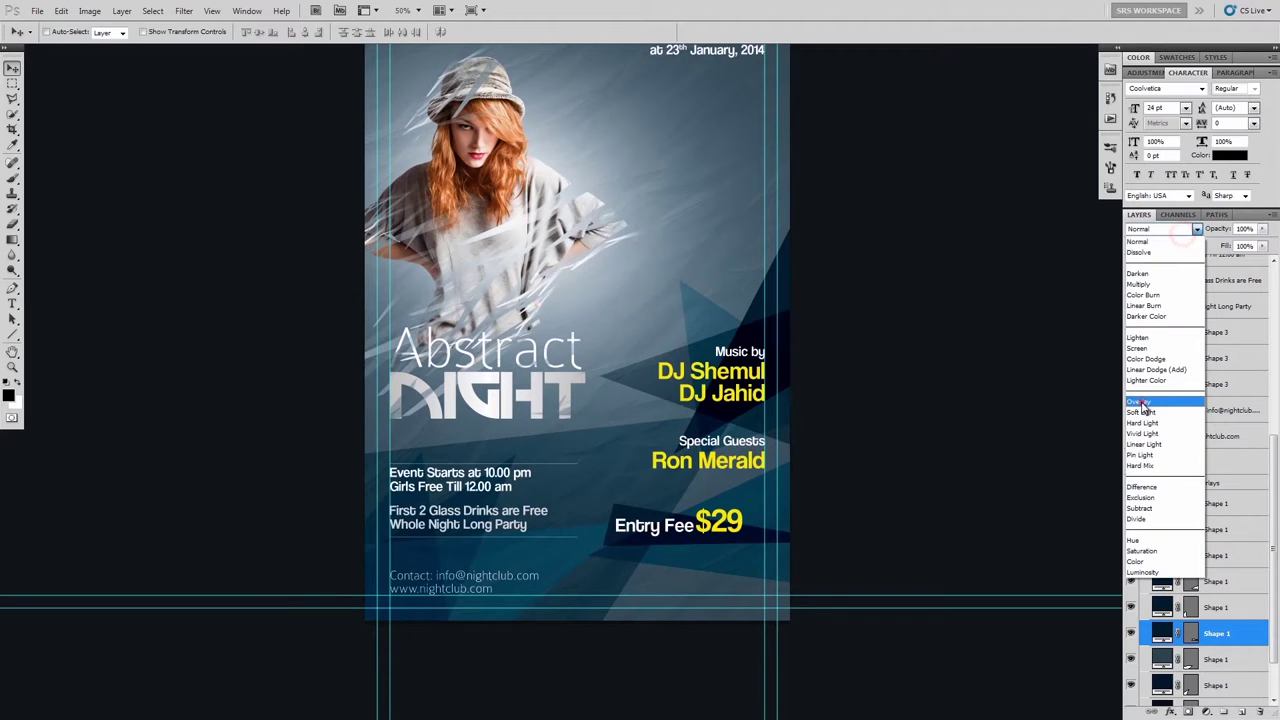
left_click(1150, 402)
left_click_drag(1214, 229, 1173, 234)
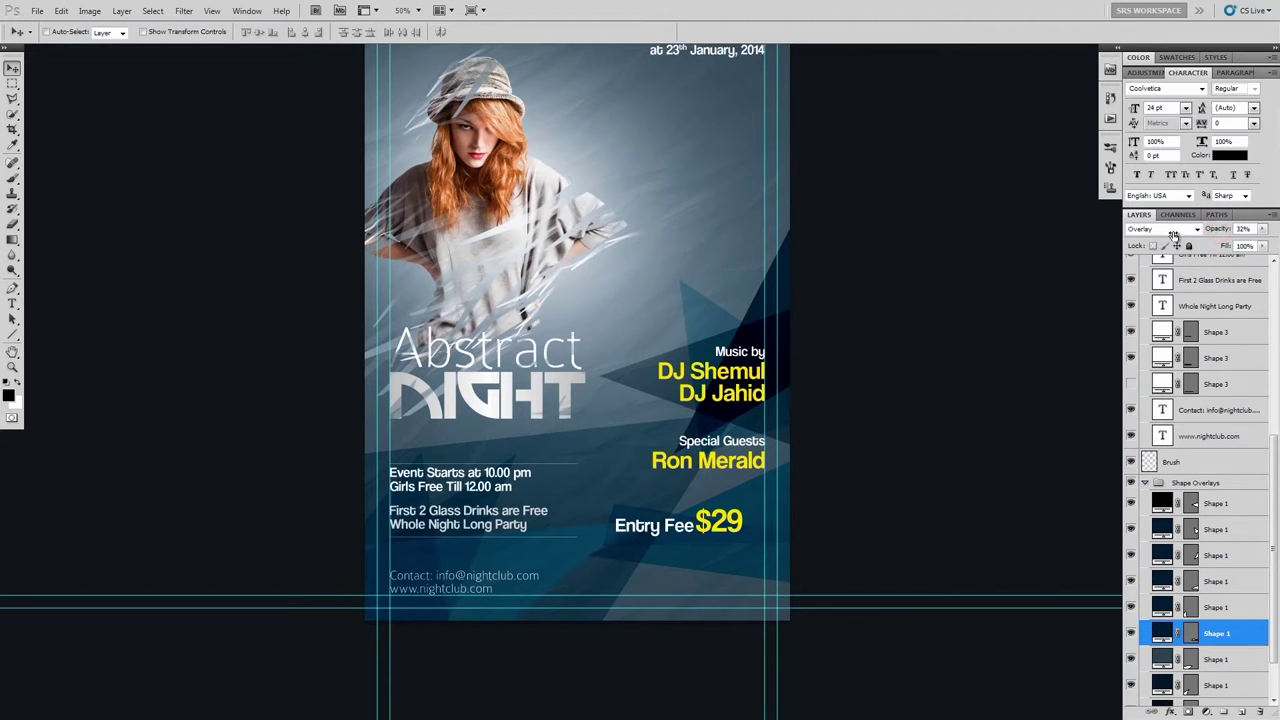
double_click(1163, 632)
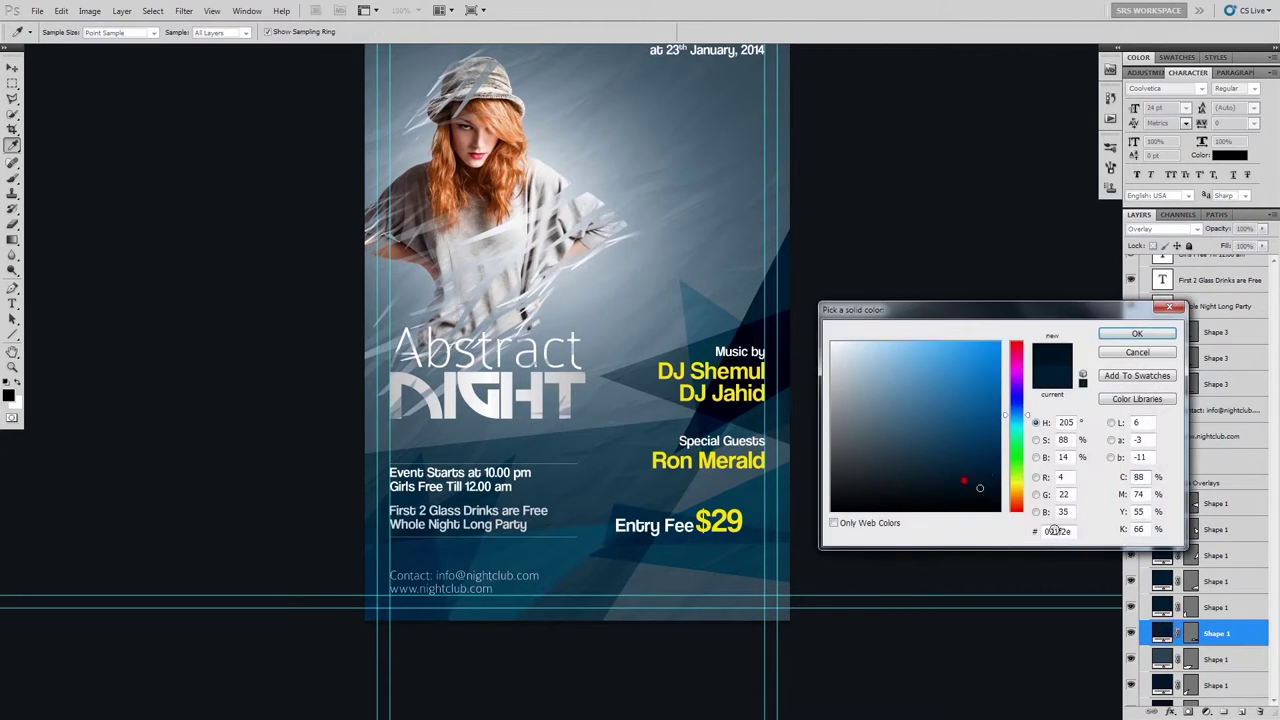
left_click(1137, 333)
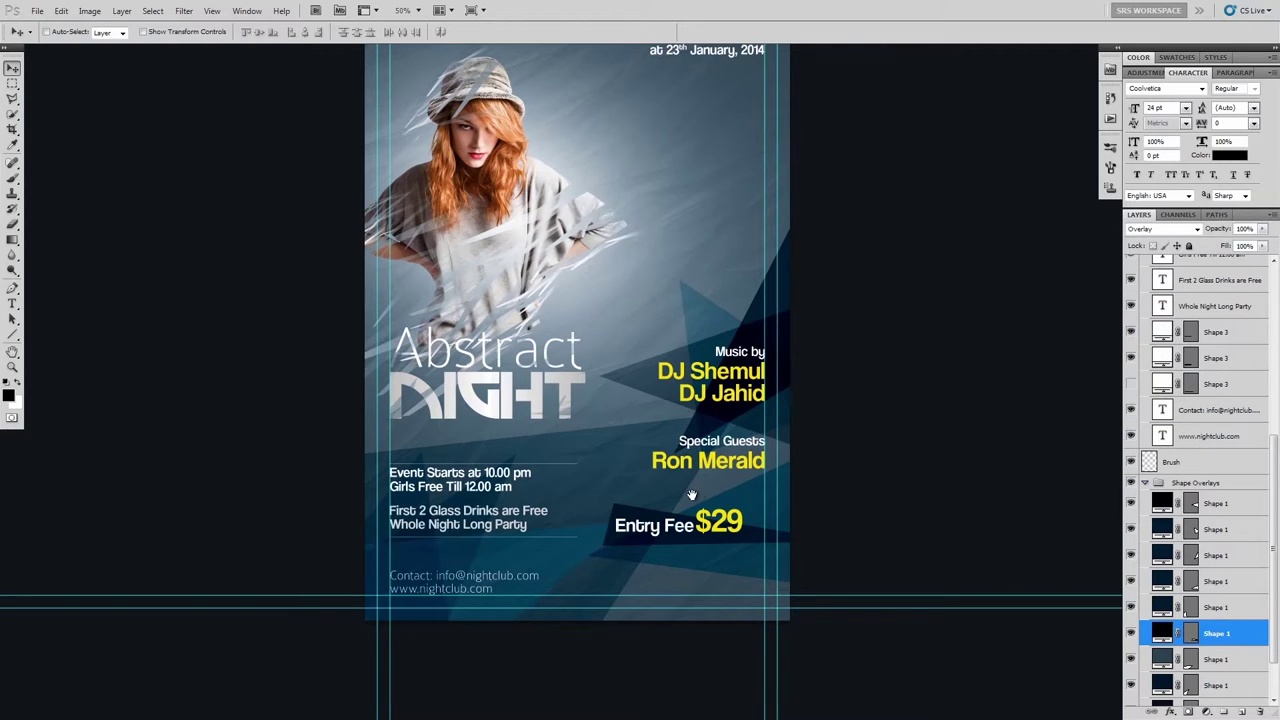
mouse_move(704, 573)
left_mouse_down()
mouse_move(750, 555)
mouse_move(736, 526)
left_mouse_up()
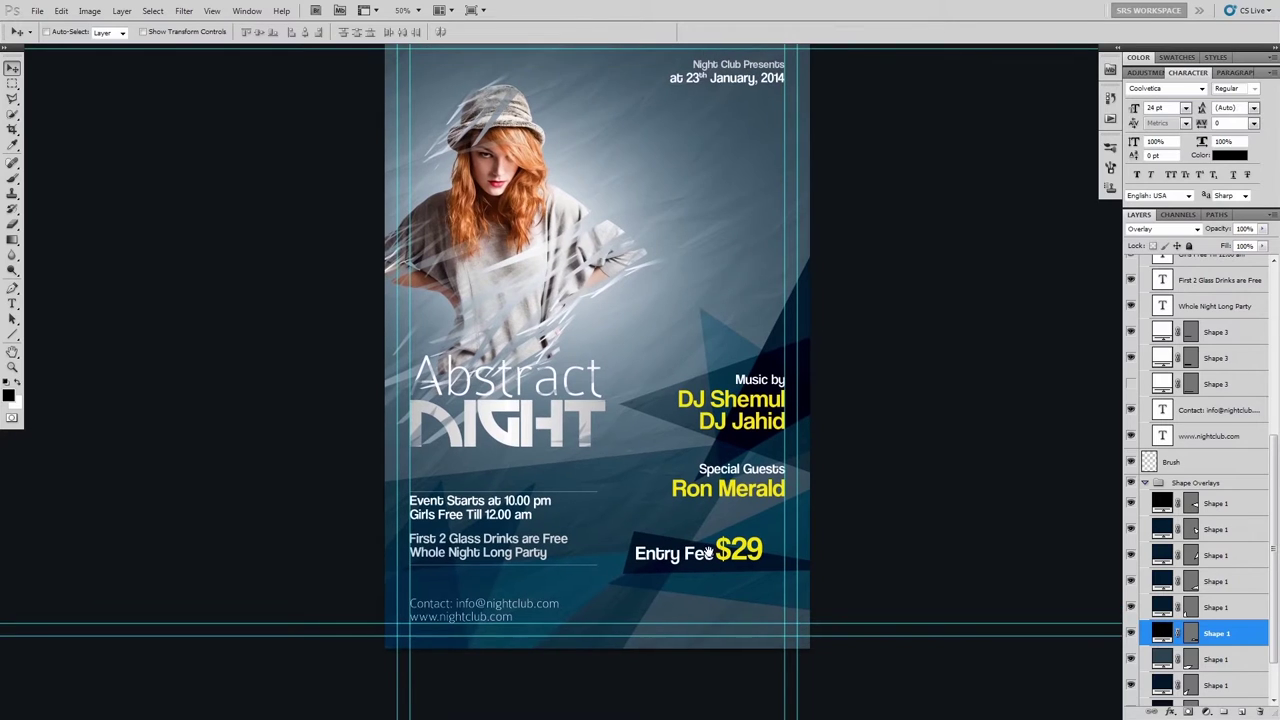
- Collapse the Shape Overlays group in the Layers panel
left_click_drag(736, 526, 681, 559)
left_click(1197, 484)
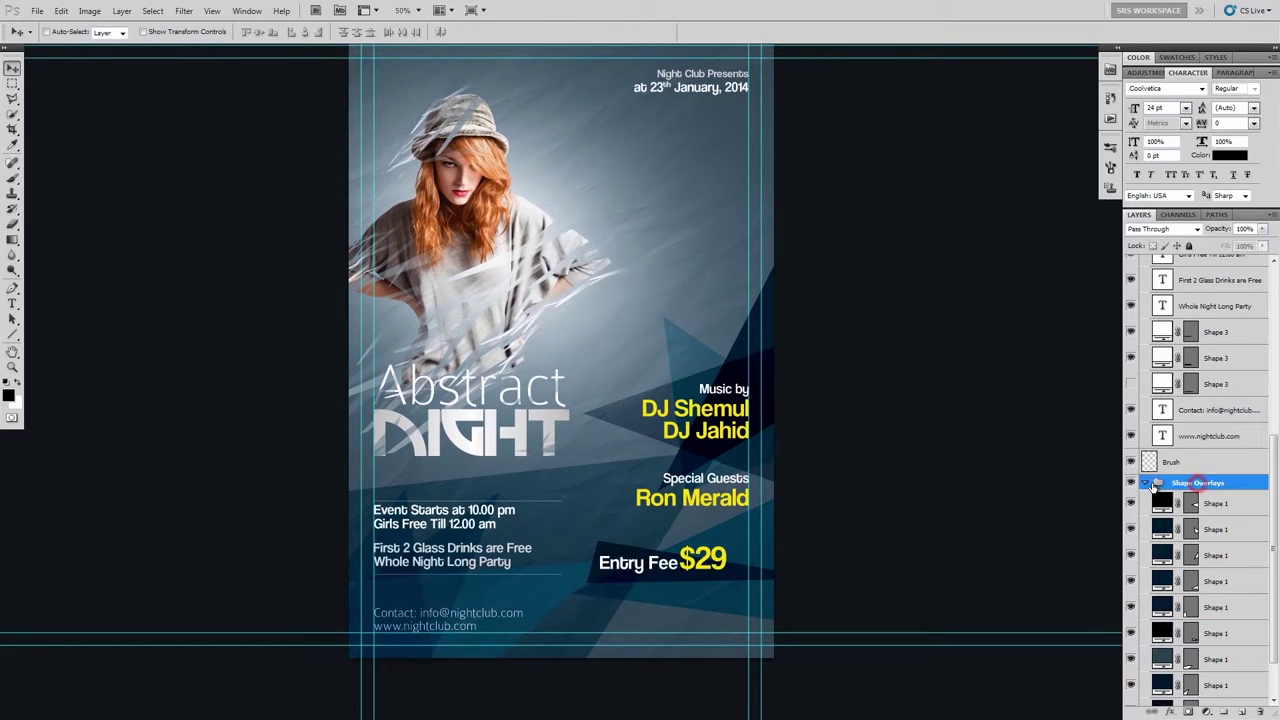
left_click(1145, 483)
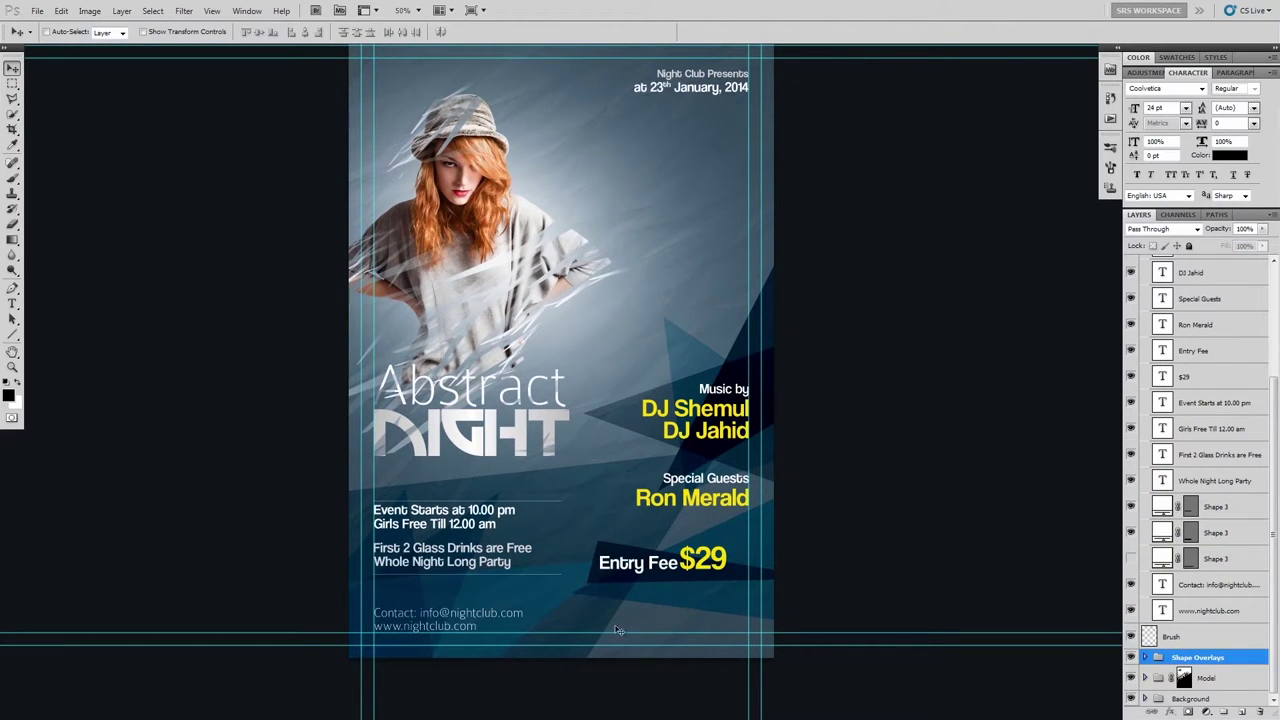
left_click(1205, 638)
left_click(1205, 660)
scroll(1192, 638, "up", 3)
scroll(1192, 600, "up", 3)
- Collapse the Texts group, then add and undo a new layer above Shape Overlays
left_click(1178, 304)
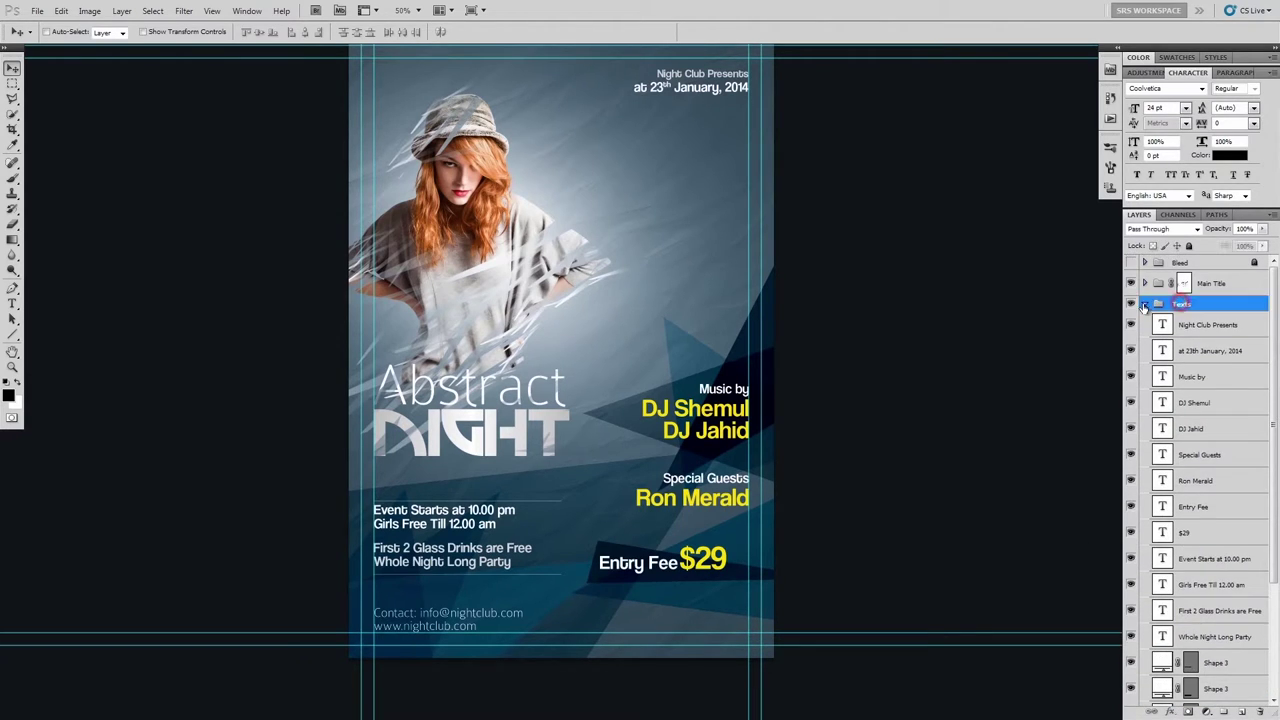
left_click(1144, 304)
left_click(1228, 346)
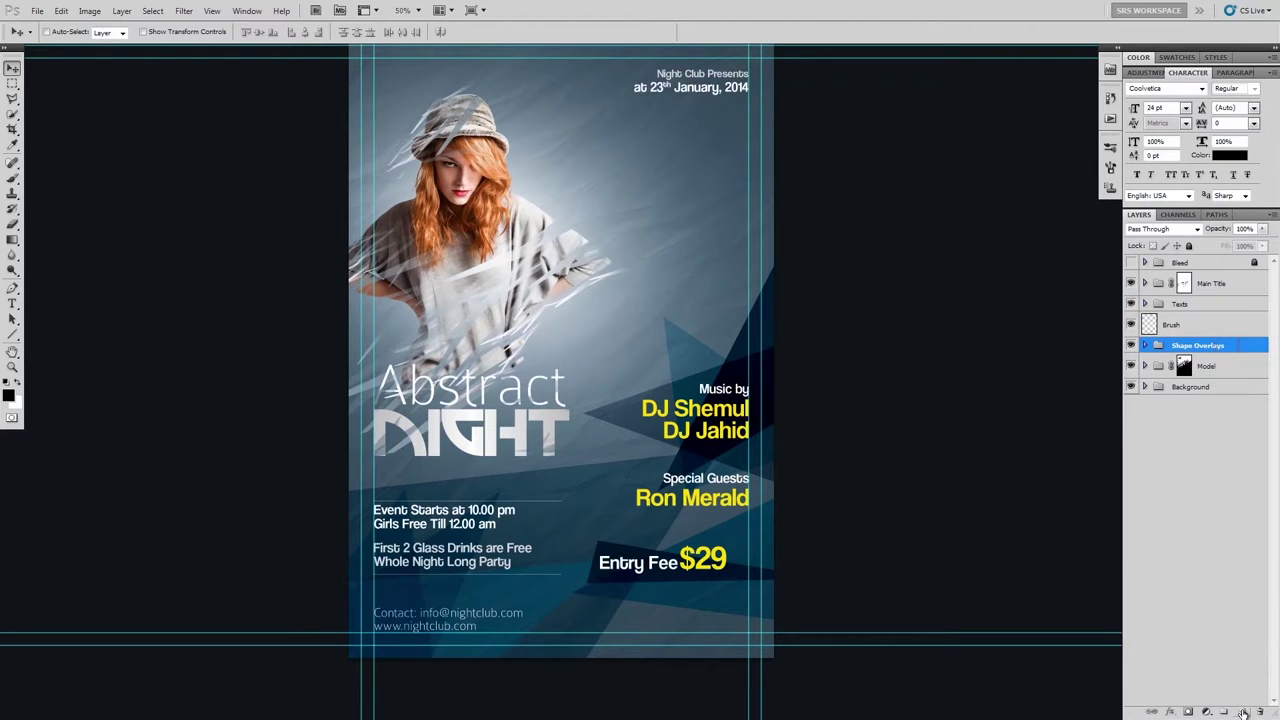
left_click(1243, 713)
key("ctrl+z")
- Add a small shuffle-arrows icon in the Entypo font below the Entry Fee $29 line
left_click(12, 303)
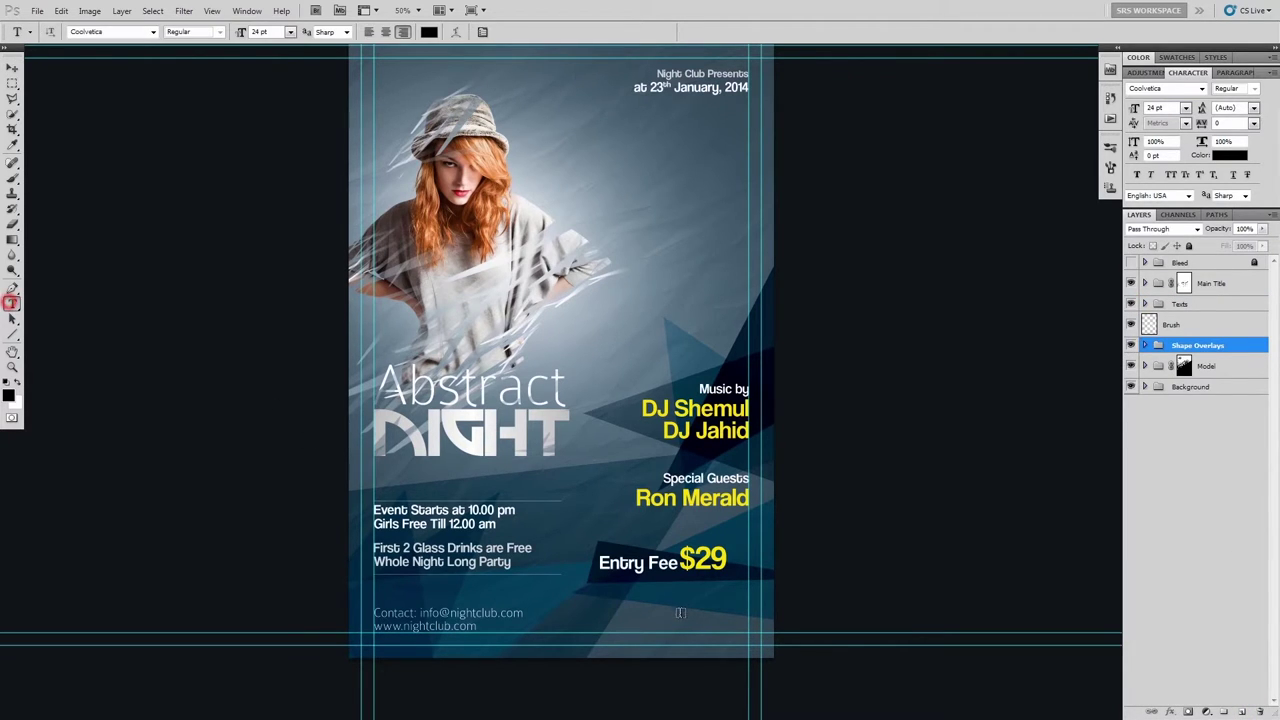
left_click(639, 620)
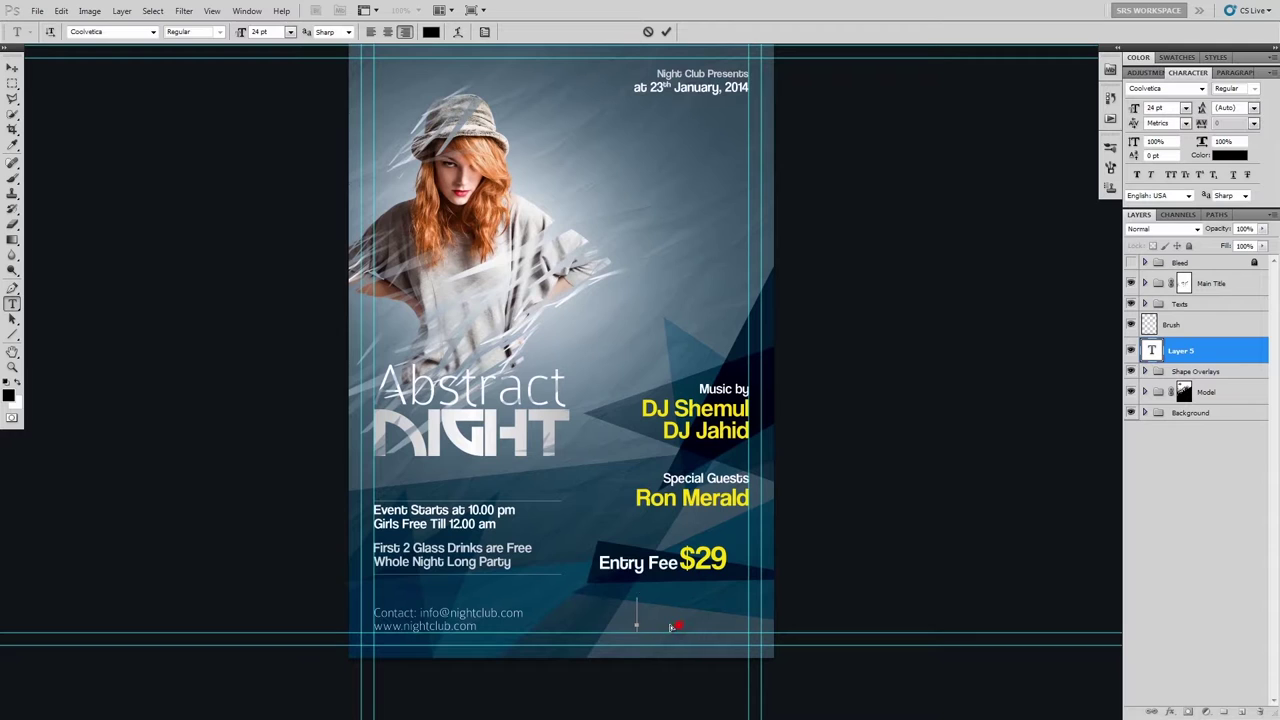
left_click_drag(680, 632, 672, 623)
type("f")
left_click(155, 33)
left_click(110, 31)
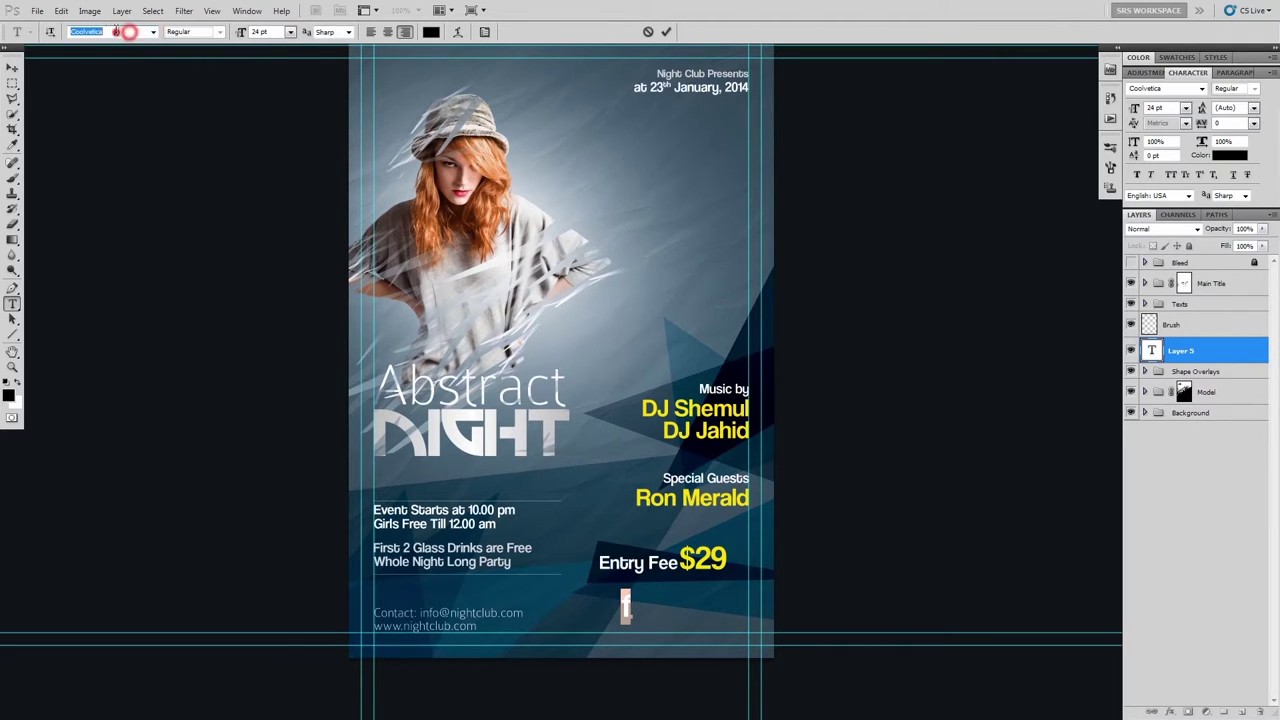
type("B")
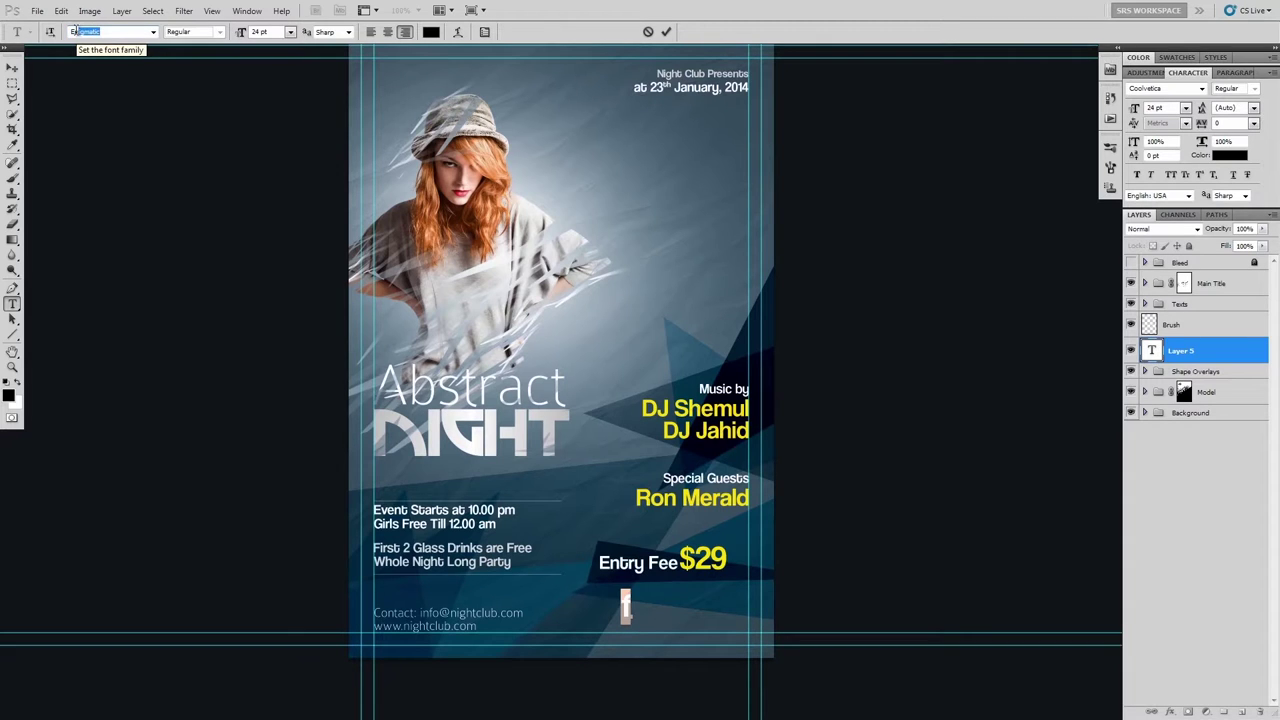
type("ntypo")
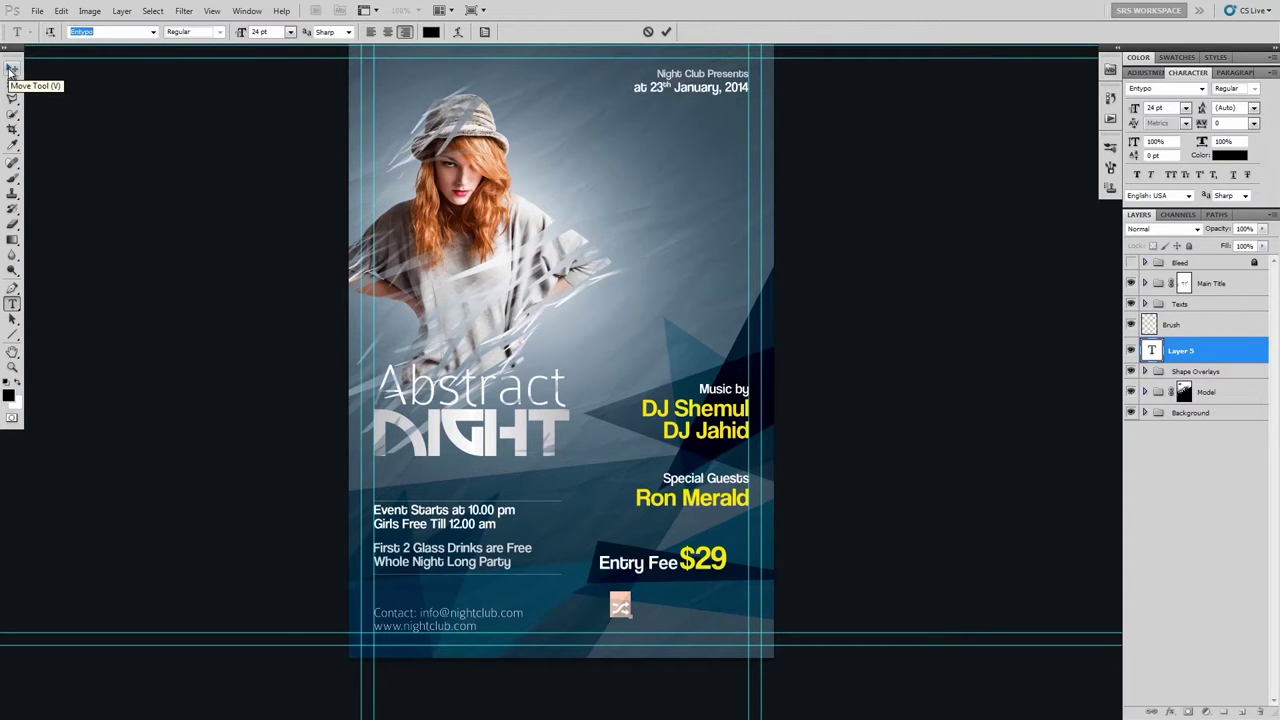
- Hide the Bleed layer and return to Standard Screen Mode
left_click(12, 68)
left_click_drag(572, 457, 536, 471)
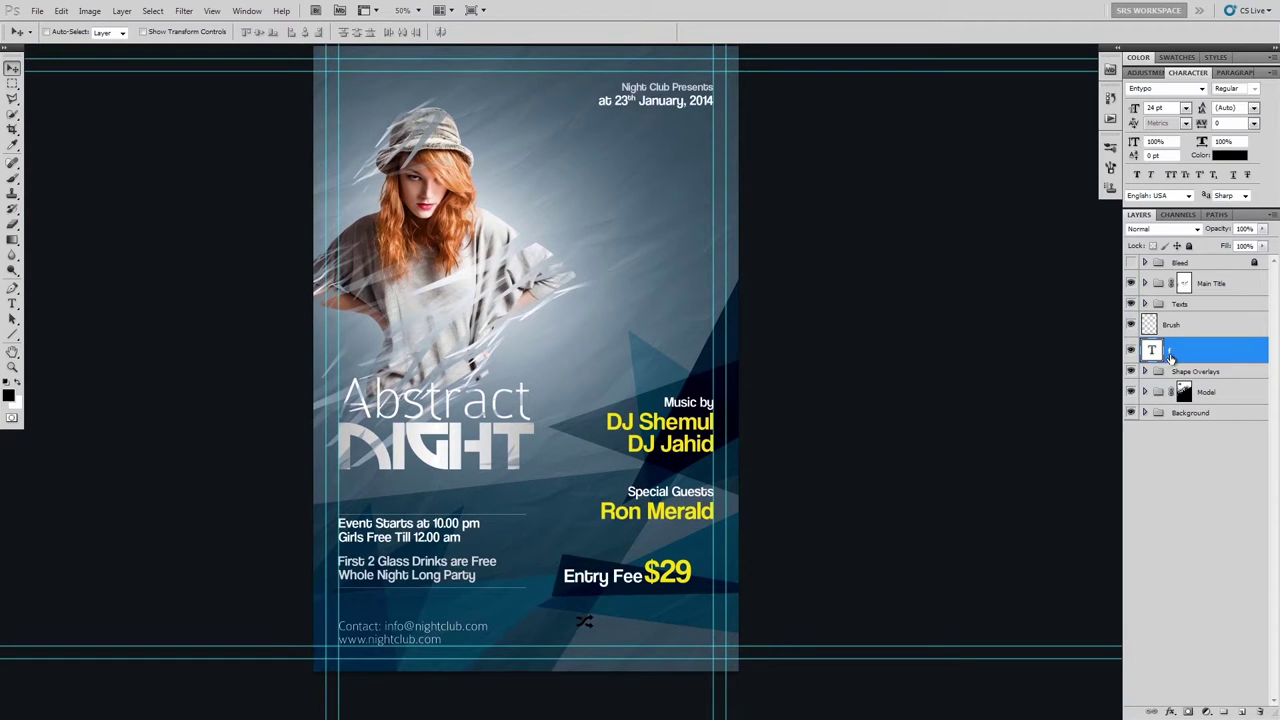
left_click(1130, 262)
key("f")
key("f")
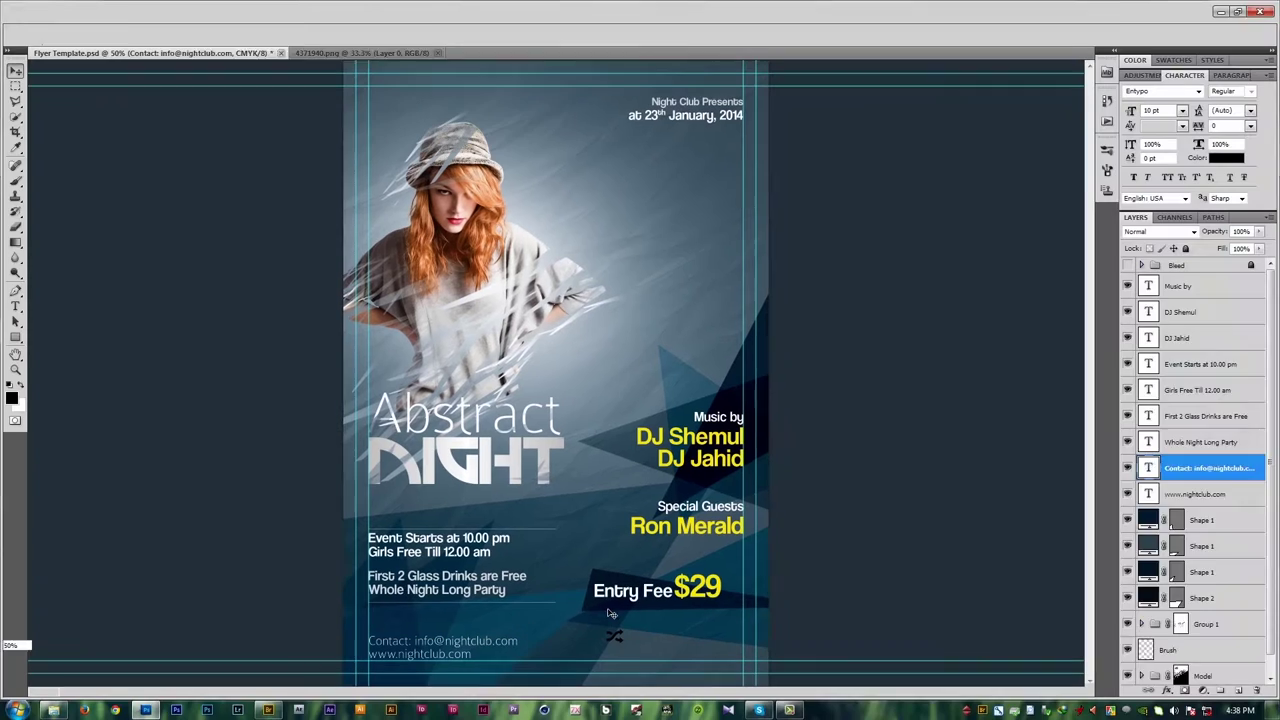
- Set the small placeholder text layer to Colaborate-Thin at 10 pt
double_click(1150, 353)
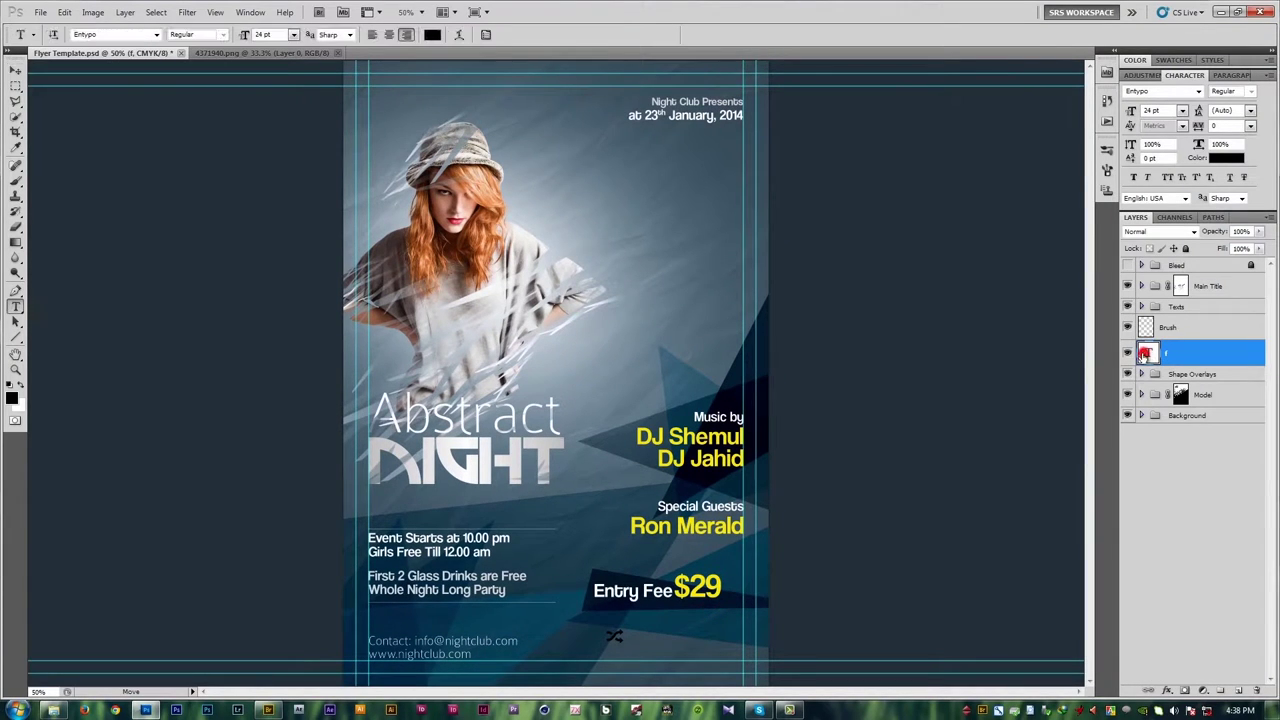
left_click(140, 34)
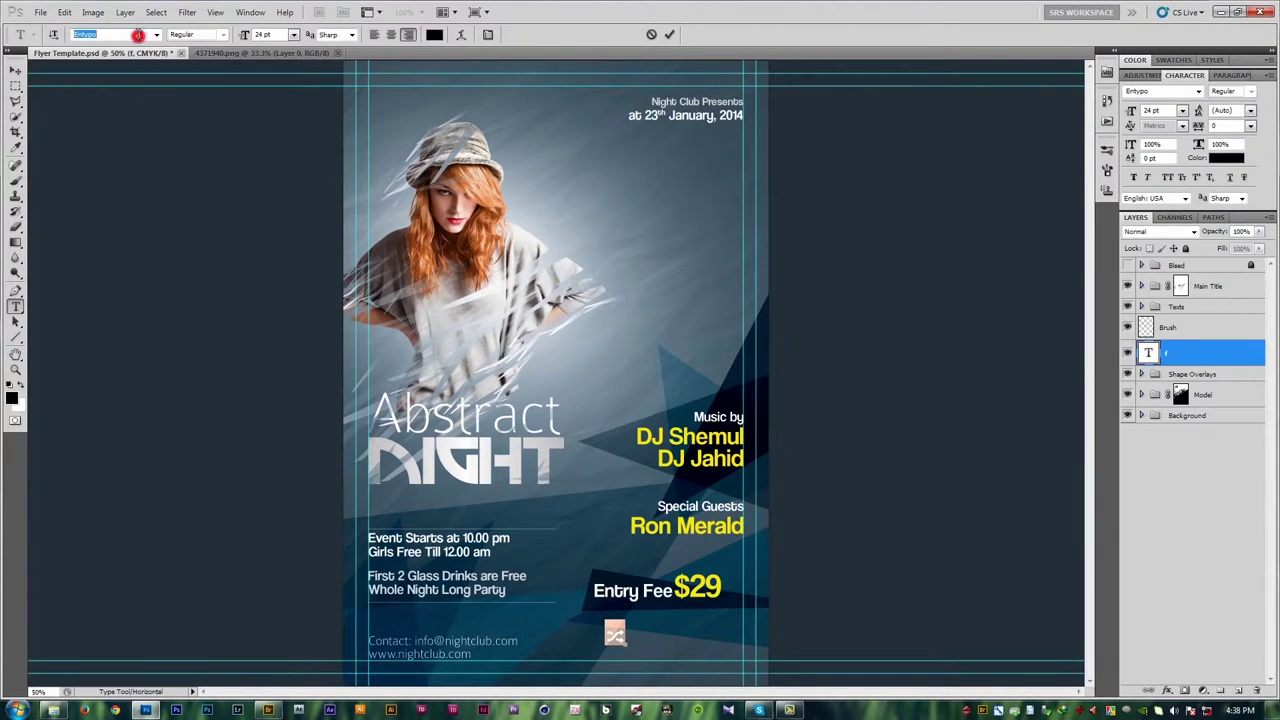
left_click(156, 34)
left_click_drag(296, 166, 295, 95)
scroll(263, 136, "up", 1)
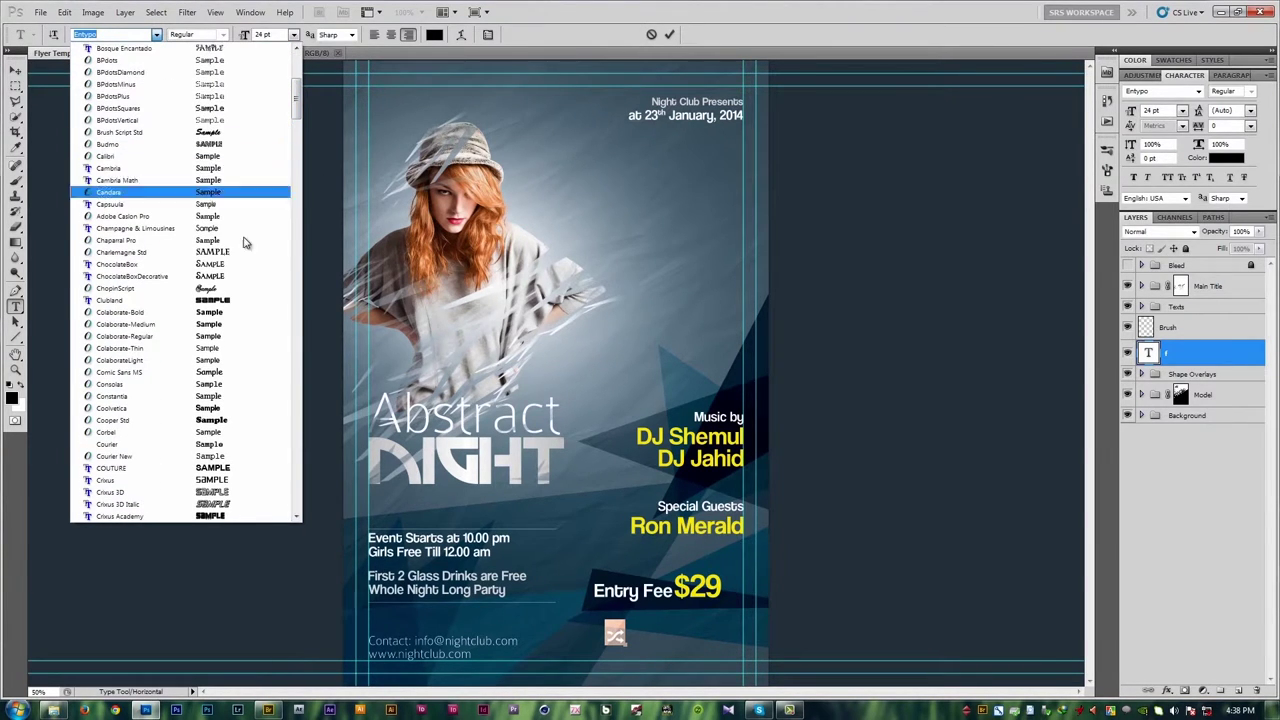
left_click(229, 355)
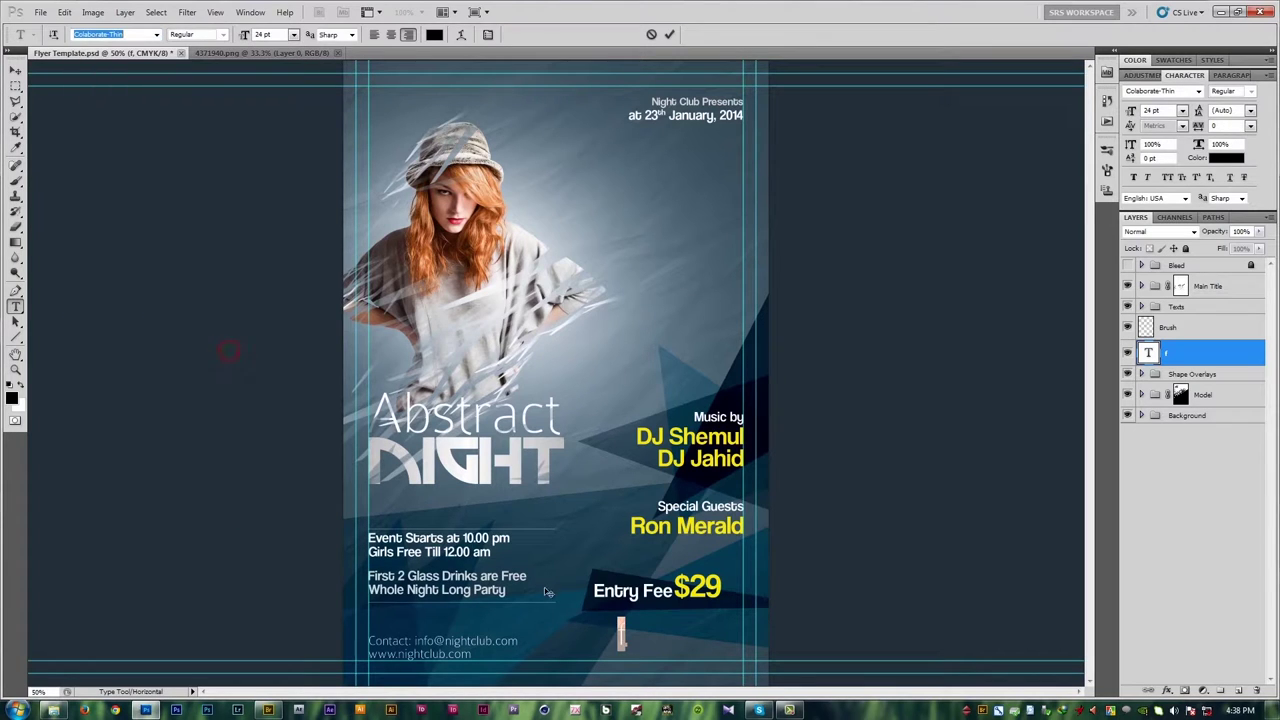
type("Fa")
left_click(1182, 110)
left_click(1180, 192)
- Enter 'facebook.com/nightclub' and move it to the flyer's bottom-right edge
left_click(625, 638)
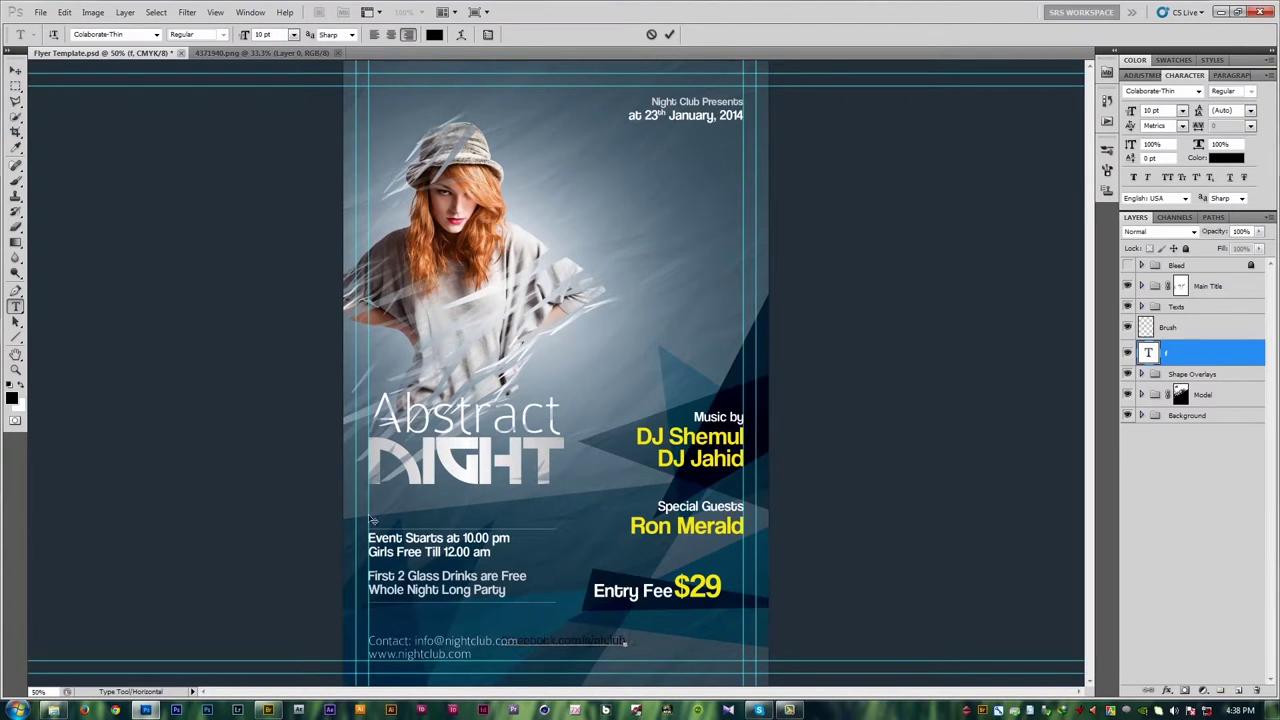
left_click(15, 71)
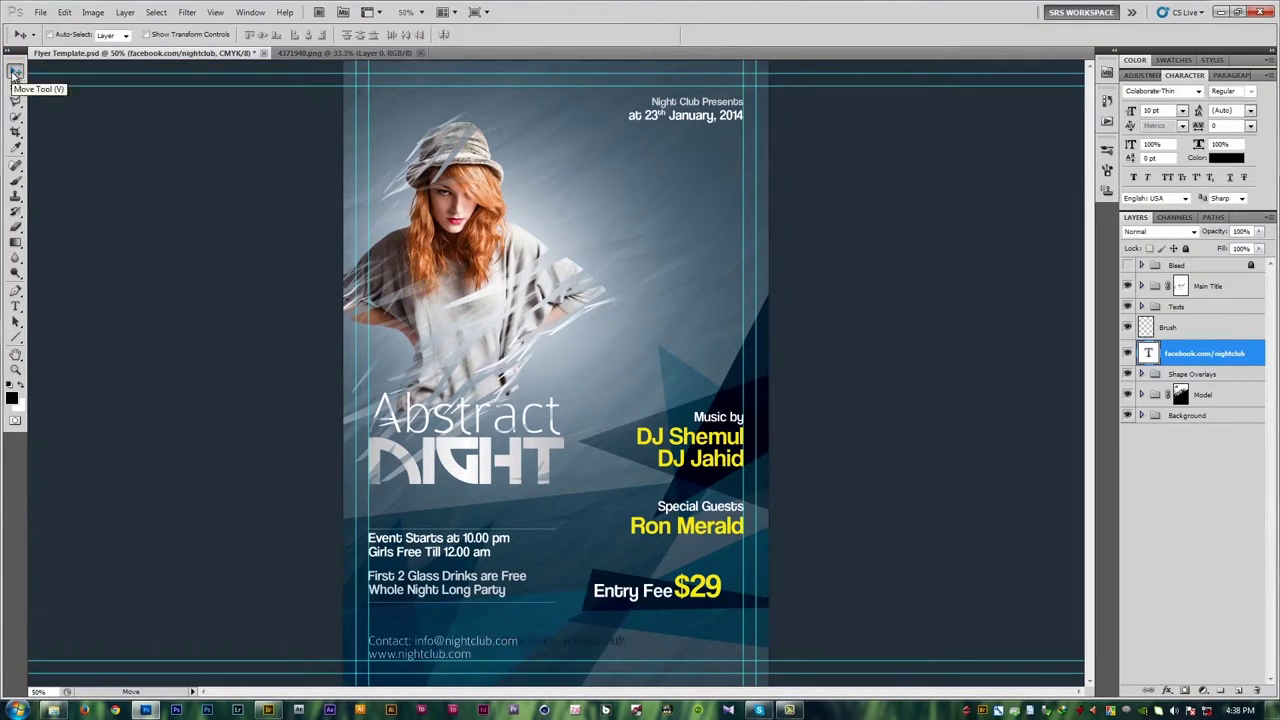
left_click_drag(604, 642, 720, 638)
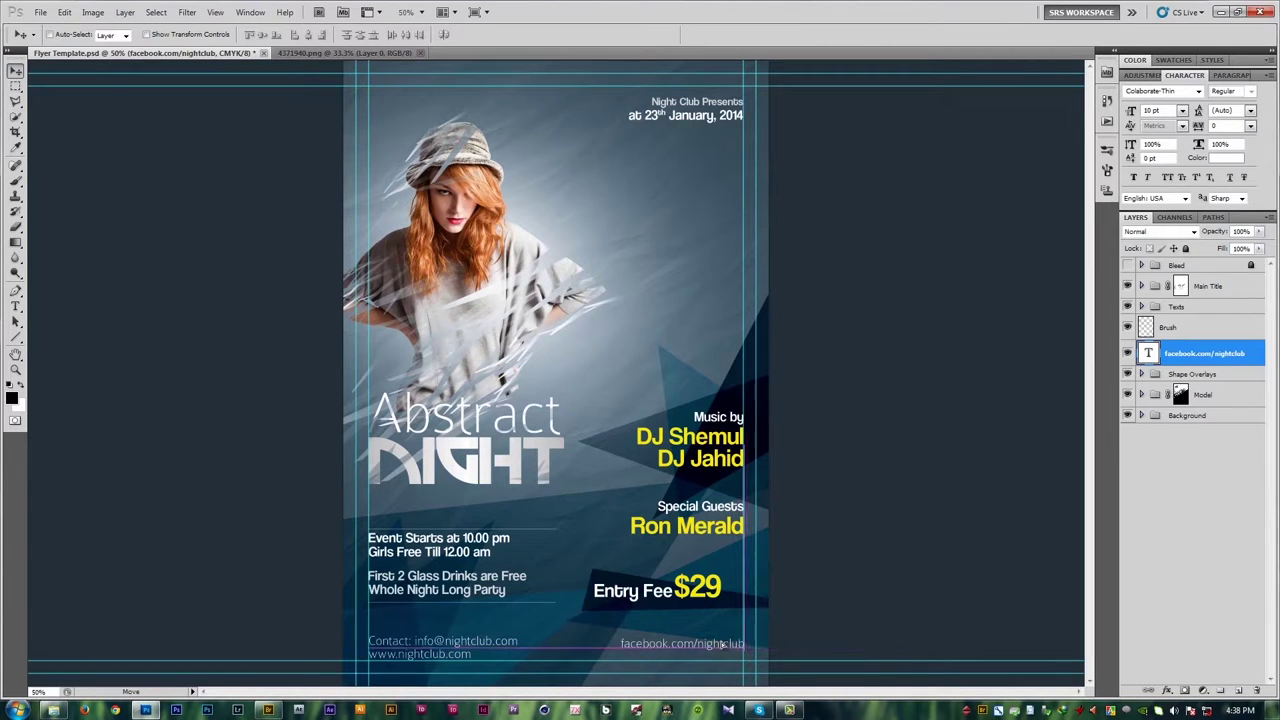
- Duplicate the facebook.com/nightclub line just below itself and change it to twitter.com/nightclub
scroll(716, 642, "up", 1)
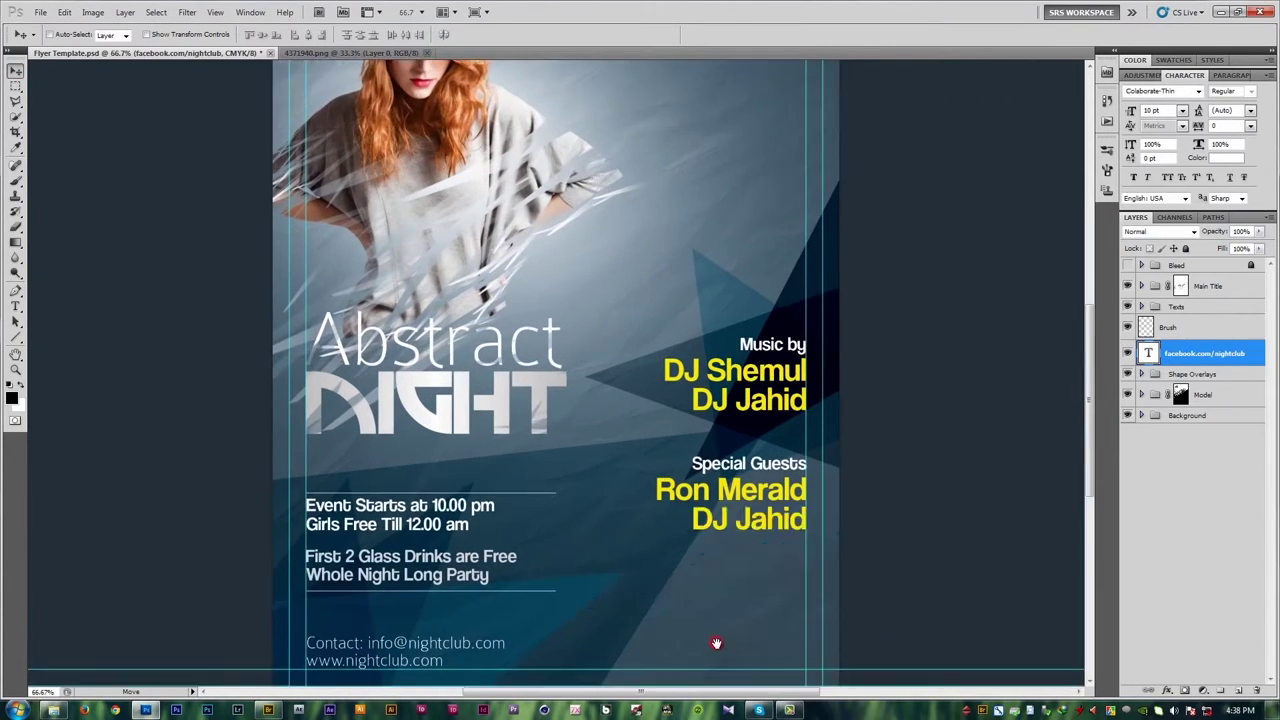
mouse_move(716, 643)
left_mouse_down()
mouse_move(727, 558)
mouse_move(753, 546)
left_mouse_up()
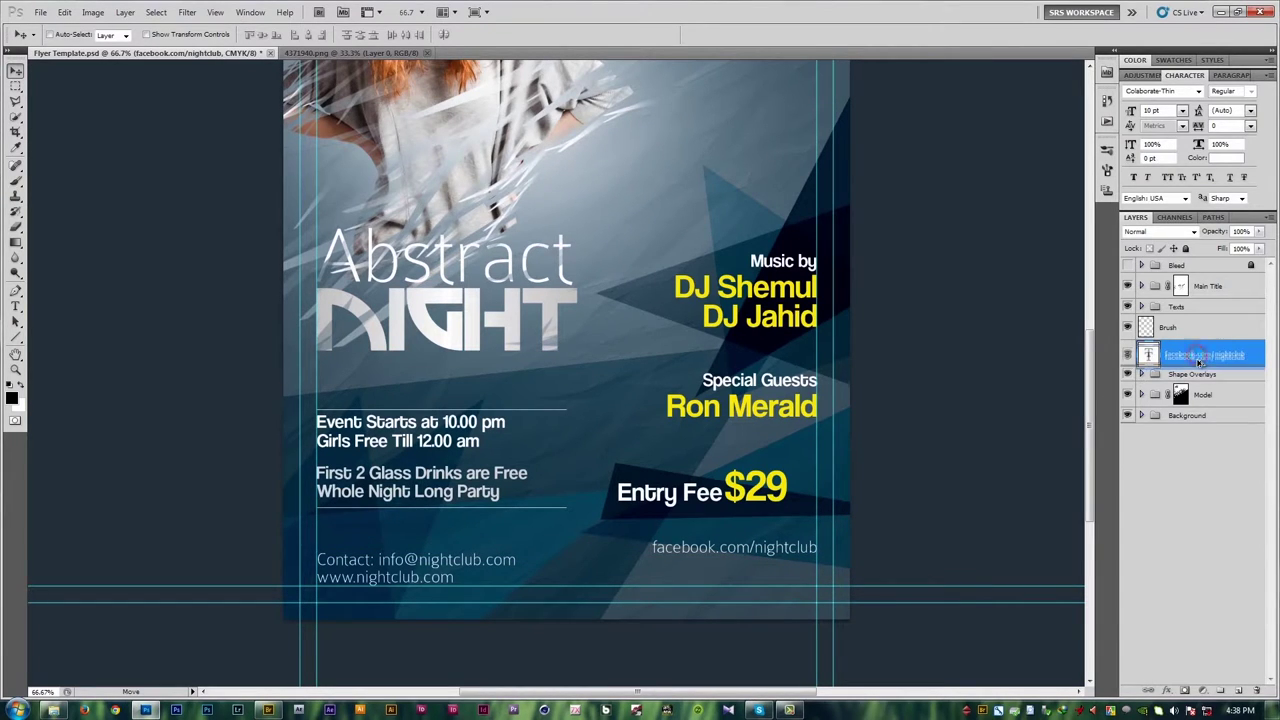
key("ctrl+j")
left_click_drag(780, 564, 781, 579)
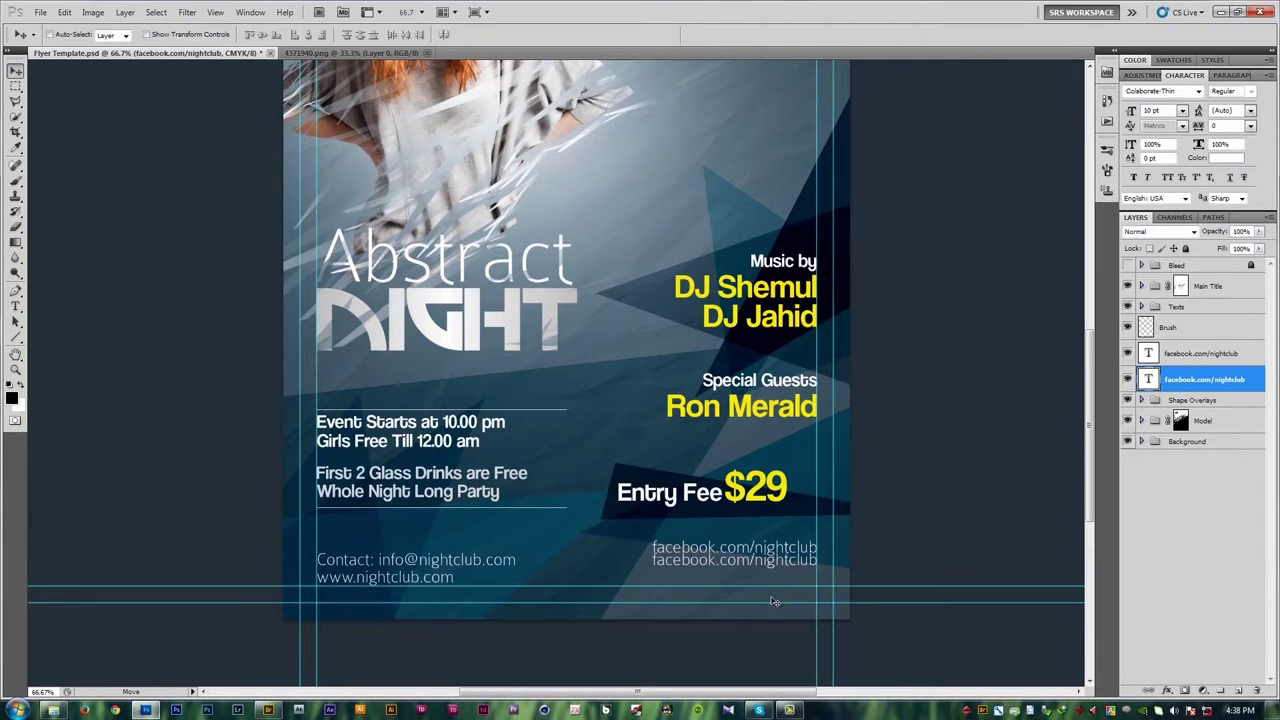
double_click(1150, 377)
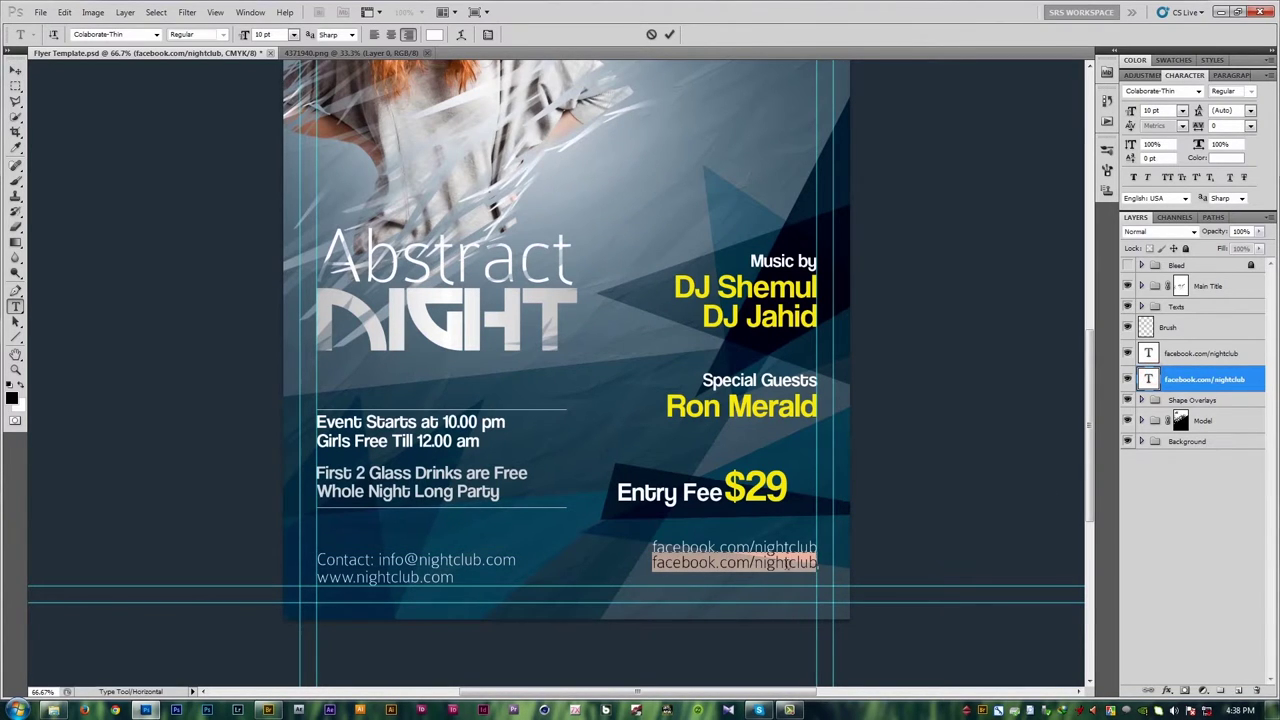
left_click(750, 563, "shift")
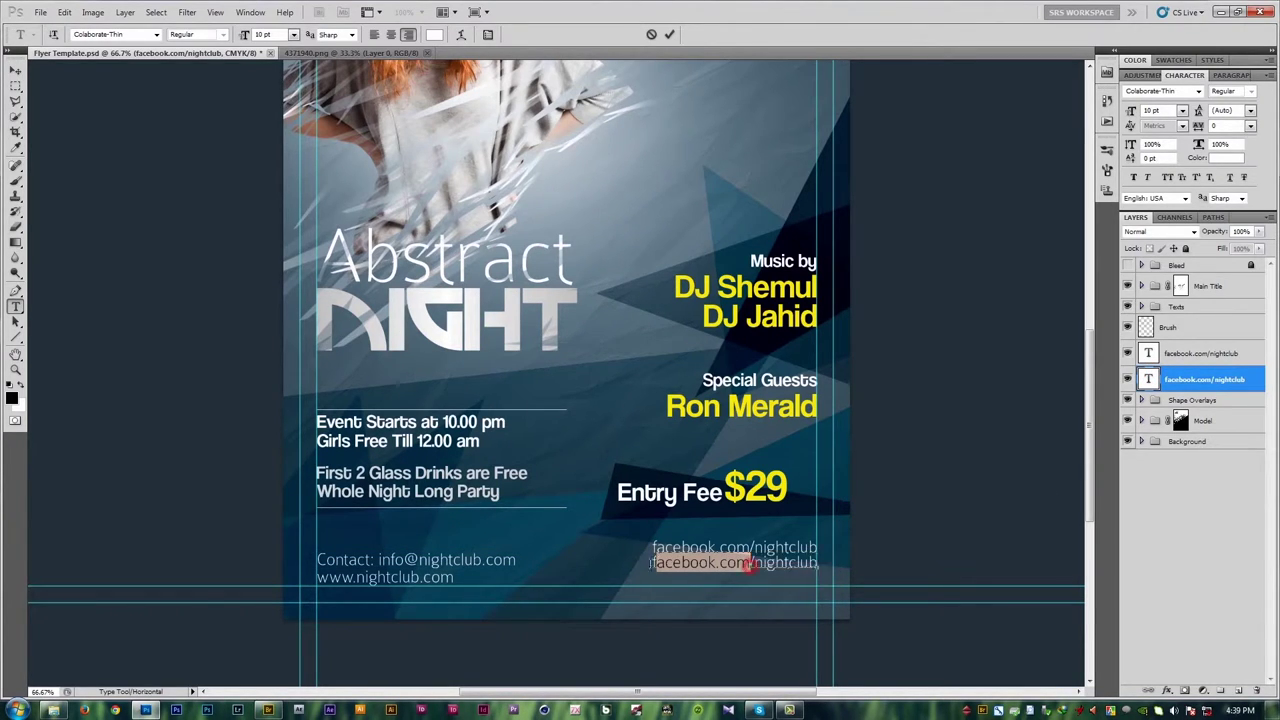
key("BackSpace")
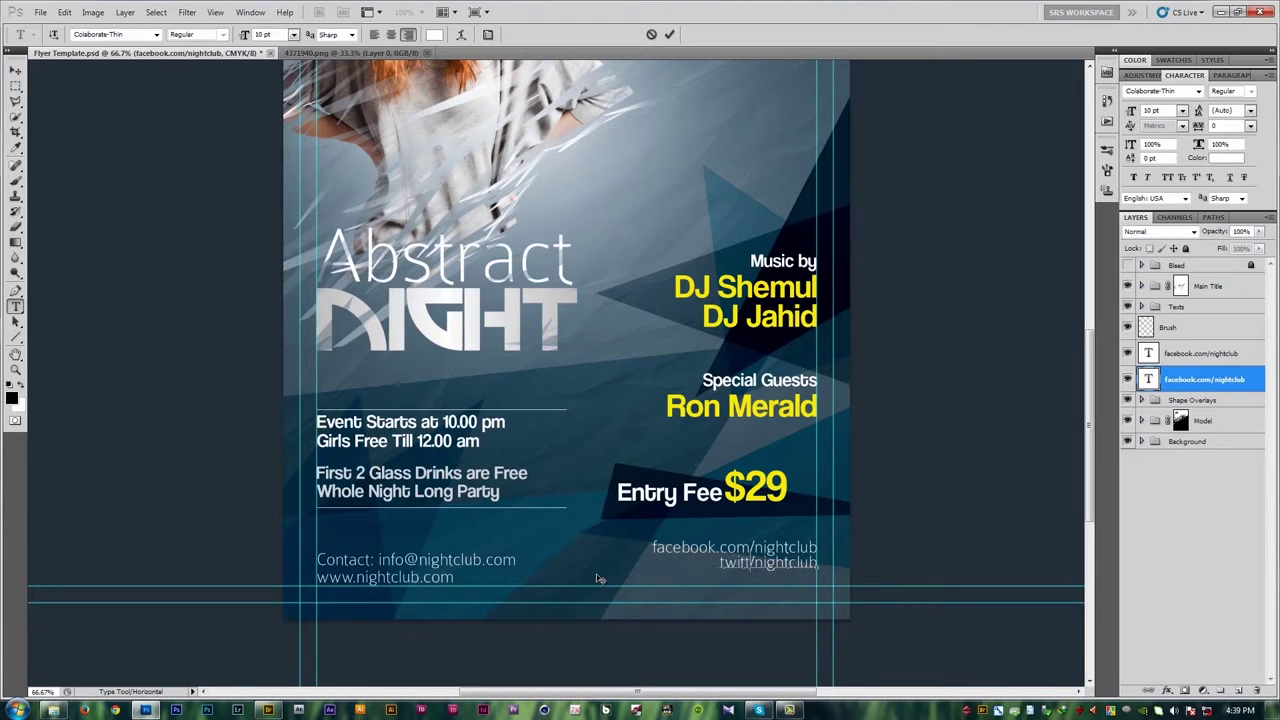
type(".com")
key("ctrl+Return")
- Duplicate the twitter line below it and change the copy to youtube.com/nightclub
left_click_drag(1217, 390, 1157, 404)
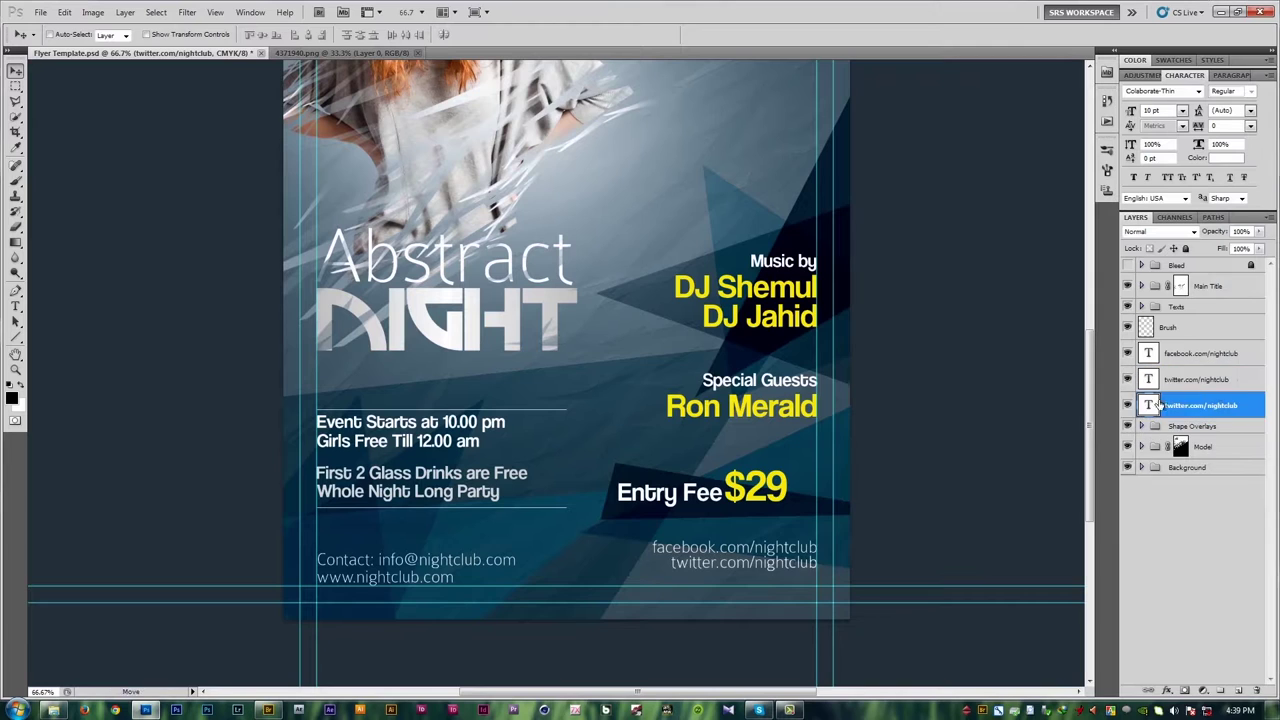
mouse_move(779, 585)
left_mouse_down()
mouse_move(778, 598)
mouse_move(777, 582)
left_mouse_up()
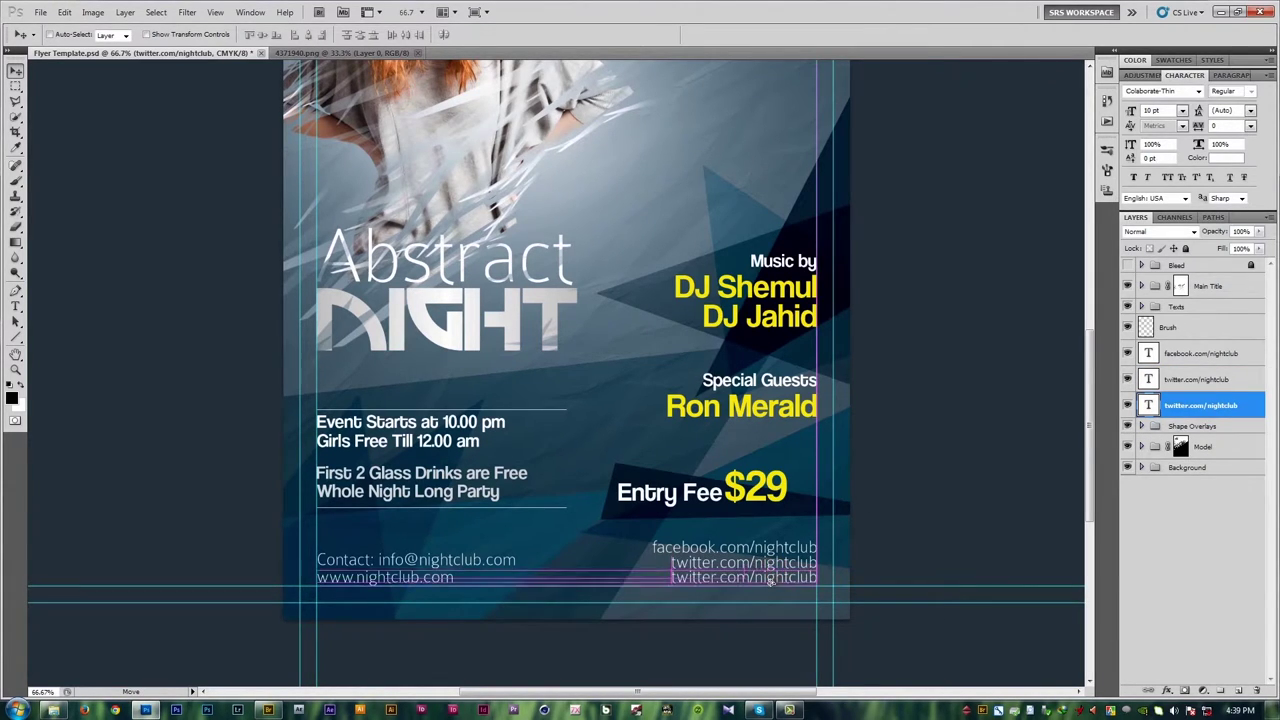
double_click(1147, 405)
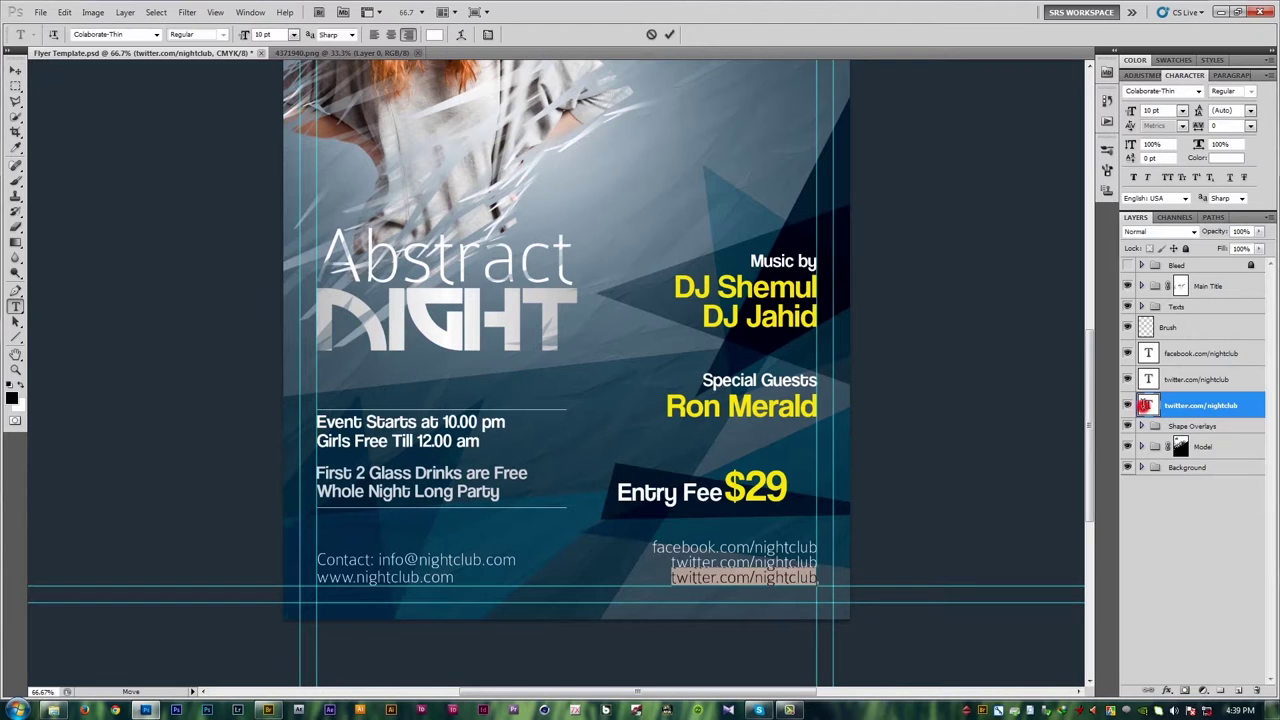
left_click_drag(752, 578, 631, 585)
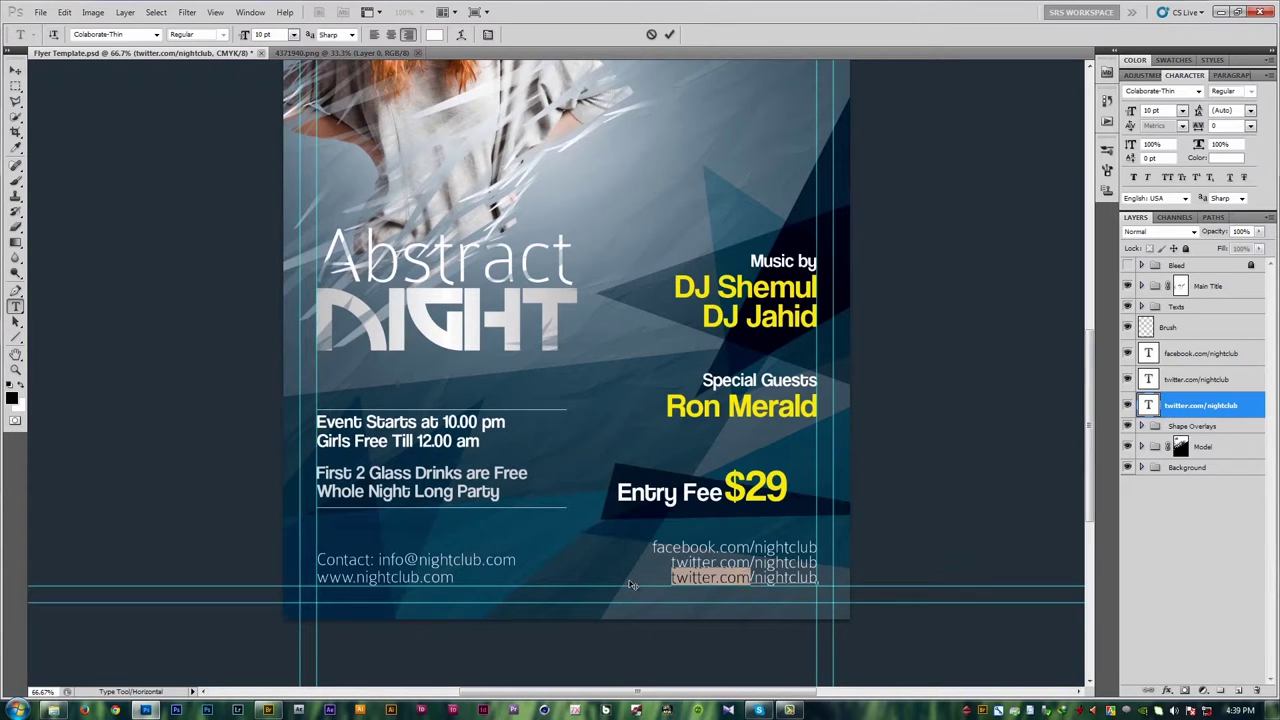
type("youtube.")
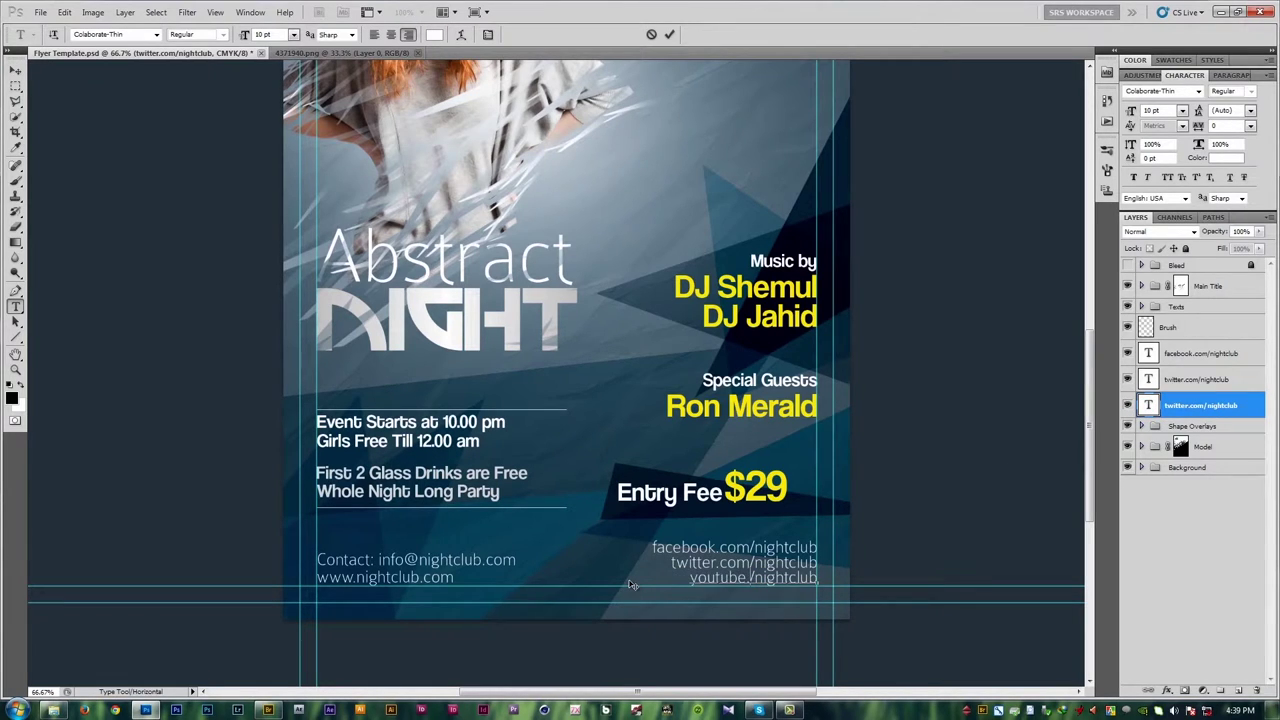
type("com")
key("ctrl+Return")
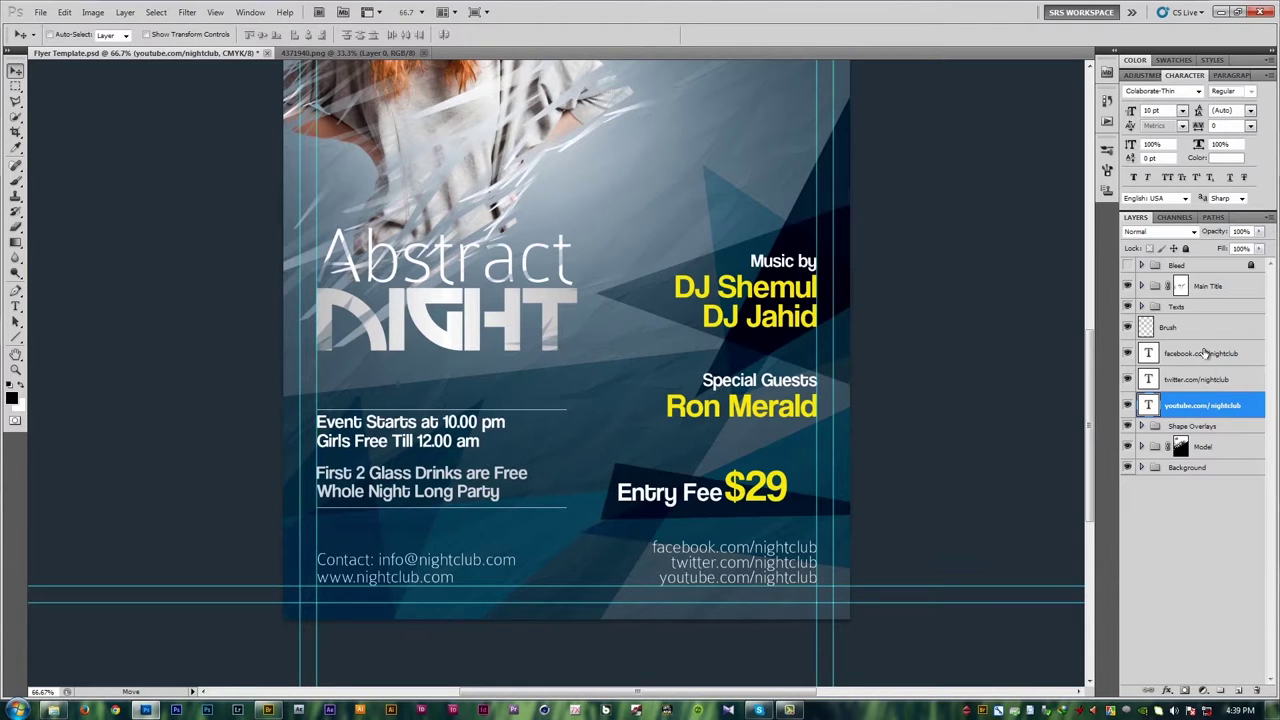
- Space the three social link lines evenly and set their text to 8 pt
left_click(1205, 353, "shift")
left_click(1180, 358)
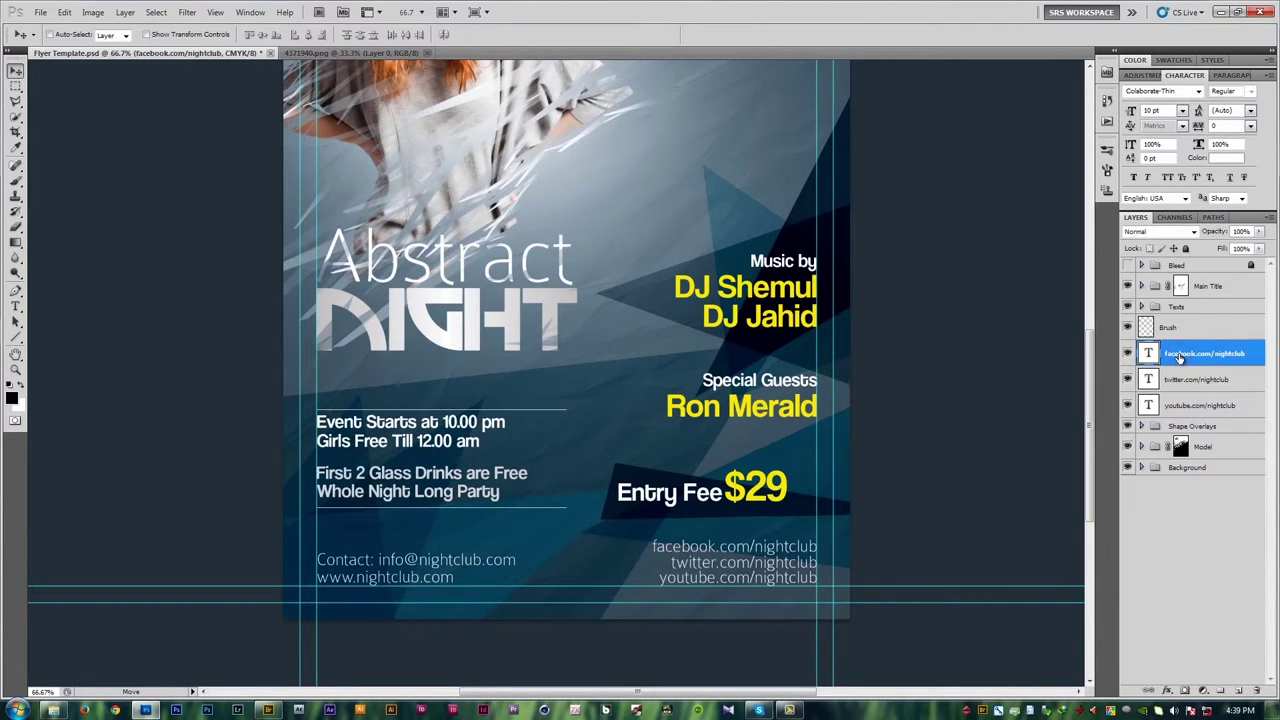
key("Up")
key("Up")
key("Up")
key("Up")
left_click(1180, 411, "shift")
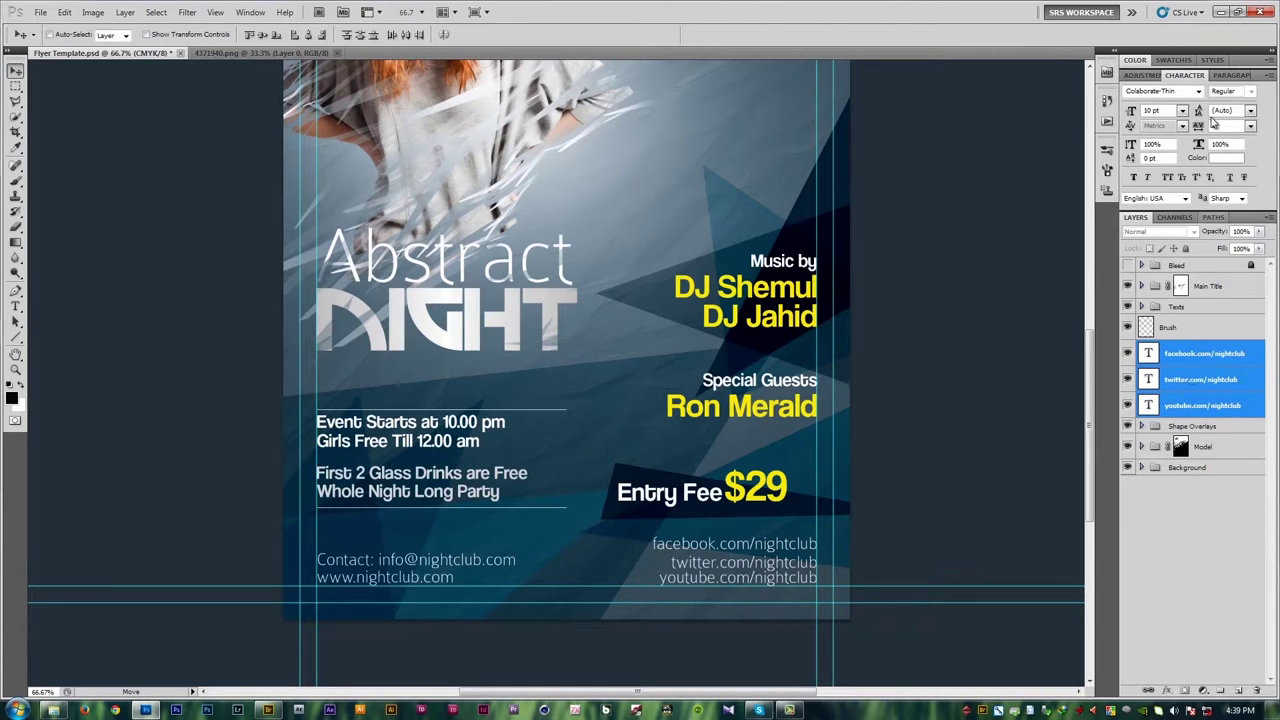
left_click(361, 34)
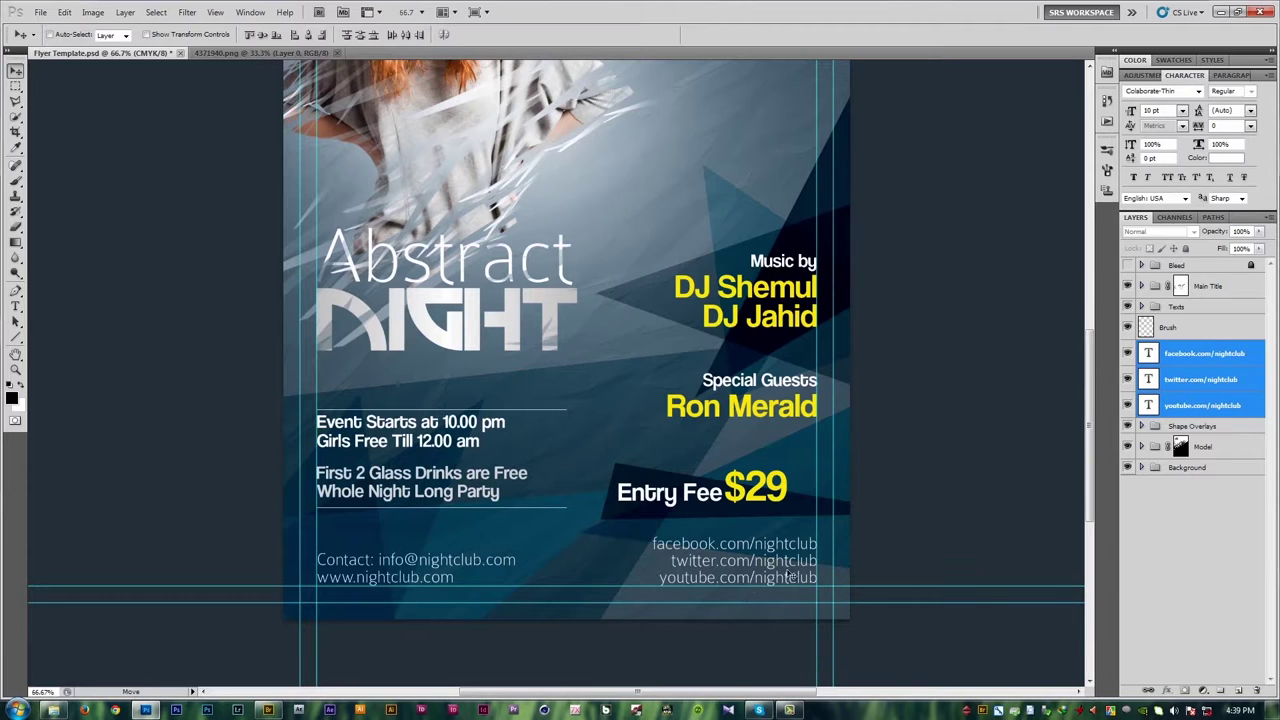
left_click(1180, 111)
left_click(1170, 163)
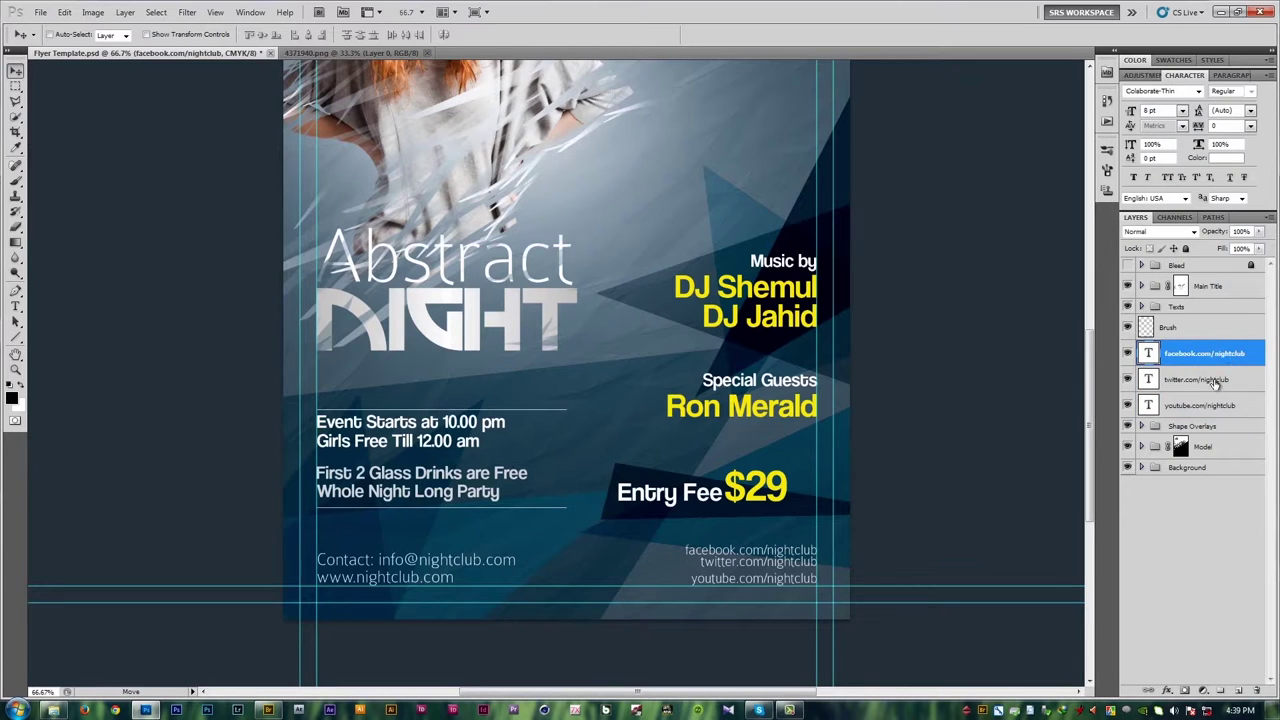
- Readjust the facebook line's position and re-space the three social lines evenly
left_click(1210, 404)
left_click(359, 34)
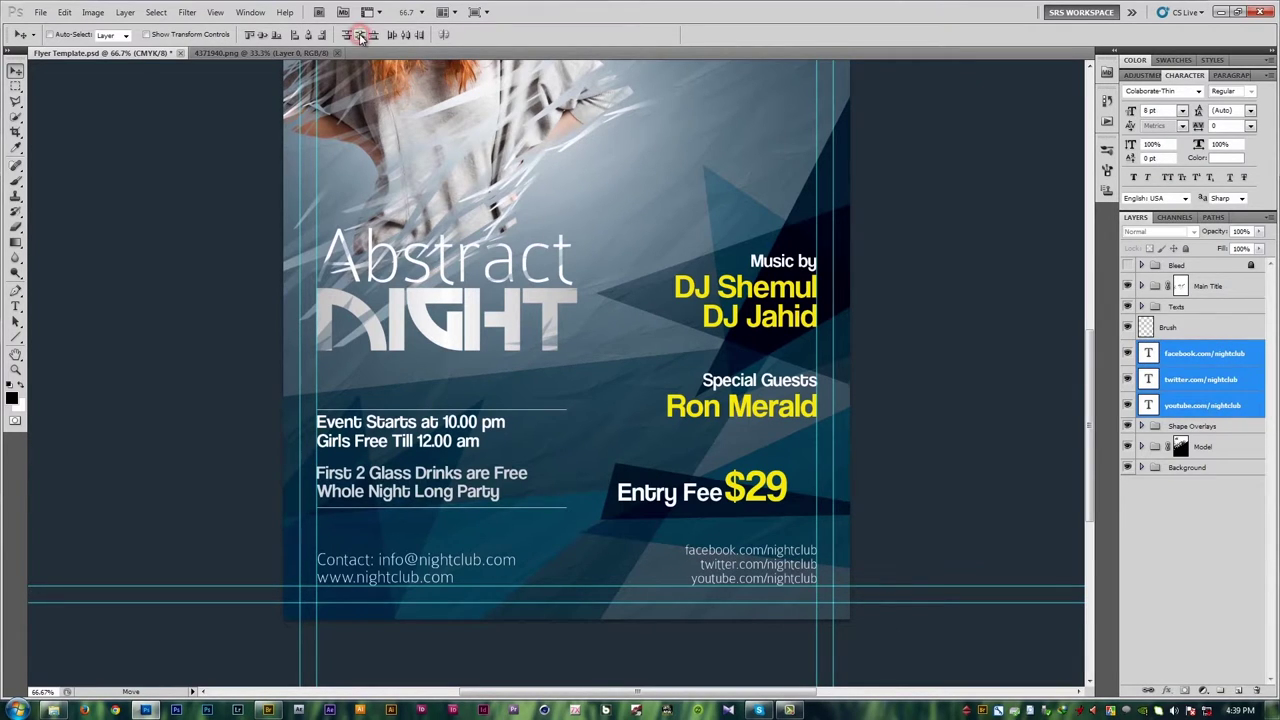
left_click(1201, 353)
key("Down")
key("Down")
key("Down")
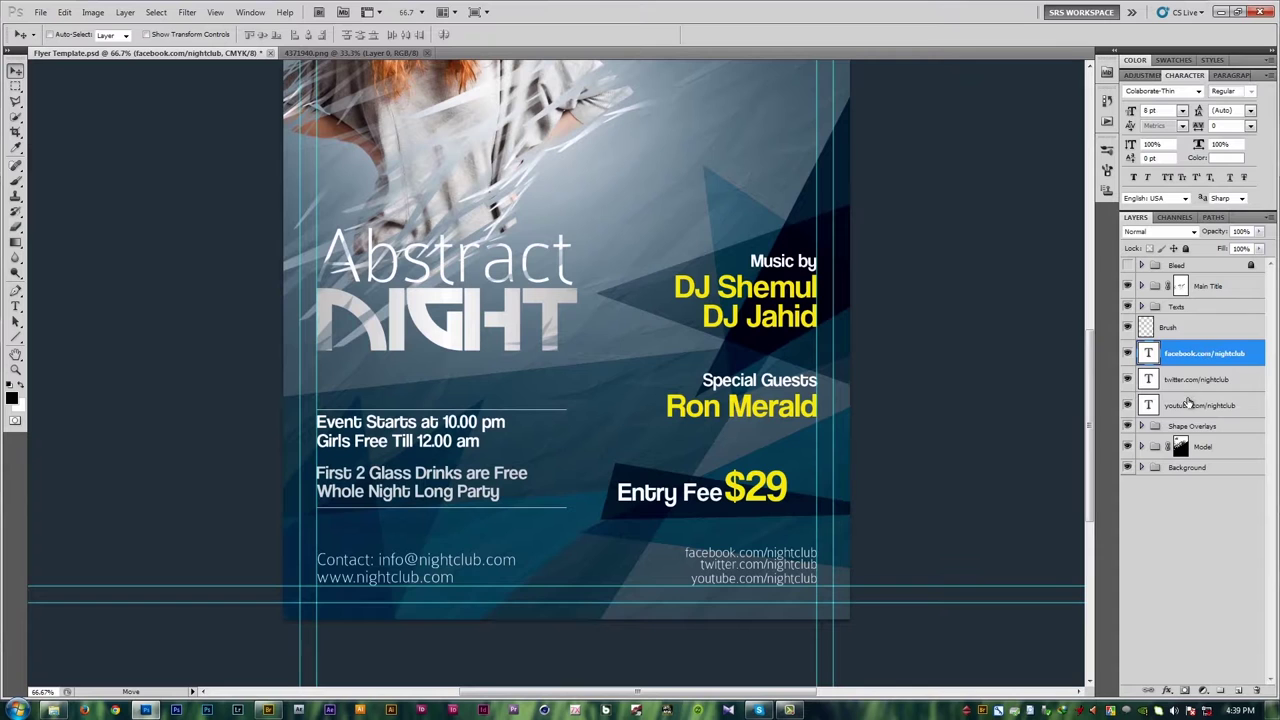
left_click(1188, 401, "shift")
left_click(359, 34)
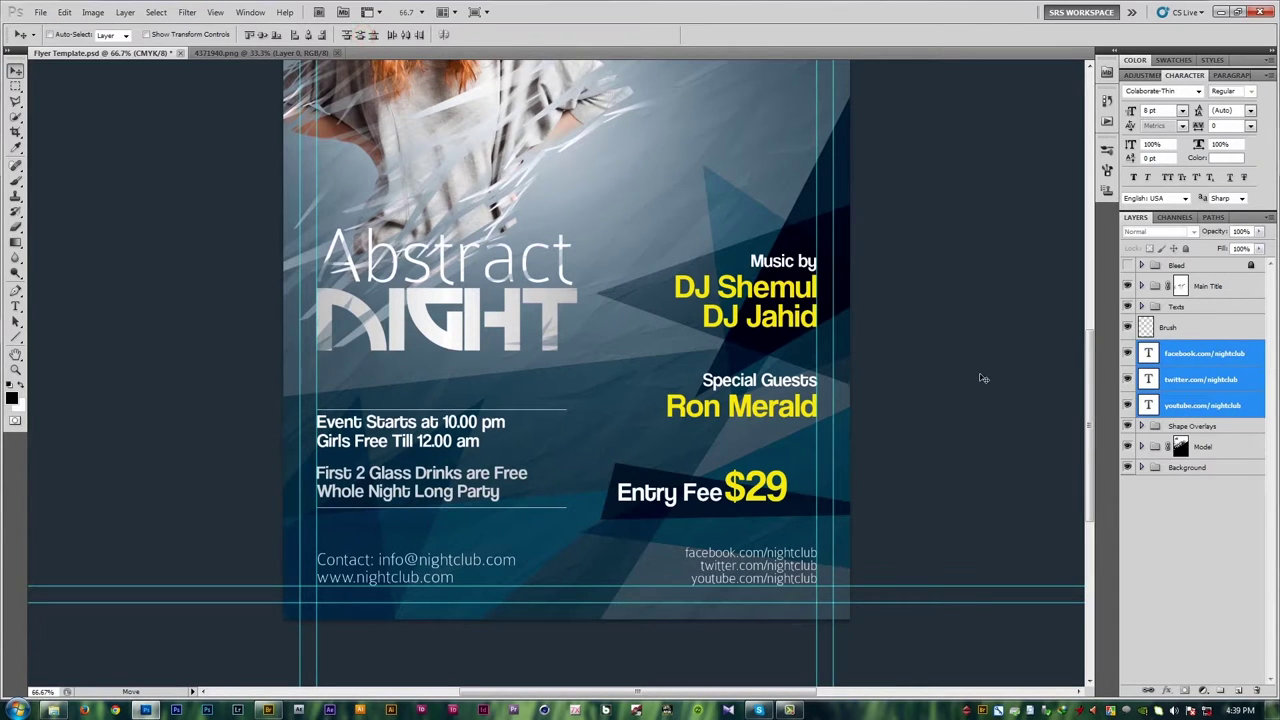
key("ctrl+minus")
key("ctrl+minus")
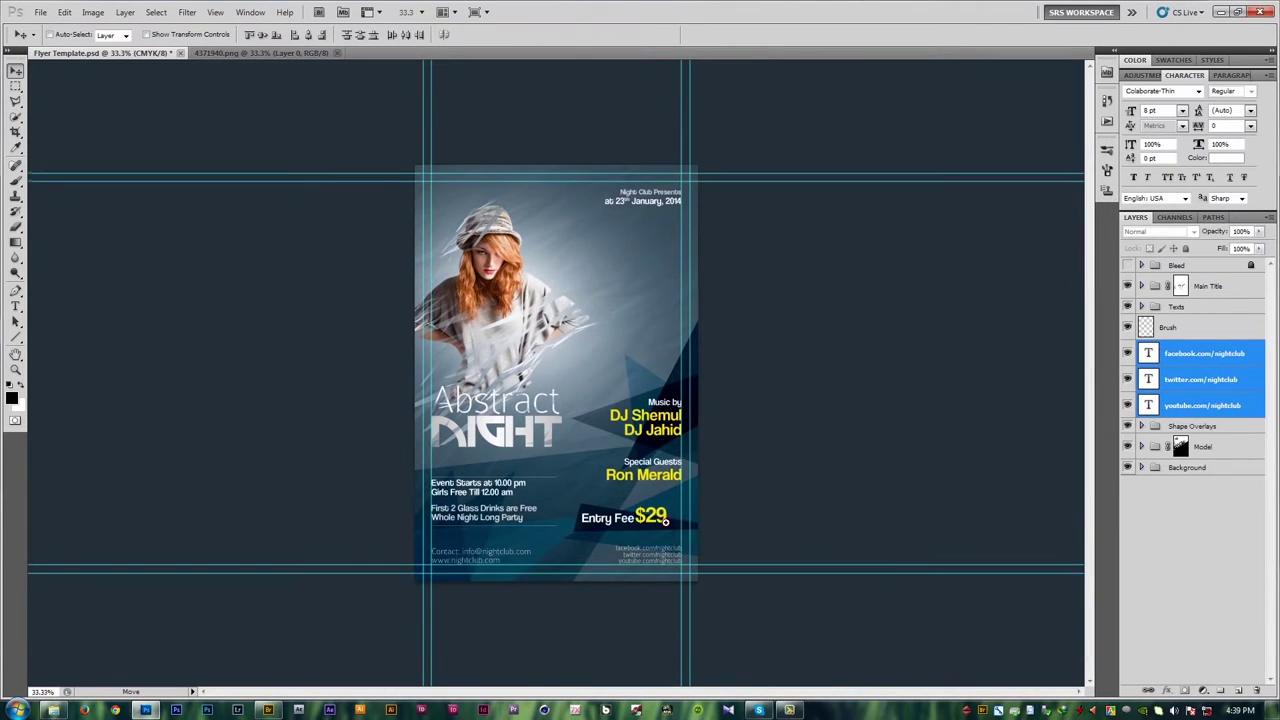
key("ctrl+plus")
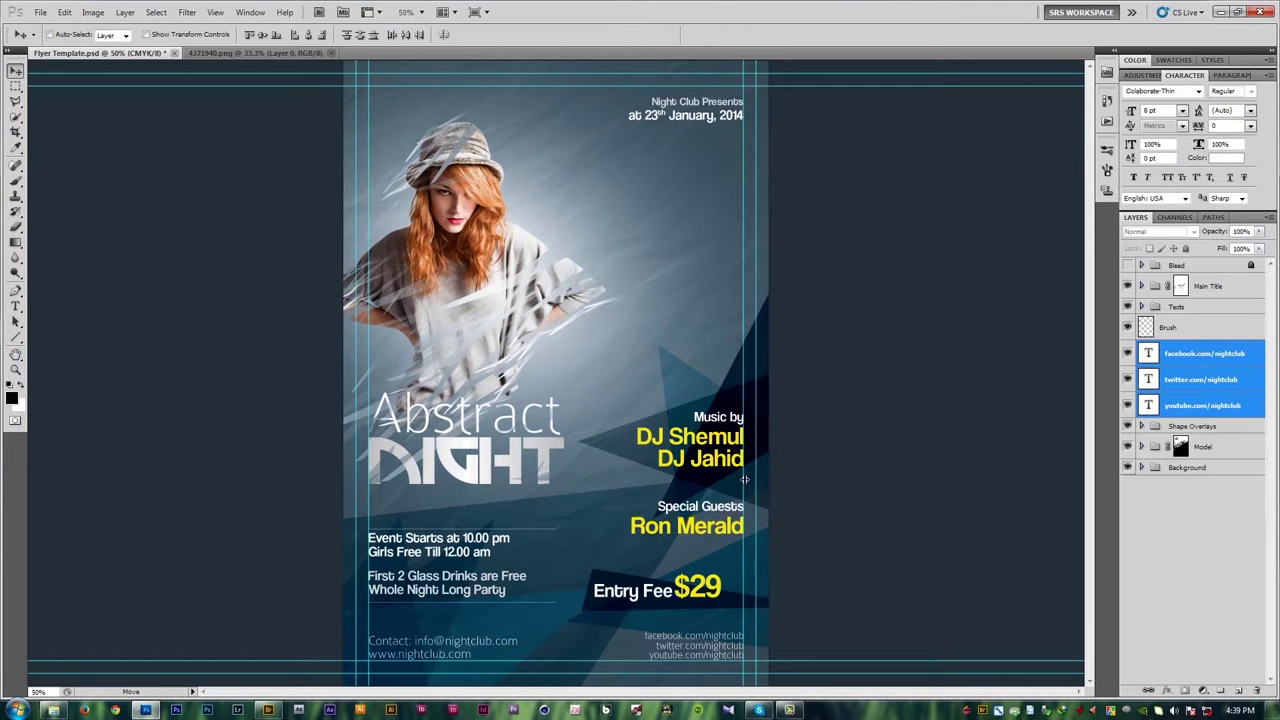
key("ctrl+minus")
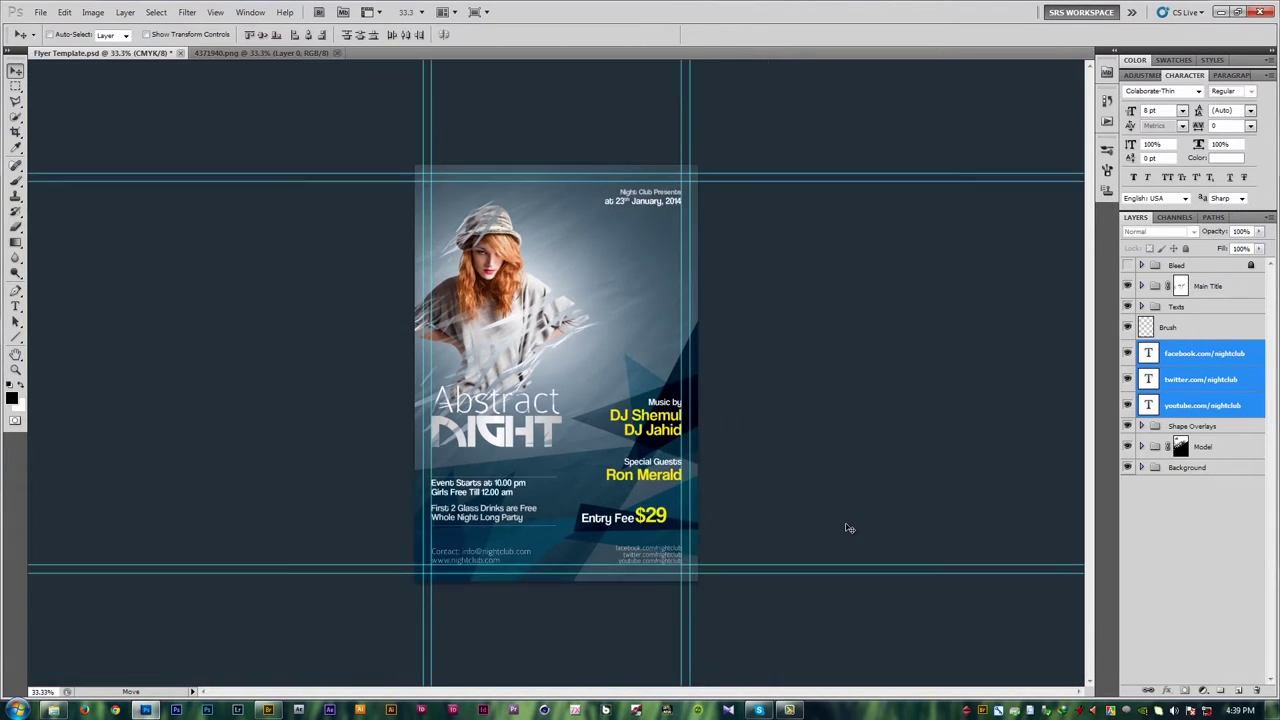
key("ctrl+plus")
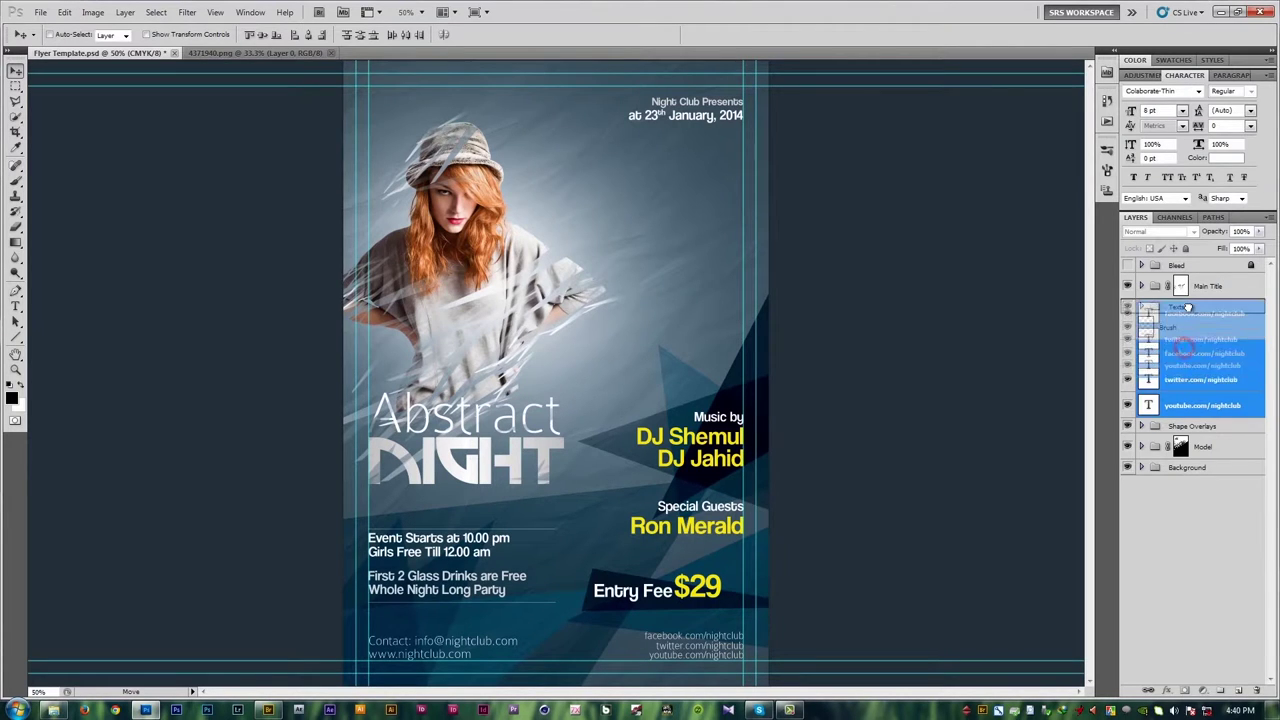
- Move the three social link layers into the Texts group and save the flyer
left_click_drag(1183, 352, 1152, 310)
key("ctrl+s")
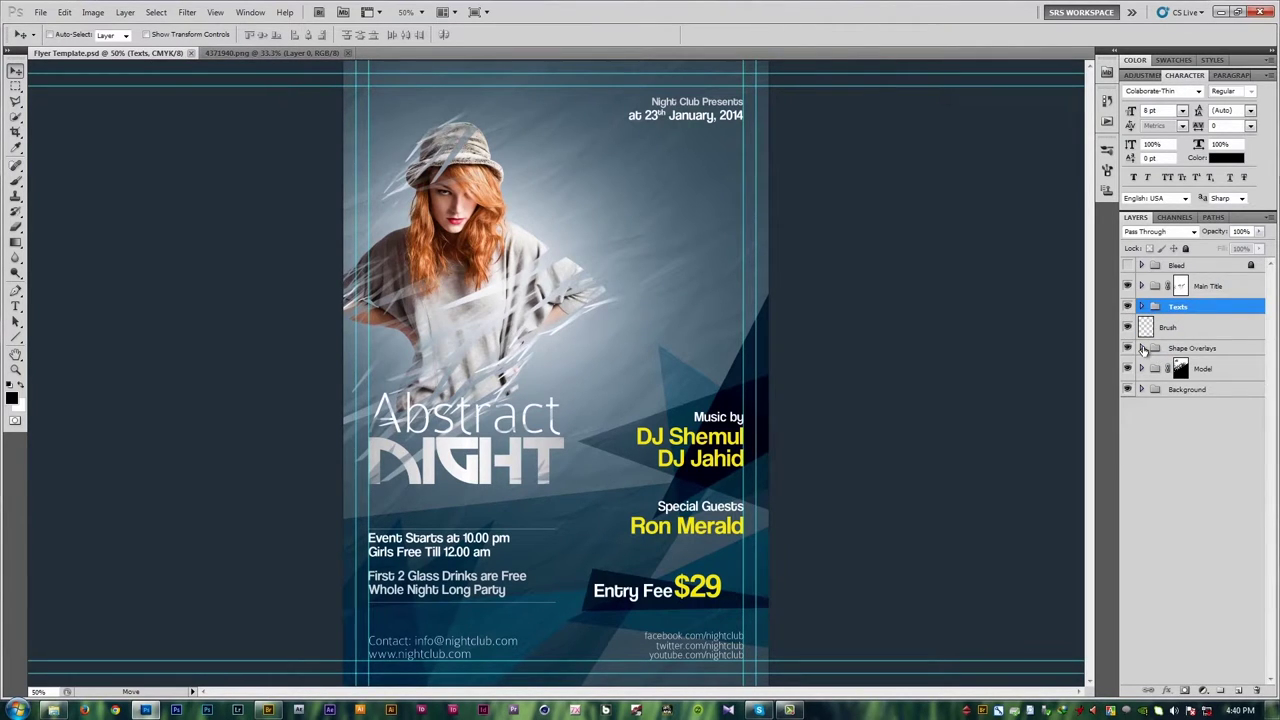
left_click(1141, 307)
- Show the hidden third Shape 3 line and move it up under the date text
scroll(1185, 543, "down", 3)
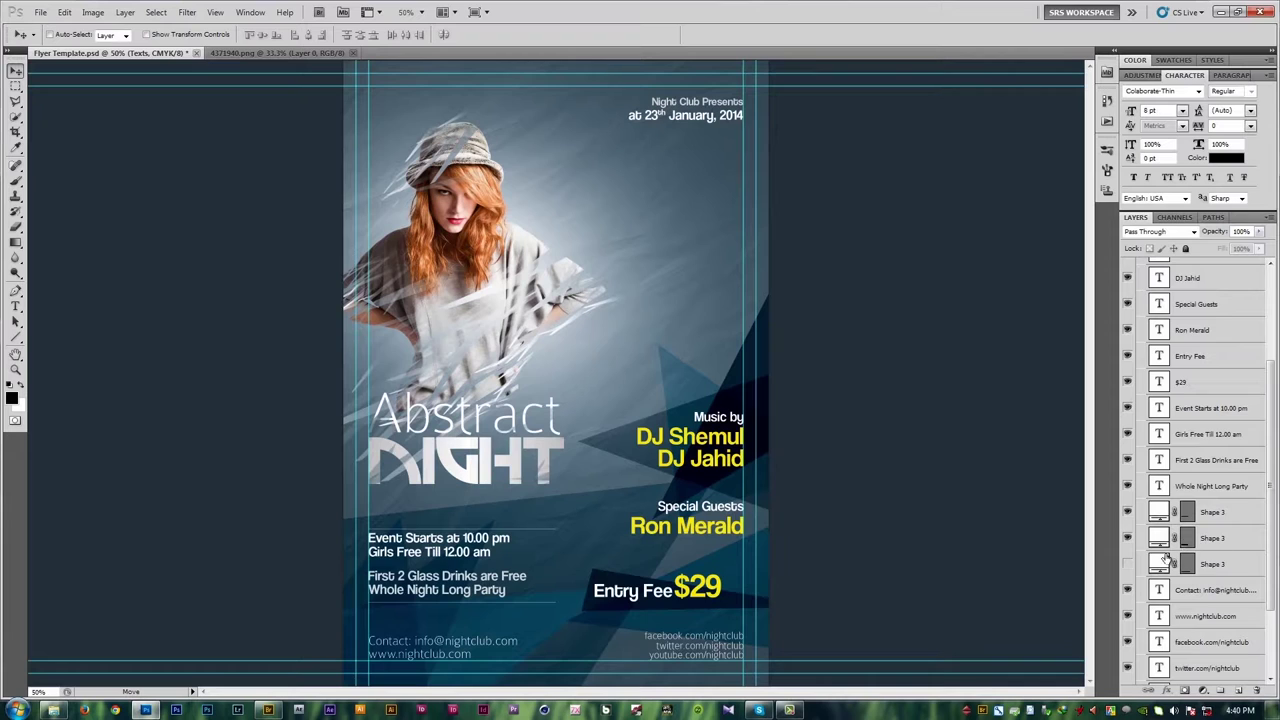
left_click(1212, 565)
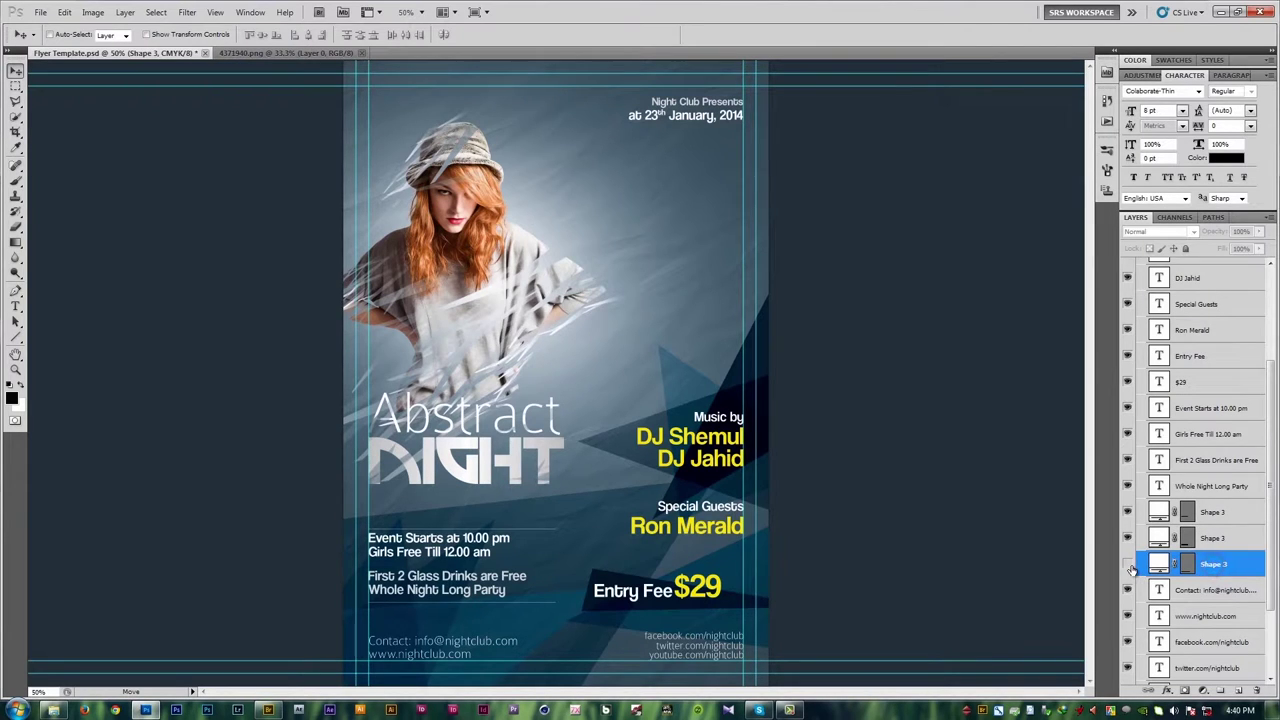
left_click(1127, 564)
left_click_drag(630, 261, 636, 110)
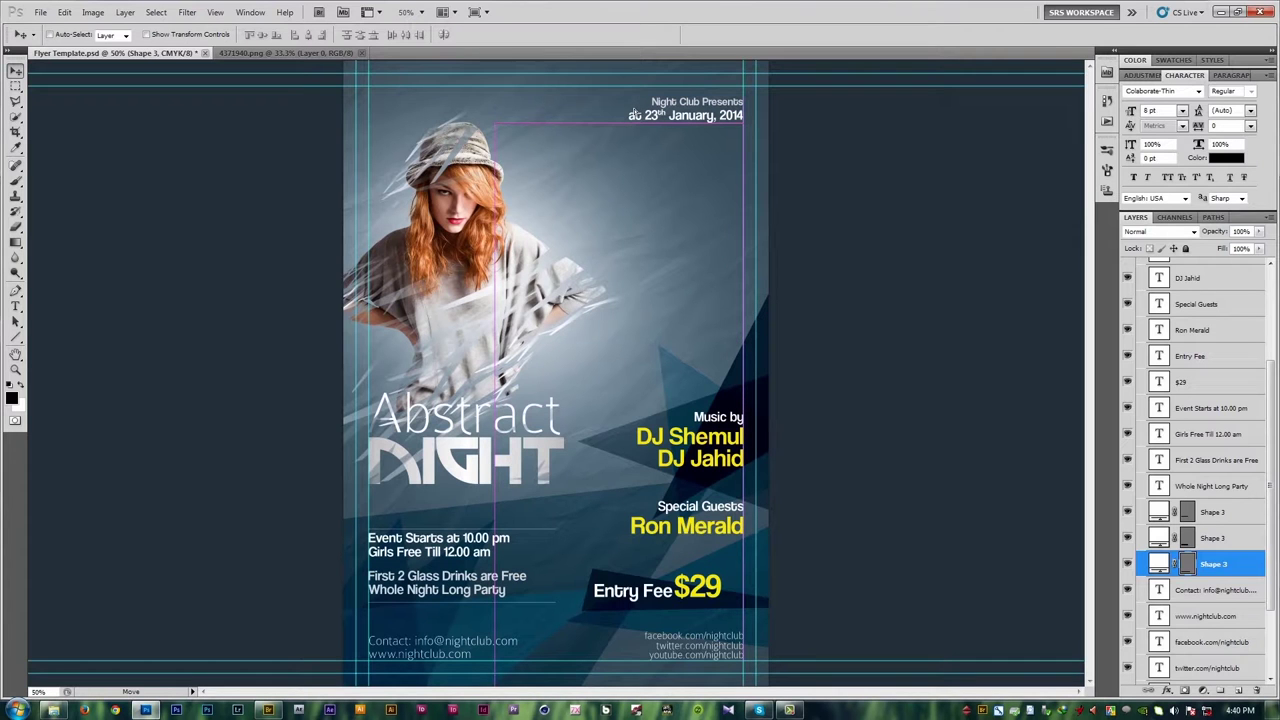
left_click(1188, 565)
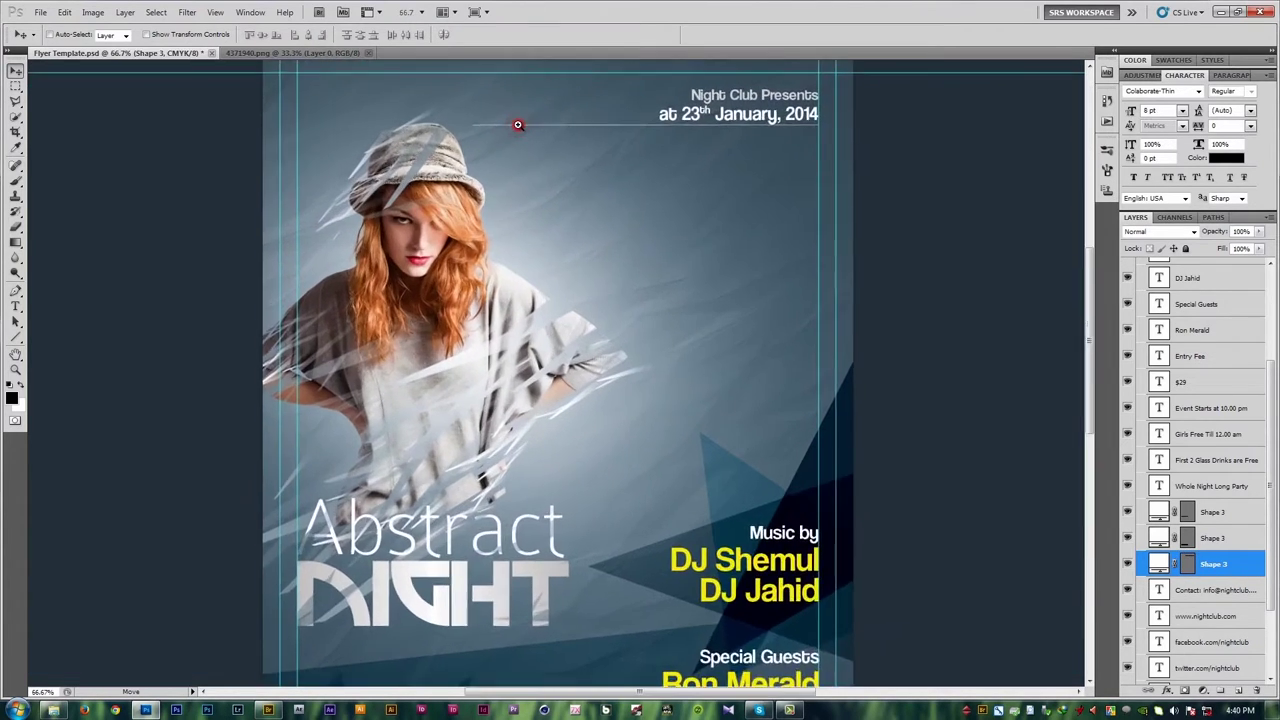
- Shorten the thin divider line to about half its width and nudge it down slightly
left_click(517, 124)
key("ctrl+t")
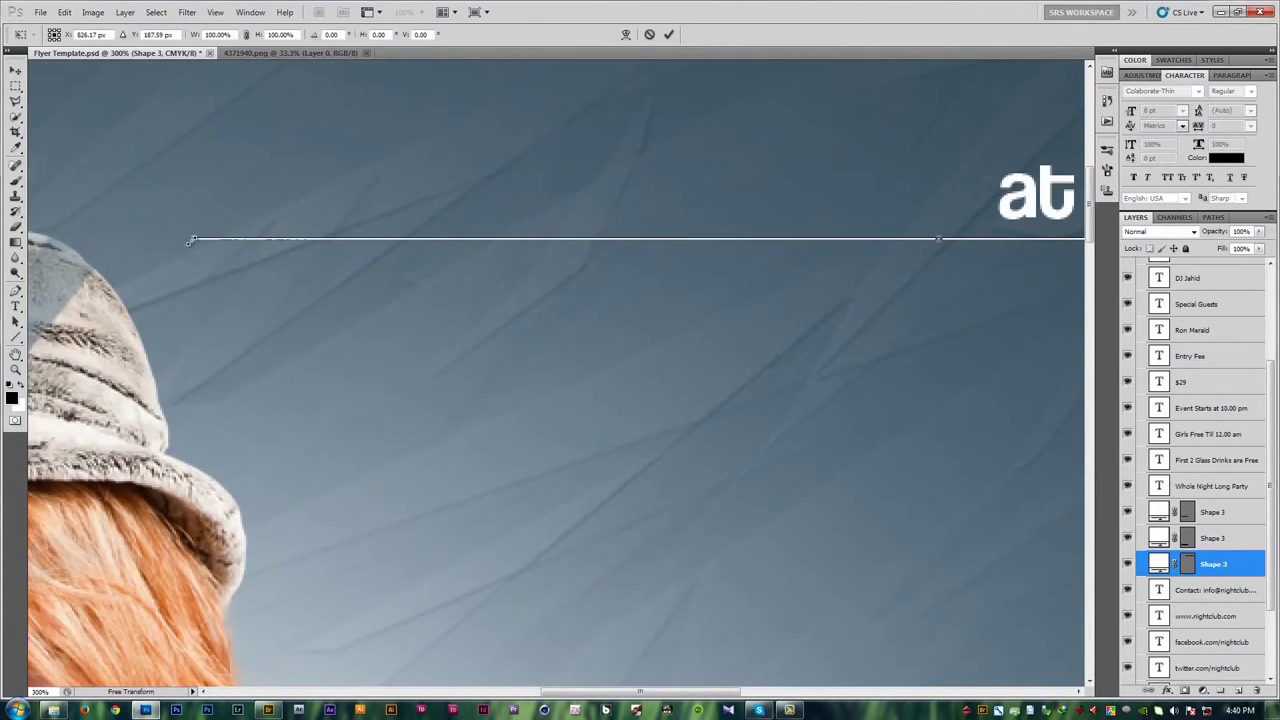
left_click_drag(200, 238, 856, 237)
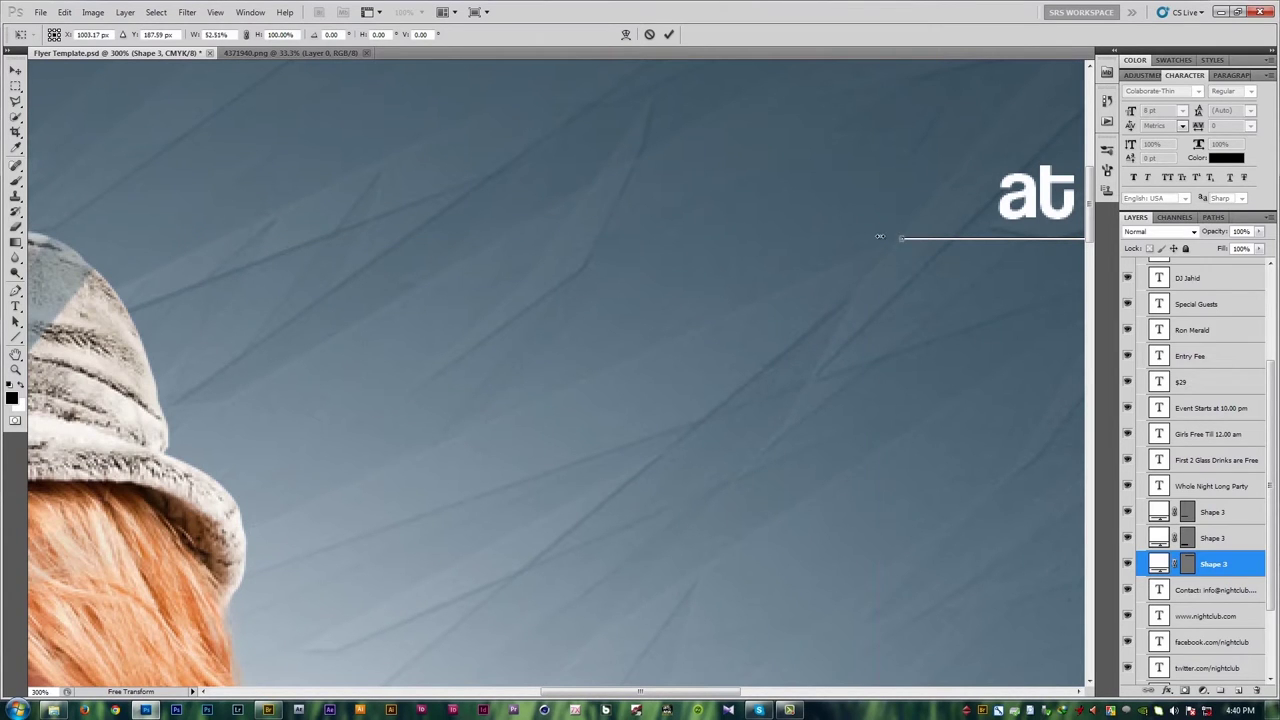
key("Return")
key("ctrl+minus")
key("ctrl+minus")
key("ctrl+minus")
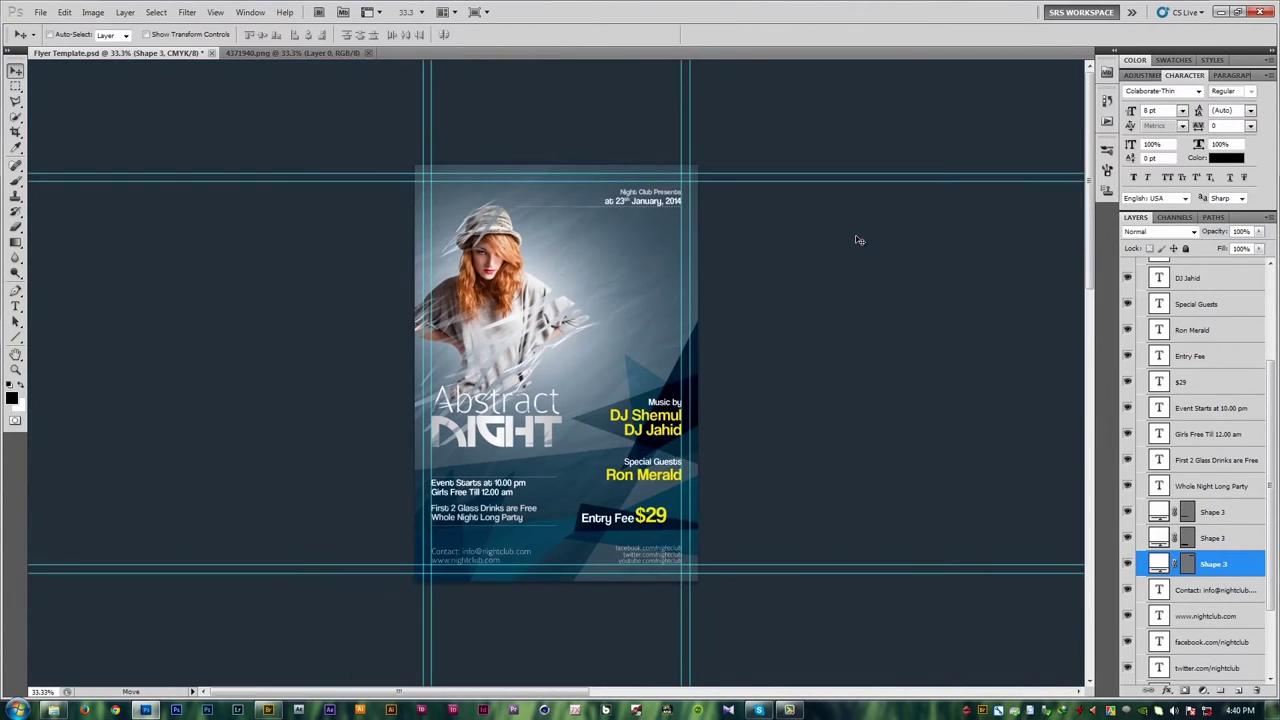
left_click(652, 249)
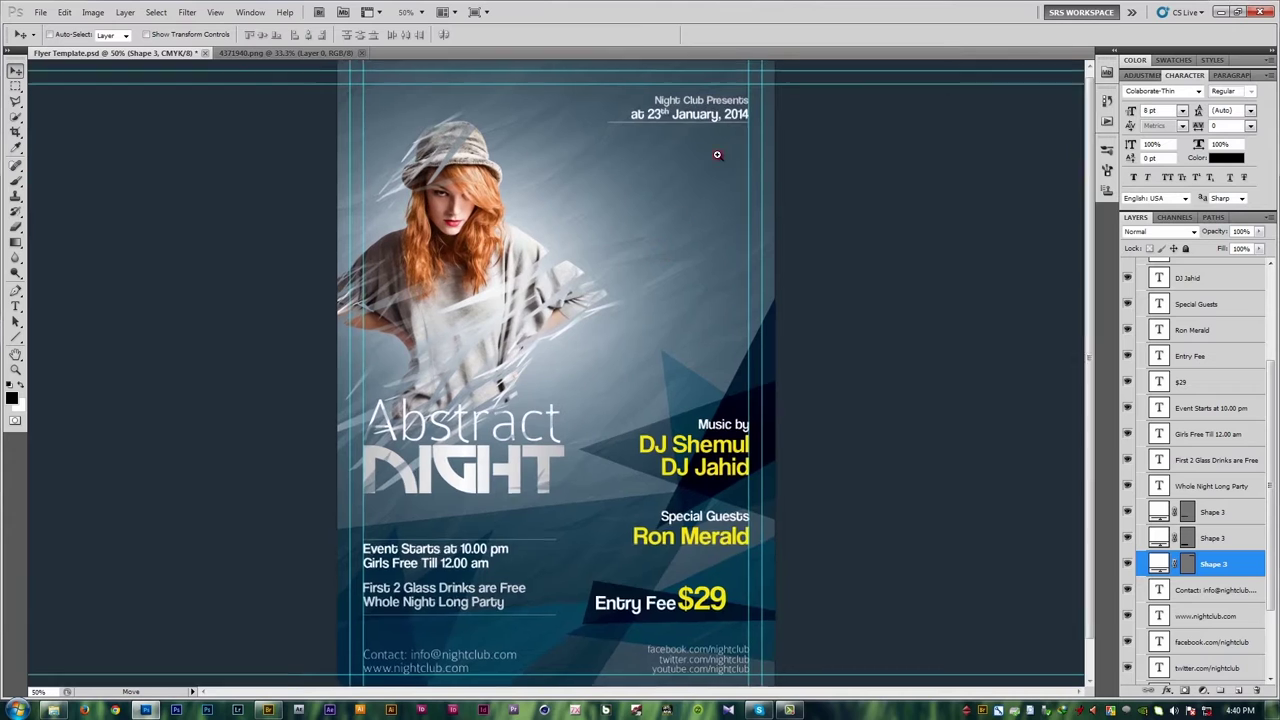
left_click(714, 145)
key("Down")
key("Down")
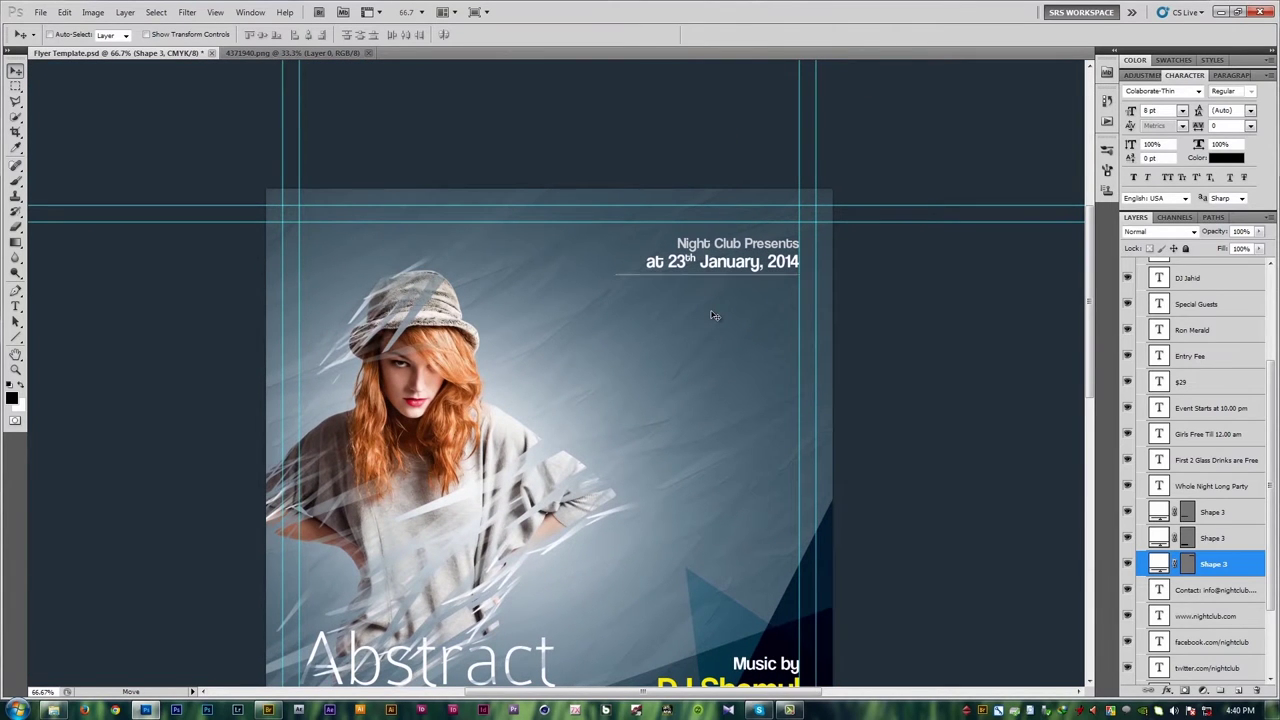
- Pan, zoom and scroll around to review the whole flyer layout
left_click_drag(749, 363, 764, 311)
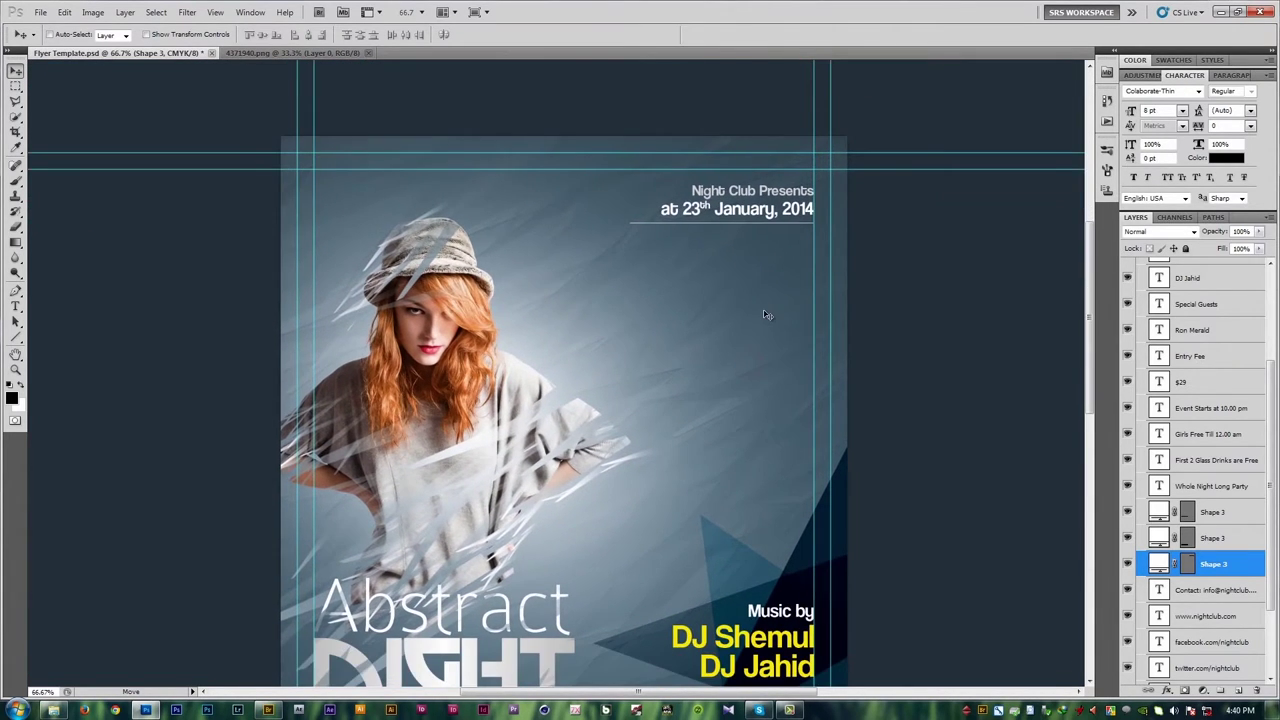
key("ctrl+minus")
key("ctrl+minus")
key("ctrl+plus")
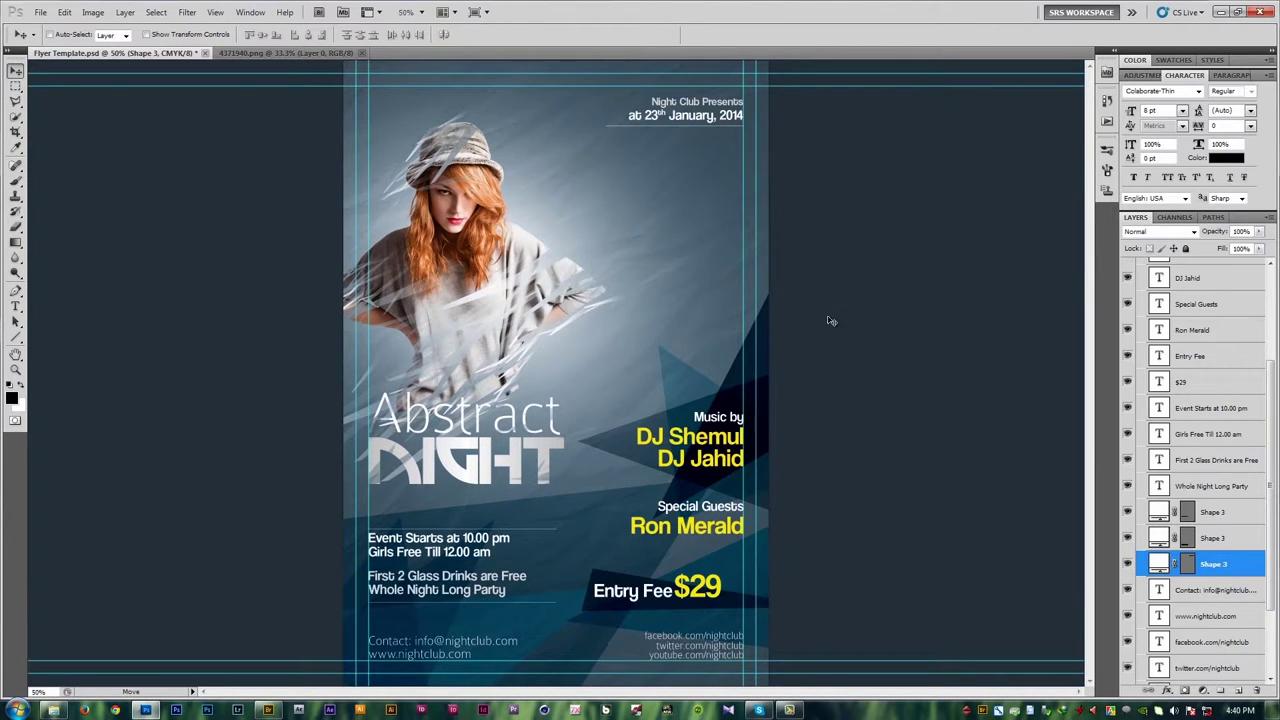
scroll(1225, 563, "up", 2)
scroll(1187, 559, "up", 2)
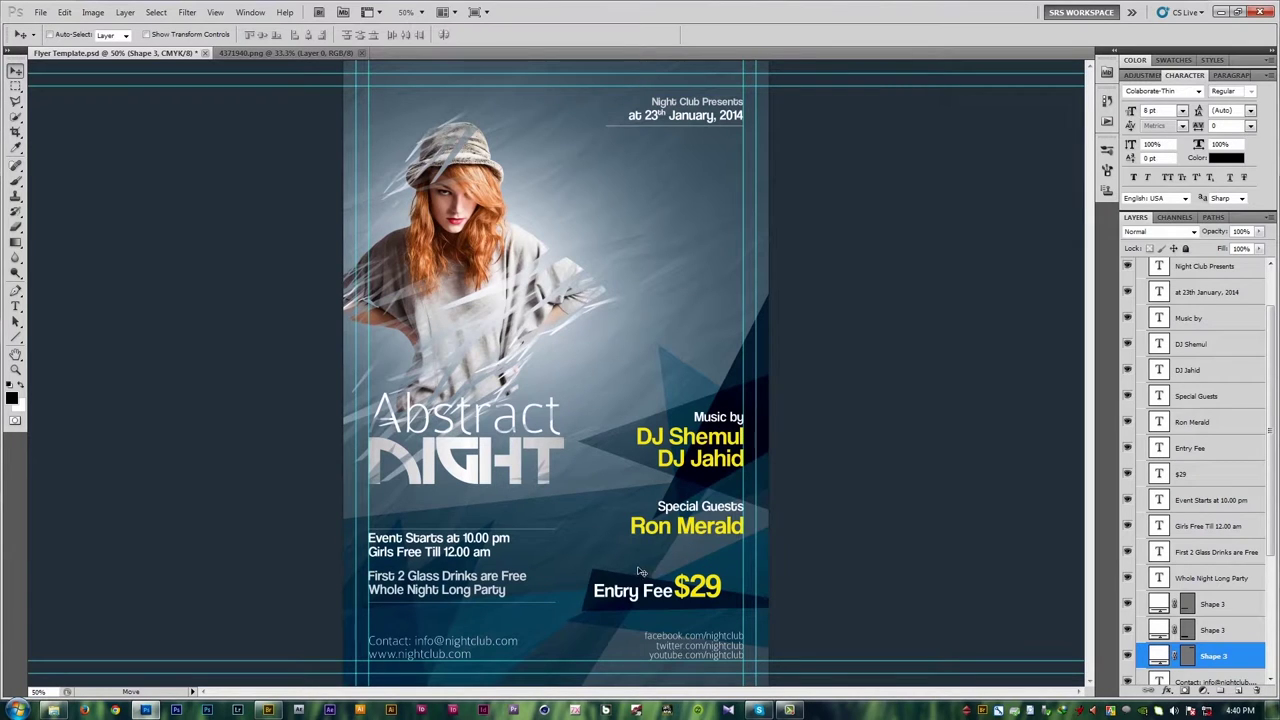
scroll(1240, 555, "up", 2)
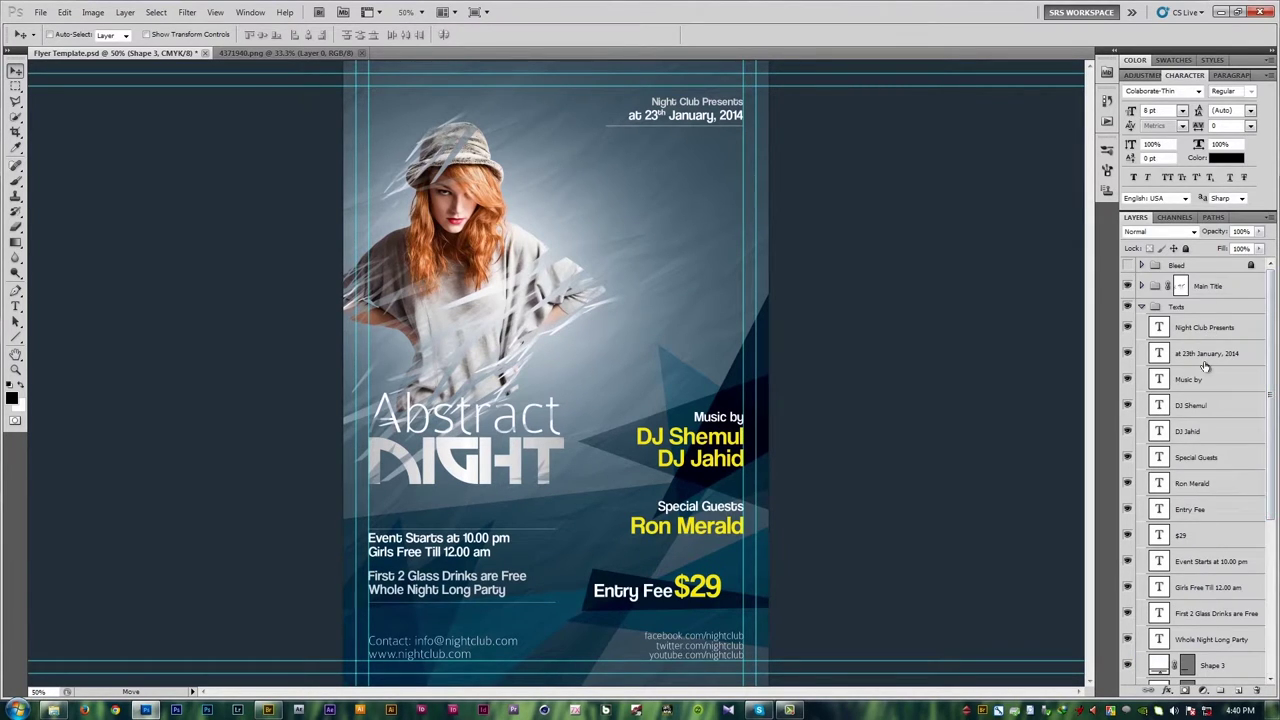
scroll(1188, 638, "down", 2)
scroll(1160, 330, "up", 3)
- Copy three Shape 1 triangle layers from the Shape Overlays group to the flyer's top-right
left_click(1143, 305)
left_click(1207, 350)
left_click(1141, 347)
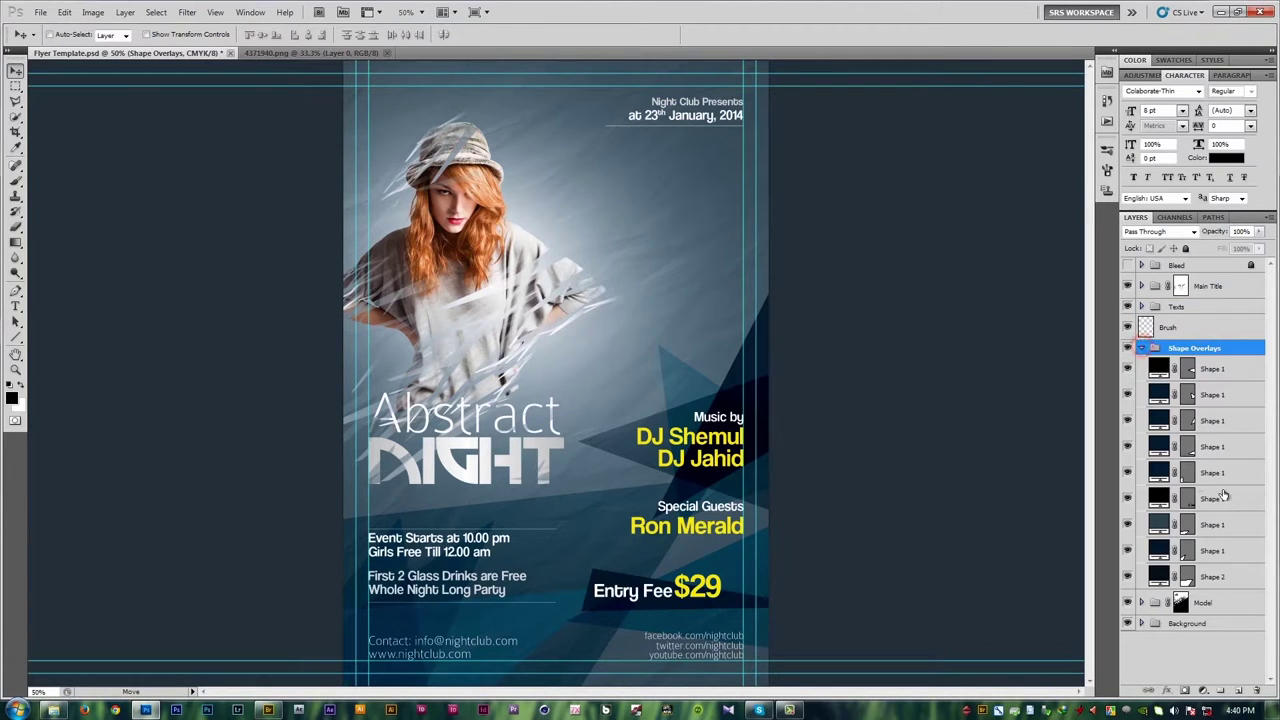
left_click(1213, 422)
left_click(1213, 368, "shift")
mouse_move(712, 506)
left_mouse_down()
mouse_move(707, 218)
mouse_move(725, 181)
left_mouse_up()
- Squash the copied triangles slightly and rotate them about -10°
key("ctrl+minus")
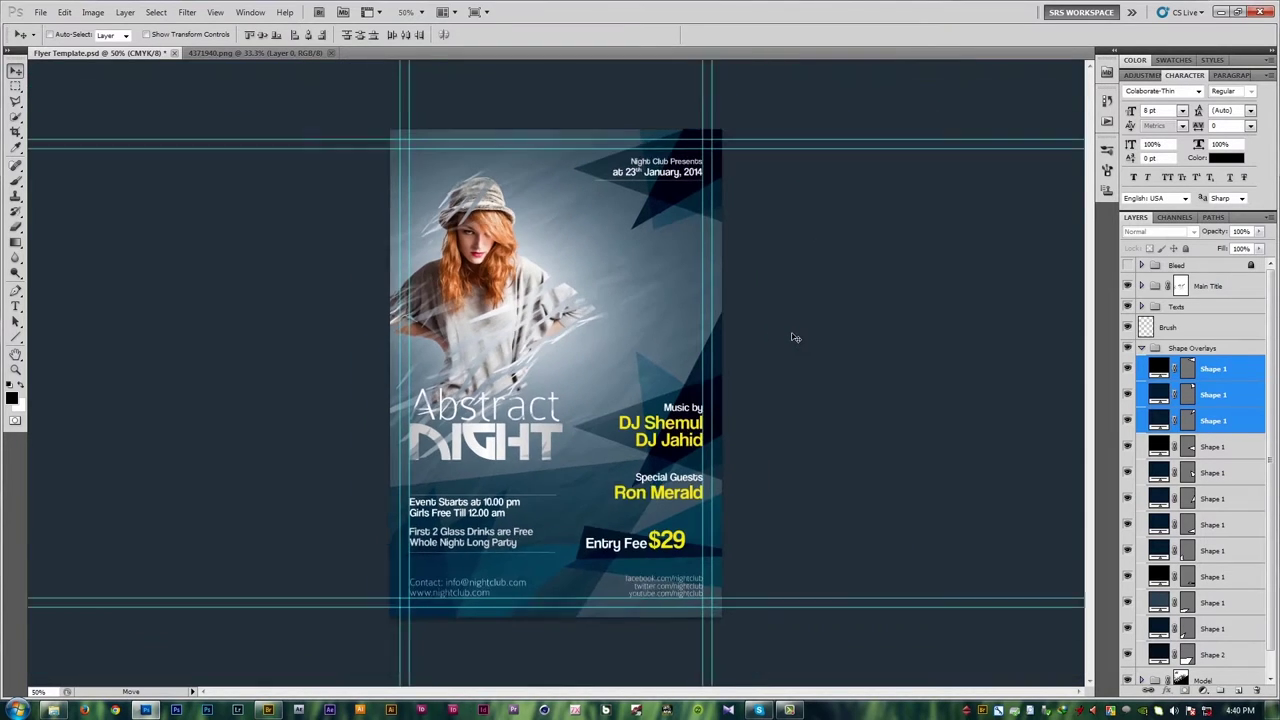
key("ctrl+t")
left_click_drag(681, 275, 681, 266)
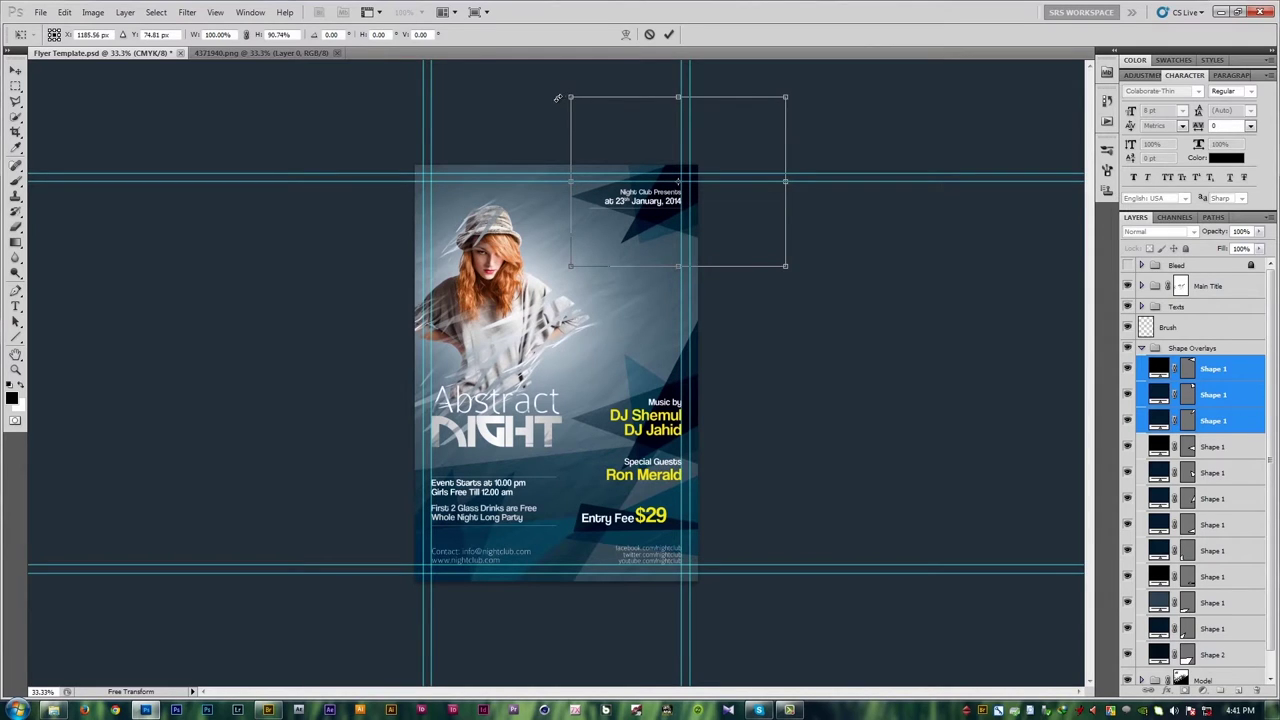
left_click_drag(557, 97, 547, 121)
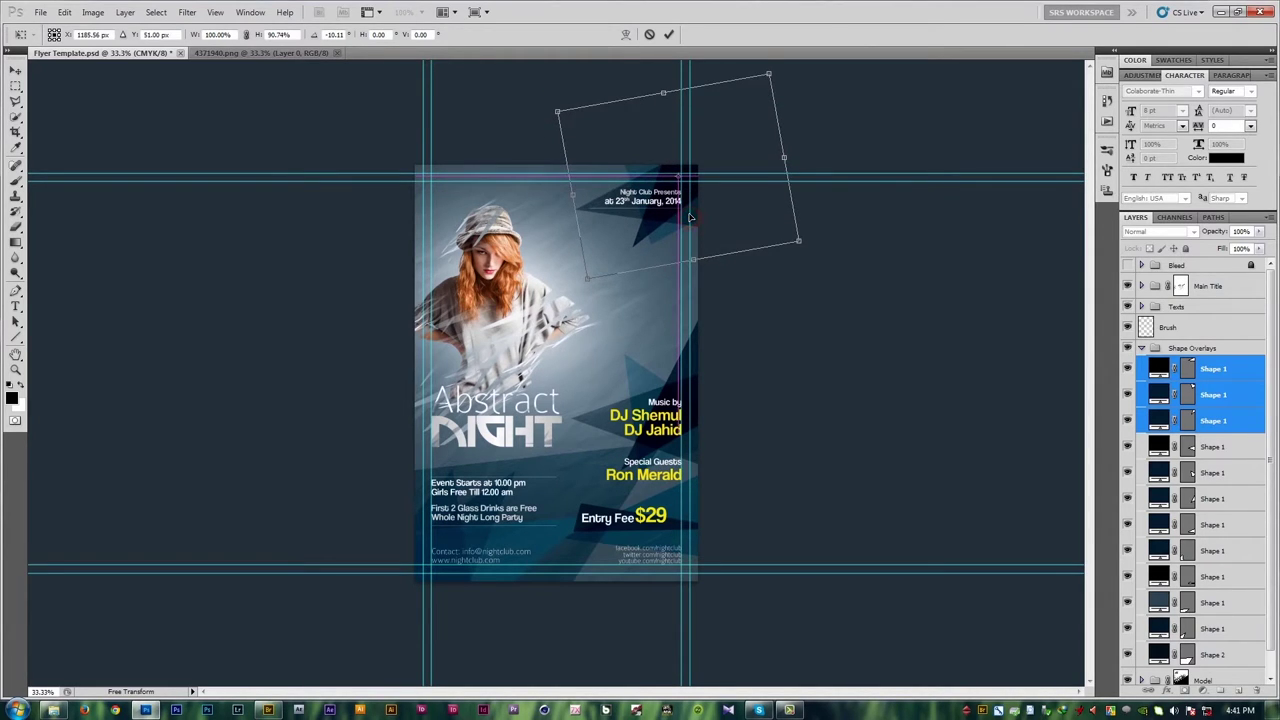
key("Return")
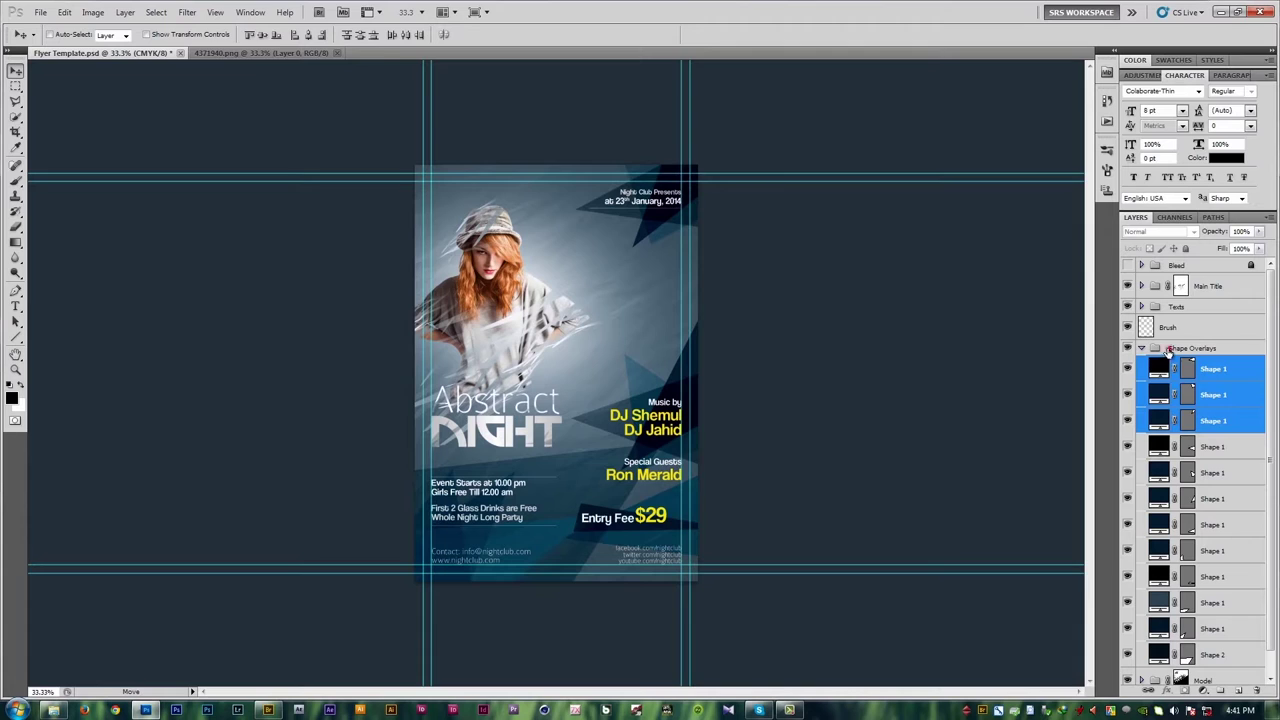
- Keep the Shape Overlays group at 100%, fade the copied triangles to about 77%, and save
left_click(1168, 350)
left_click_drag(1207, 232, 1216, 233)
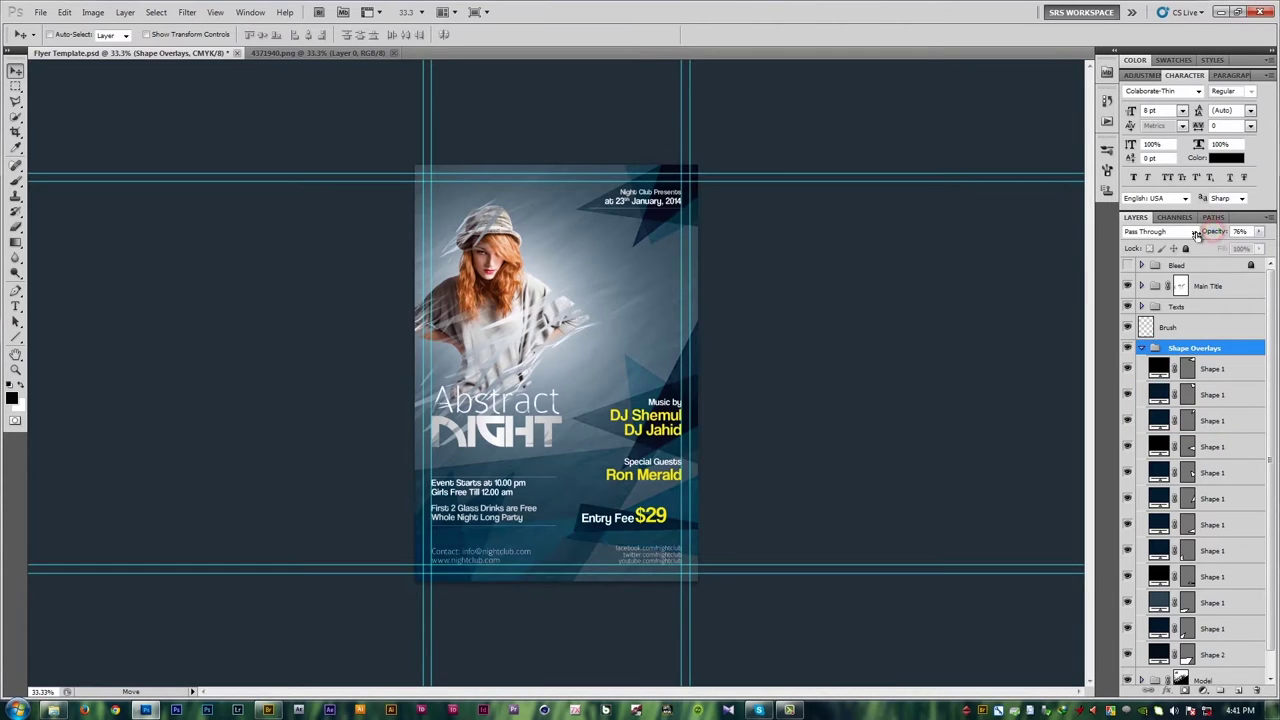
left_click(1213, 369)
left_click(1215, 420, "shift")
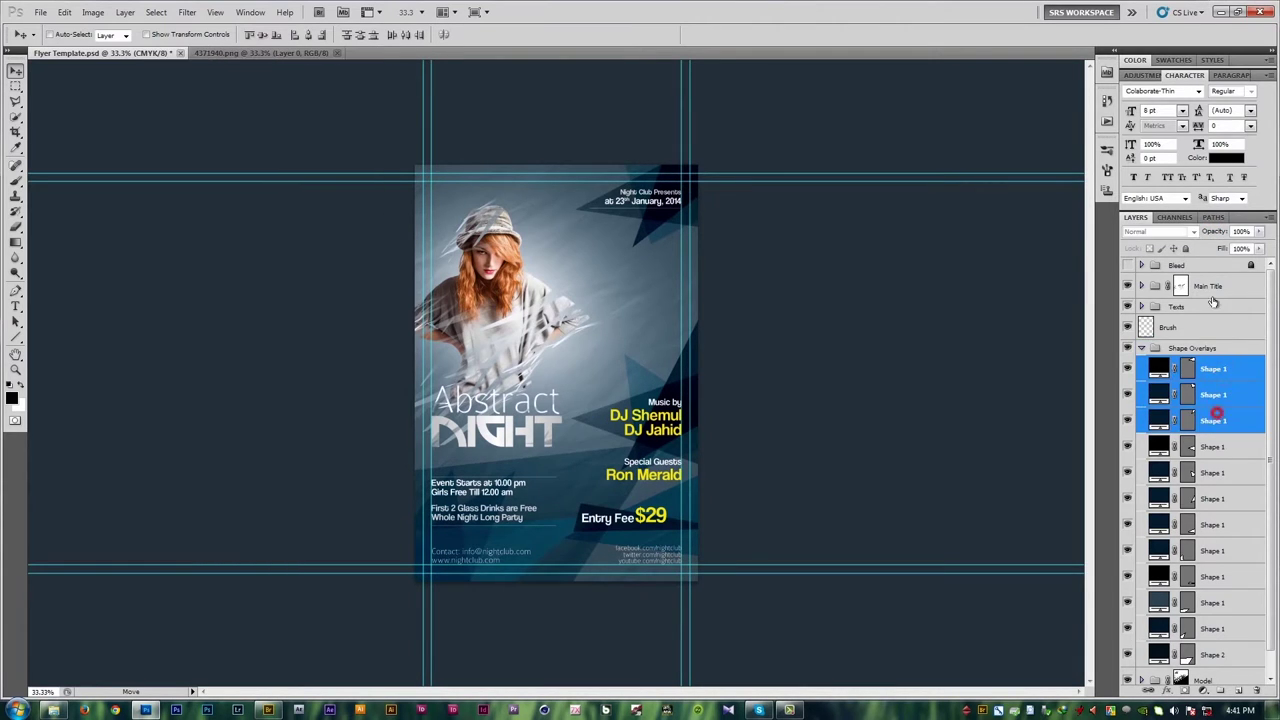
left_click_drag(1214, 232, 1197, 233)
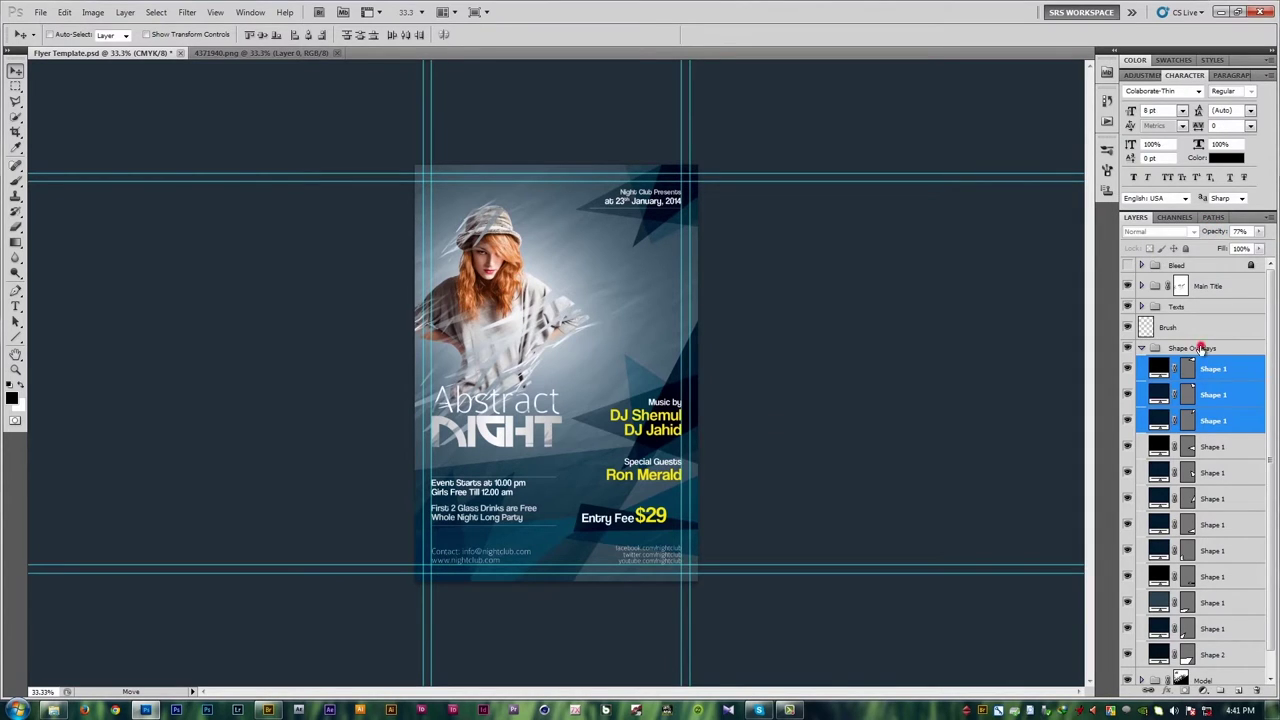
left_click(1201, 347)
left_click(1141, 347)
key("ctrl+s")
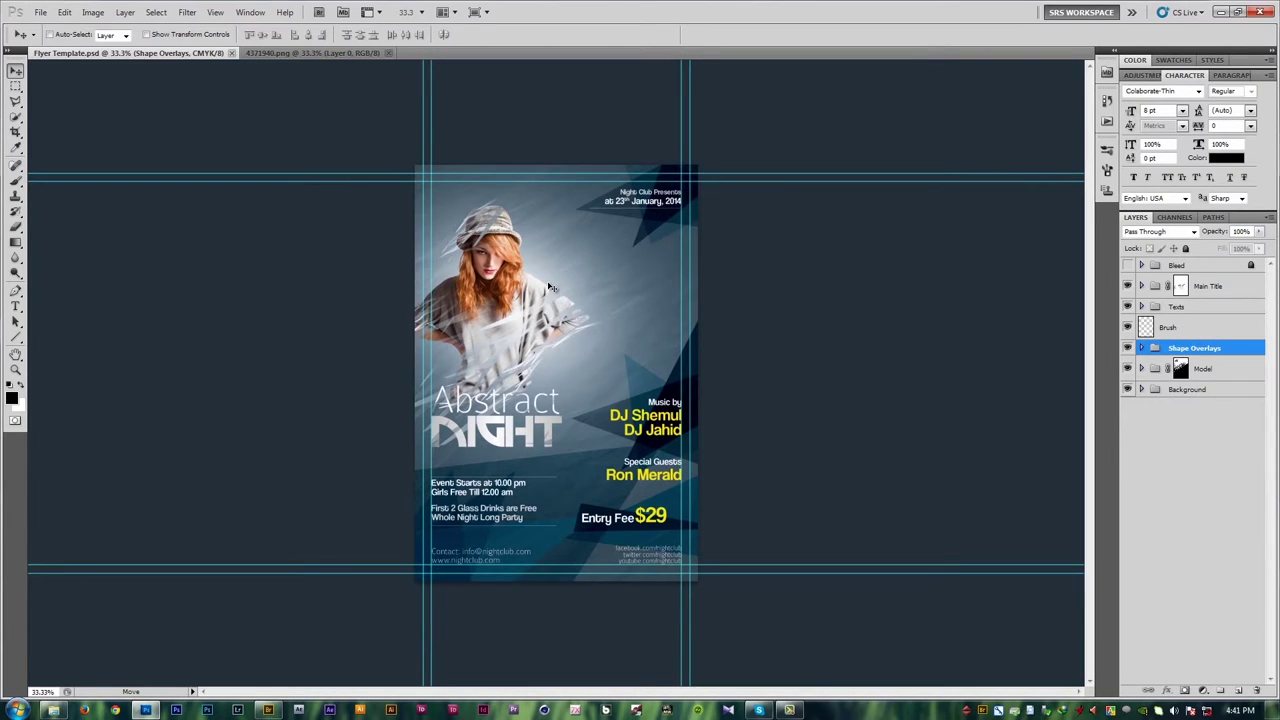
left_click(1141, 389)
left_click(1141, 389)
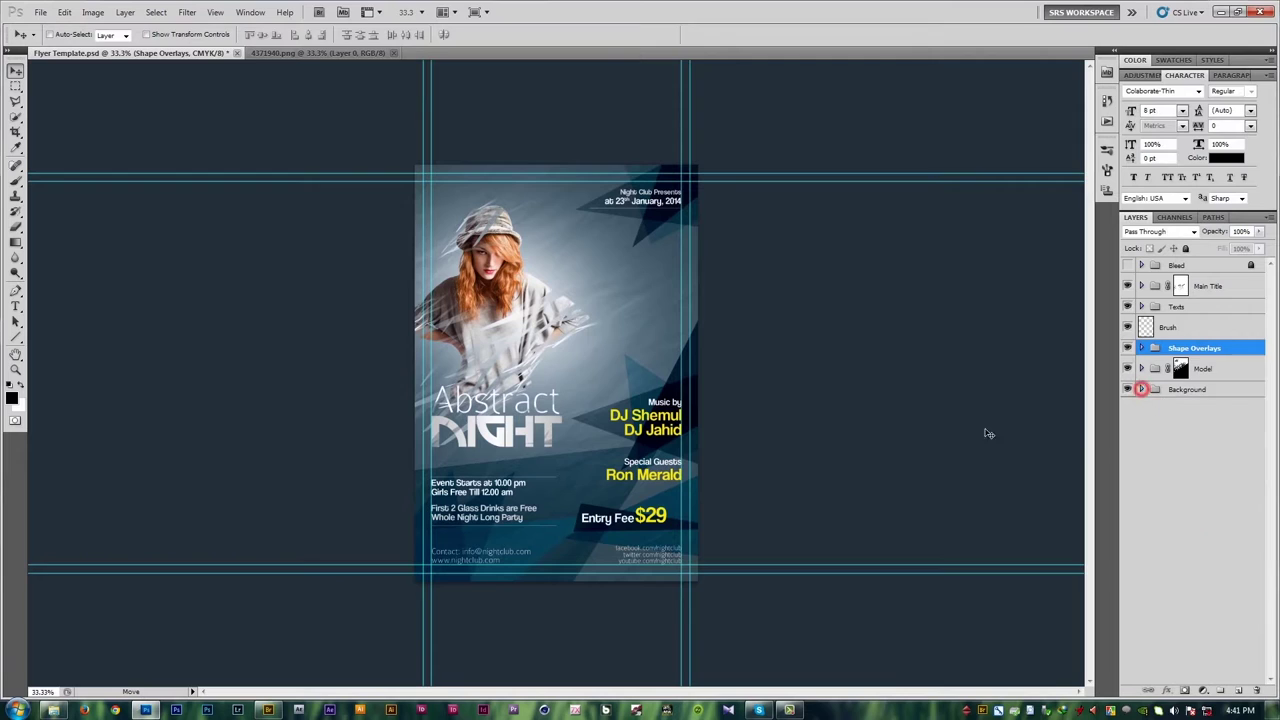
left_click(1205, 330)
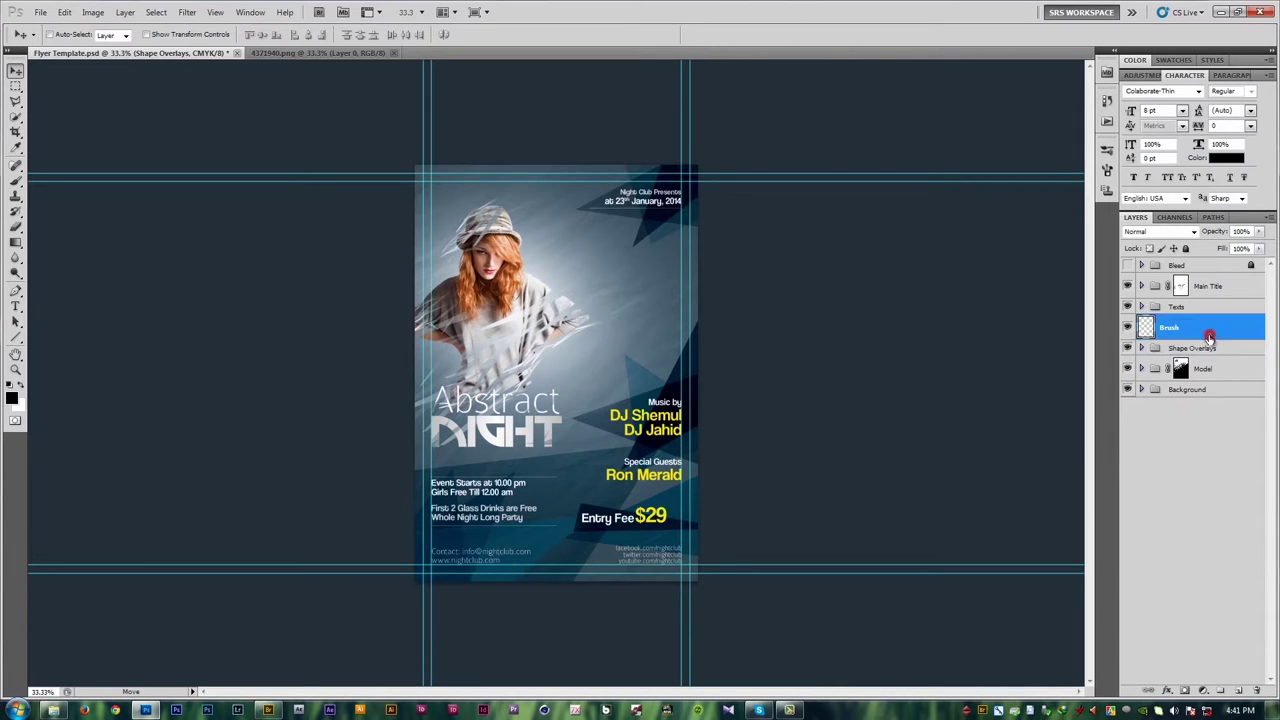
- On a new layer, load a soft round brush and set white as the painting colour
left_click(1238, 690)
key("b")
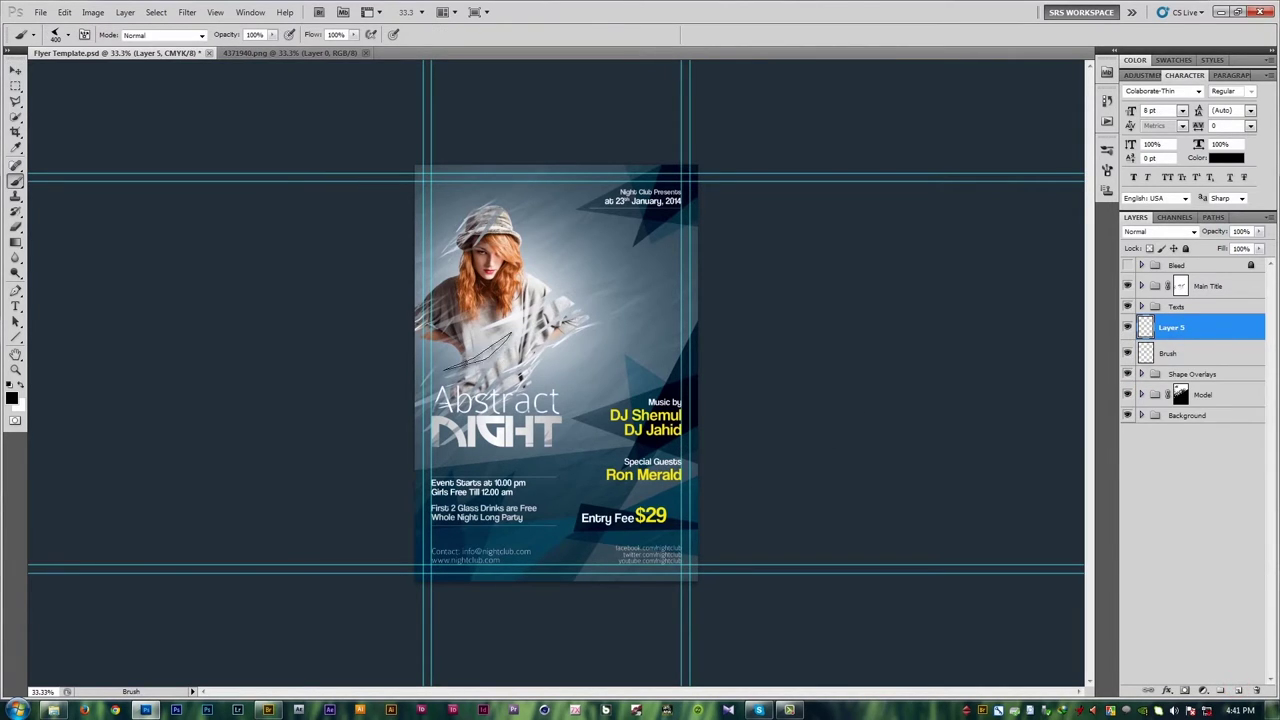
right_click(600, 289)
left_click(757, 301)
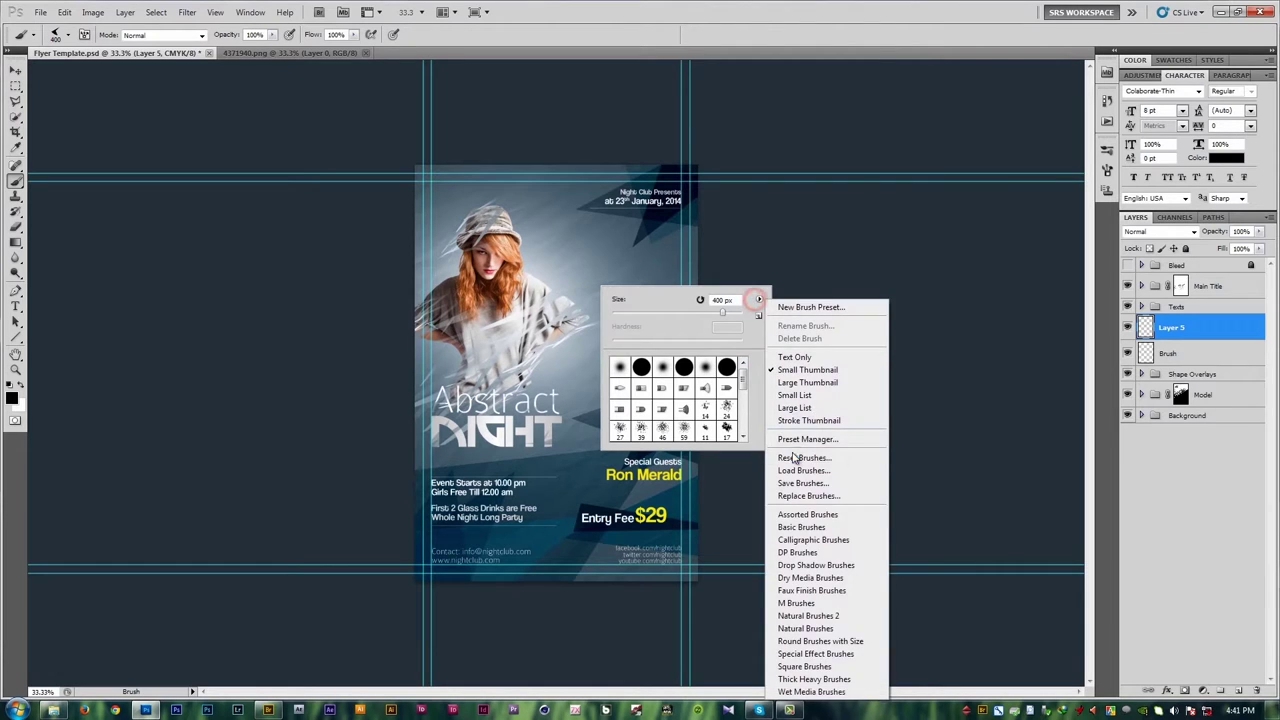
left_click(810, 453)
left_click(580, 266)
left_click(632, 268)
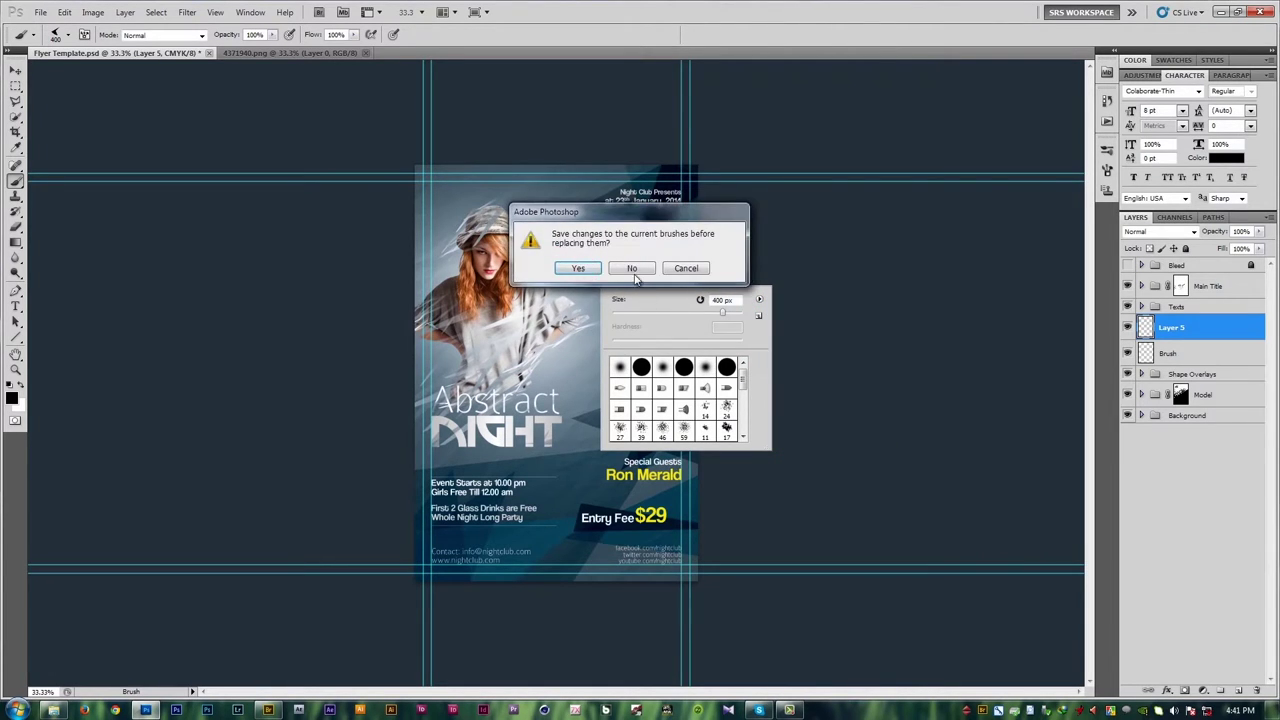
double_click(705, 367)
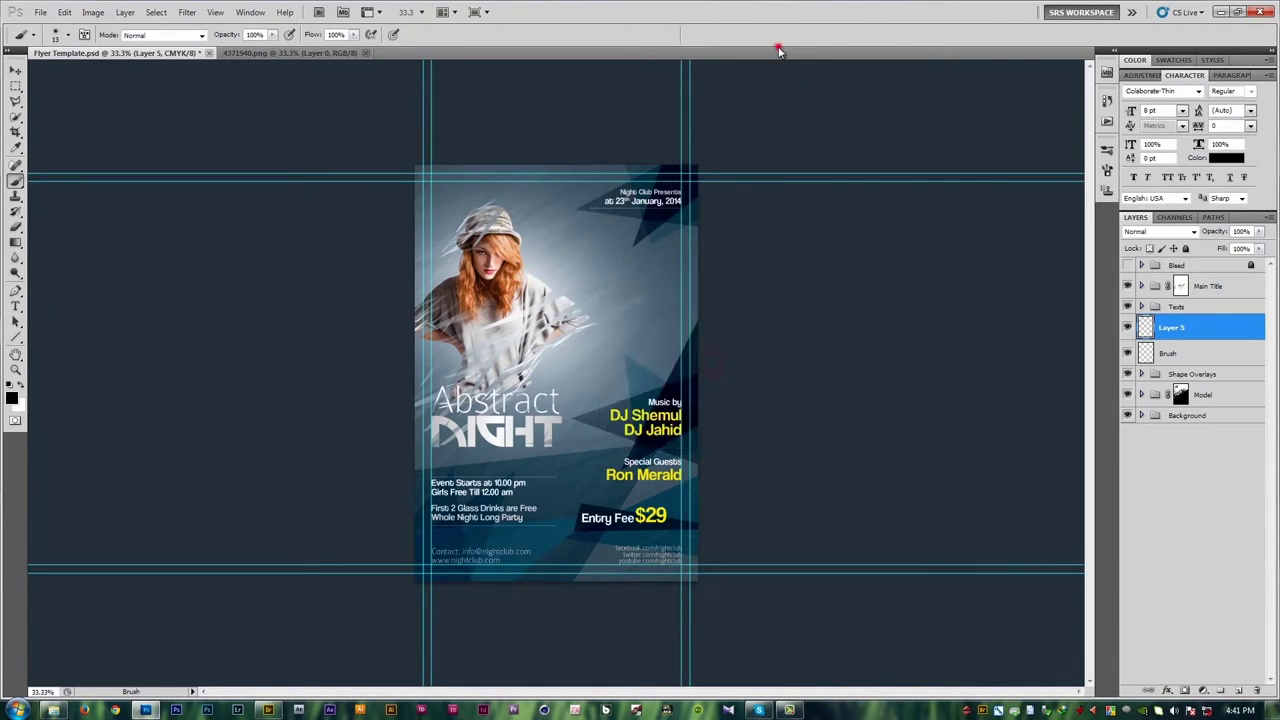
left_click(560, 325)
key("ctrl+z")
key("d")
key("x")
- Paint a soft white glow behind the model's shoulder, undoing misplaced dabs near the title
left_click(547, 289)
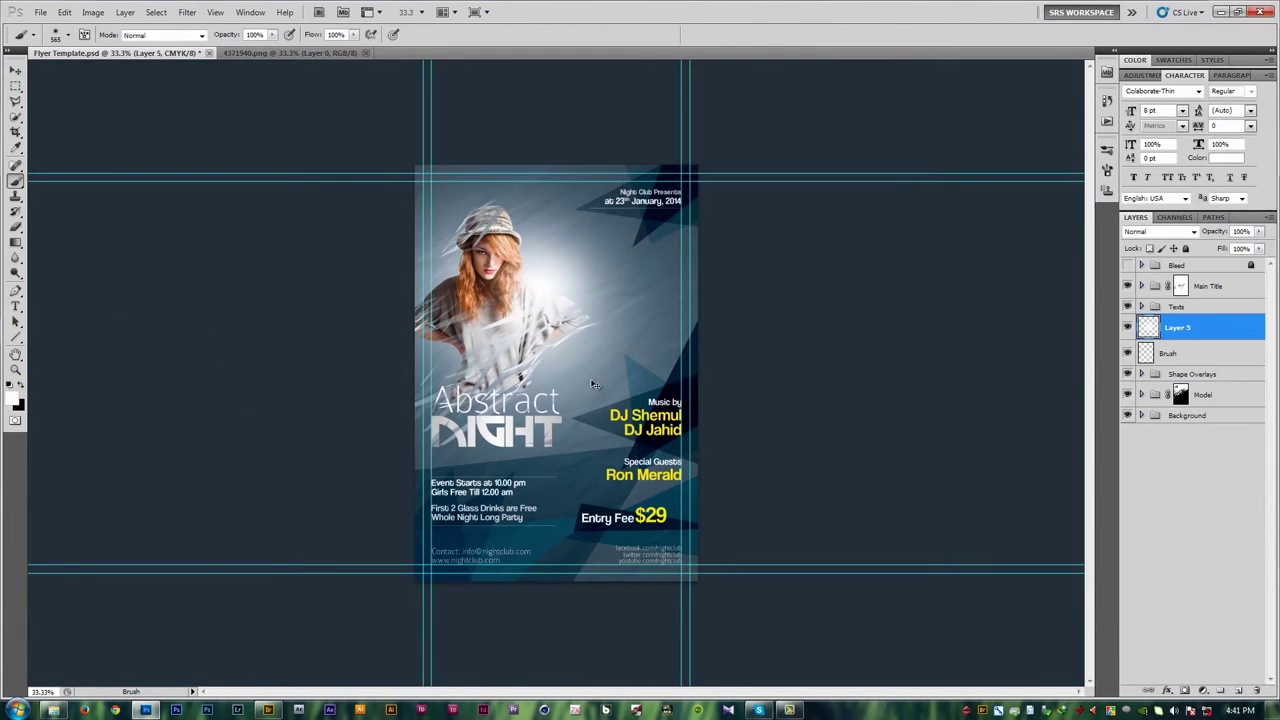
left_click(443, 451)
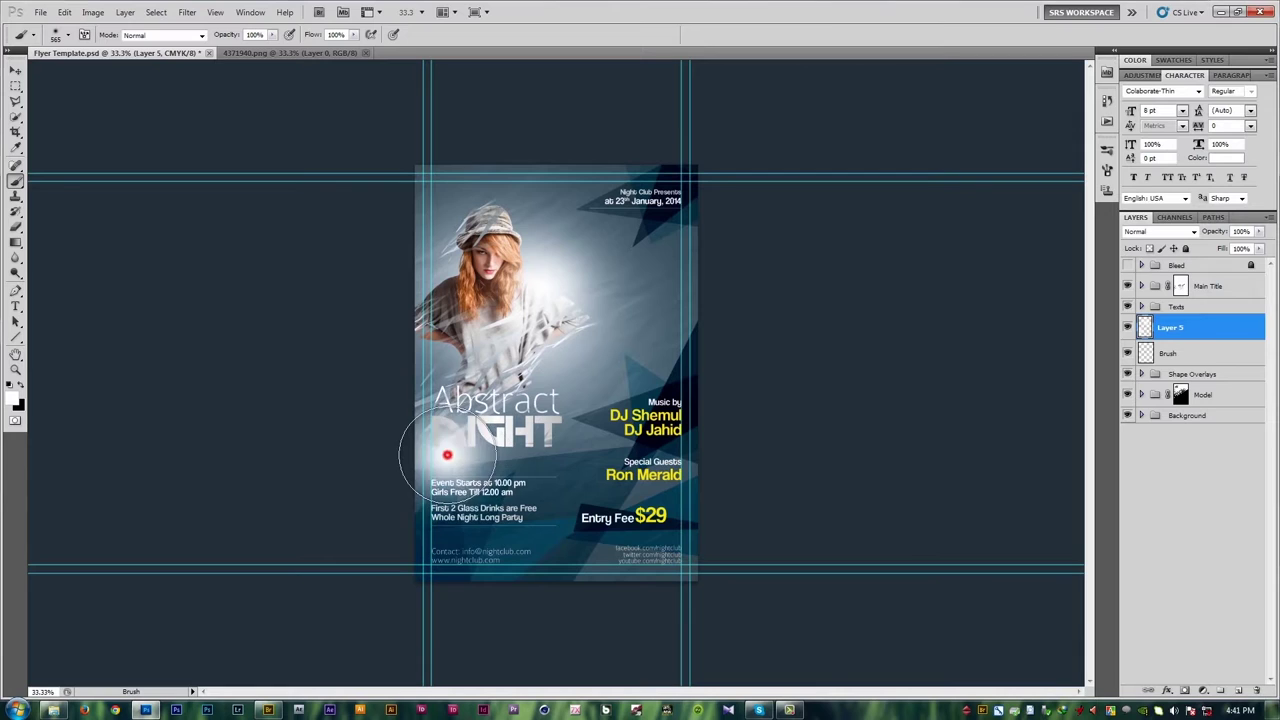
key("ctrl+z")
left_click(1240, 691)
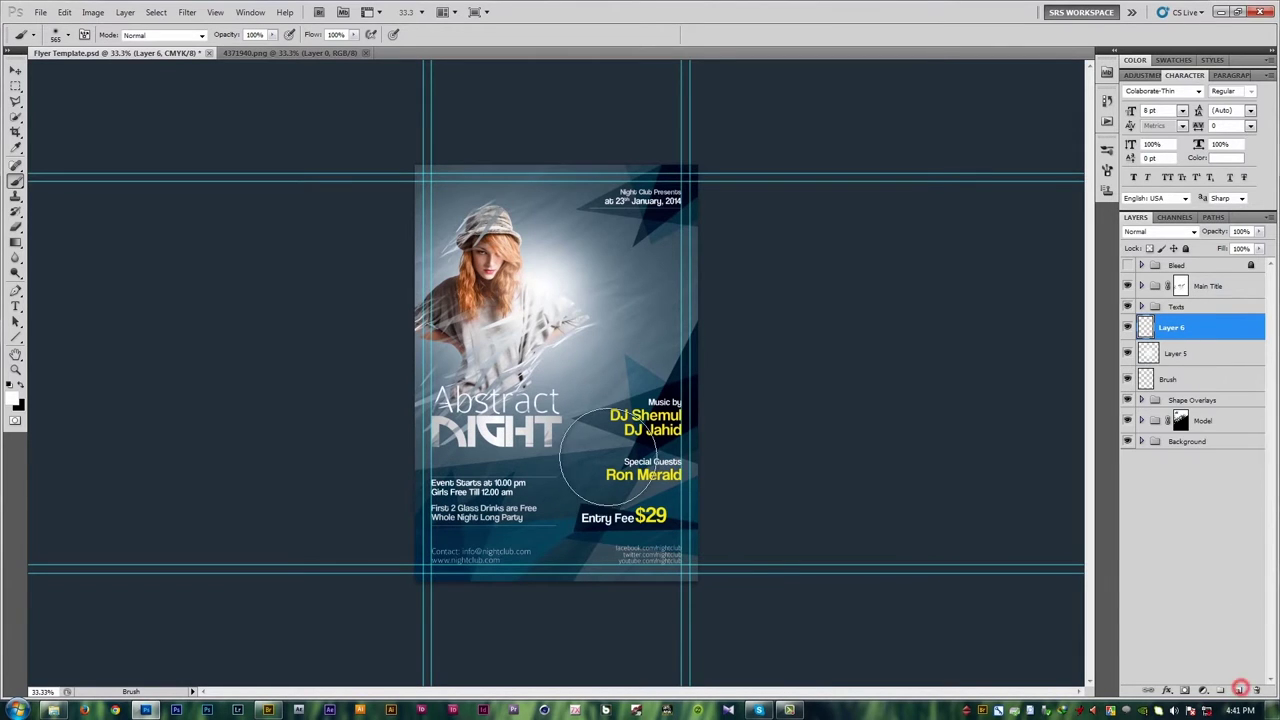
left_click(535, 454)
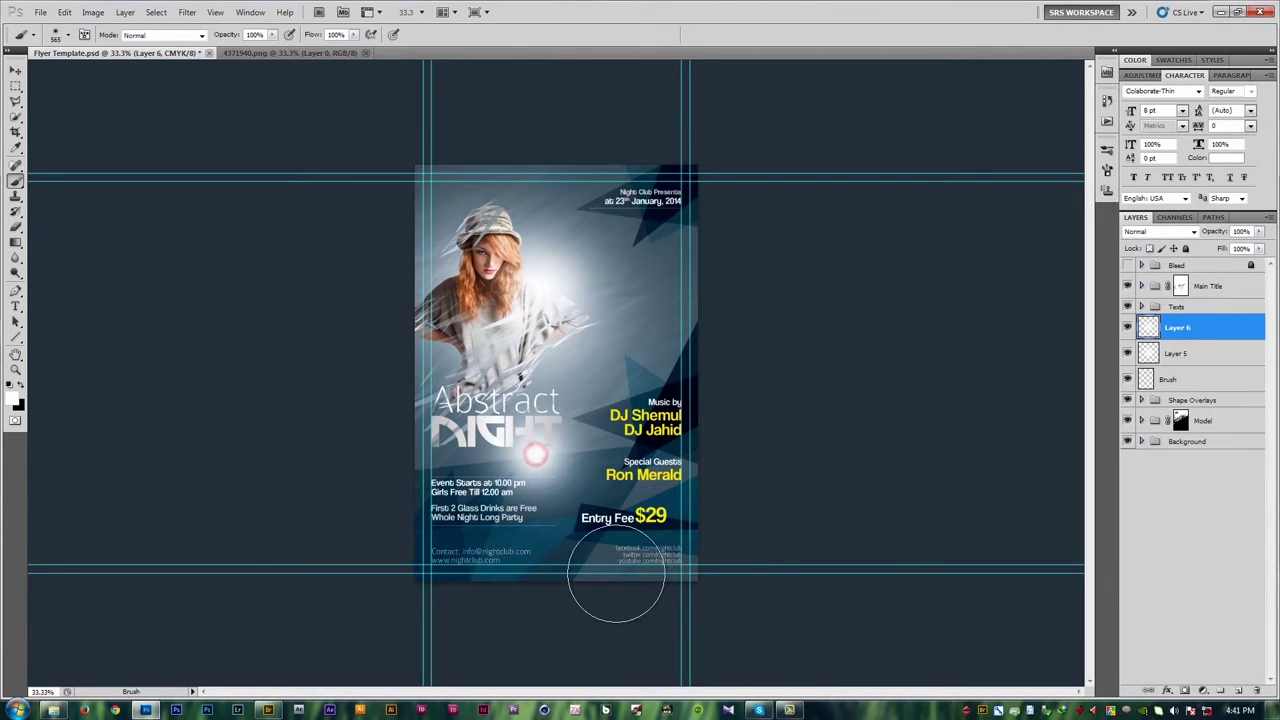
key("ctrl+z")
left_click(480, 384)
left_click(505, 422)
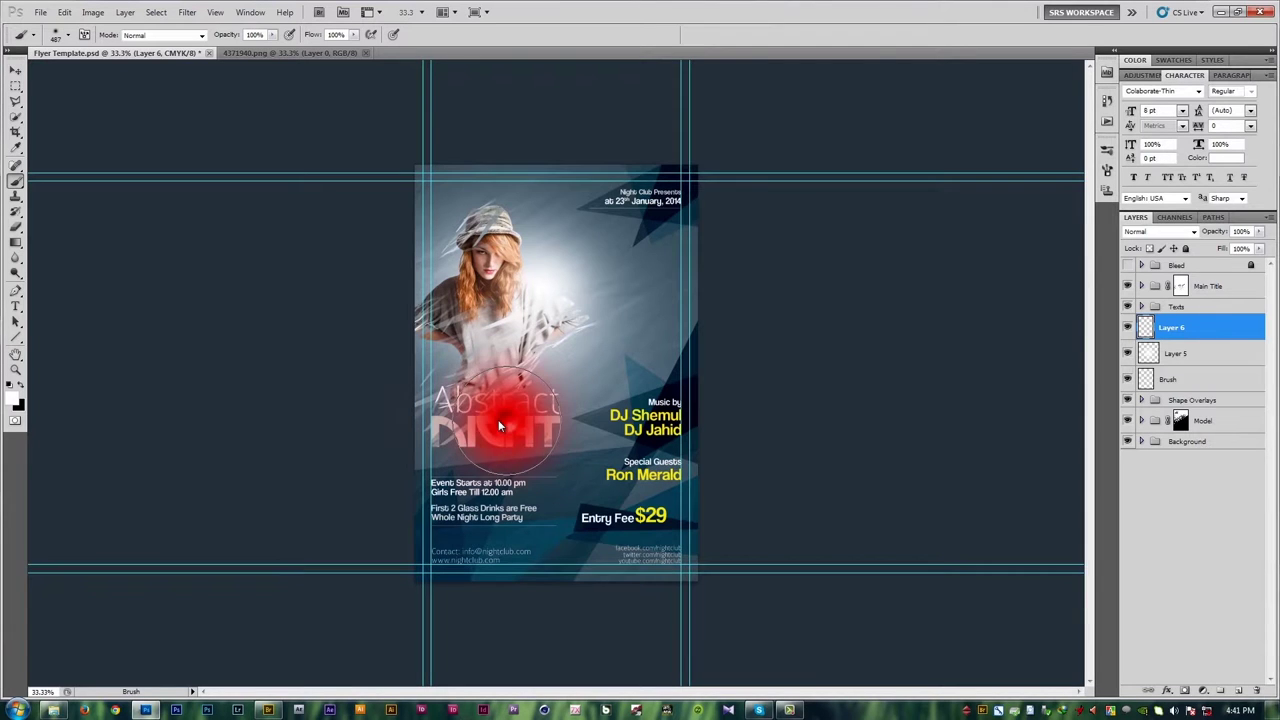
key("ctrl+z")
left_click(464, 372)
key("ctrl+z")
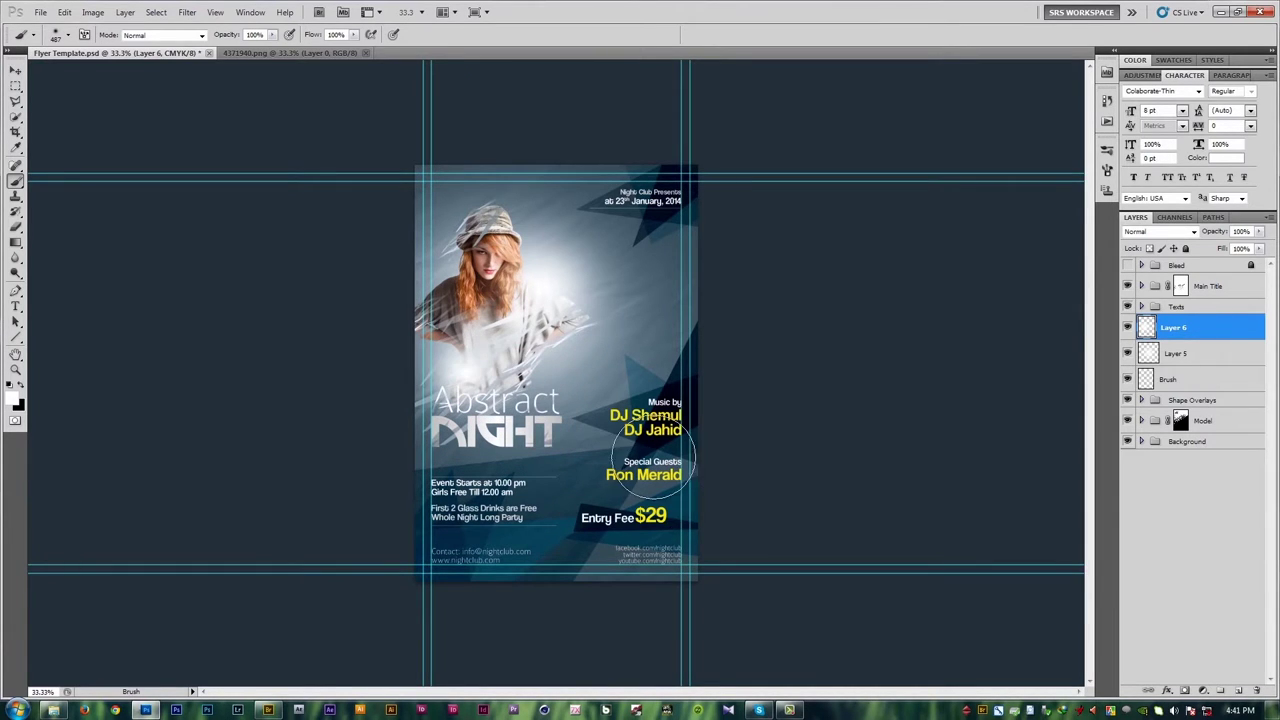
left_click(514, 210)
key("ctrl+z")
- On a new layer, paint a large soft white glow over the model's hat
left_click(1240, 689)
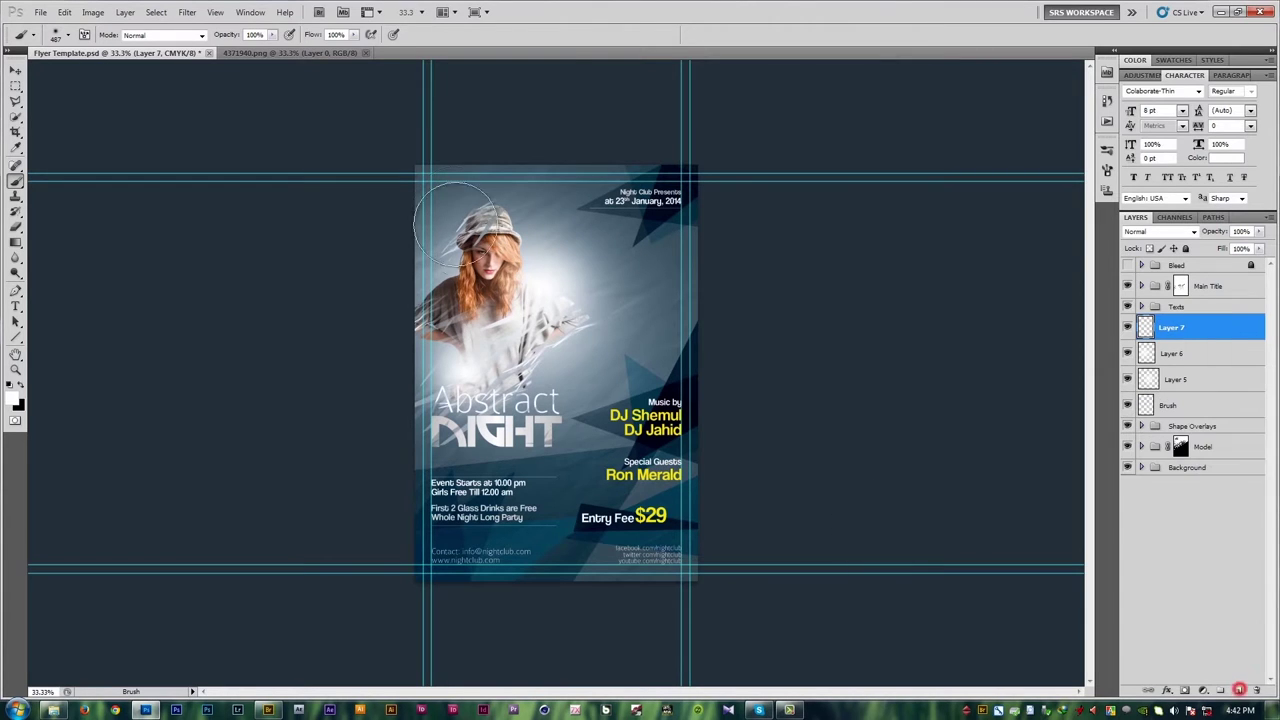
left_click(462, 229)
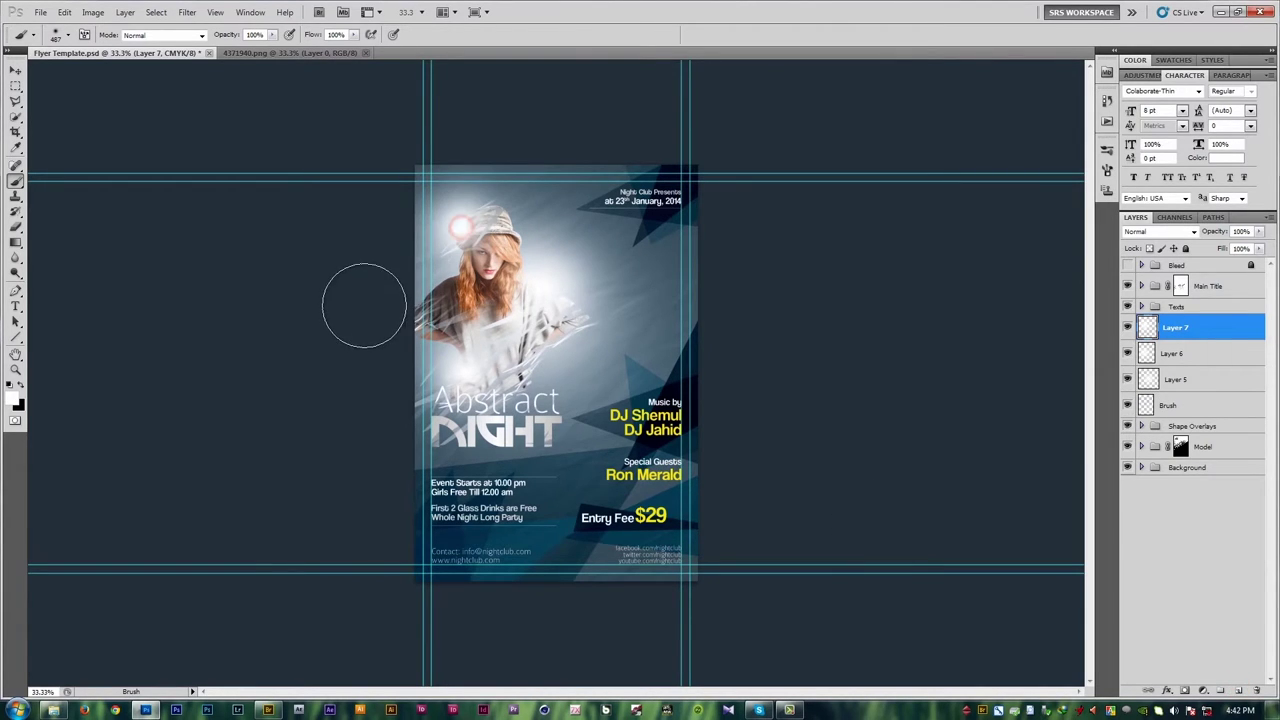
left_click(12, 400)
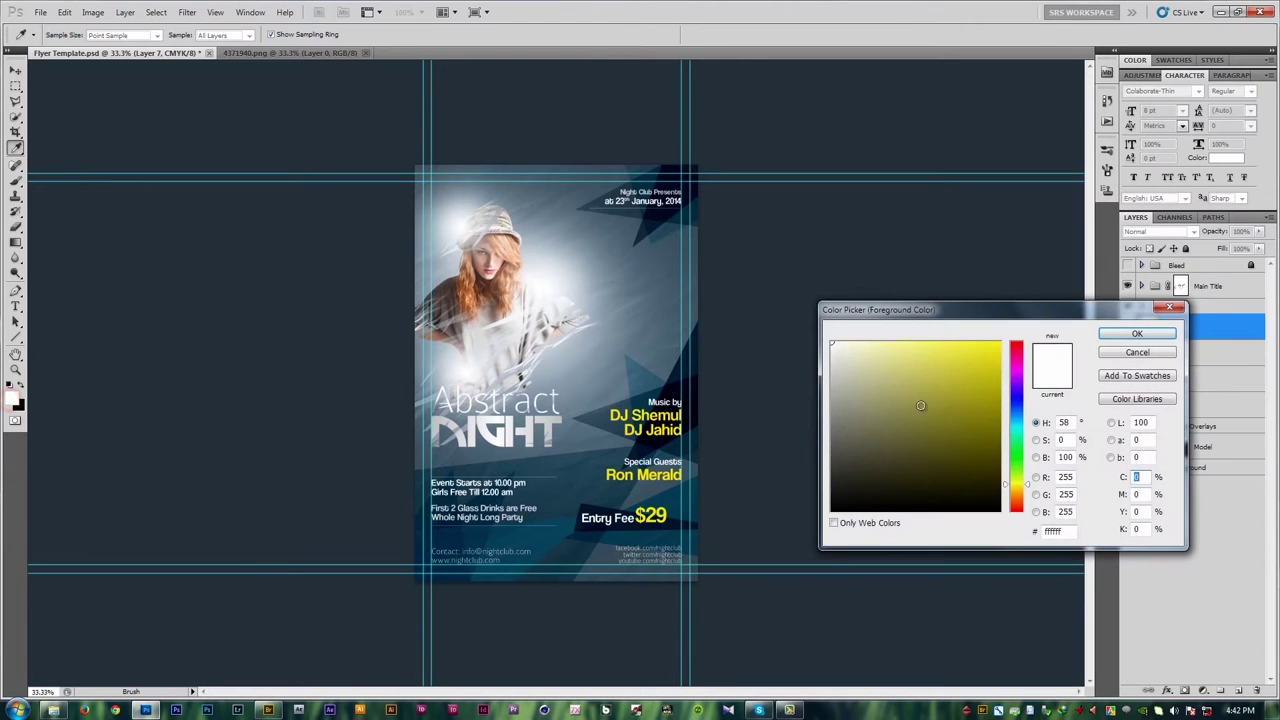
left_click(1119, 353)
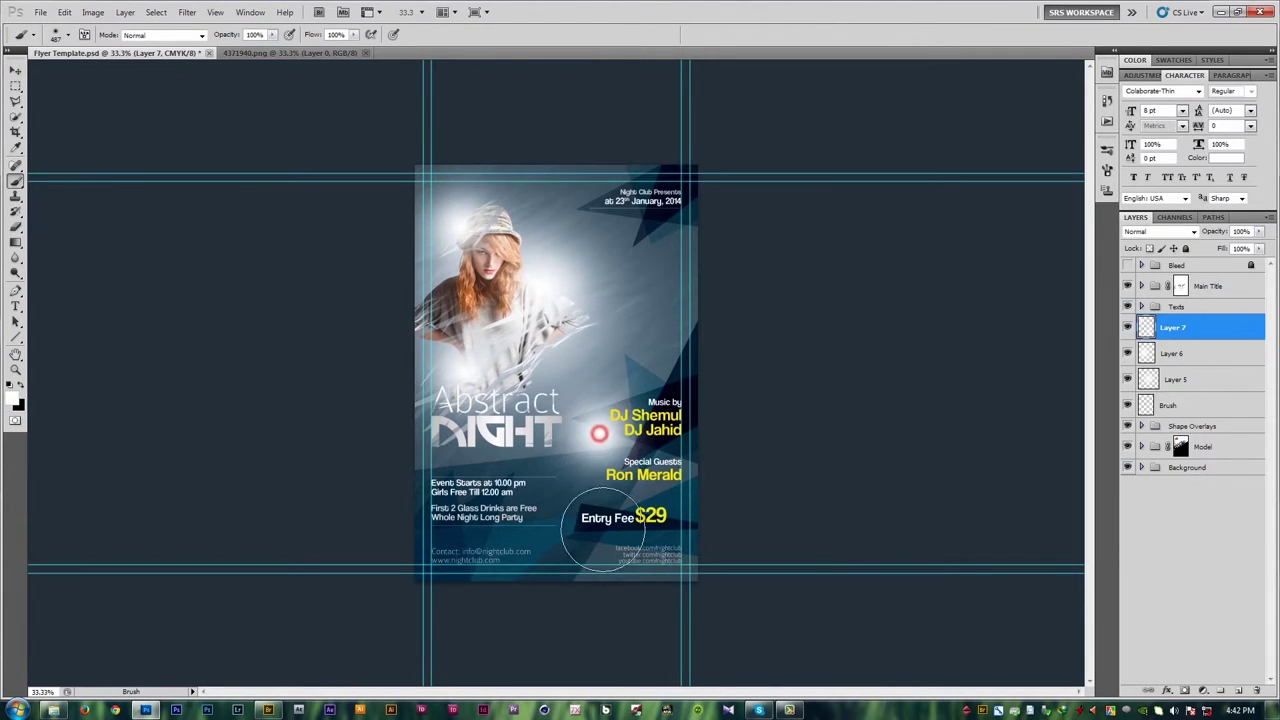
left_click(649, 386)
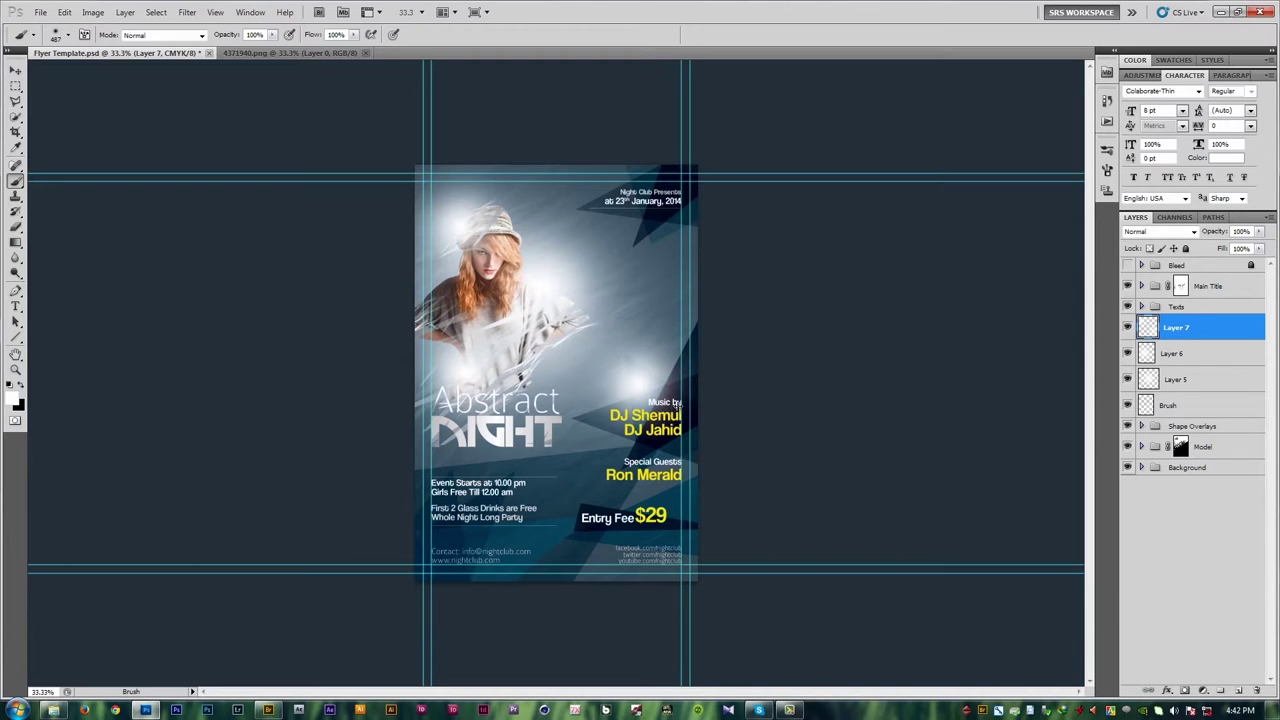
key("ctrl+z")
left_click(637, 385)
key("ctrl+z")
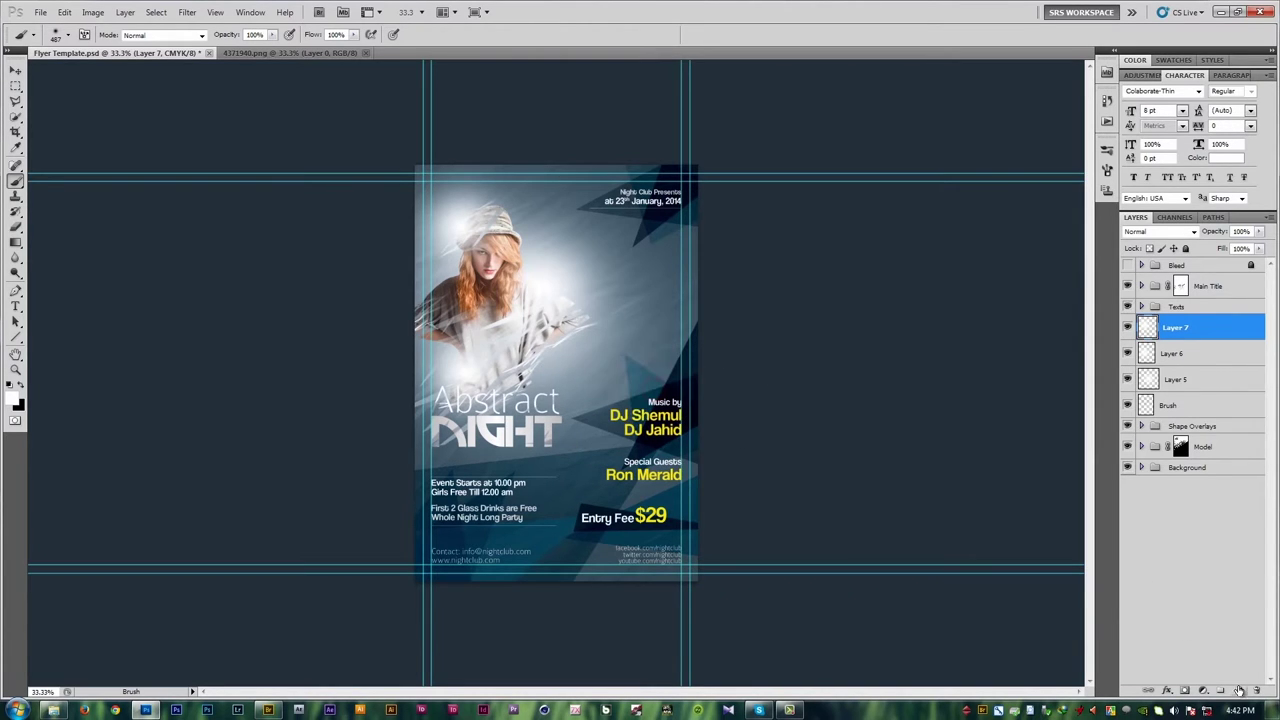
- Add separate new layers with soft white glows near Music by and behind Entry Fee
left_click(1238, 690)
left_click(648, 382)
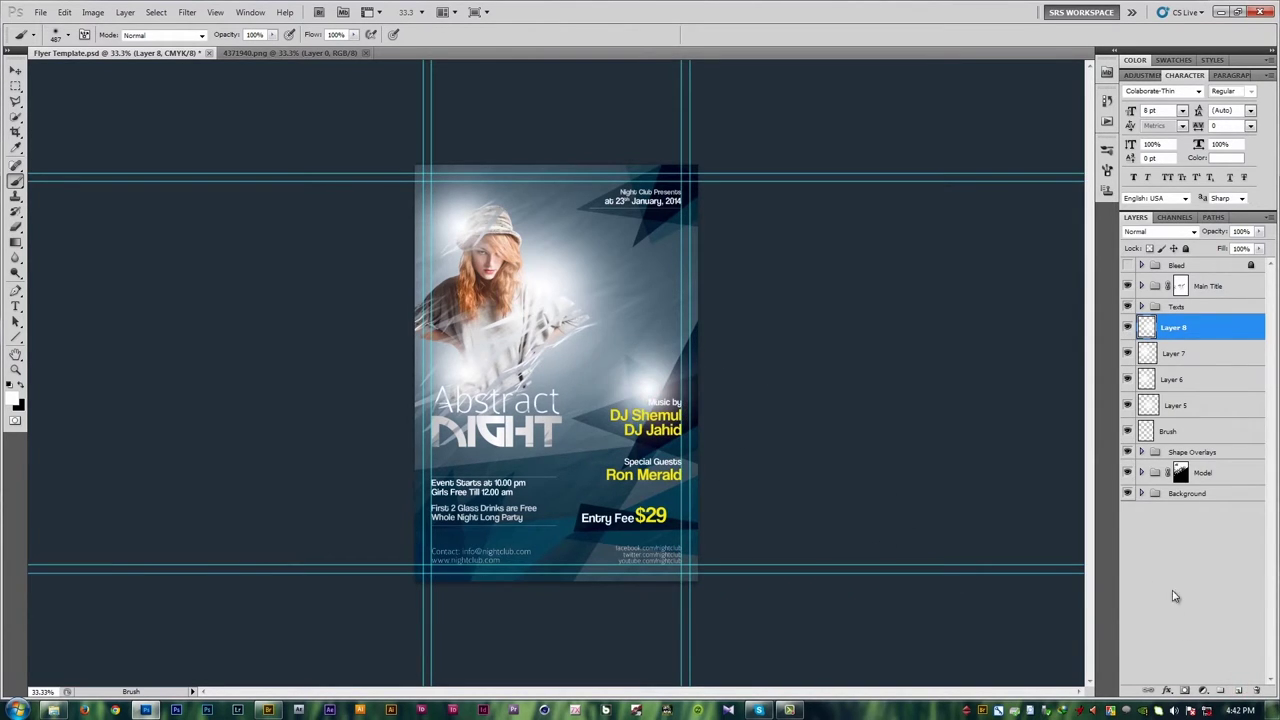
left_click(1238, 690)
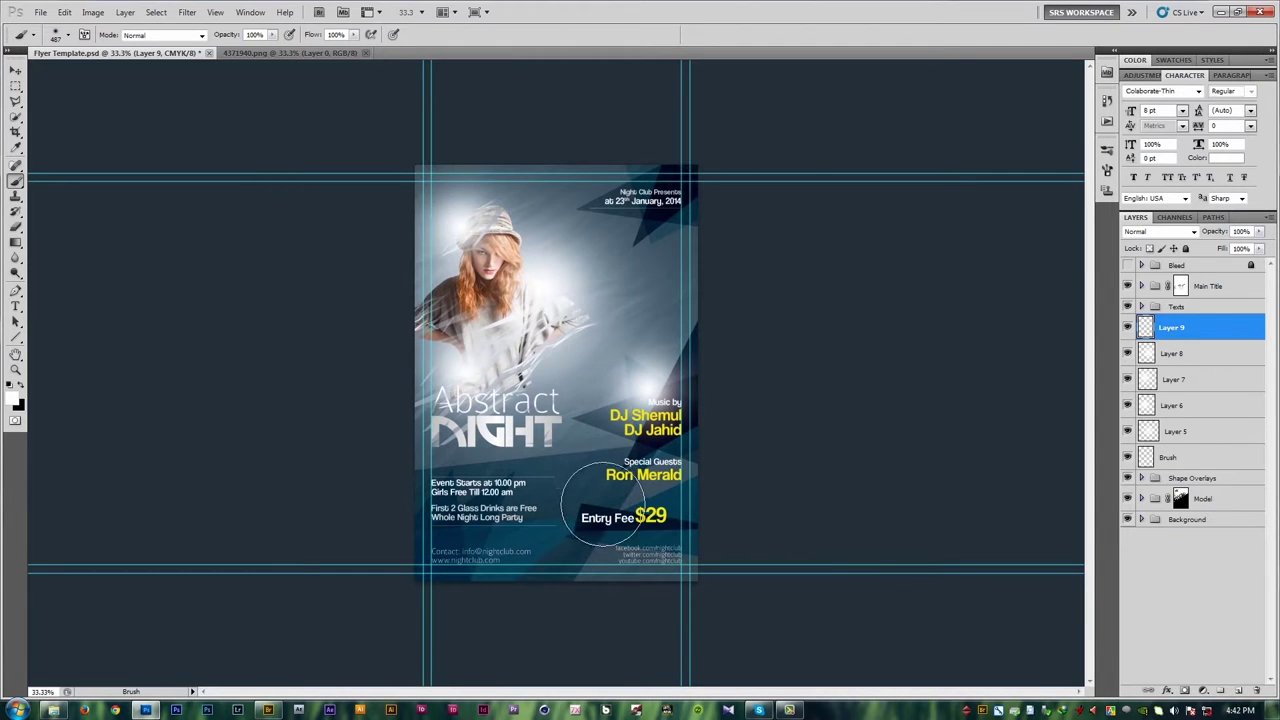
left_click(628, 496)
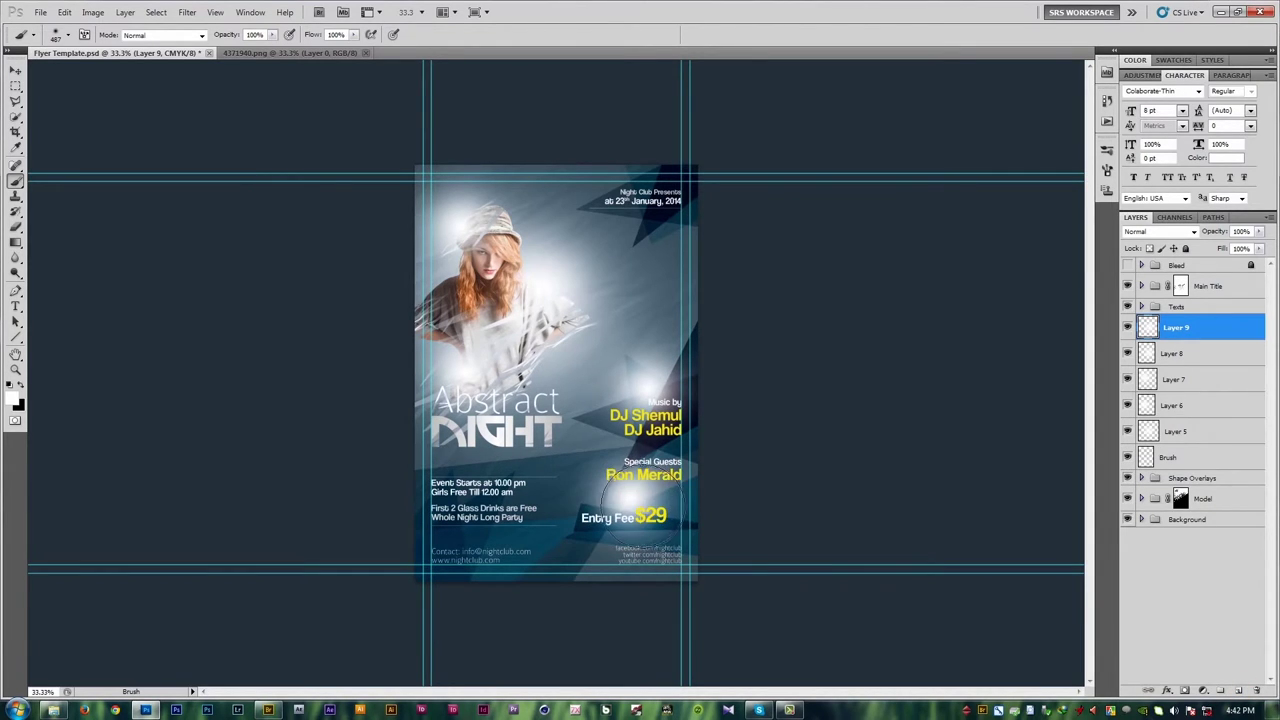
key("ctrl+z")
left_click(625, 510)
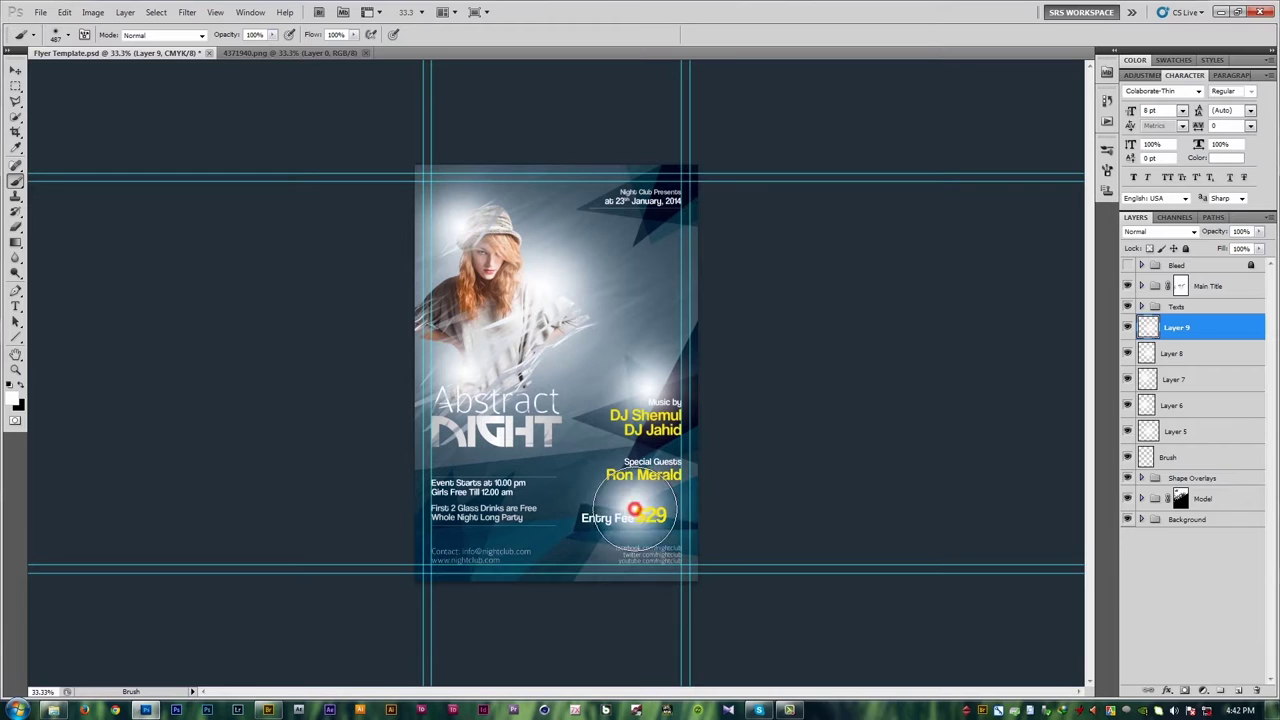
left_click(15, 70)
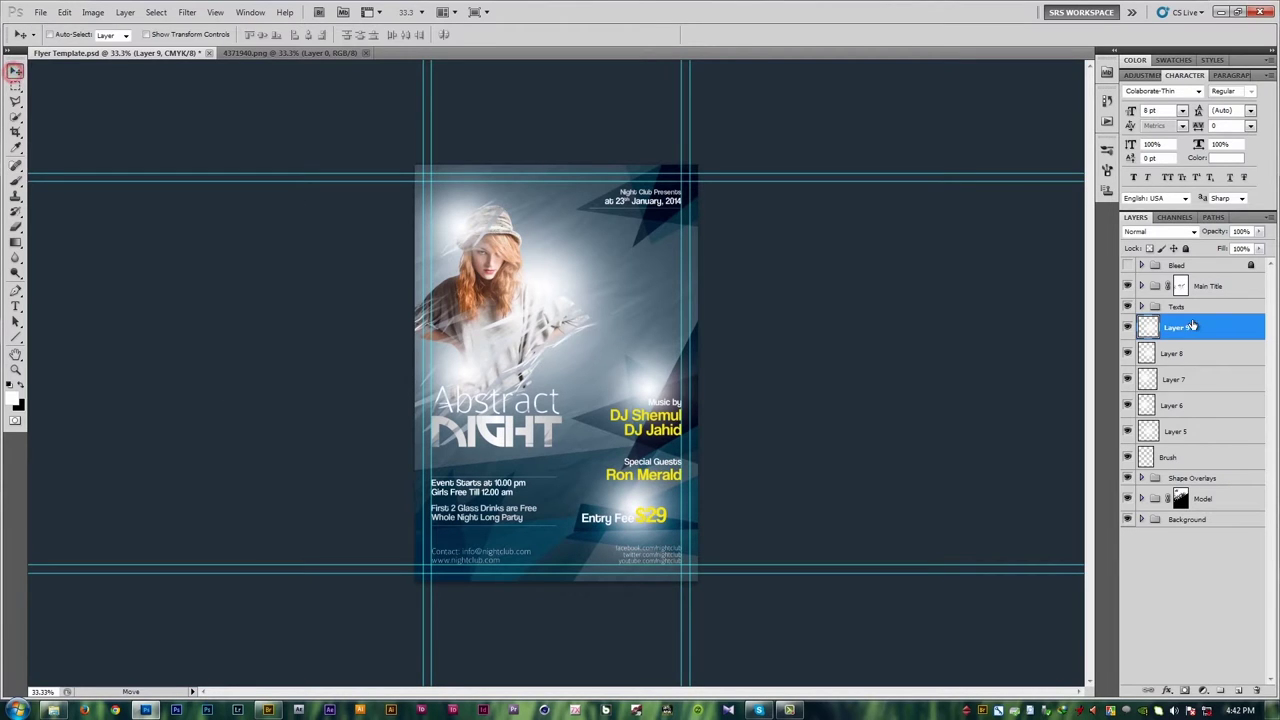
- Set the blend mode of Layers 9 and 8 to Overlay
left_click(1158, 232)
left_click(1150, 410)
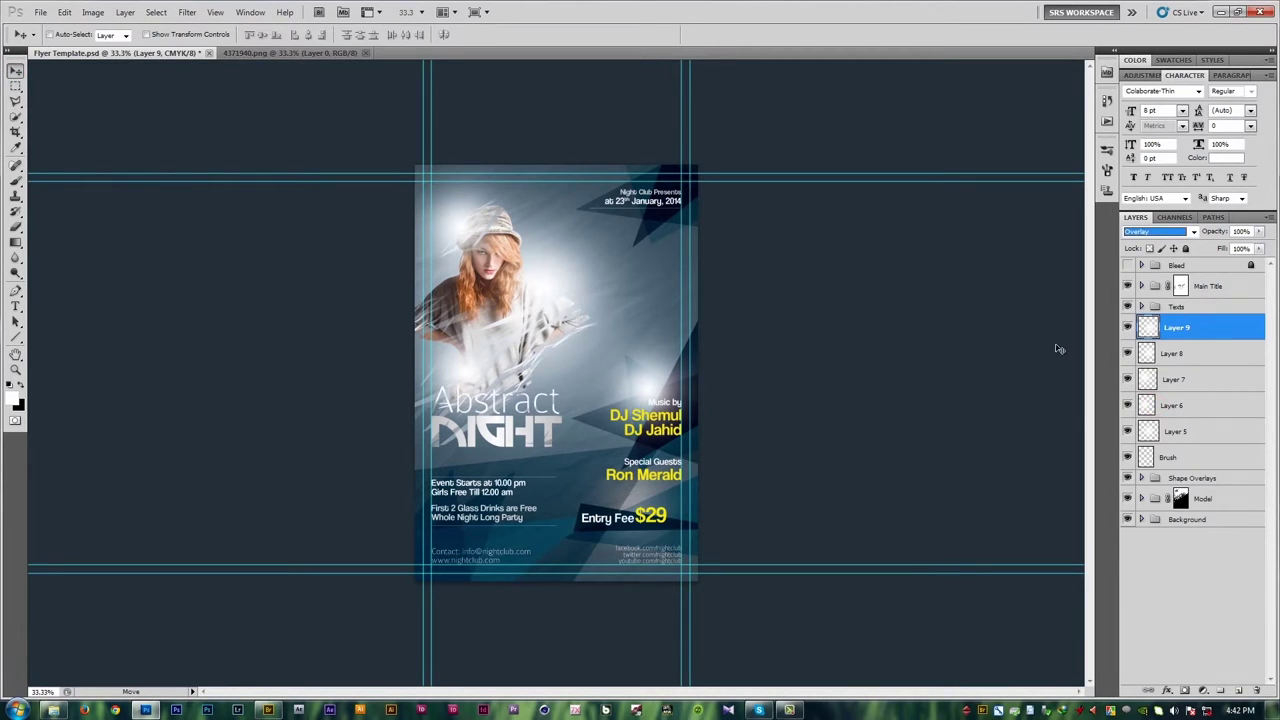
left_click(655, 393)
left_click(1158, 232)
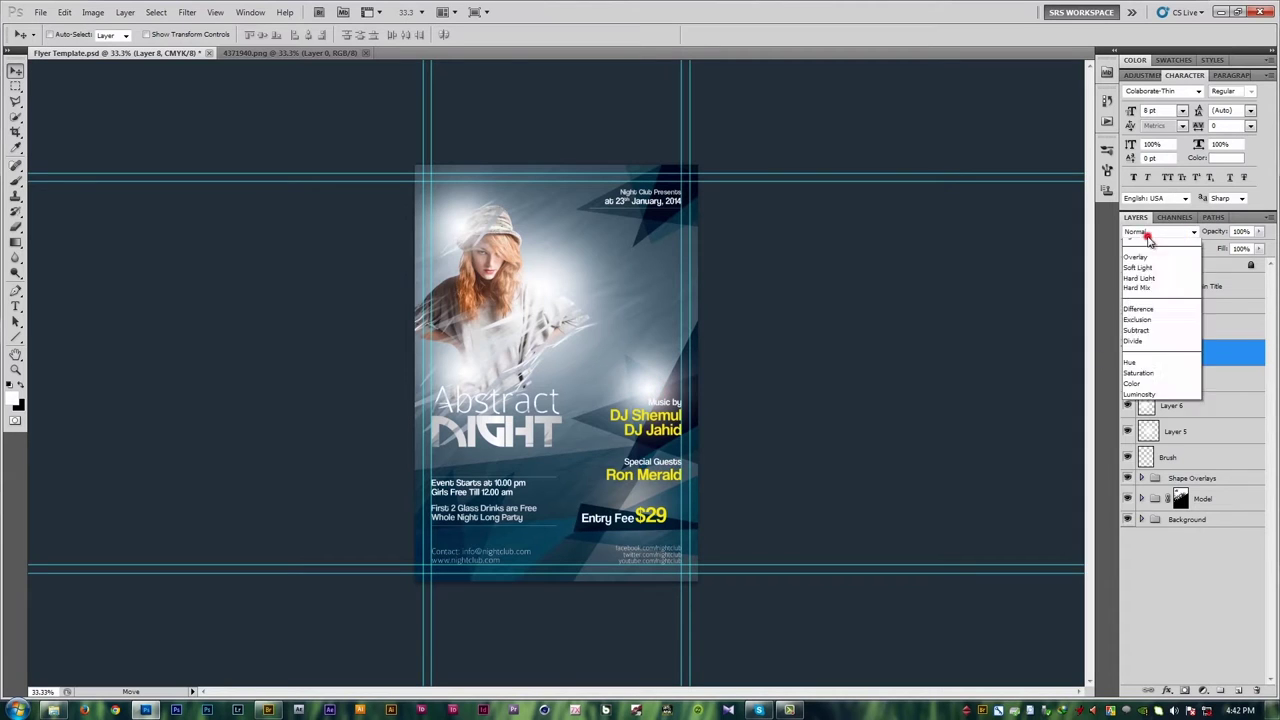
left_click(1143, 406)
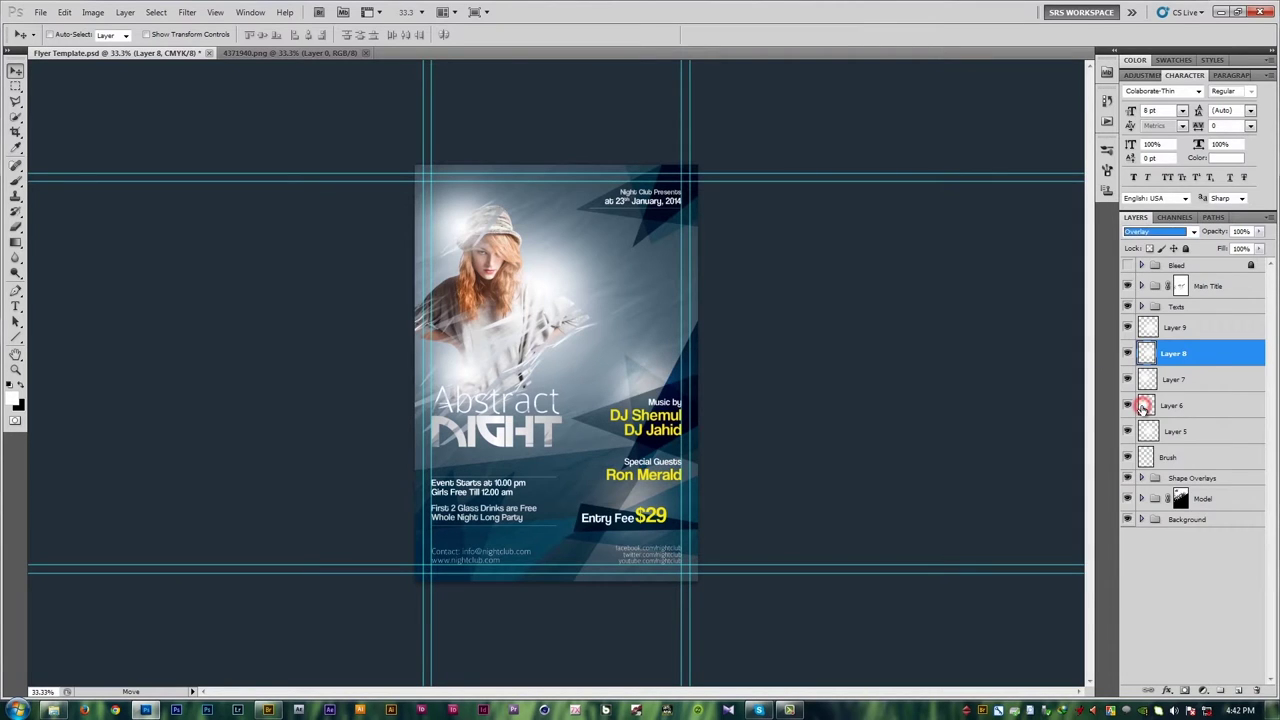
- Raise Layer 6 to 100% opacity and shift Layer 7's hat glow slightly
left_click(458, 370, "ctrl")
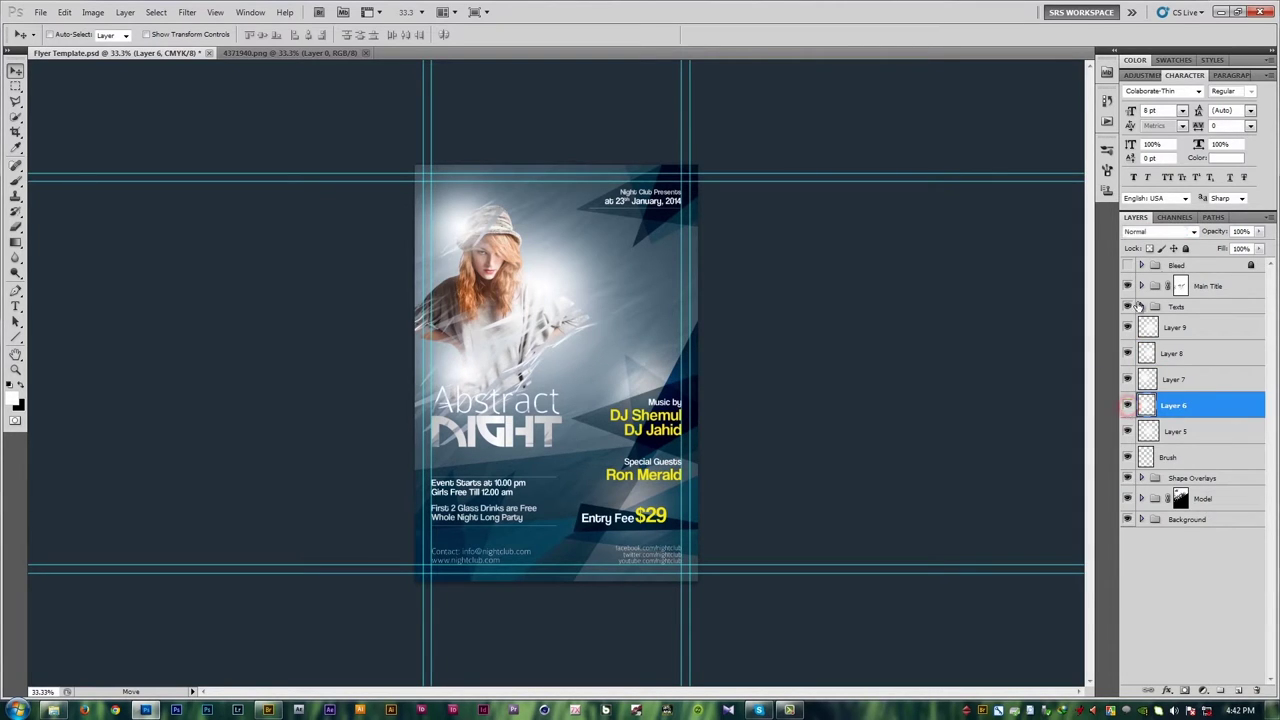
left_click_drag(1198, 233, 1230, 233)
left_click(463, 232, "ctrl")
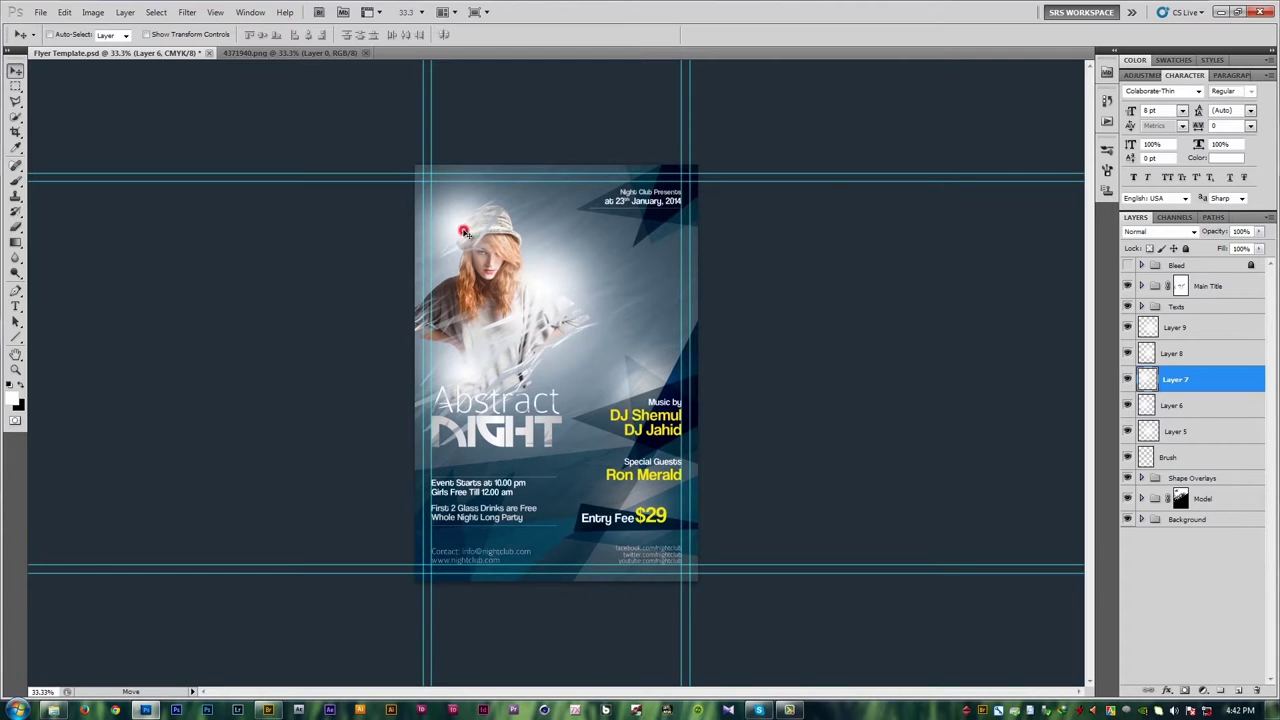
left_click_drag(463, 230, 464, 227)
- In the Background group, add a layer above Layer 4 and drag a black gradient across the flyer's lower part
left_click(1210, 520)
left_click(1141, 520)
left_click(1210, 540)
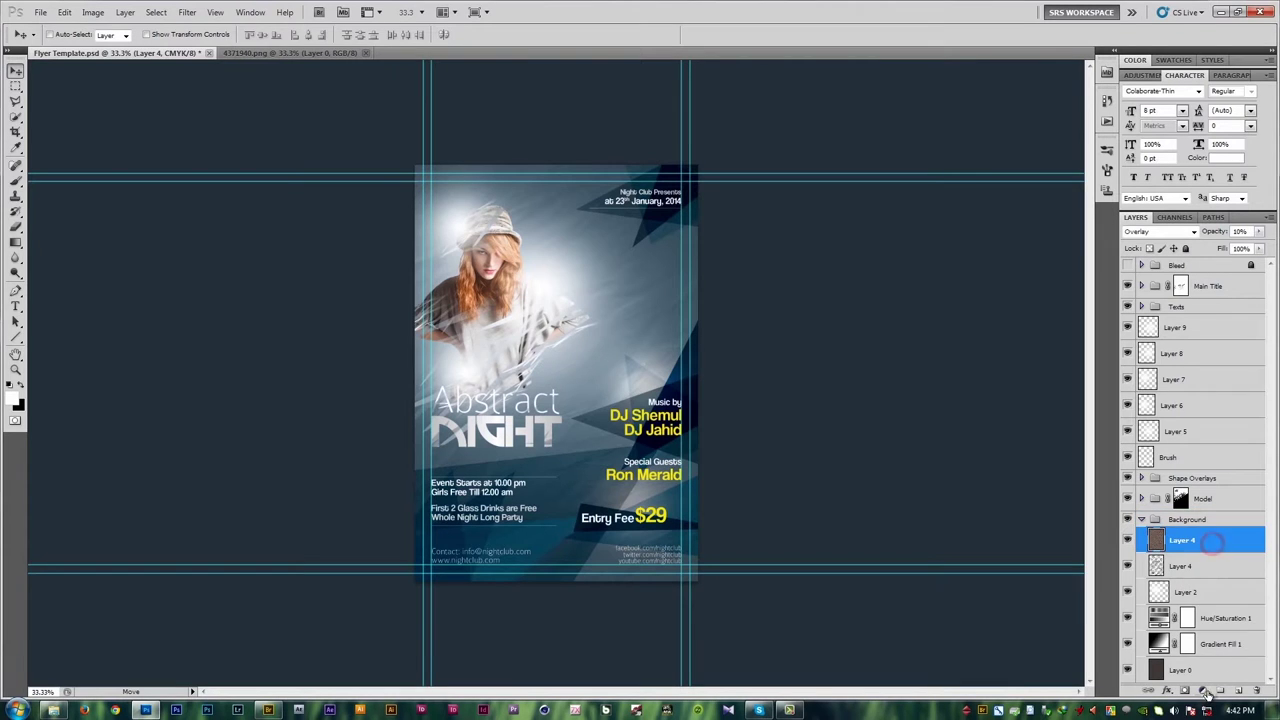
left_click(1238, 690)
left_click(15, 244)
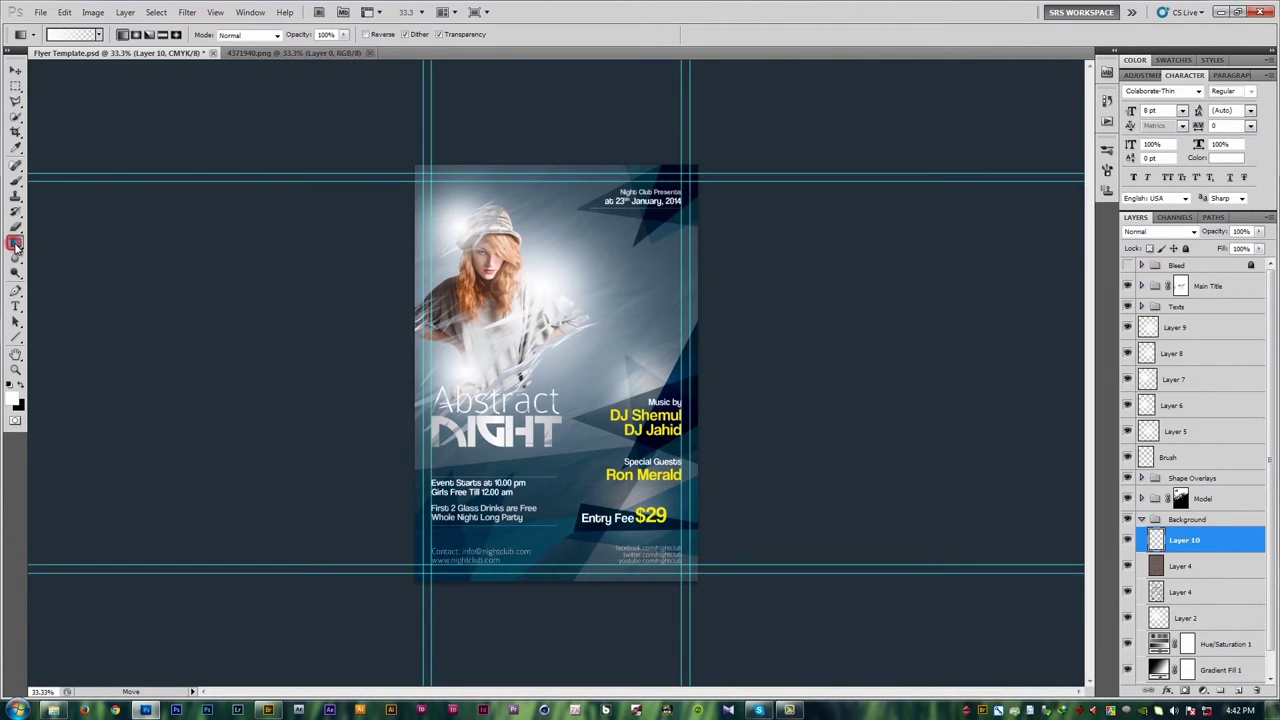
left_click(21, 383)
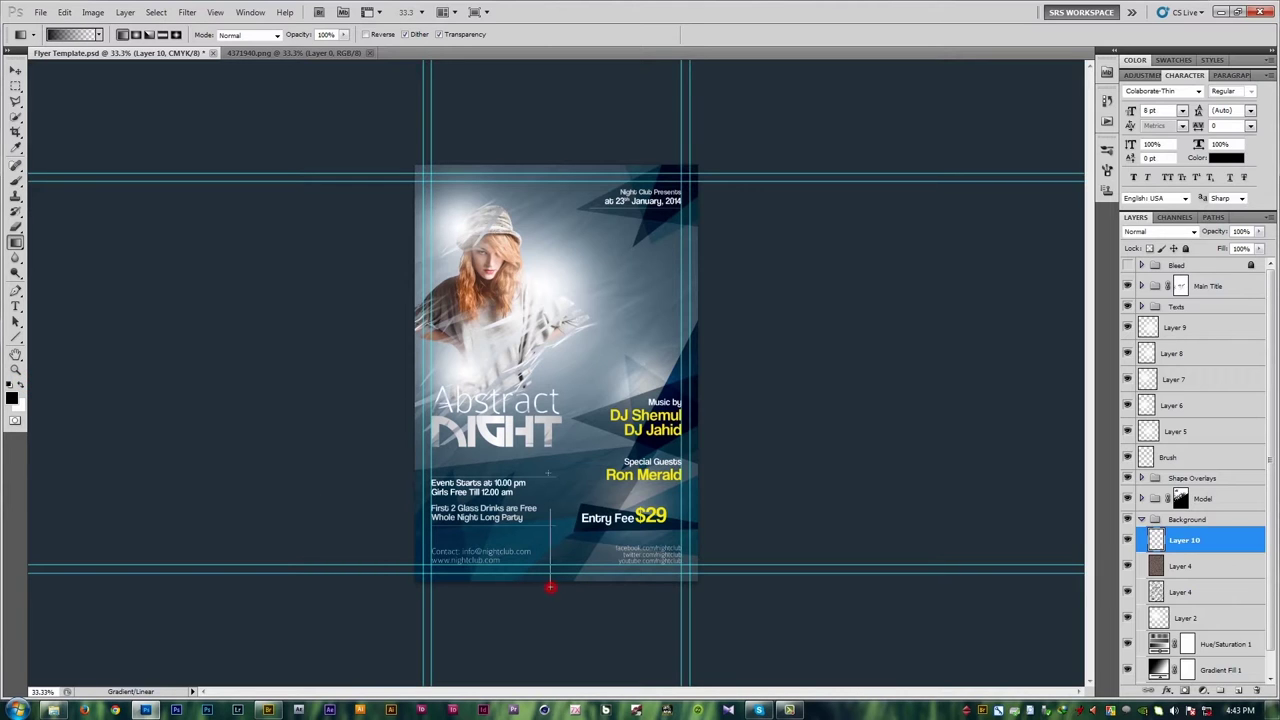
left_click_drag(550, 448, 550, 587)
- Set Layer 10's blend mode to Soft Light and toggle its visibility to compare
left_click(15, 70)
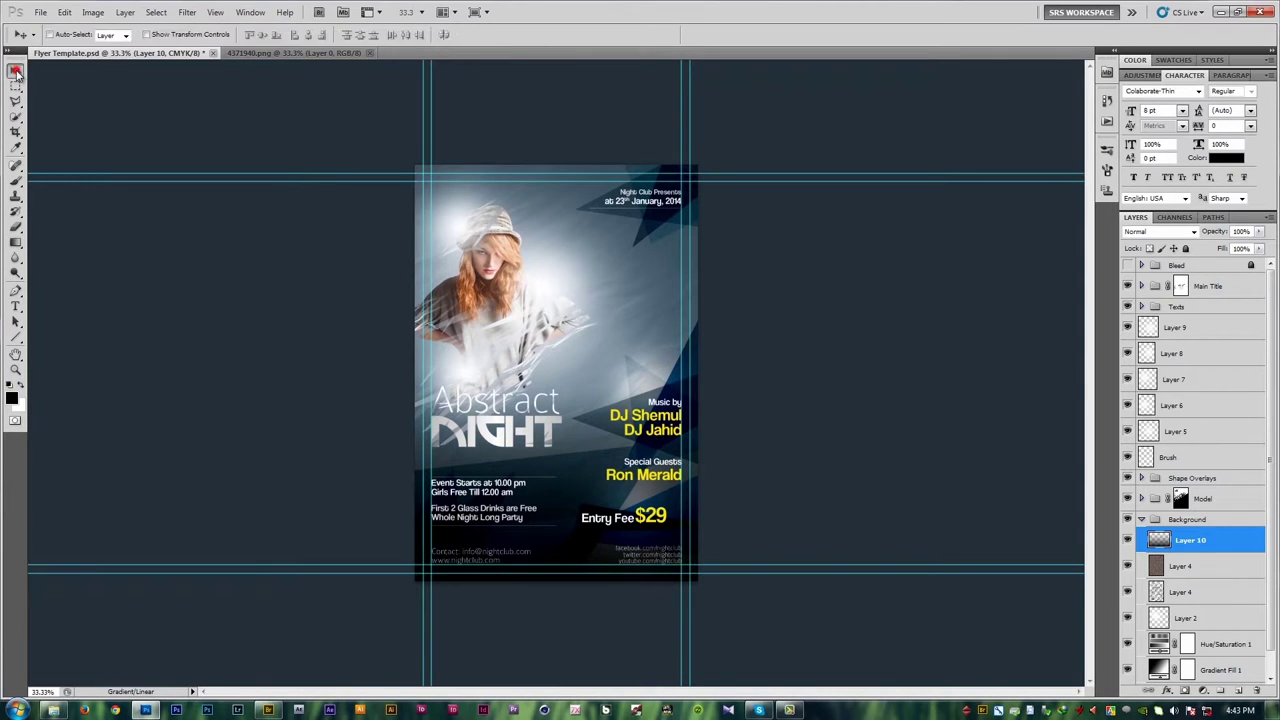
key("ctrl+plus")
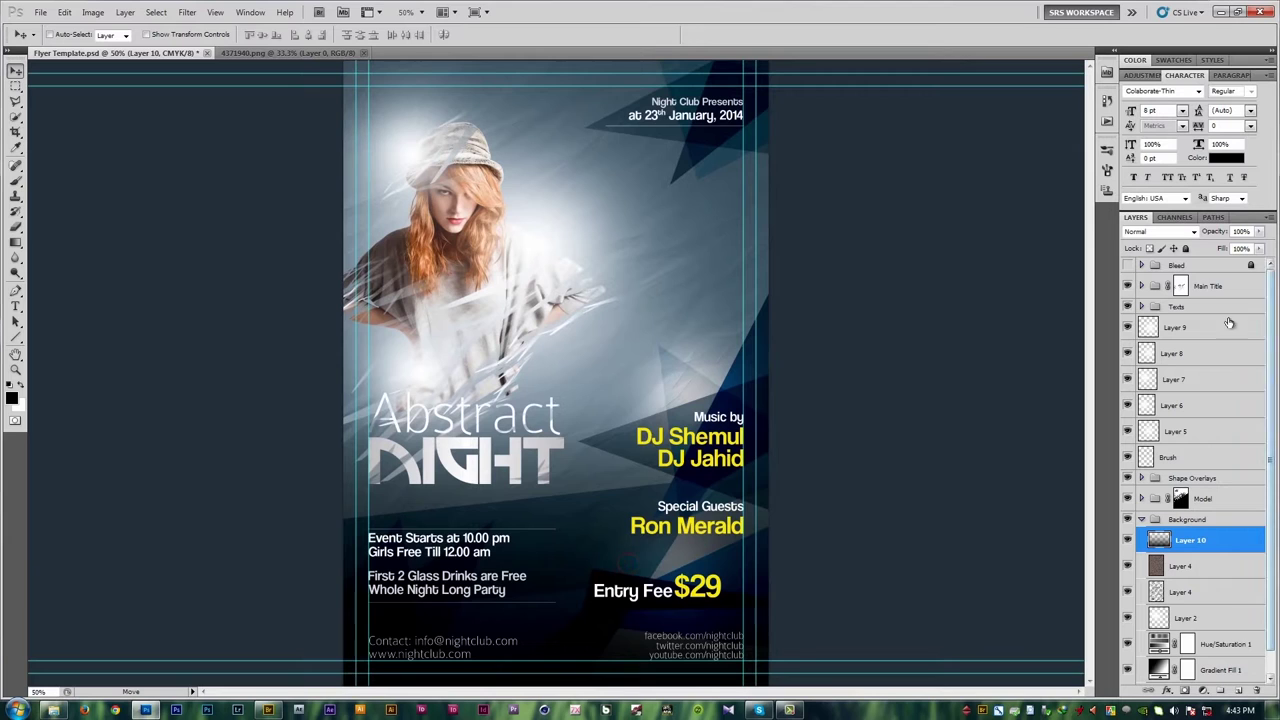
key("ctrl+plus")
left_click(1160, 231)
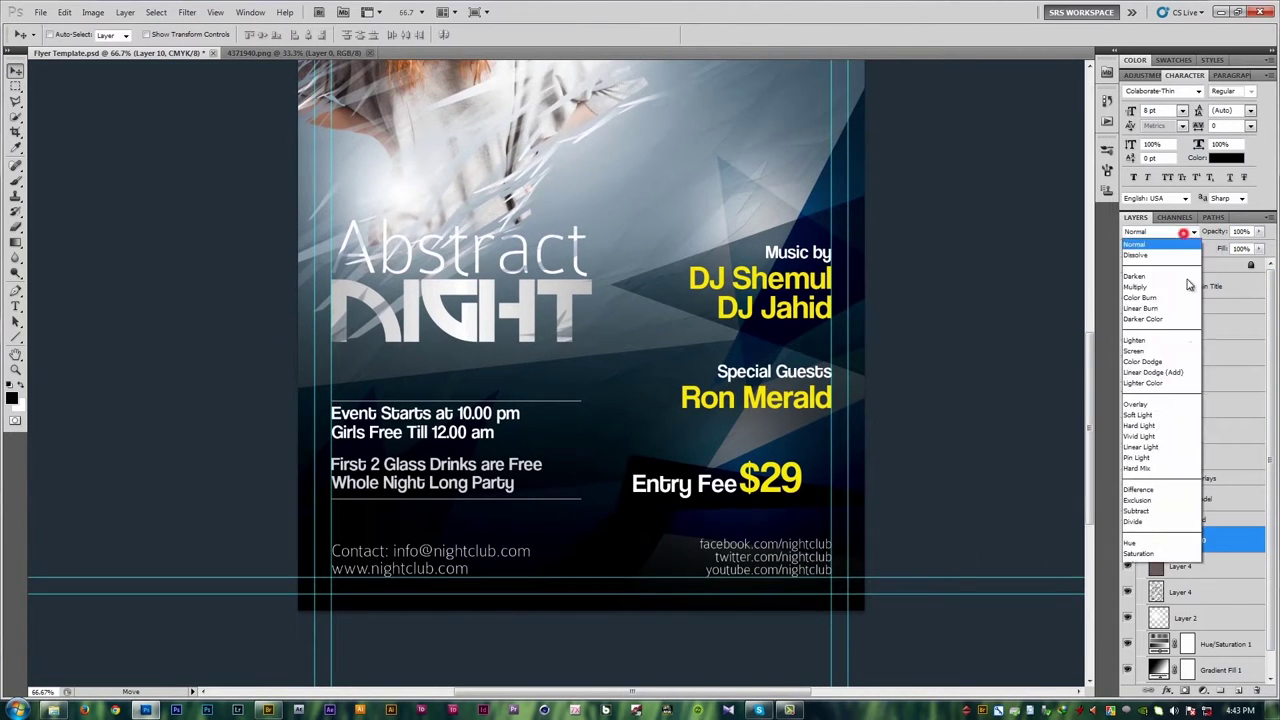
left_click(1158, 412)
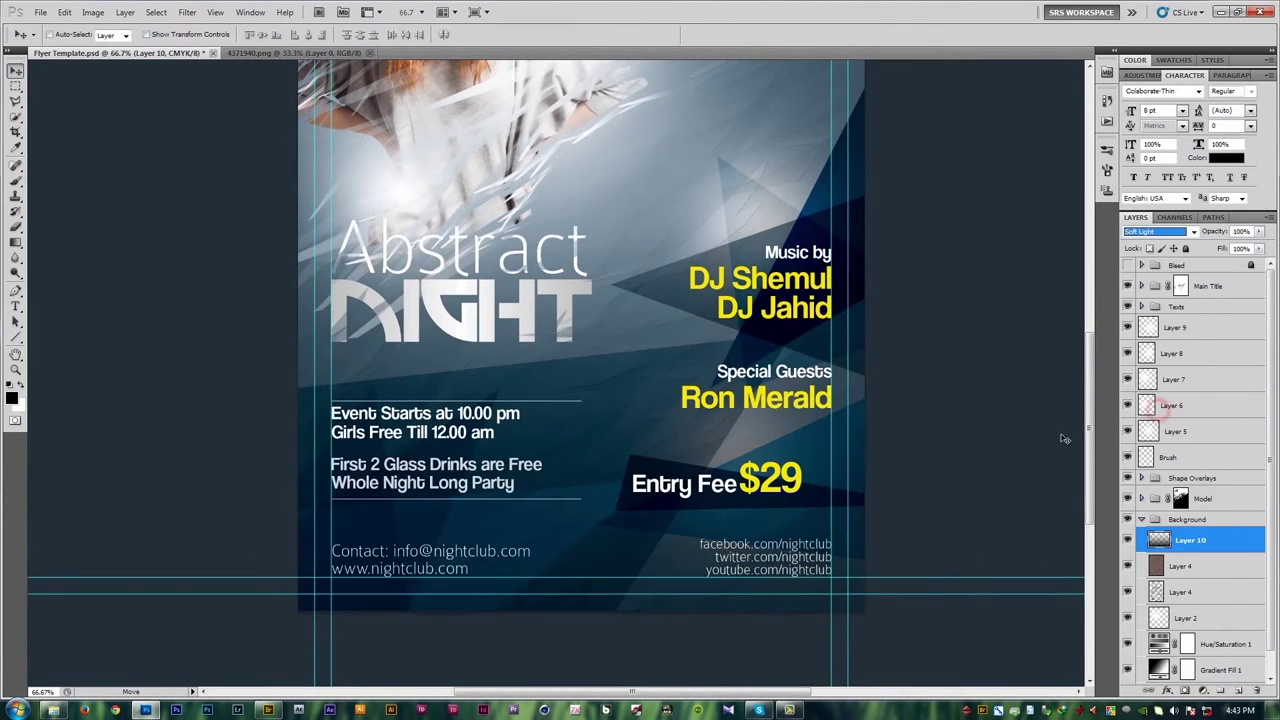
left_click(1129, 540)
left_click(1129, 540)
left_click(1129, 540)
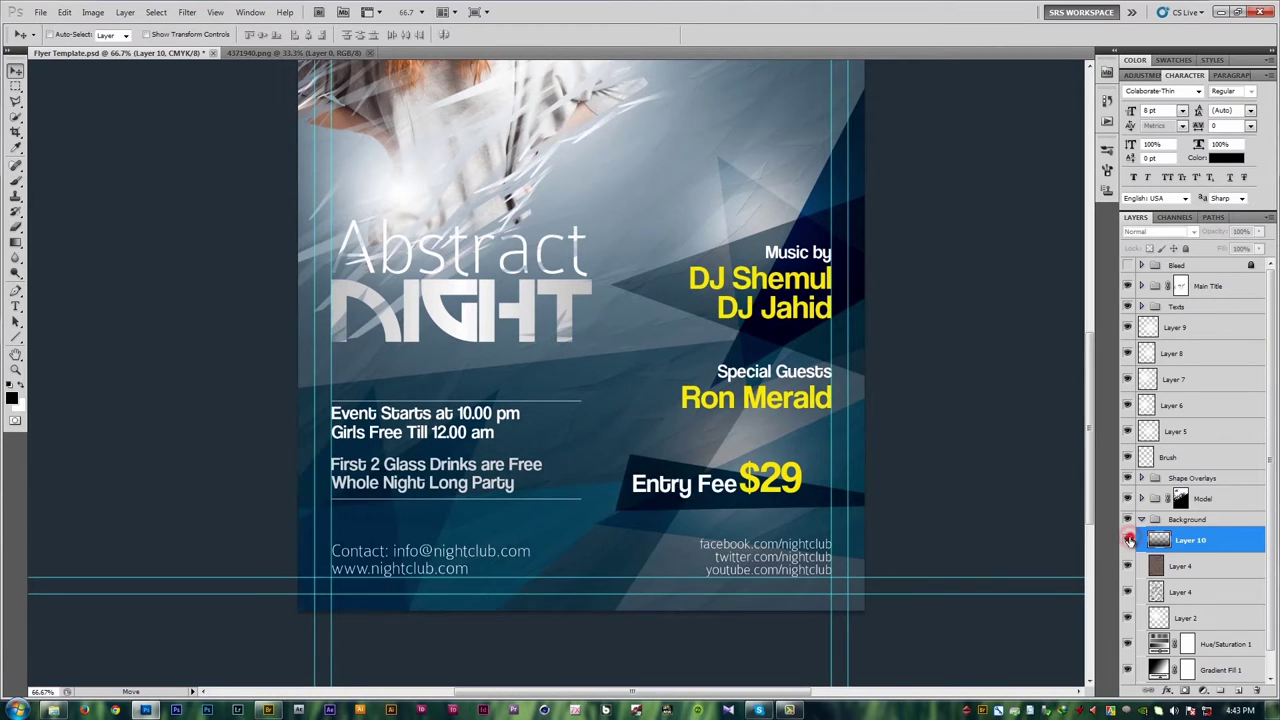
left_click(1129, 540)
left_click_drag(817, 302, 810, 522)
key("ctrl+minus")
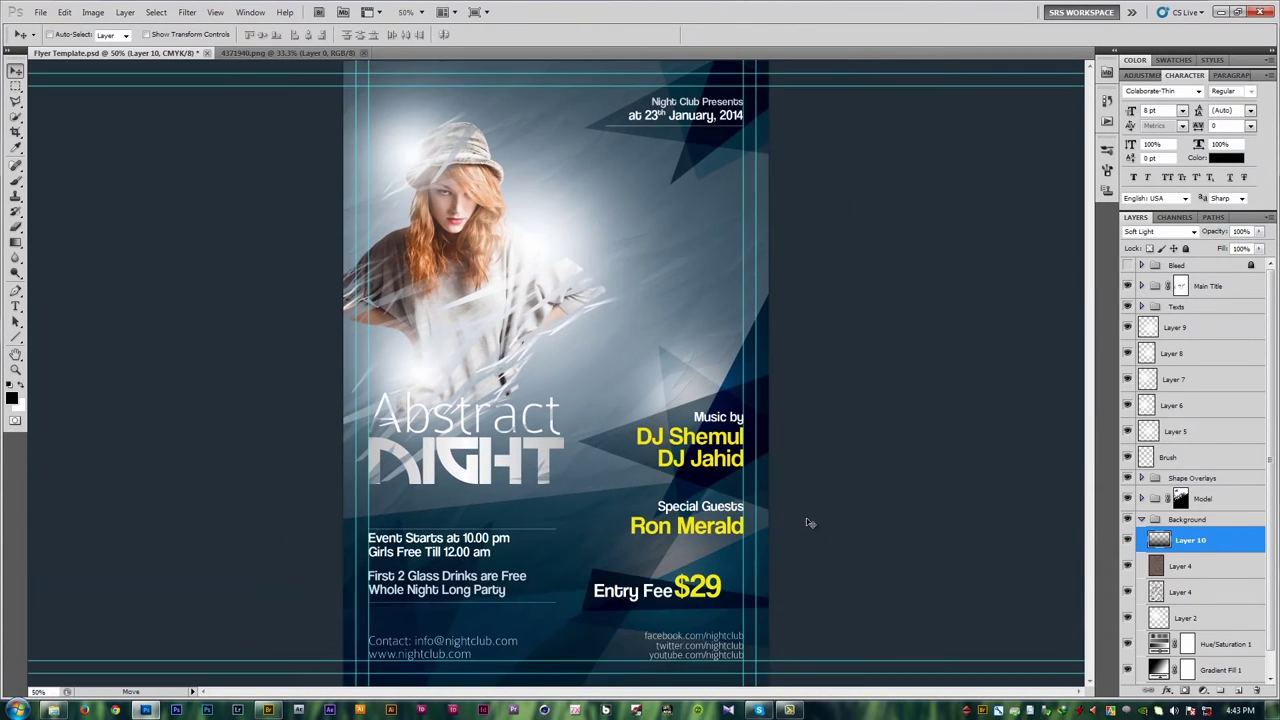
- Add Layer 11, drag a diagonal gradient across the flyer, and blend it in Soft Light
left_click(1242, 692)
key("g")
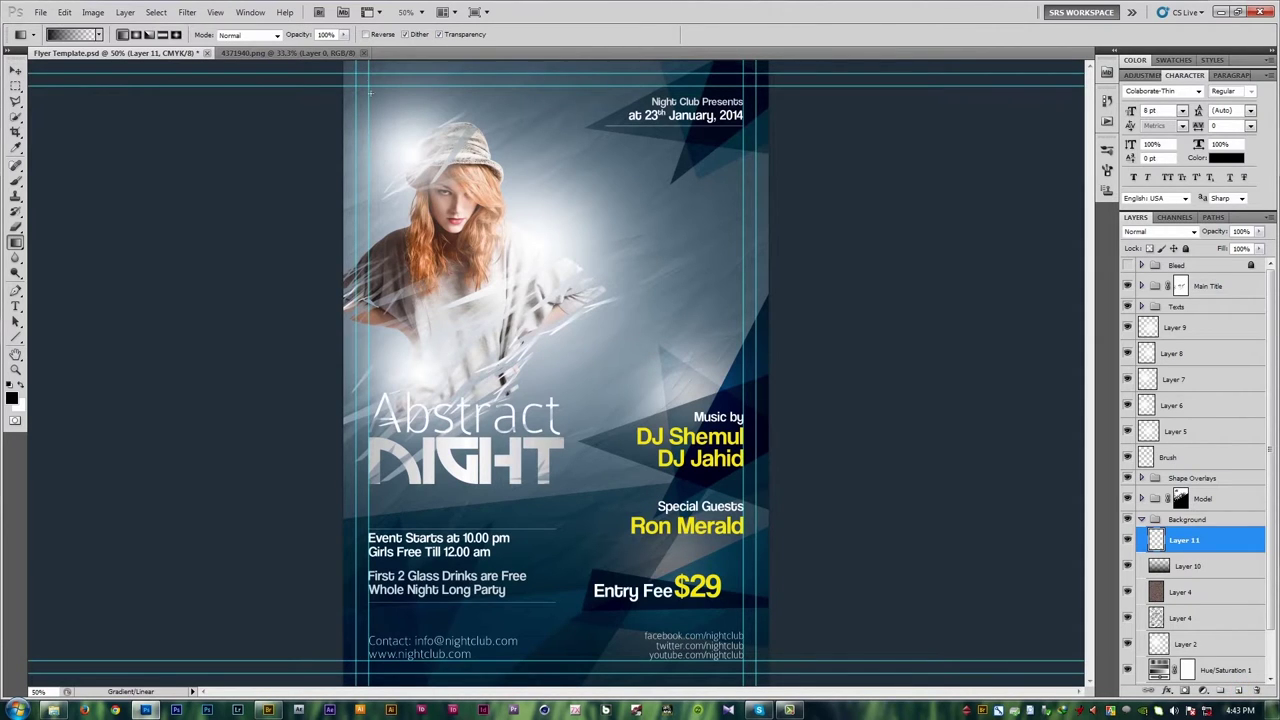
left_click_drag(401, 114, 712, 403)
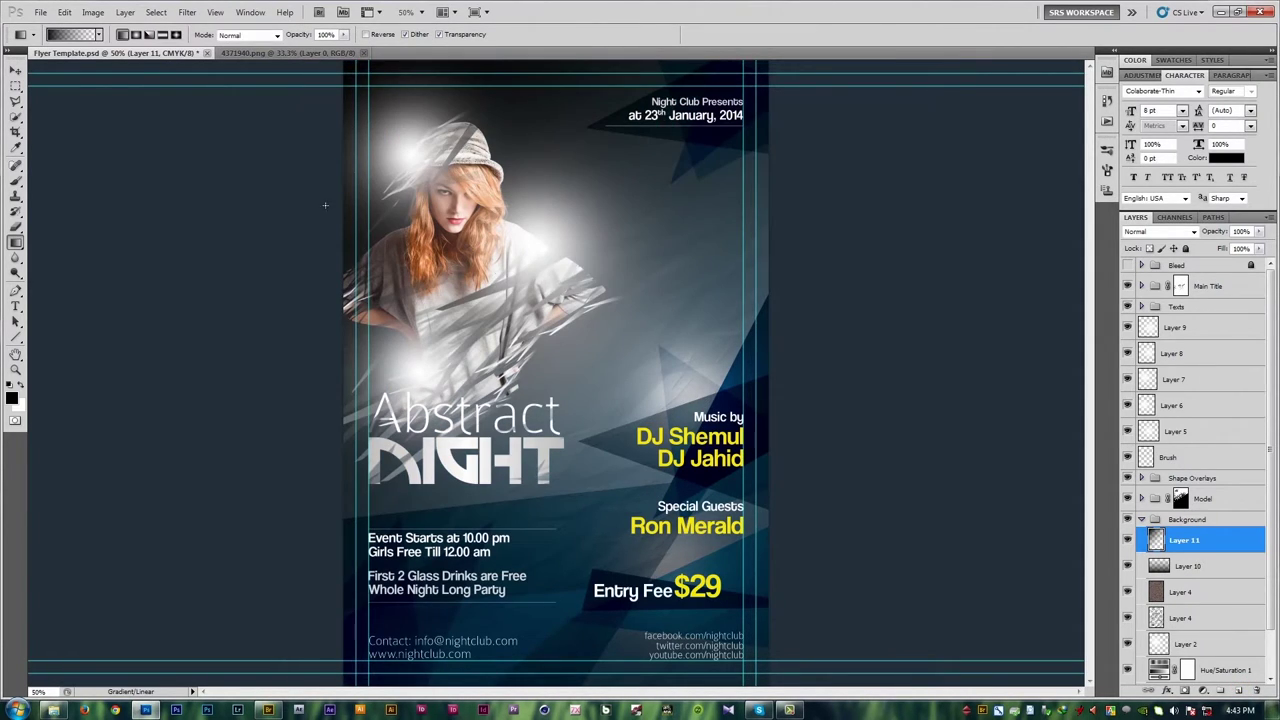
key("v")
left_click(1160, 232)
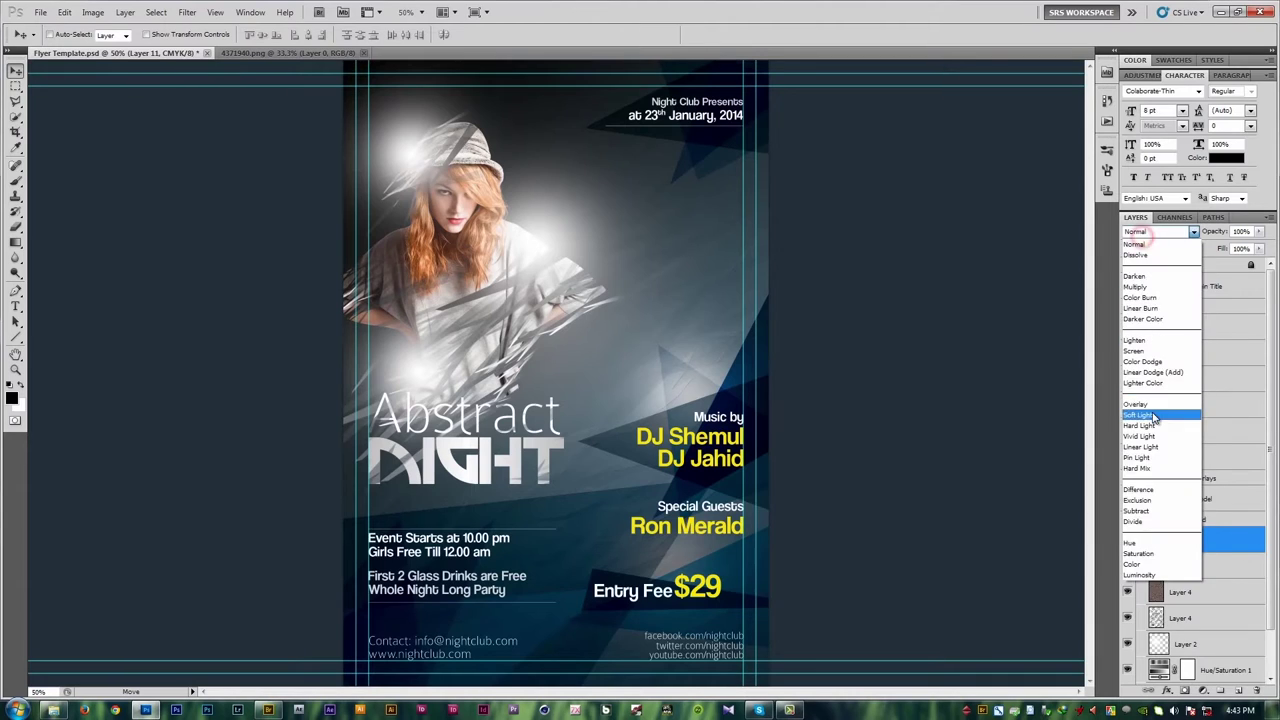
left_click(1153, 416)
- Toggle Layer 11's visibility to compare the effect, then collapse the Background group
left_click(826, 294)
left_click(1127, 540)
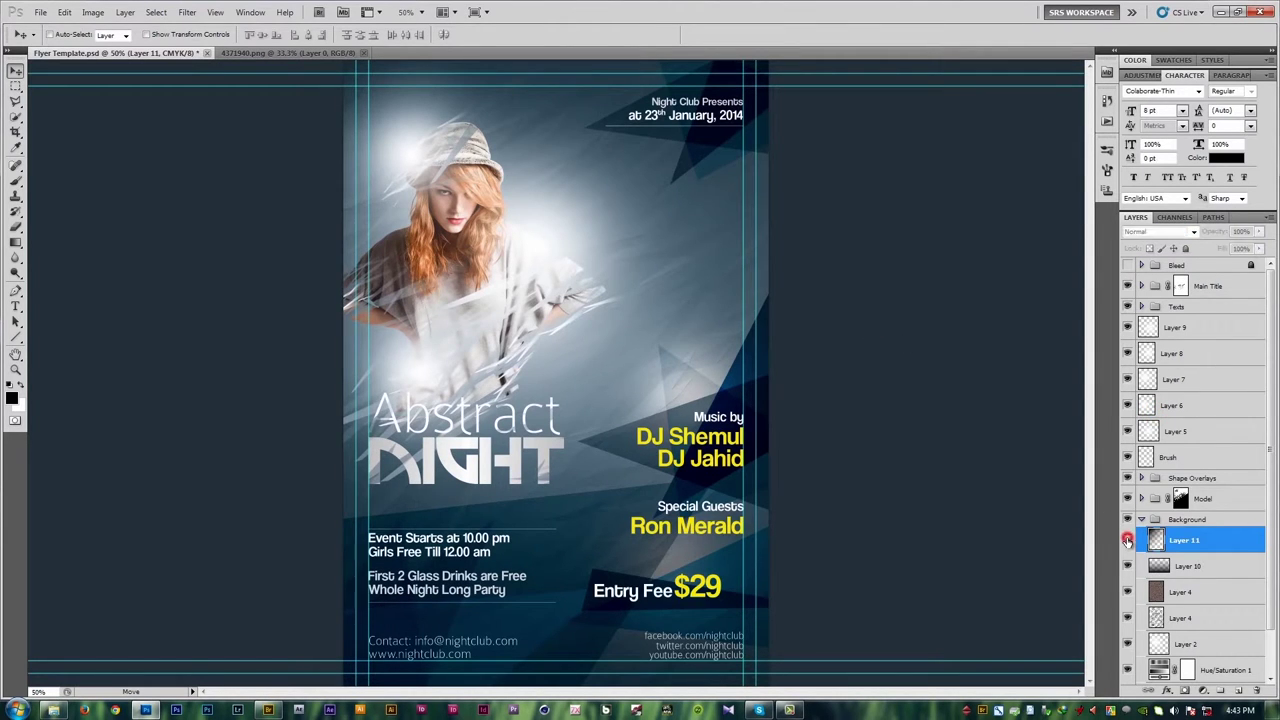
left_click(1127, 540)
left_click(1127, 540)
left_click(1127, 540)
left_click(1127, 540)
left_click(1127, 540)
left_click(1127, 540)
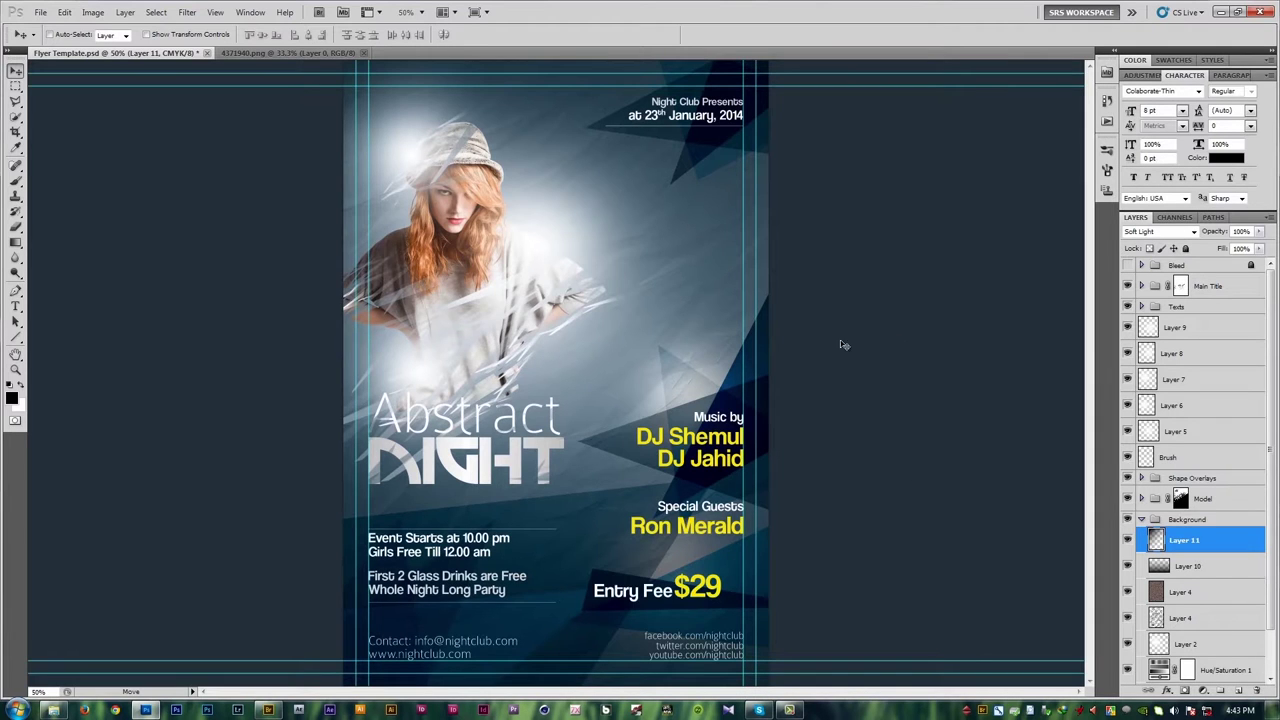
key("ctrl+minus")
key("ctrl+plus")
left_click(1142, 520)
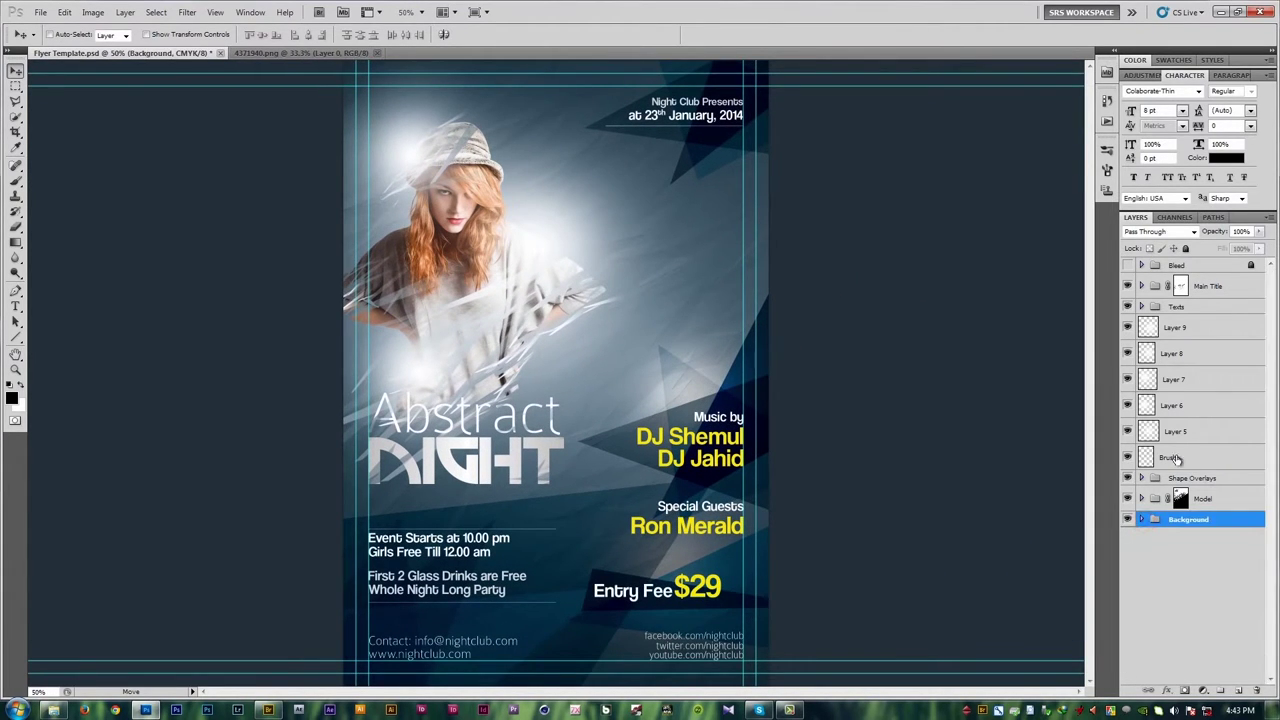
- Duplicate the model photo Layer 1 in the Model group and move the copy up-right
left_click(1177, 308)
left_click(1195, 498)
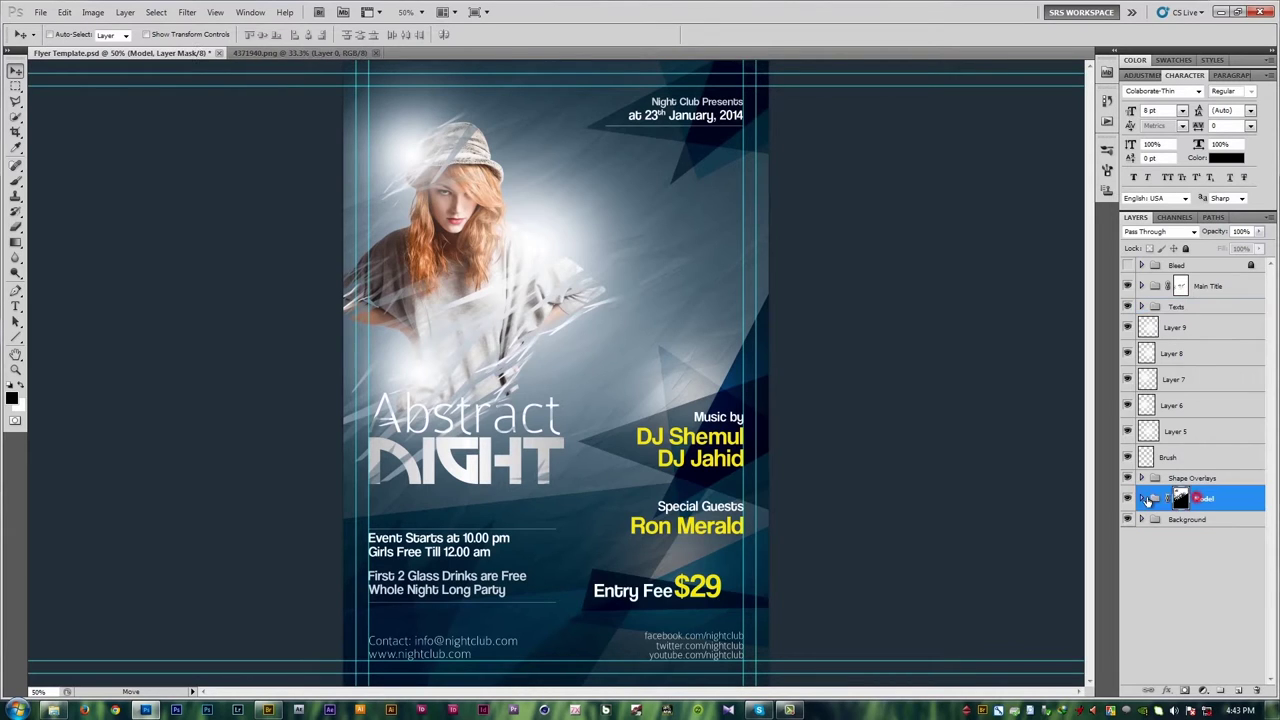
left_click(1142, 498)
left_click(1190, 524)
left_click_drag(1195, 524, 1230, 537)
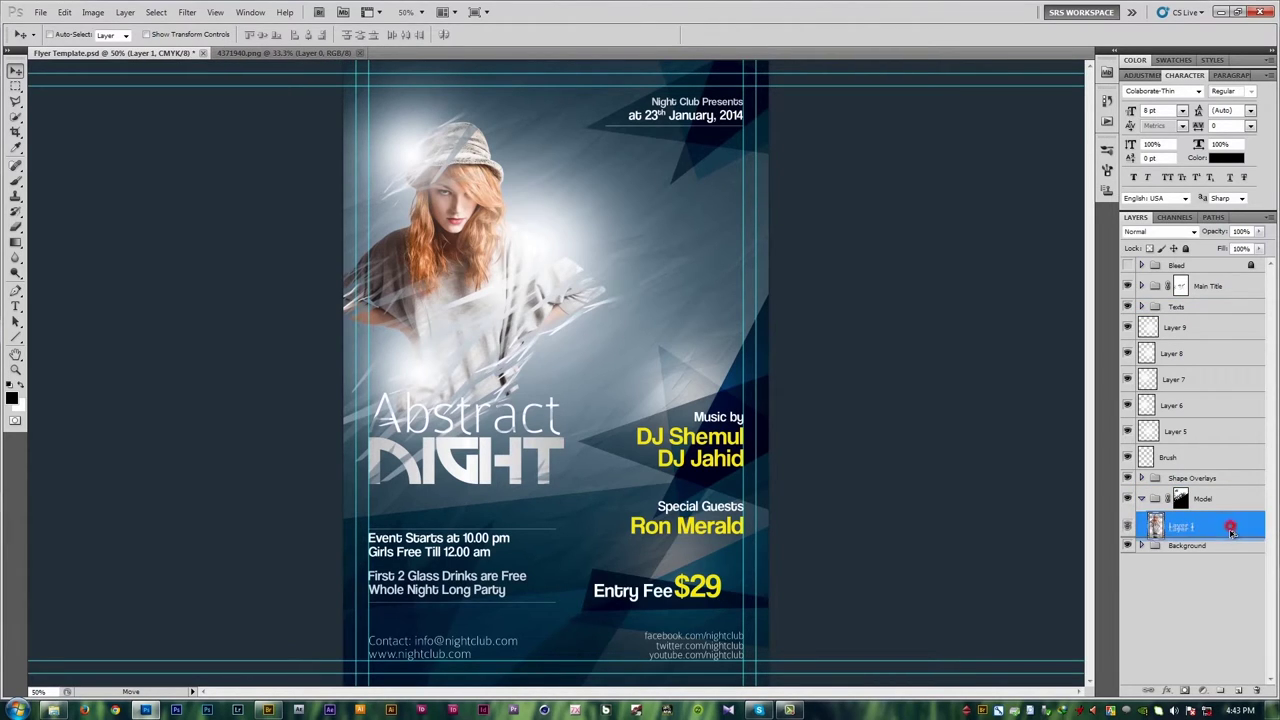
mouse_move(531, 395)
left_mouse_down()
mouse_move(603, 313)
mouse_move(605, 374)
left_mouse_up()
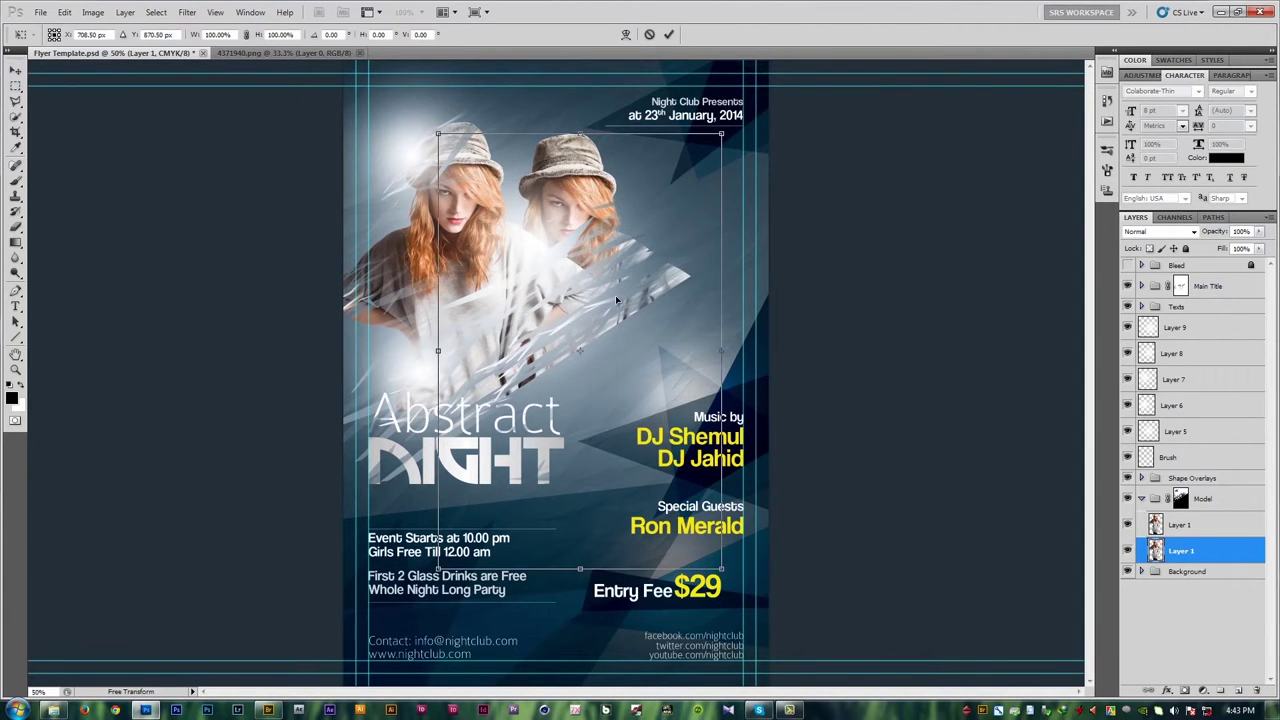
- Free-transform the model copy to about 165% and reposition it
key("ctrl+minus")
key("ctrl+t")
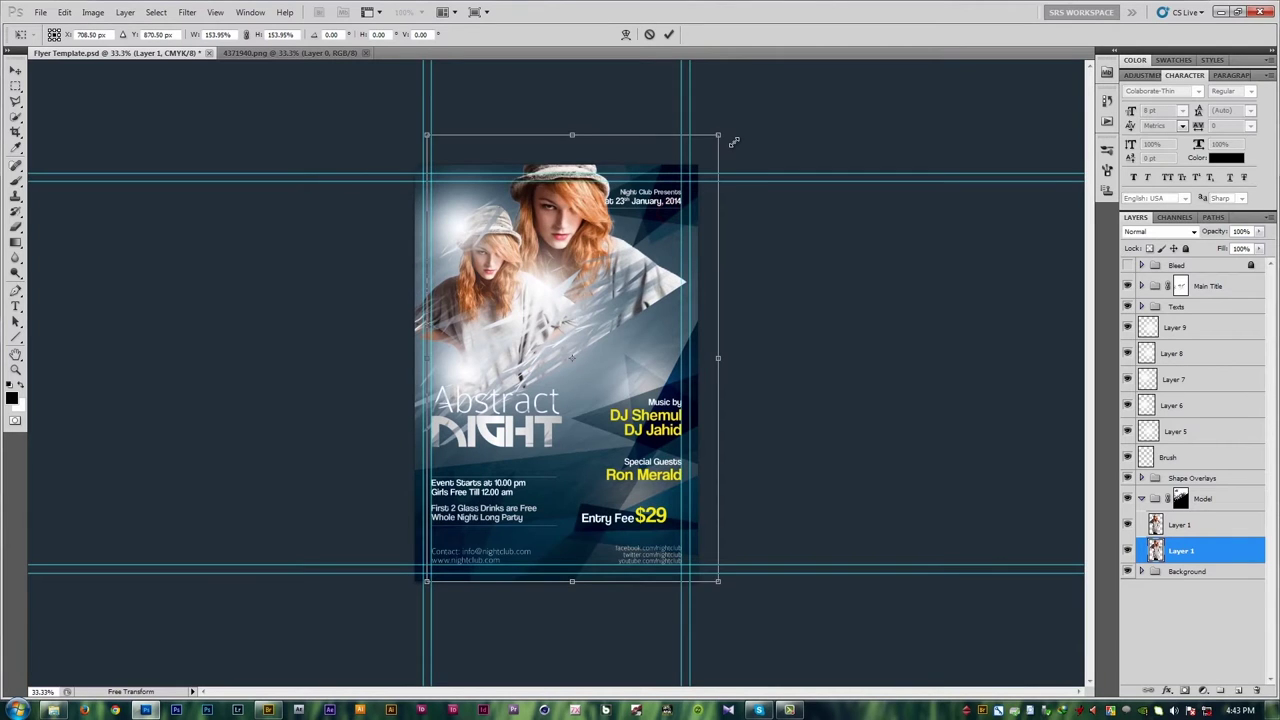
left_click_drag(726, 151, 731, 137)
mouse_move(600, 270)
left_mouse_down()
mouse_move(588, 303)
mouse_move(600, 305)
left_mouse_up()
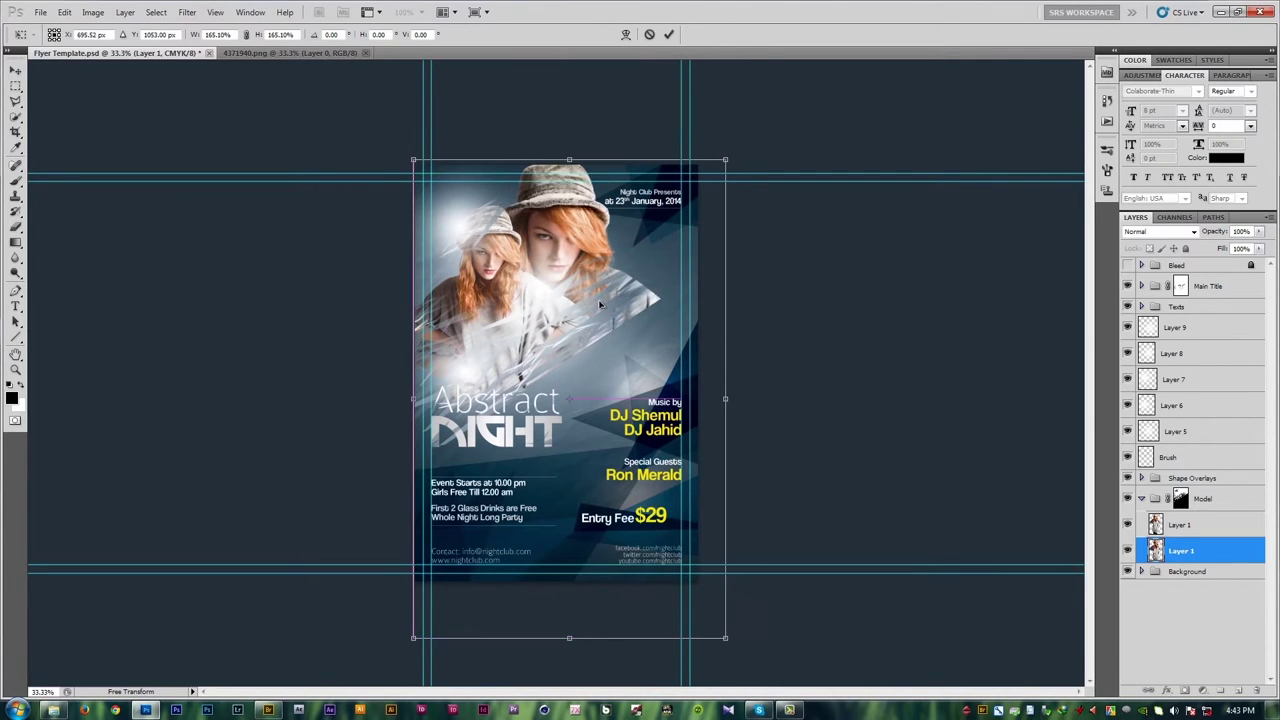
key("Return")
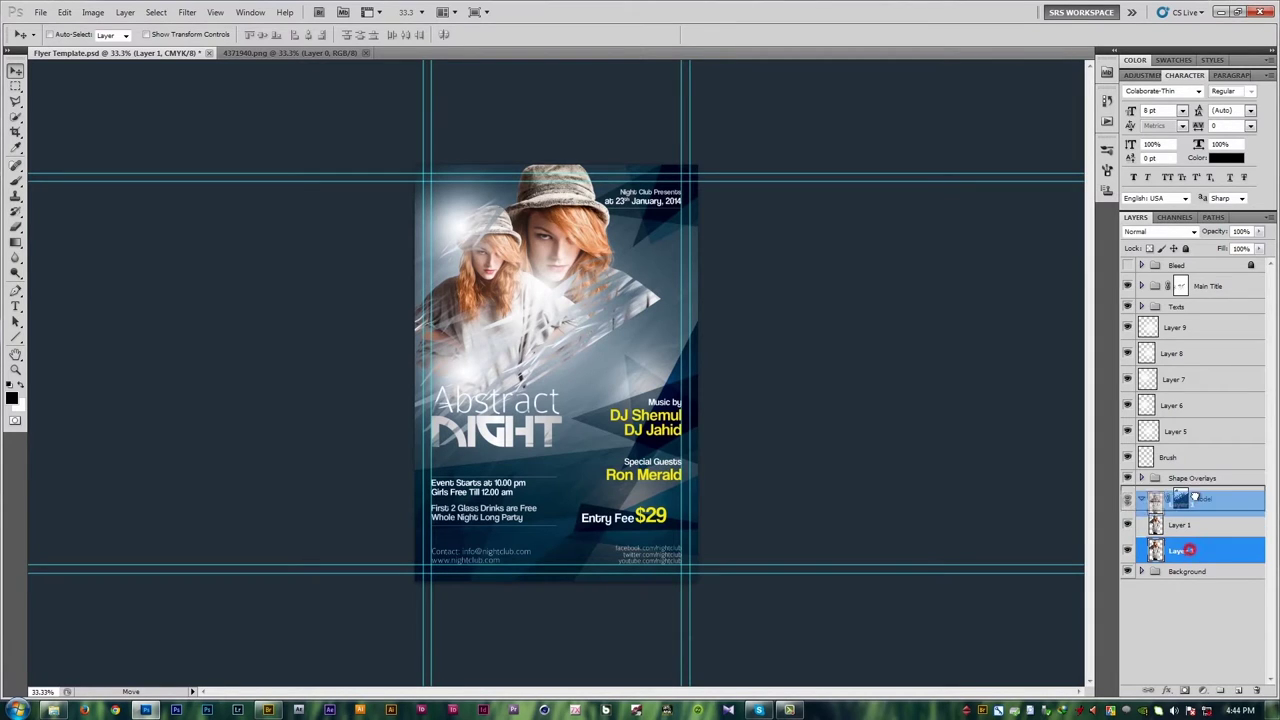
- Move the copy's layer above the Model group, copying the group's mask onto it
left_click_drag(1190, 549, 1188, 484)
left_click_drag(1188, 484, 1184, 506)
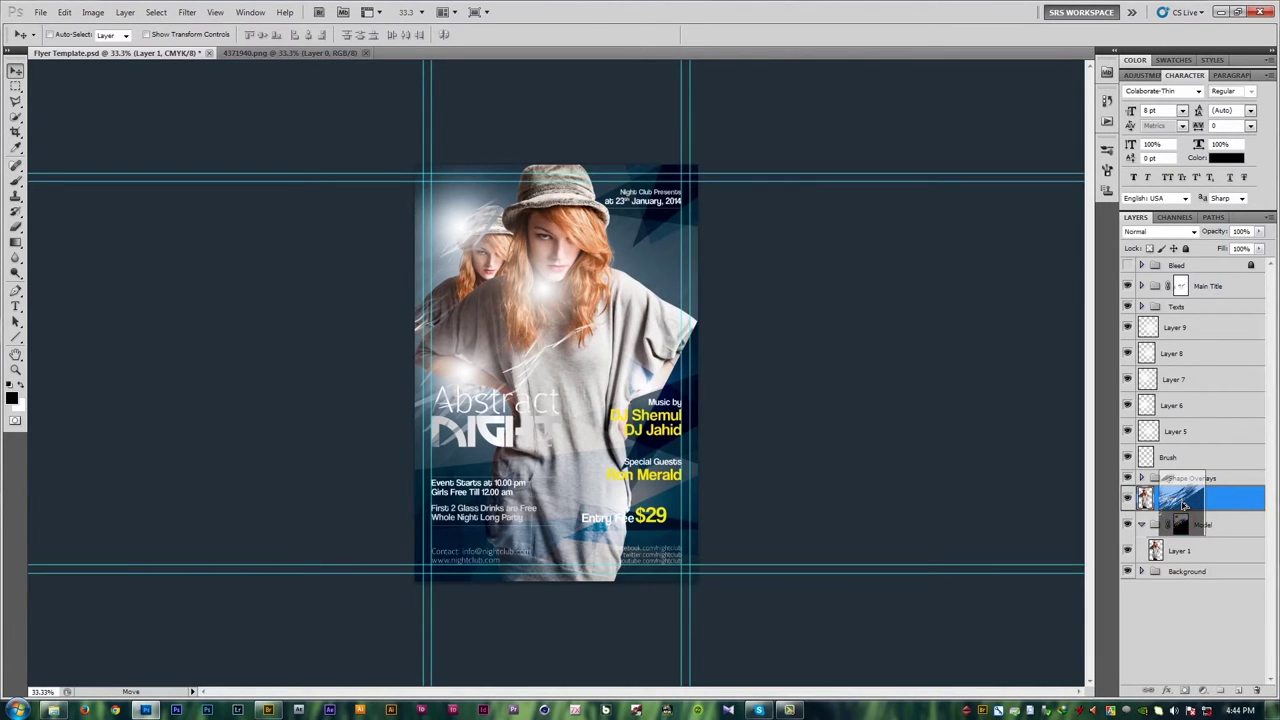
left_click_drag(1184, 506, 1181, 508)
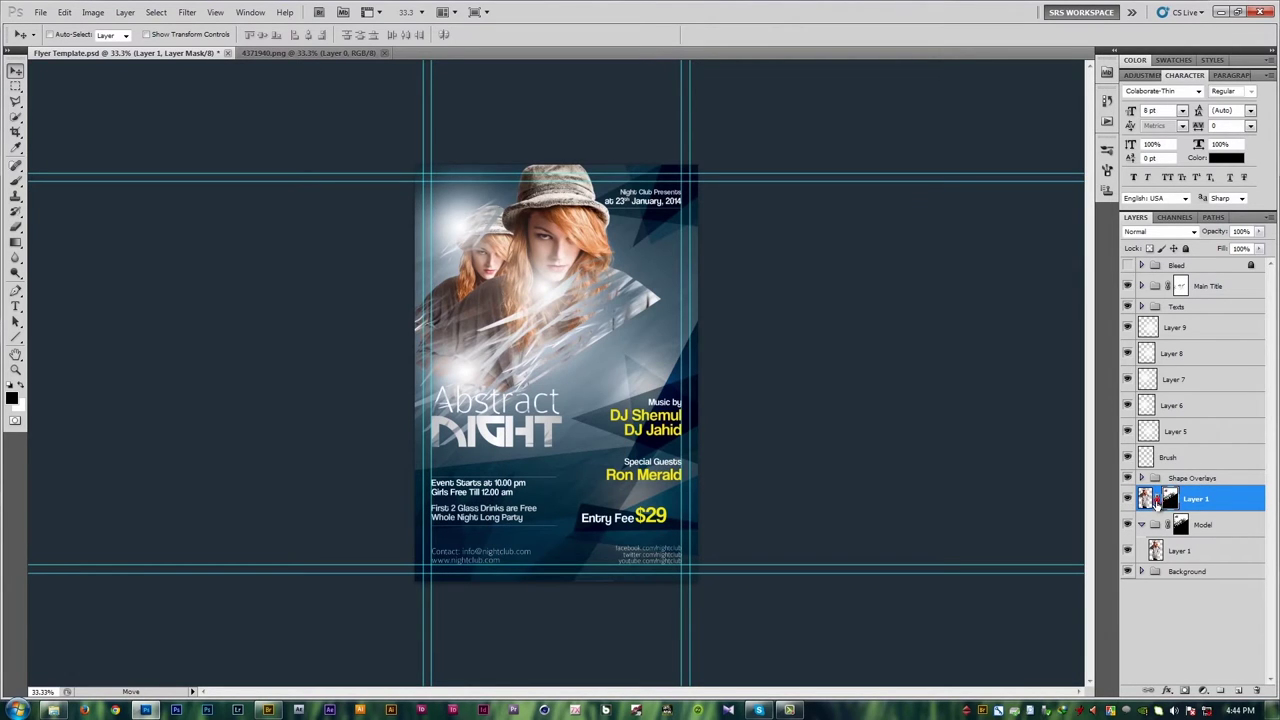
mouse_move(621, 338)
left_mouse_down()
mouse_move(603, 388)
mouse_move(653, 374)
left_mouse_up()
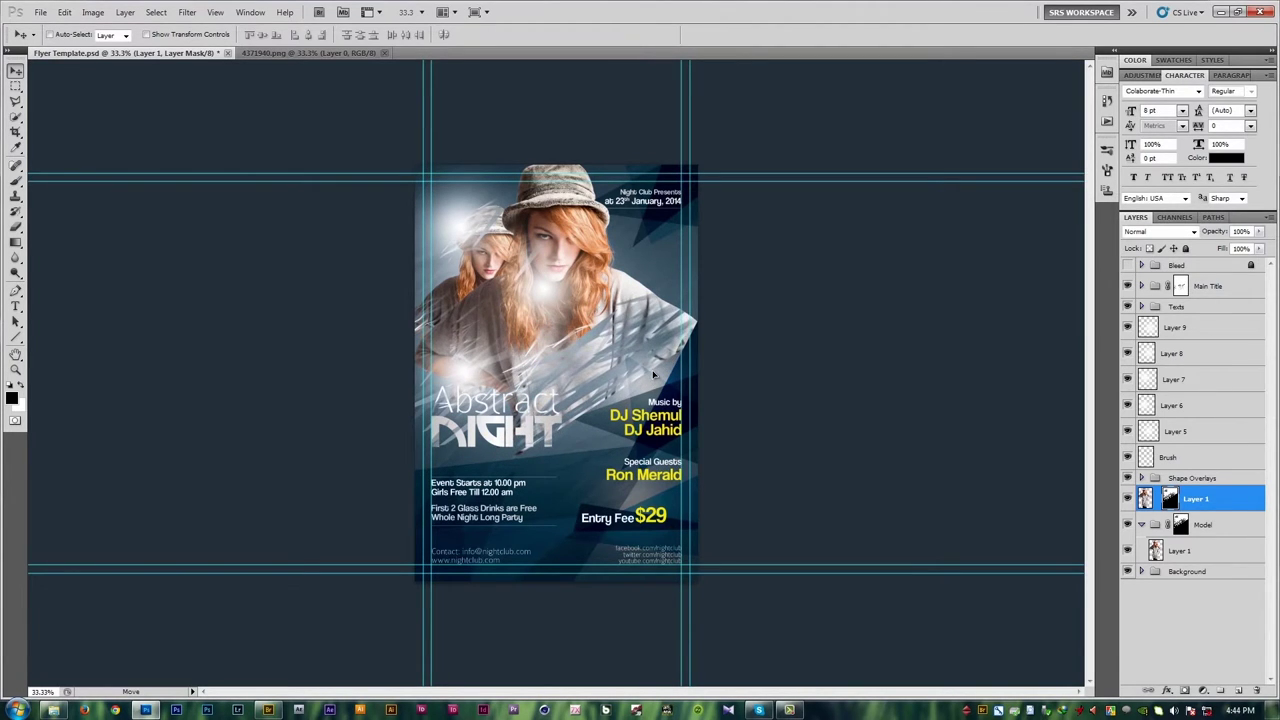
left_click(1147, 499)
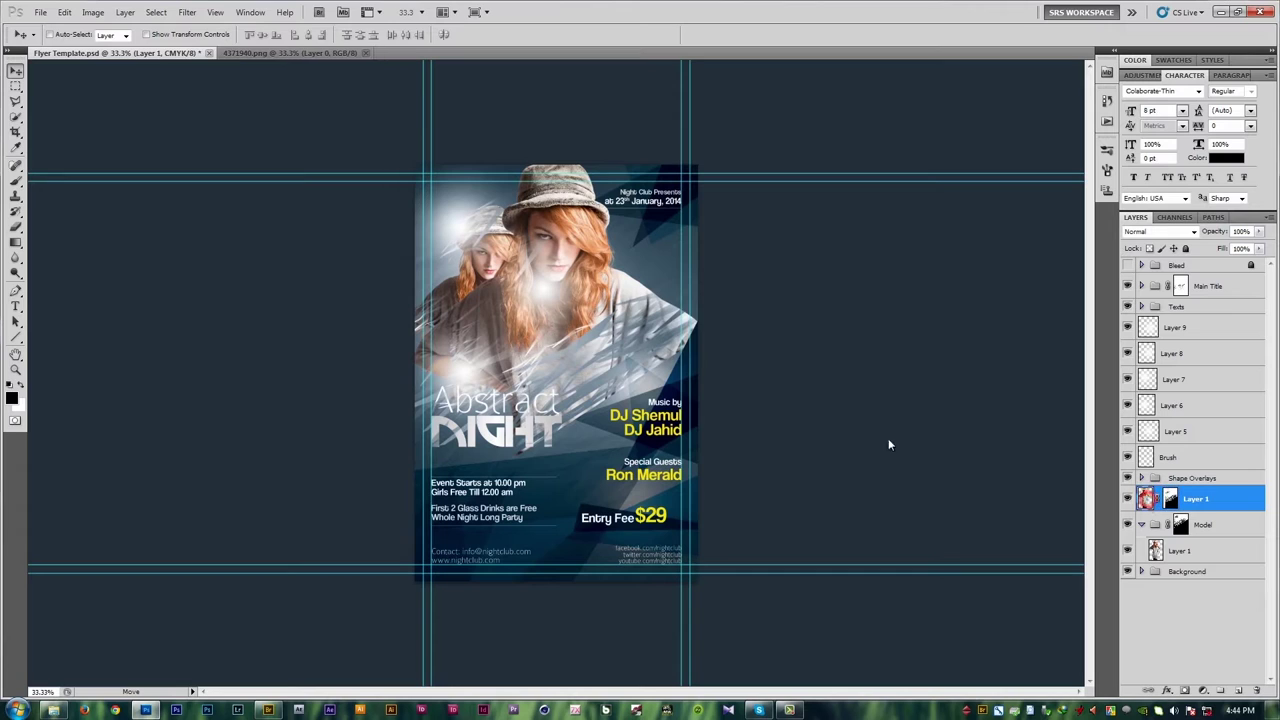
- Restack the model copy beneath the Model group and shift it up and left
left_click_drag(600, 355, 613, 370)
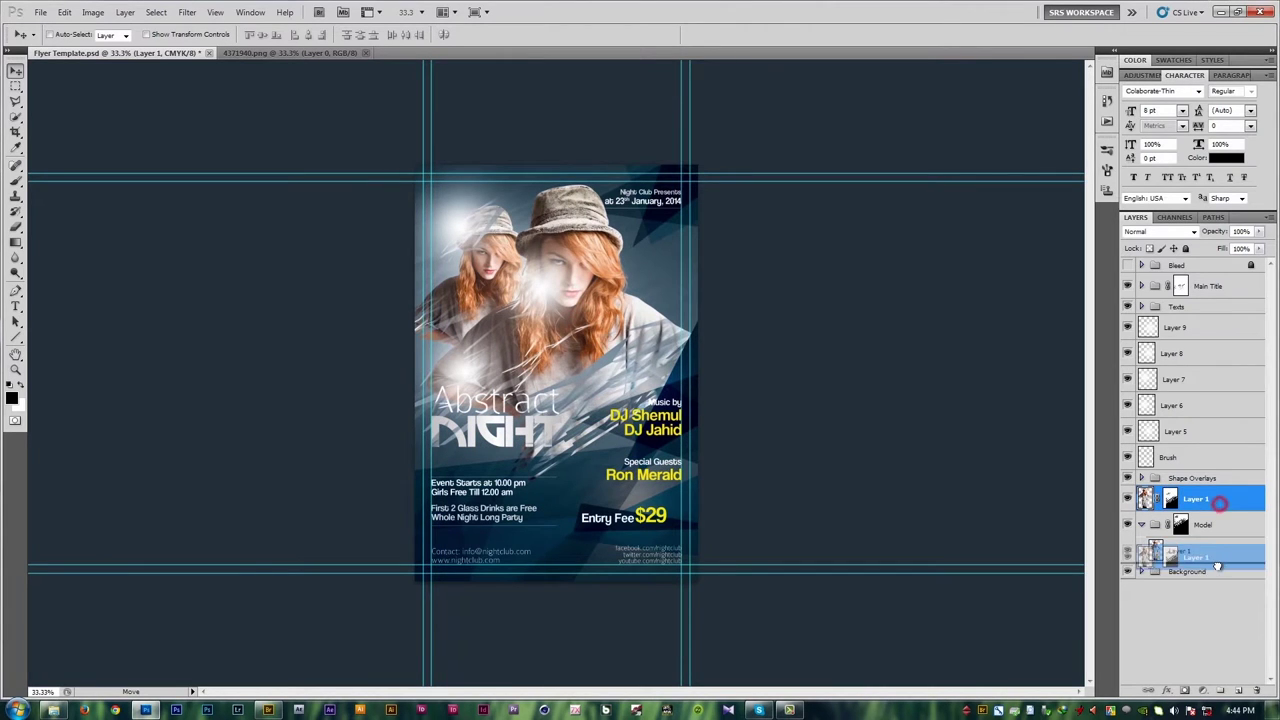
mouse_move(1217, 505)
left_mouse_down()
mouse_move(1217, 571)
mouse_move(1215, 540)
left_mouse_up()
left_click(1205, 497)
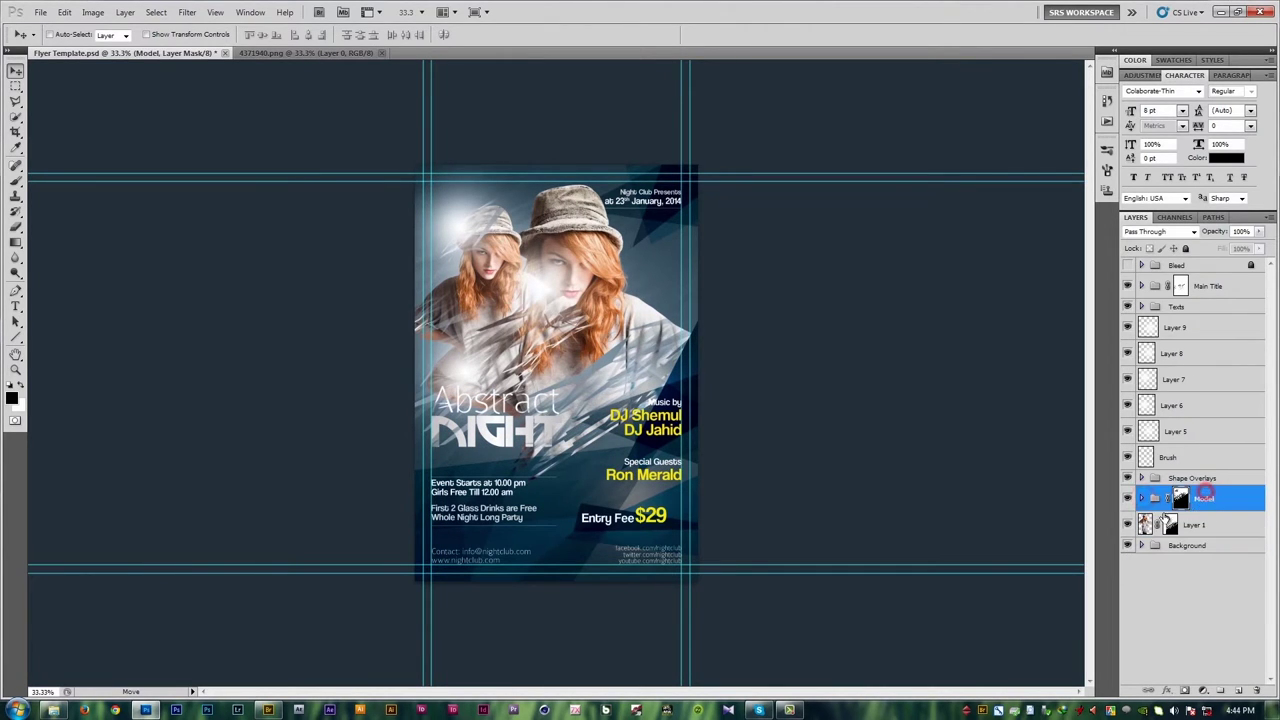
left_click(1182, 527)
left_click_drag(607, 361, 559, 344)
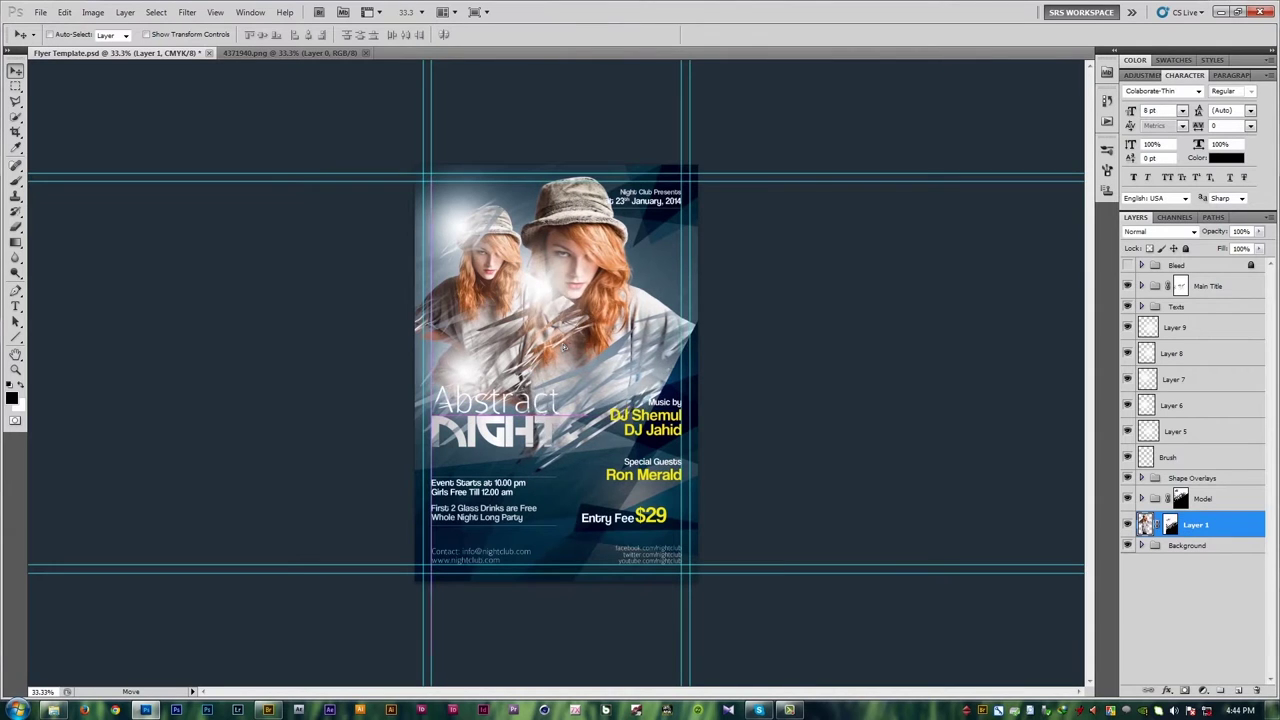
- Delete the model copy's layer mask after a final position adjustment
left_click(1171, 526)
left_click_drag(605, 413, 602, 412)
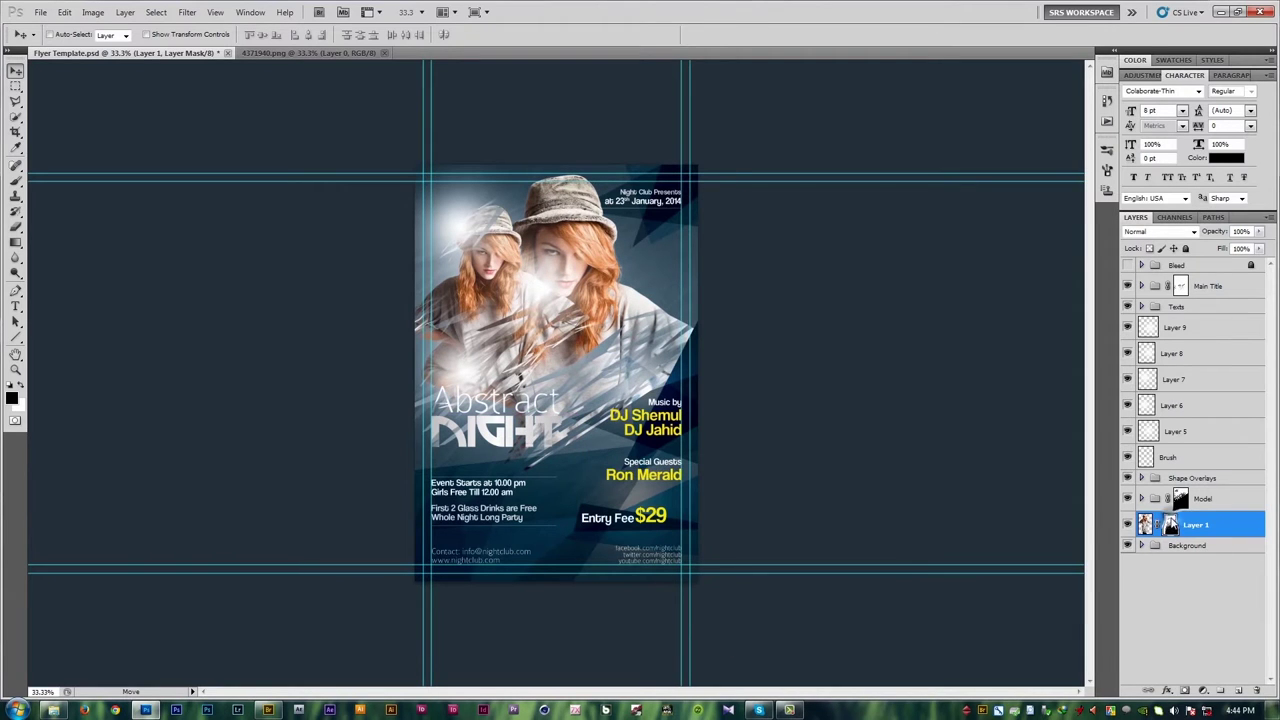
right_click(1171, 526)
left_click(1157, 549)
left_click(188, 12)
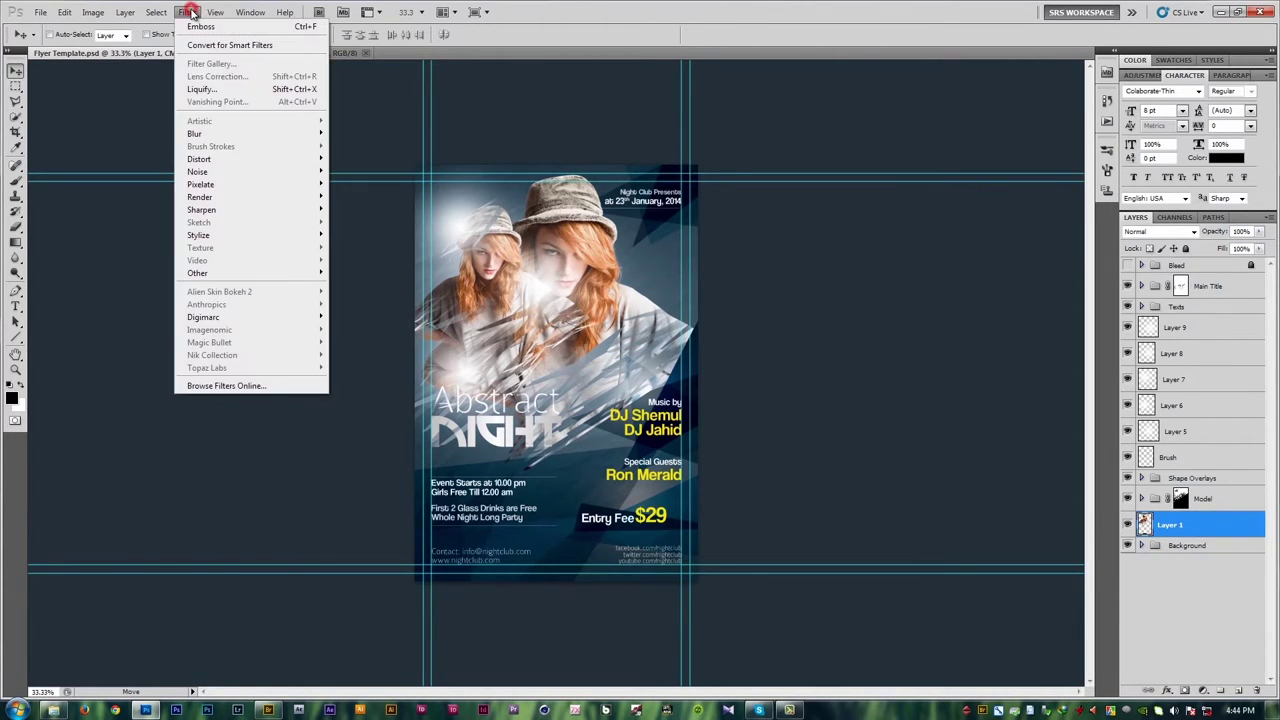
left_click(846, 261)
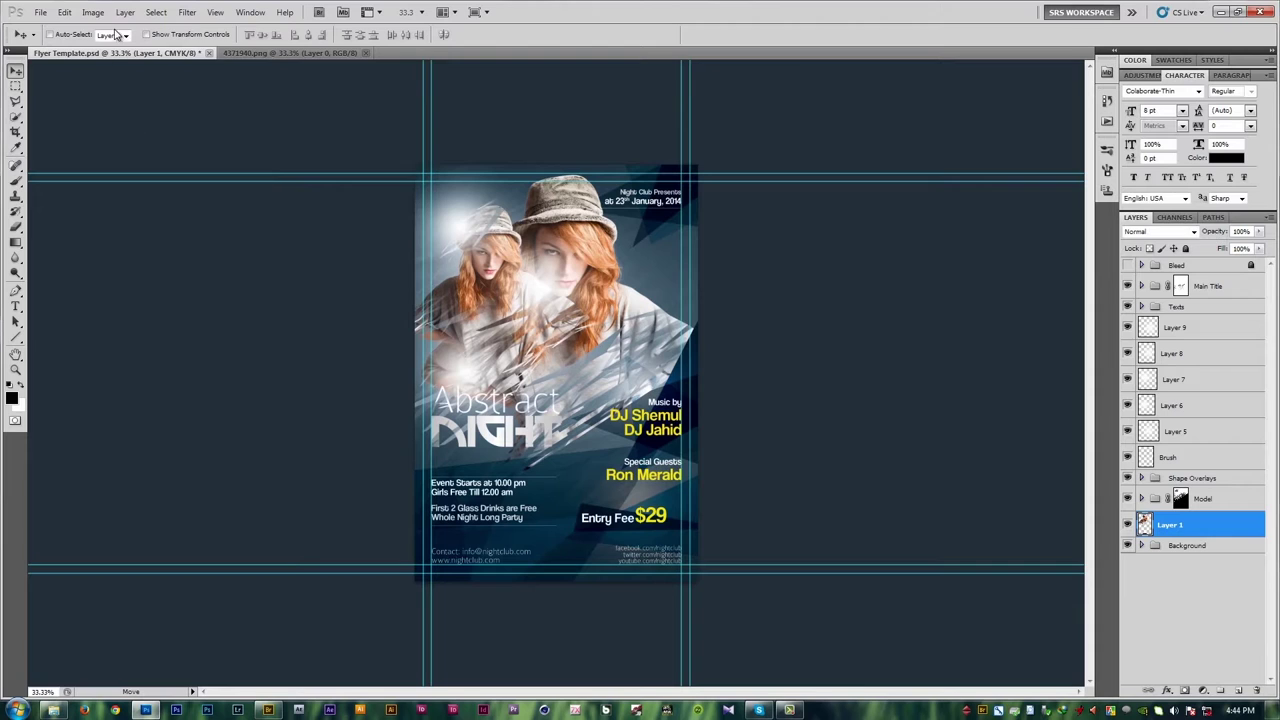
- Try a desaturated magenta colorize in Hue/Saturation on the model copy, then cancel it
left_click(92, 12)
mouse_move(113, 45)
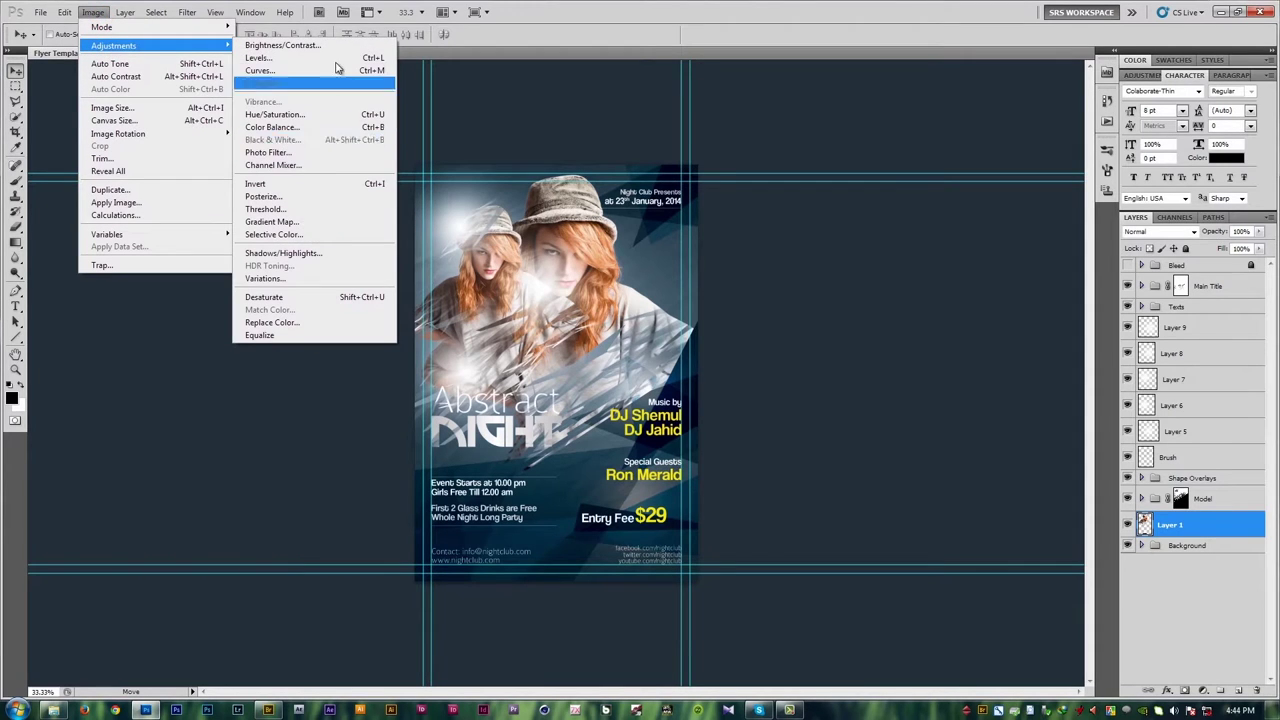
left_click(297, 118)
mouse_move(1000, 405)
left_mouse_down()
mouse_move(912, 407)
mouse_move(1124, 401)
left_mouse_up()
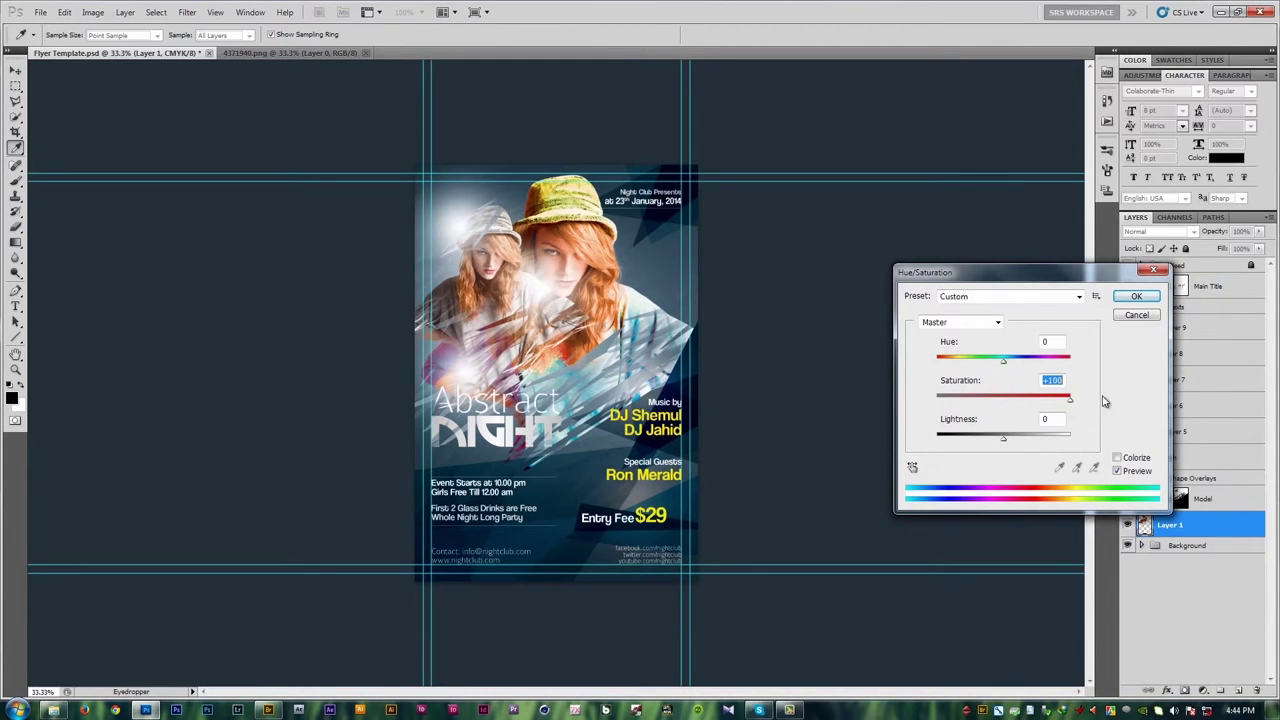
left_click(1117, 457)
left_click_drag(970, 398, 1069, 398)
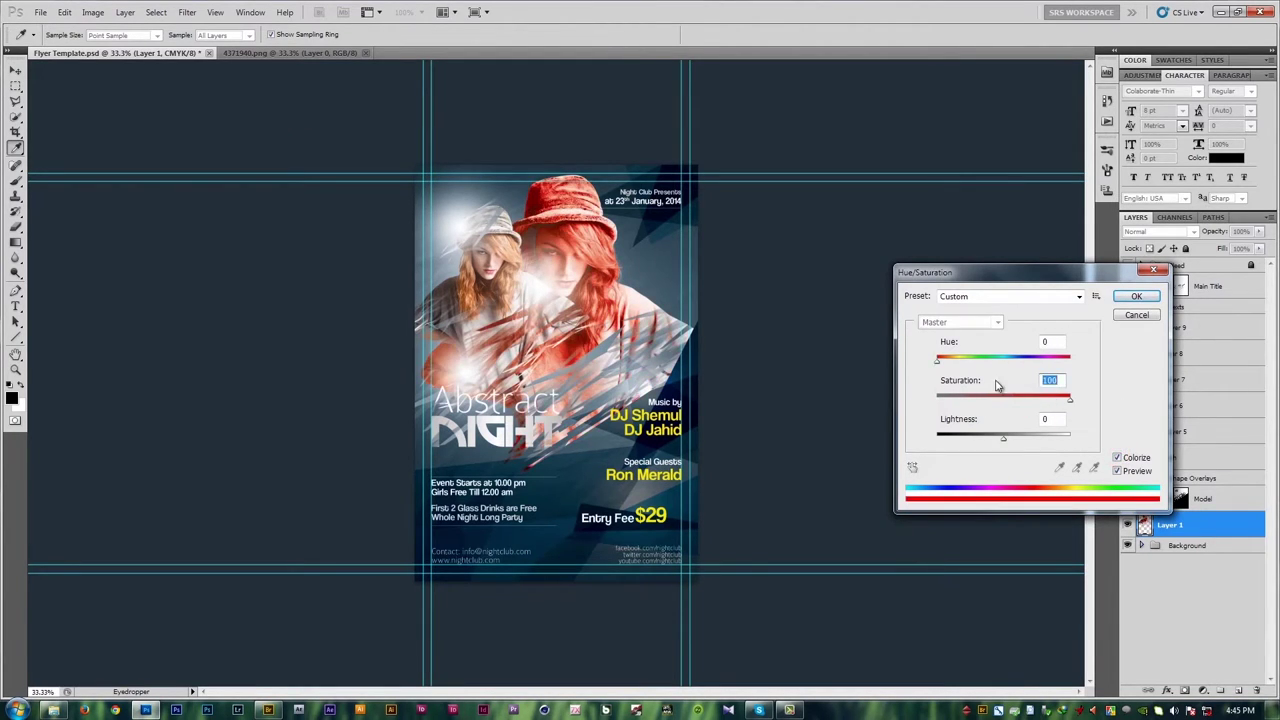
mouse_move(1012, 360)
left_mouse_down()
mouse_move(1052, 360)
mouse_move(1040, 360)
left_mouse_up()
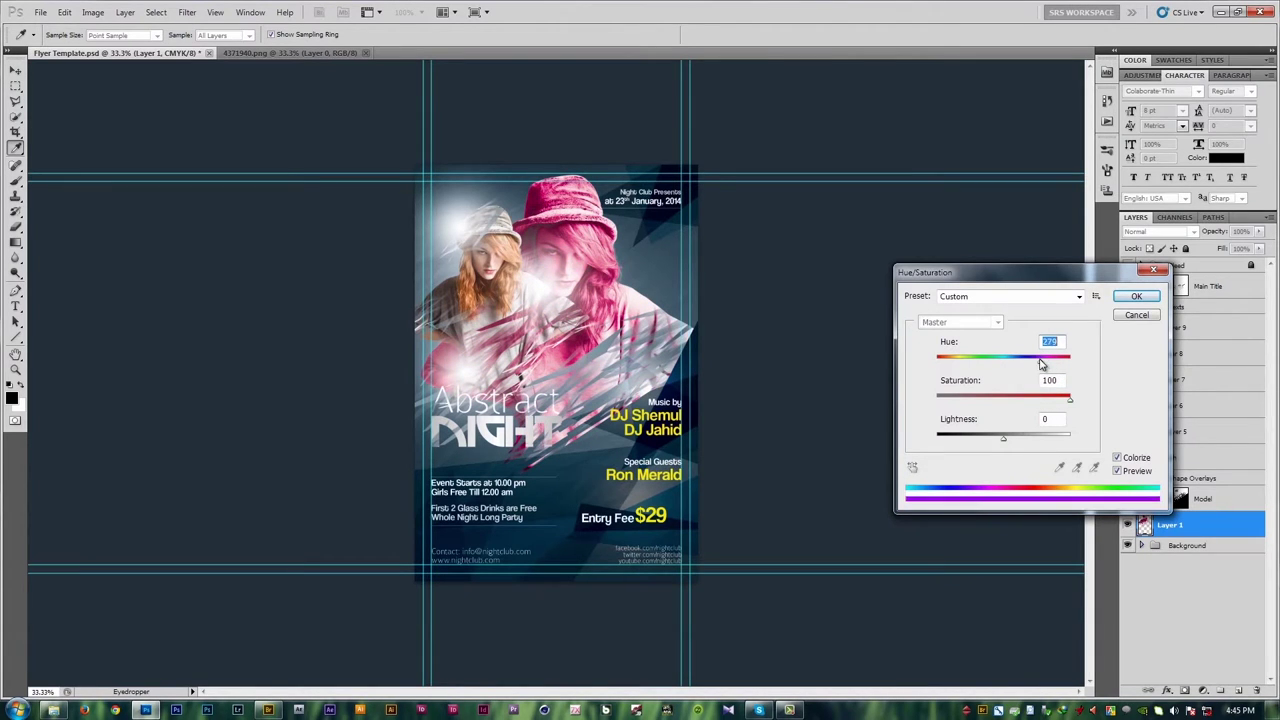
left_click(1136, 315)
- Try a red Multiply Color Overlay layer style on the model copy, then discard it
double_click(1228, 522)
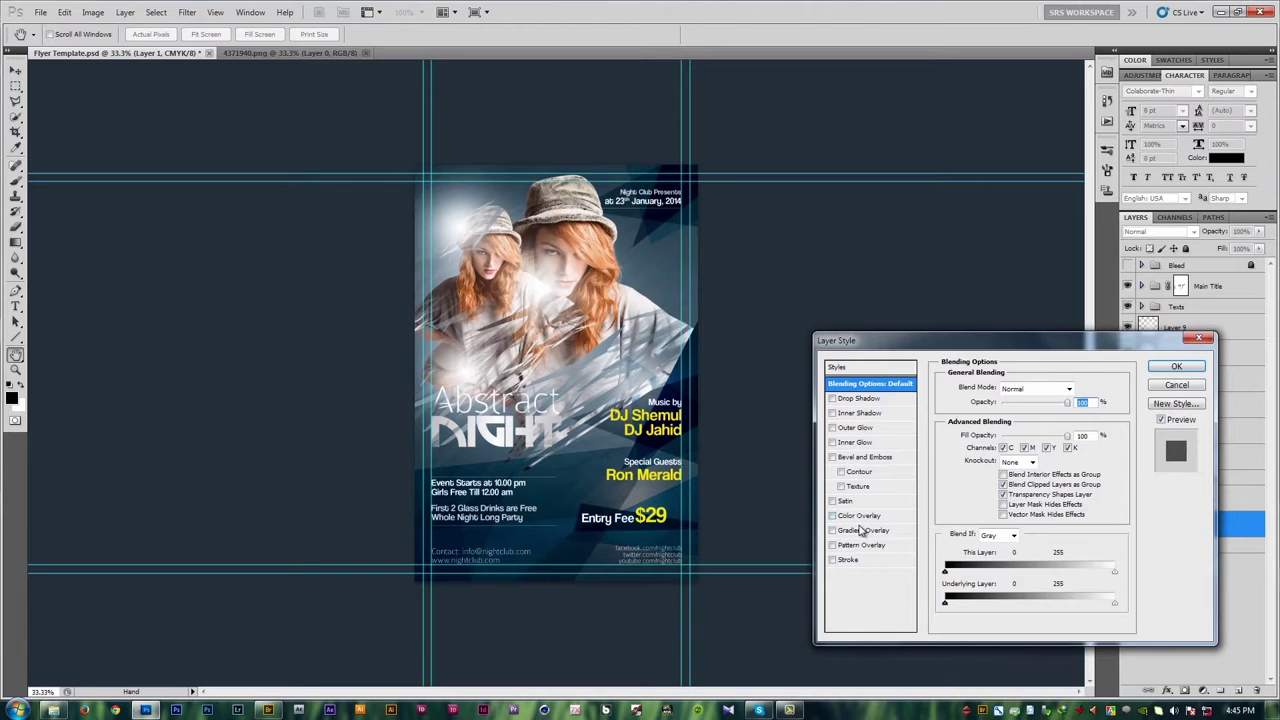
left_click(858, 515)
left_click(1030, 388)
left_click(1005, 366)
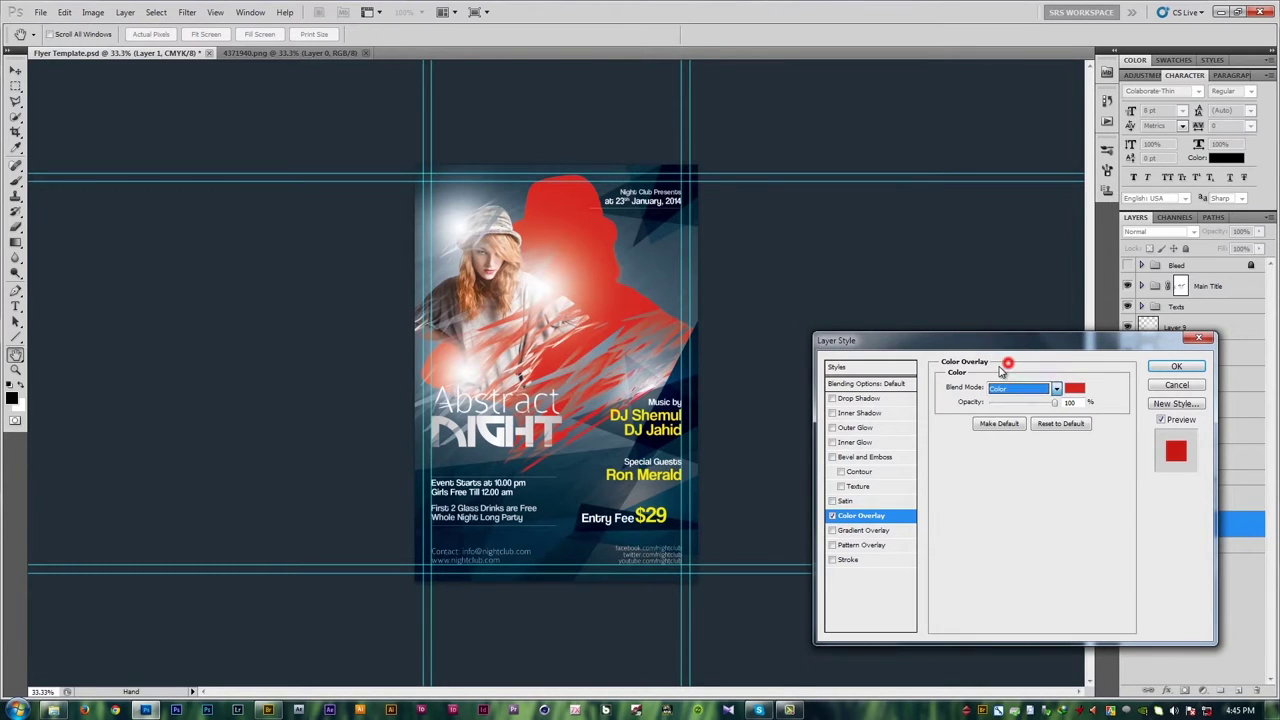
left_click(1055, 388)
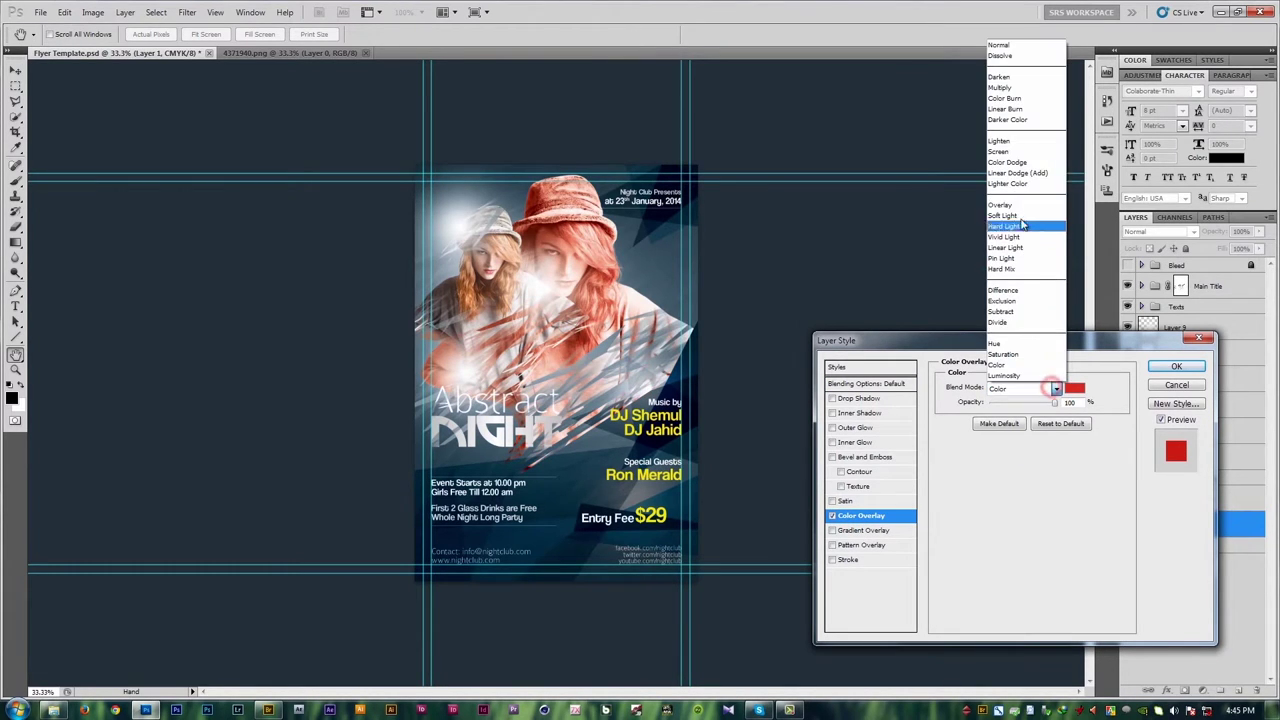
left_click(1019, 89)
left_click(1074, 388)
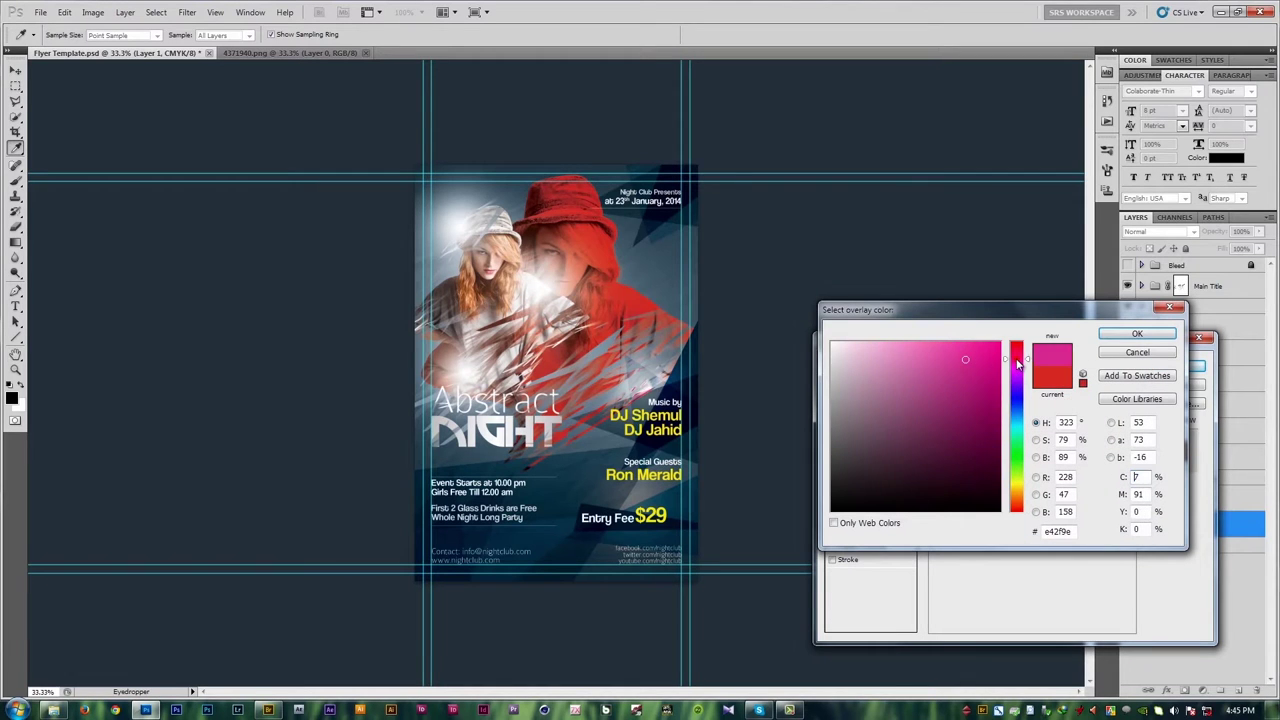
mouse_move(1018, 510)
left_mouse_down()
mouse_move(1016, 458)
mouse_move(804, 292)
left_mouse_up()
left_click(870, 404)
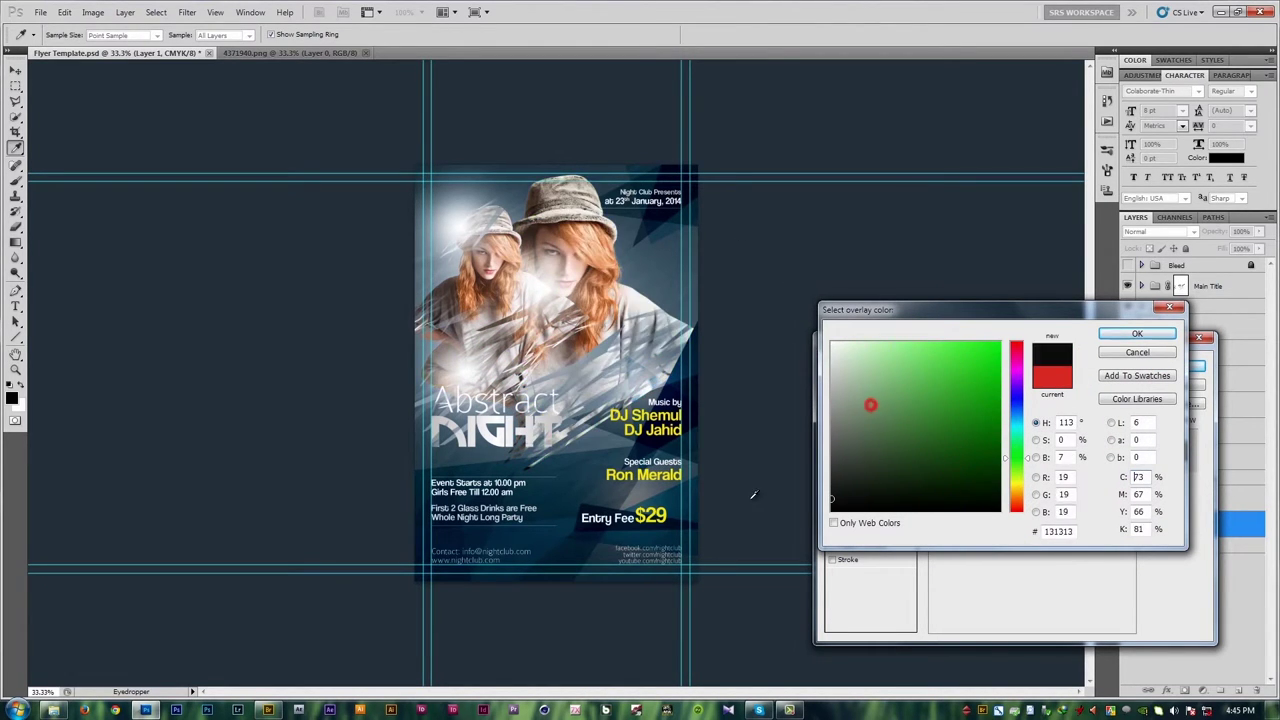
left_click(1137, 352)
left_click(1160, 386)
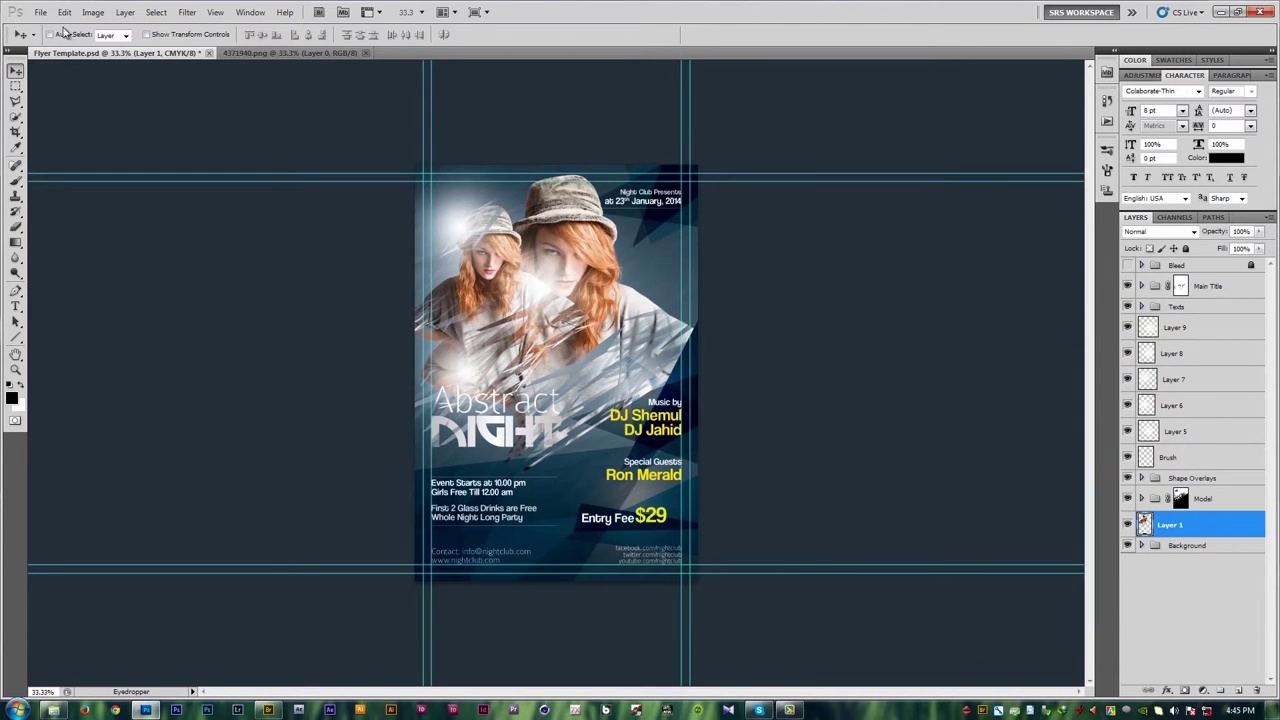
- Preview a Gradient Map adjustment with its presets, then cancel it
left_click(93, 12)
mouse_move(114, 45)
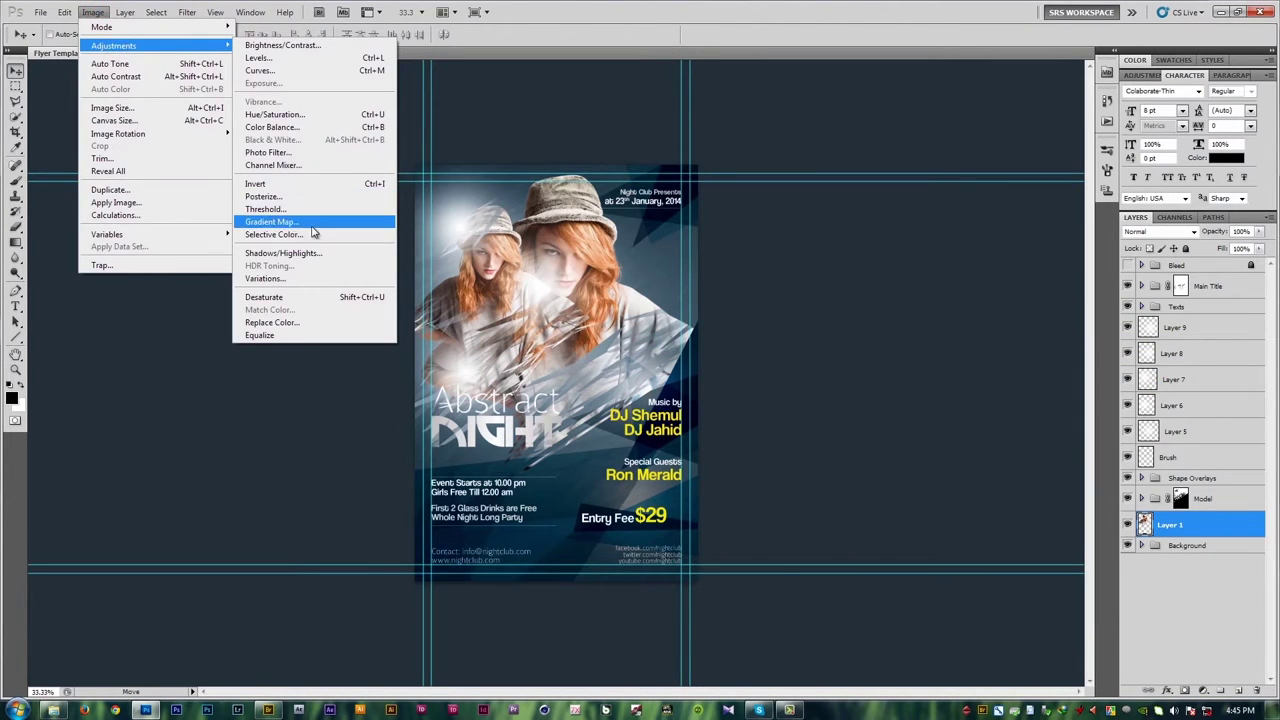
left_click(312, 226)
left_click(1122, 190)
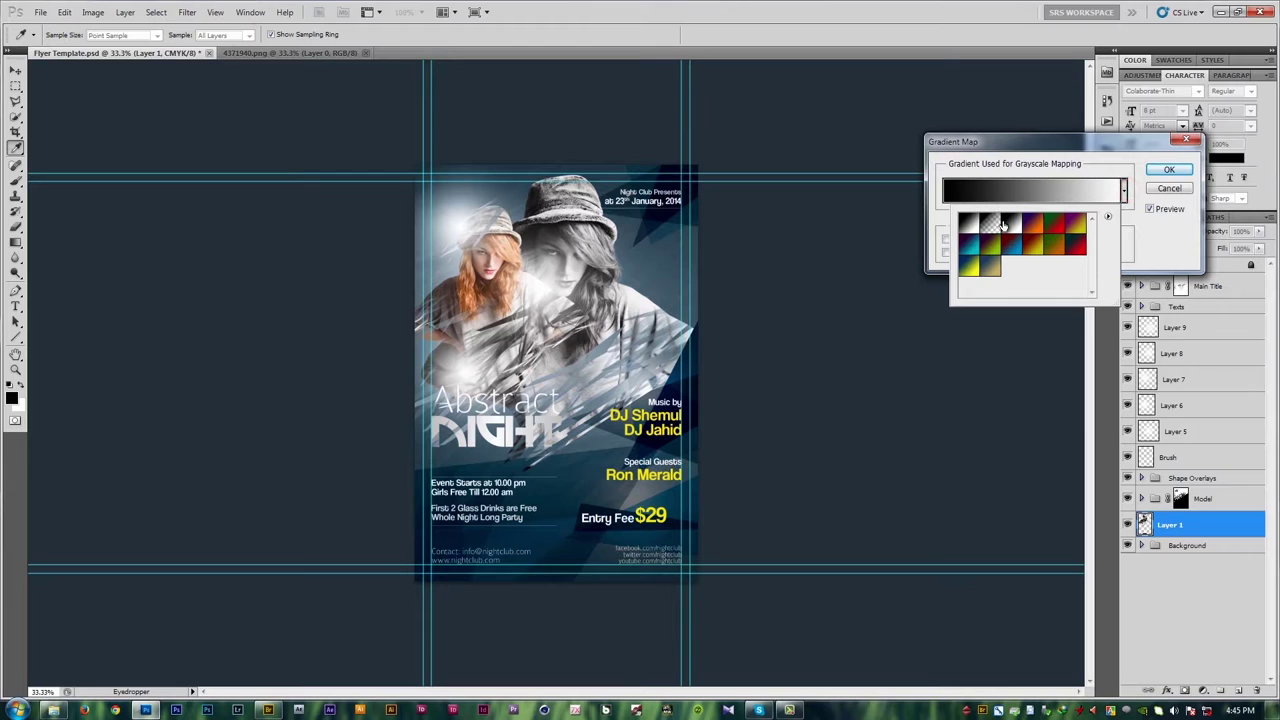
left_click(1040, 162)
left_click(1169, 188)
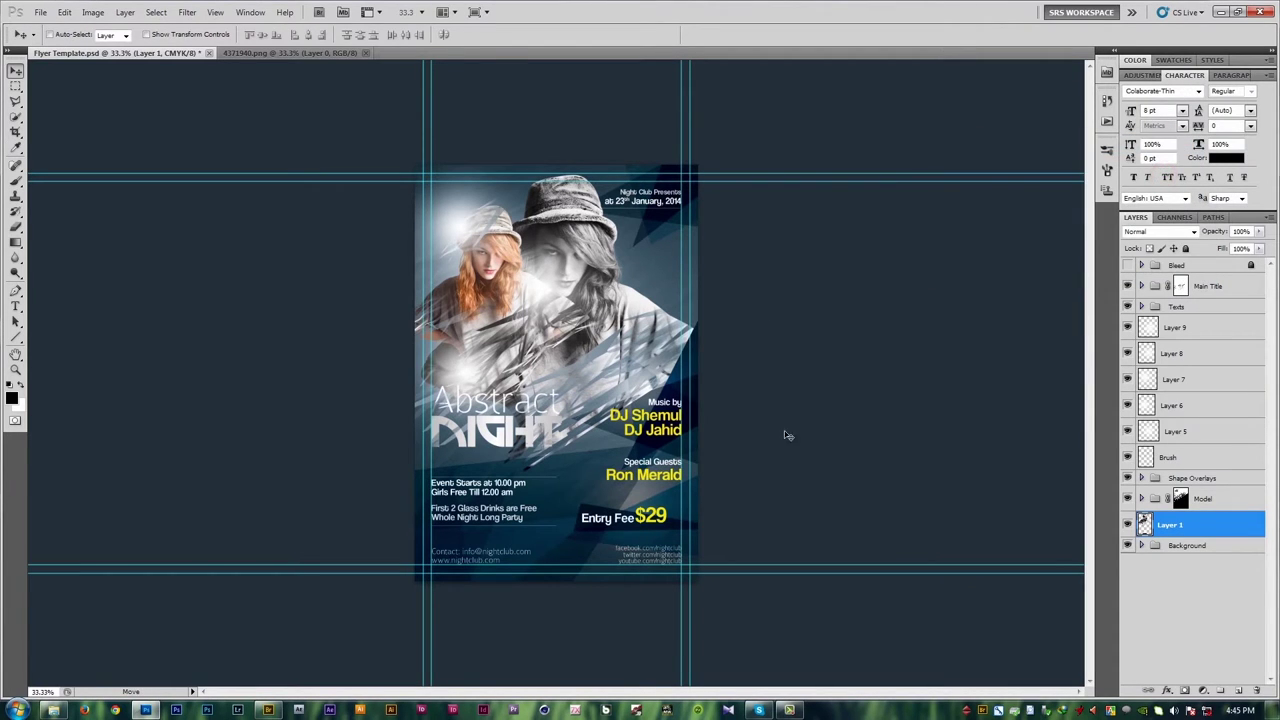
- Increase the model image's contrast with Levels, moving shadow and highlight sliders inward
key("ctrl+l")
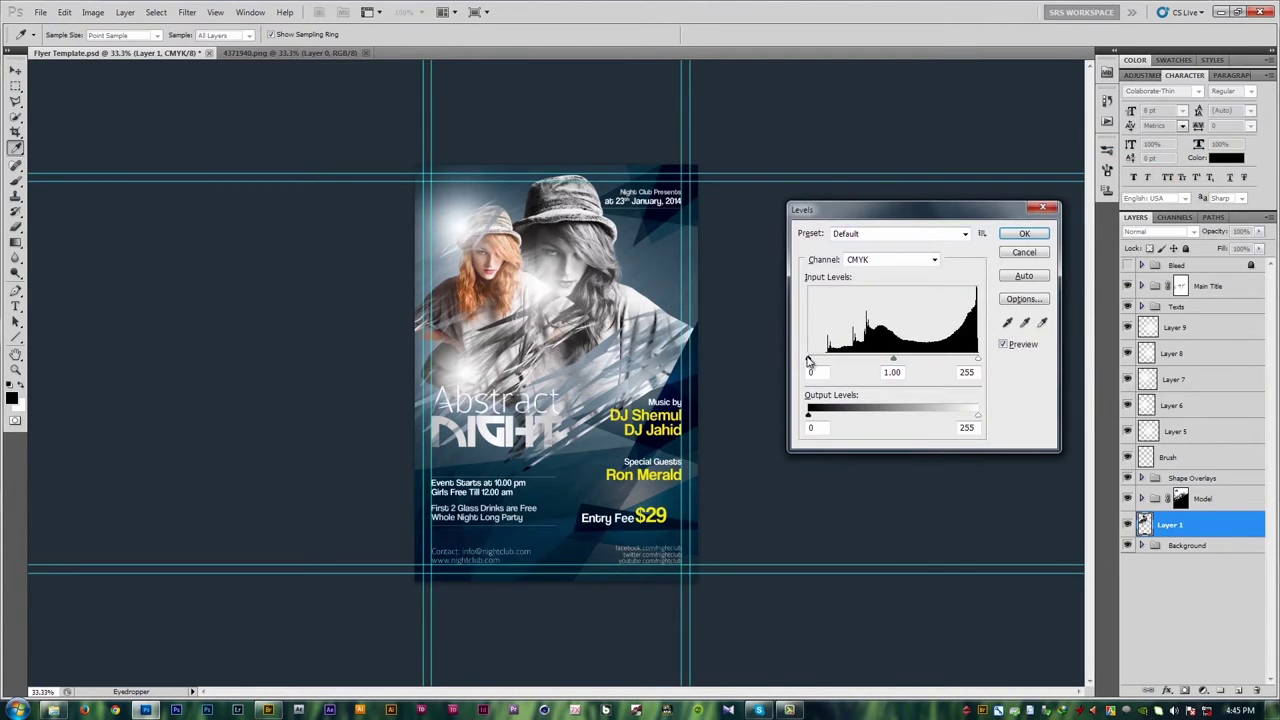
left_click_drag(809, 362, 831, 362)
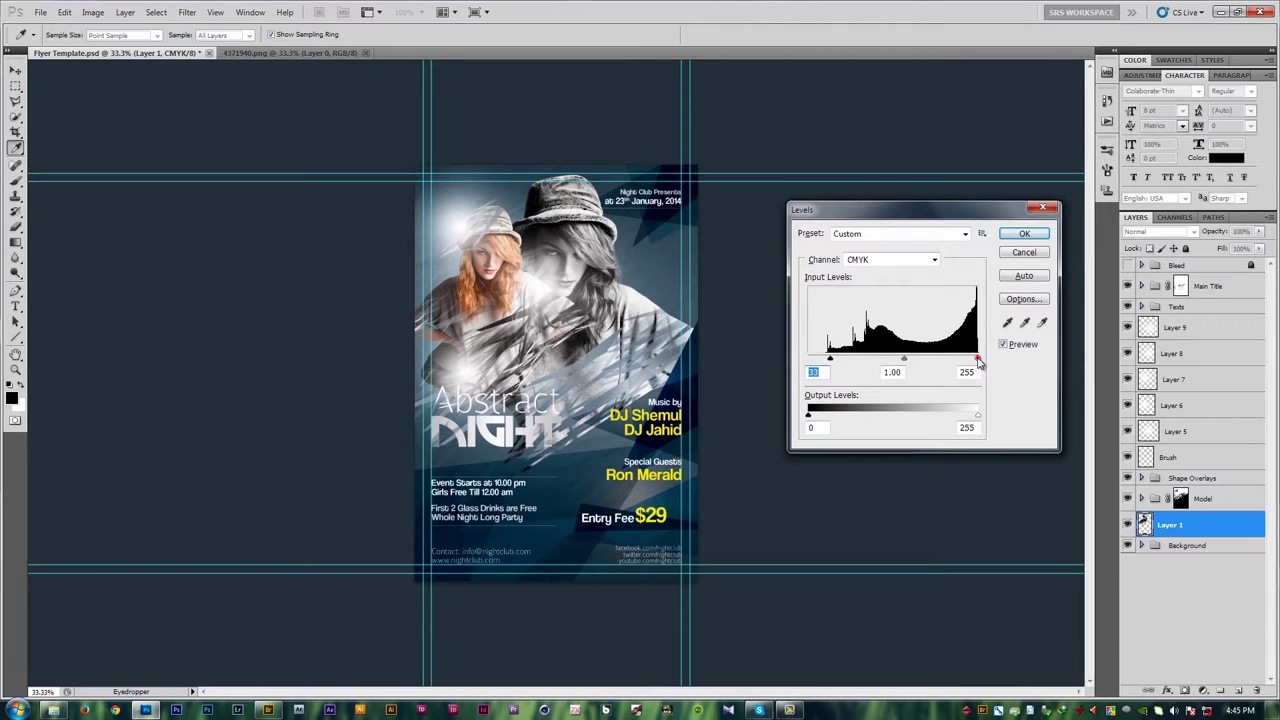
left_click_drag(978, 362, 968, 362)
key("Return")
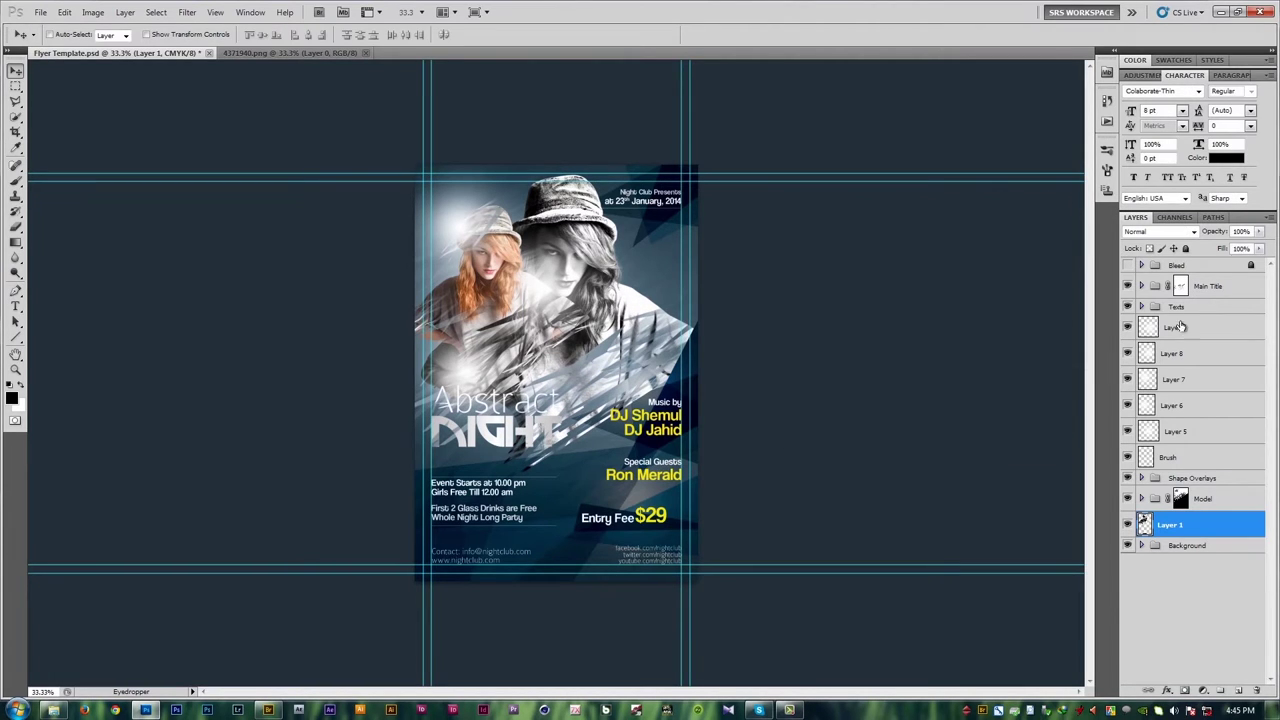
key("ctrl+z")
key("ctrl+z")
- Blend the model image in Overlay at about 35% opacity and shift it left
left_click(1174, 232)
left_click(1133, 404)
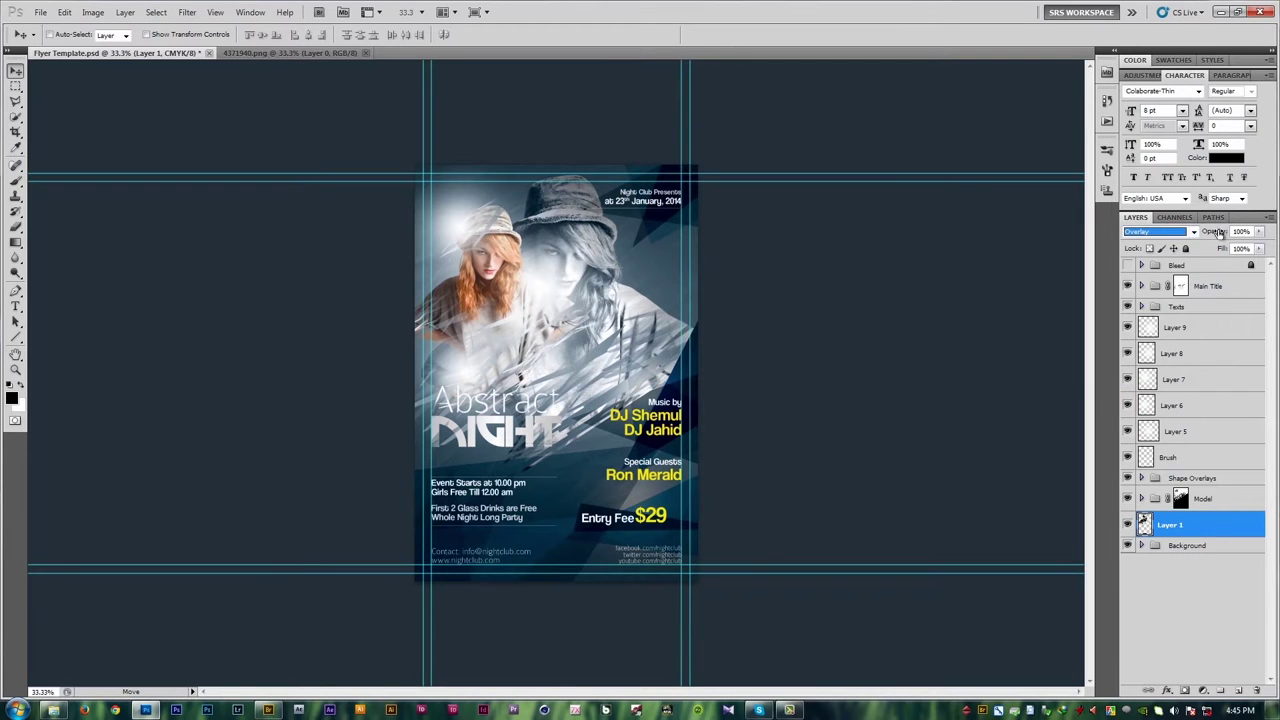
left_click_drag(1218, 232, 1170, 241)
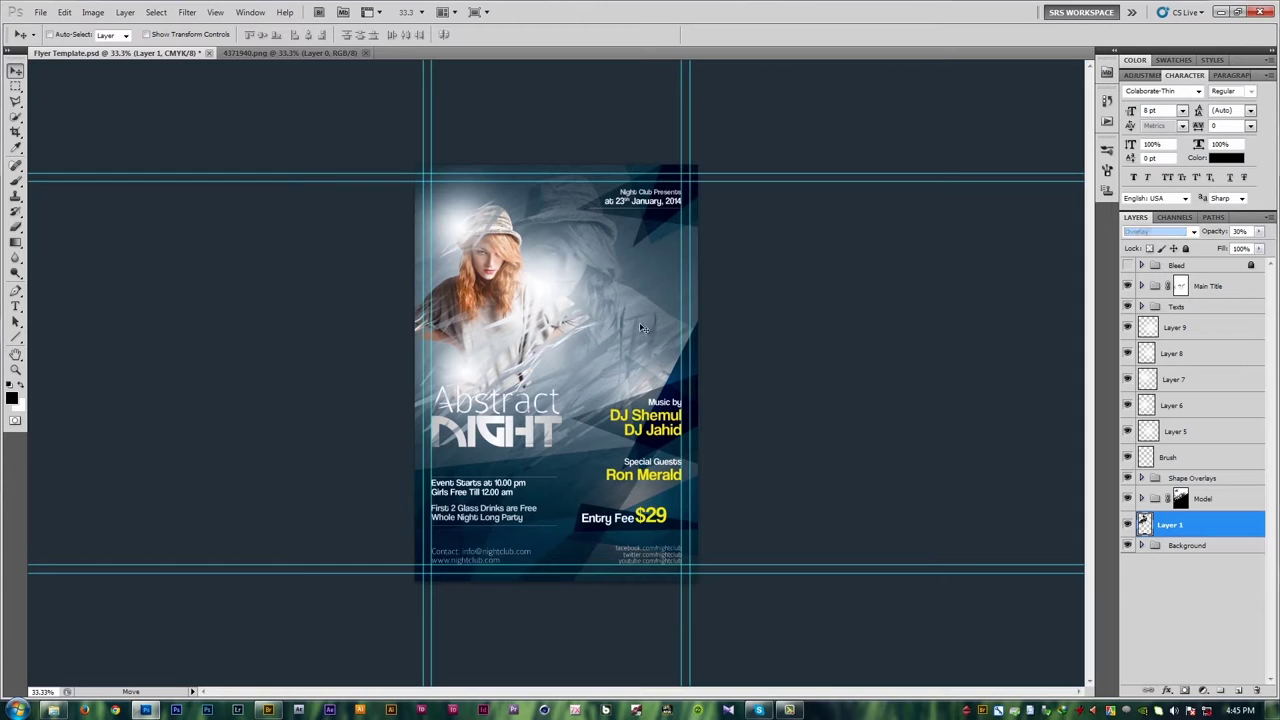
left_click_drag(645, 329, 644, 330)
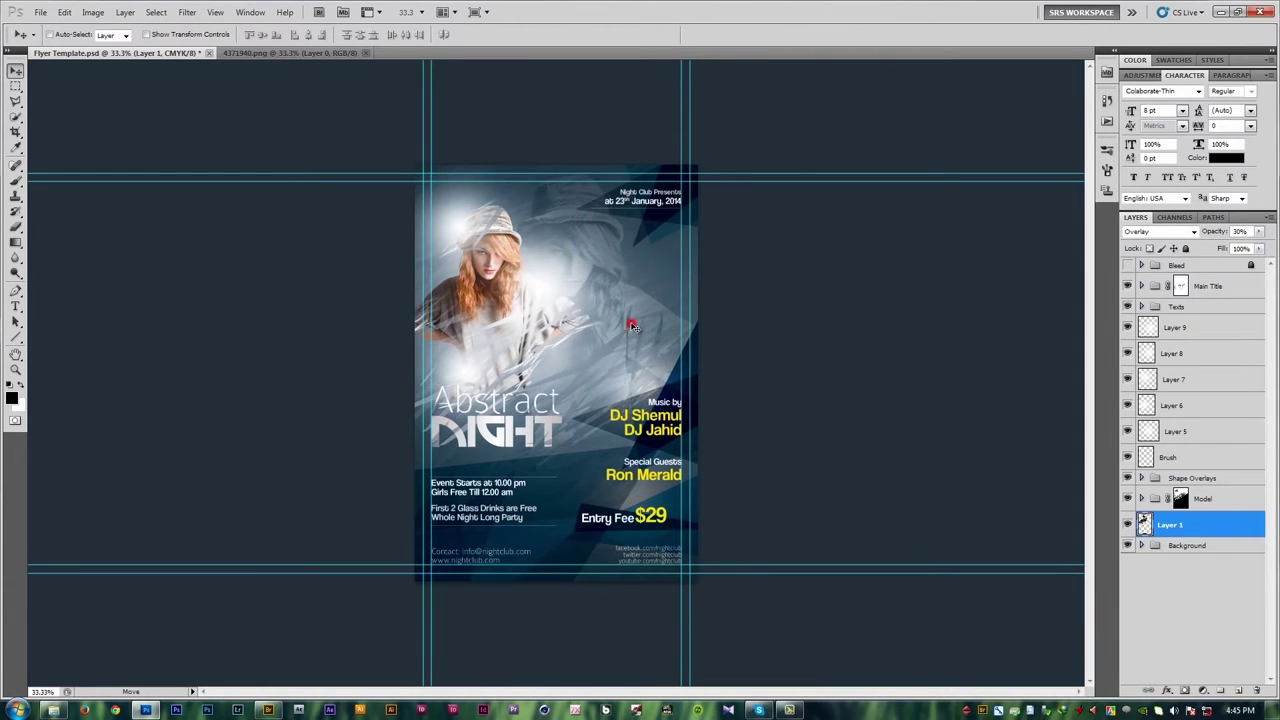
left_click_drag(631, 325, 626, 324)
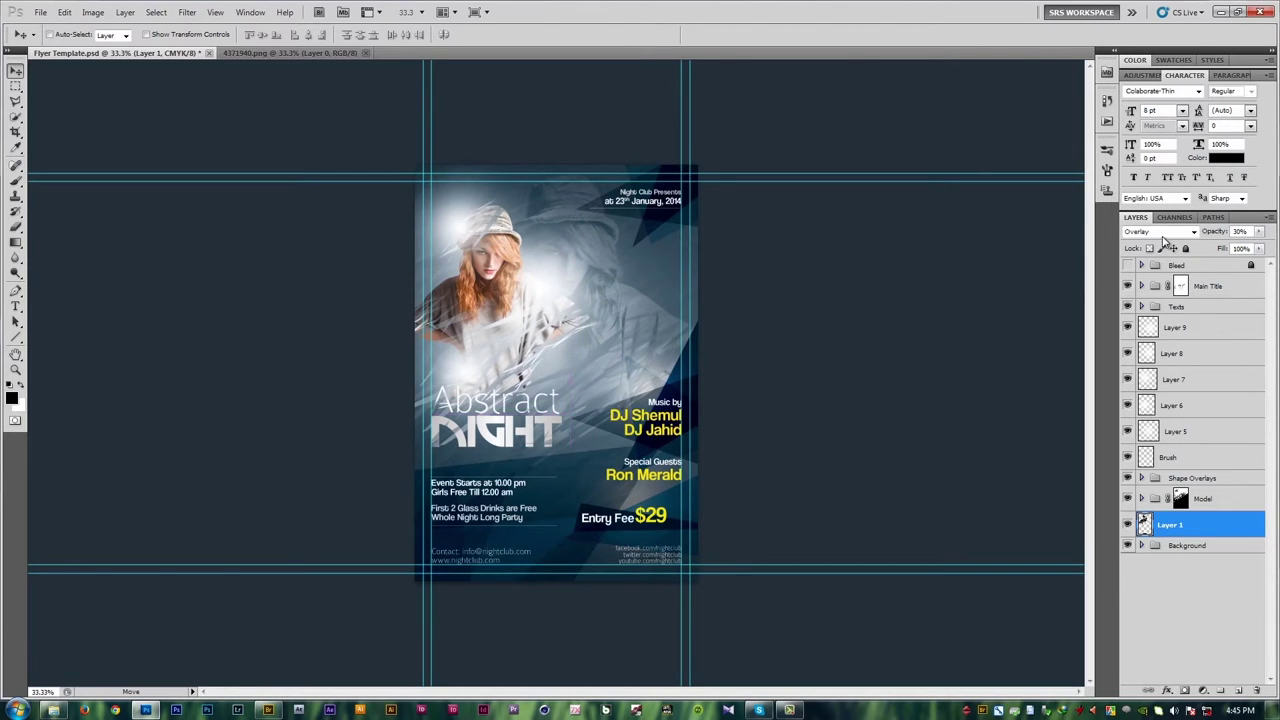
mouse_move(1204, 236)
left_mouse_down()
mouse_move(1251, 232)
mouse_move(1208, 231)
left_mouse_up()
key("e")
mouse_move(570, 395)
left_mouse_down()
mouse_move(590, 240)
mouse_move(578, 344)
left_mouse_up()
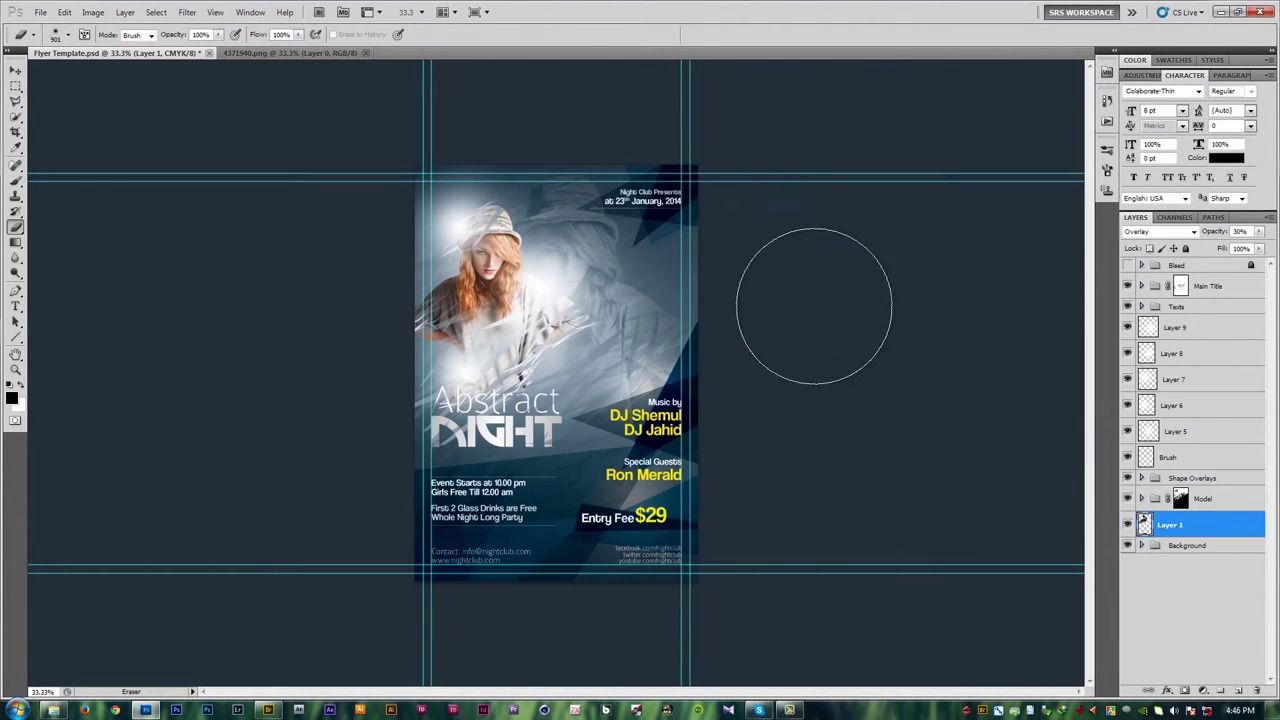
left_click(15, 70)
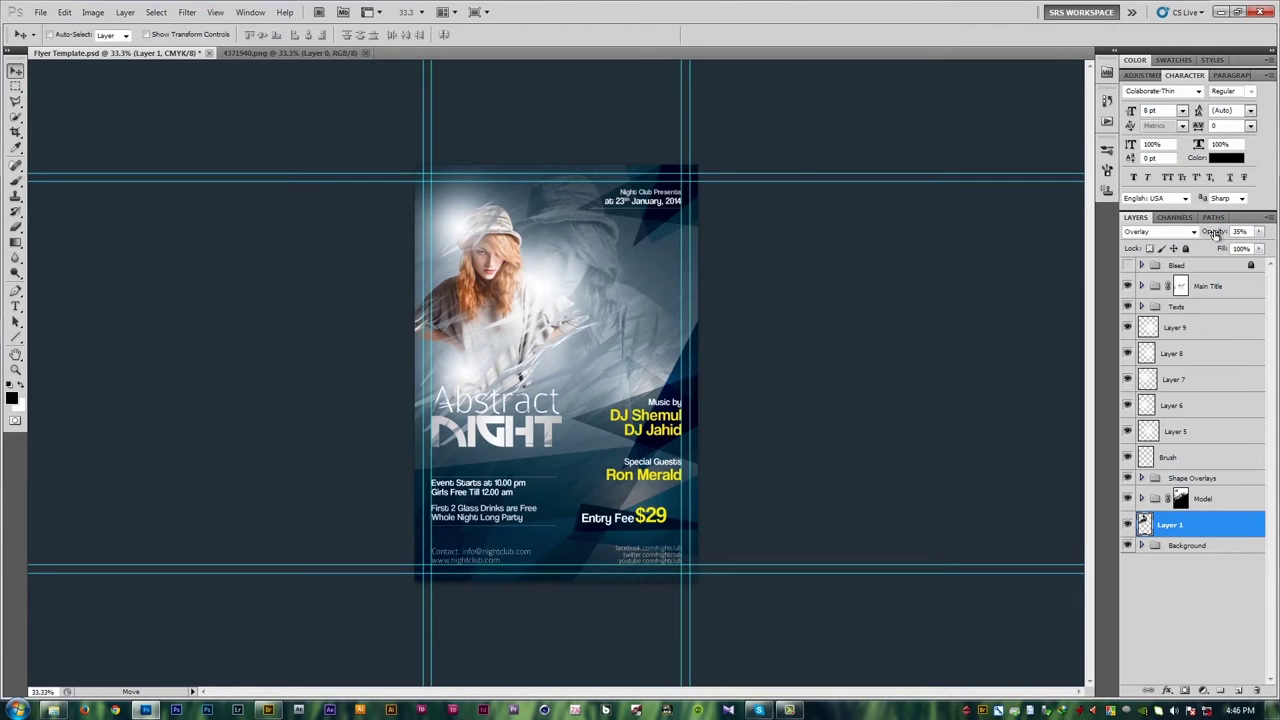
- Group Layers 5 through 9 with Ctrl+G, move the group above Main Title, and name it Light Effects
key("ctrl+plus")
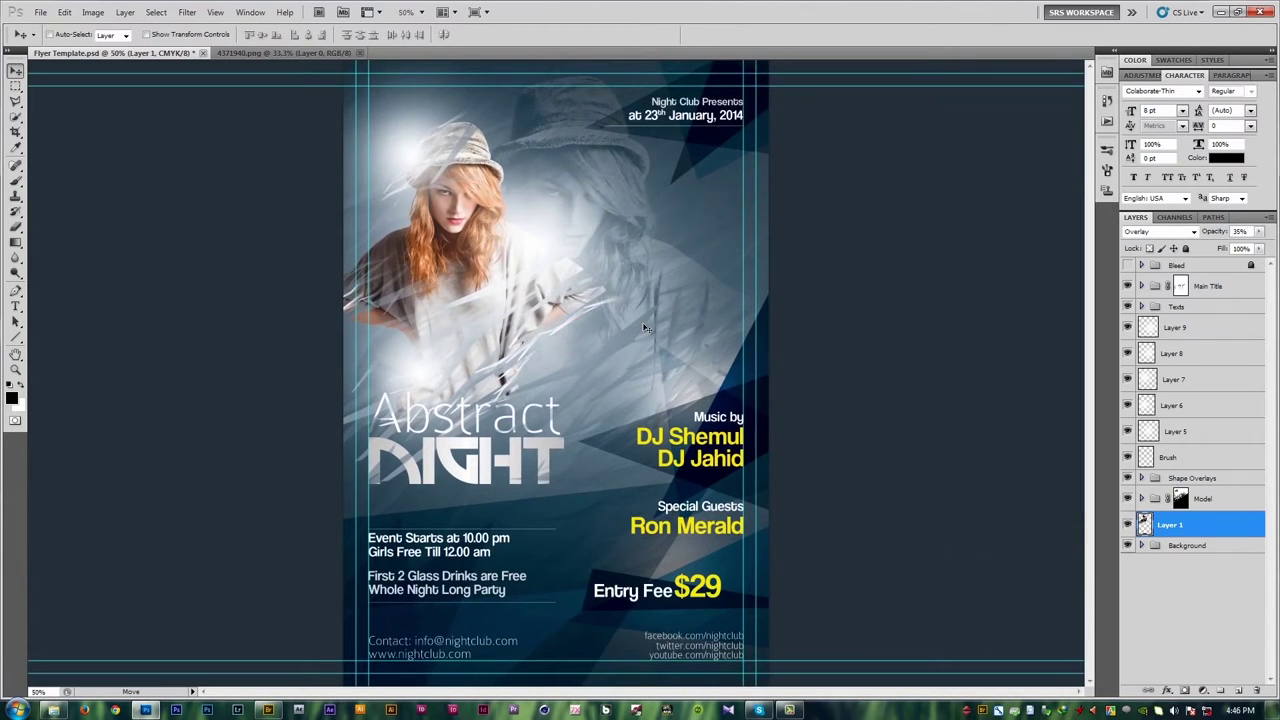
key("ctrl+minus")
left_click(1222, 288)
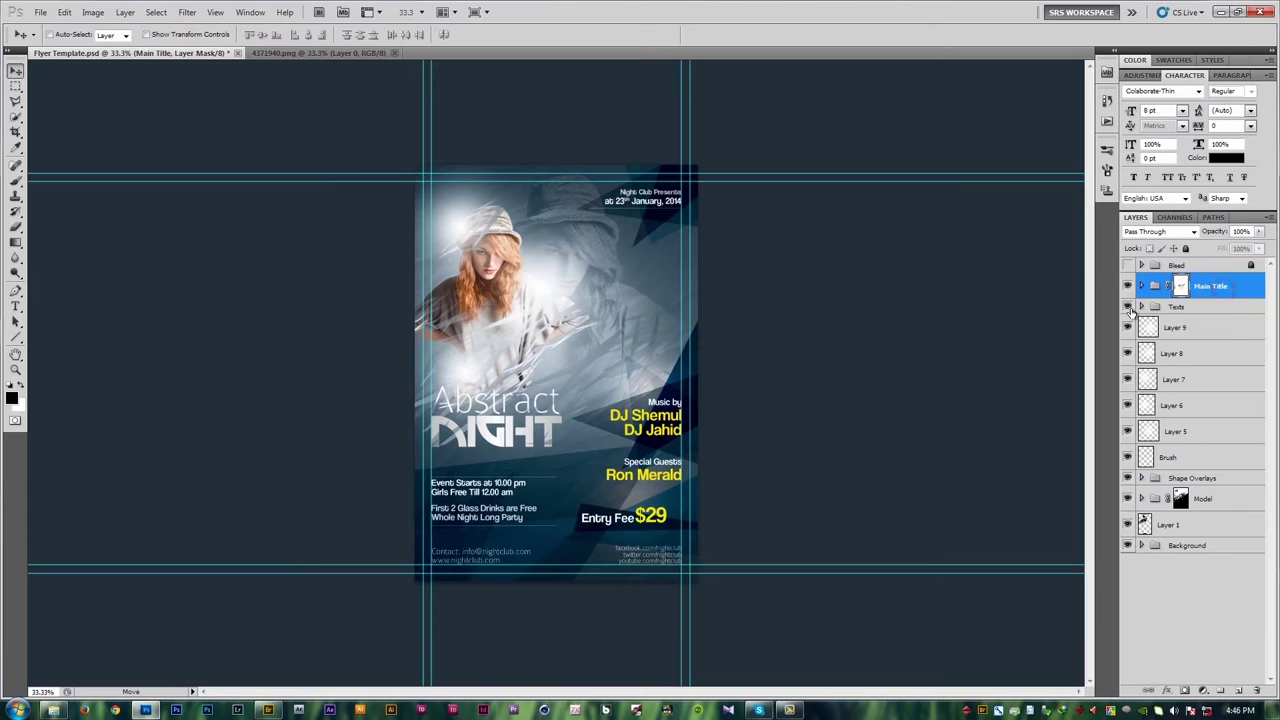
left_click(1185, 328)
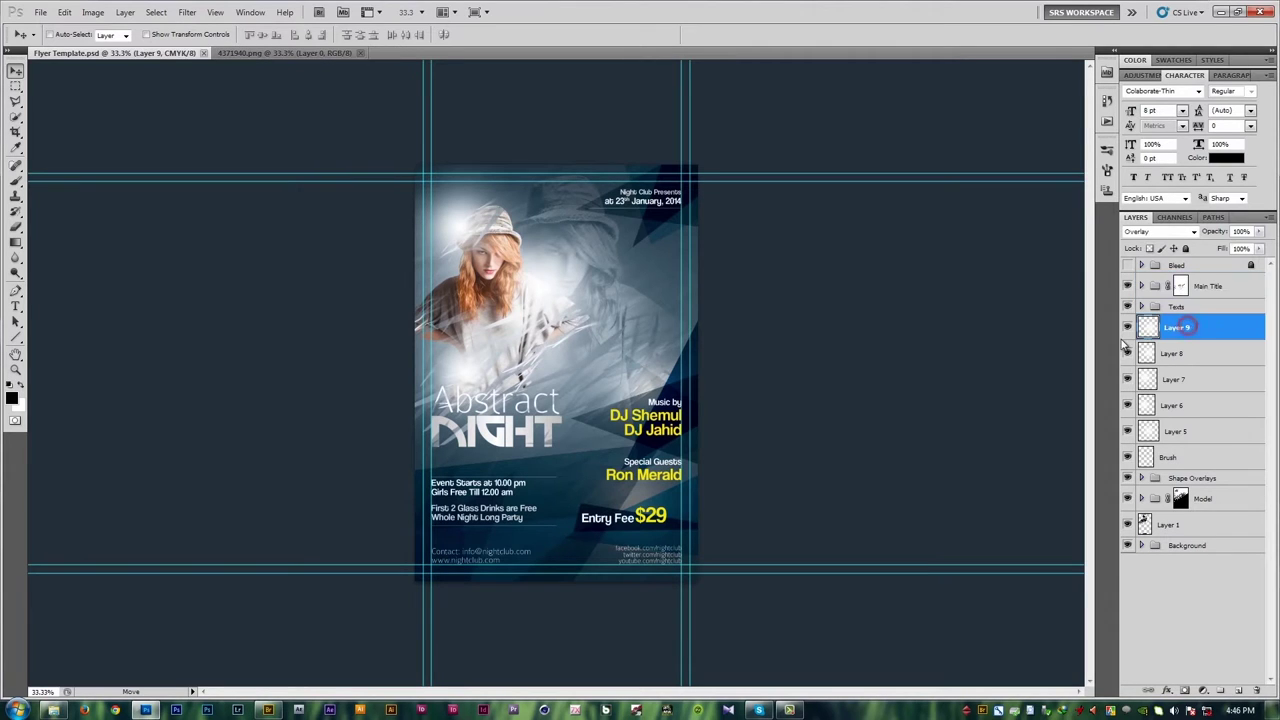
left_click(1185, 431, "shift")
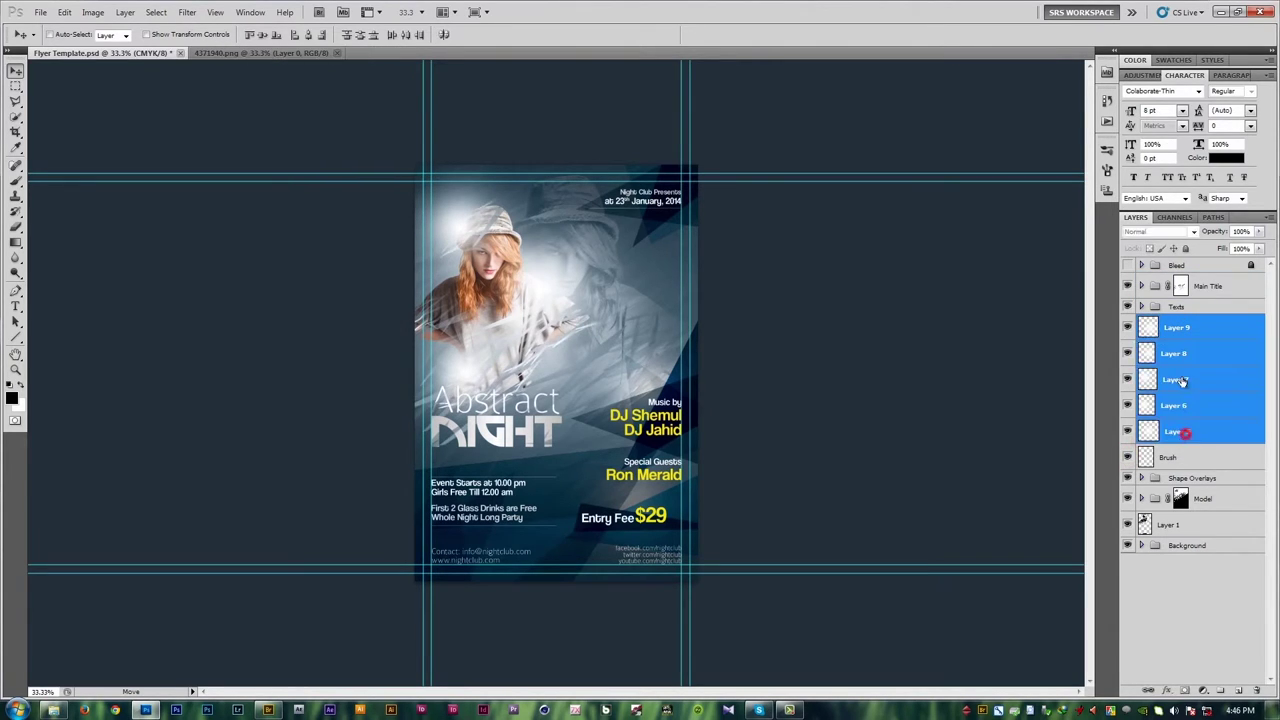
key("ctrl+g")
left_click_drag(1183, 328, 1221, 280)
type("Light Effects")
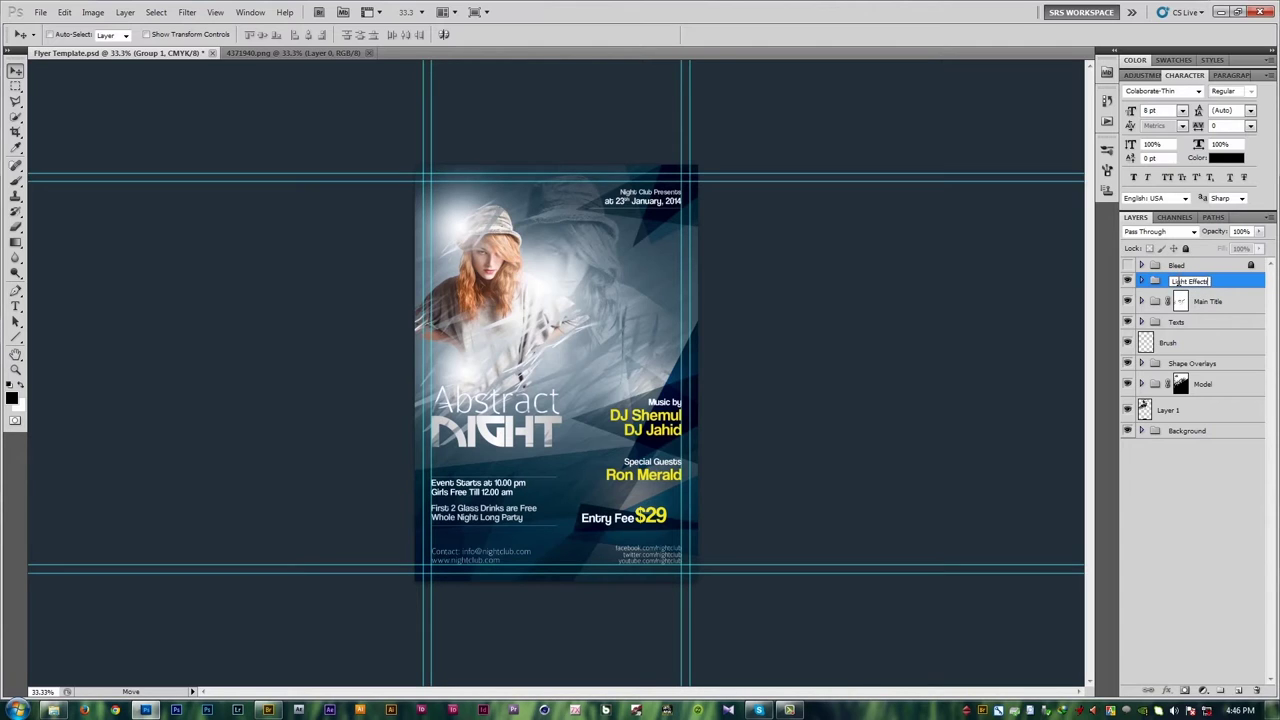
key("Return")
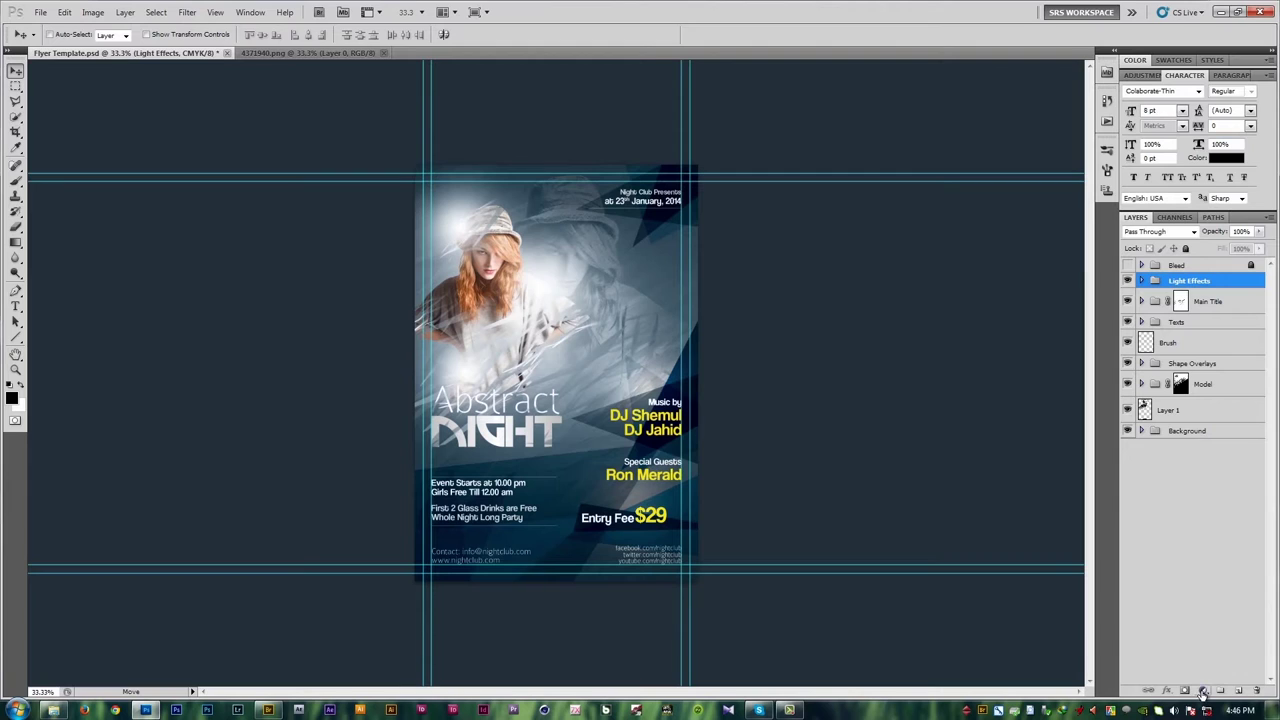
left_click(1203, 691)
left_click(891, 622)
- On new Layer 12, paint soft black patches above the model's head, beside it, and across the flyer's top
left_click(1237, 691)
key("g")
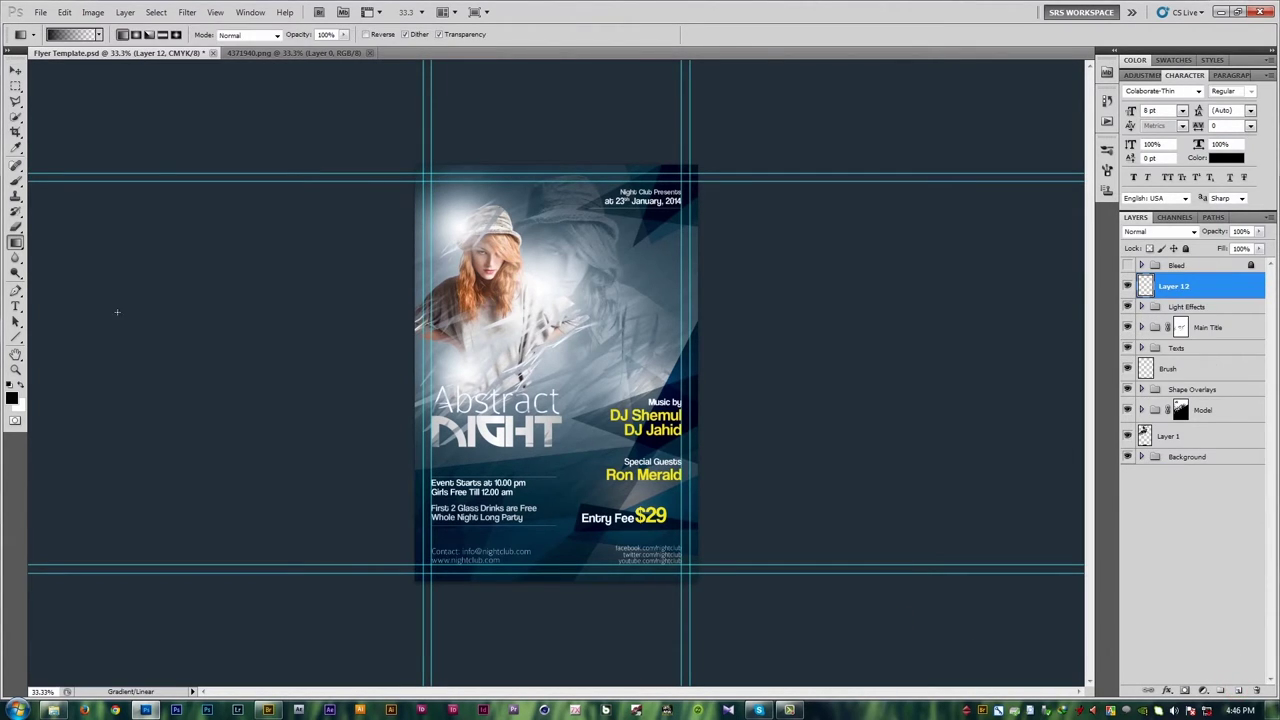
left_click(16, 180)
left_click_drag(486, 257, 549, 284)
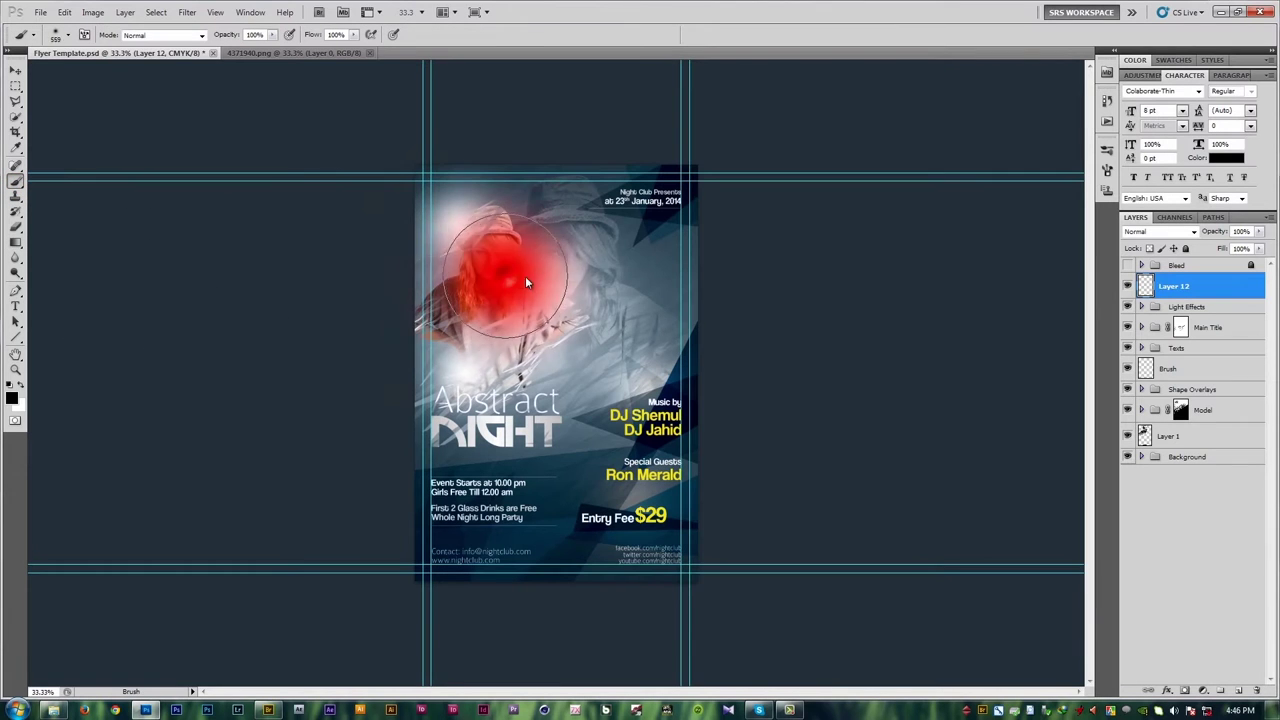
left_click_drag(400, 215, 470, 230)
left_click(557, 300)
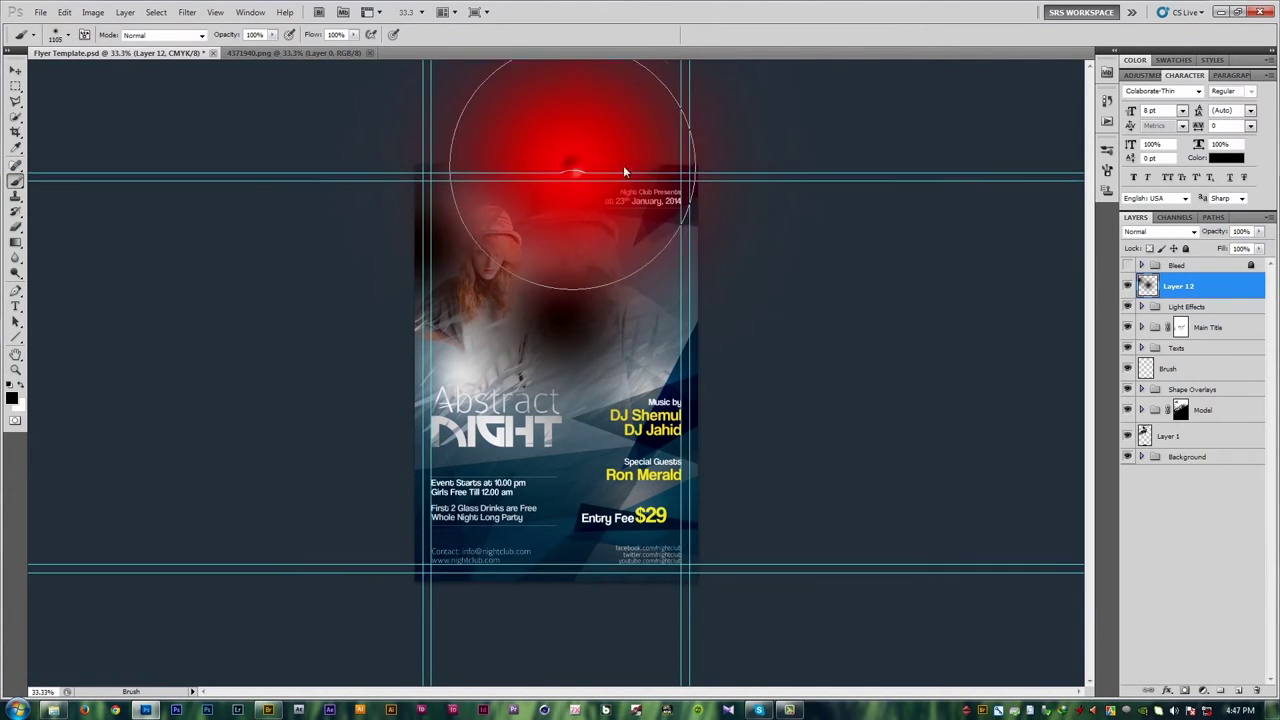
left_click_drag(560, 140, 556, 117)
left_click(557, 77)
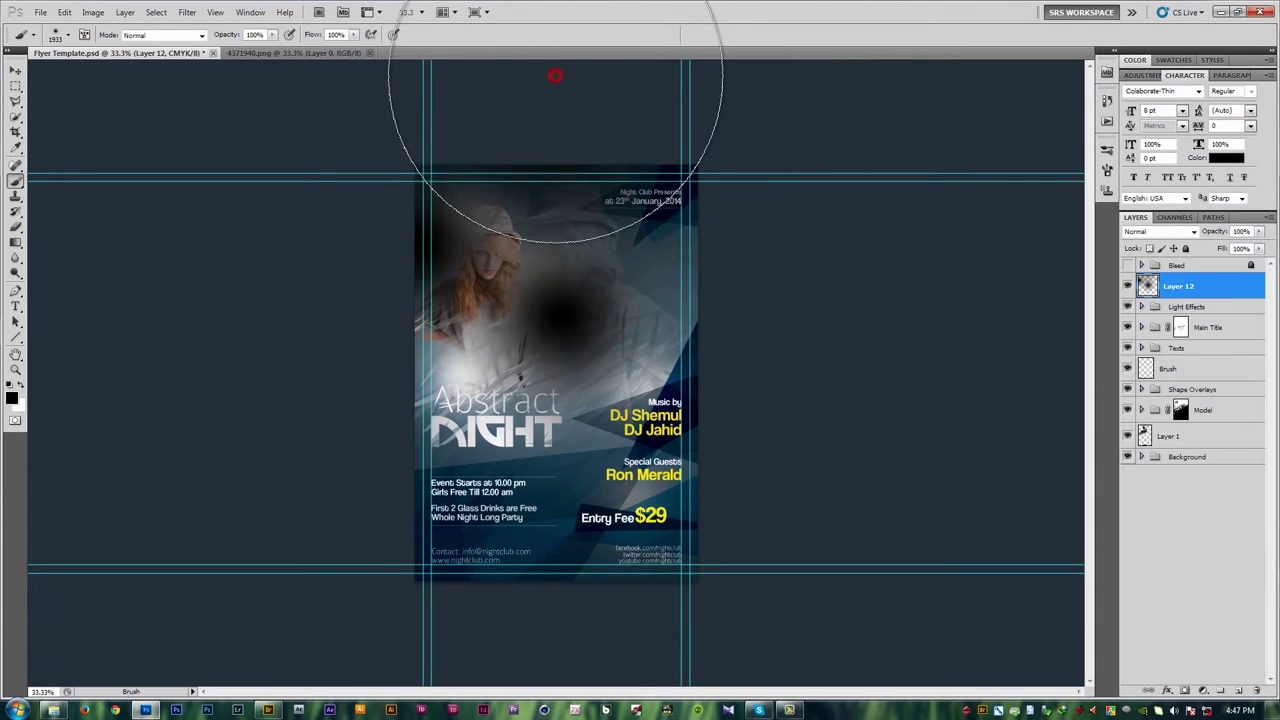
mouse_move(428, 400)
left_mouse_down()
mouse_move(360, 400)
mouse_move(428, 384)
left_mouse_up()
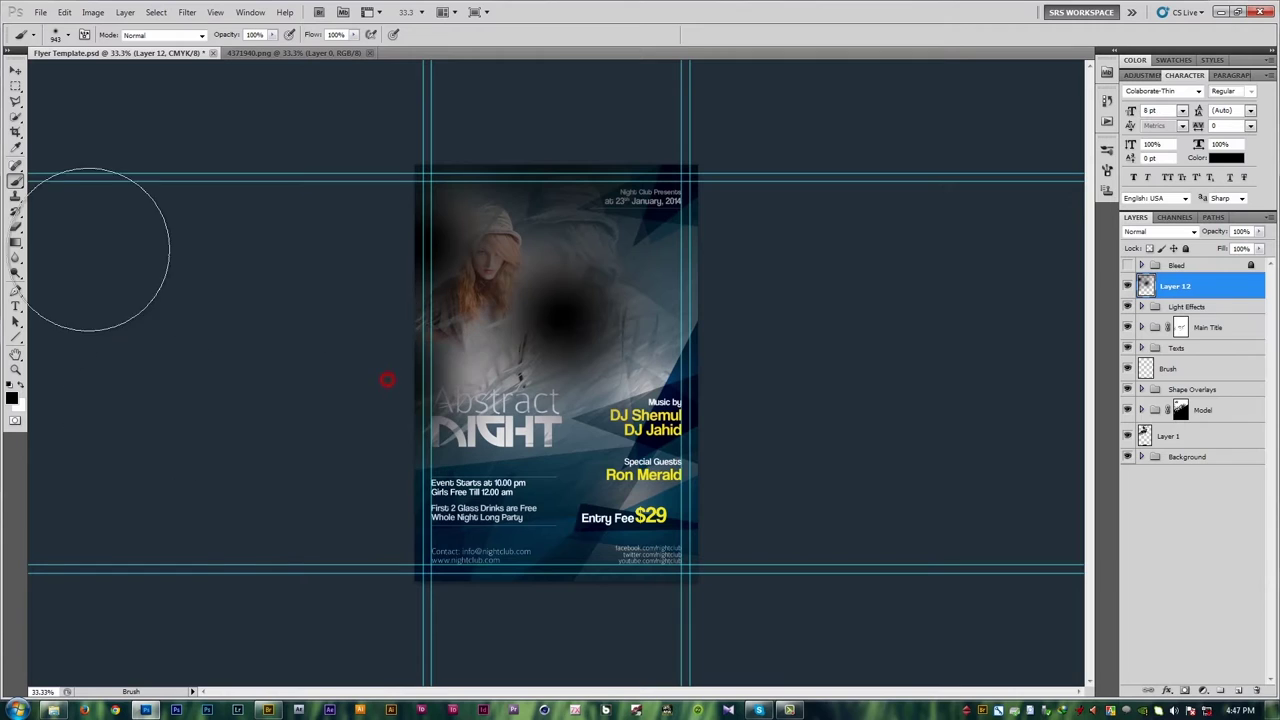
left_click(15, 70)
left_click(187, 12)
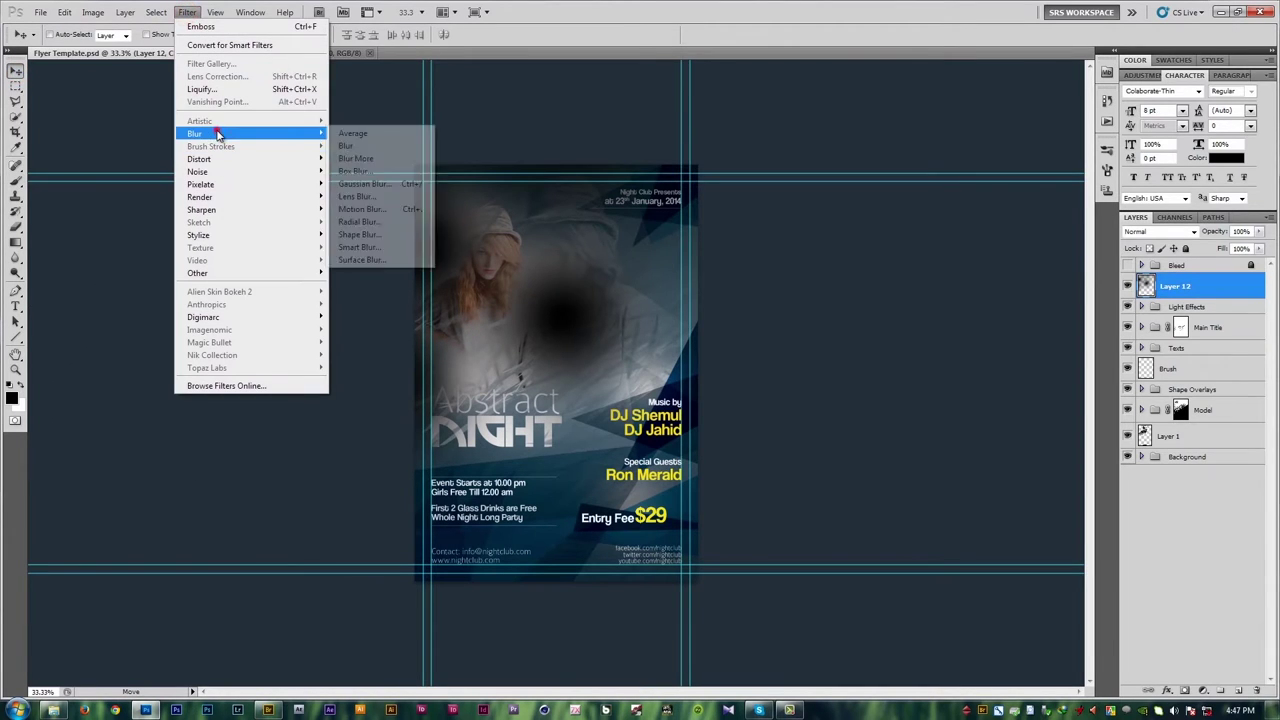
- Apply a Motion Blur at -52° angle with reduced distance to Layer 12
left_click(362, 209)
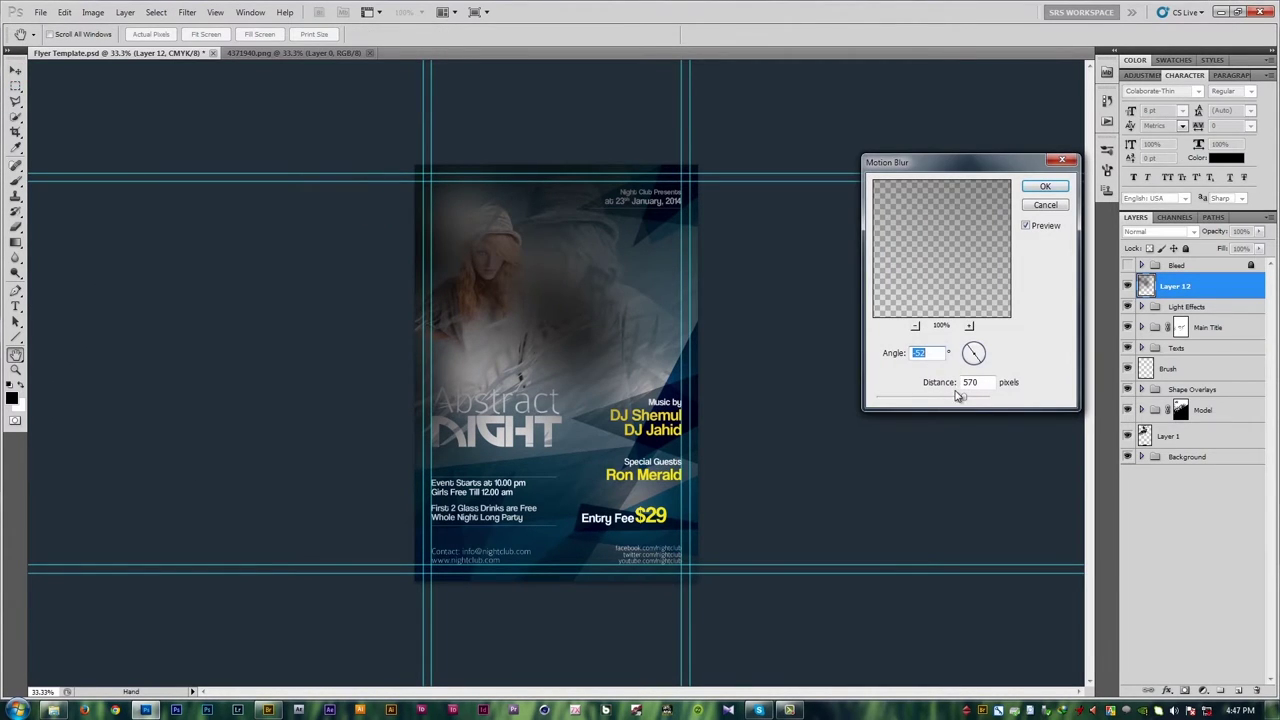
left_click_drag(957, 396, 956, 400)
type("60")
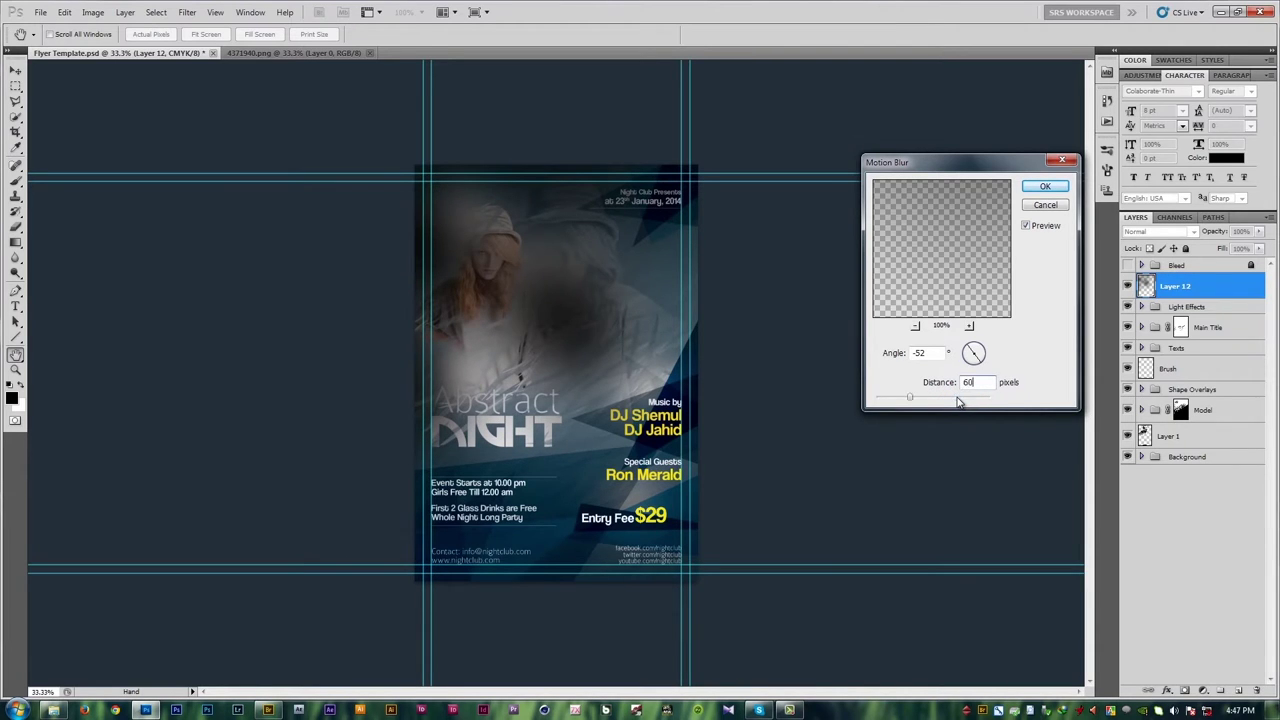
key("Return")
- Set Layer 12's blend mode to Soft Light and toggle it to compare
left_click(1140, 234)
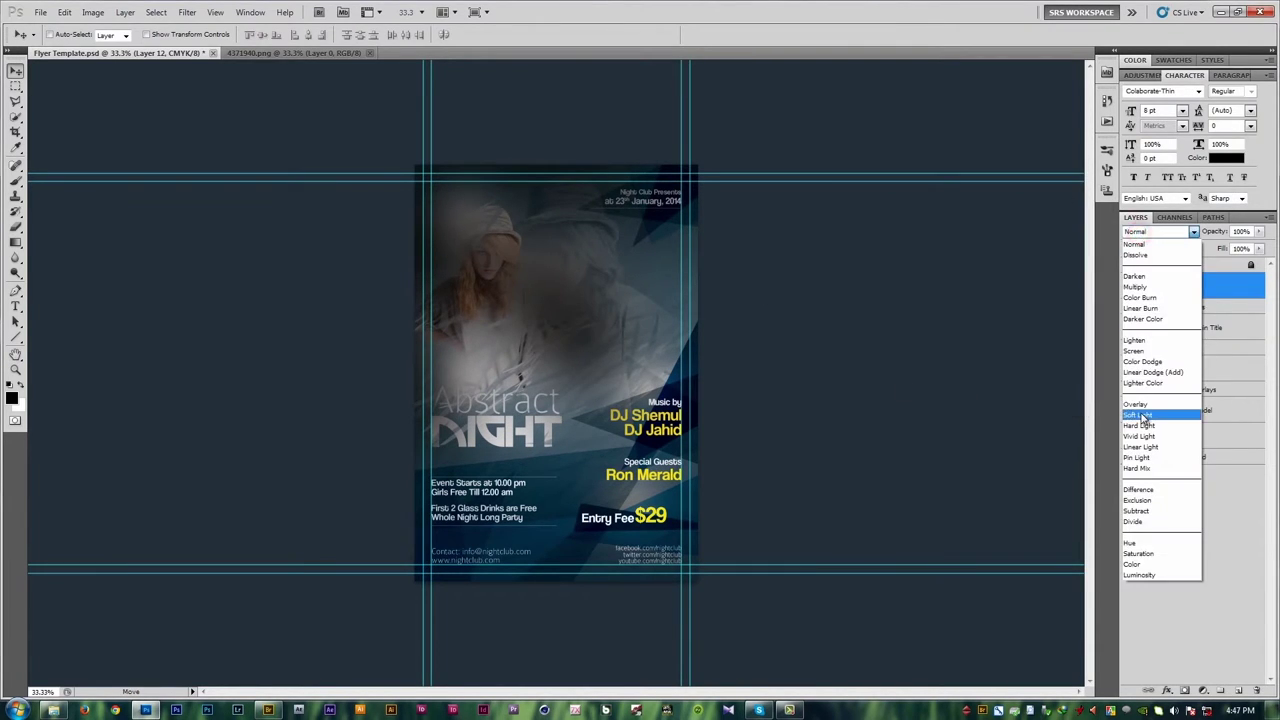
left_click(1140, 411)
scroll(1157, 234, "up", 1)
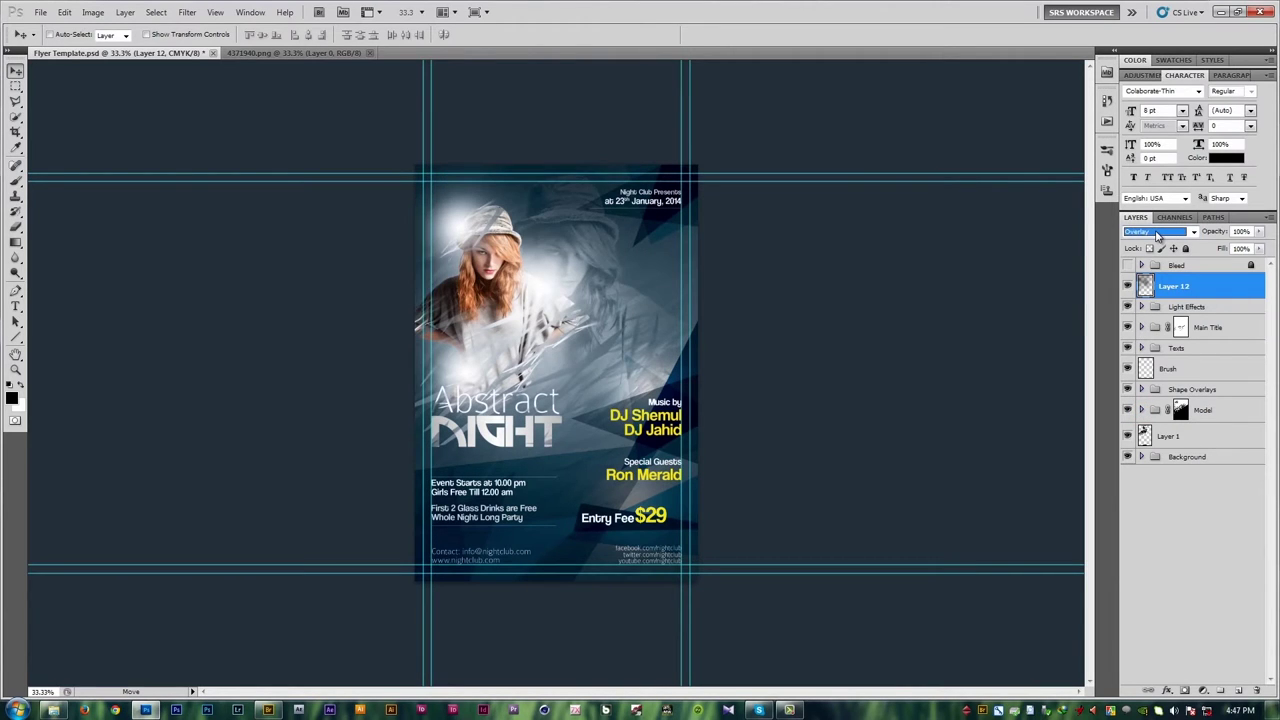
scroll(1157, 234, "down", 1)
left_click(1127, 286)
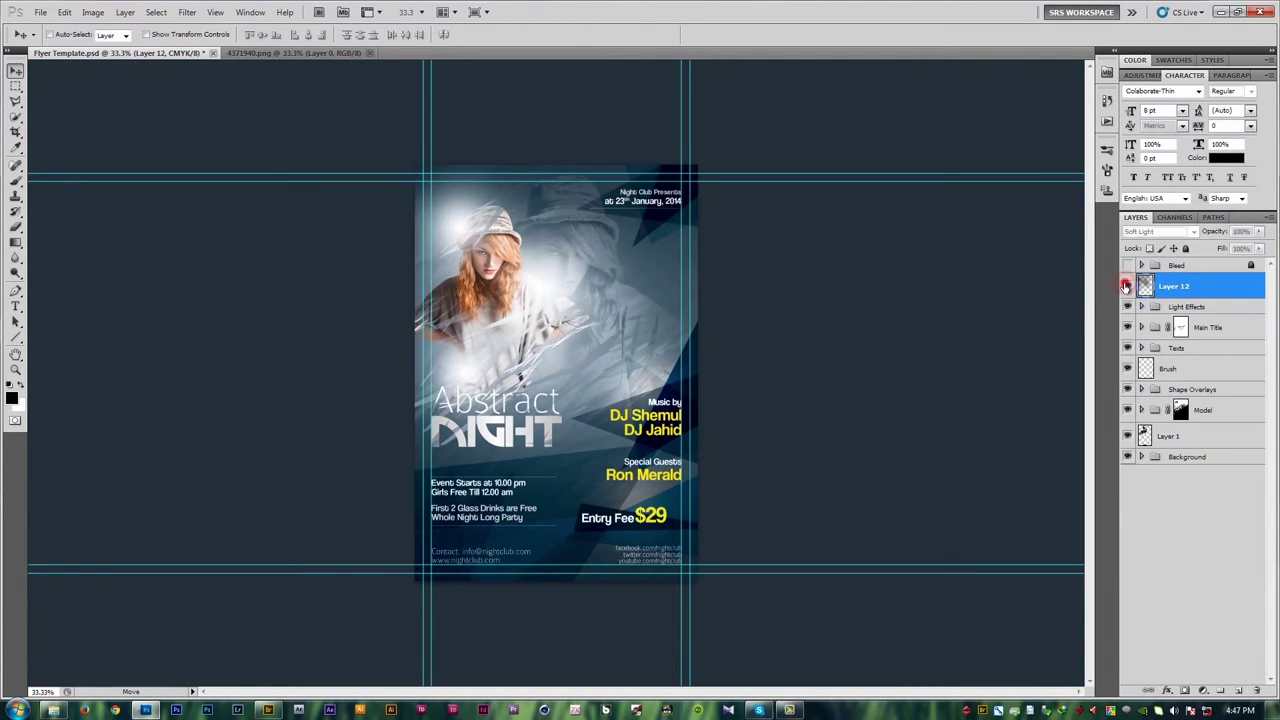
left_click(1126, 286)
left_click(1205, 689)
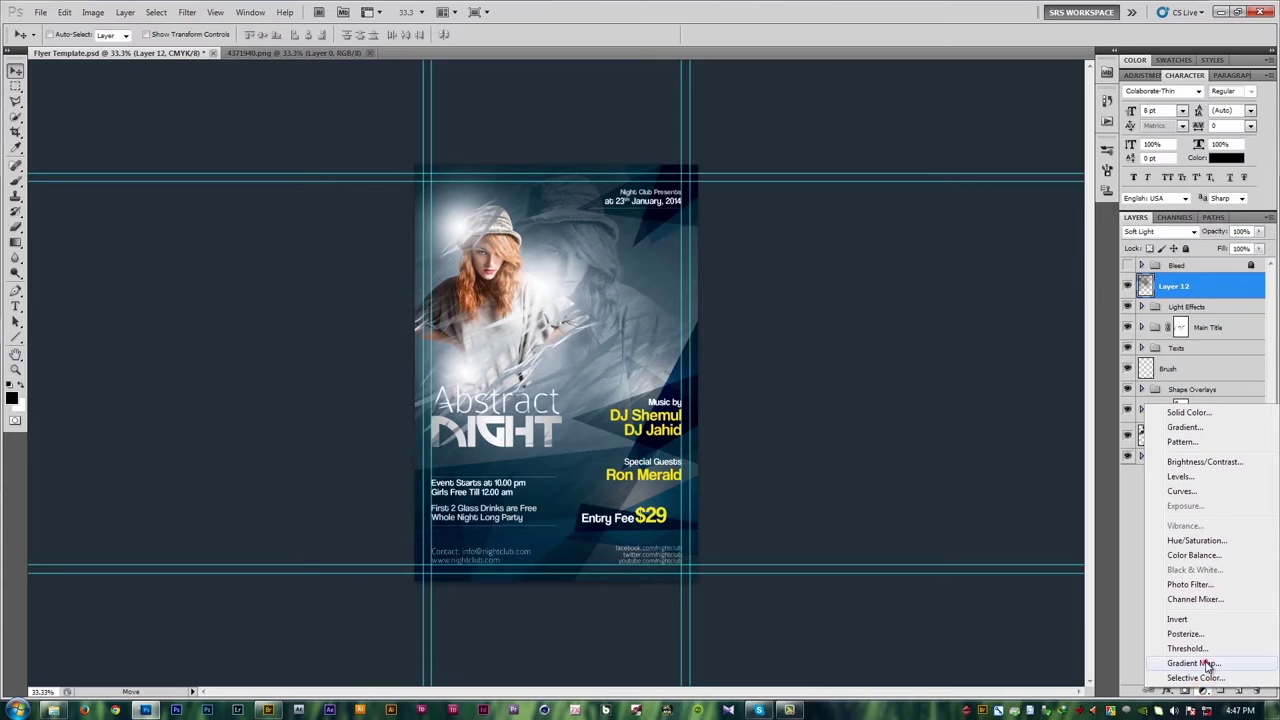
- Add a Gradient Map with the blue-to-yellow preset and a dark blue left stop
left_click(1190, 663)
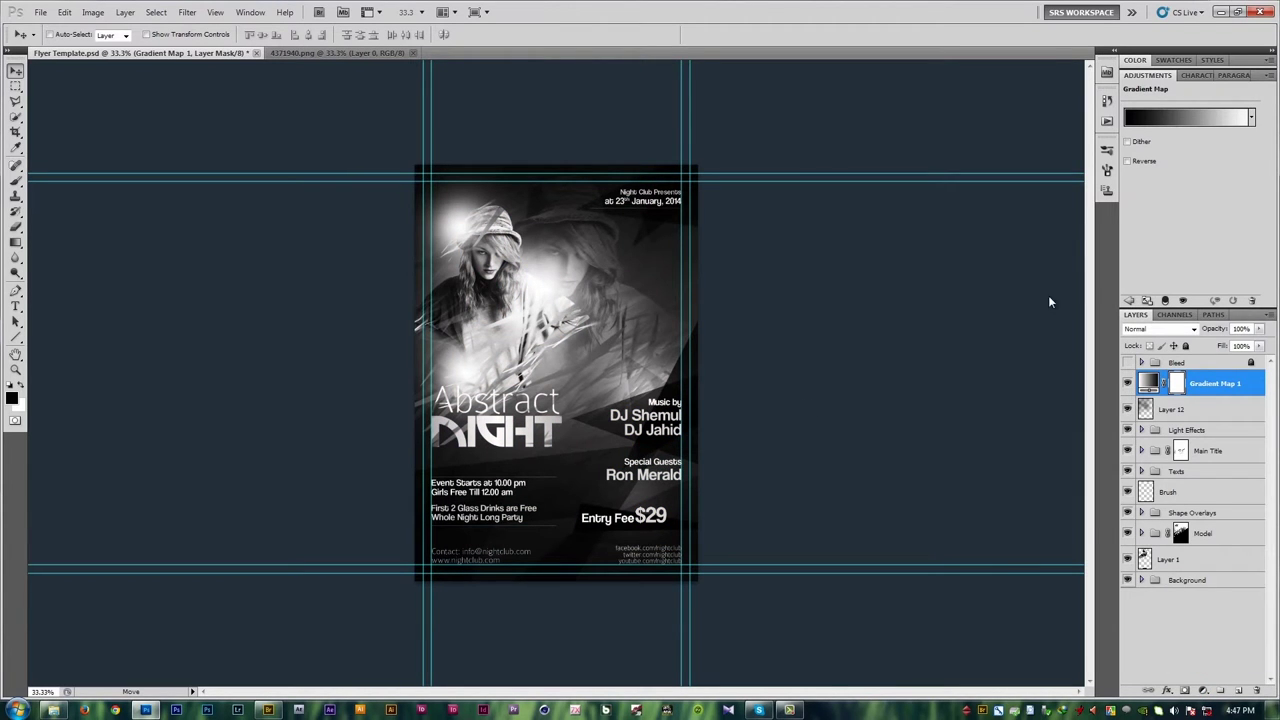
left_click(1251, 117)
left_click(1146, 189)
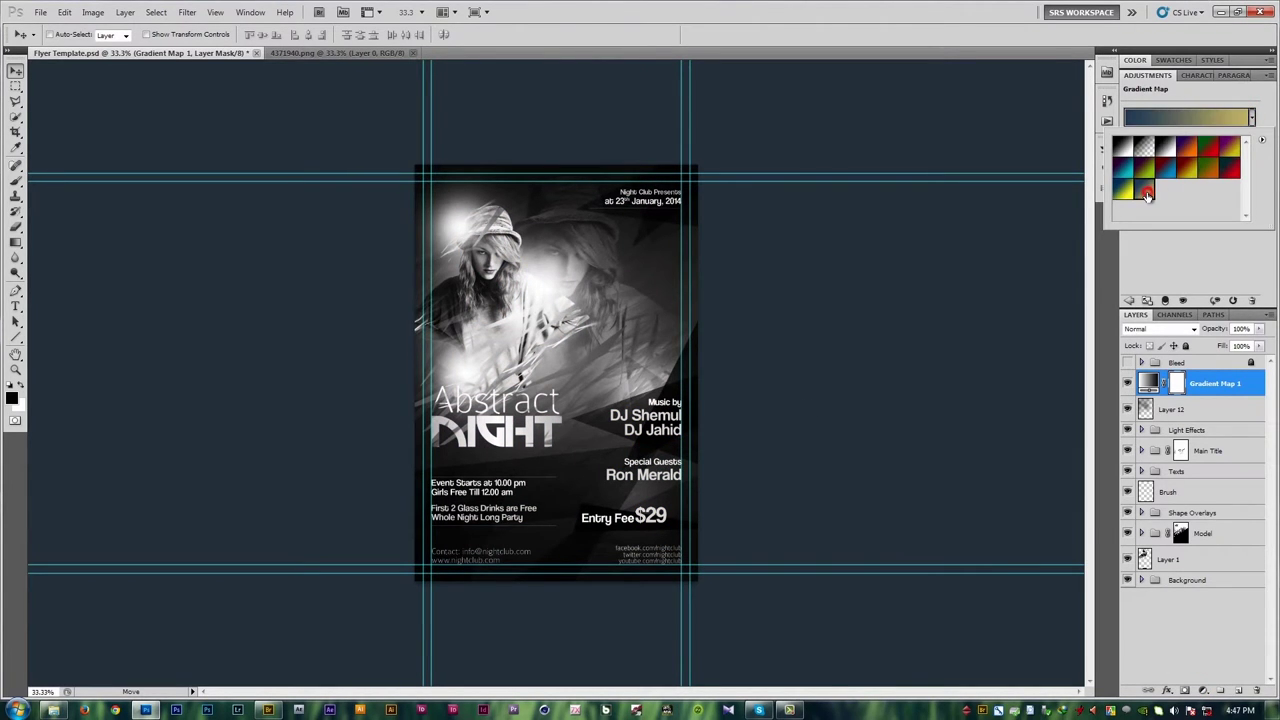
left_click(1236, 116)
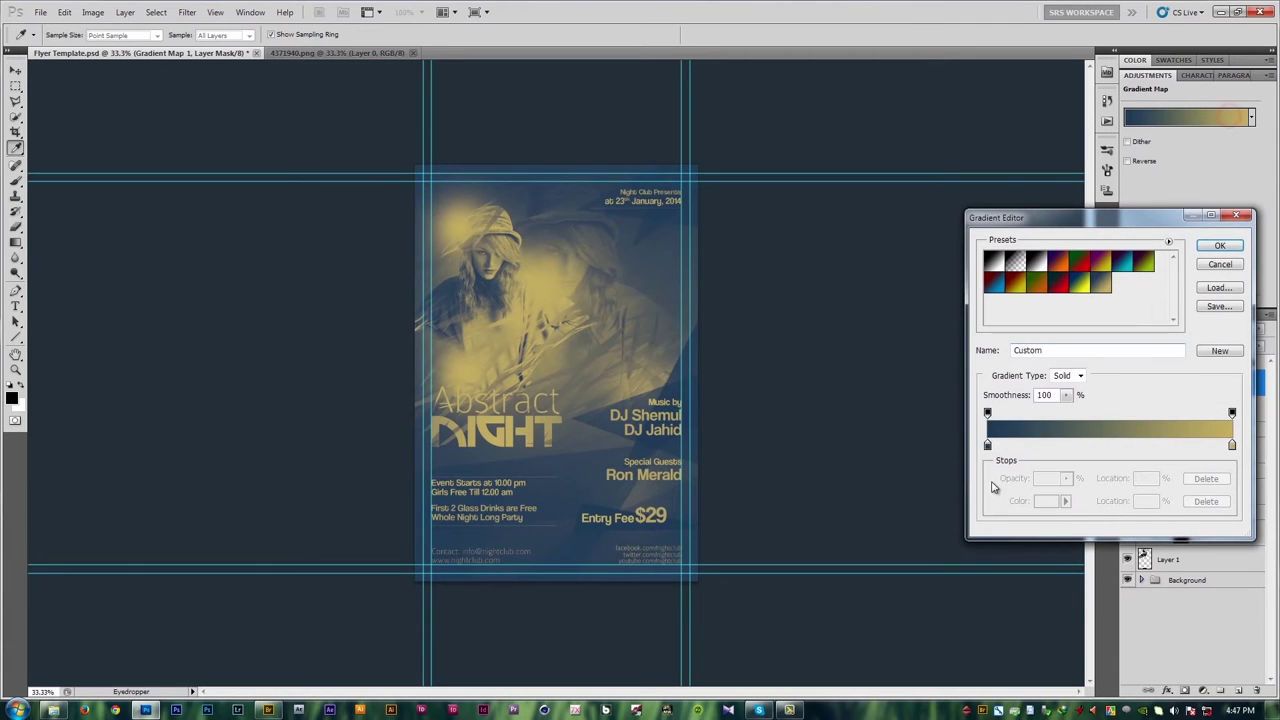
double_click(987, 446)
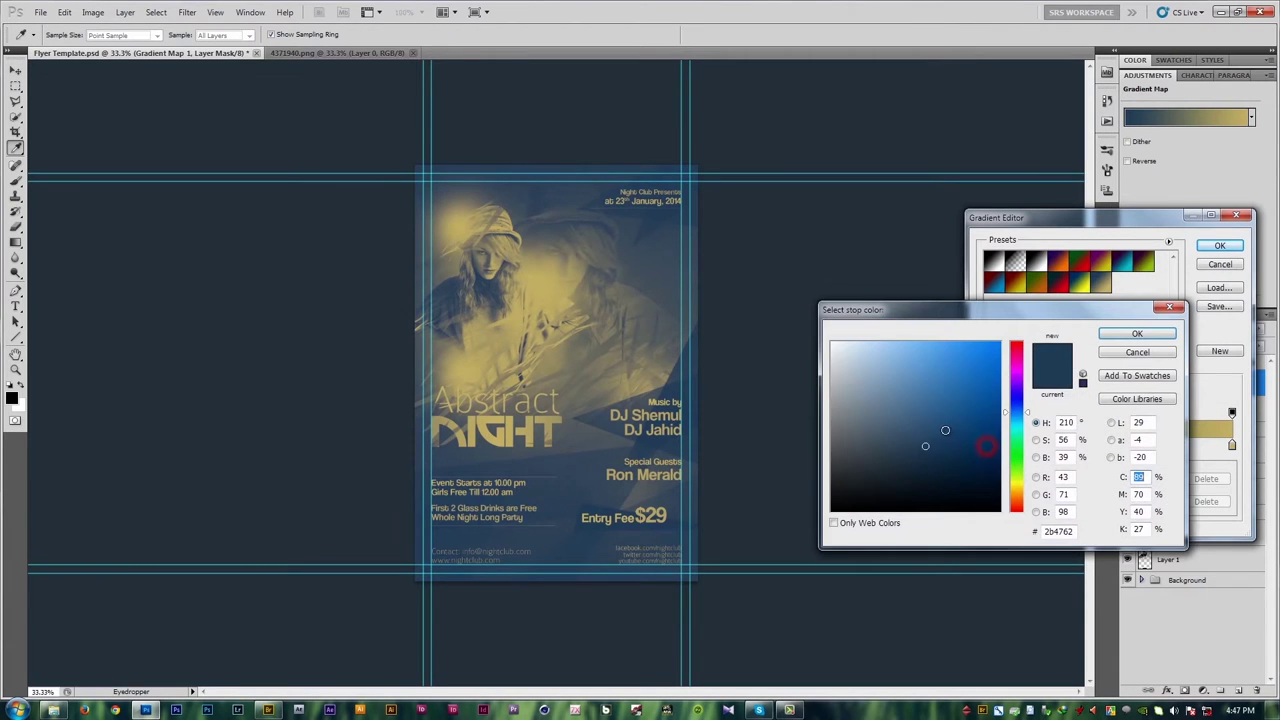
left_click(1137, 334)
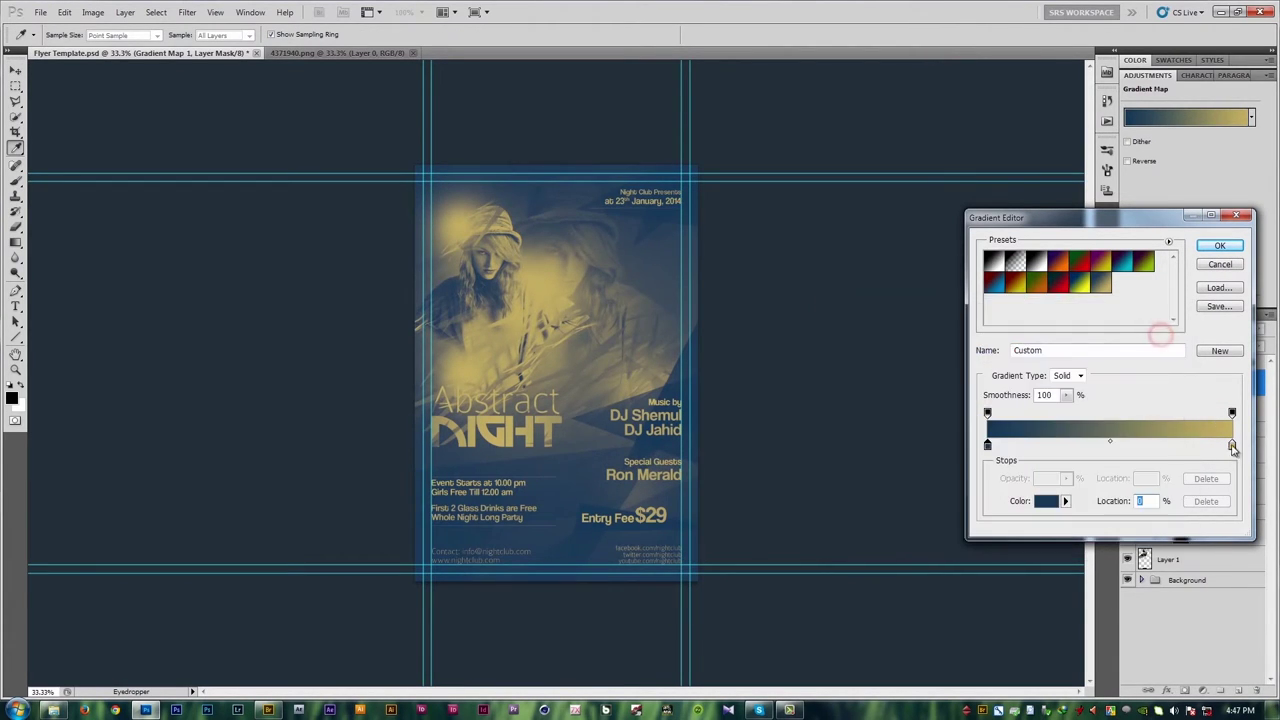
- Make the gradient's right stop a lighter, purer yellow
double_click(1232, 444)
left_click_drag(913, 373, 901, 367)
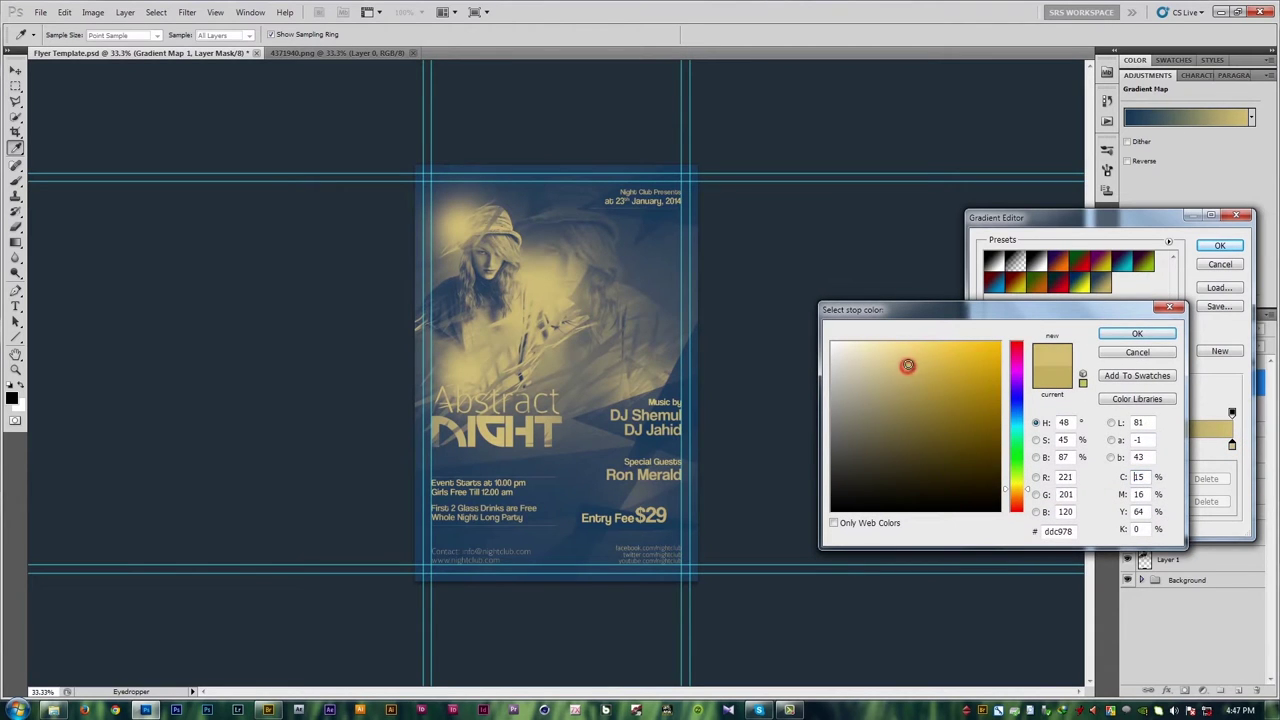
left_click(1020, 488)
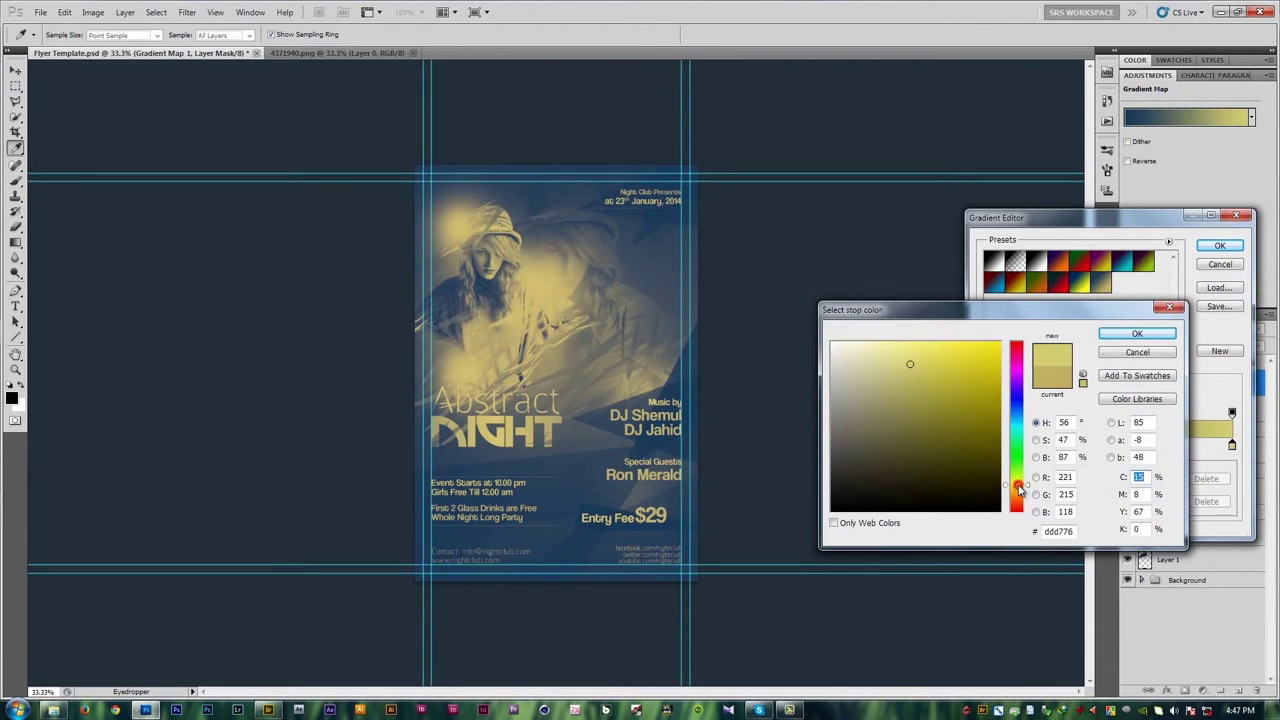
left_click(1137, 334)
left_click(1220, 245)
- Blend the Gradient Map as Soft Light and compare with it hidden
key("v")
left_click(1140, 329)
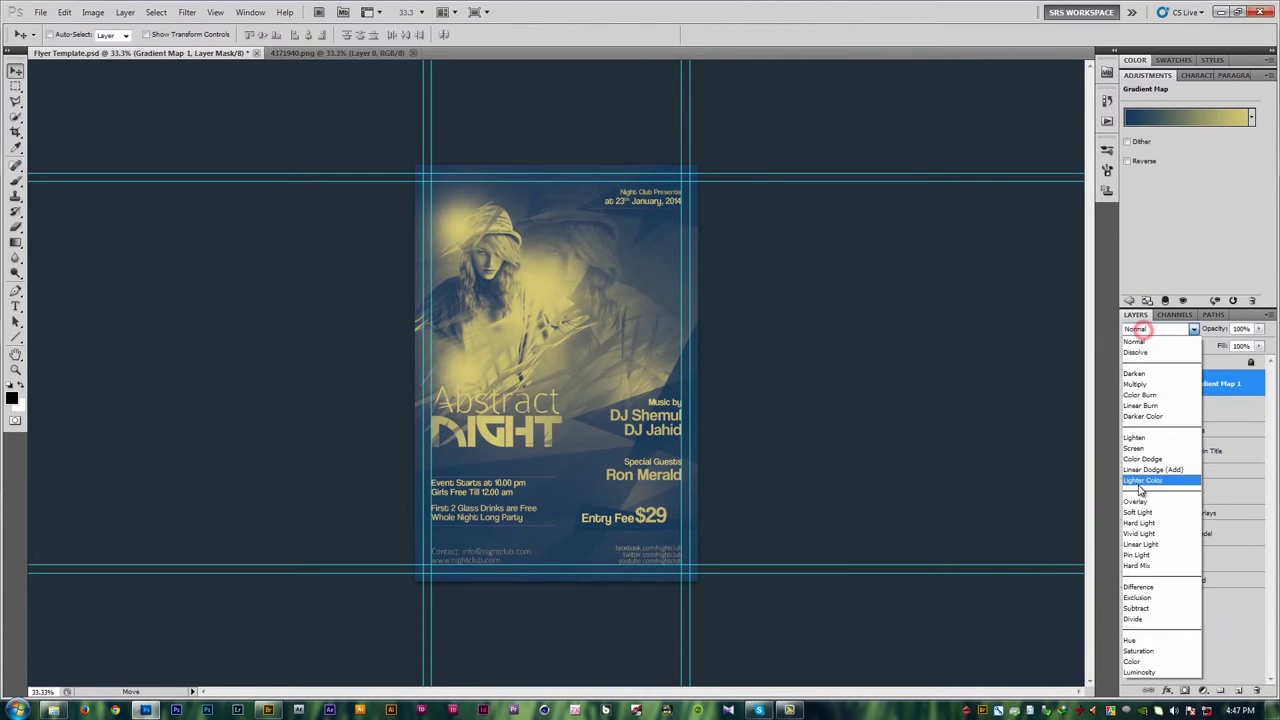
left_click(1138, 512)
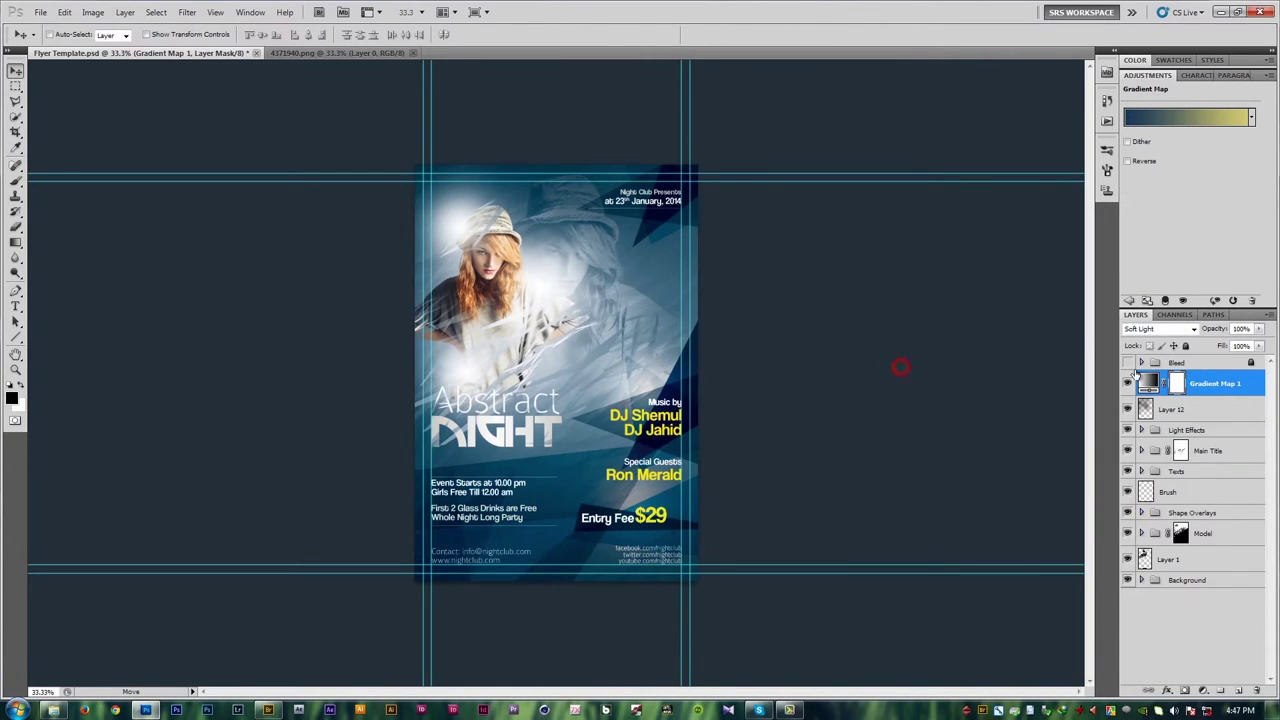
left_click(1128, 383)
left_click(1127, 384)
- Darken the gradient's right stop to a dark olive and compare the result
left_click(1230, 122)
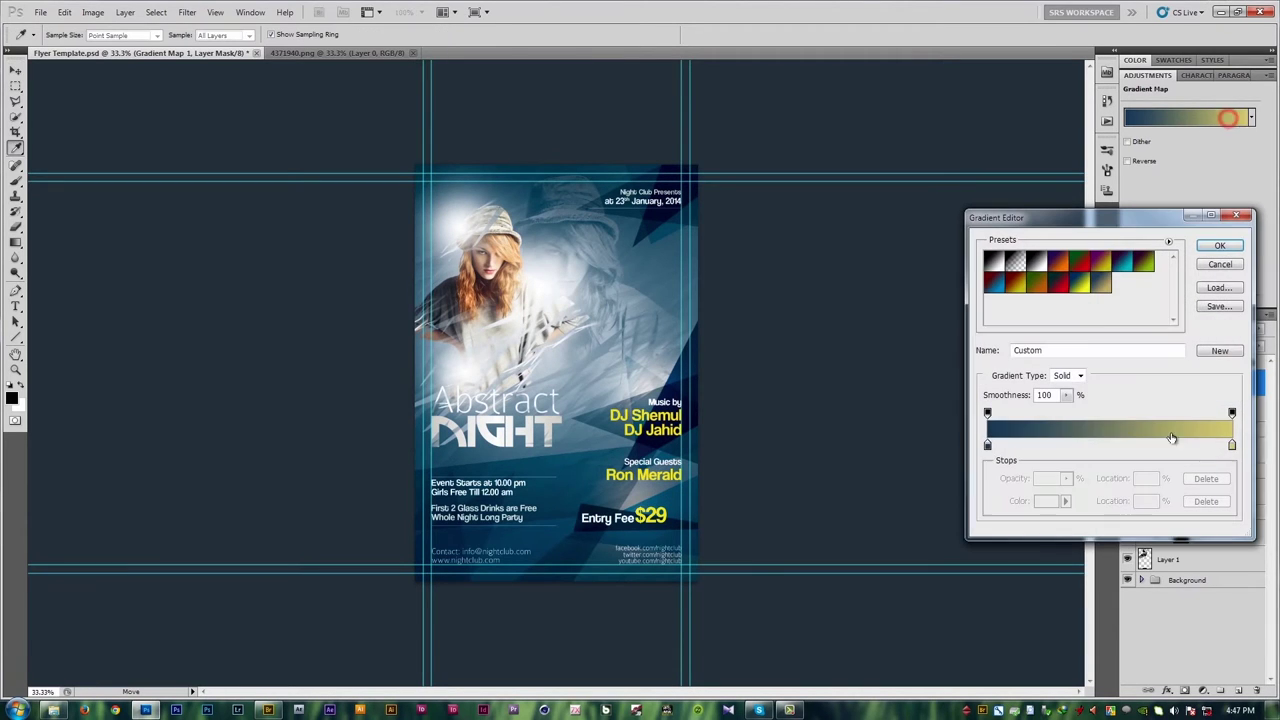
double_click(1232, 445)
left_click_drag(929, 415, 1043, 467)
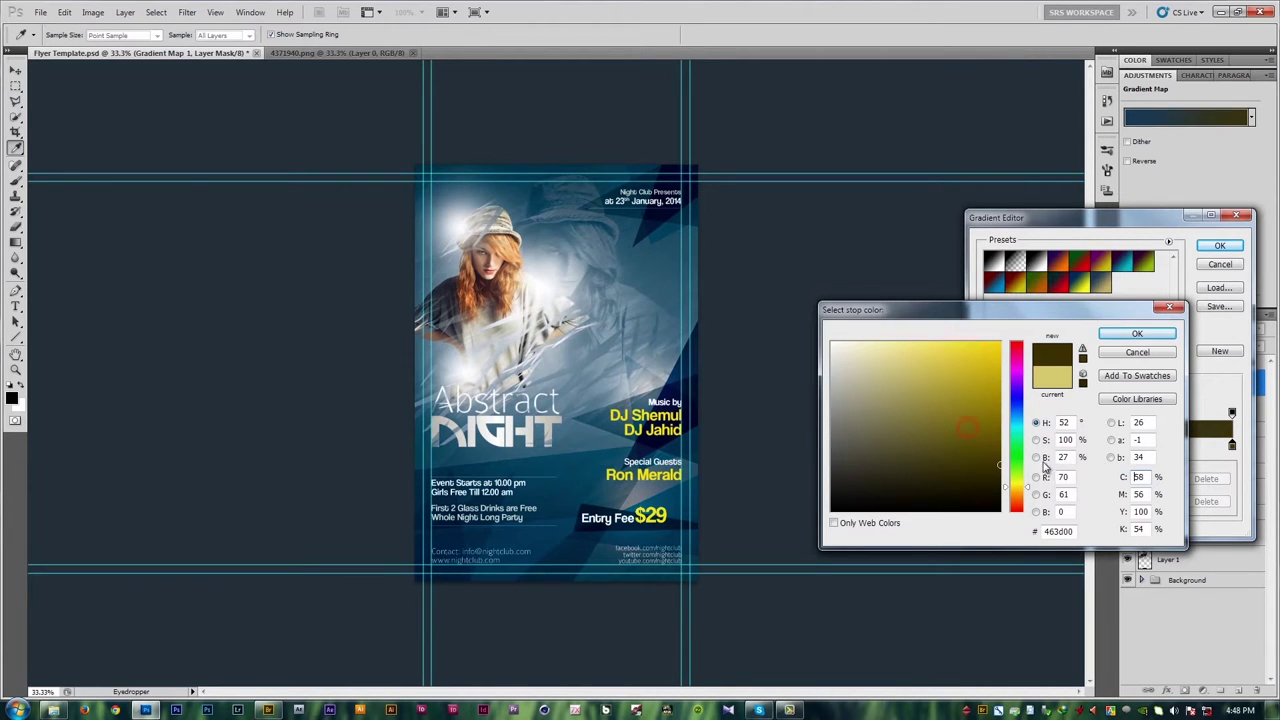
mouse_move(980, 438)
left_mouse_down()
mouse_move(1033, 452)
mouse_move(997, 415)
left_mouse_up()
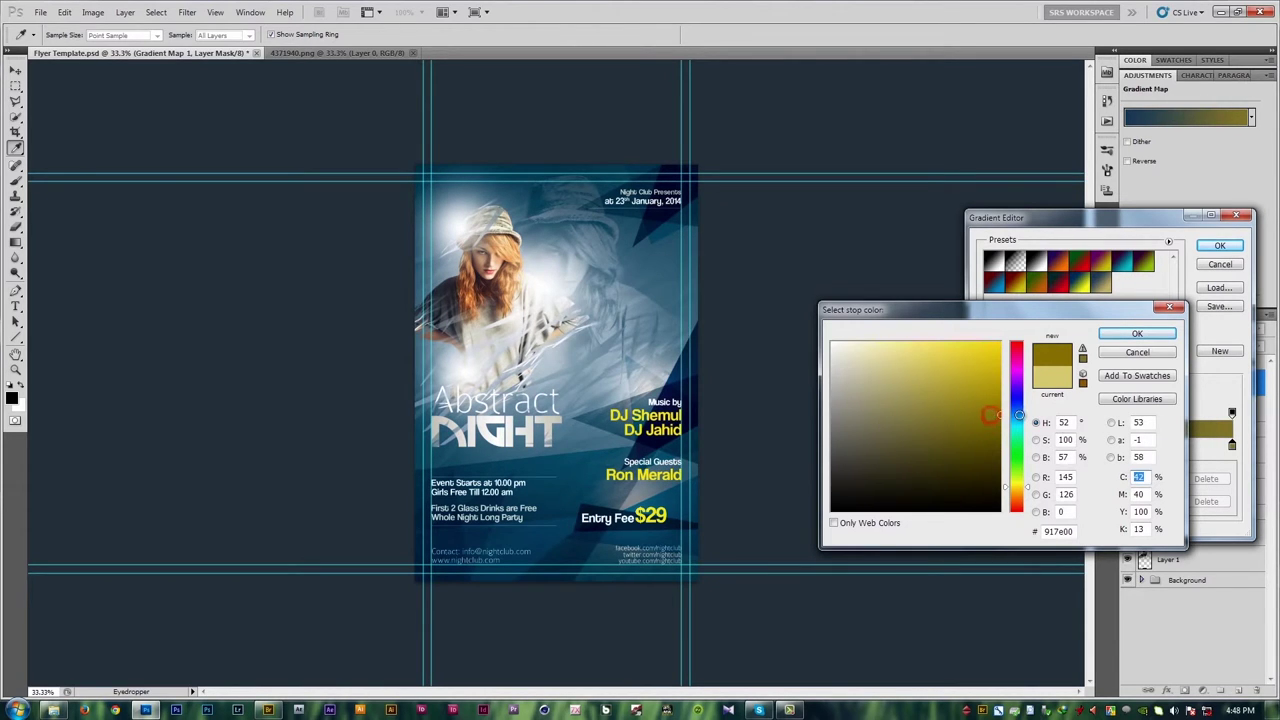
left_click_drag(974, 397, 1000, 422)
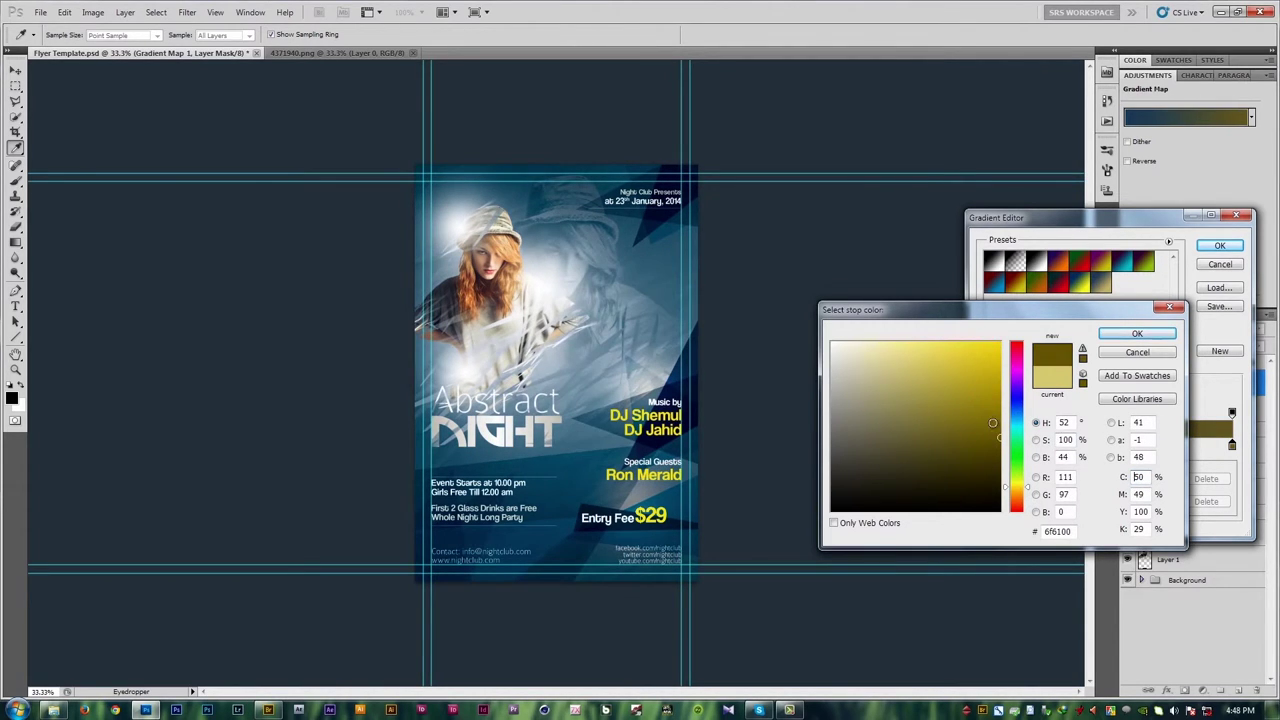
left_click(1149, 332)
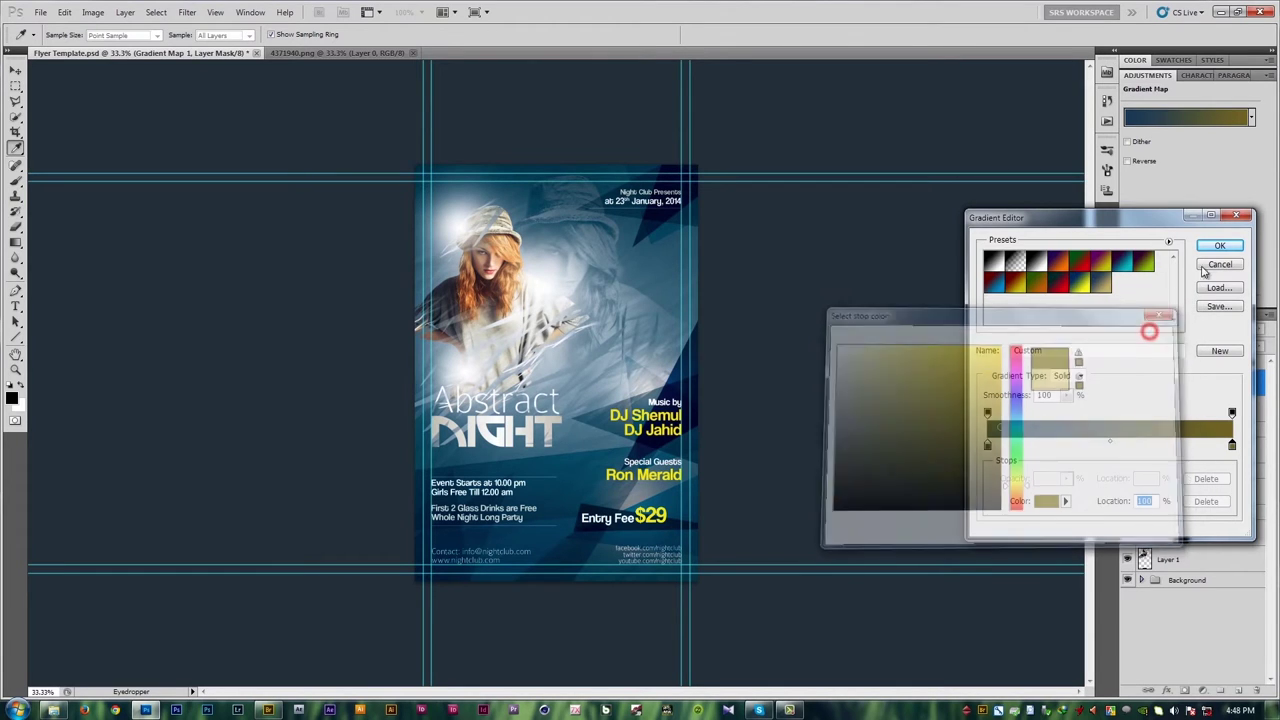
left_click(1220, 245)
left_click(1128, 384)
- Toggle Gradient Map 1 on and off to compare the olive toning
left_click(1128, 384)
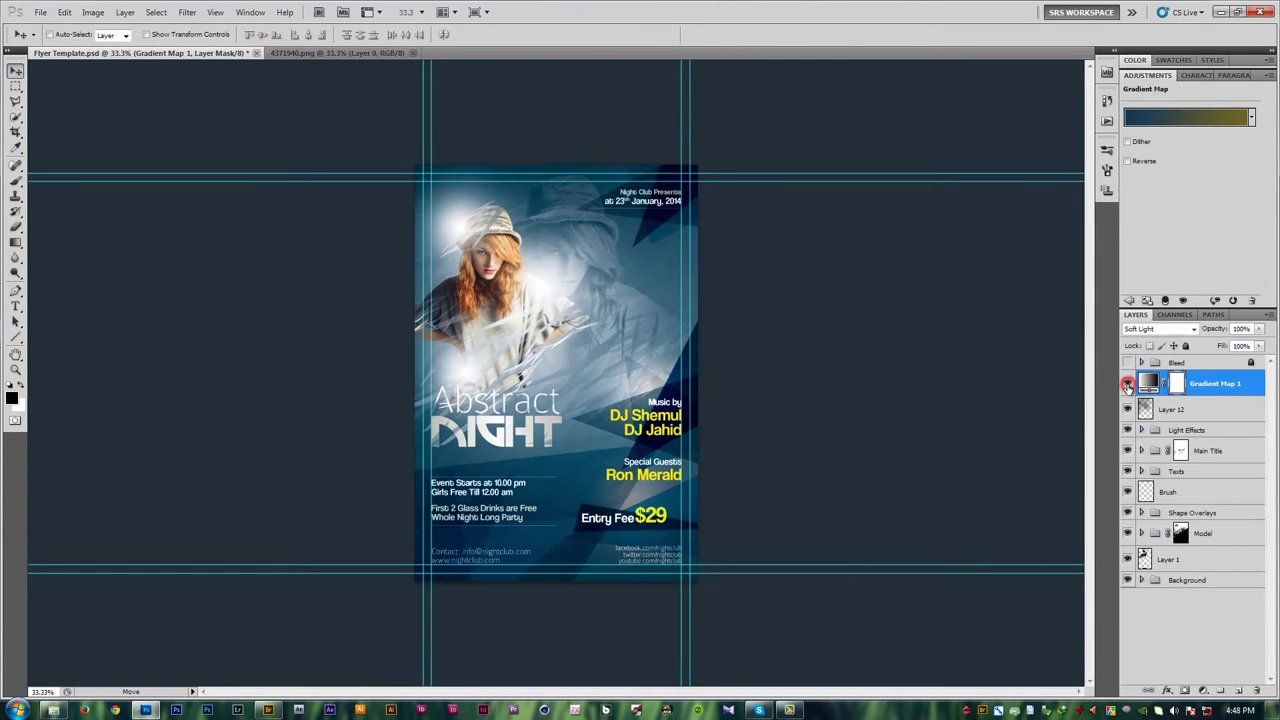
left_click(1128, 385)
left_click(1128, 384)
left_click(1128, 384)
left_click(1128, 384)
- Change the gradient's right stop to neutral grey #808080
left_click(1236, 125)
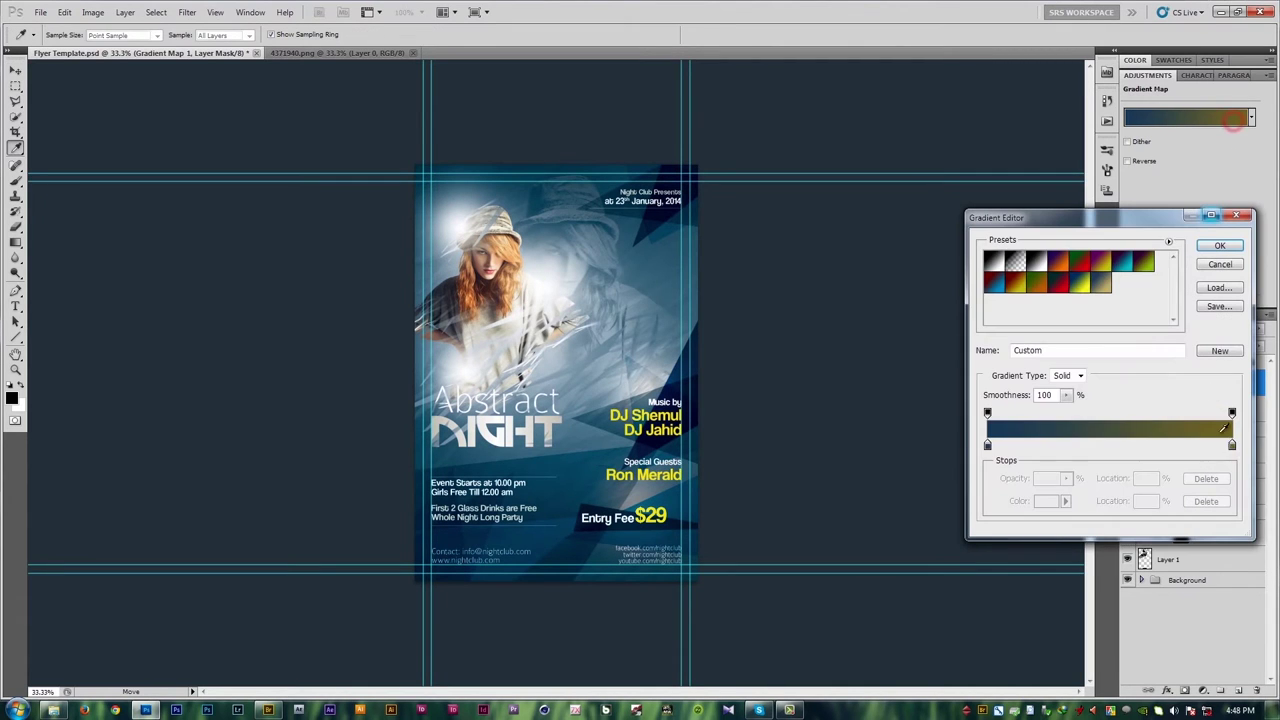
double_click(1232, 446)
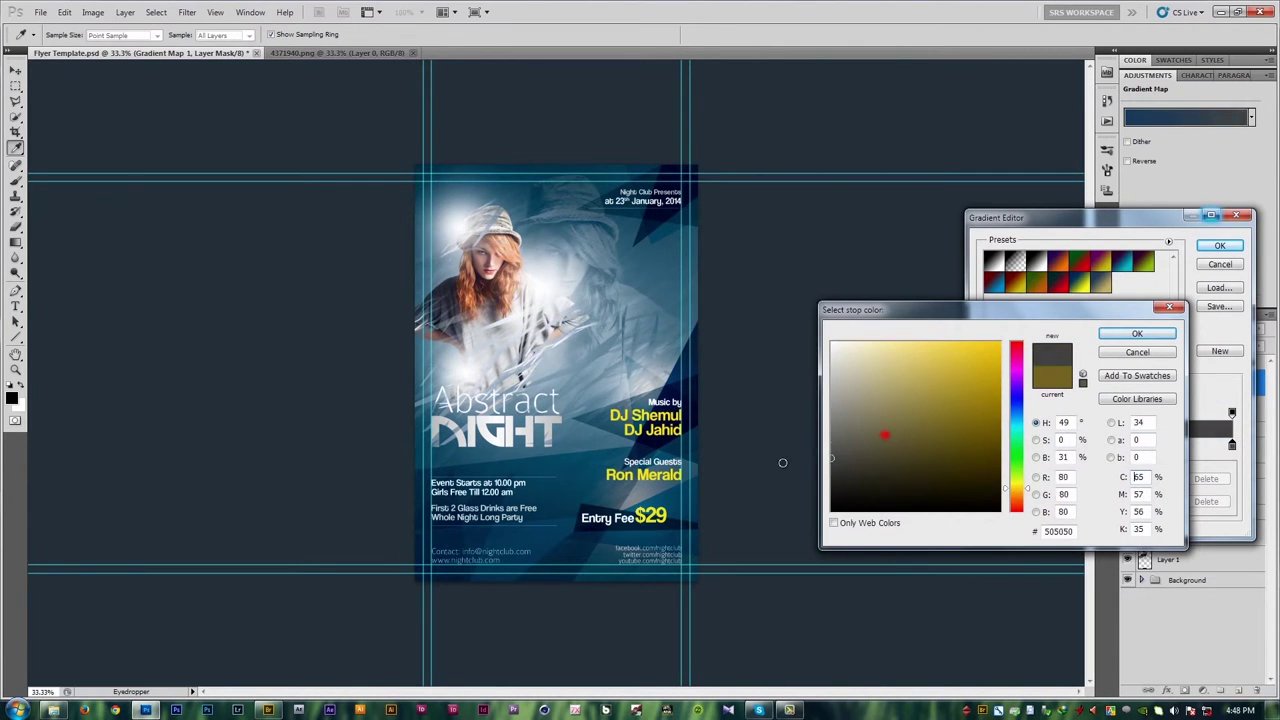
left_click(998, 344)
mouse_move(1016, 490)
left_mouse_down()
mouse_move(1020, 368)
mouse_move(1024, 480)
left_mouse_up()
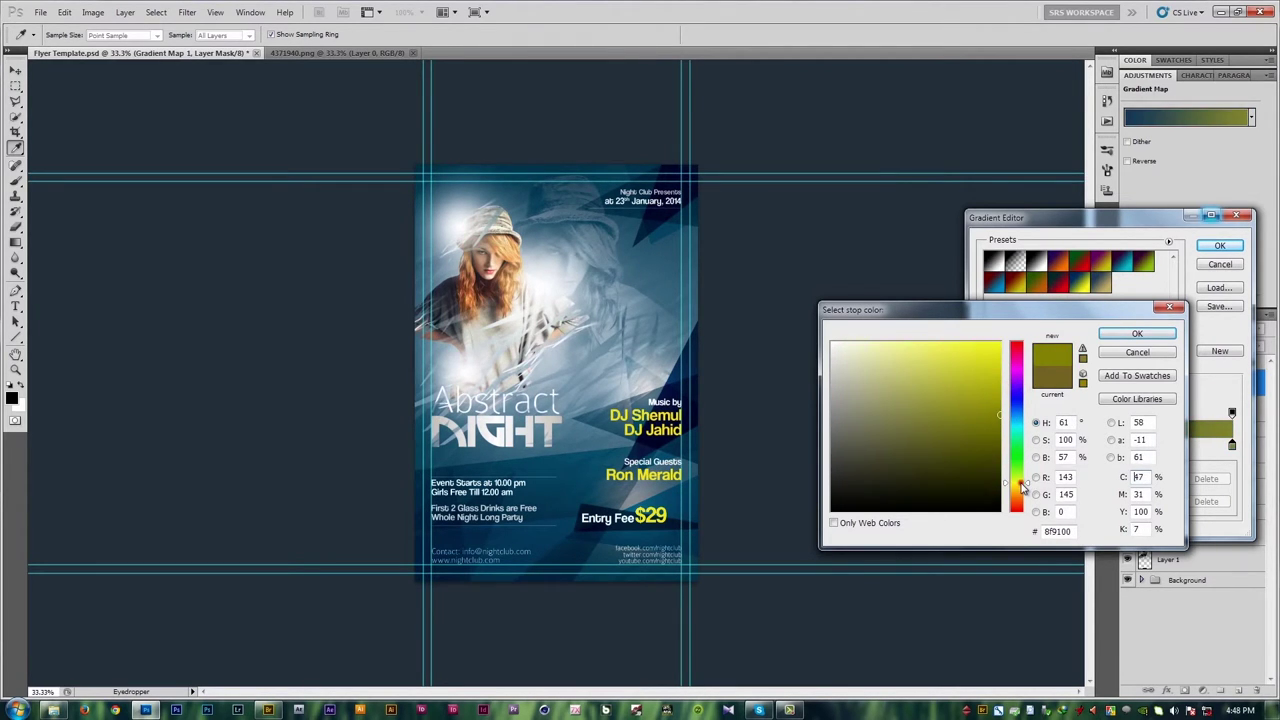
left_click_drag(854, 441, 791, 447)
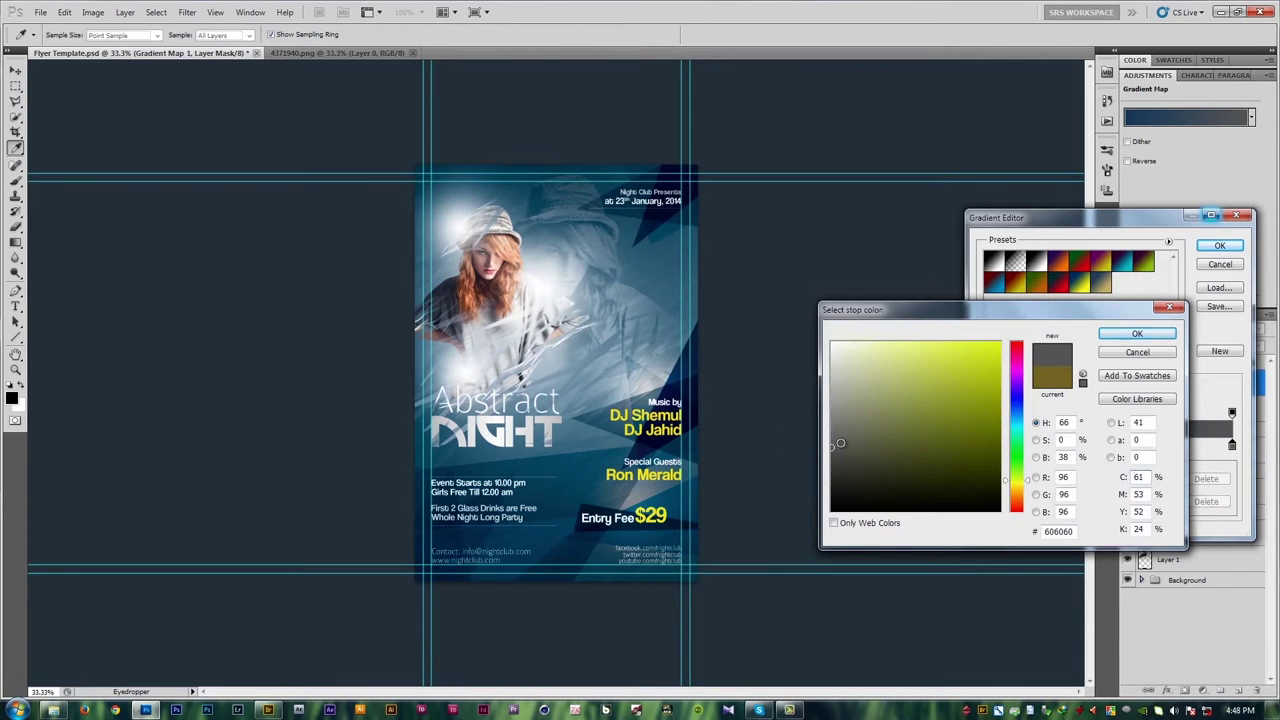
left_click_drag(840, 443, 790, 425)
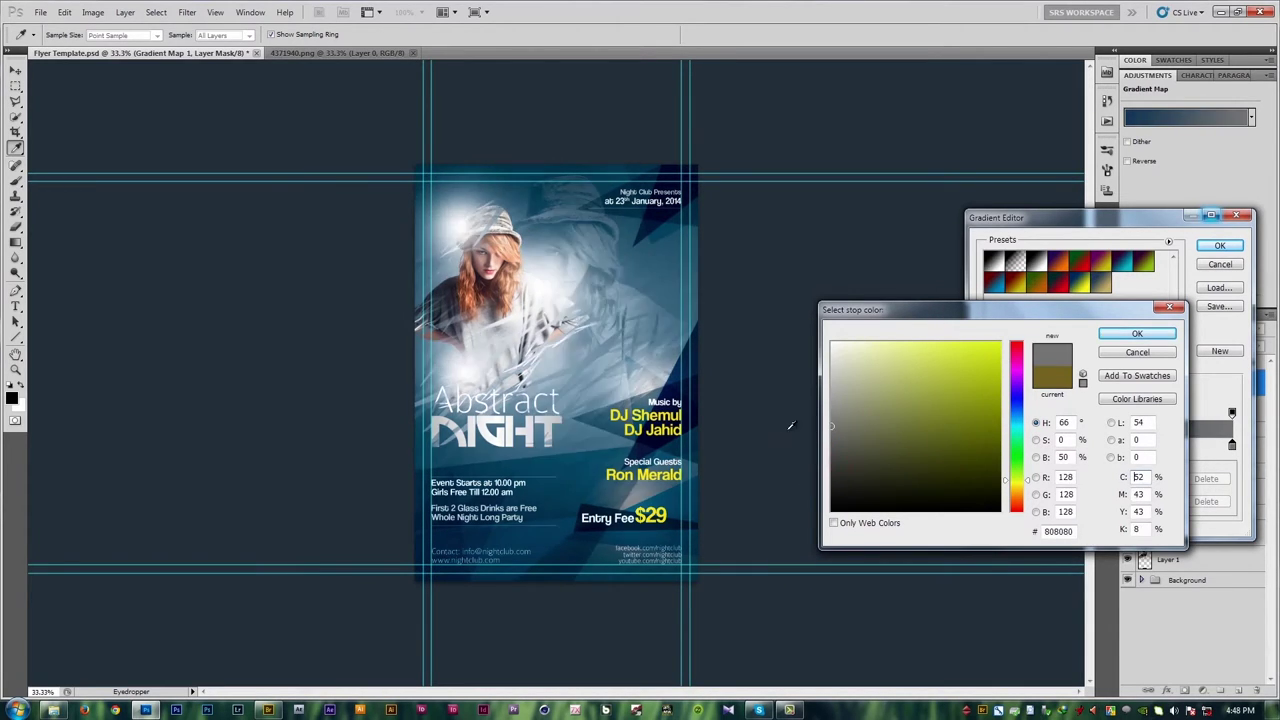
left_click(1137, 333)
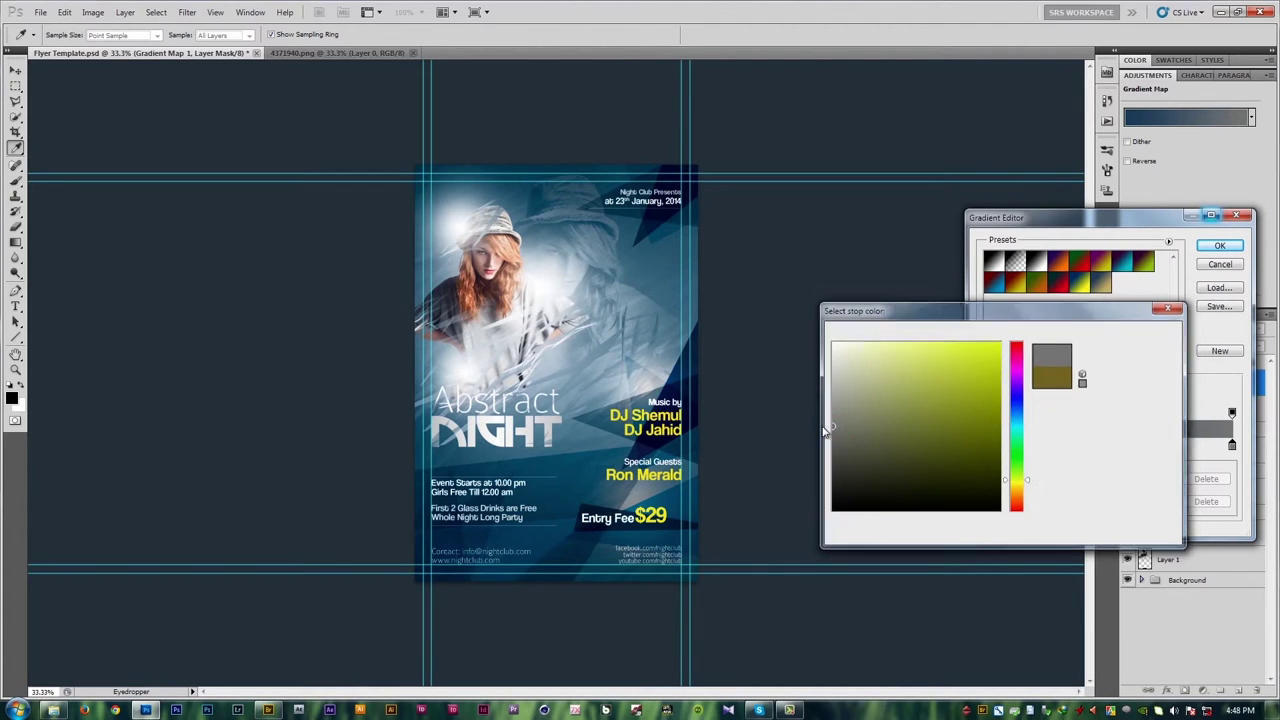
left_click(1217, 246)
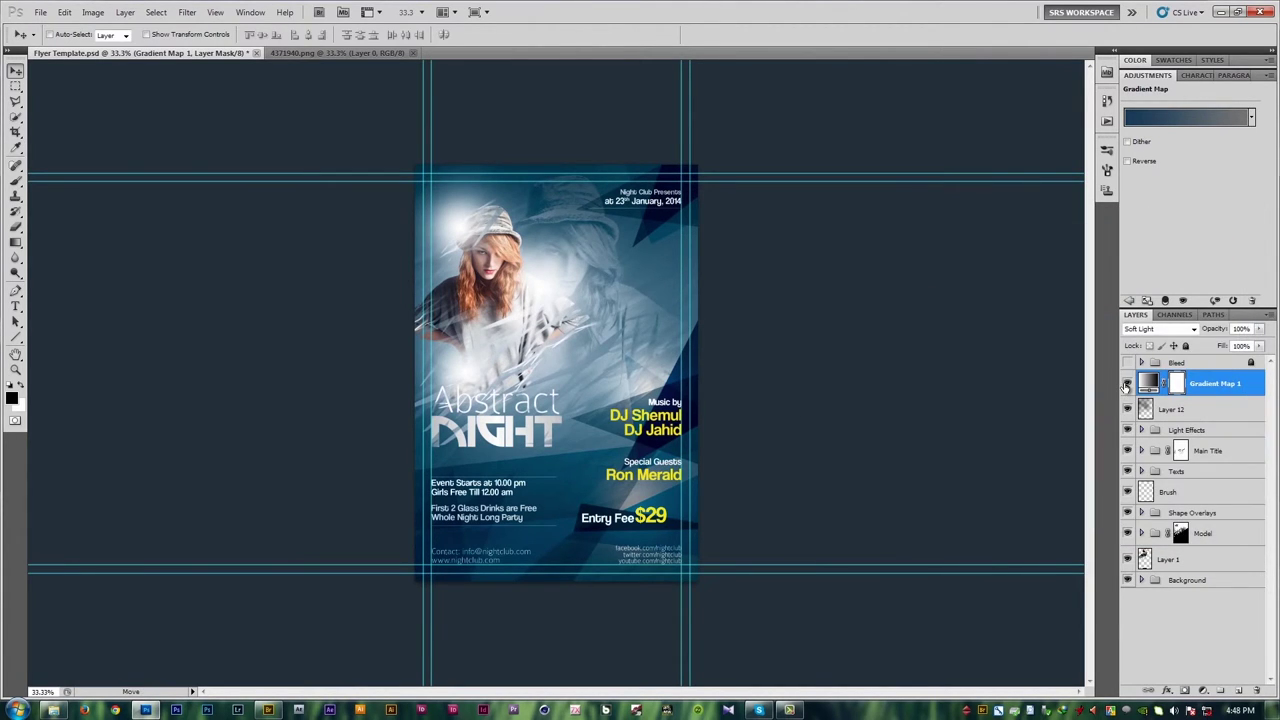
- Toggle Gradient Map 1's visibility to compare the cooler grey-toned result
left_click(1126, 384)
left_click(1126, 384)
left_click(1126, 384)
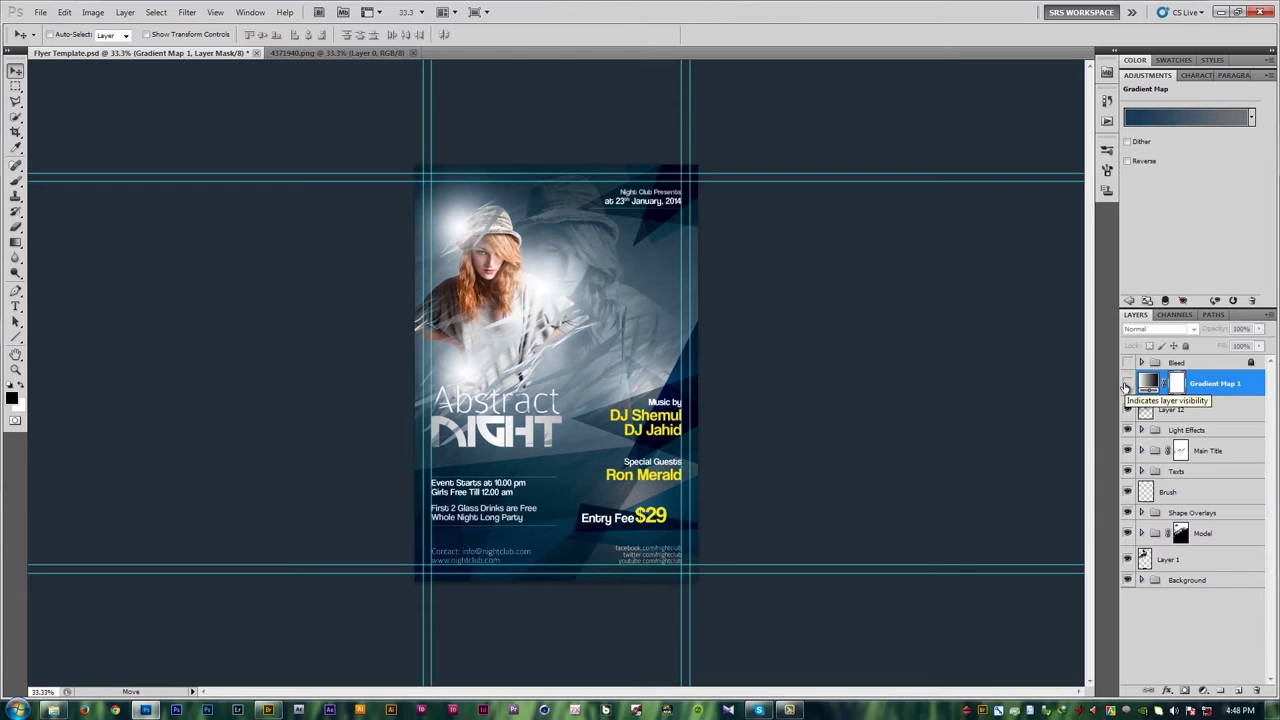
key("shift+alt+f")
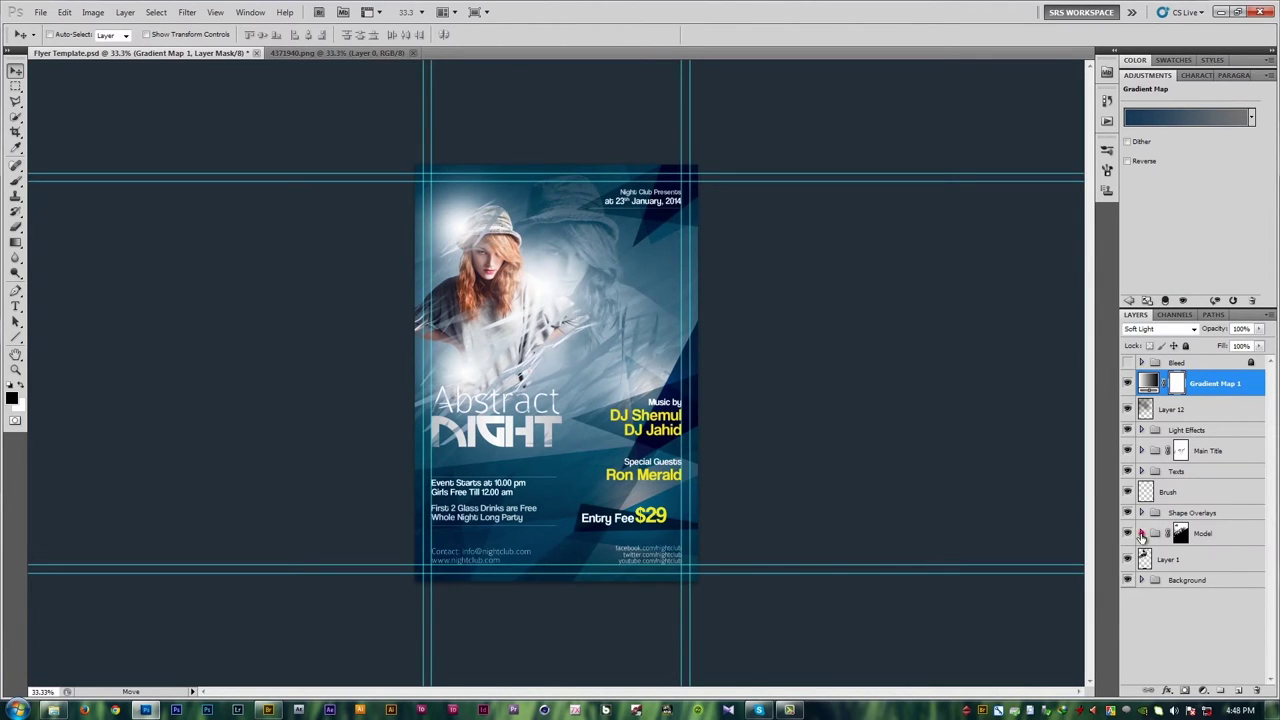
- Duplicate Layer 11 in the Background group and set the copy to 60% opacity
left_click(1141, 580)
left_click(1150, 600)
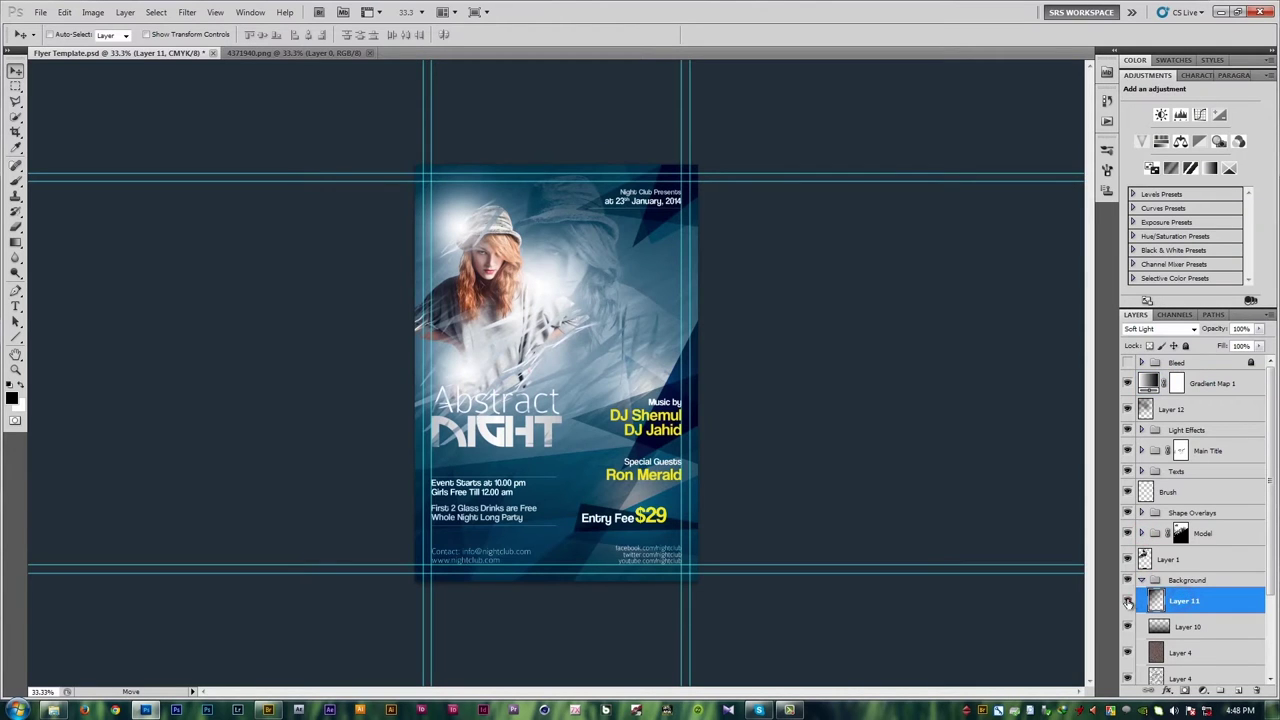
left_click(1128, 600)
left_click(1128, 600)
key("ctrl+j")
key("ctrl+t")
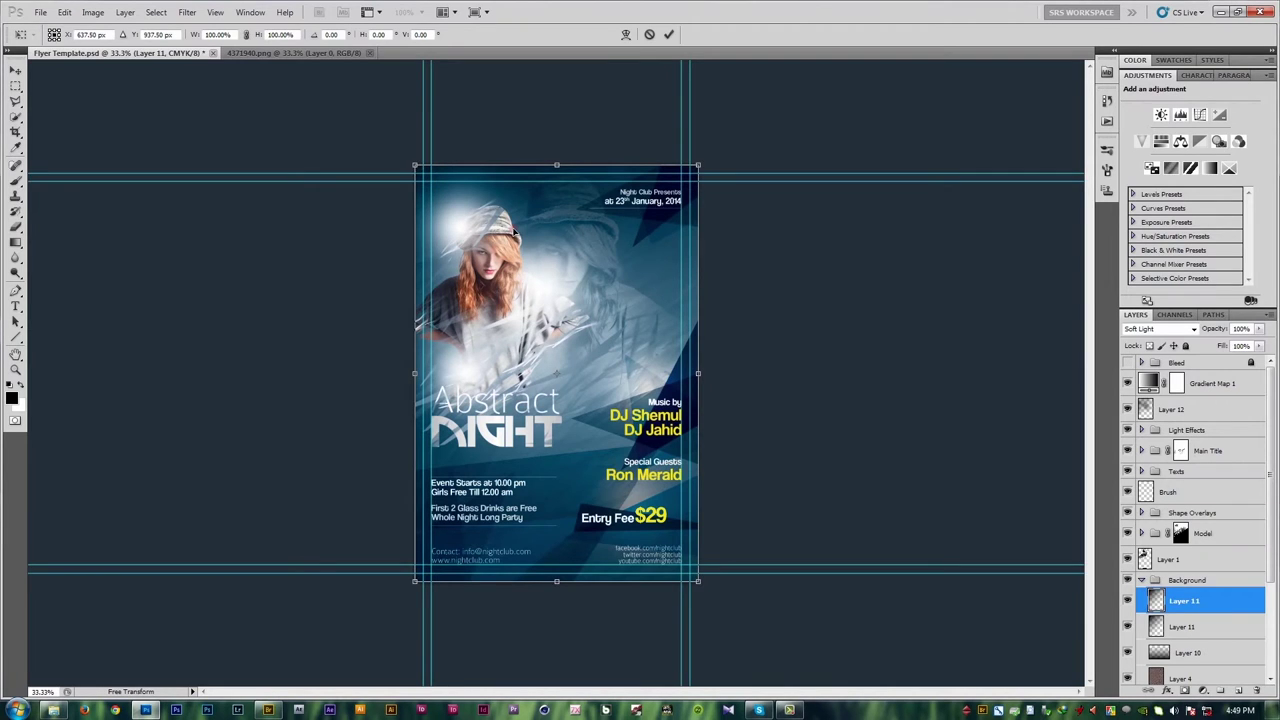
key("Return")
mouse_move(1212, 329)
left_mouse_down()
mouse_move(1185, 333)
mouse_move(1218, 331)
left_mouse_up()
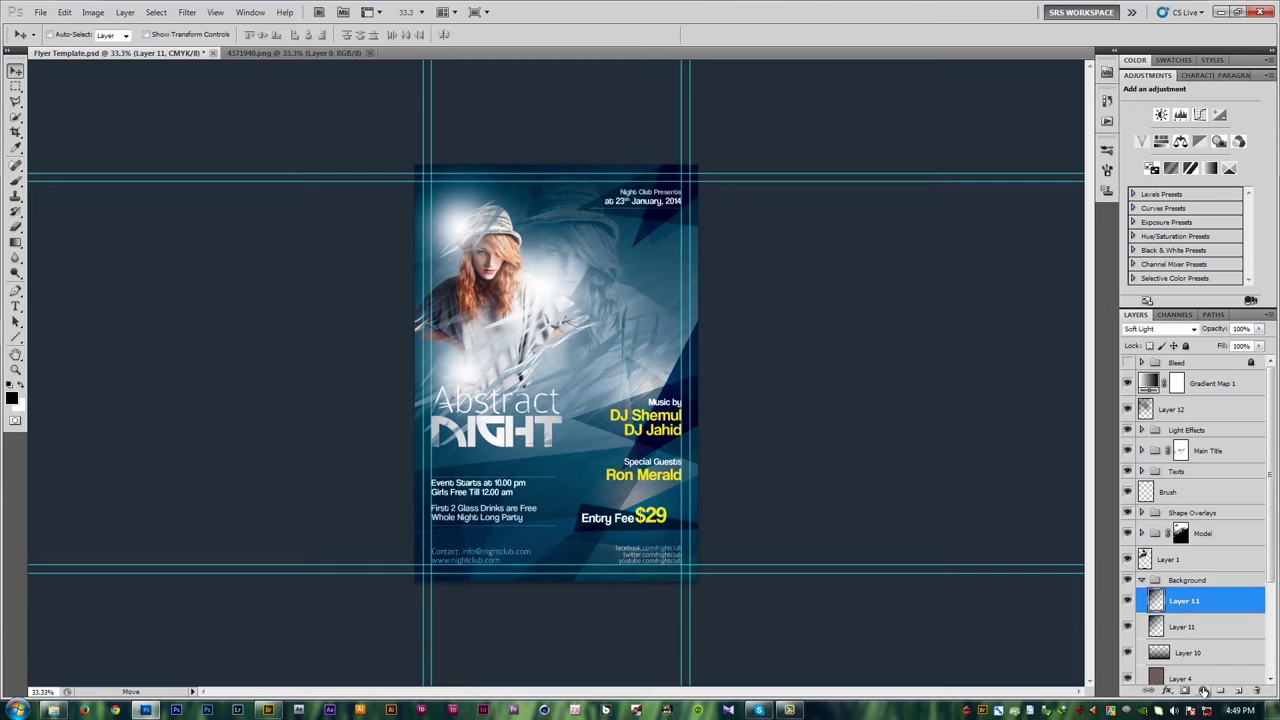
- Add a Hue/Saturation layer above Layer 11 with Saturation at -100
left_click(1203, 691)
left_click(1210, 541)
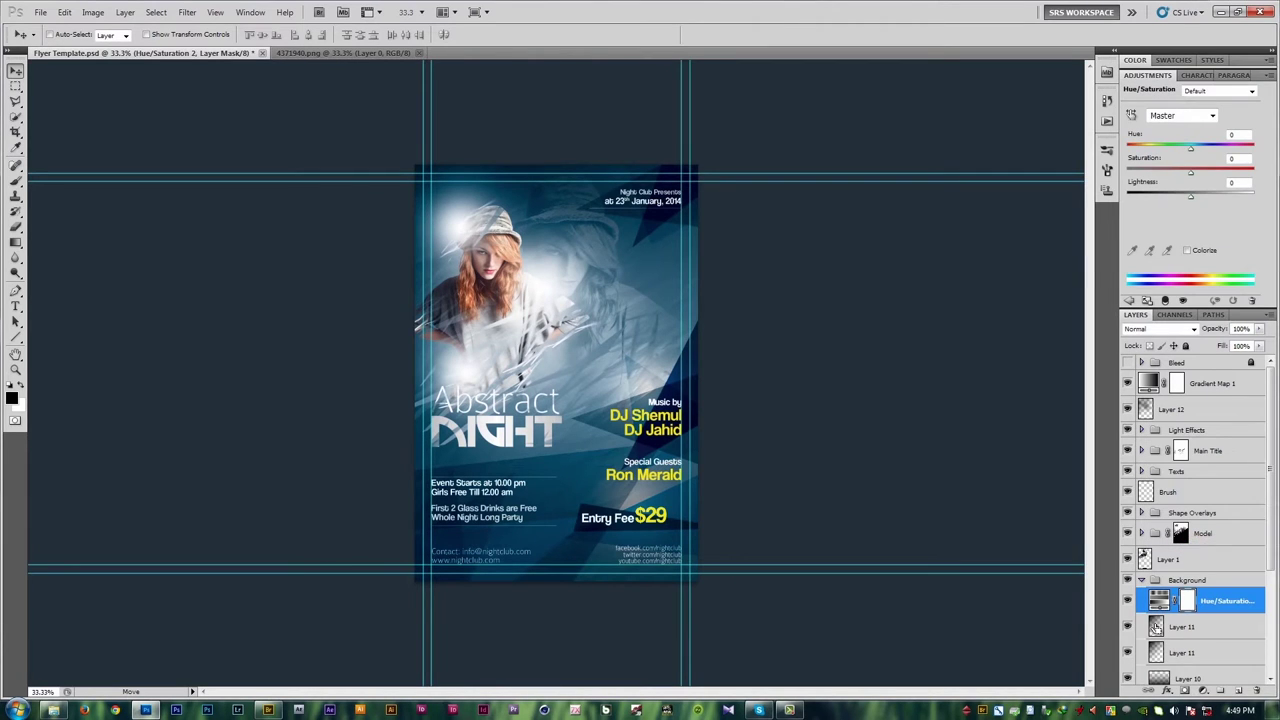
left_click(1155, 627, "ctrl")
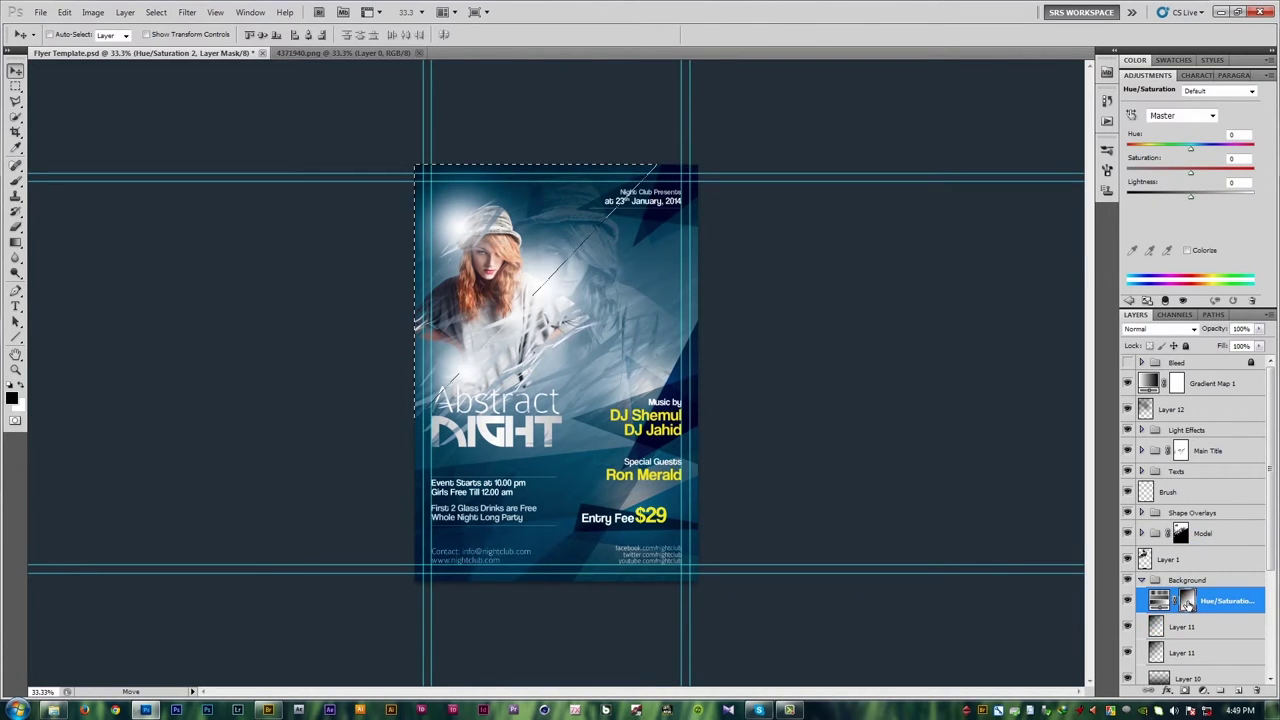
key("ctrl+d")
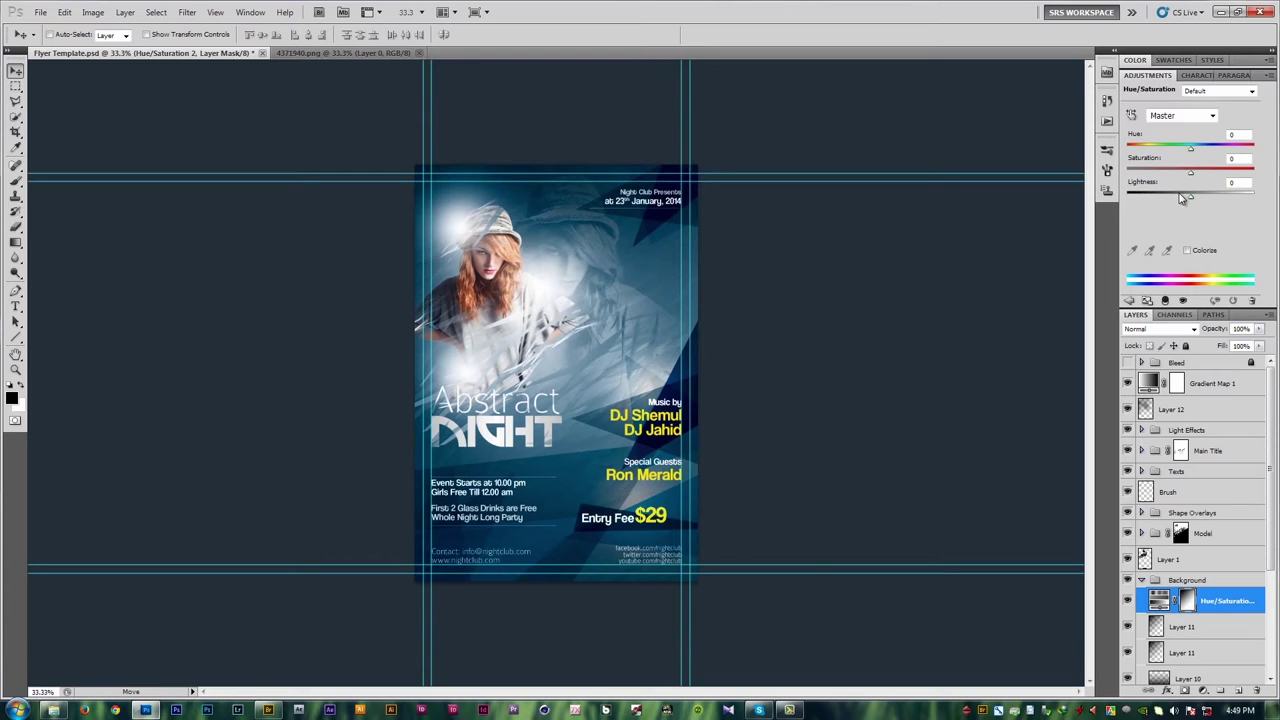
left_click_drag(1190, 172, 1067, 177)
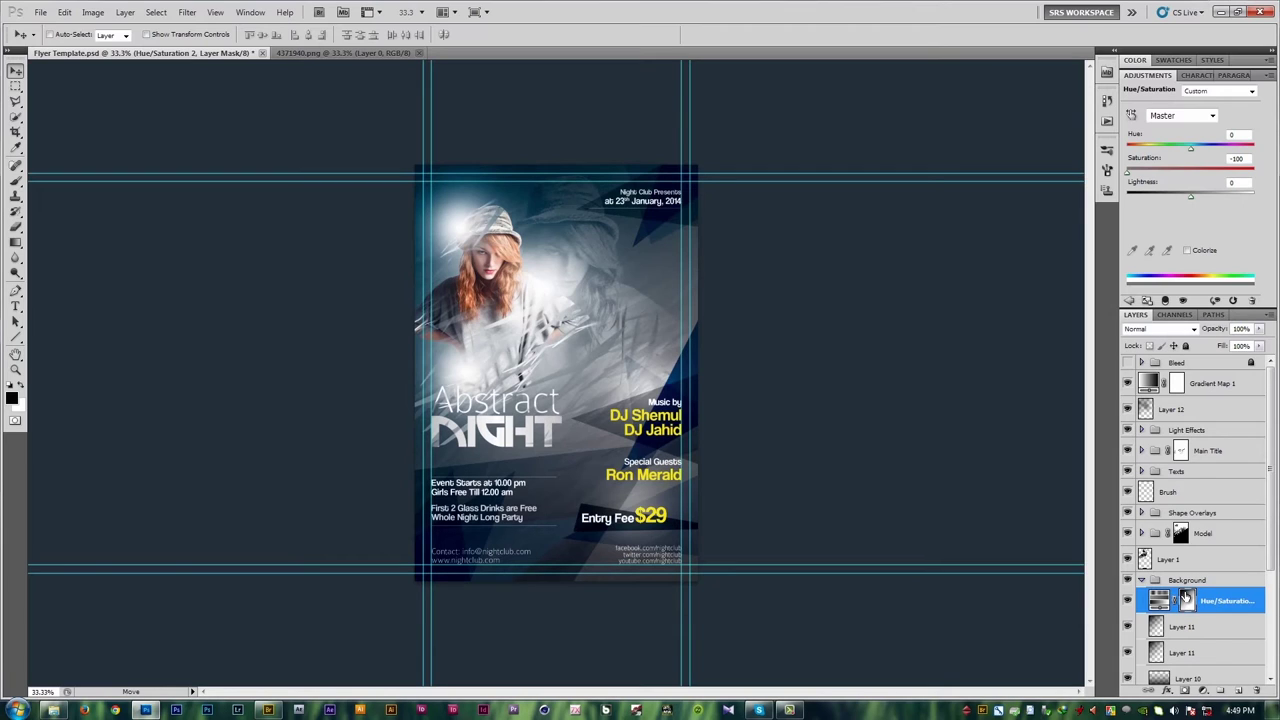
- Invert the Hue/Saturation 2 mask, ease Saturation to -30, and preview the flyer without guides
key("ctrl+i")
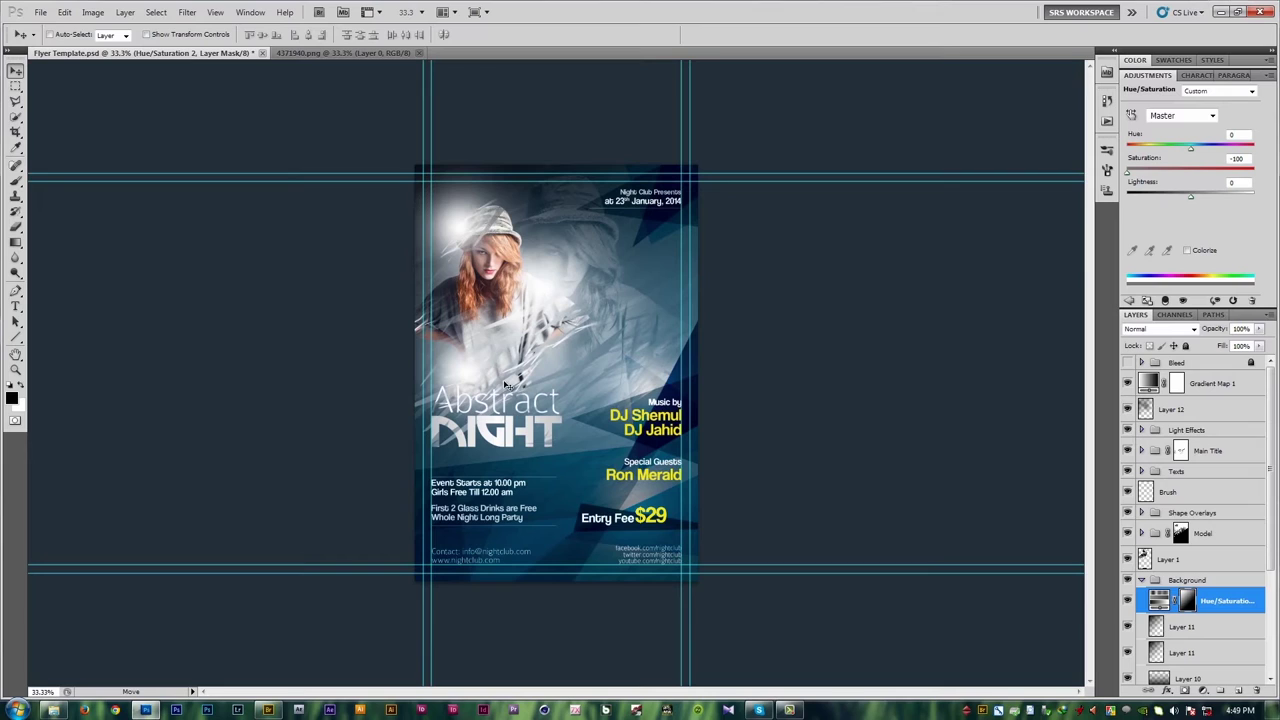
left_click_drag(1128, 172, 1151, 172)
key("ctrl+semicolon")
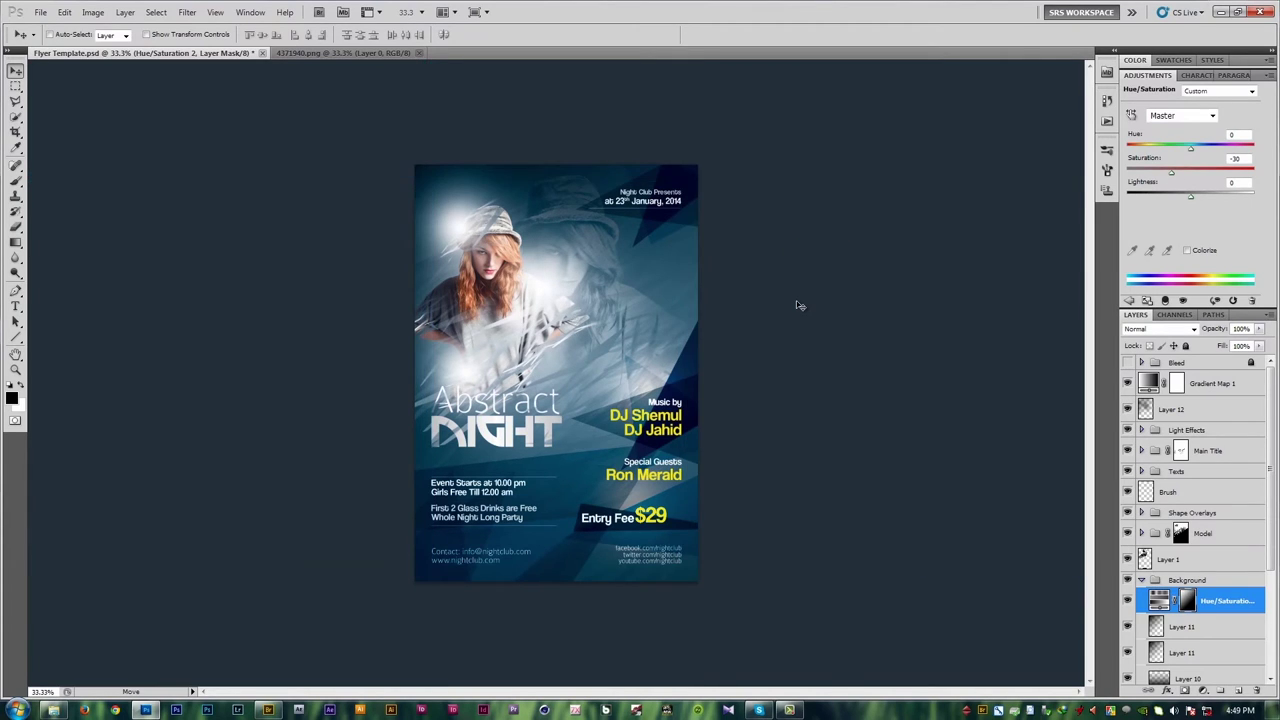
key("ctrl+semicolon")
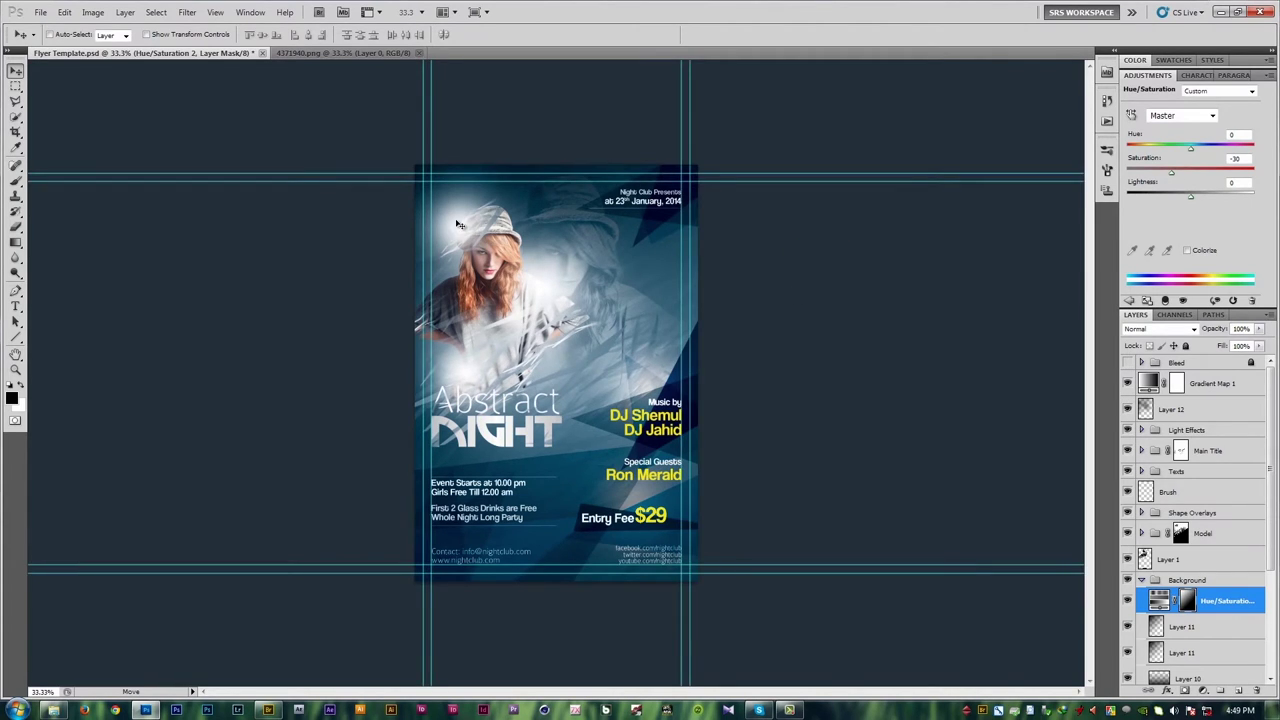
left_click(456, 223, "ctrl")
left_click(1127, 409)
- Expand the Light Effects group and set Layer 7's opacity to 65%
left_click(1127, 409)
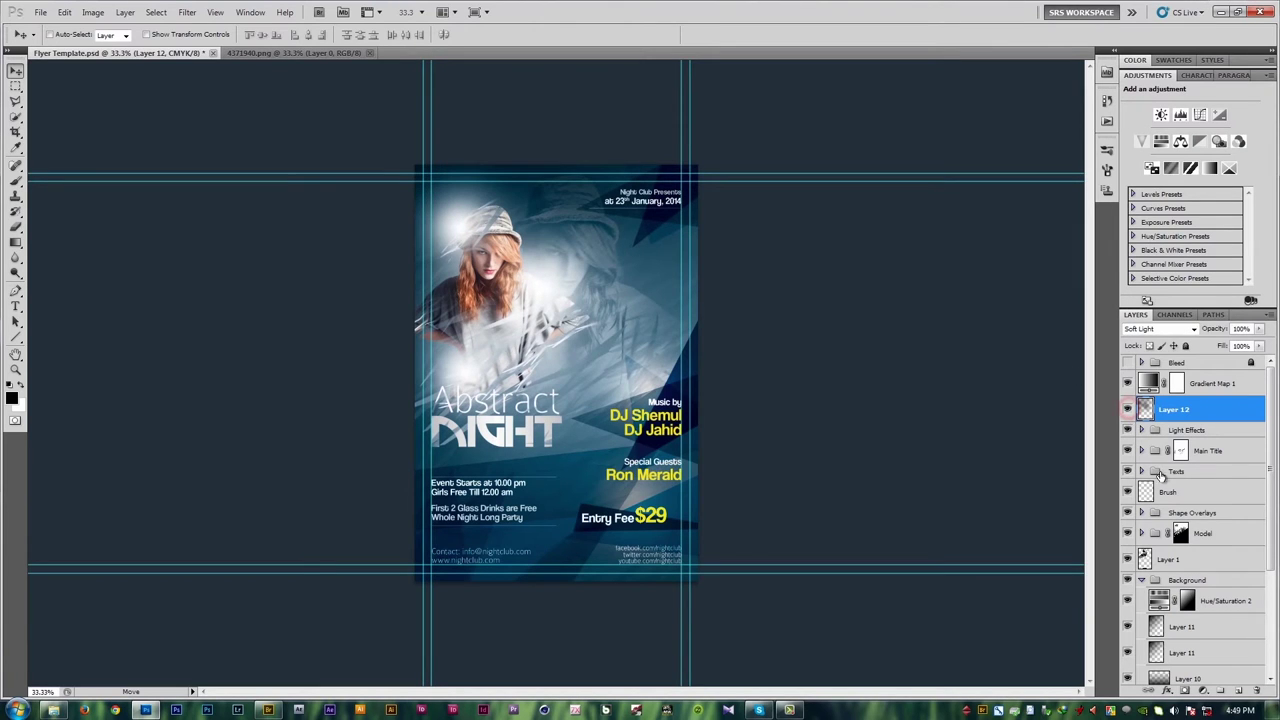
left_click(1180, 431)
left_click(1141, 430)
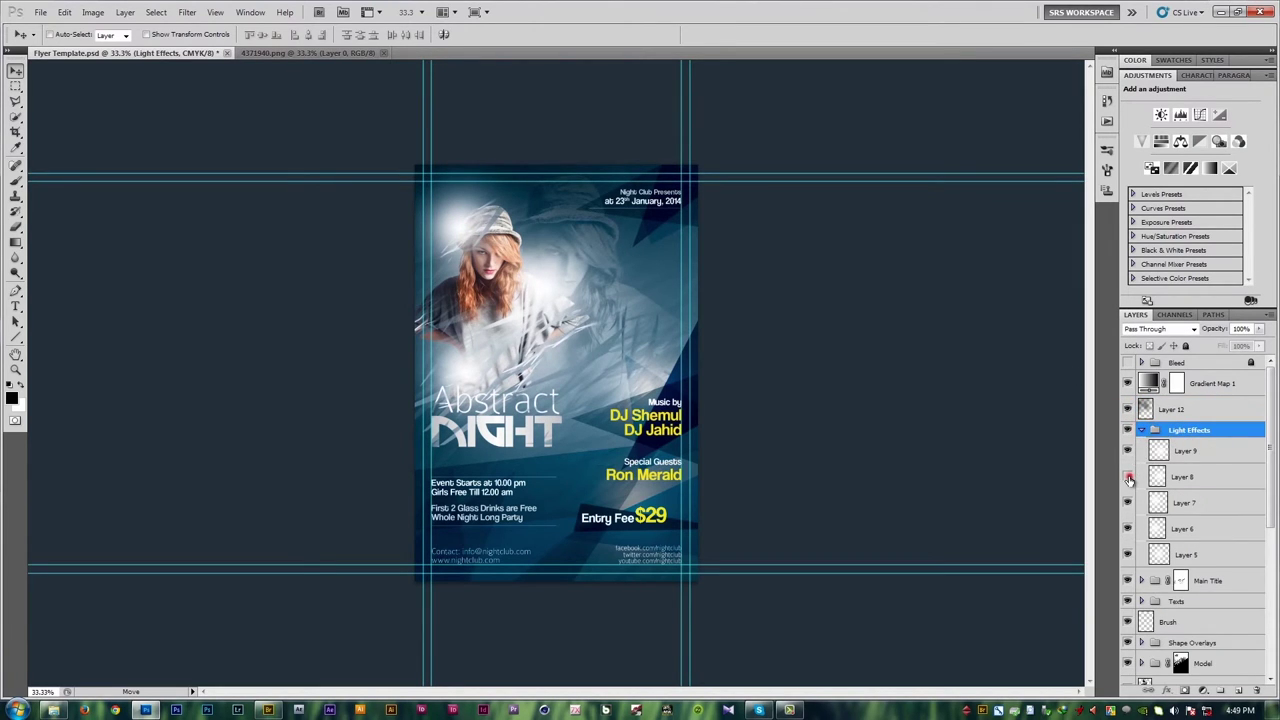
left_click(1128, 477)
left_click(1128, 477)
left_click(1128, 502)
left_click(1128, 502)
left_click(1182, 502)
left_click_drag(1205, 331, 1193, 333)
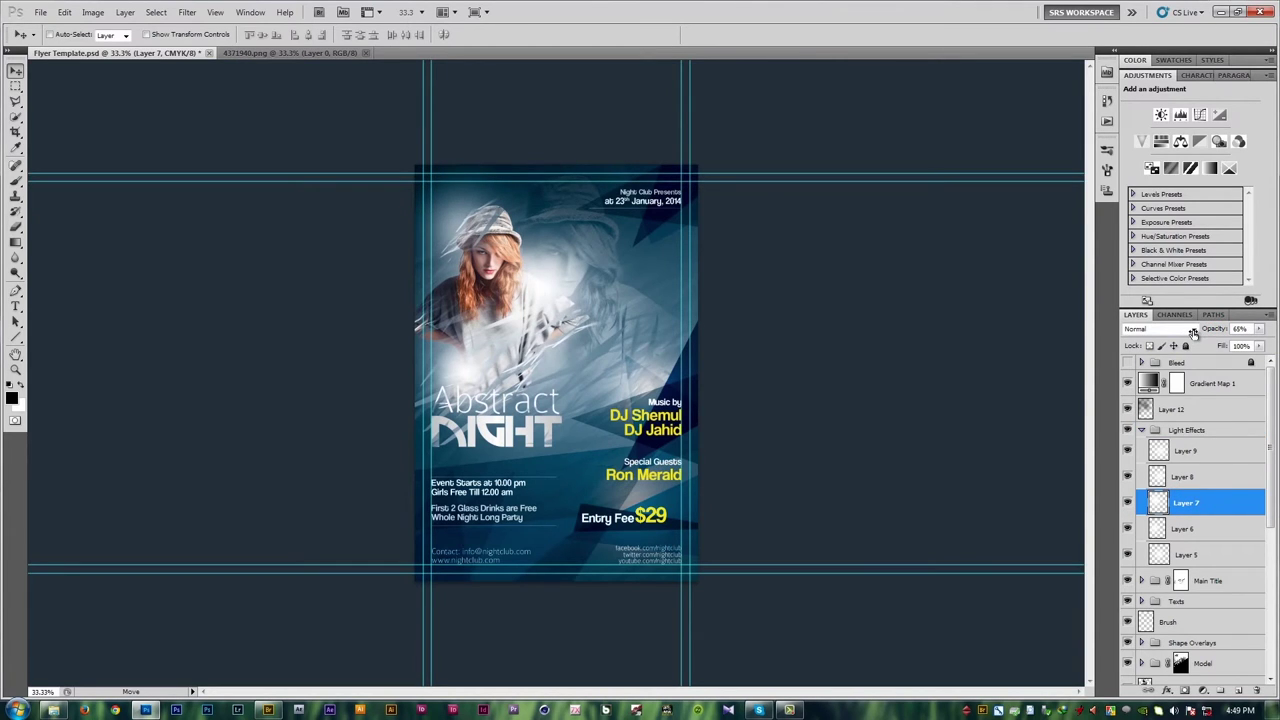
left_click_drag(1188, 333, 1276, 334)
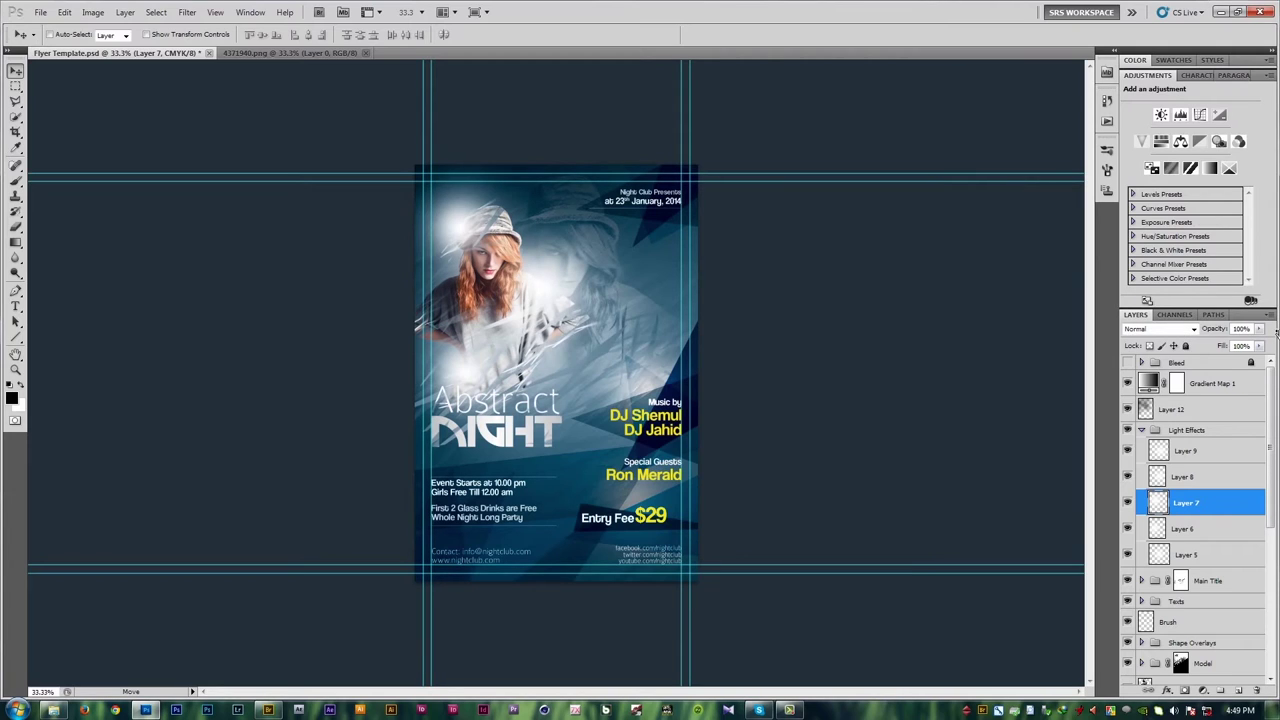
key("6")
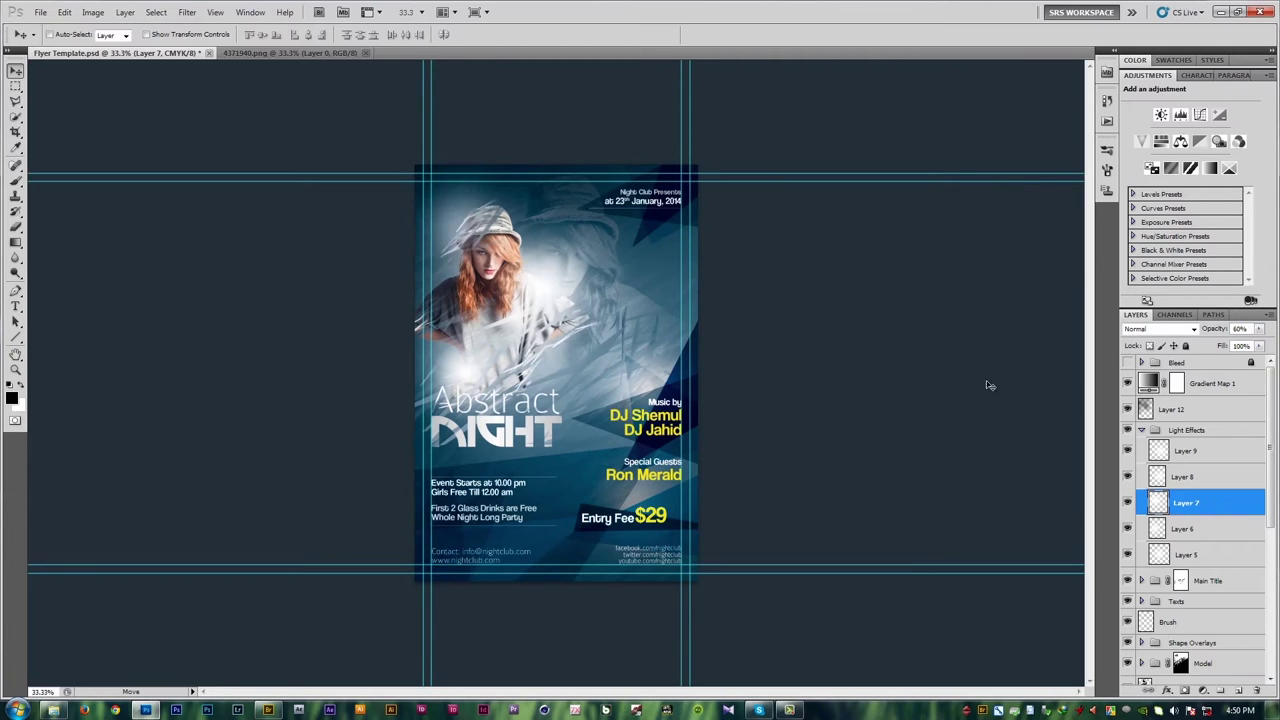
key("5")
- Duplicate the Layer 7 glow and stretch it from top-left over the hat to the lower-right text
left_click_drag(1232, 500, 555, 252)
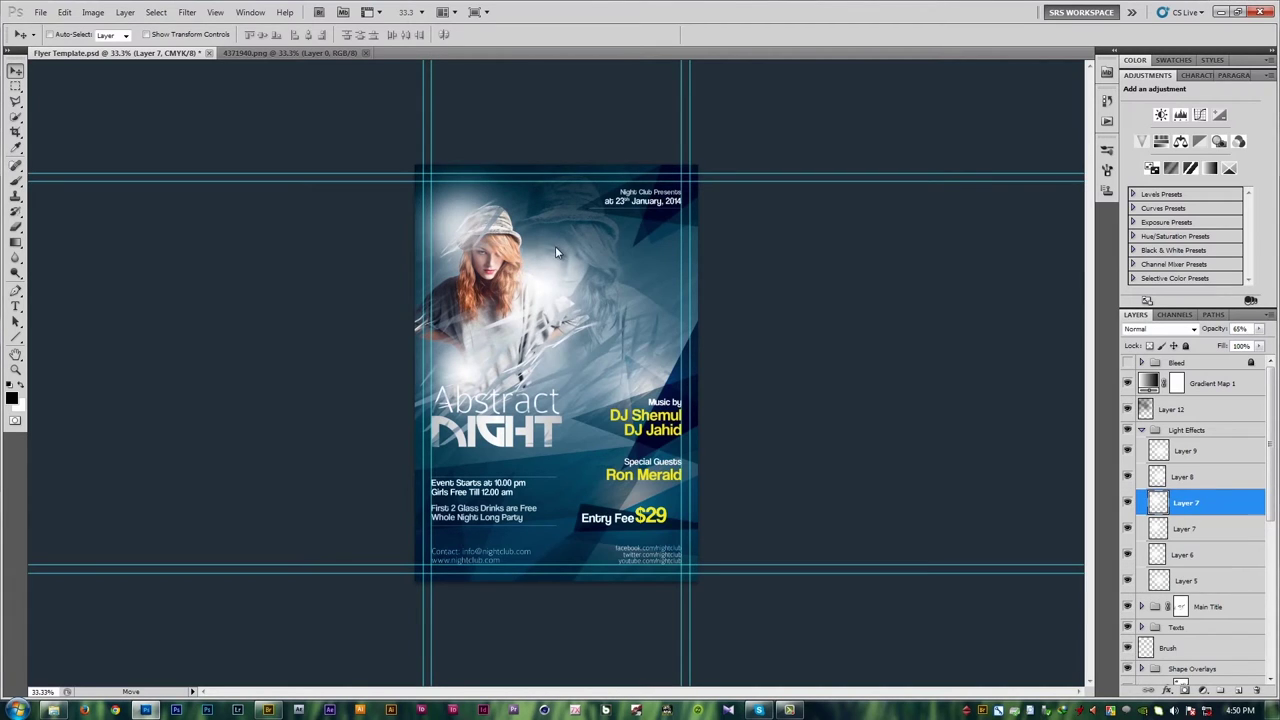
key("0")
key("ctrl+t")
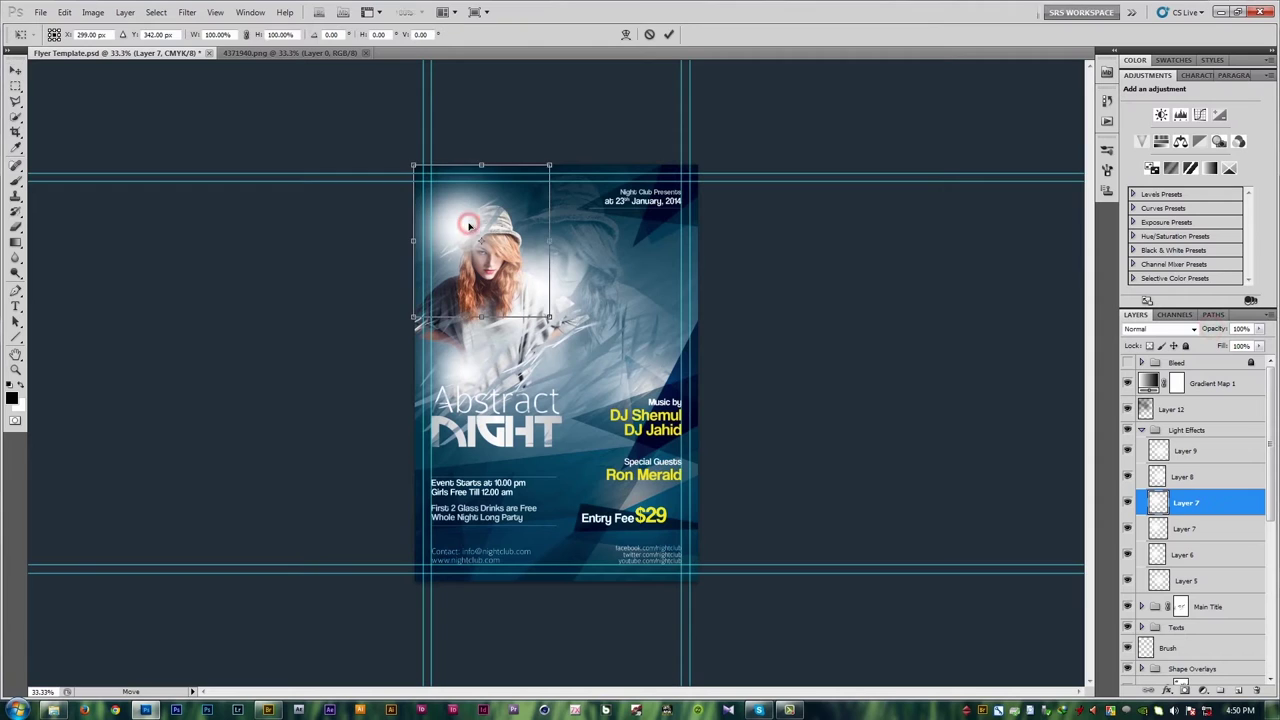
left_click_drag(416, 164, 258, 63)
mouse_move(558, 158)
left_mouse_down()
mouse_move(503, 220)
mouse_move(507, 285)
left_mouse_up()
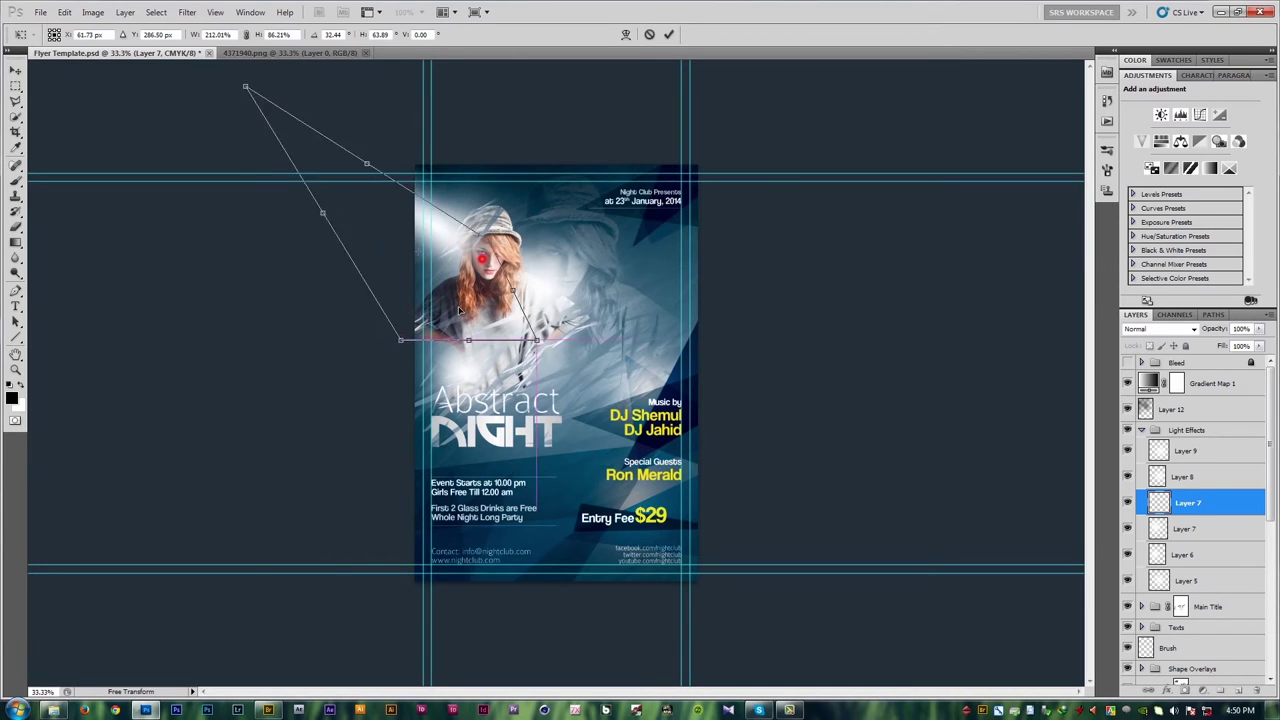
left_click_drag(553, 386, 647, 490)
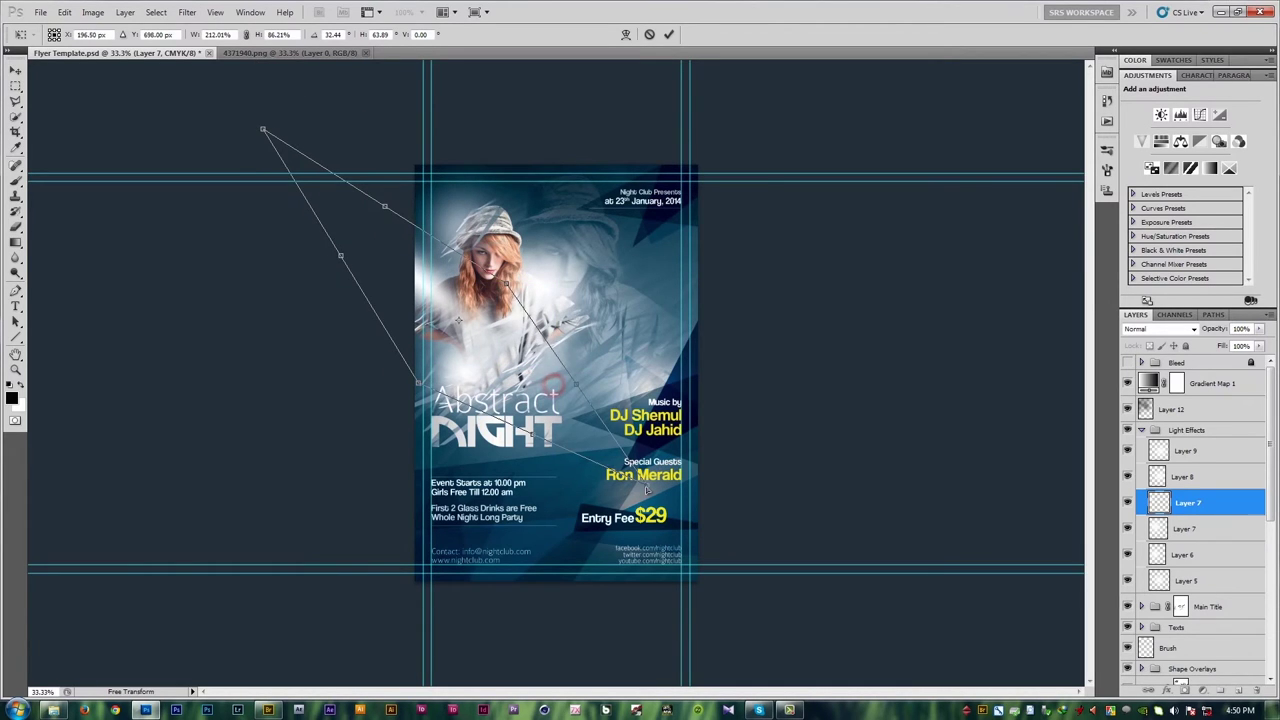
key("Return")
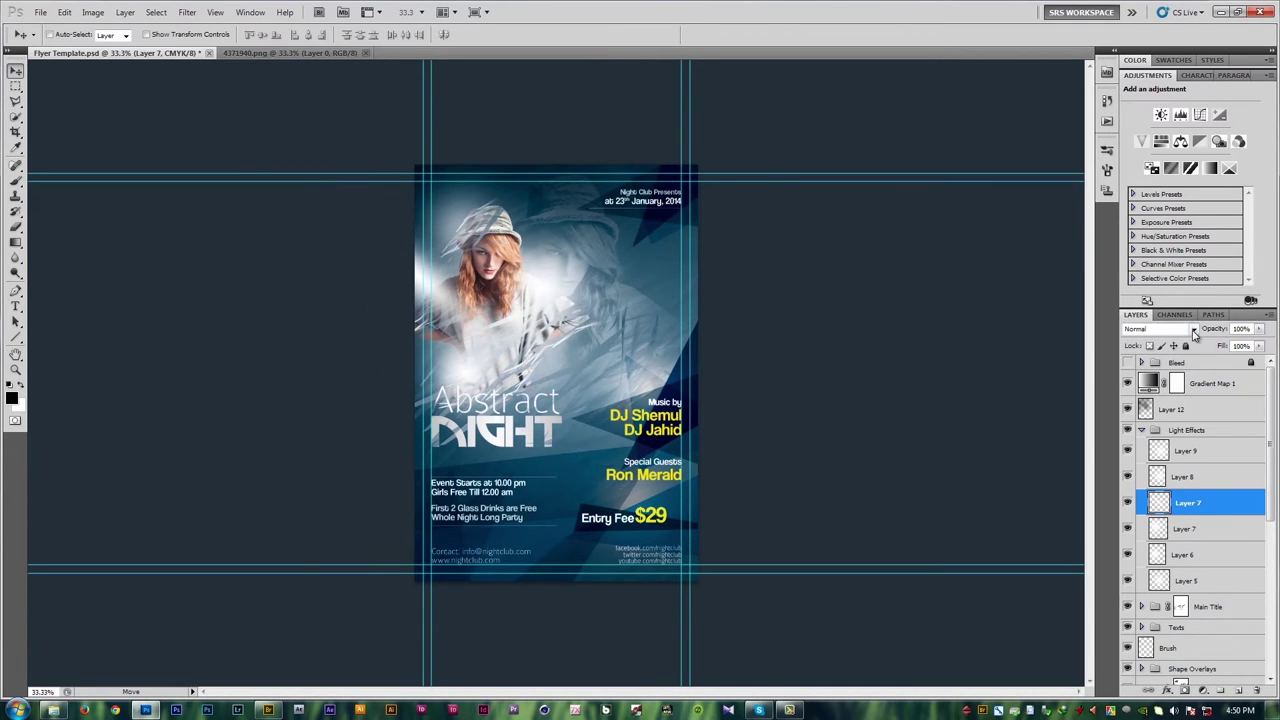
- Set the glow copy to Overlay blending at 50% opacity and reposition it on the flyer
left_click(1193, 329)
left_click(1136, 501)
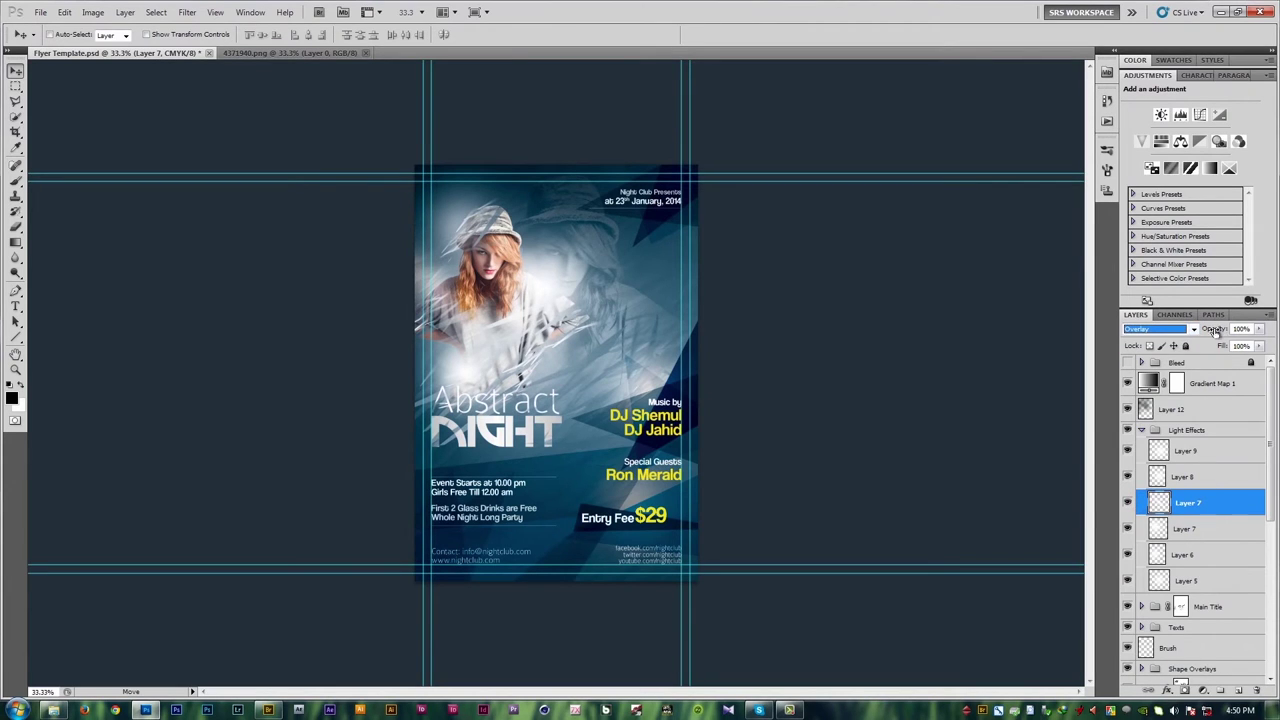
left_click_drag(1215, 331, 1160, 331)
left_click_drag(455, 311, 476, 198)
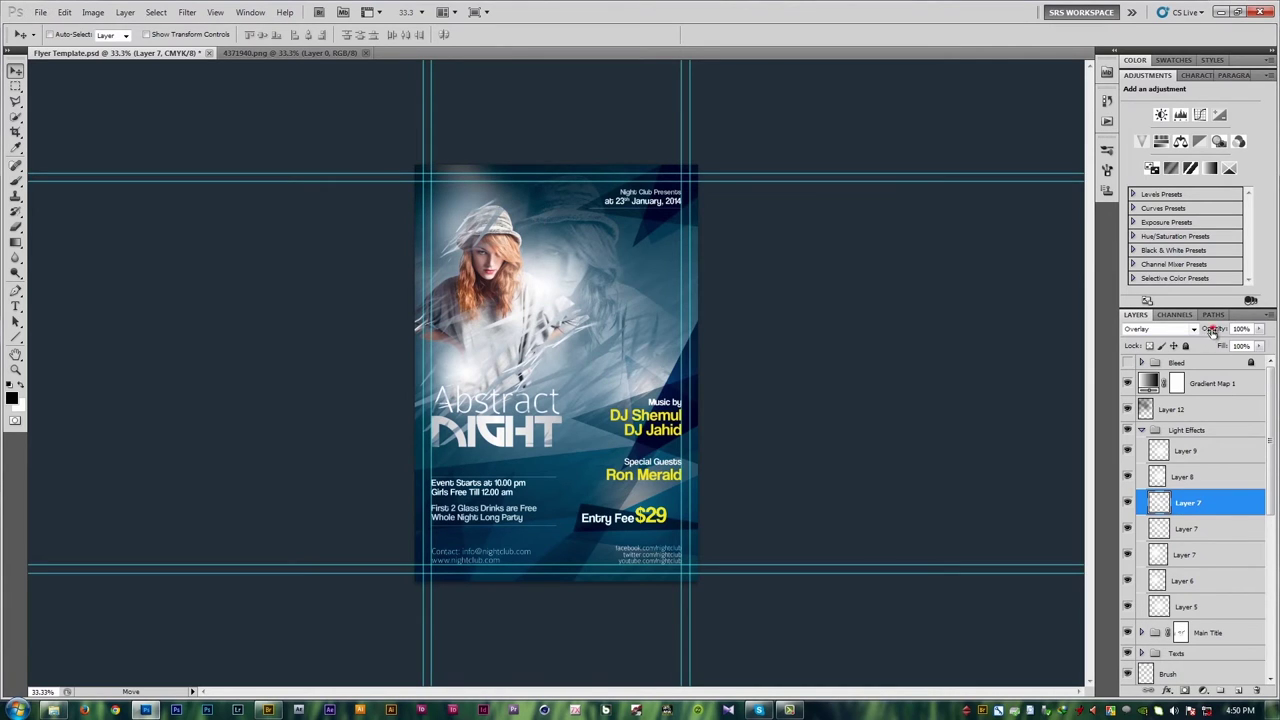
mouse_move(1214, 329)
left_mouse_down()
mouse_move(1167, 332)
mouse_move(1195, 331)
left_mouse_up()
mouse_move(476, 198)
left_mouse_down()
mouse_move(453, 193)
mouse_move(476, 201)
mouse_move(620, 414)
mouse_move(437, 517)
mouse_move(458, 482)
left_mouse_up()
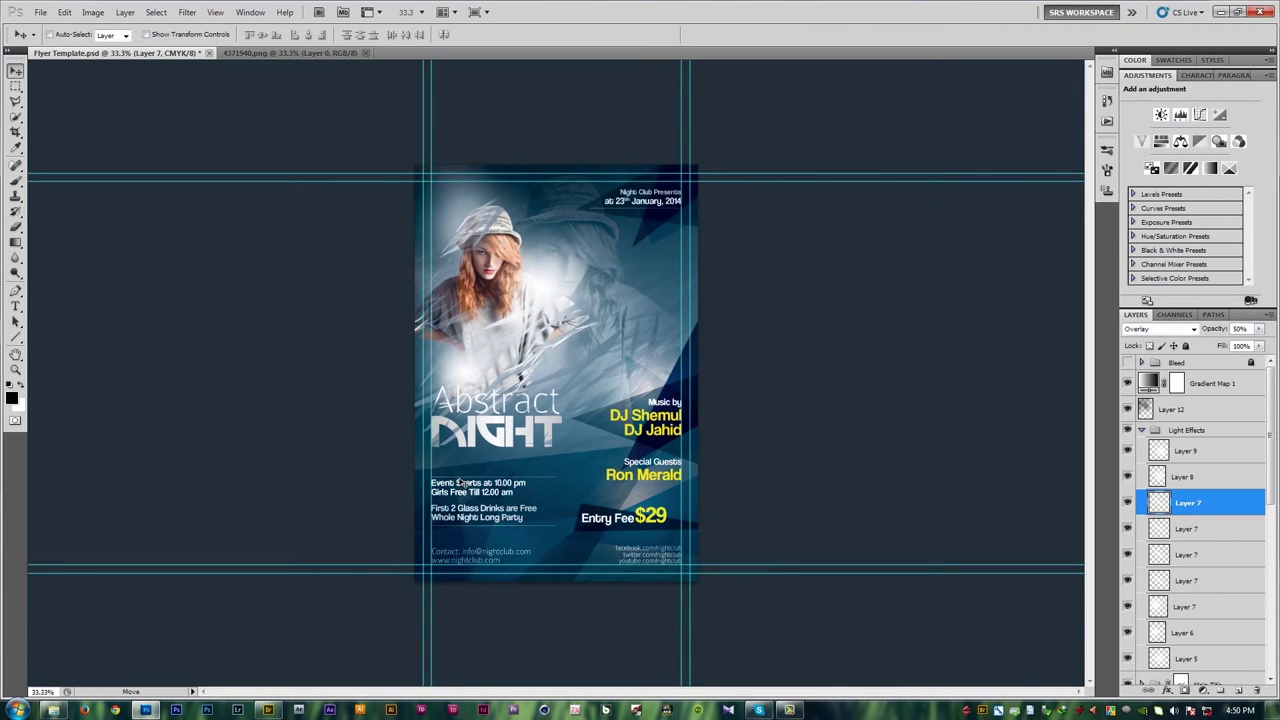
- Blur the glow with a 48.6-pixel Gaussian Blur and move a copy toward DJ Jahid
key("ctrl+alt+f")
left_click_drag(948, 210, 978, 210)
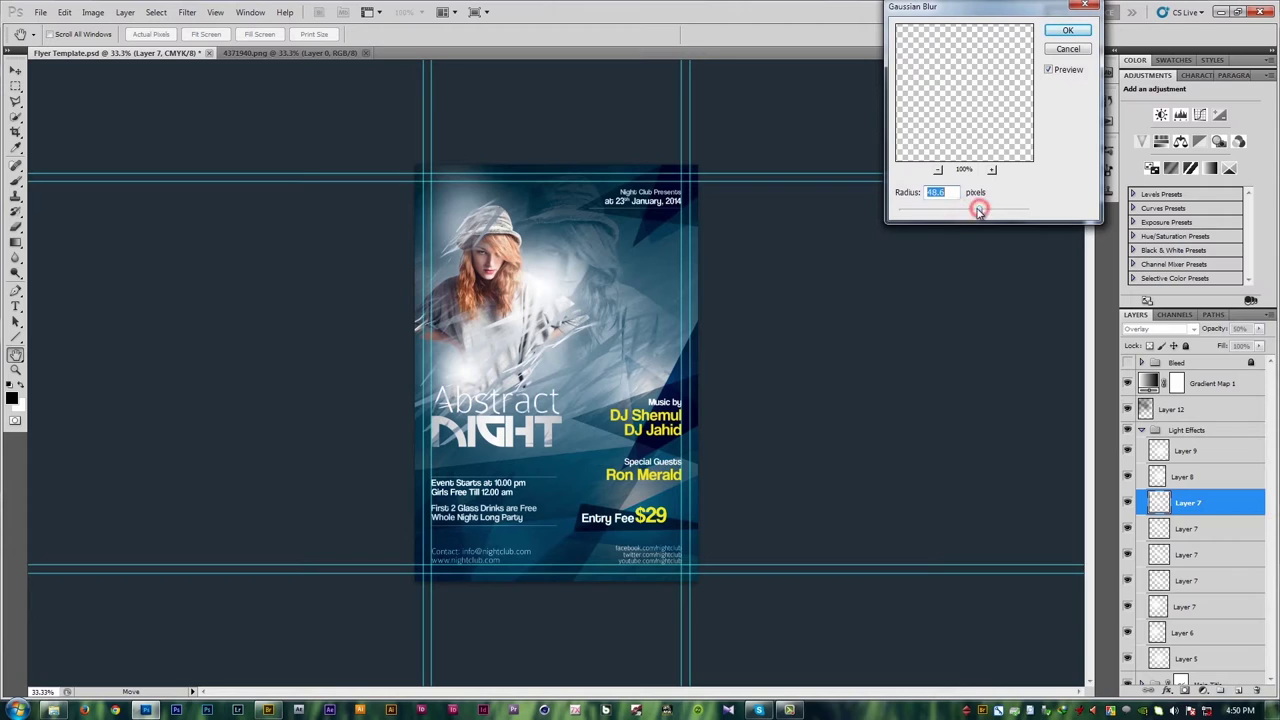
key("Return")
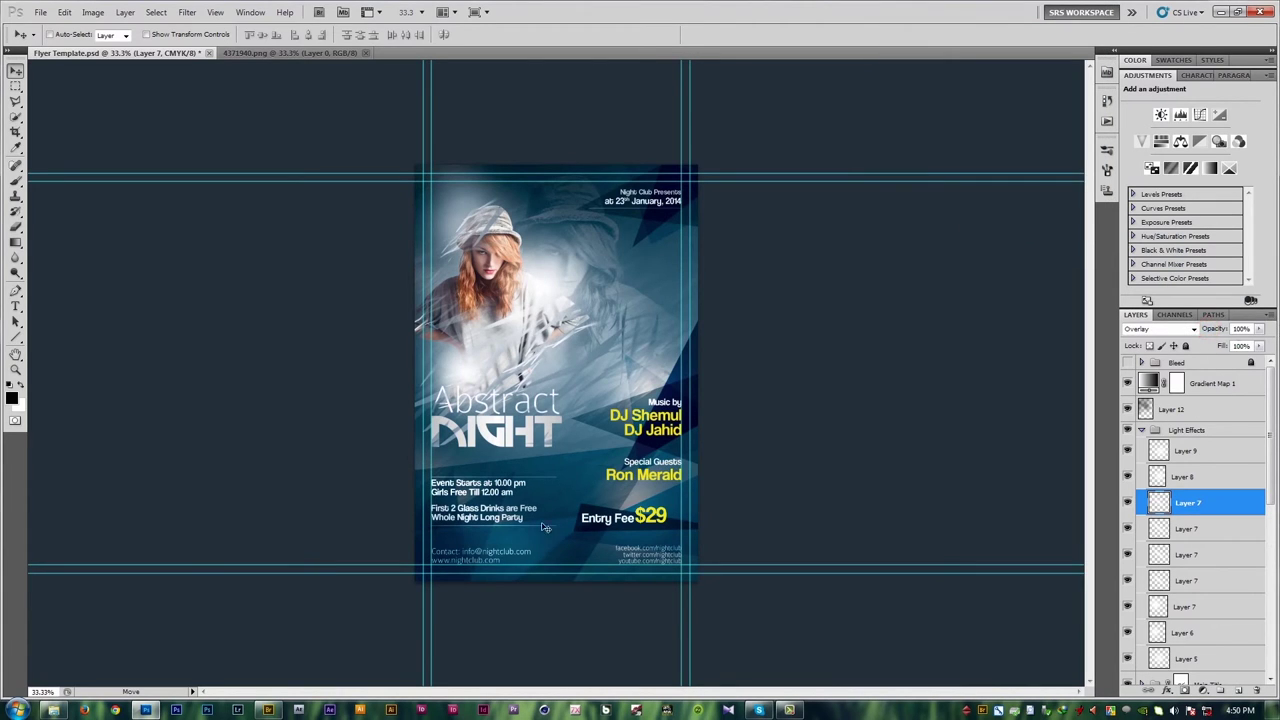
mouse_move(507, 537)
left_mouse_down()
mouse_move(725, 477)
mouse_move(665, 515)
left_mouse_up()
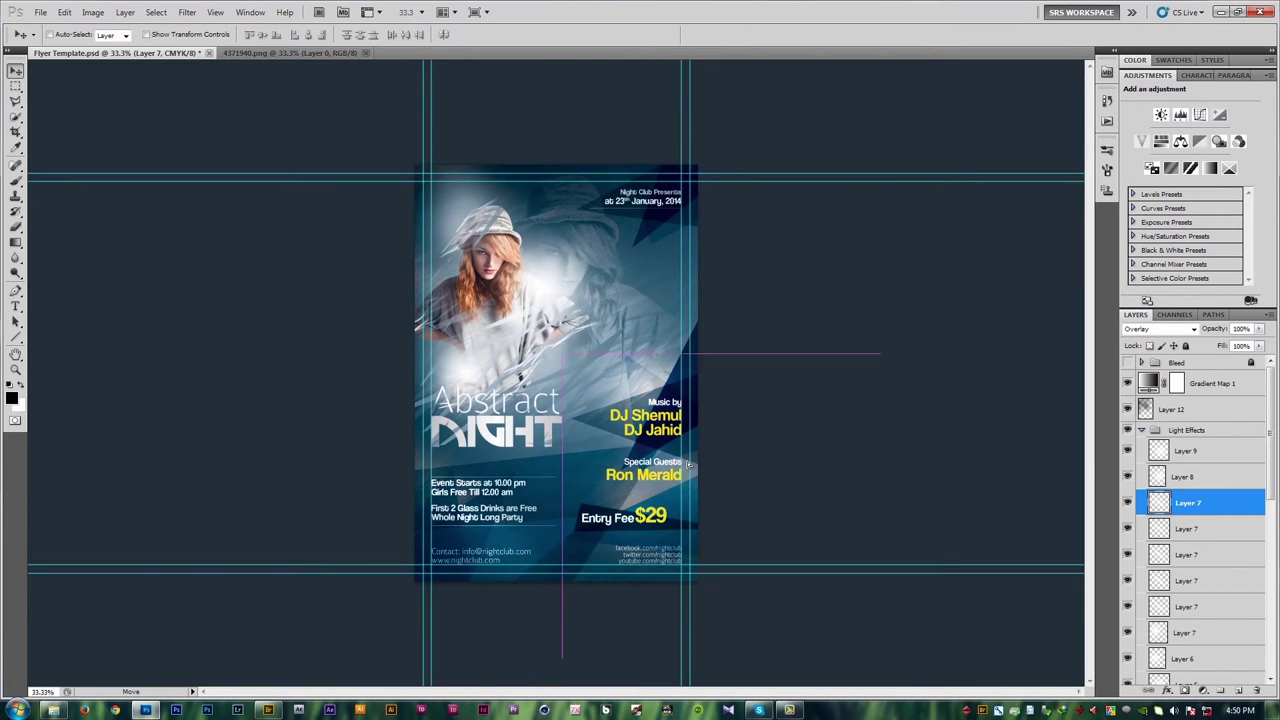
mouse_move(665, 515)
left_mouse_down()
mouse_move(696, 428)
mouse_move(644, 489)
left_mouse_up()
- Flip the glow copy horizontally and position it over the lower-right text
key("ctrl+t")
left_click_drag(888, 398, 881, 519)
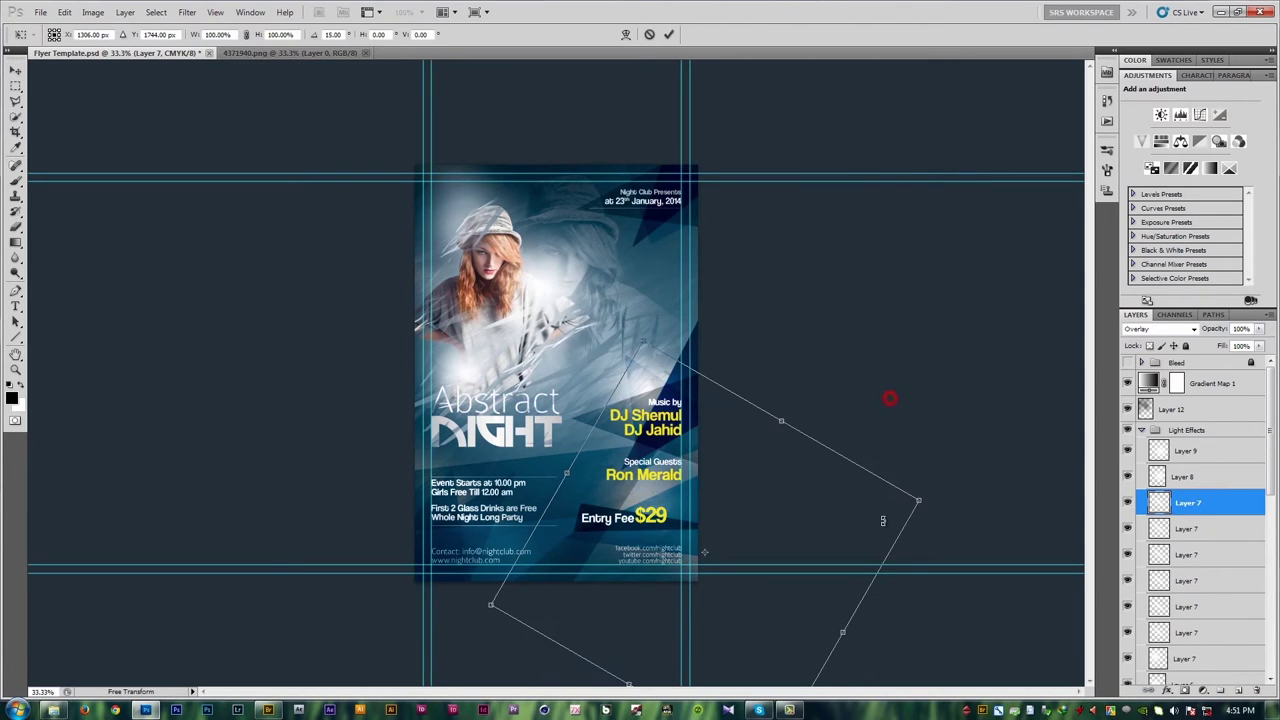
left_click_drag(931, 418, 929, 406)
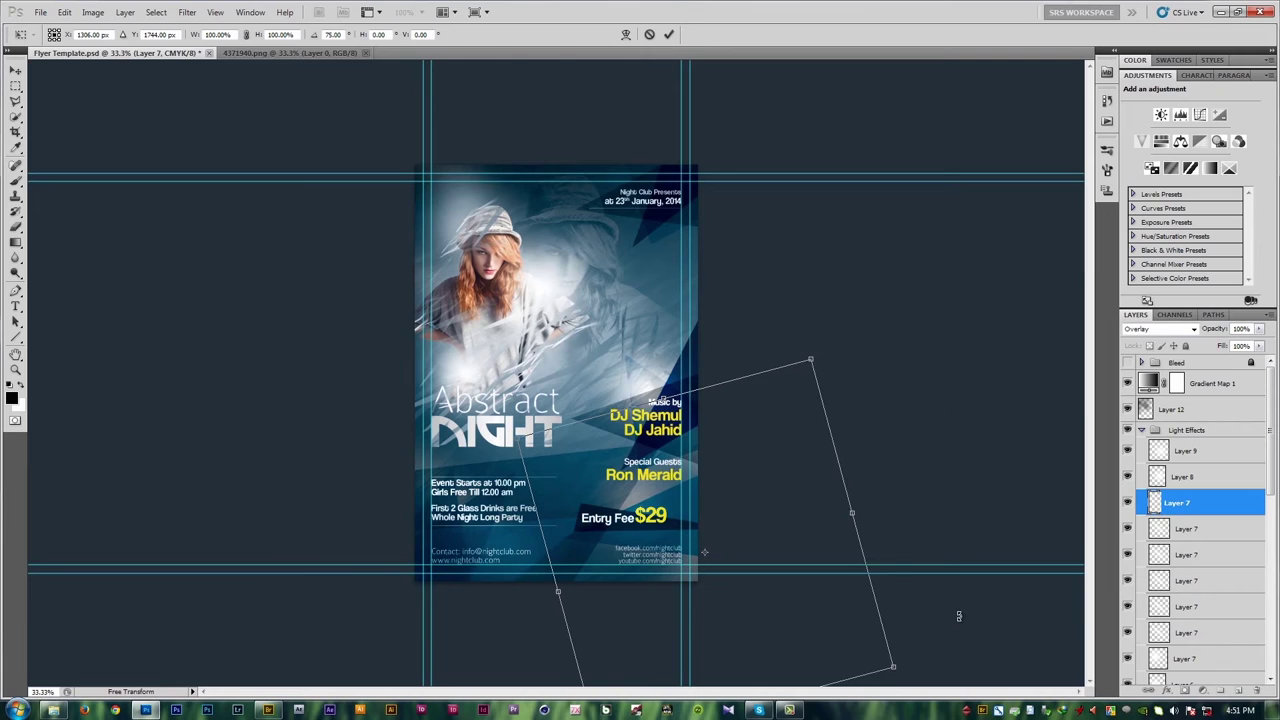
key("ctrl+z")
right_click(634, 486)
left_click(655, 682)
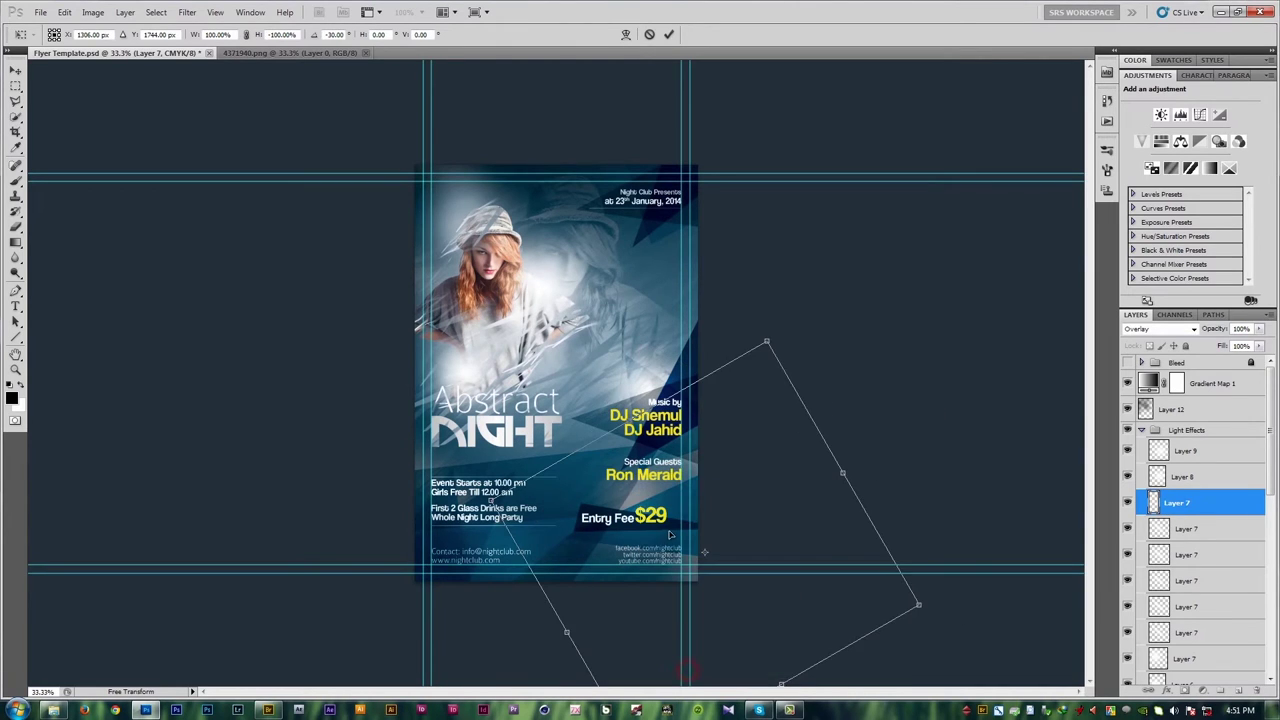
key("Escape")
key("ctrl+t")
right_click(663, 484)
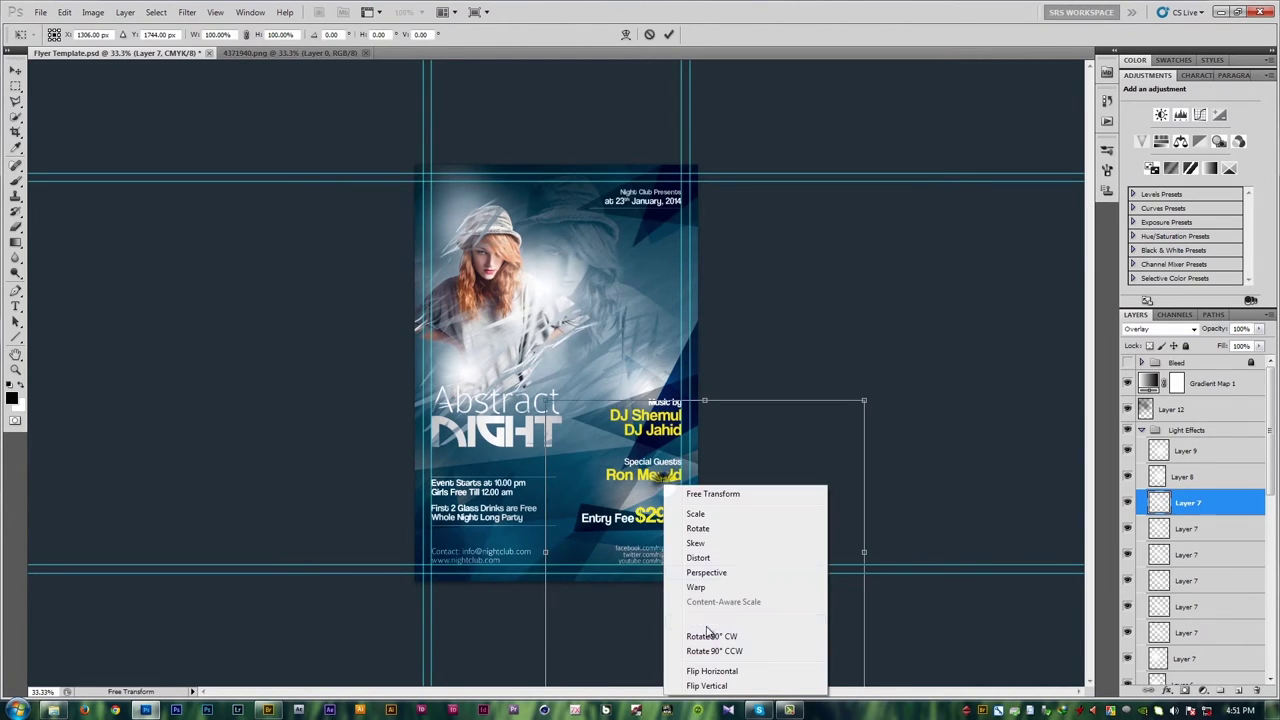
left_click(706, 671)
left_click_drag(653, 560, 607, 522)
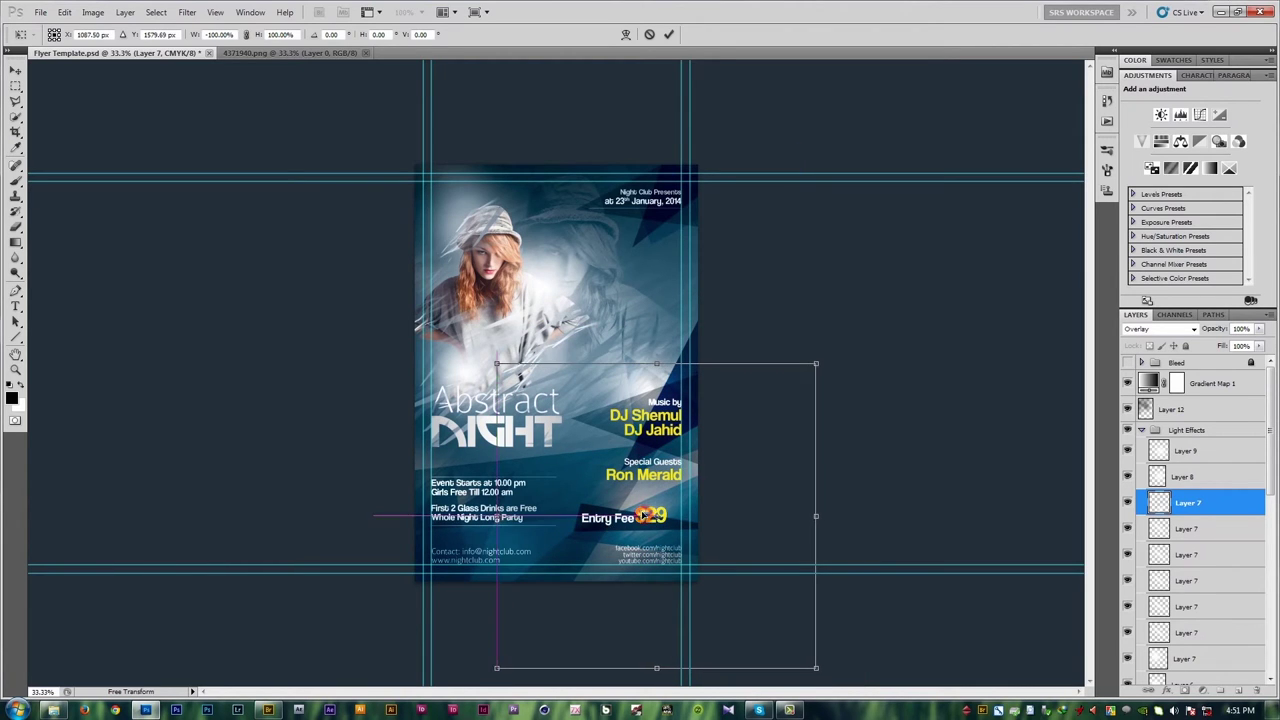
double_click(643, 515)
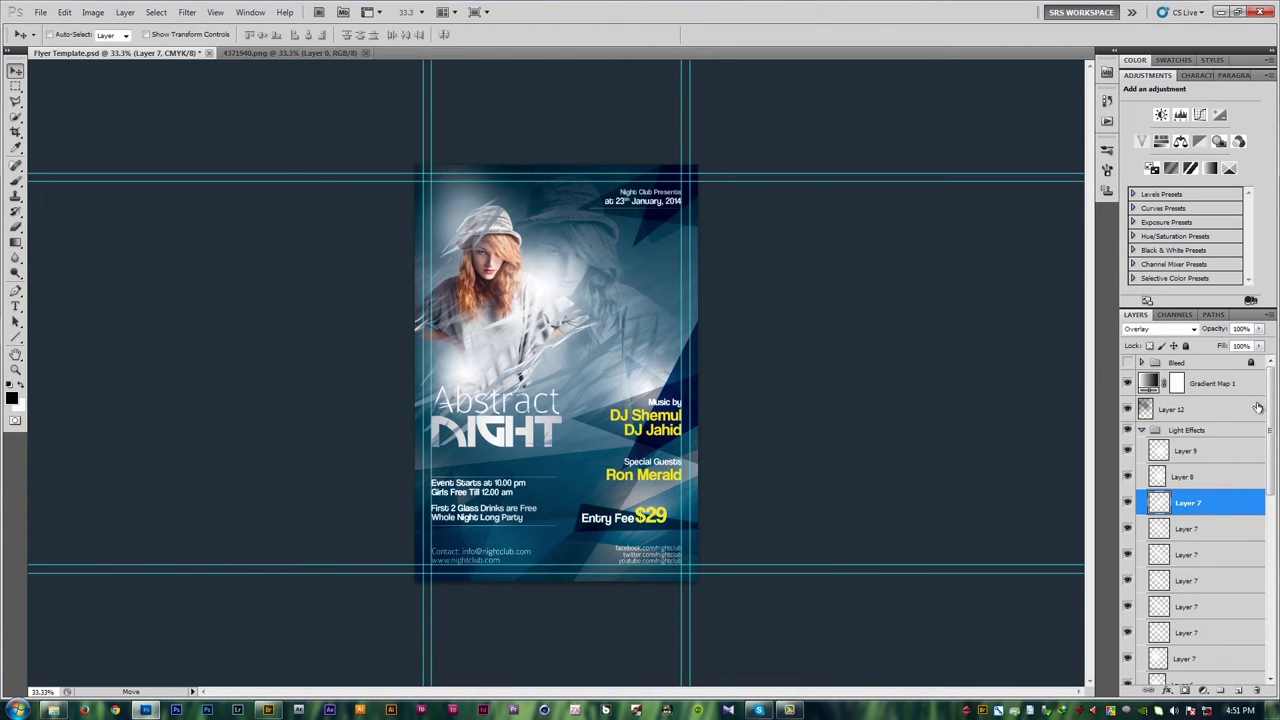
- Move Layer 12 to the top of the Light Effects group
left_click(1185, 430)
left_click(1141, 430)
left_click(1172, 409)
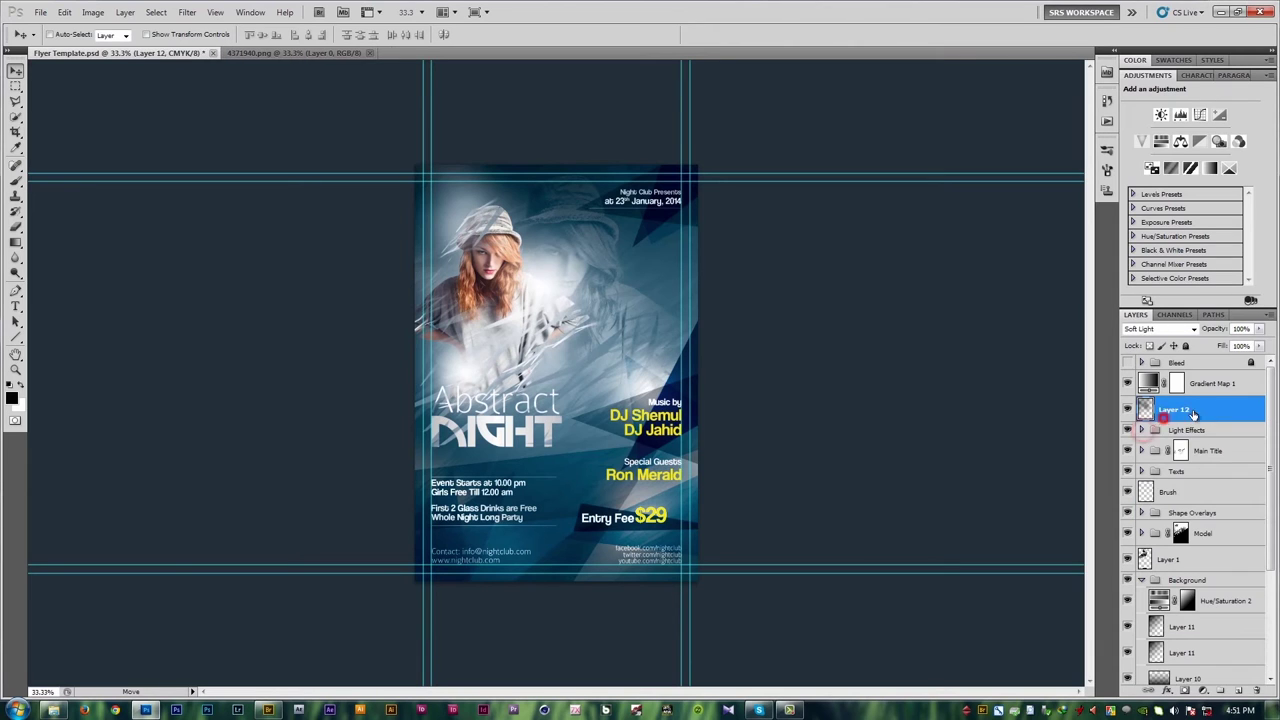
left_click(1127, 410)
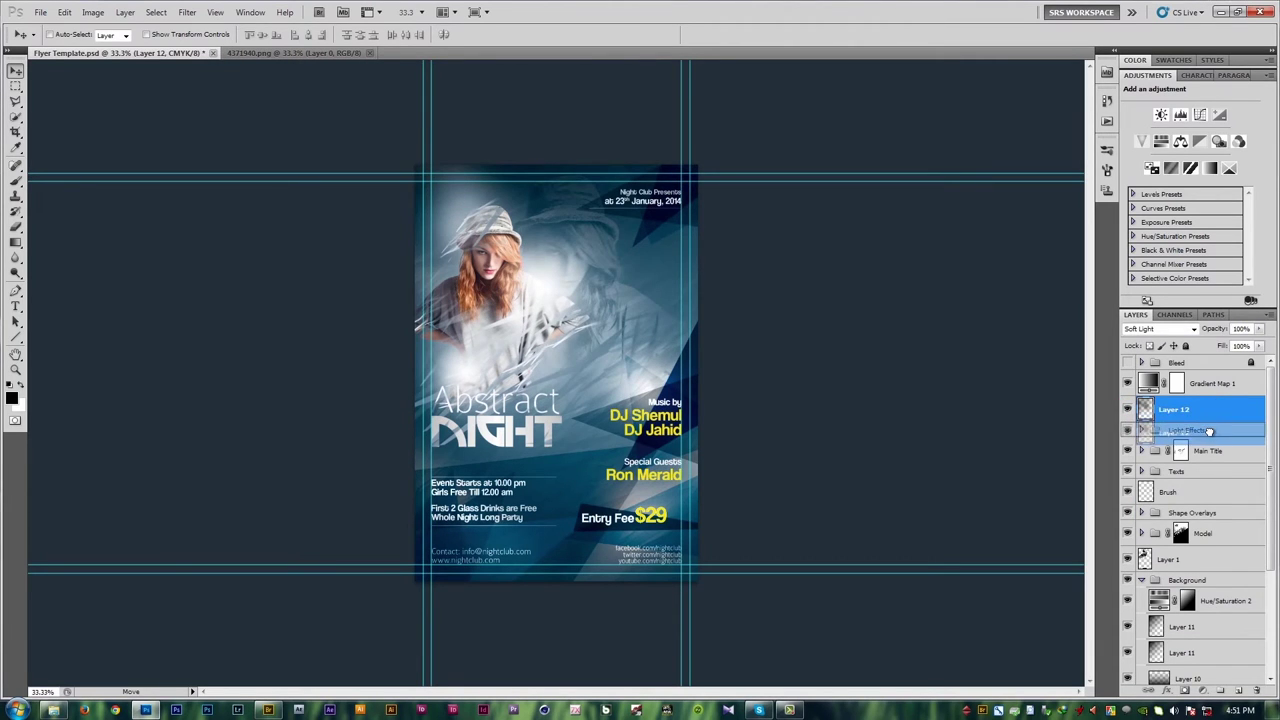
left_click_drag(1175, 410, 1155, 432)
left_click(1141, 404)
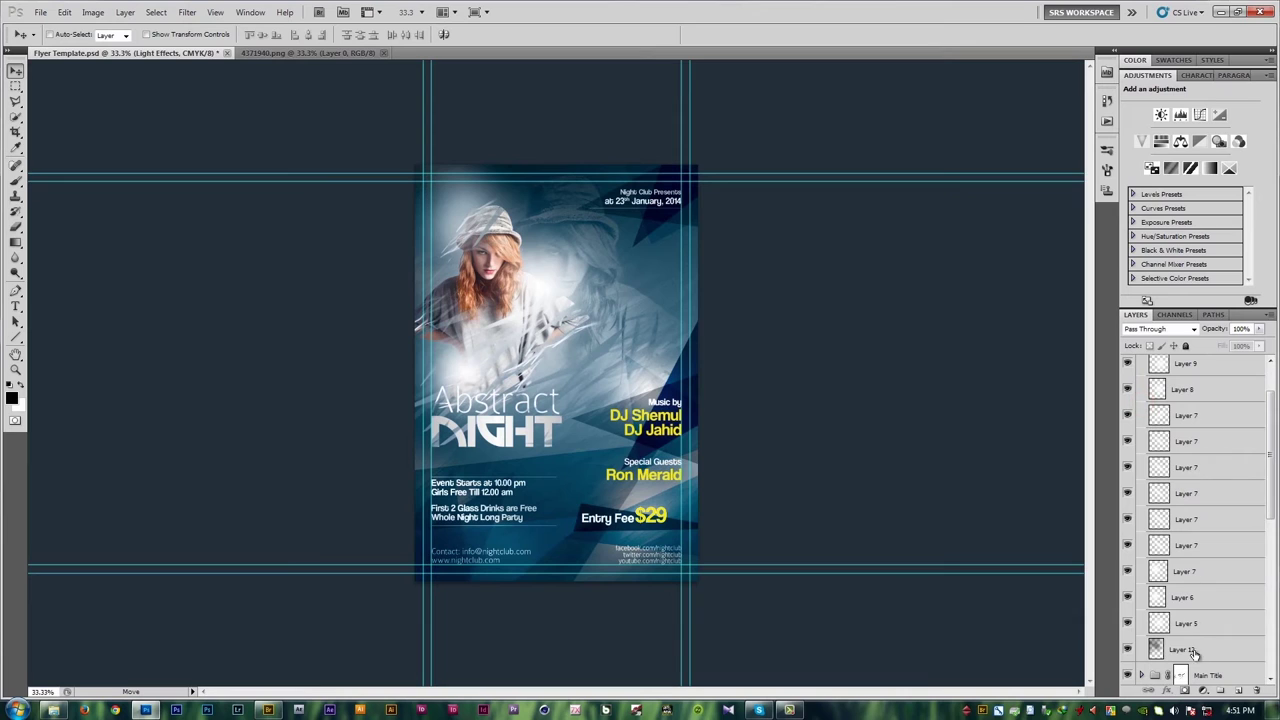
mouse_move(1190, 650)
left_mouse_down()
mouse_move(1215, 469)
mouse_move(1207, 415)
left_mouse_up()
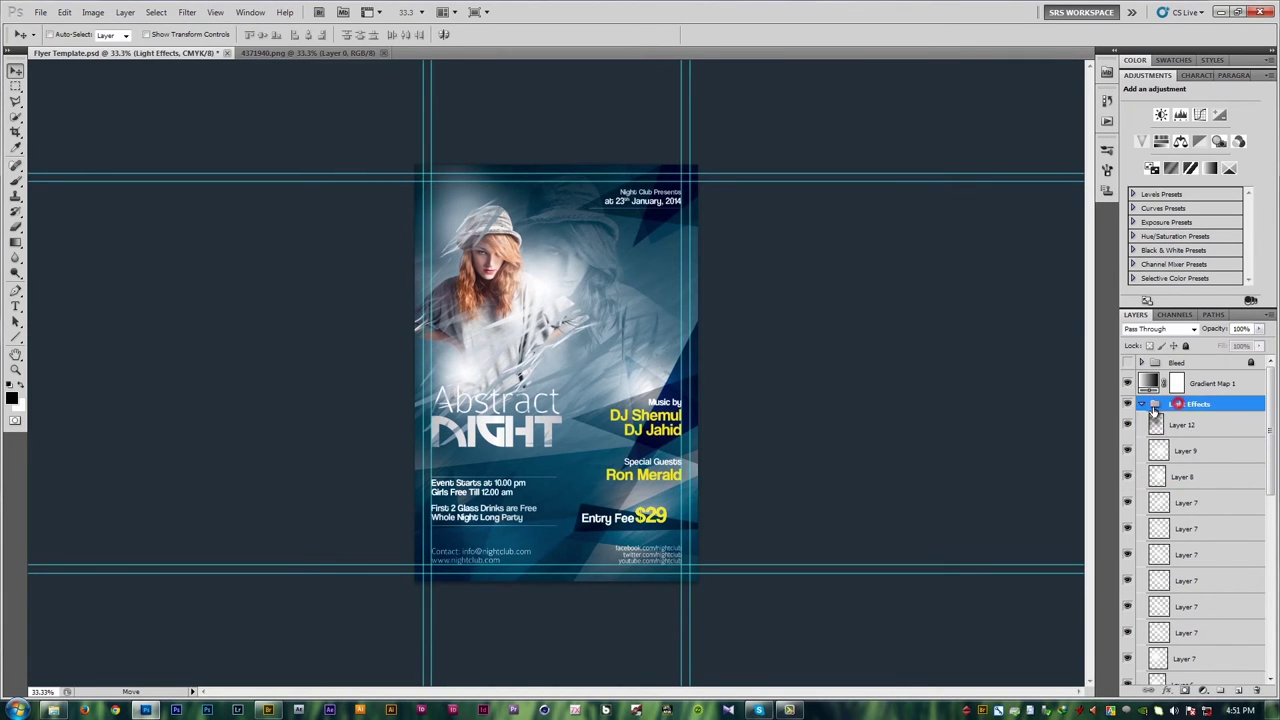
left_click(1141, 404)
left_click(1208, 383)
left_click(1199, 692)
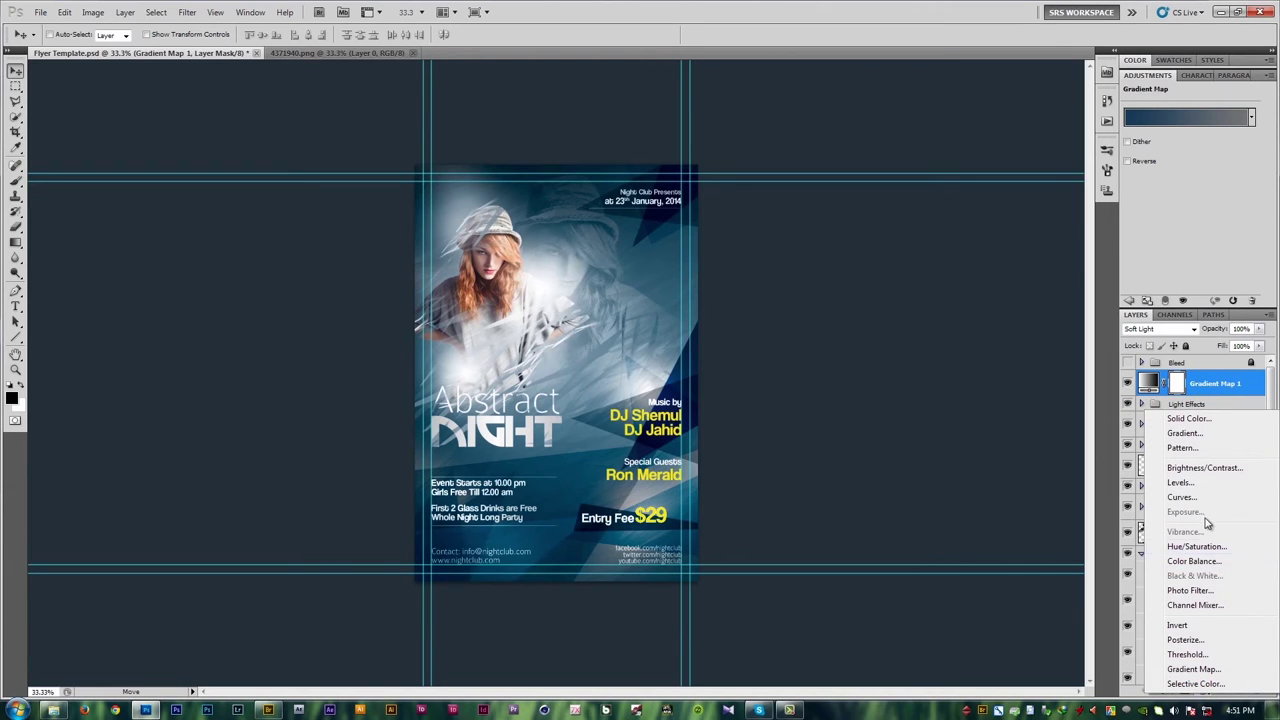
- Add a Curves 1 adjustment that brightens highlights, deepens shadows and raises the Cyan curve
left_click(1181, 497)
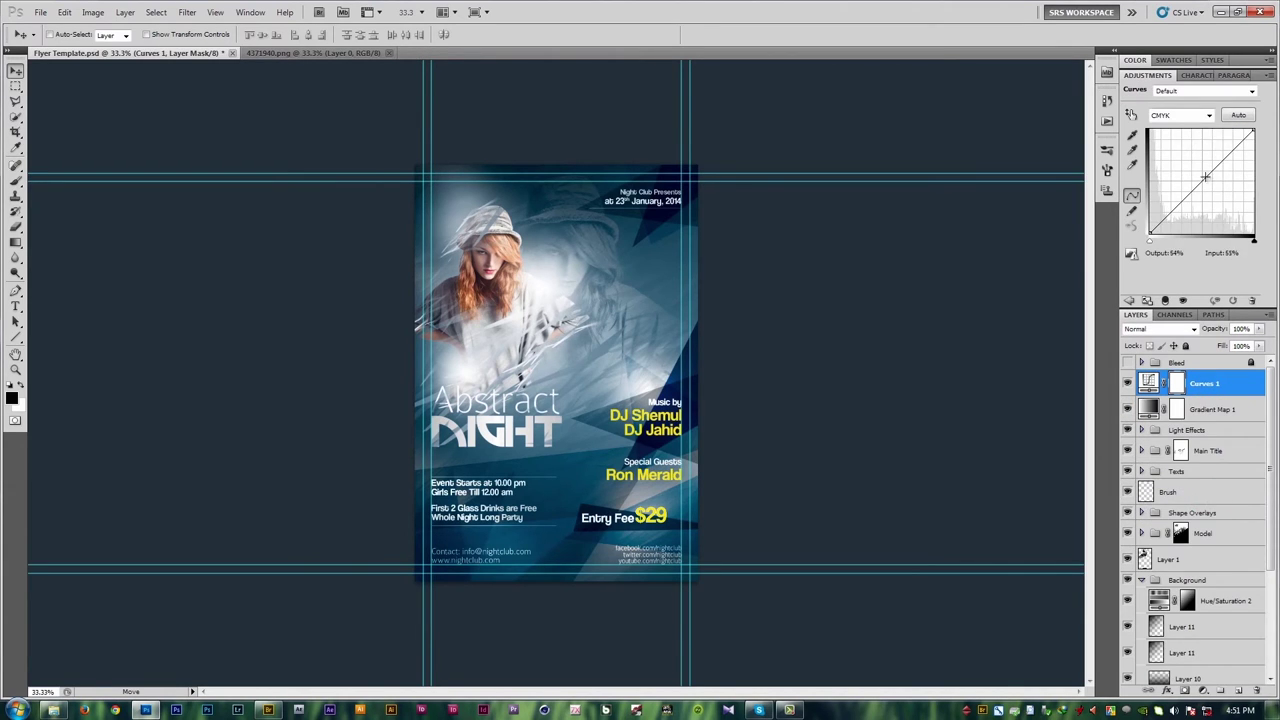
left_click_drag(1205, 177, 1222, 156)
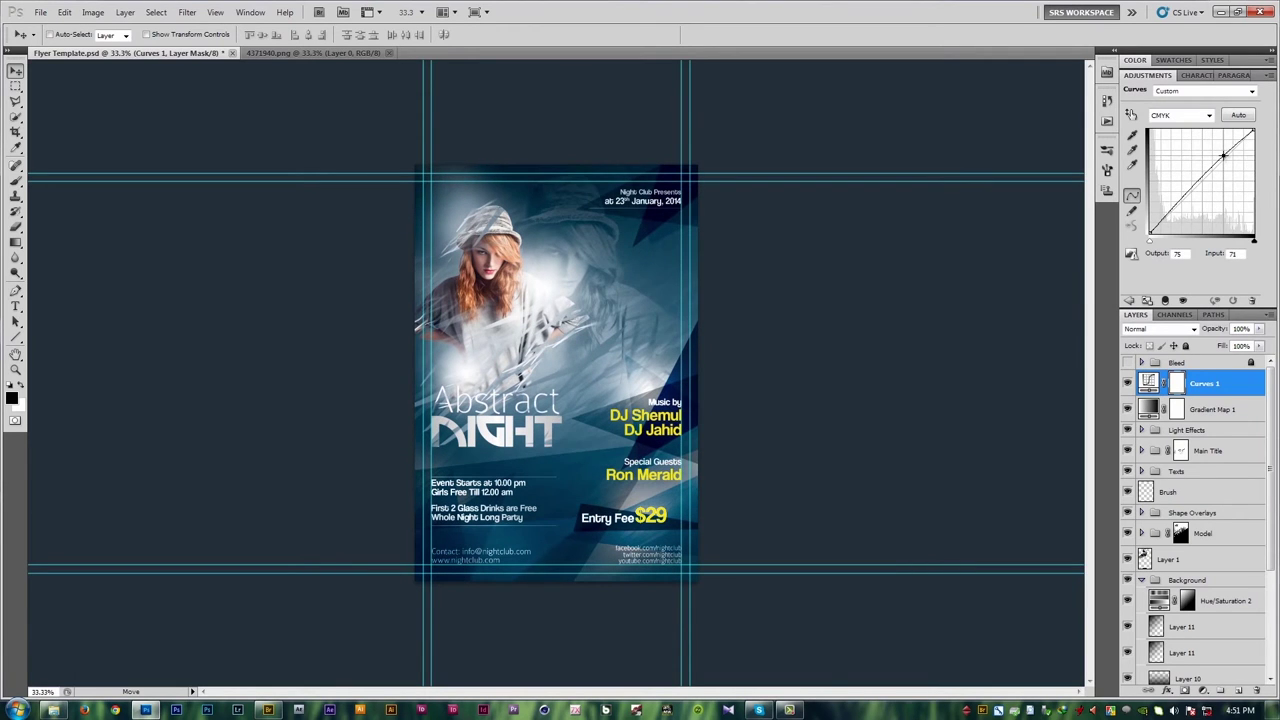
left_click_drag(1177, 204, 1183, 201)
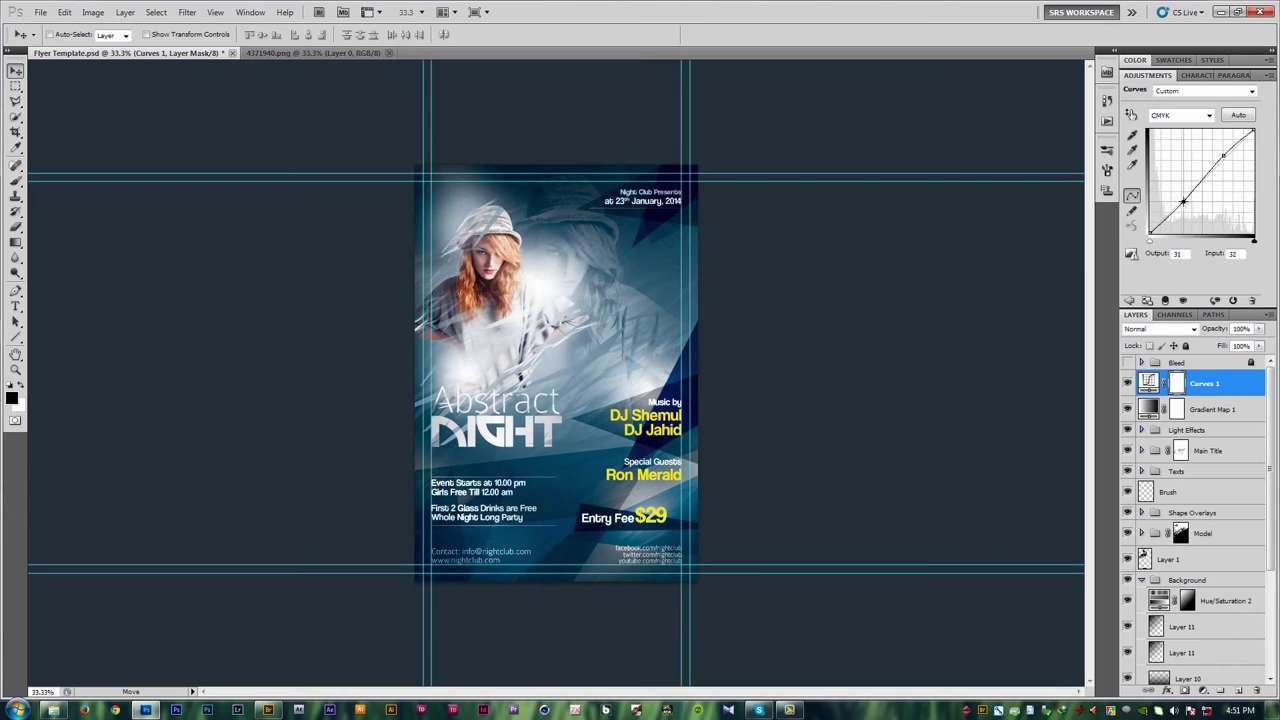
left_click(1182, 115)
left_click(1177, 134)
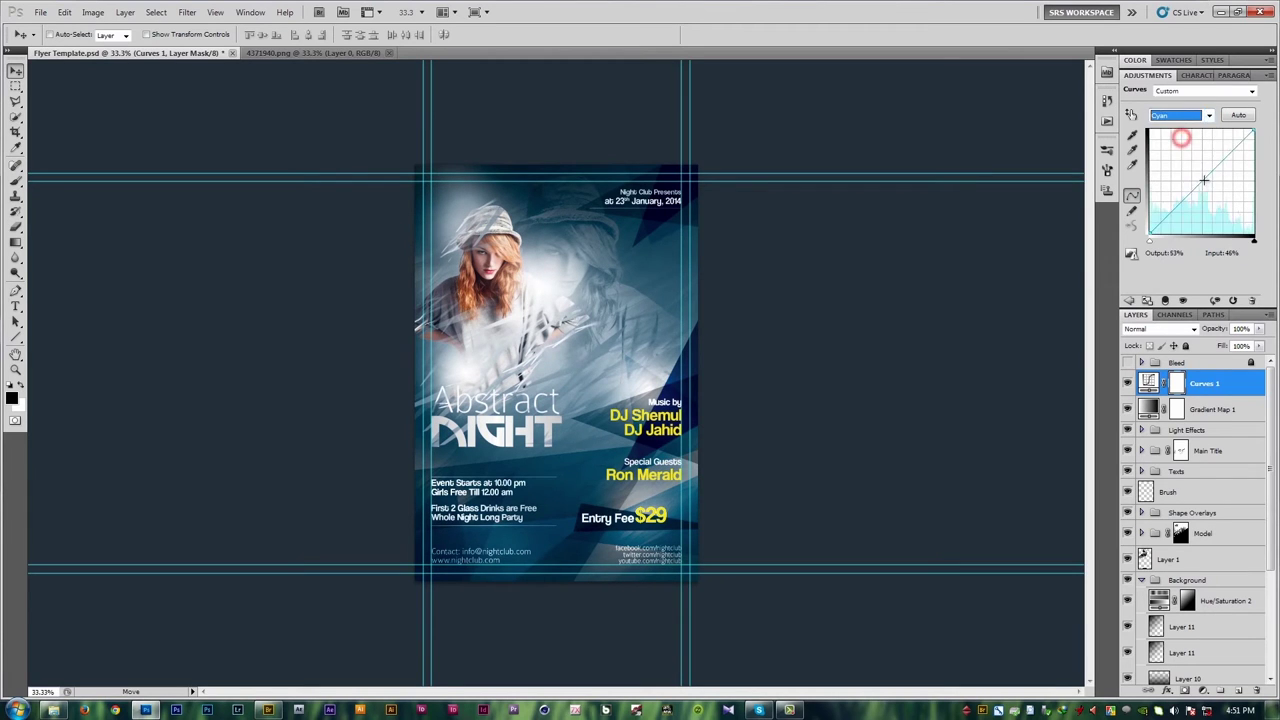
mouse_move(1200, 177)
left_mouse_down()
mouse_move(1207, 185)
mouse_move(1200, 176)
mouse_move(1223, 154)
left_mouse_up()
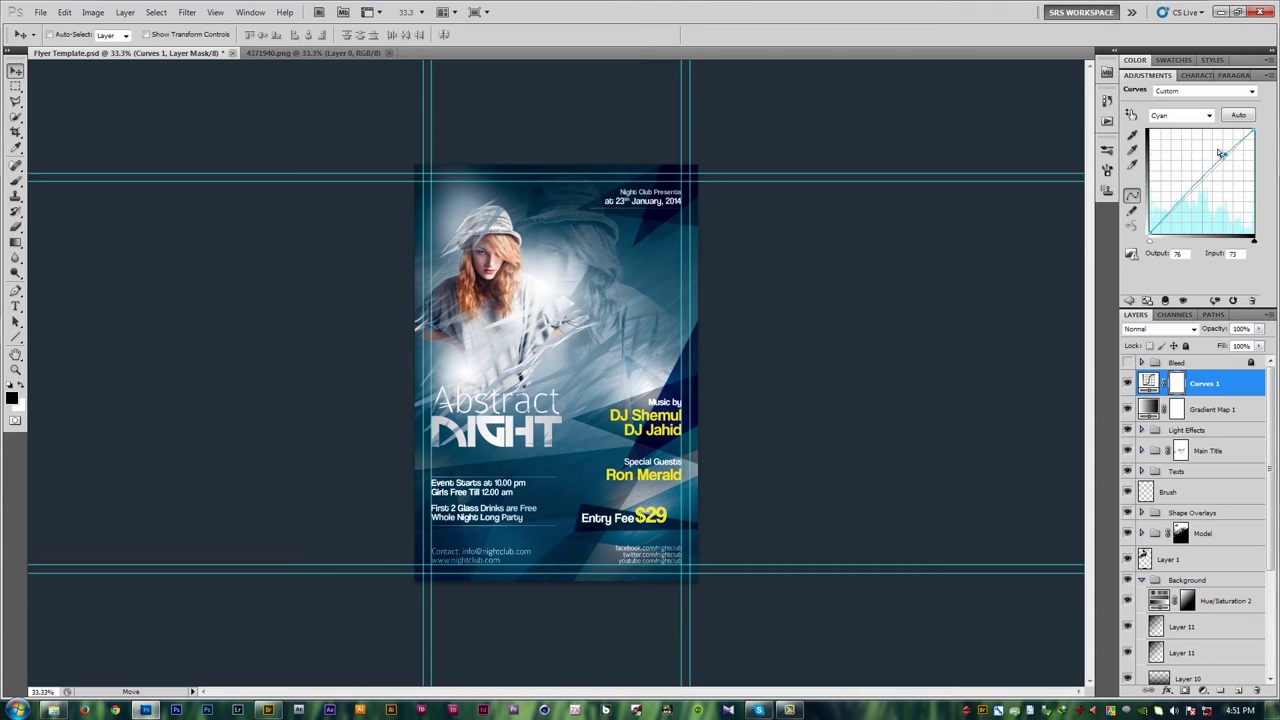
- Raise the Yellow curve and lower the Magenta curve in Curves 1
left_click(1182, 115)
left_click(1174, 160)
left_click_drag(1201, 184, 1201, 178)
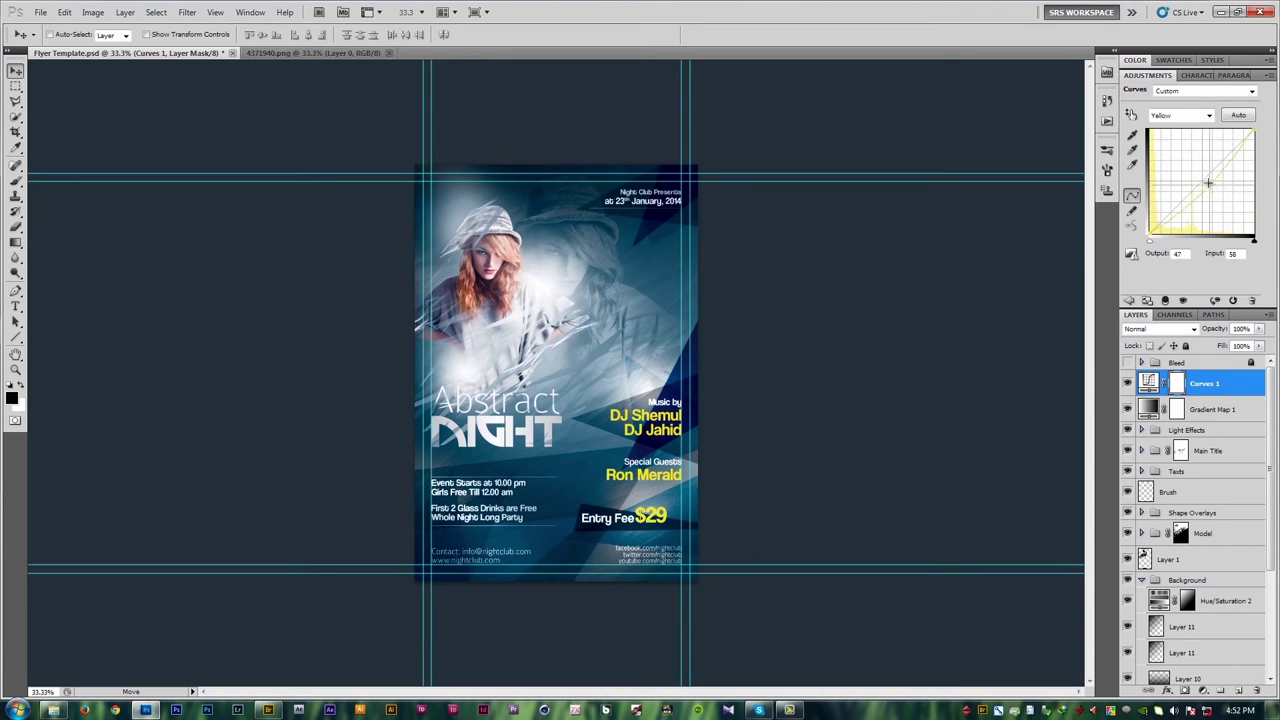
mouse_move(1213, 179)
left_mouse_down()
mouse_move(1196, 160)
mouse_move(1207, 185)
left_mouse_up()
left_click(1200, 116)
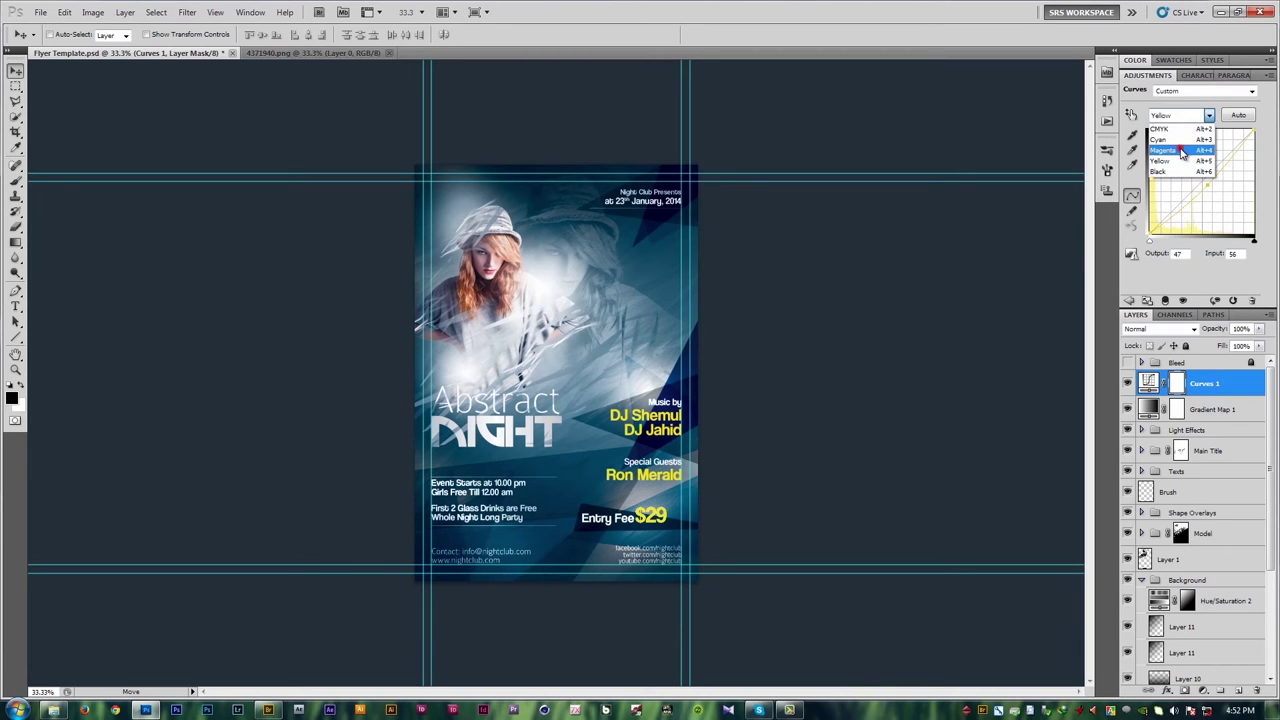
left_click(1181, 150)
left_click_drag(1200, 178, 1206, 181)
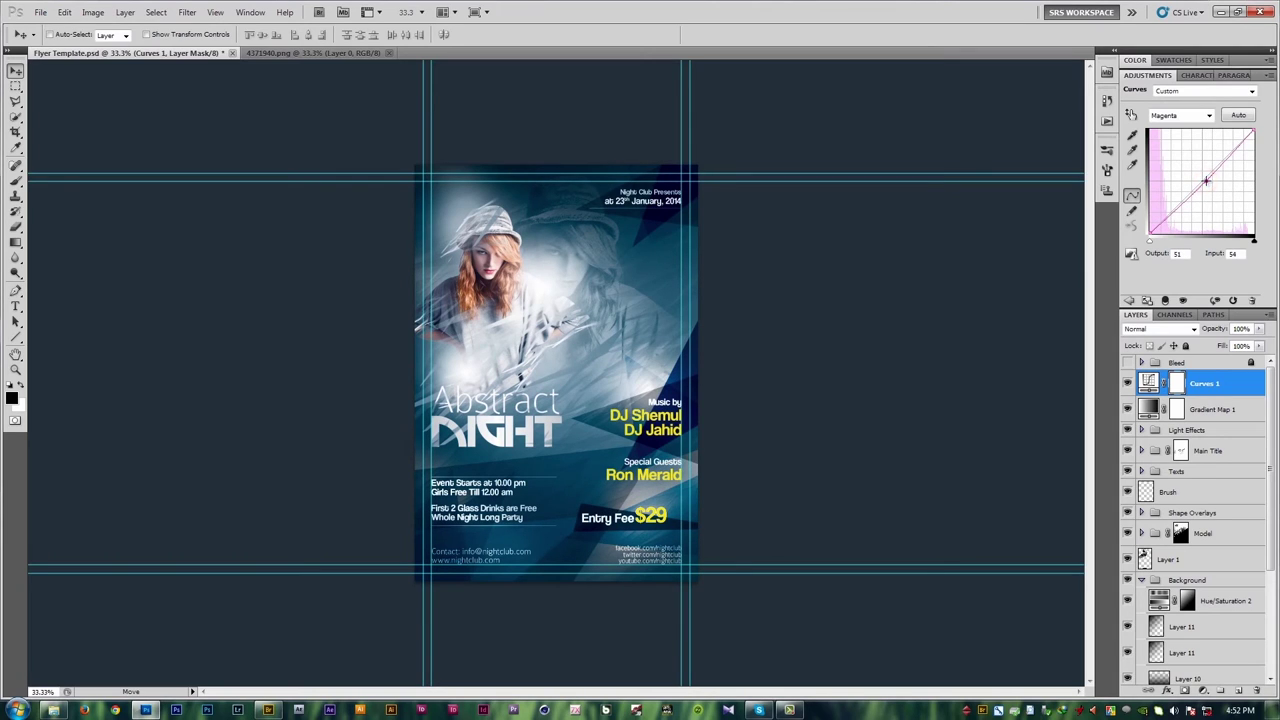
left_click(1193, 118)
left_click(1180, 128)
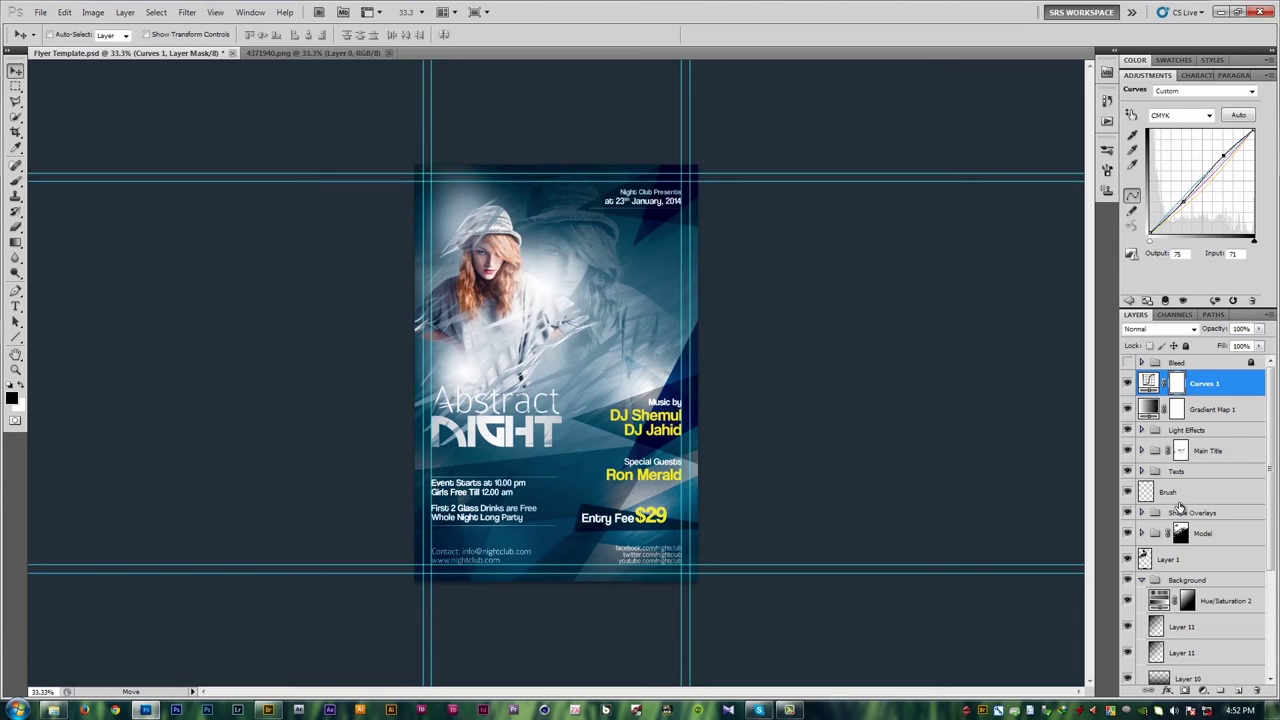
- Add a new empty Layer 13 above the Light Effects group
left_click(1182, 494)
left_click(1212, 471)
left_click(1222, 432)
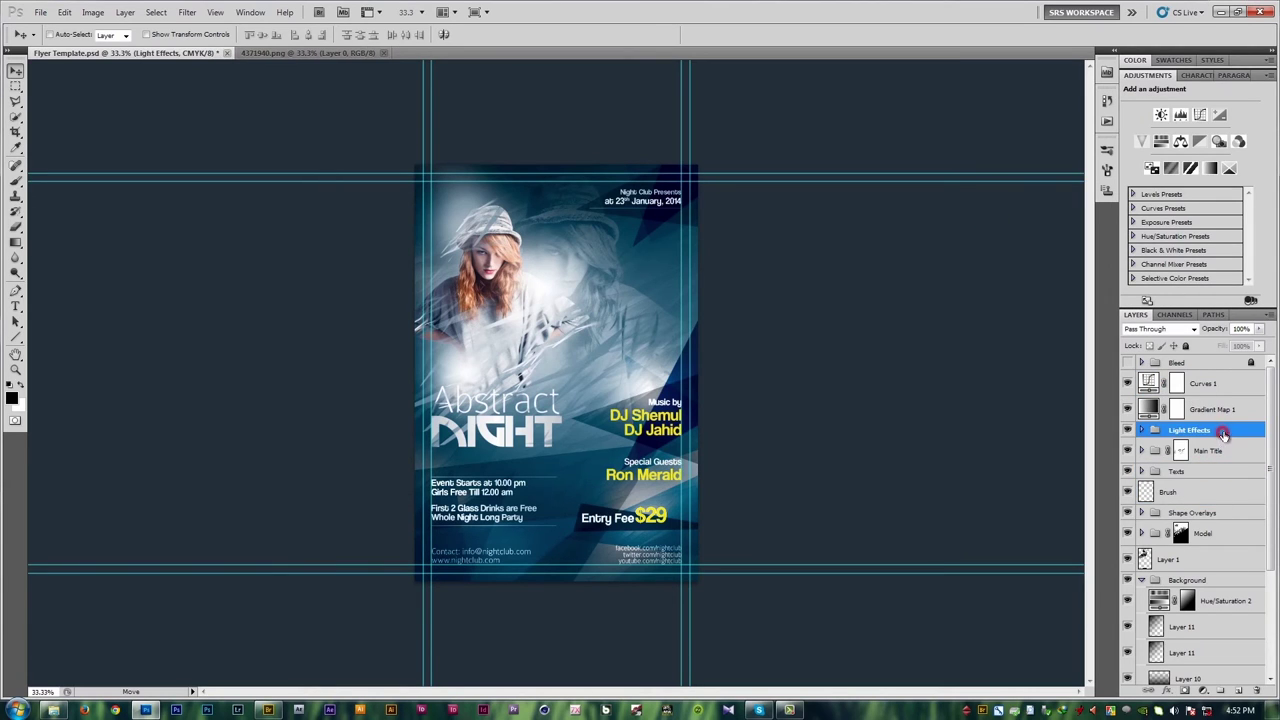
left_click(1237, 690)
- Set up a brush with 241% spacing plus Shape Dynamics, Scattering and Transfer
key("b")
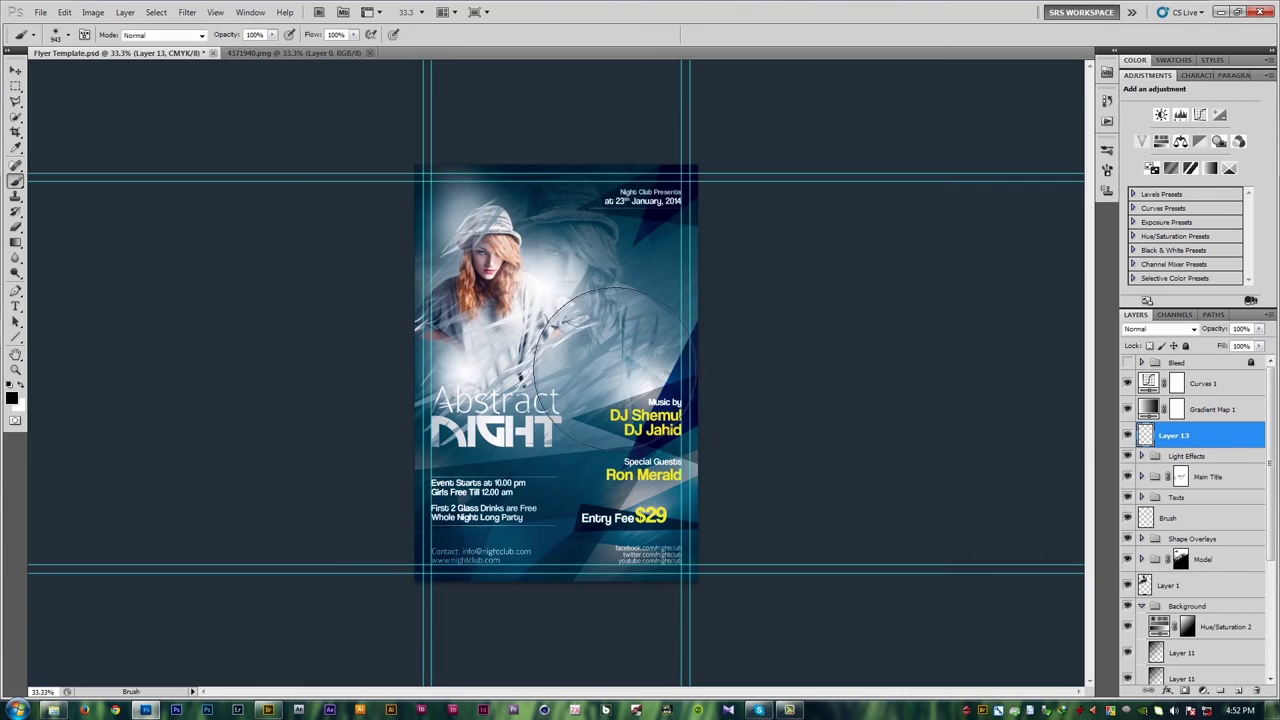
left_click_drag(586, 337, 510, 355)
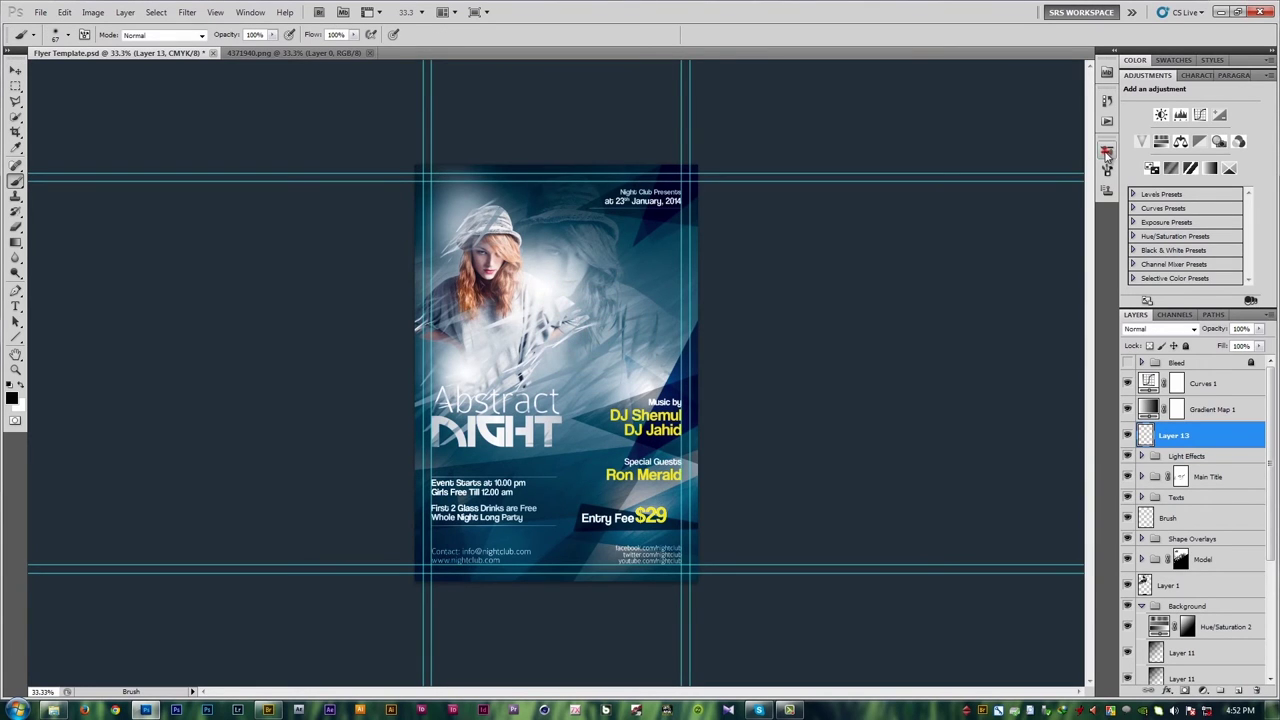
left_click(1106, 153)
left_click(1107, 172)
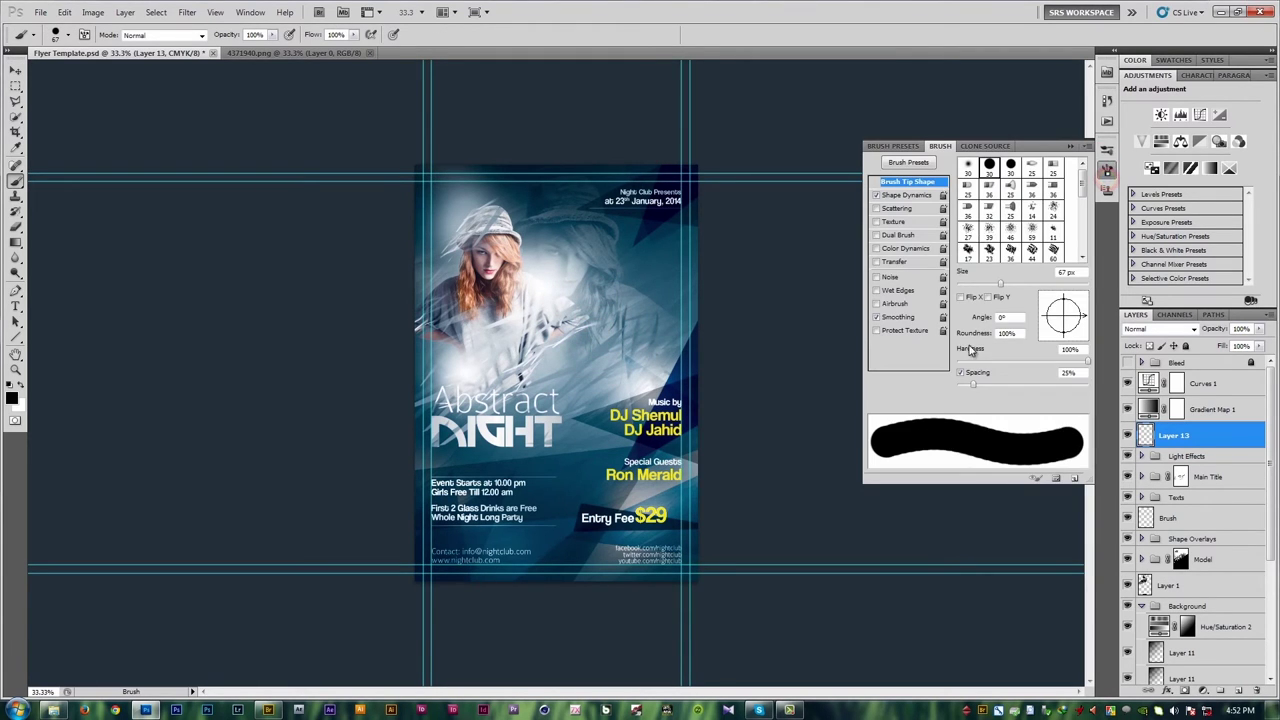
left_click_drag(978, 372, 1045, 373)
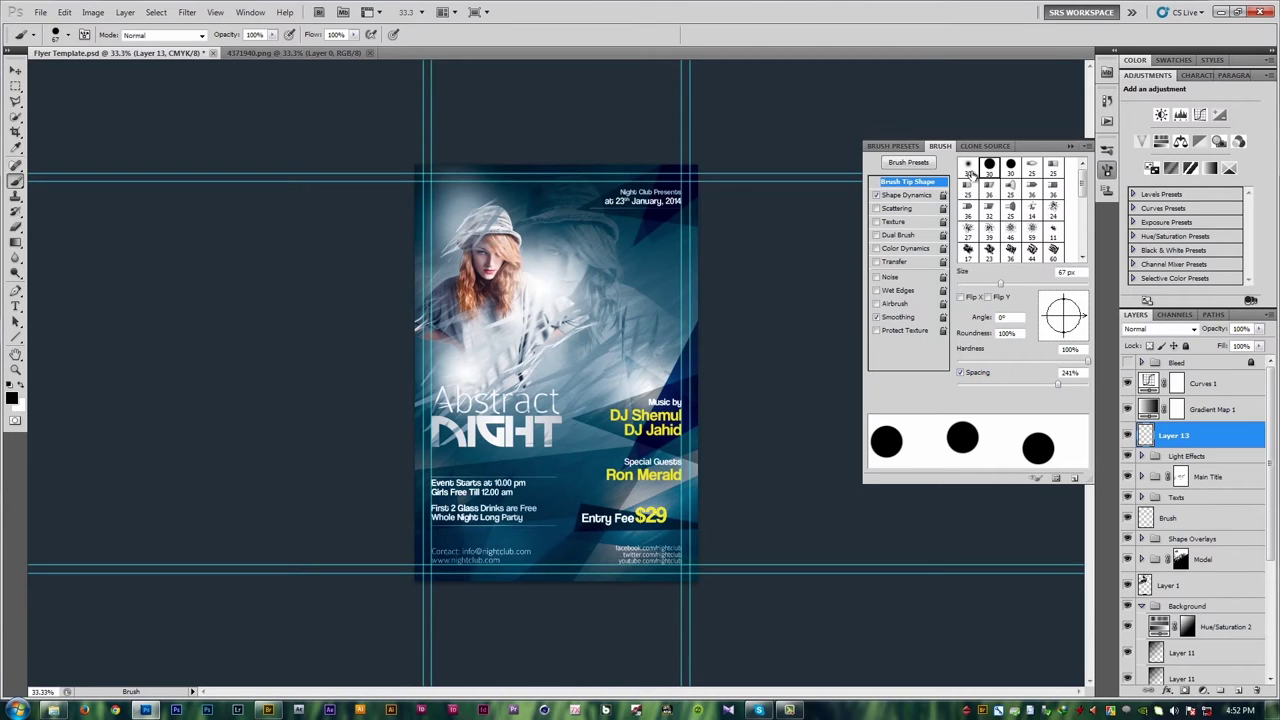
left_click(909, 195)
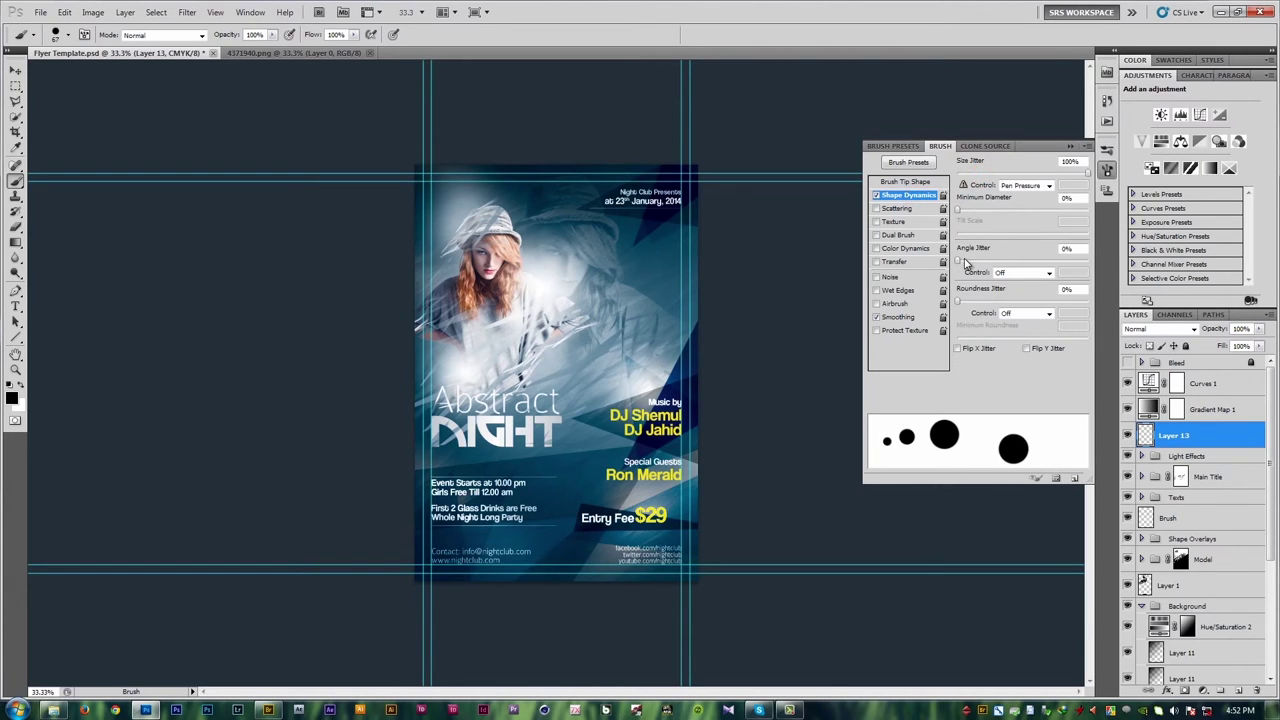
left_click(896, 208)
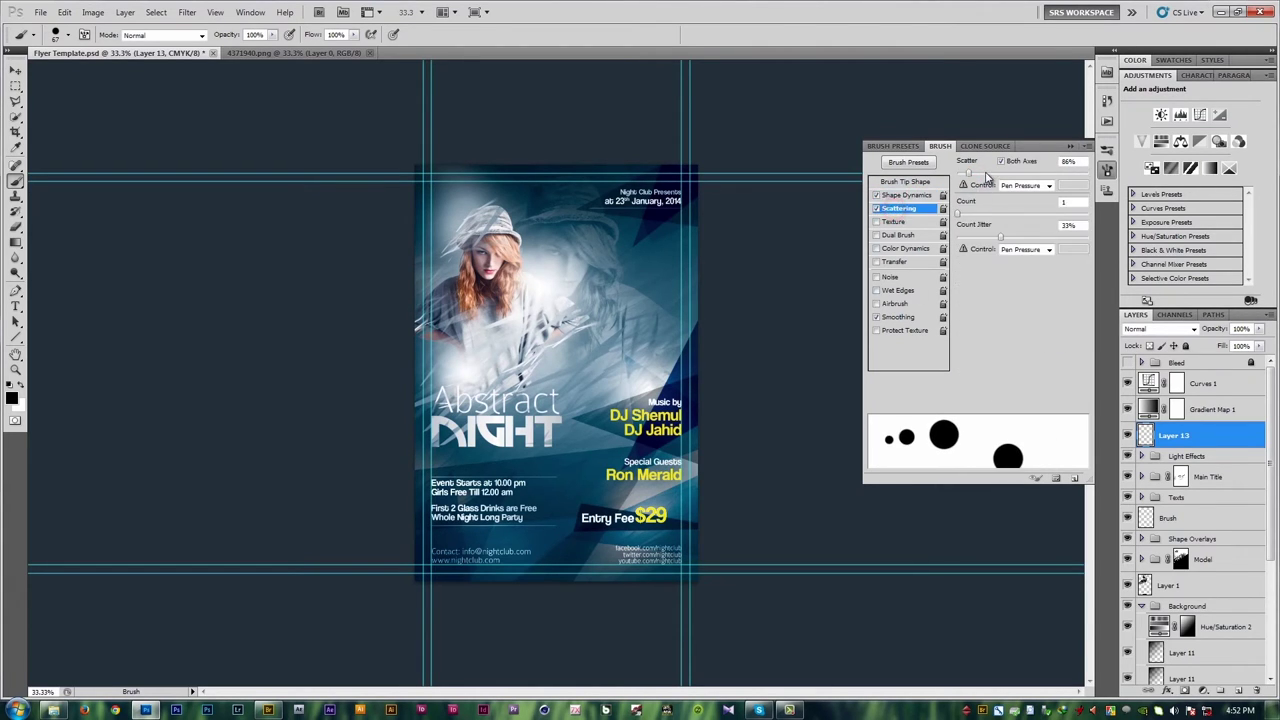
left_click(897, 262)
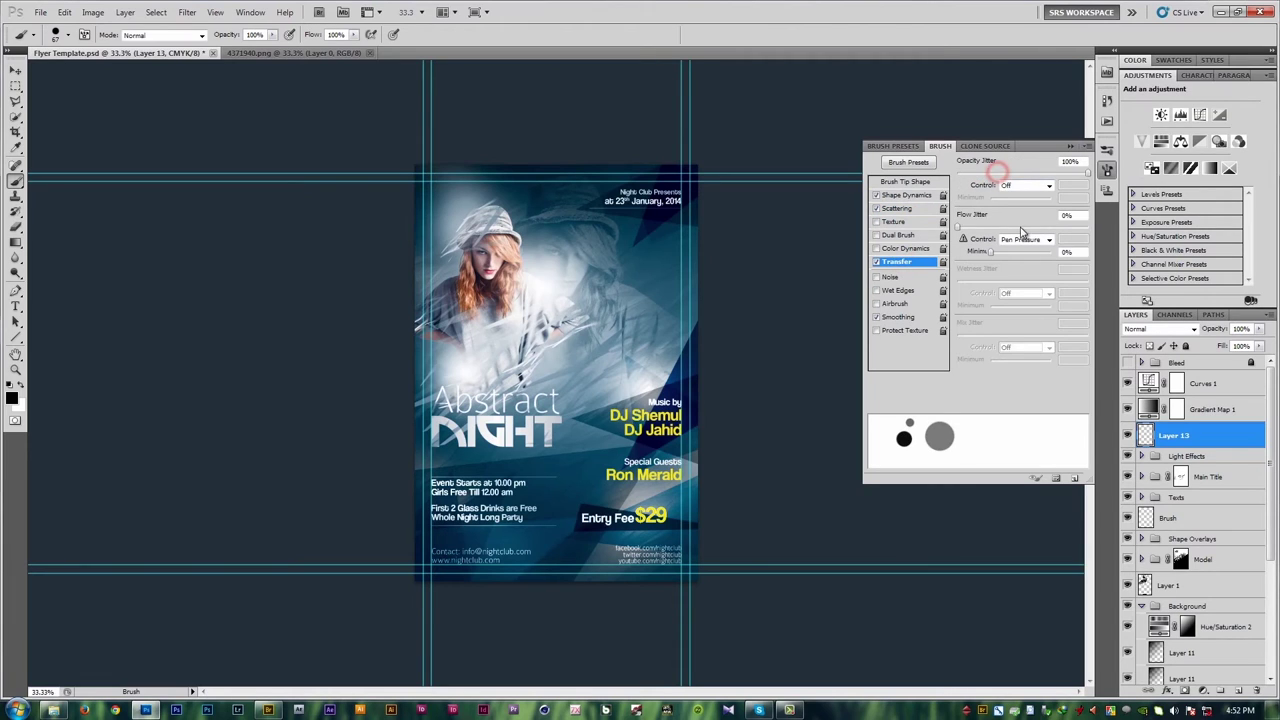
left_click(1107, 170)
- Paint white specks around the headline, 'Music by' and 'Night Club Presents'
left_click_drag(614, 258, 562, 447)
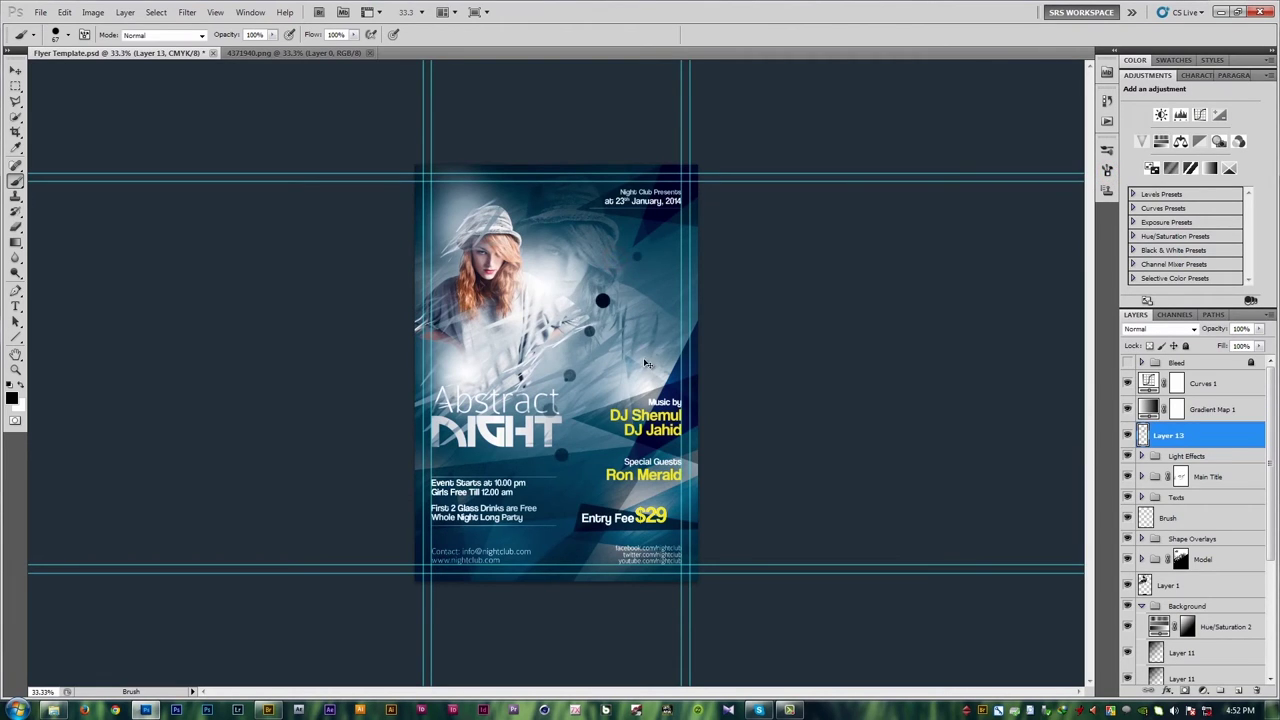
key("ctrl+z")
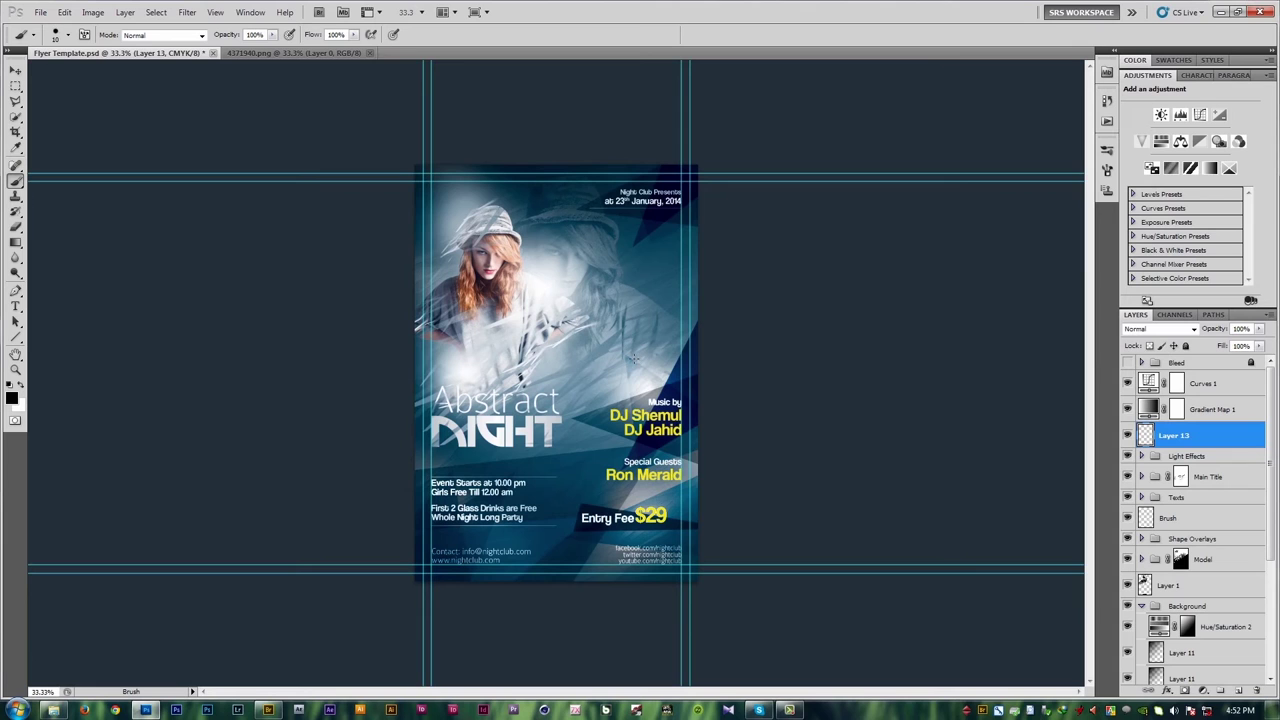
key("ctrl+plus")
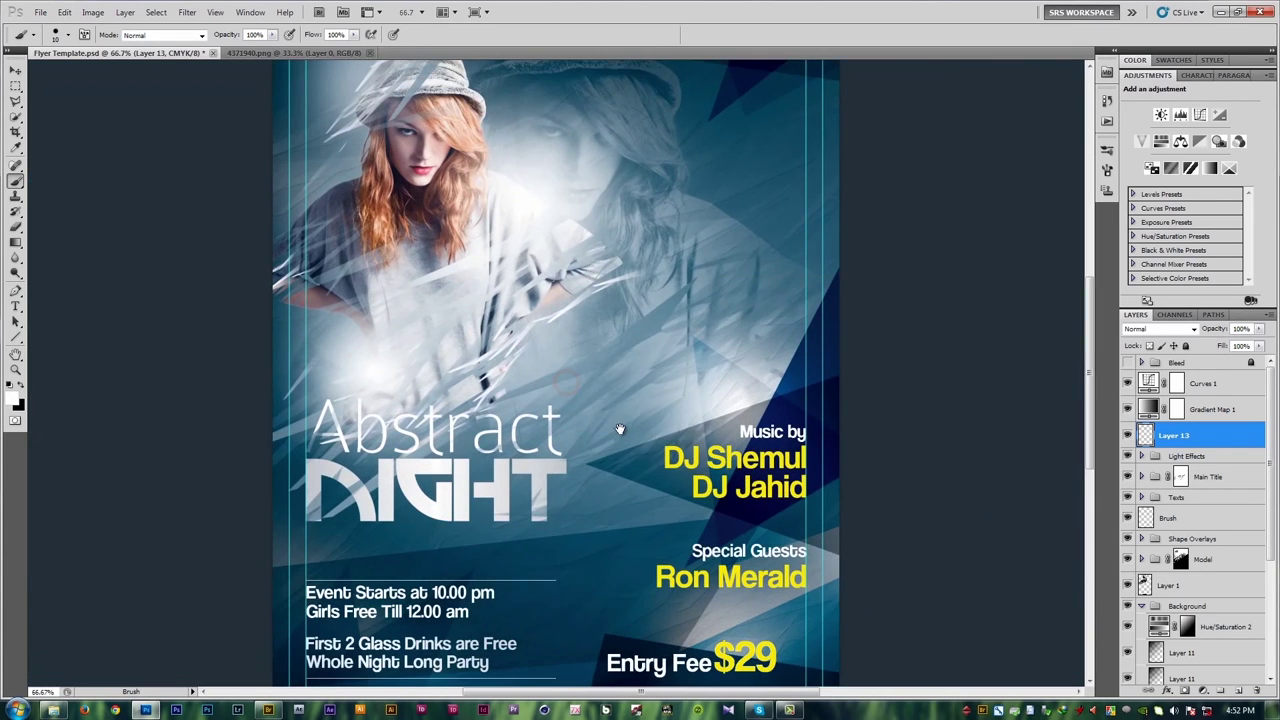
scroll(569, 384, "down", 1)
left_click(569, 360)
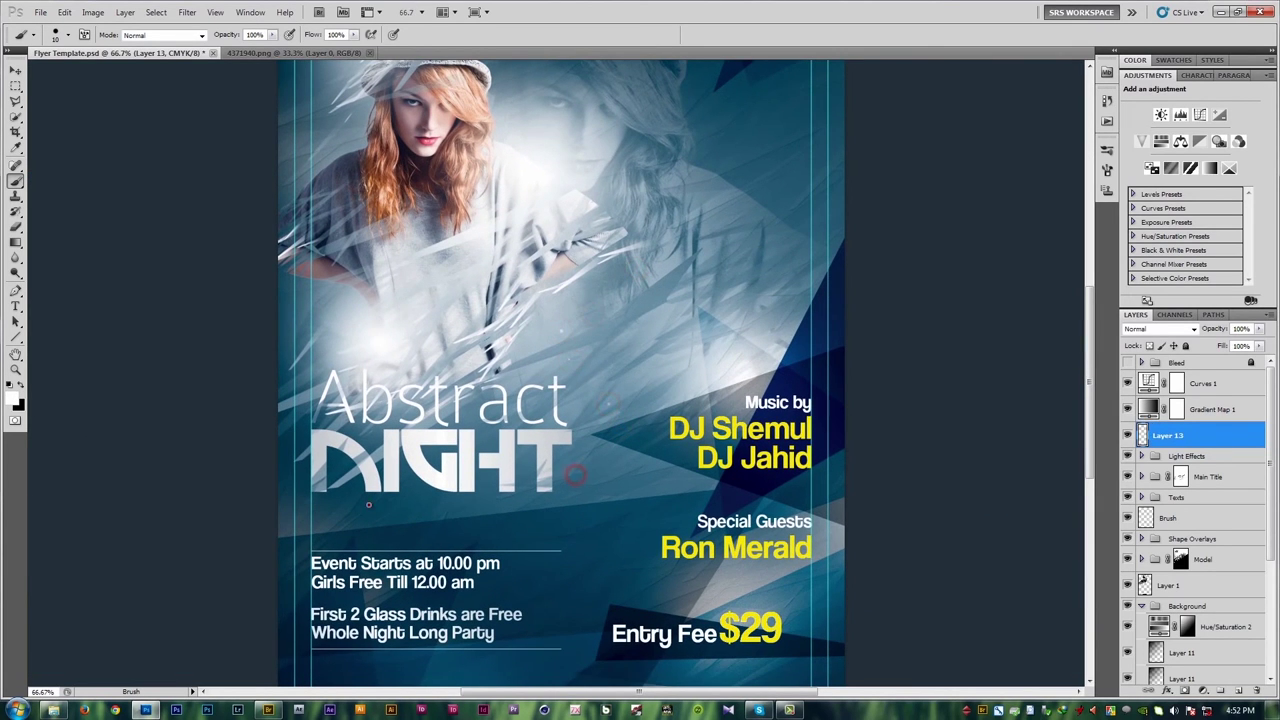
left_click_drag(569, 360, 503, 390)
left_click_drag(762, 372, 793, 407)
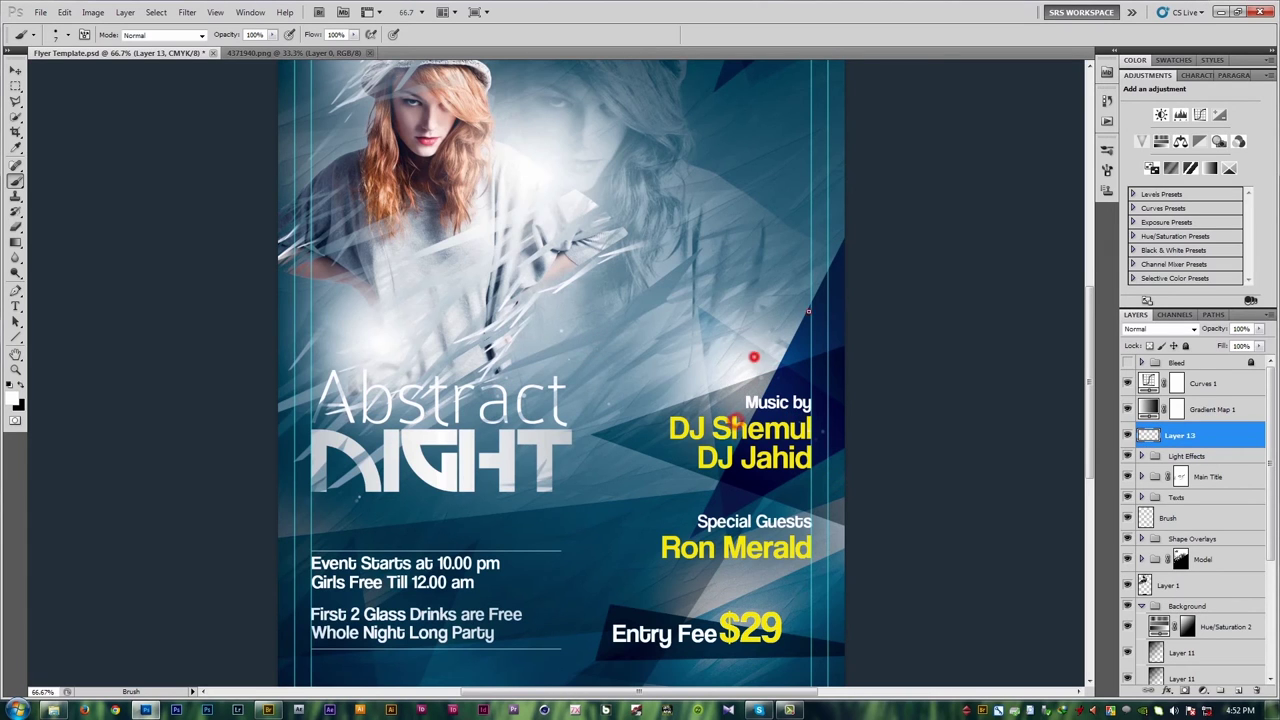
left_click_drag(754, 356, 704, 290)
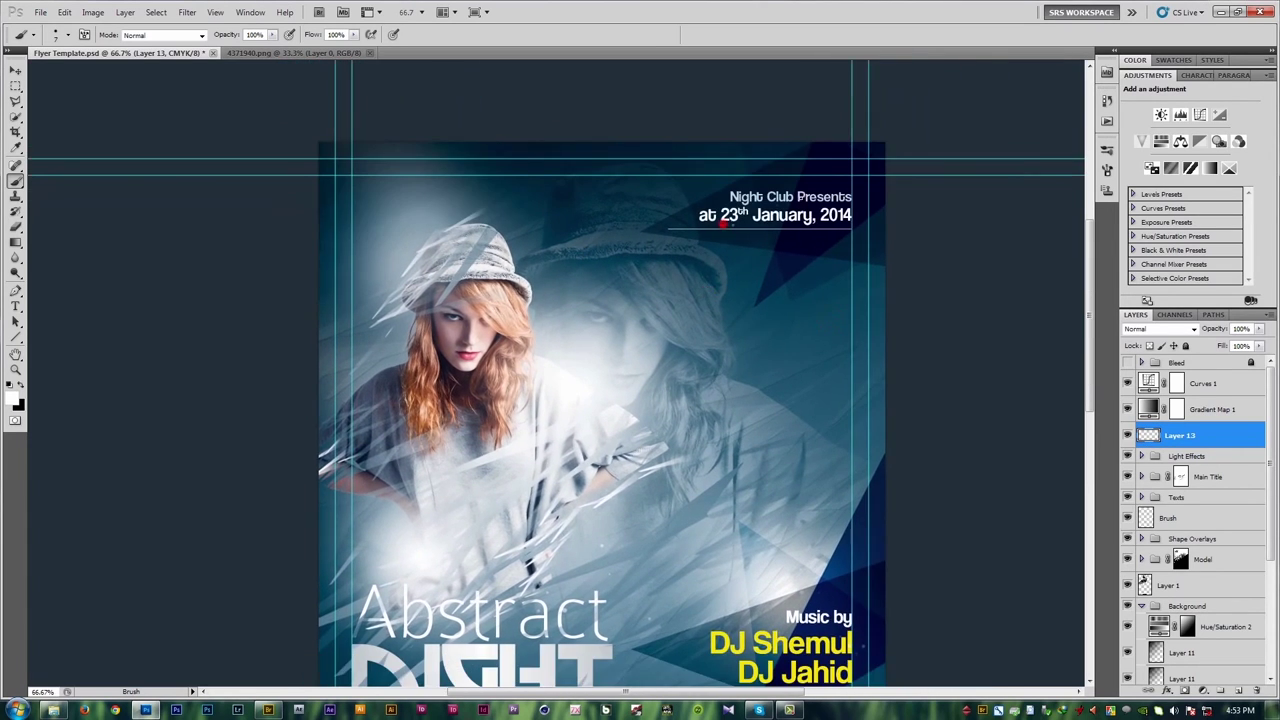
left_click_drag(734, 180, 778, 154)
- Add specks on the model's hair, shoulder and hat, left of the event times; sample the guest name's yellow
left_click_drag(578, 410, 604, 430)
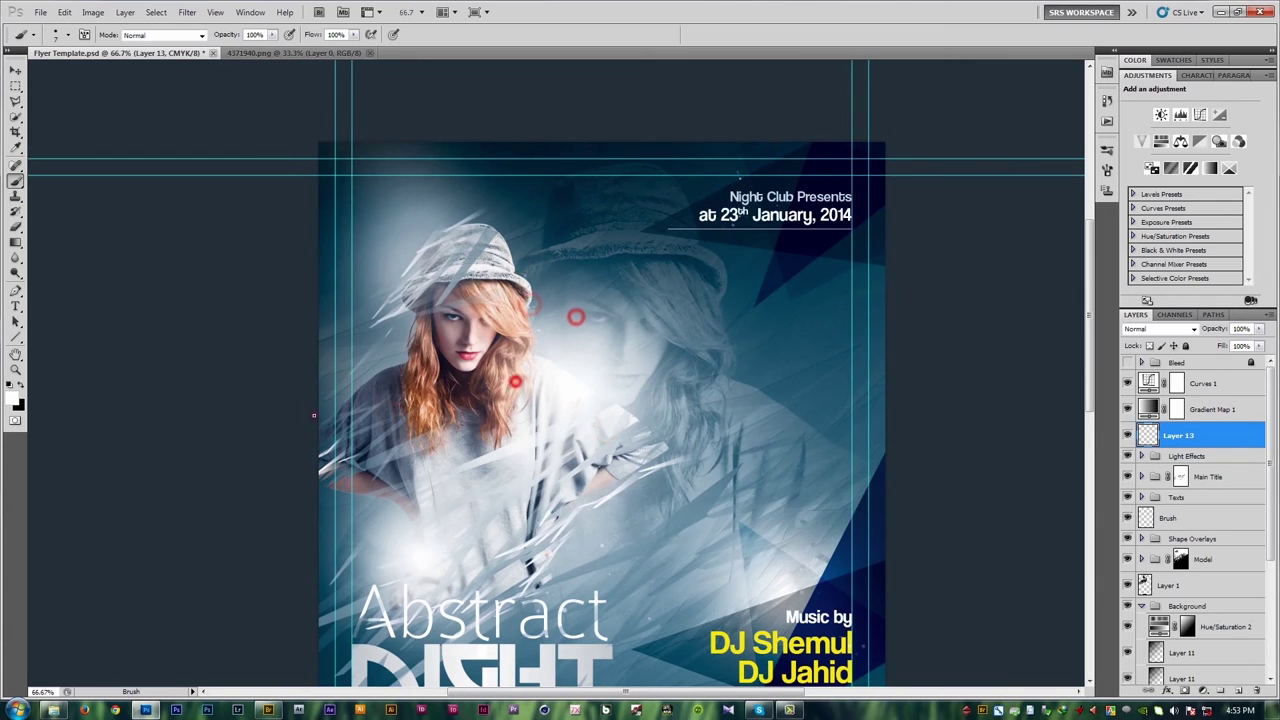
left_click_drag(529, 304, 515, 382)
left_click_drag(419, 311, 394, 333)
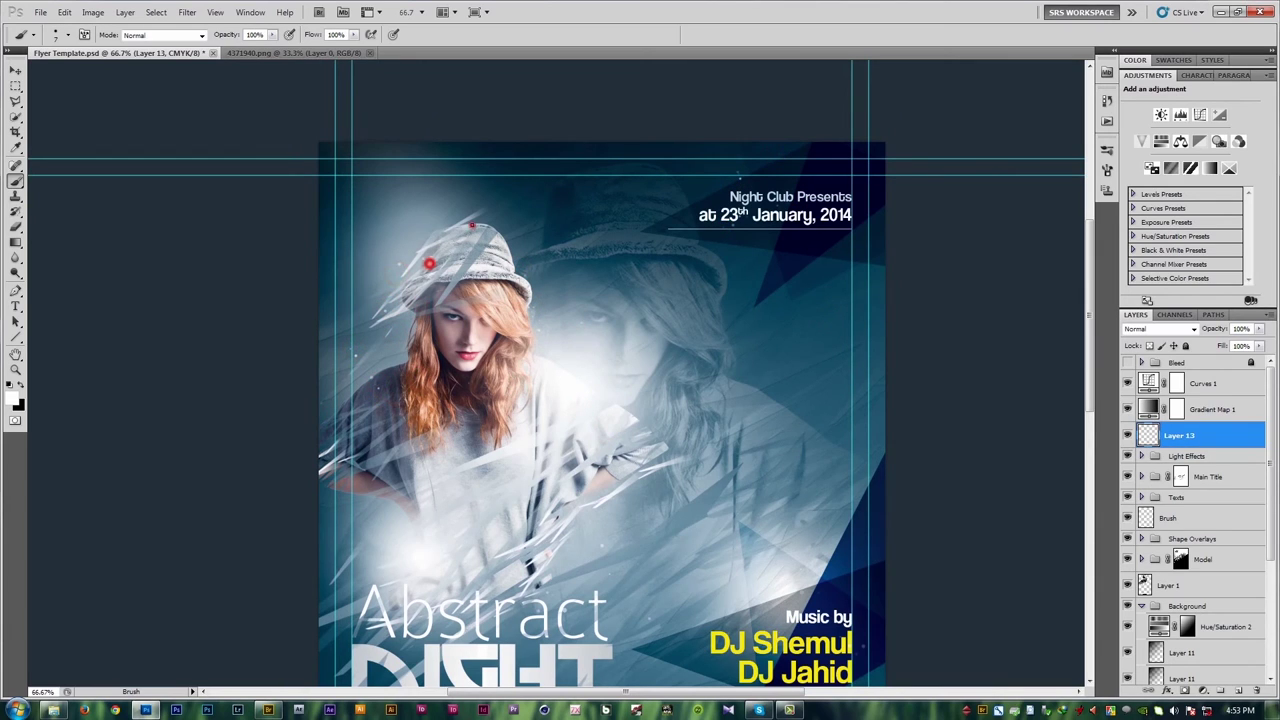
left_click(453, 233)
left_click_drag(513, 432, 509, 290)
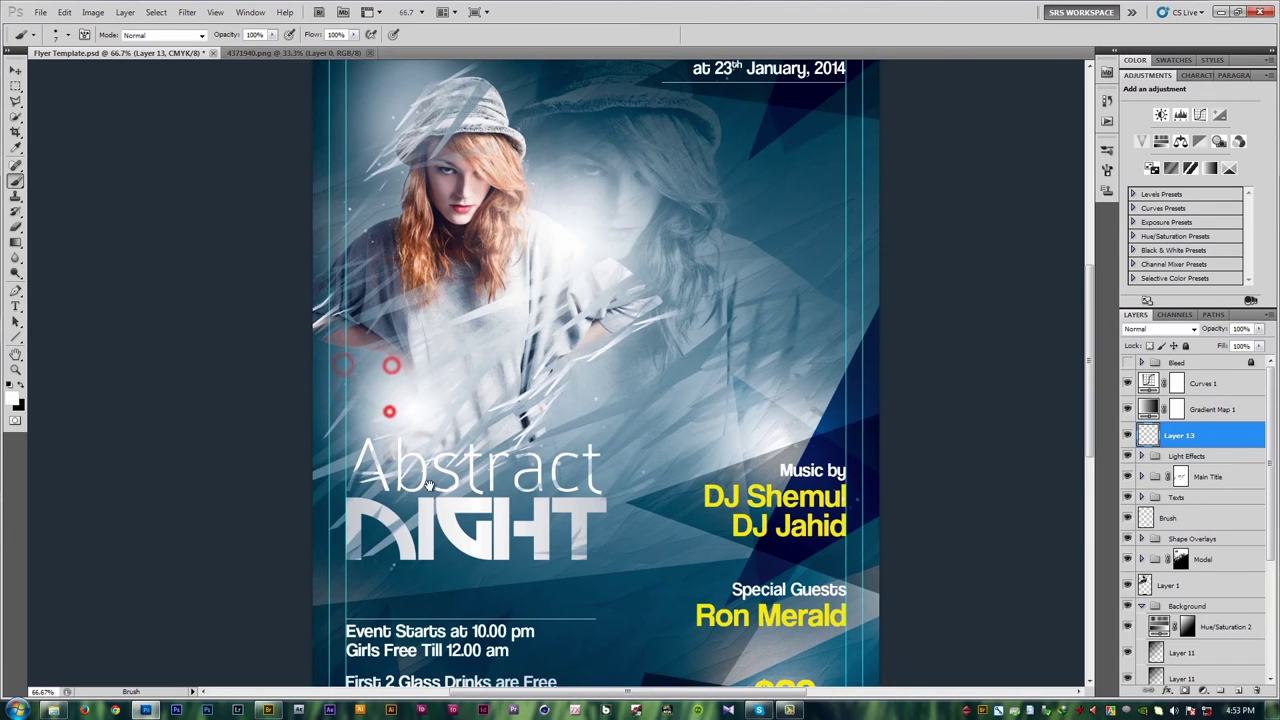
left_click_drag(442, 600, 407, 376)
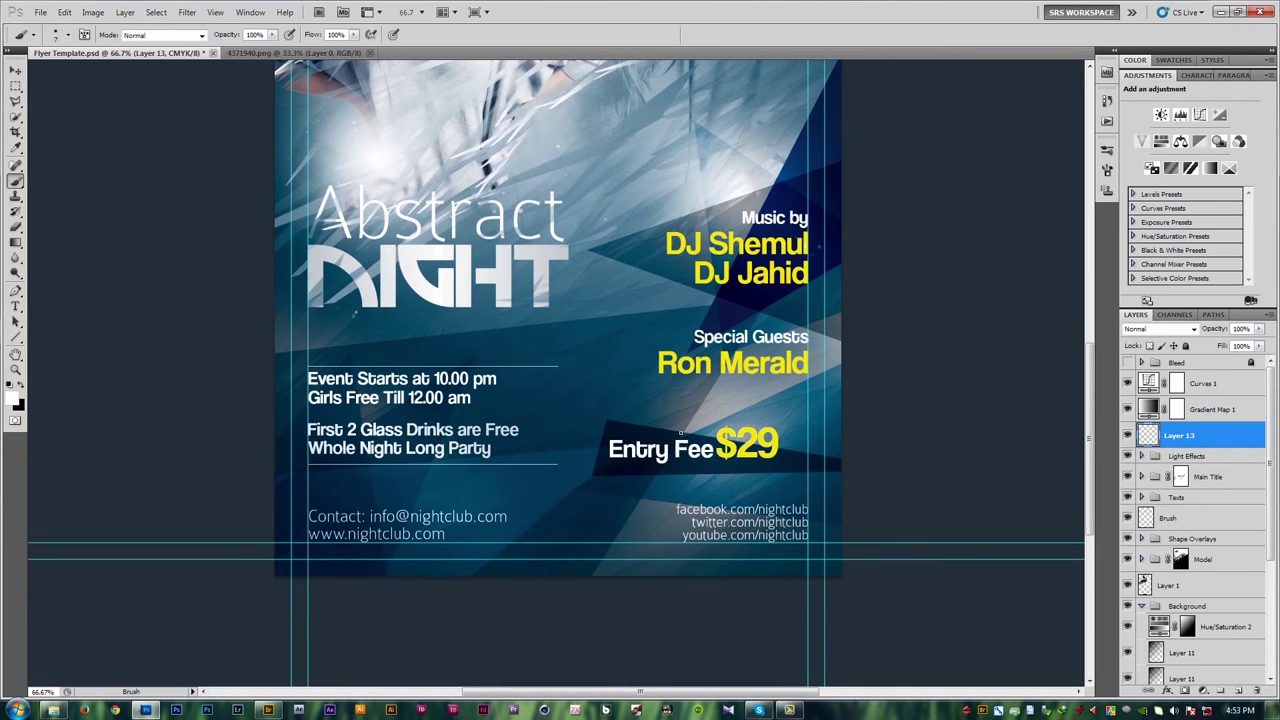
left_click_drag(298, 376, 300, 398)
left_click(670, 358, "alt")
key("ctrl+minus")
key("ctrl+minus")
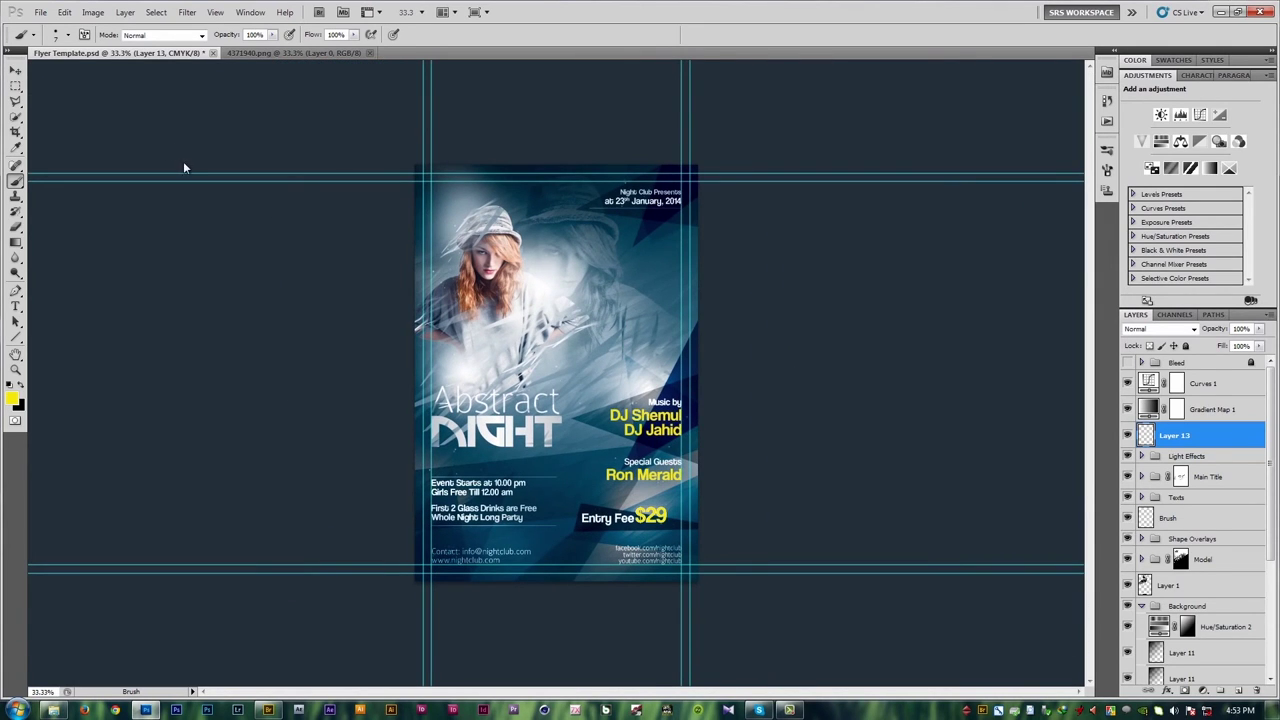
- Apply a Sharpen filter to the specks on Layer 13 and zoom in to inspect them
left_click(14, 71)
left_click(187, 12)
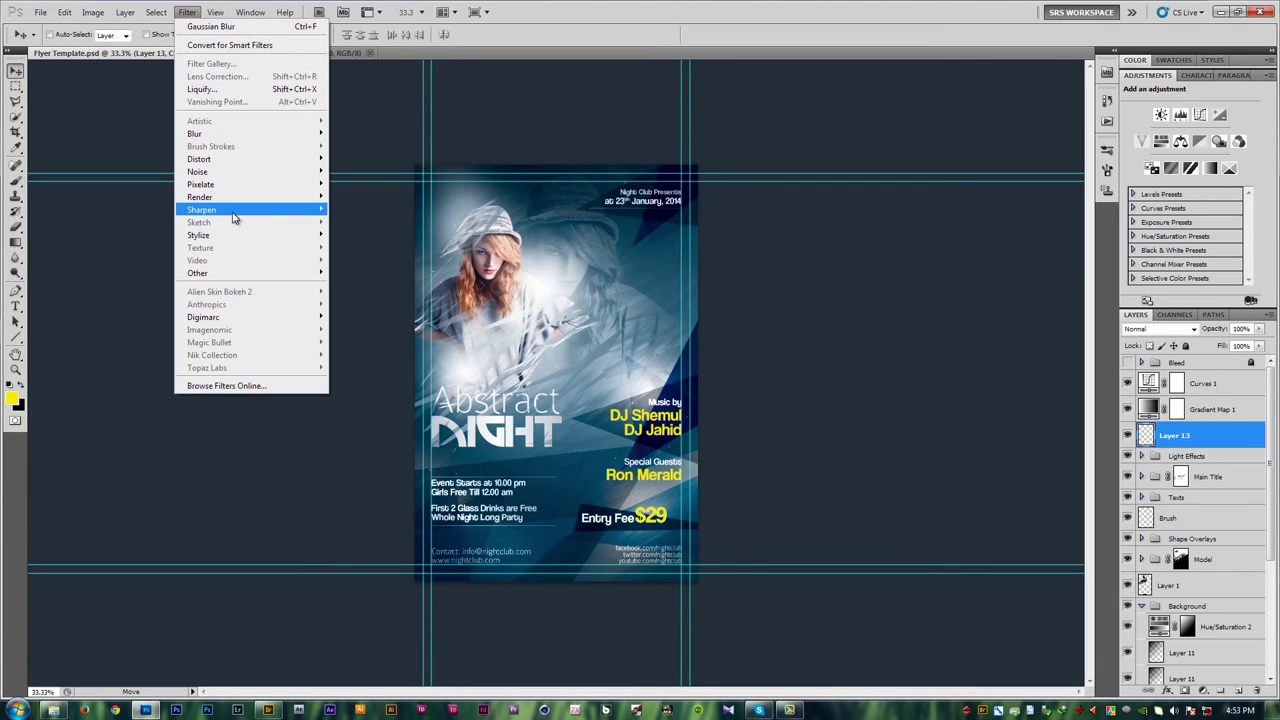
left_click(352, 211)
key("ctrl+plus")
key("ctrl+plus")
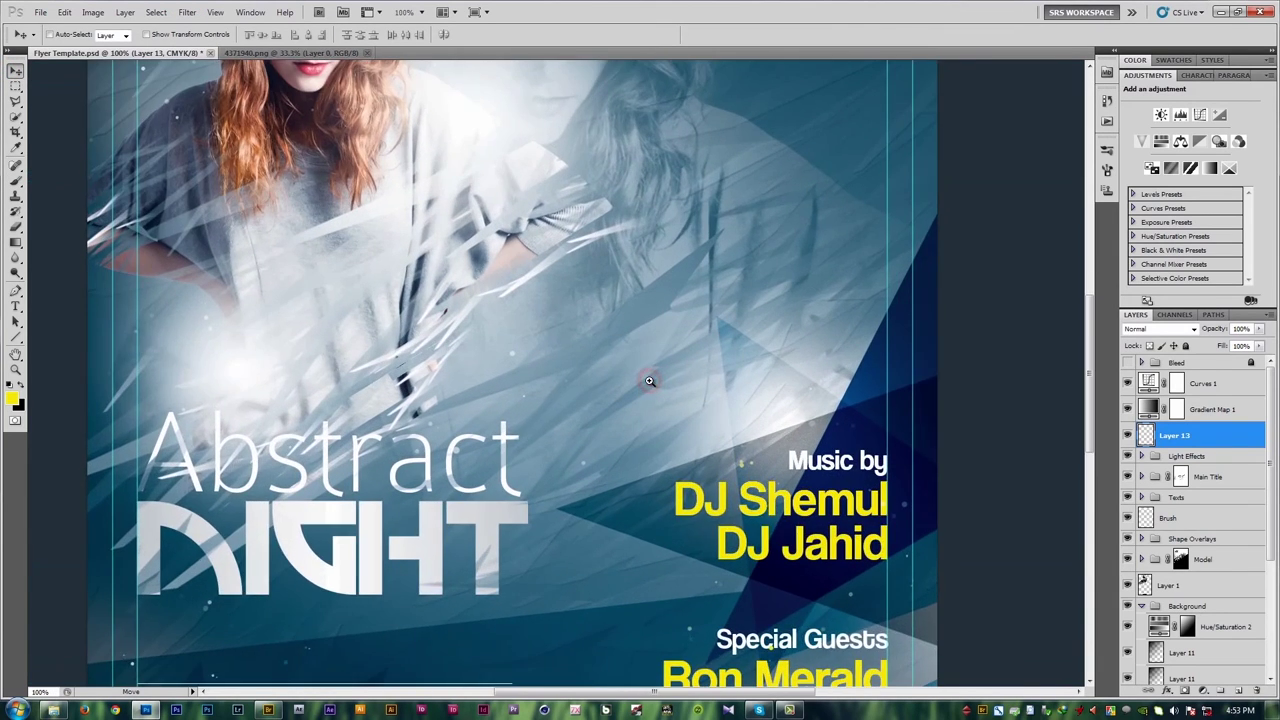
key("ctrl+plus")
left_click_drag(695, 400, 657, 310)
key("ctrl+minus")
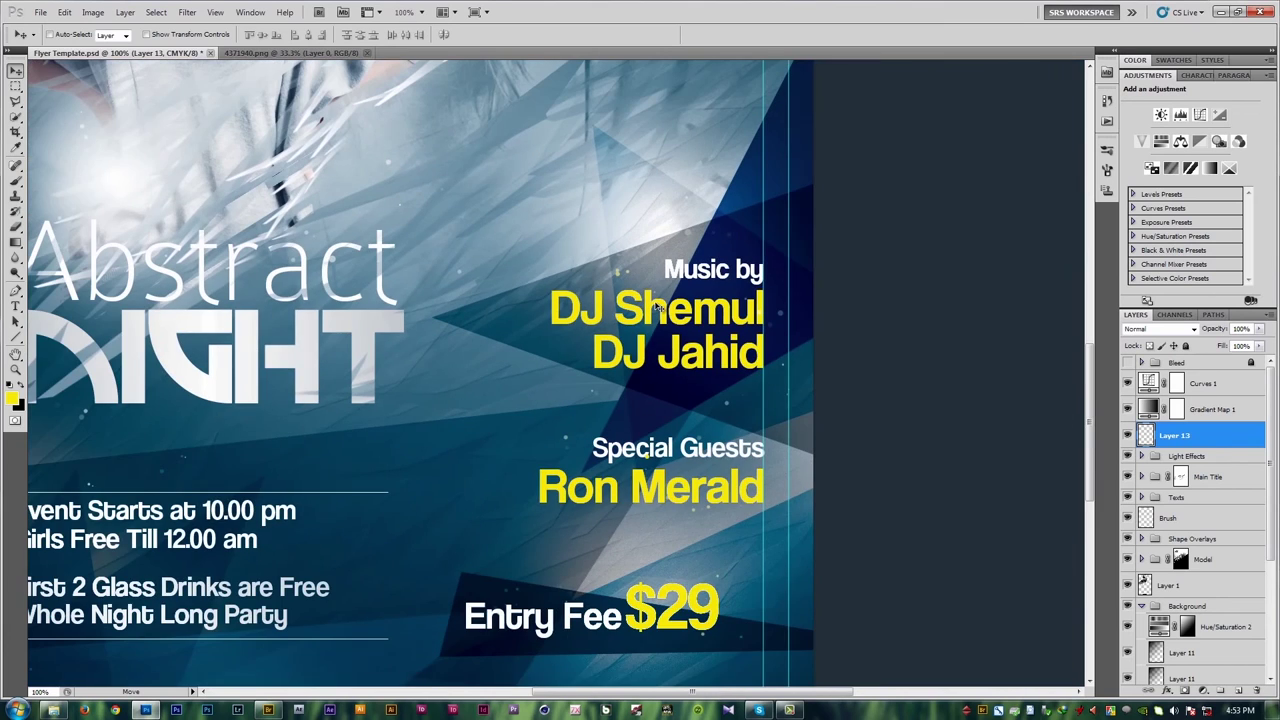
left_click_drag(660, 380, 628, 508)
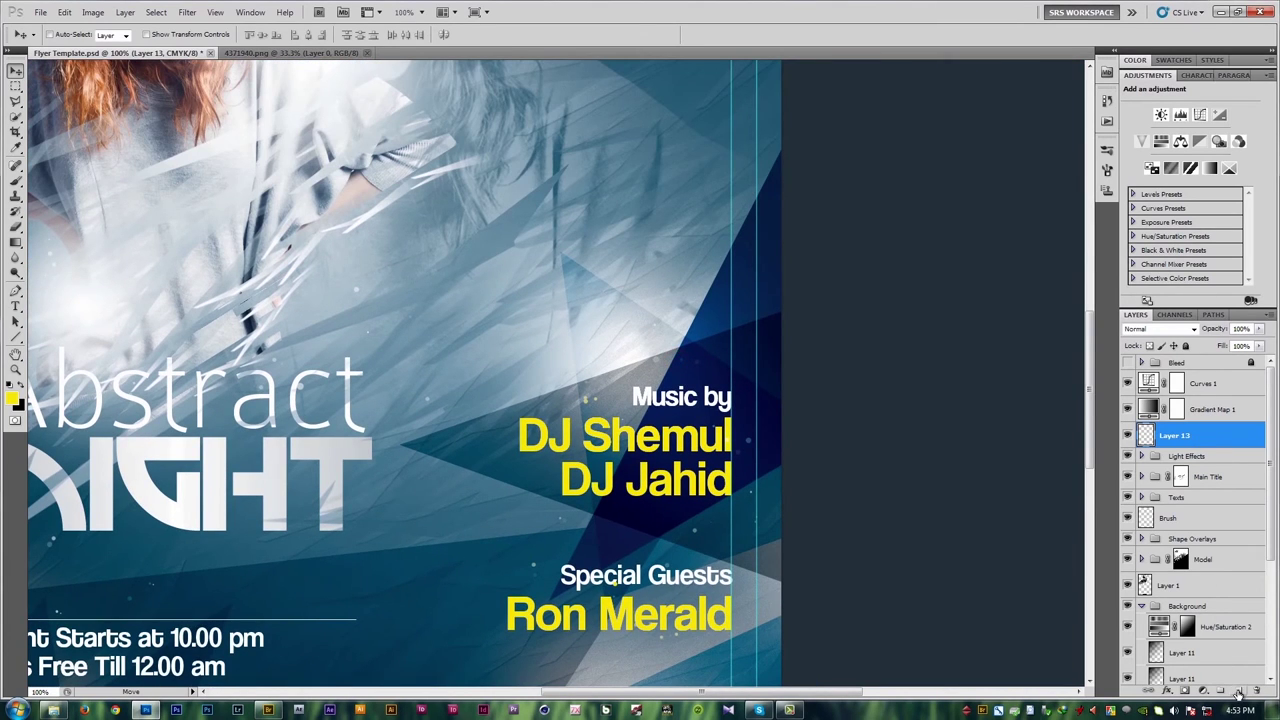
- Create Layer 14 and paint white bokeh circles over the upper flyer
left_click(1238, 691)
key("b")
left_click(600, 278)
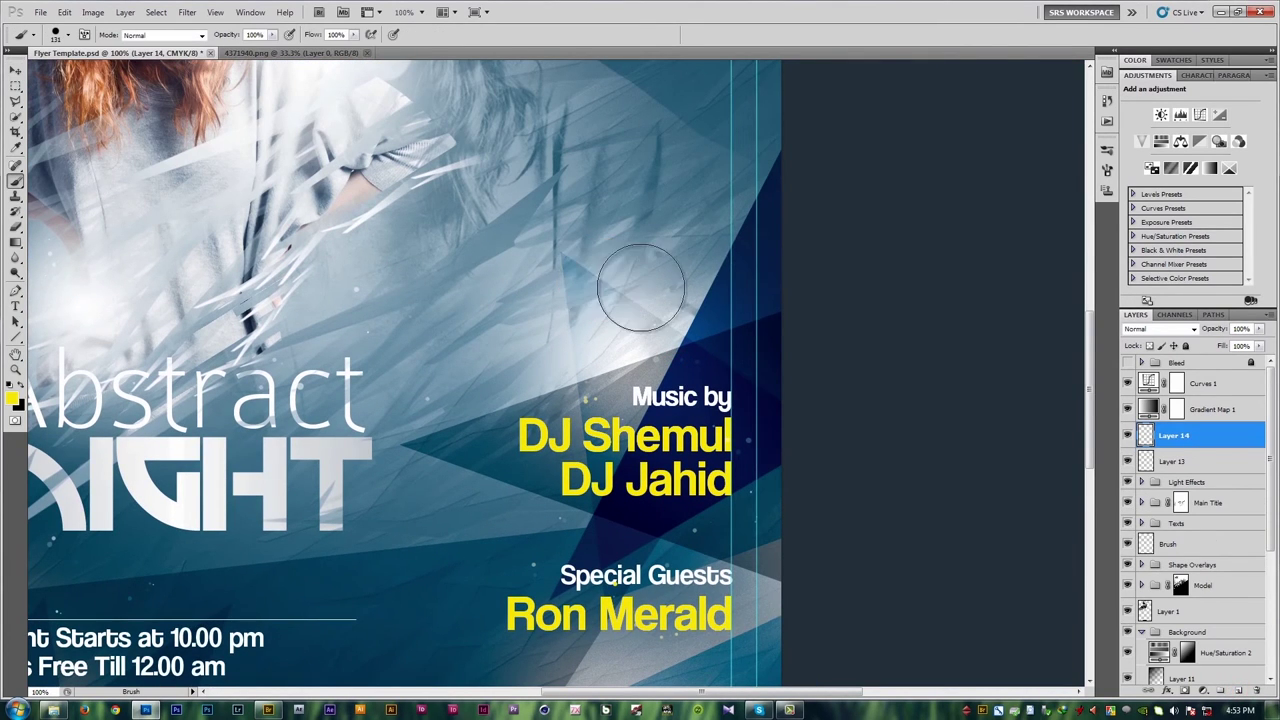
key("ctrl+minus")
key("ctrl+minus")
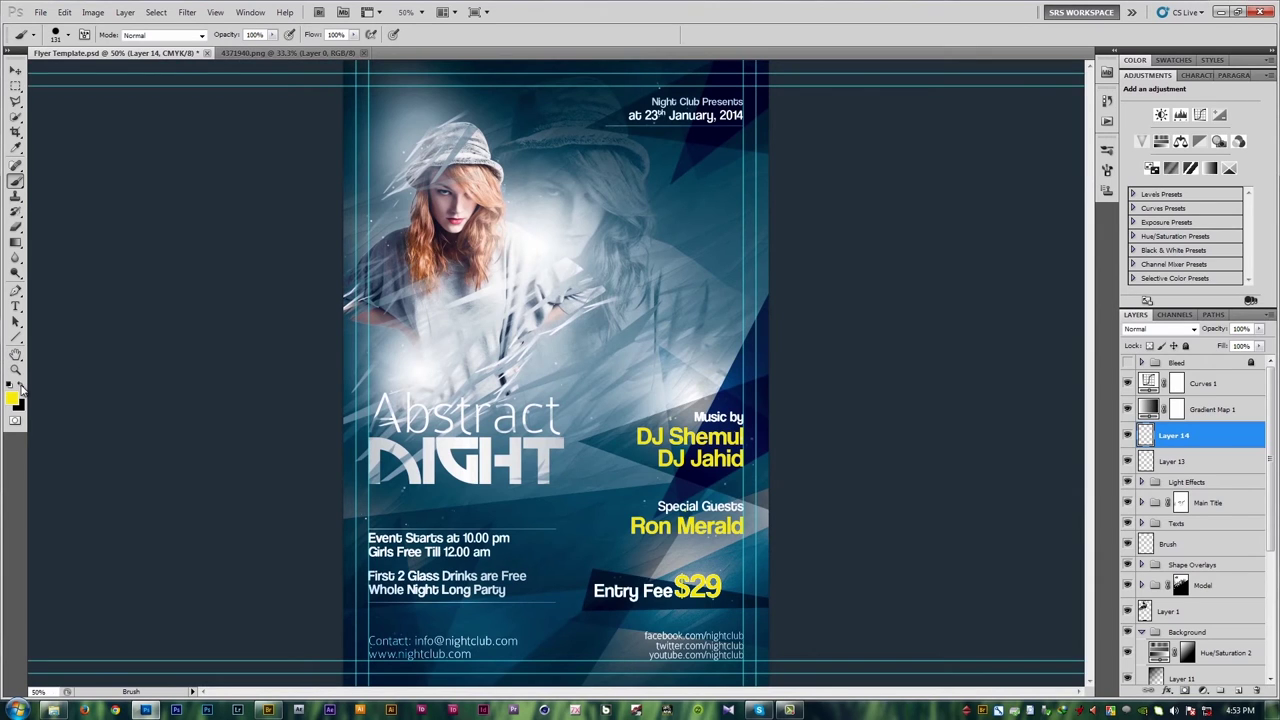
left_click(10, 386)
left_click(641, 242)
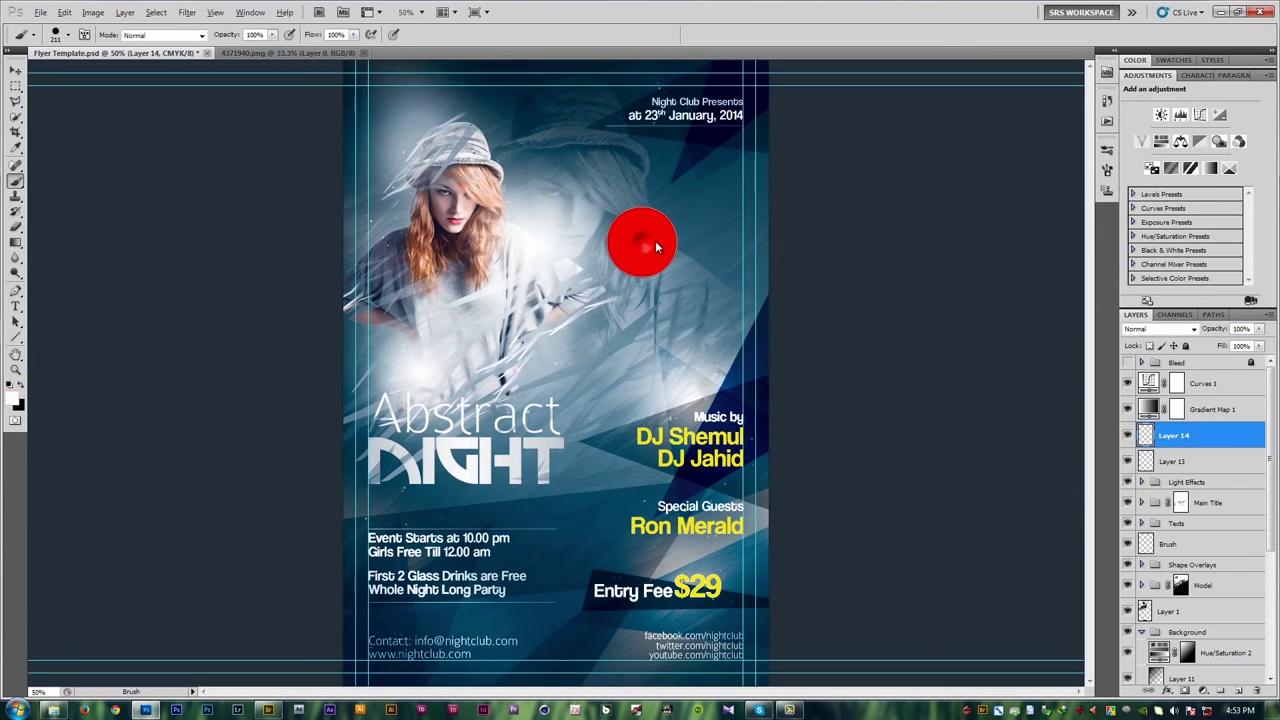
mouse_move(657, 247)
left_mouse_down()
mouse_move(607, 405)
mouse_move(646, 357)
left_mouse_up()
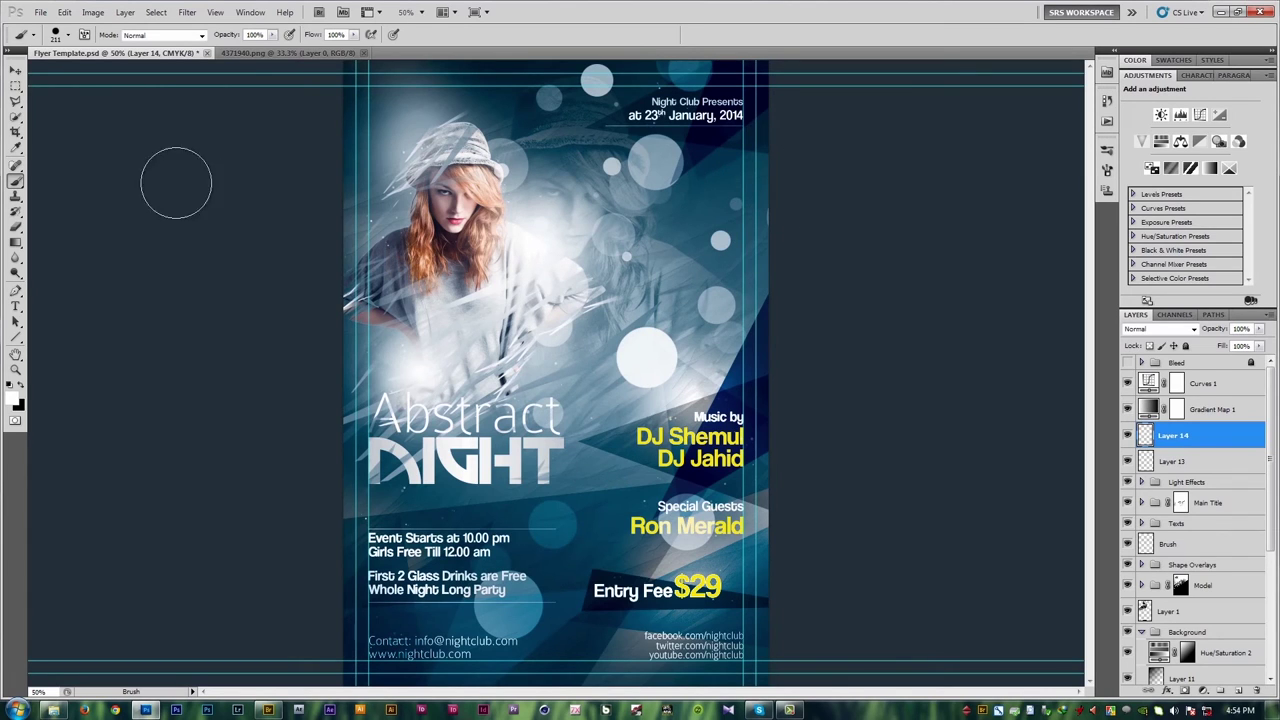
- Keep Layer 14 in Normal blending, move it above Hue/Saturation 2 in Background, at 20% opacity
left_click(15, 70)
left_click(1165, 329)
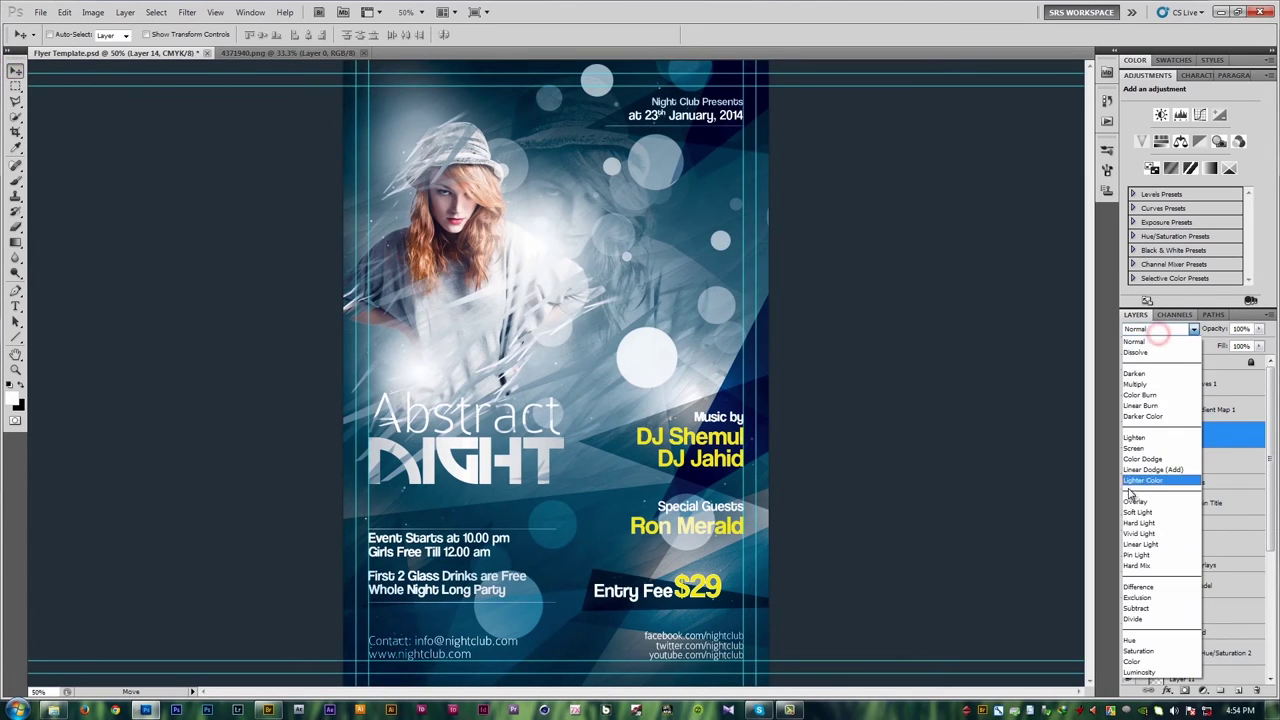
left_click(1133, 500)
left_click(1165, 336)
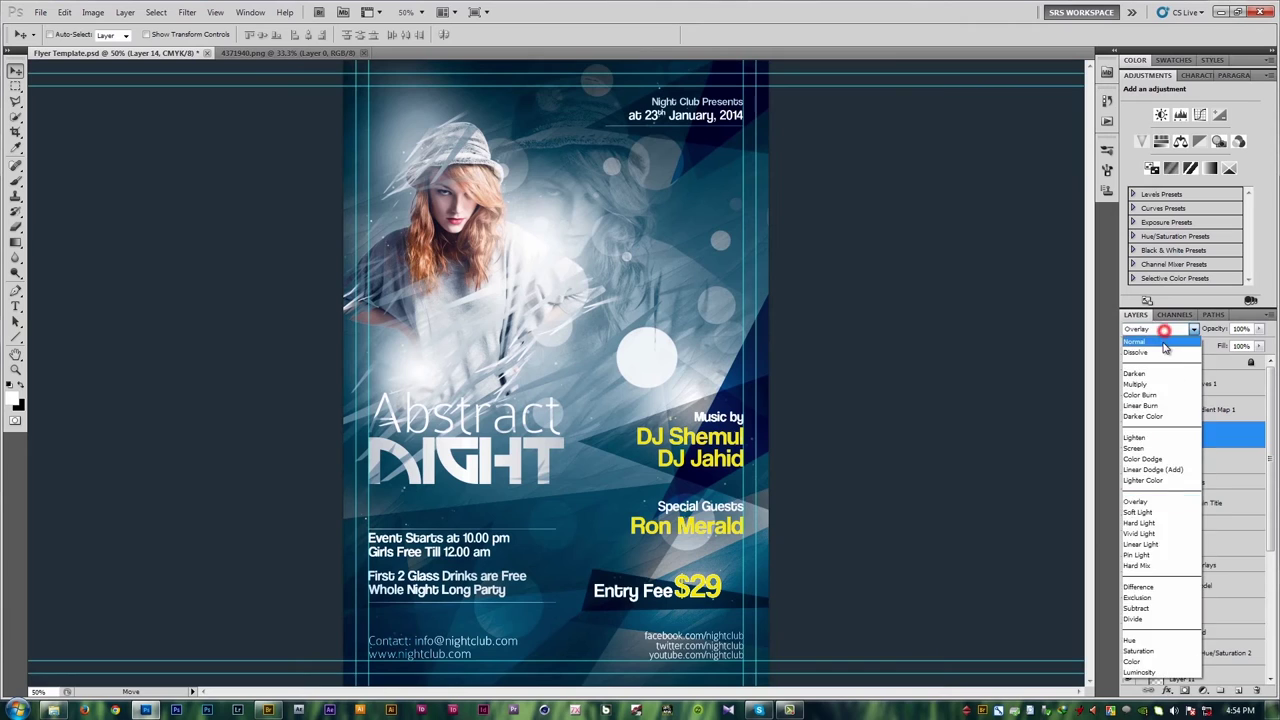
left_click(1160, 333)
left_click(927, 347)
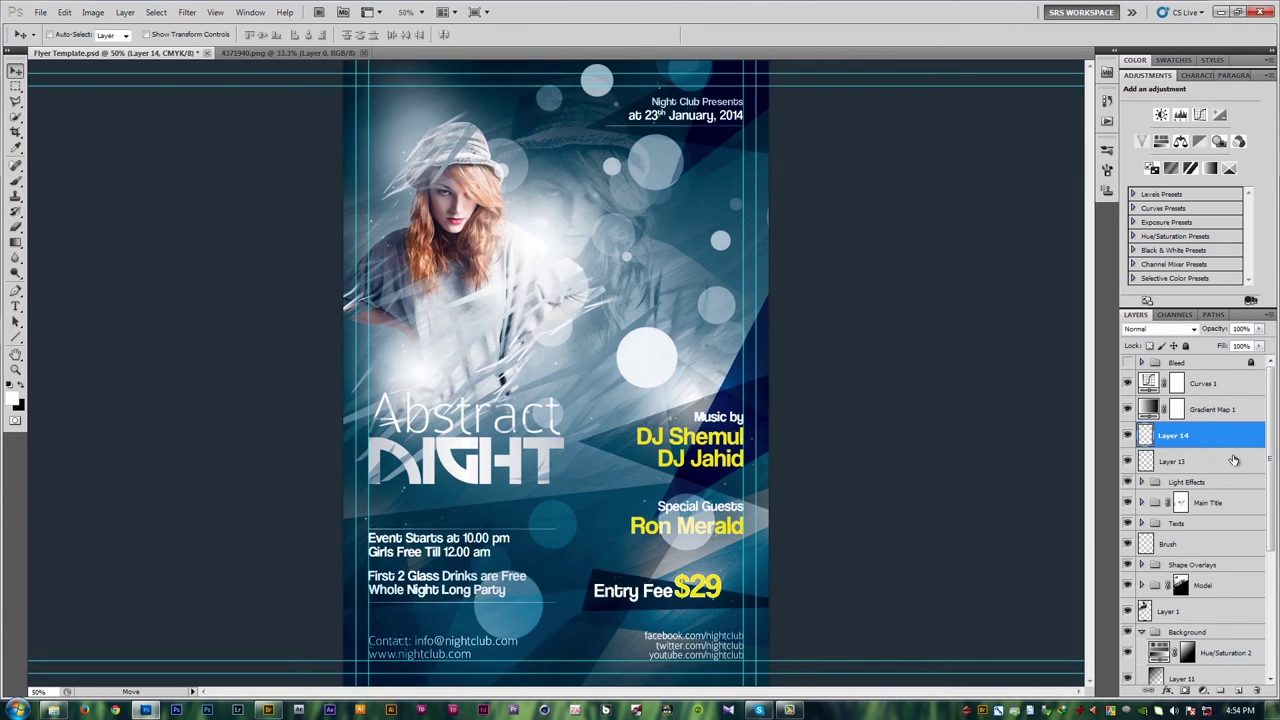
left_click_drag(1234, 460, 1210, 650)
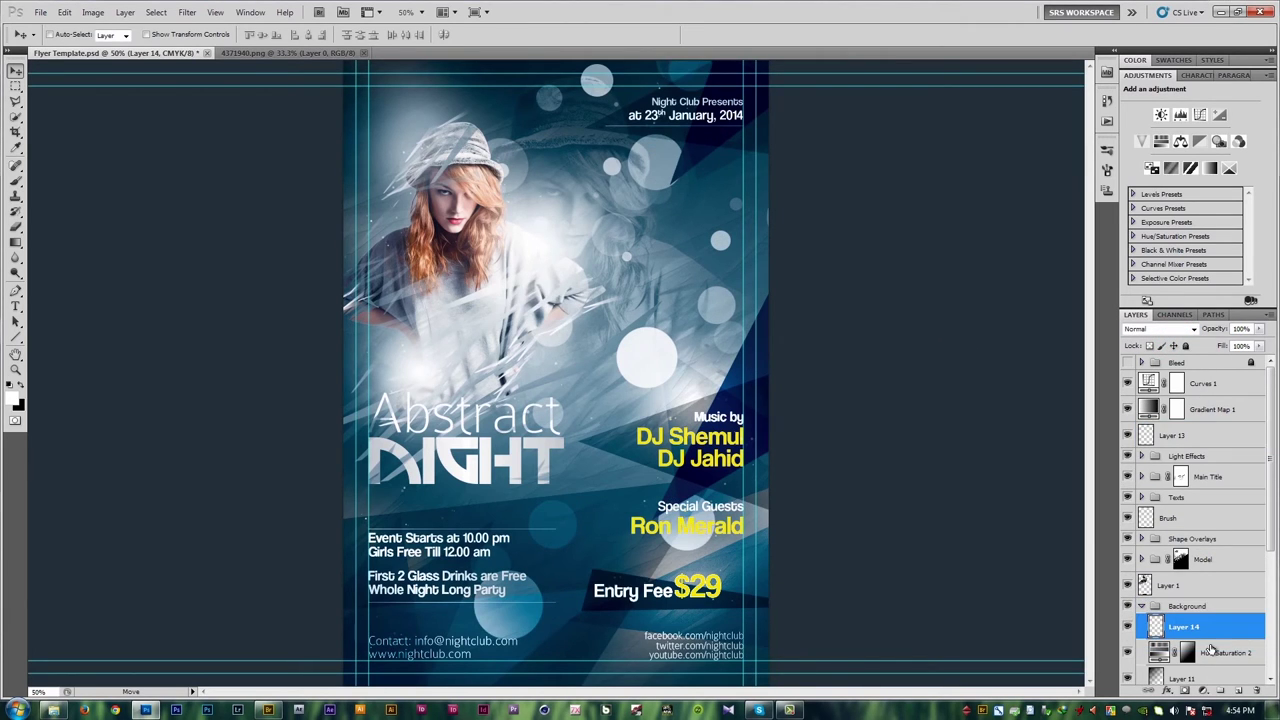
left_click_drag(1213, 340, 1163, 337)
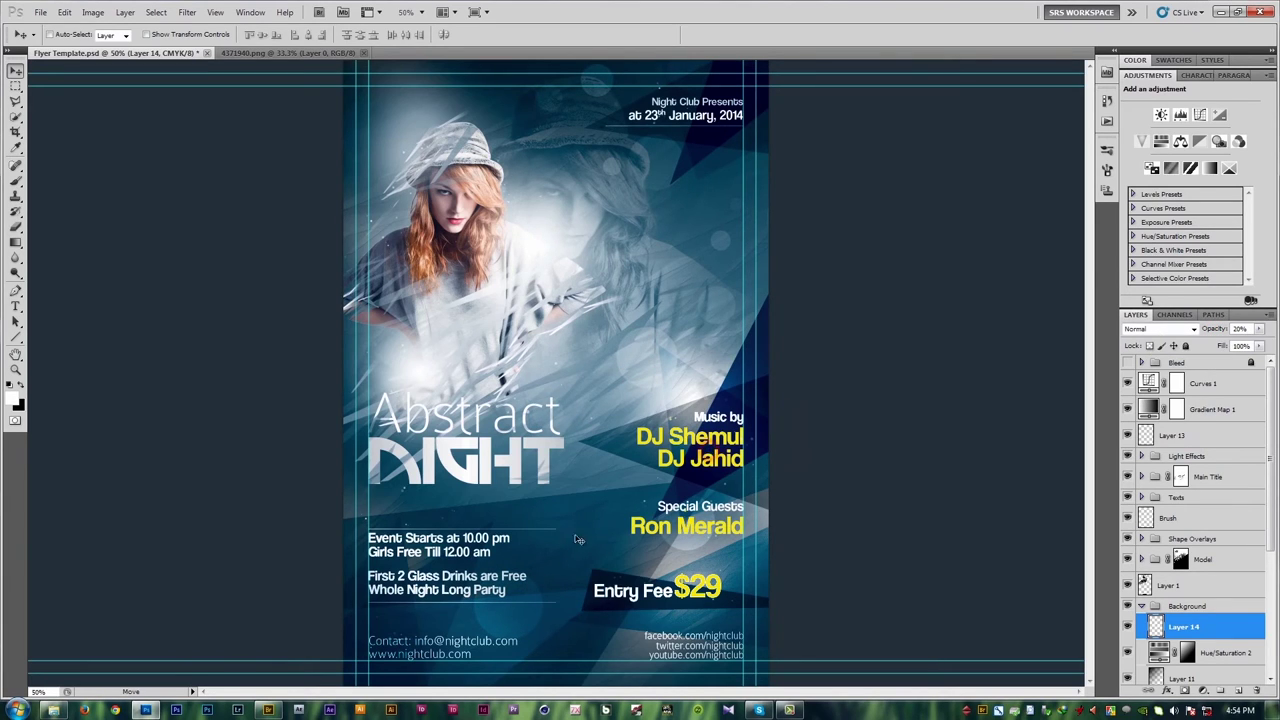
- Check the Eraser's brush settings and zoom out to 33.3% to view the whole flyer
key("e")
right_click(588, 490)
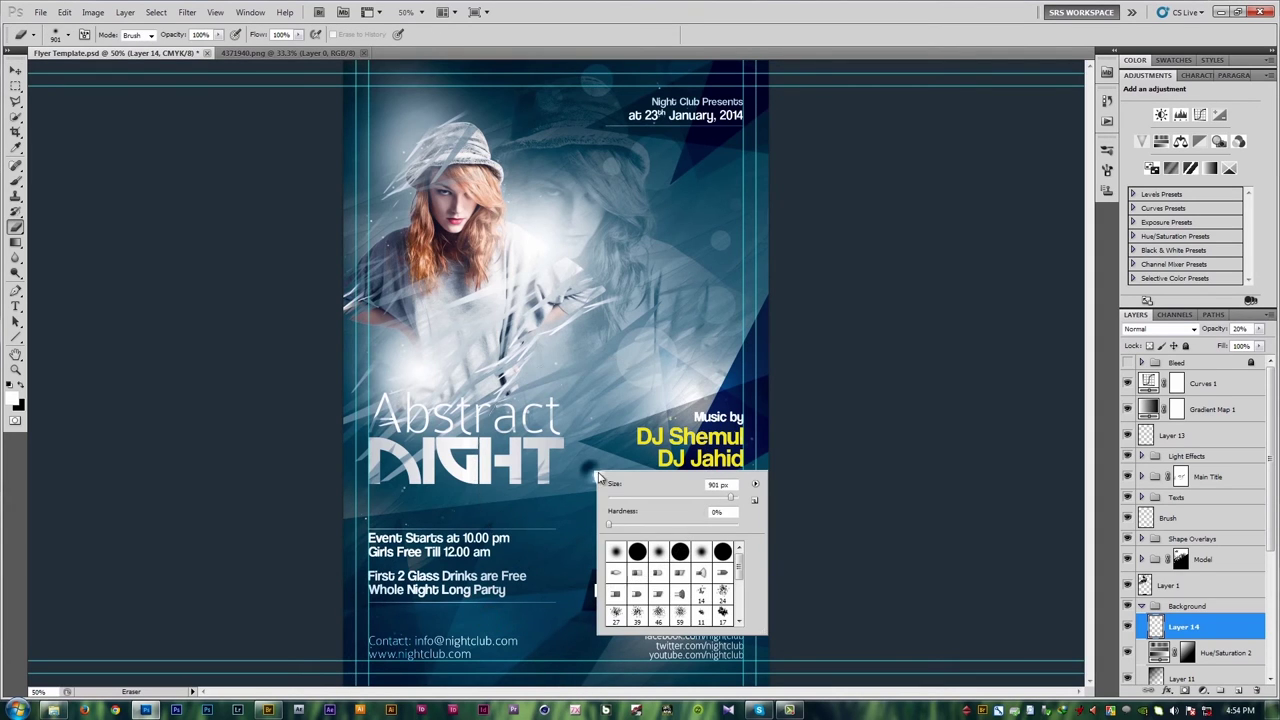
left_click(763, 50)
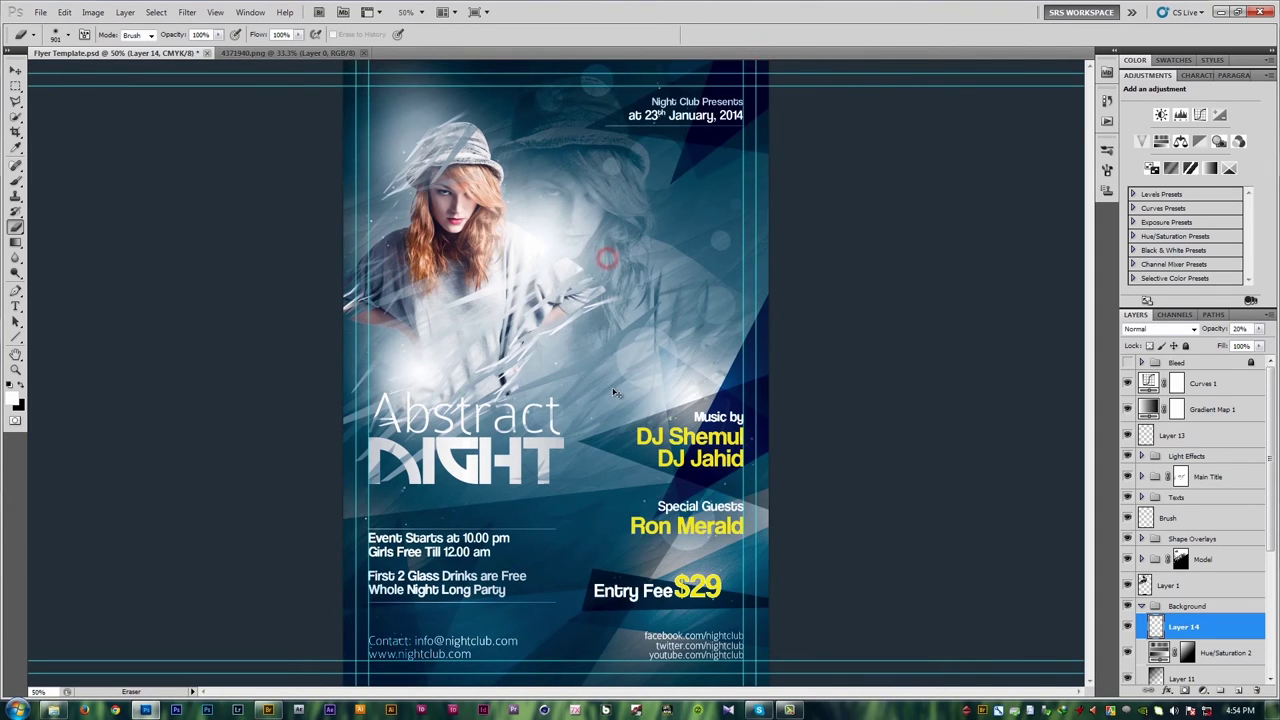
key("ctrl+minus")
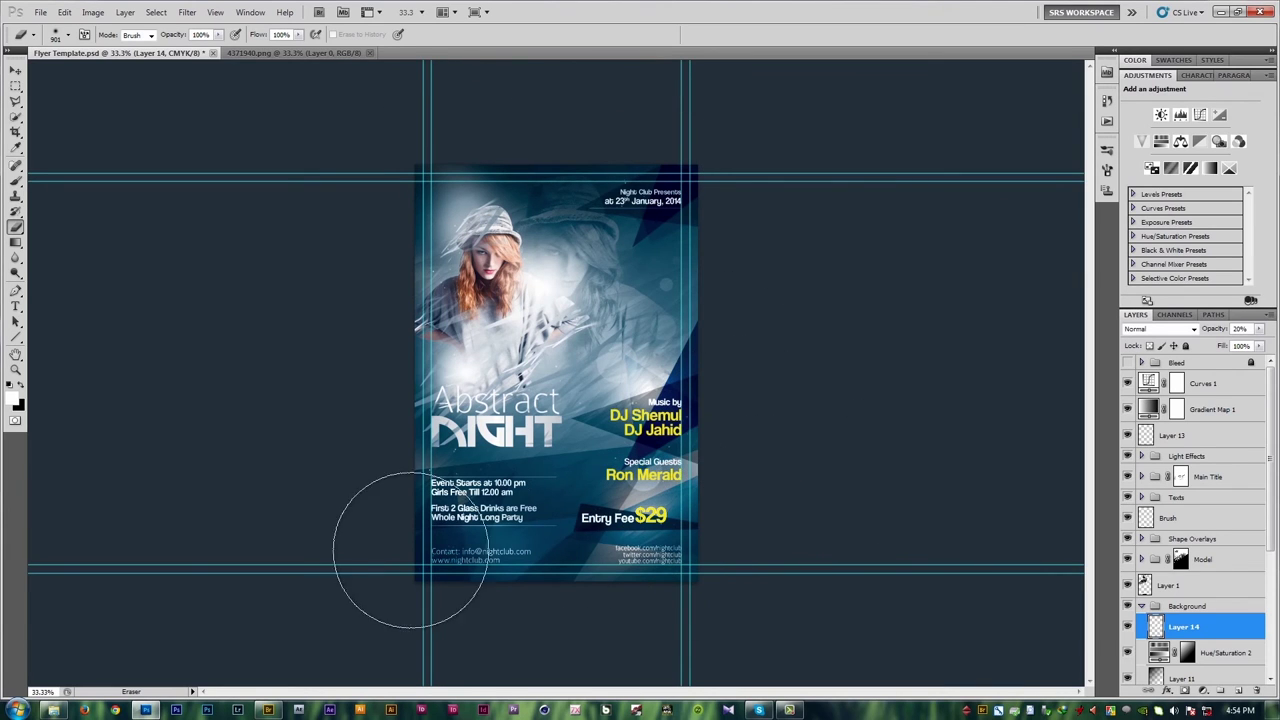
left_click(15, 72)
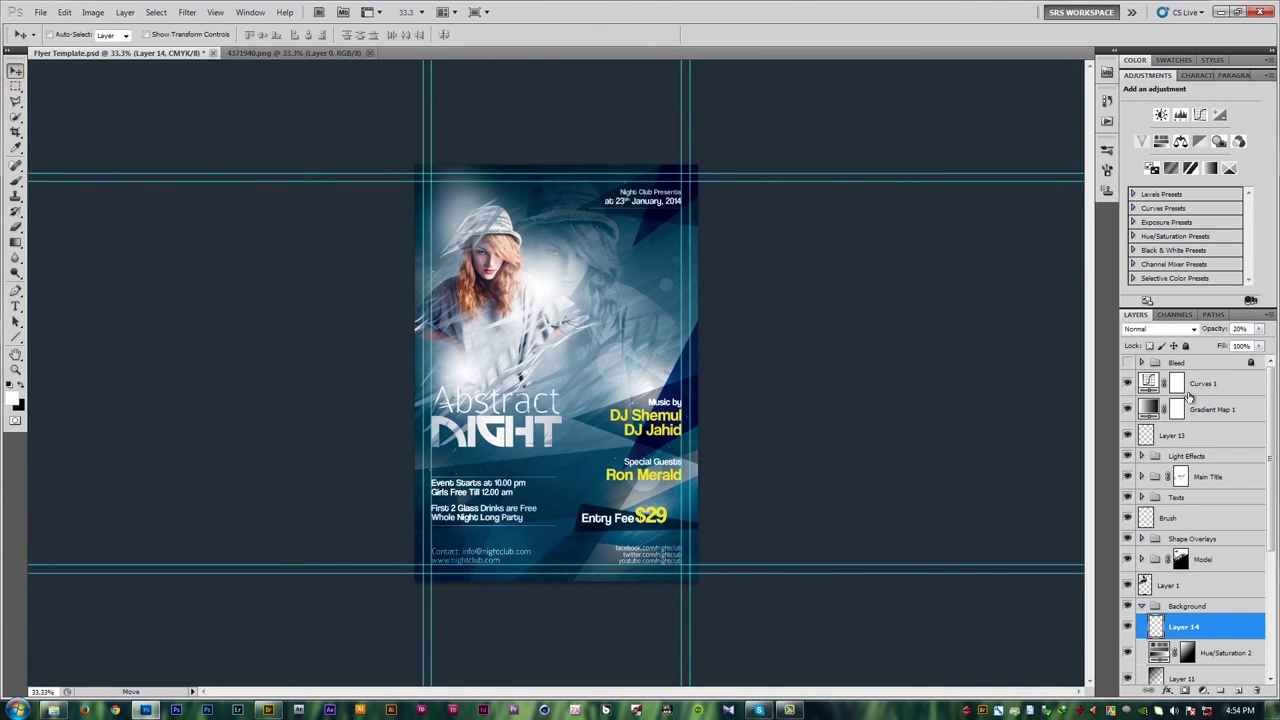
- Collapse the Background group, compare Curves 1 on and off, and hide the guides
left_click(1187, 606)
left_click(1141, 606)
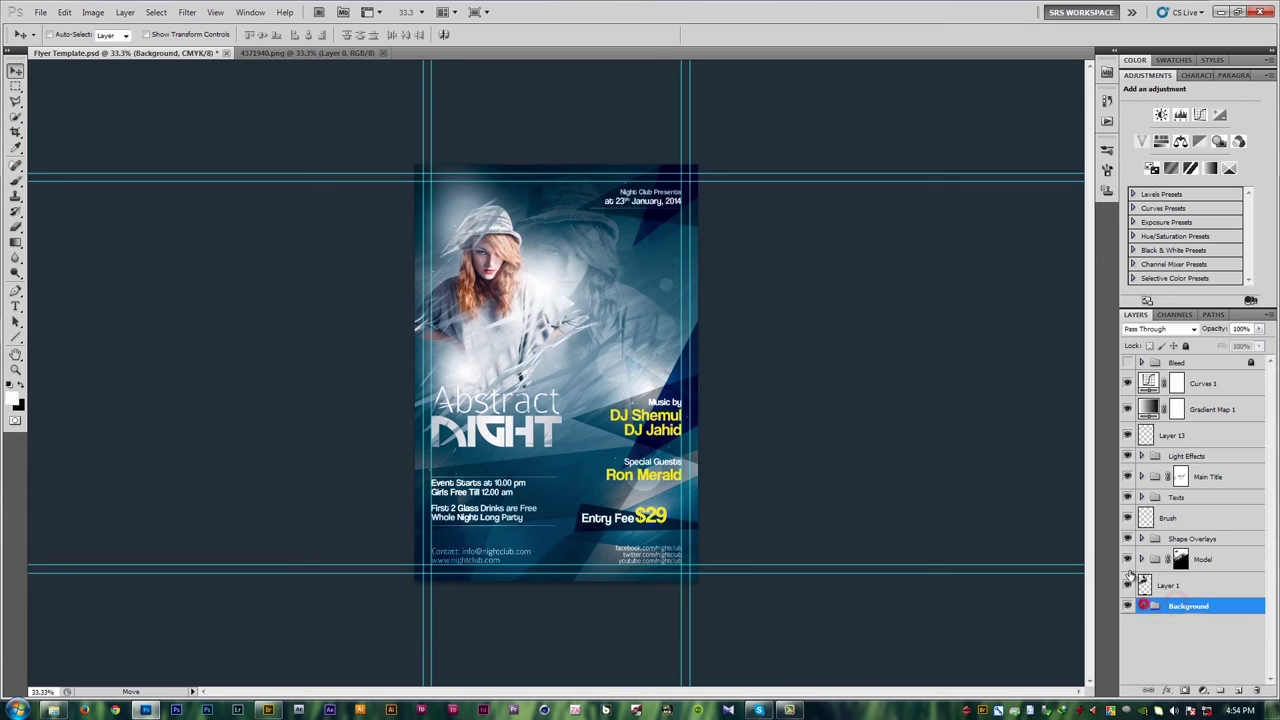
left_click(1200, 383)
left_click(1128, 383)
left_click(1128, 383)
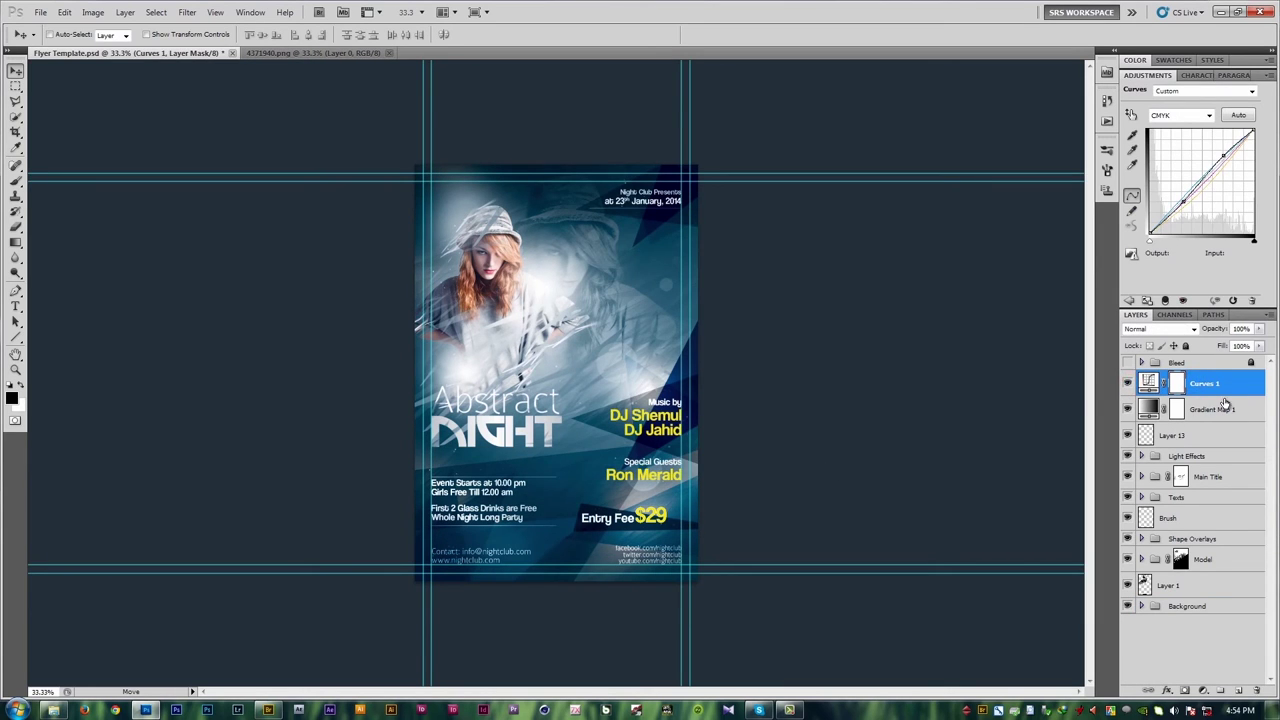
left_click(1128, 383)
left_click(1128, 383)
key("ctrl+semicolon")
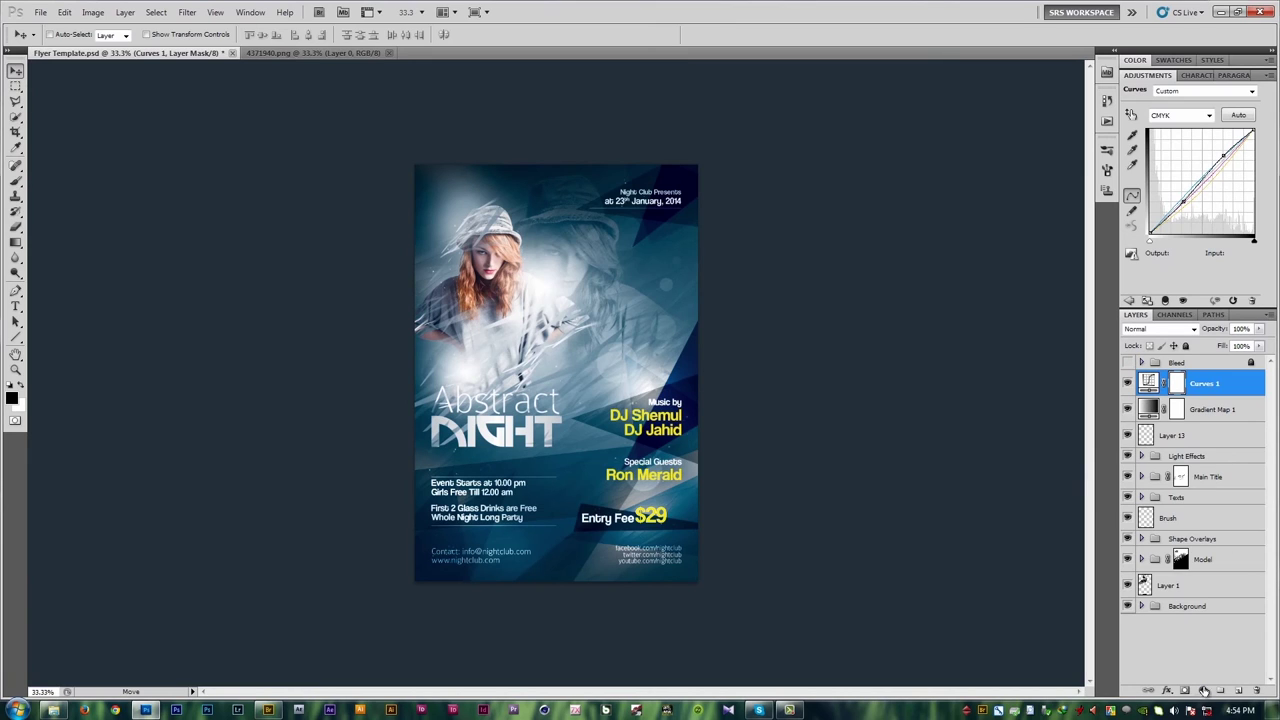
- Add a Color Balance layer: shadows toward blue, highlights -2, +5, +3
left_click(1204, 691)
left_click(1190, 578)
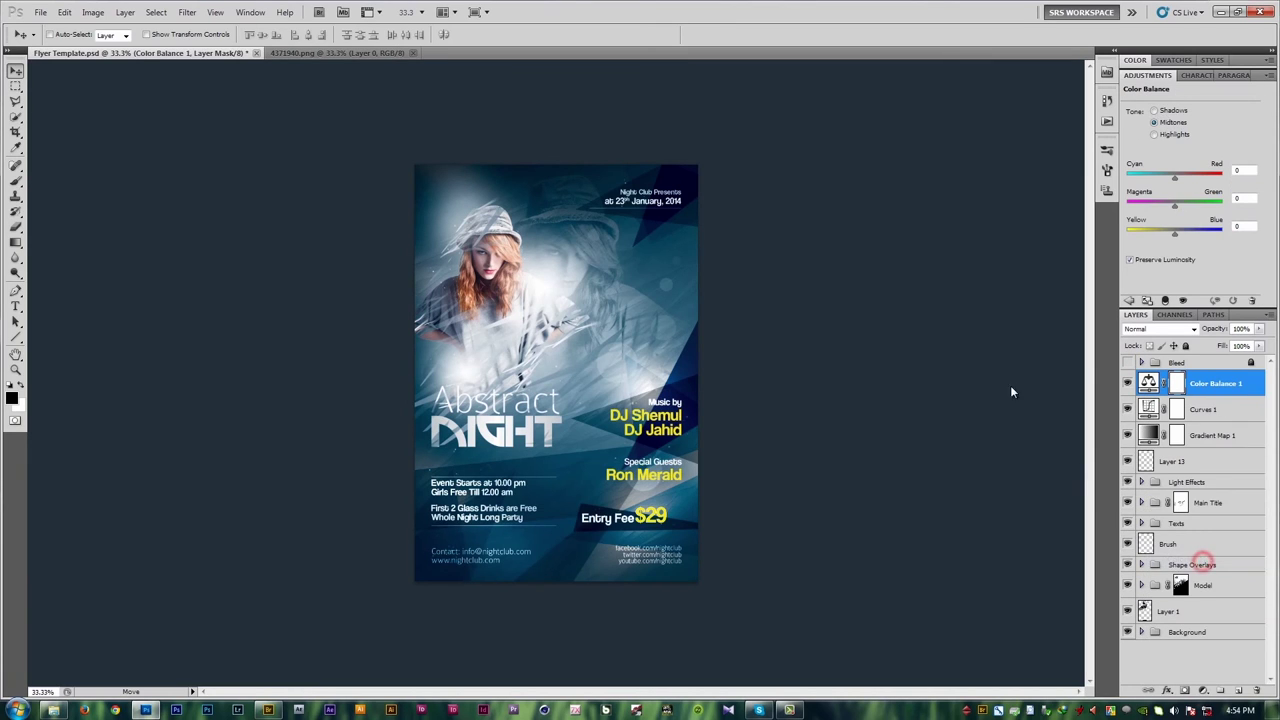
left_click(1154, 110)
left_click_drag(1175, 231, 1190, 231)
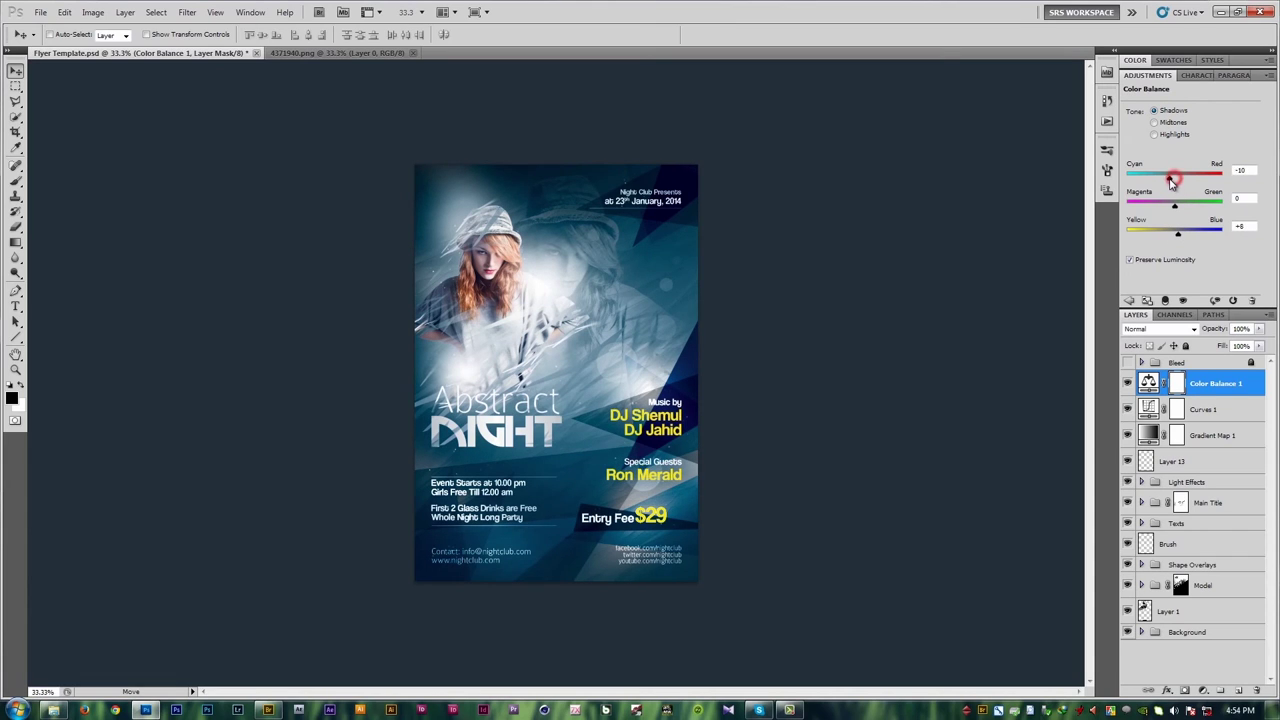
left_click(1154, 134)
mouse_move(1176, 205)
left_mouse_down()
mouse_move(1181, 183)
mouse_move(1169, 186)
left_mouse_up()
left_click_drag(1177, 238, 1182, 237)
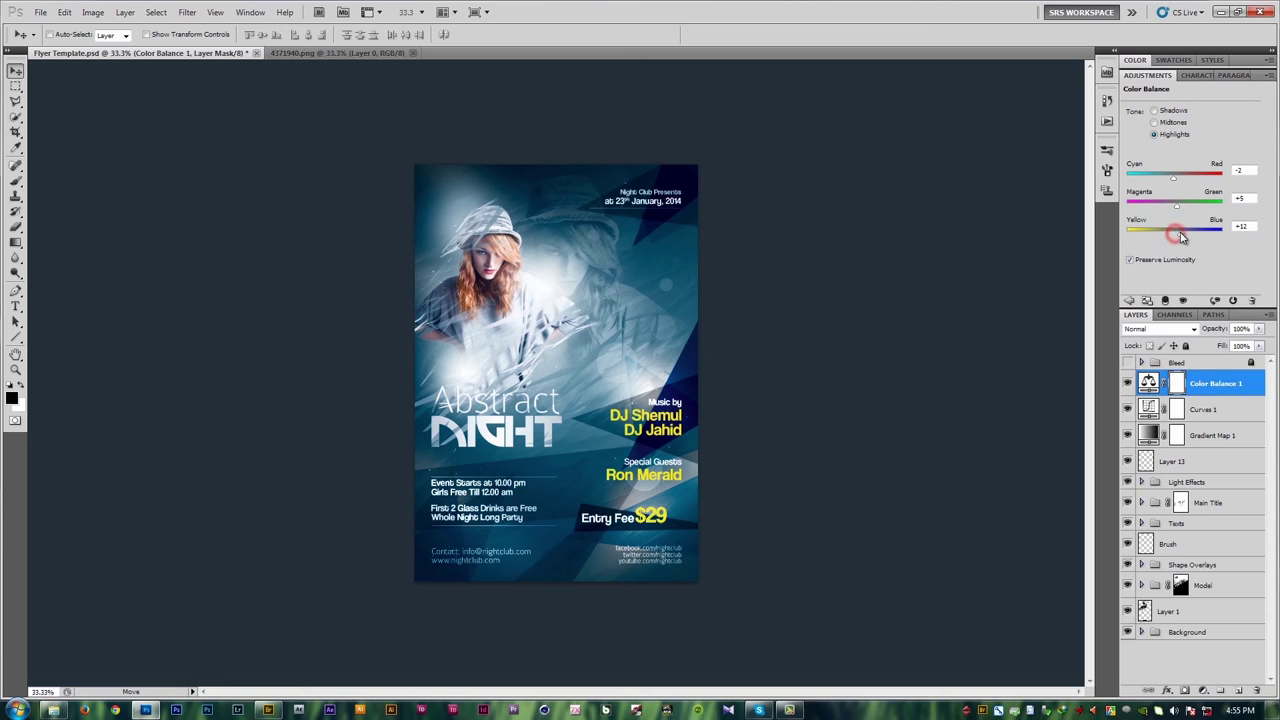
- Toggle Color Balance 1 to compare before and after, then select the Brush layer
left_click(1129, 383)
left_click(1129, 383)
left_click(1129, 383)
left_click(1129, 383)
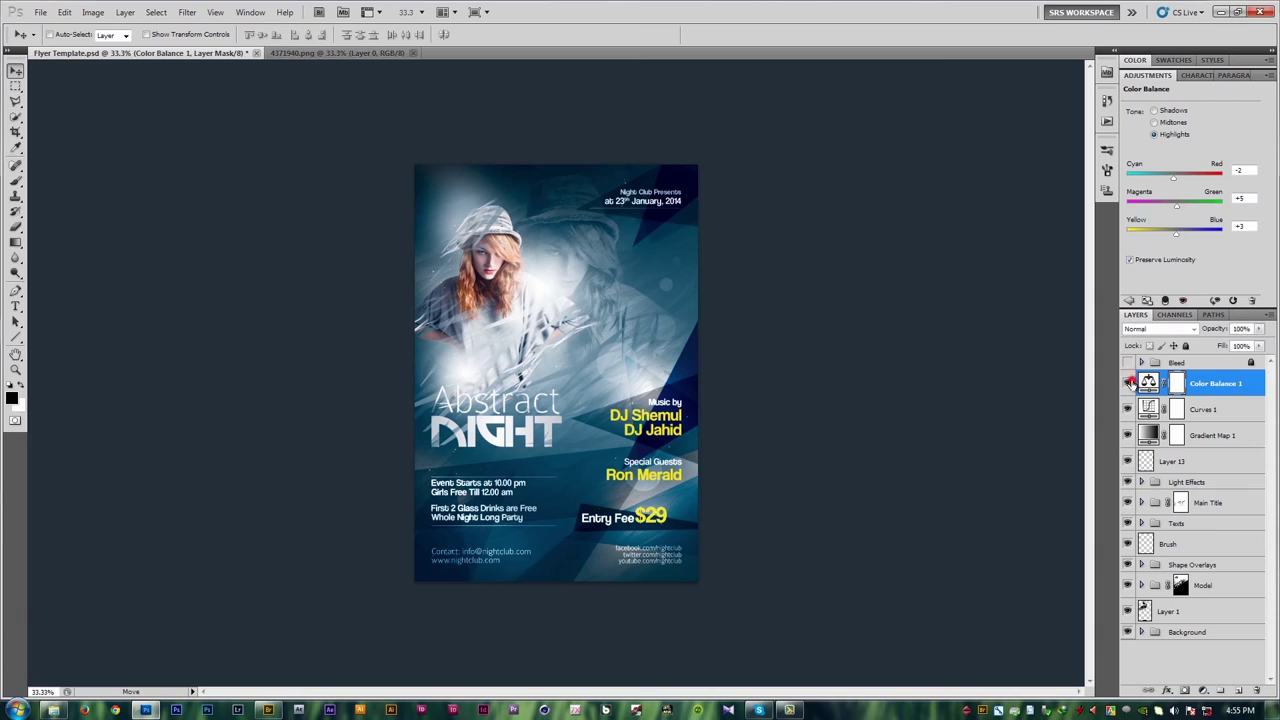
left_click(1129, 383)
left_click(1129, 383)
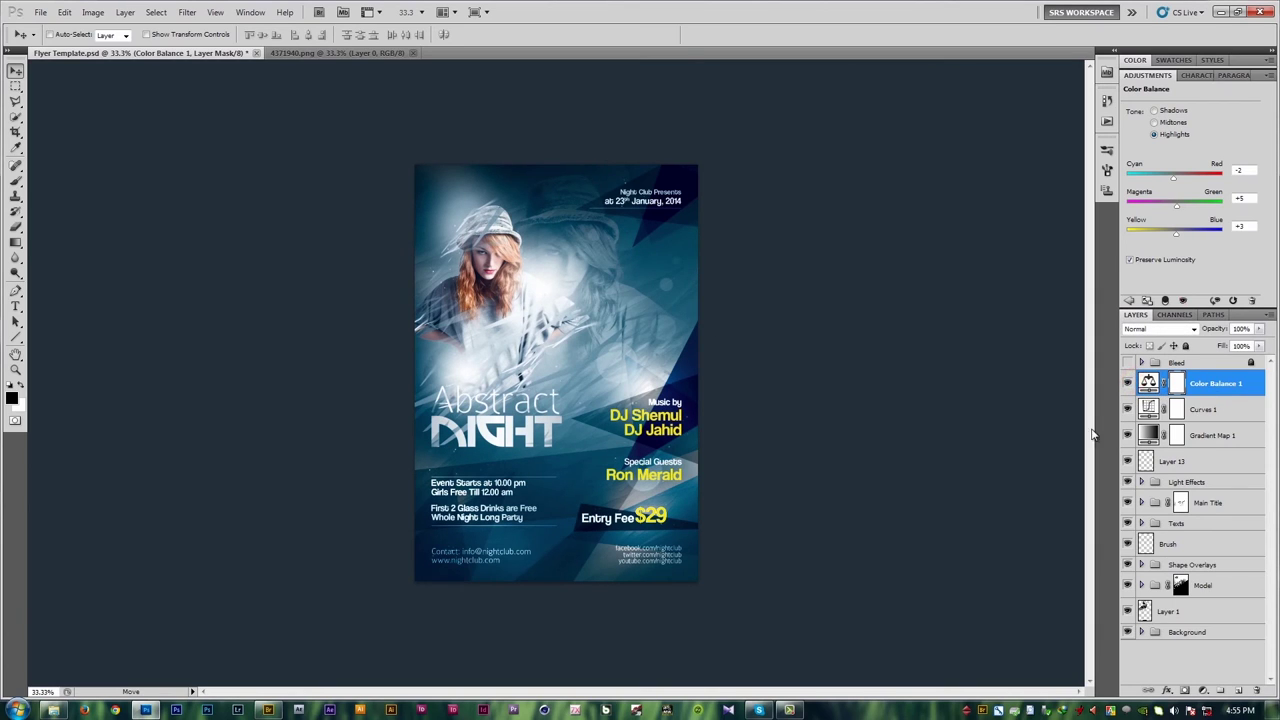
left_click(1172, 461)
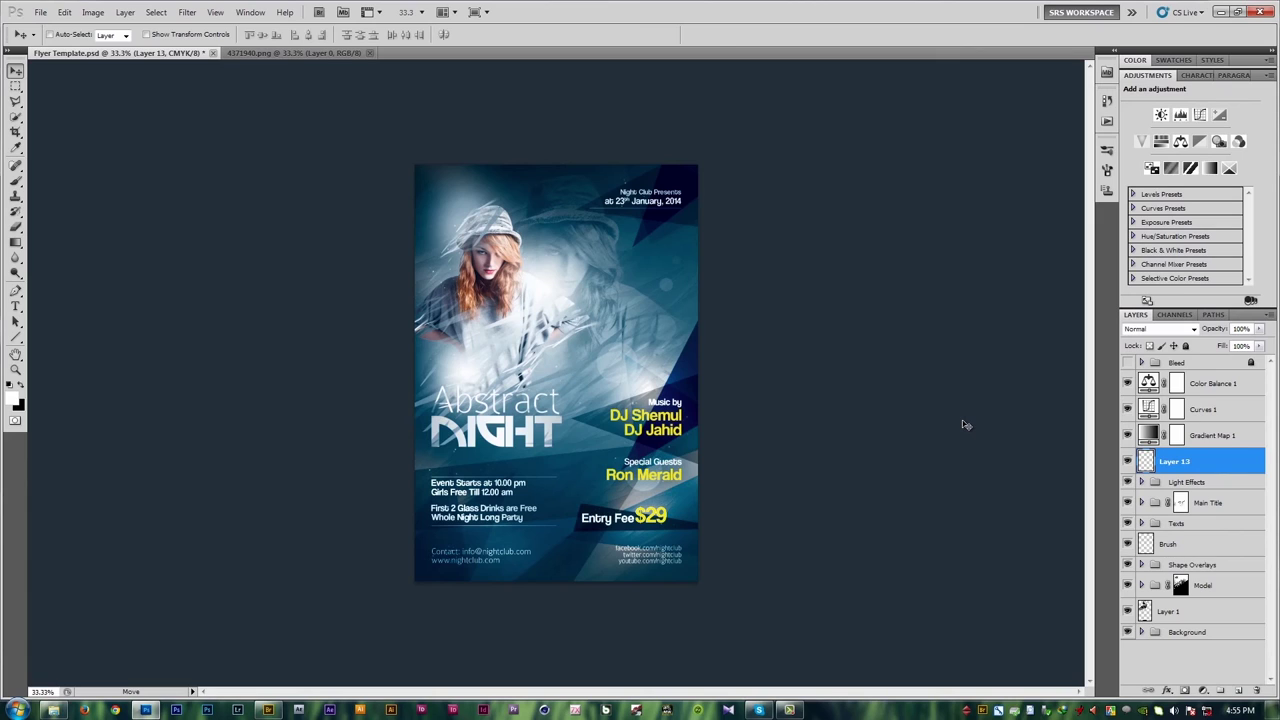
left_click(1175, 544)
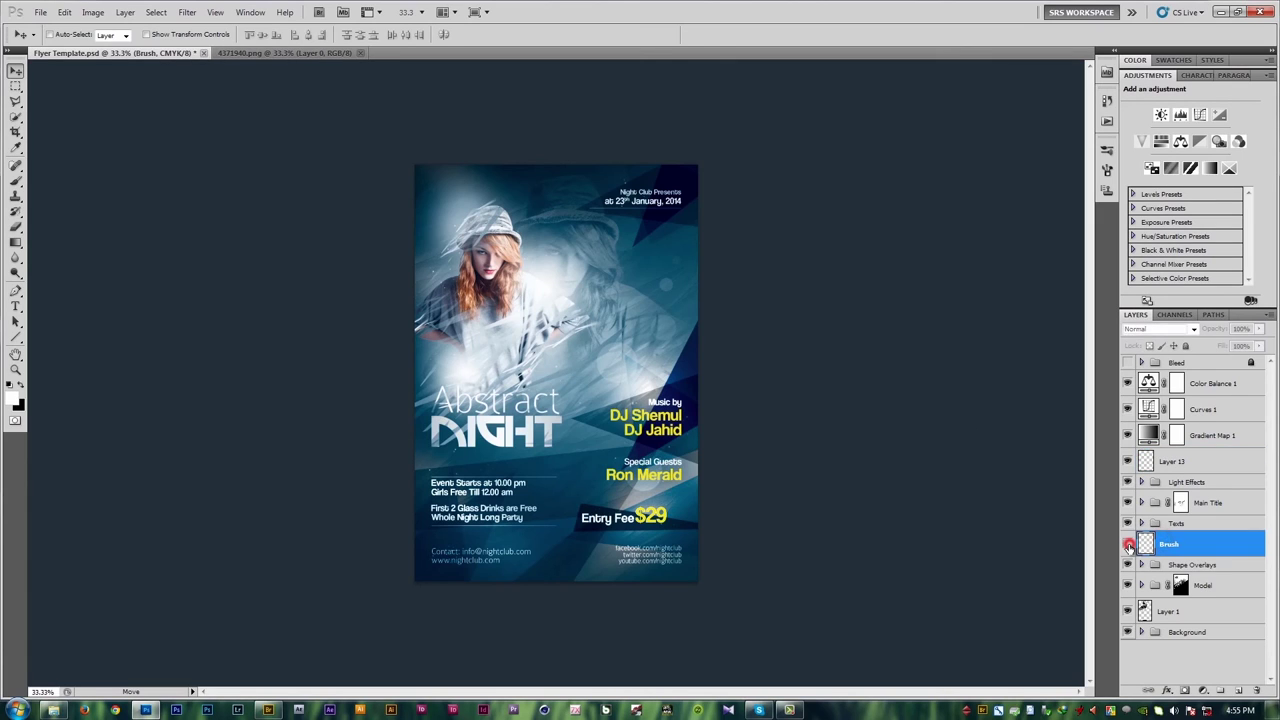
- Compare the Brush layer, expand Light Effects, and hide Layer 12's glow
left_click(1128, 544)
left_click(1128, 544)
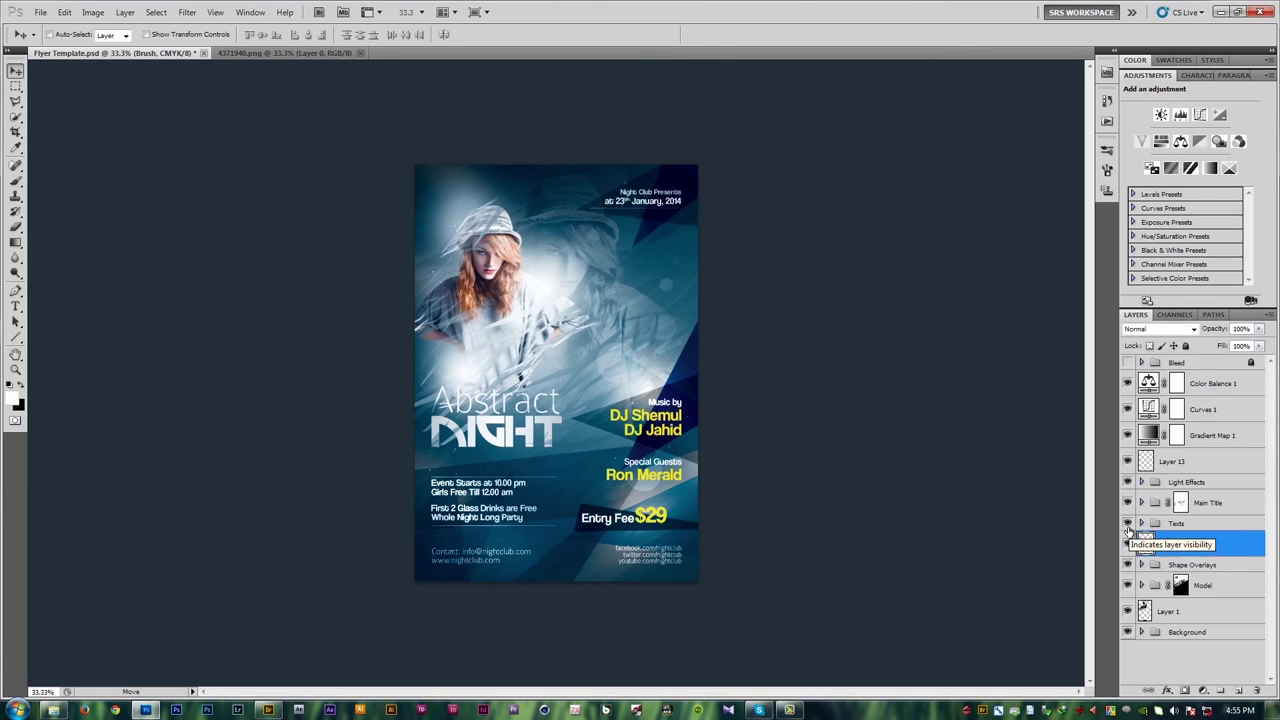
left_click(1170, 461)
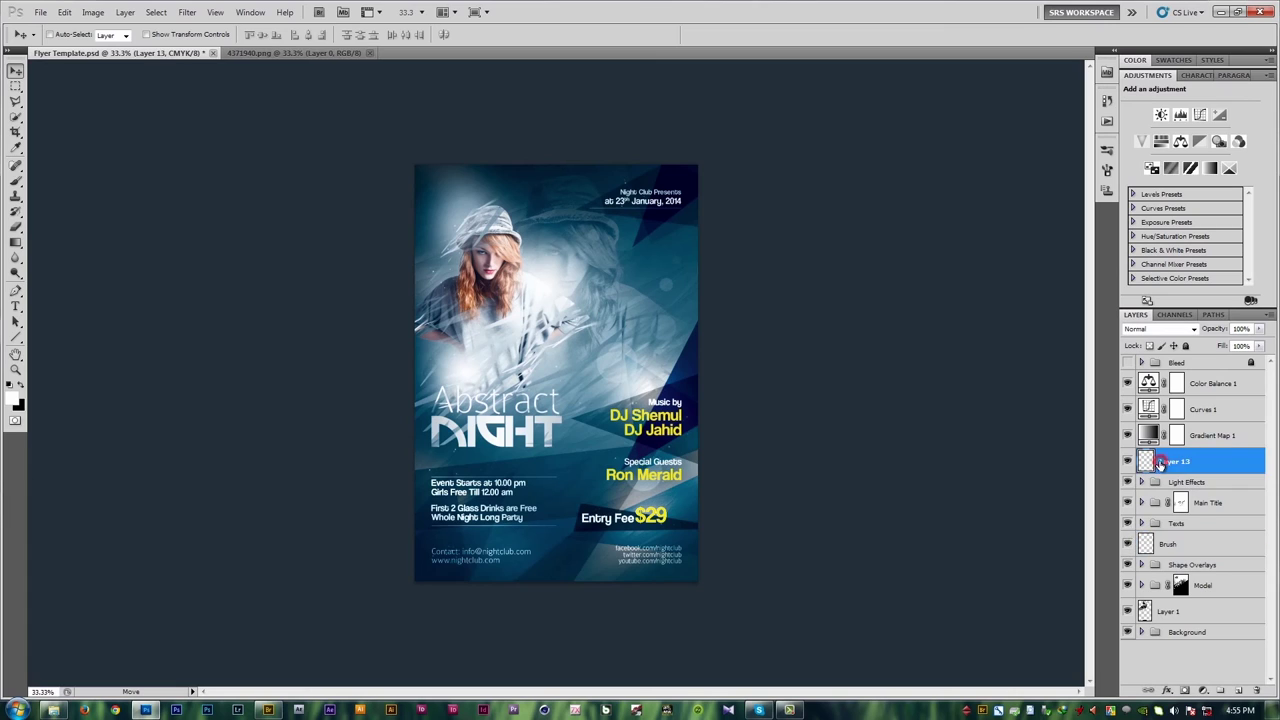
left_click(463, 221, "ctrl")
left_click(1128, 502)
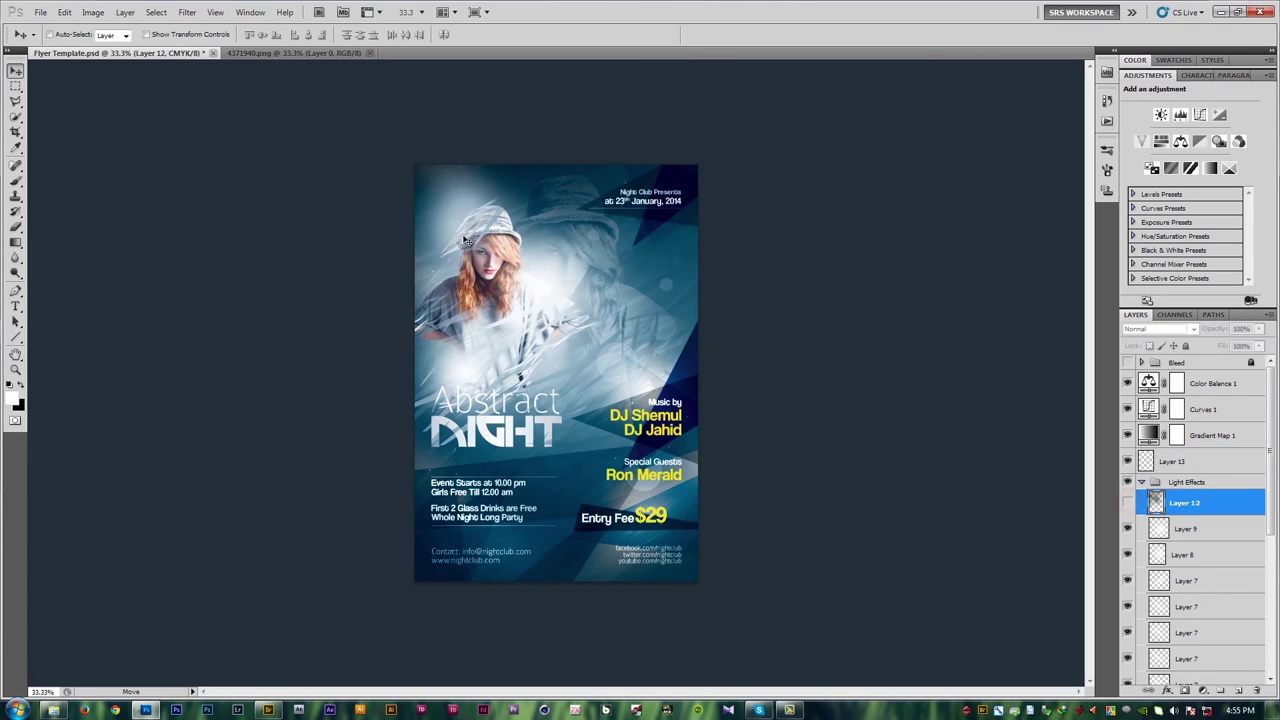
left_click(461, 214, "ctrl")
left_click(1128, 658)
left_click(1128, 658)
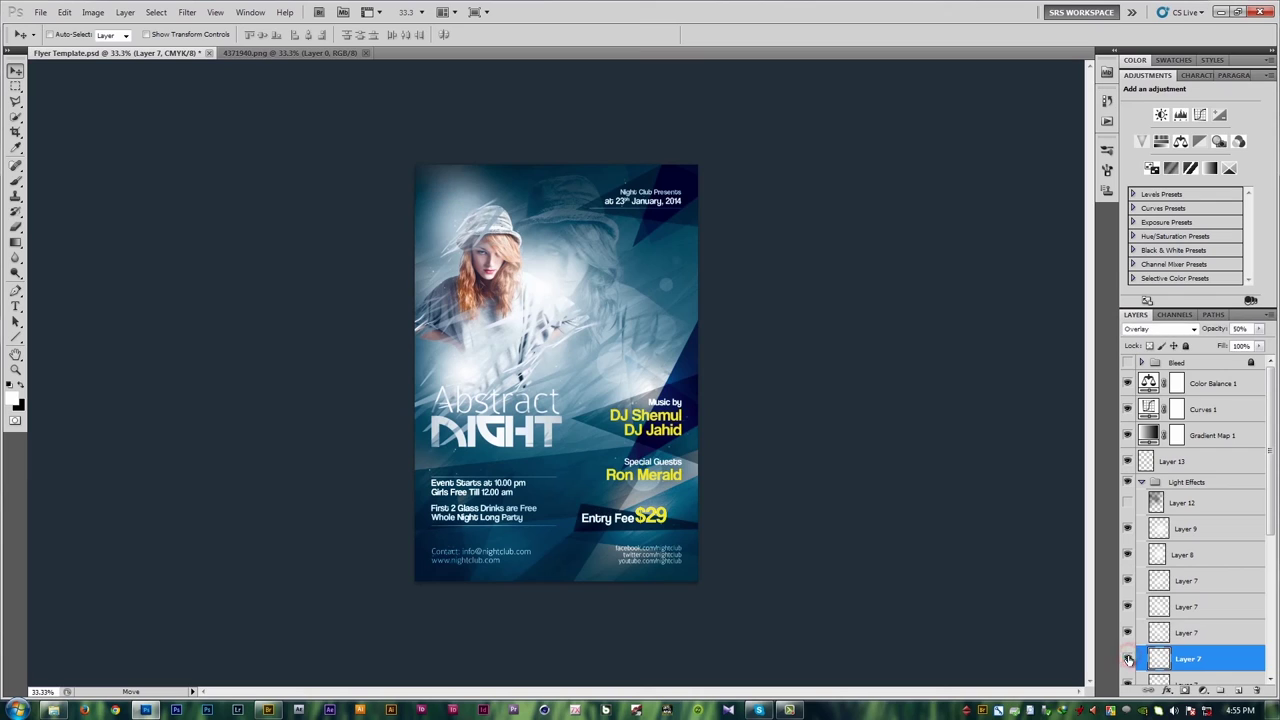
- Toggle the Layer 7 glows to identify and select the lower one
scroll(1171, 645, "down", 1)
left_click(1128, 623)
left_click(1128, 623)
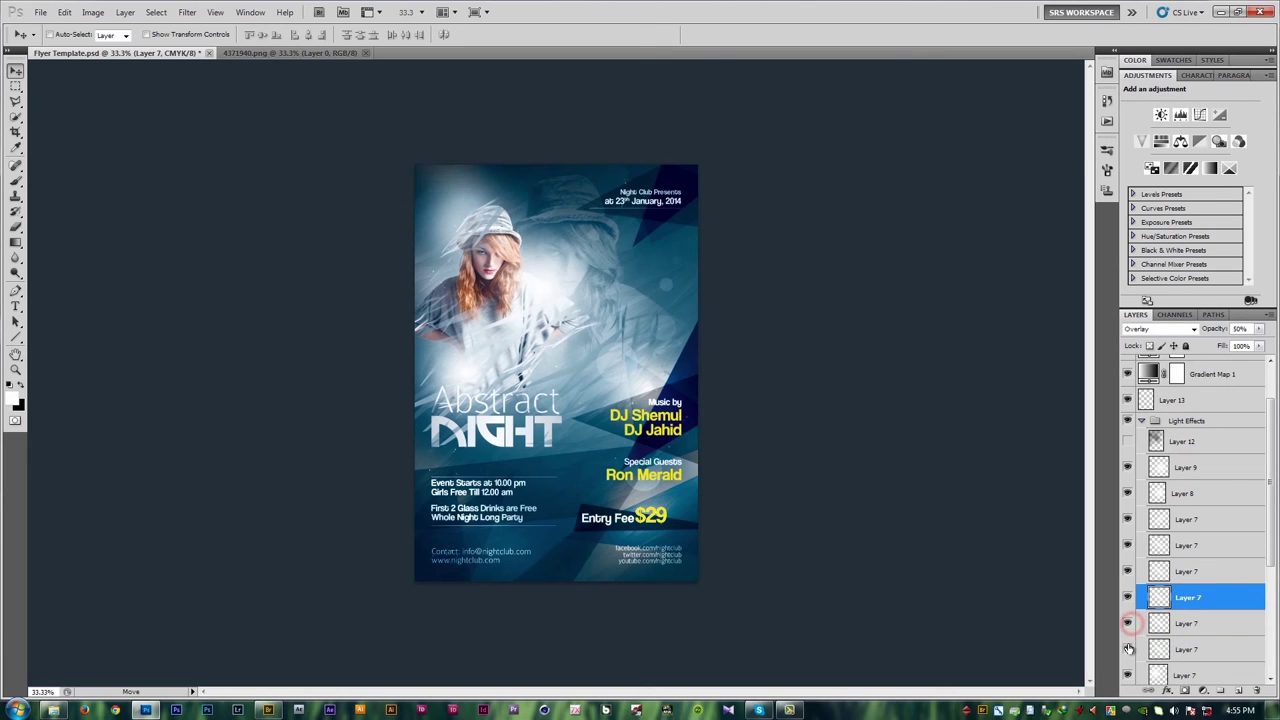
left_click(1128, 649)
left_click(1128, 649)
scroll(1128, 650, "down", 1)
left_click(1128, 629)
left_click(1128, 629)
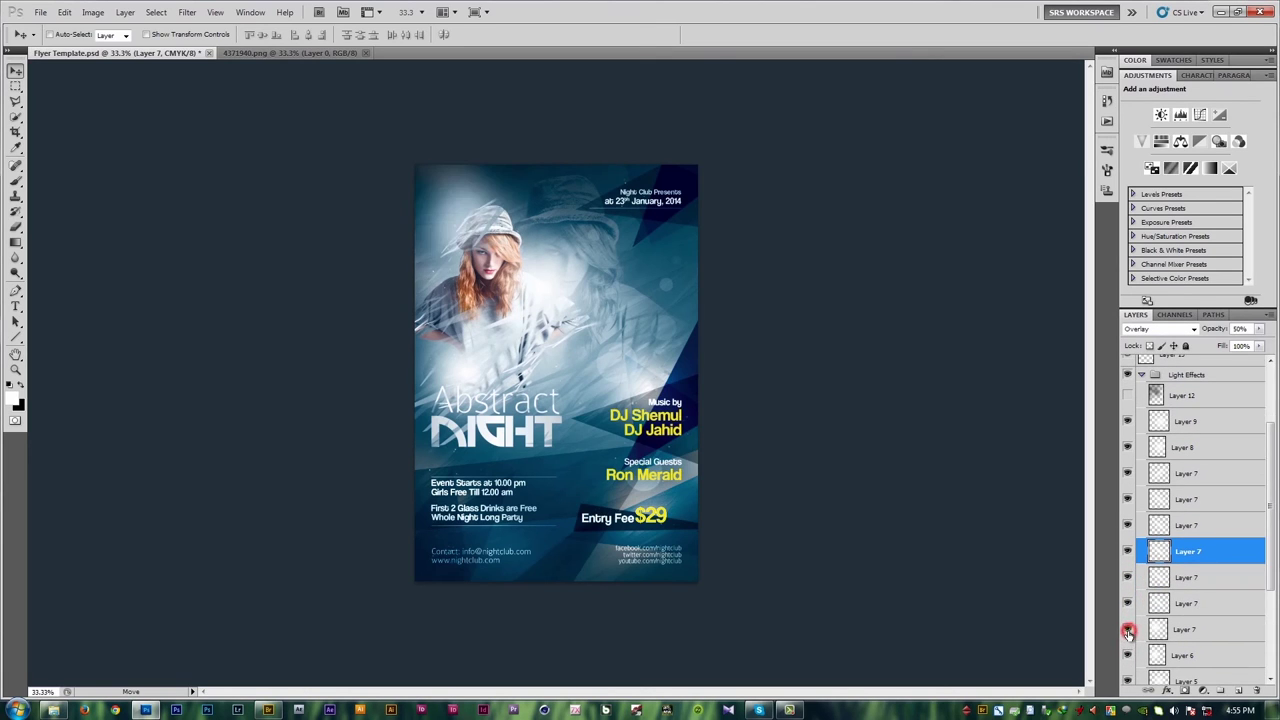
left_click(1190, 629)
- Stretch the lower Layer 7 glow up-left, Gaussian-blur it, and lower its opacity to 27%
key("ctrl+t")
left_click_drag(418, 175, 347, 99)
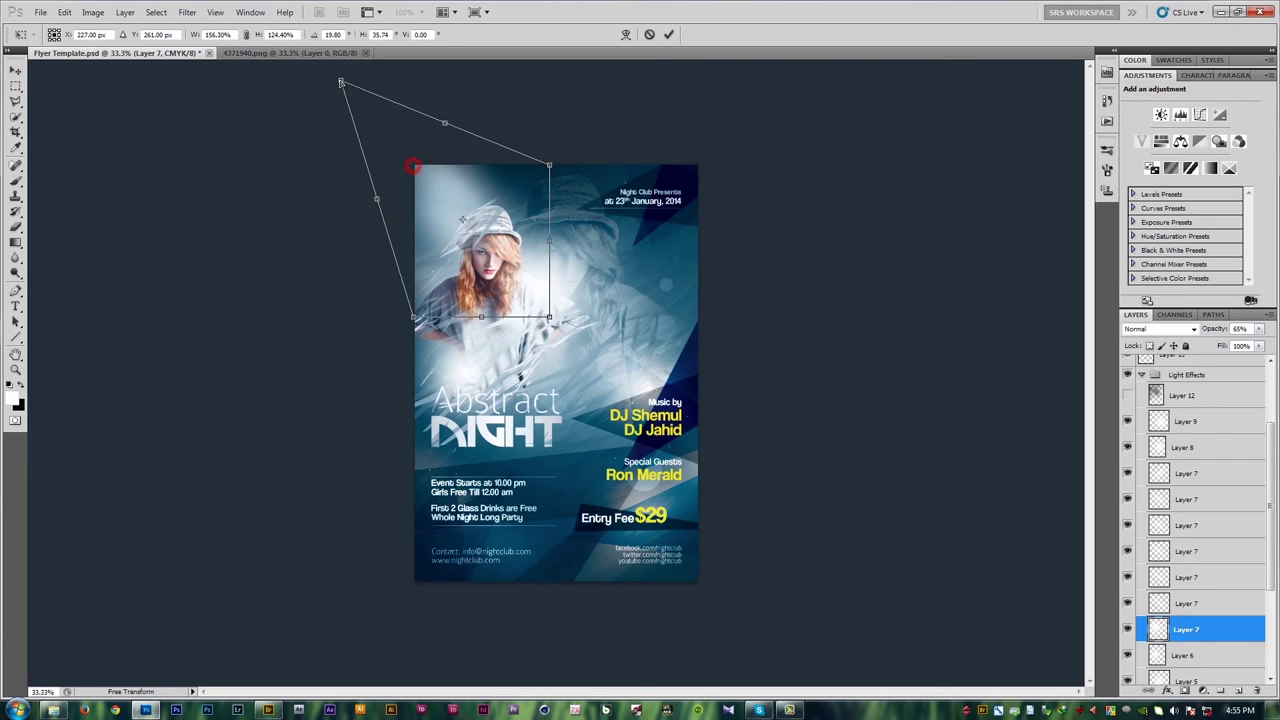
key("Return")
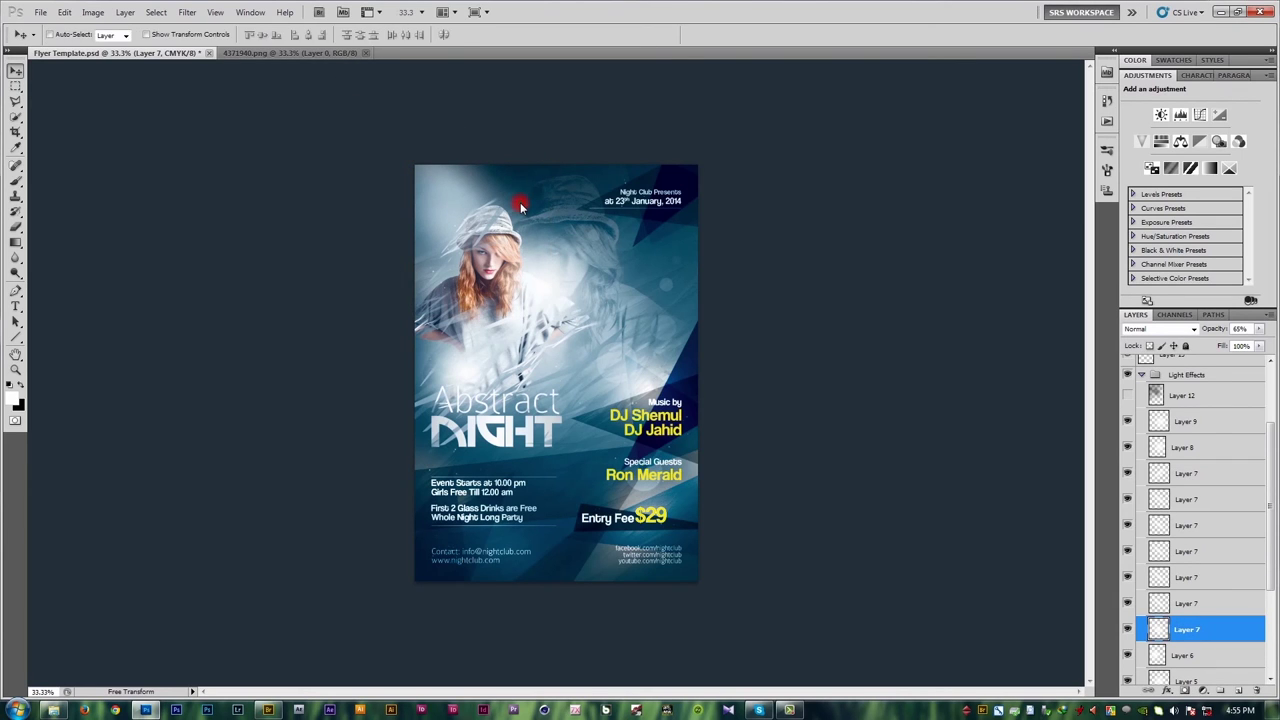
key("ctrl+alt+f")
left_click_drag(976, 209, 1008, 212)
key("Return")
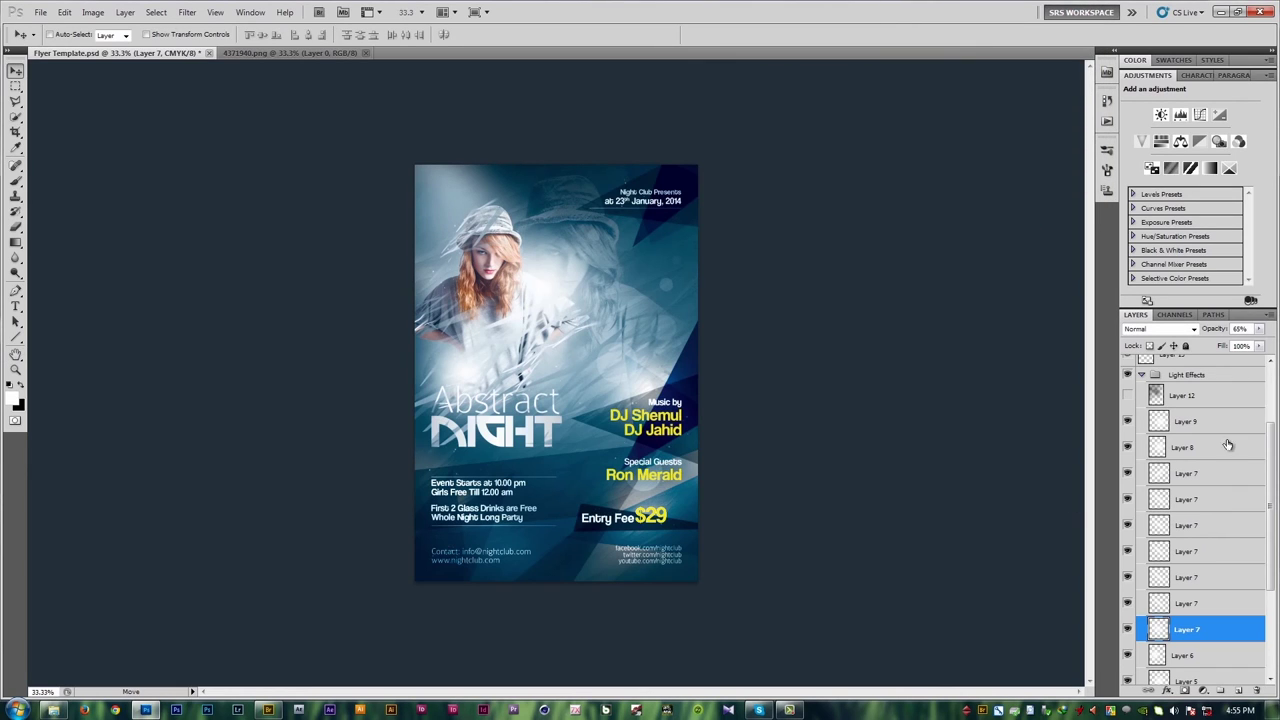
left_click_drag(1214, 333, 1190, 332)
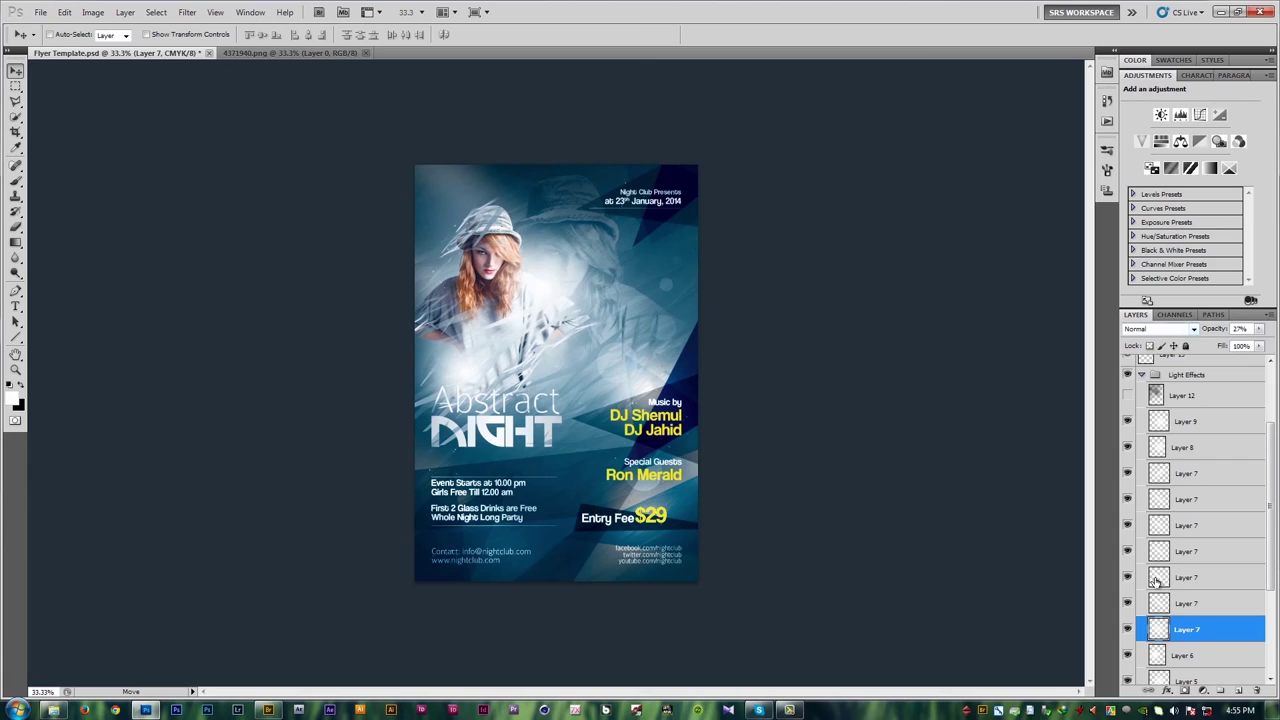
- Make Layer 12's glow visible on the flyer again
scroll(1188, 597, "up", 2)
scroll(1188, 597, "up", 2)
left_click(1127, 503)
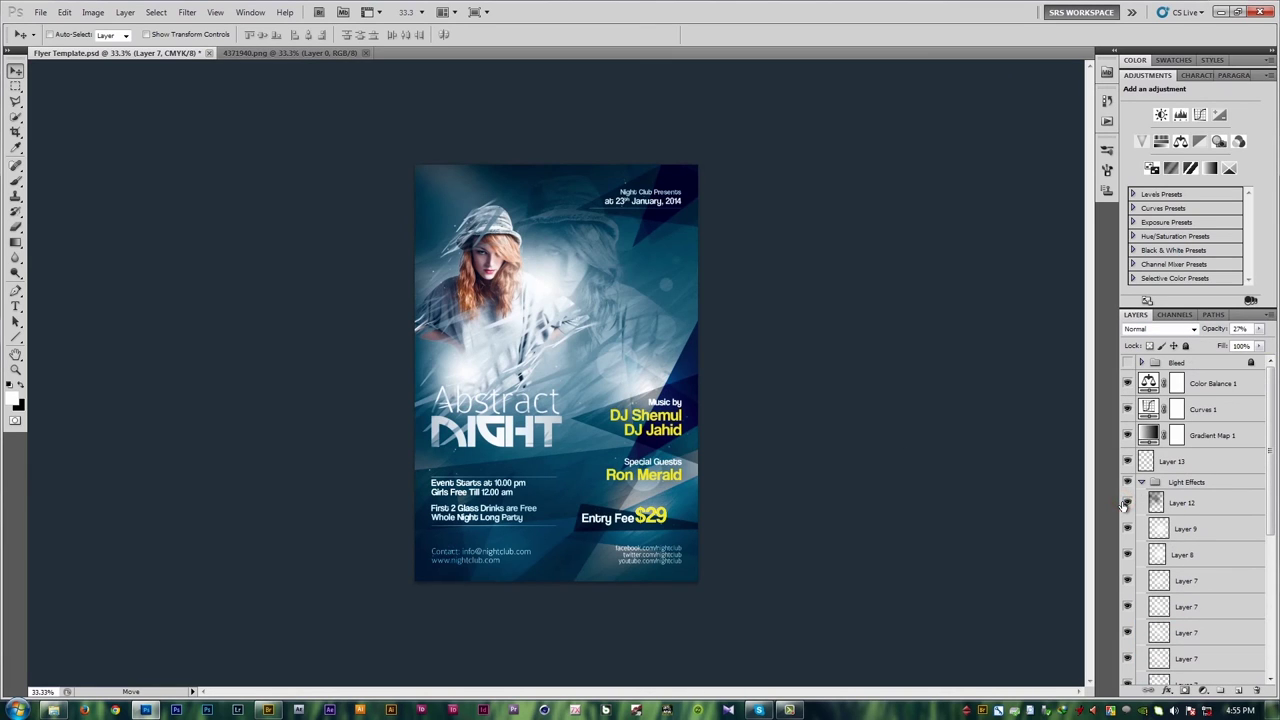
- On a new layer above Layer 9, paint a white flare on the hat with a soft round brush
left_click(1185, 528)
left_click(1238, 690)
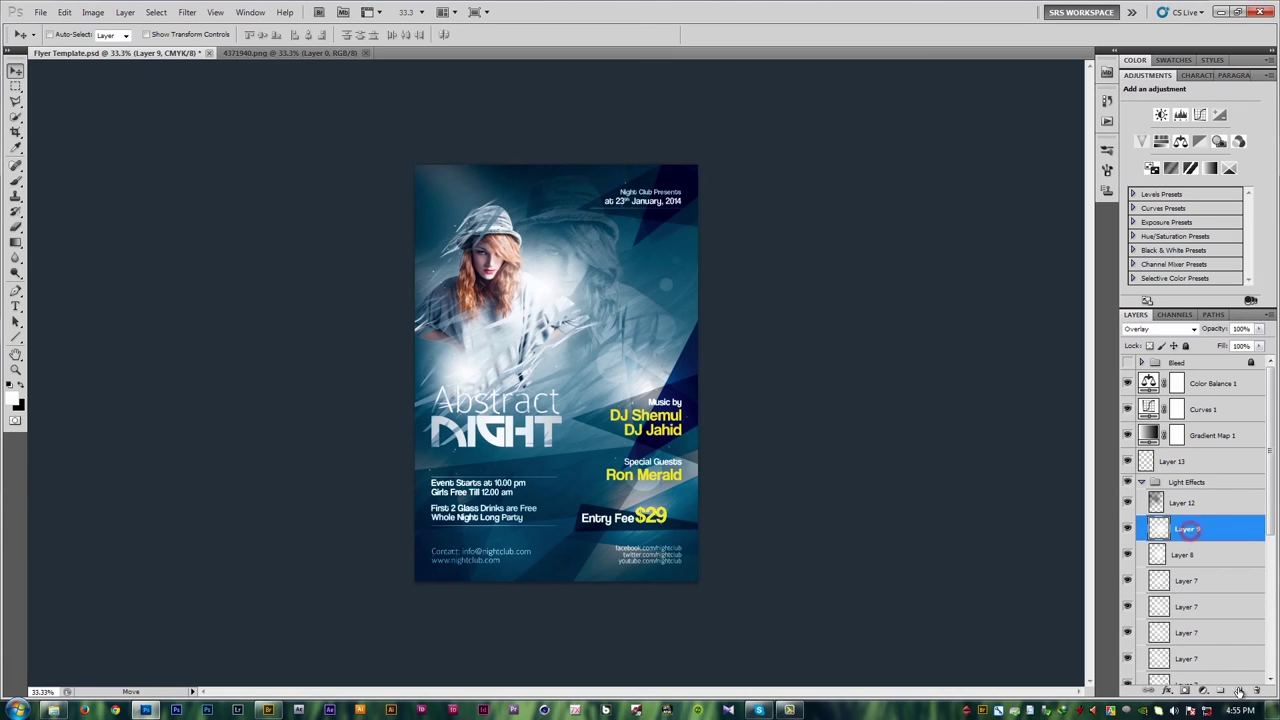
key("b")
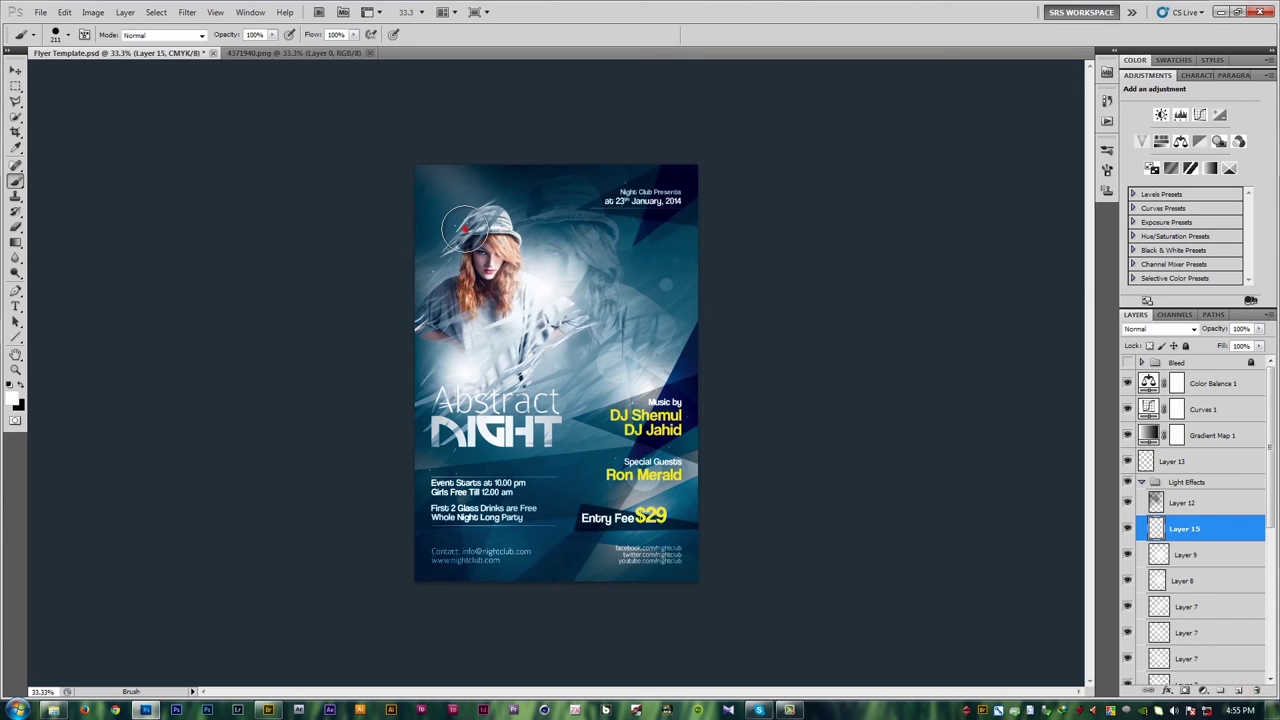
left_click(465, 230)
right_click(575, 305)
left_click(706, 380)
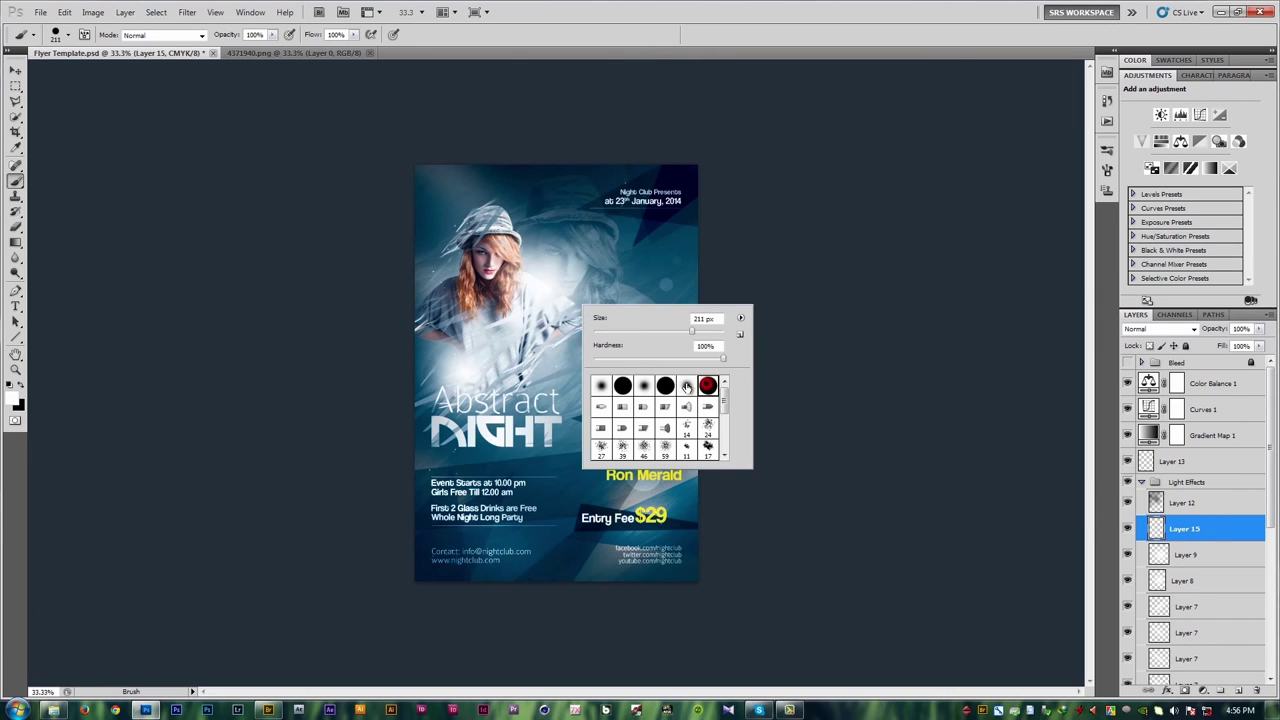
left_click(716, 35)
left_click(466, 228)
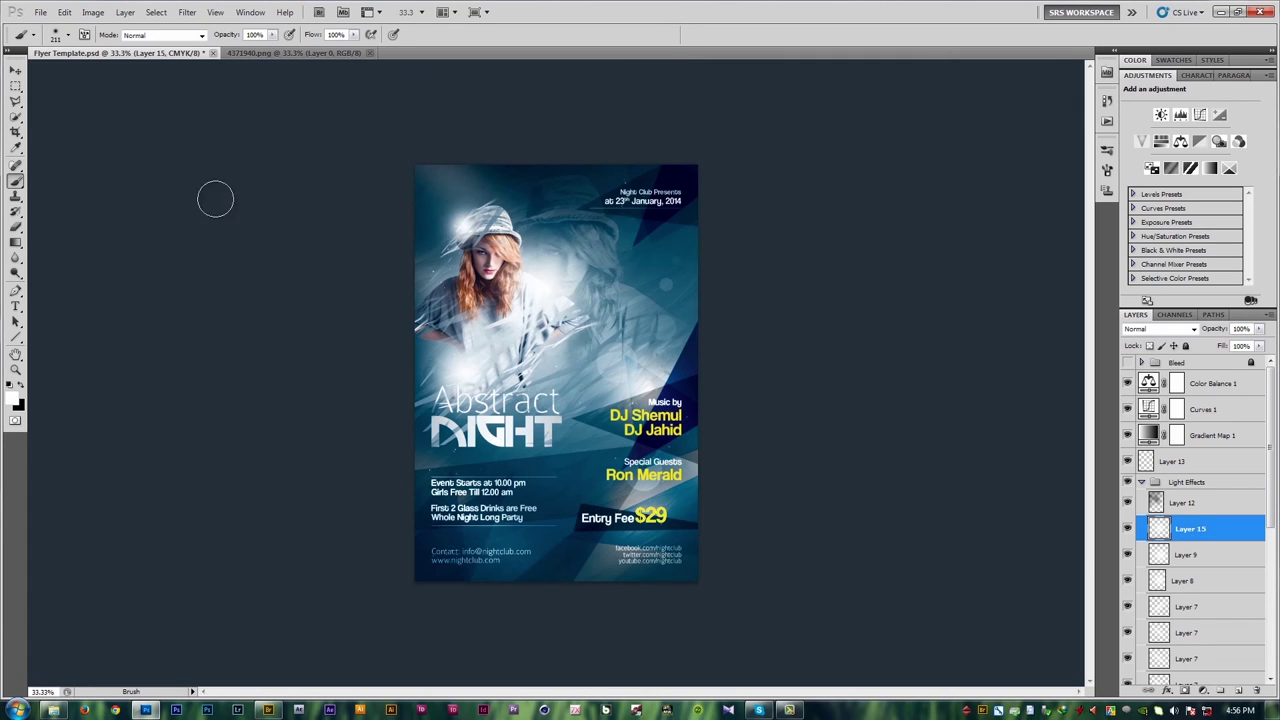
- Soften the painted flare with a Gaussian Blur of radius 20
left_click(15, 70)
key("ctrl+alt+f")
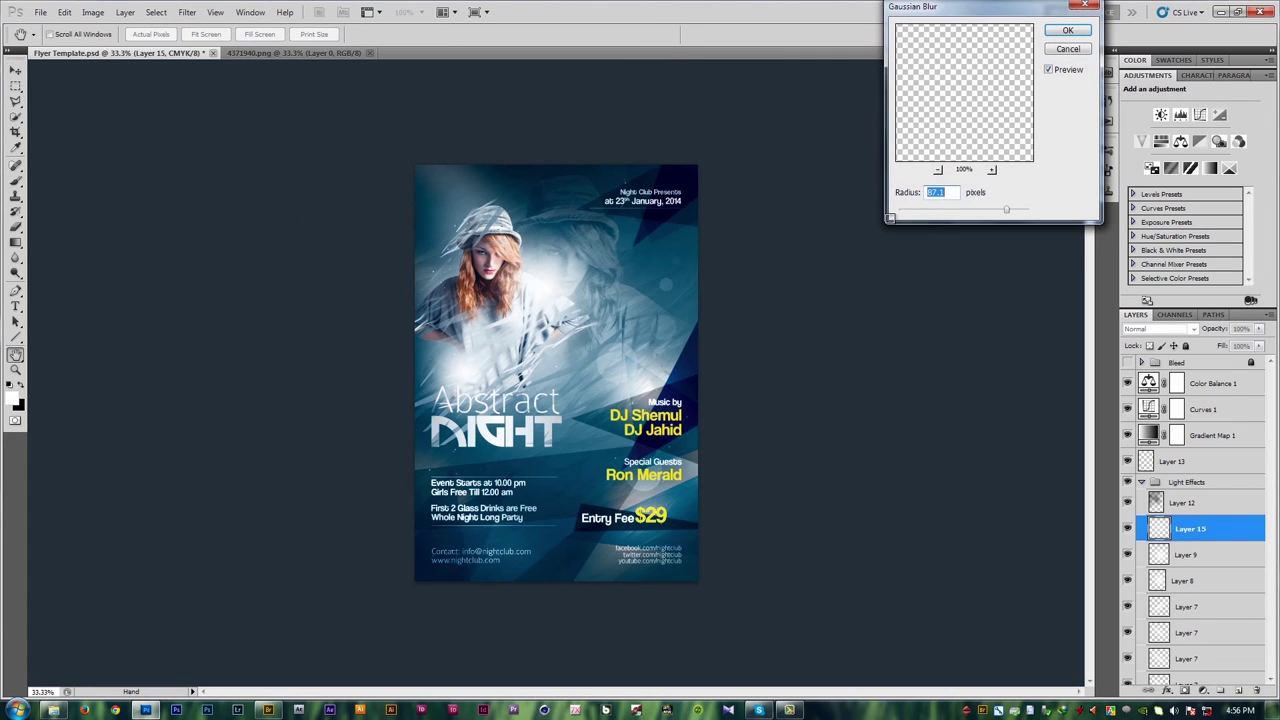
left_click(928, 208)
left_click_drag(928, 208, 958, 212)
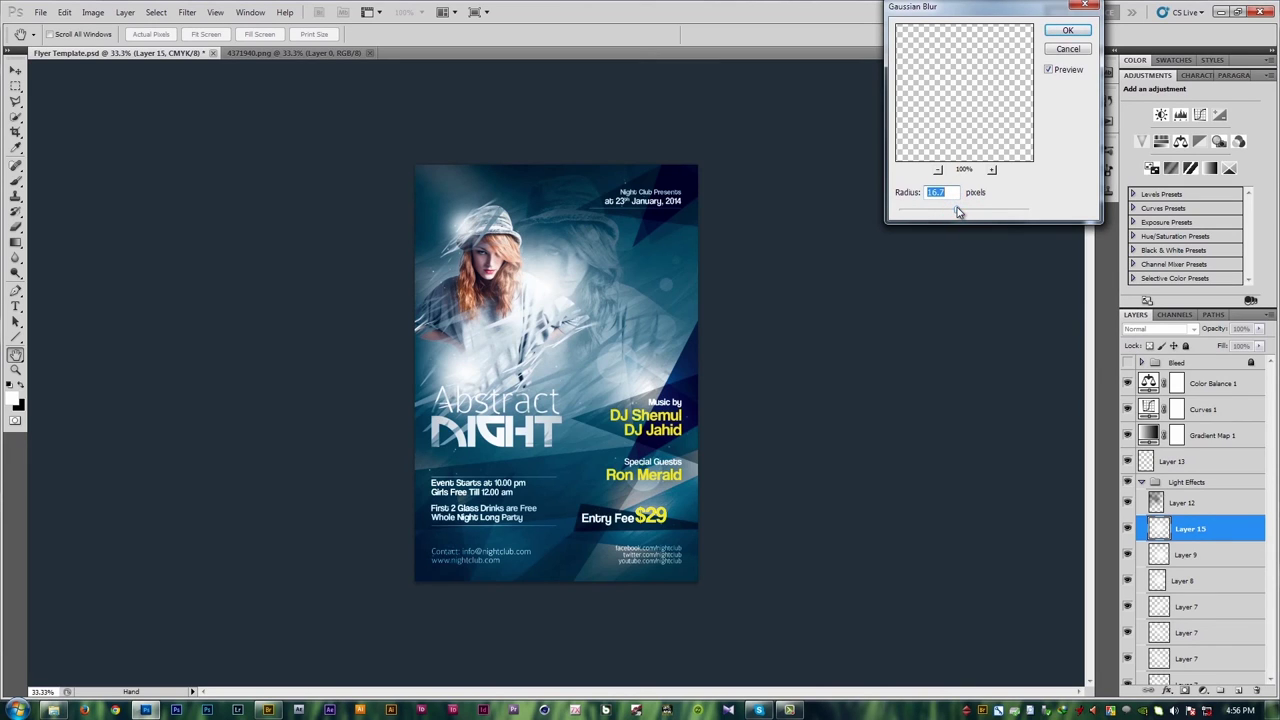
left_click(1048, 72)
key("Return")
- Add smaller 67 px glow dabs on the hat and reposition the flare
key("b")
left_click(475, 268)
key("bracketleft")
key("bracketleft")
key("bracketleft")
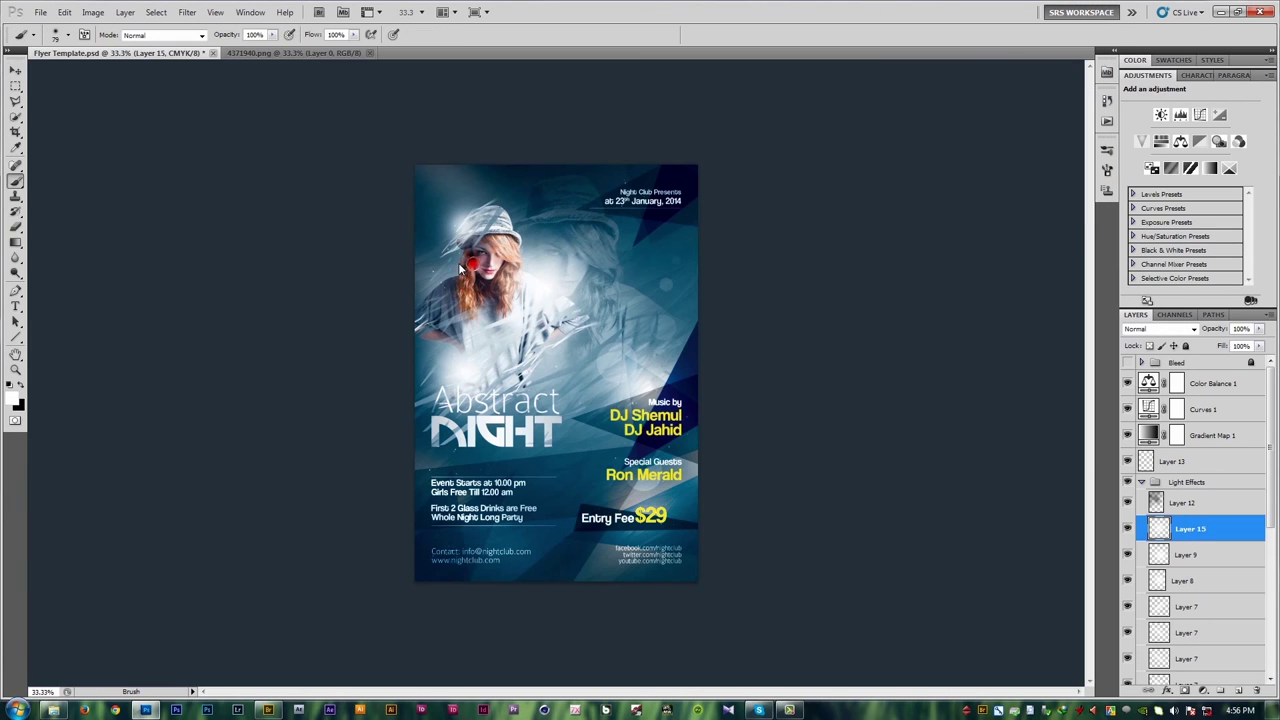
key("bracketleft")
key("bracketleft")
left_click(462, 225)
left_click(458, 230)
left_click(15, 71)
left_click_drag(473, 250, 467, 234)
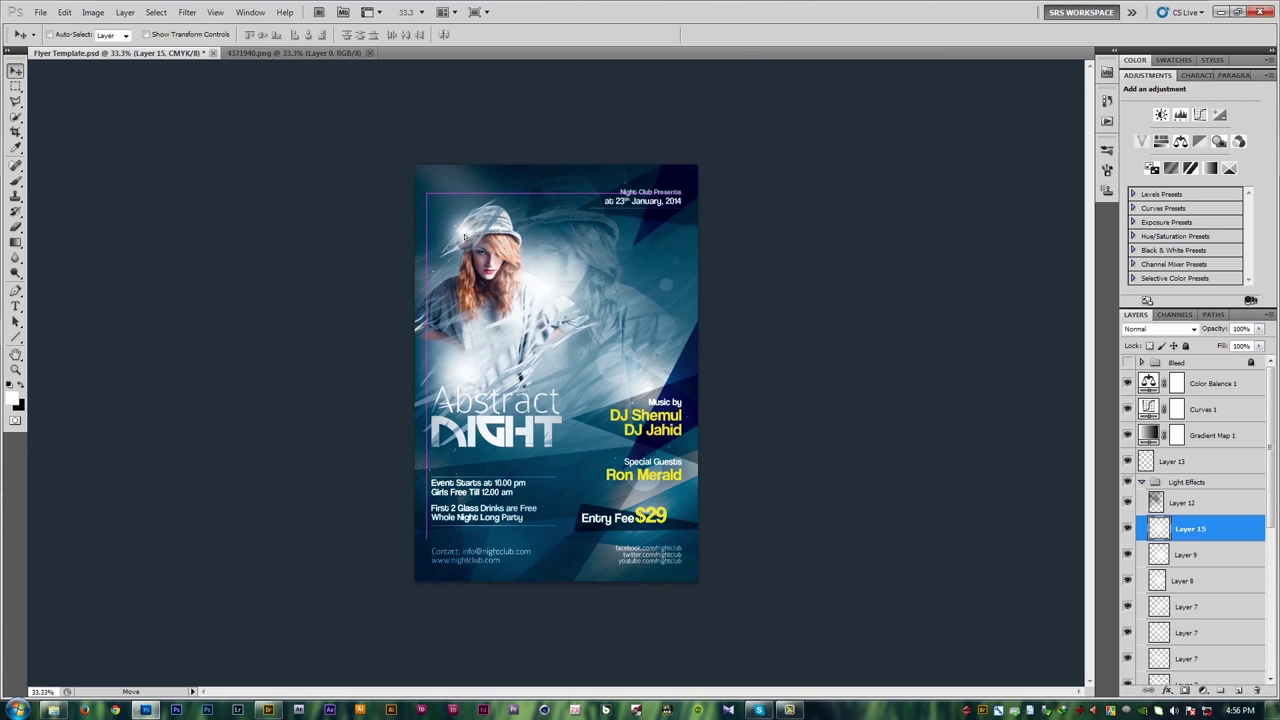
- Select Layer 13 and inspect its scattered specks at actual size
left_click(600, 395, "ctrl+space")
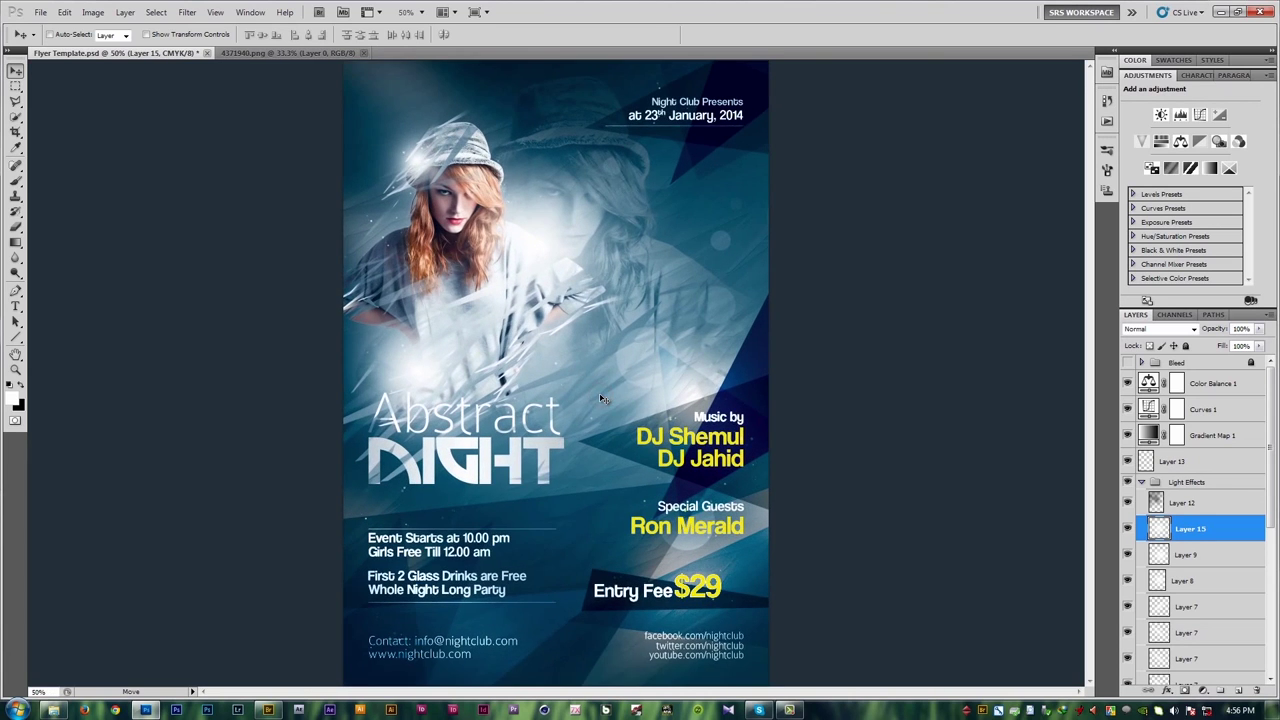
left_click(601, 398, "alt+space")
left_click(1186, 482)
left_click(1141, 482)
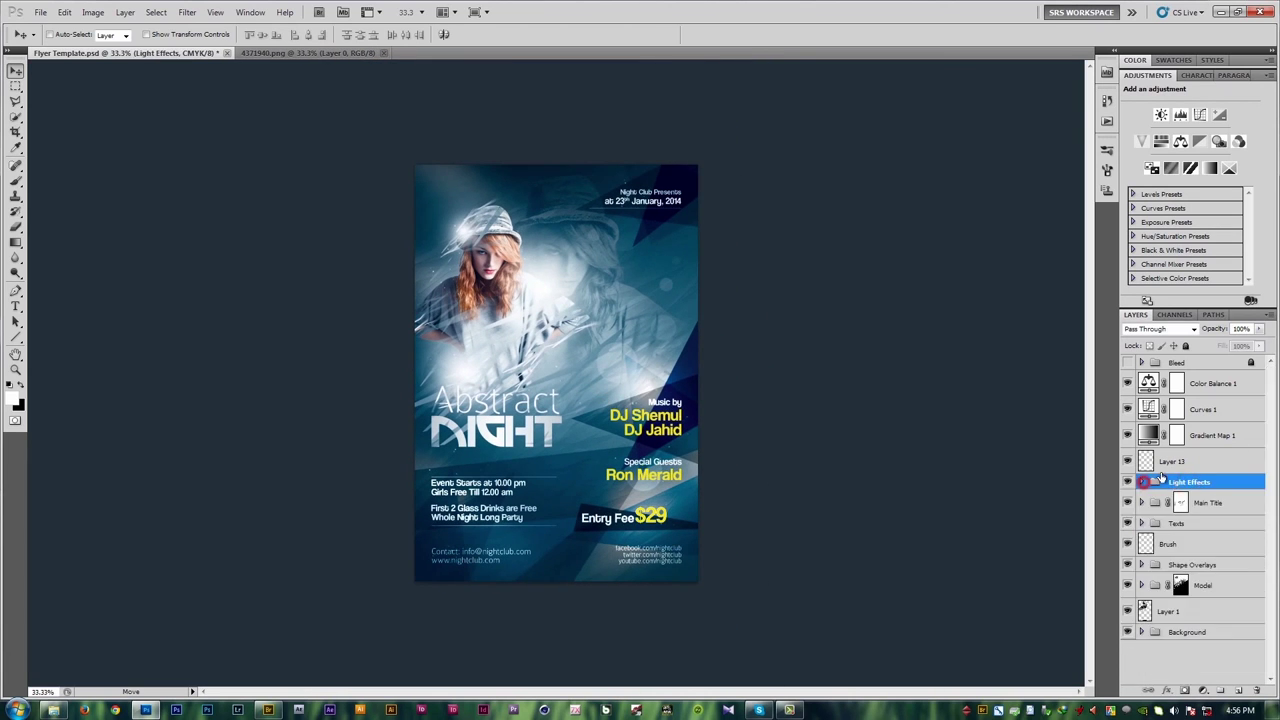
left_click(1176, 461)
left_click(1127, 461)
left_click(1127, 462)
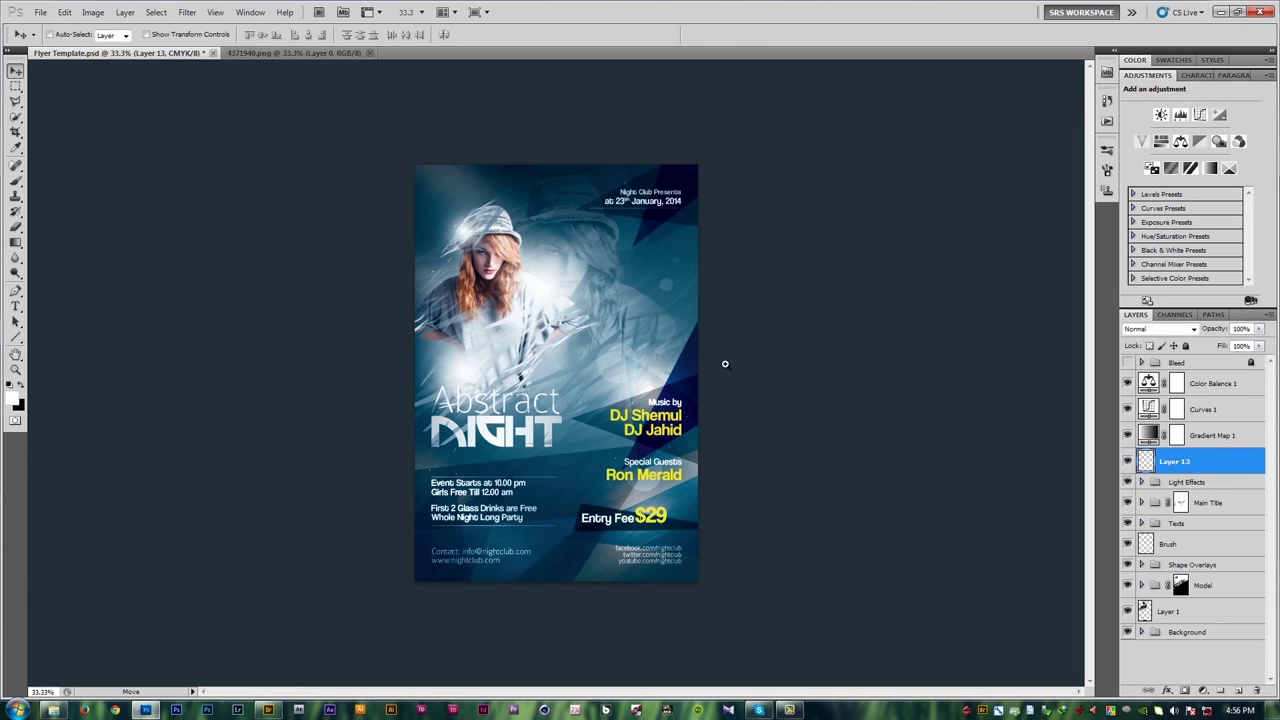
key("ctrl+1")
key("h")
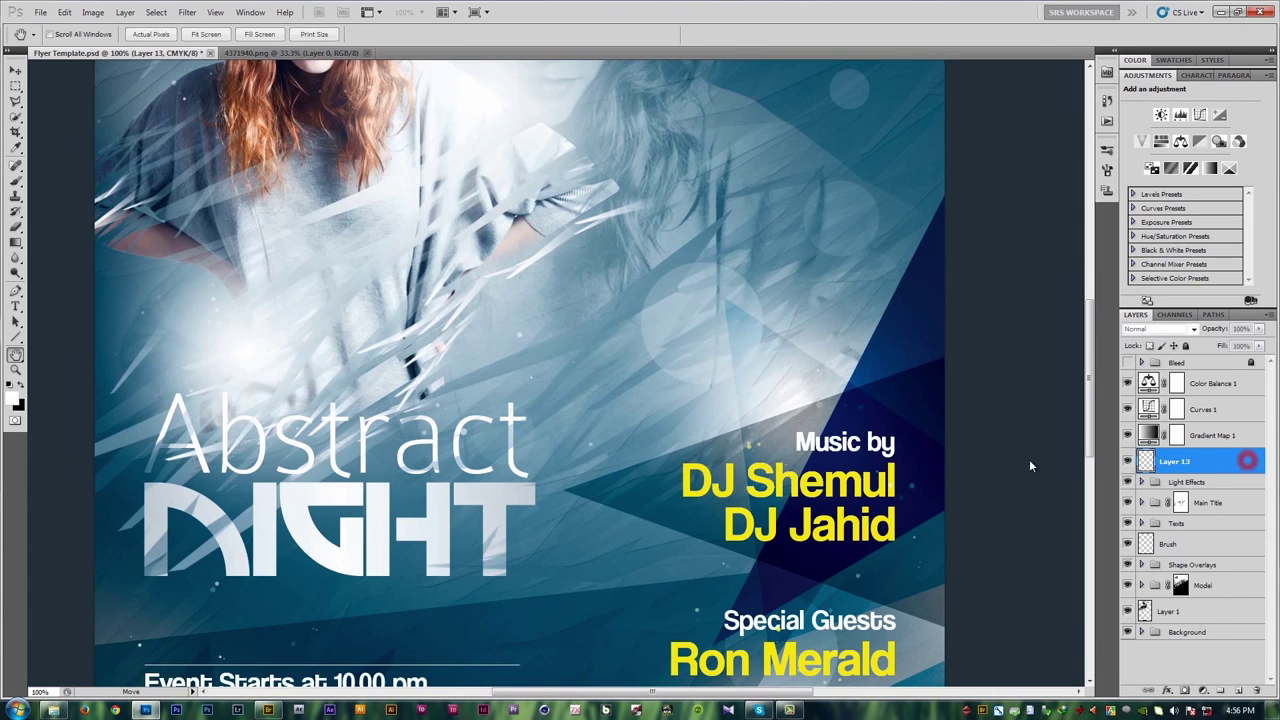
- Give Layer 13 an Outer Glow of size 6 px with reduced opacity
left_click(833, 427)
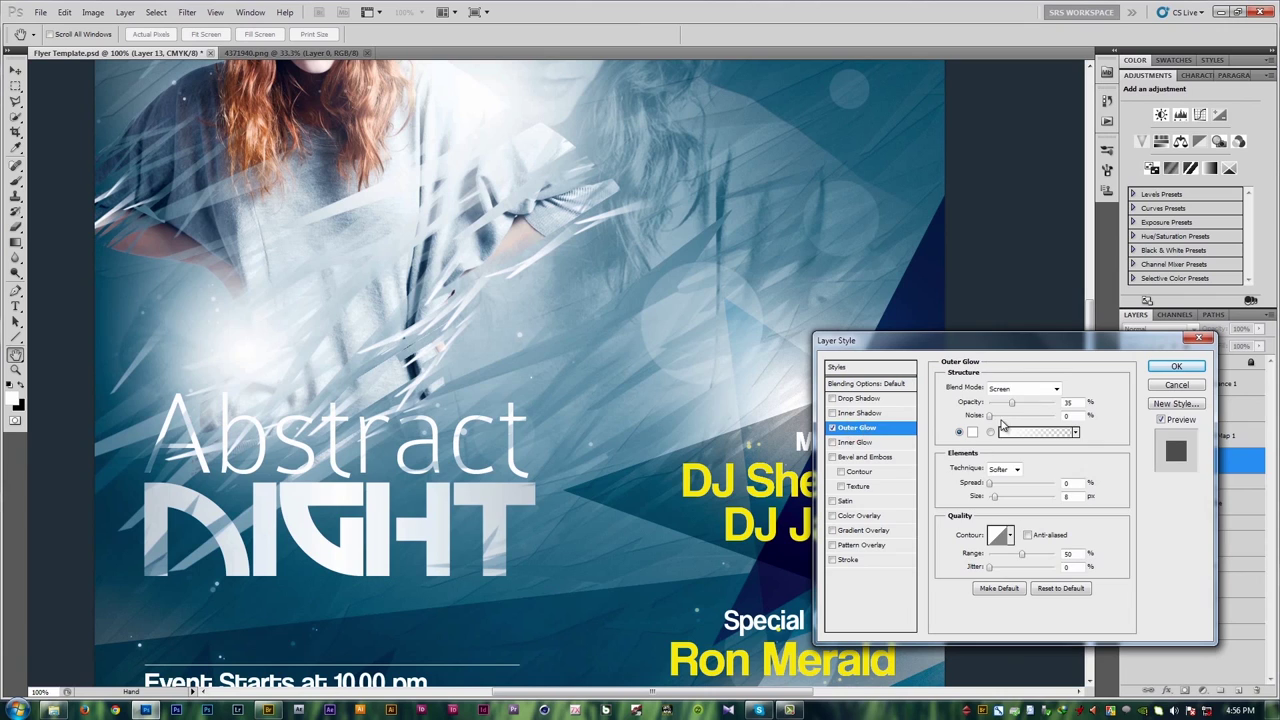
left_click_drag(1012, 402, 1103, 400)
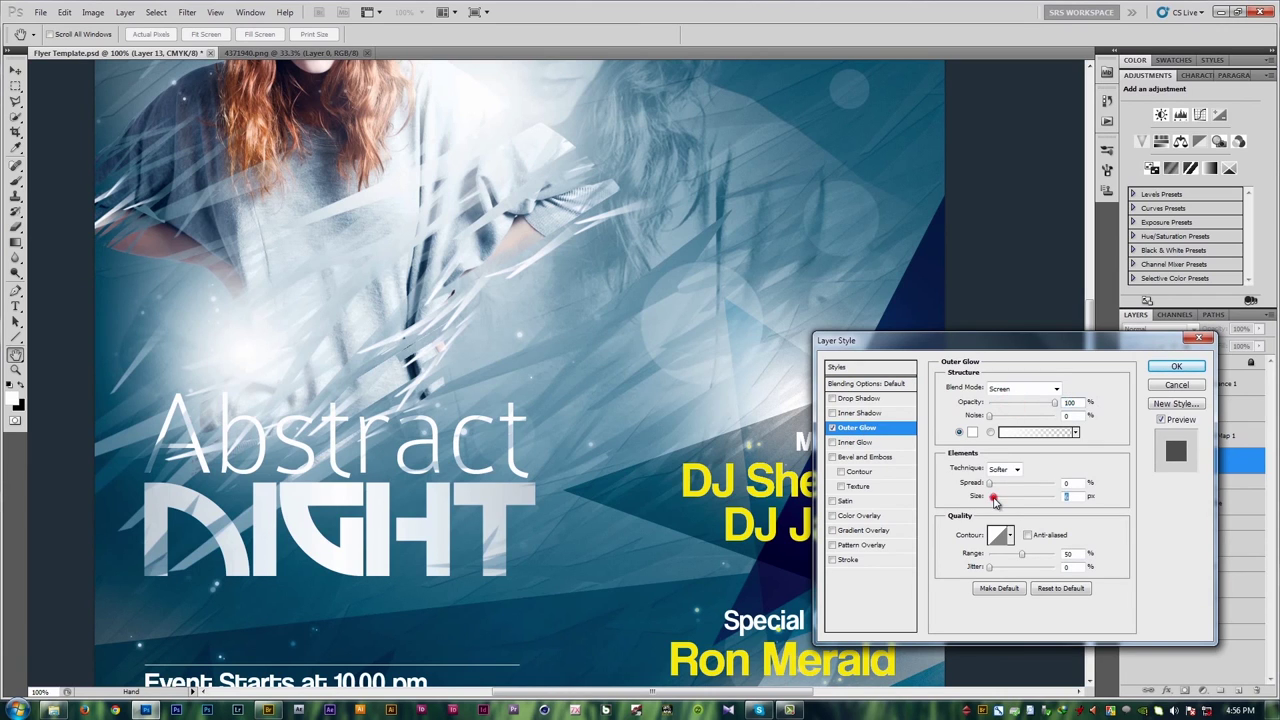
left_click_drag(995, 502, 996, 498)
left_click_drag(1038, 403, 1014, 408)
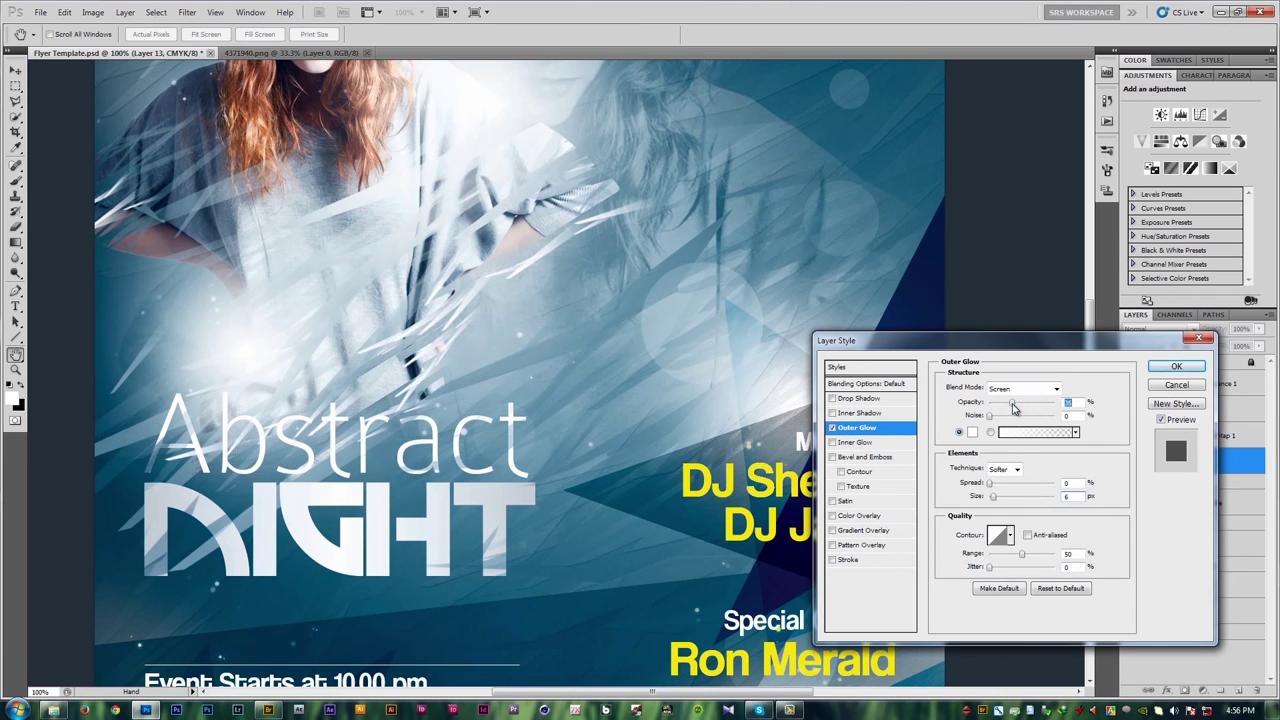
left_click(1176, 366)
key("ctrl+minus")
key("ctrl+minus")
key("ctrl+minus")
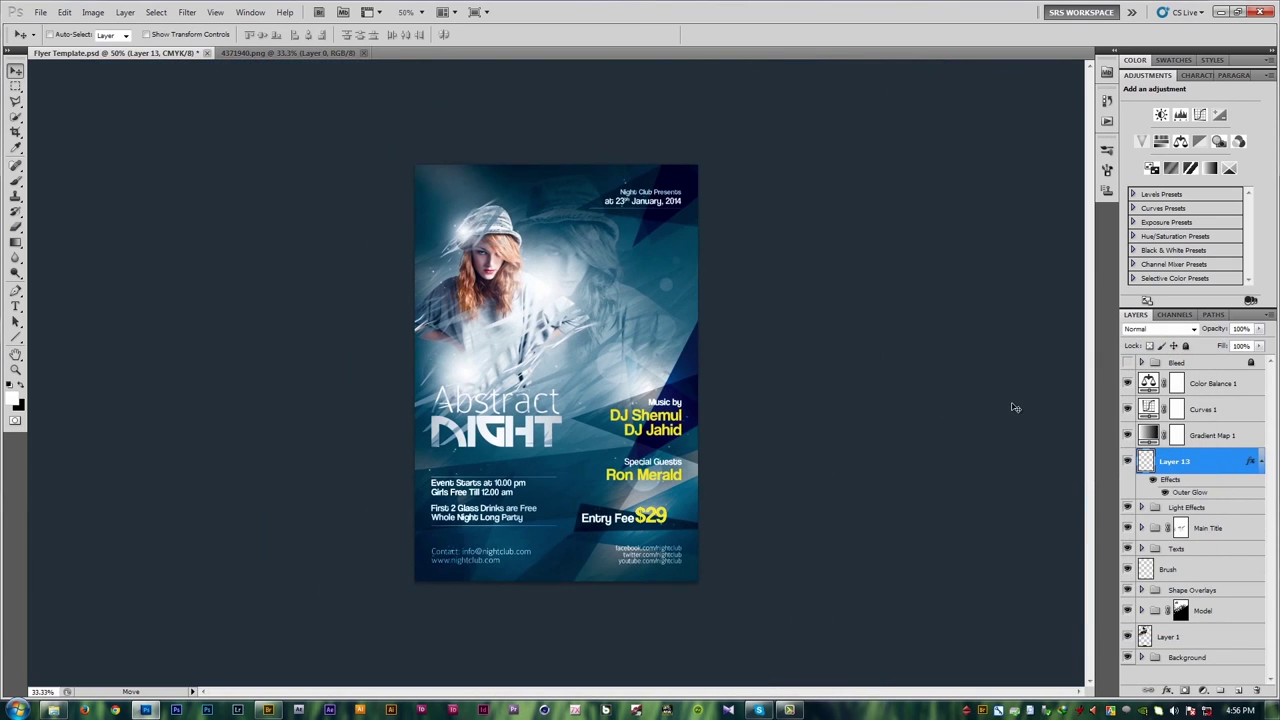
- Rename Layer 13 to 'Detailed Scatter Brush Glow'
double_click(1176, 461)
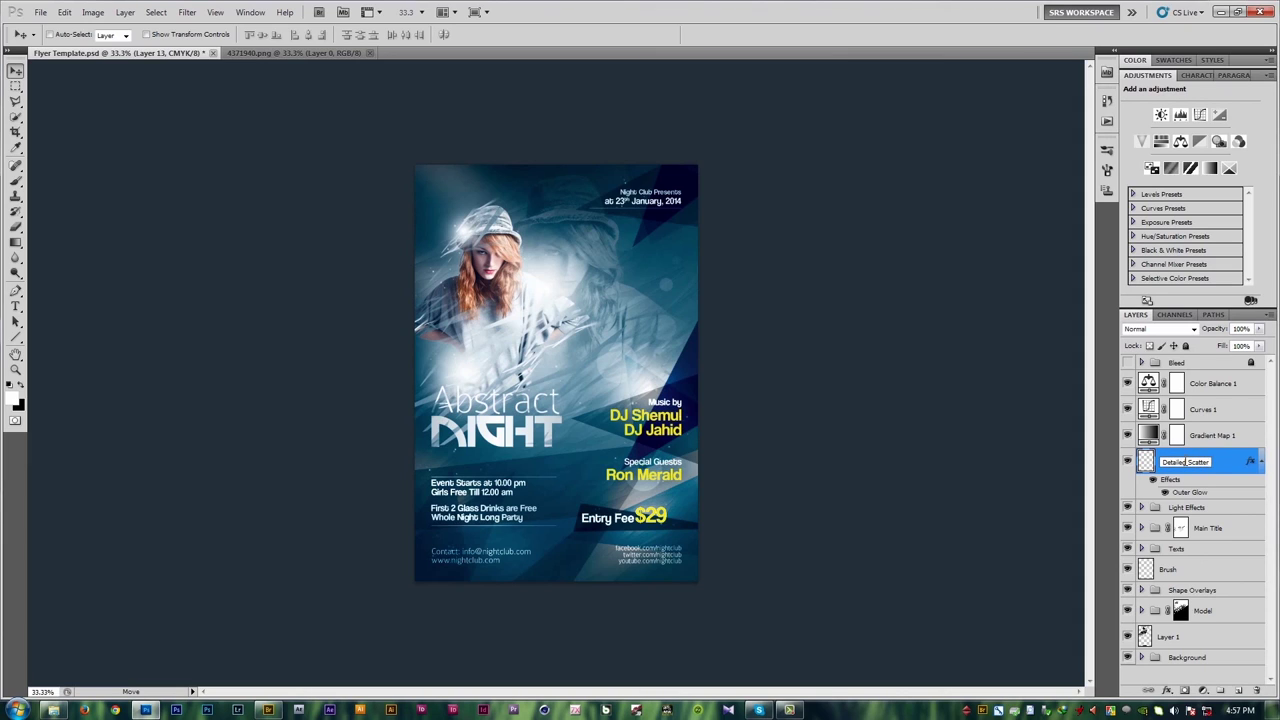
type("Glow")
key("Return")
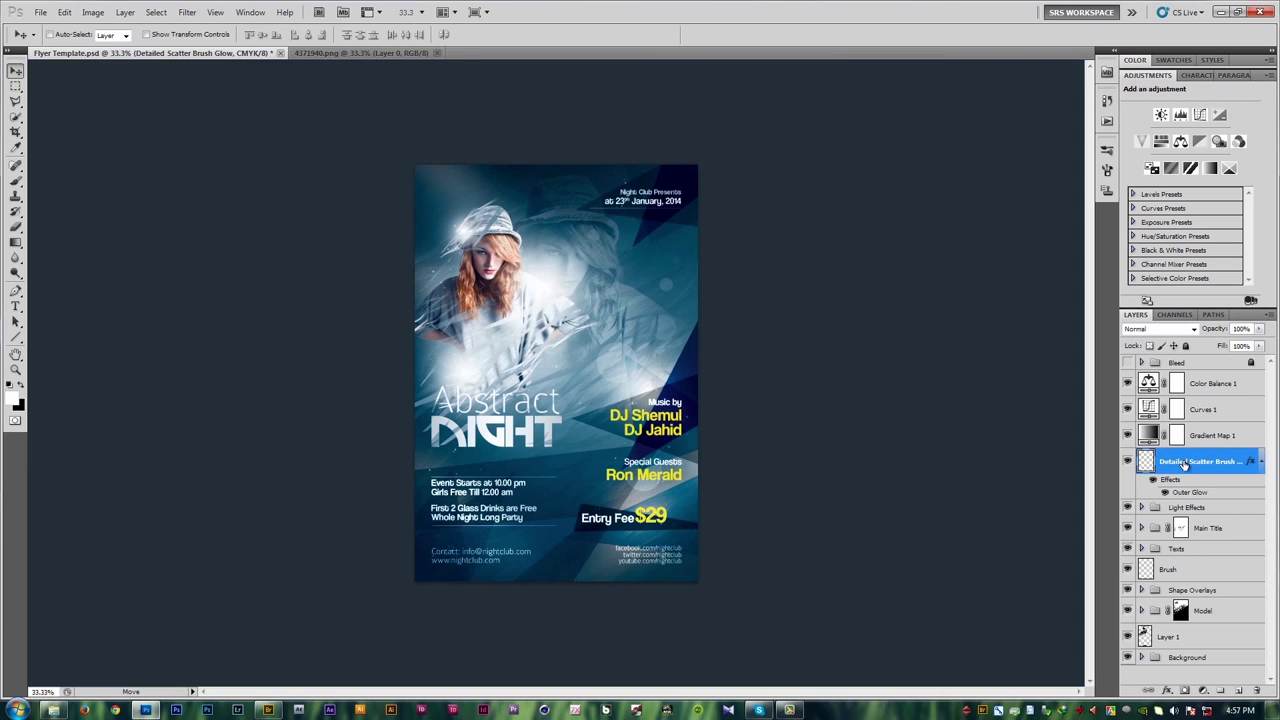
- Group Color Balance 1, Curves 1 and Gradient Map 1 into a 'Color Correction' group
left_click(1259, 460)
left_click(1210, 384)
left_click(1212, 437, "shift")
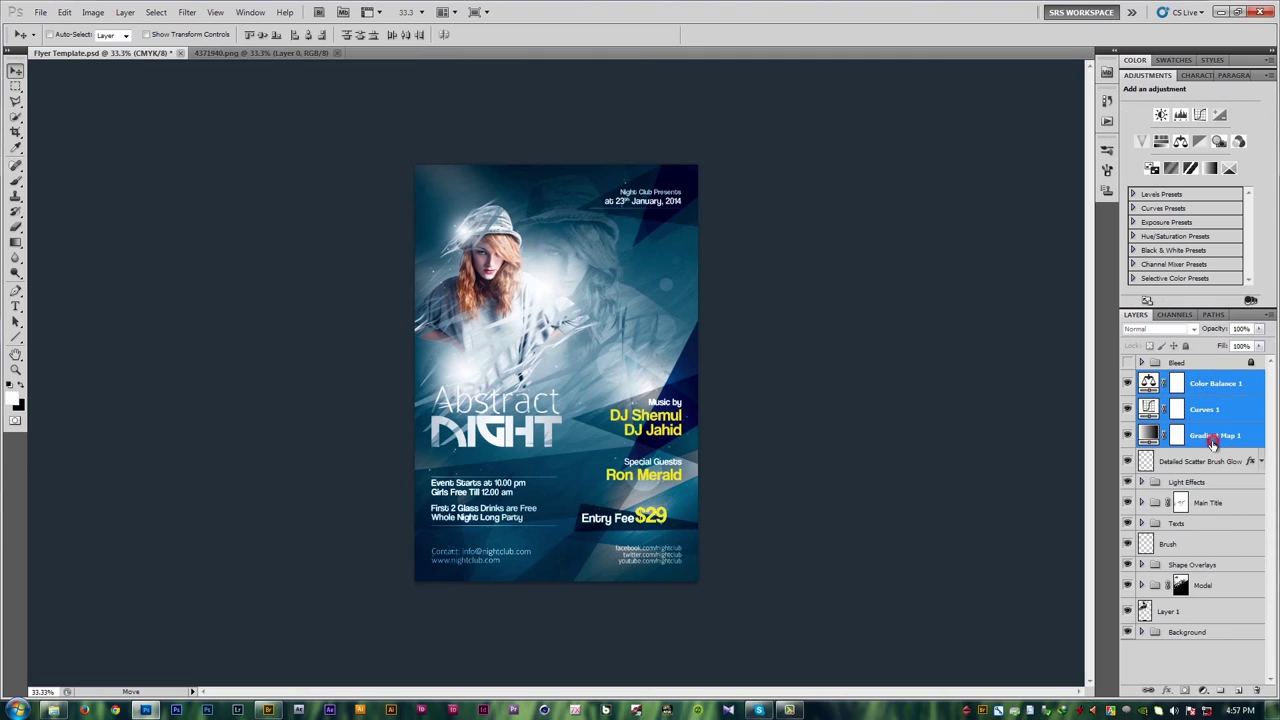
key("ctrl+g")
double_click(1185, 380)
type("Color Correction")
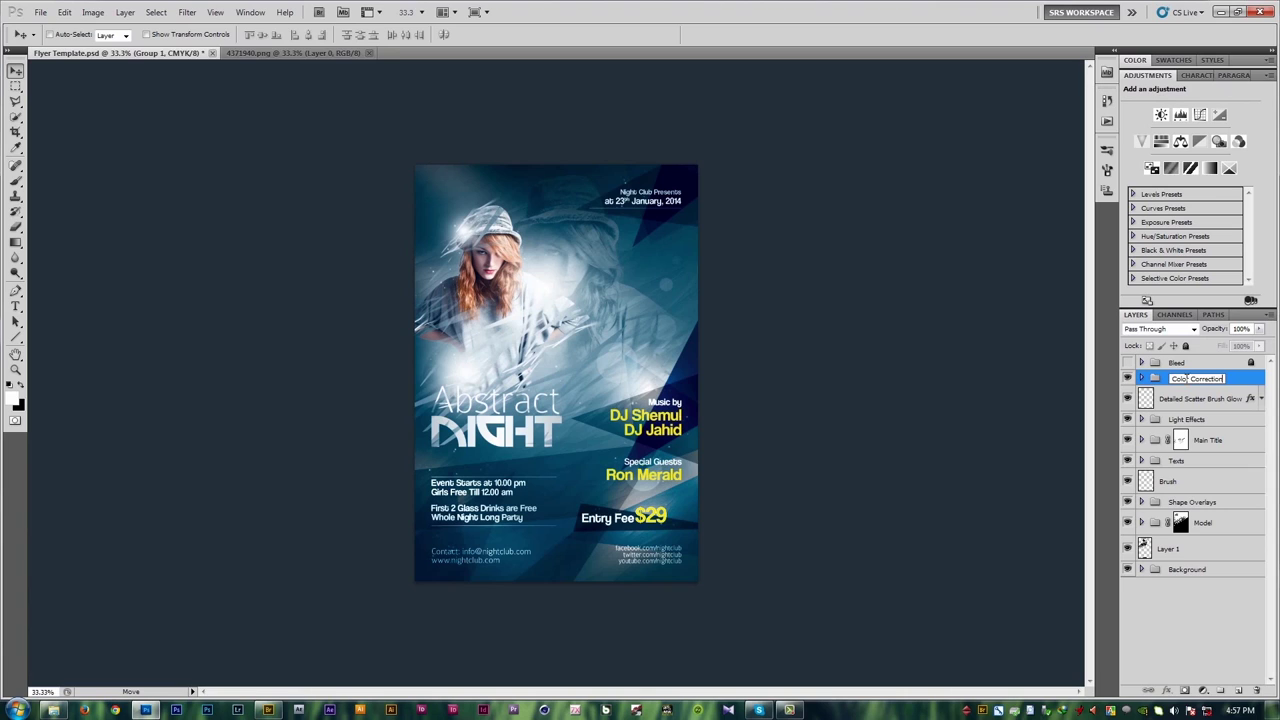
key("Return")
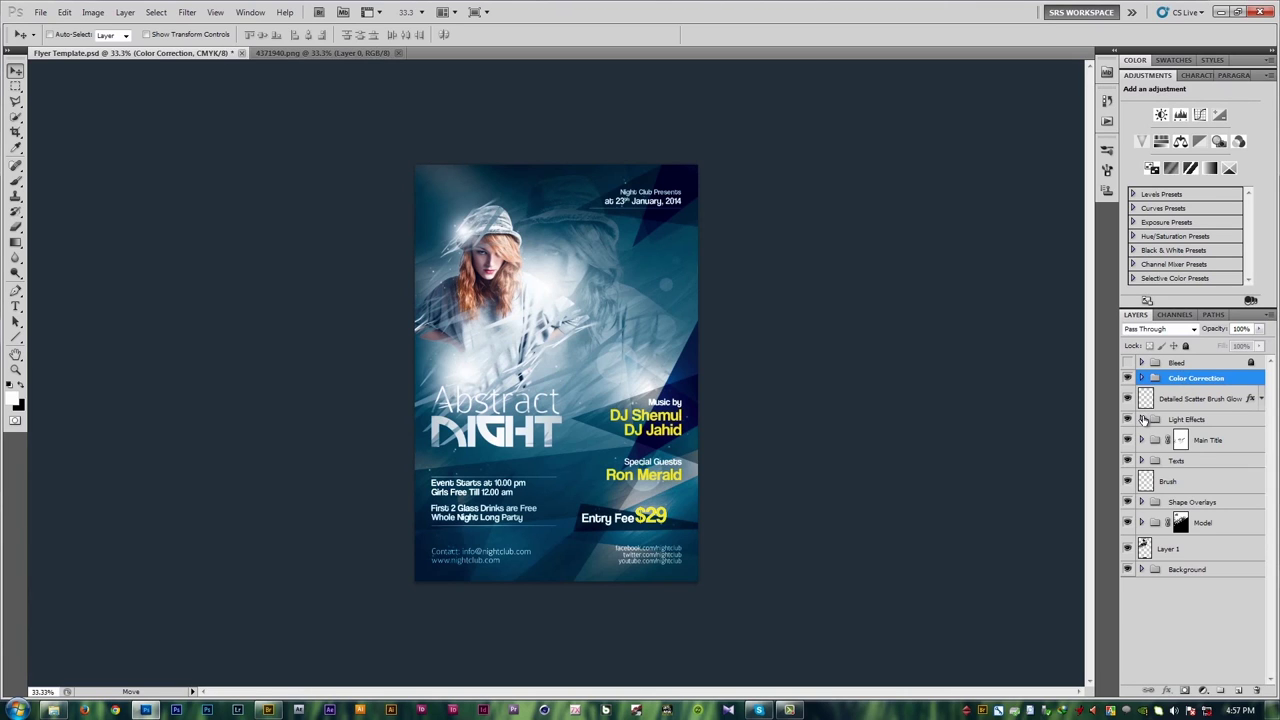
- Move the Detailed Scatter Brush Glow and Brush layers into the Light Effects group
left_click(1143, 419)
left_click_drag(1213, 398, 1214, 420)
left_click_drag(1214, 428, 1200, 420)
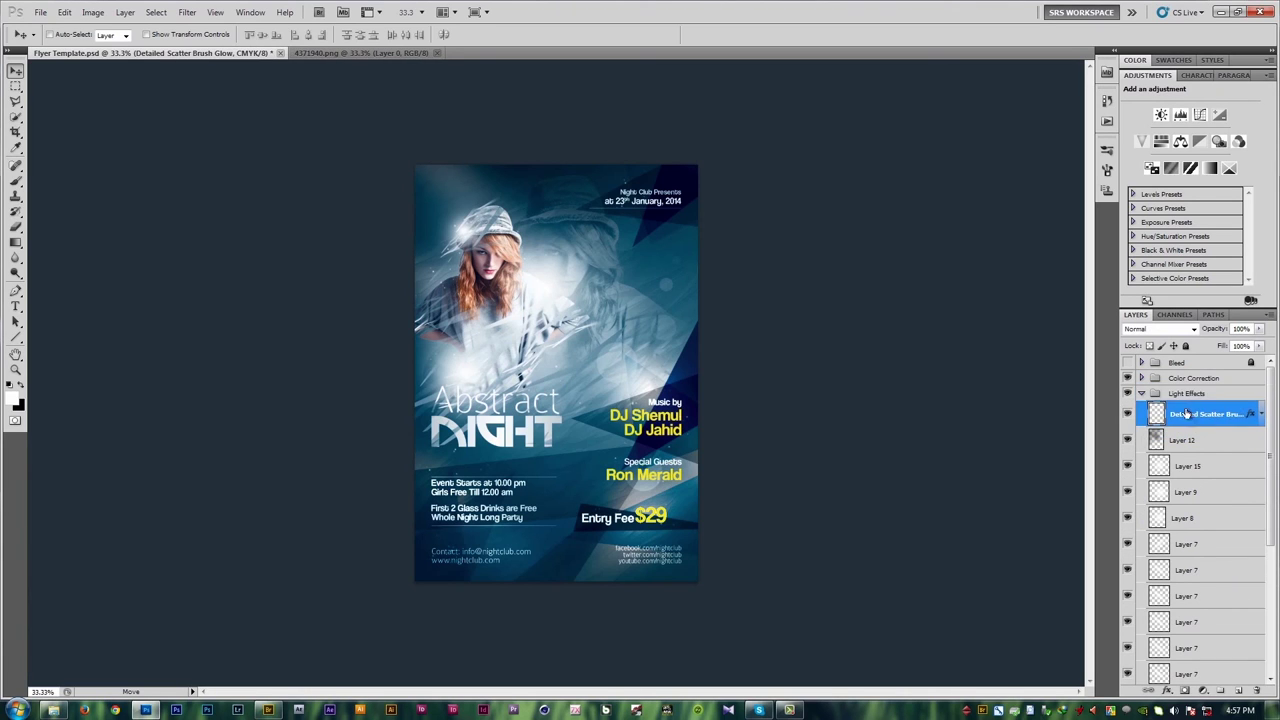
left_click(1190, 393)
left_click(1142, 394)
left_click(1148, 457)
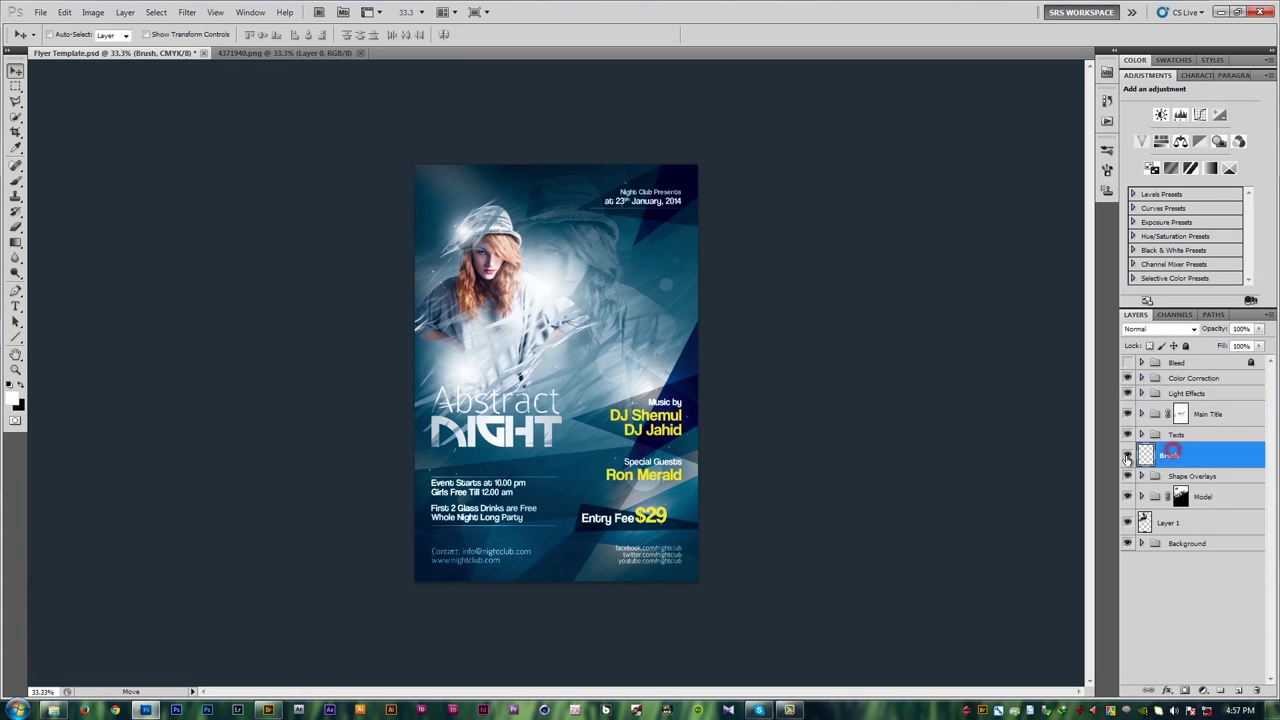
left_click(1127, 456)
left_click(1127, 456)
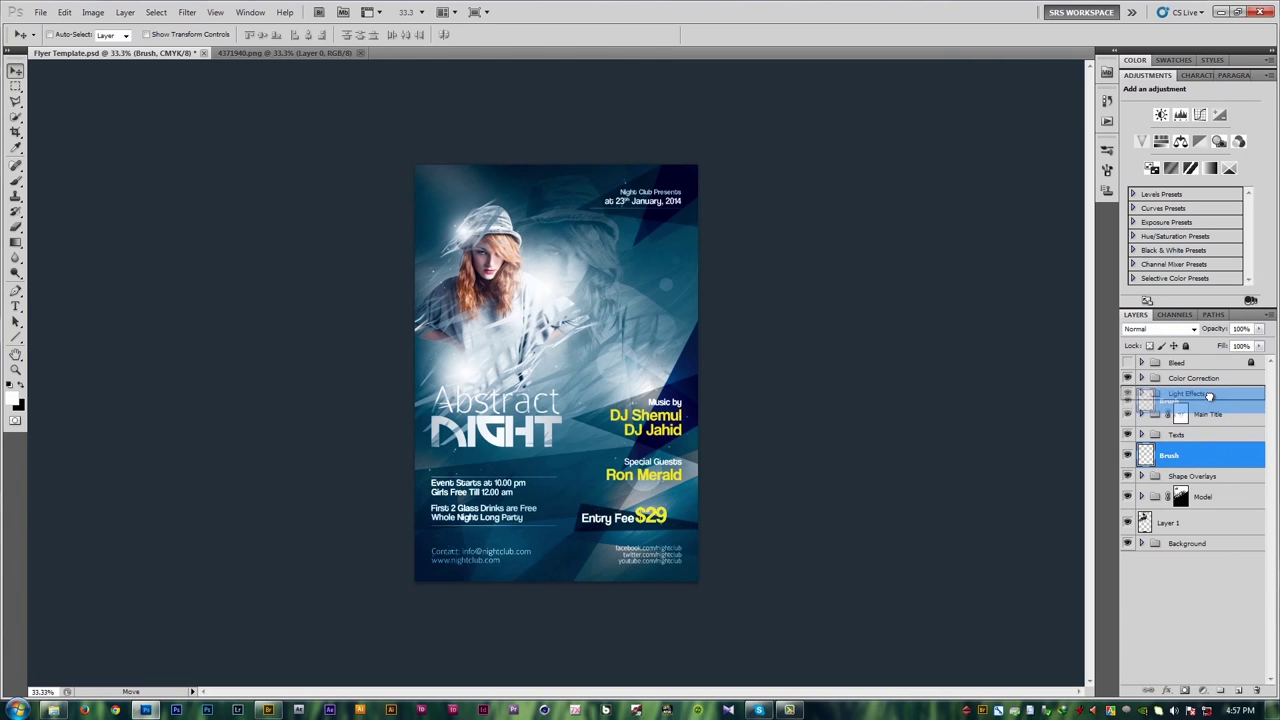
left_click_drag(1209, 396, 1209, 399)
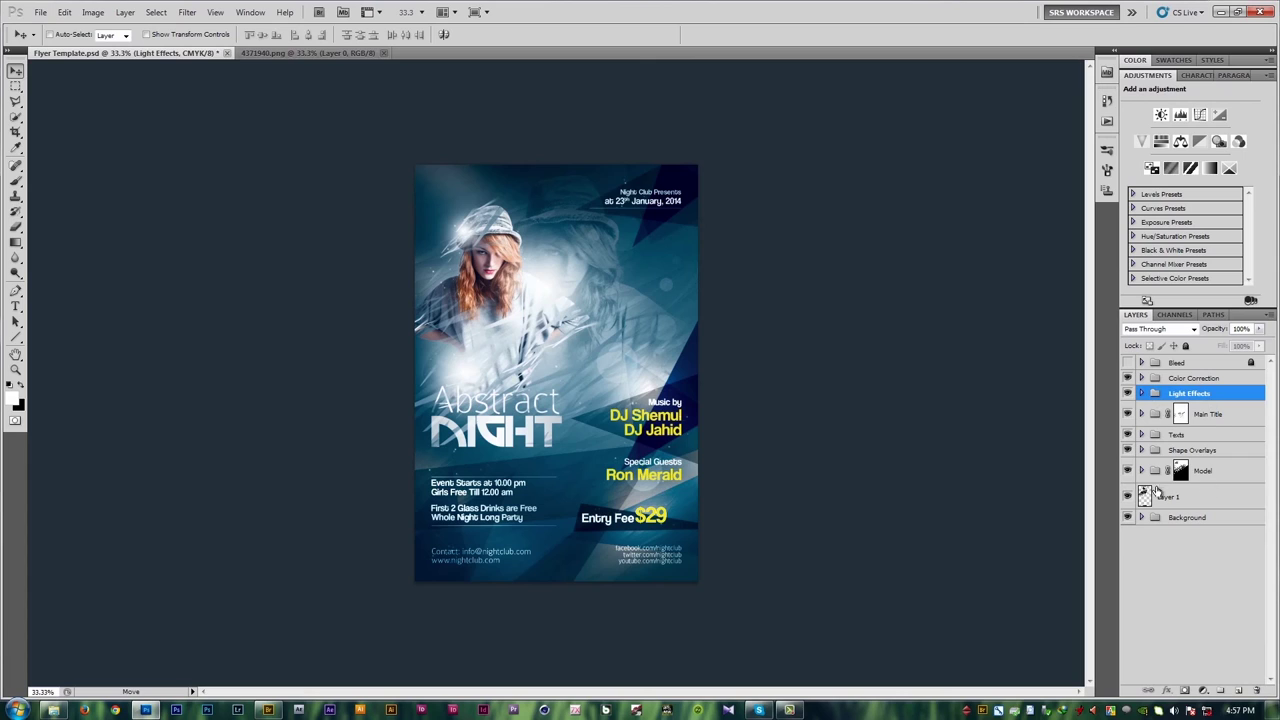
- Group the Model layer with Layer 1 into Group 1
left_click(1196, 496)
left_click(1142, 470)
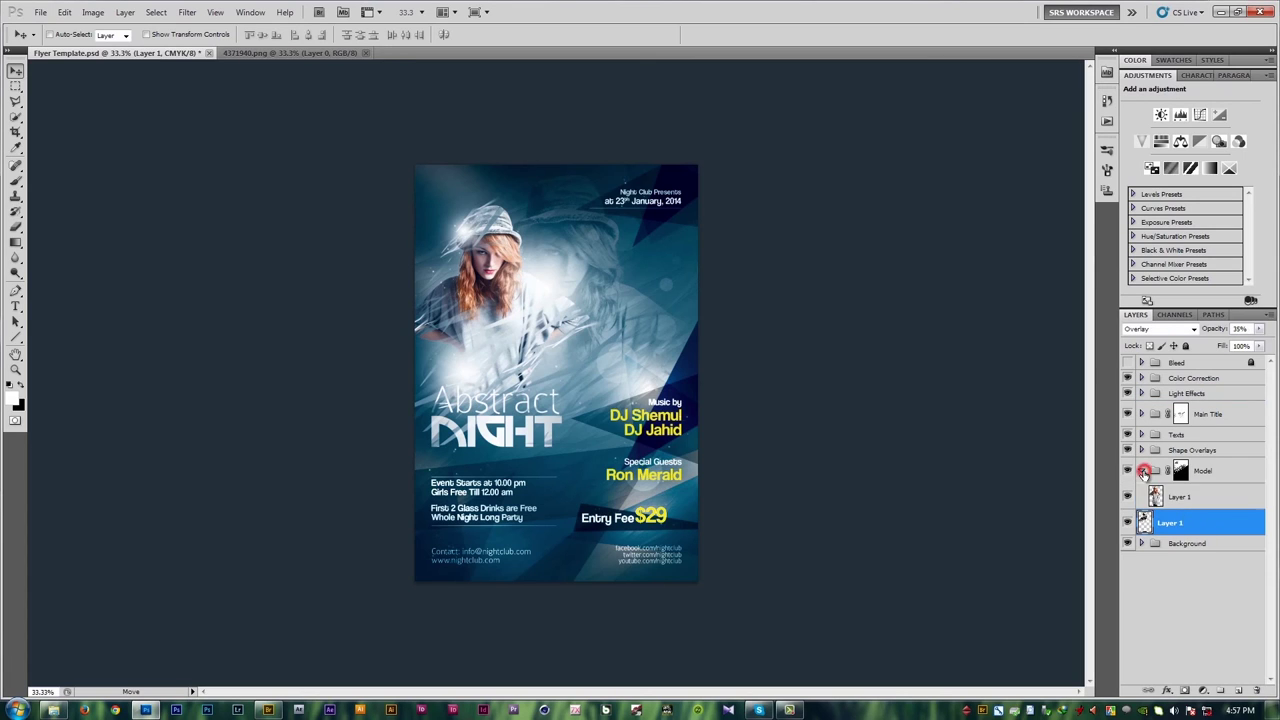
left_click(1142, 470)
left_click(1205, 476, "shift")
key("ctrl+g")
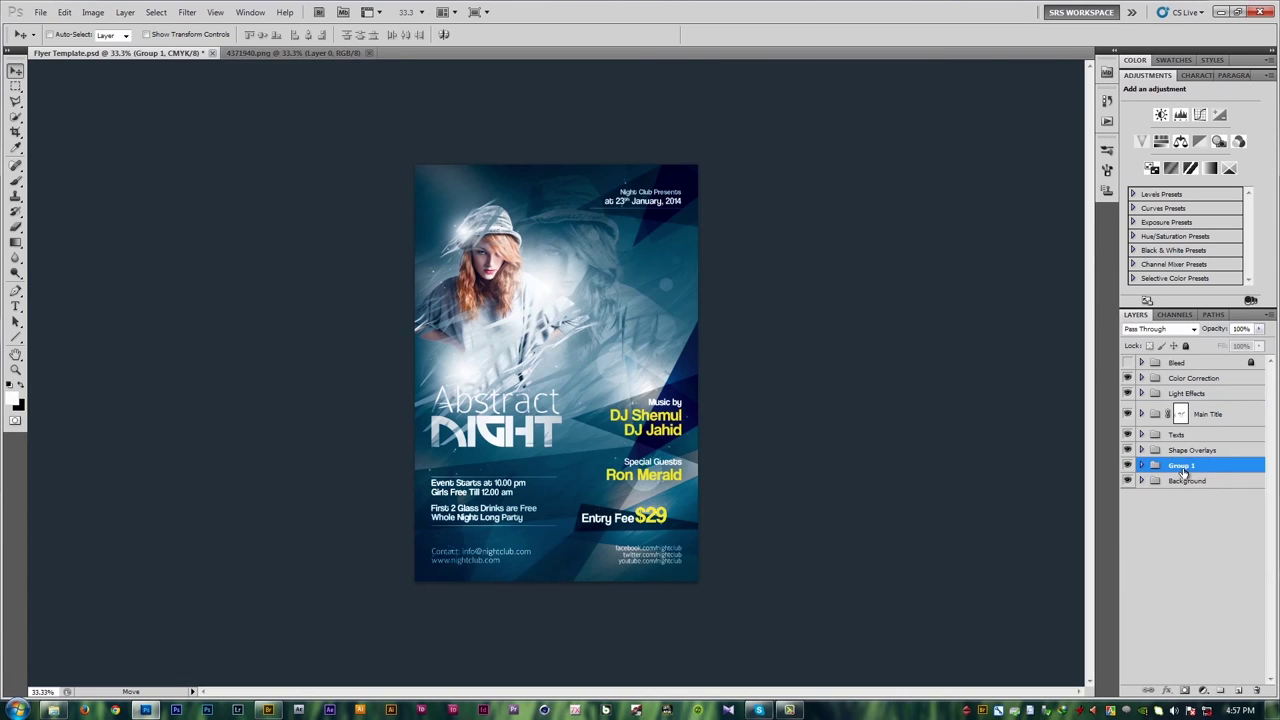